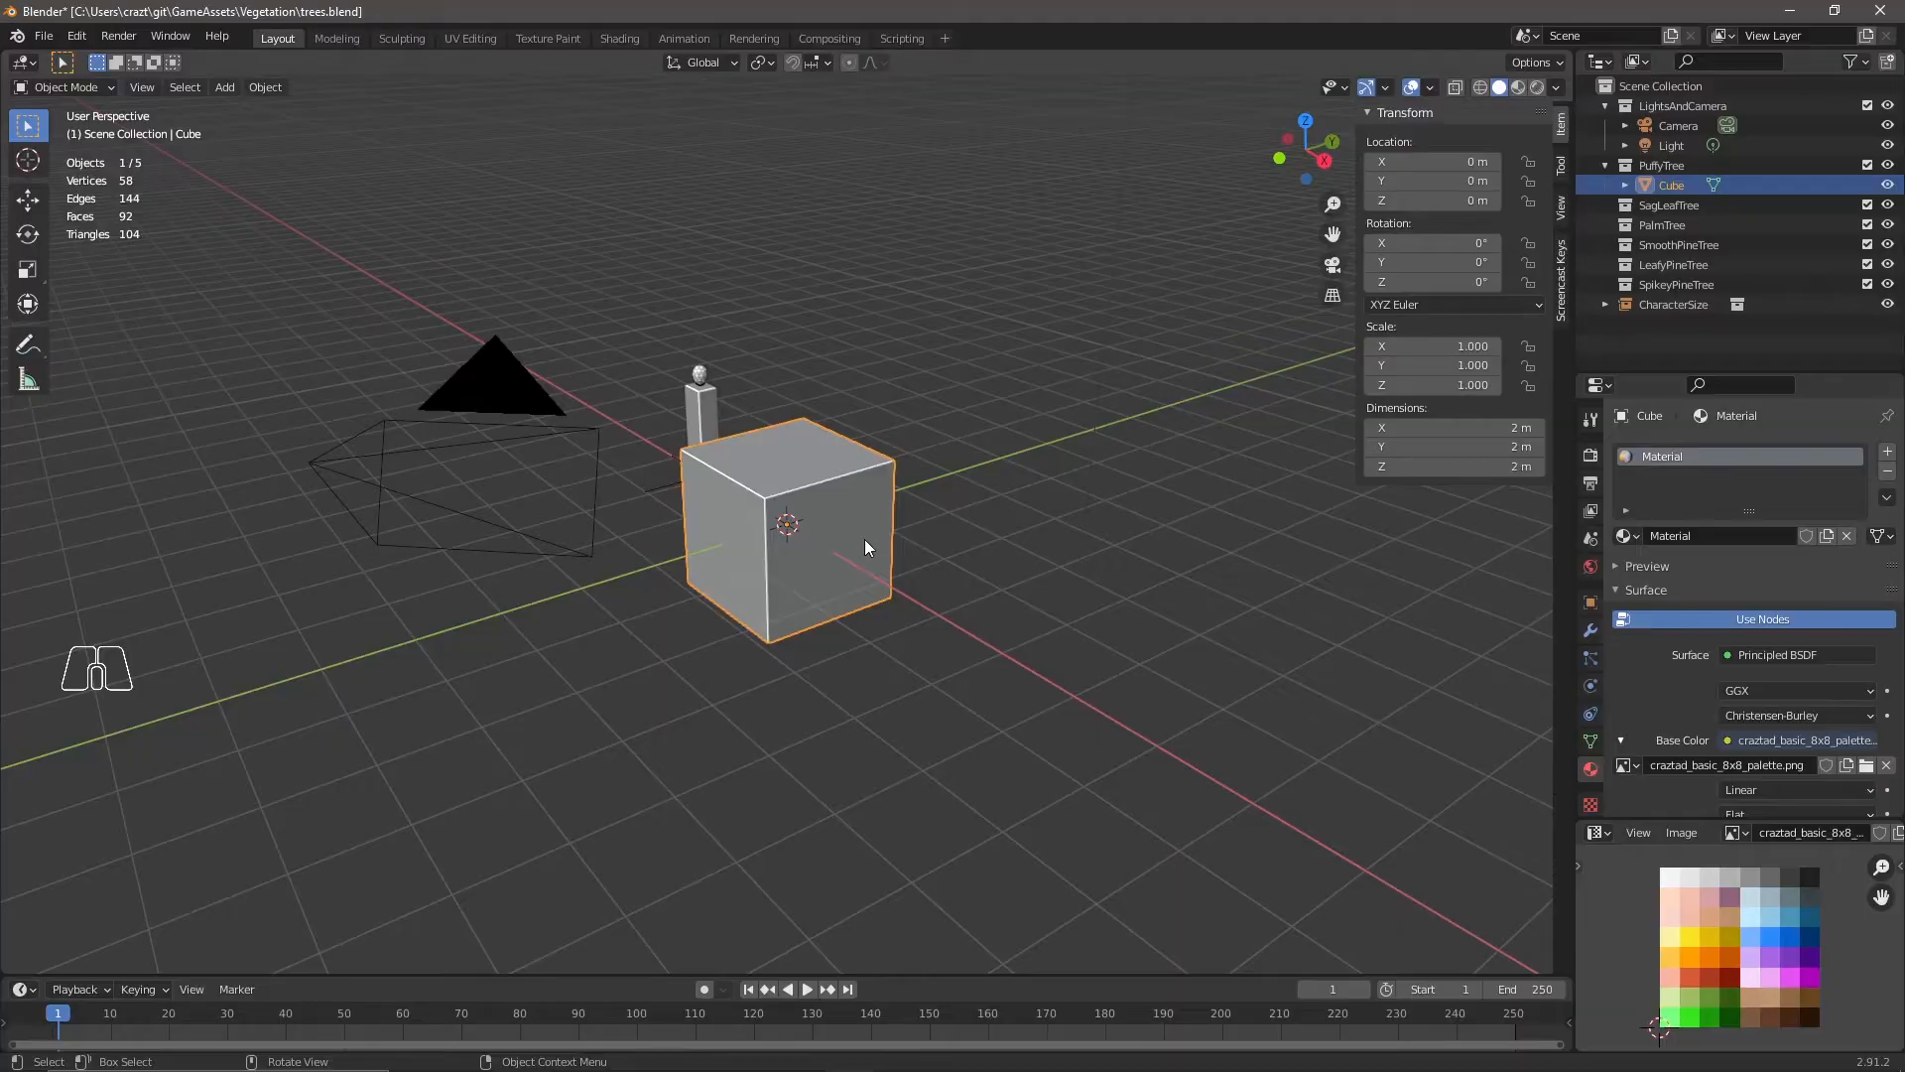
In Edit Mode, merge all of the cube's vertices at their center into a single vertex.
key(Tab)
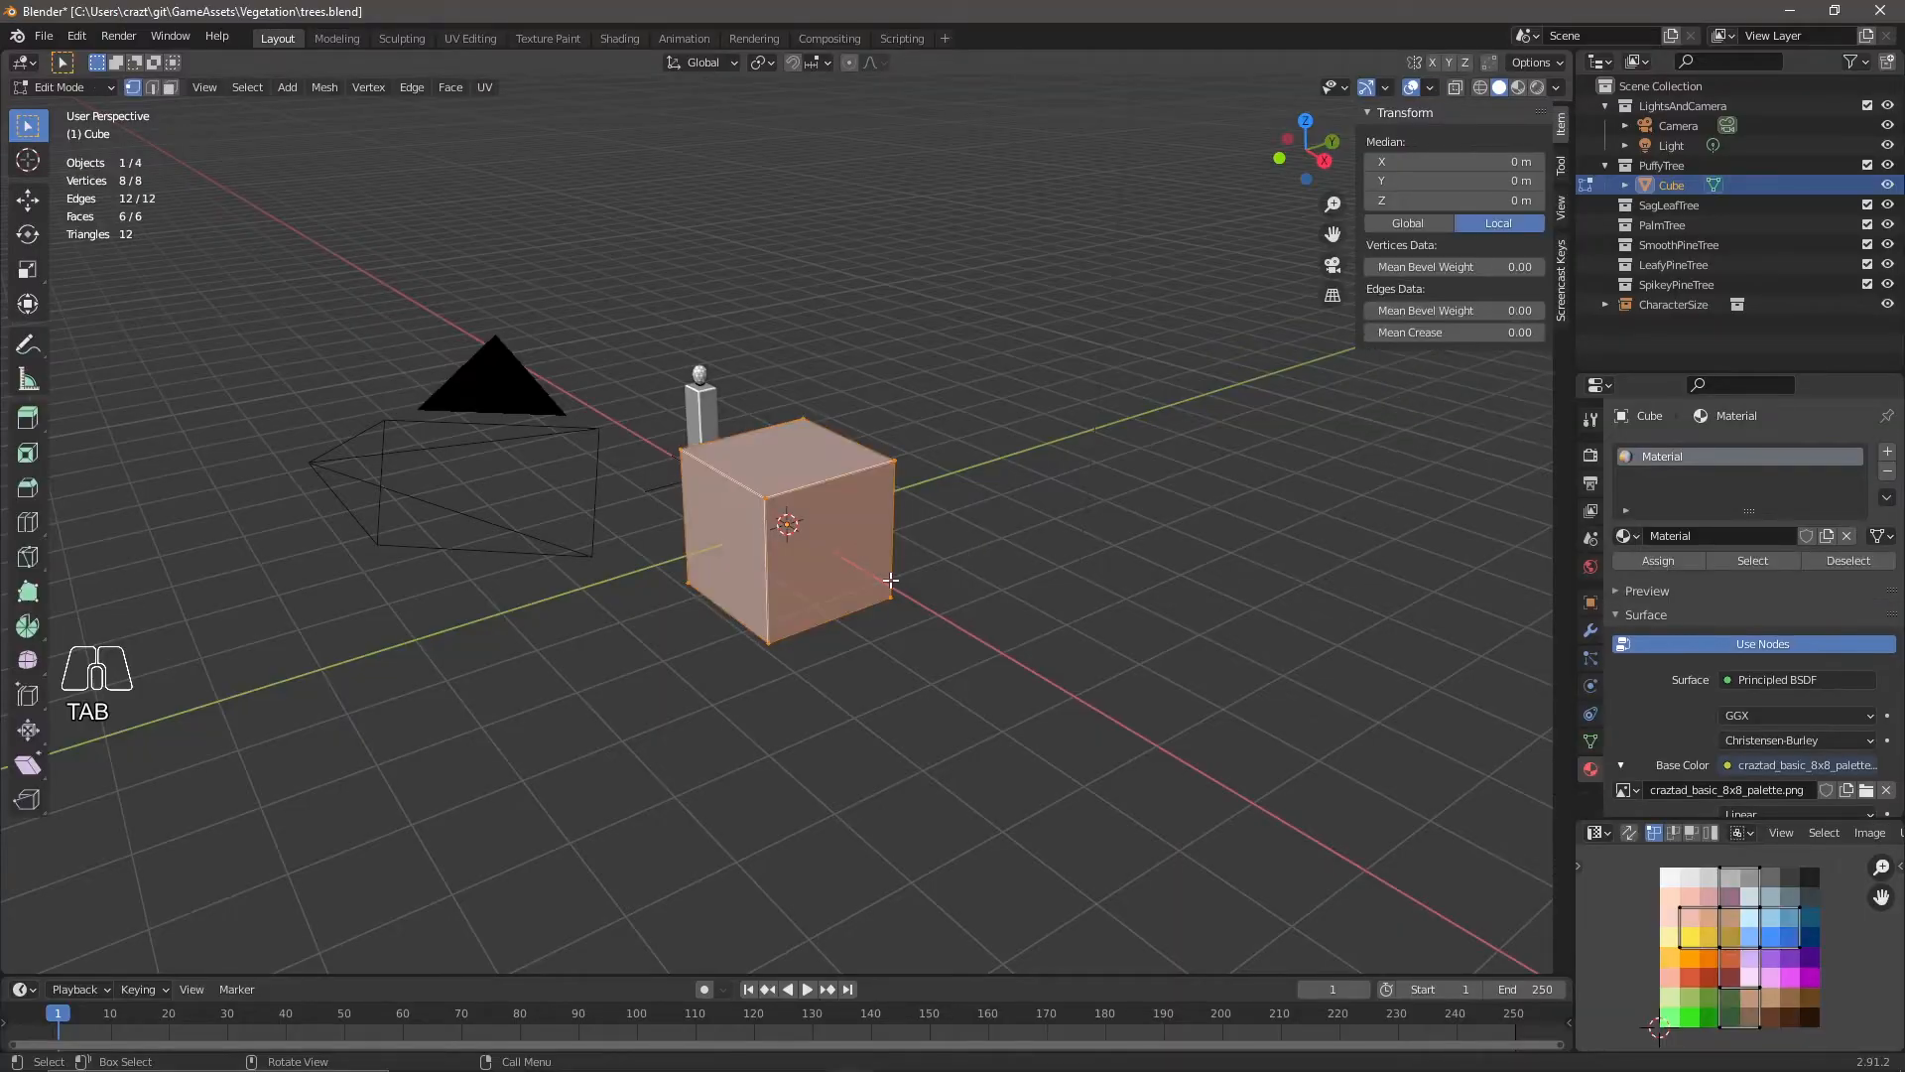
middle_drag(990, 628, 934, 627)
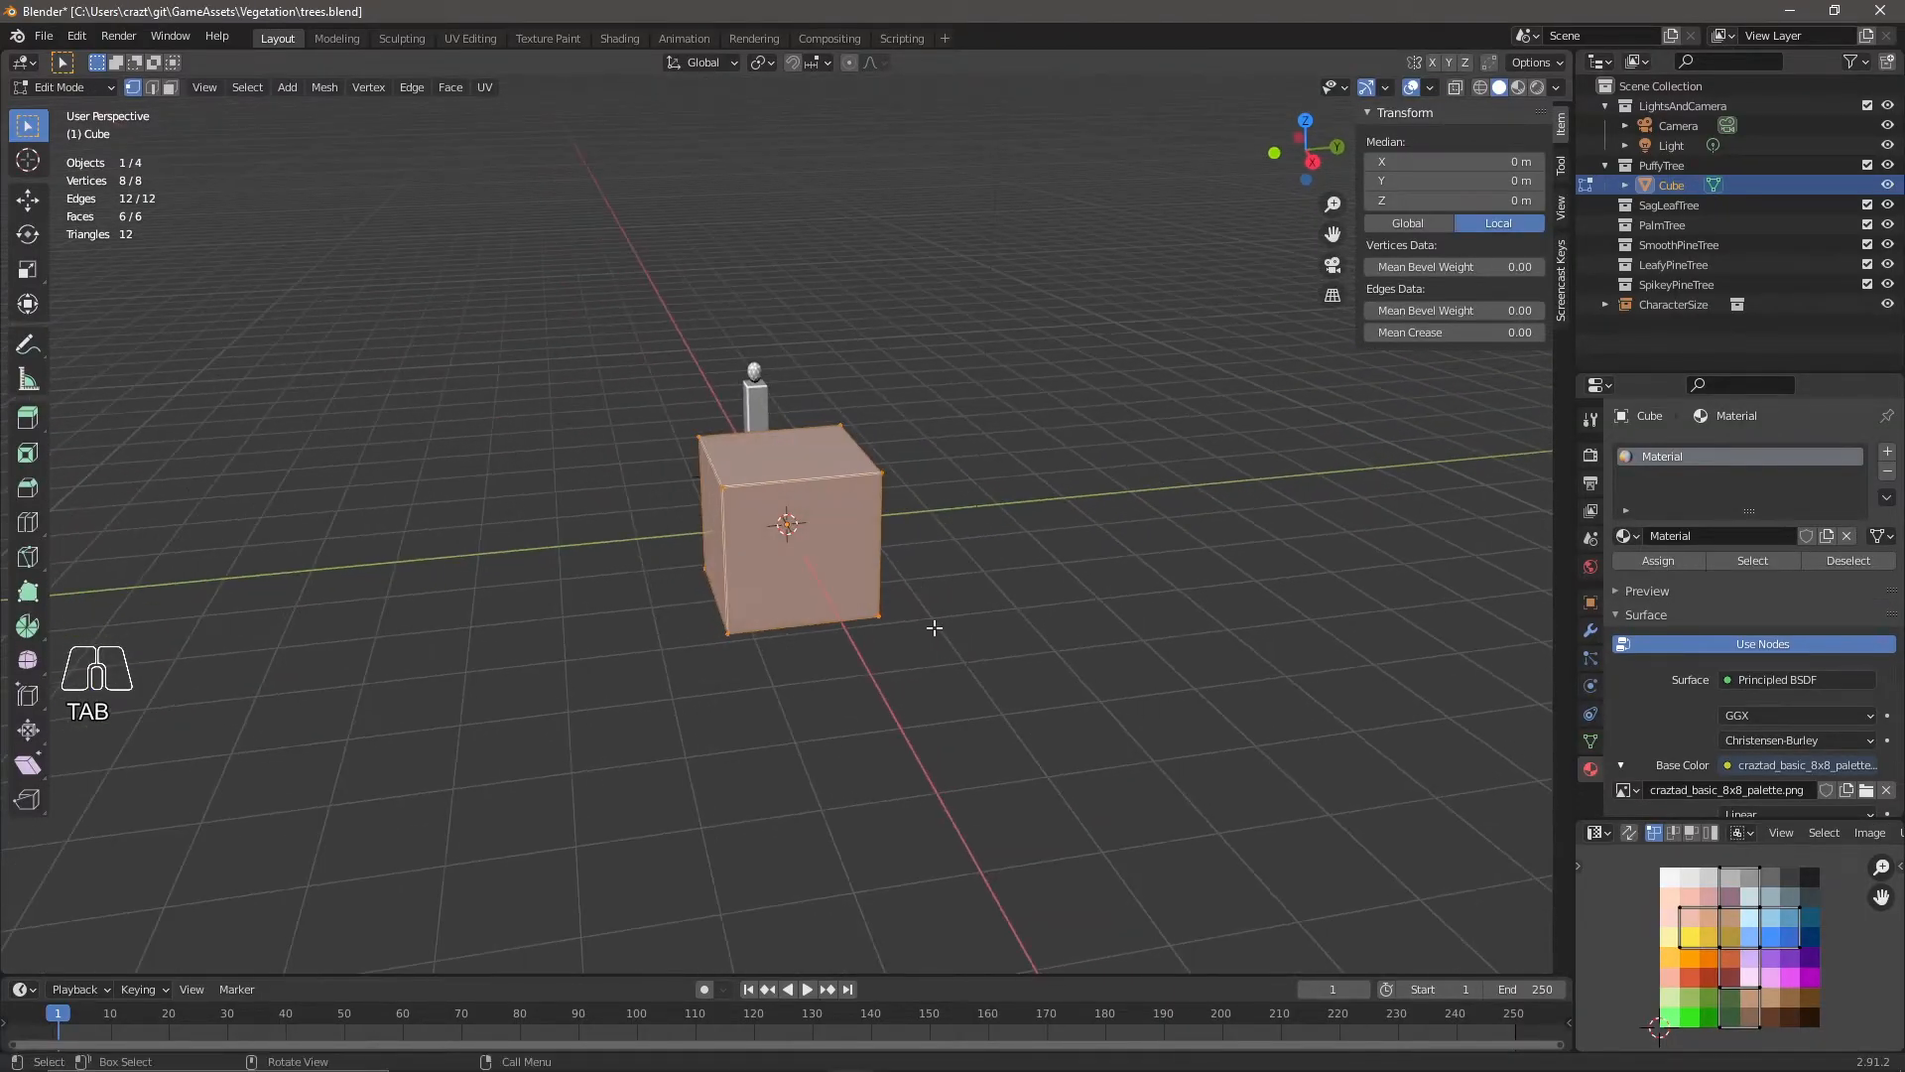
key(m)
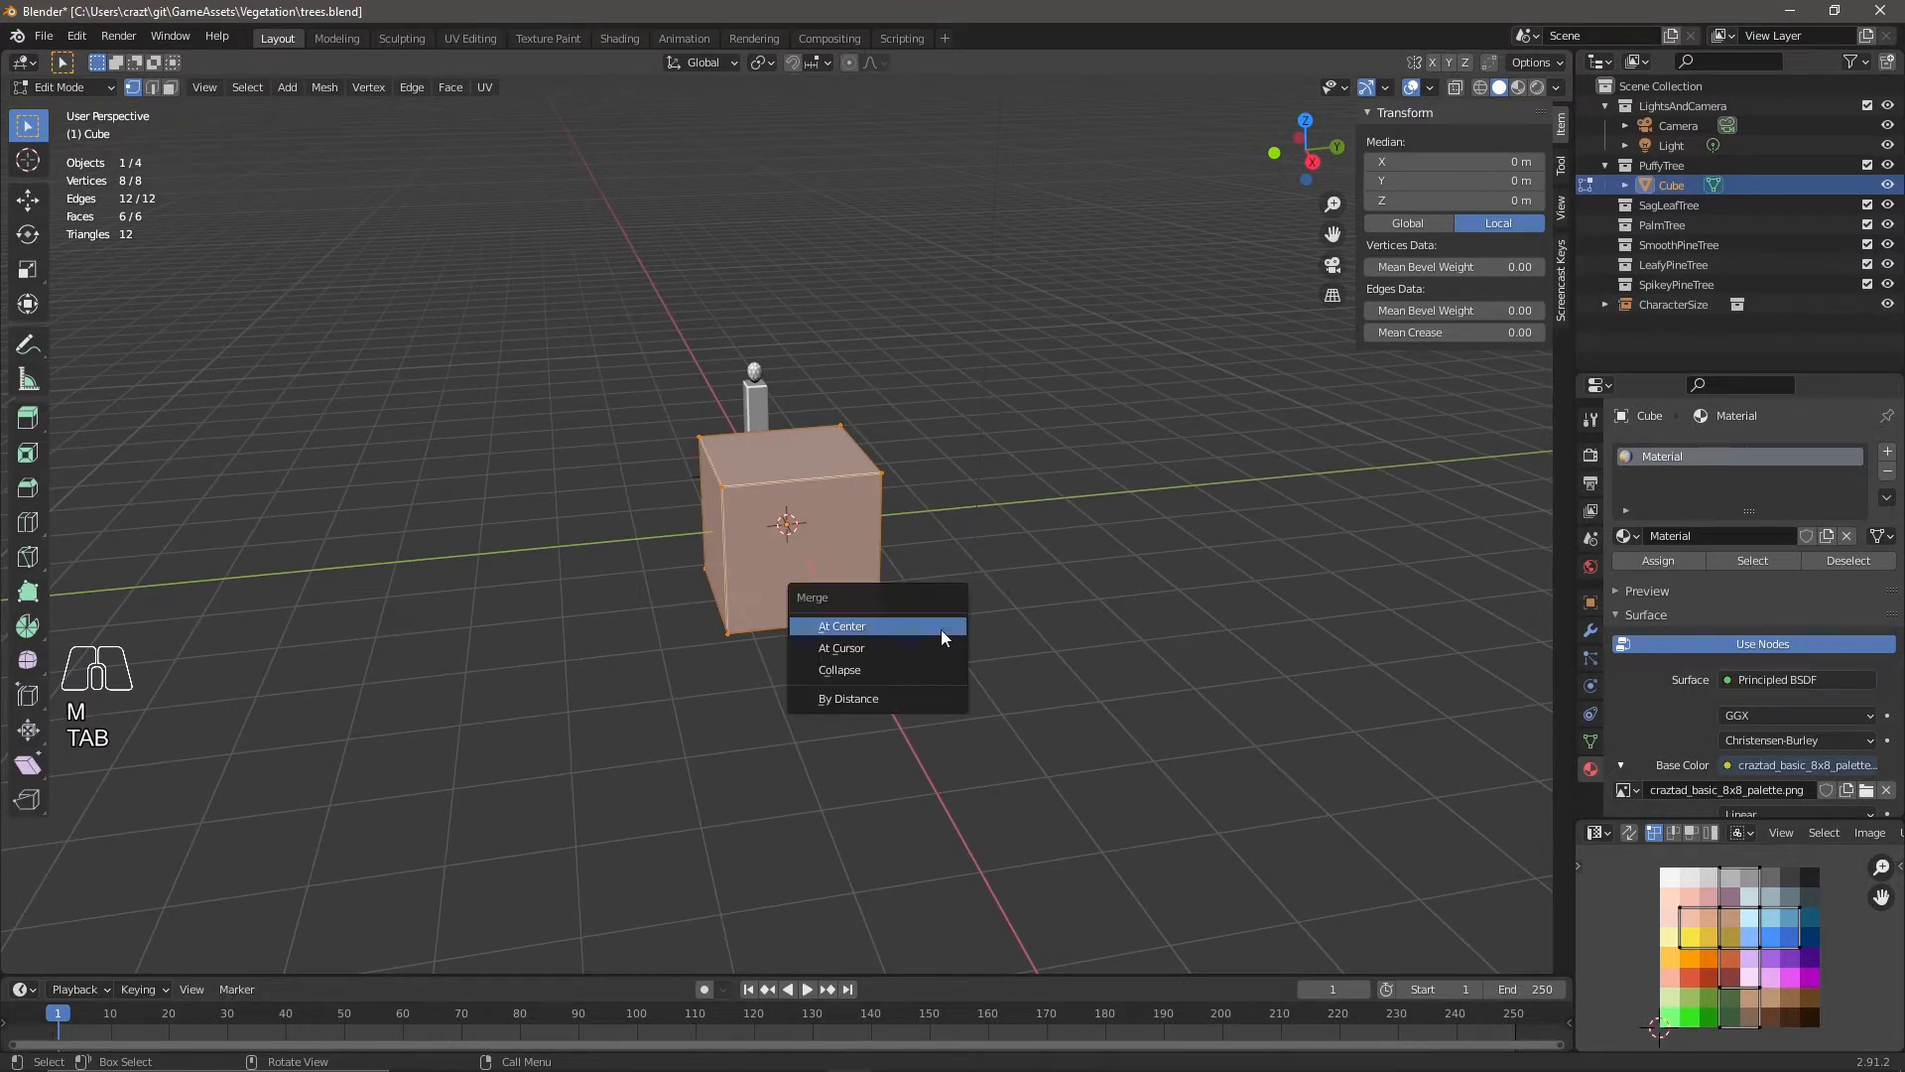
click(848, 636)
middle_drag(771, 468, 835, 647)
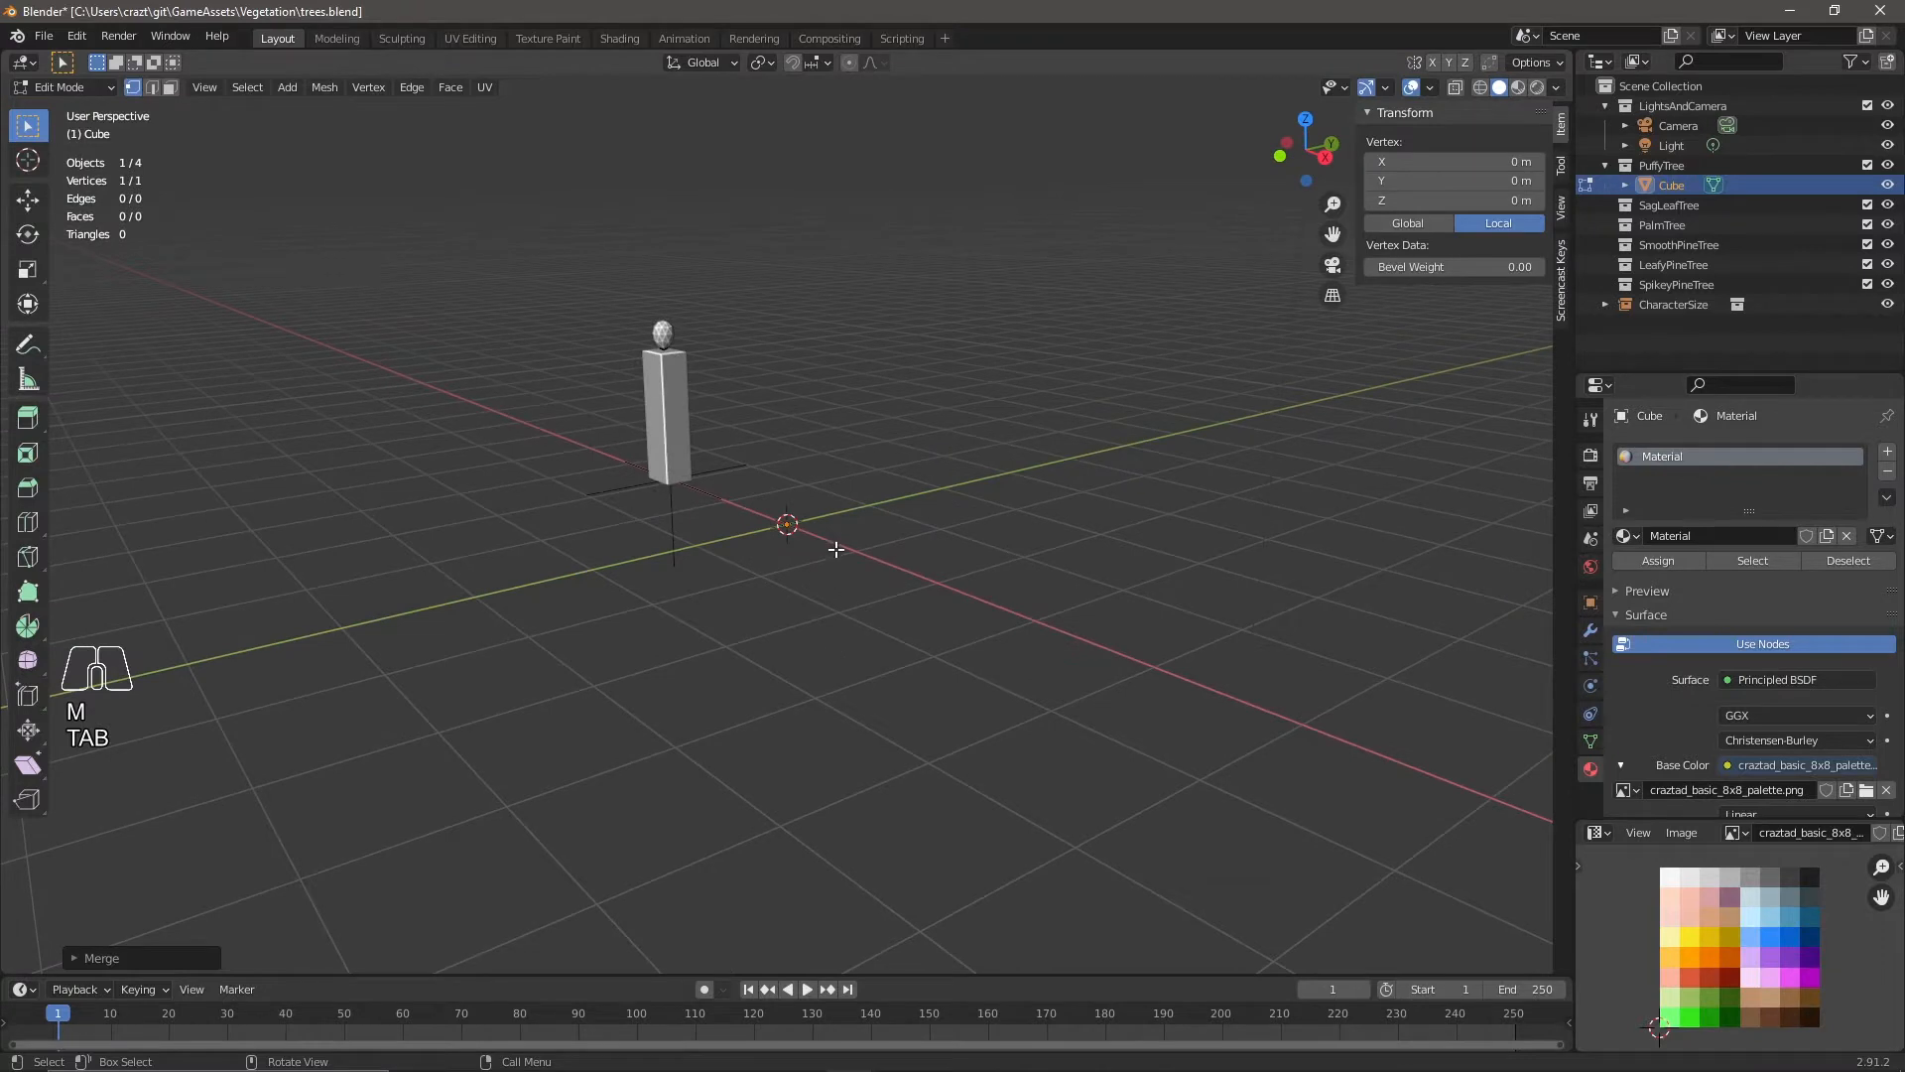
Extrude the single vertex upward twice to form a bent two-segment trunk about 3.06 m high.
click(1326, 157)
key(e)
click(935, 232)
middle_drag(866, 422, 907, 430)
key(e)
click(795, 193)
middle_drag(922, 340, 883, 357)
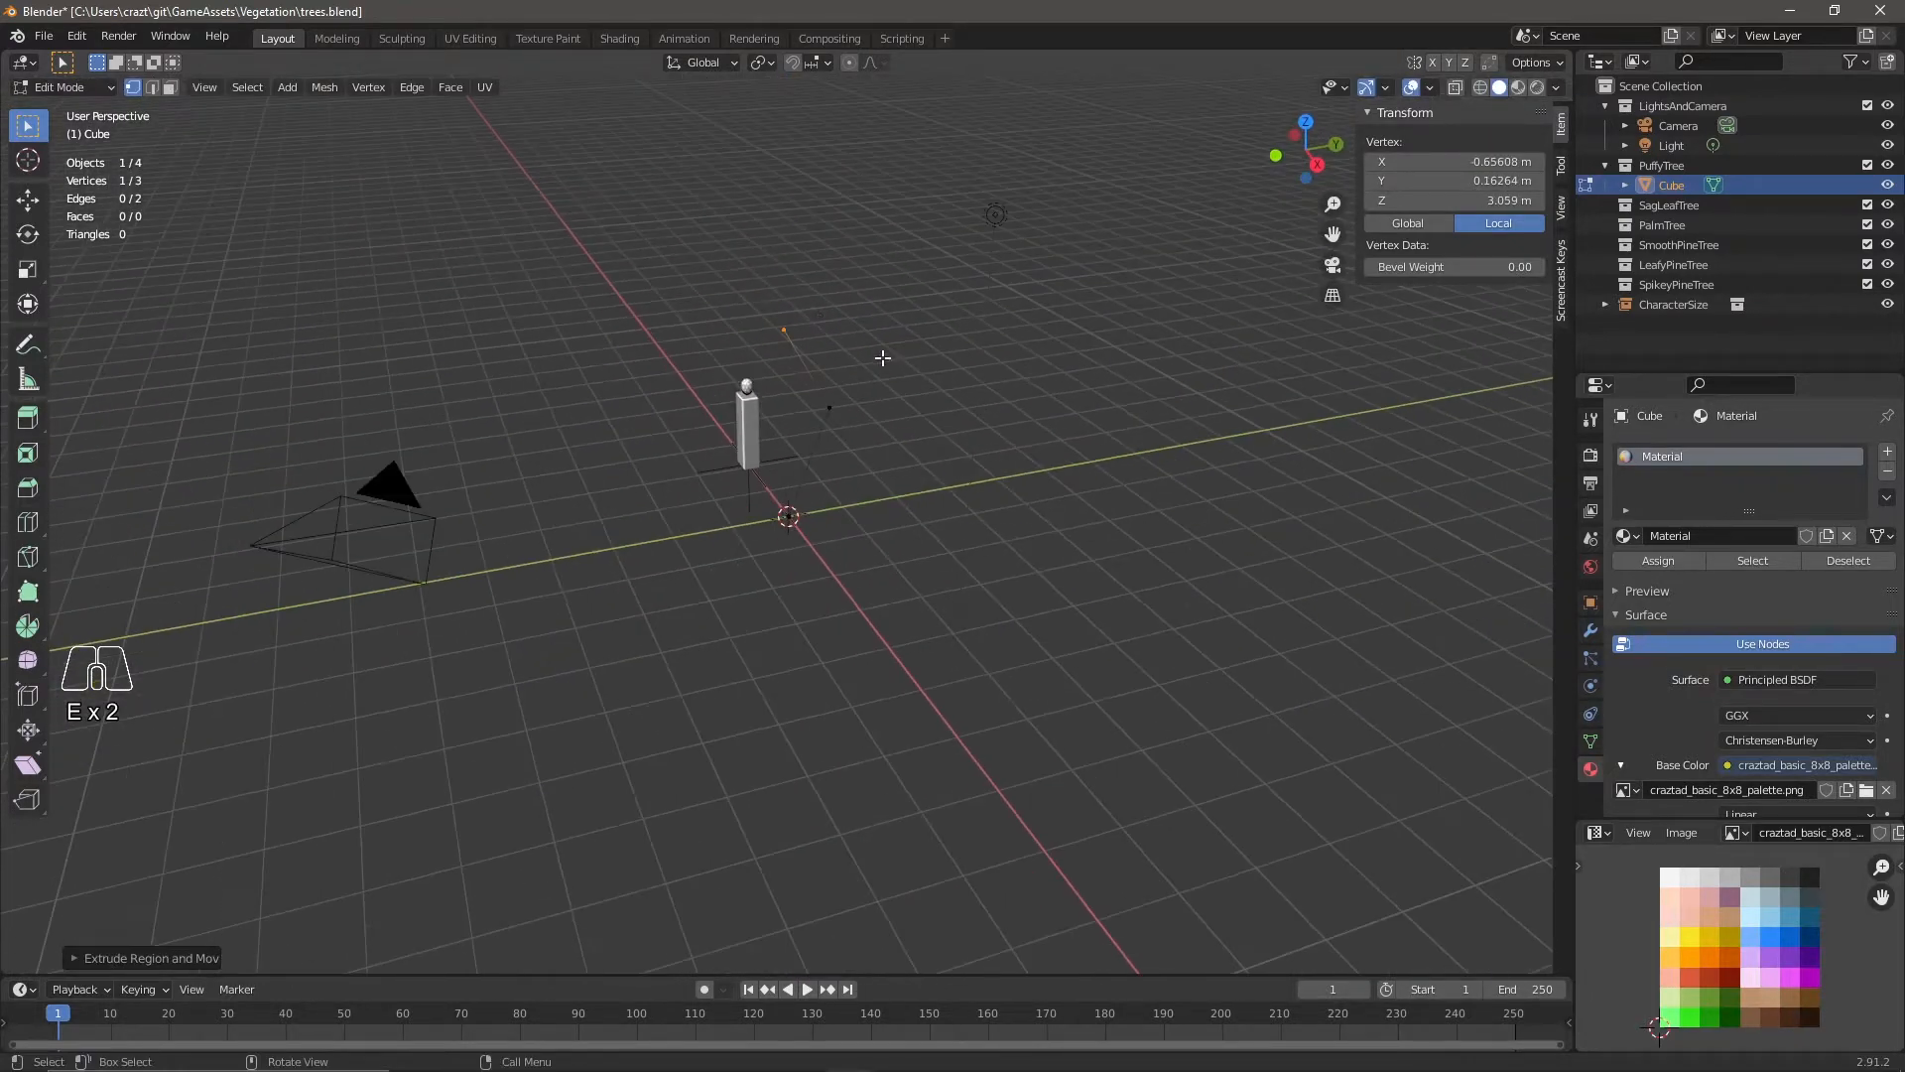
Extrude two branches that fork in opposite directions along Y from the trunk's top vertex.
key(e)
click(738, 238)
middle_drag(932, 461, 902, 316)
click(727, 297)
key(e)
click(893, 223)
middle_drag(893, 223, 773, 358)
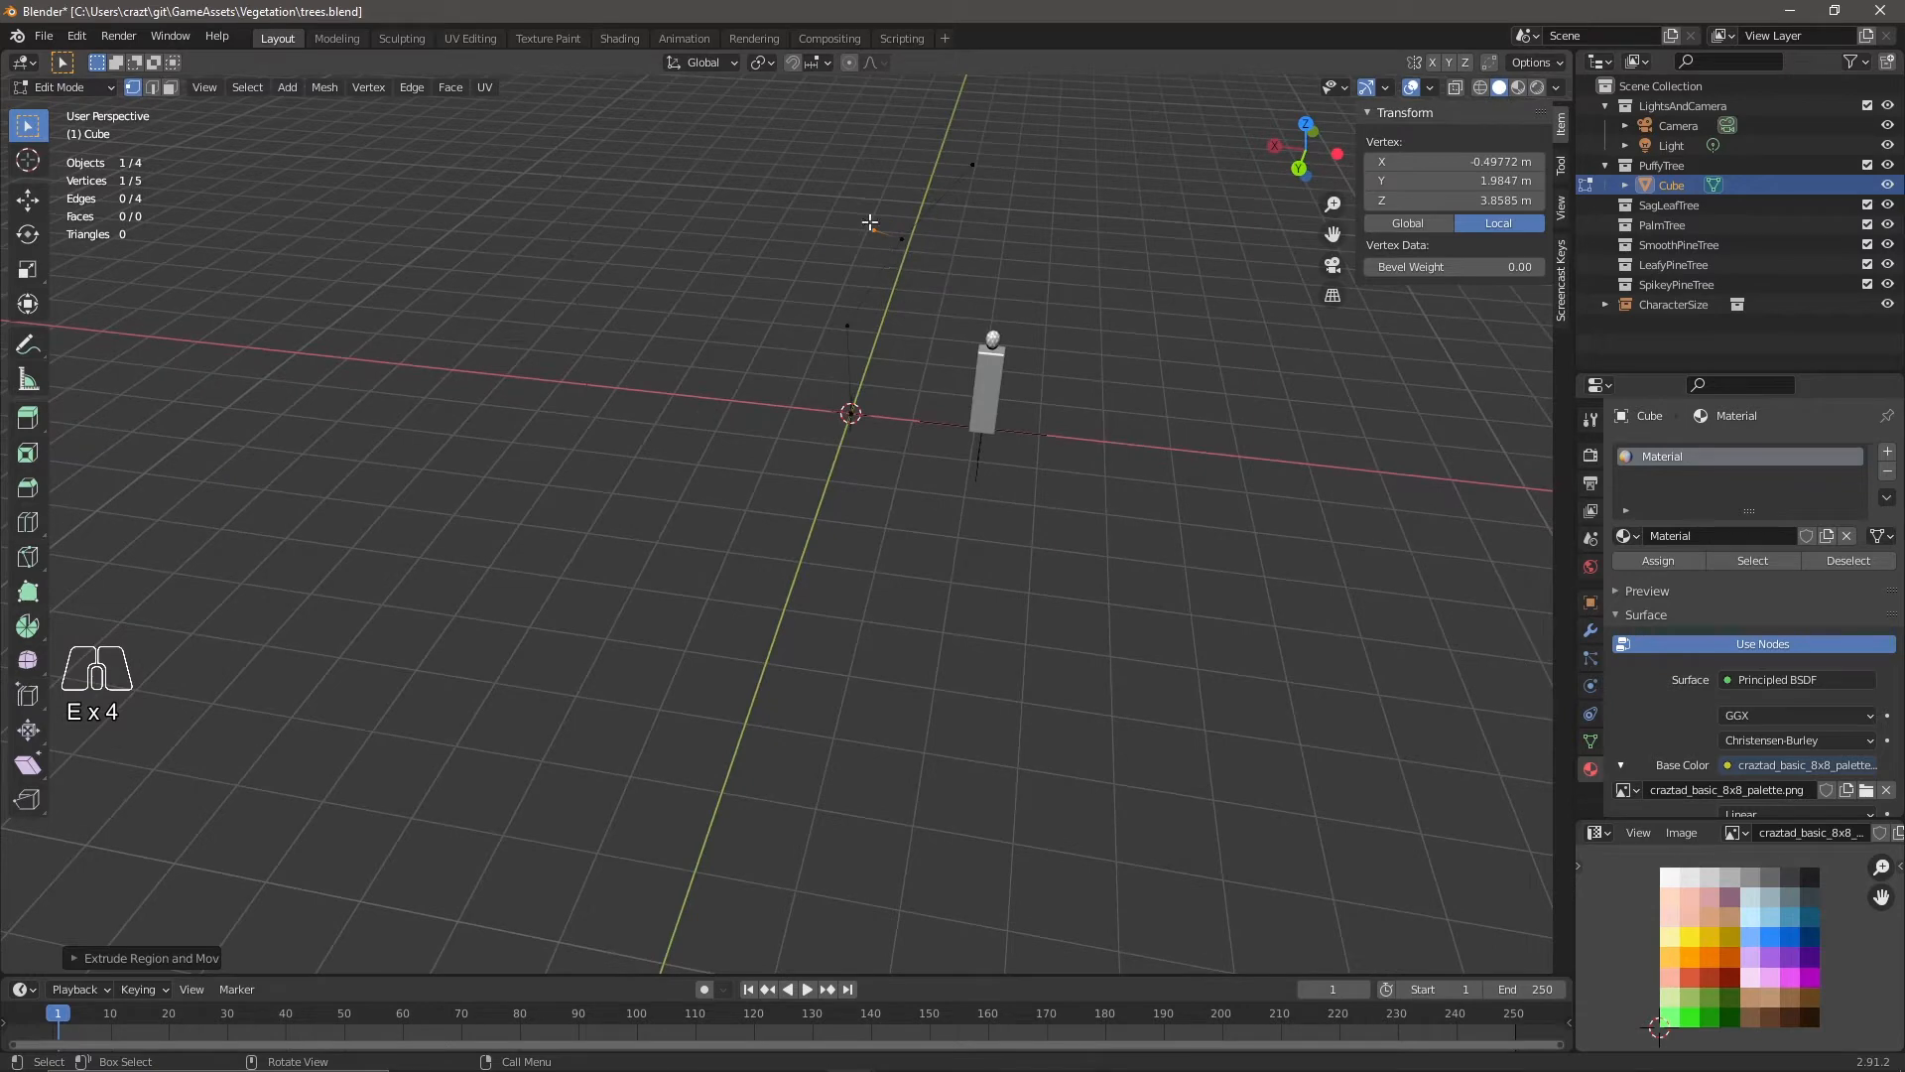
Reposition the end vertex of the second branch, undoing the last extra move.
key(g)
click(938, 337)
key(g)
click(959, 263)
key(ctrl+z)
middle_drag(927, 255, 1016, 276)
Extrude two short twigs from the end of the branch on the positive Y side.
key(e)
click(1004, 204)
middle_drag(1021, 201, 958, 259)
middle_drag(1003, 348, 1080, 374)
key(e)
click(1104, 318)
Extrude two short twigs from the end of the branch on the negative Y side.
drag(801, 366, 854, 433)
key(e)
click(817, 365)
drag(809, 364, 861, 455)
key(e)
click(843, 484)
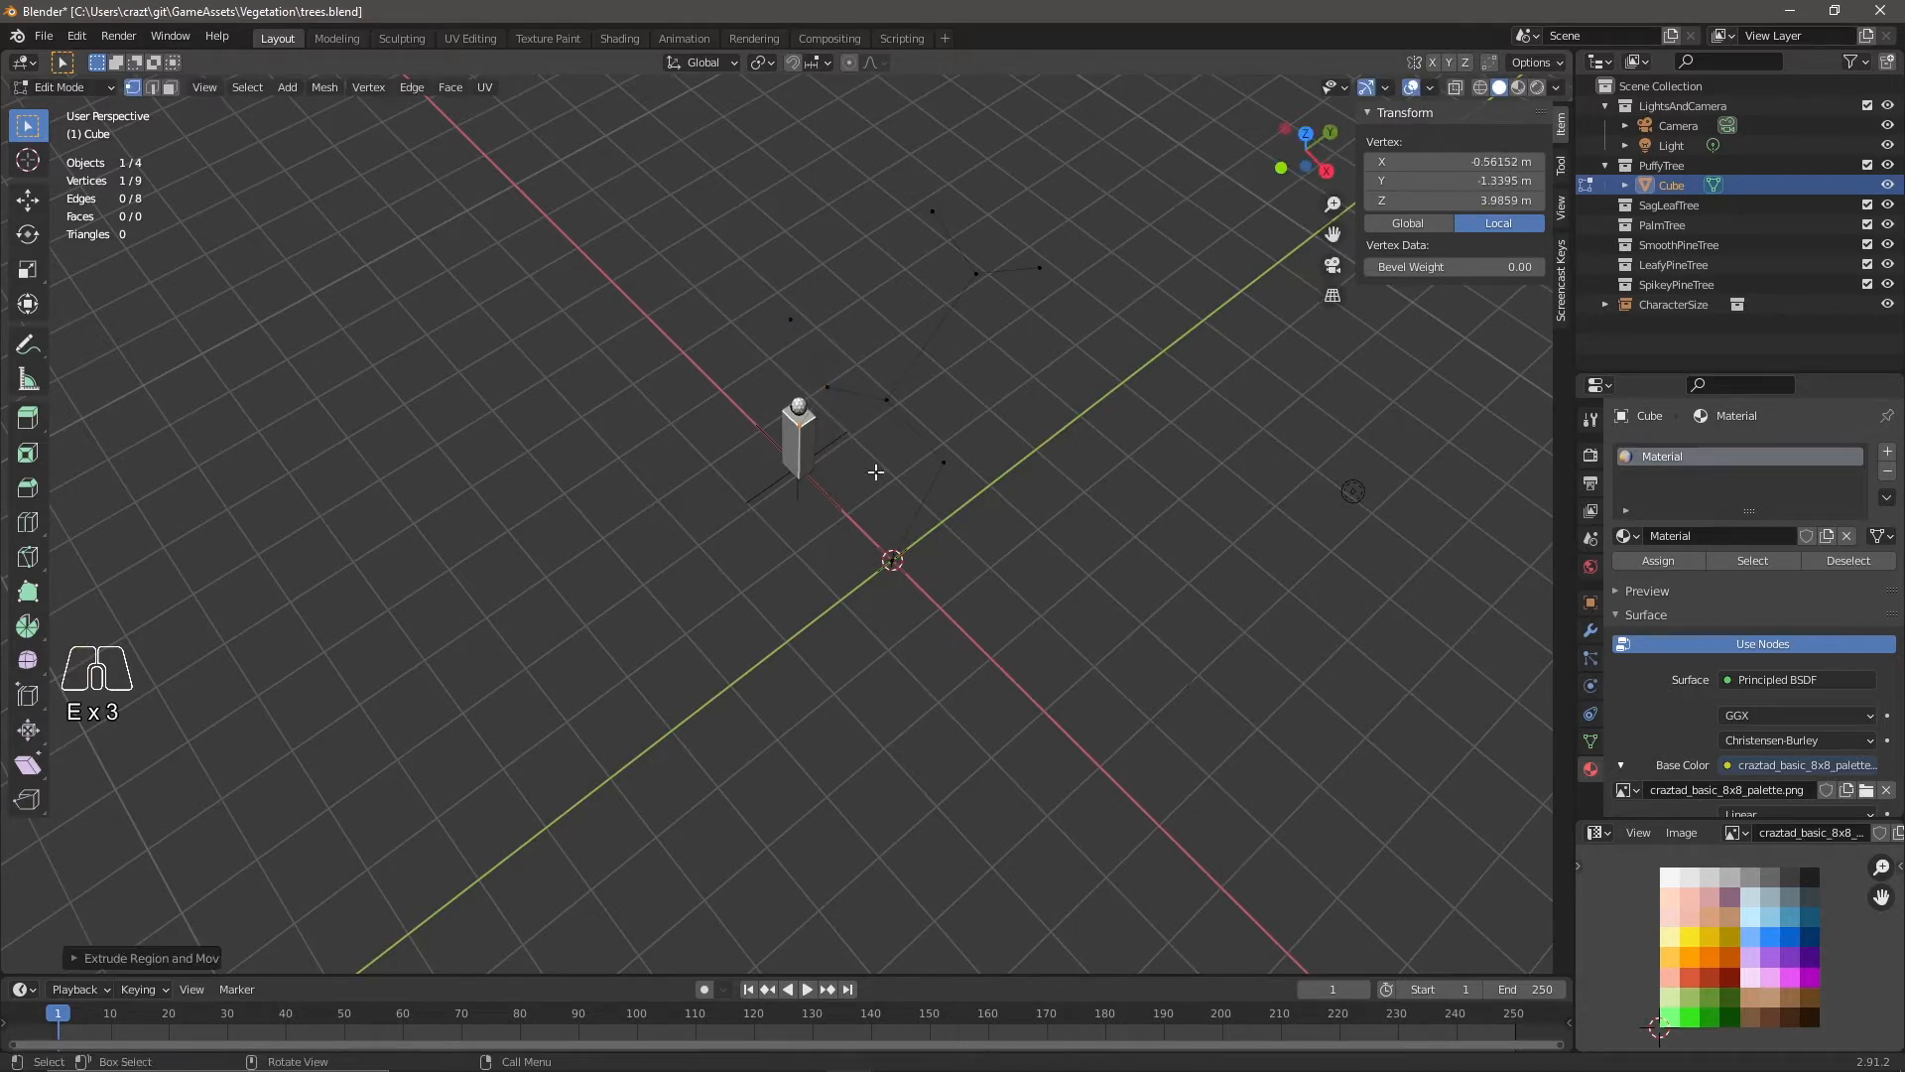
Extrude a side twig from the trunk's lower bend and move its tip to about X 1.22 m, Y 0.94 m, Z 2.47 m.
key(e)
click(1046, 407)
middle_drag(1046, 408, 1165, 519)
key(g)
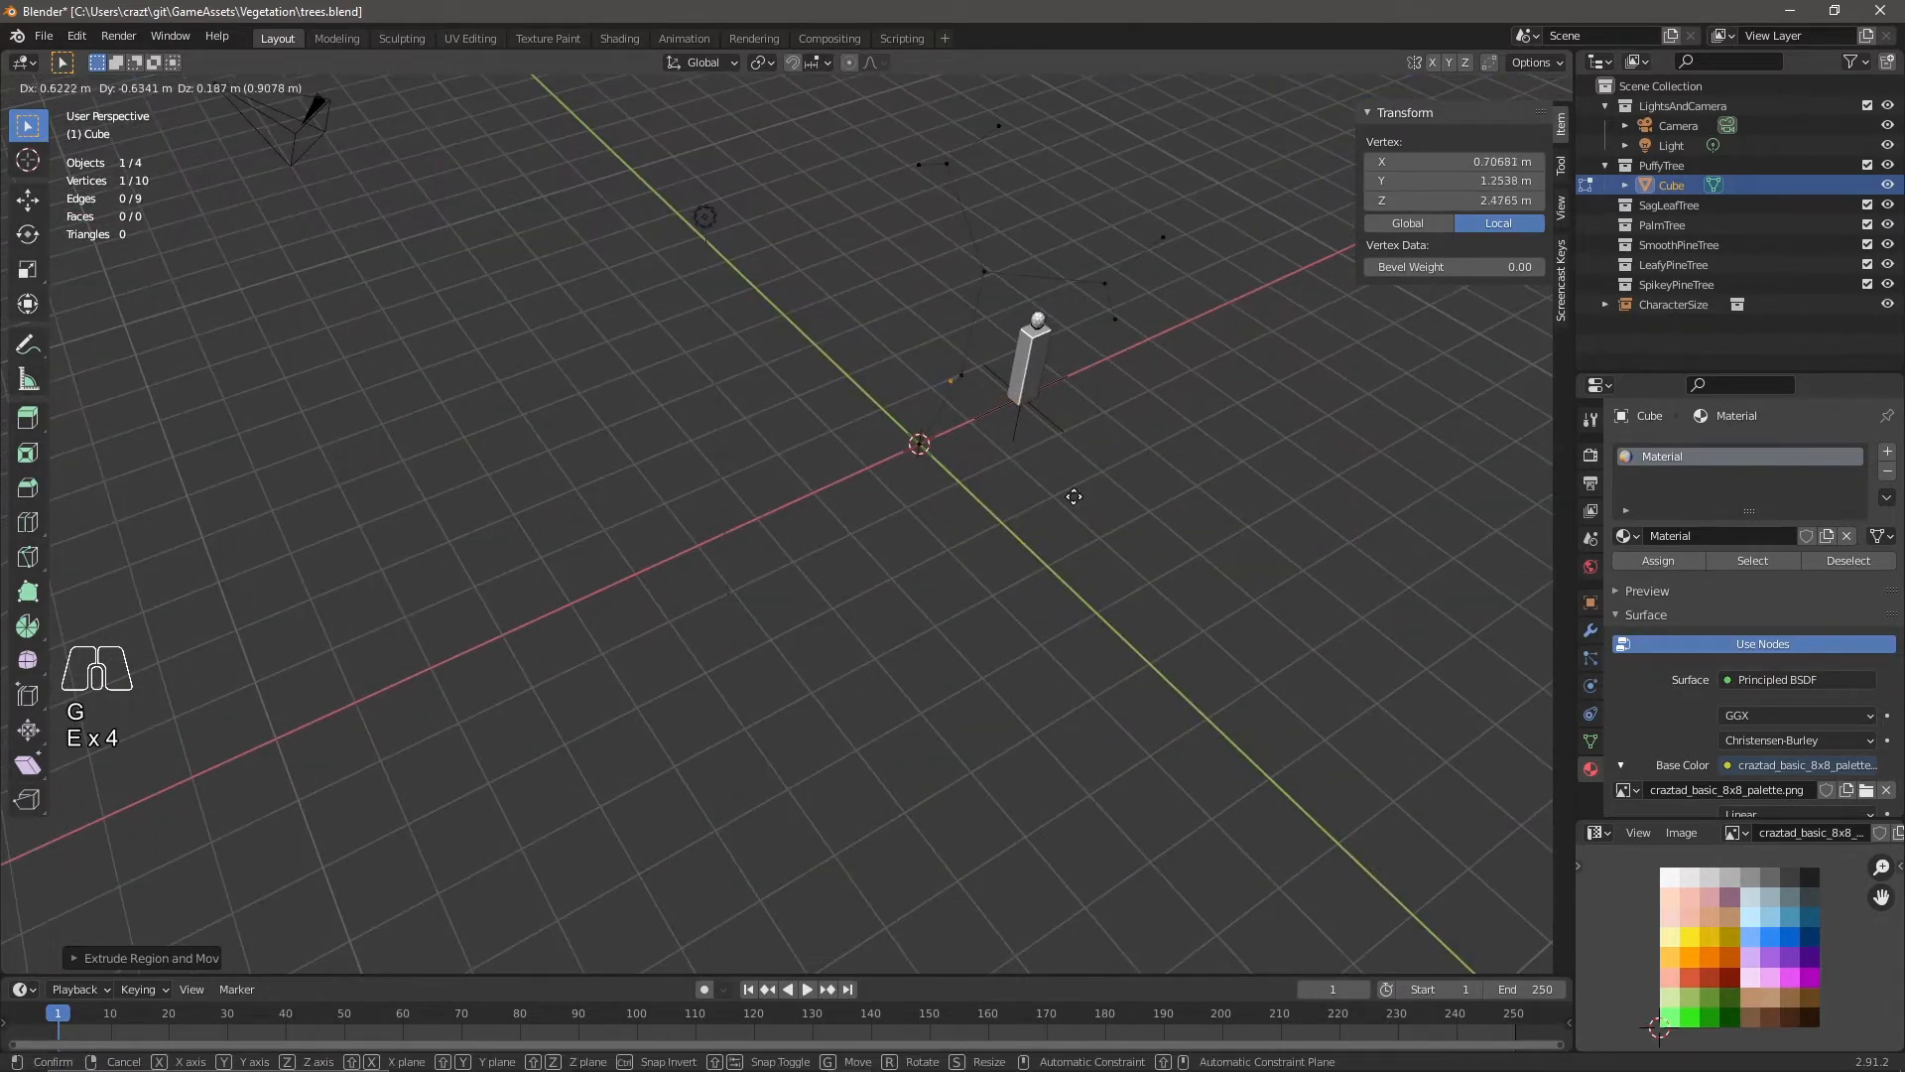
click(1046, 494)
Reposition vertices of the upper branches to spread them, placing one twig tip at about X -0.04 m, Y 2.40 m, Z 3.80 m.
middle_drag(1046, 493, 726, 378)
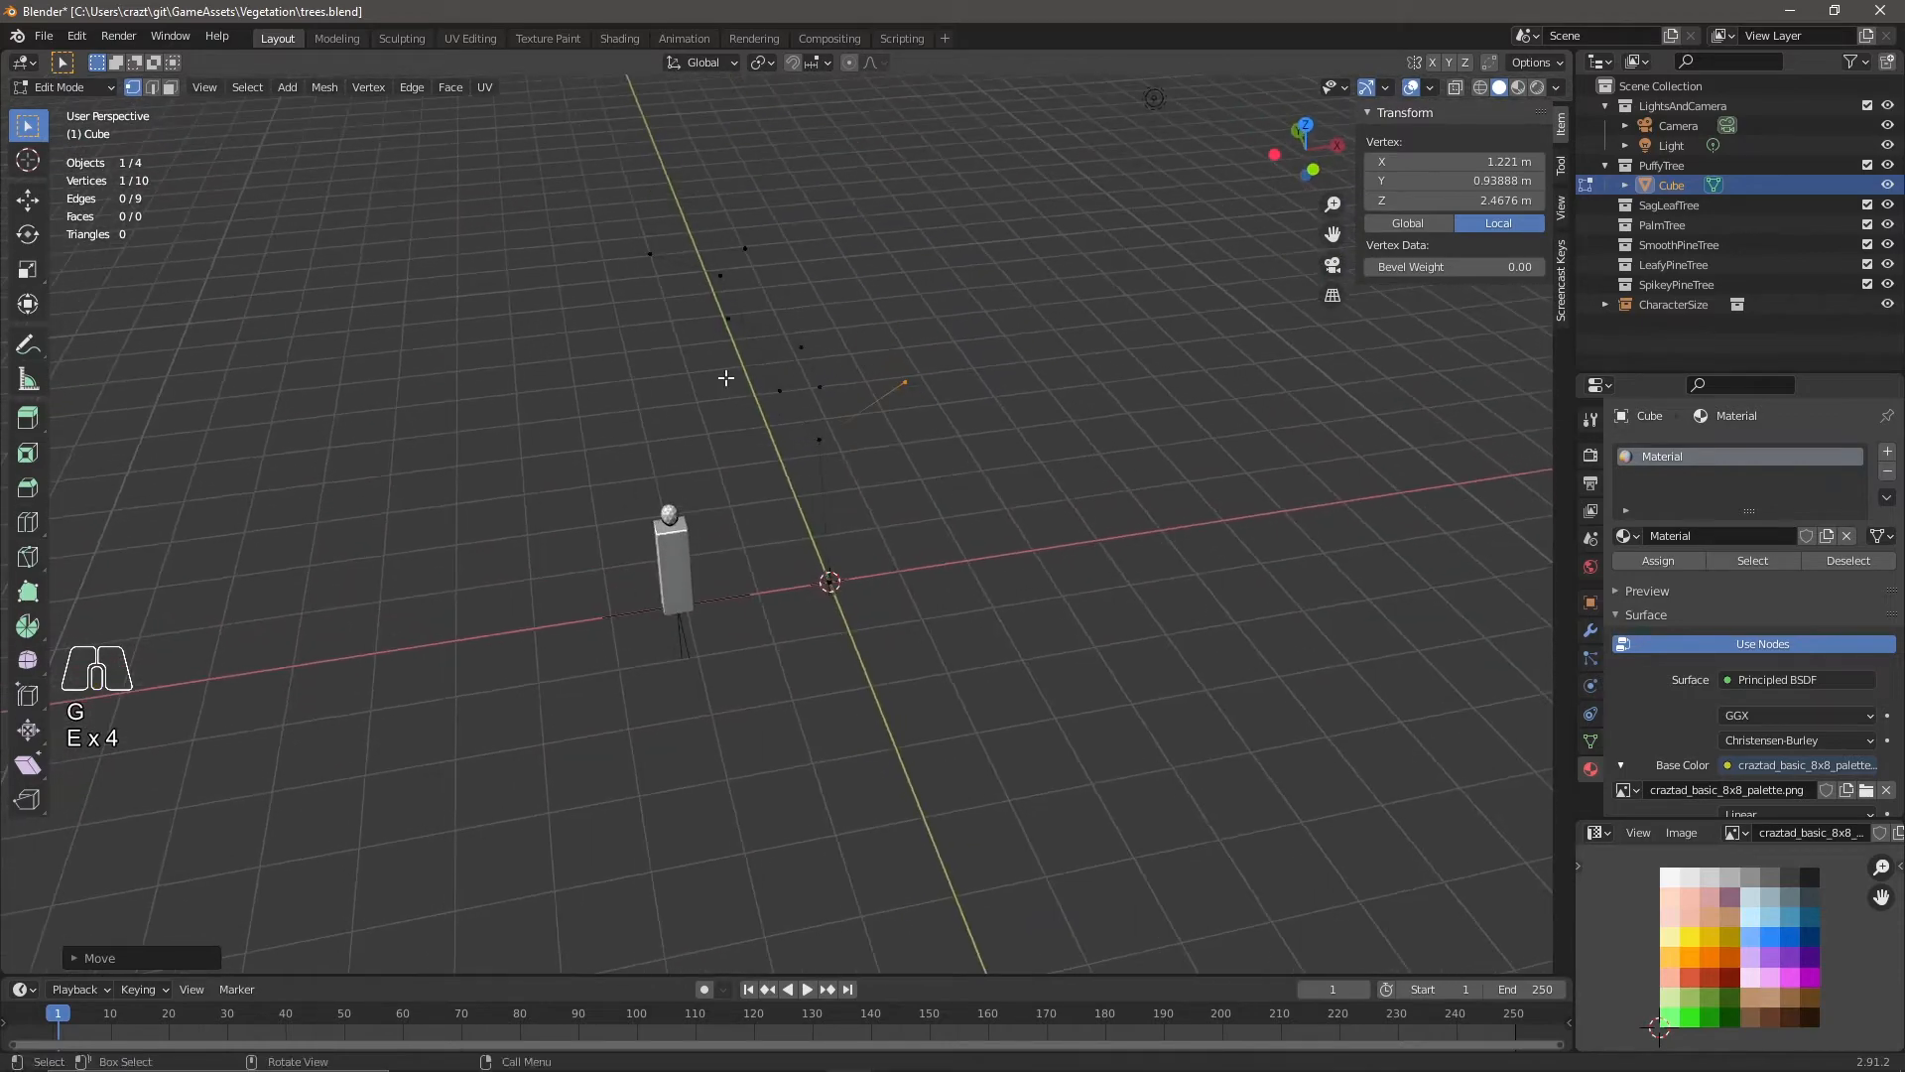
middle_drag(924, 419, 728, 265)
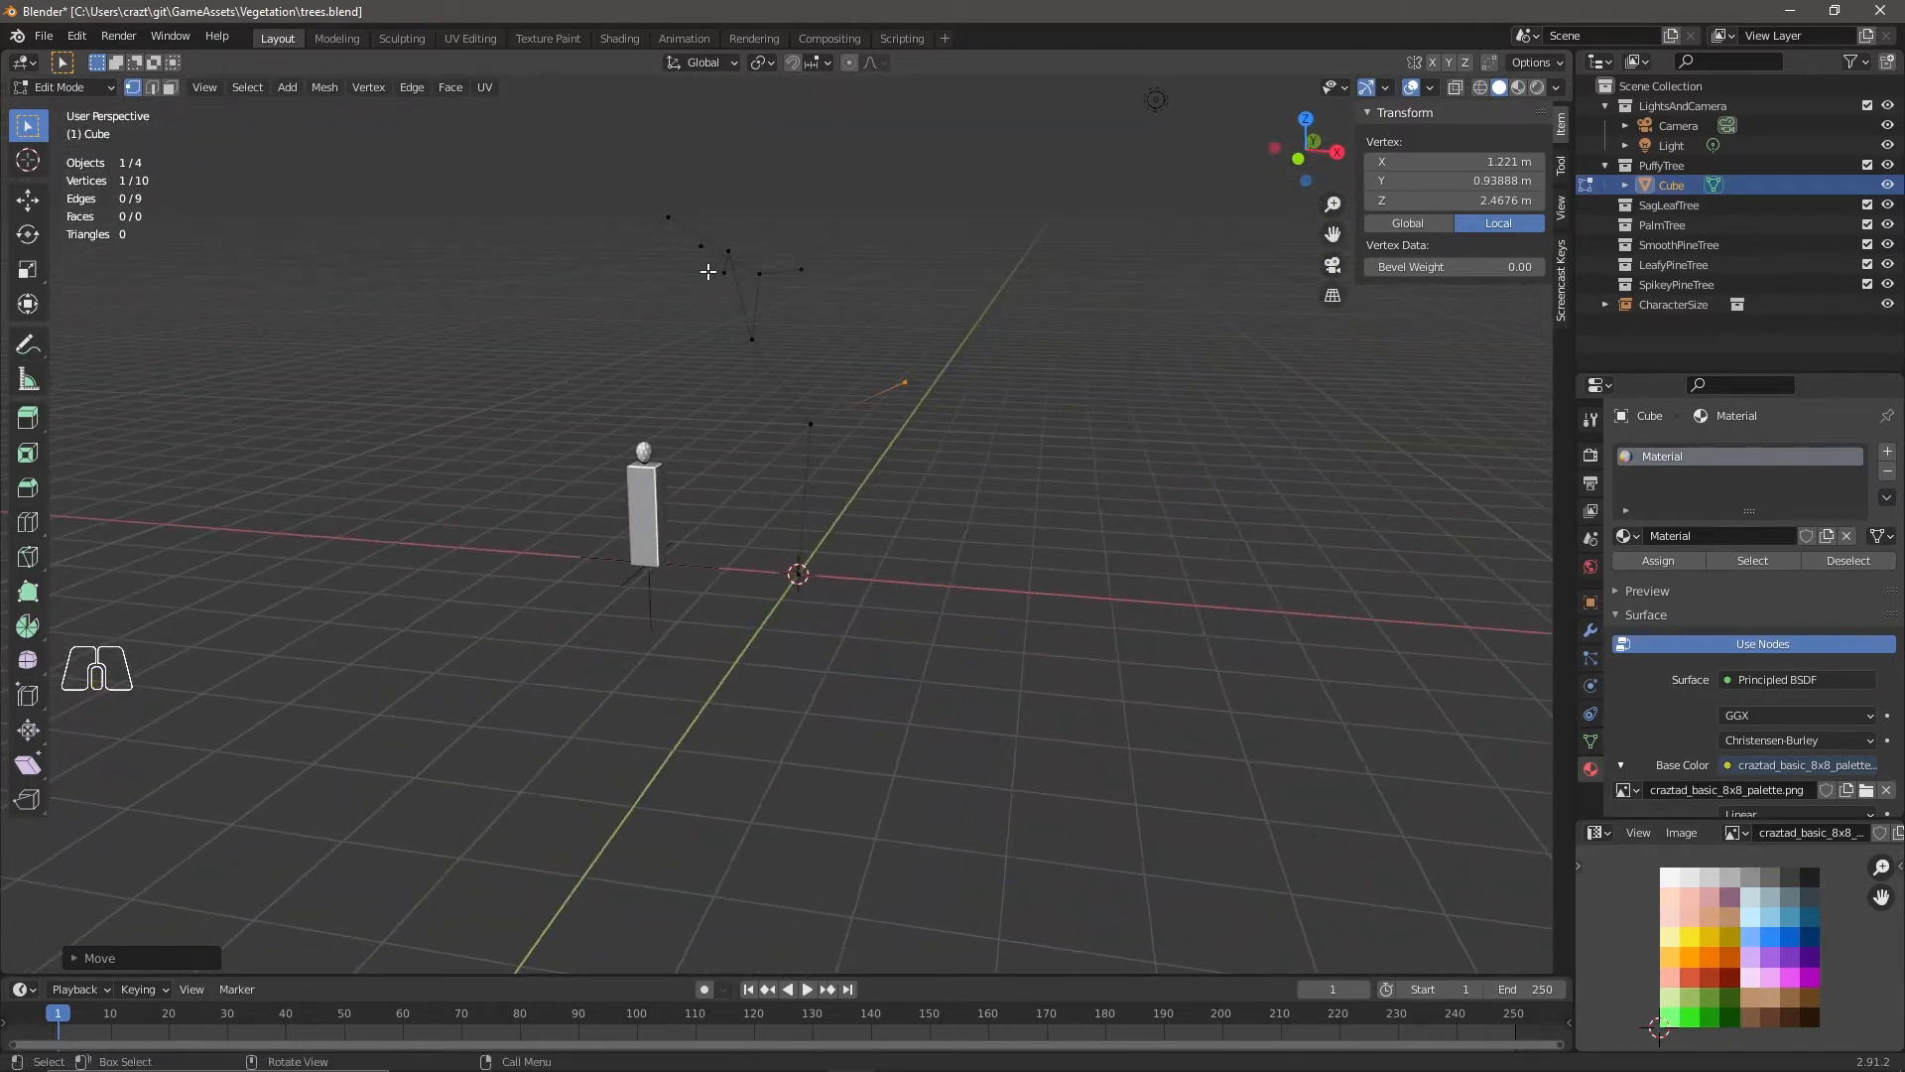
click(722, 271)
key(g)
click(770, 248)
middle_drag(1081, 369, 996, 409)
middle_drag(956, 206, 1165, 476)
key(g)
click(1109, 279)
key(g)
click(1006, 280)
middle_drag(991, 311, 997, 419)
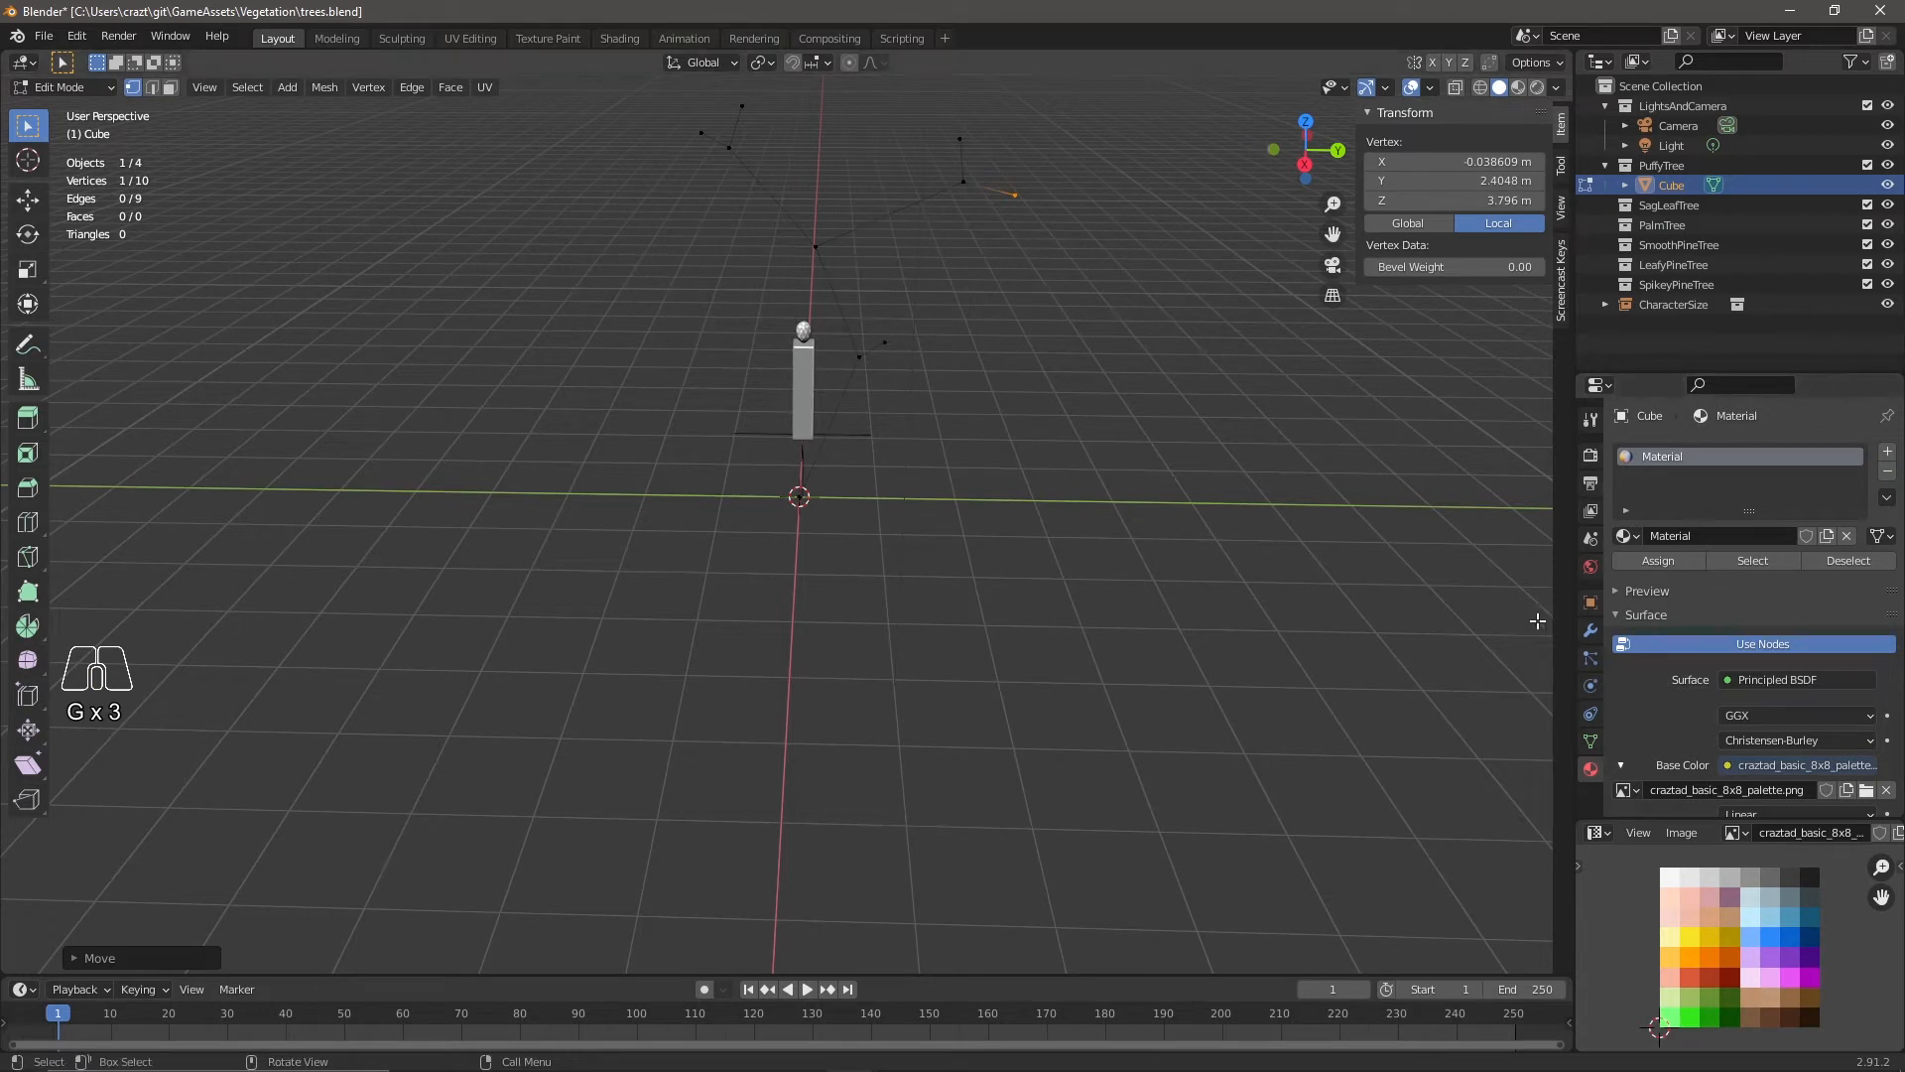
Return to Object Mode and add a Skin modifier to the branch skeleton.
key(Tab)
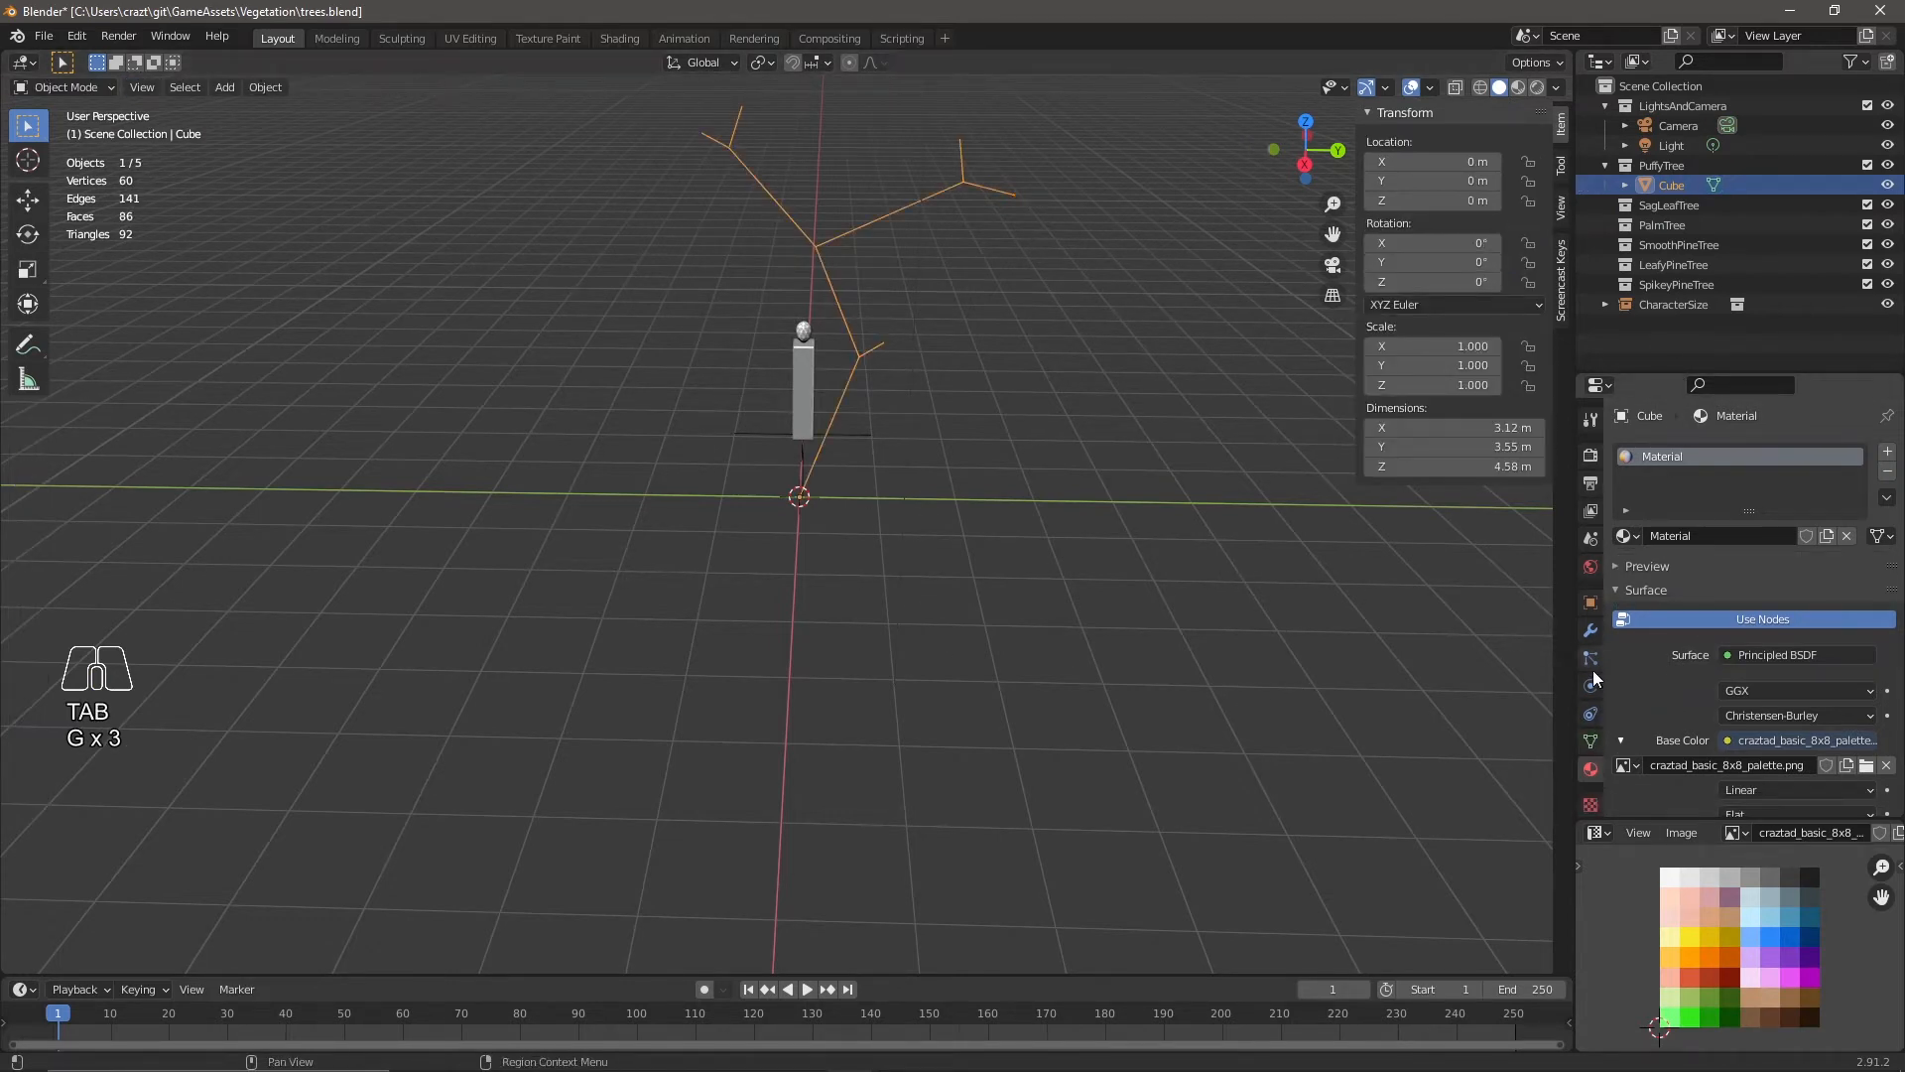
click(1590, 631)
click(1709, 452)
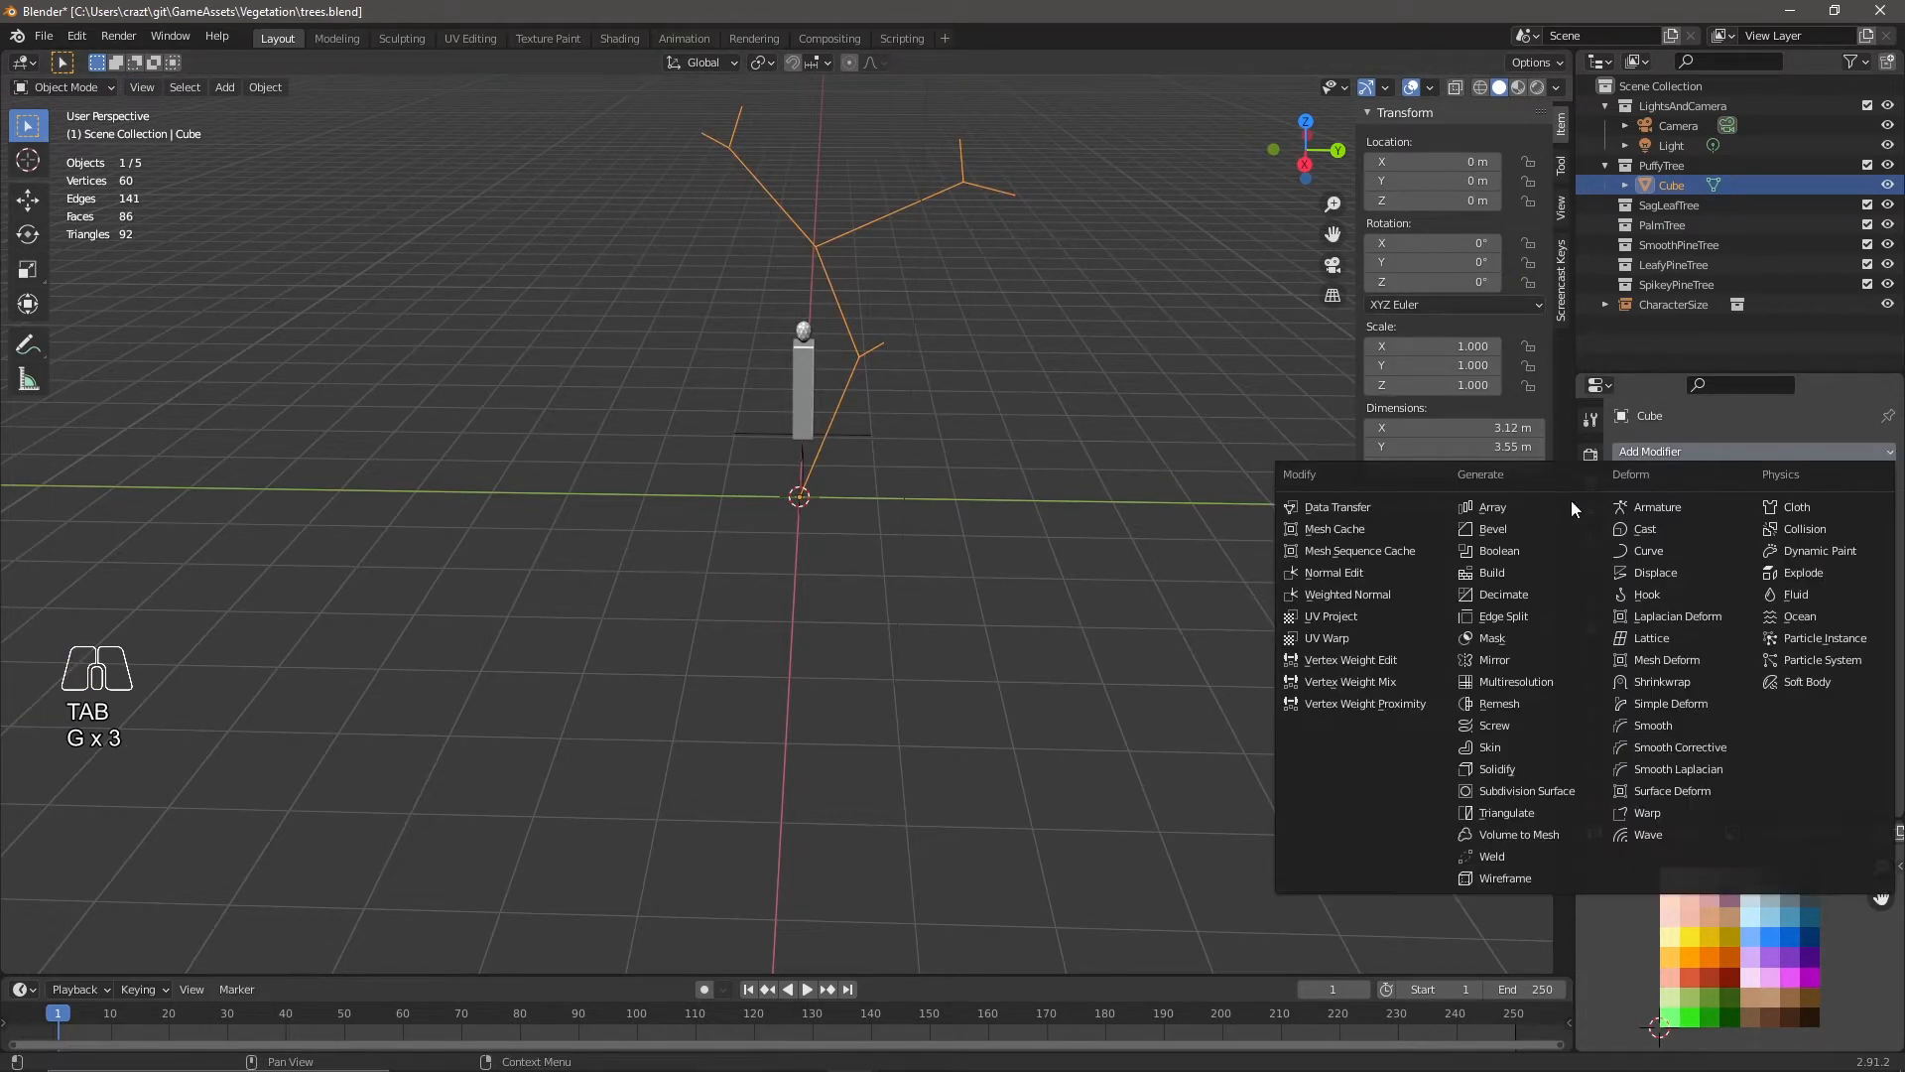
click(1486, 746)
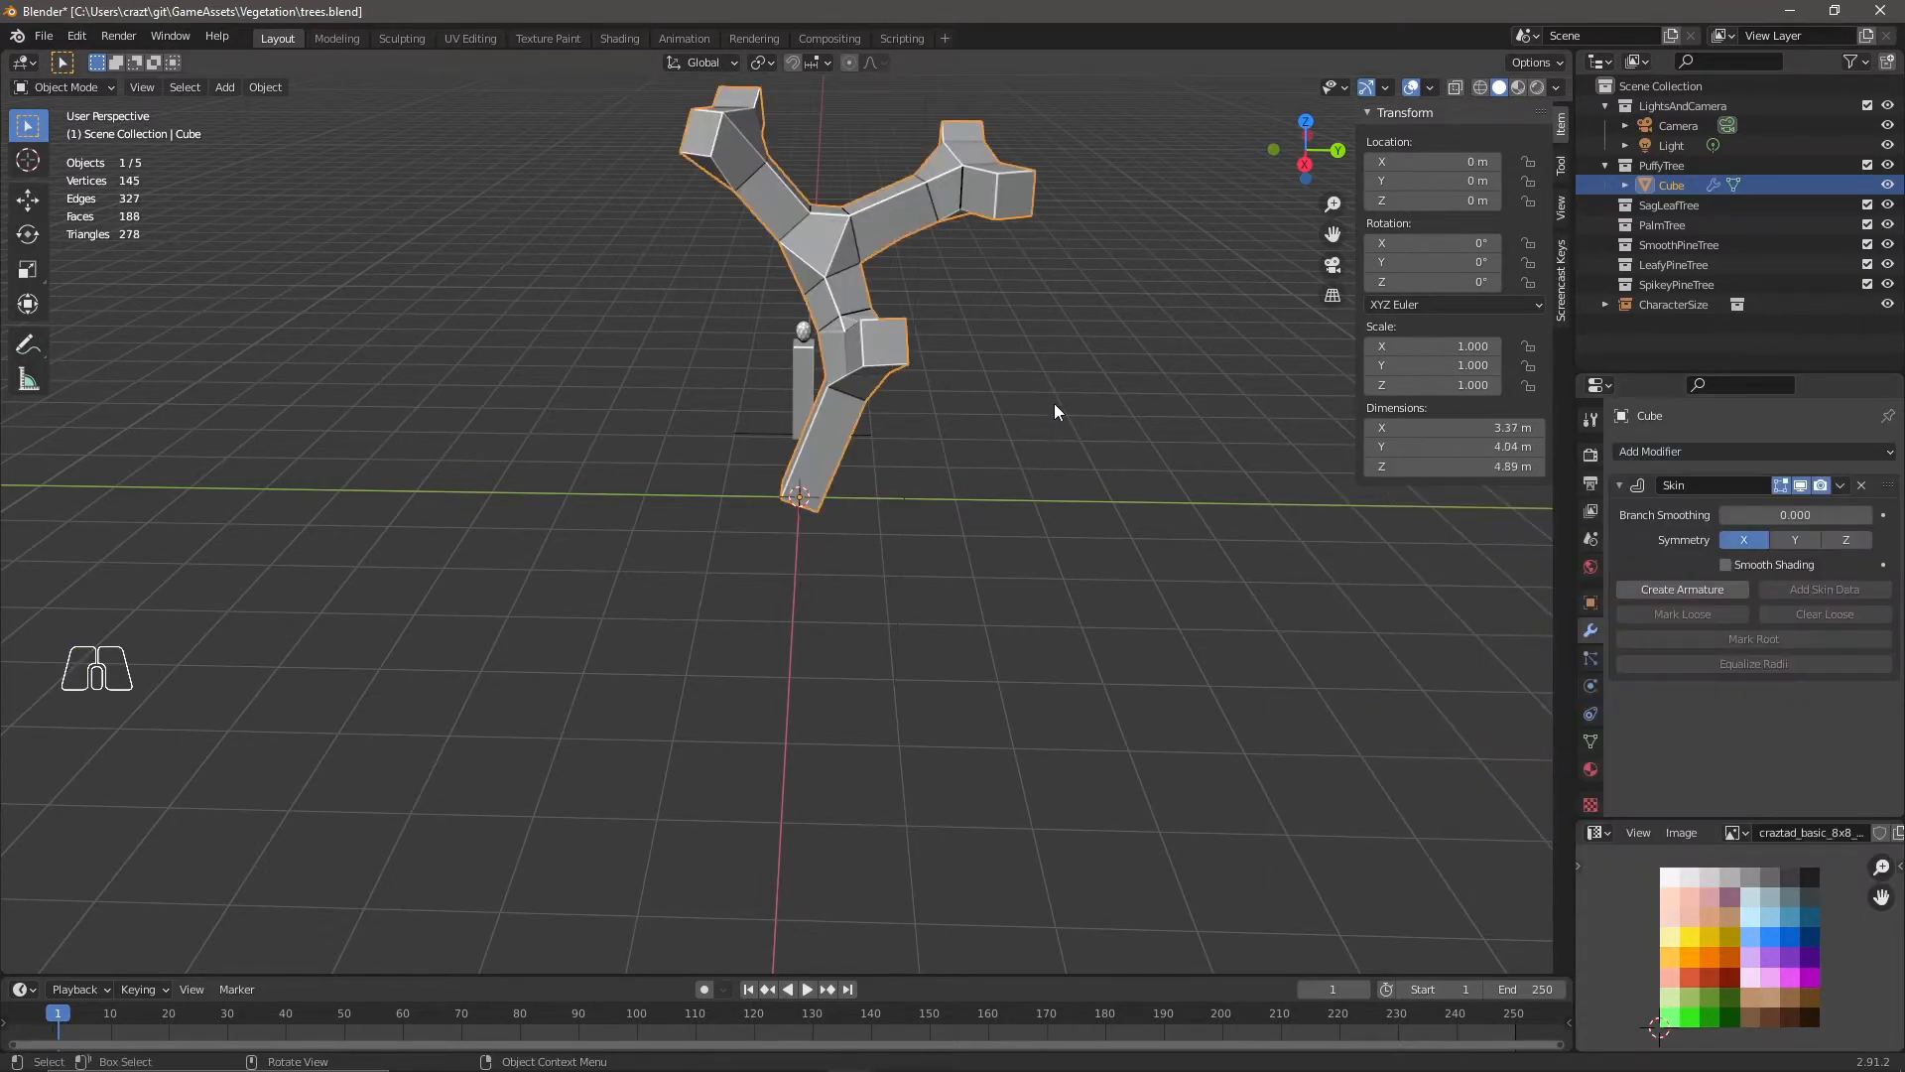
Switch to wireframe shading in Edit Mode and select the five vertices at the twig ends.
key(Tab)
key(z)
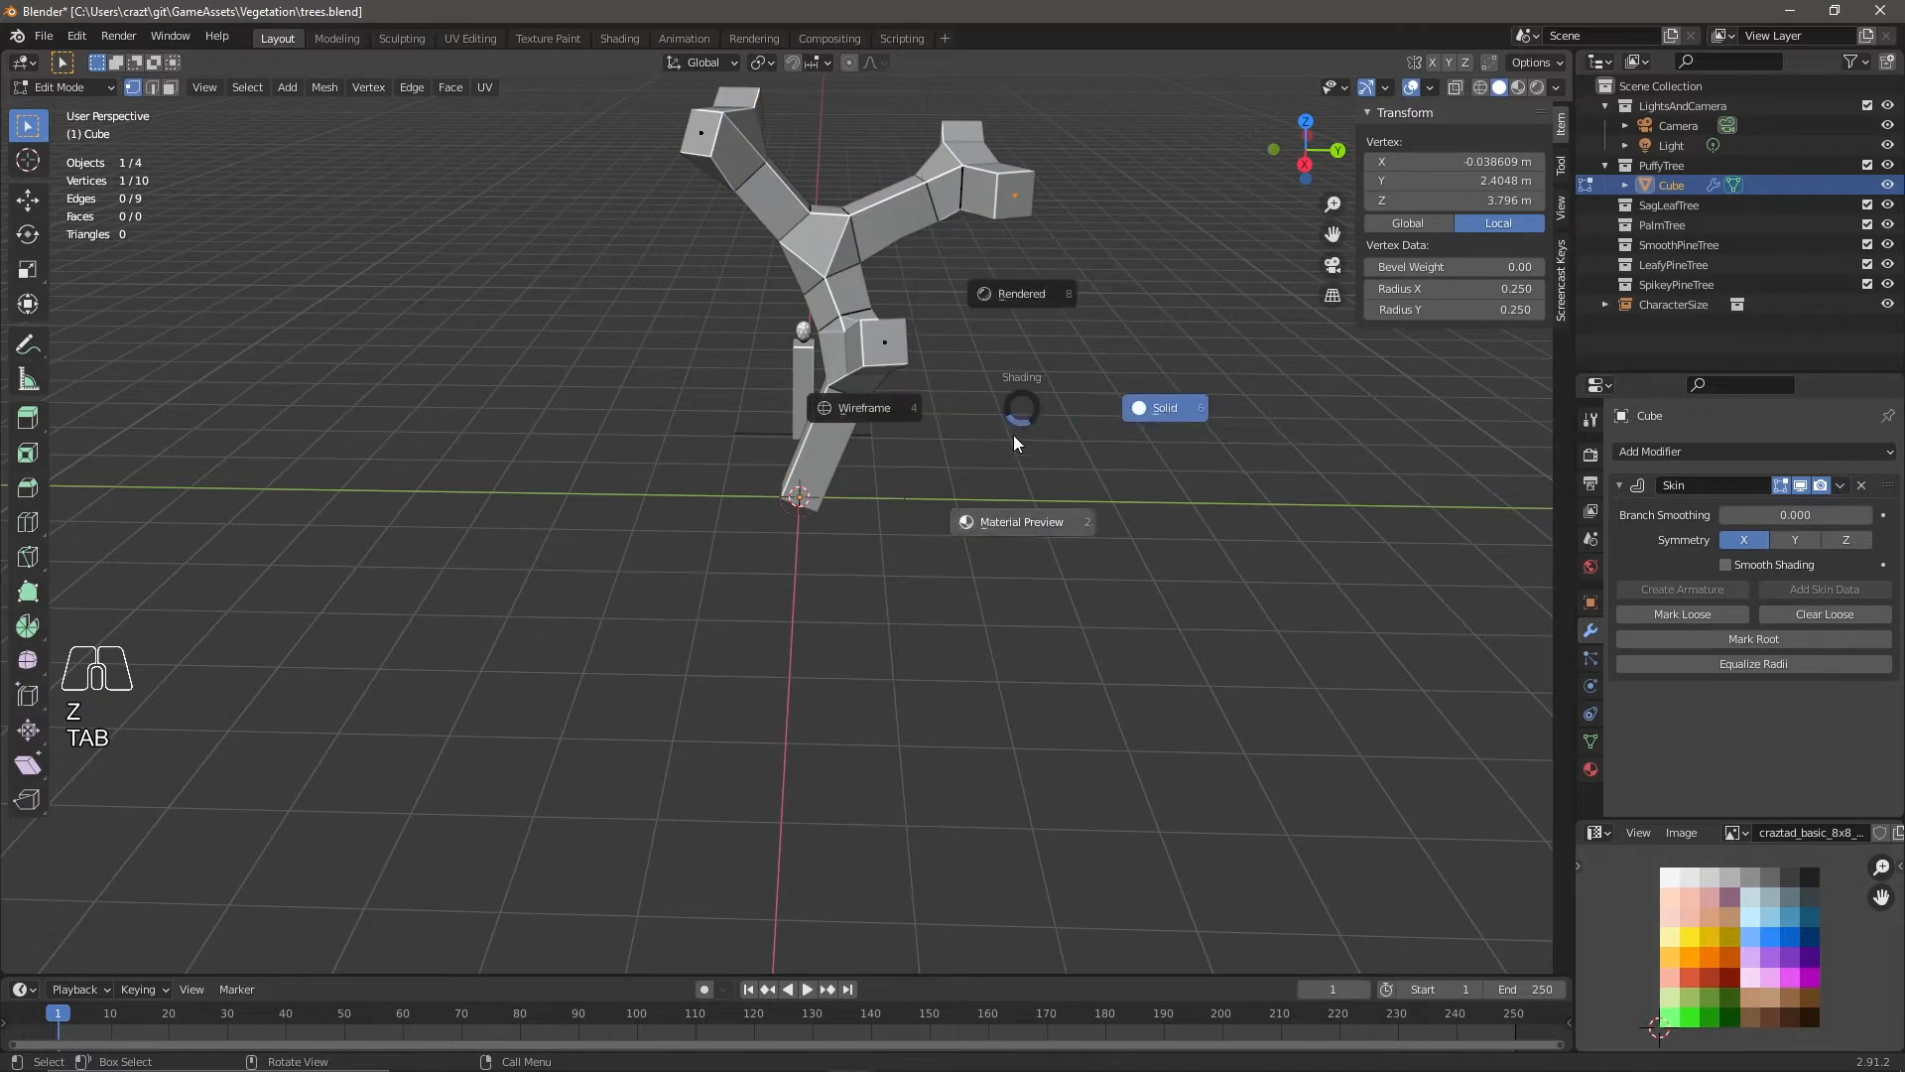
click(838, 432)
click(738, 143)
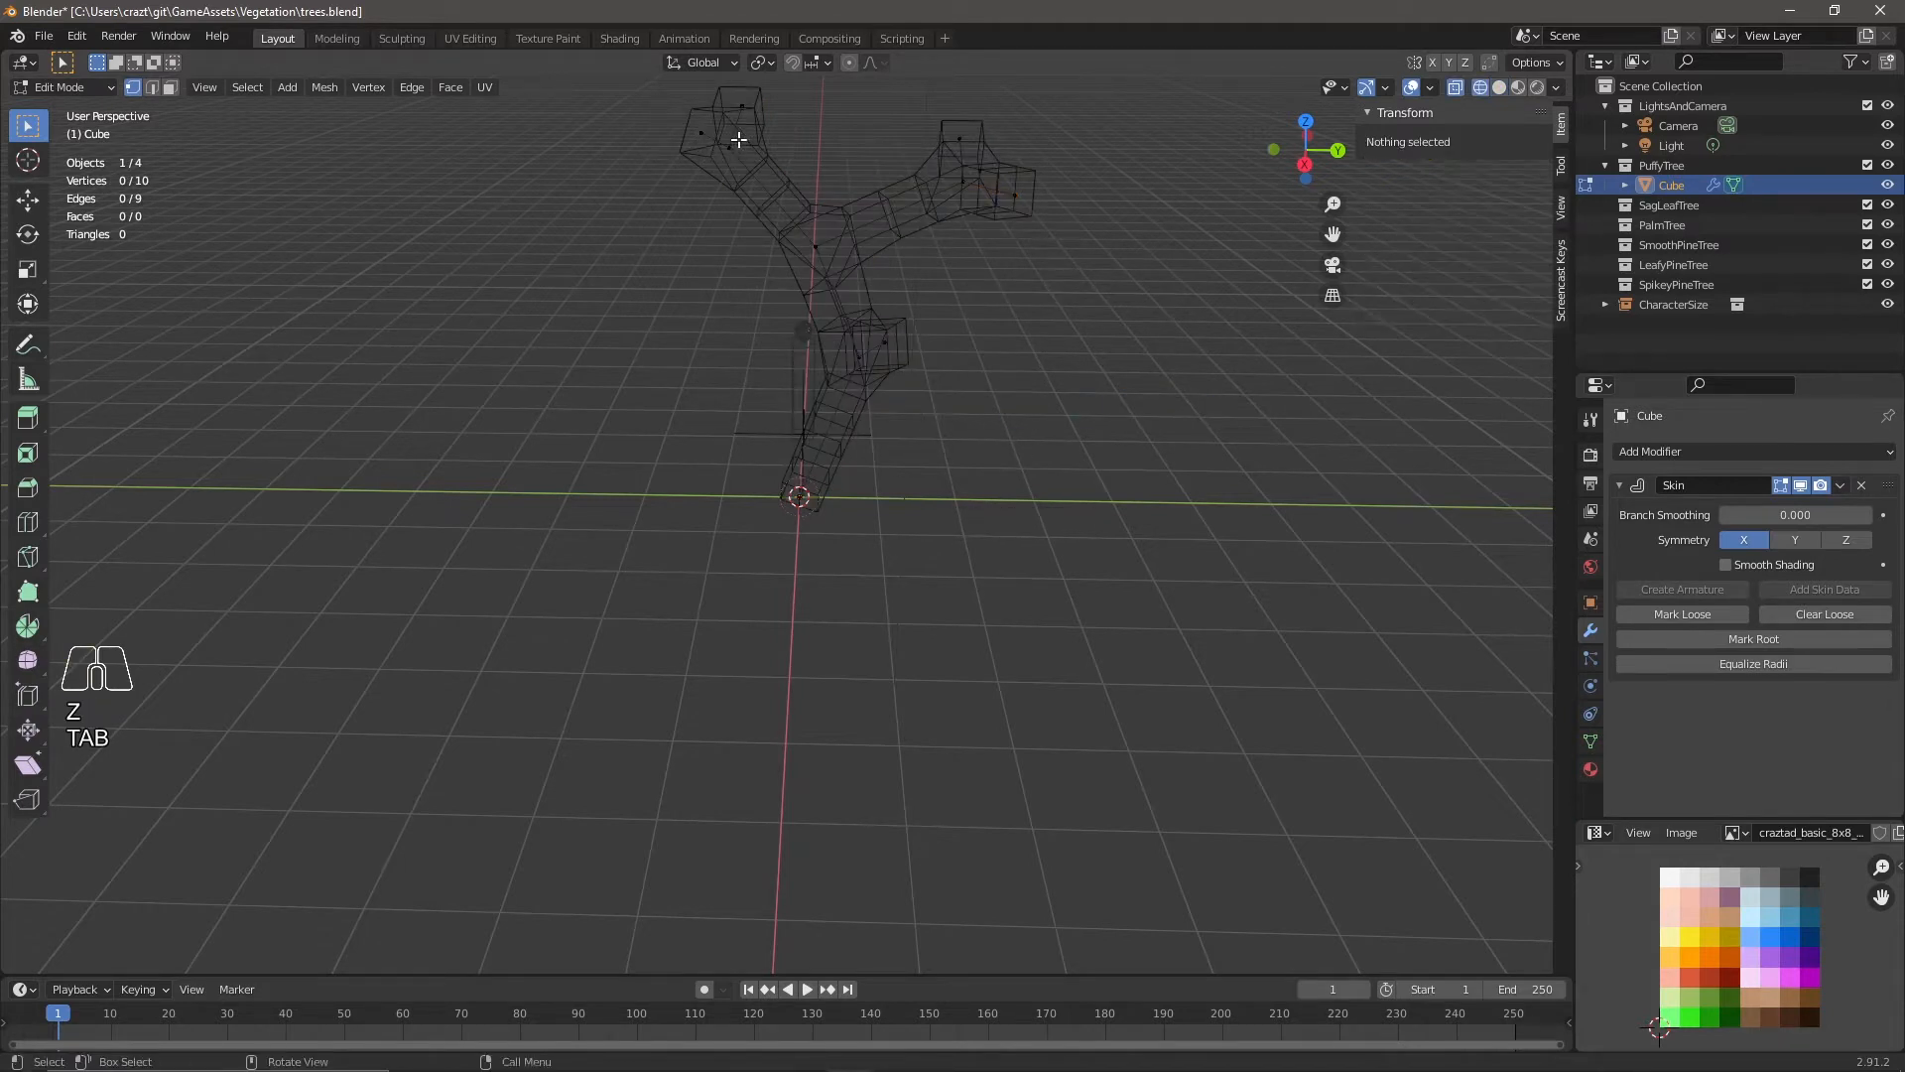
click(700, 118)
shift+click(742, 103)
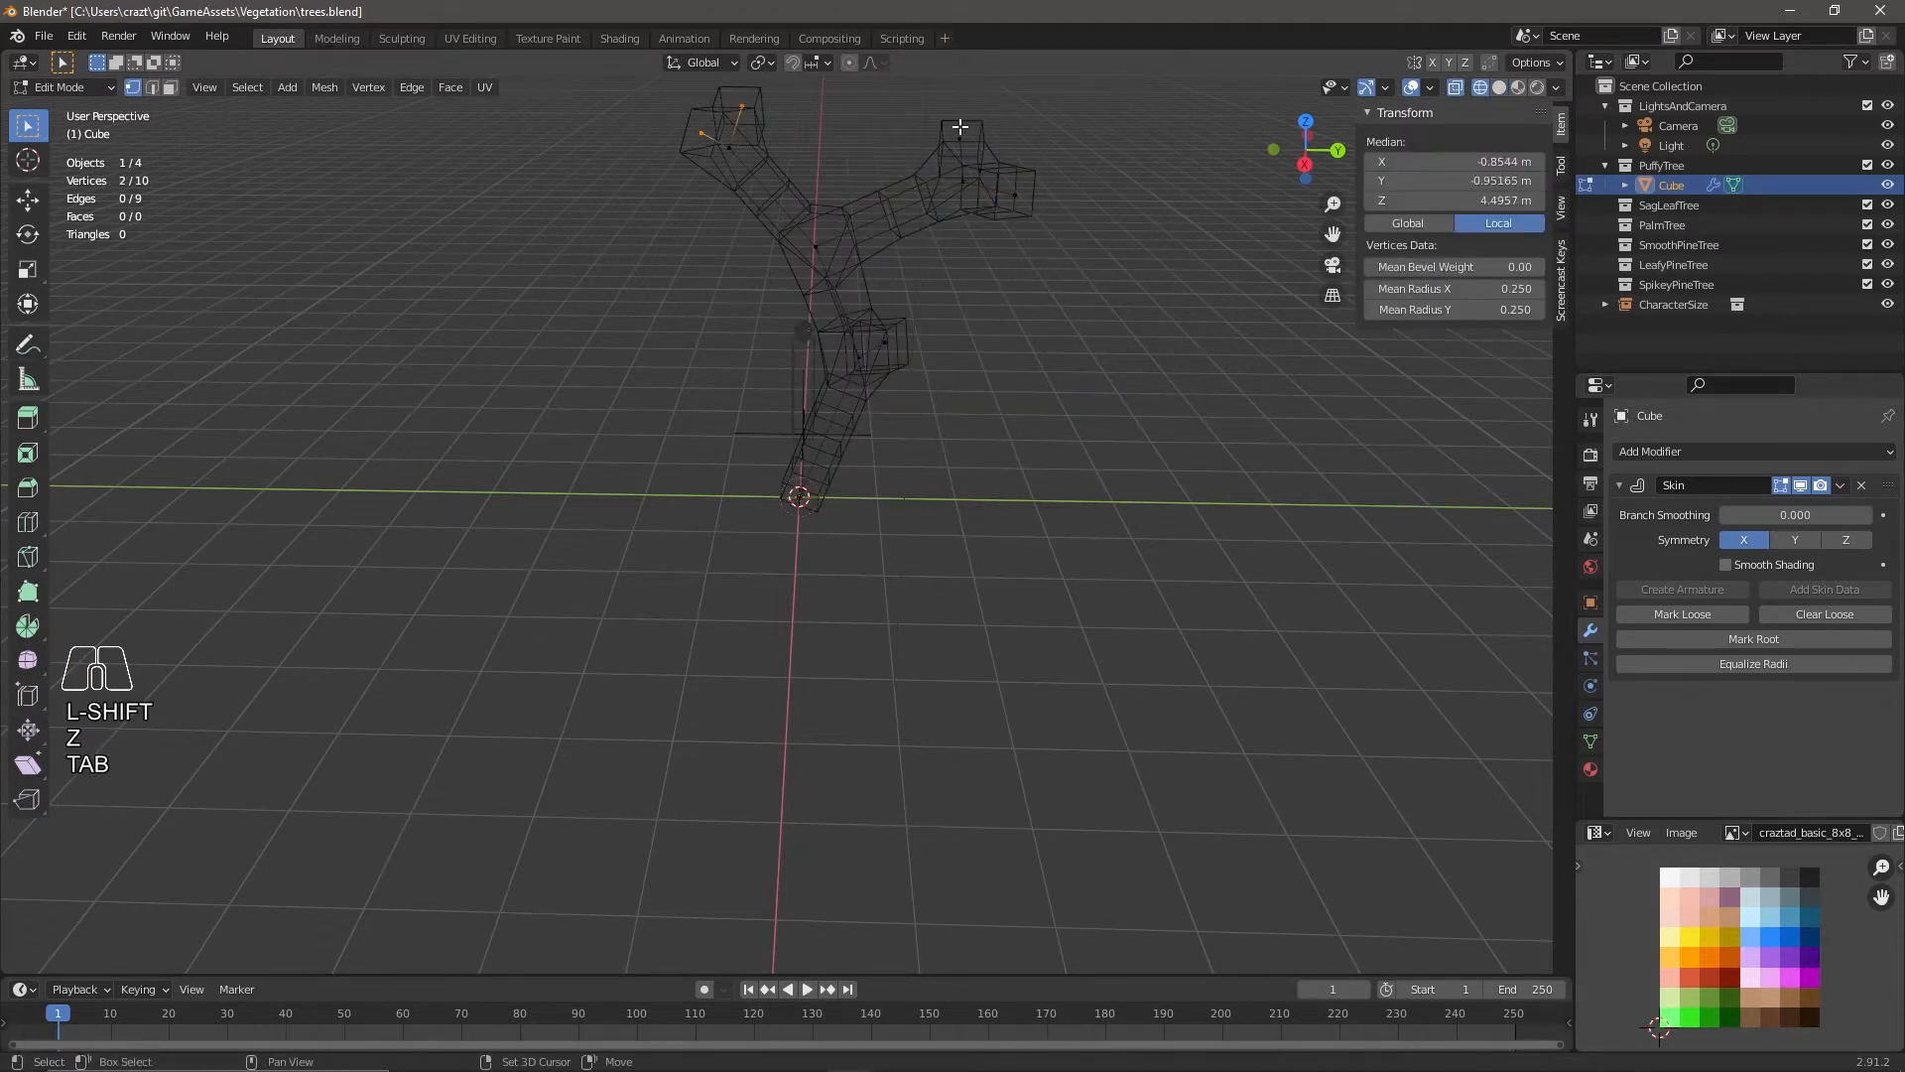
shift+click(1007, 183)
middle_drag(1003, 413, 1133, 398)
shift+click(950, 314)
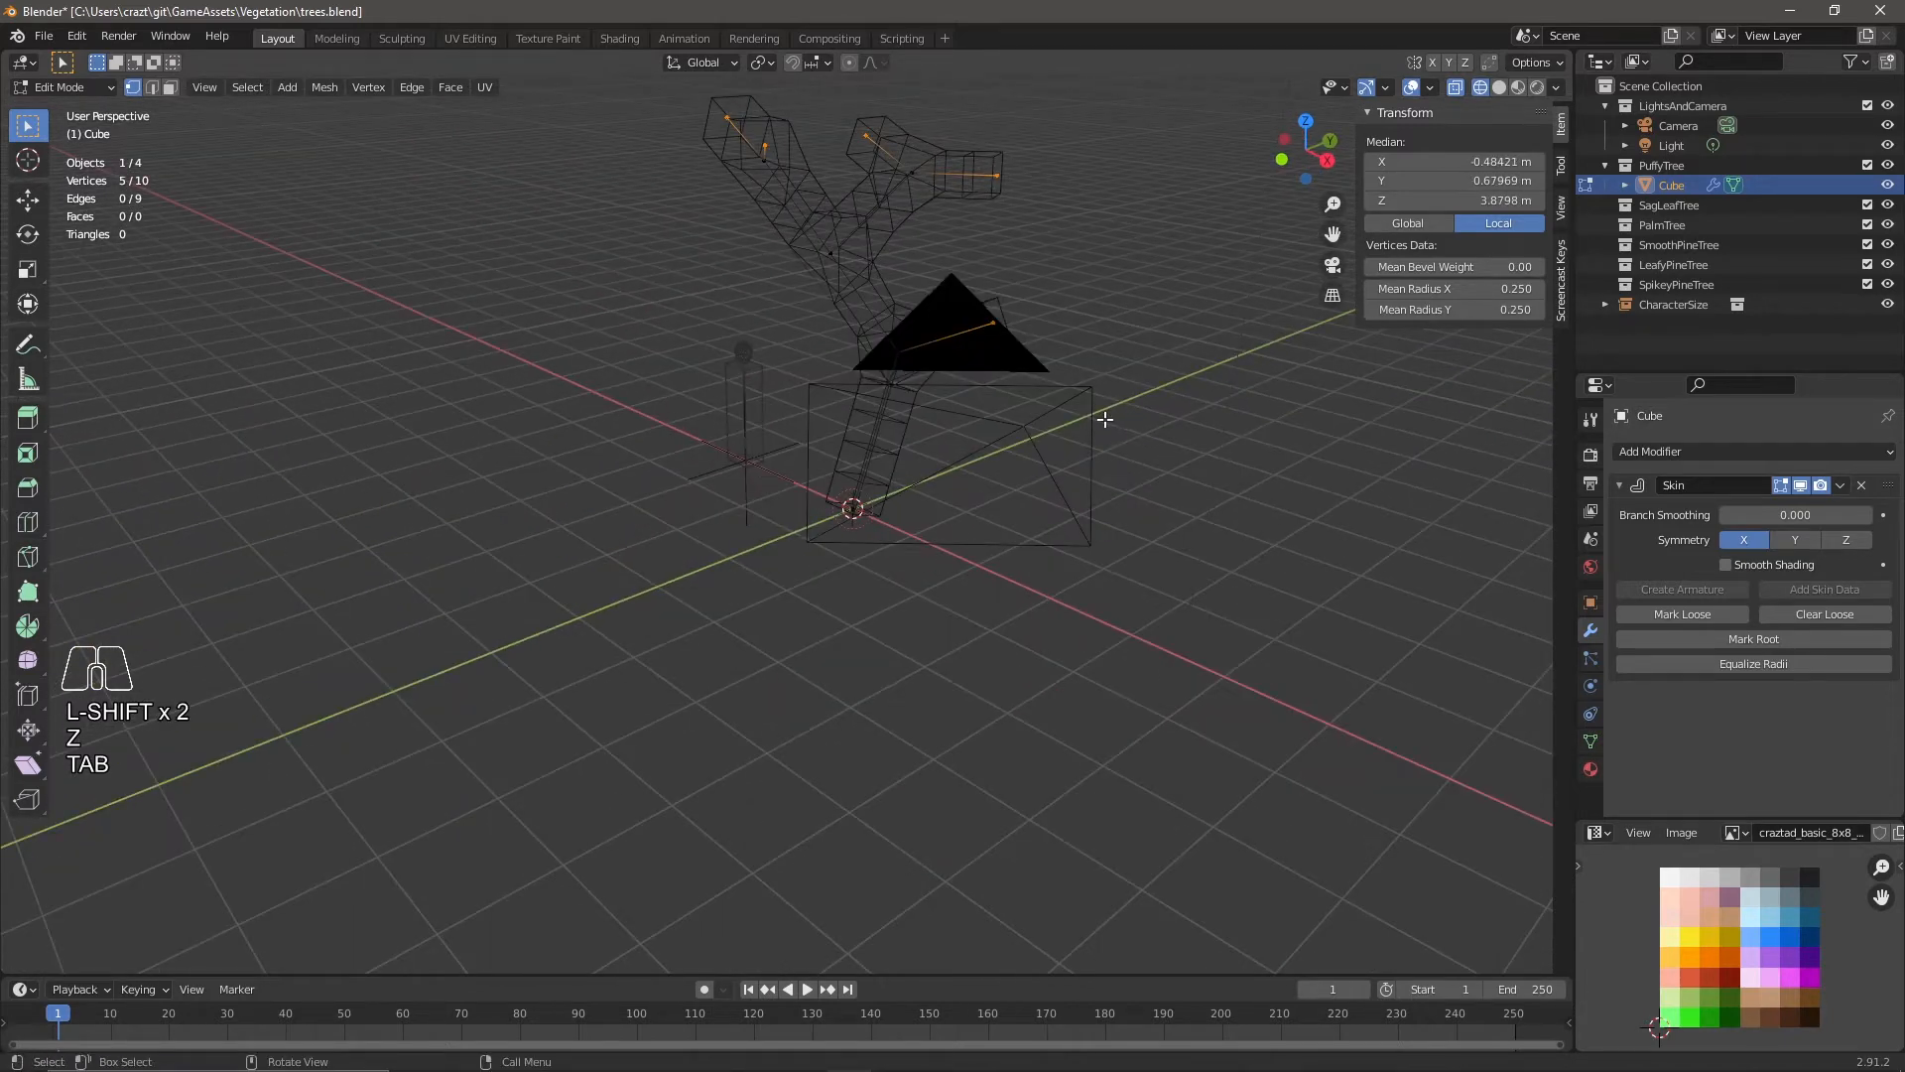
key(ctrl+a)
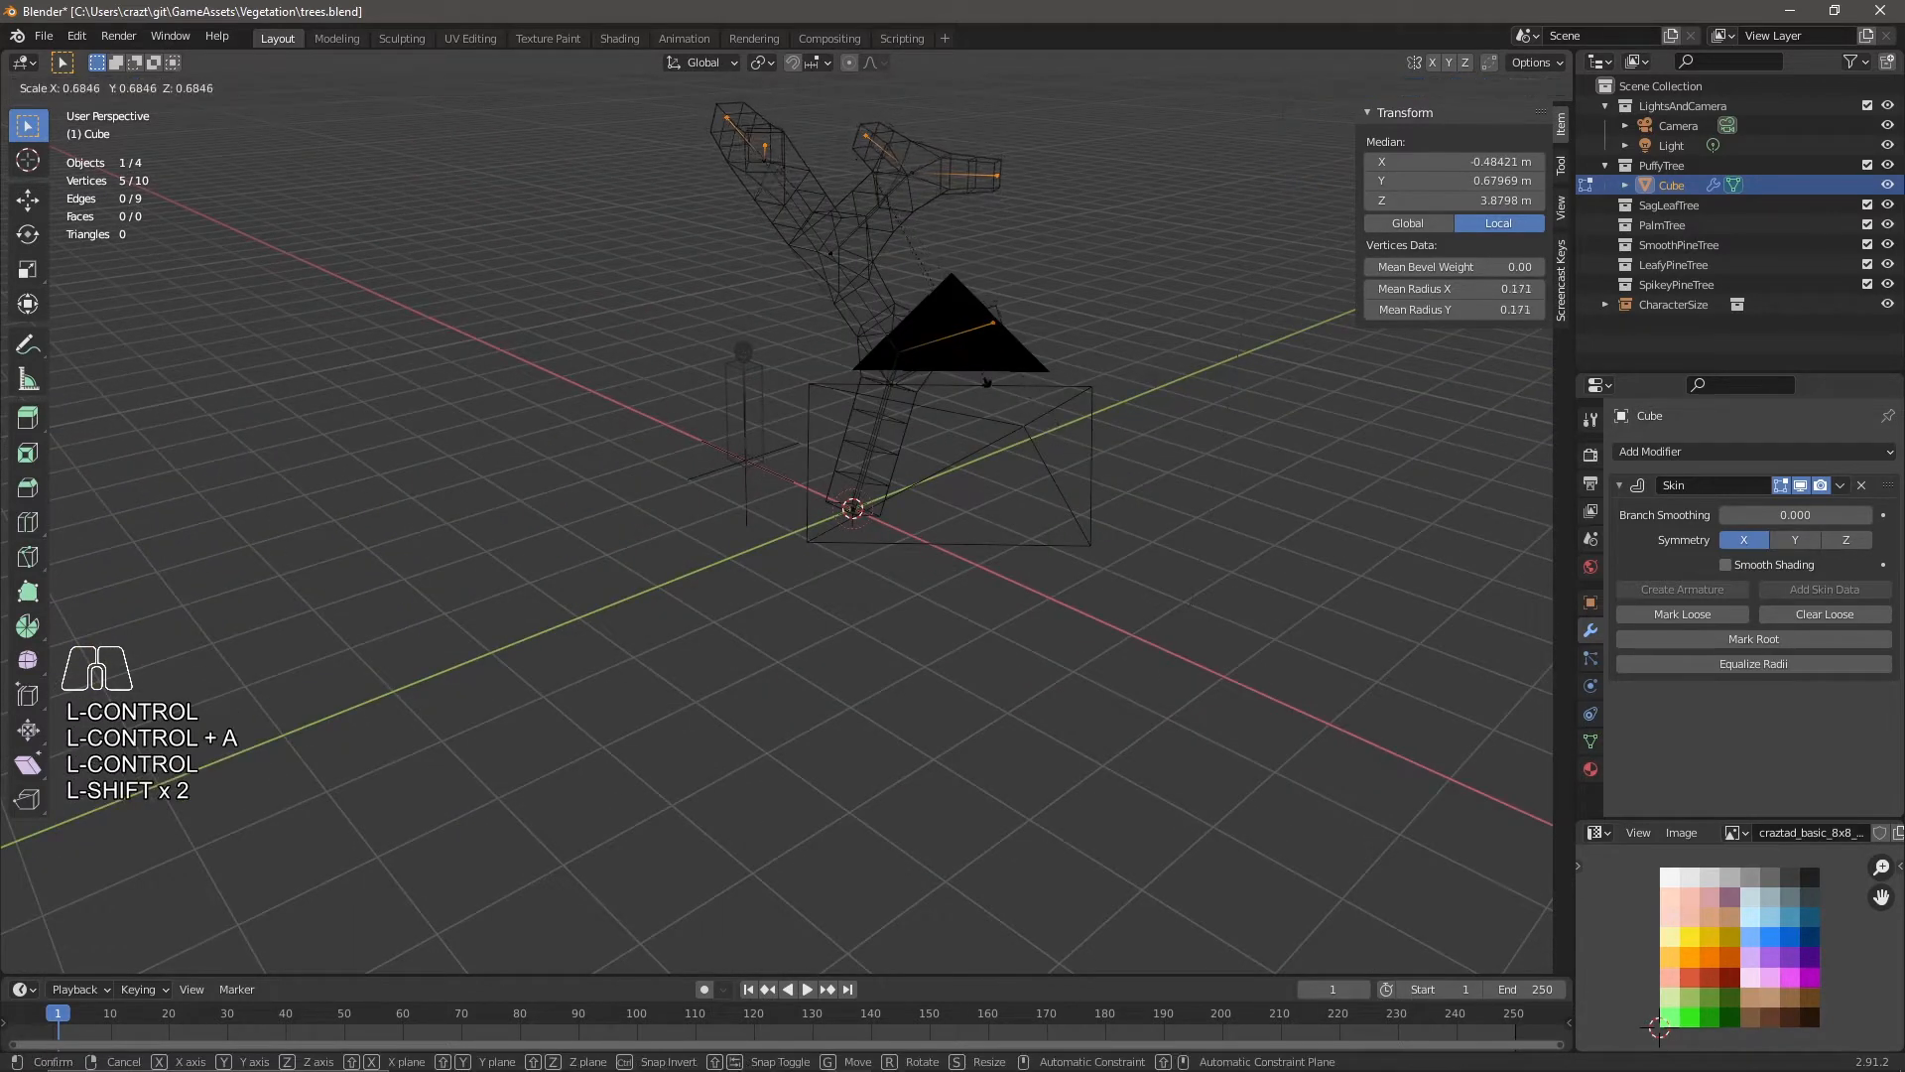
key(Escape)
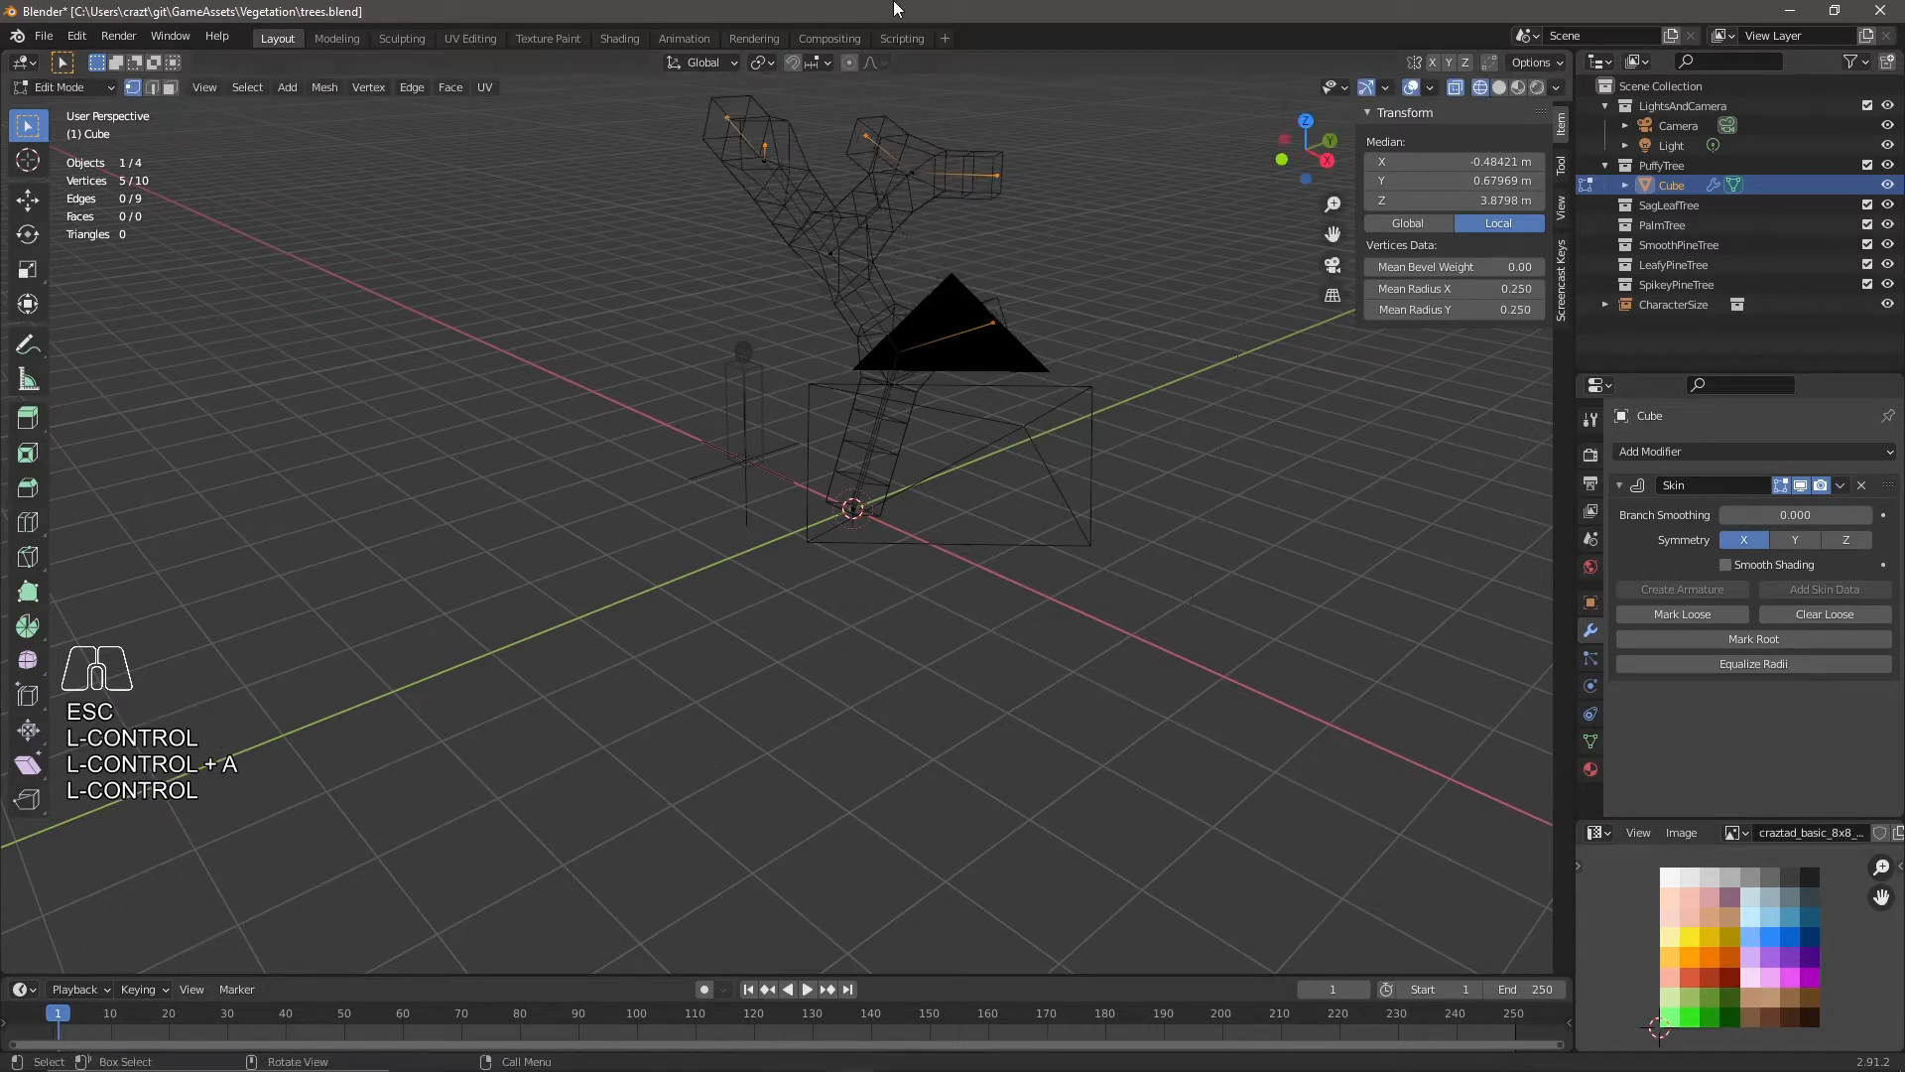
Enable proportional editing and adjust its influence size to about 5.05 in a trial skin resize of the twig ends.
middle_drag(1148, 285, 1081, 271)
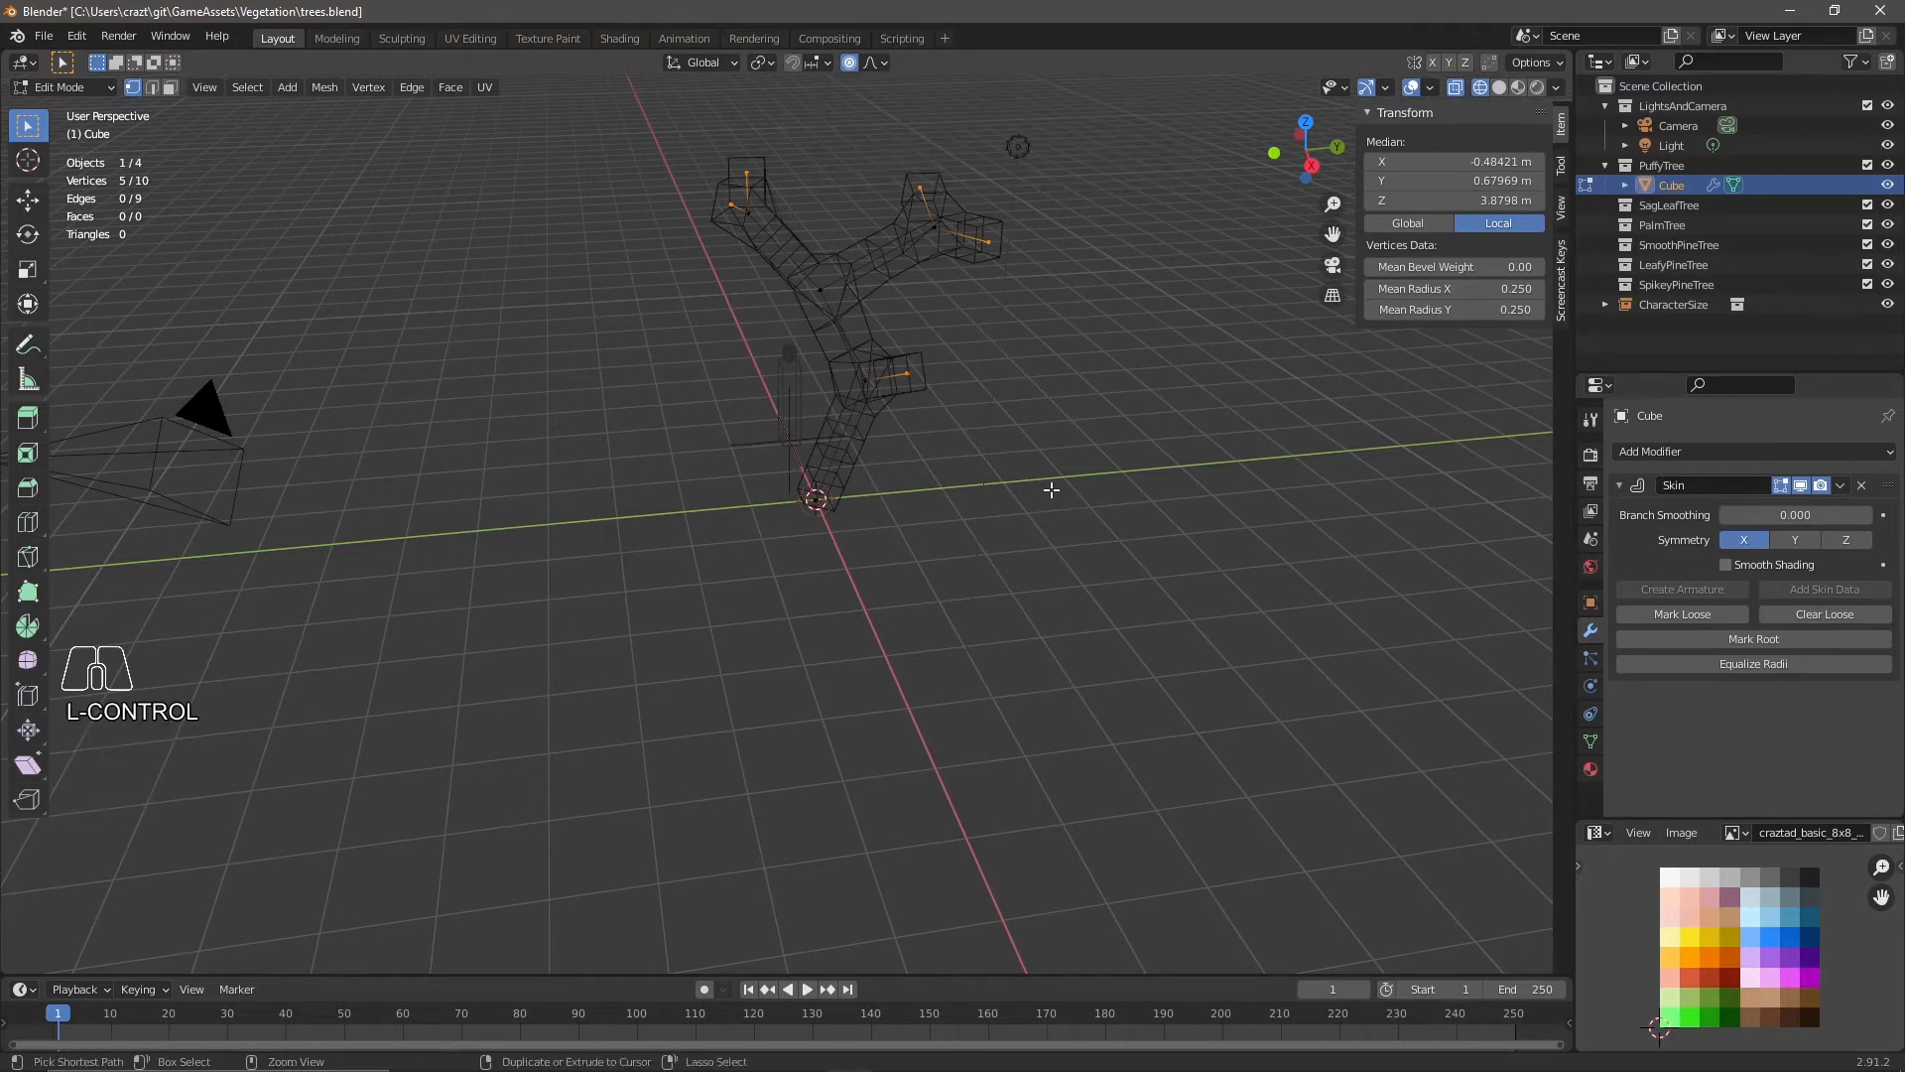
key(ctrl+a)
scroll(1002, 432, down, 20)
scroll(1018, 423, down, 1)
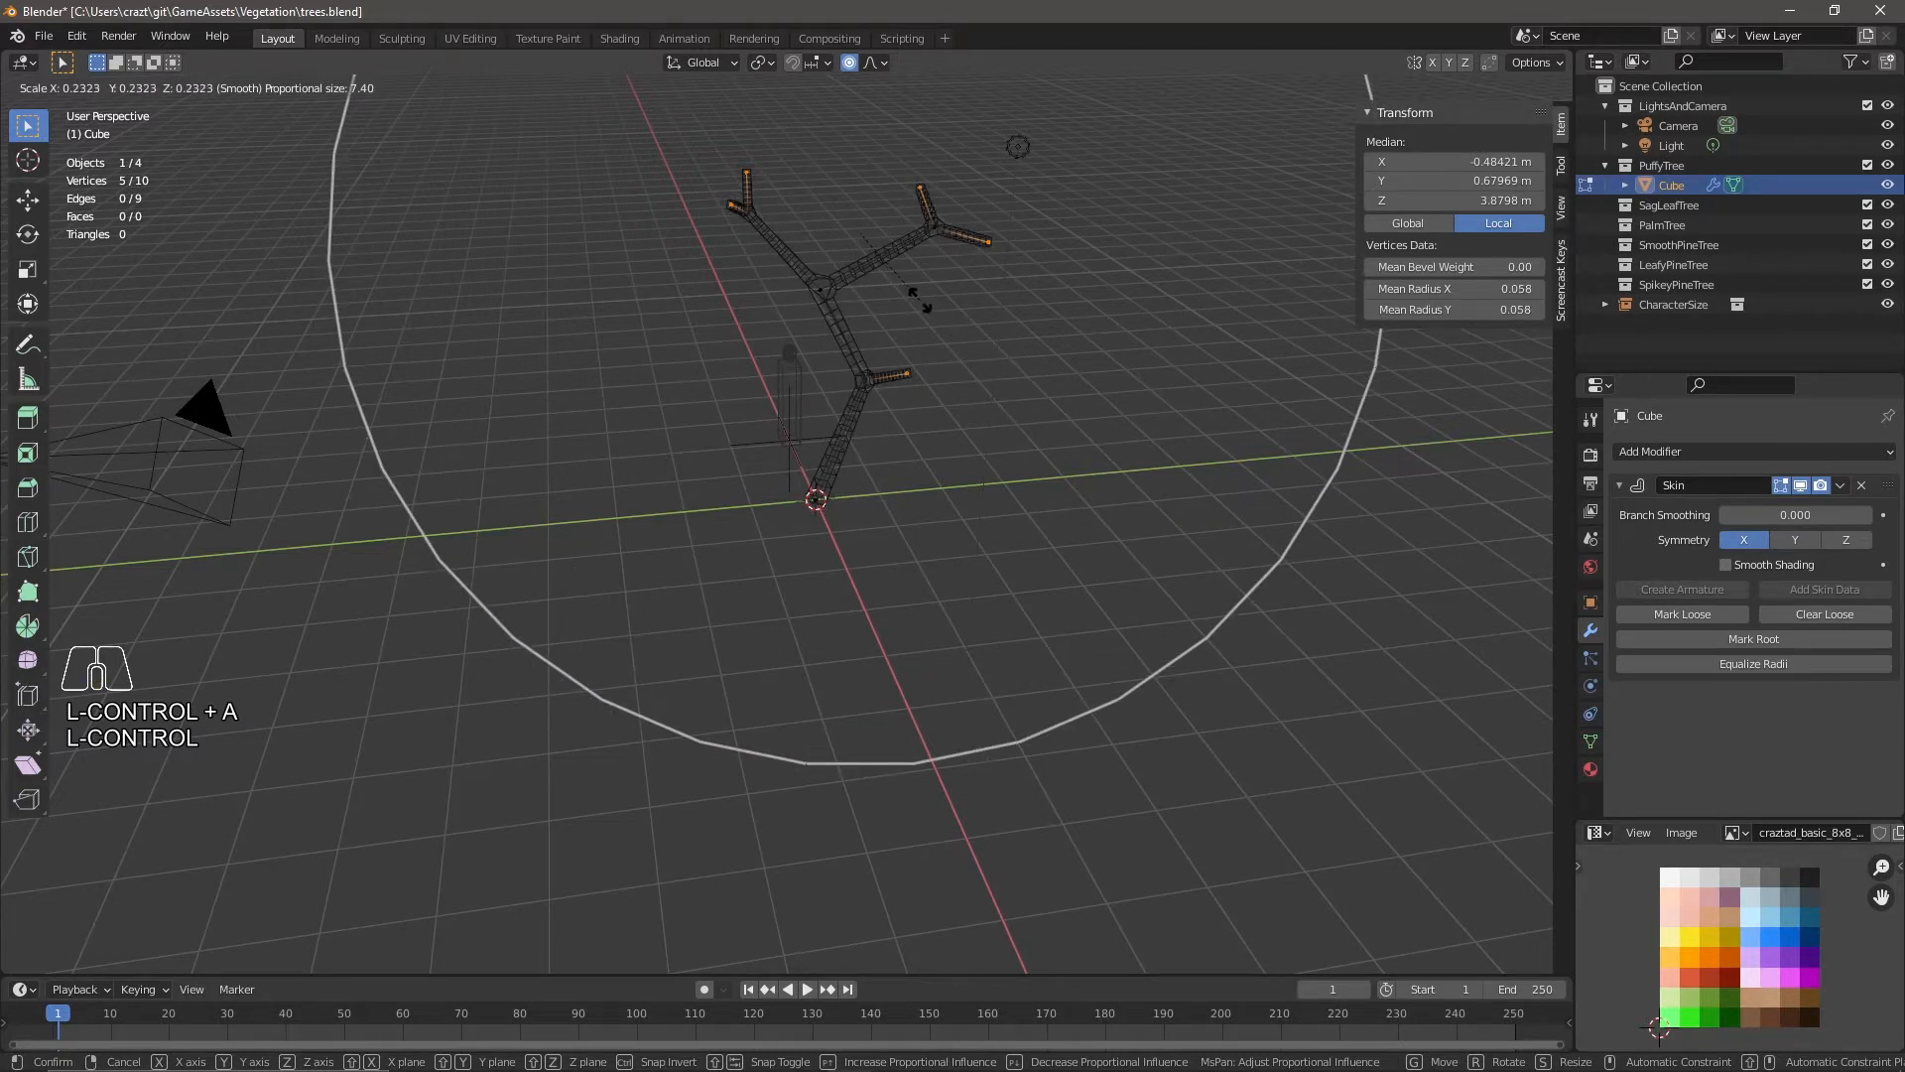
scroll(923, 303, down, 1)
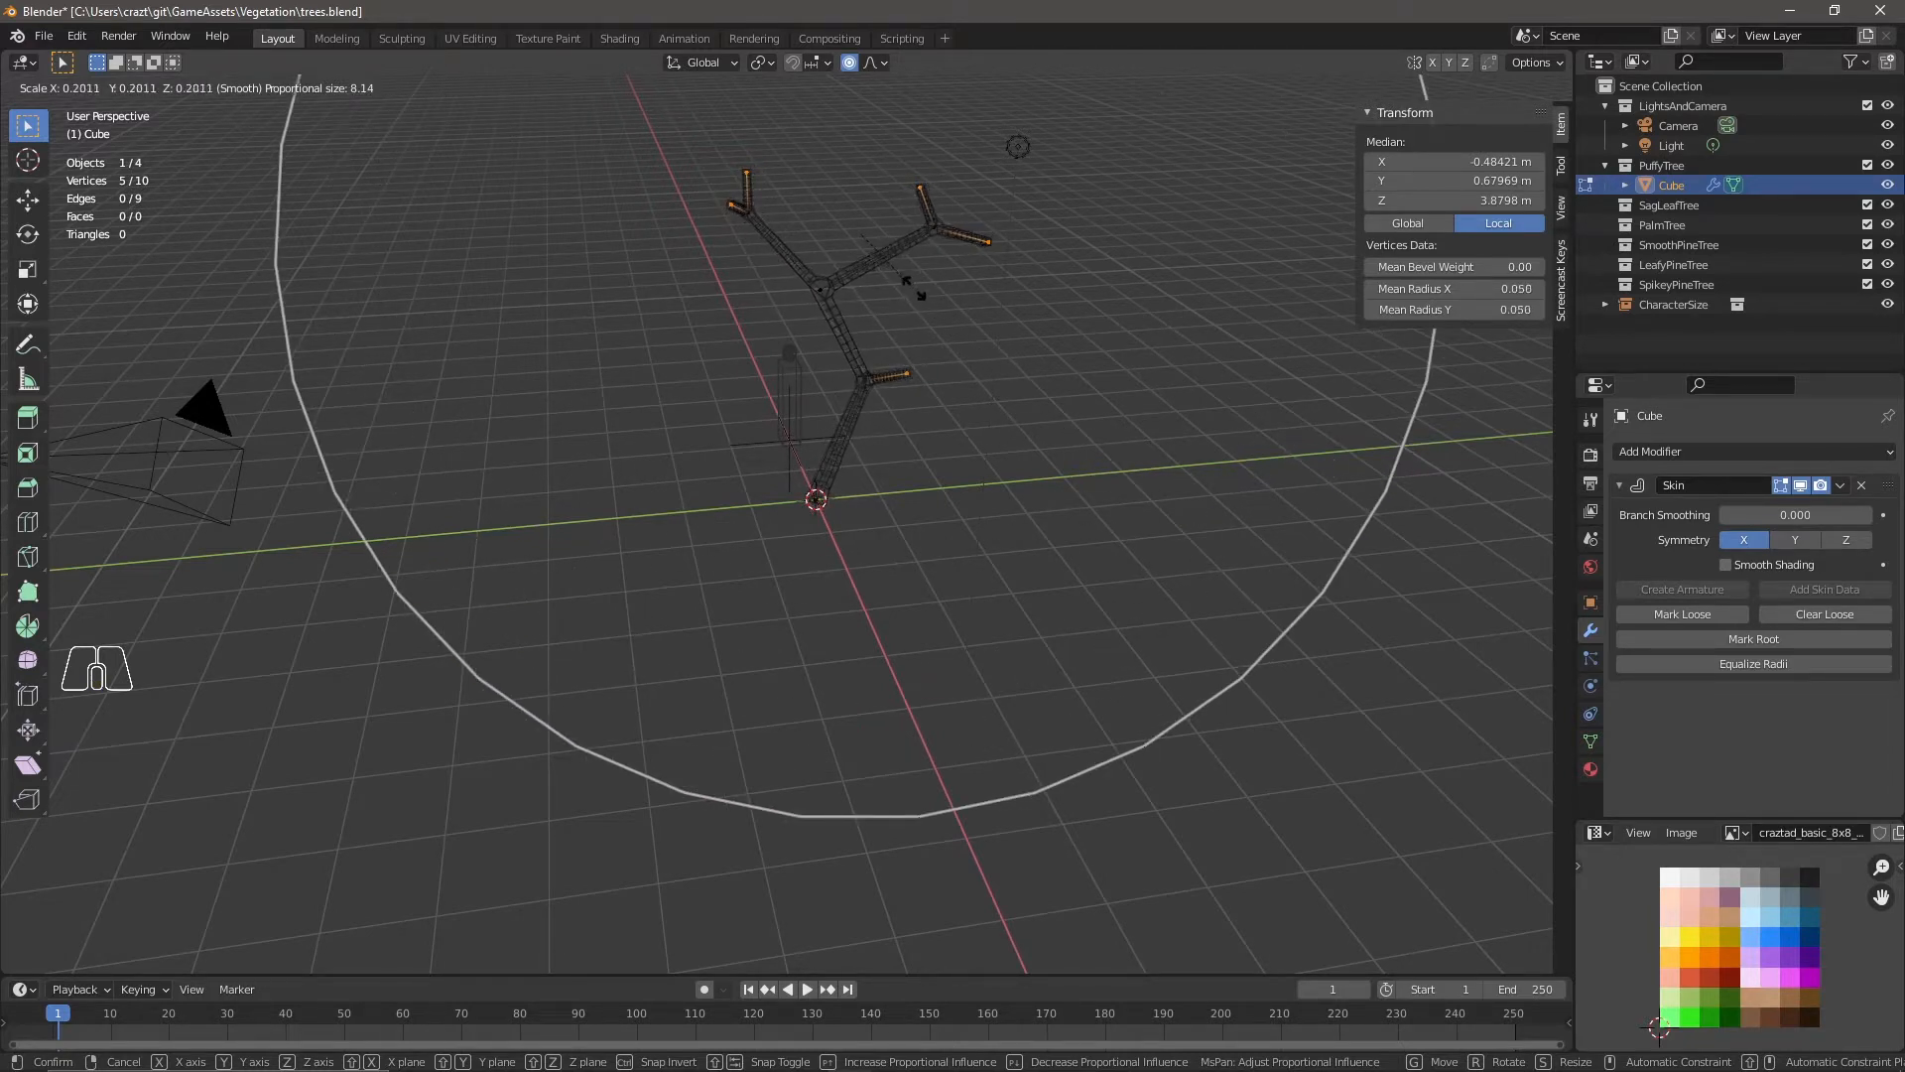
scroll(900, 273, up, 4)
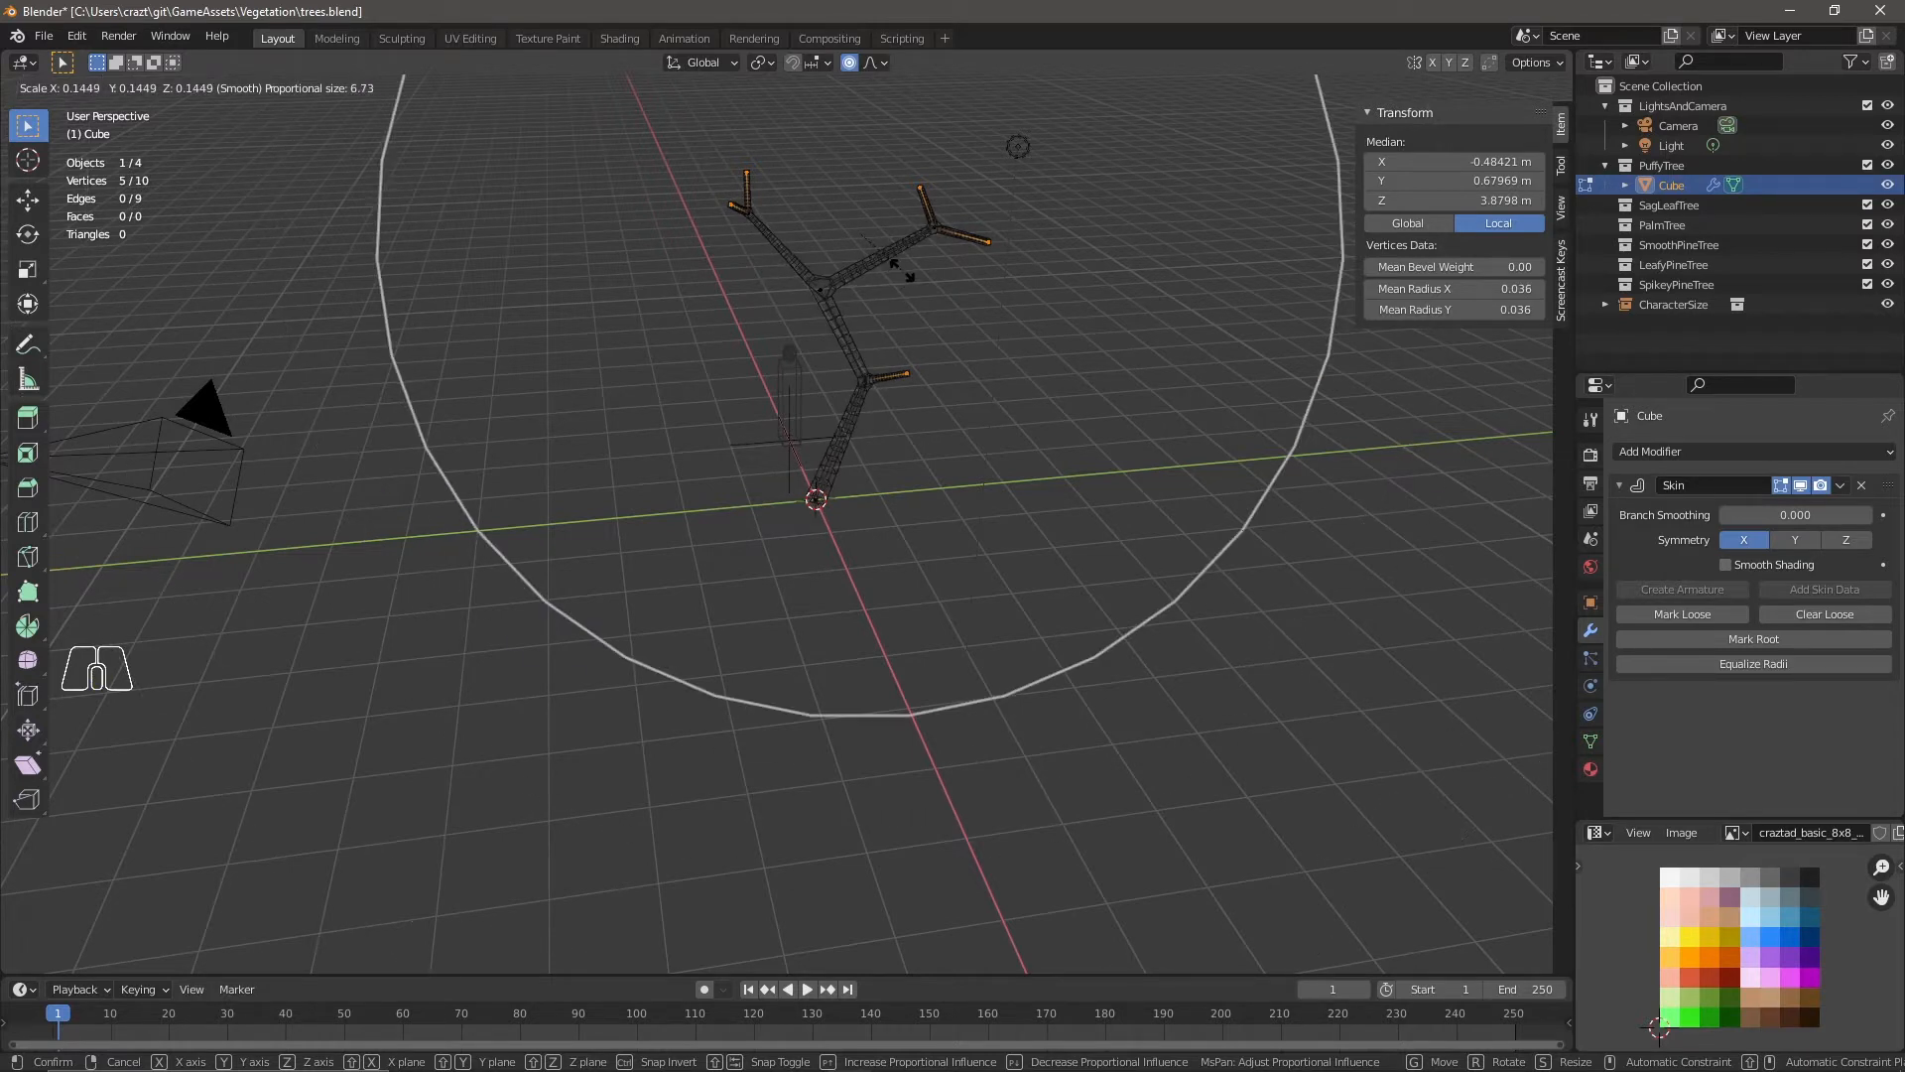
scroll(898, 266, up, 3)
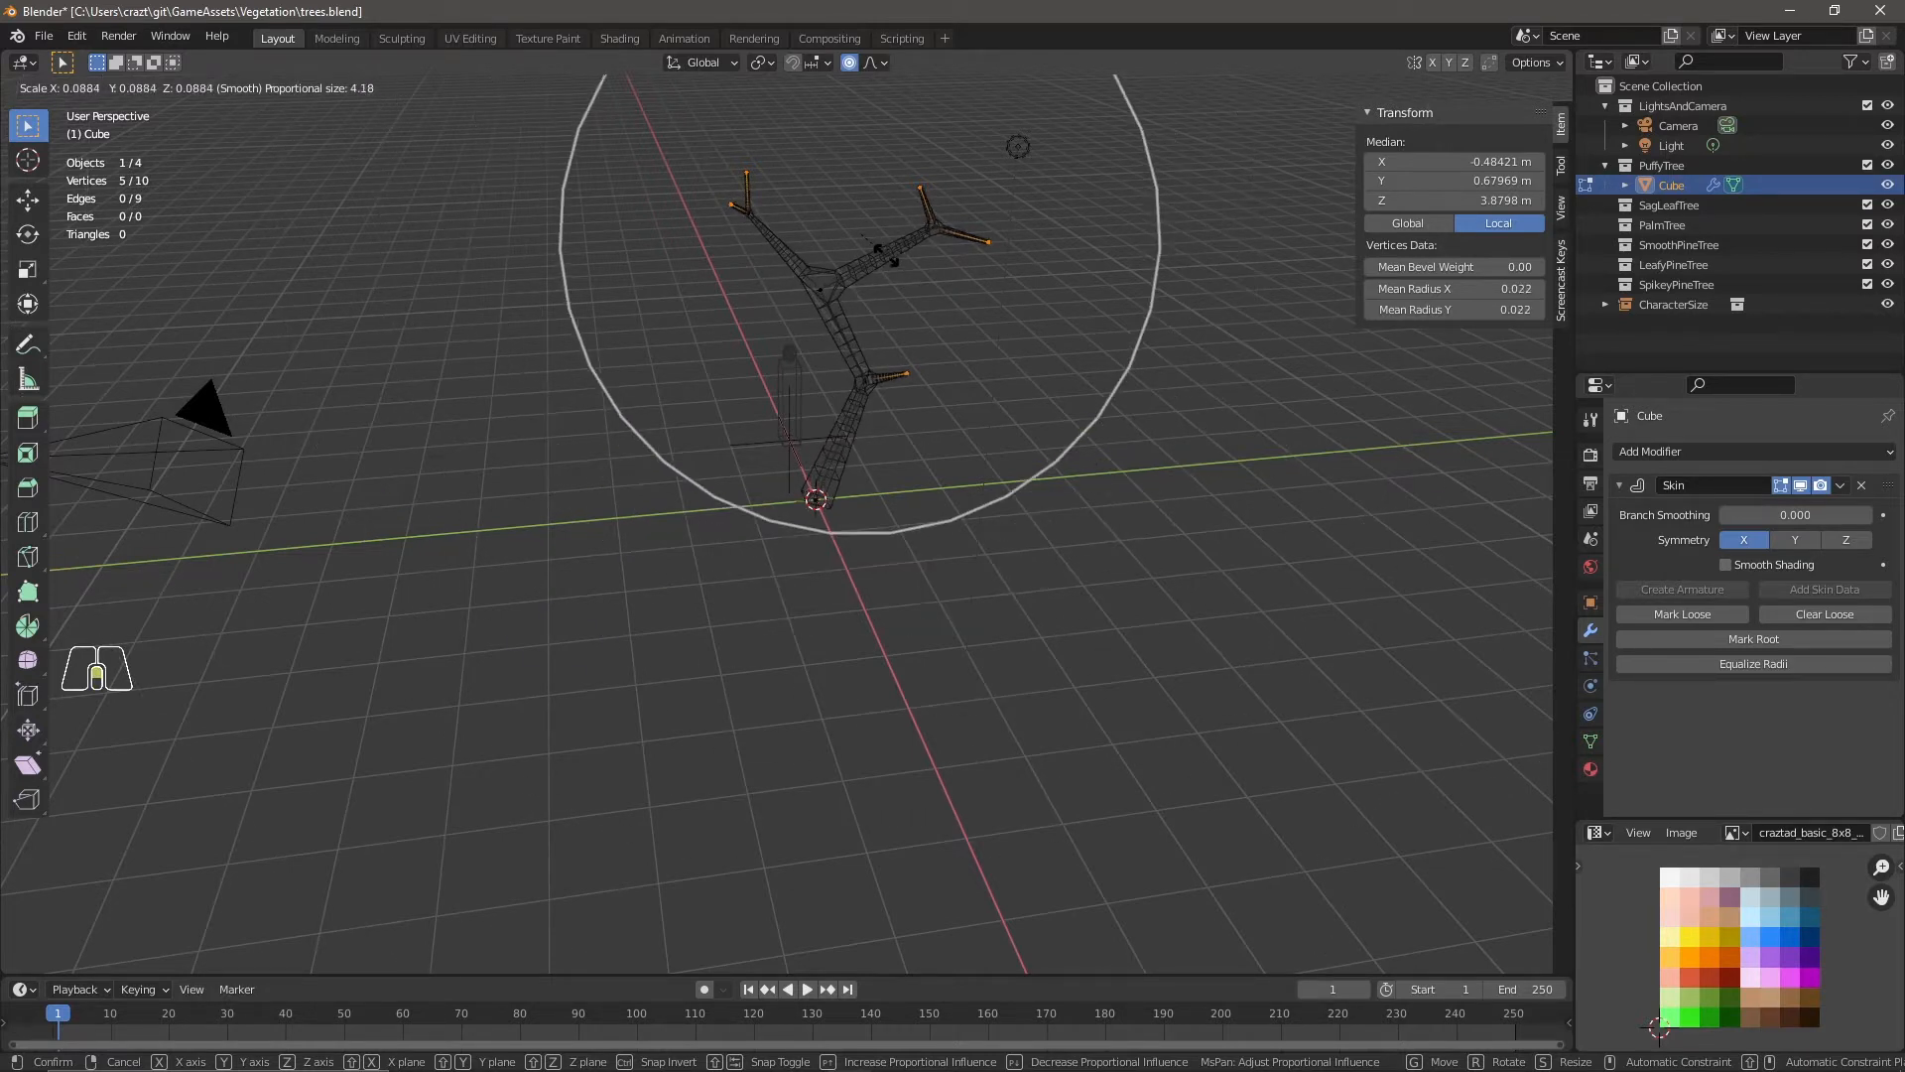
scroll(903, 268, down, 2)
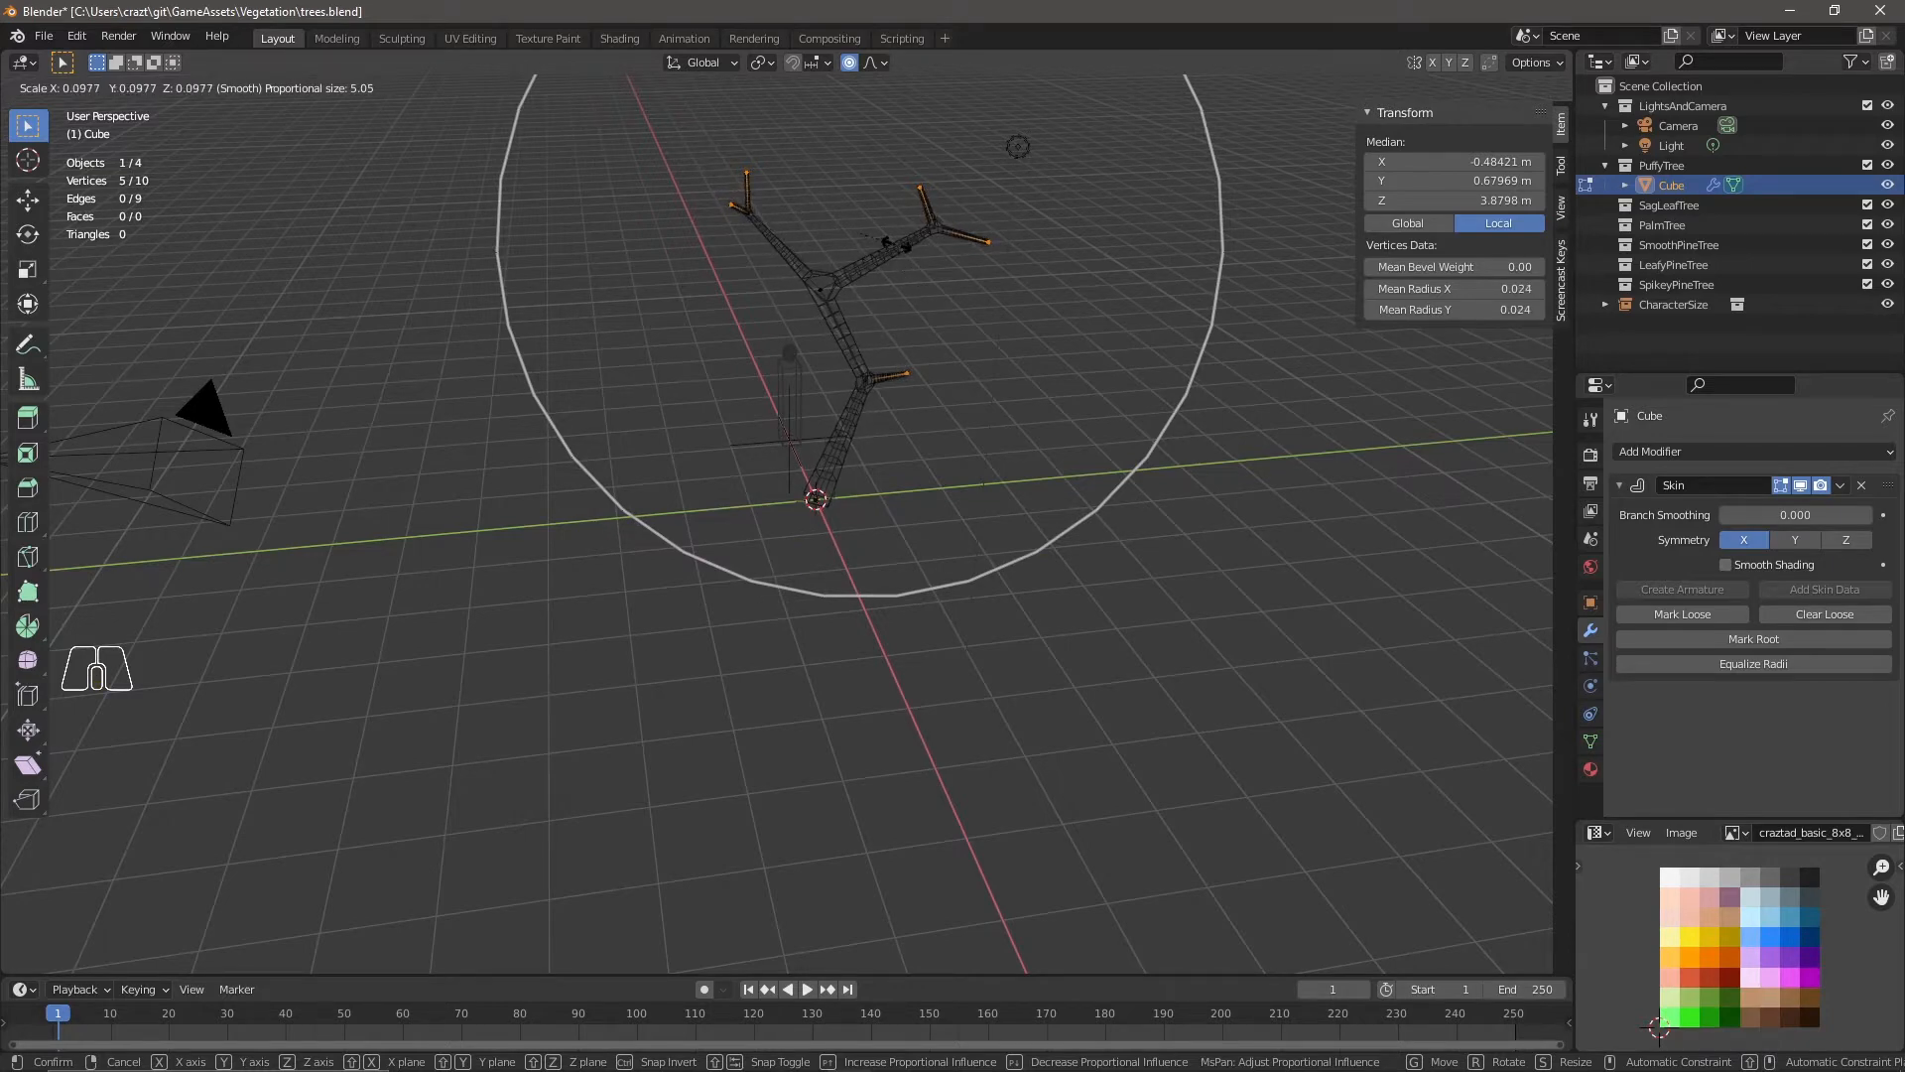
key(Escape)
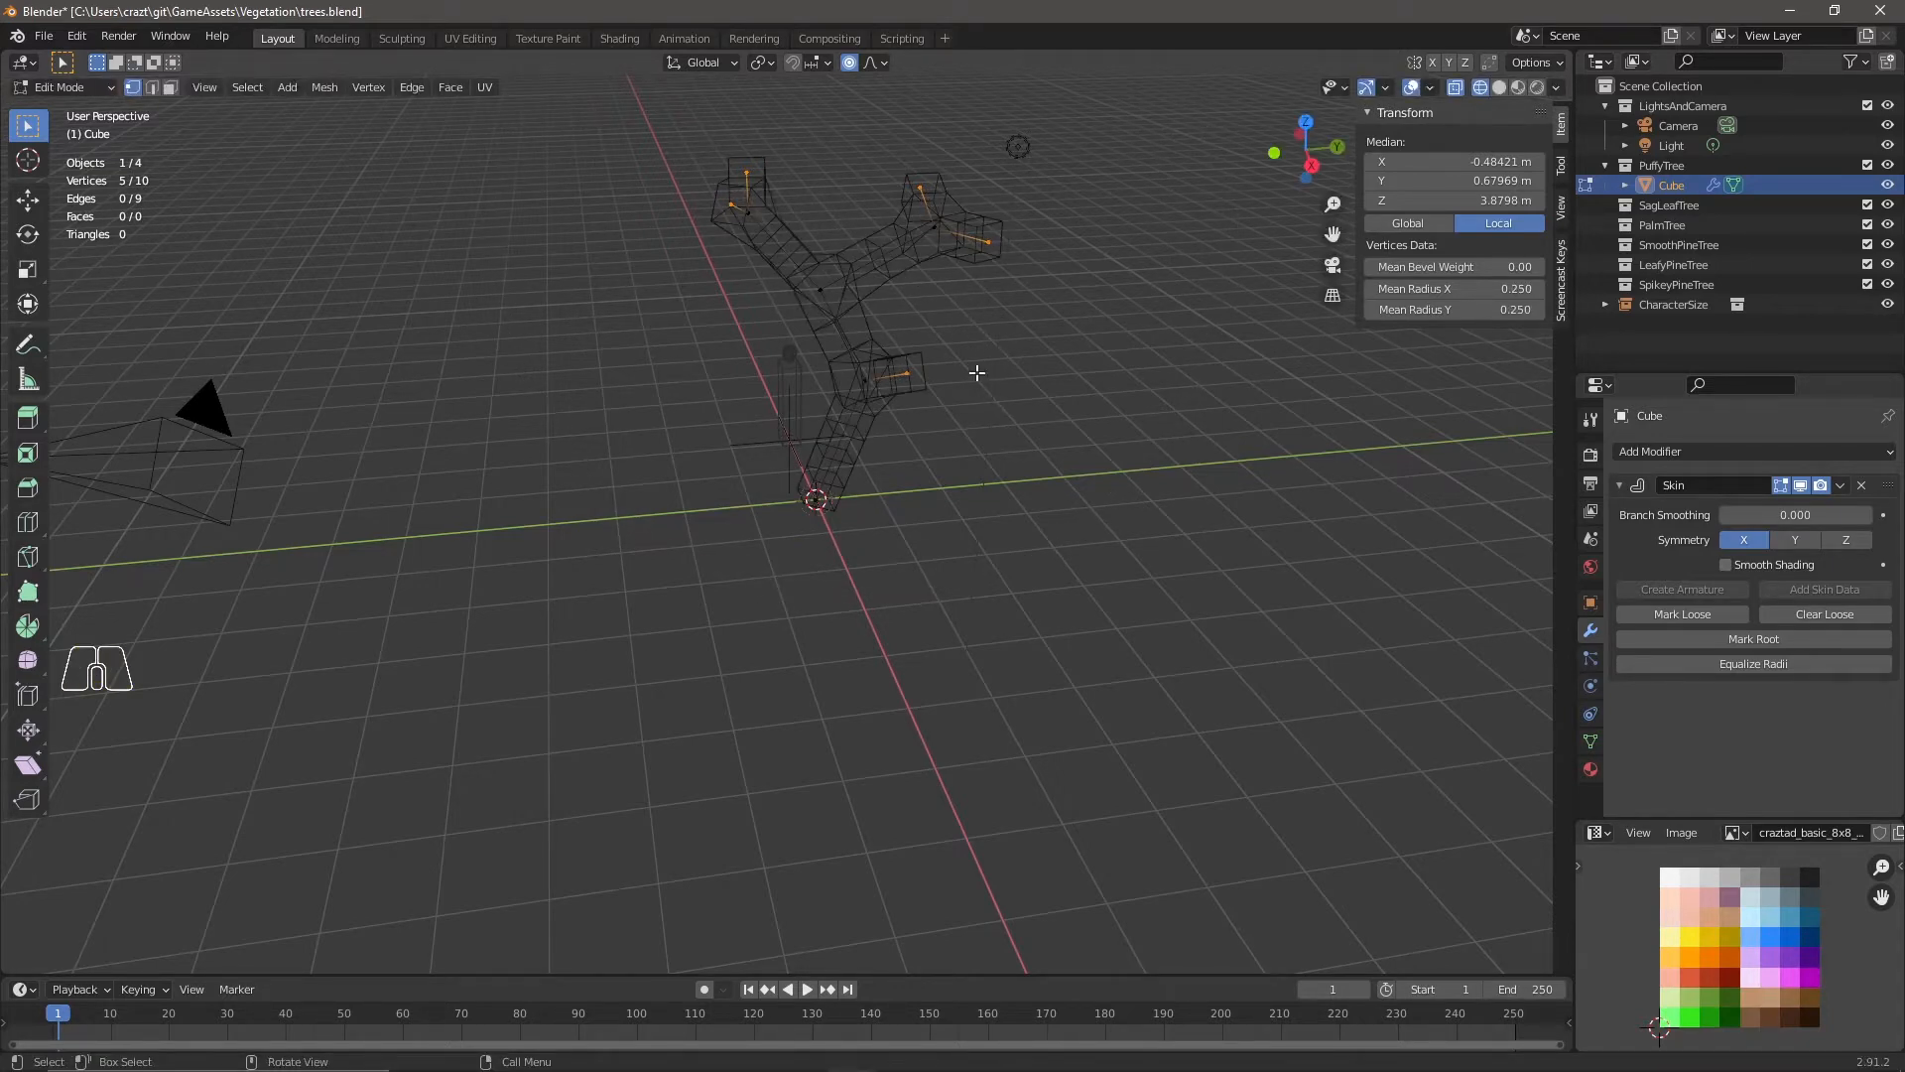
Shrink the skin at the twig ends to a scale of about 0.19 with proportional falloff, tapering the branches from the trunk.
key(ctrl+a)
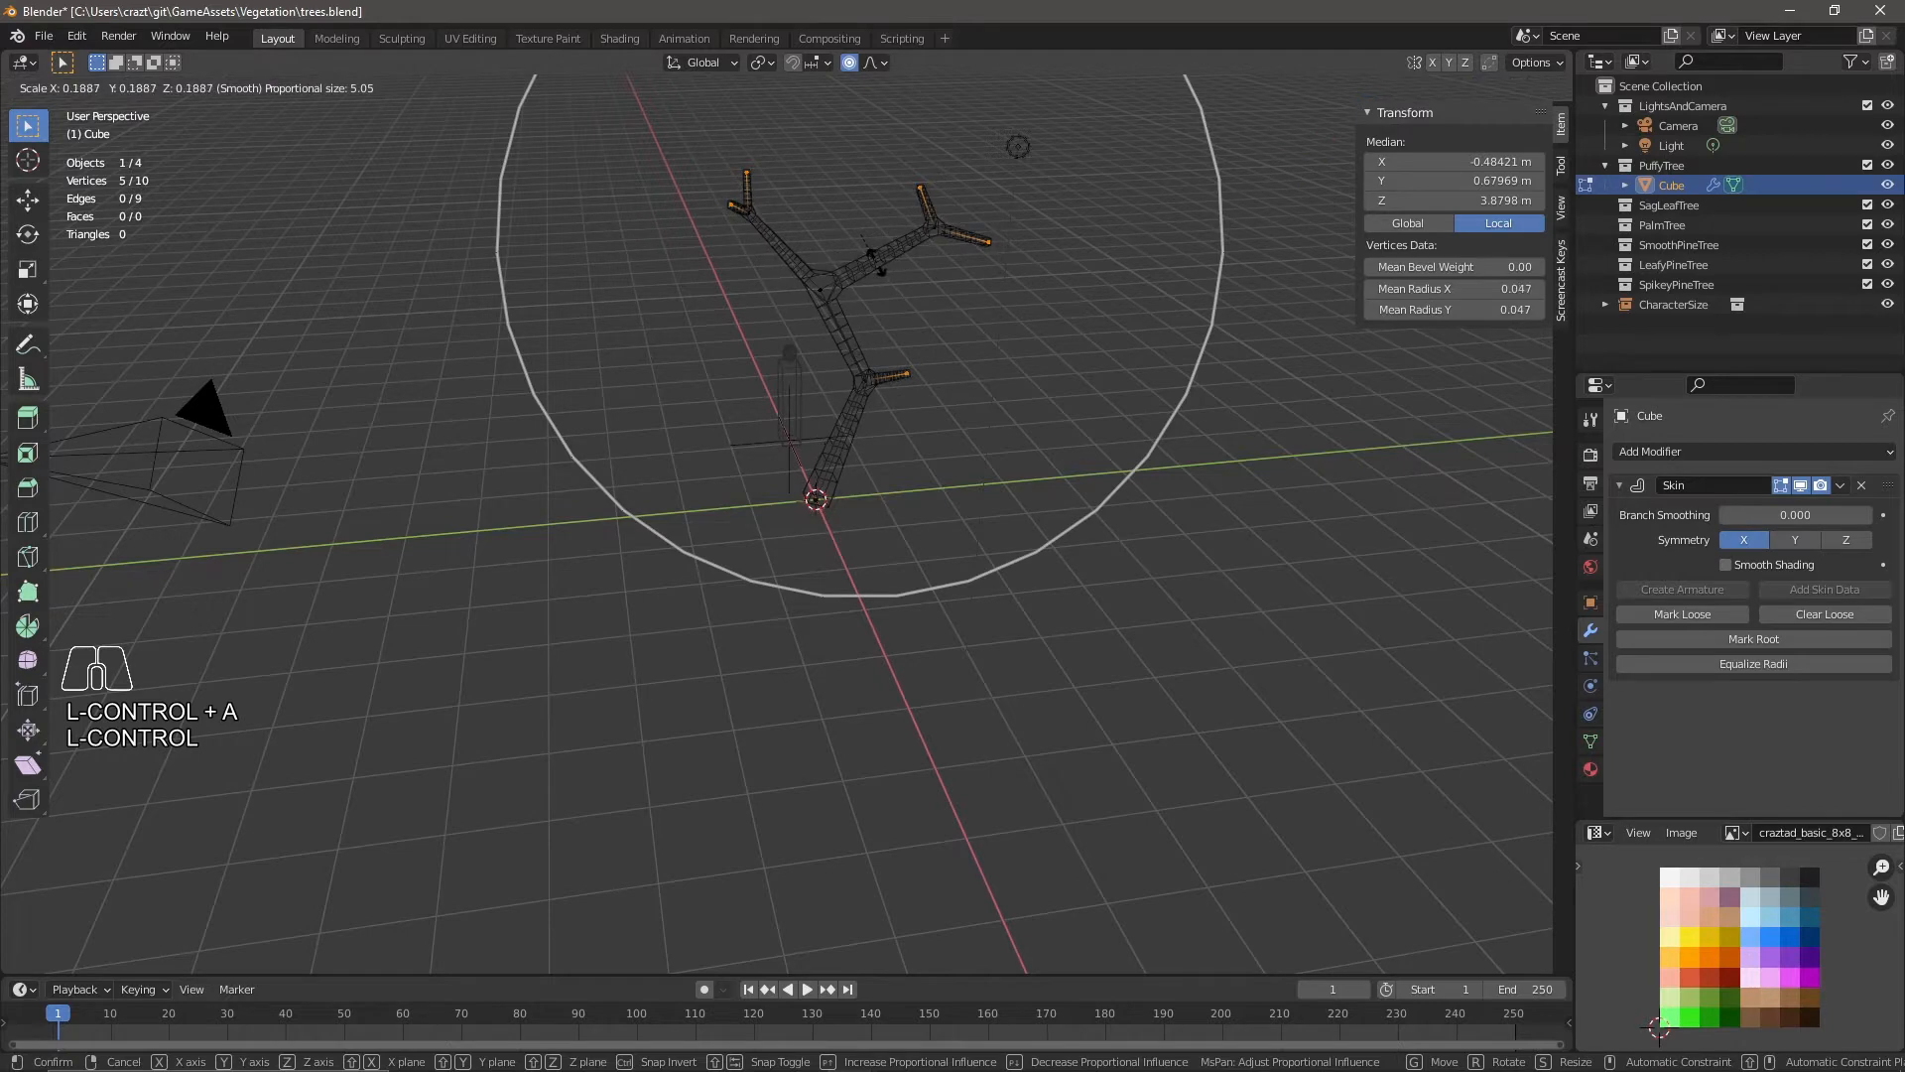
click(877, 264)
middle_drag(1056, 402, 1005, 457)
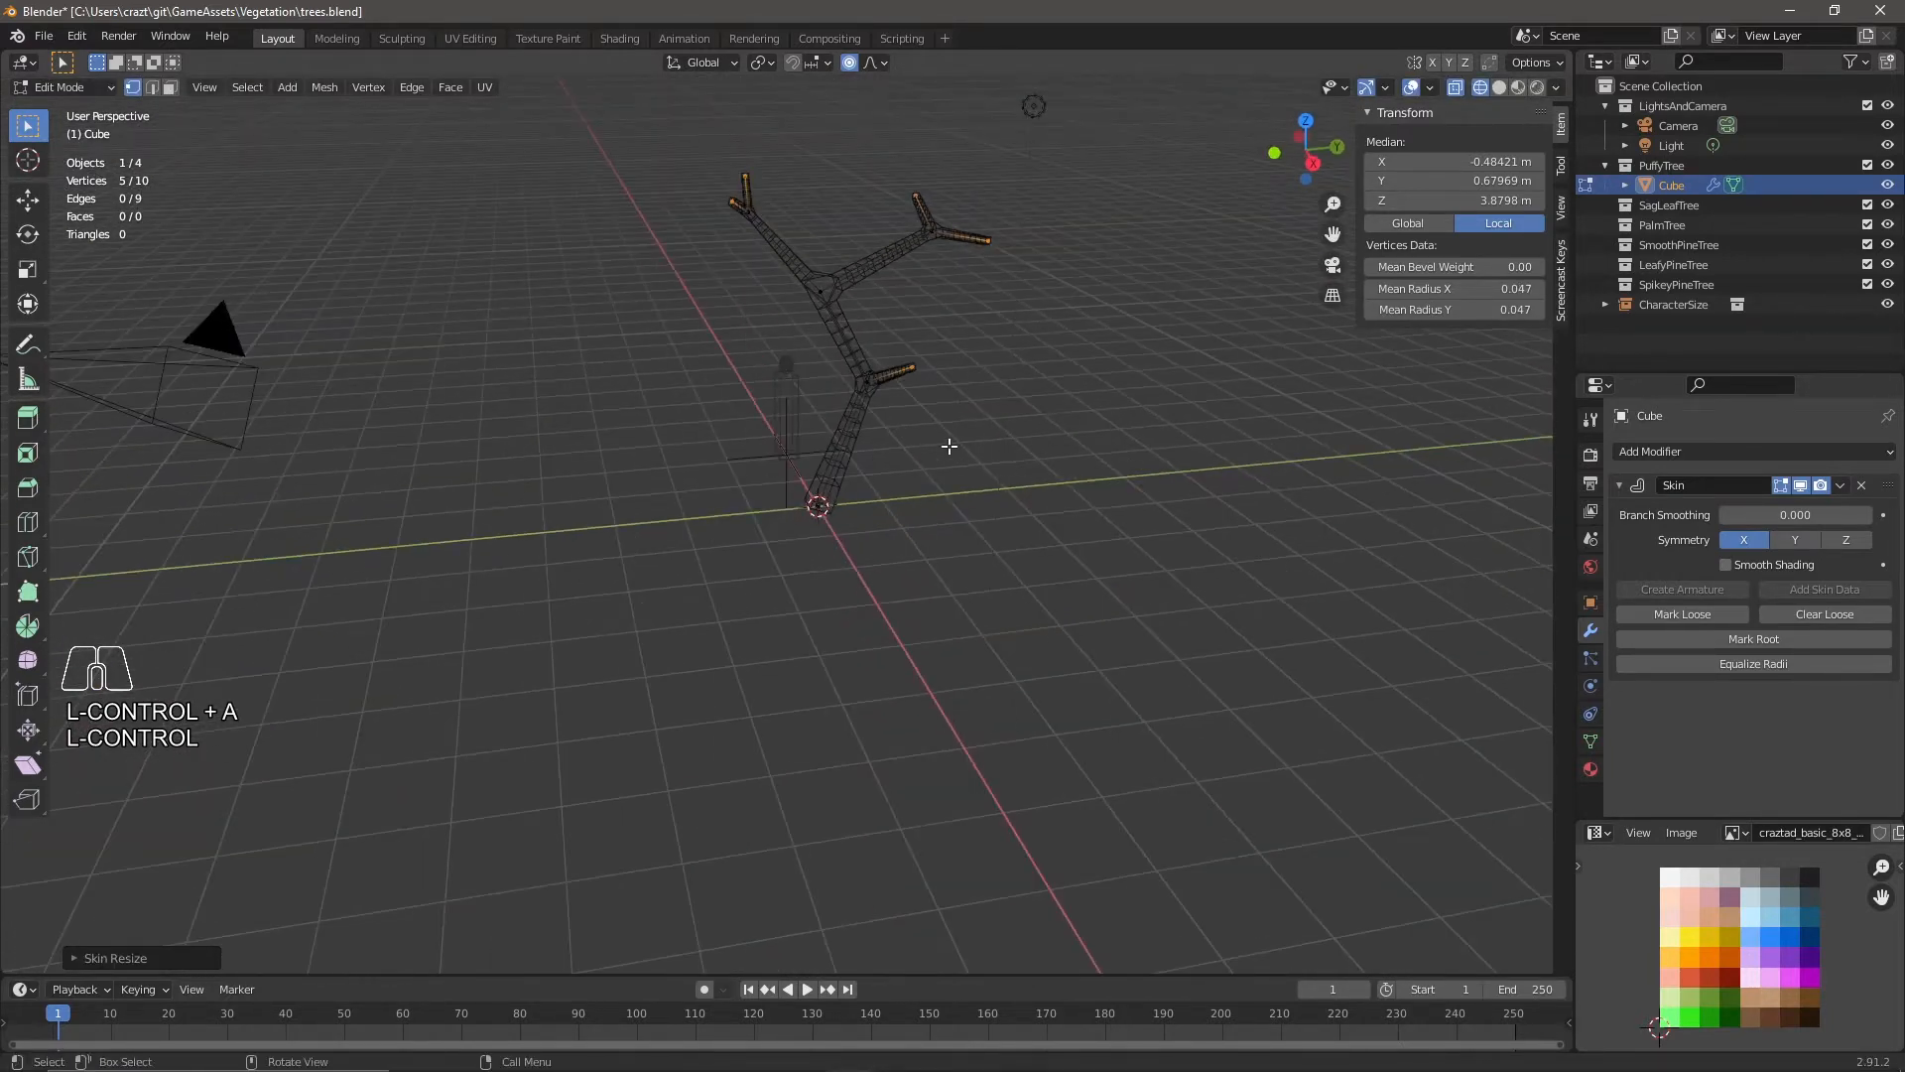
Return to Object Mode, turn off the Skin modifier's X symmetry and apply the modifier.
click(1840, 485)
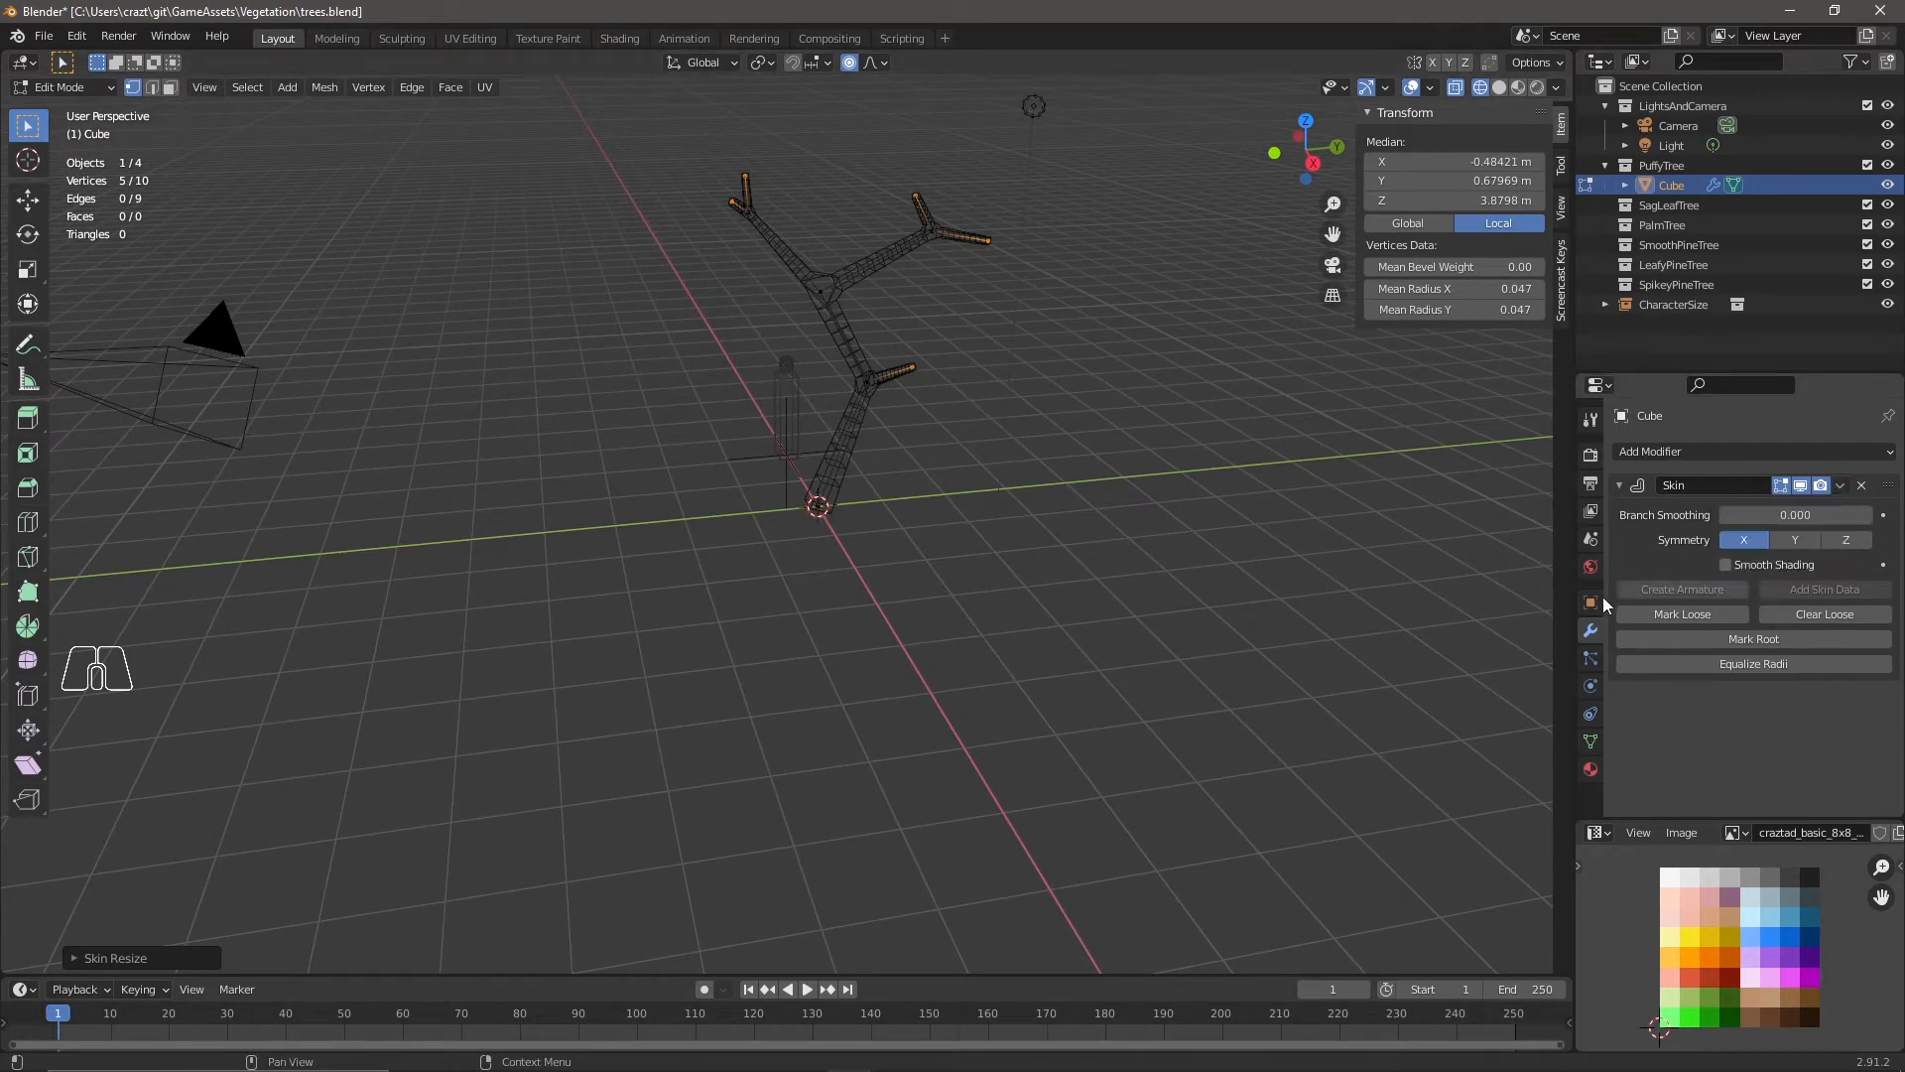
click(1419, 672)
key(Tab)
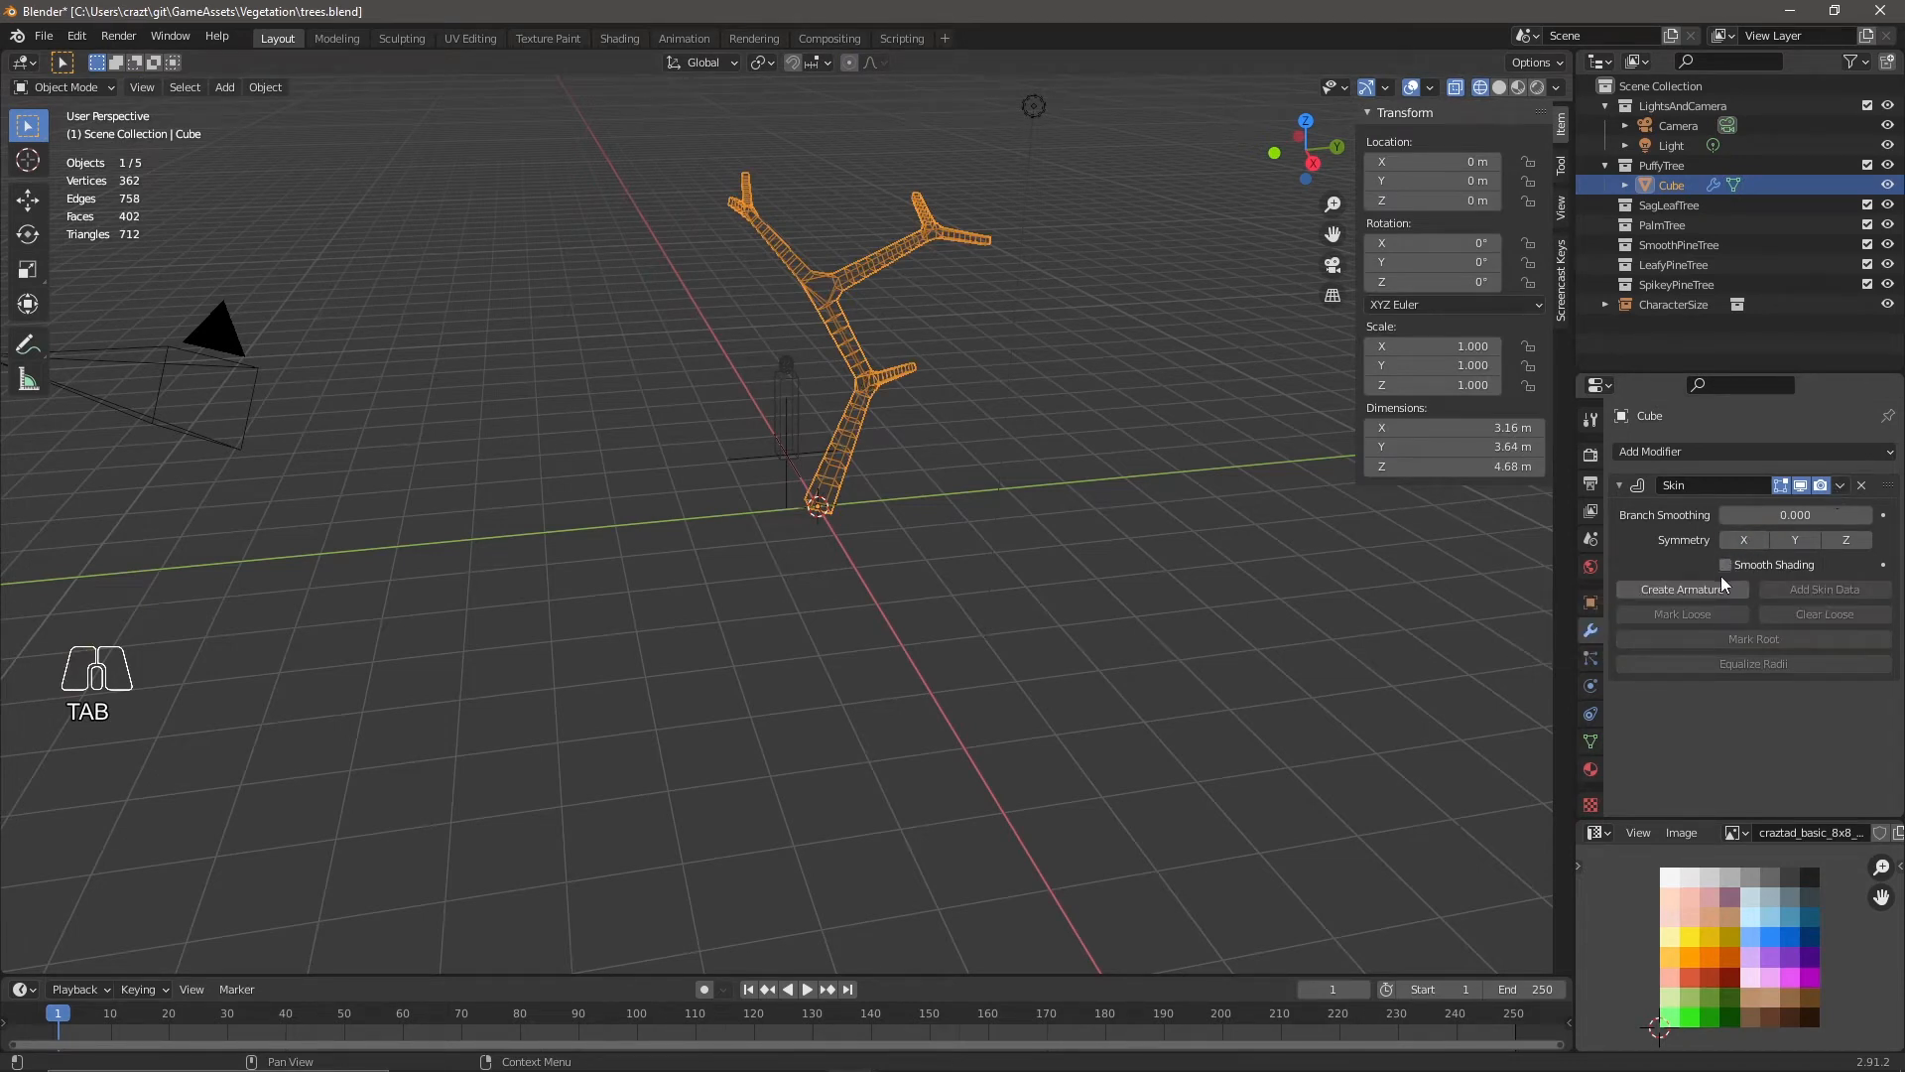
click(1838, 483)
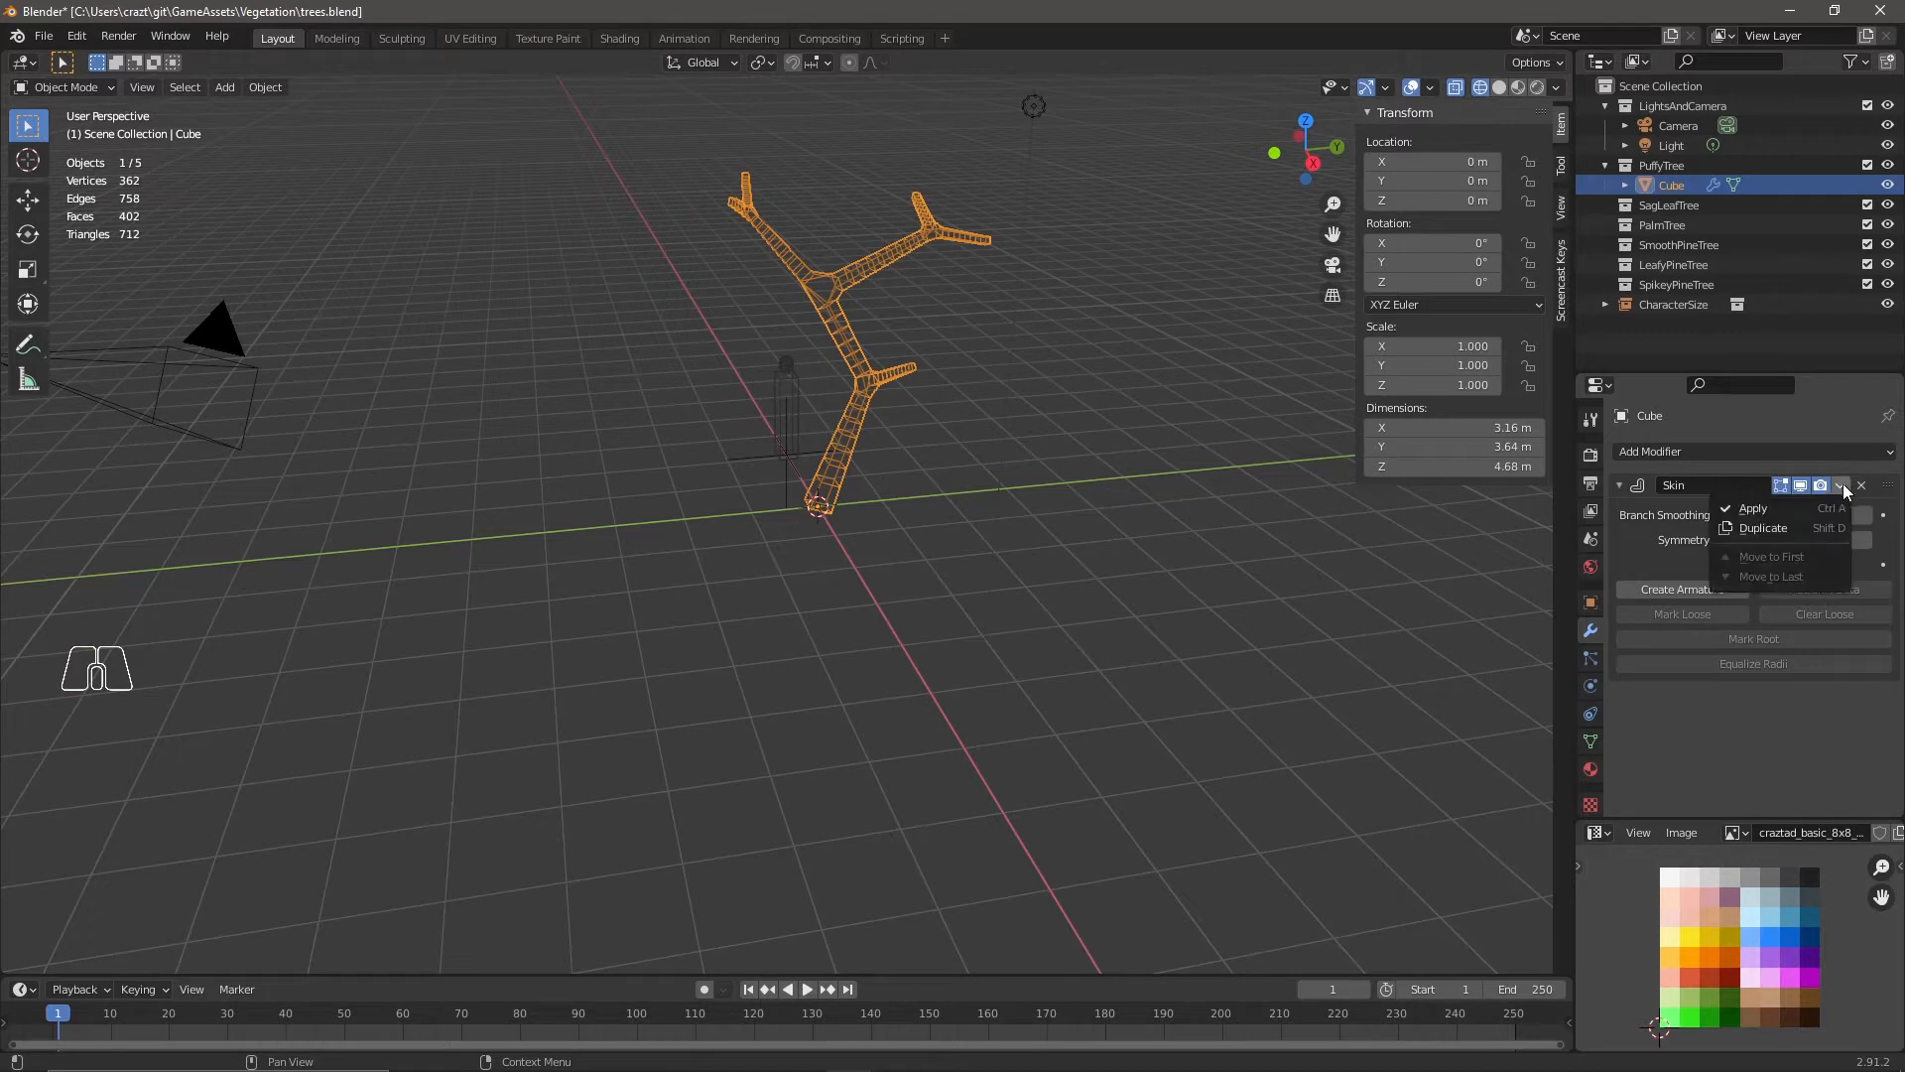
click(1776, 508)
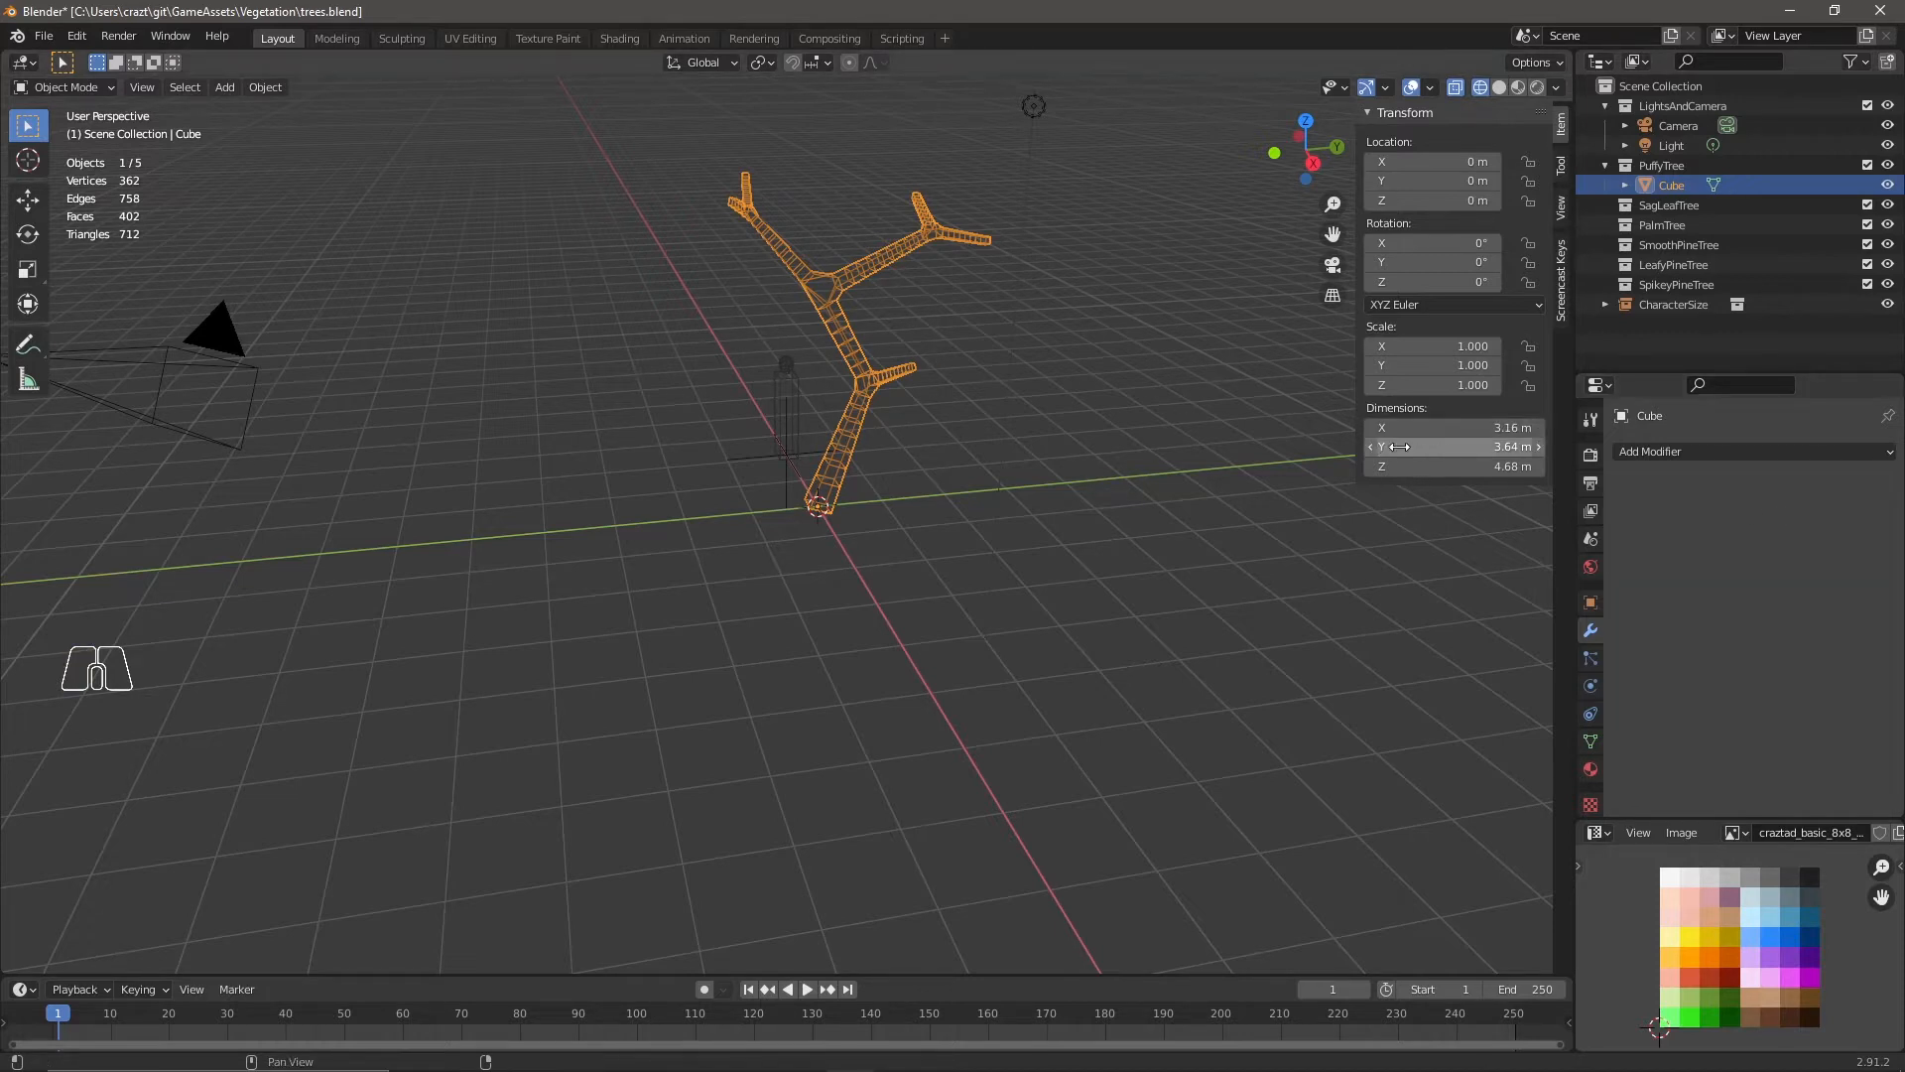
Add a Subdivision Surface modifier to the tree trunk mesh.
click(1700, 453)
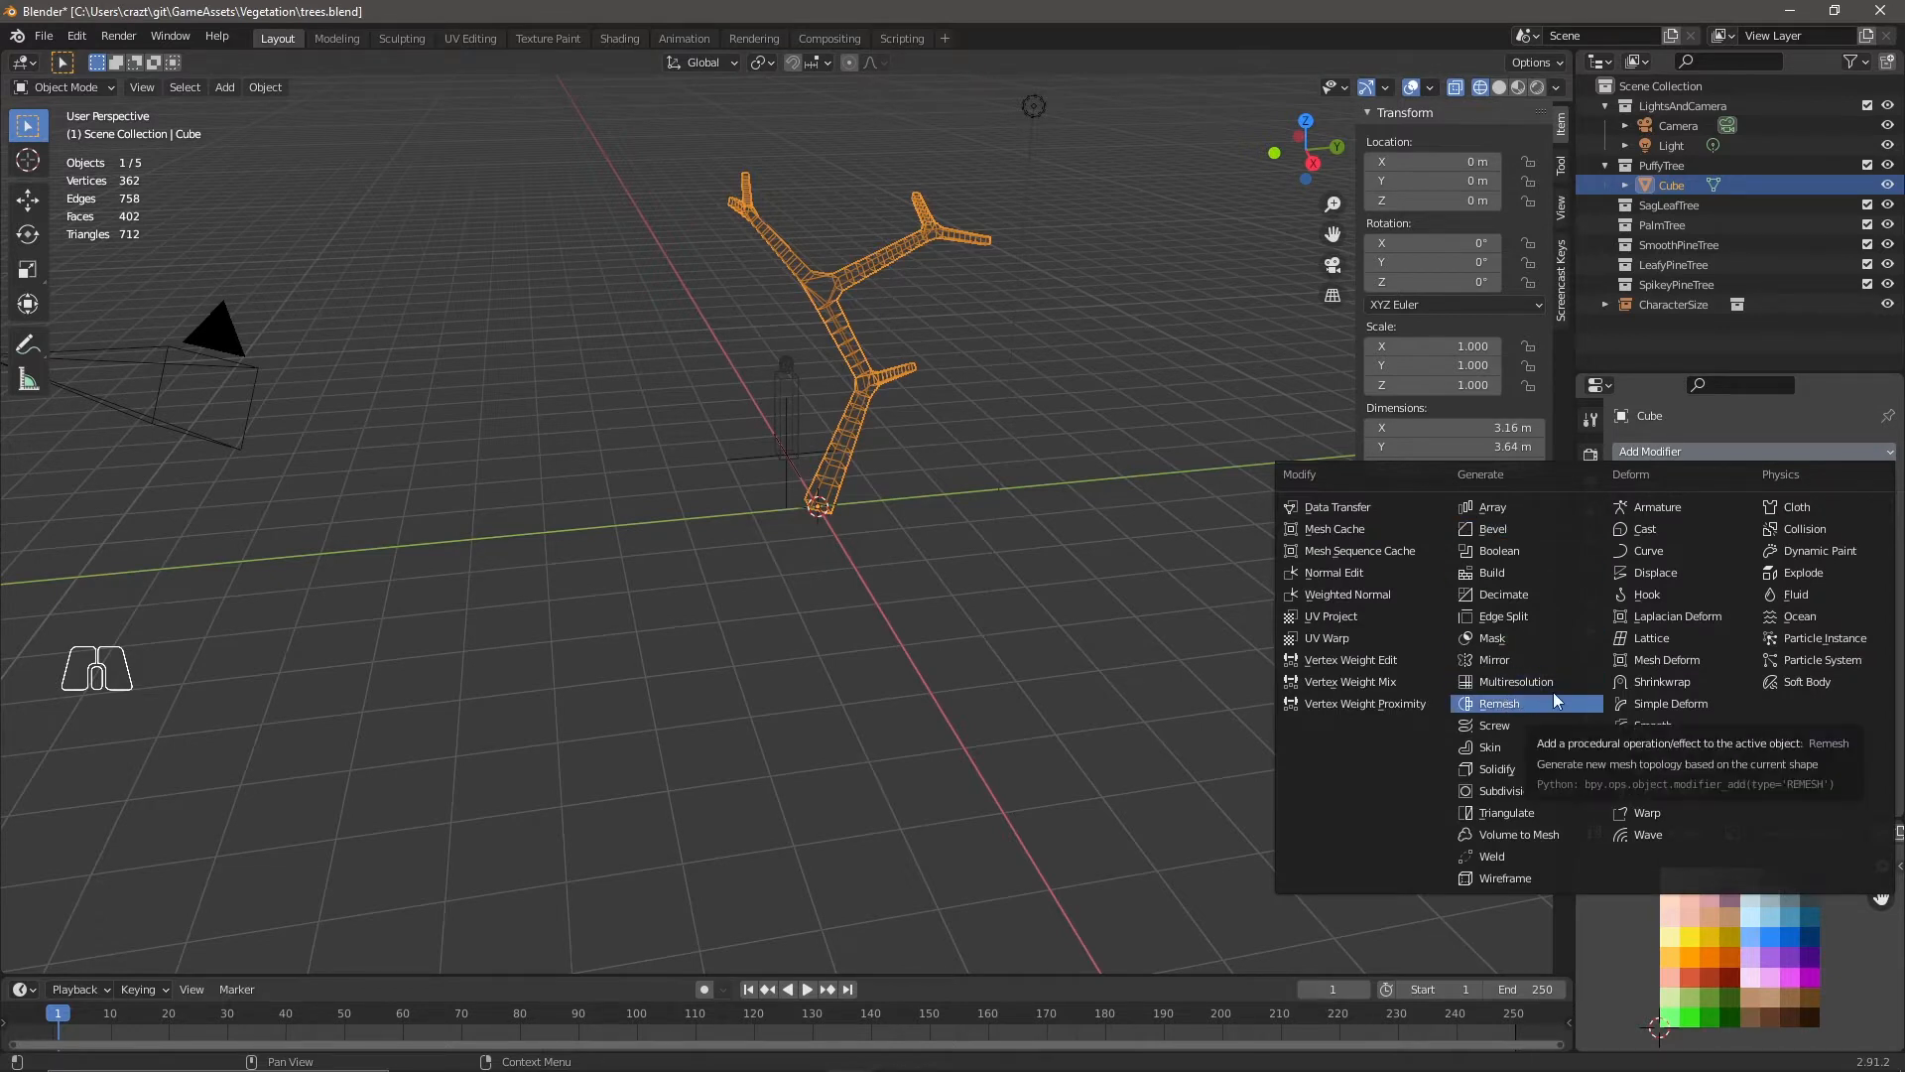
click(1516, 790)
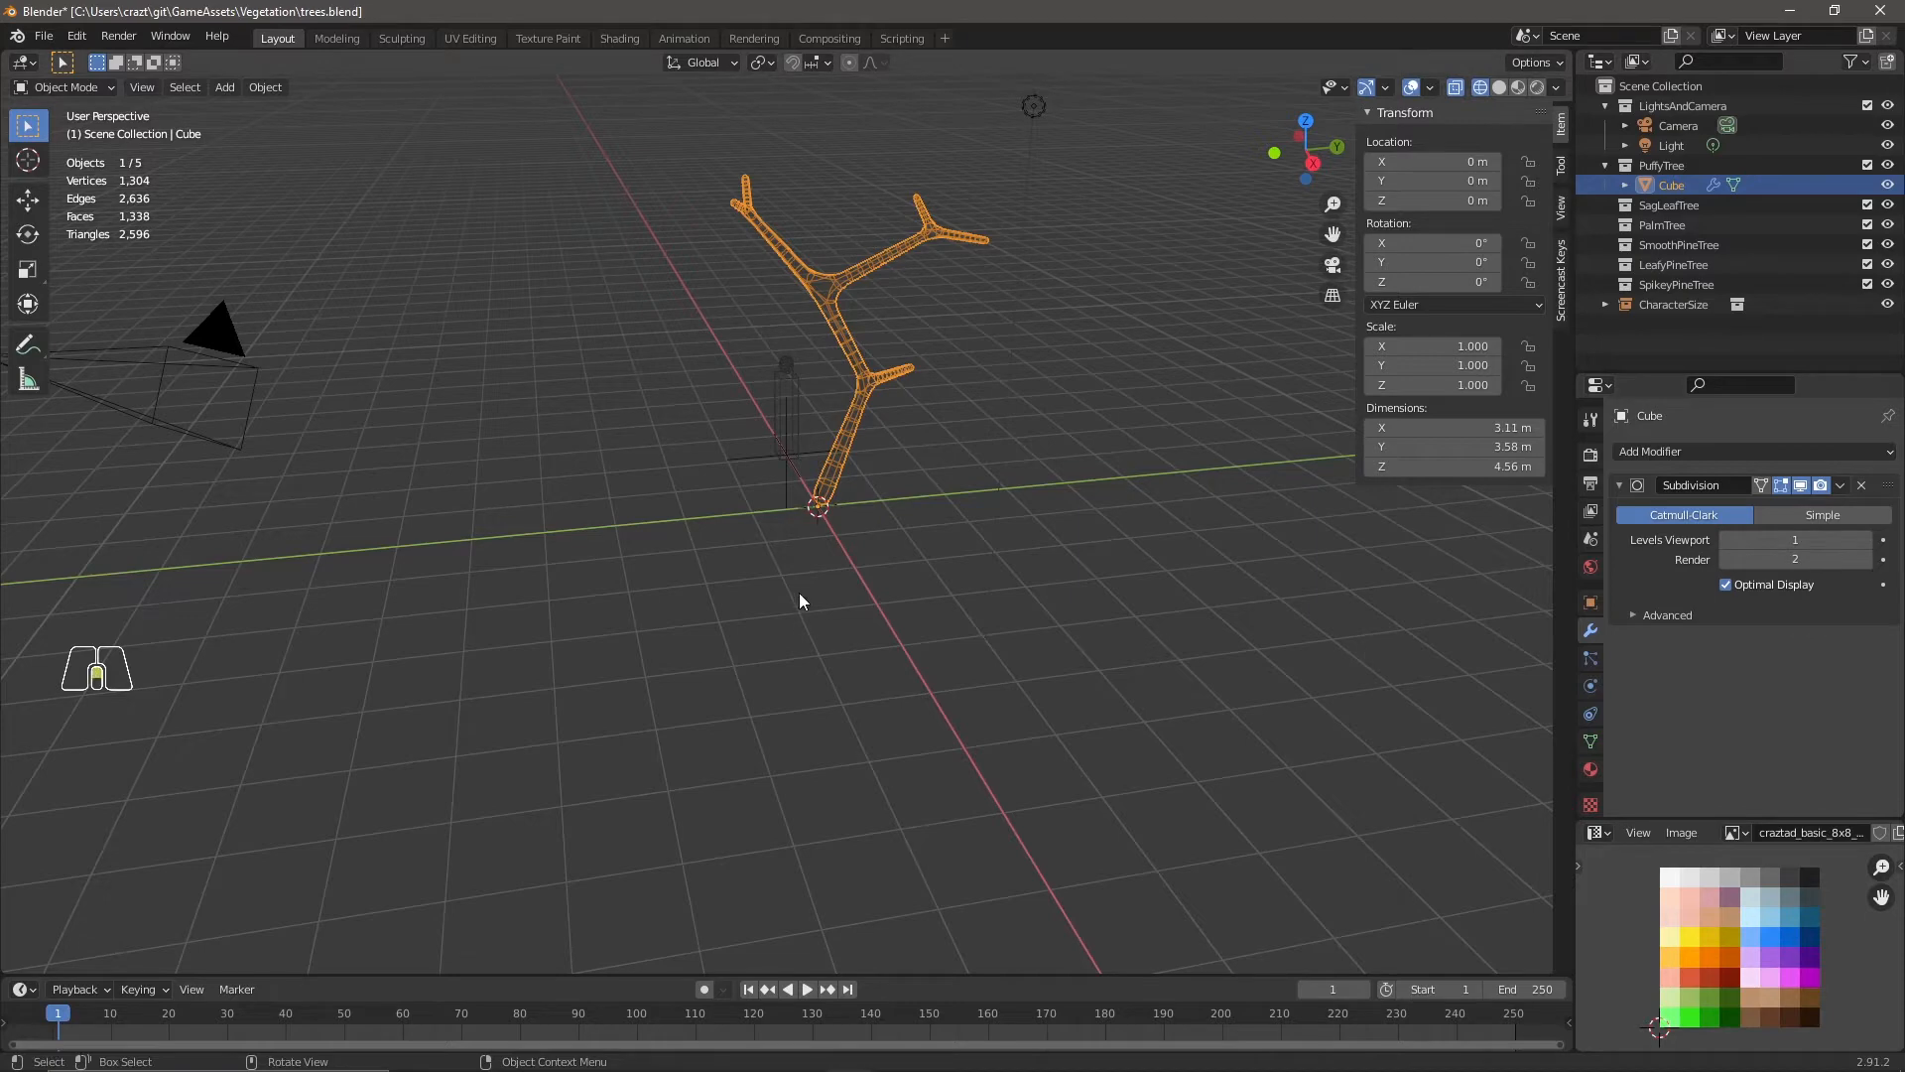
Apply the Subdivision modifier to the tree trunk mesh.
scroll(800, 592, up, 4)
scroll(1008, 514, down, 3)
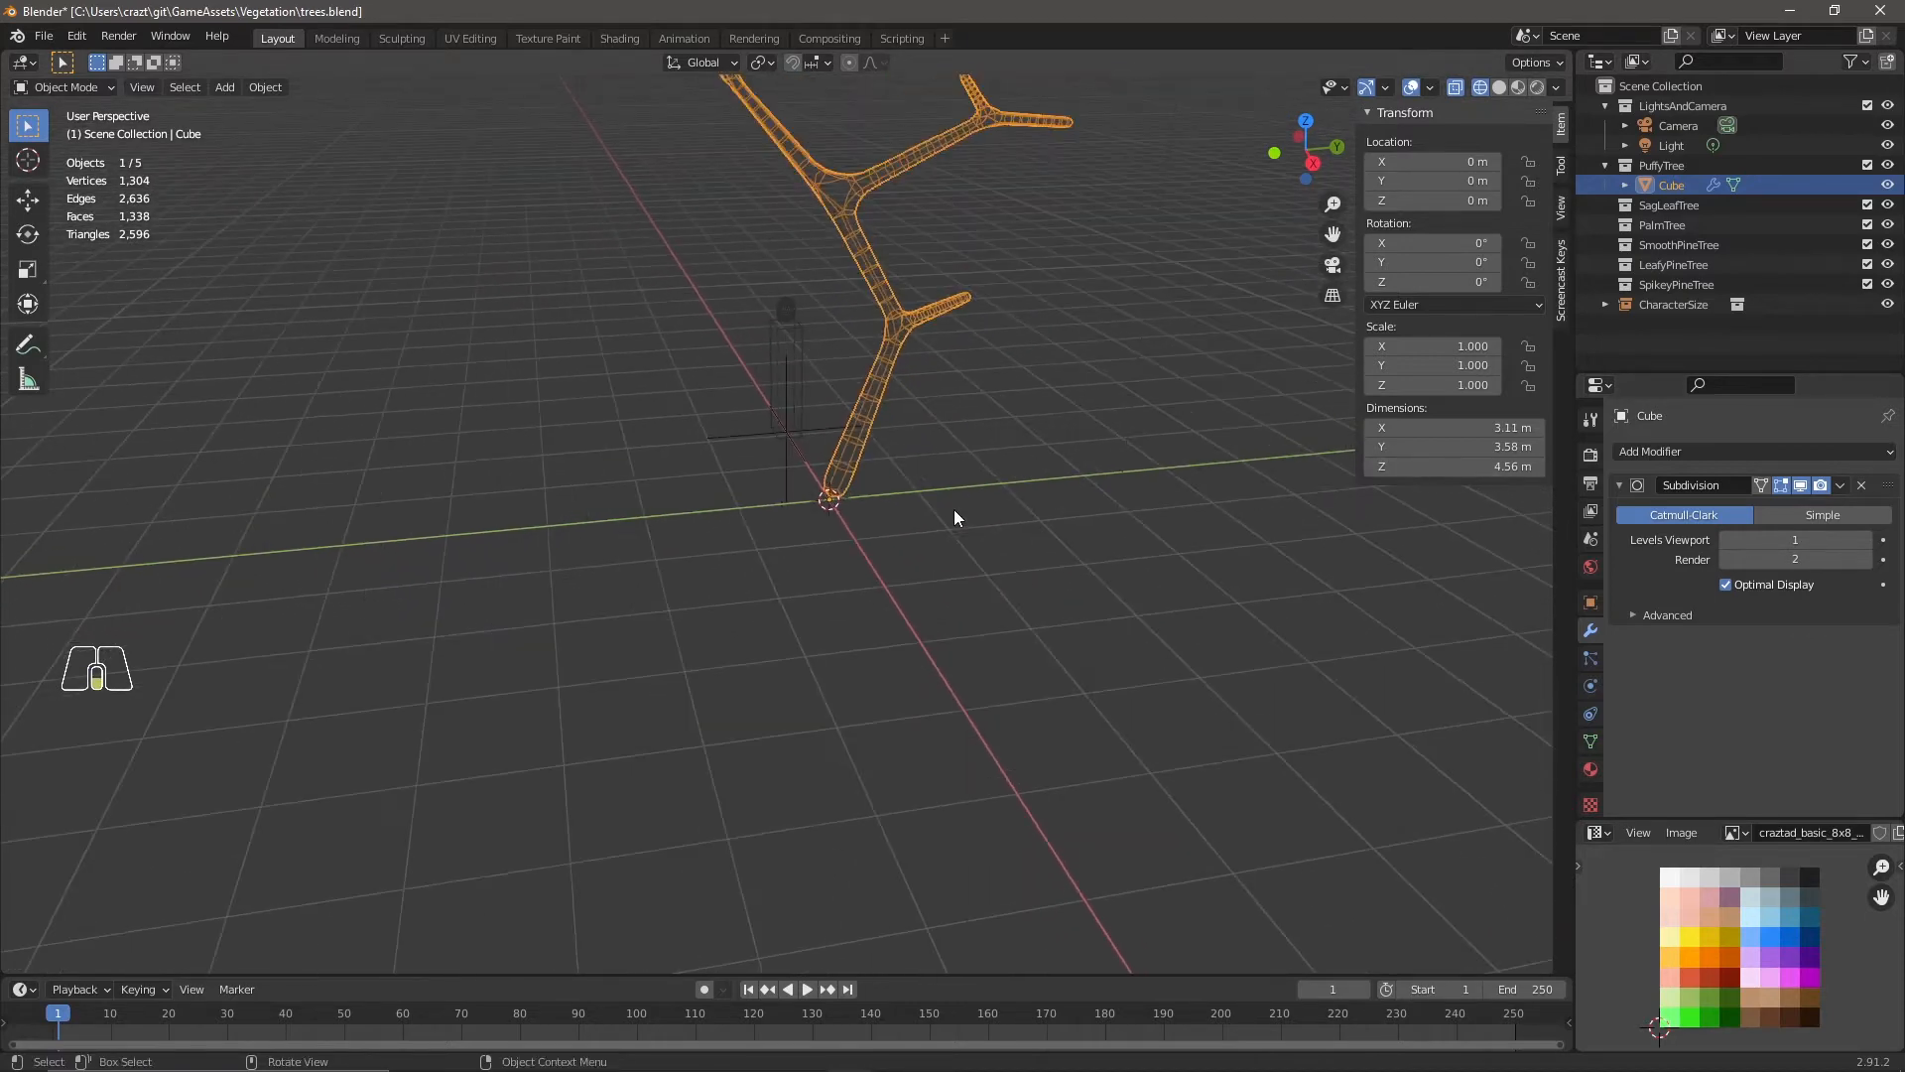
click(1841, 487)
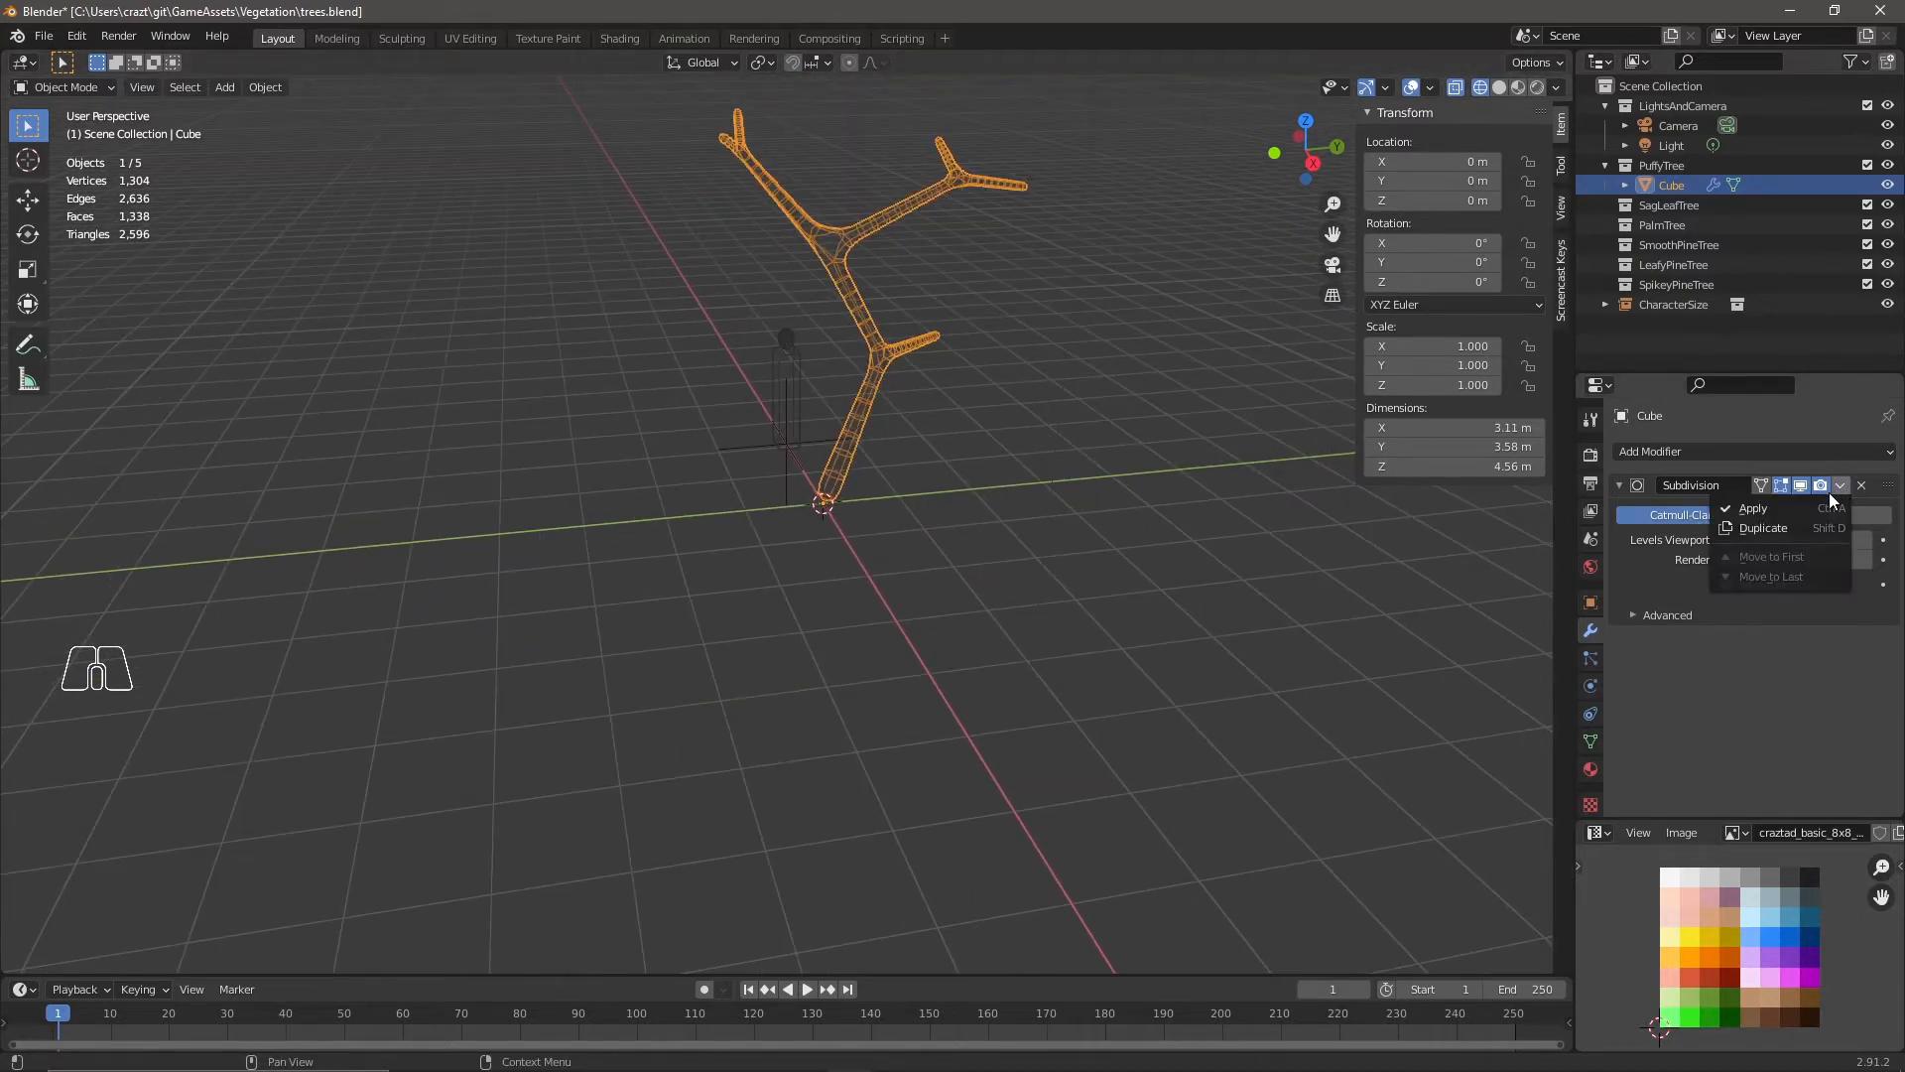
click(1785, 510)
Enable proportional editing, isolate the PuffyTree collection and open the trunk mesh in Edit Mode.
scroll(874, 607, up, 3)
scroll(881, 615, up, 2)
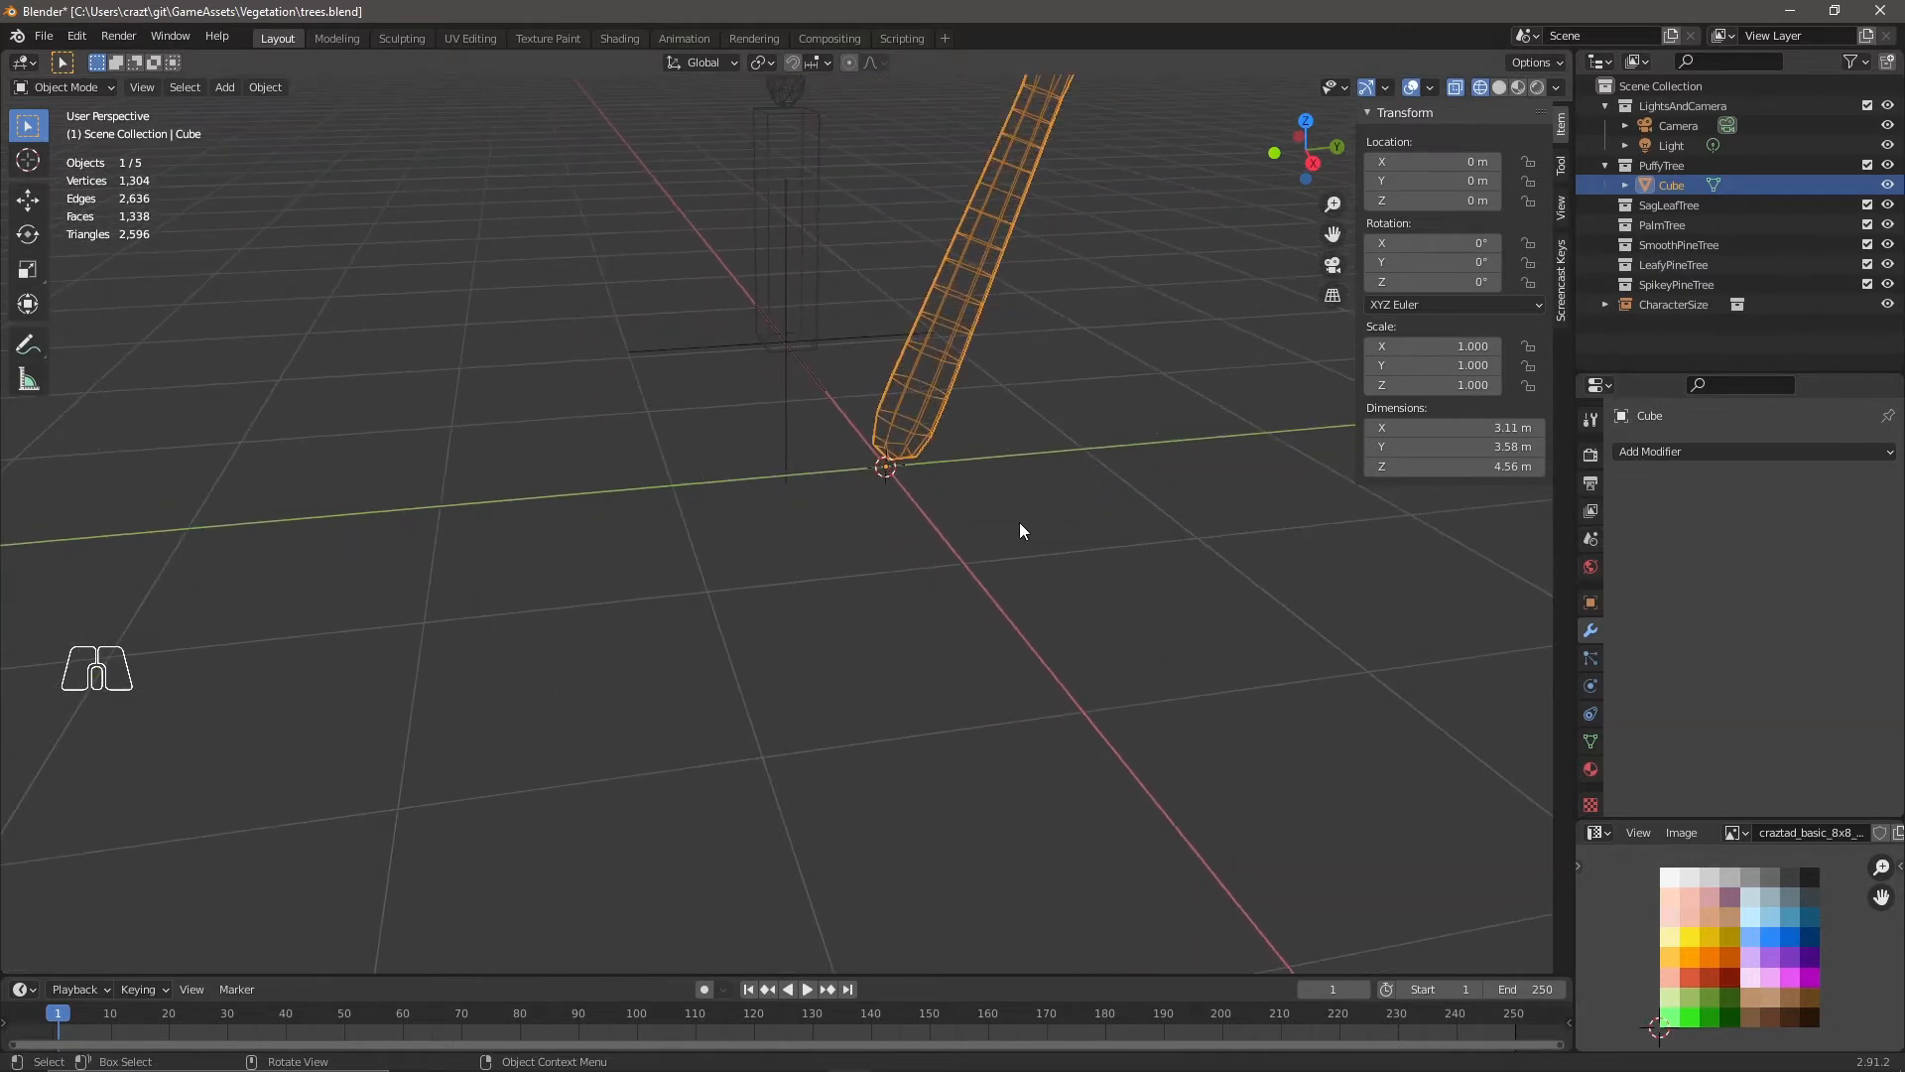
middle_drag(931, 568, 1046, 381)
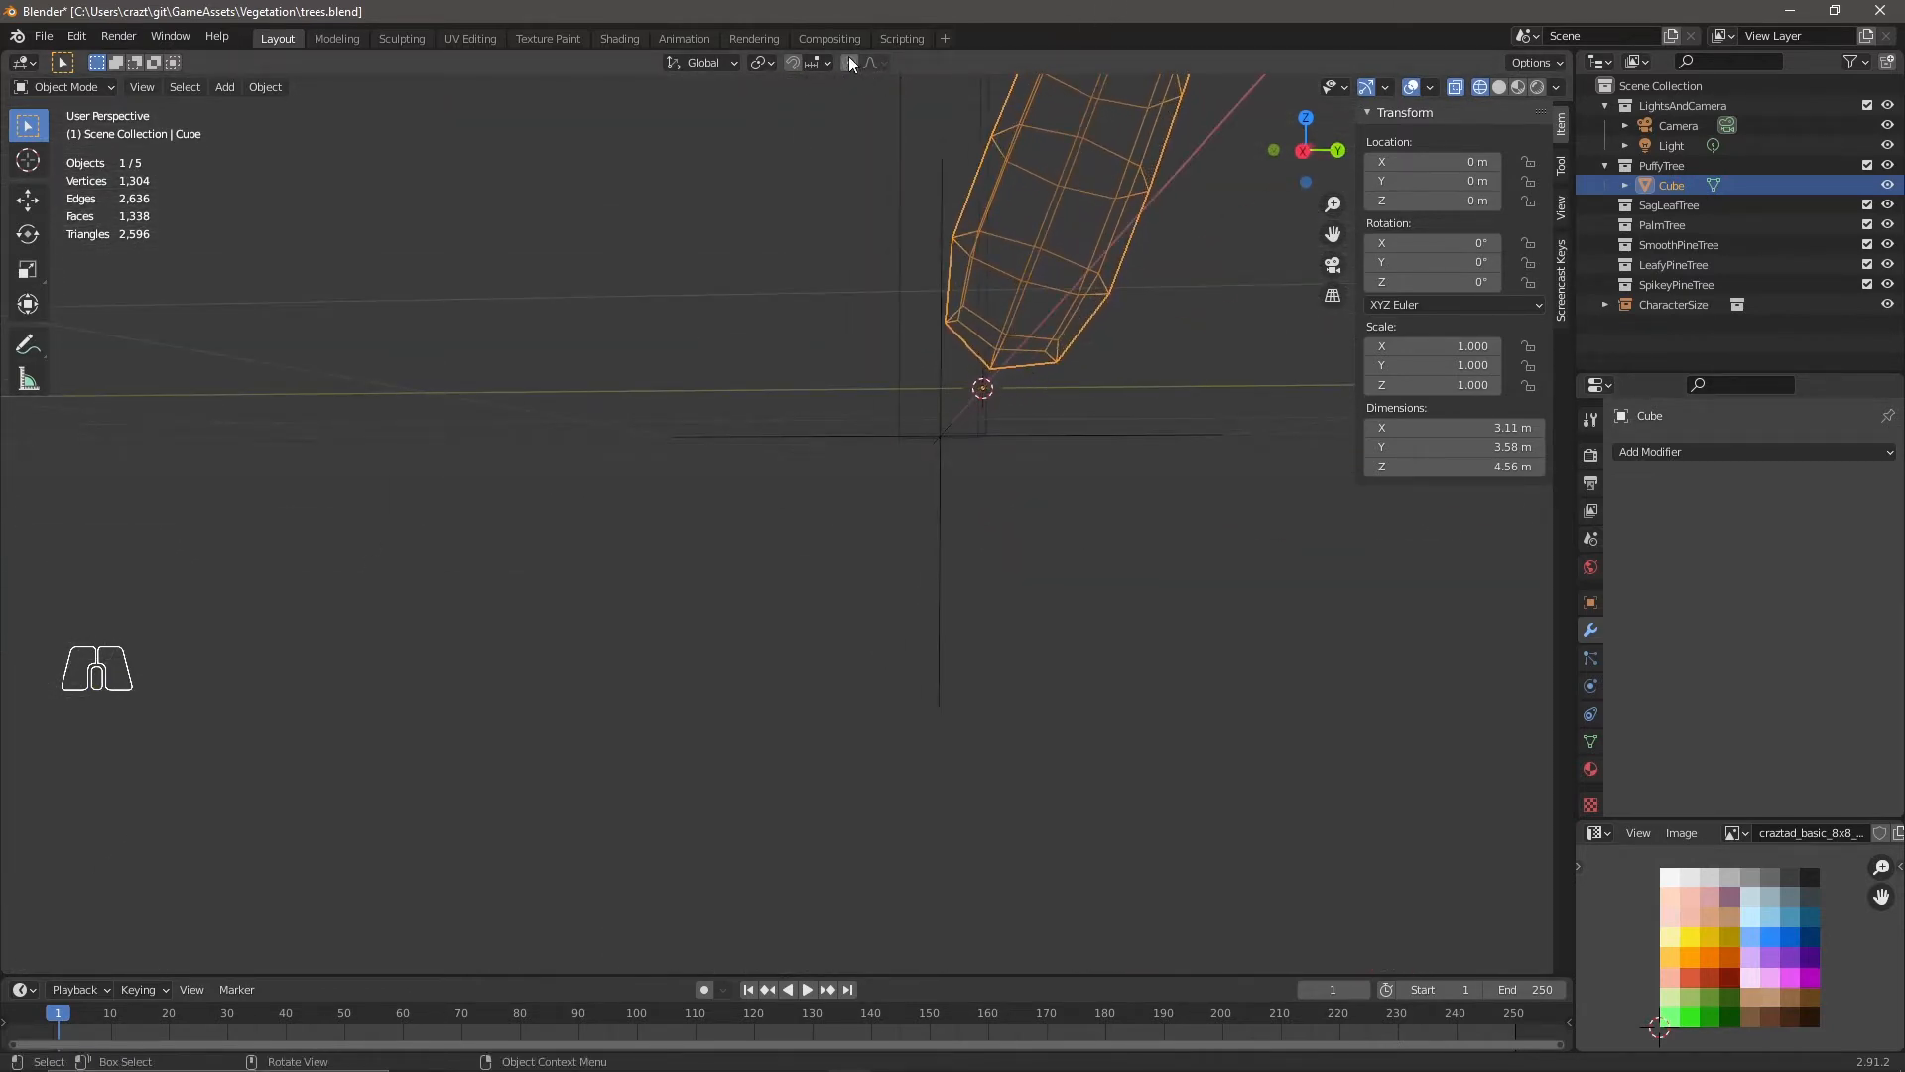
key(1)
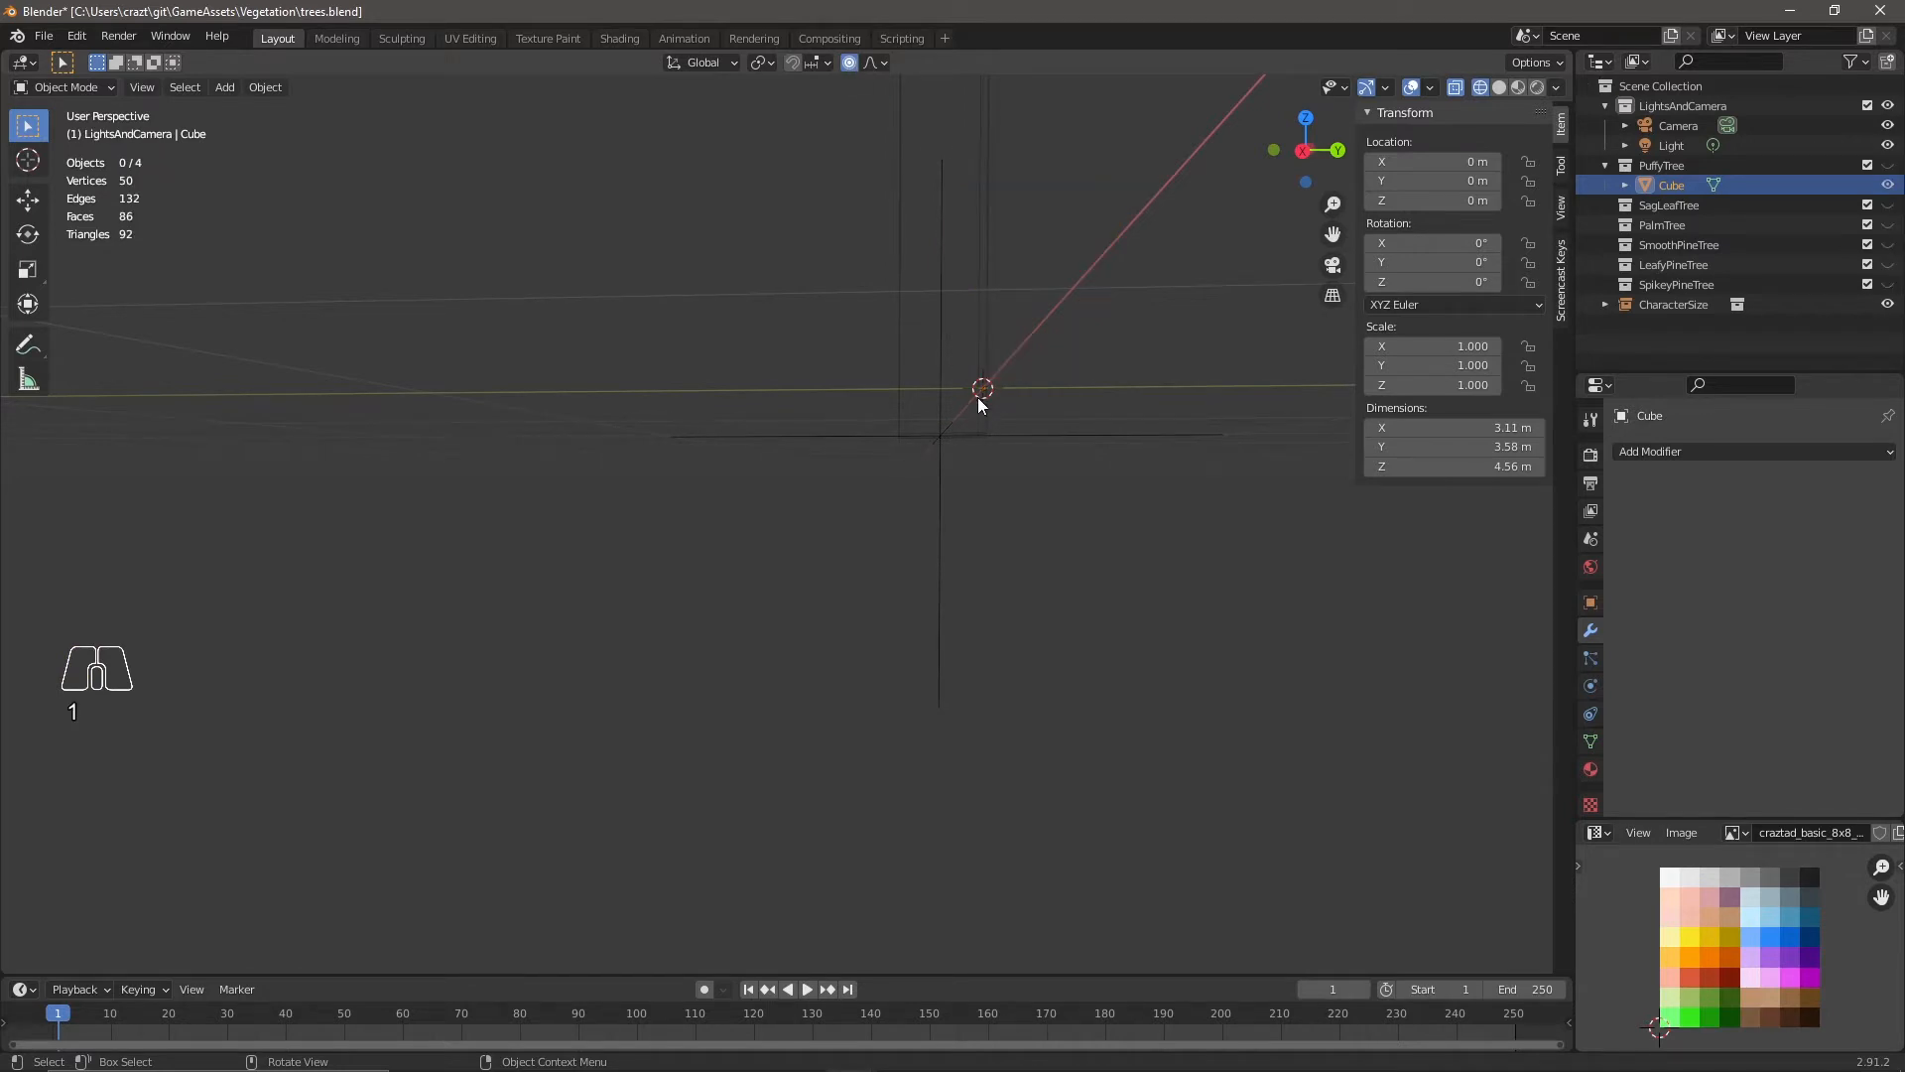
key(2)
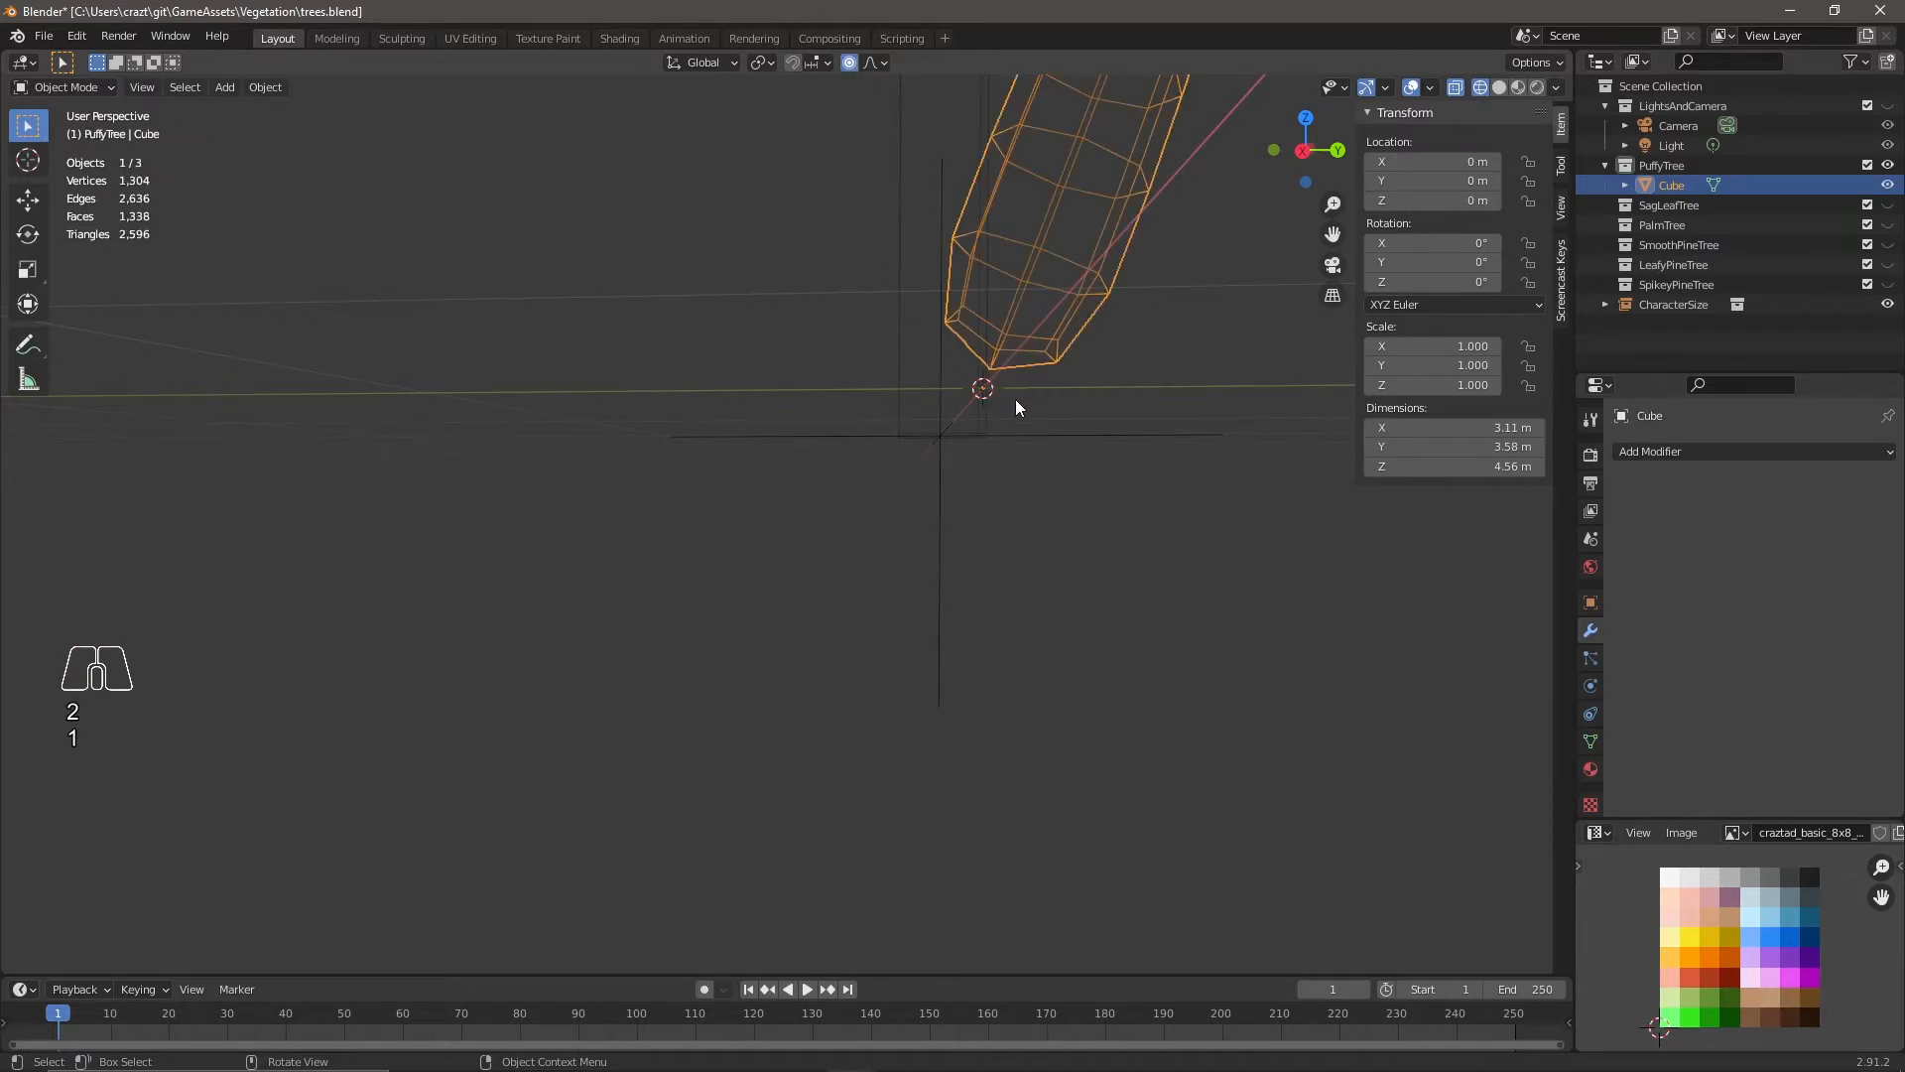
key(Tab)
Move and rotate the trunk's lowest vertex with a proportional size of 1.95, curving the trunk base towards vertical.
click(990, 370)
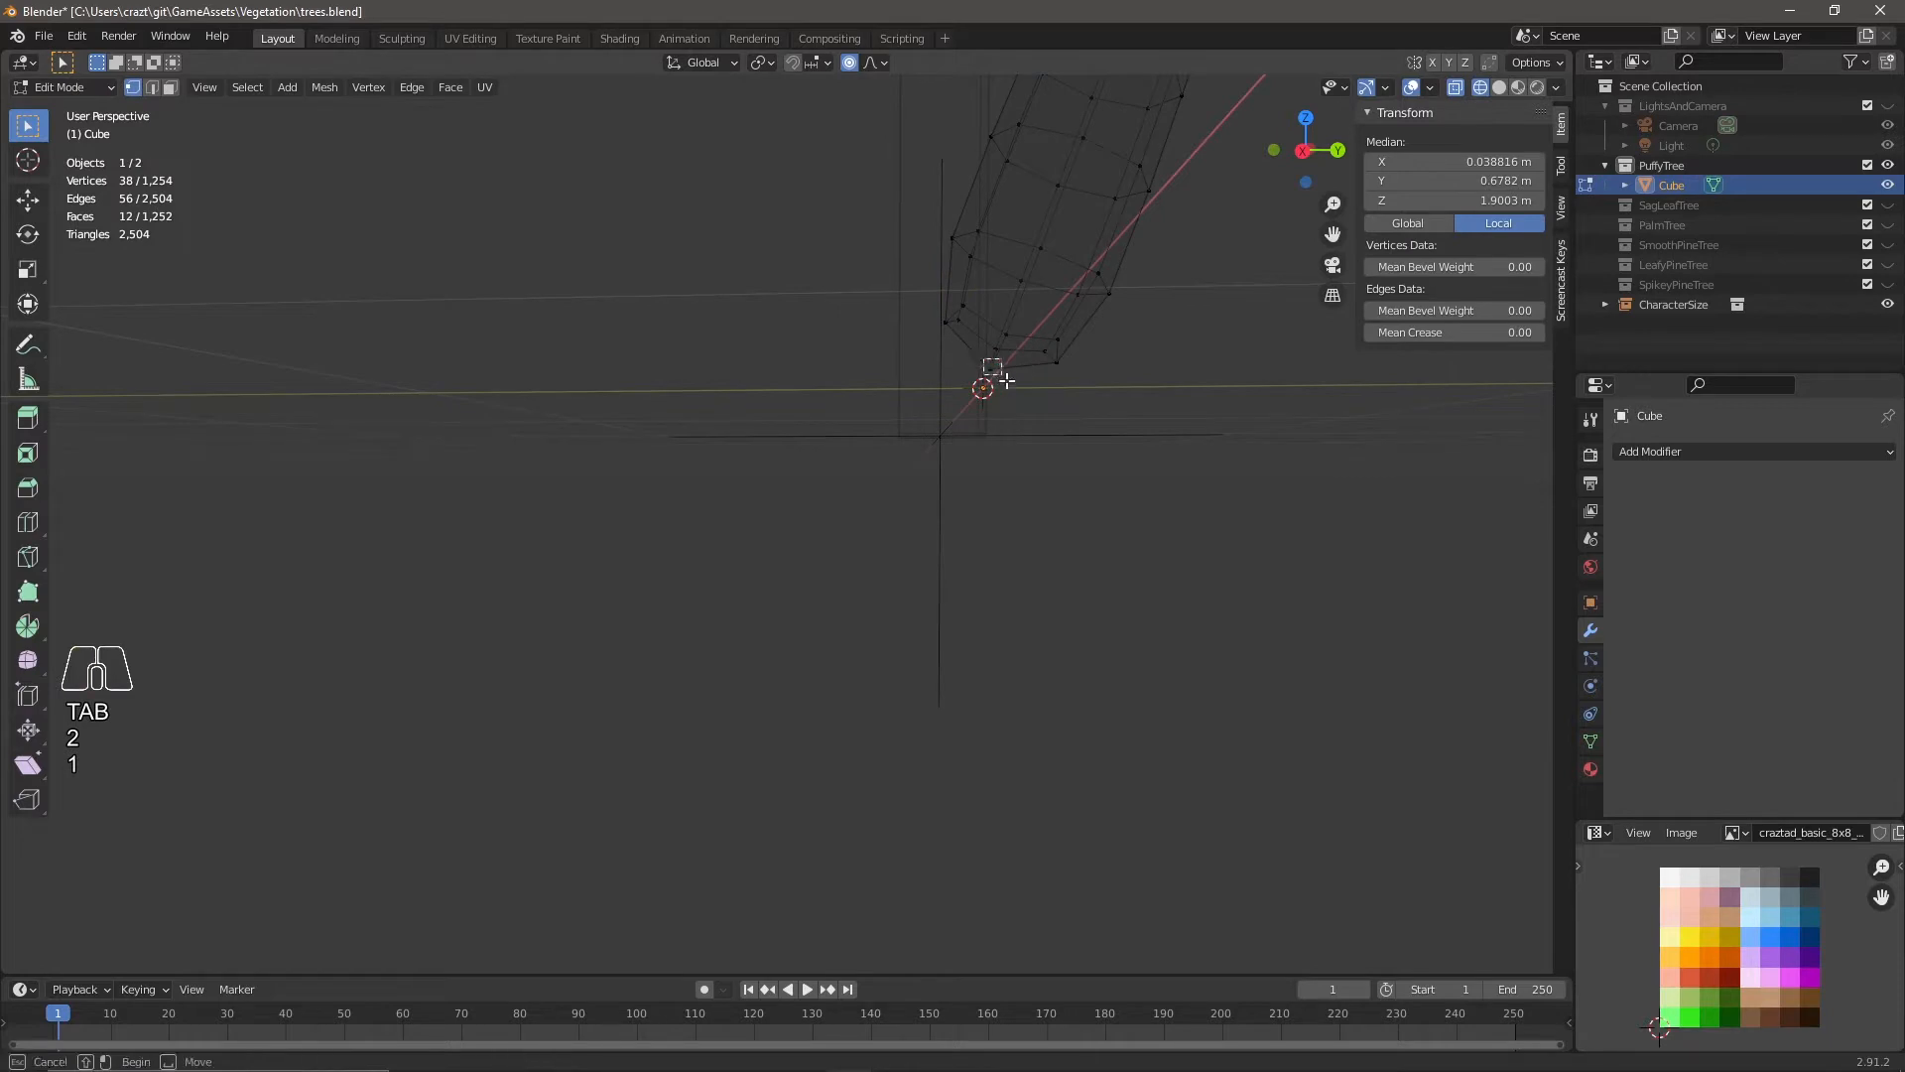
middle_drag(1040, 440, 906, 493)
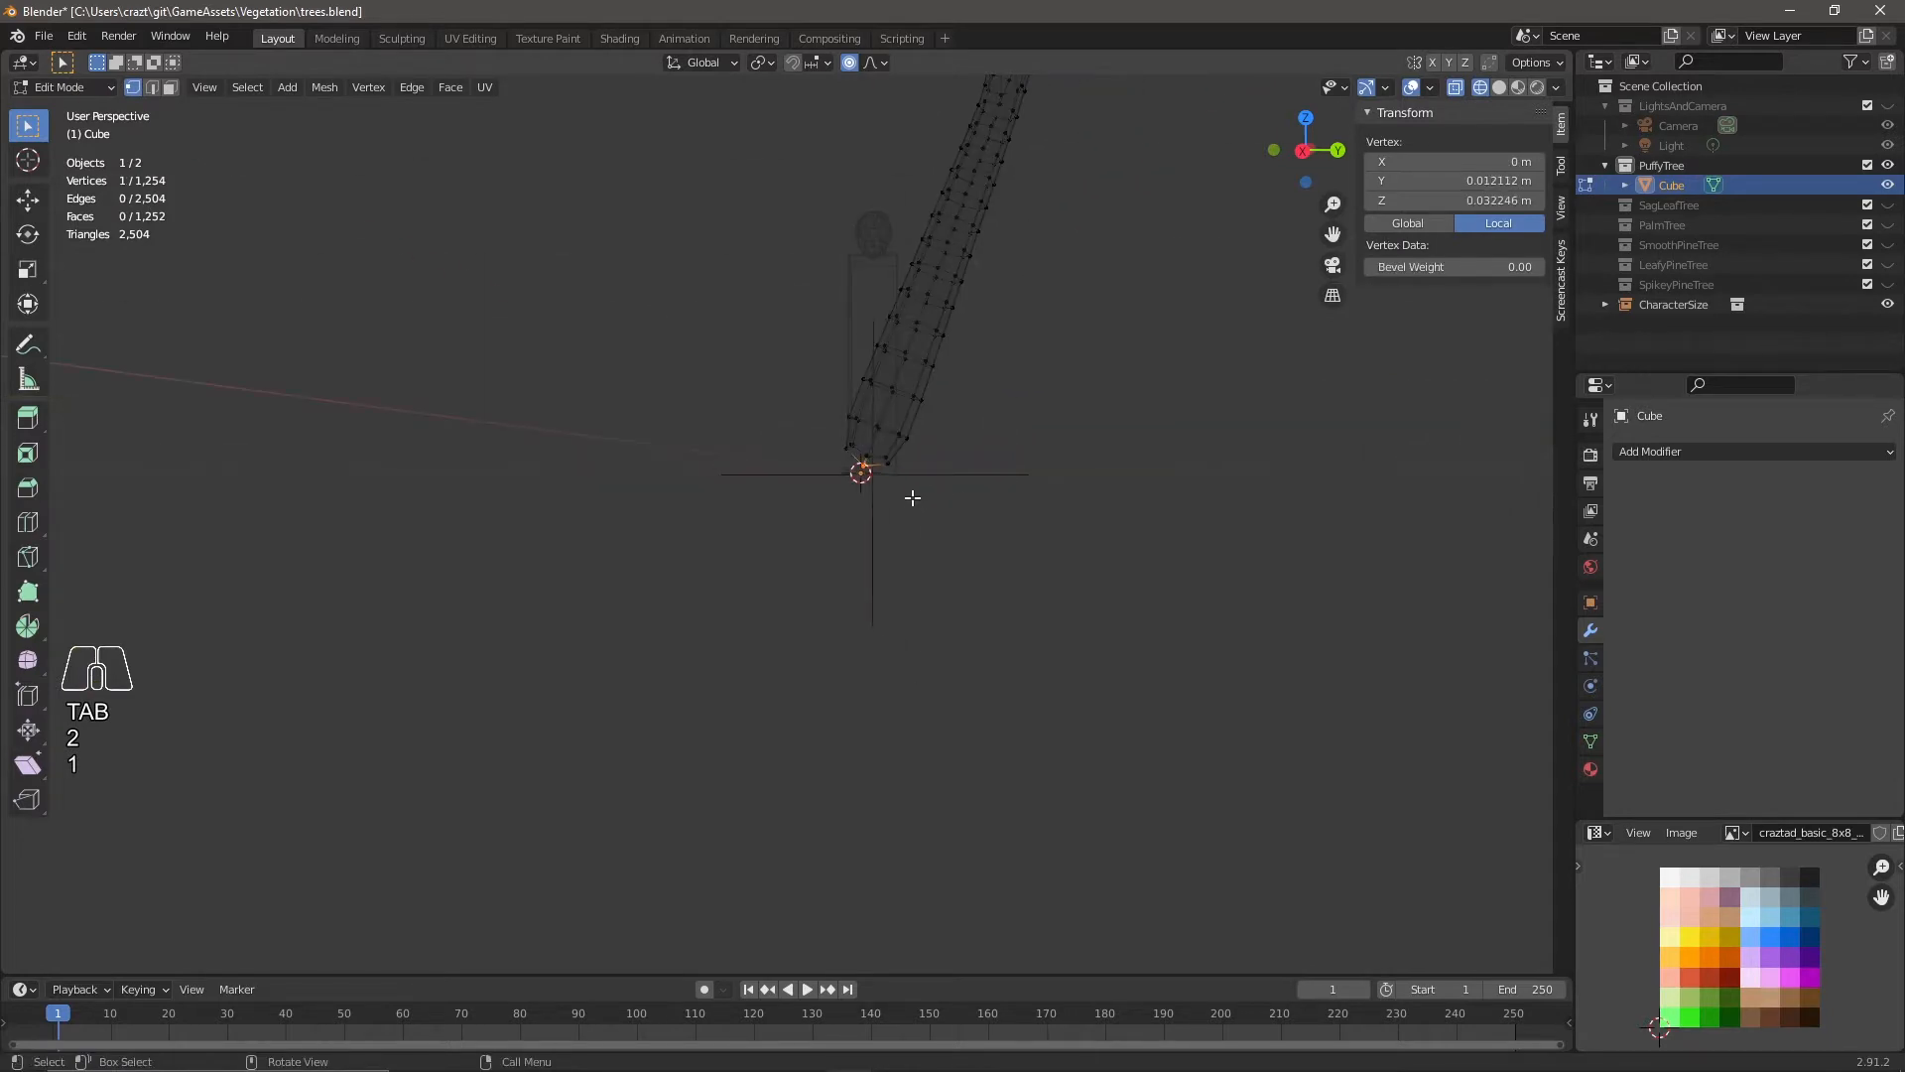
key(g)
scroll(922, 511, up, 12)
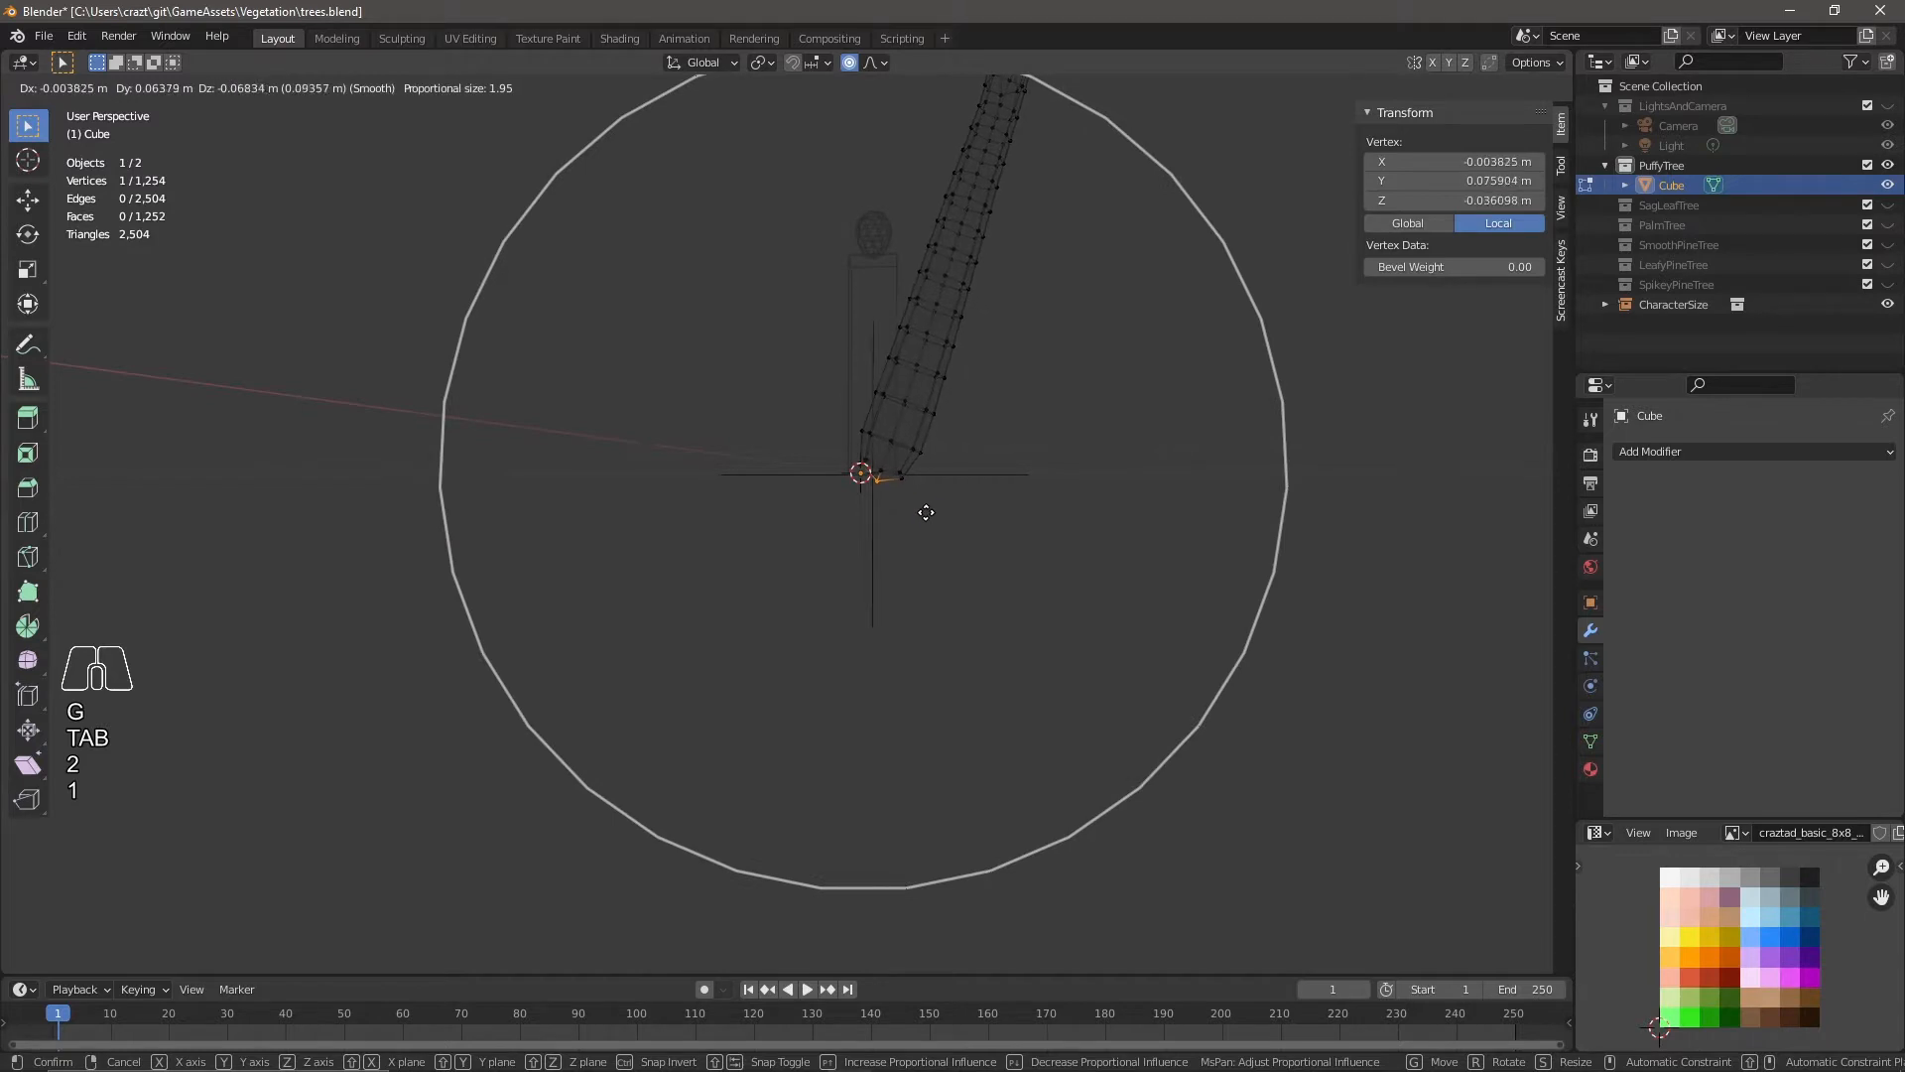
click(926, 512)
key(r)
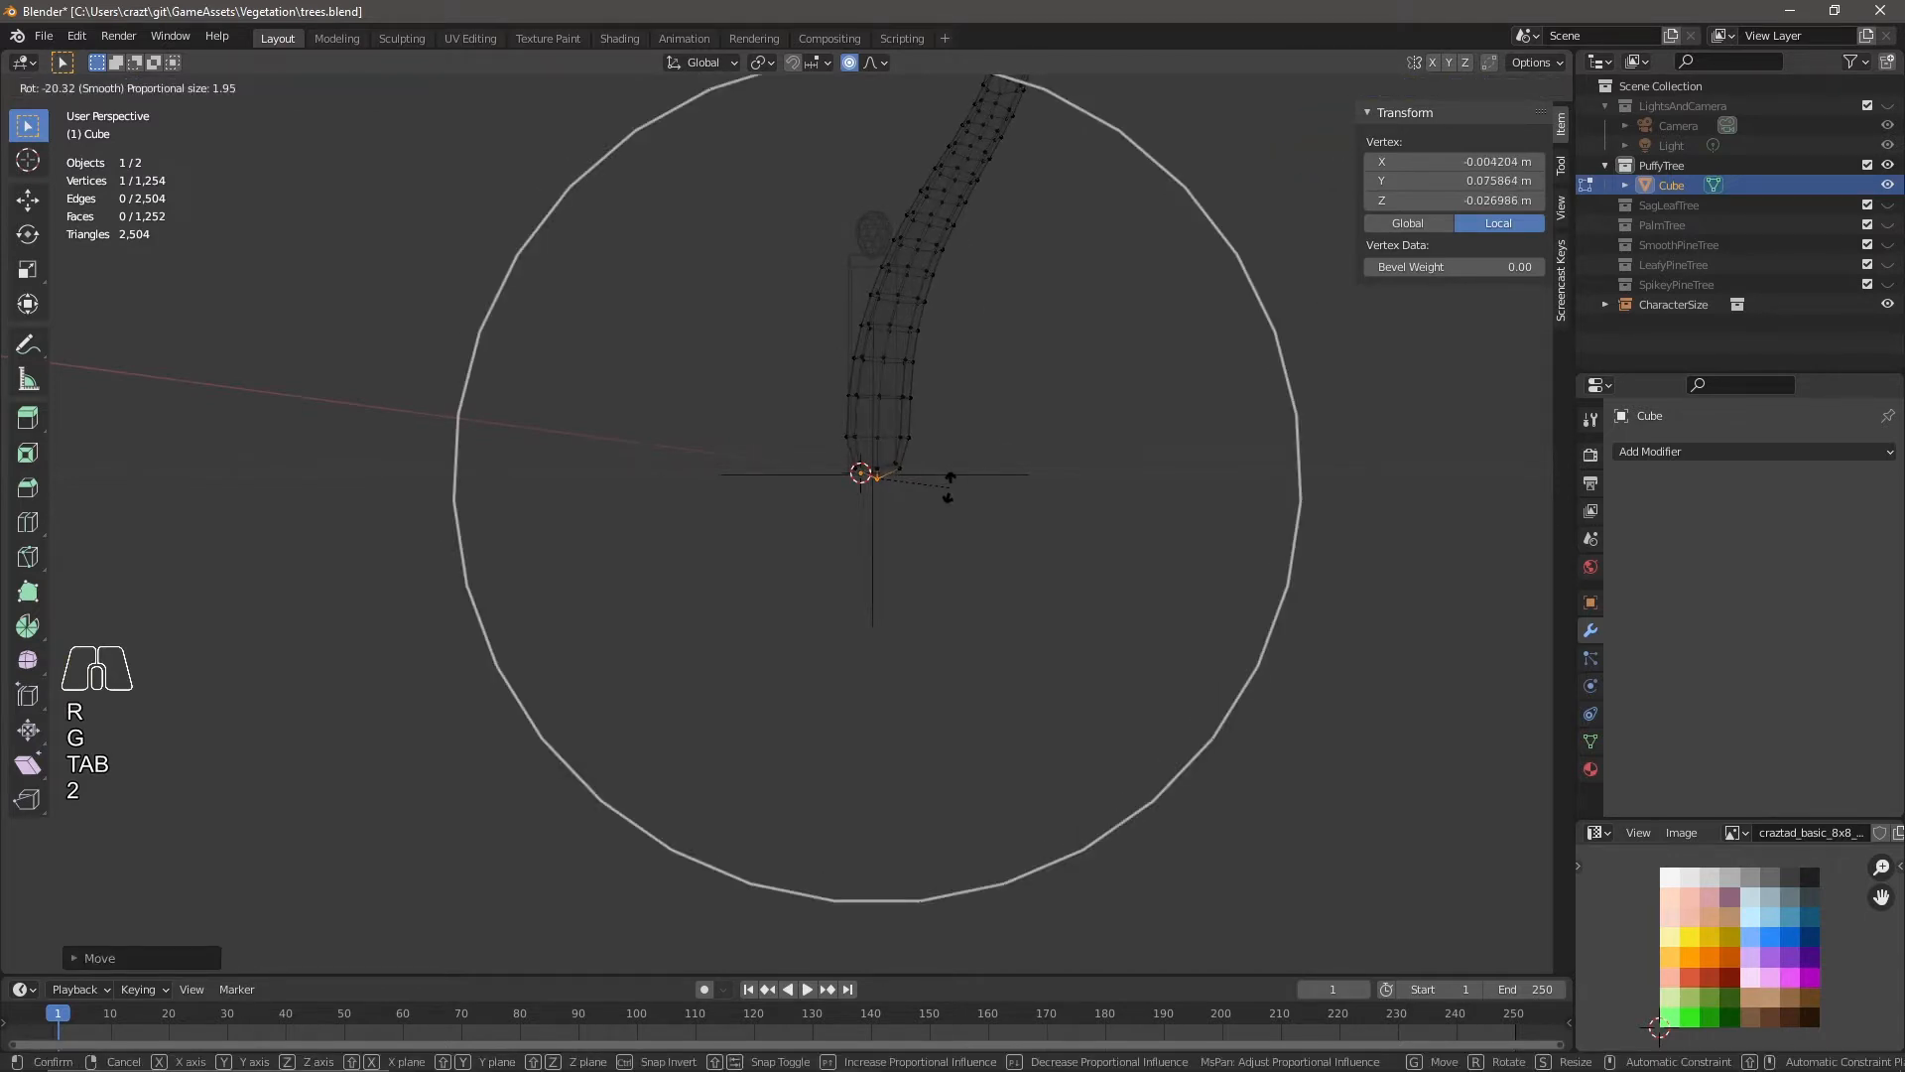
click(926, 524)
Switch to solid shading and lower the entire tree mesh about 0.03 m along Z.
middle_drag(927, 527, 1000, 529)
key(z)
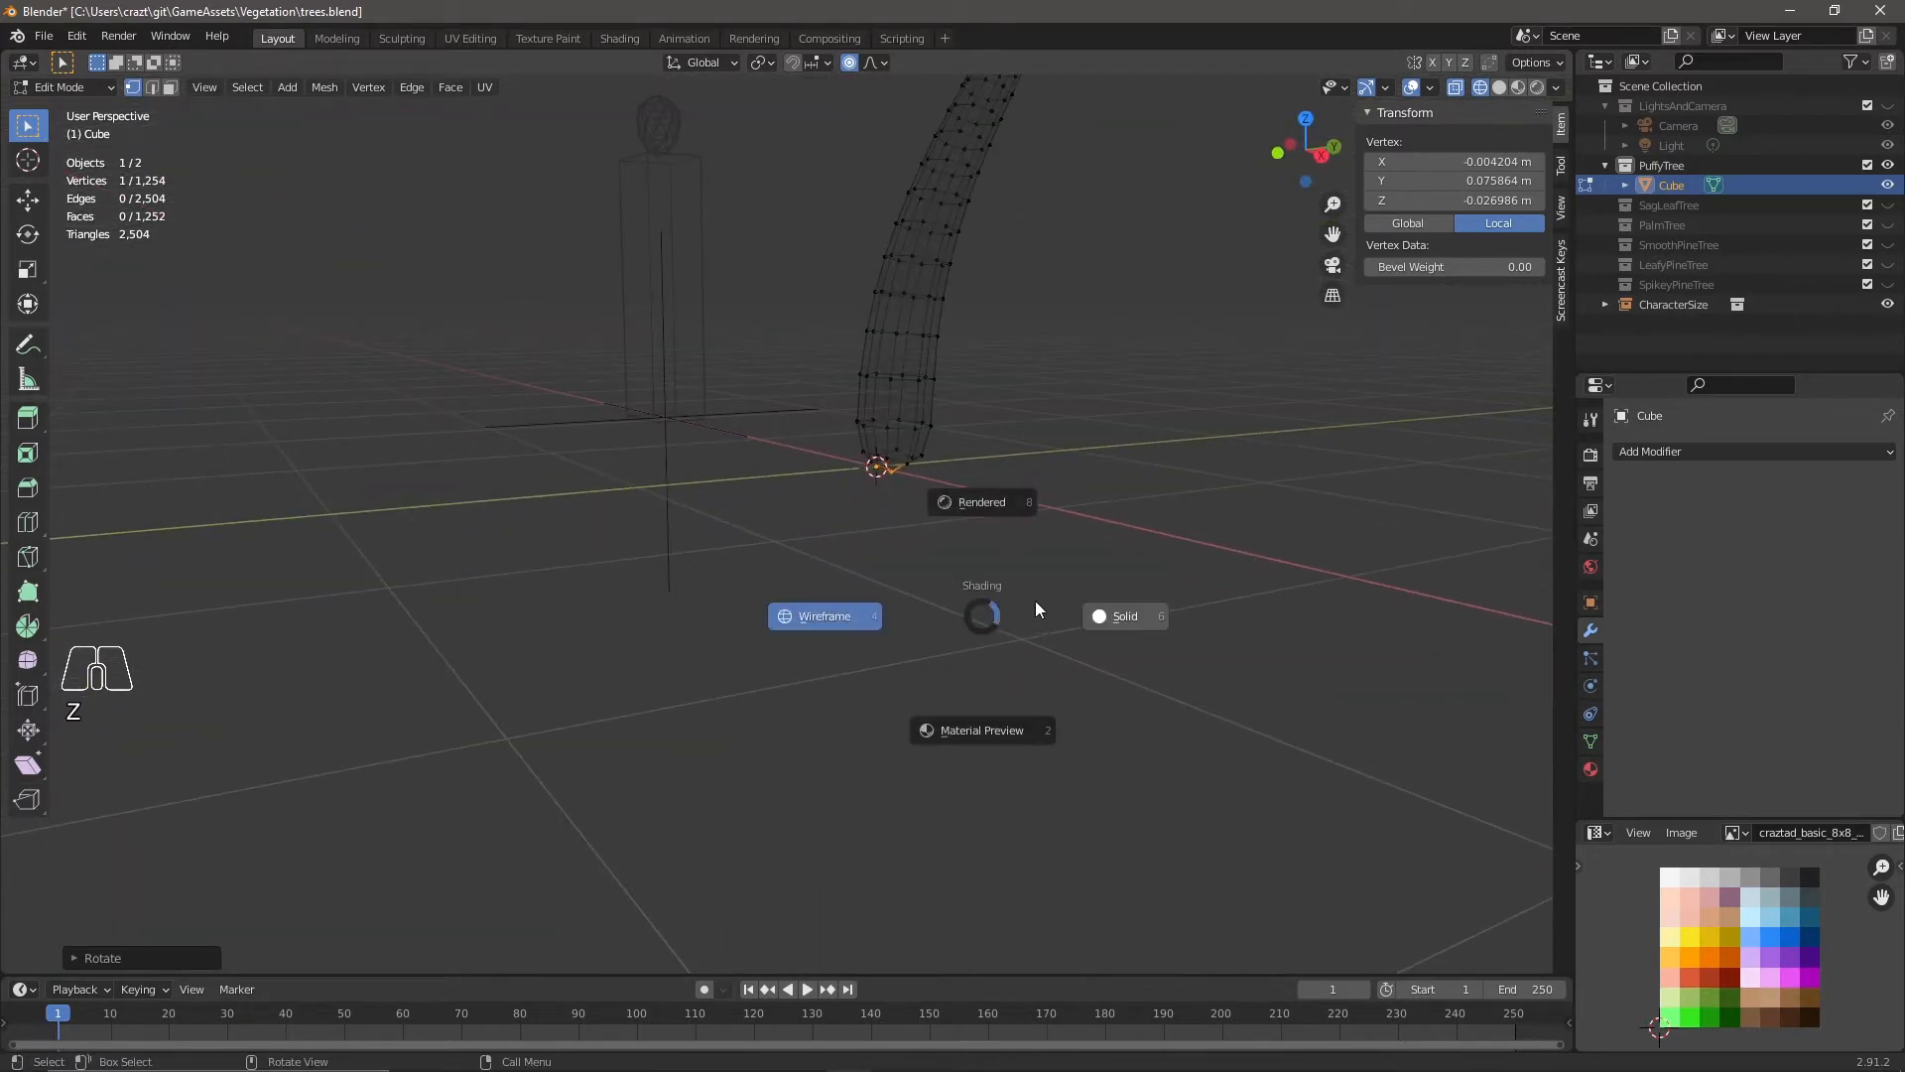
click(1141, 617)
mouse_move(1097, 629)
middle_down()
mouse_move(902, 540)
mouse_move(1042, 545)
mouse_move(992, 543)
mouse_move(1024, 536)
middle_up()
key(a)
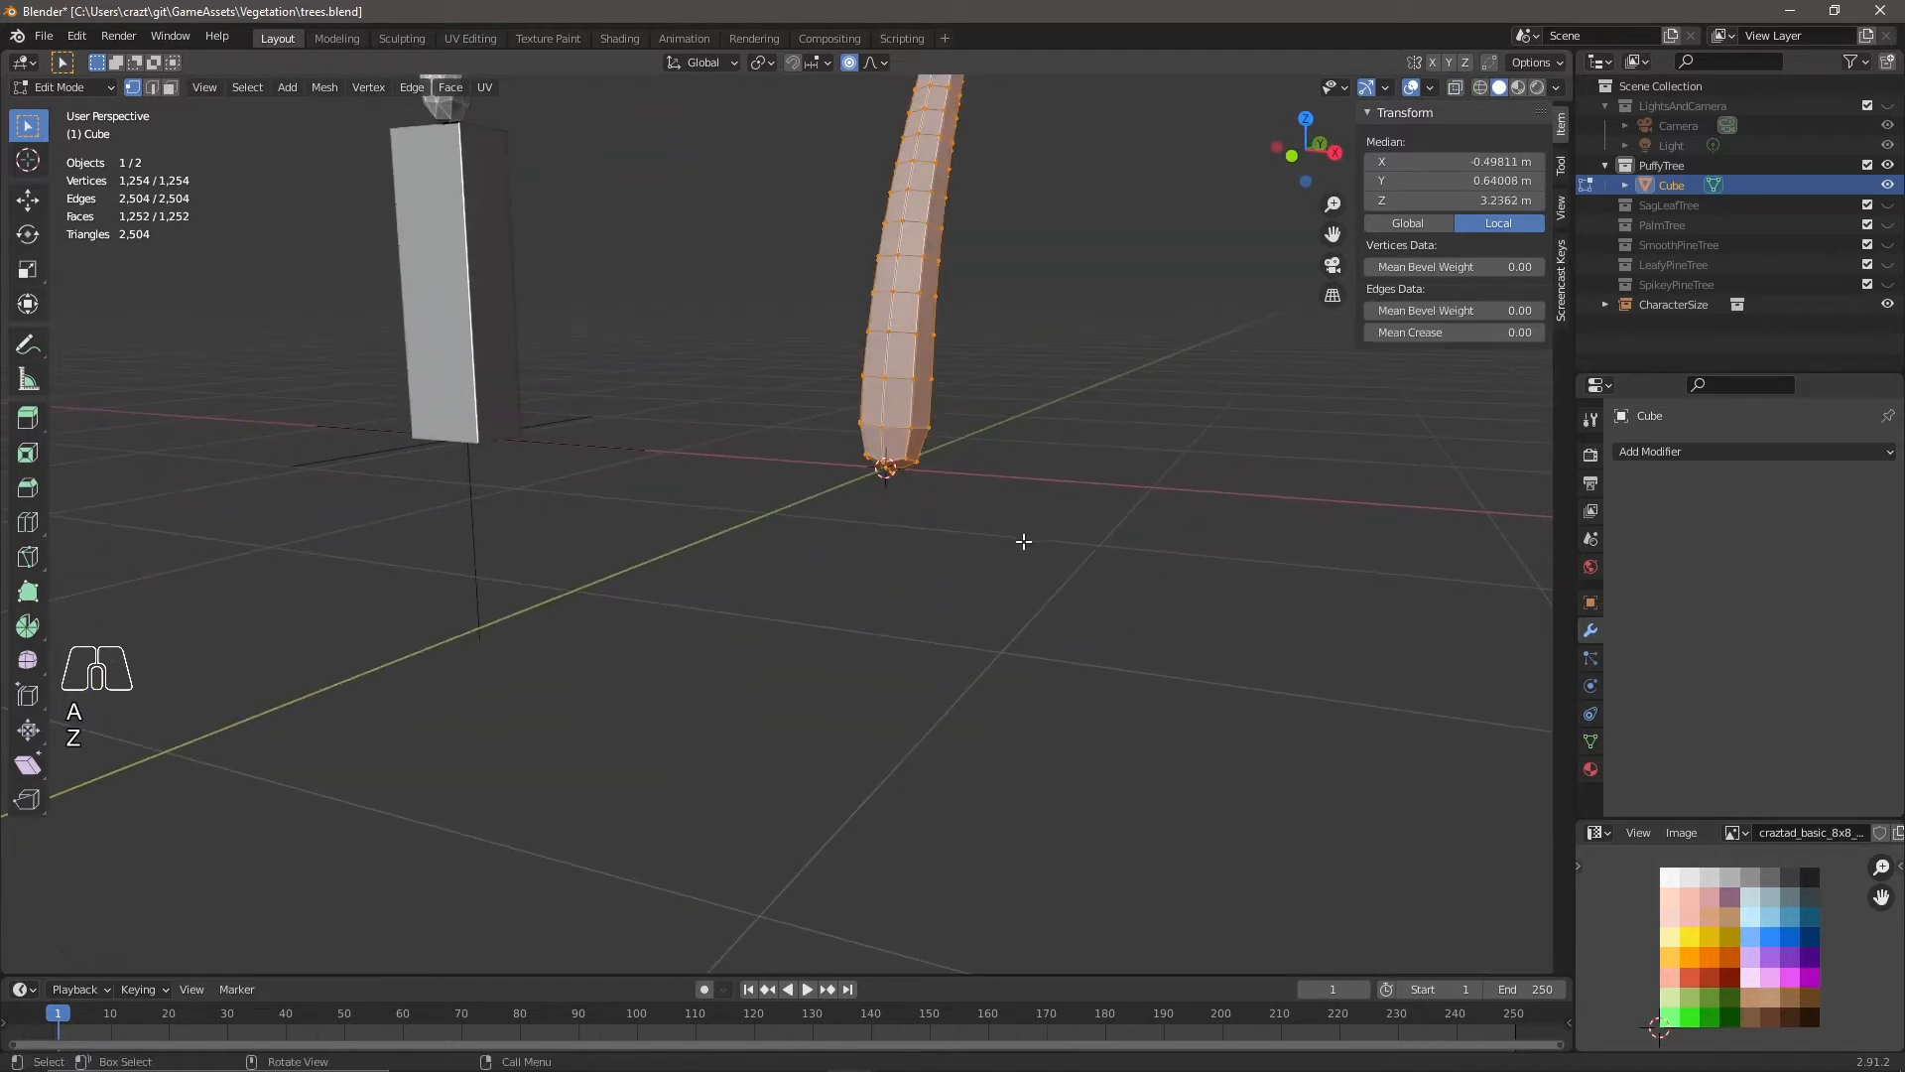
key(g)
key(z)
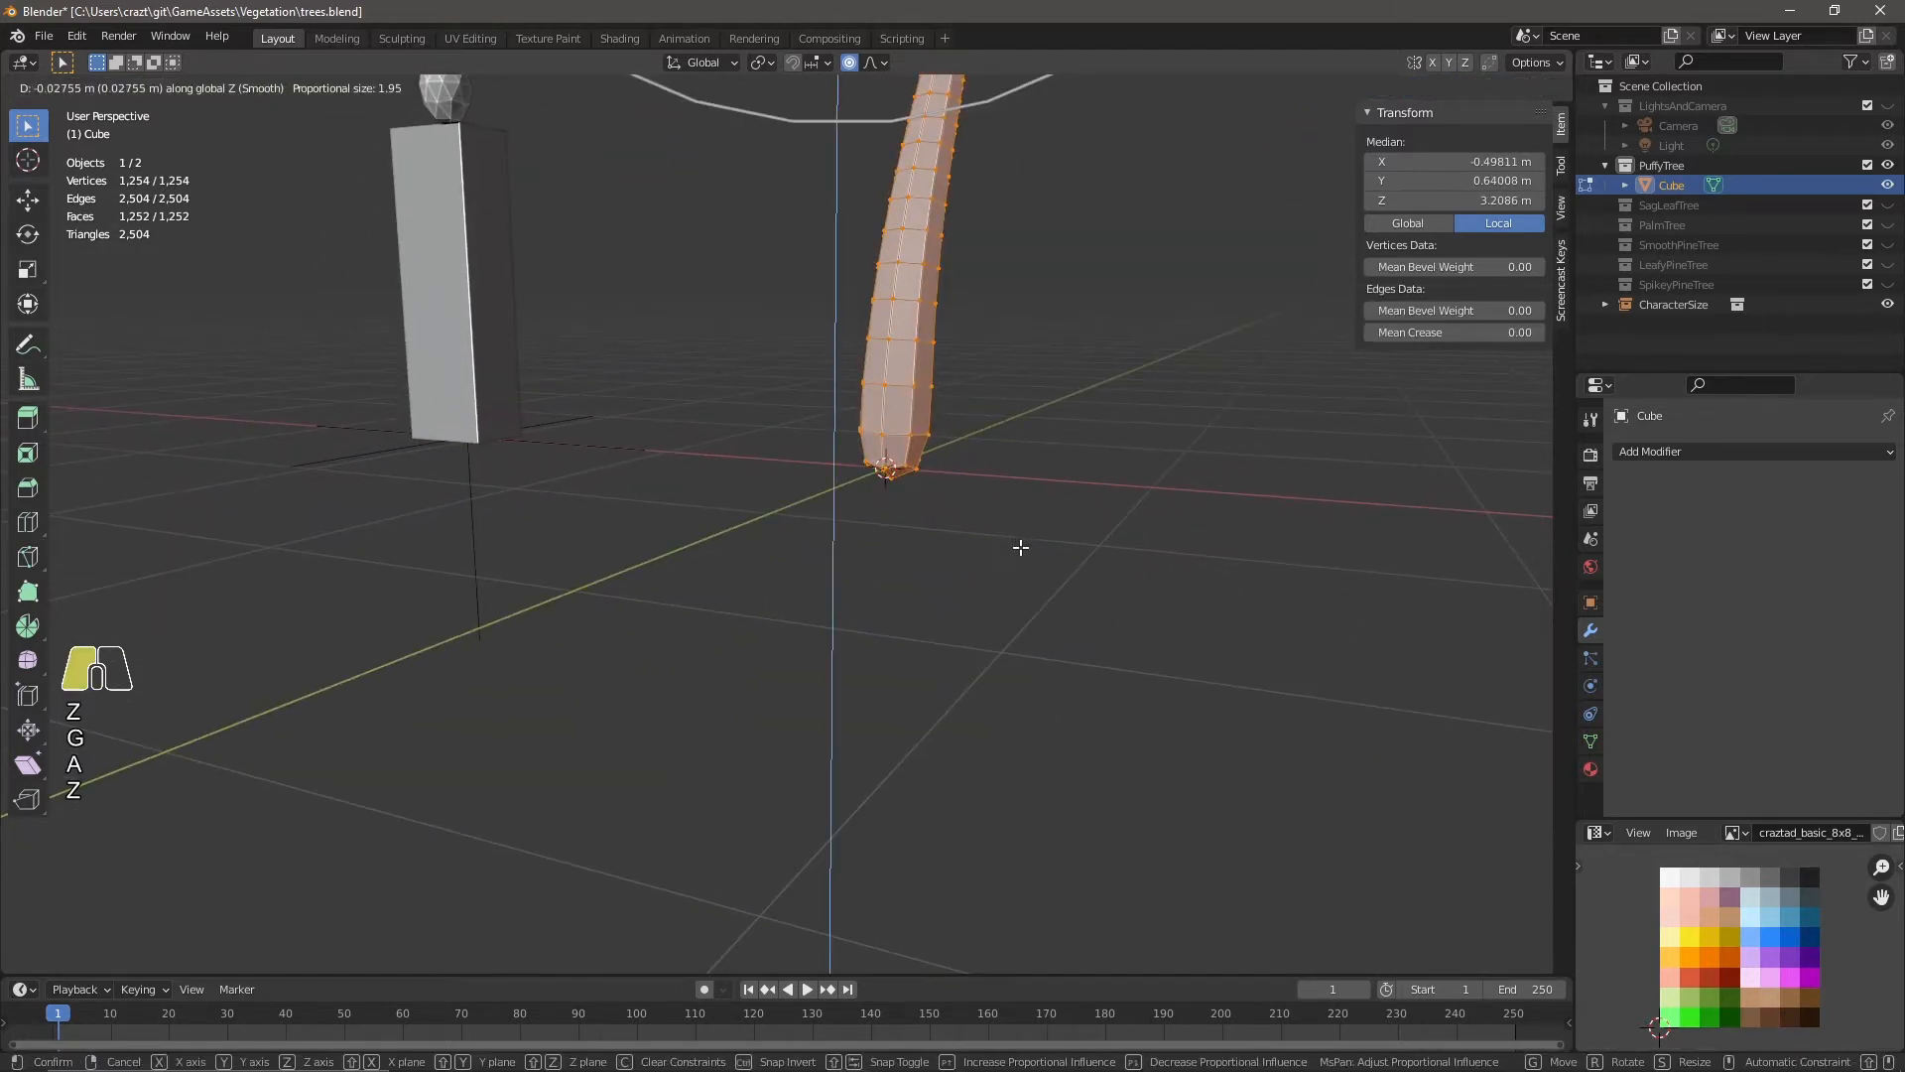
click(1020, 547)
Turn off proportional editing and raise the trunk's bottom vertex along Z to about -0.011 m.
click(888, 474)
key(g)
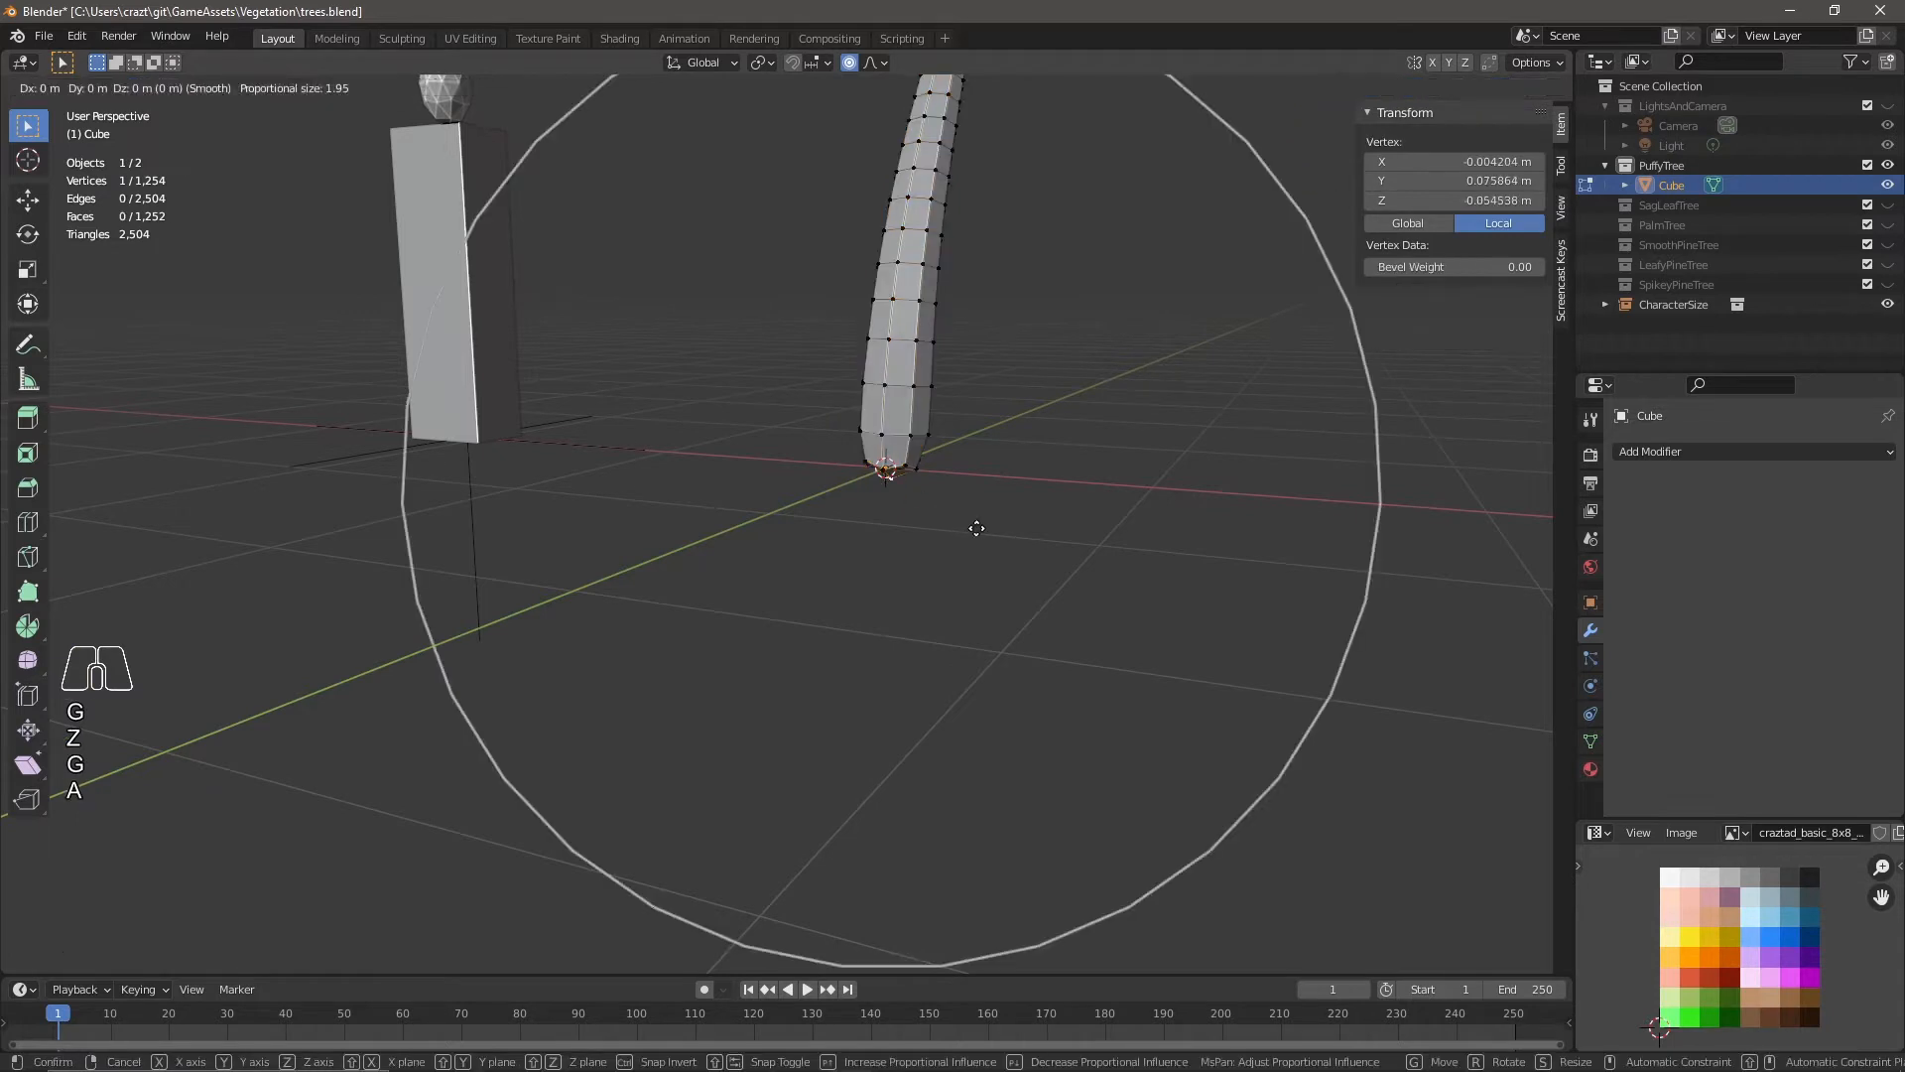
key(Escape)
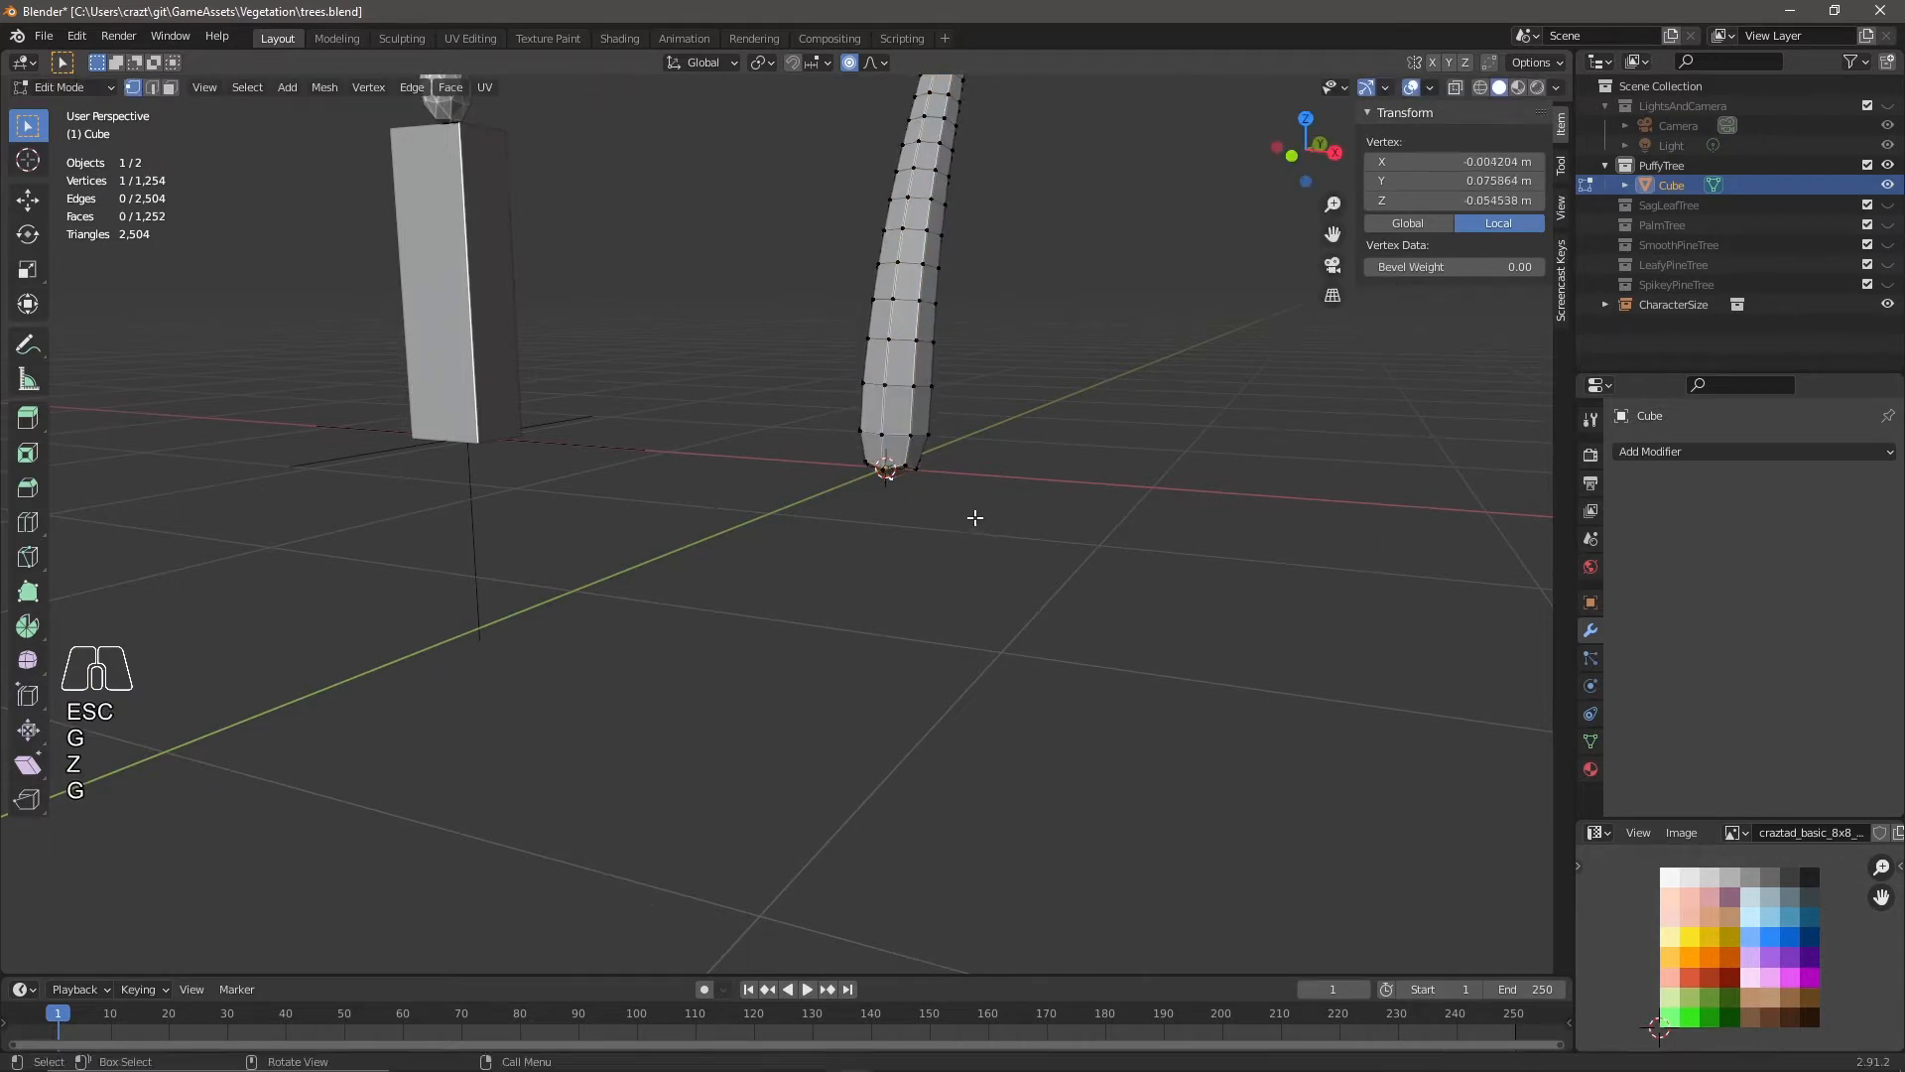
click(849, 63)
key(g)
key(z)
click(997, 486)
Extrude two adjacent faces at the trunk base outward, shrink them and lower them about 0.1 m to start a root.
middle_drag(996, 493, 894, 451)
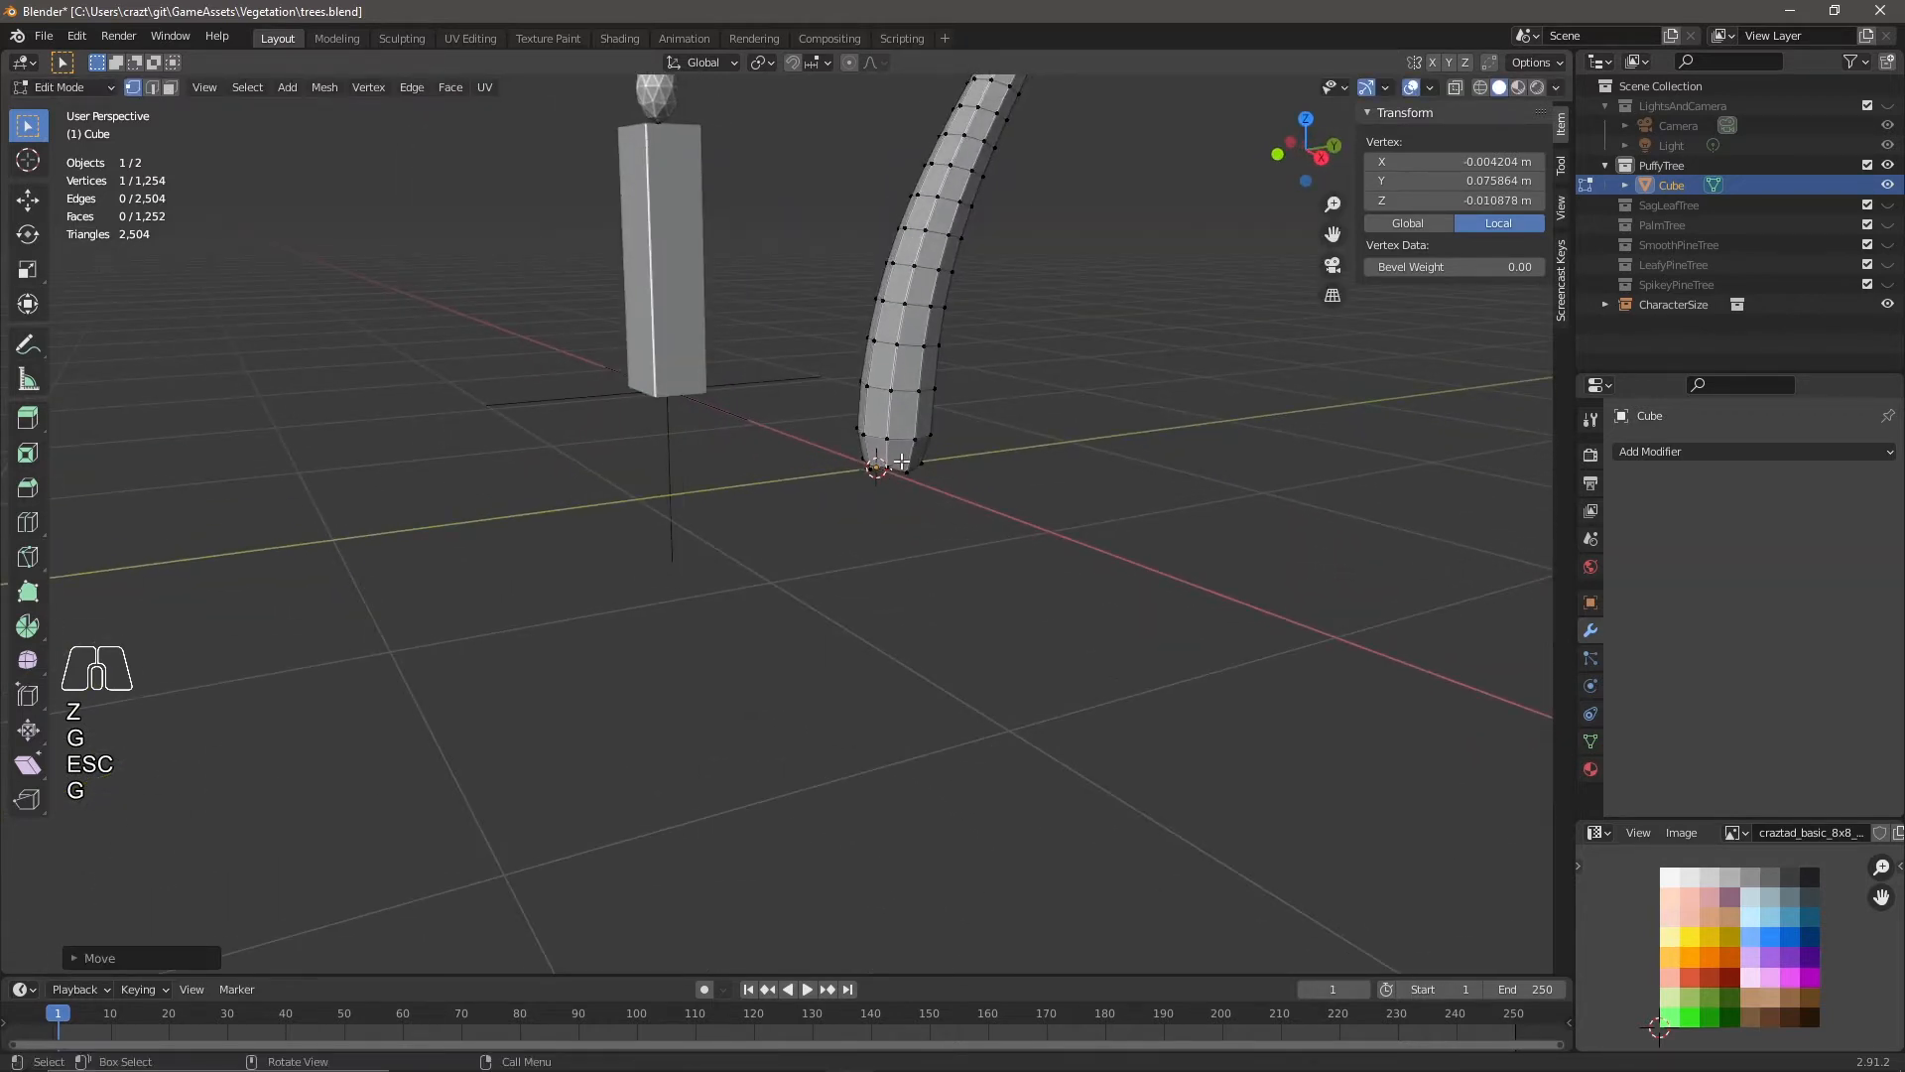
key(3)
click(898, 454)
shift+click(903, 412)
middle_drag(1028, 532, 884, 532)
key(e)
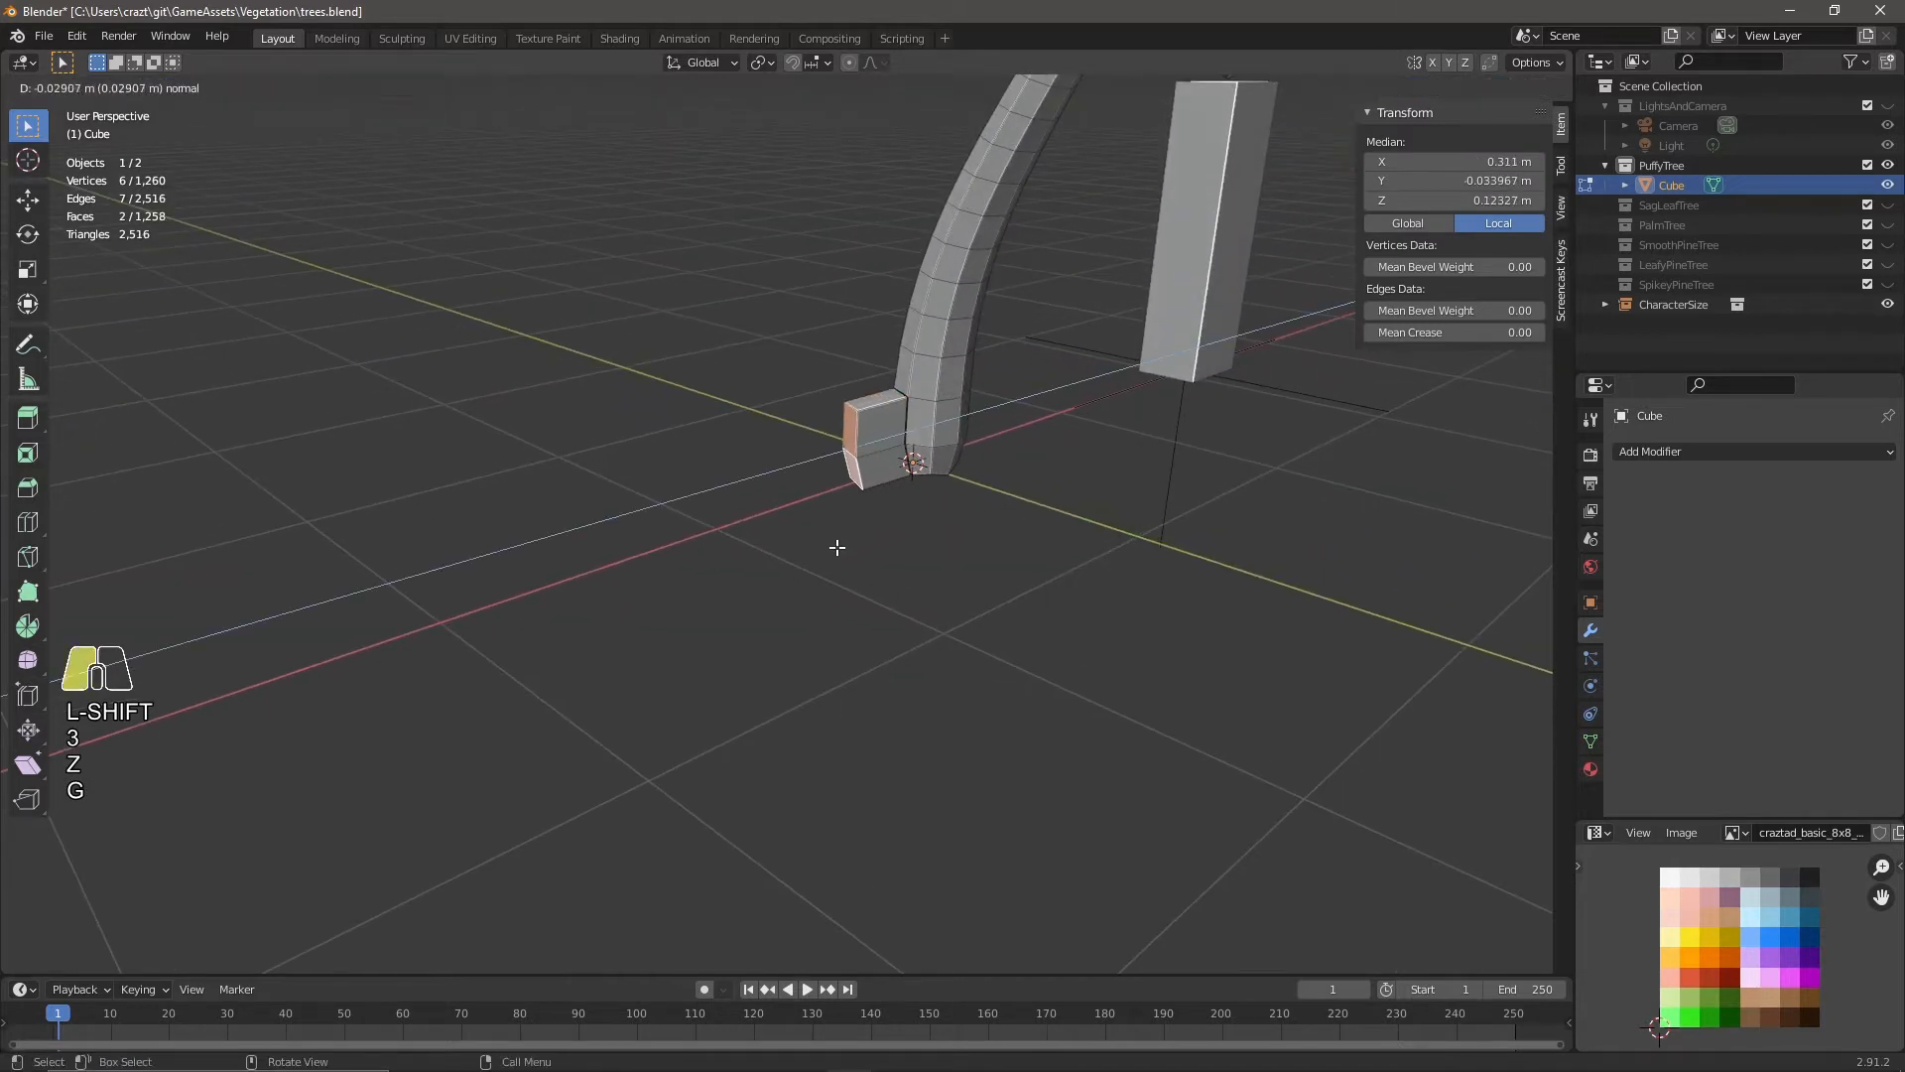
key(s)
click(820, 558)
key(g)
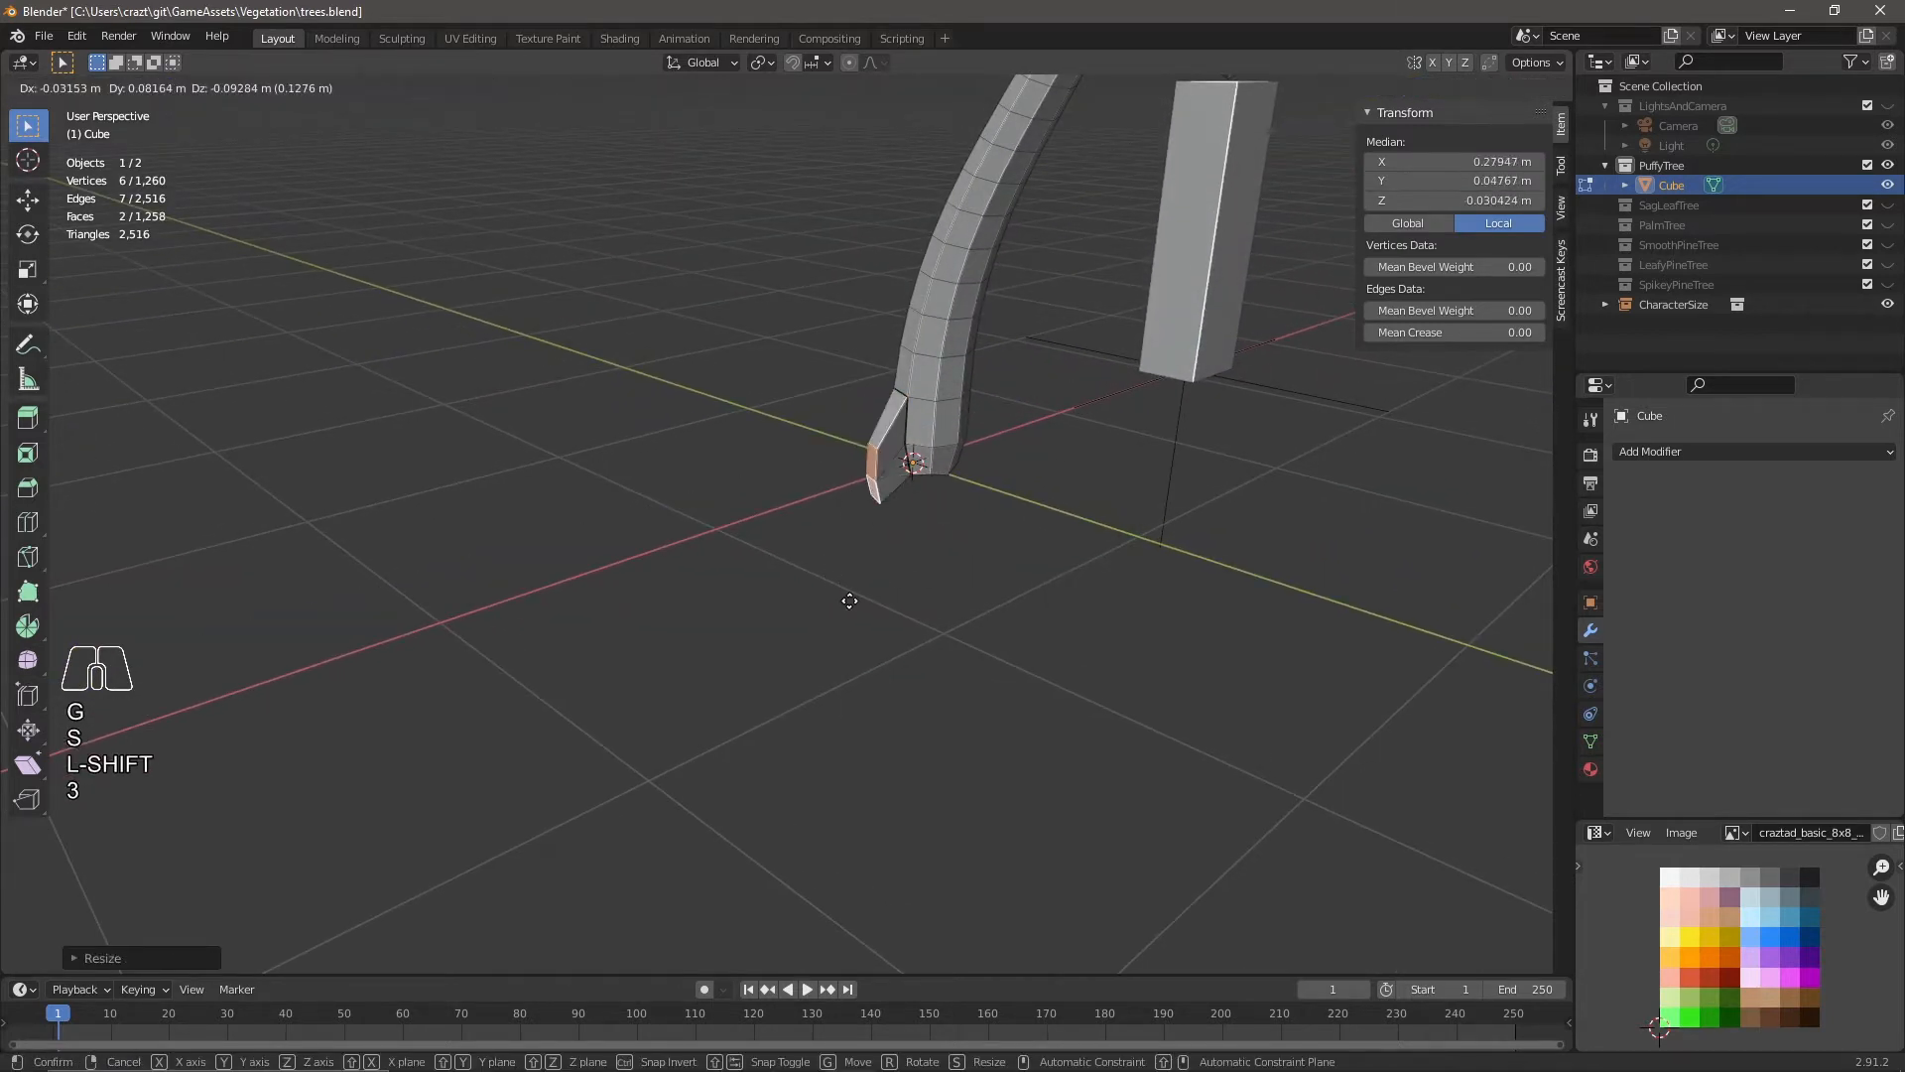
key(z)
click(835, 599)
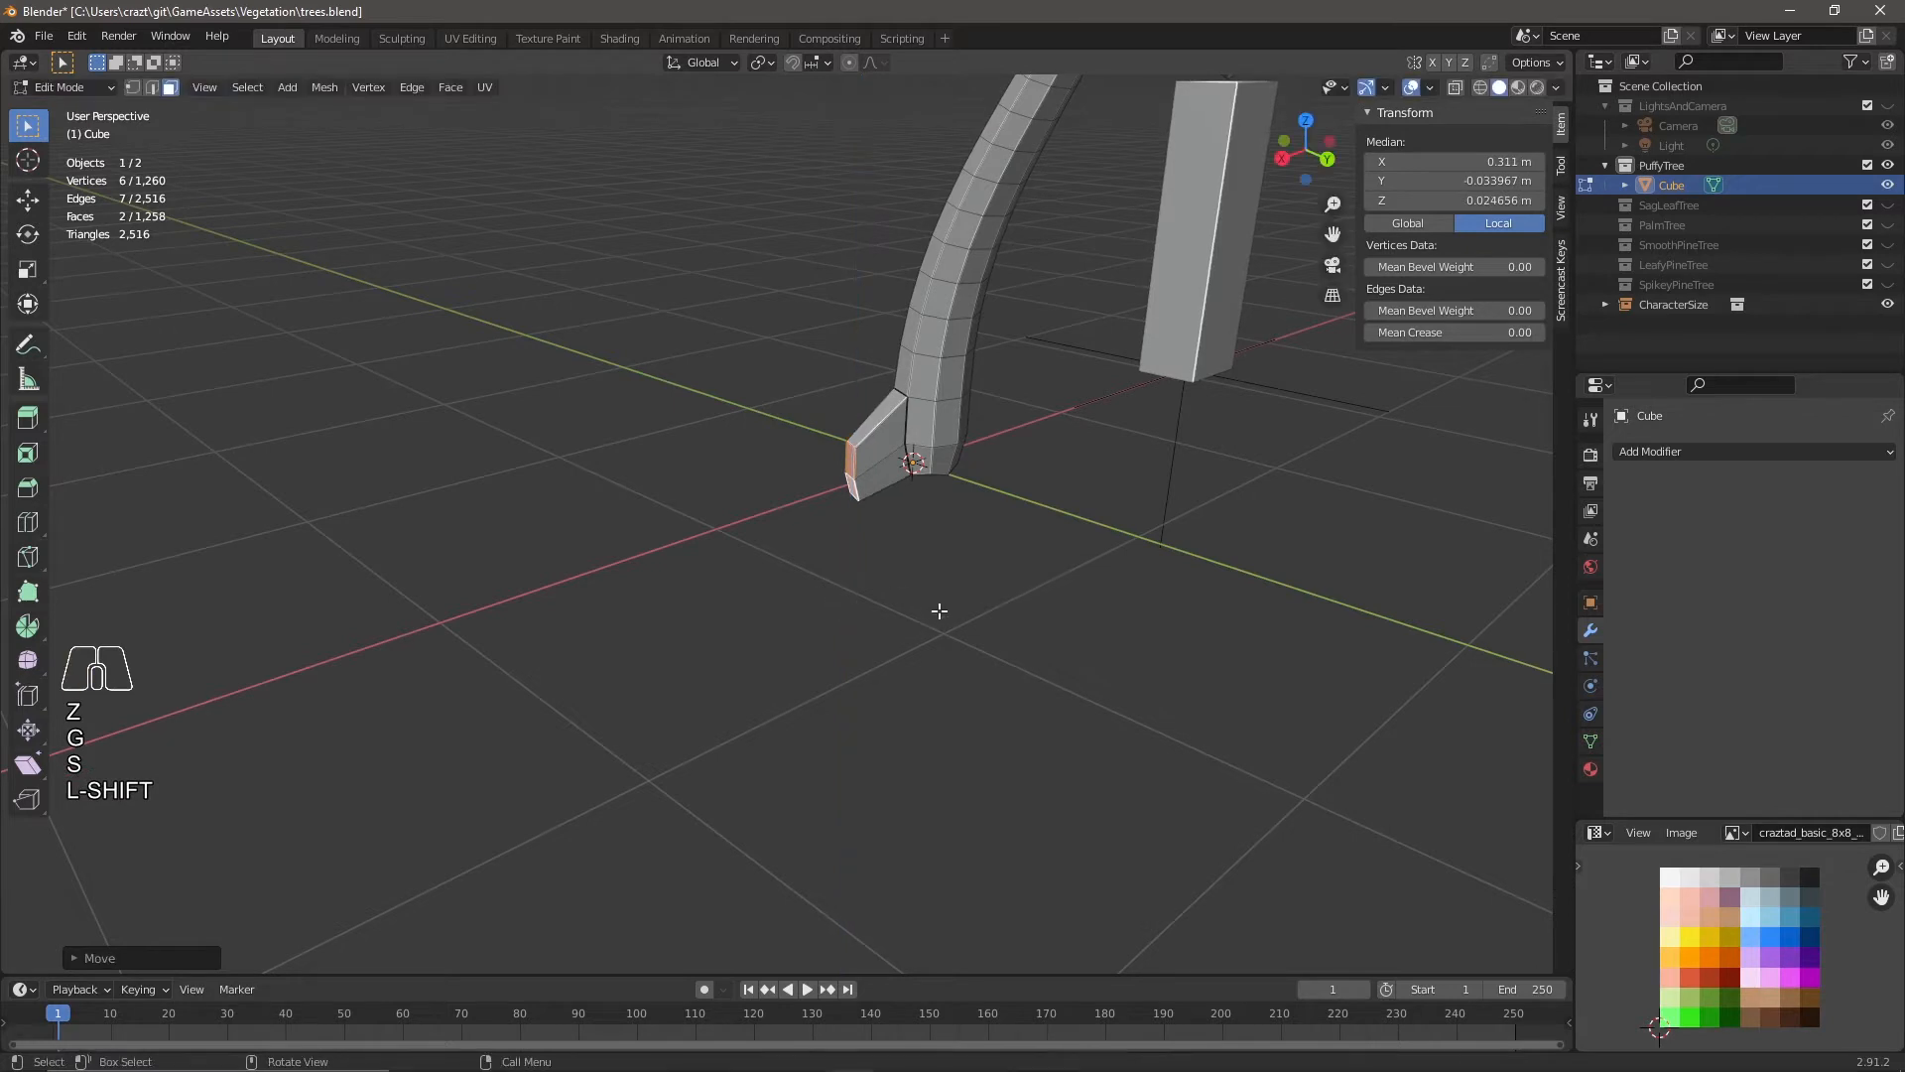
Extrude the first root's end faces further, shrink them and lower the tip about 0.08 m along Z.
key(e)
click(851, 643)
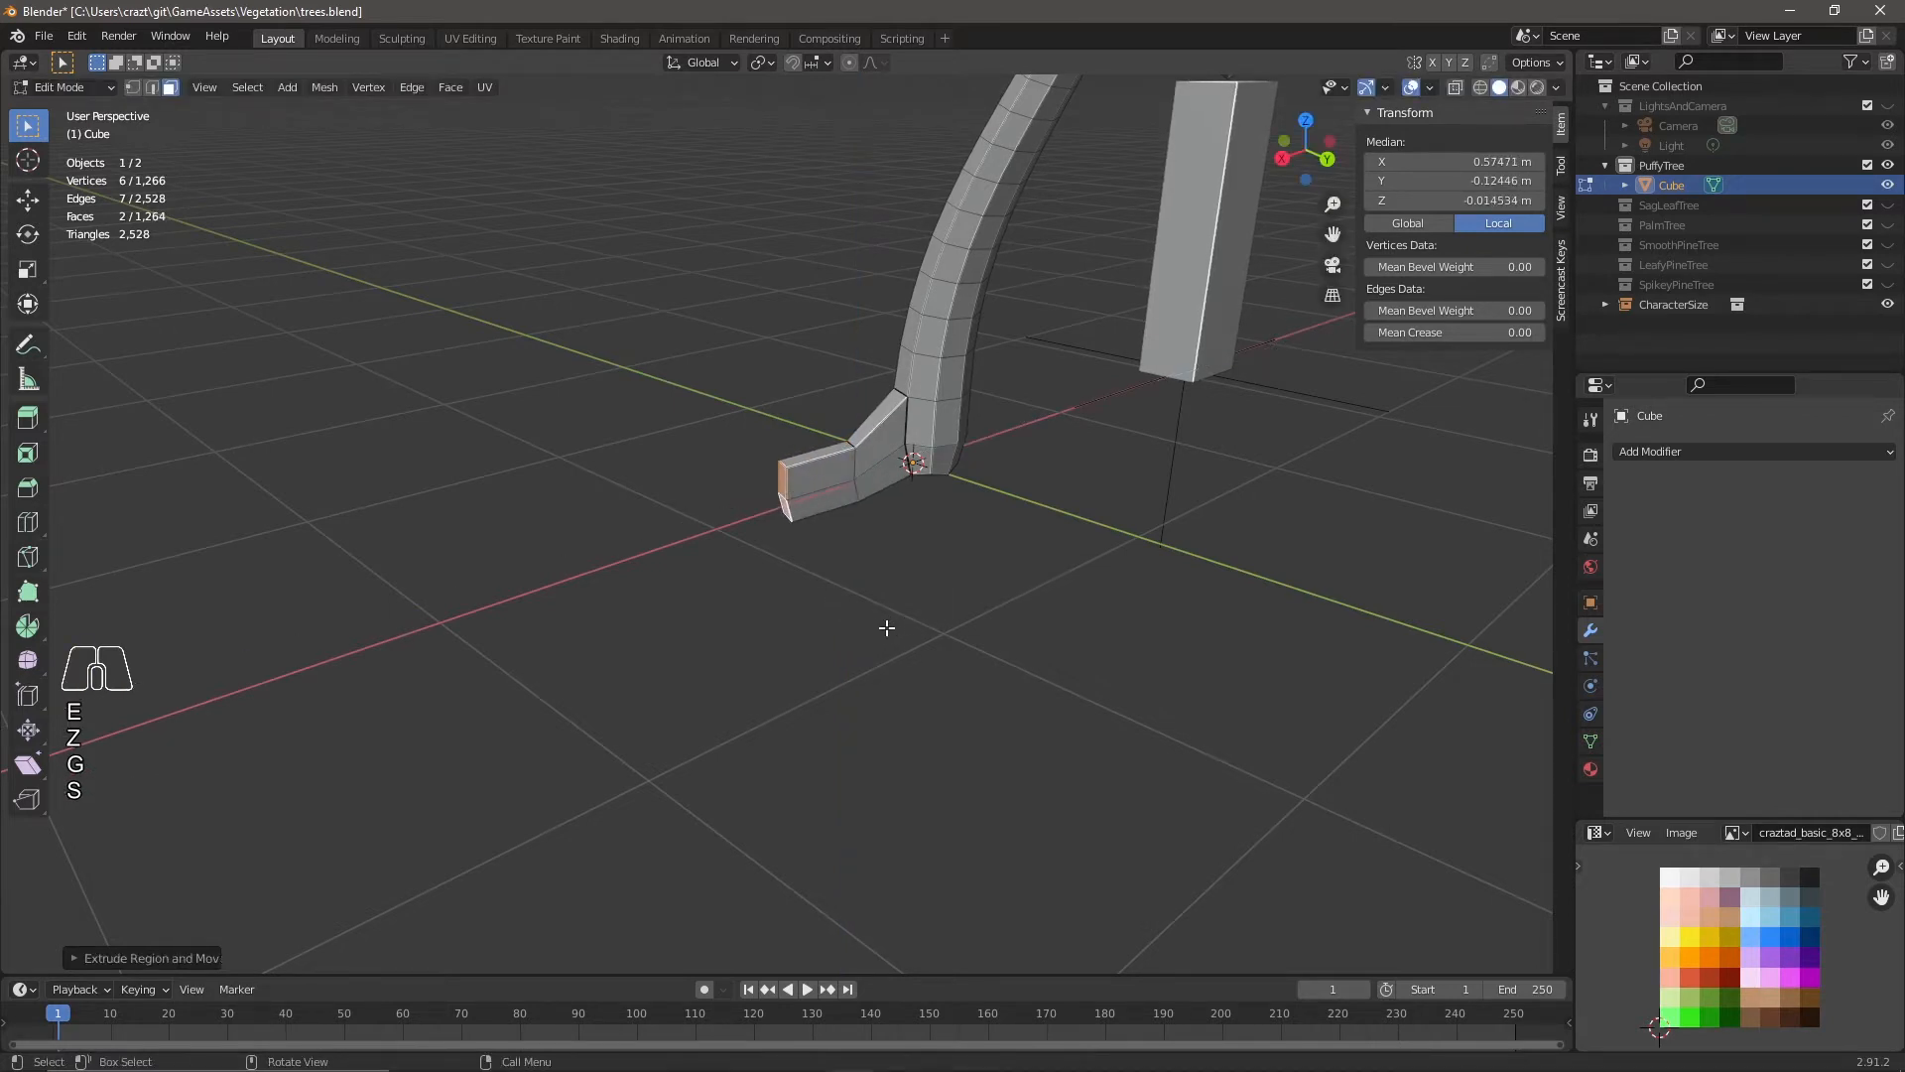
key(s)
click(800, 595)
key(g)
key(z)
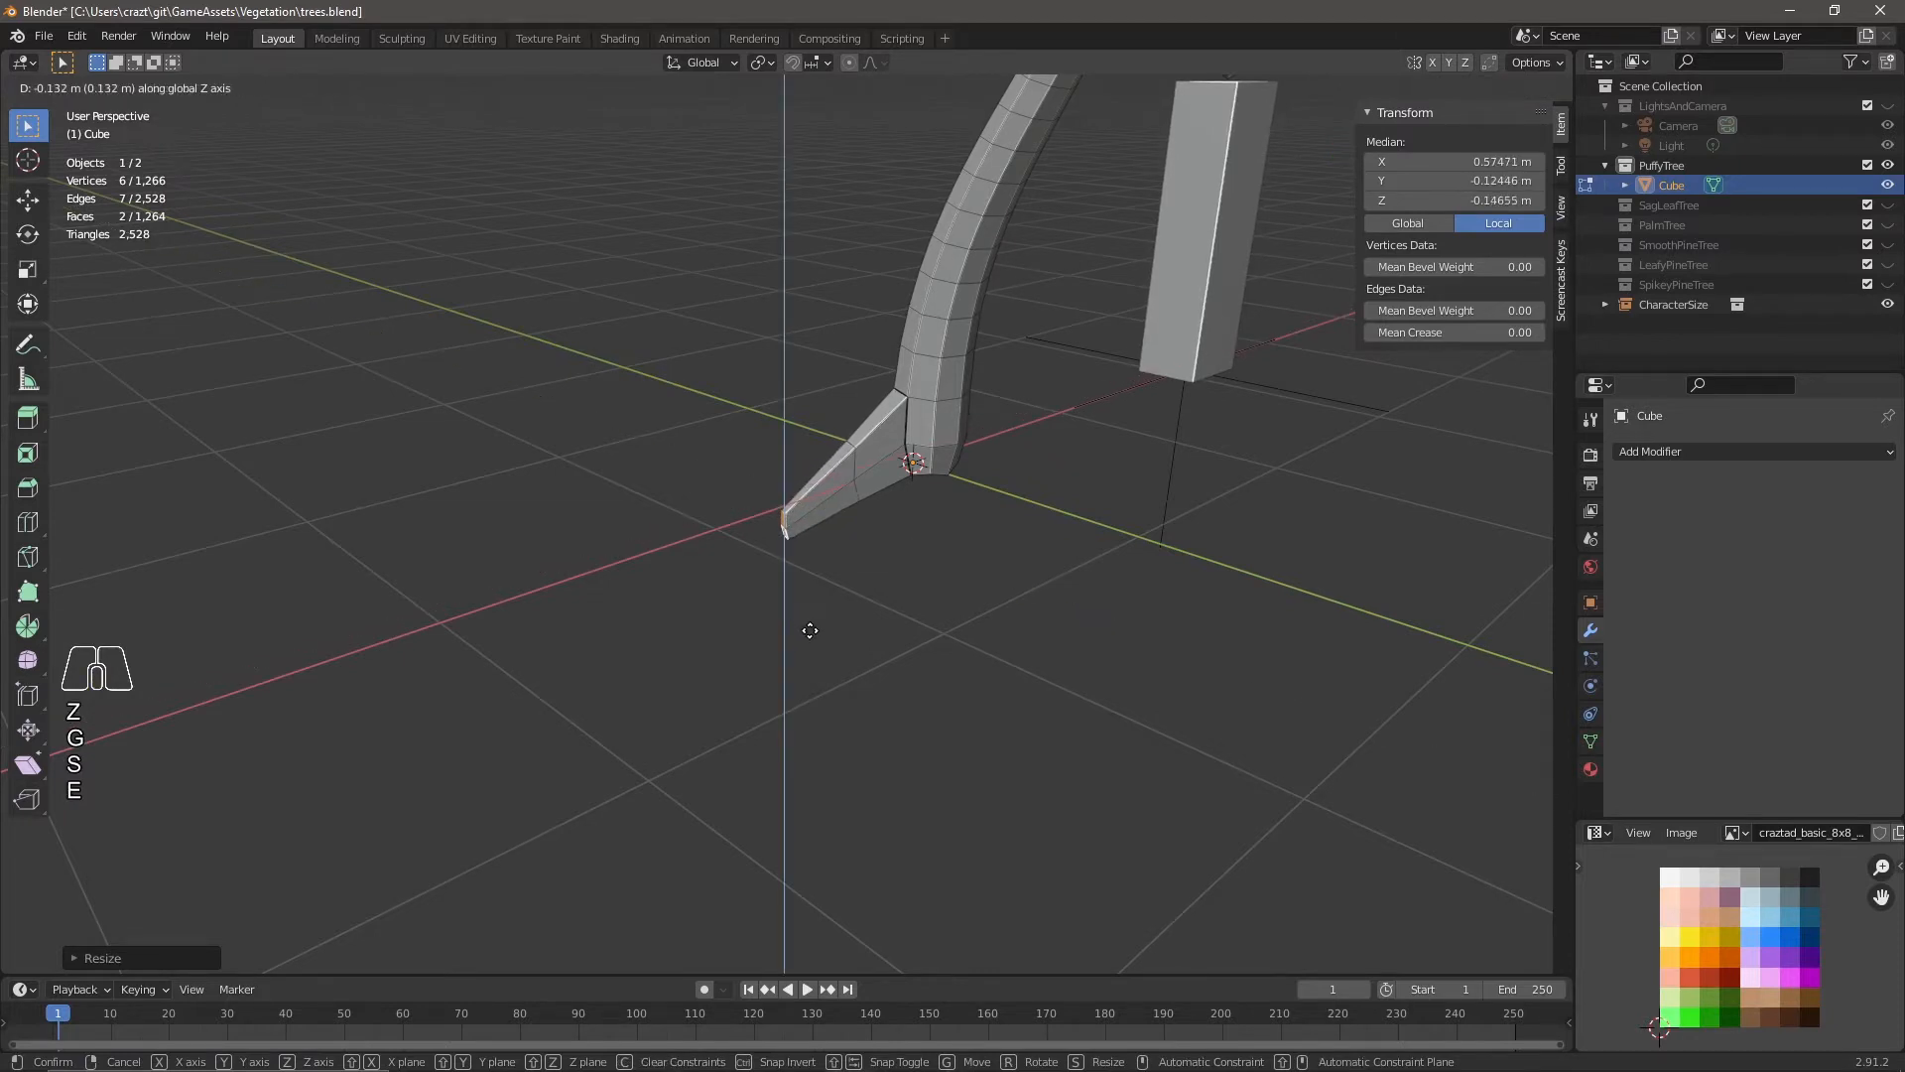
click(834, 635)
Start a second root by extruding faces on another side of the trunk base, shrinking them and adjusting their height along Z.
middle_drag(837, 616, 1042, 639)
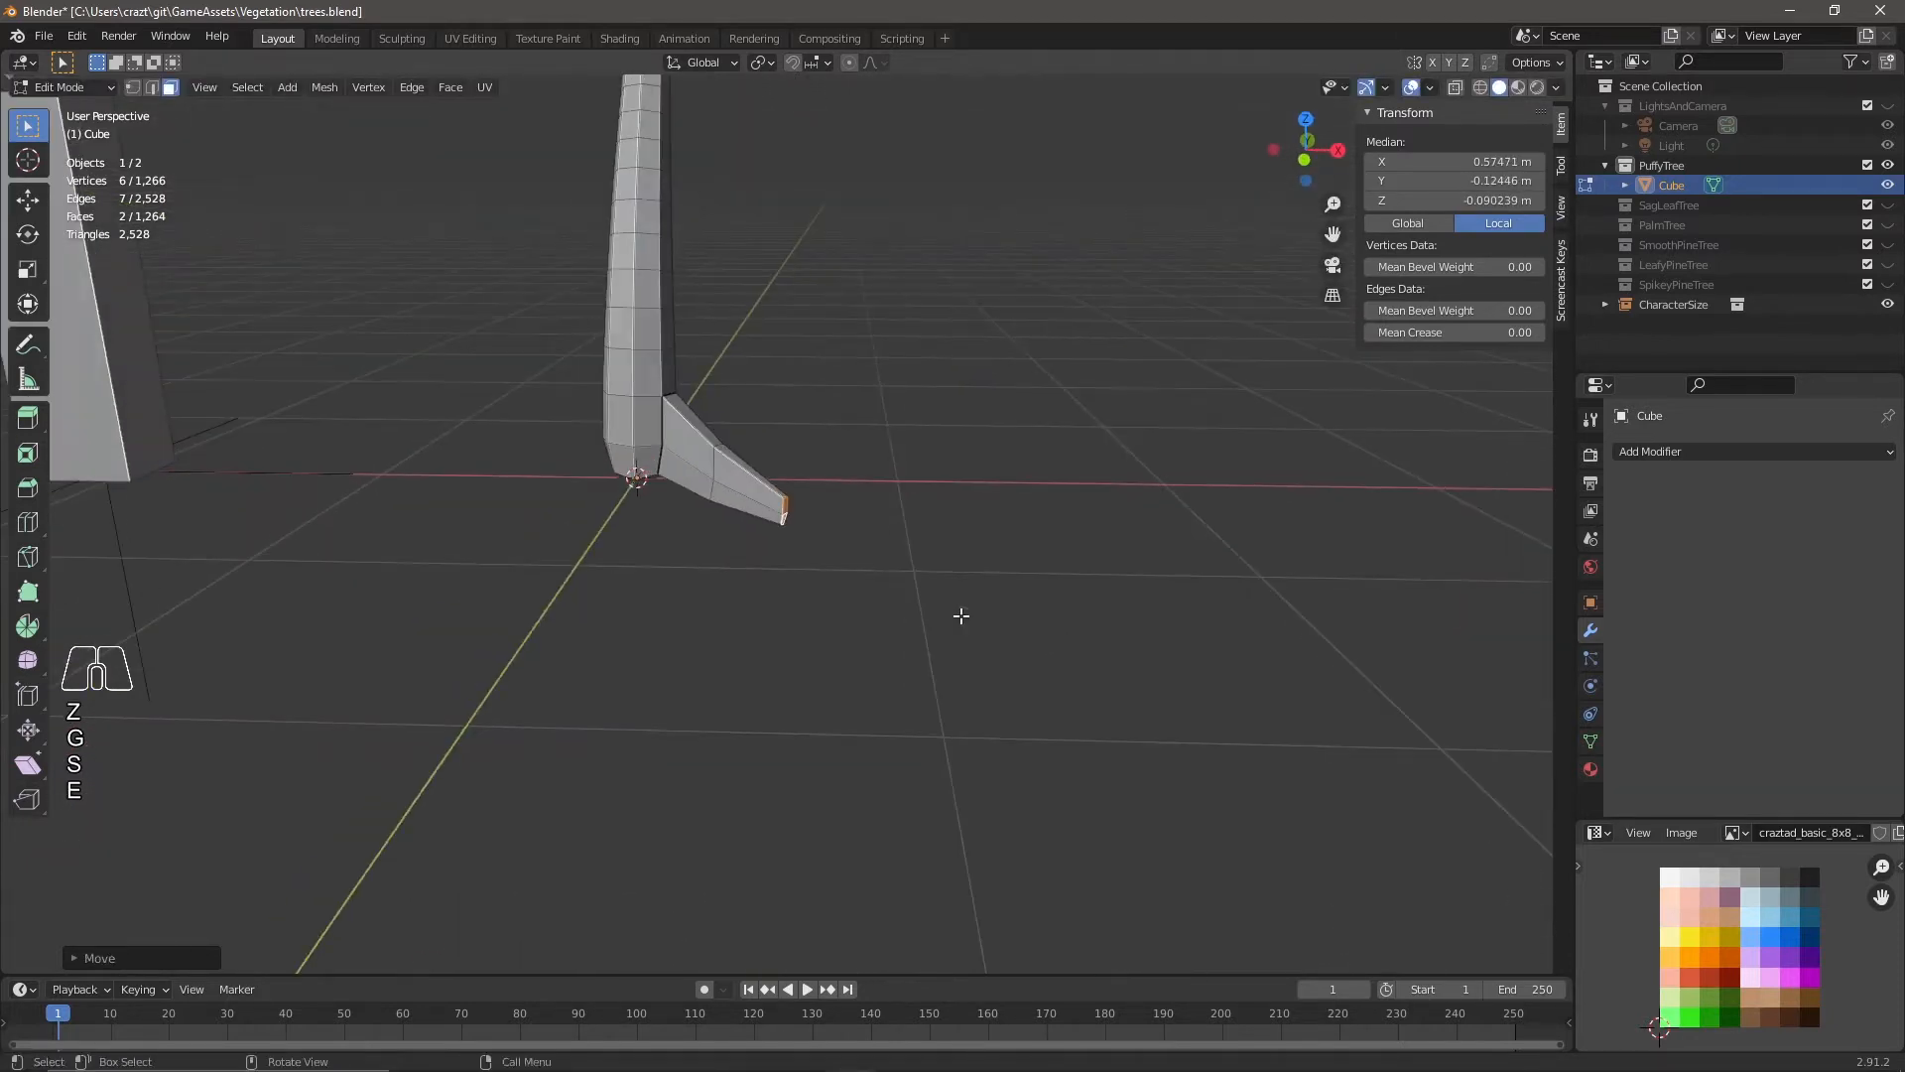
shift+click(617, 425)
middle_drag(616, 425, 701, 534)
middle_drag(602, 466, 446, 583)
key(e)
click(494, 556)
key(s)
click(544, 540)
key(g)
key(z)
click(552, 607)
middle_drag(526, 651, 617, 612)
key(g)
key(z)
click(613, 571)
Extrude the second root's end faces again, shrink them and lower the tip about 0.09 m along Z.
key(e)
click(693, 596)
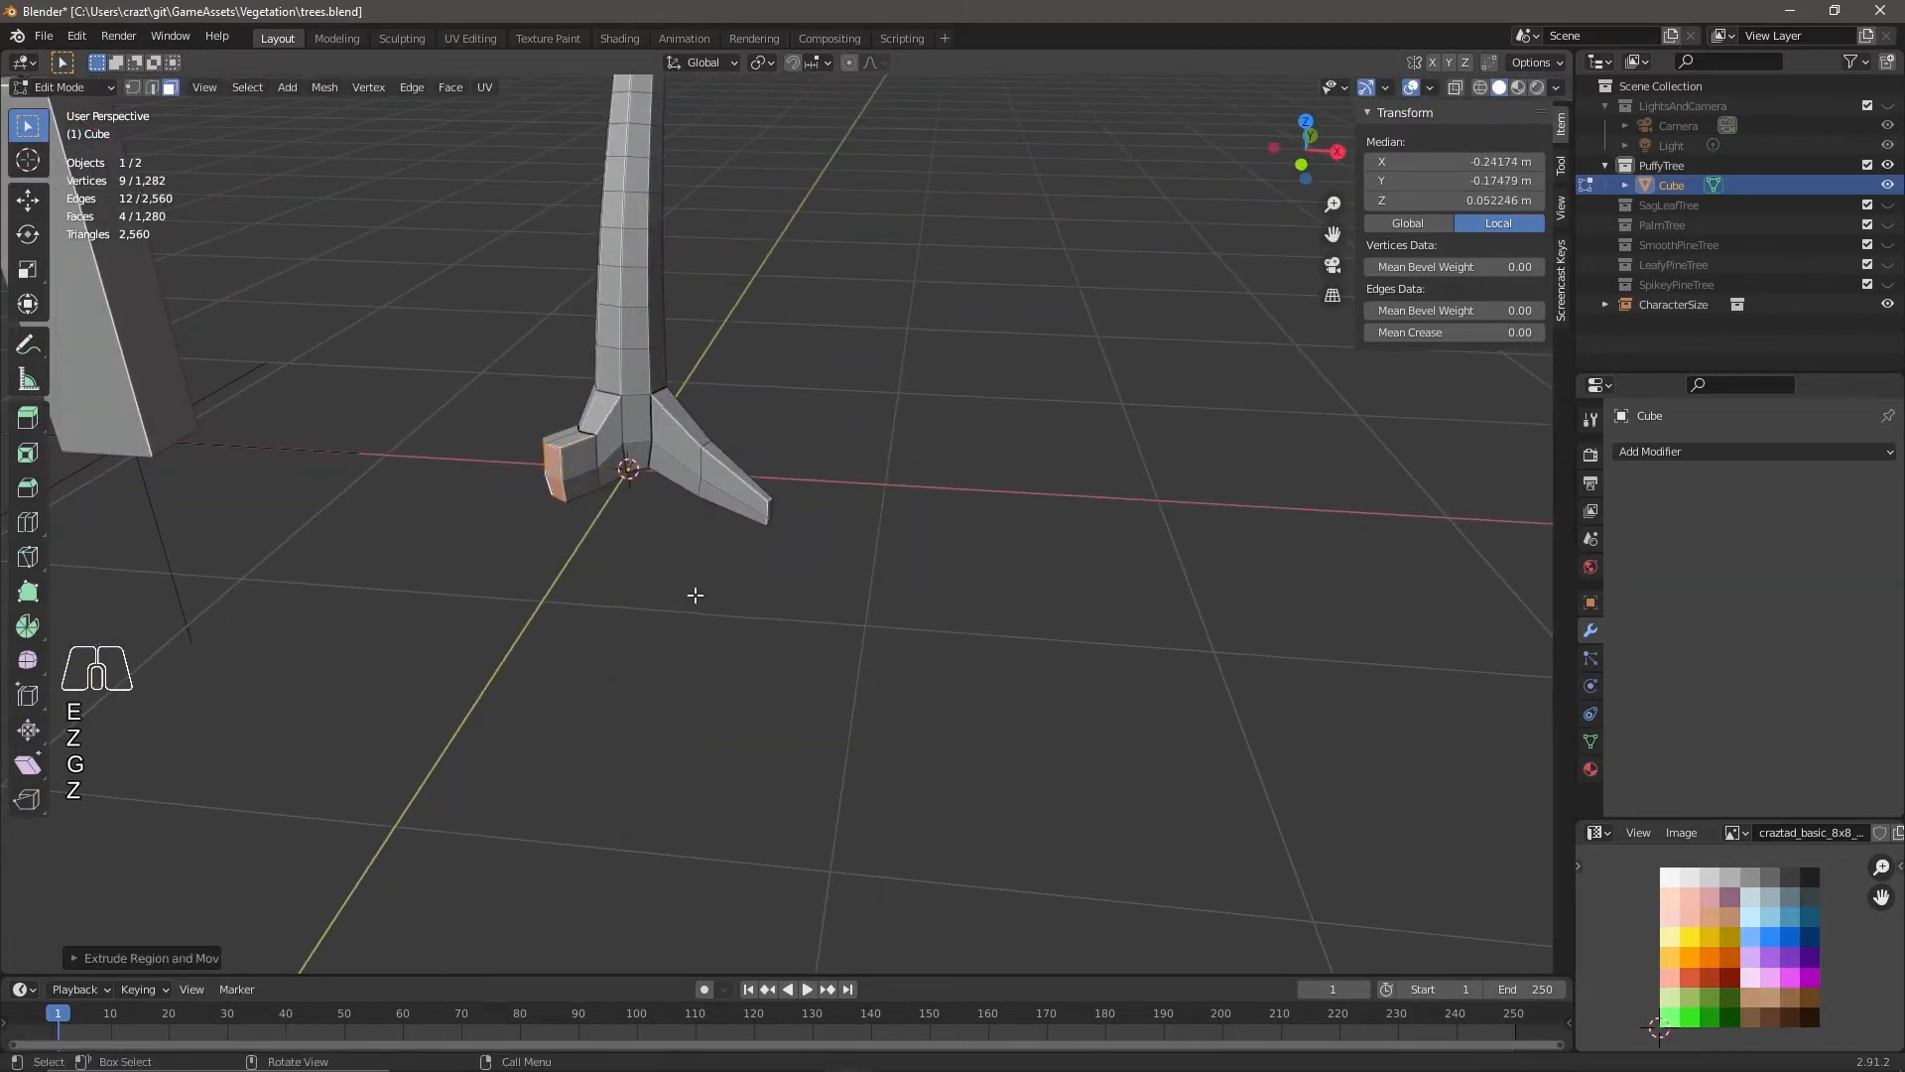
key(s)
click(642, 574)
key(g)
key(z)
click(654, 593)
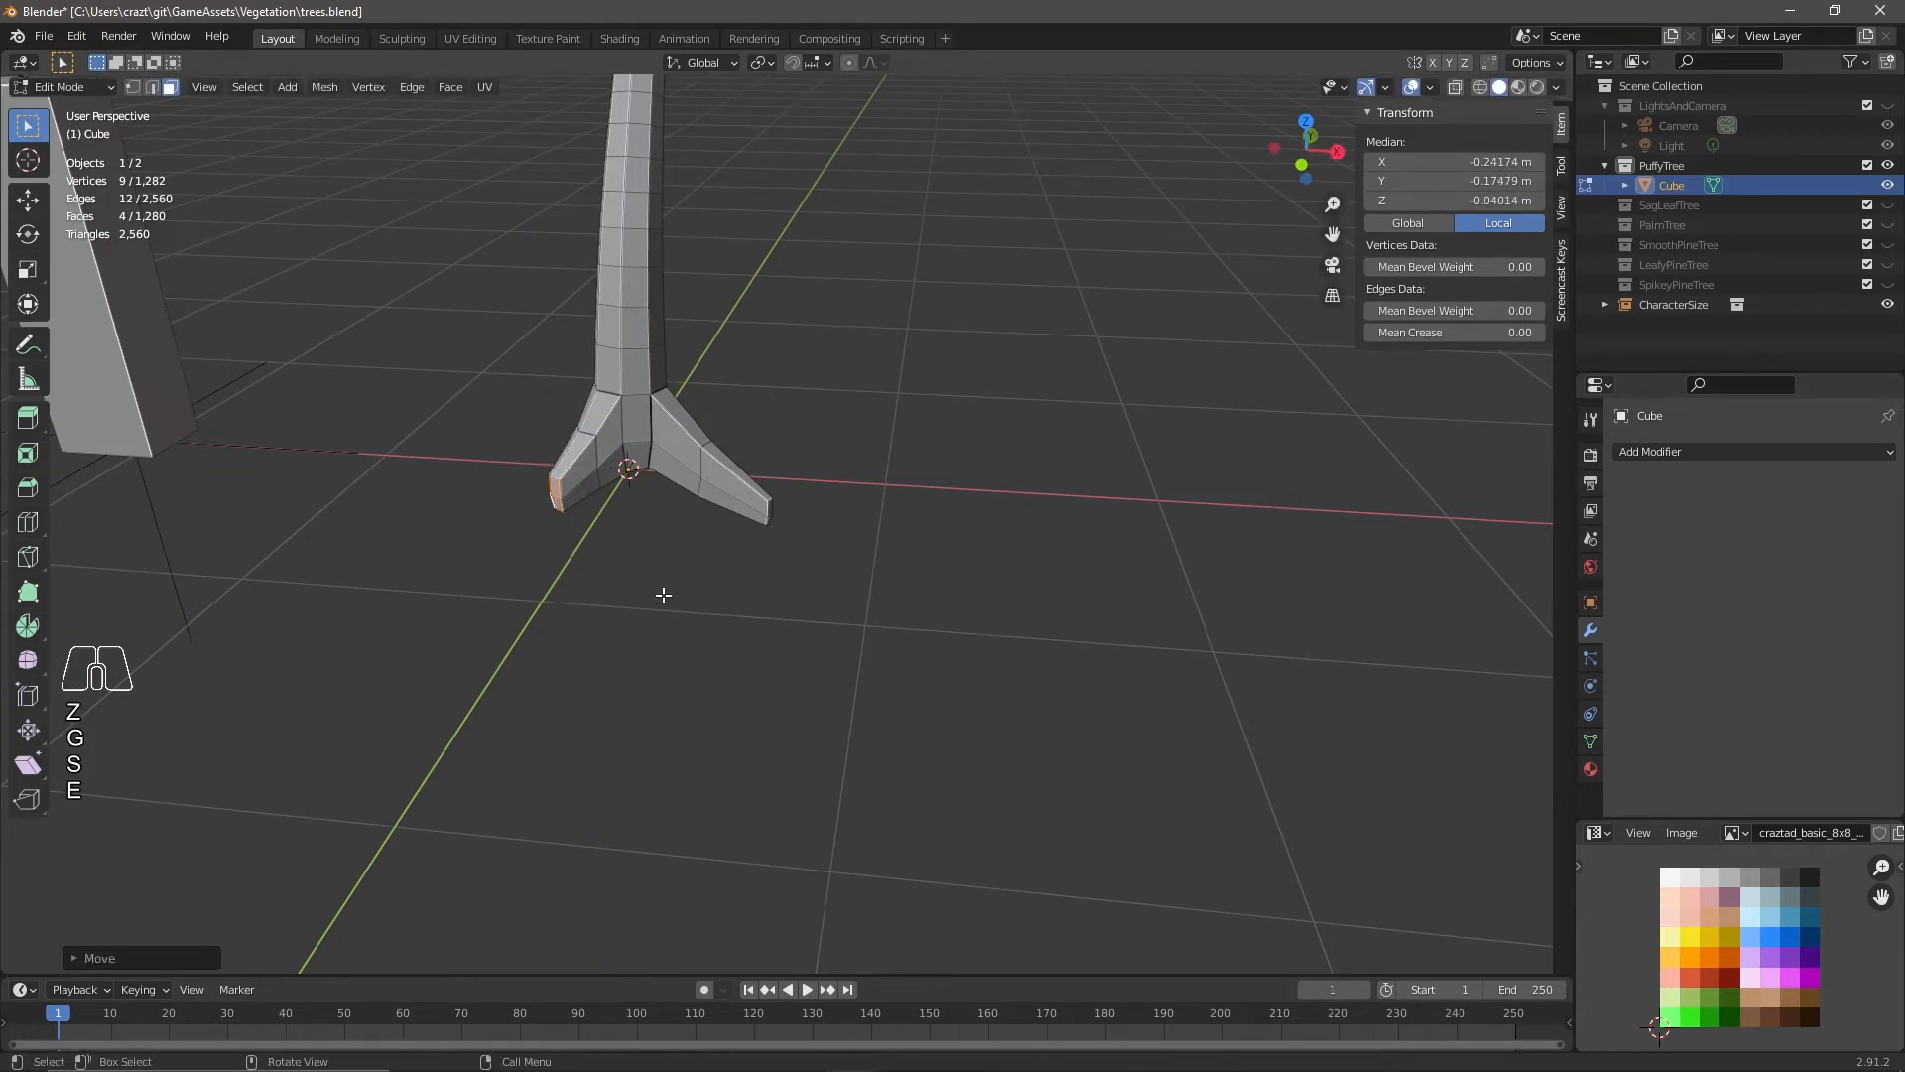
Start a third root from two faces on the trunk's remaining side: extrude, shrink and lower them about 0.14 m along Z.
middle_drag(659, 592, 846, 620)
middle_drag(610, 641, 197, 646)
click(556, 481)
middle_drag(647, 566, 471, 616)
key(e)
click(544, 651)
key(s)
click(613, 643)
key(g)
key(z)
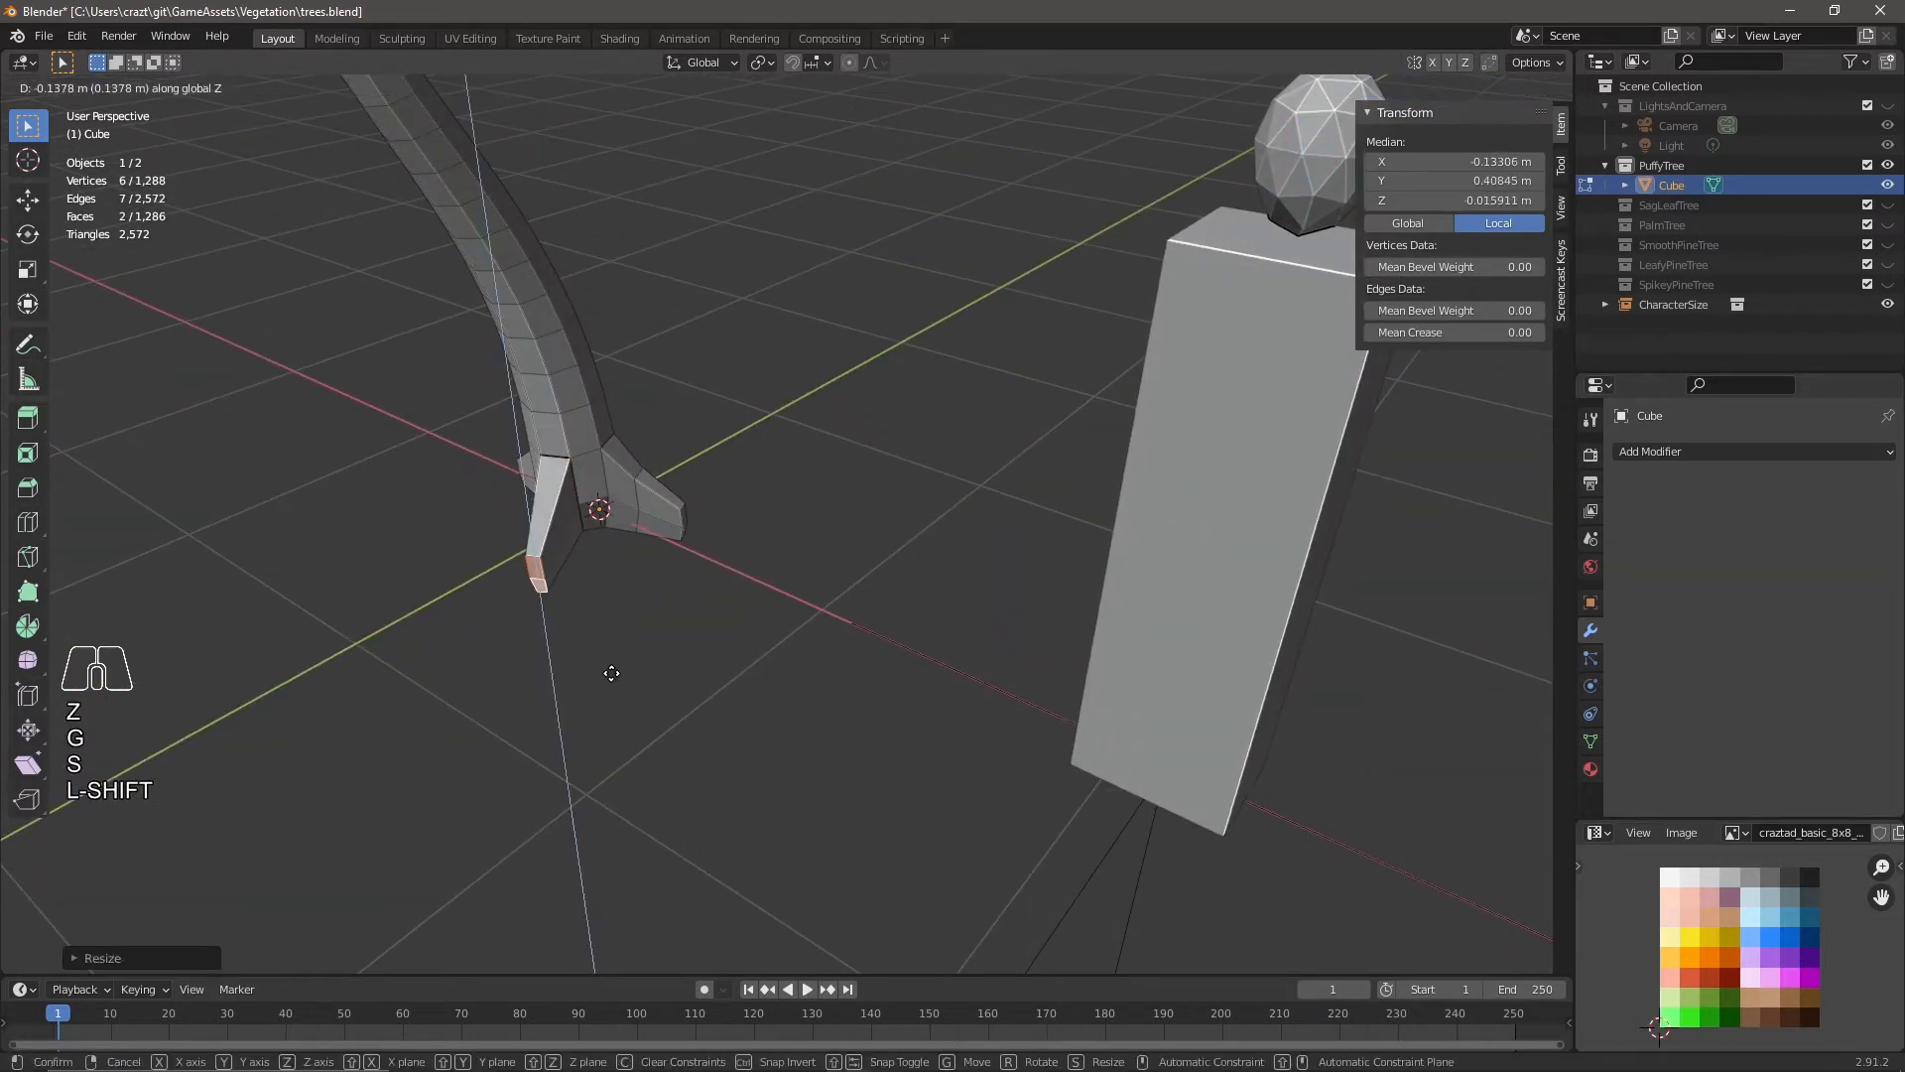
click(608, 667)
Extend the third root with another extrusion, shrink its end faces and lower the tip about 0.15 m along Z.
middle_drag(583, 694, 774, 668)
key(e)
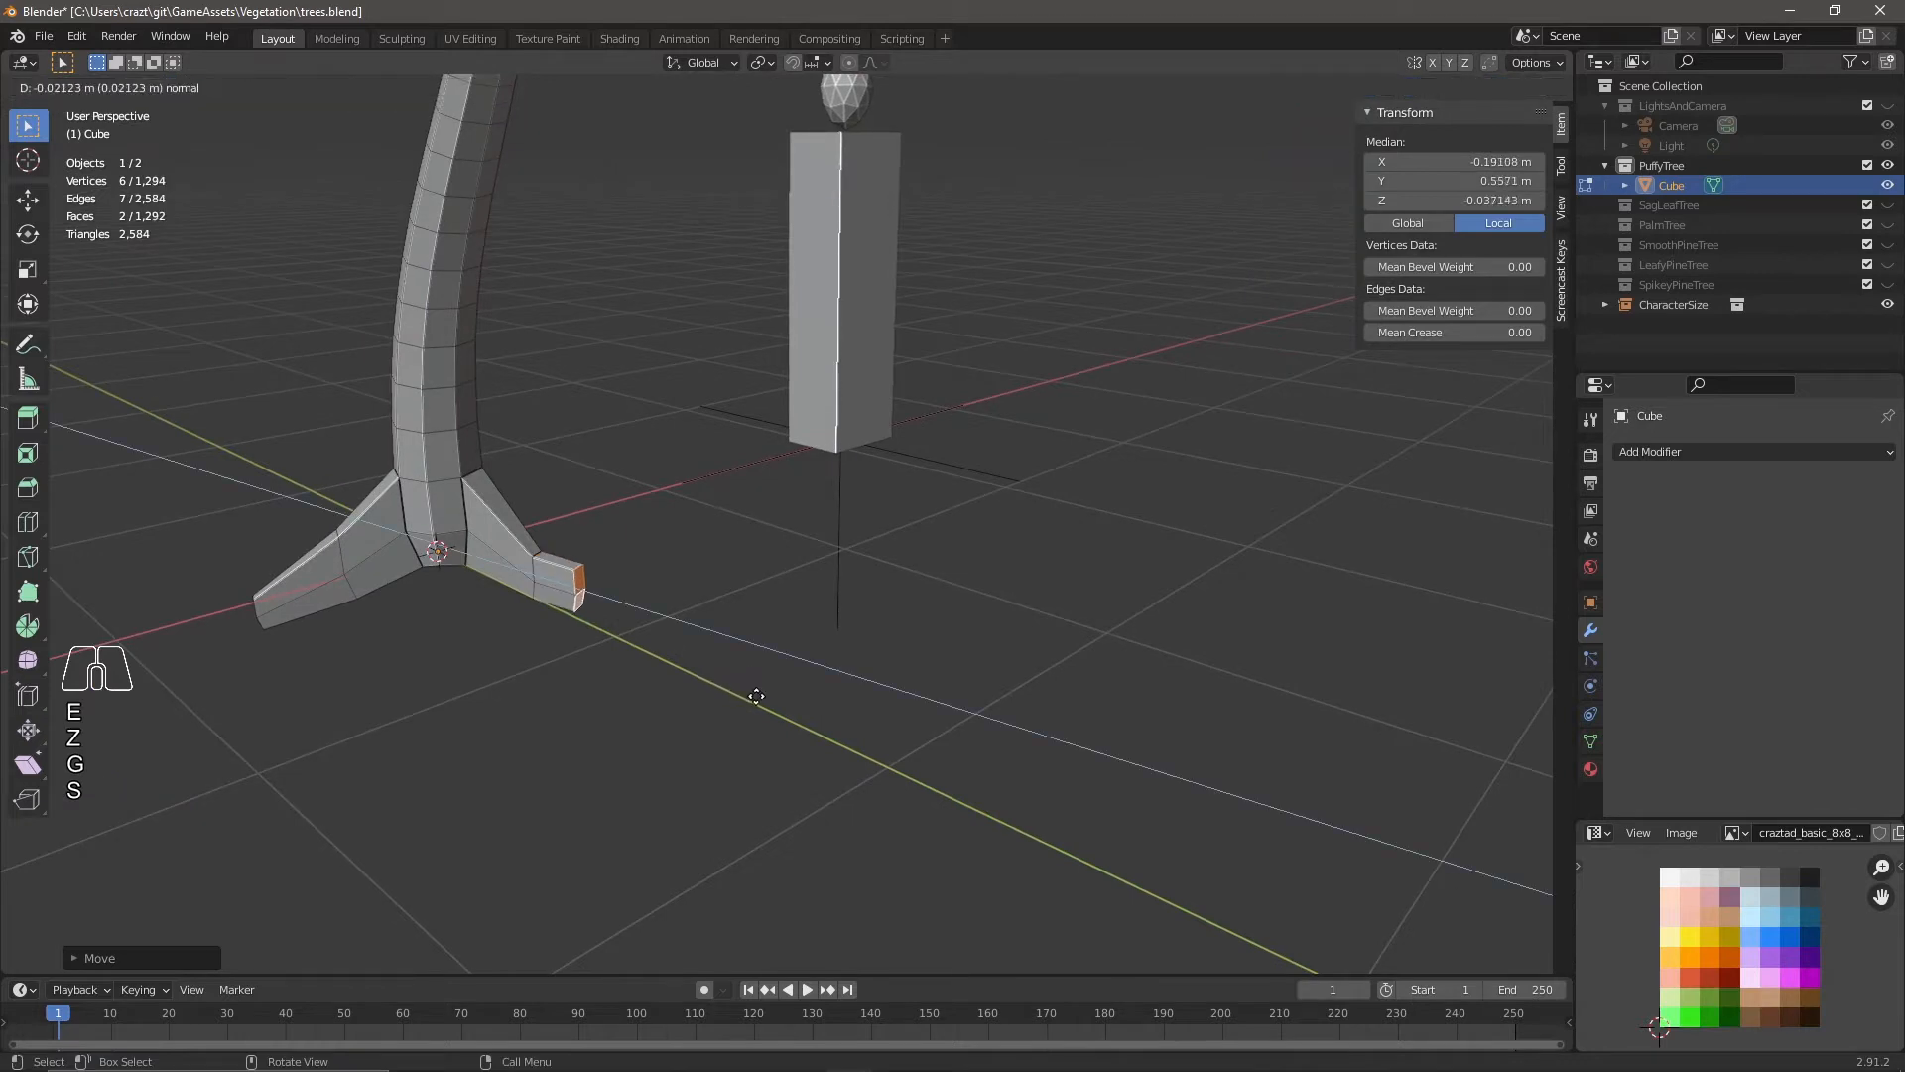
click(800, 711)
key(s)
click(709, 732)
key(g)
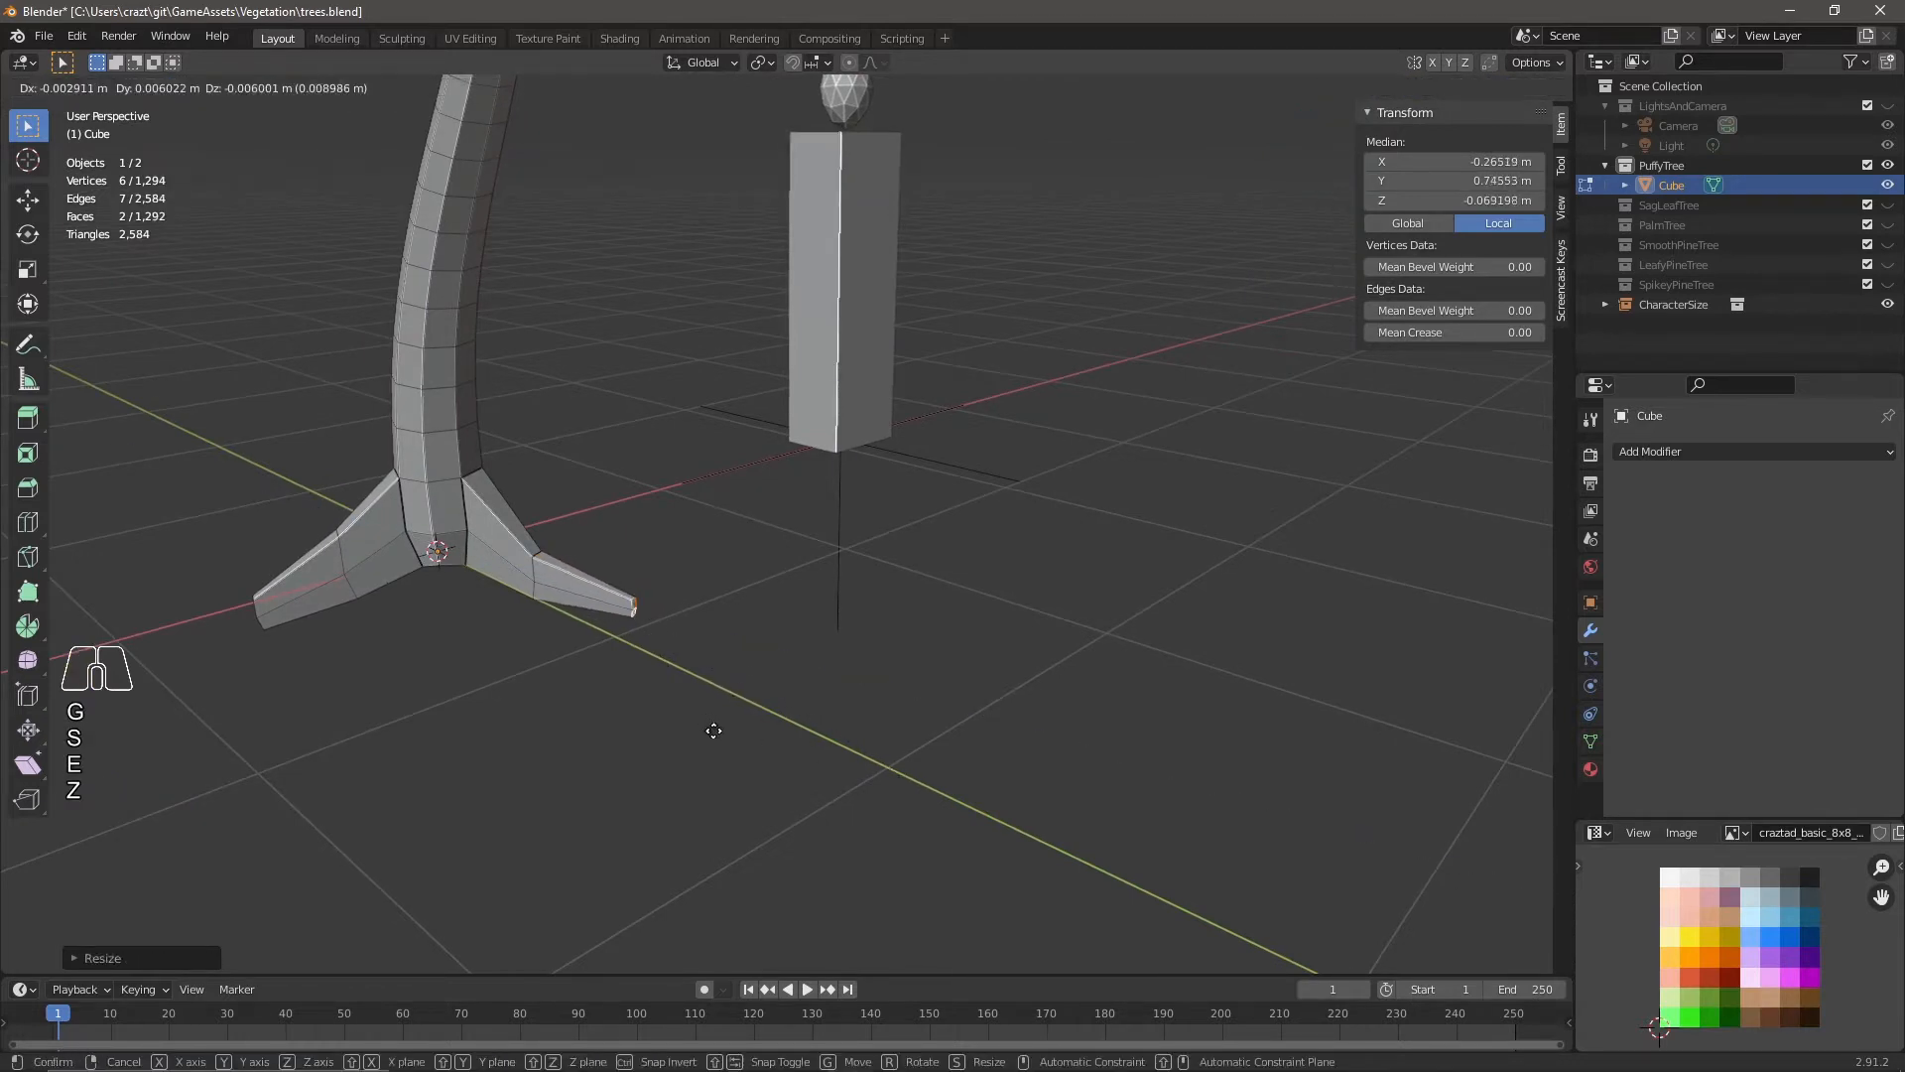
key(z)
click(731, 765)
Return to Object Mode and add a Decimate modifier to the tree trunk.
middle_drag(731, 765, 882, 671)
scroll(637, 691, down, 4)
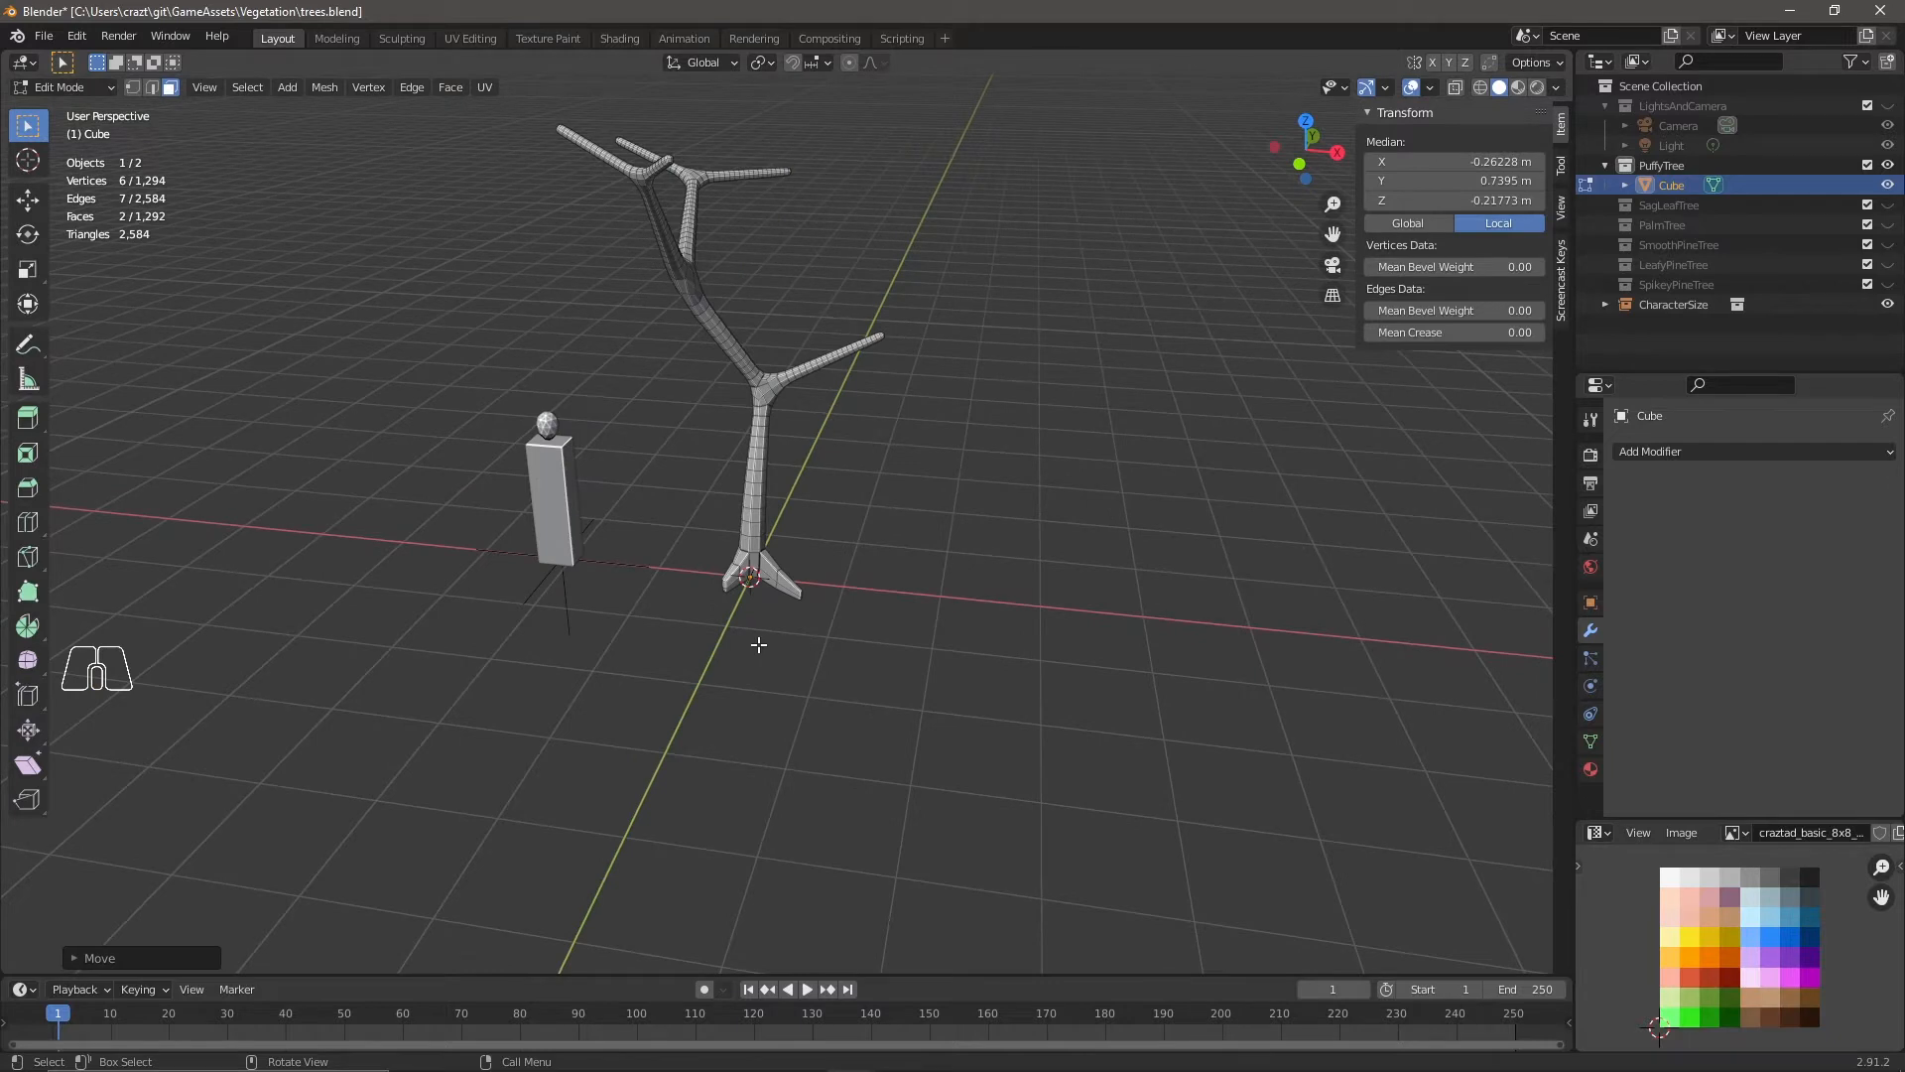
scroll(728, 599, up, 4)
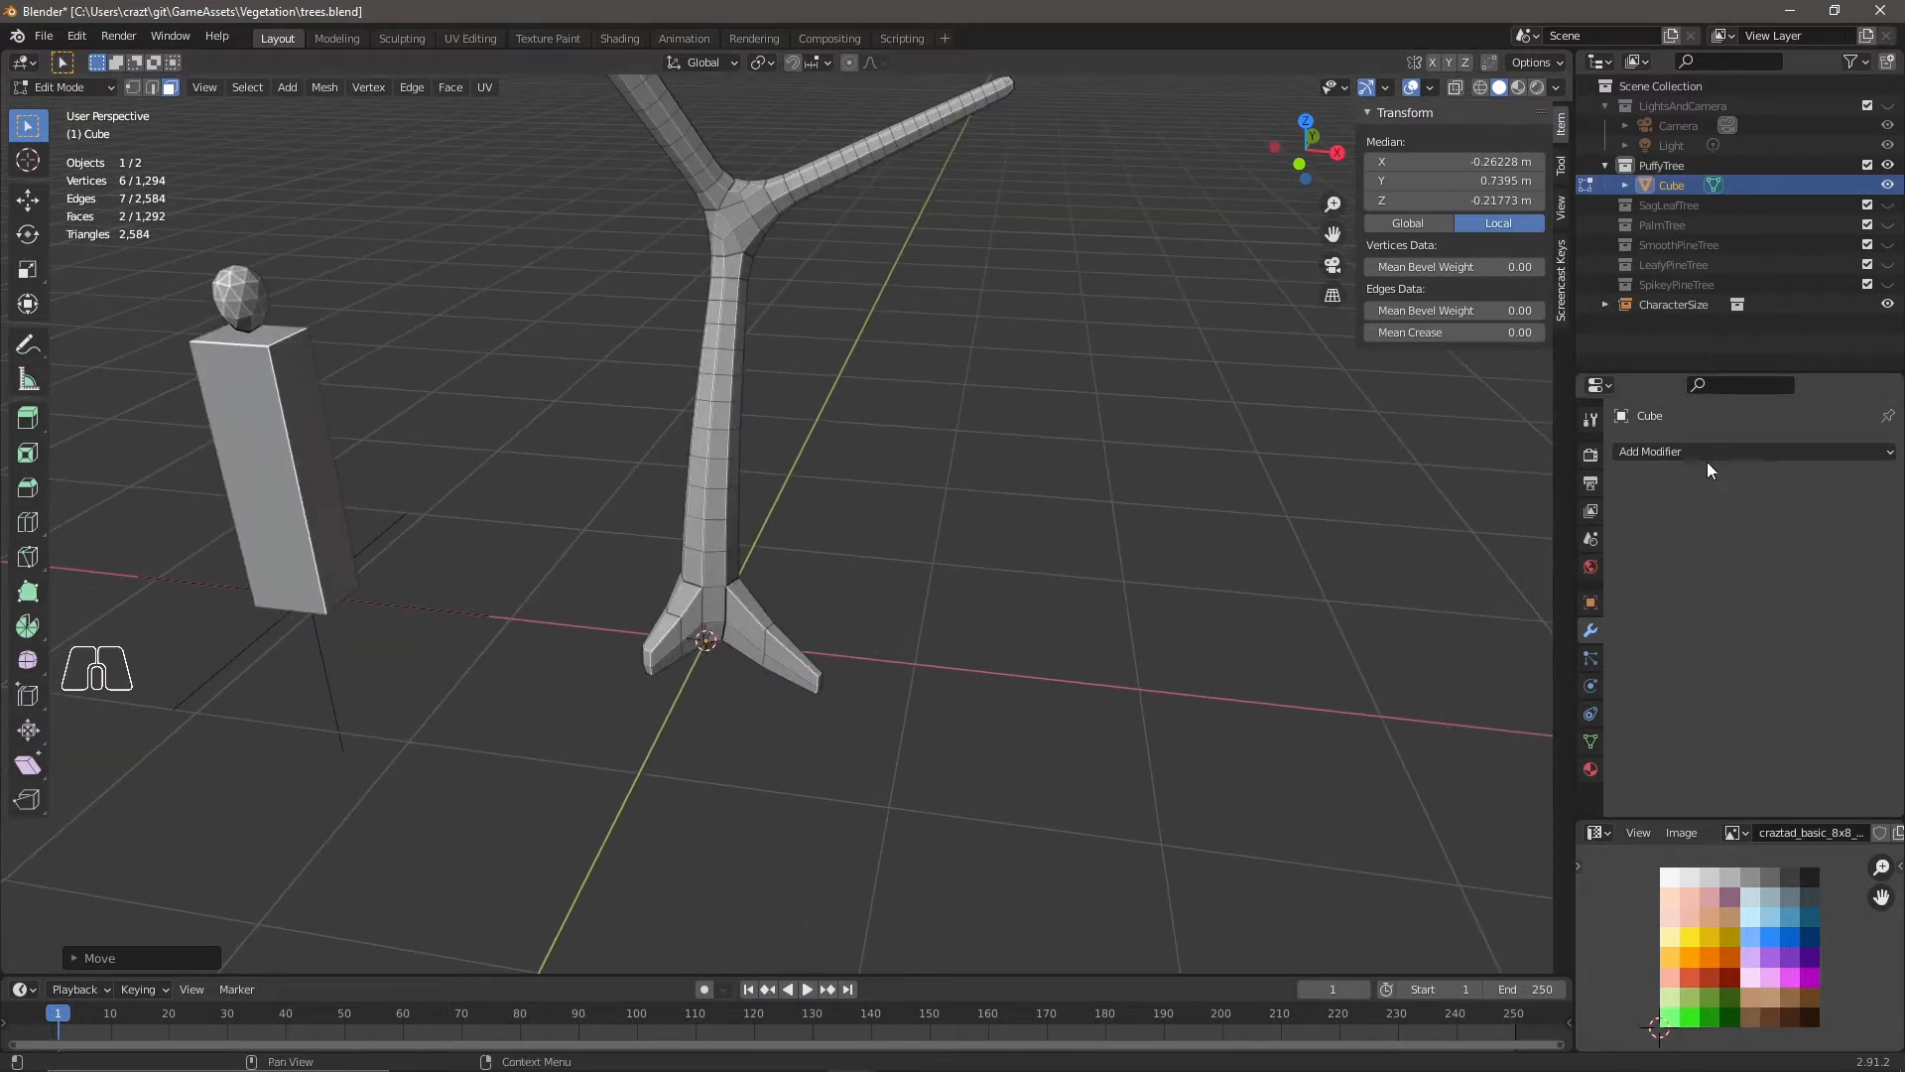
key(Tab)
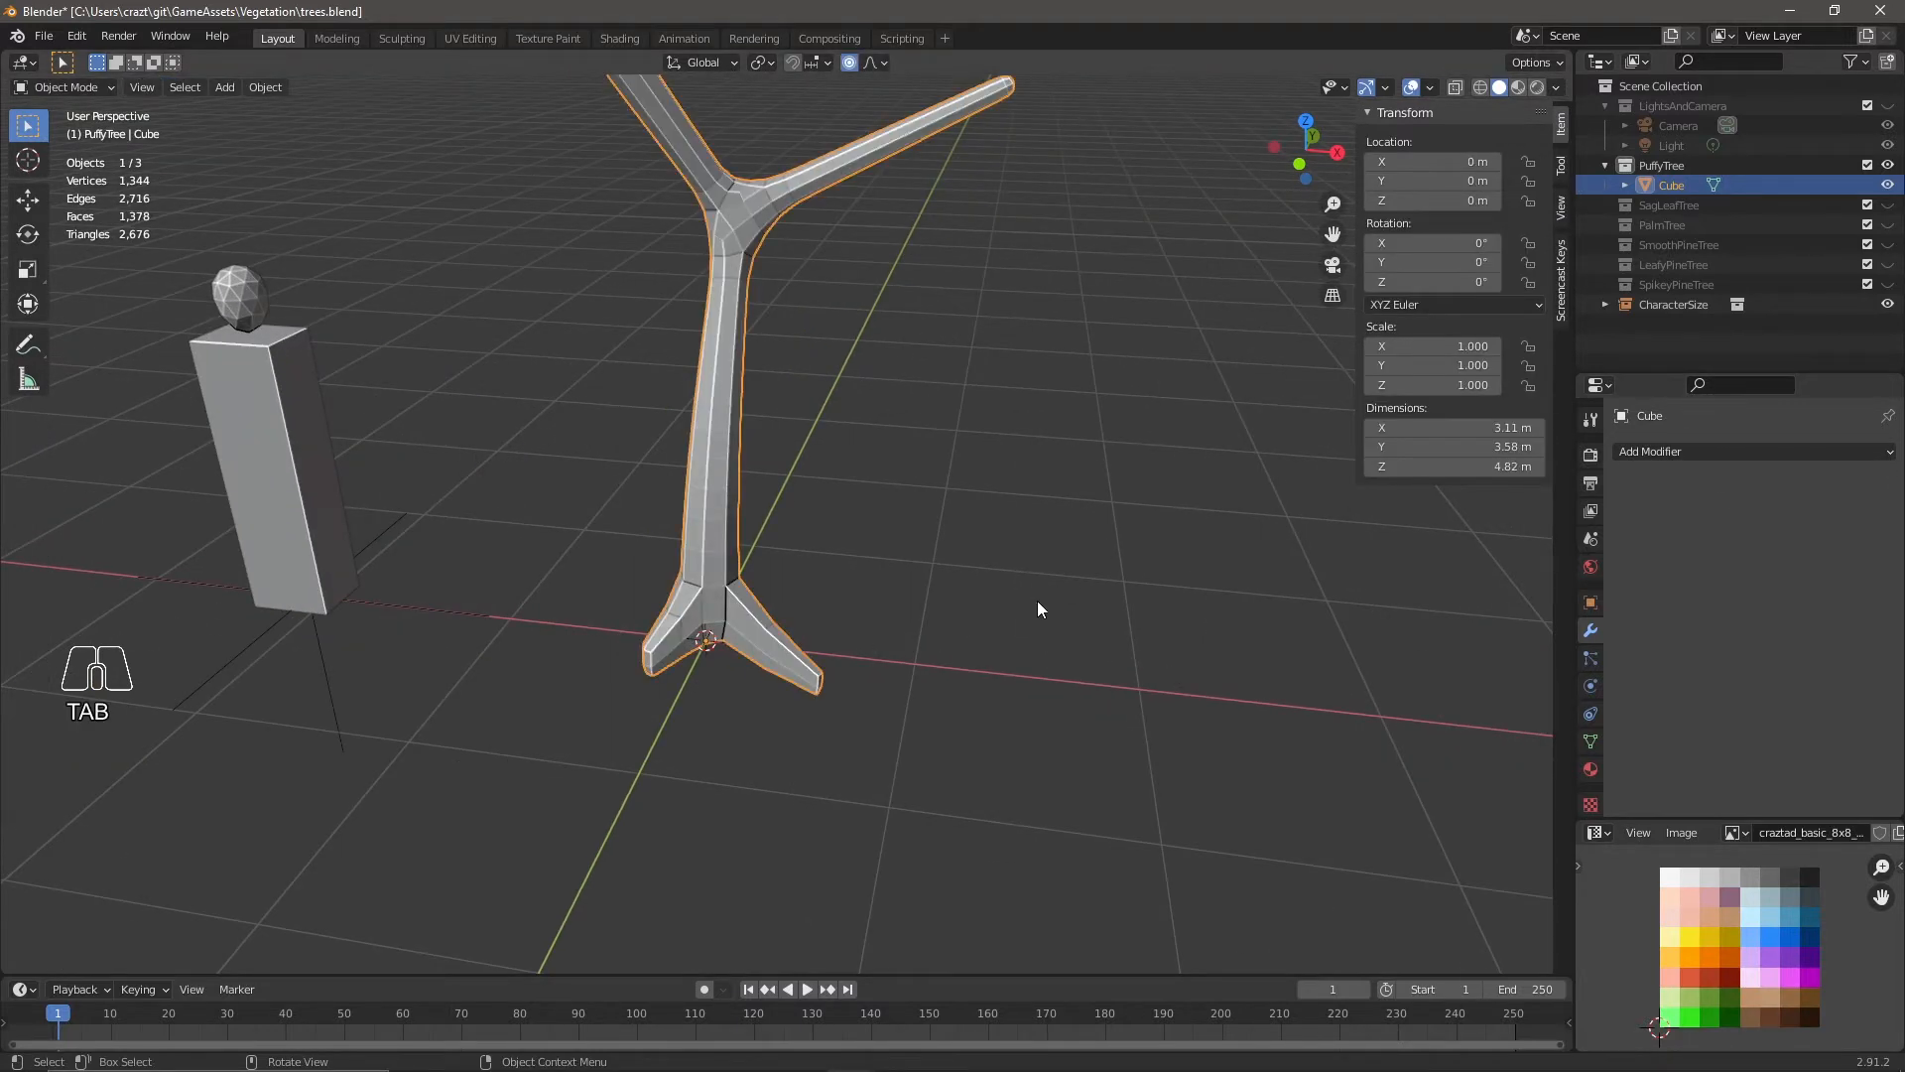
click(1701, 454)
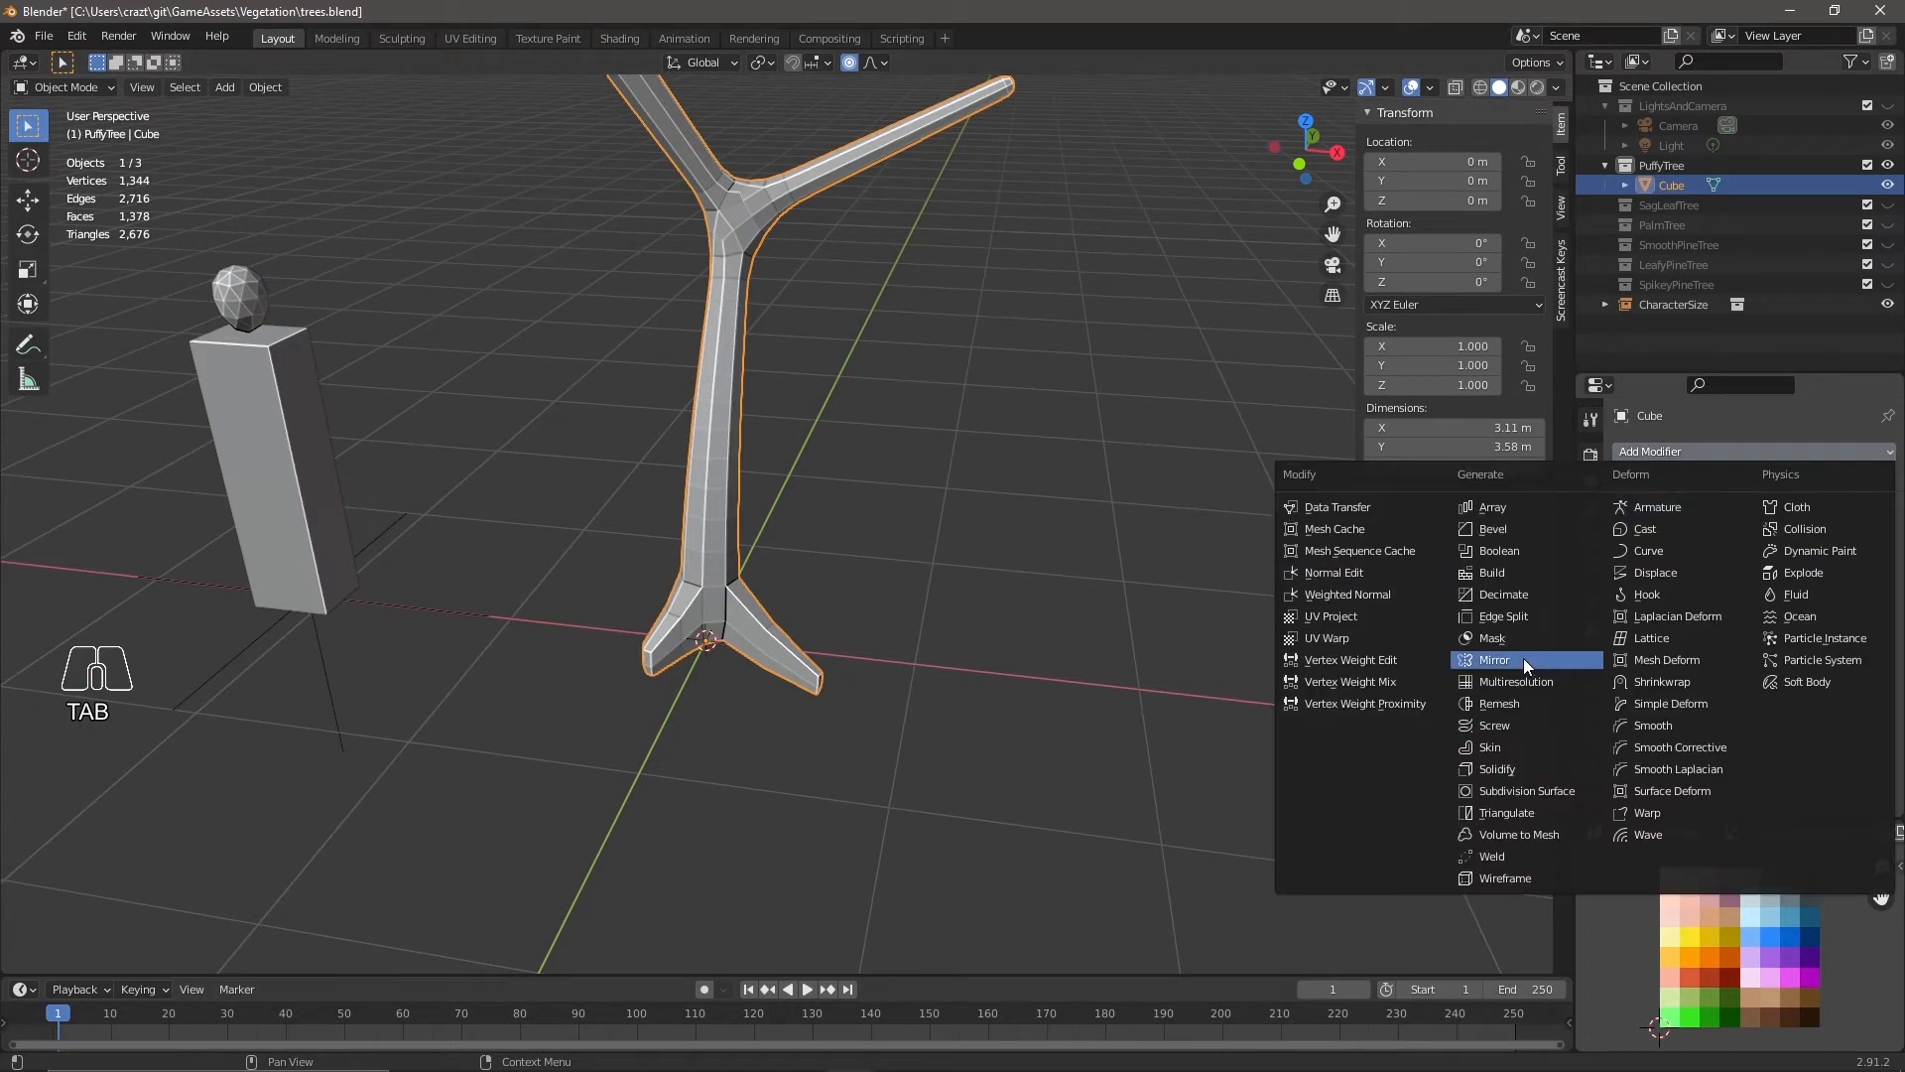
click(1494, 593)
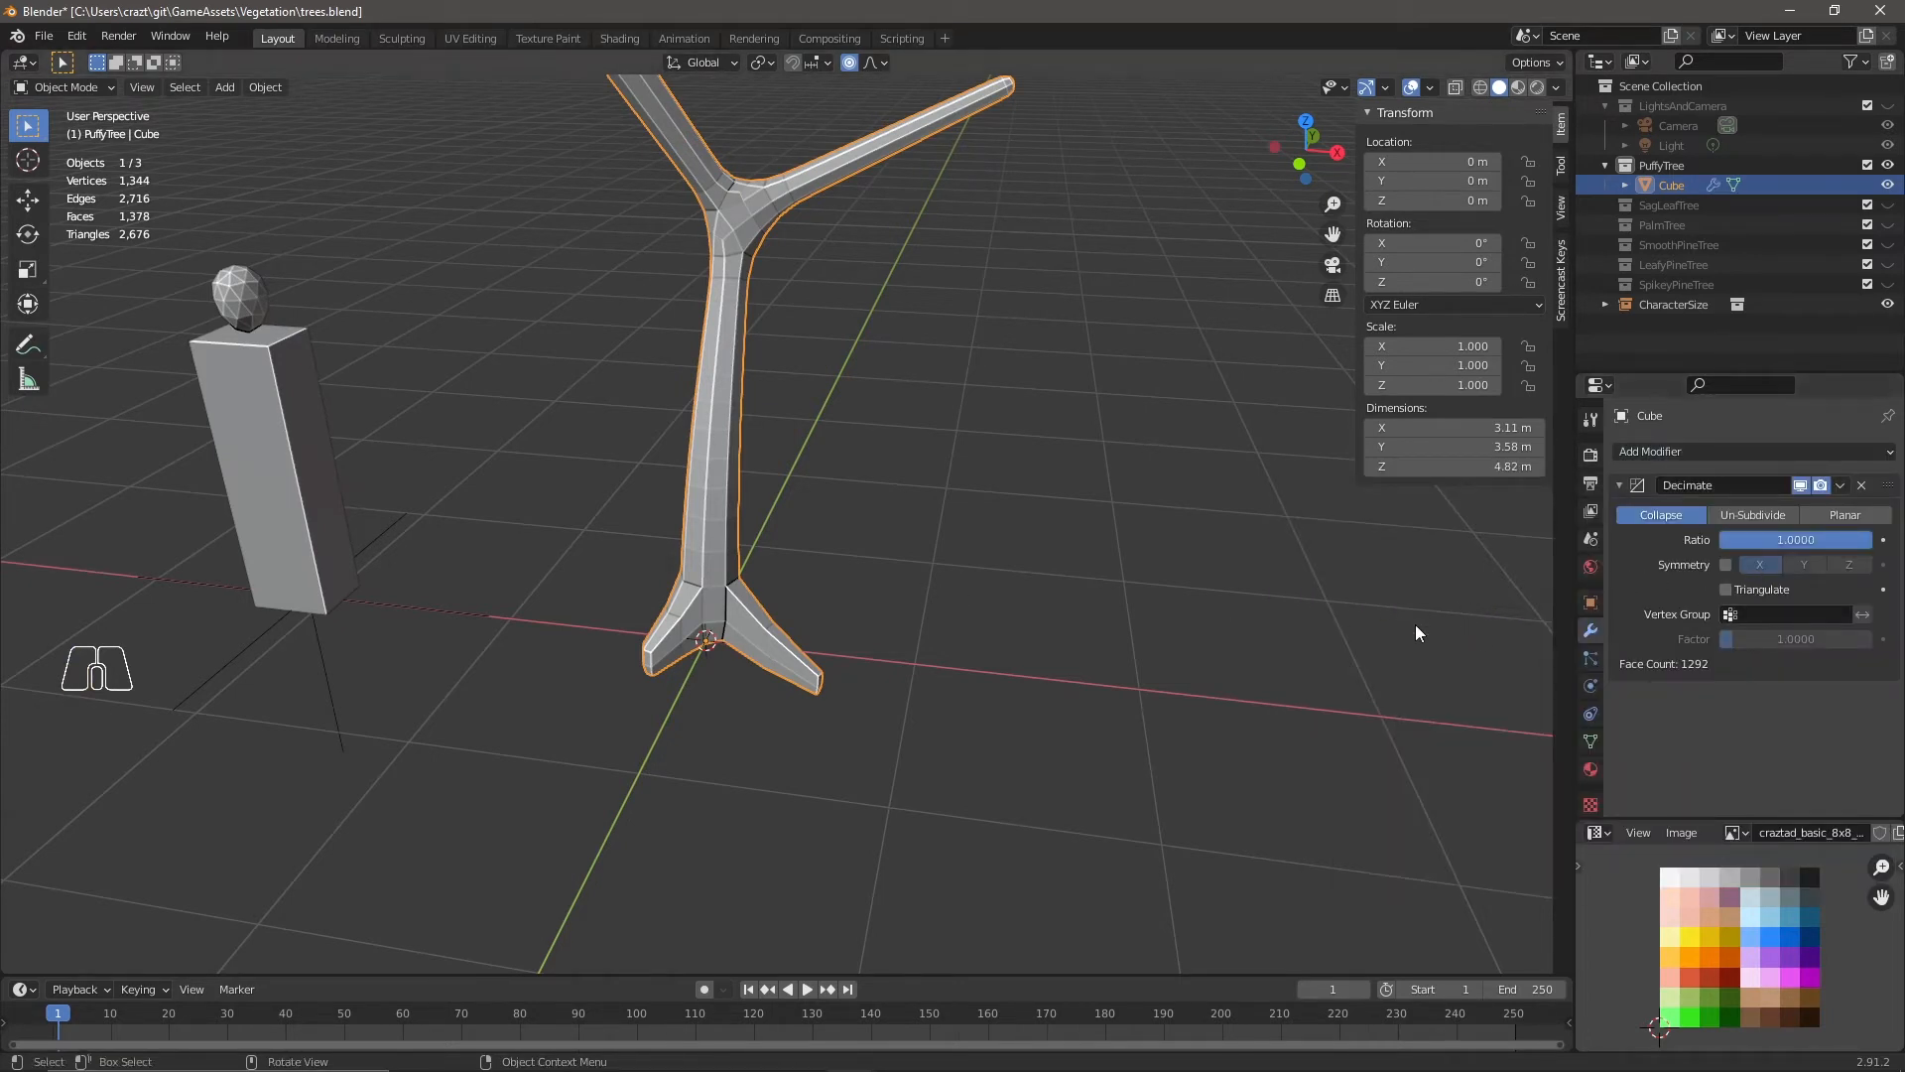
Reduce the Decimate modifier's collapse ratio to 0.1026 and check the simplified tree from another angle.
mouse_move(992, 497)
middle_down()
mouse_move(902, 485)
mouse_move(1000, 486)
middle_up()
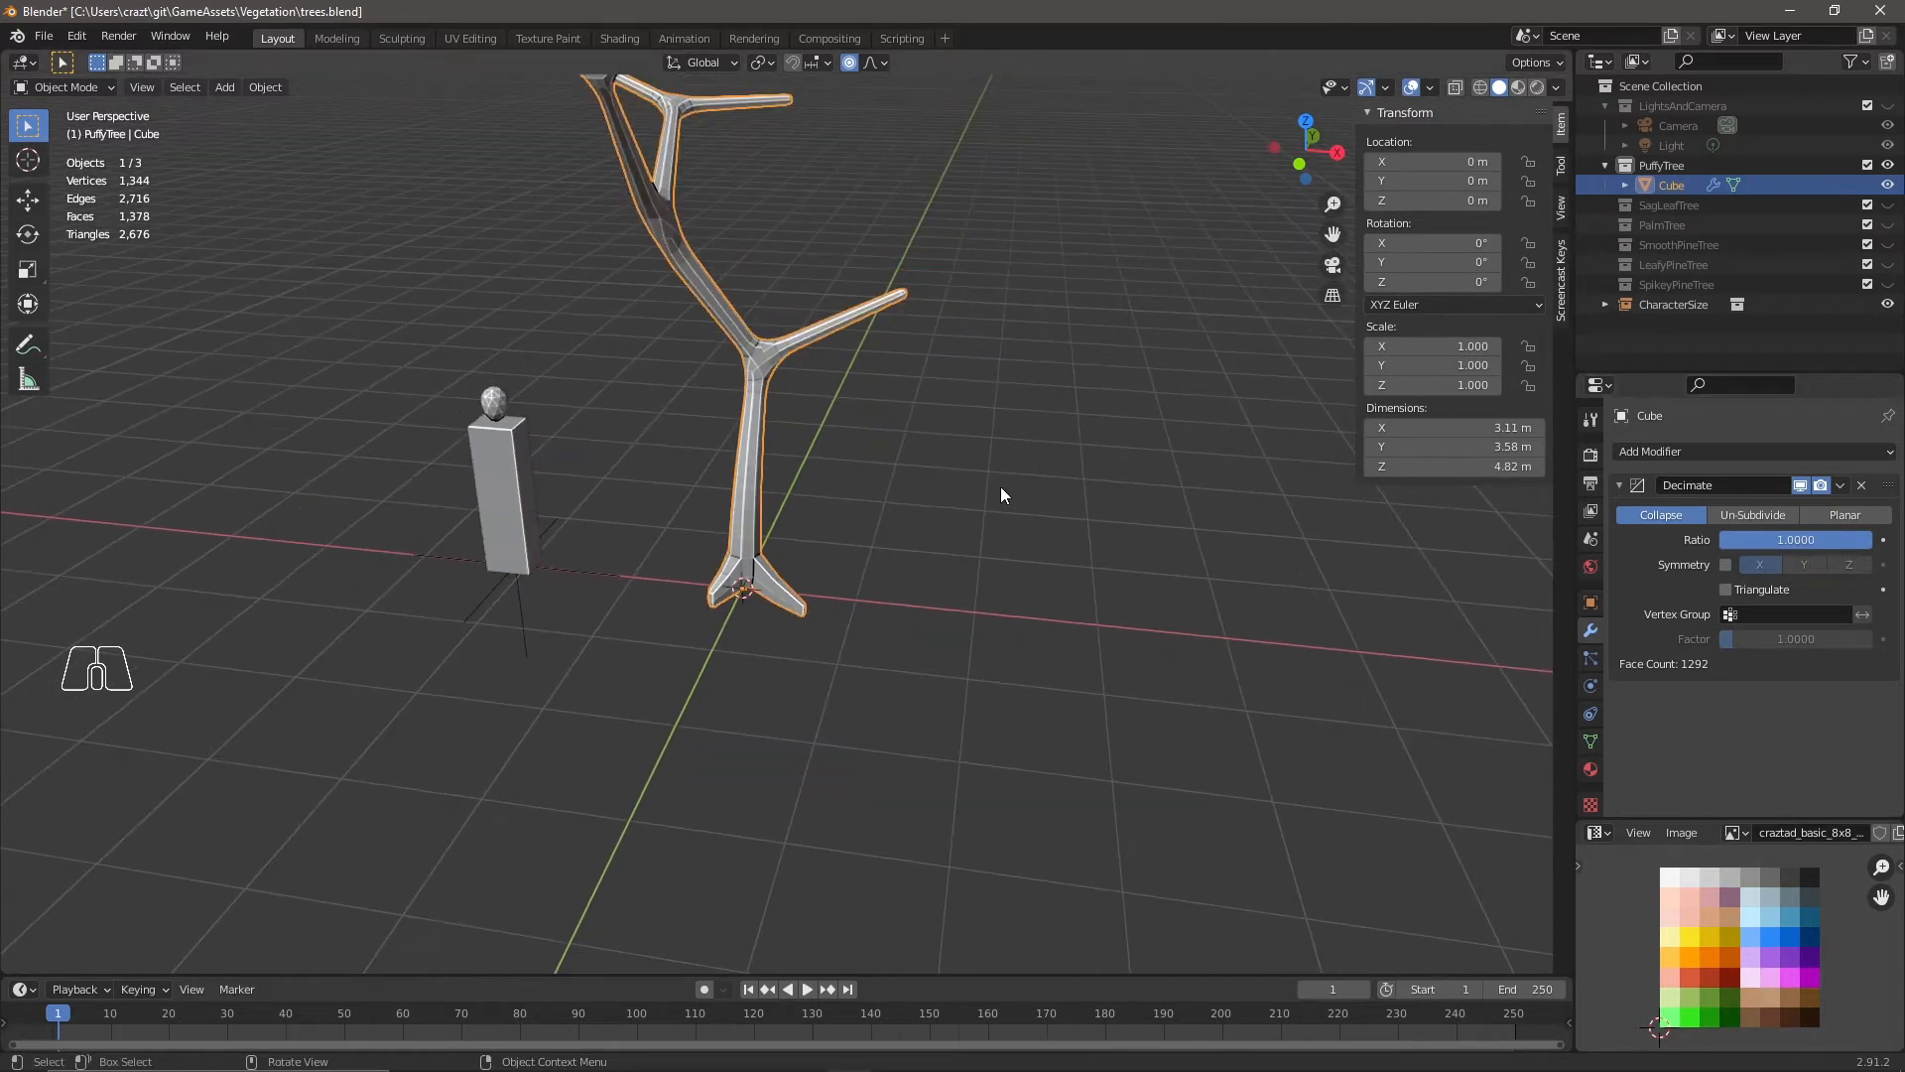
middle_drag(1139, 501, 1240, 508)
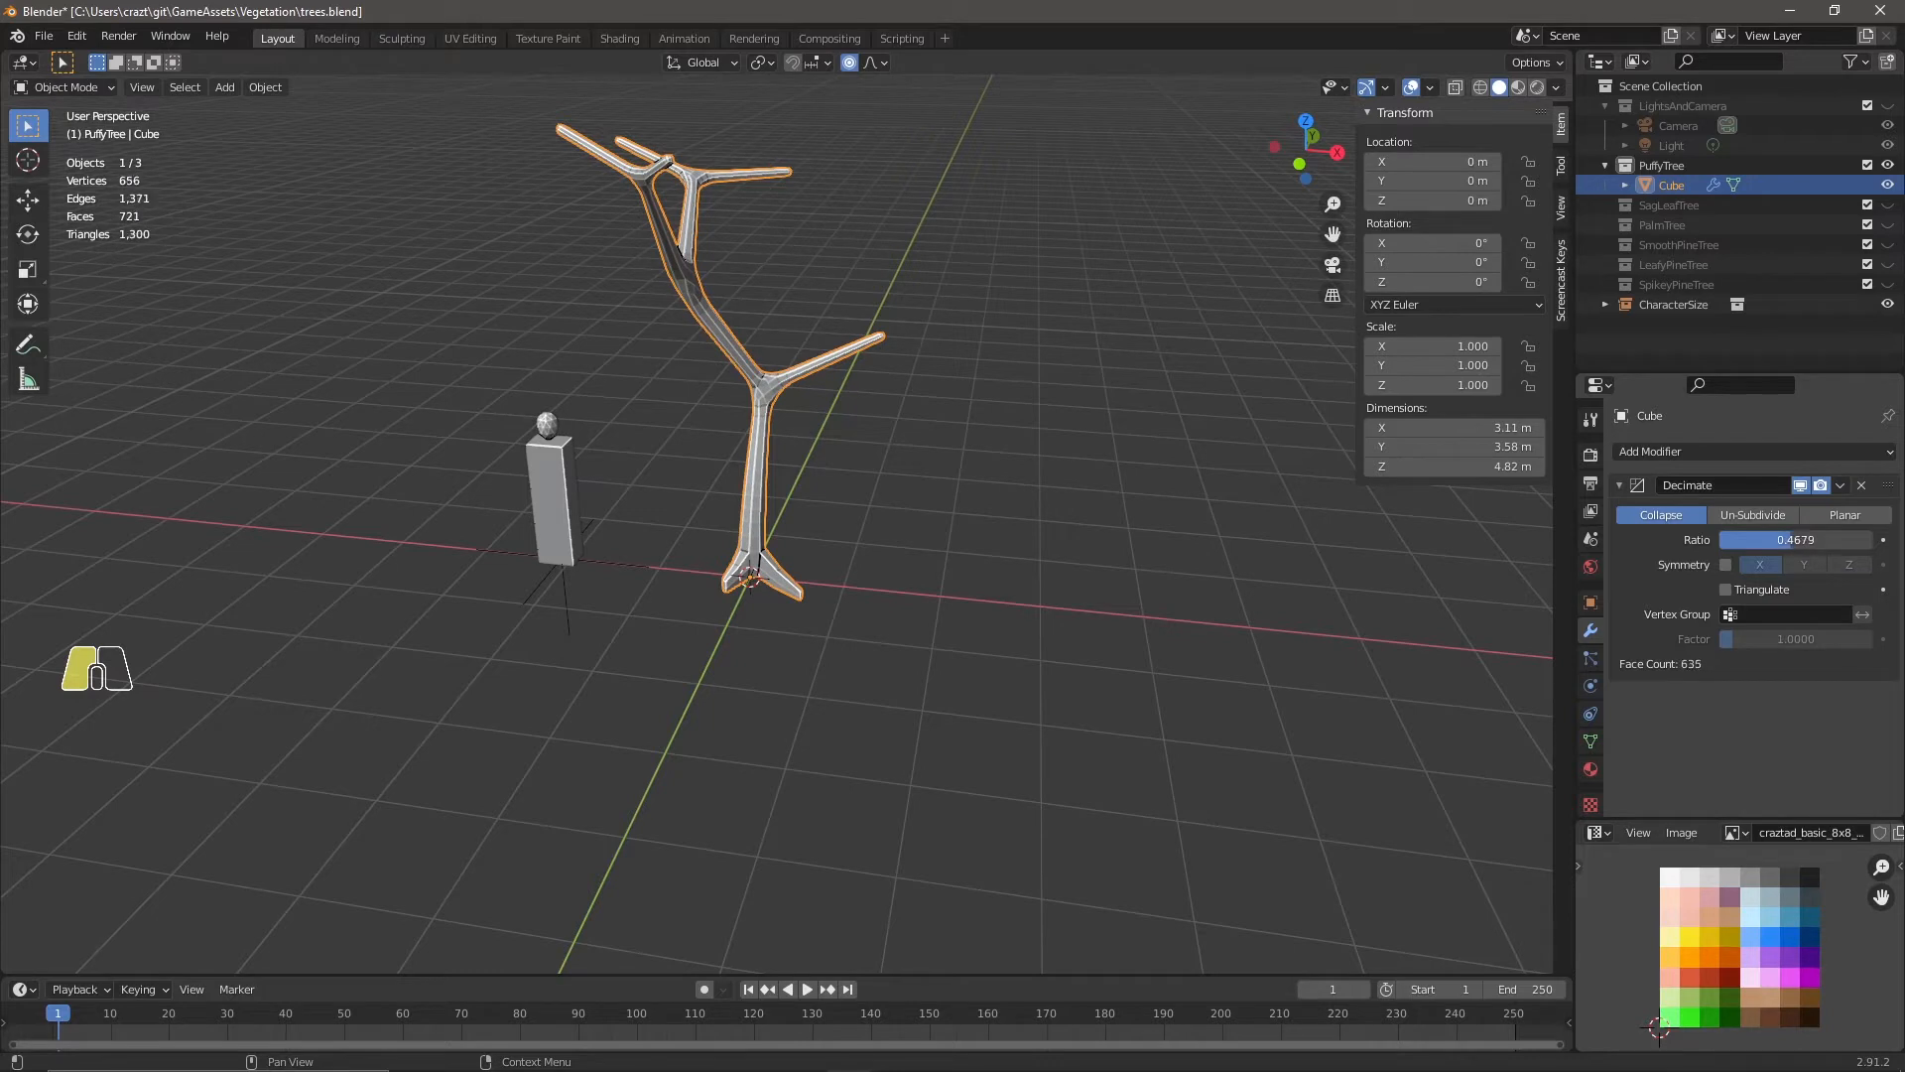
drag(1753, 540, 1735, 540)
middle_drag(991, 514, 804, 520)
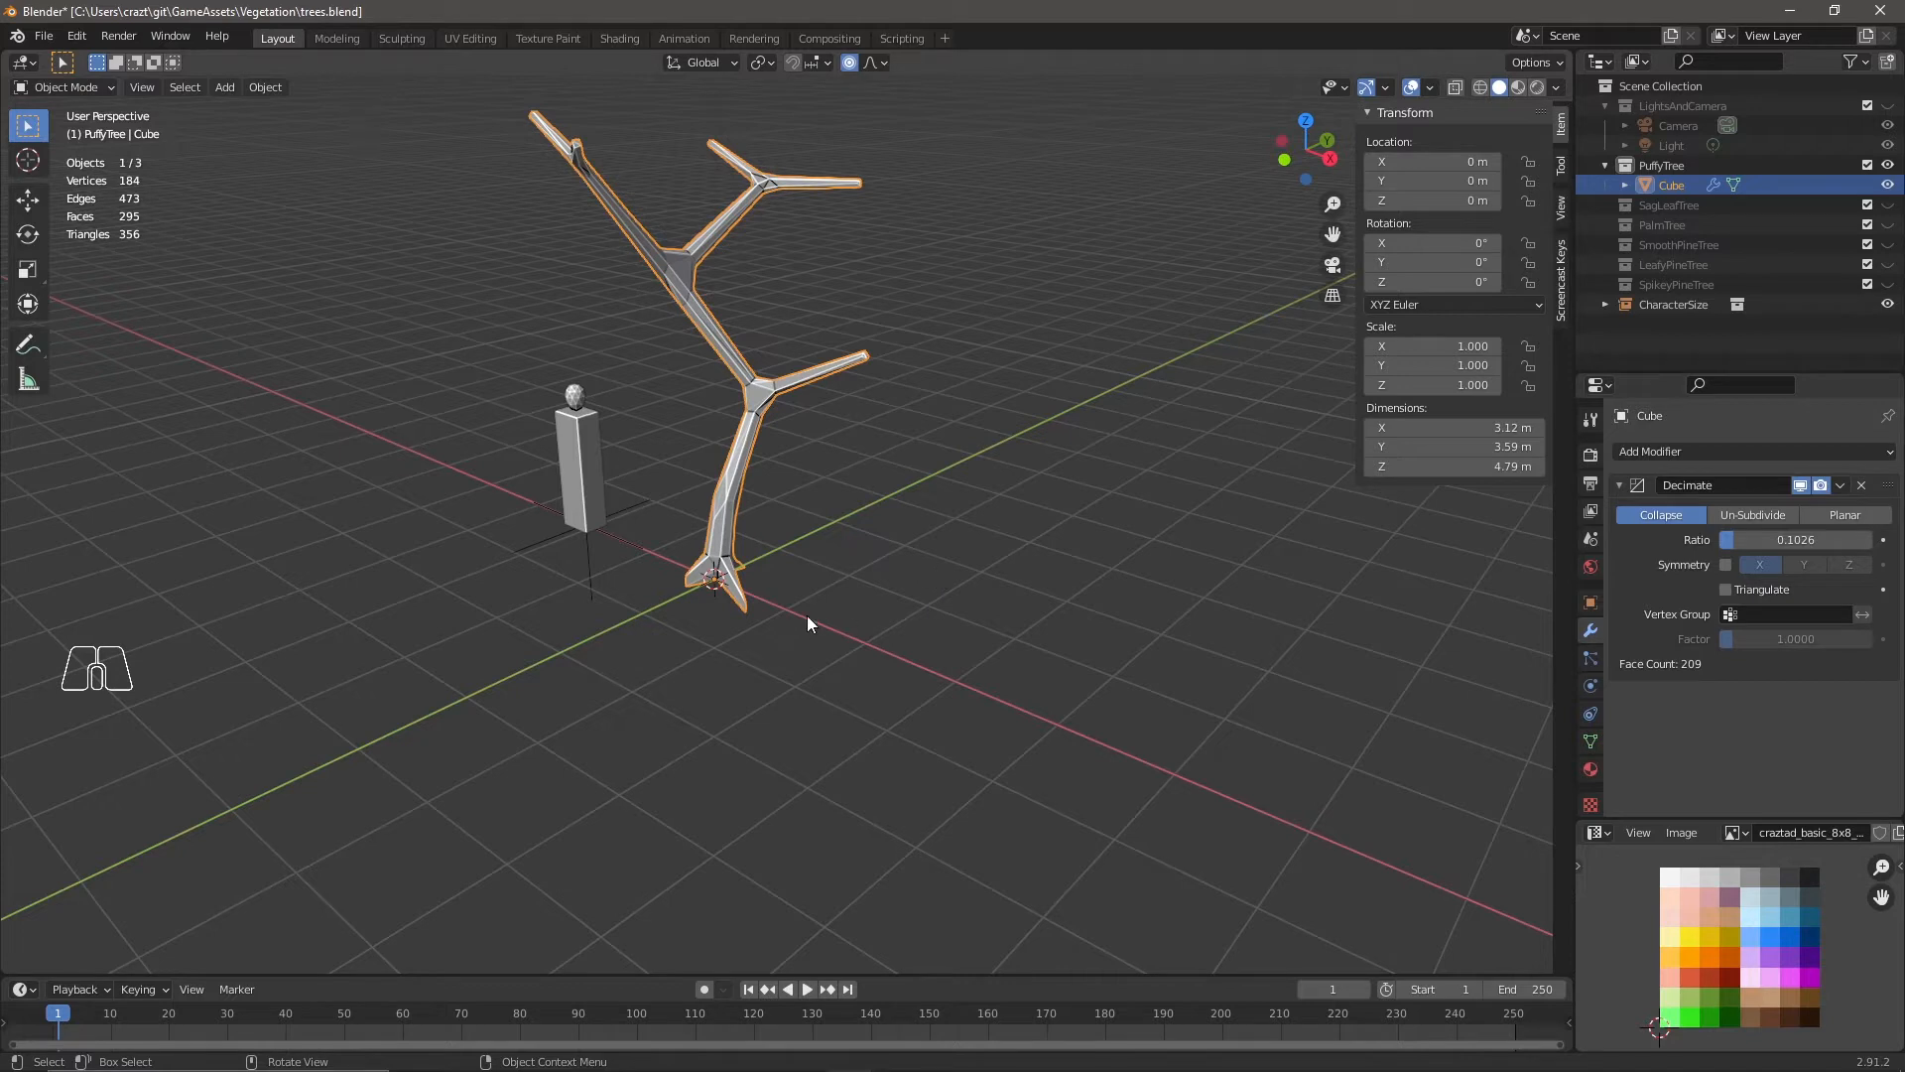
Compare the trunk's original mesh with its simplified shape, and apply the Decimate modifier.
key(Tab)
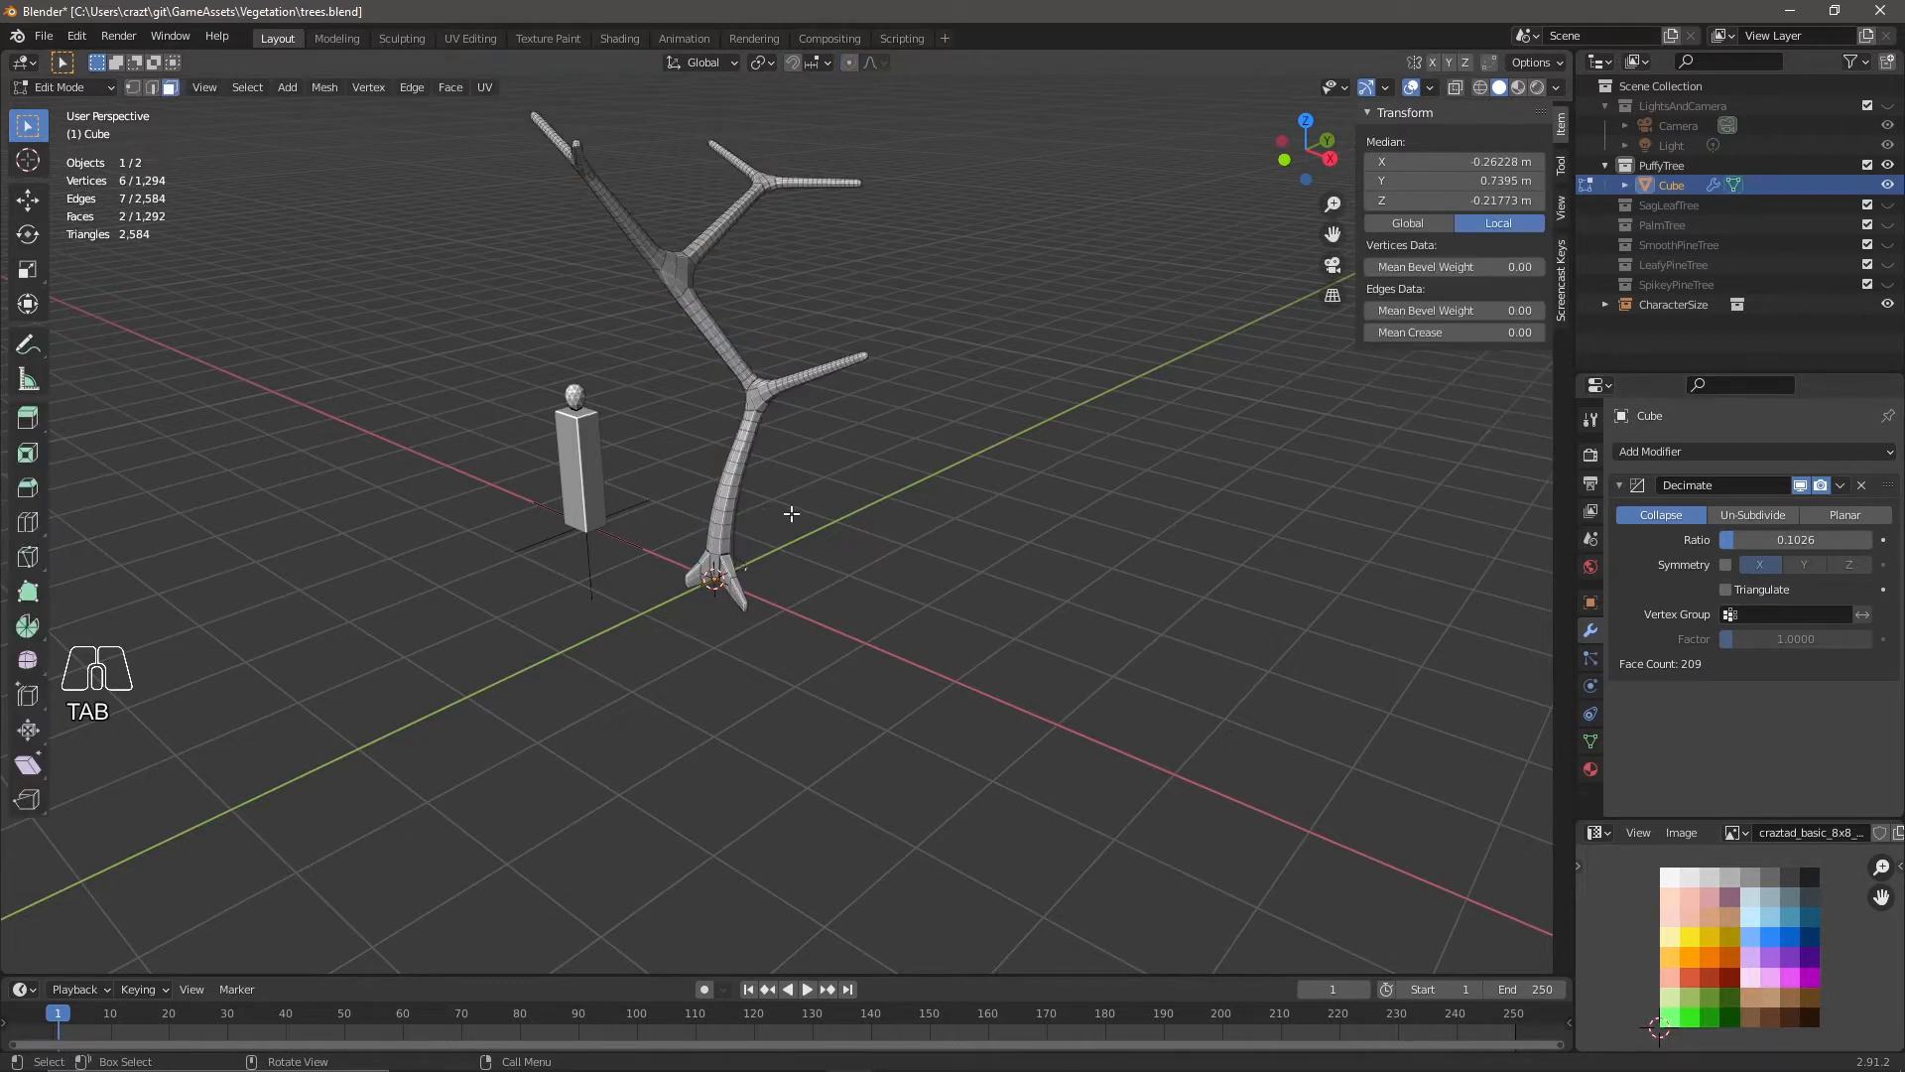
key(Tab)
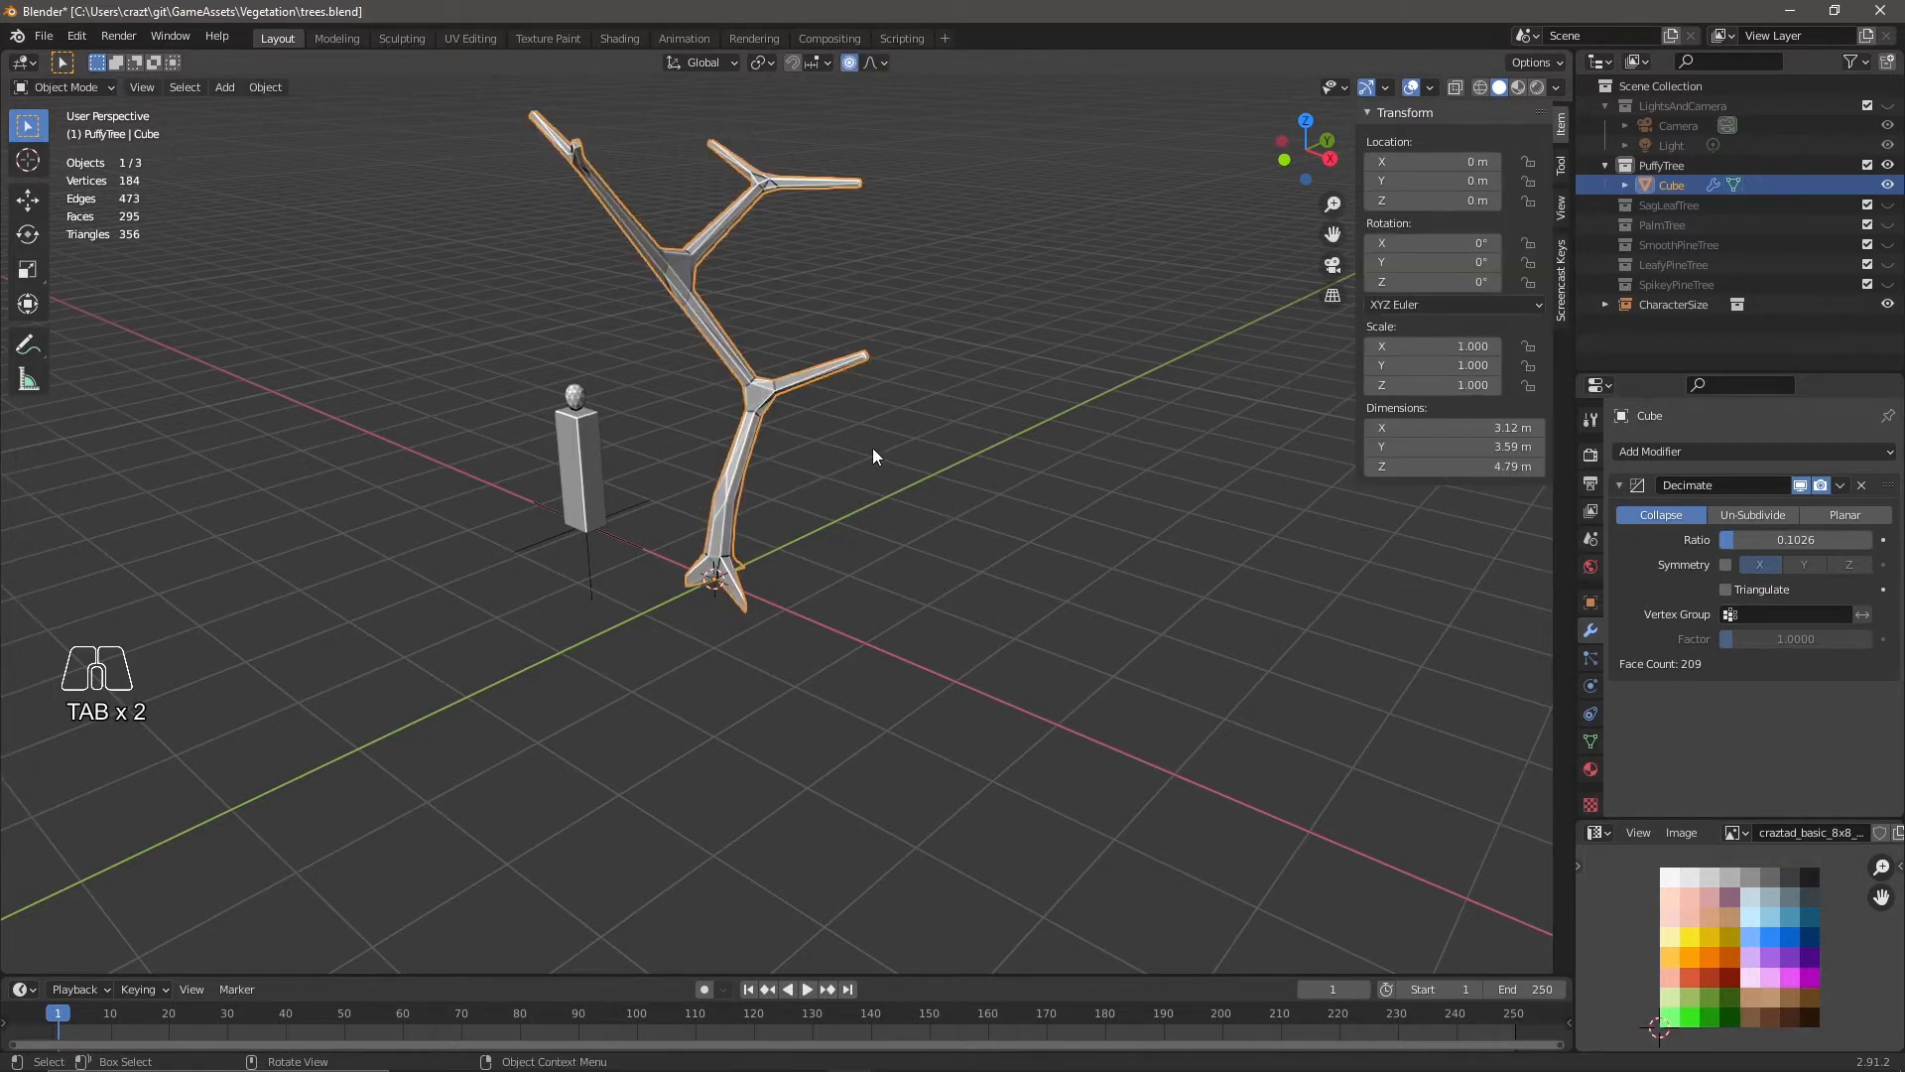
middle_drag(812, 469, 1024, 496)
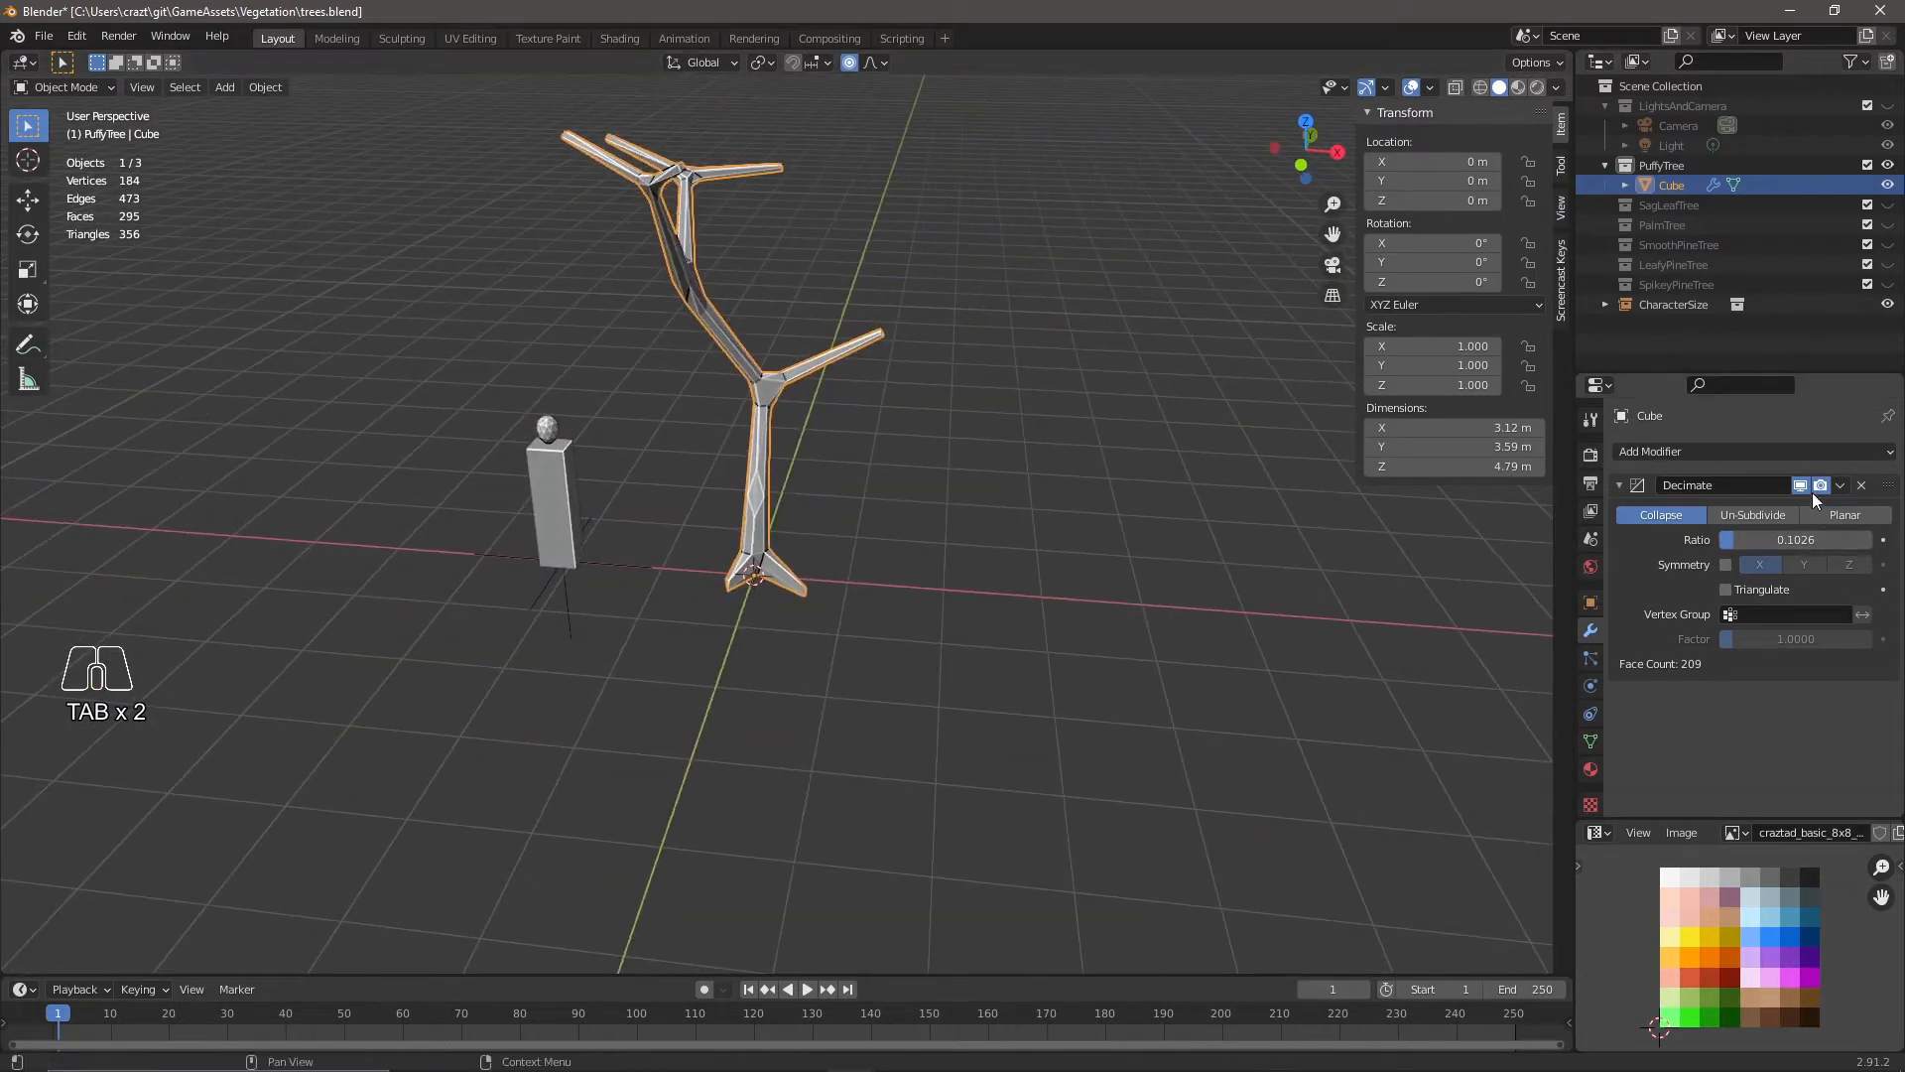
click(1840, 485)
click(1762, 508)
middle_drag(1026, 572, 975, 544)
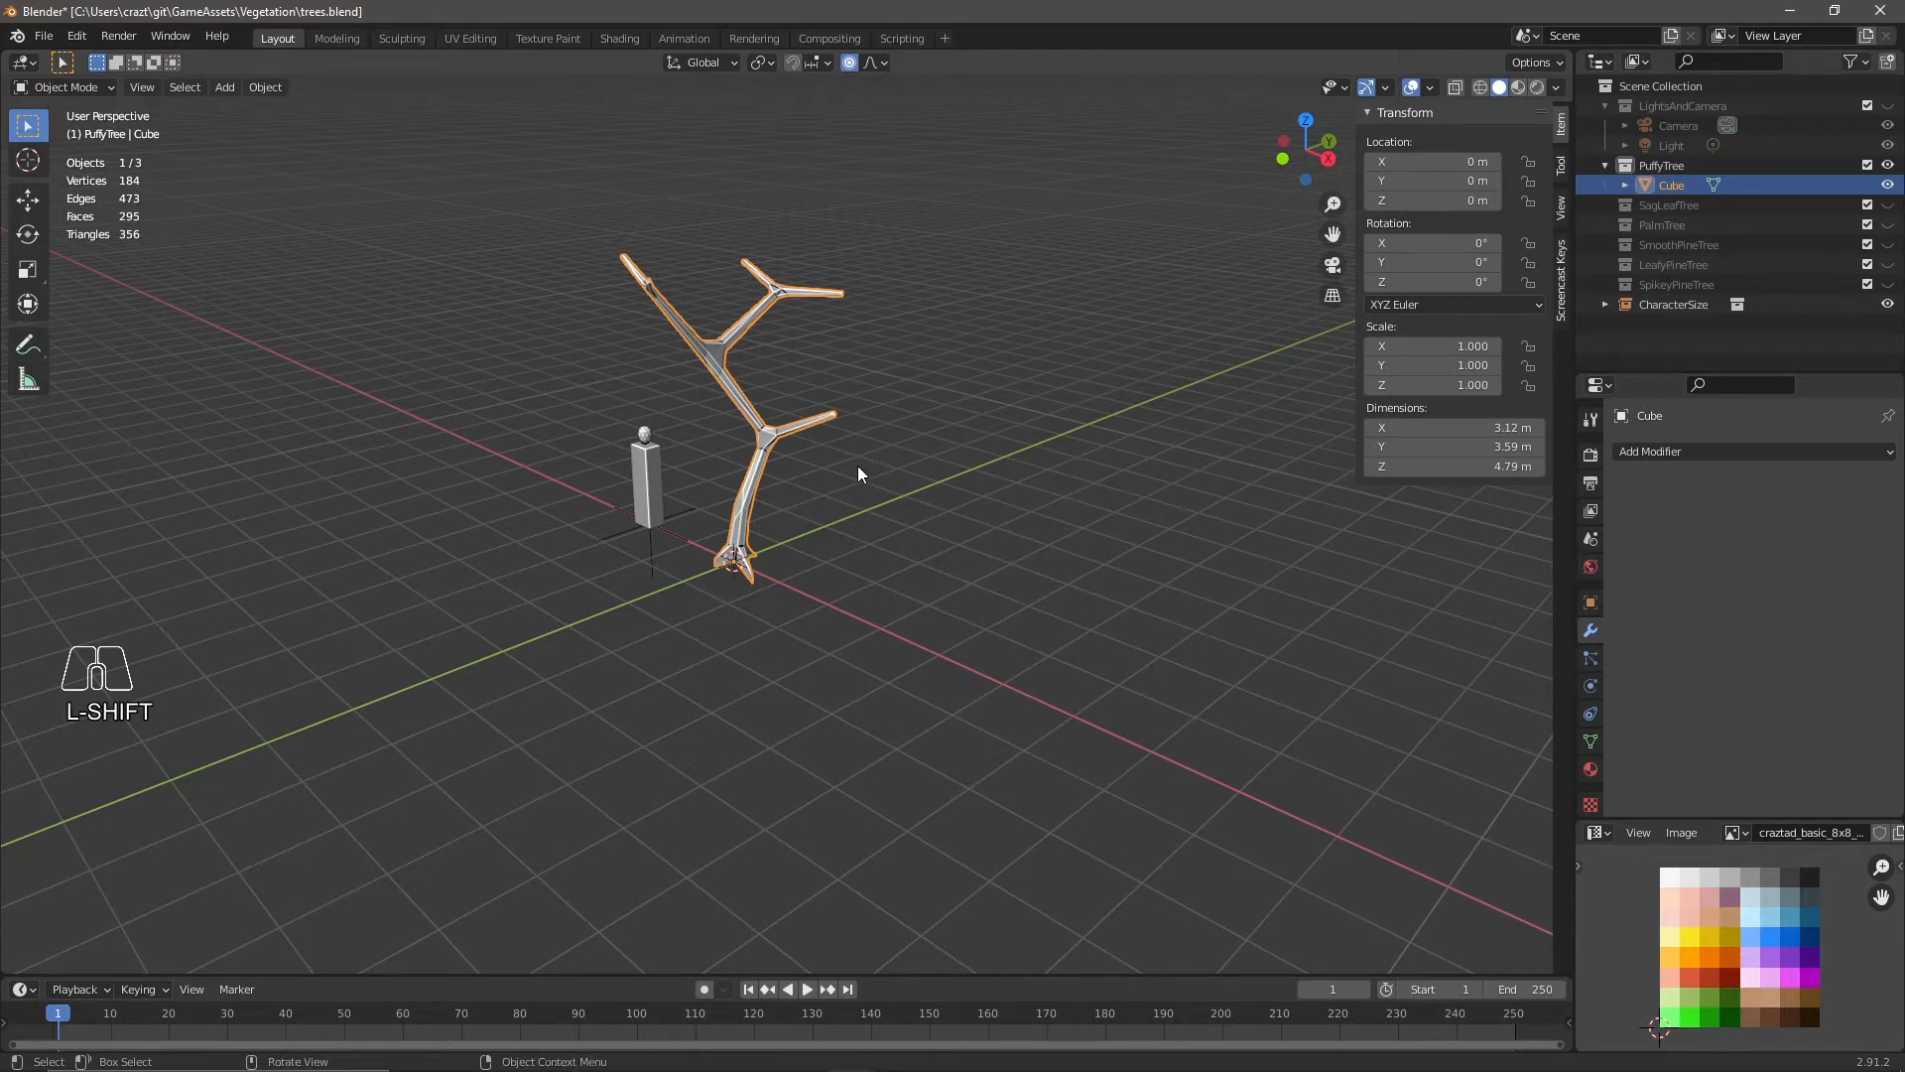
Add an ico sphere inside the trunk's mesh in Edit Mode and reduce its subdivisions to 1.
key(Tab)
key(shift+a)
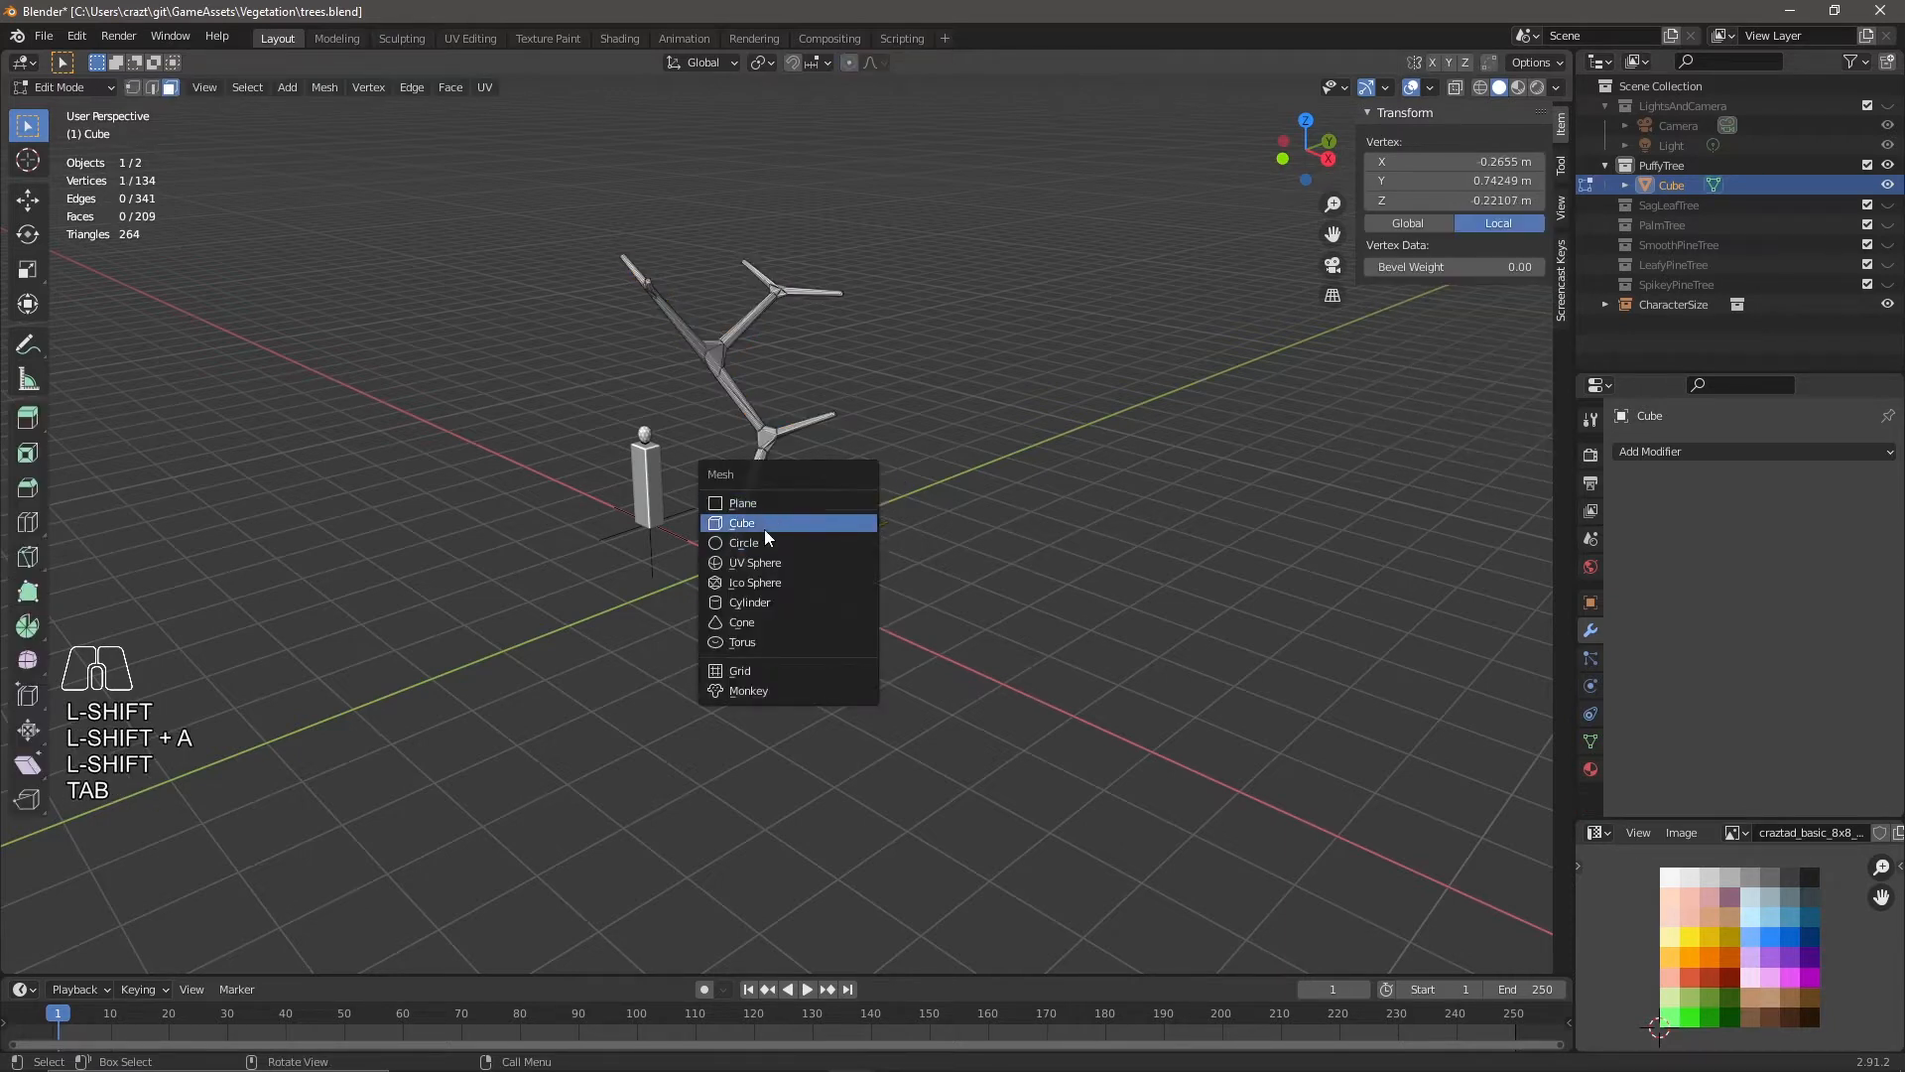
click(760, 582)
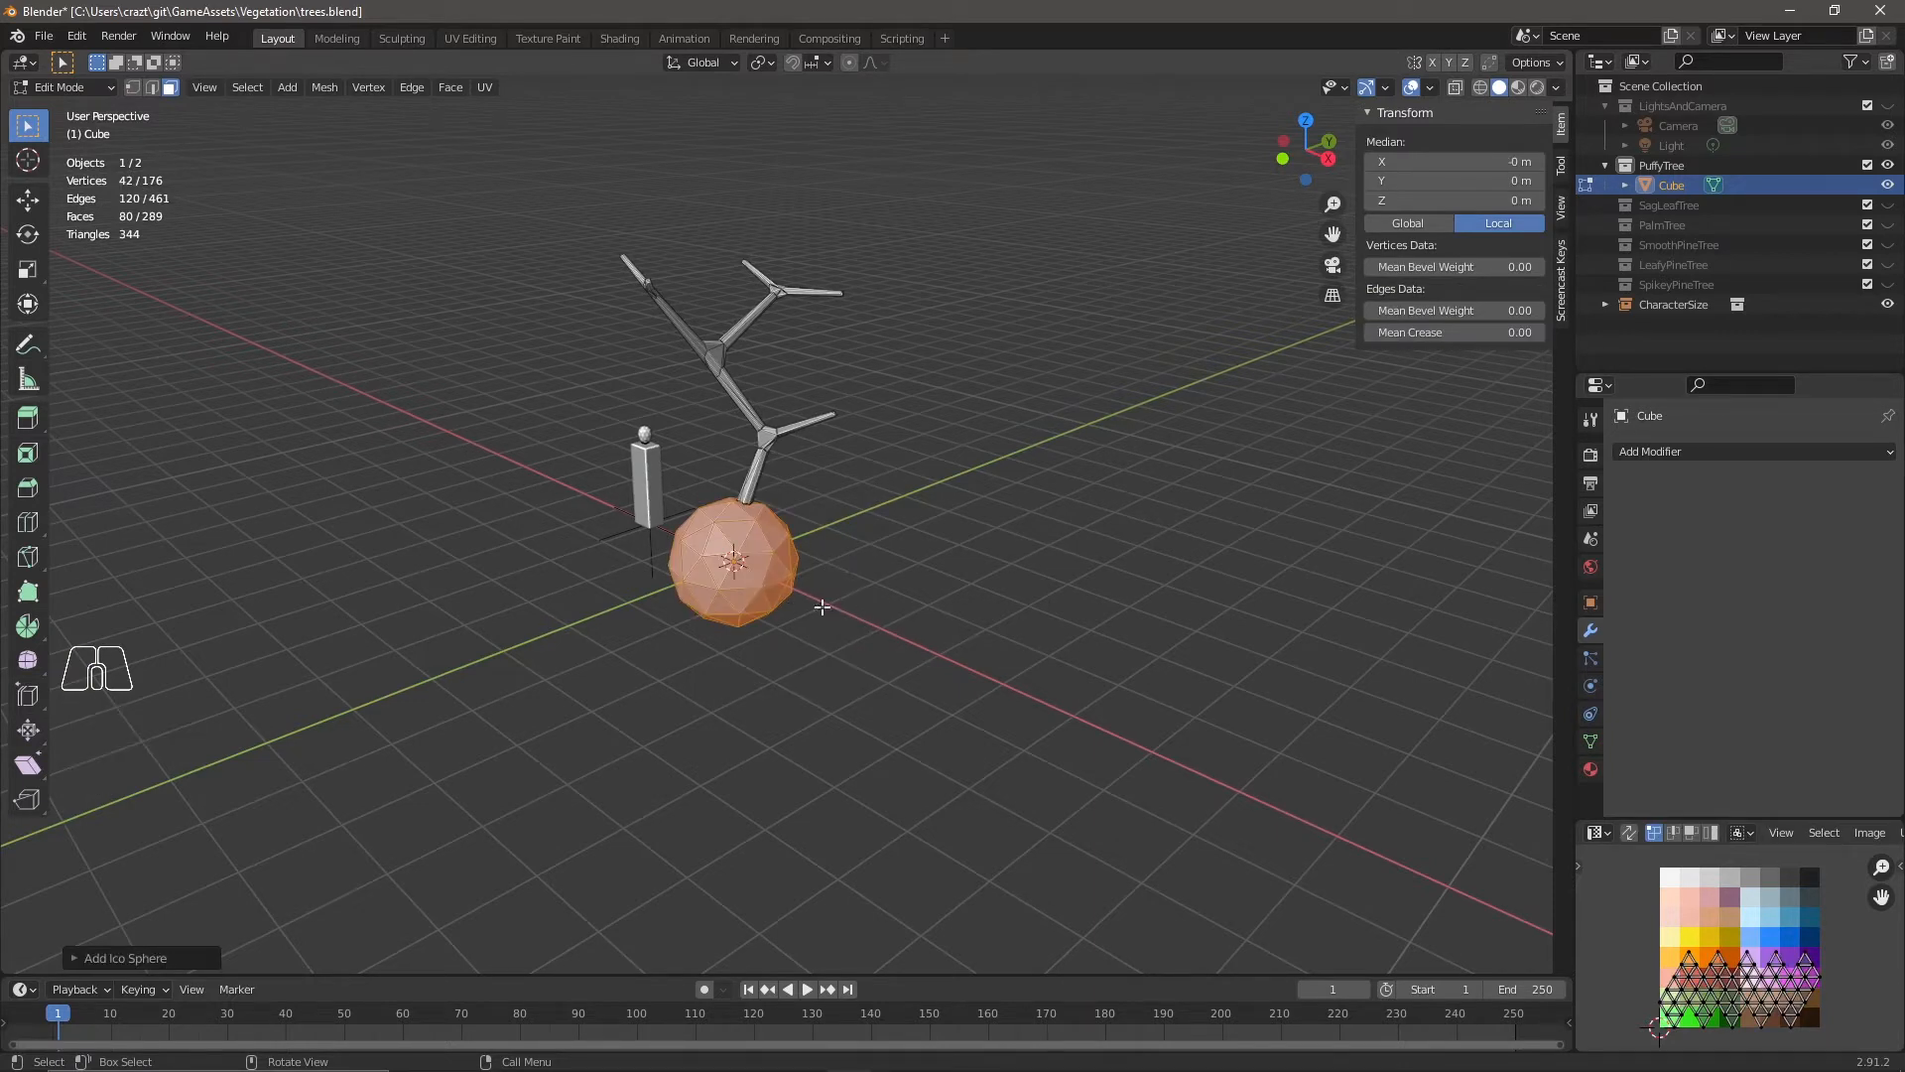
click(75, 955)
click(288, 762)
drag(288, 762, 248, 762)
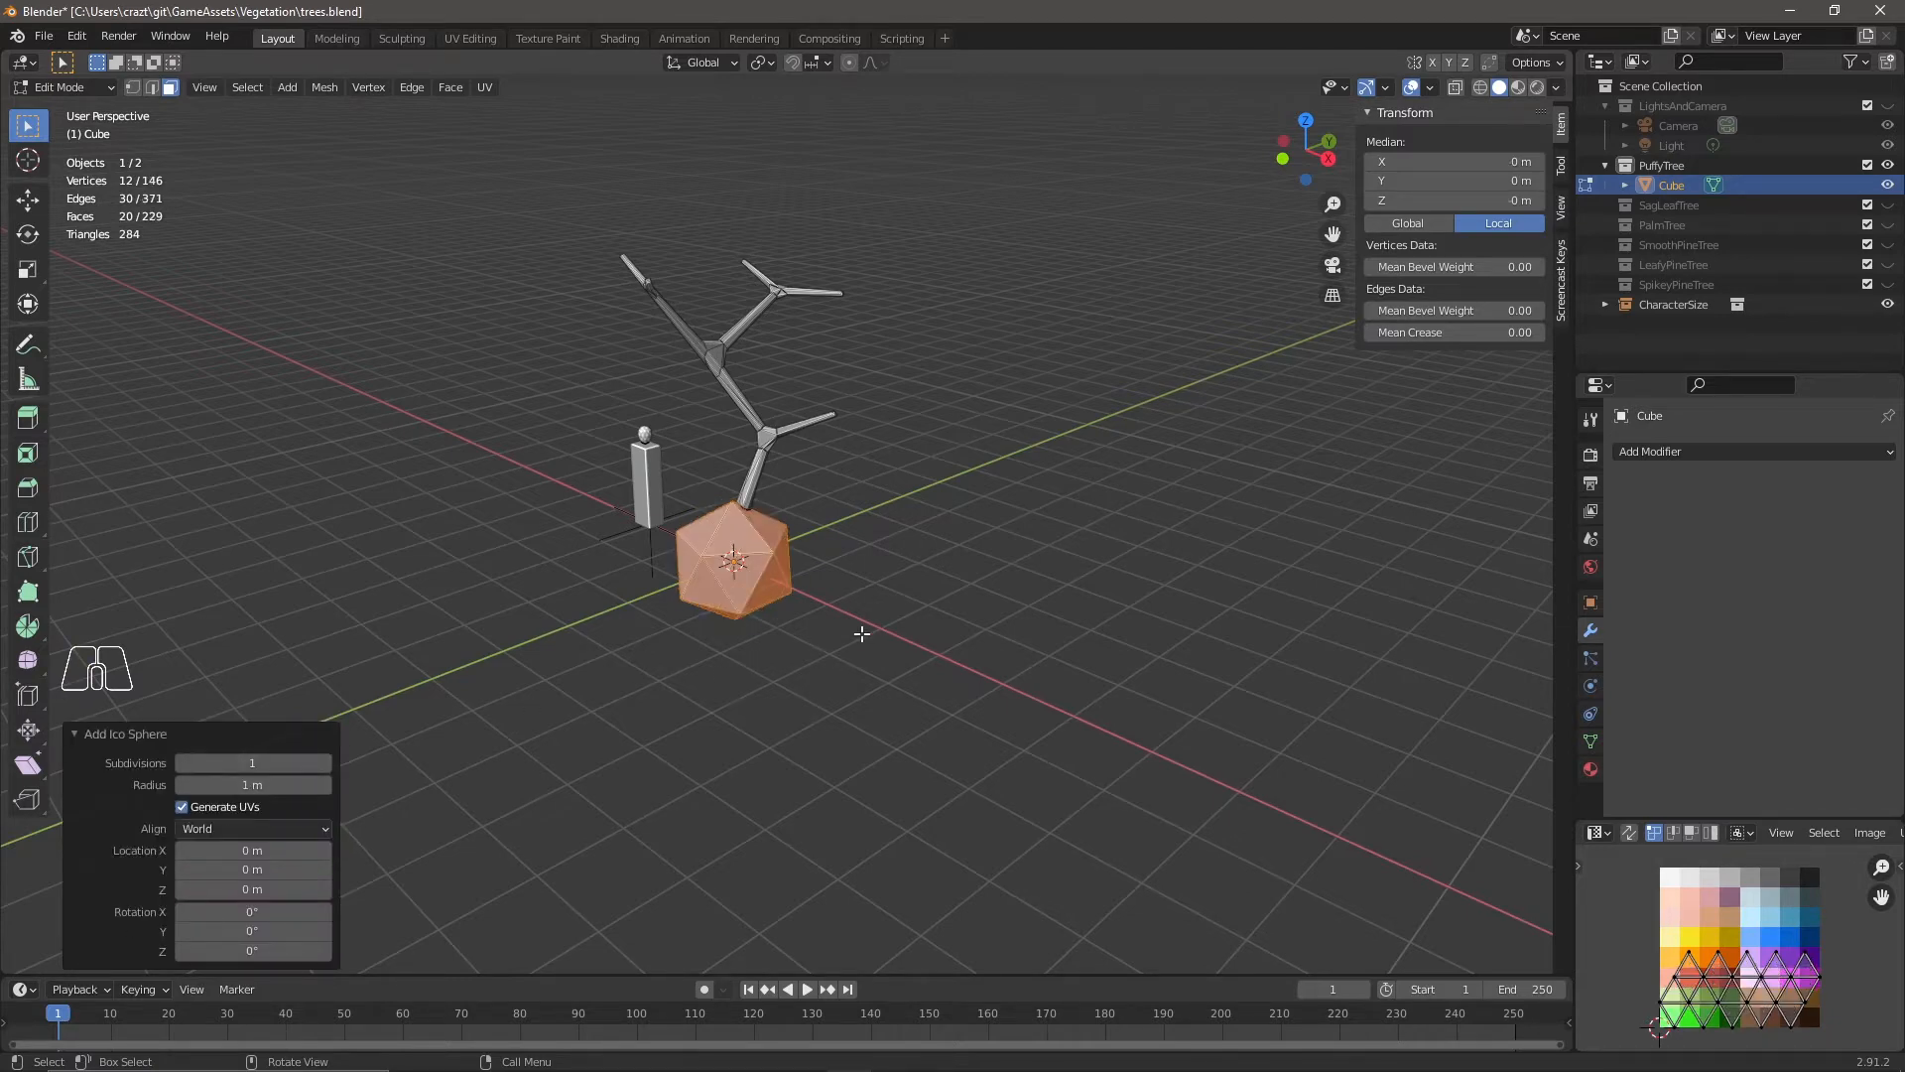
middle_drag(837, 671, 783, 650)
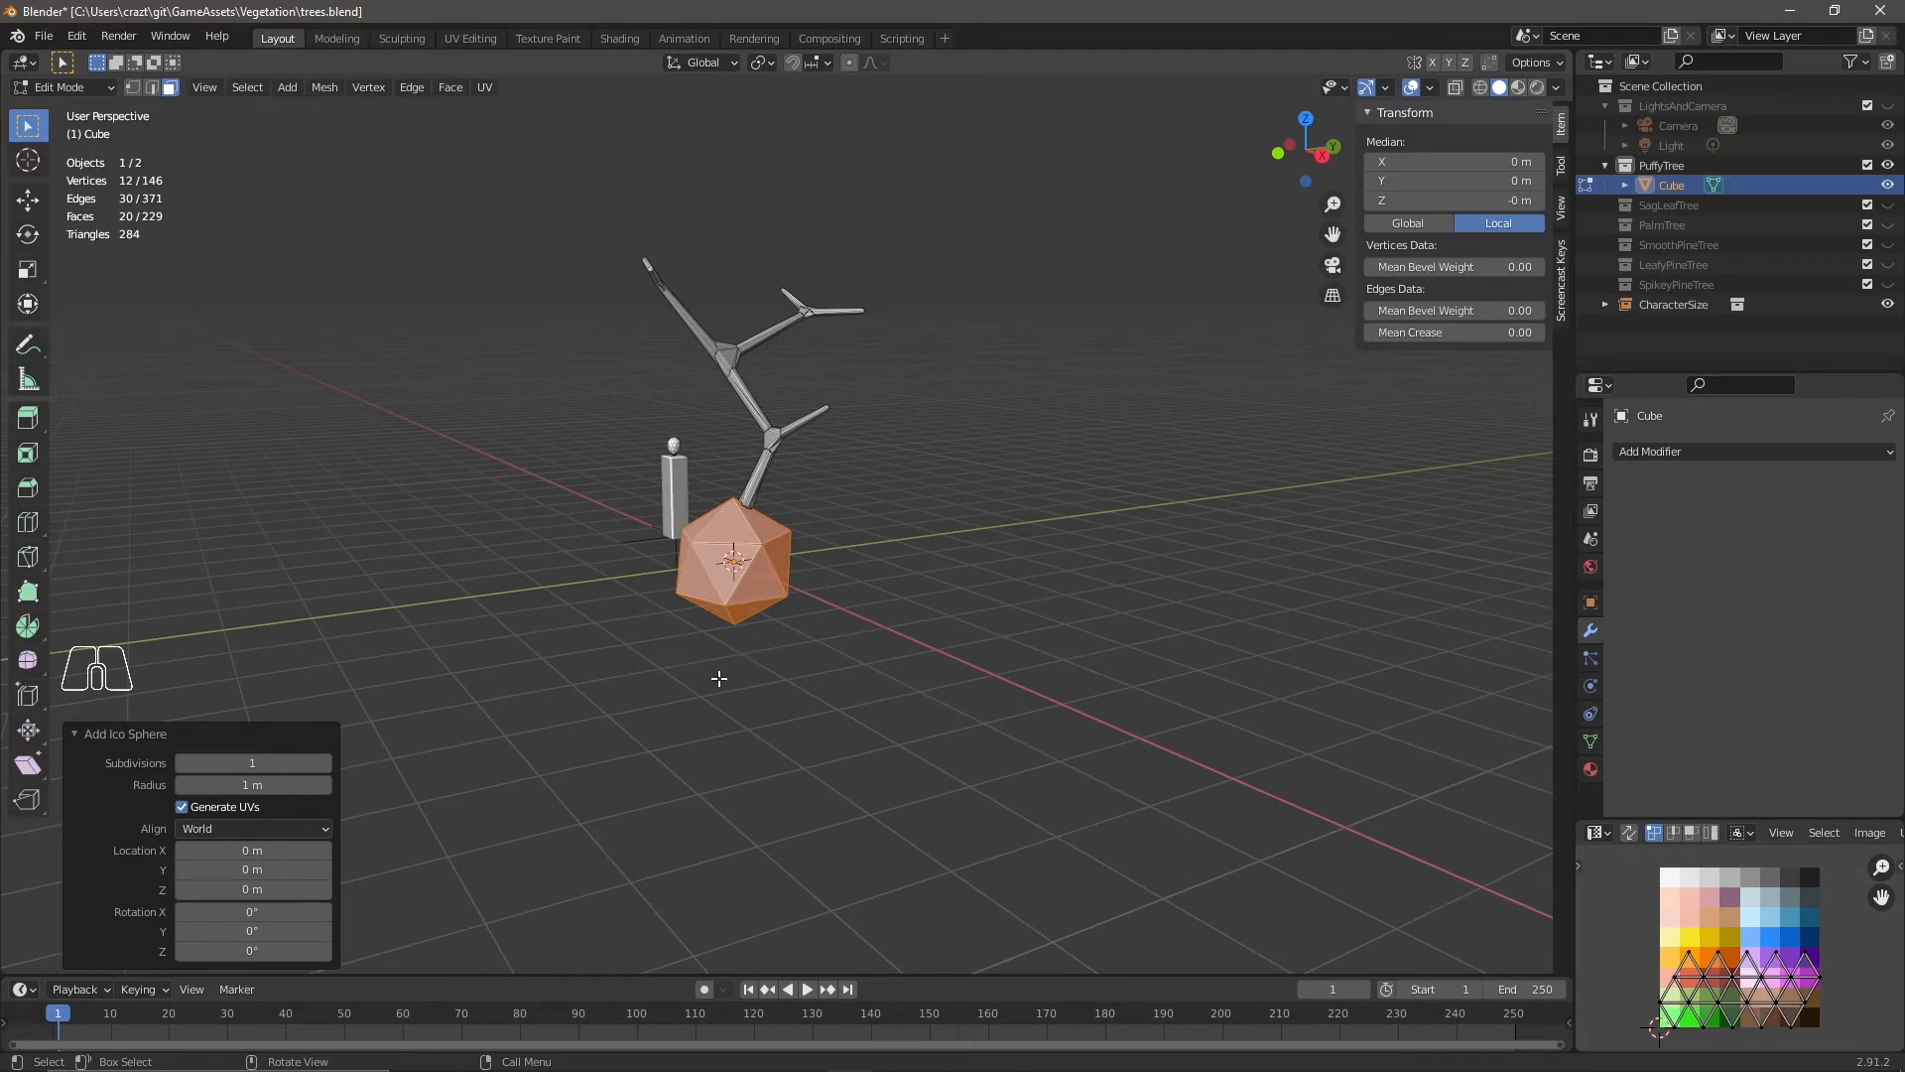
Move the ico sphere onto the lowest branch's tip, at about X 1.33, Y 1.02, Z 2.59 m.
key(g)
click(838, 499)
middle_drag(838, 499, 1109, 562)
key(g)
click(659, 587)
middle_drag(1003, 603, 820, 596)
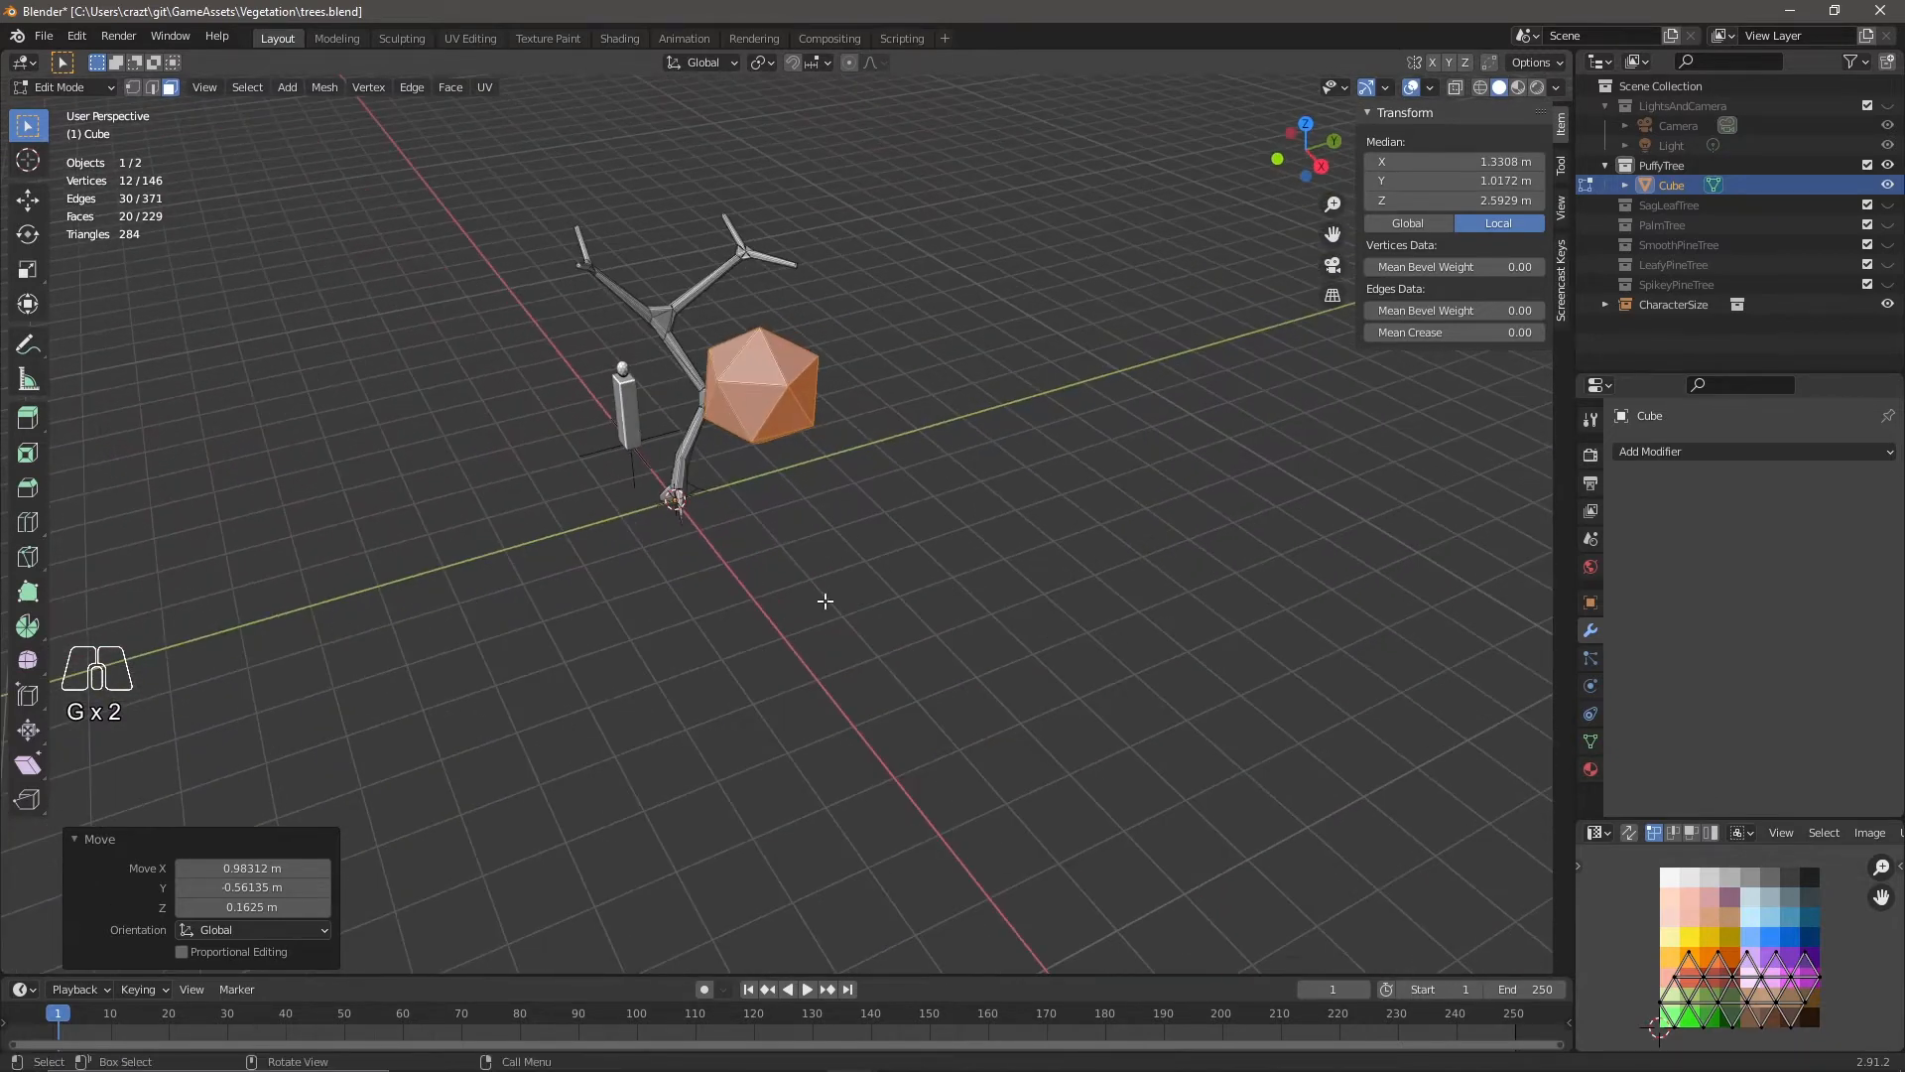
Duplicate the ico sphere onto an upper branch tip at about X 0.04, Y 2.54, Z 4.08 m.
key(shift+d)
click(871, 482)
middle_drag(871, 483, 1045, 536)
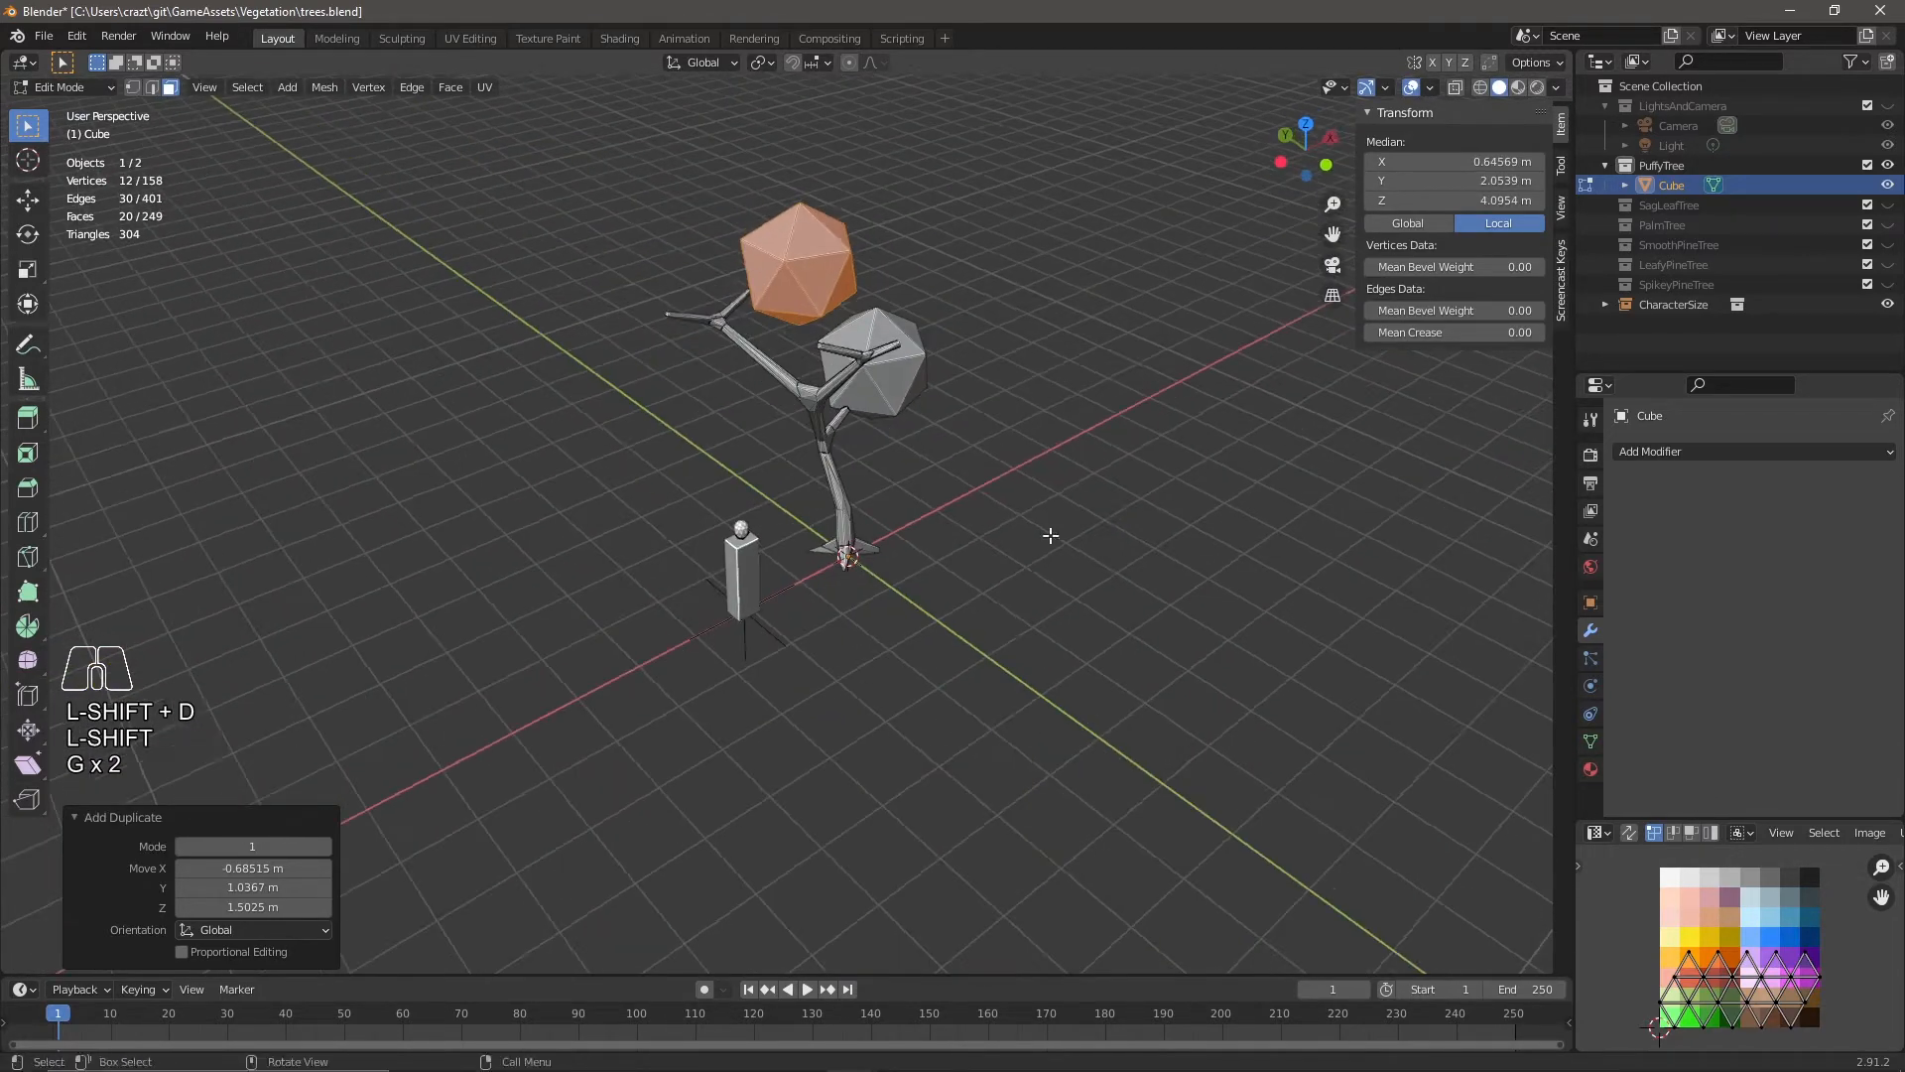
key(g)
click(881, 458)
middle_drag(881, 458, 742, 480)
Duplicate the sphere again onto the neighbouring twig's tip, at about X -1.61, Y 1.84, Z 4.38 m.
key(shift+d)
click(685, 387)
middle_drag(684, 387, 555, 490)
key(g)
click(911, 439)
Place a fourth copy of the sphere on the opposite branch, offset about -2.74 m along Y.
key(shift+d)
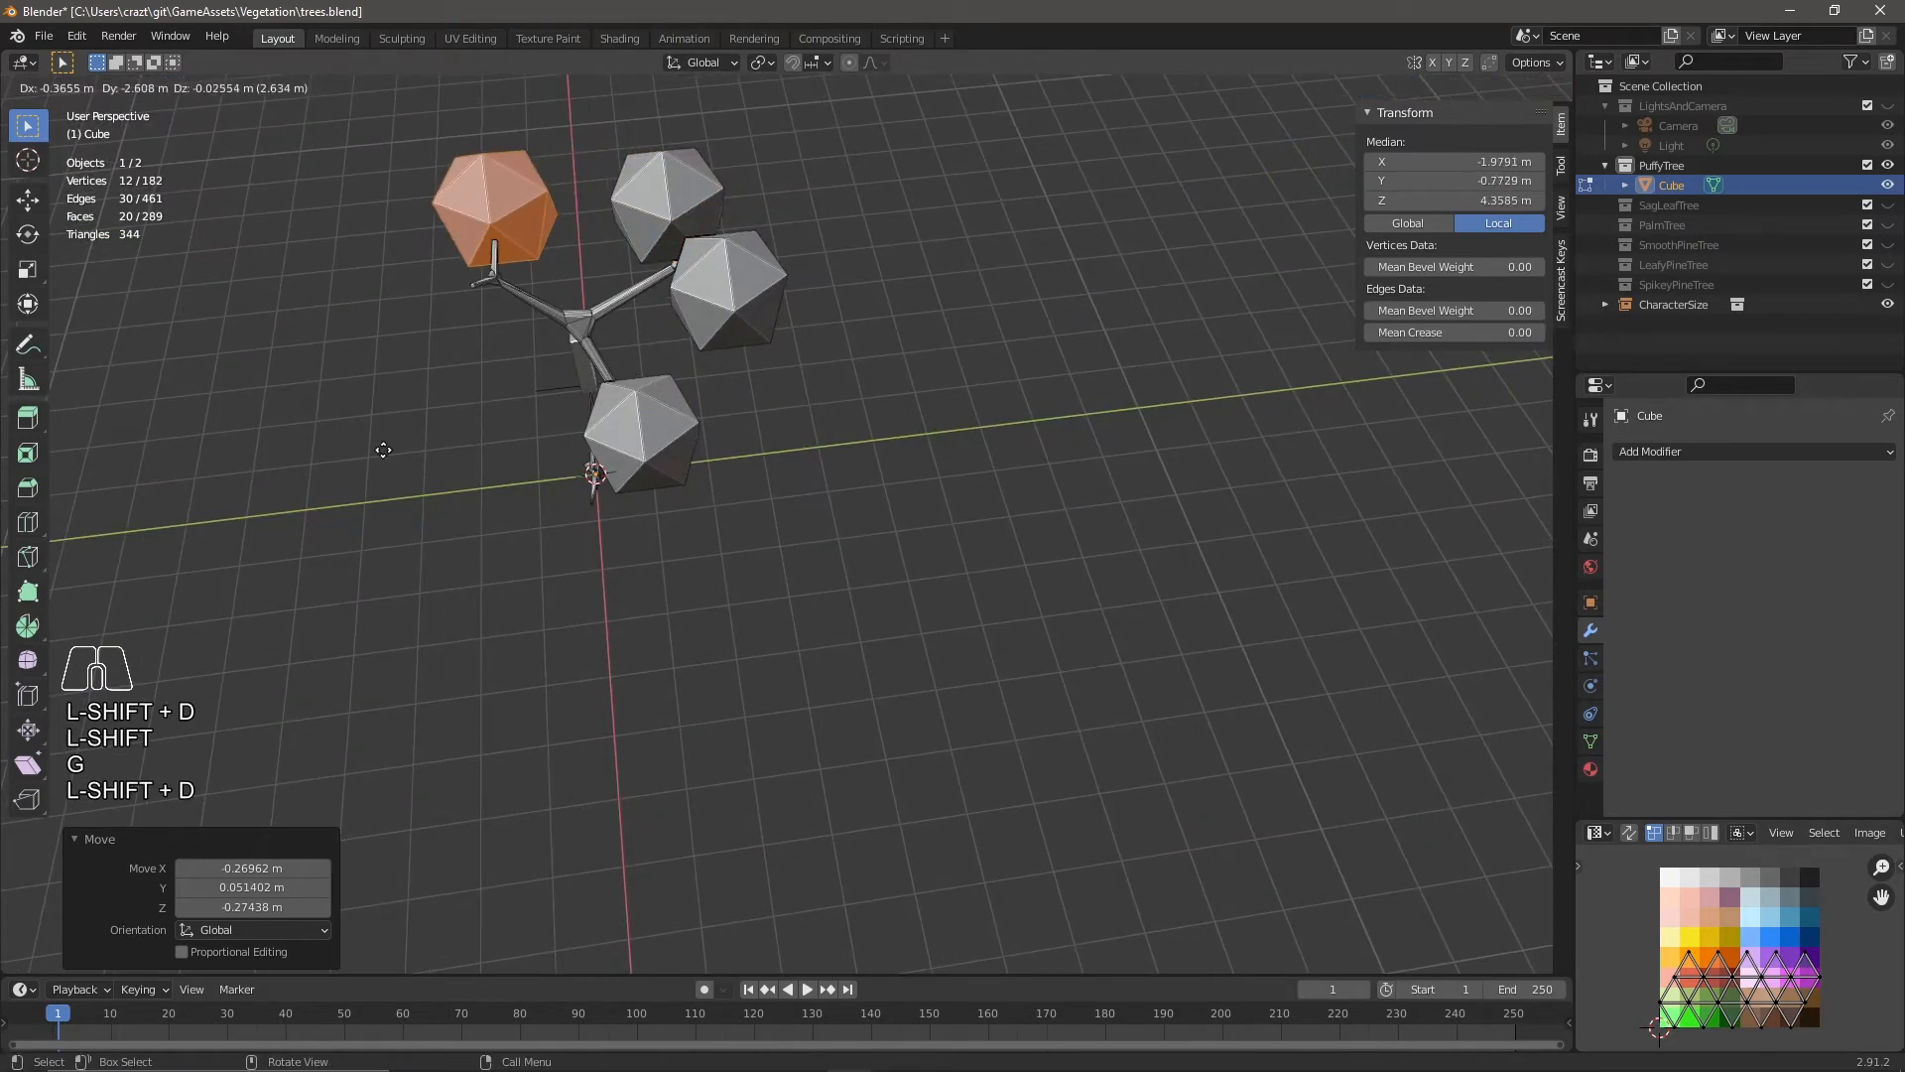
click(385, 456)
middle_drag(595, 434, 658, 225)
Duplicate a fifth sphere and position it beside the fourth at about X 0.02, Y -1.28, Z 4.47 m.
key(shift+d)
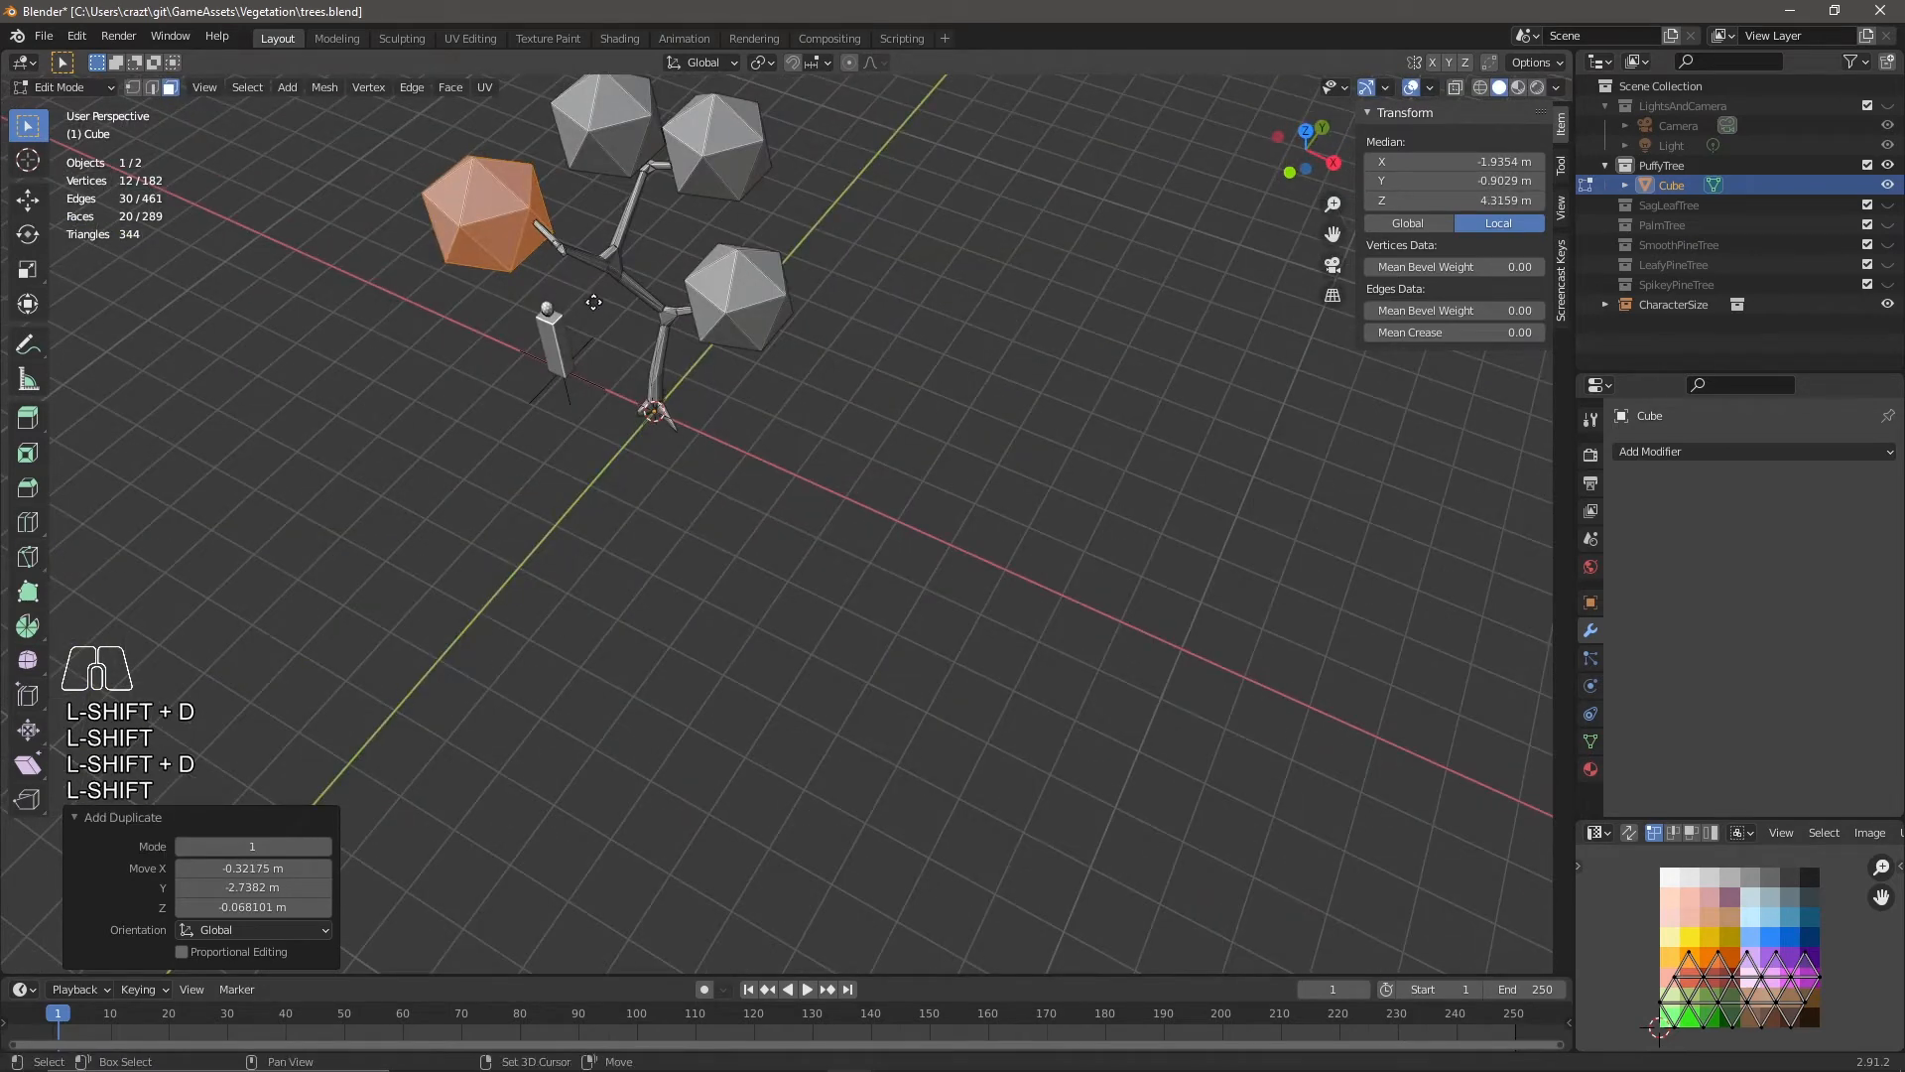
click(591, 332)
middle_drag(633, 455, 1204, 434)
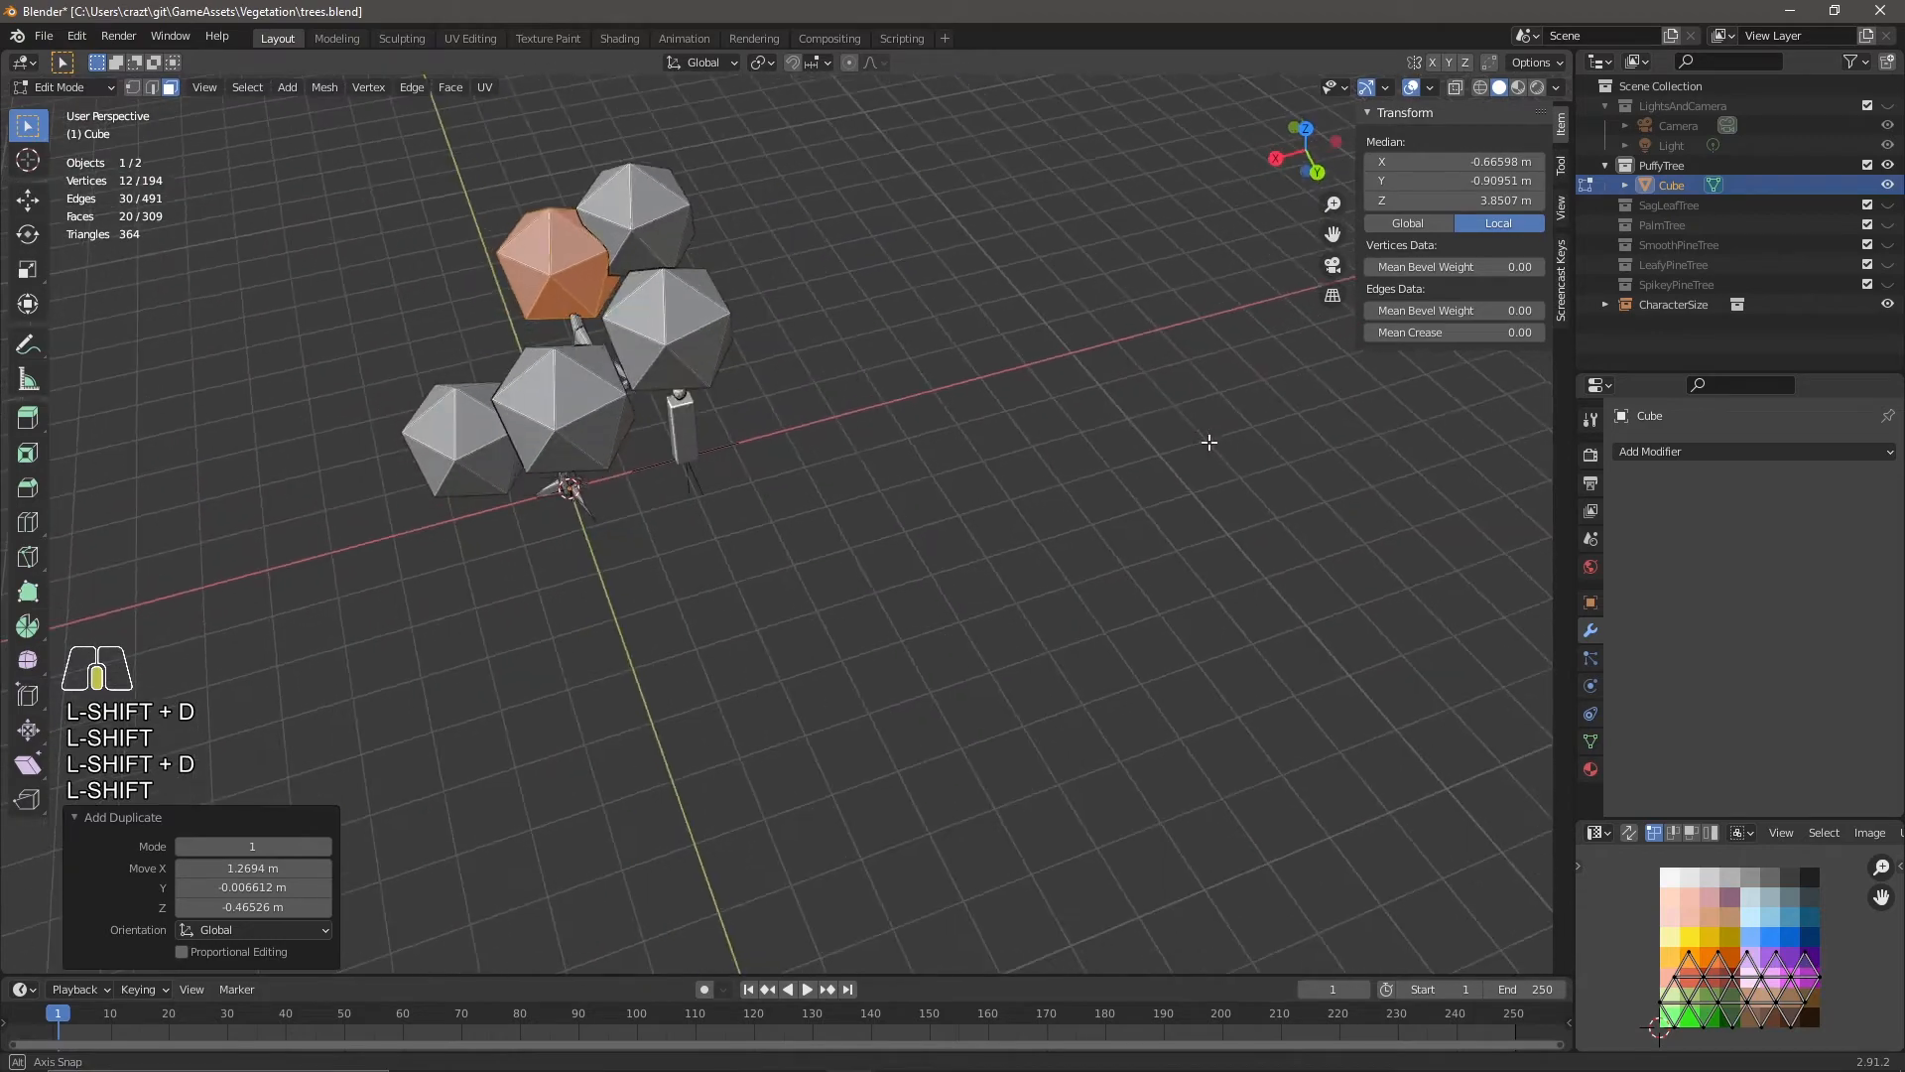
key(g)
click(839, 425)
middle_drag(839, 425, 778, 482)
key(g)
click(1023, 391)
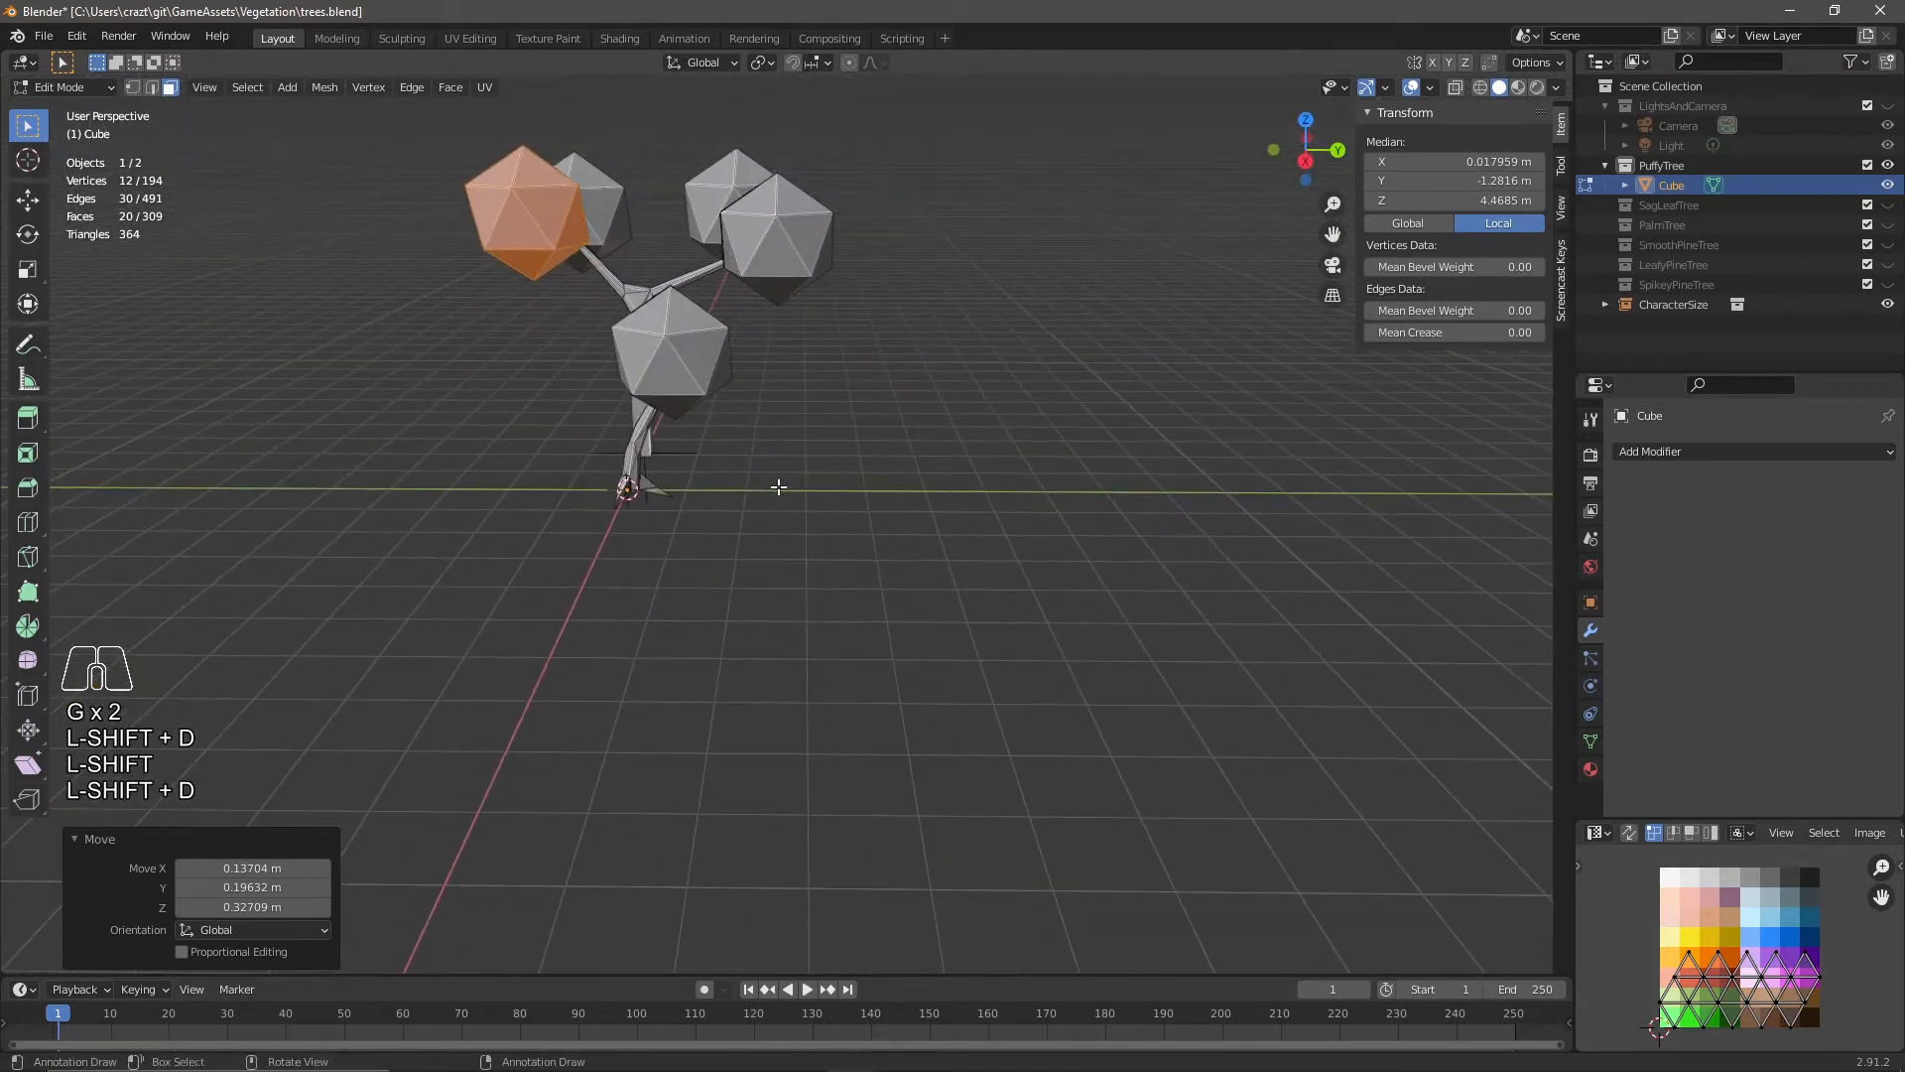
Rotate the fifth sphere freely and scale it up by a factor of 1.364.
key(r)
click(785, 292)
key(s)
click(731, 413)
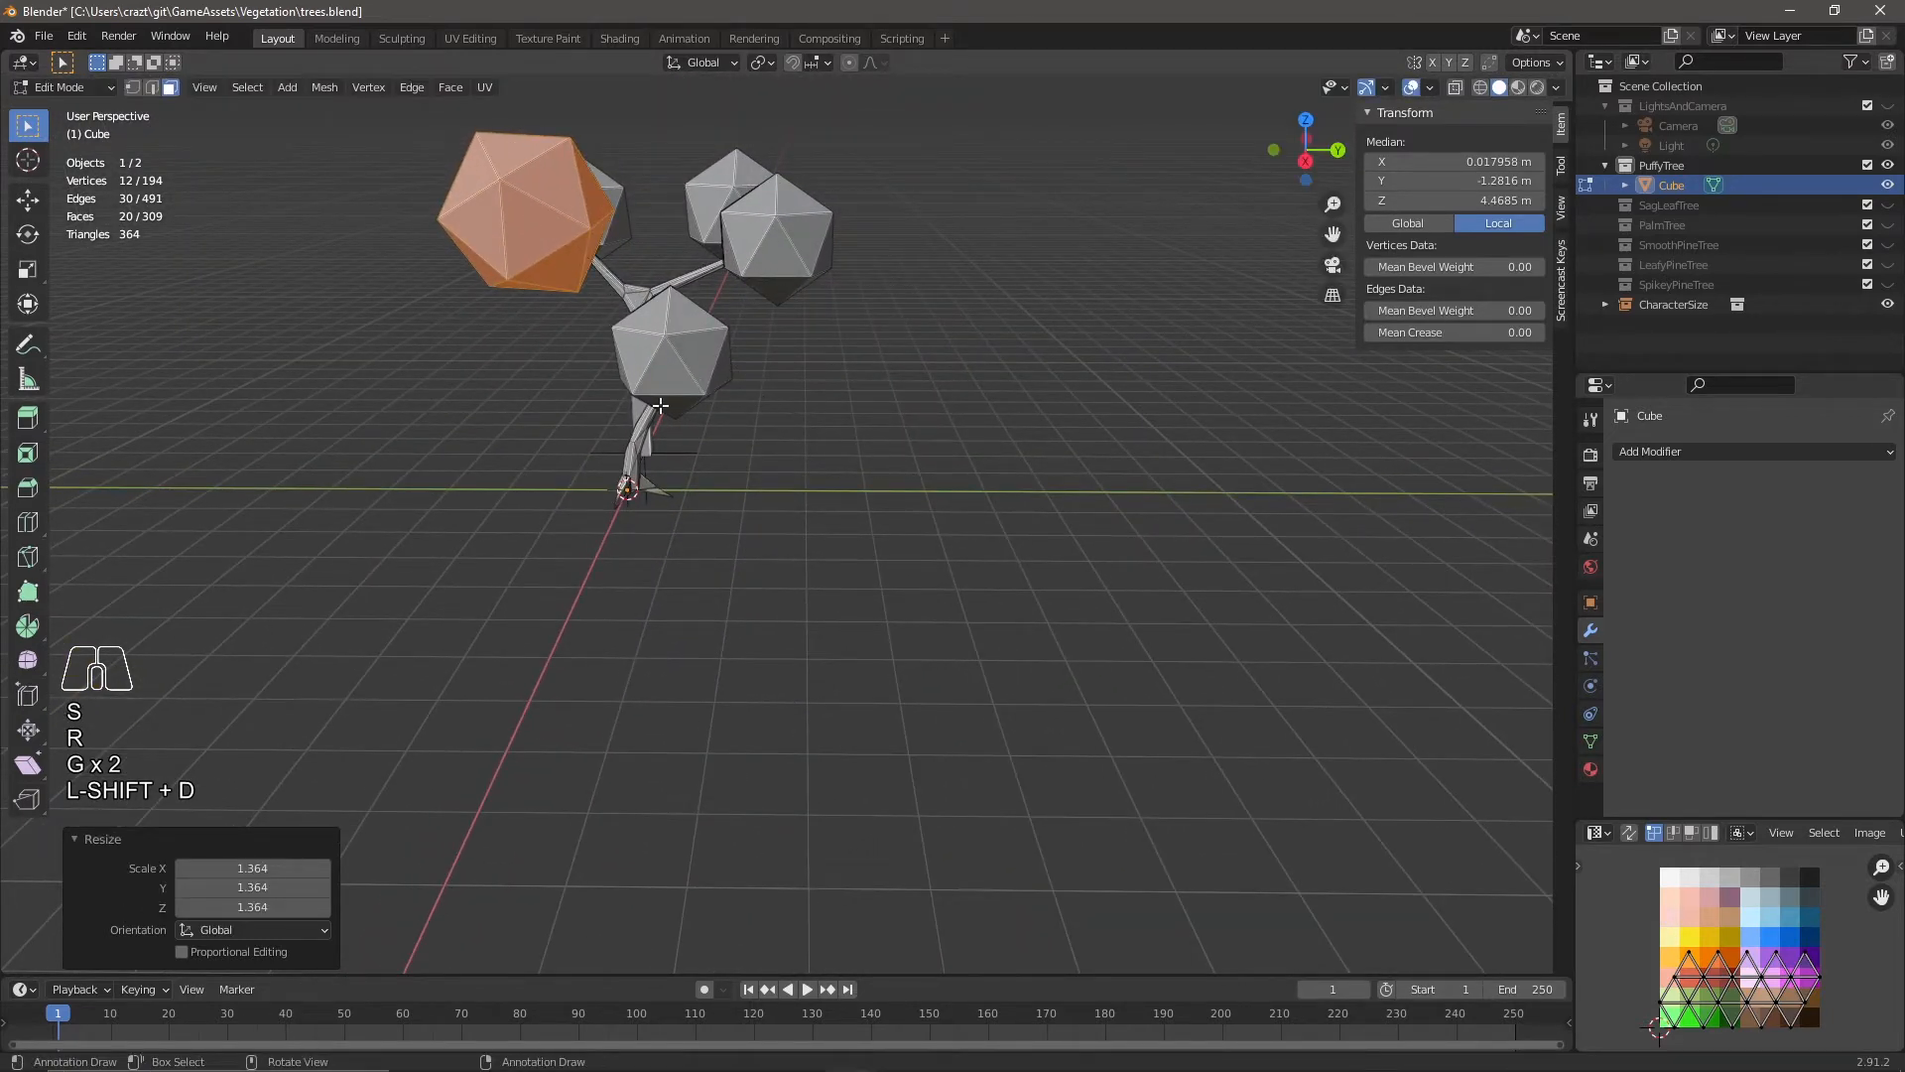
Select the lowest sphere's linked faces and try the Normal and Material delimiters before returning to Seam.
key(Tab)
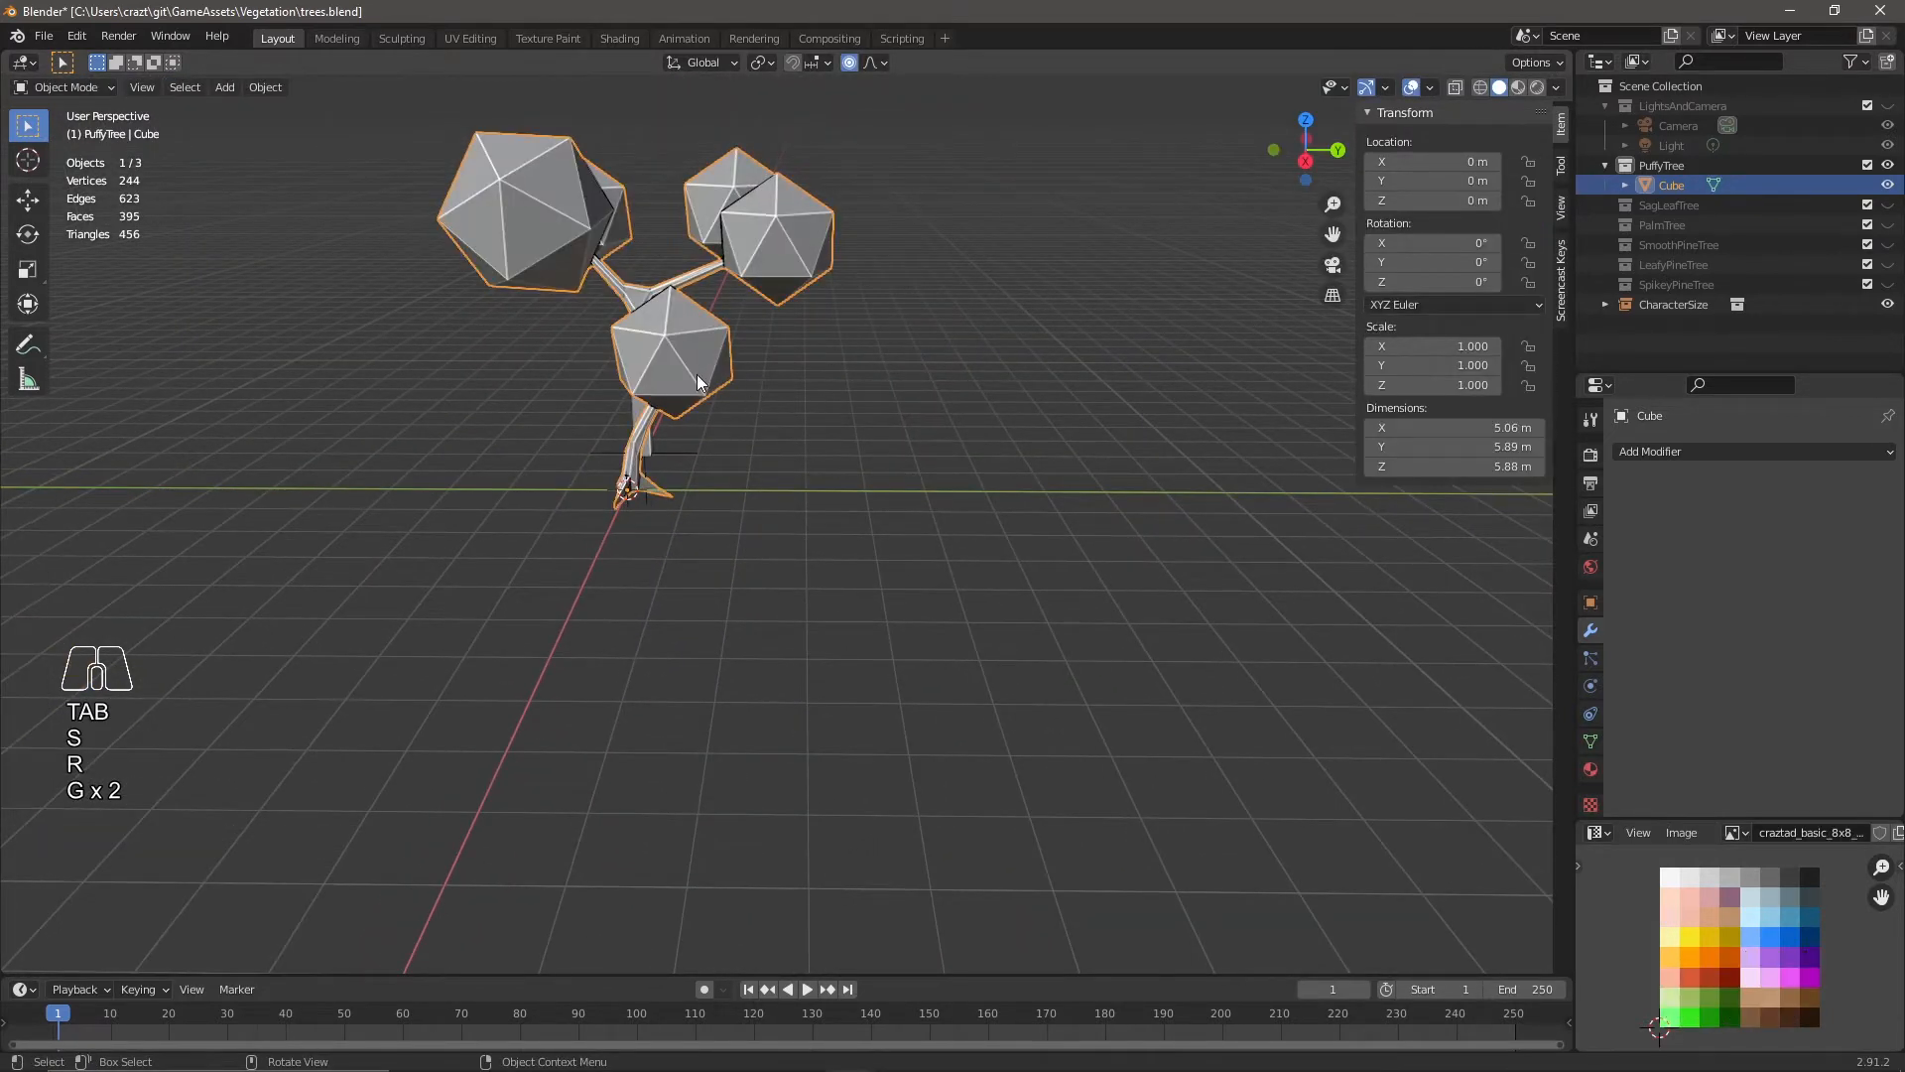
key(Tab)
click(687, 382)
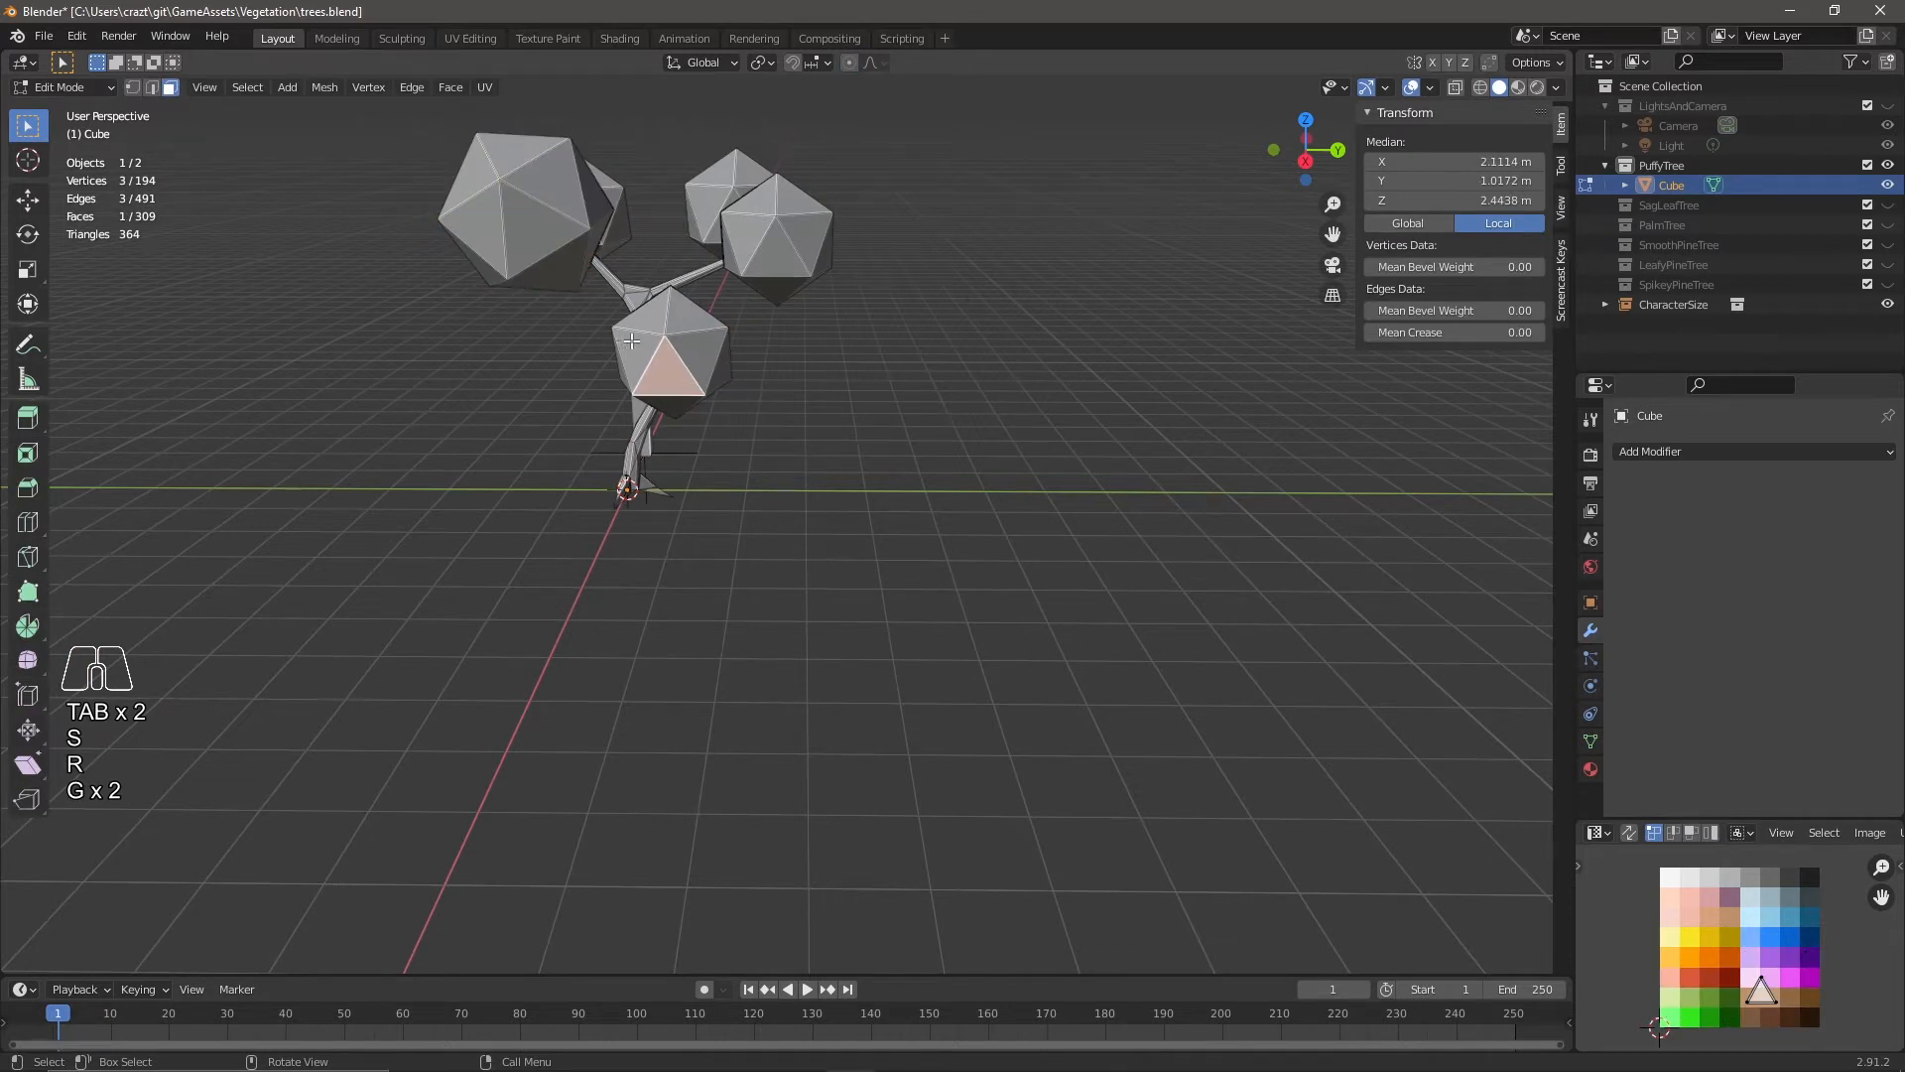
key(l)
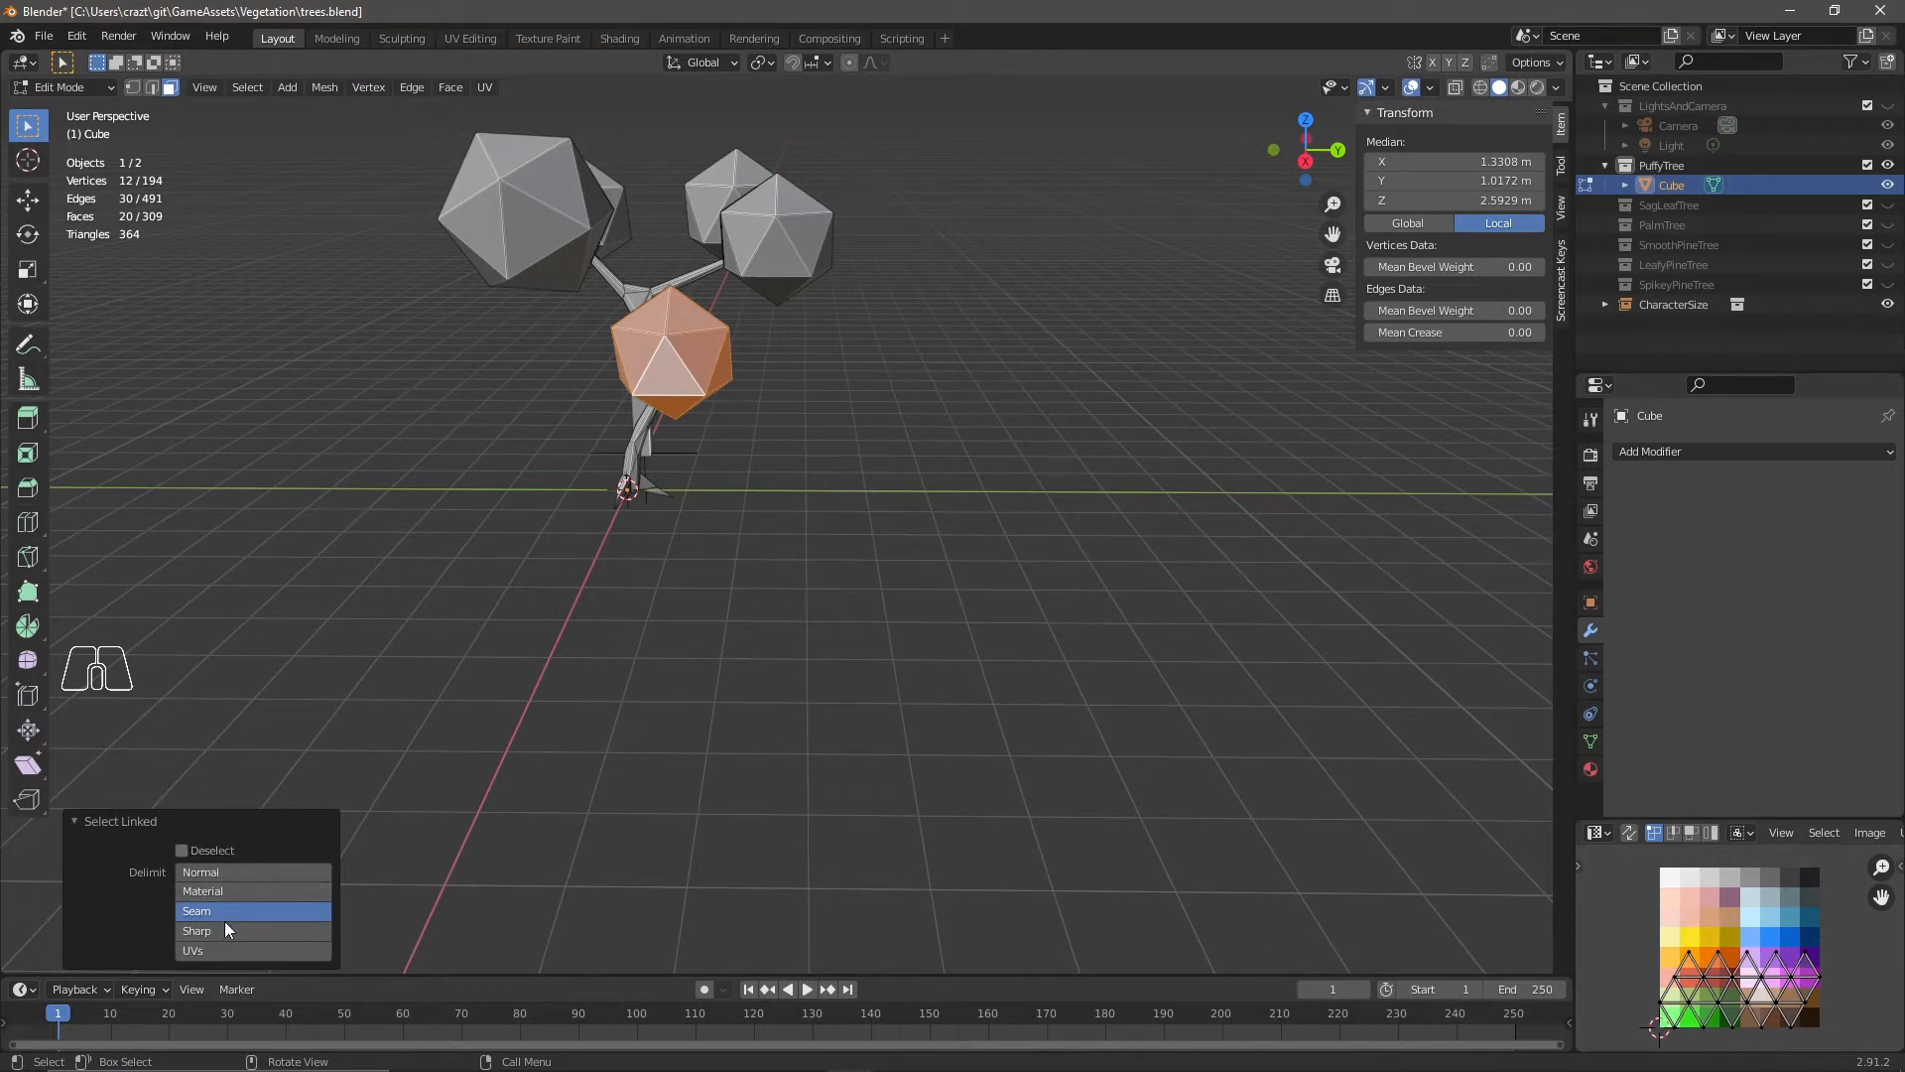
click(219, 873)
click(230, 891)
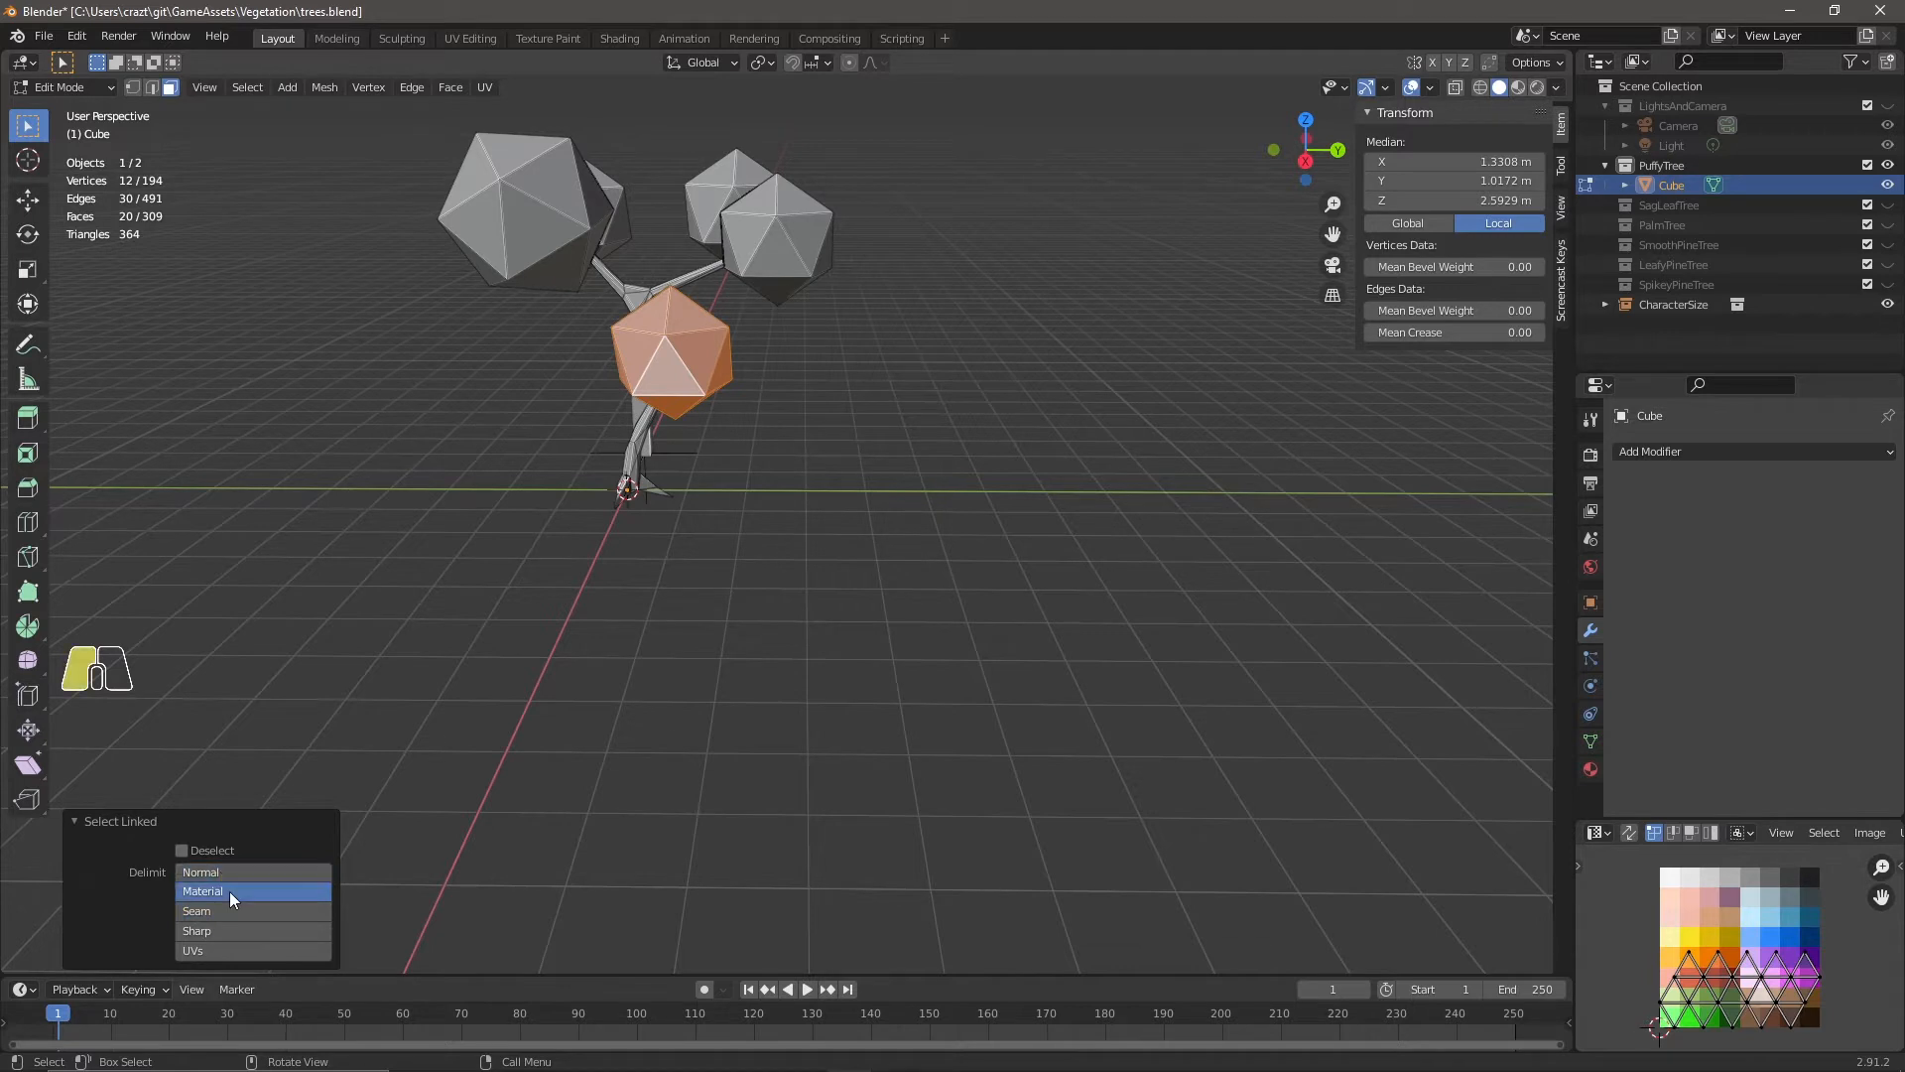
click(245, 910)
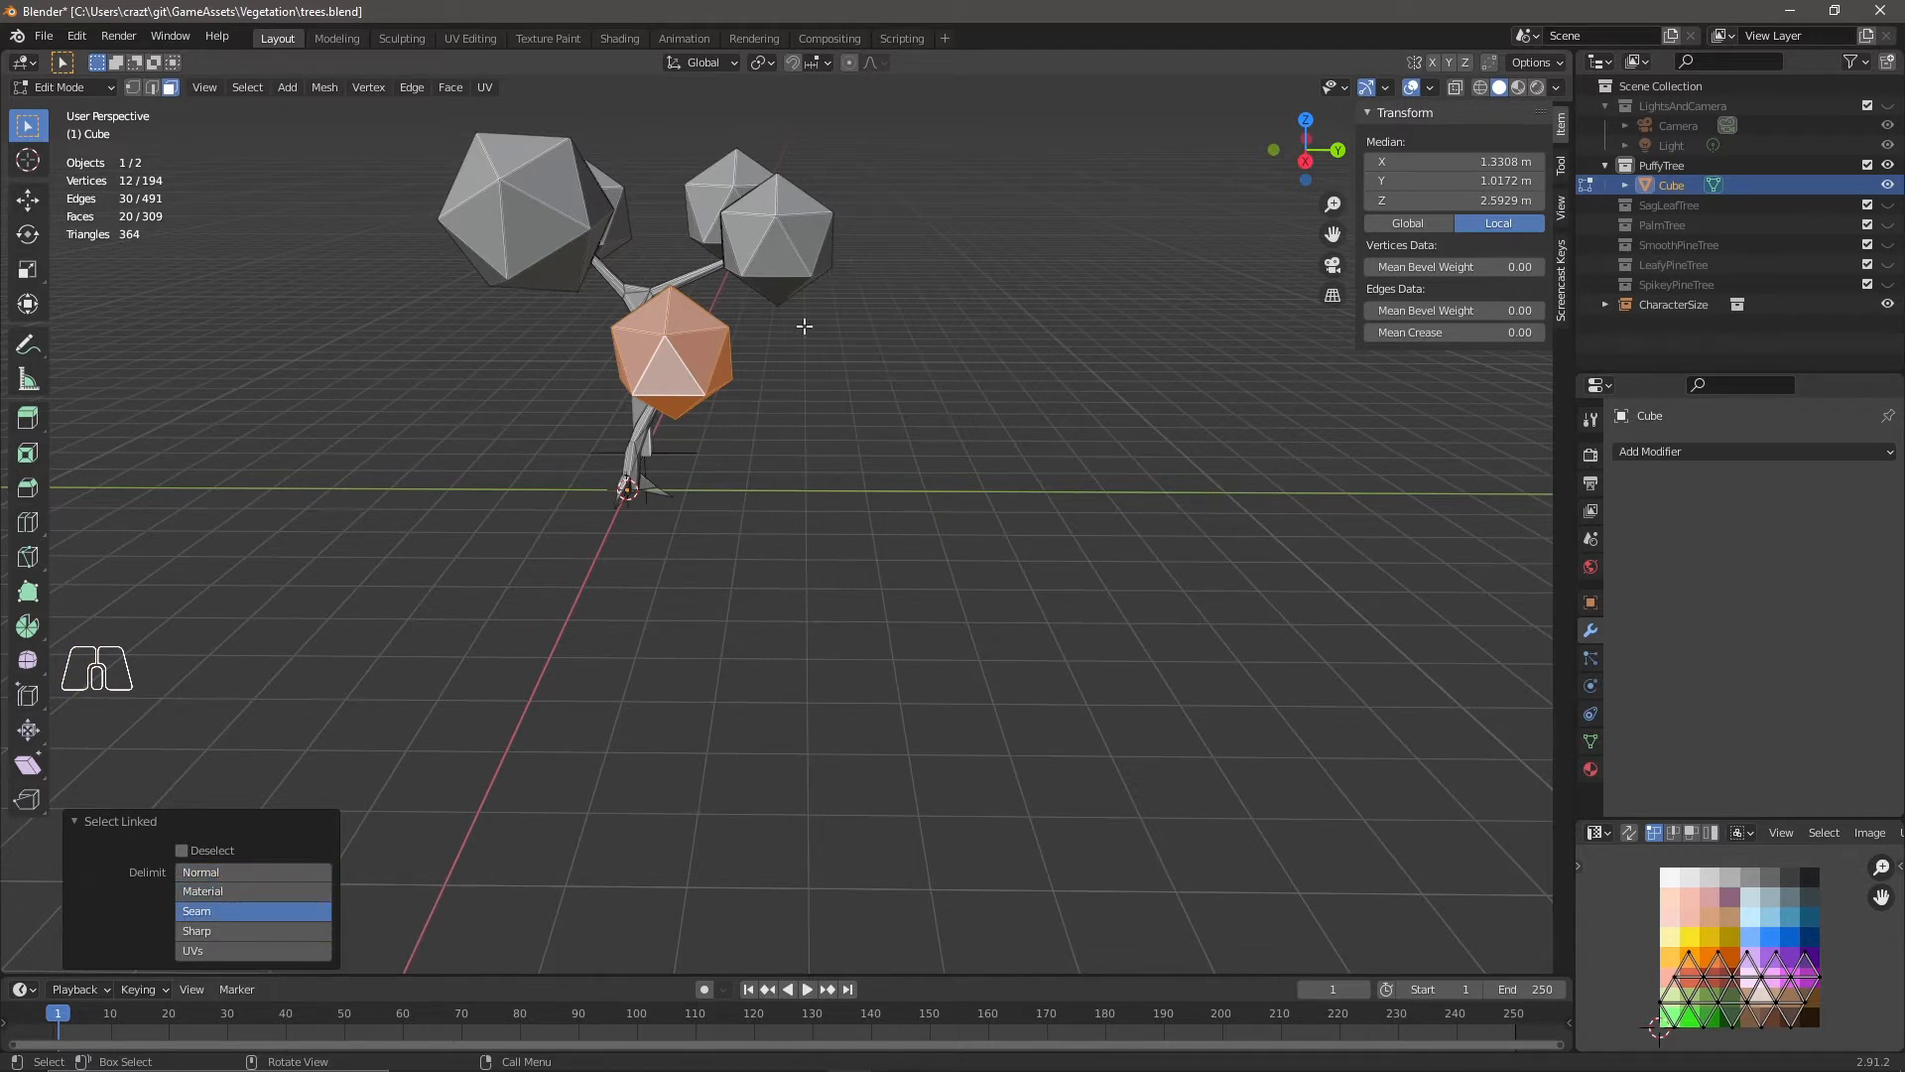
Select the whole upper sphere on the branch opposite the enlarged one, scale it up to a similar size and rotate it.
click(792, 238)
key(l)
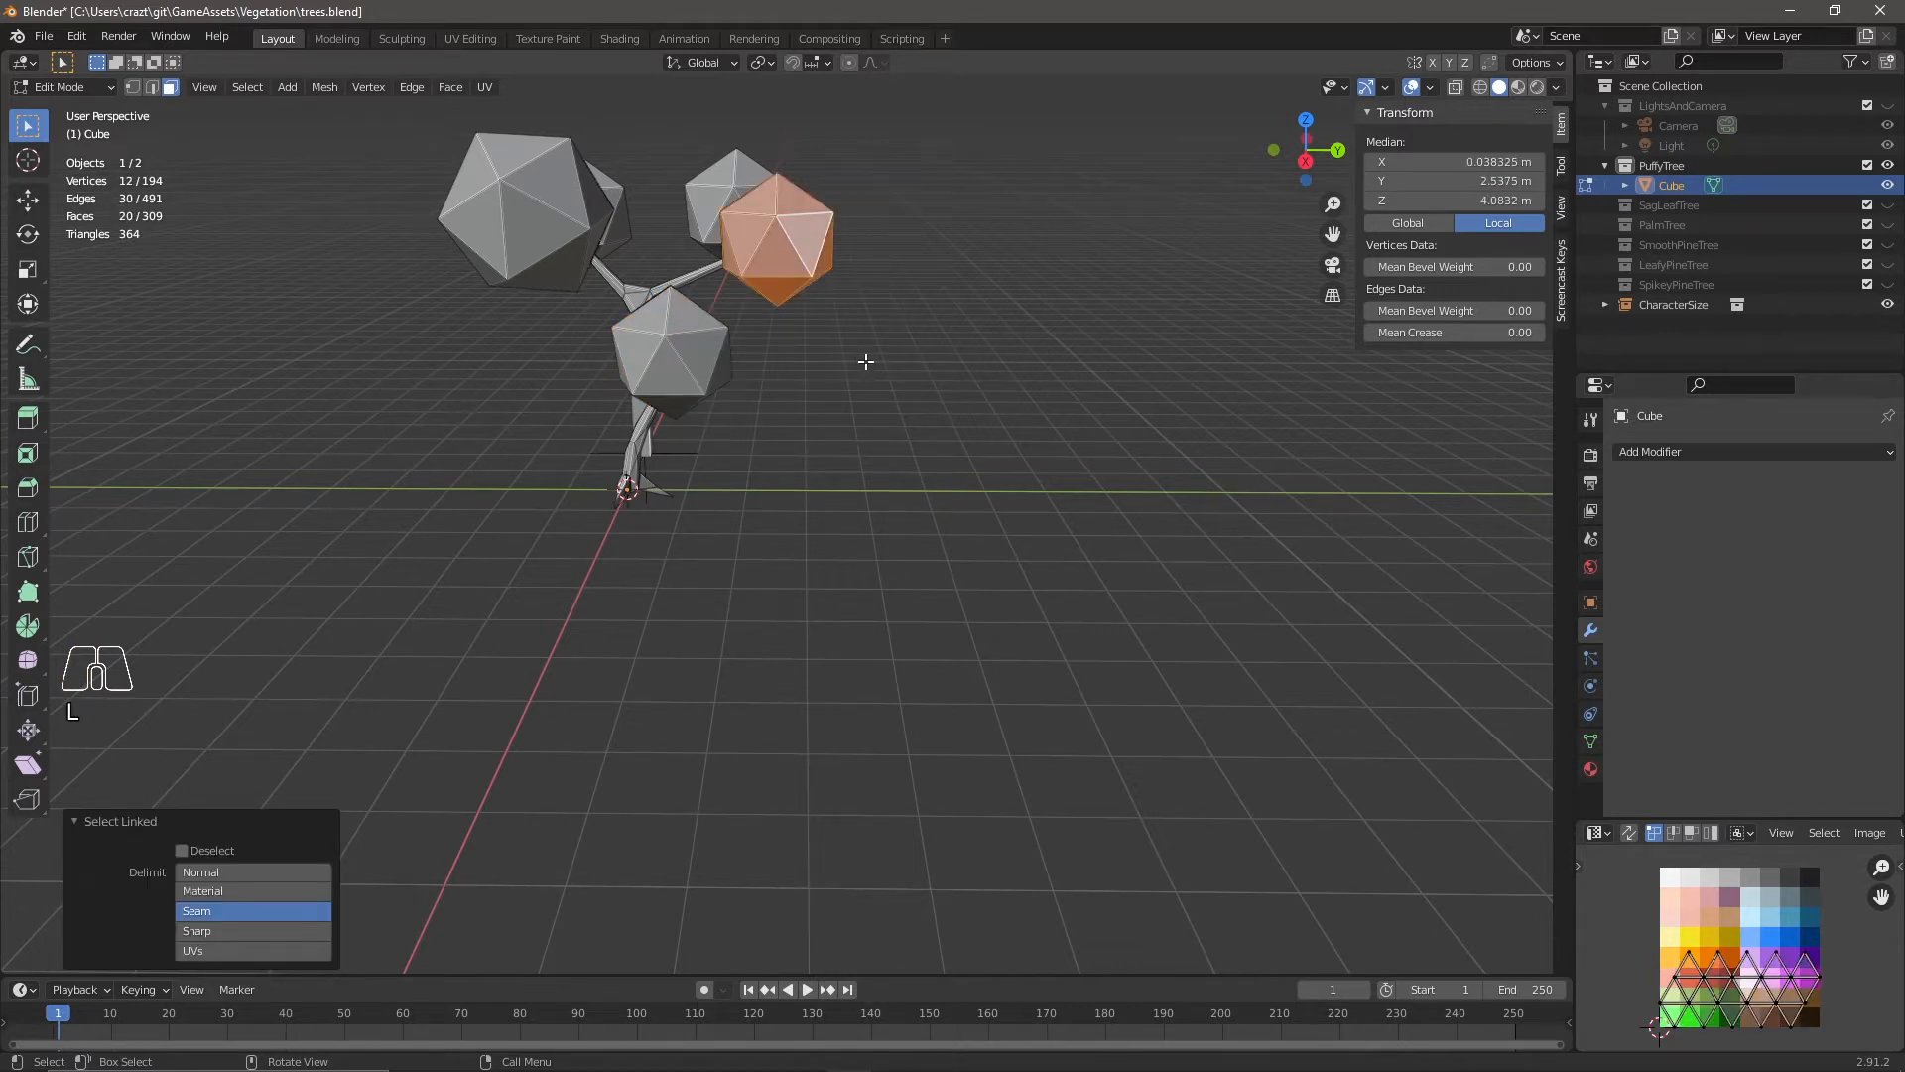
key(s)
click(977, 383)
key(r)
click(1041, 247)
middle_drag(1041, 247, 693, 430)
Select the whole lowest sphere and move it to about X 1.22, Y 0.17, Z 2.63 m.
click(696, 359)
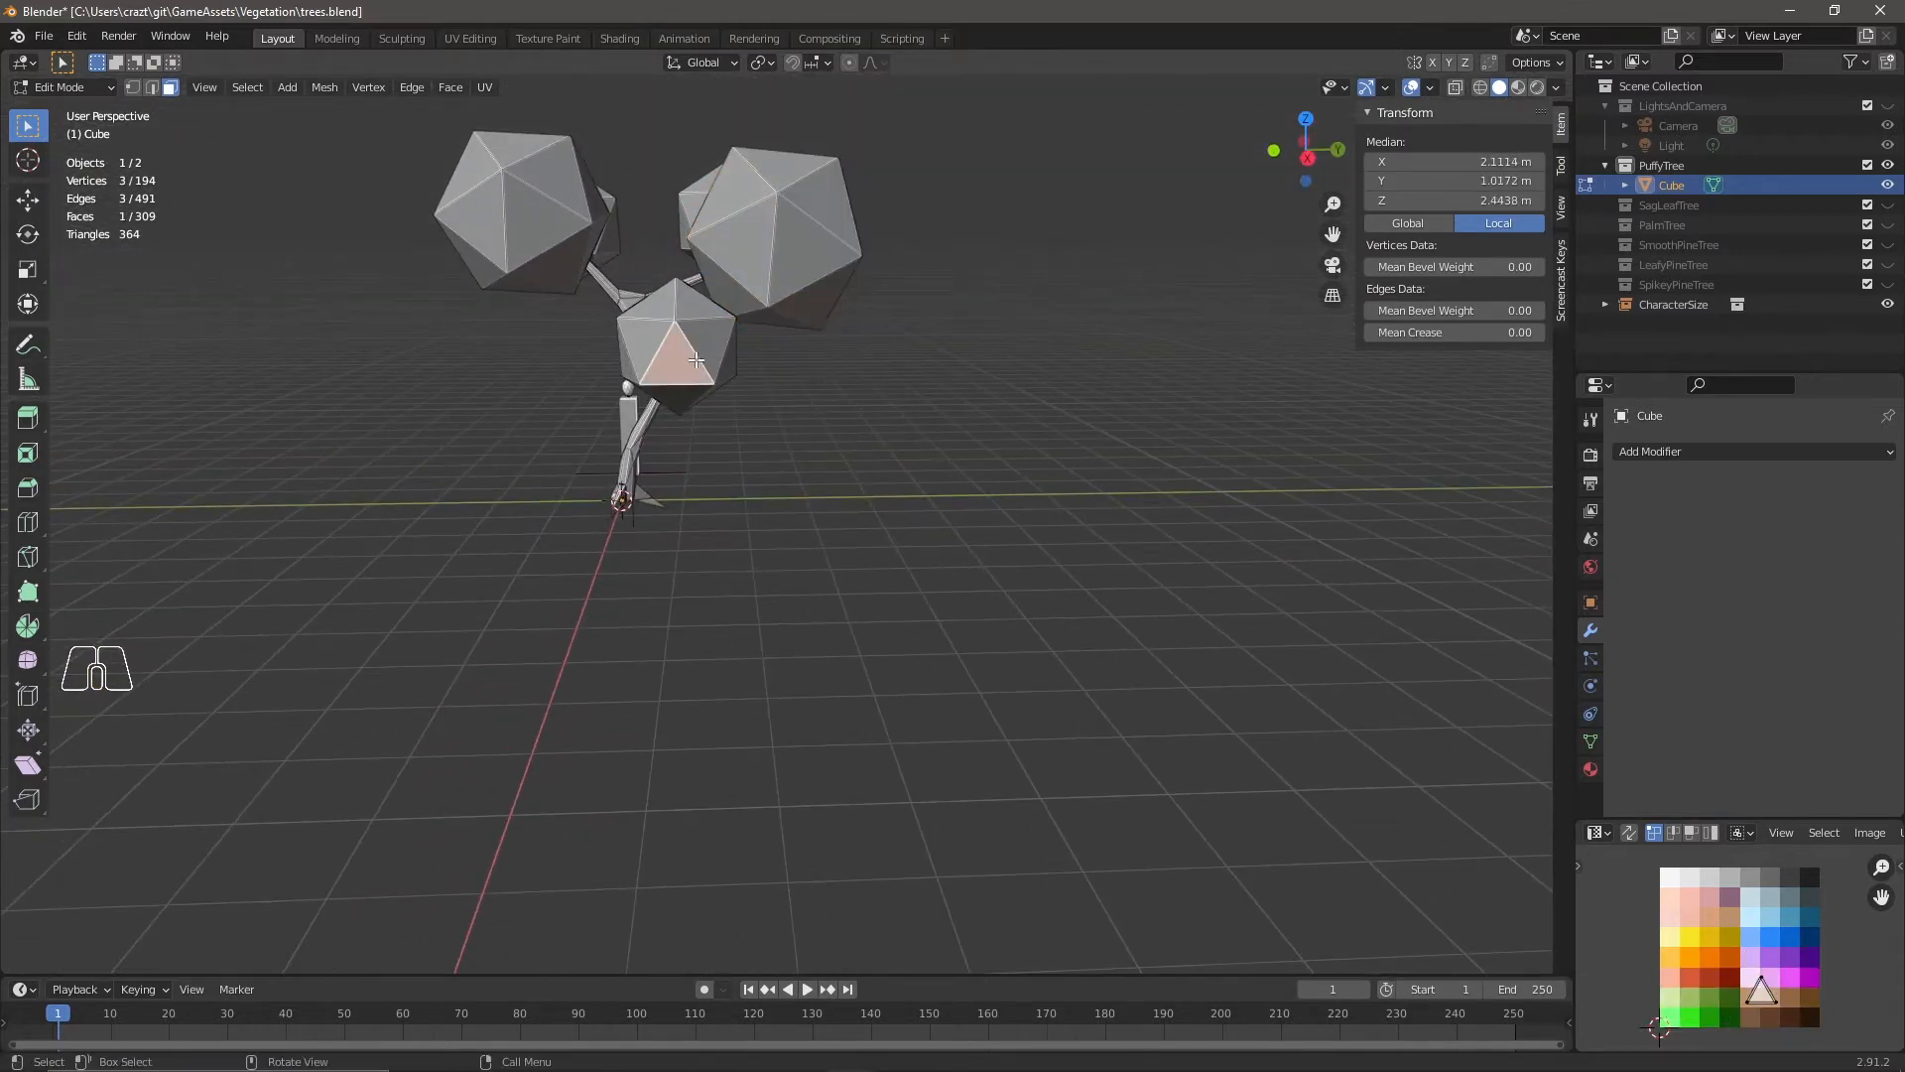
key(l)
key(g)
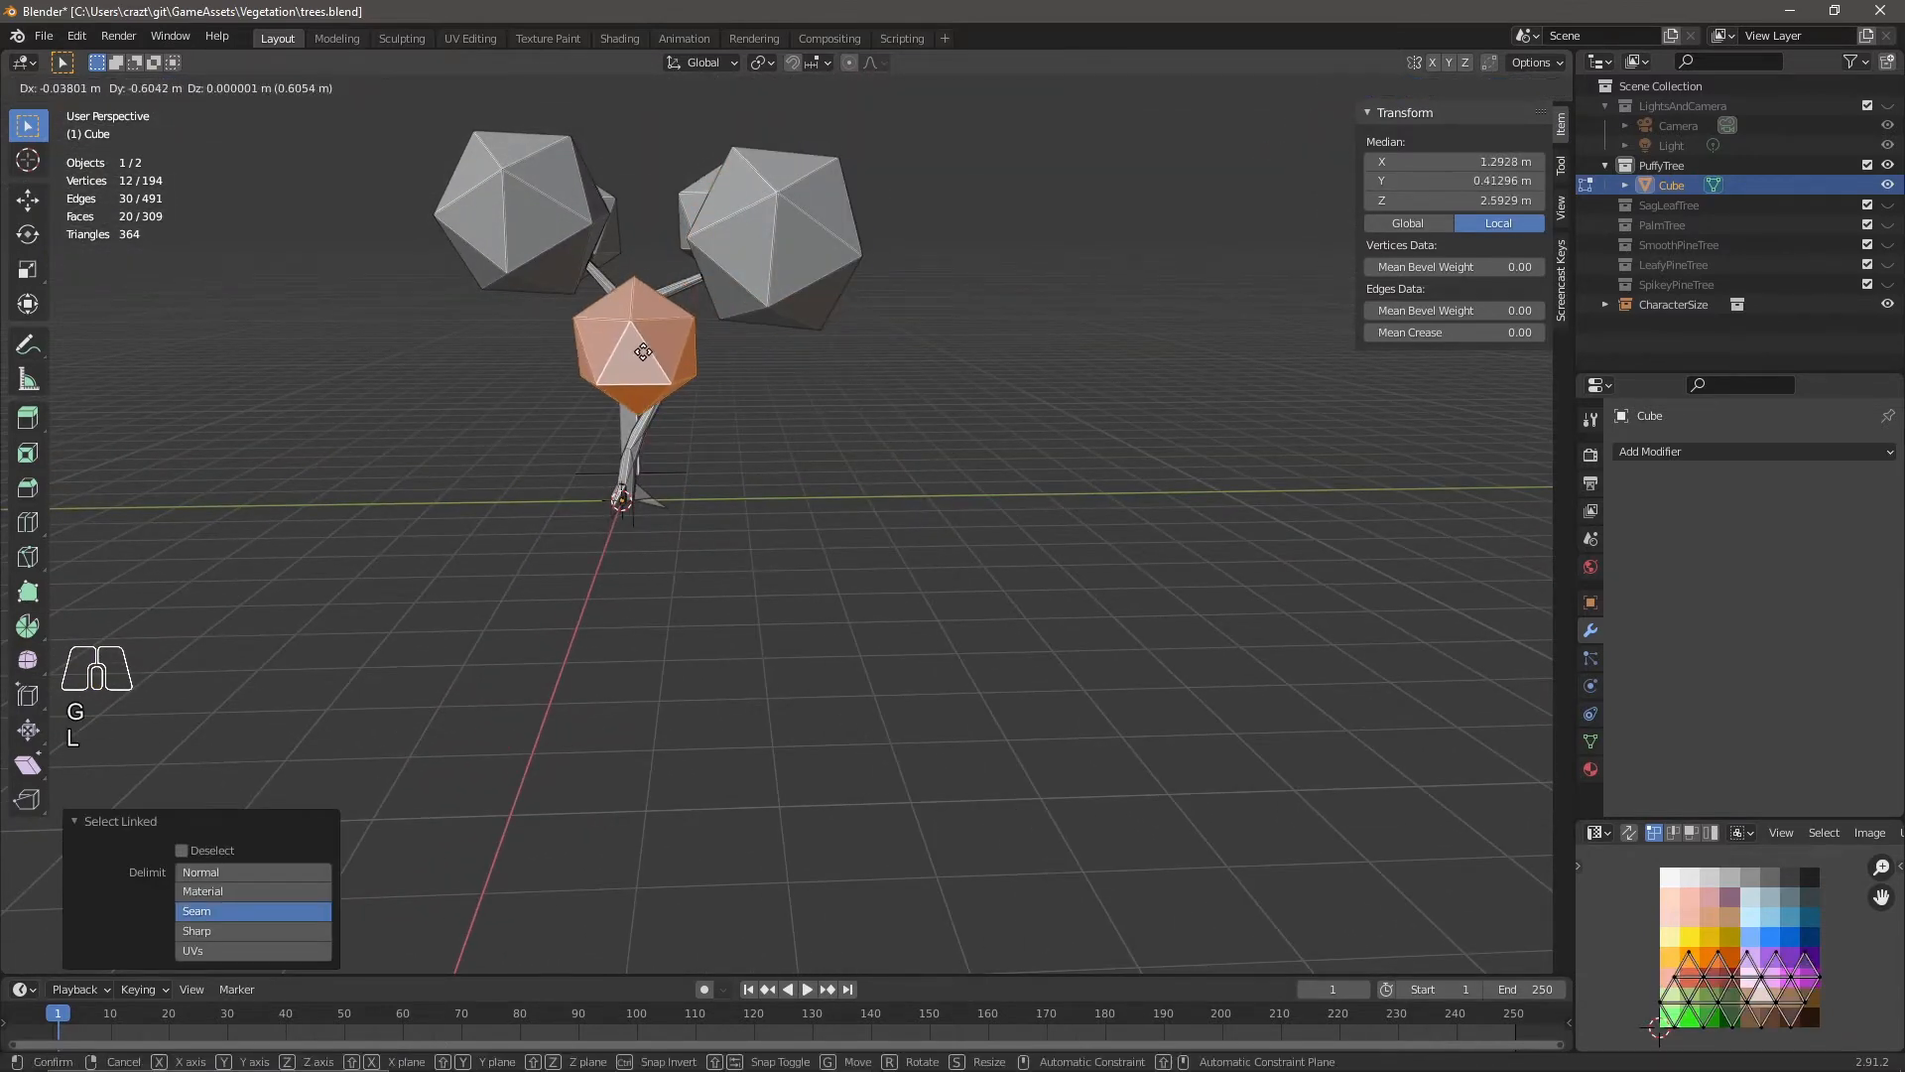
click(635, 375)
middle_drag(635, 375, 708, 403)
key(g)
click(820, 476)
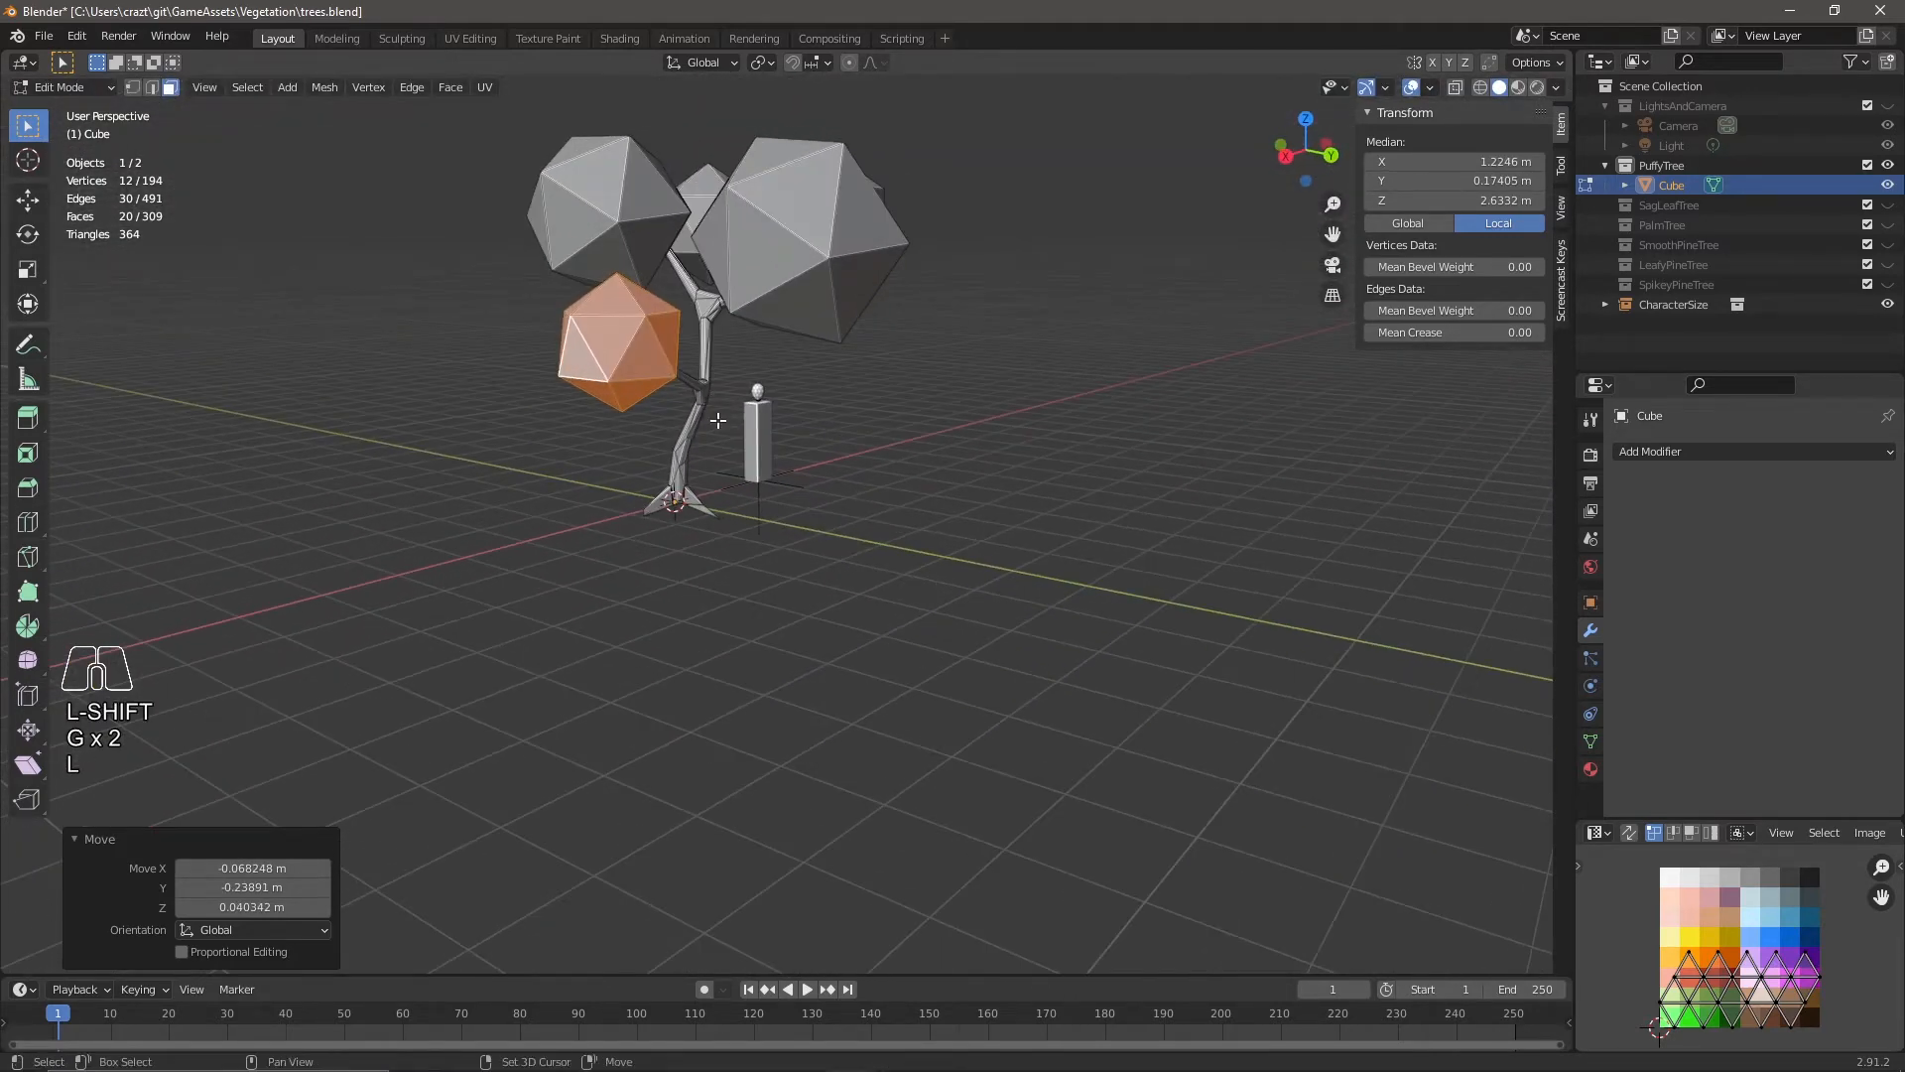
Duplicate the lowest sphere to the other side of its branch, rotate the copy 41.2° and adjust its position.
key(shift+d)
click(914, 426)
key(r)
click(855, 593)
key(g)
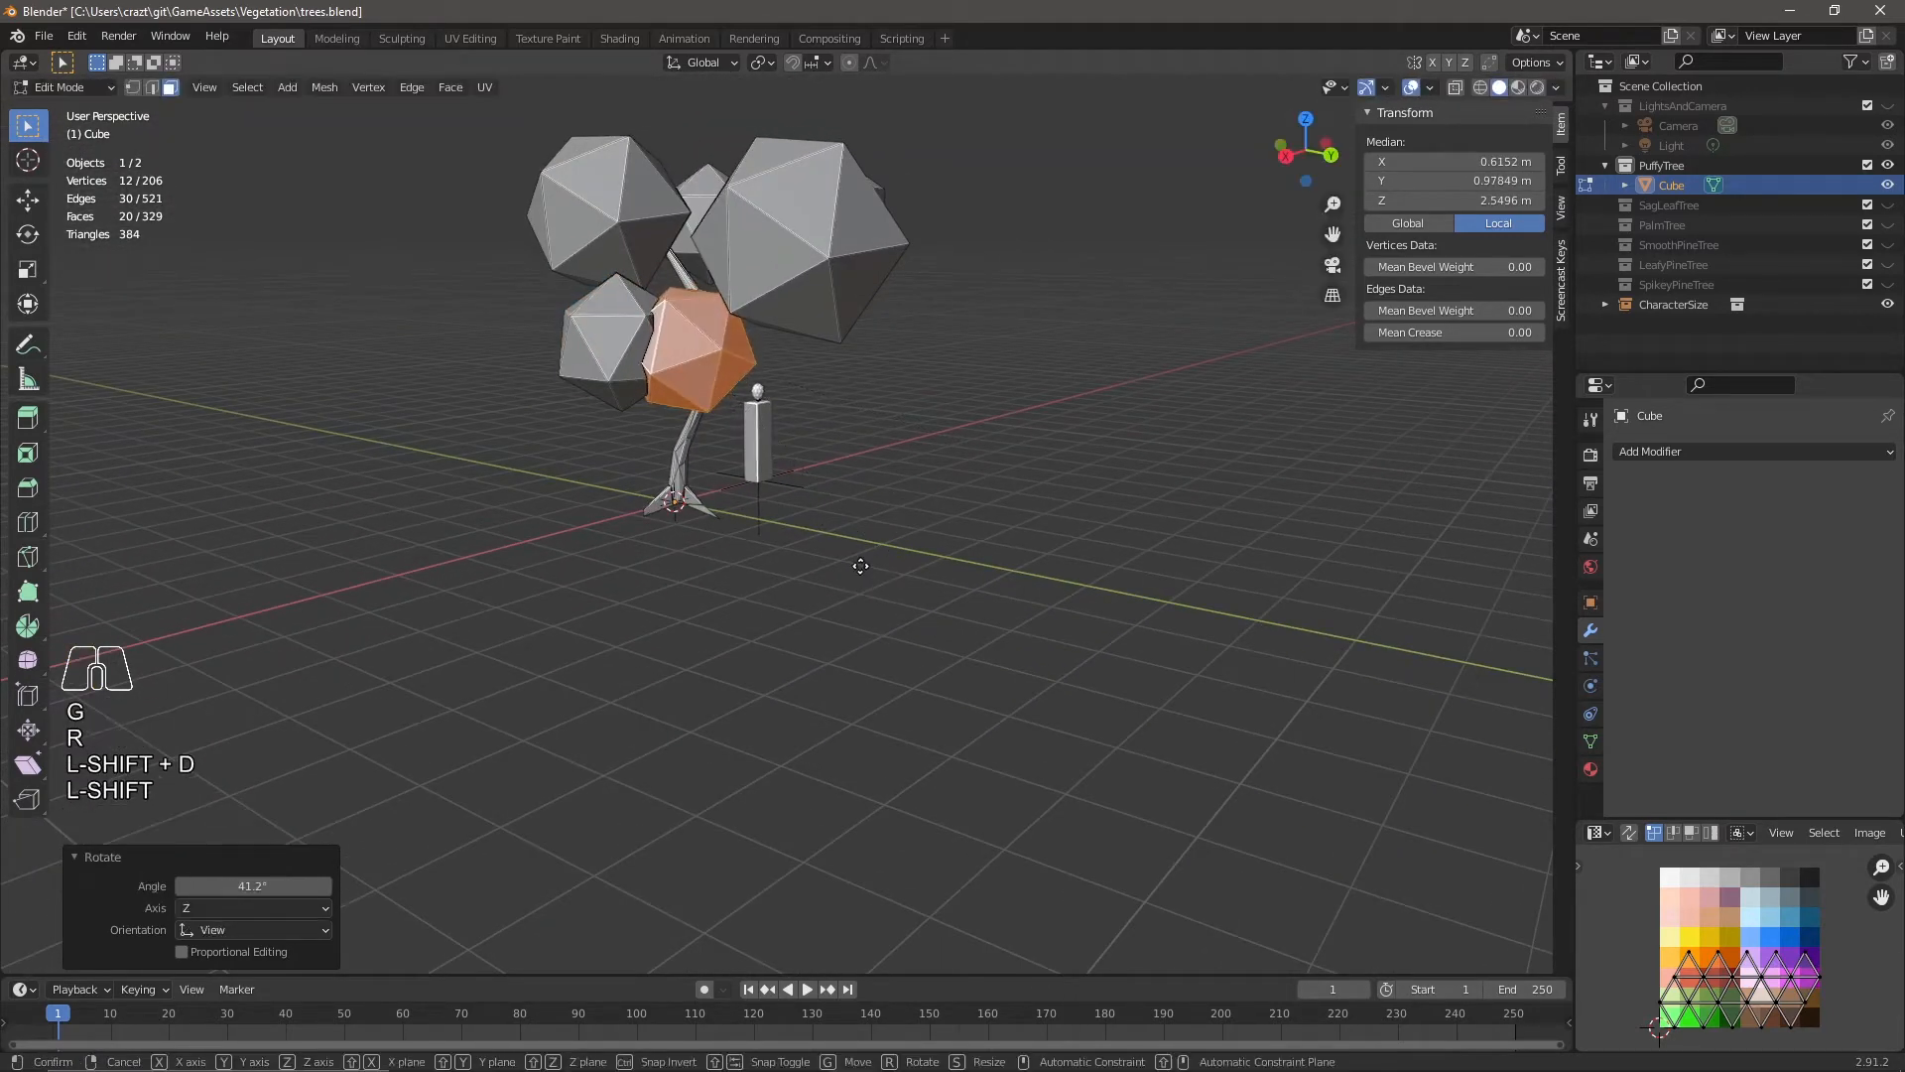
click(889, 573)
middle_drag(889, 572, 848, 496)
Select the small upper sphere behind the large one on the same branch, enlarge it and move it over the branch.
key(Tab)
key(Tab)
double_click(739, 134)
key(s)
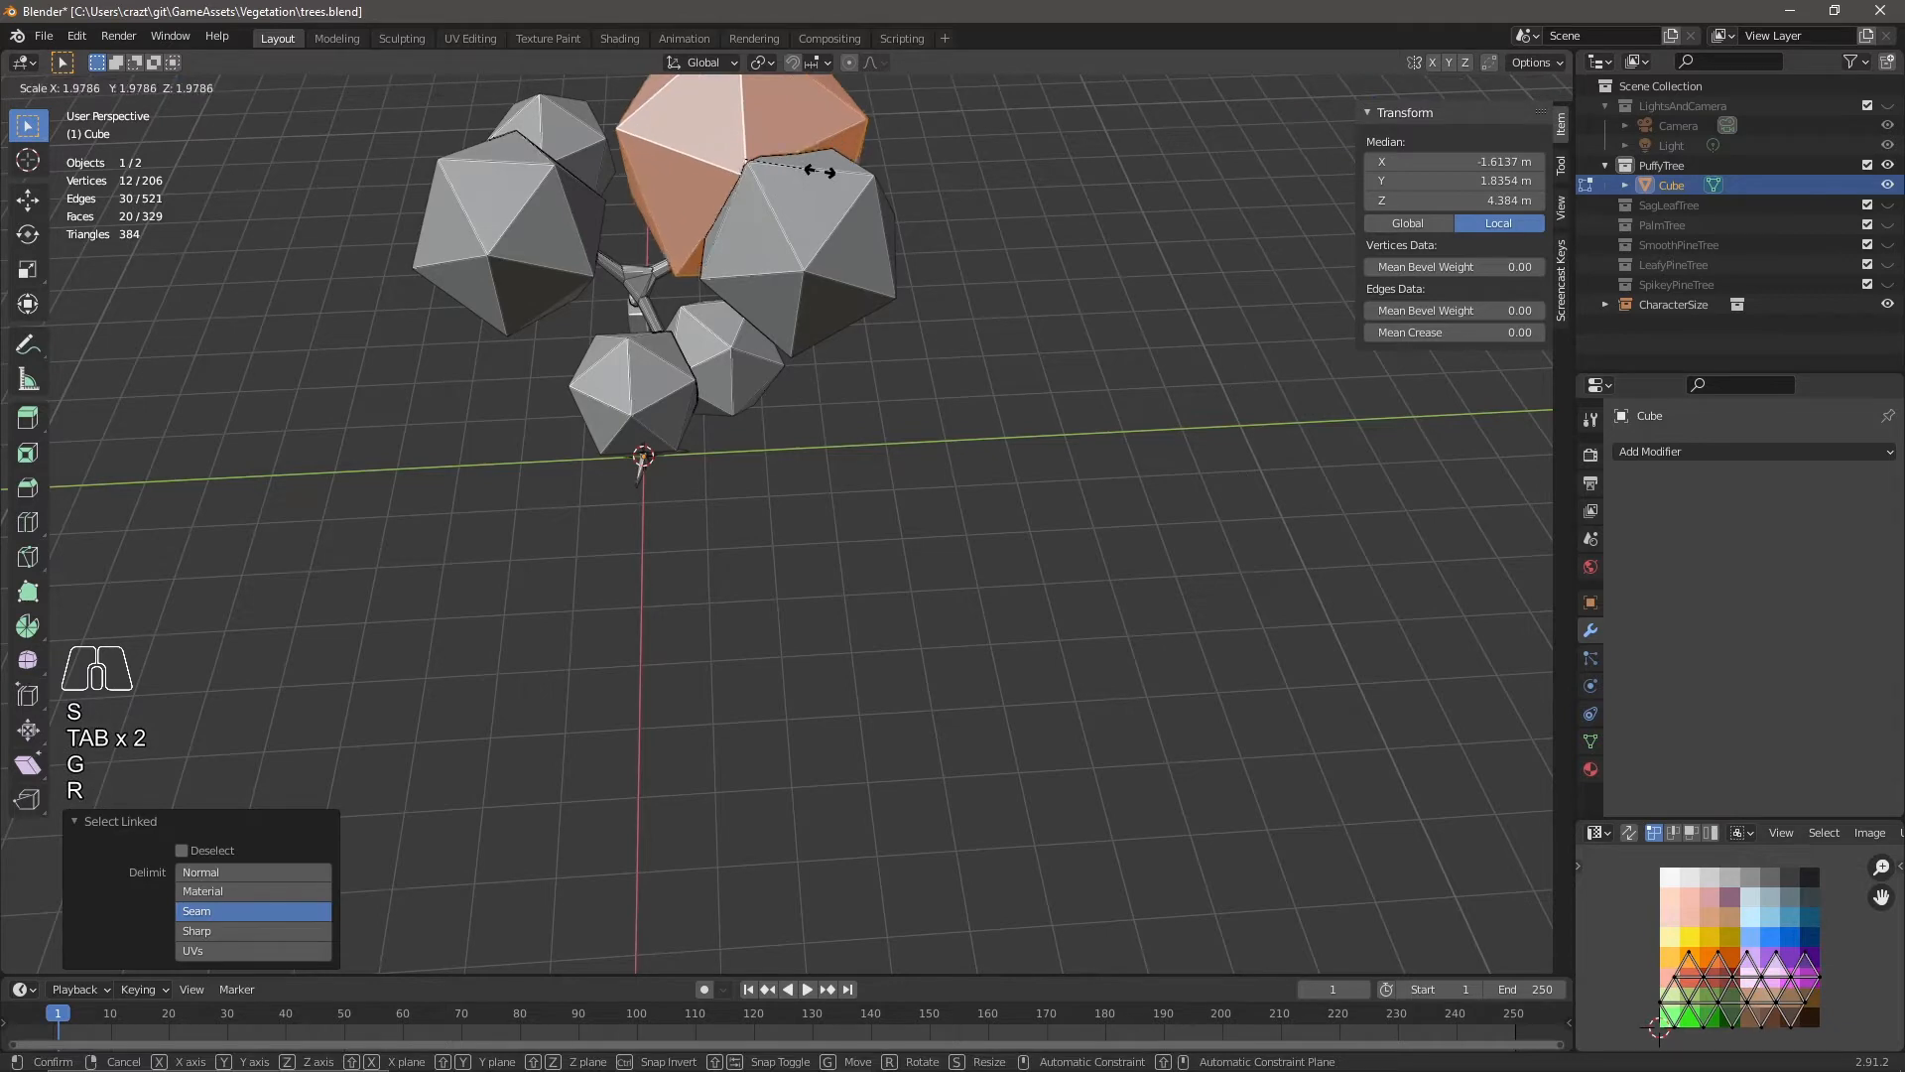
click(793, 70)
key(g)
click(758, 178)
Shift the enlarged rear sphere by about -0.12 m in X and -0.16 m in Y, and rotate it about -41°.
middle_drag(1054, 238, 694, 207)
key(g)
click(706, 213)
key(r)
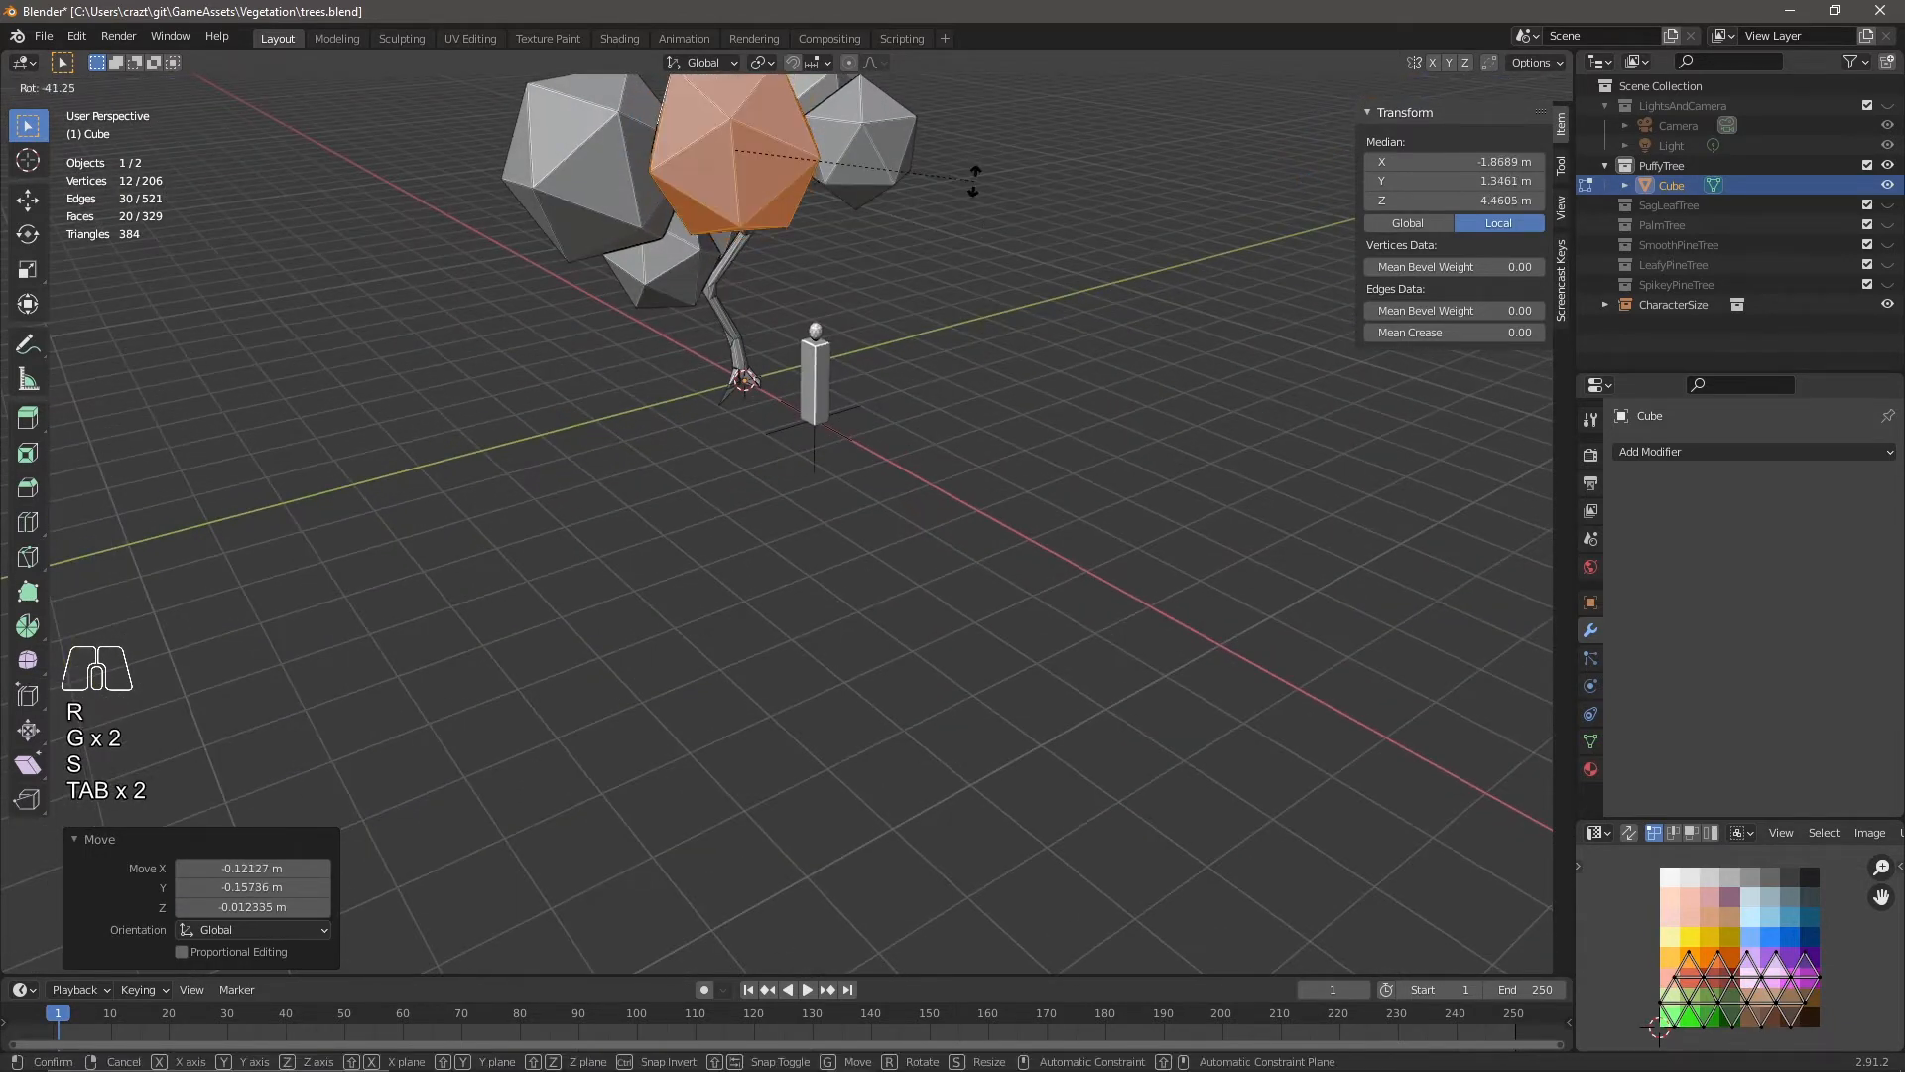
click(970, 167)
key(l)
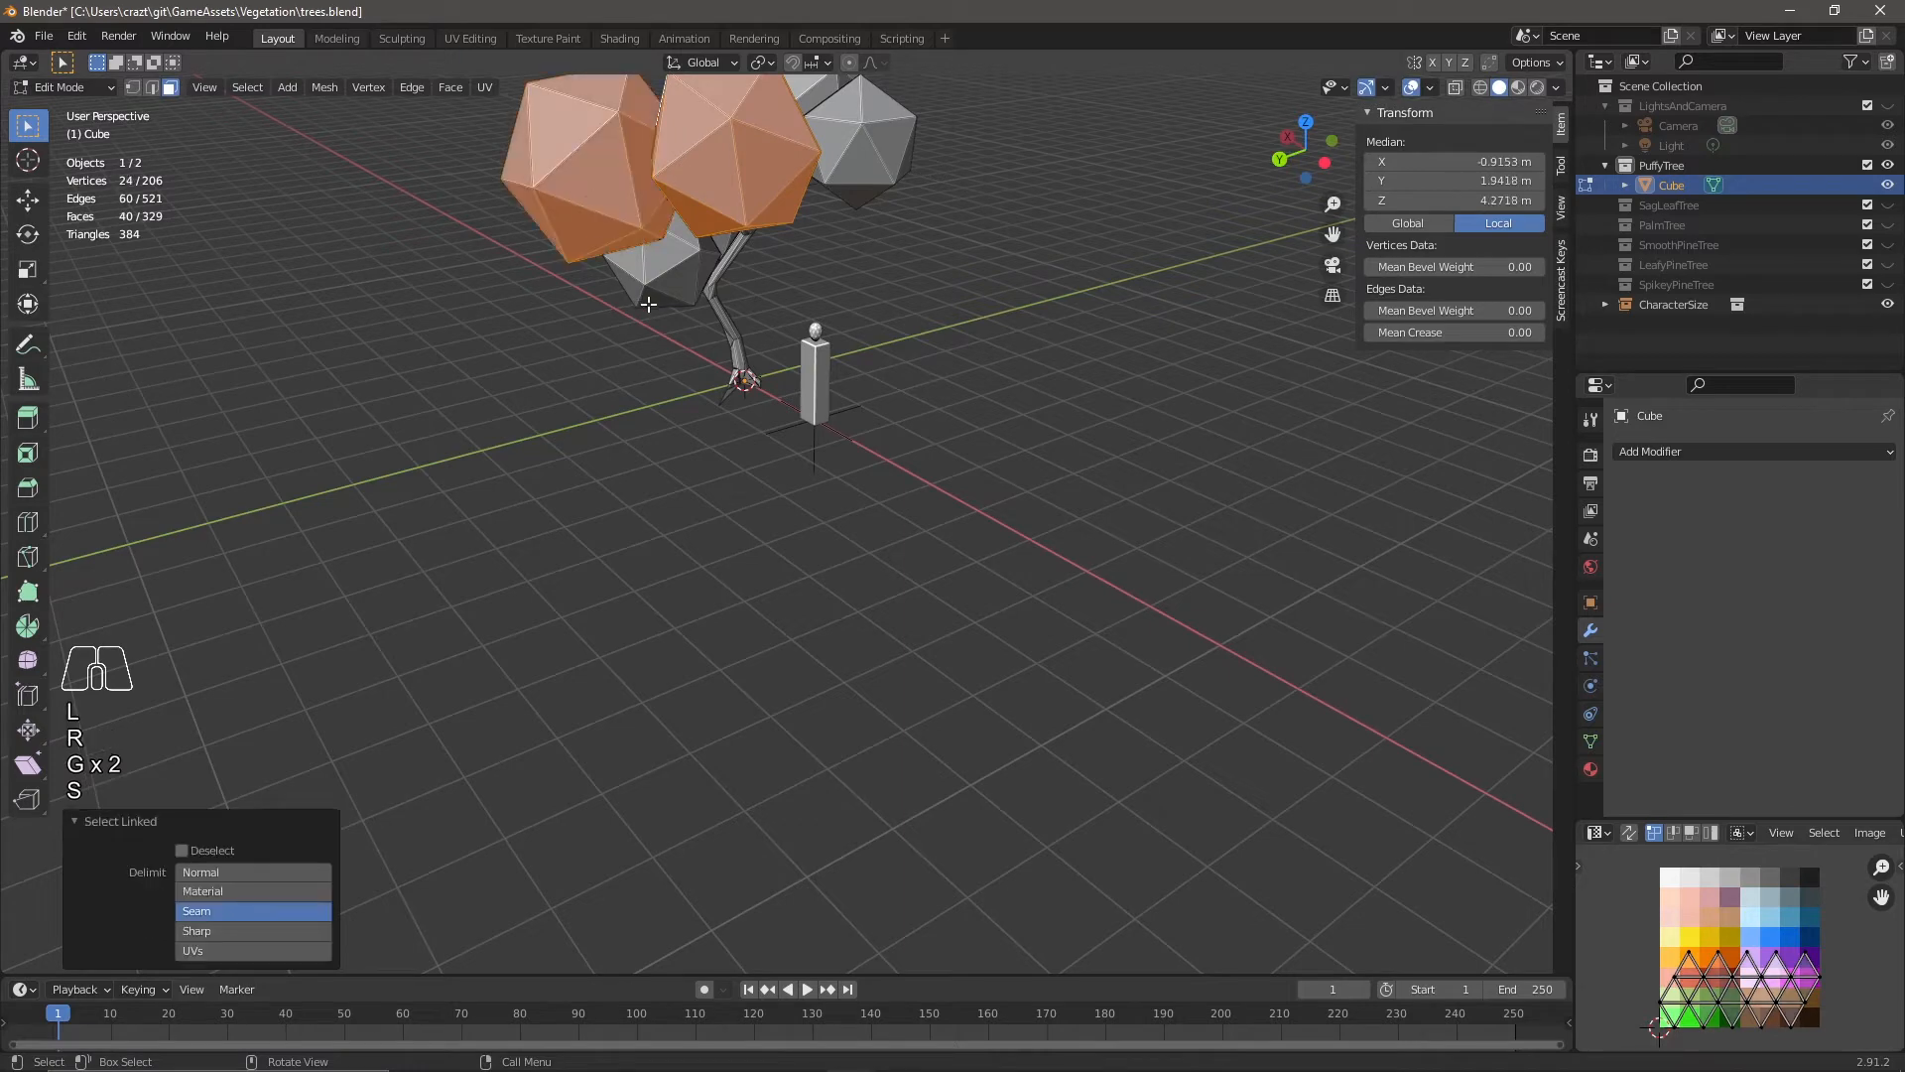
key(r)
key(Escape)
middle_drag(659, 340, 723, 413)
Select only the large sphere next to the rear one and rotate it -44.7° in the view.
click(623, 191)
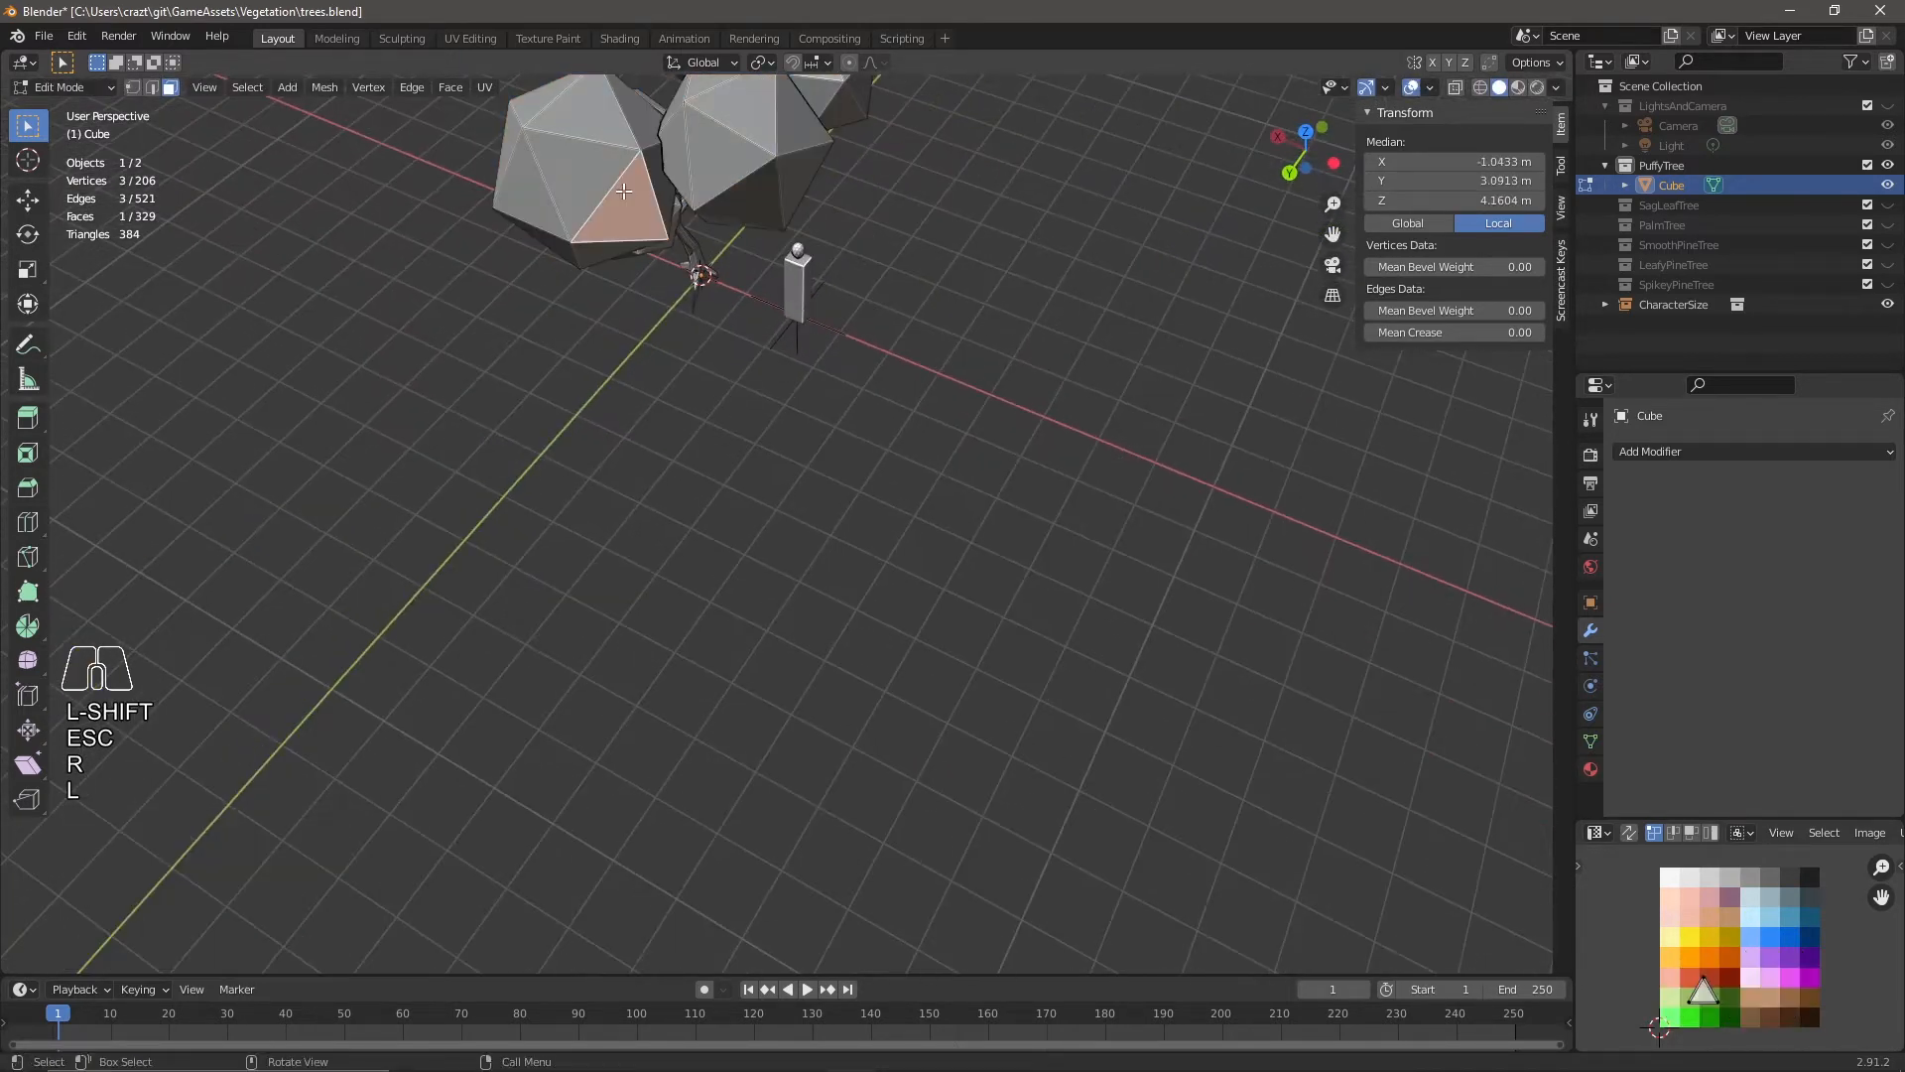
key(l)
shift+middle_drag(631, 361, 805, 494)
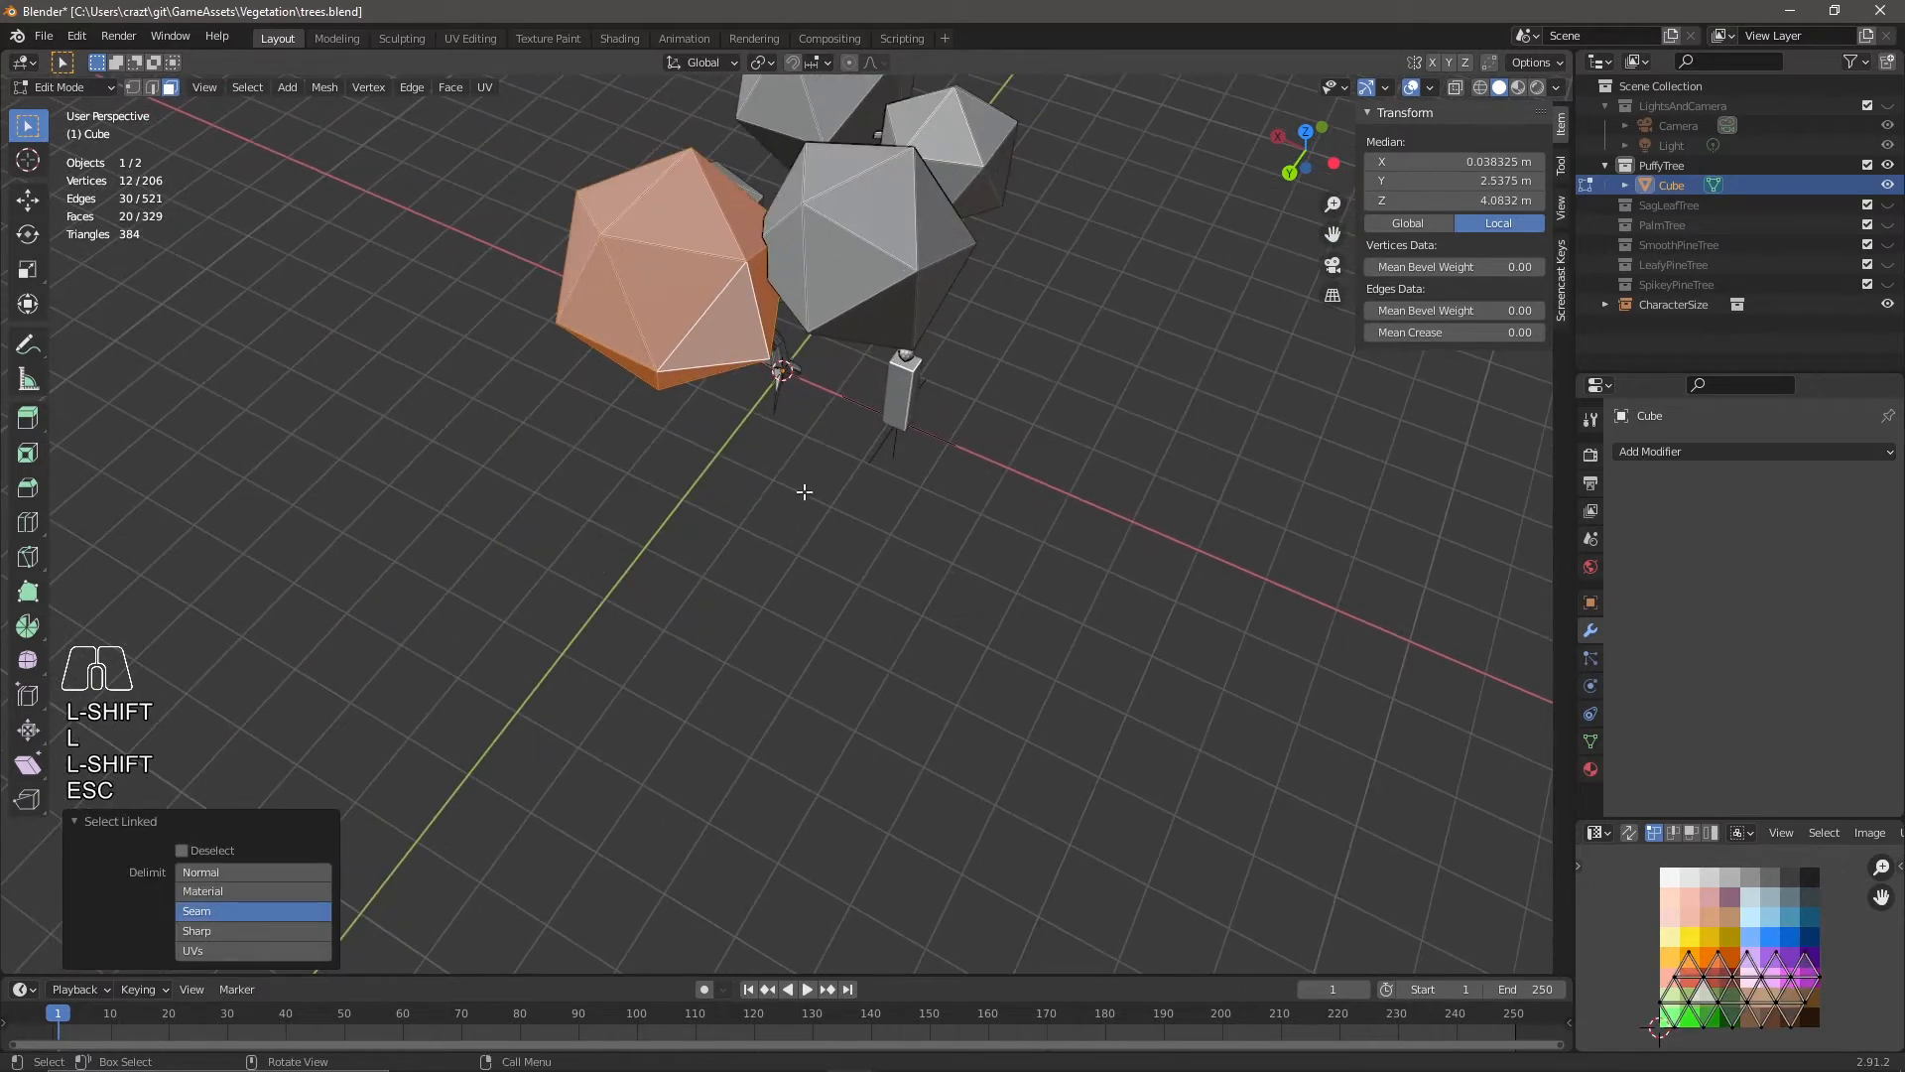
key(r)
click(815, 311)
Select all six foliage spheres and apply the Randomize transform to their vertices.
middle_drag(986, 471, 508, 379)
middle_drag(604, 502, 401, 447)
scroll(408, 354, down, 2)
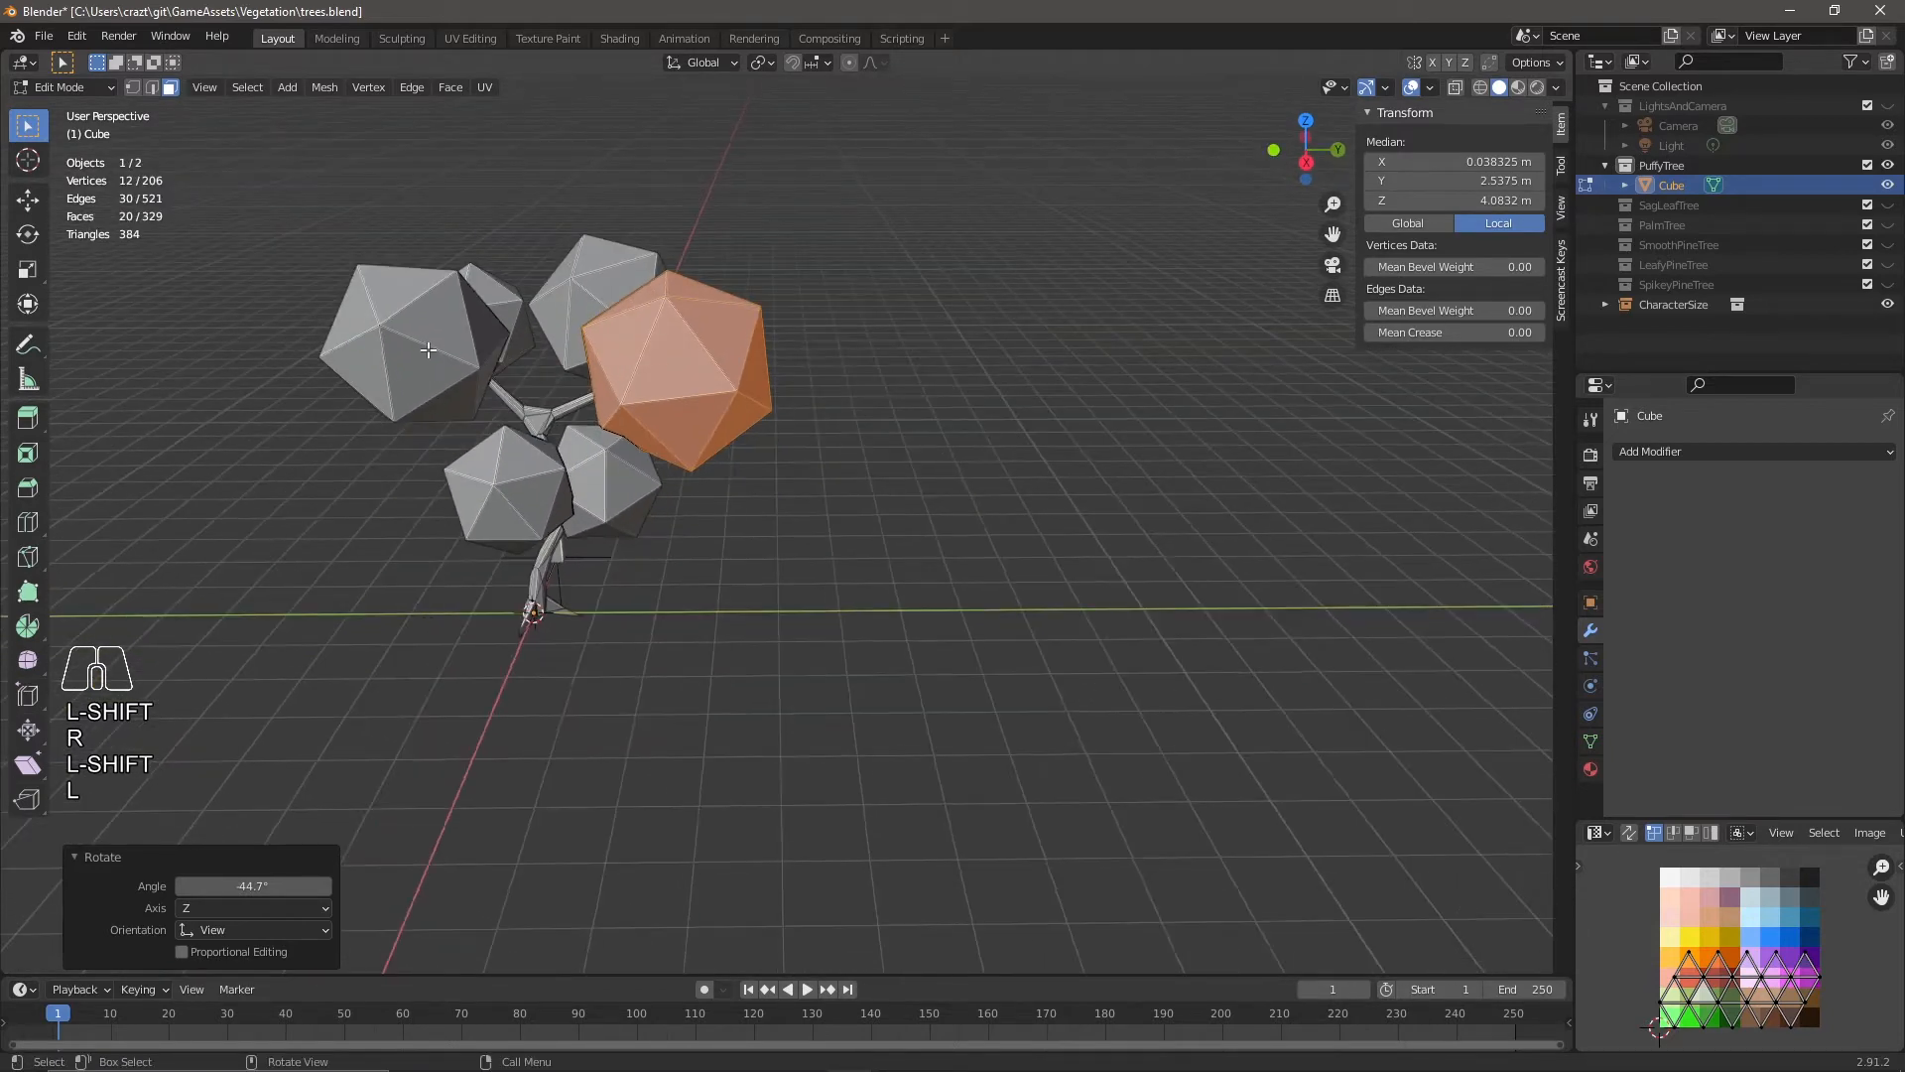
key(l)
key(l)
key(l)
key(l)
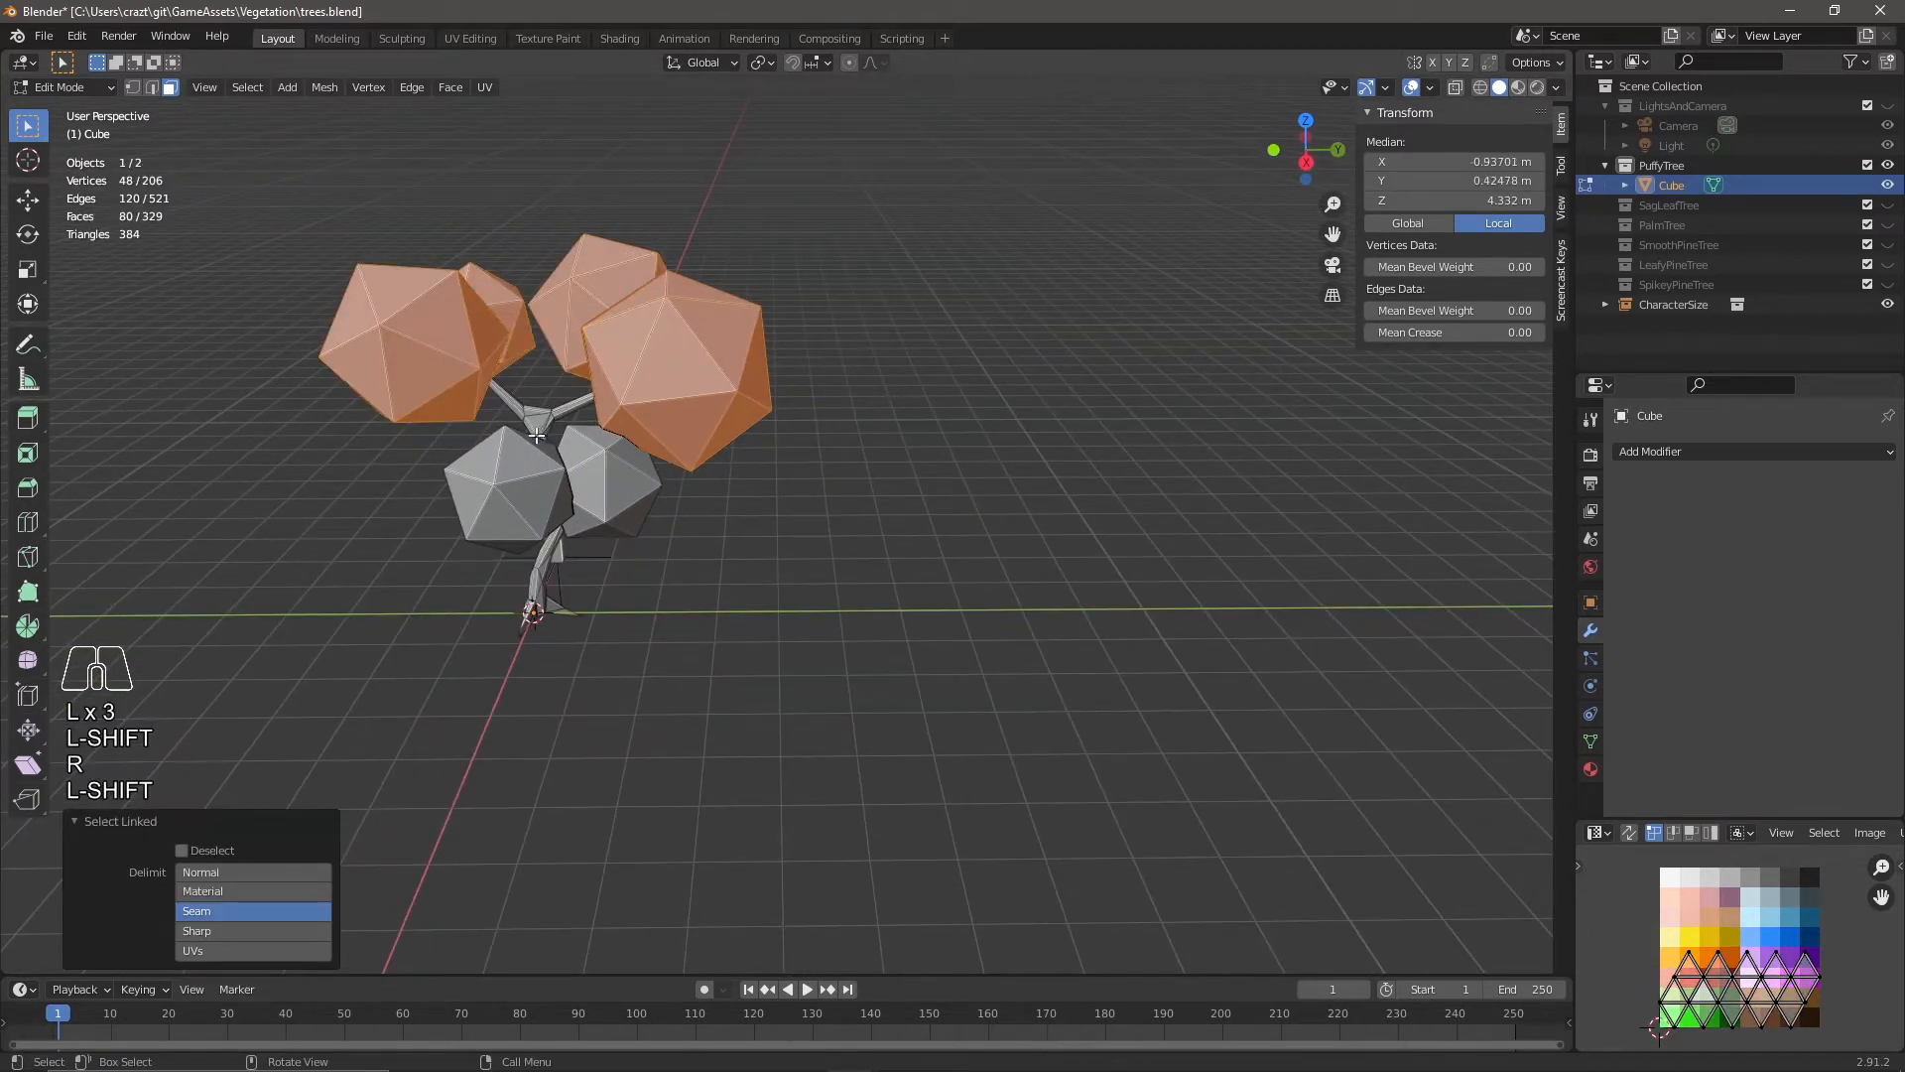
key(l)
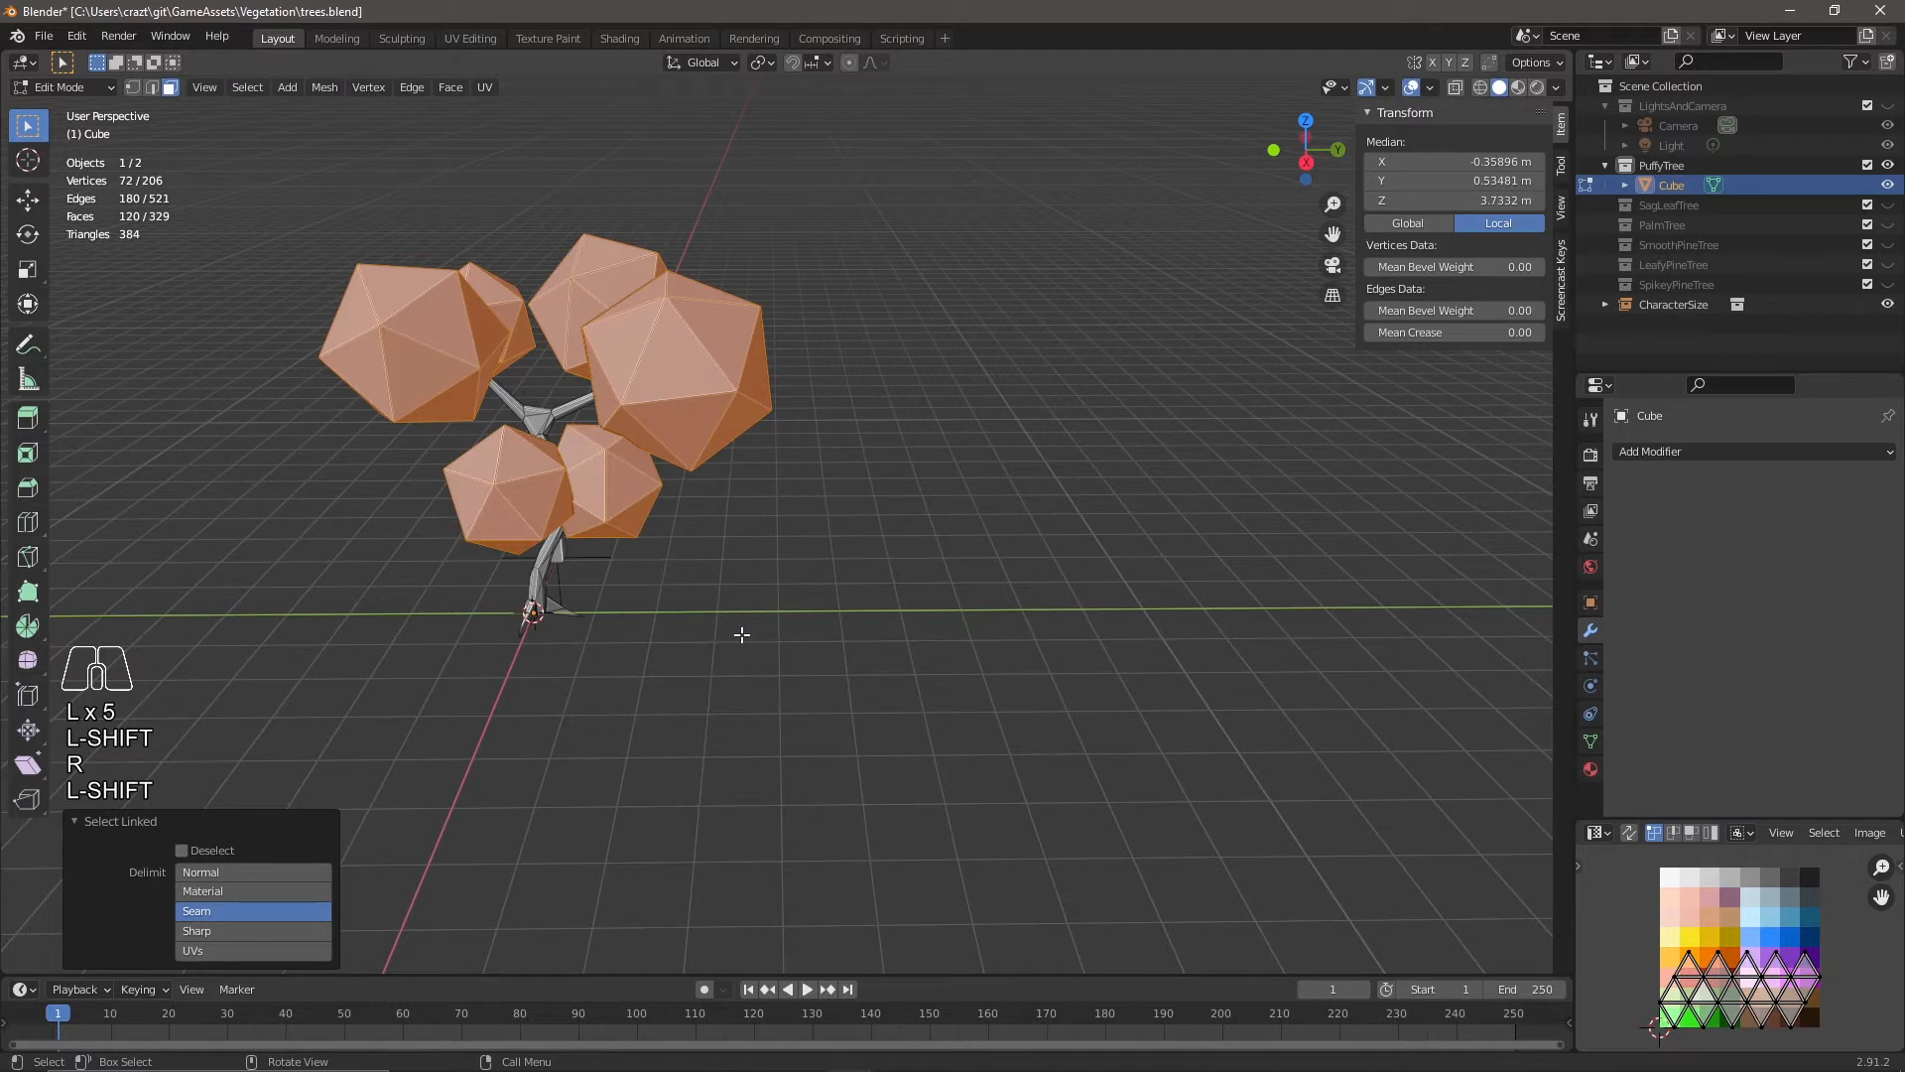
key(F3)
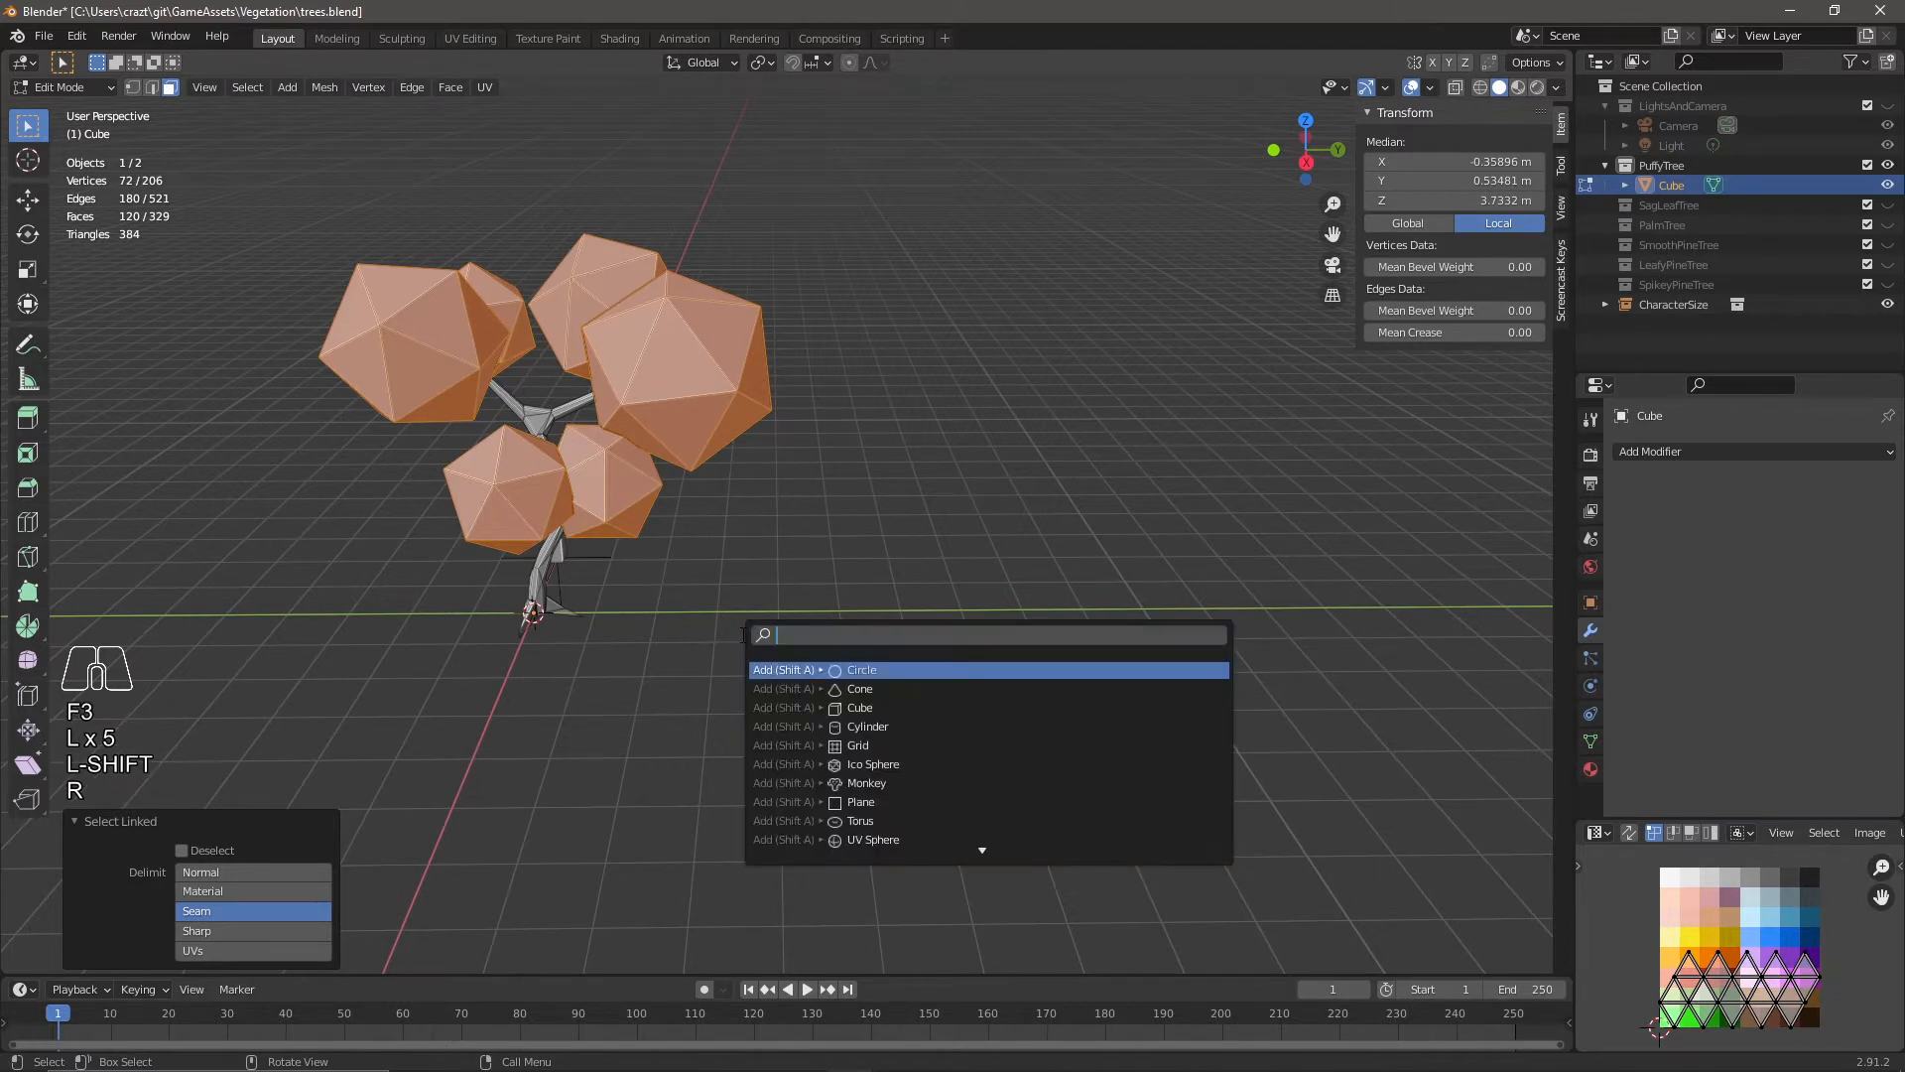
text(rand)
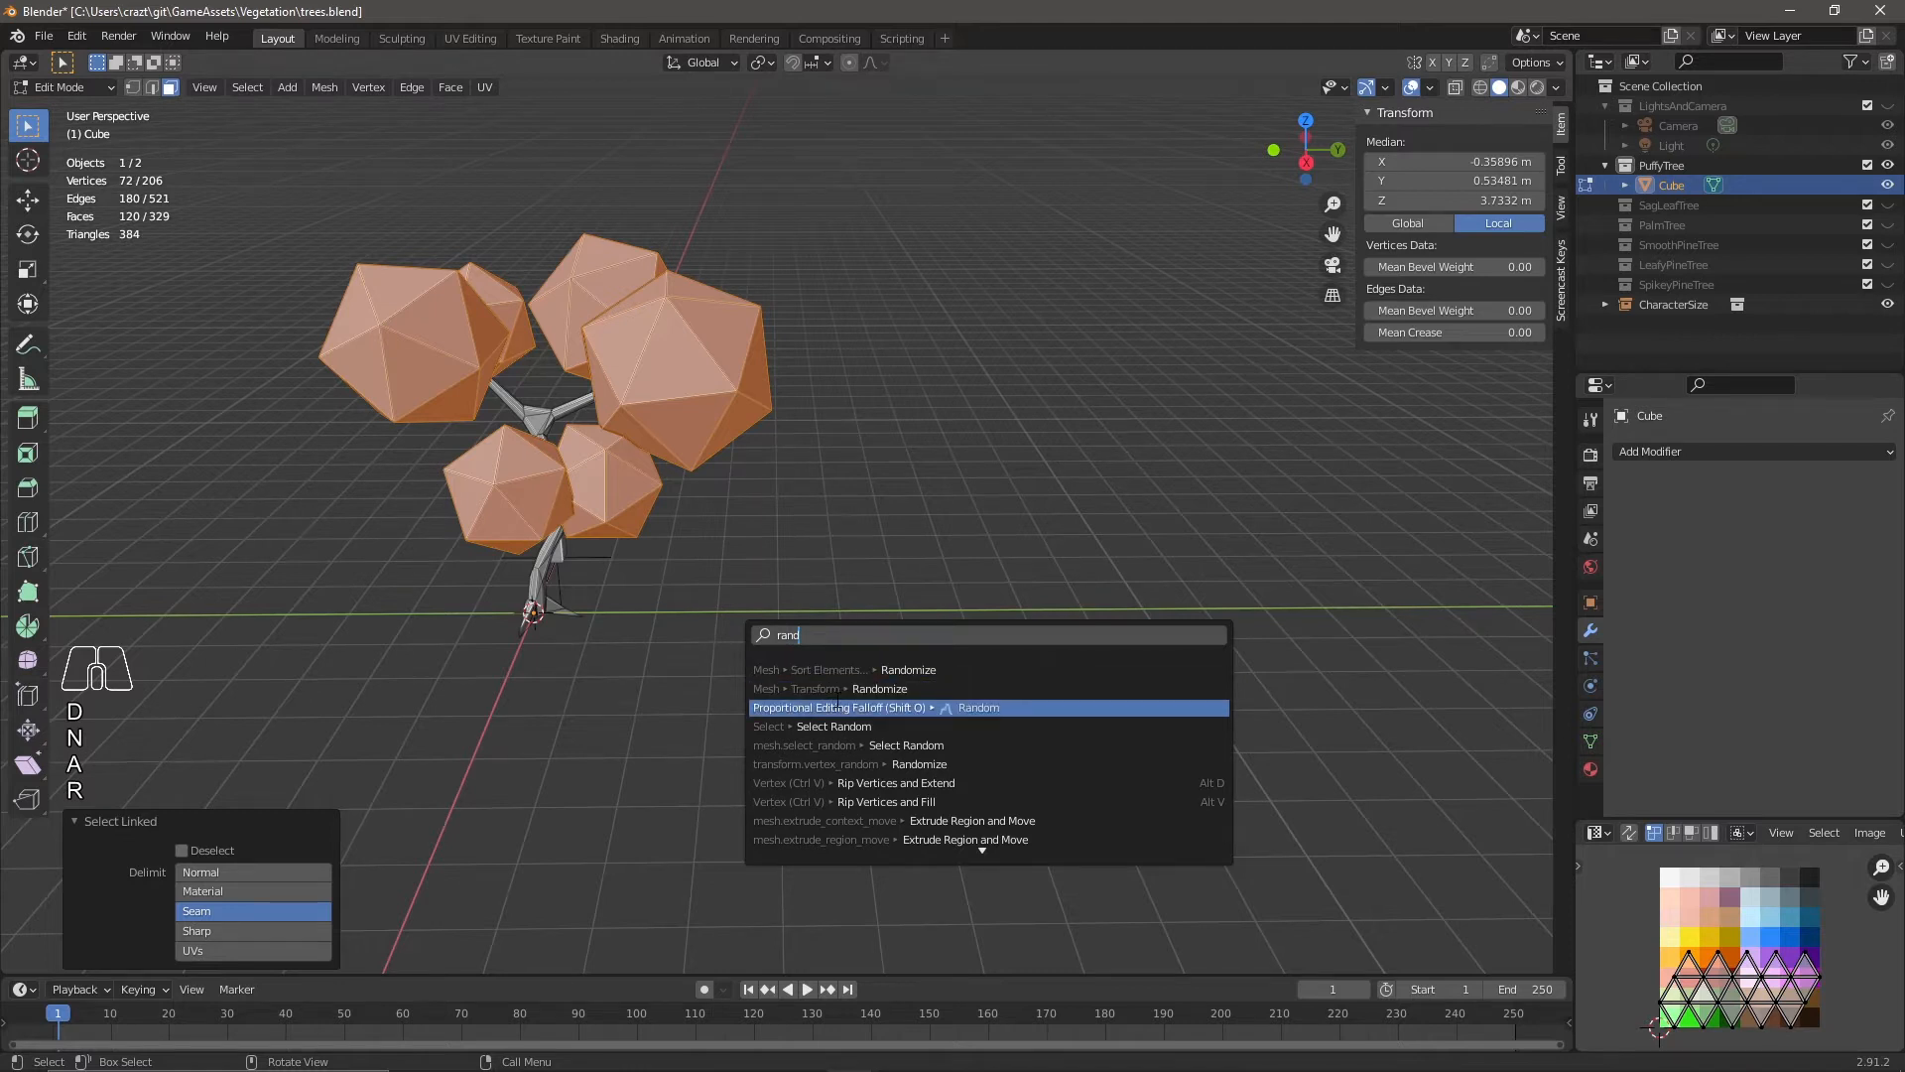
click(835, 689)
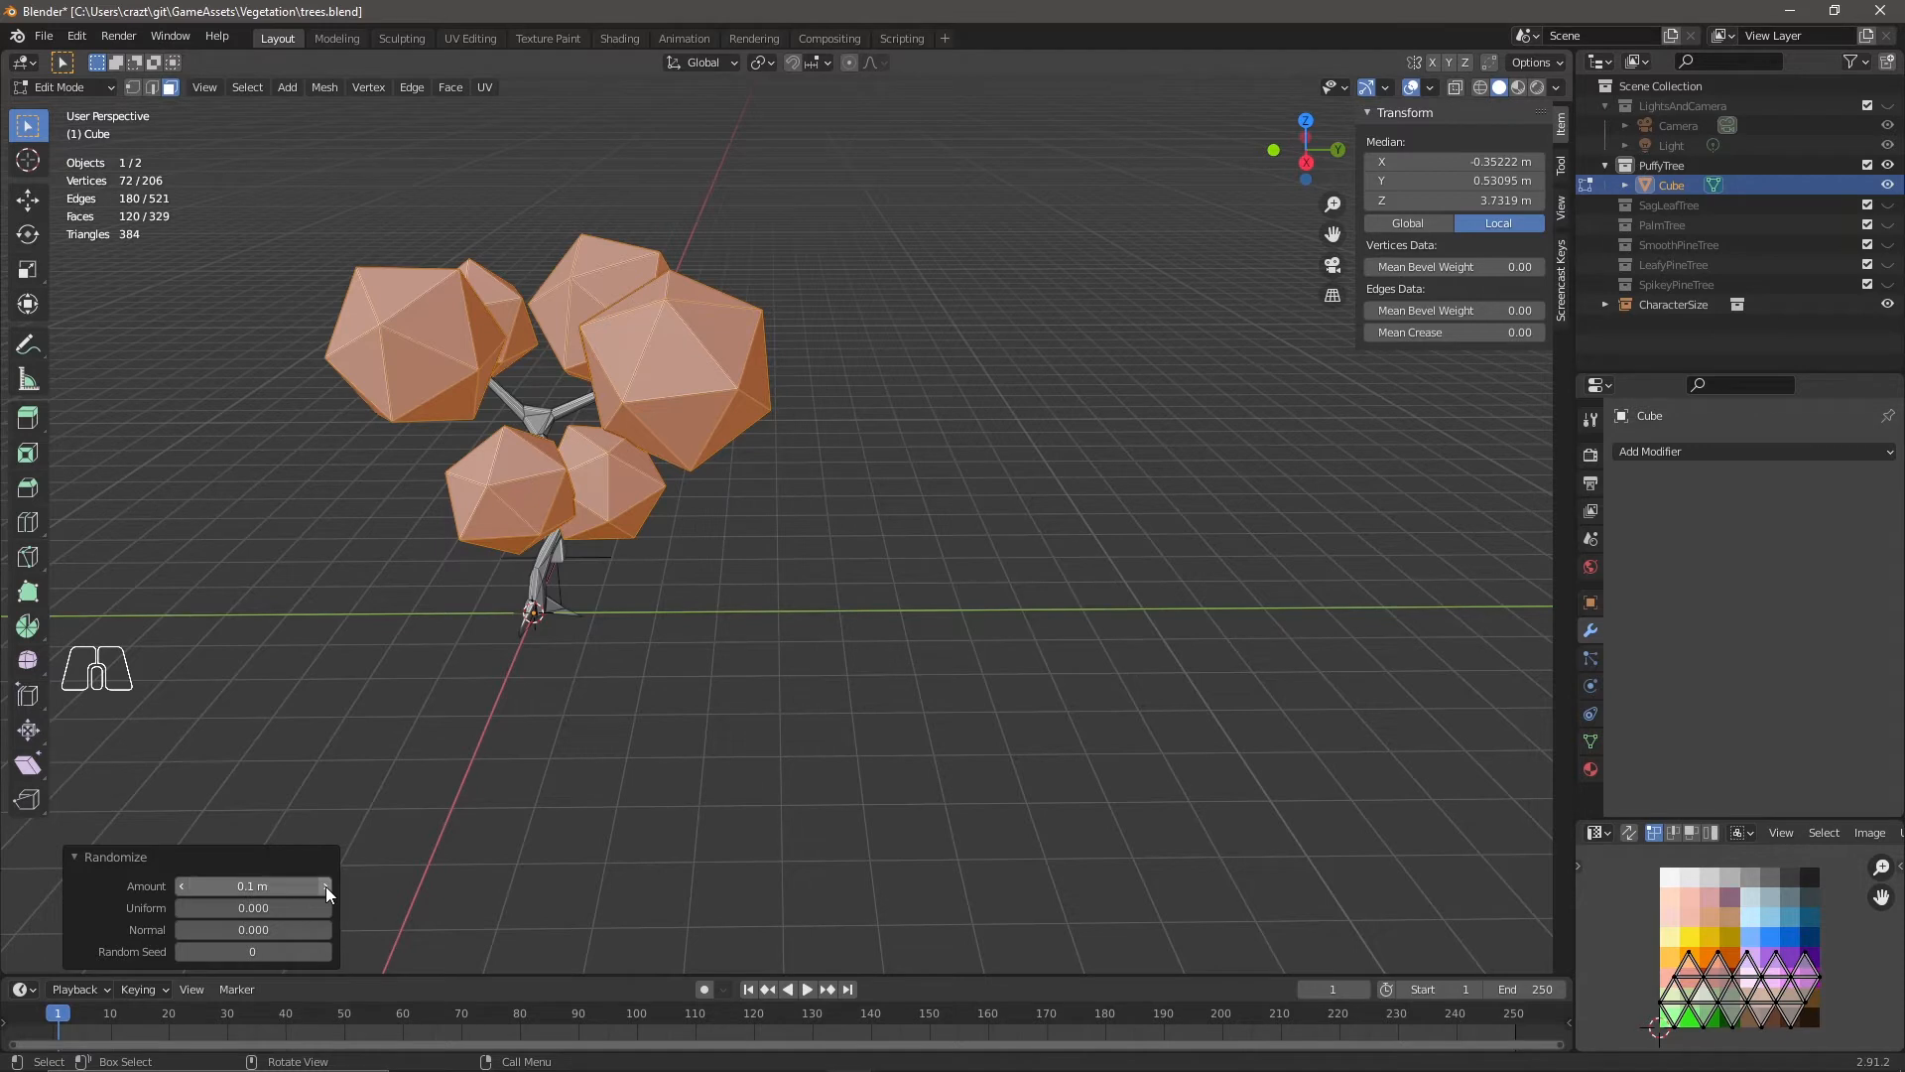
Set the foliage randomization amount to 0.45 m and its random seed to 11, and check the shape from several sides.
drag(302, 895, 443, 895)
drag(253, 950, 312, 951)
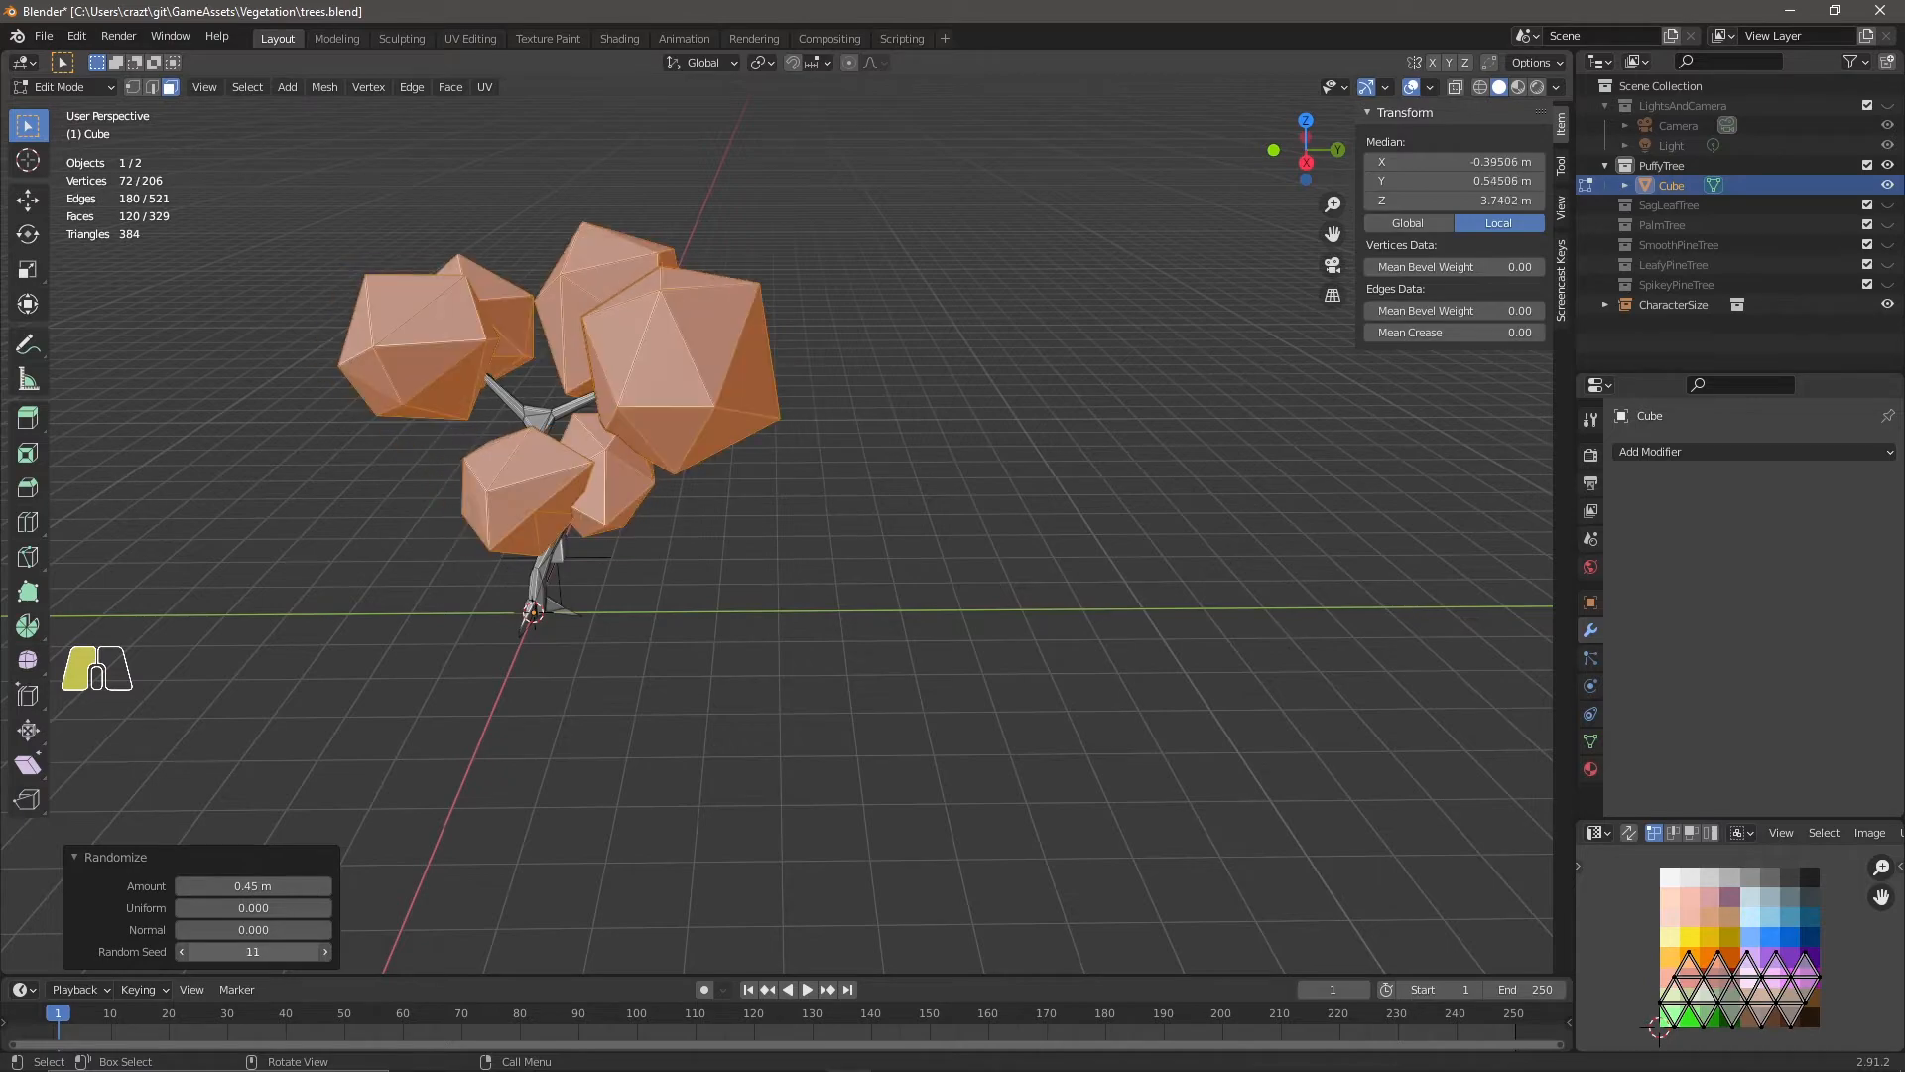
middle_drag(765, 878, 998, 831)
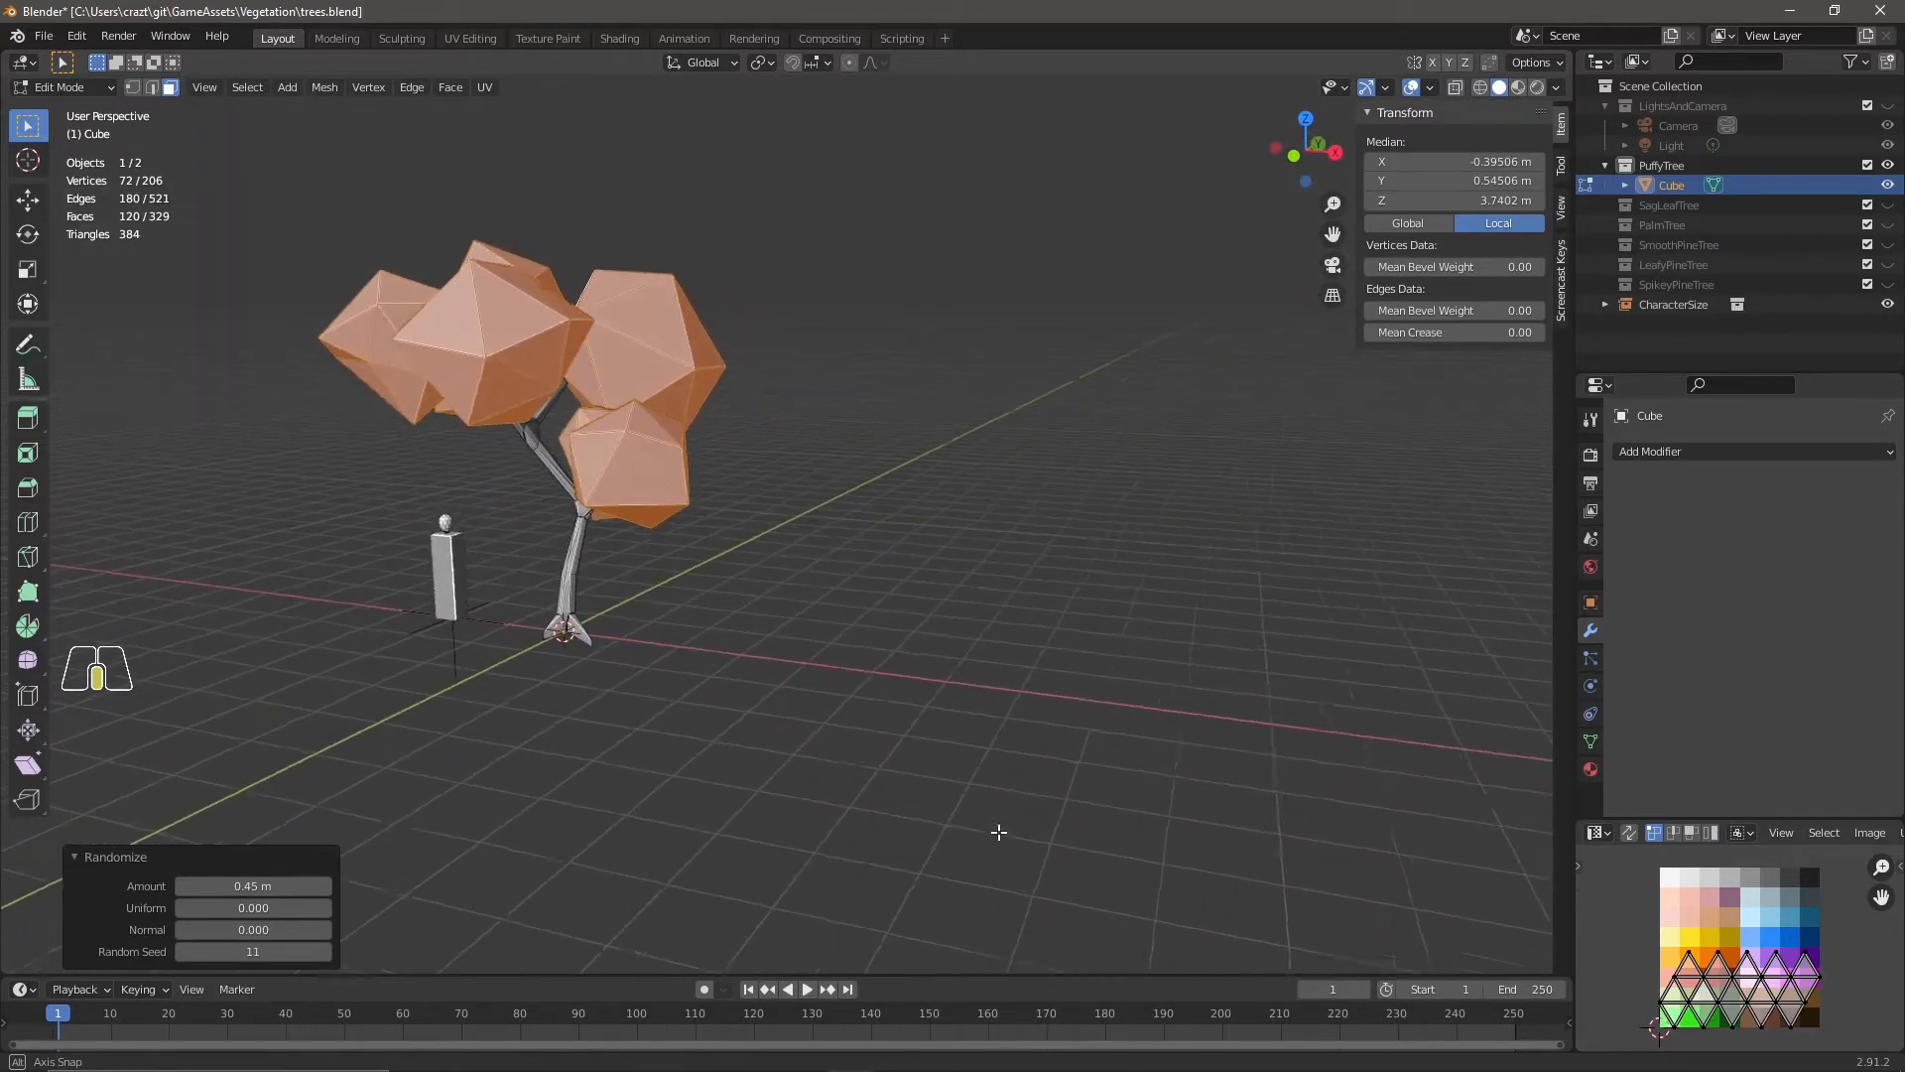
middle_drag(813, 670, 621, 706)
key(Tab)
key(Tab)
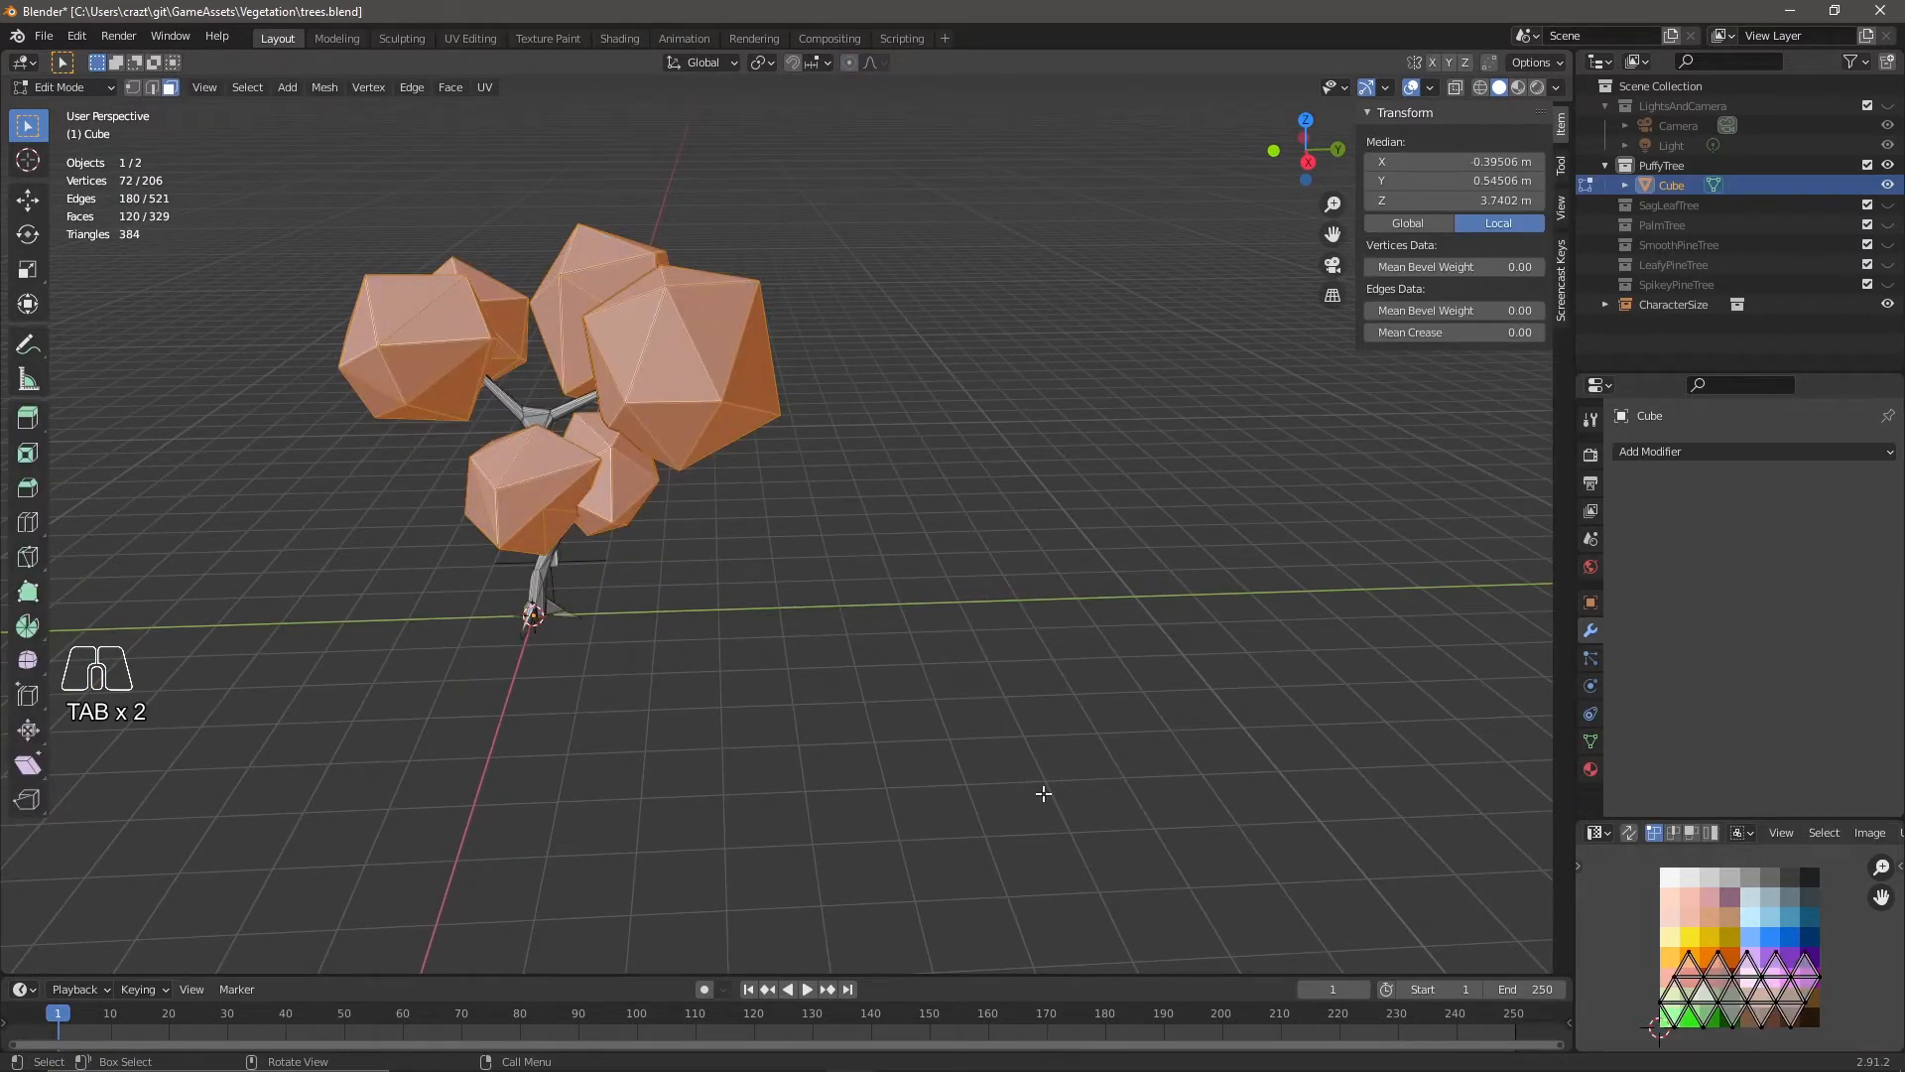
Scale the UVs of the whole tree mesh to 0 and move them onto the brown swatch of the palette.
key(a)
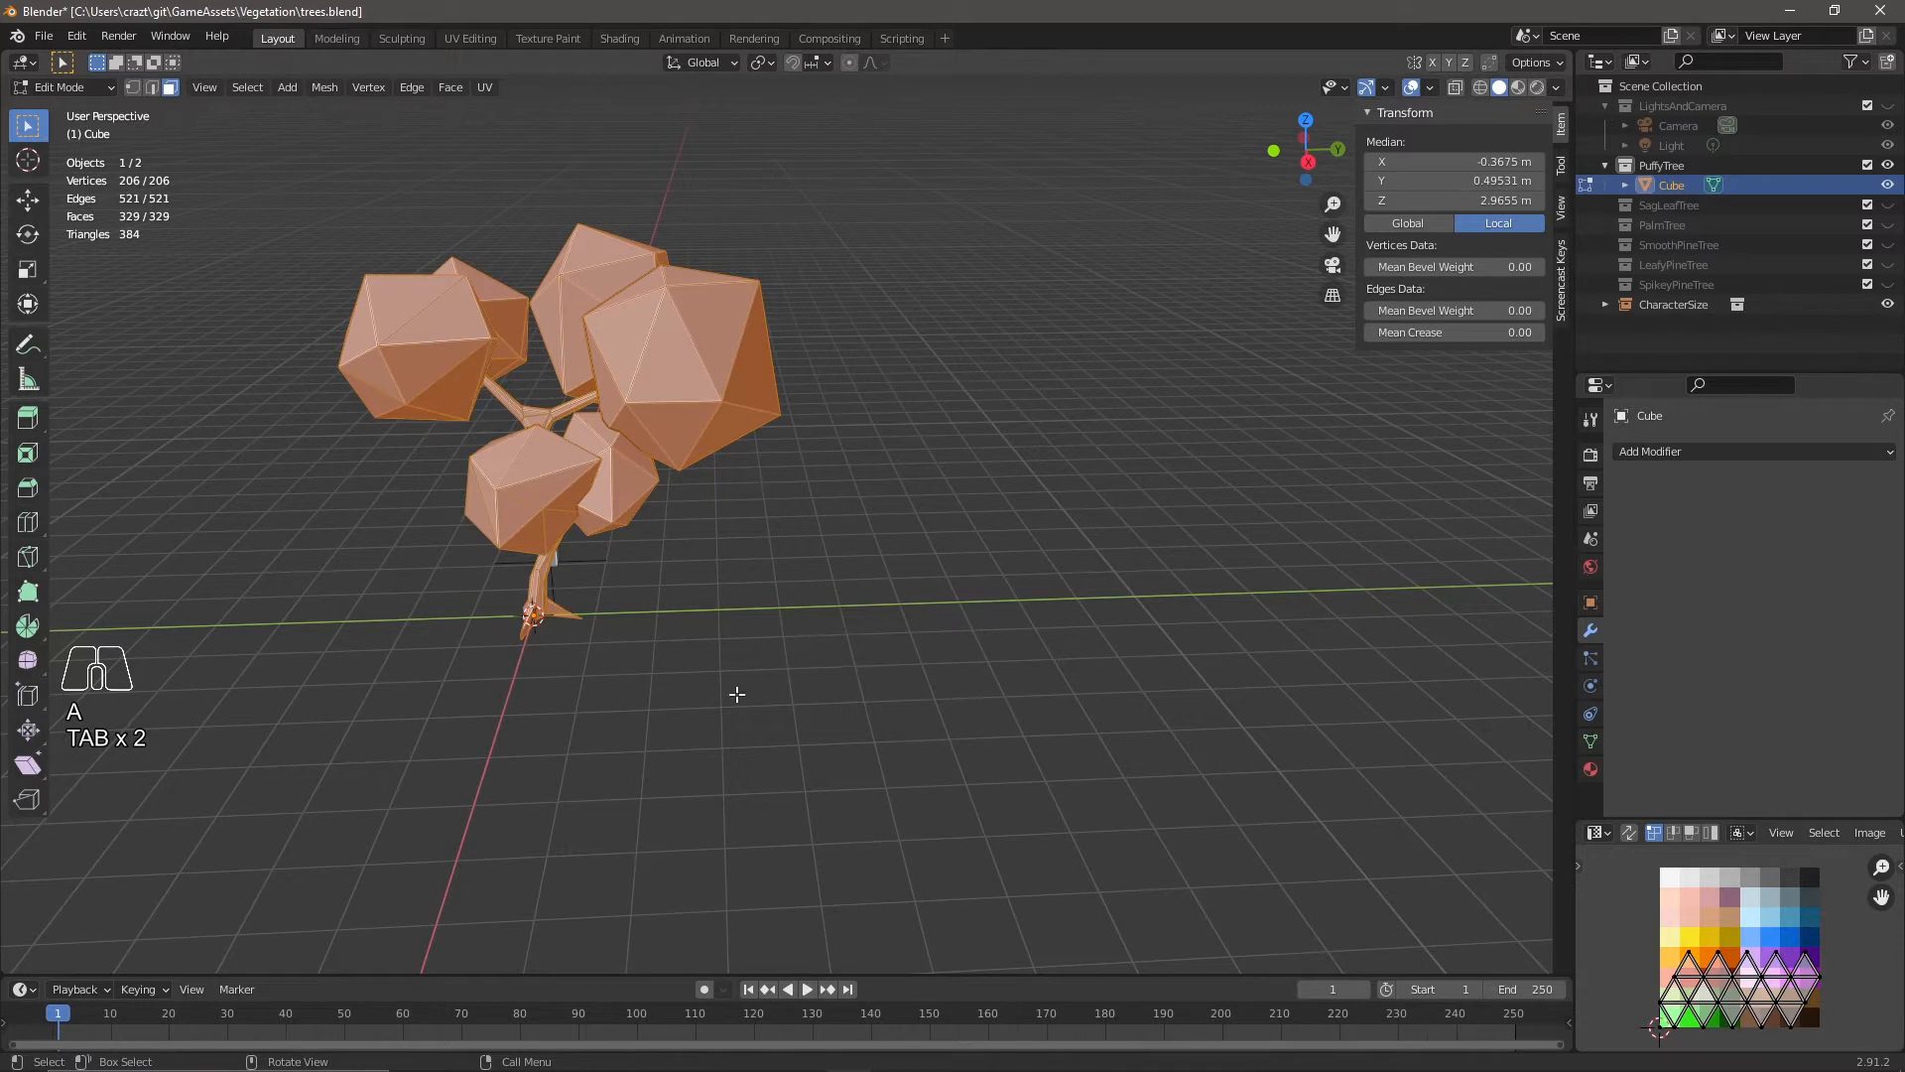
key(a)
key(s)
key(KP_0)
key(Return)
drag(1744, 975, 1785, 999)
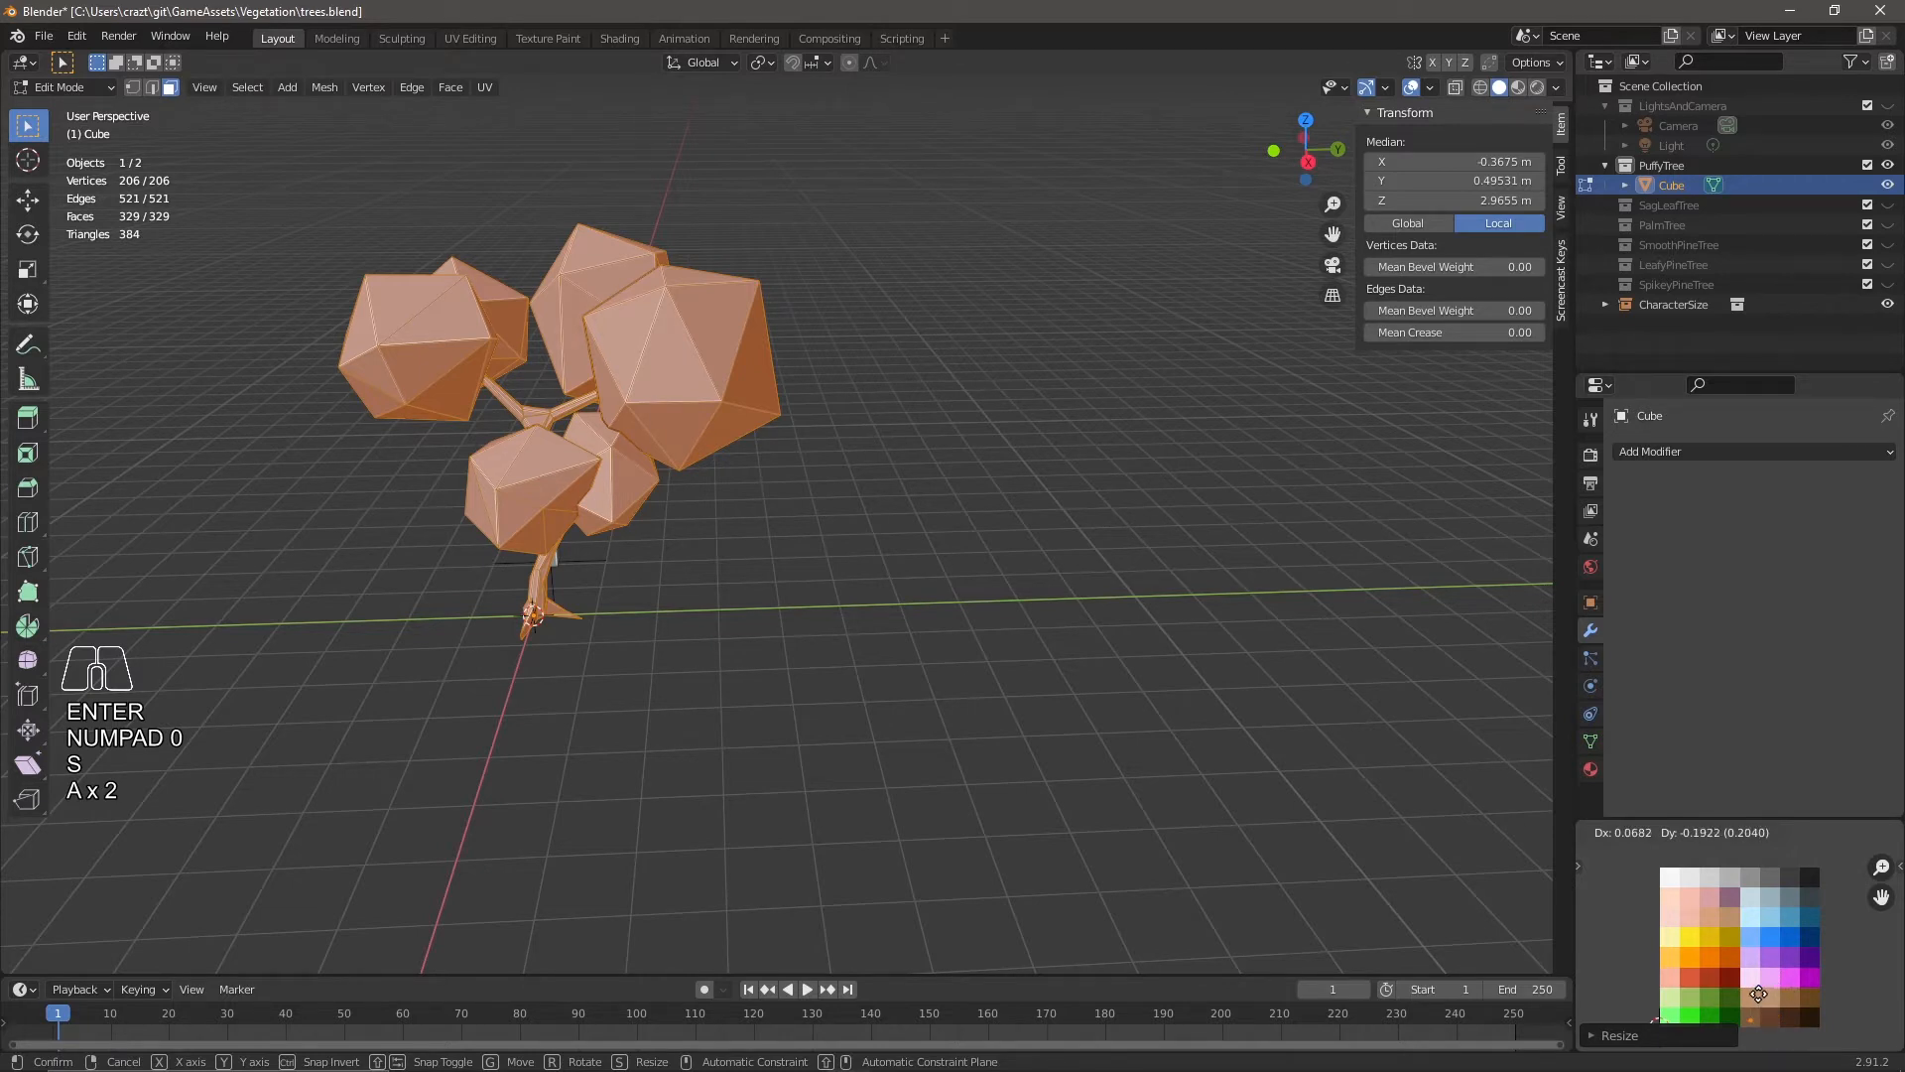
drag(1759, 994, 1758, 992)
Switch the viewport to rendered shading, clear the selection and unhide the LightsAndCamera collection.
key(z)
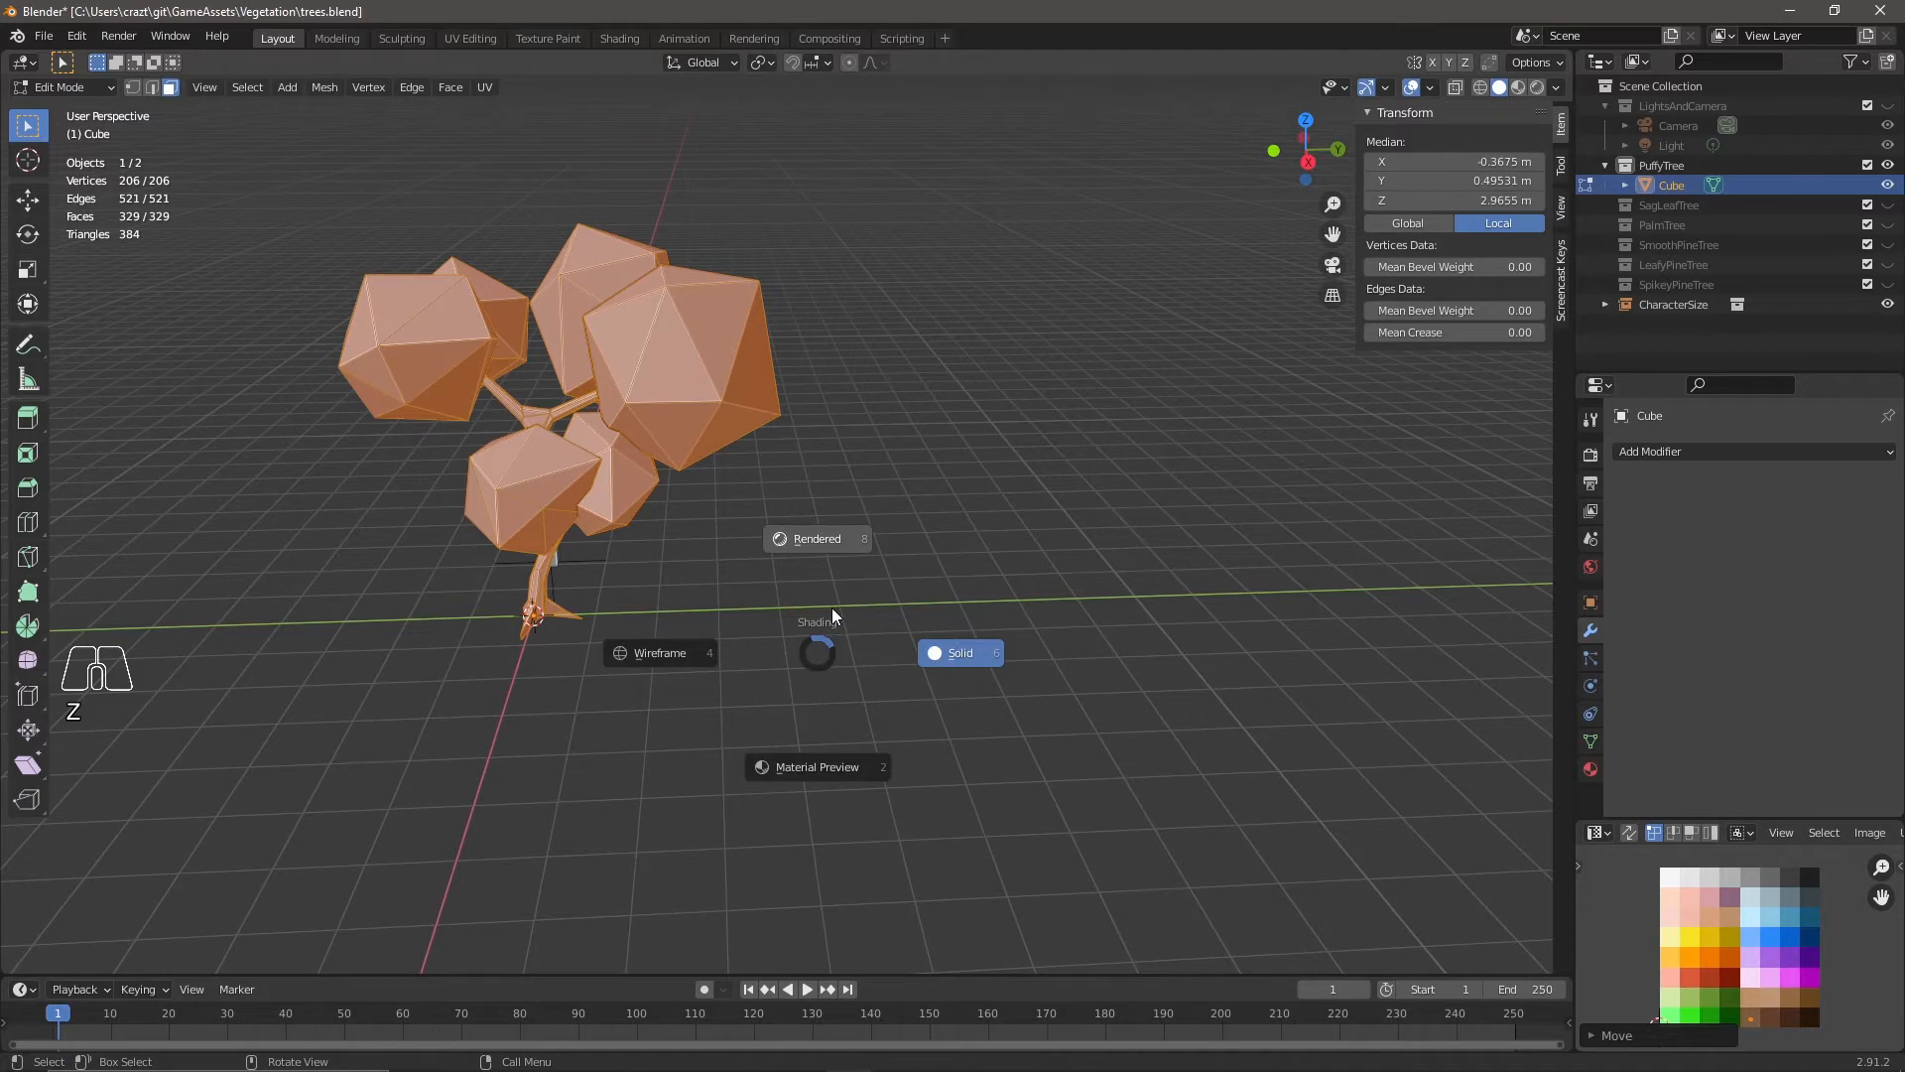
click(830, 539)
key(alt+a)
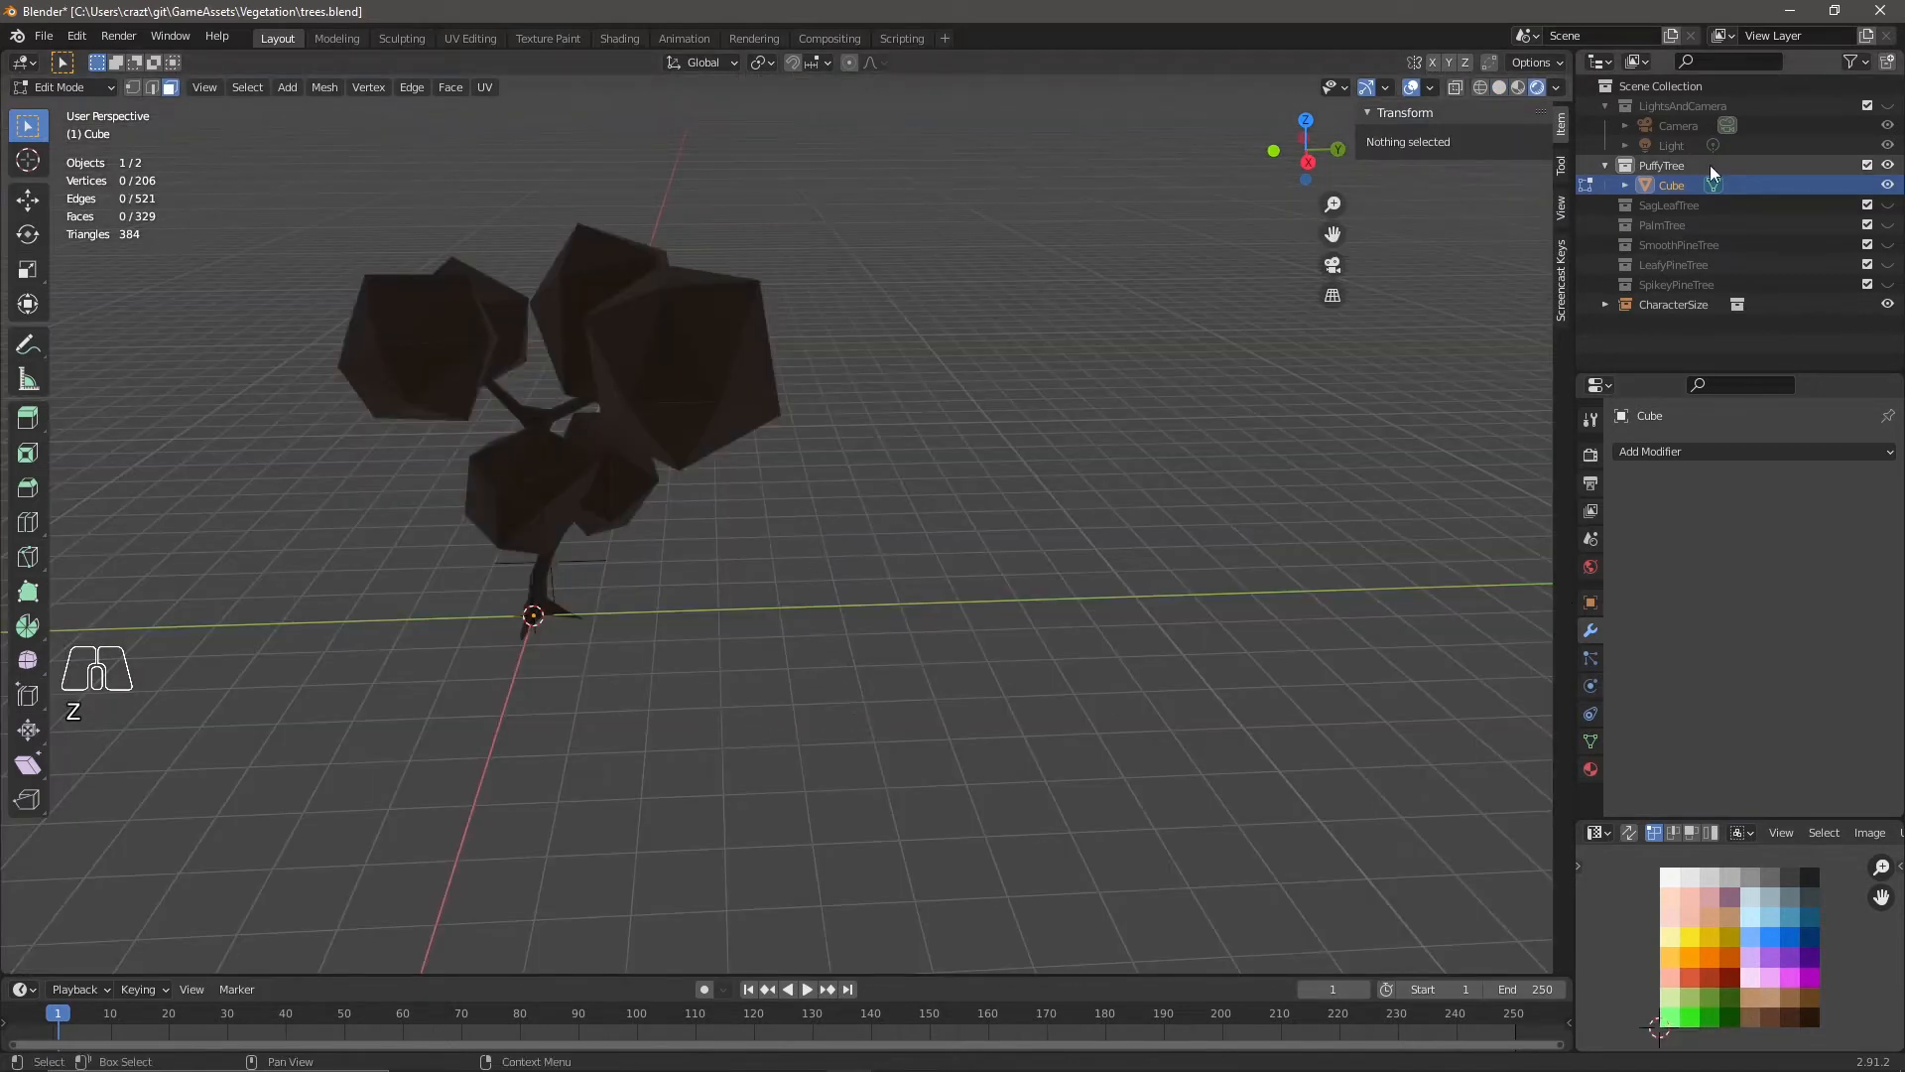
click(1591, 770)
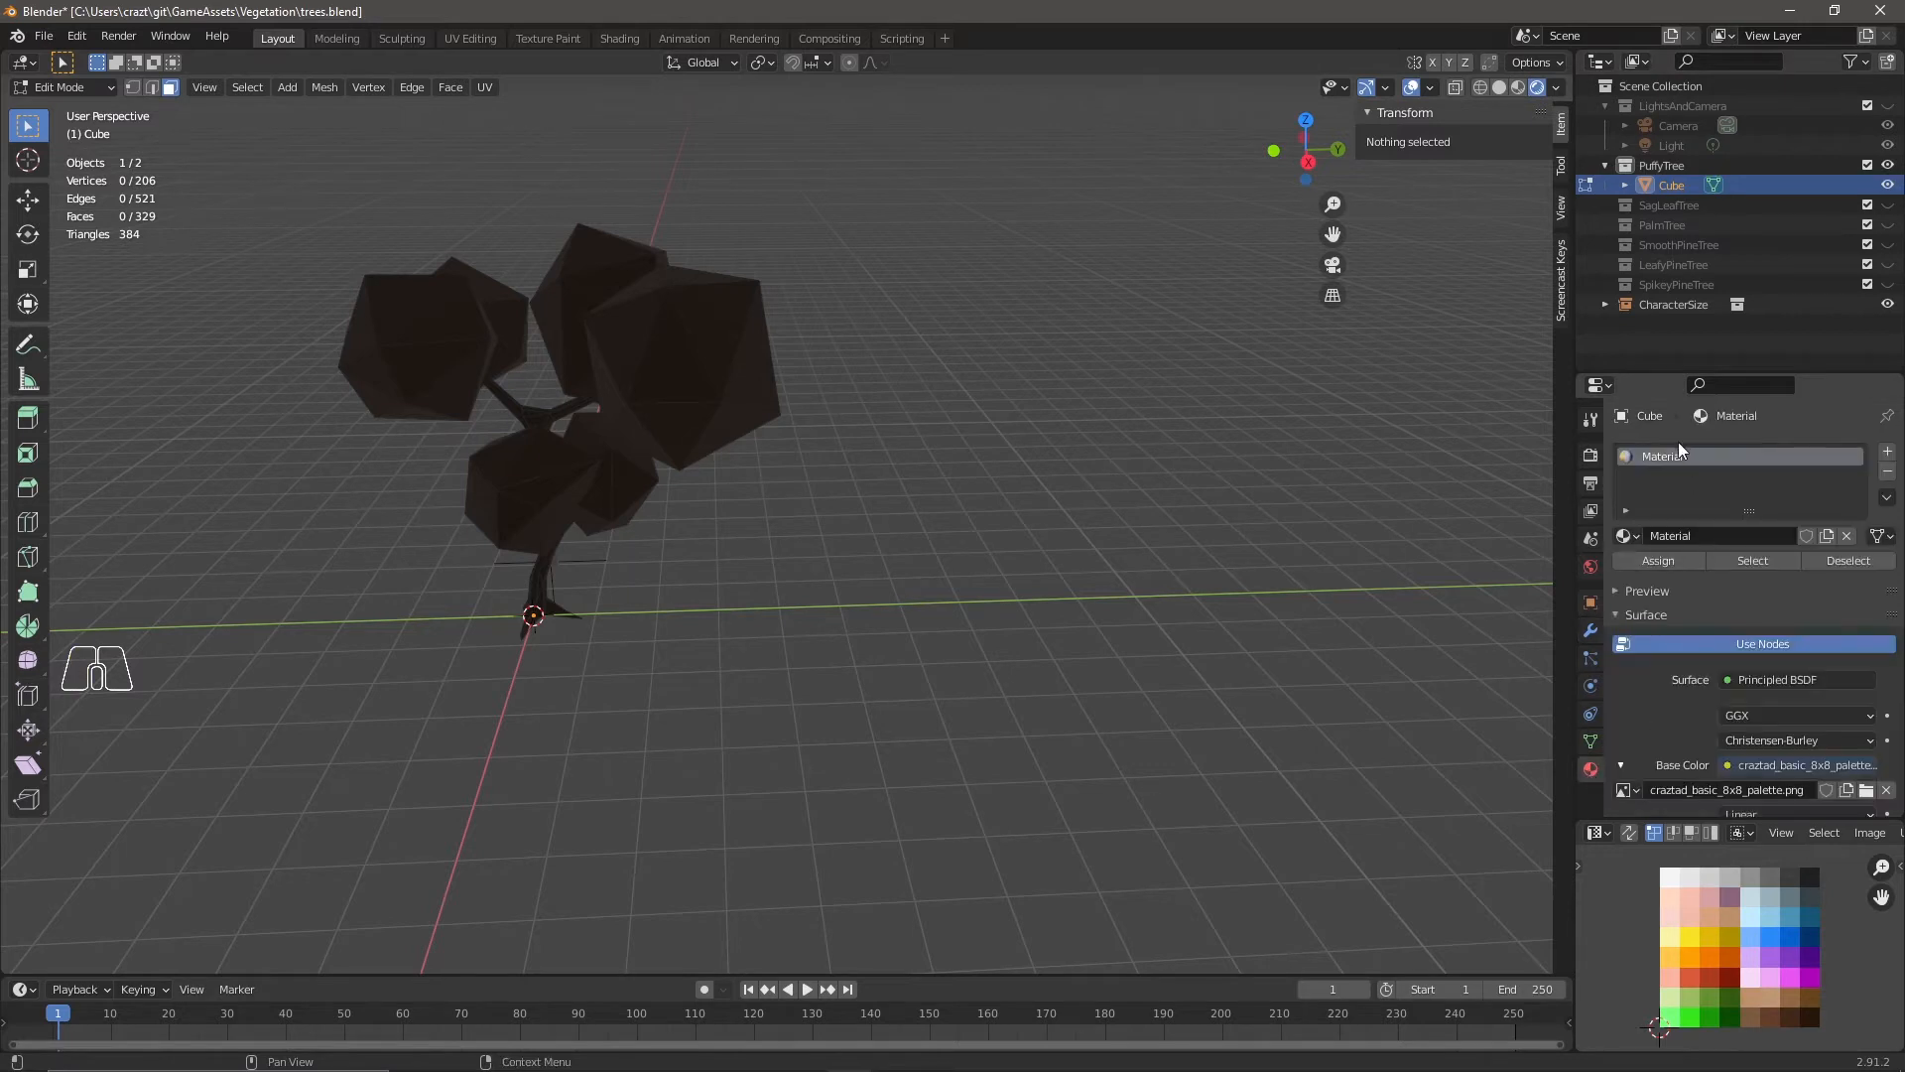
scroll(670, 580, down, 5)
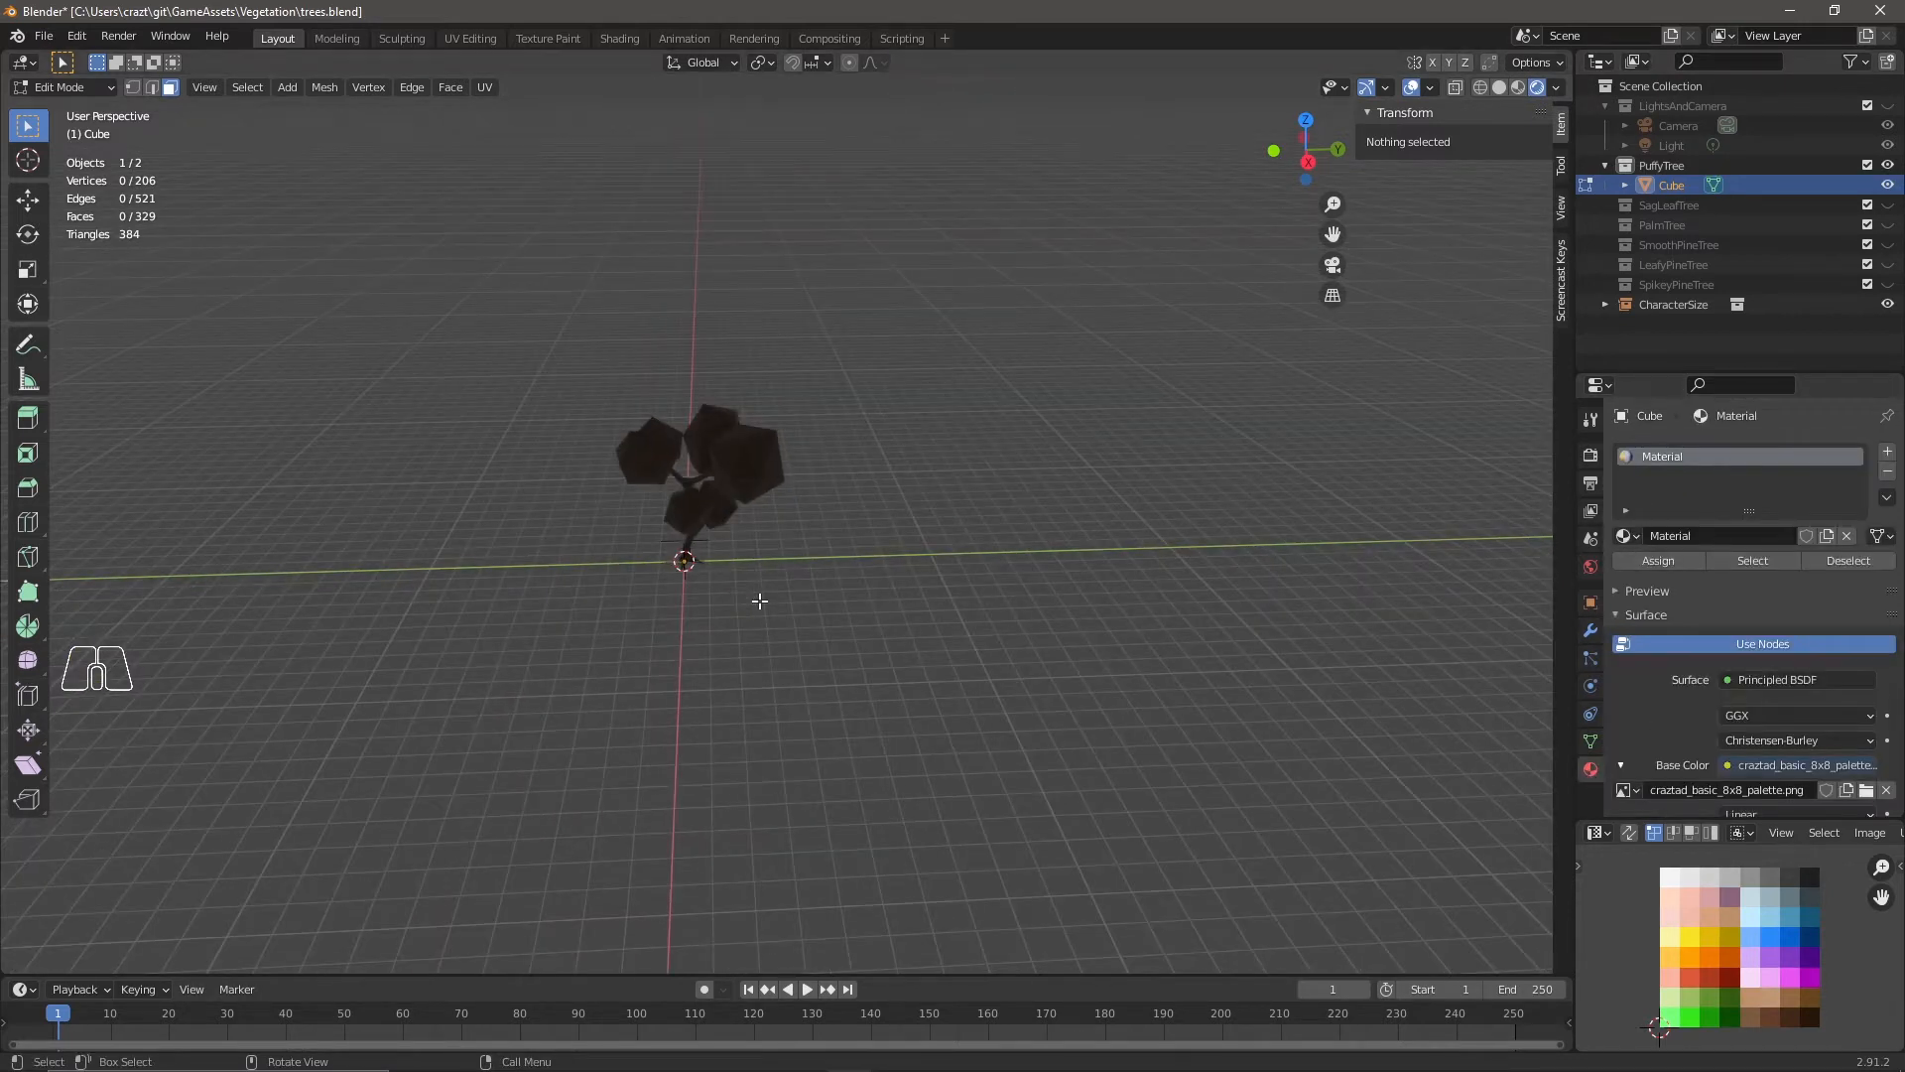
scroll(1119, 622, up, 3)
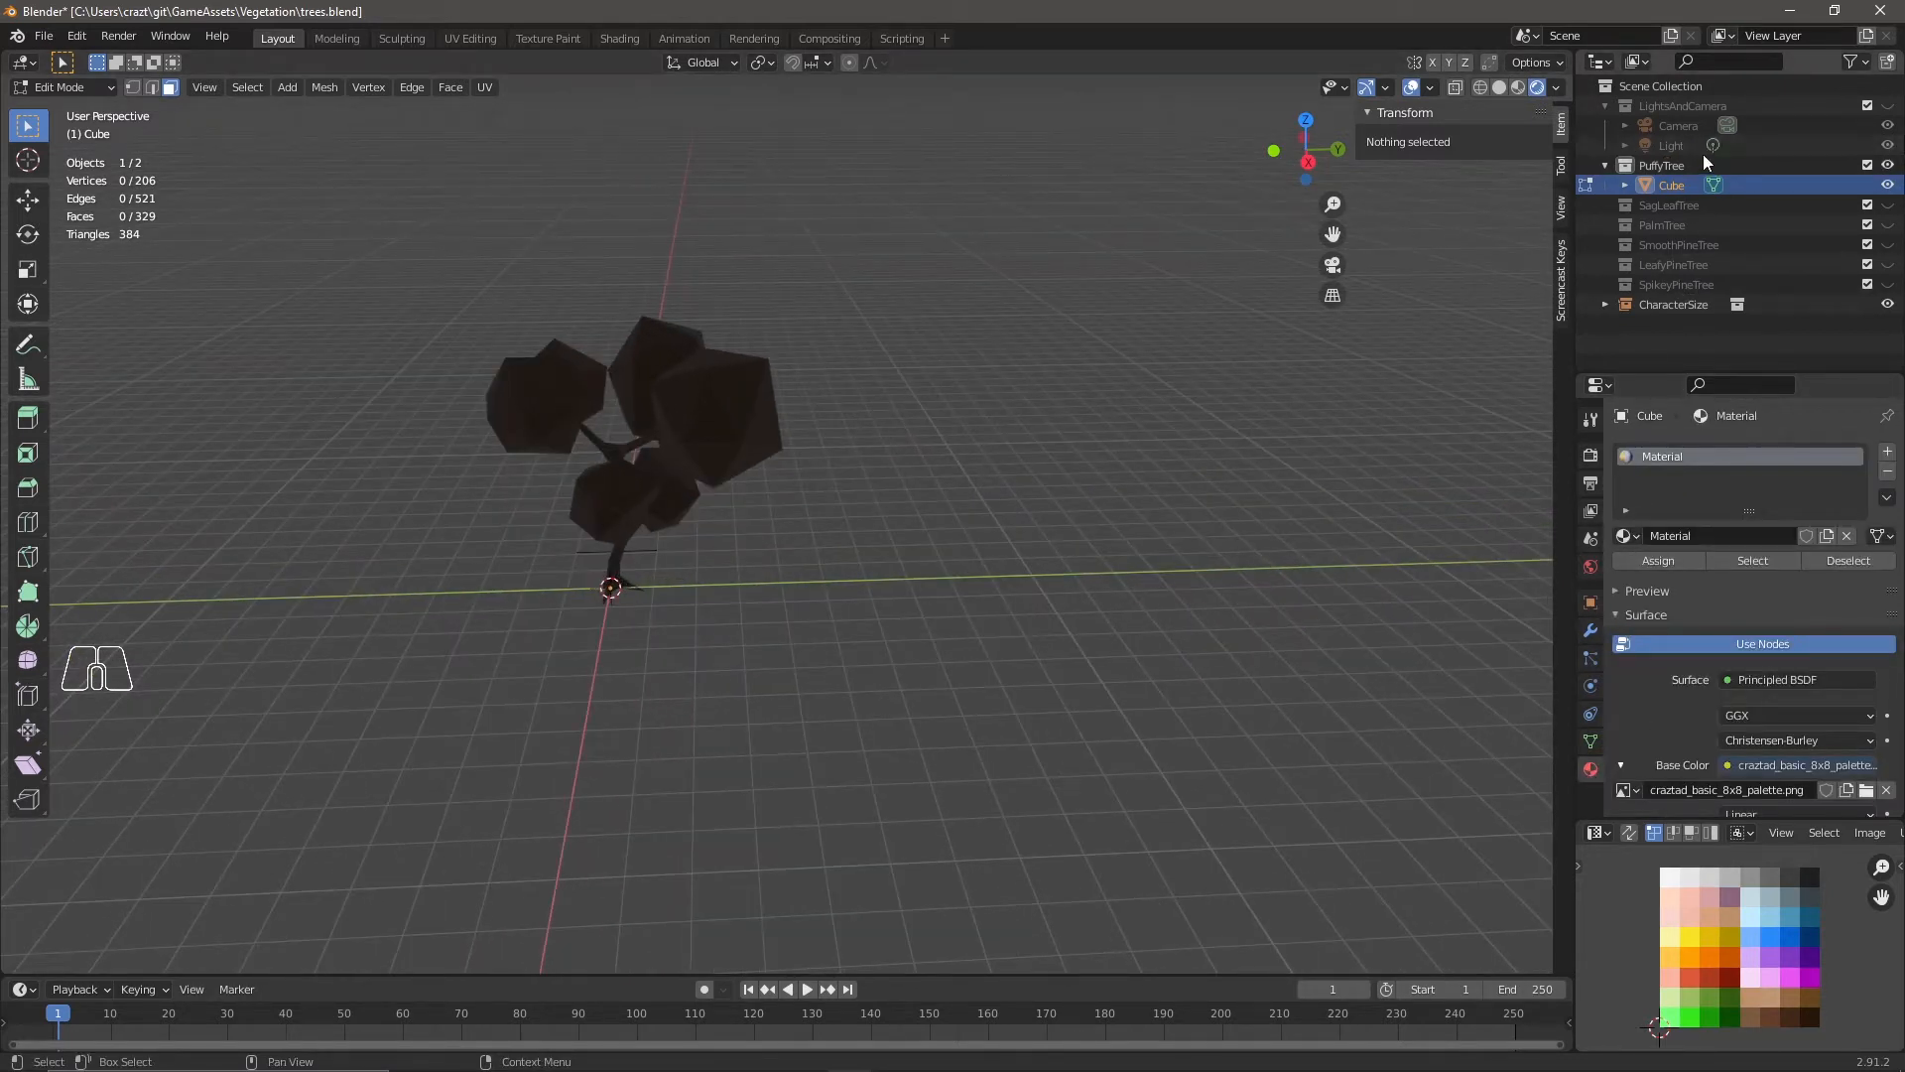
click(1888, 106)
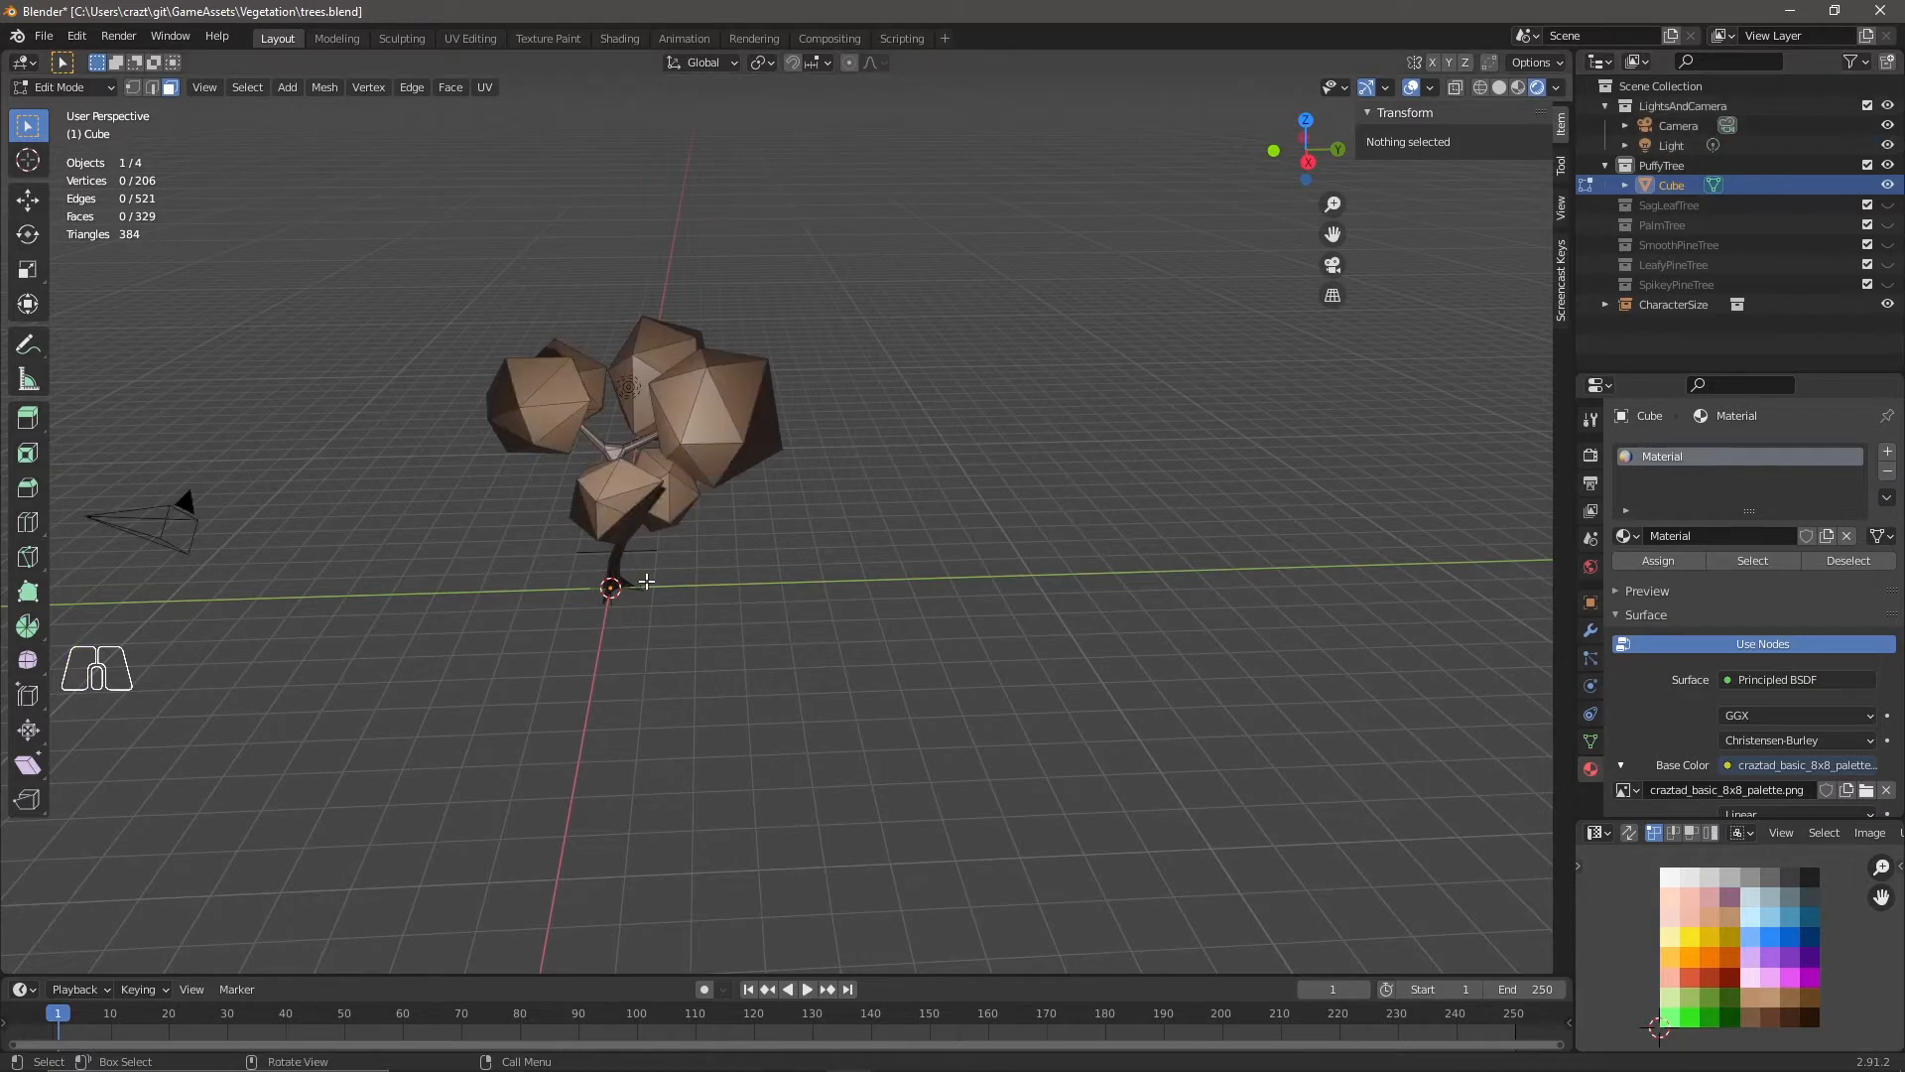
Select the two lower spheres and the two rear upper spheres, and move their UVs onto the light green palette swatch.
scroll(695, 595, up, 2)
shift+middle_drag(765, 608, 847, 606)
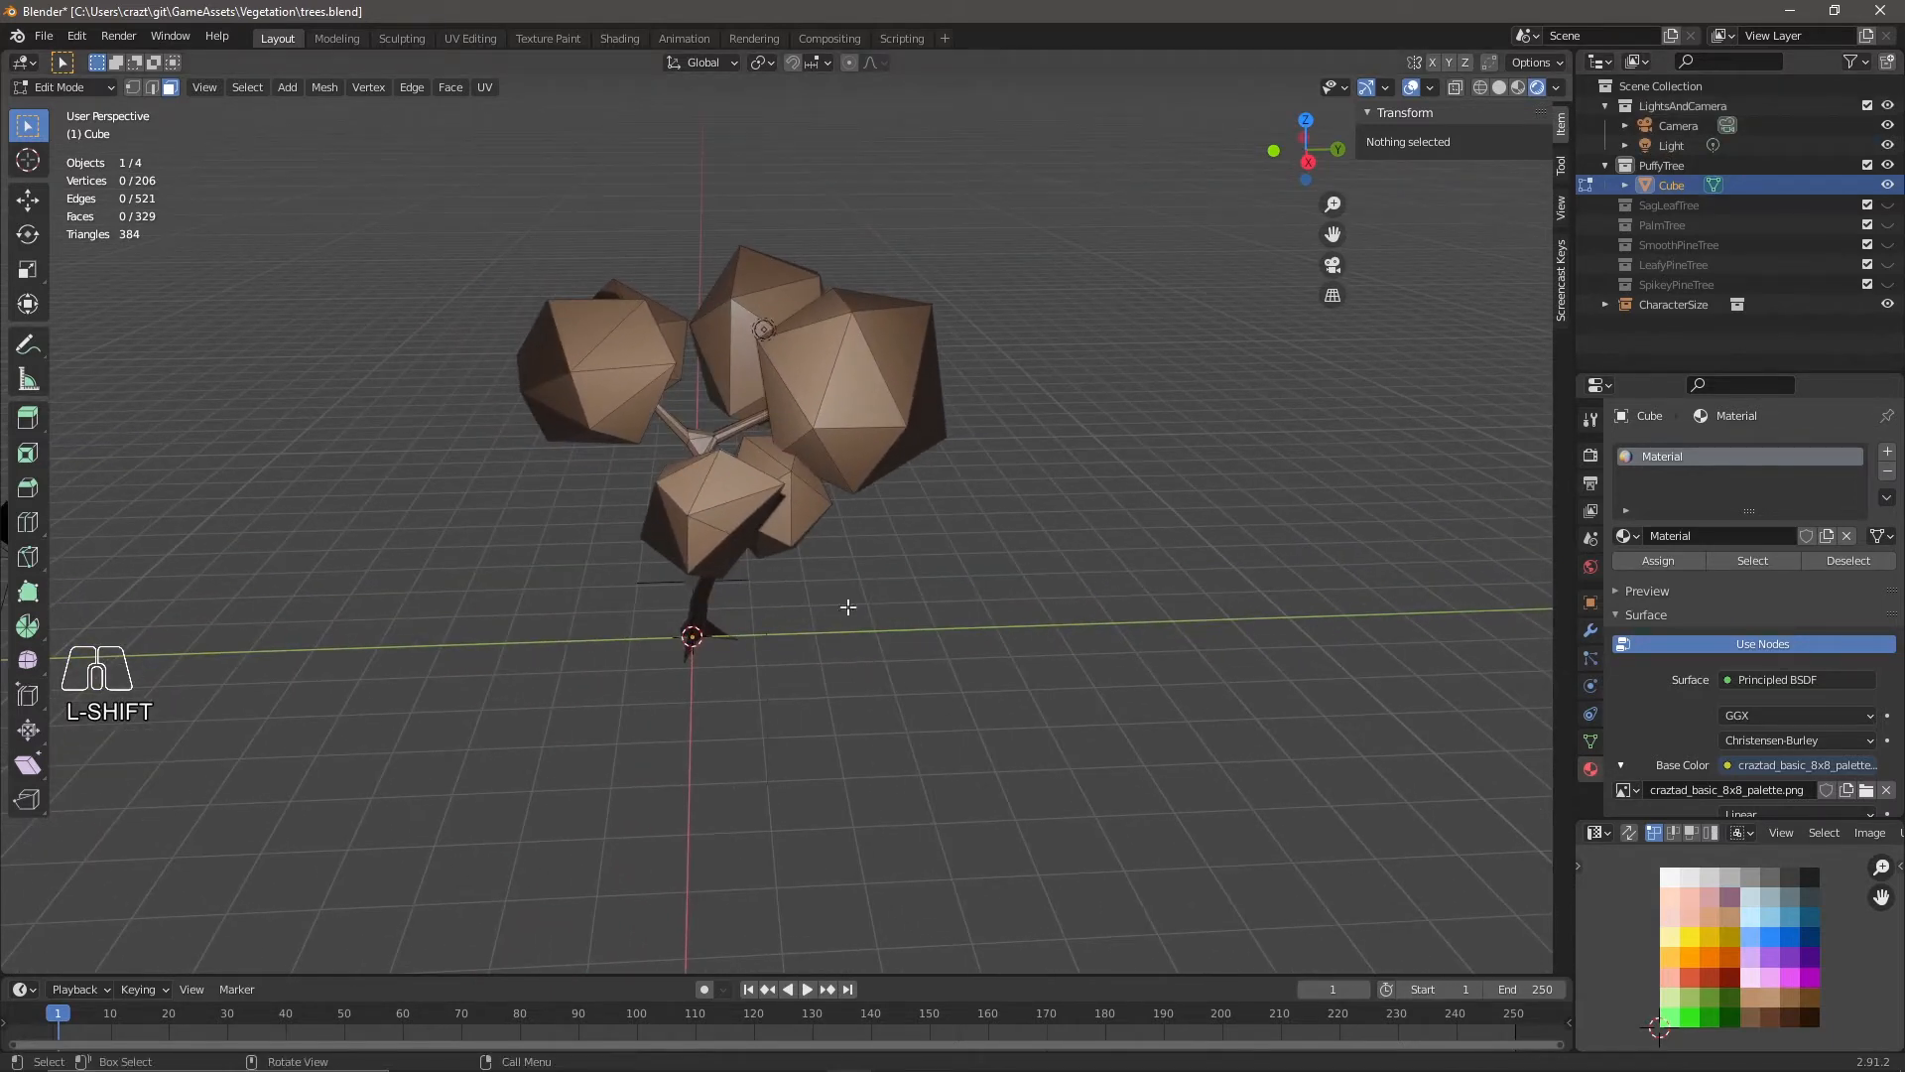
click(719, 485)
key(l)
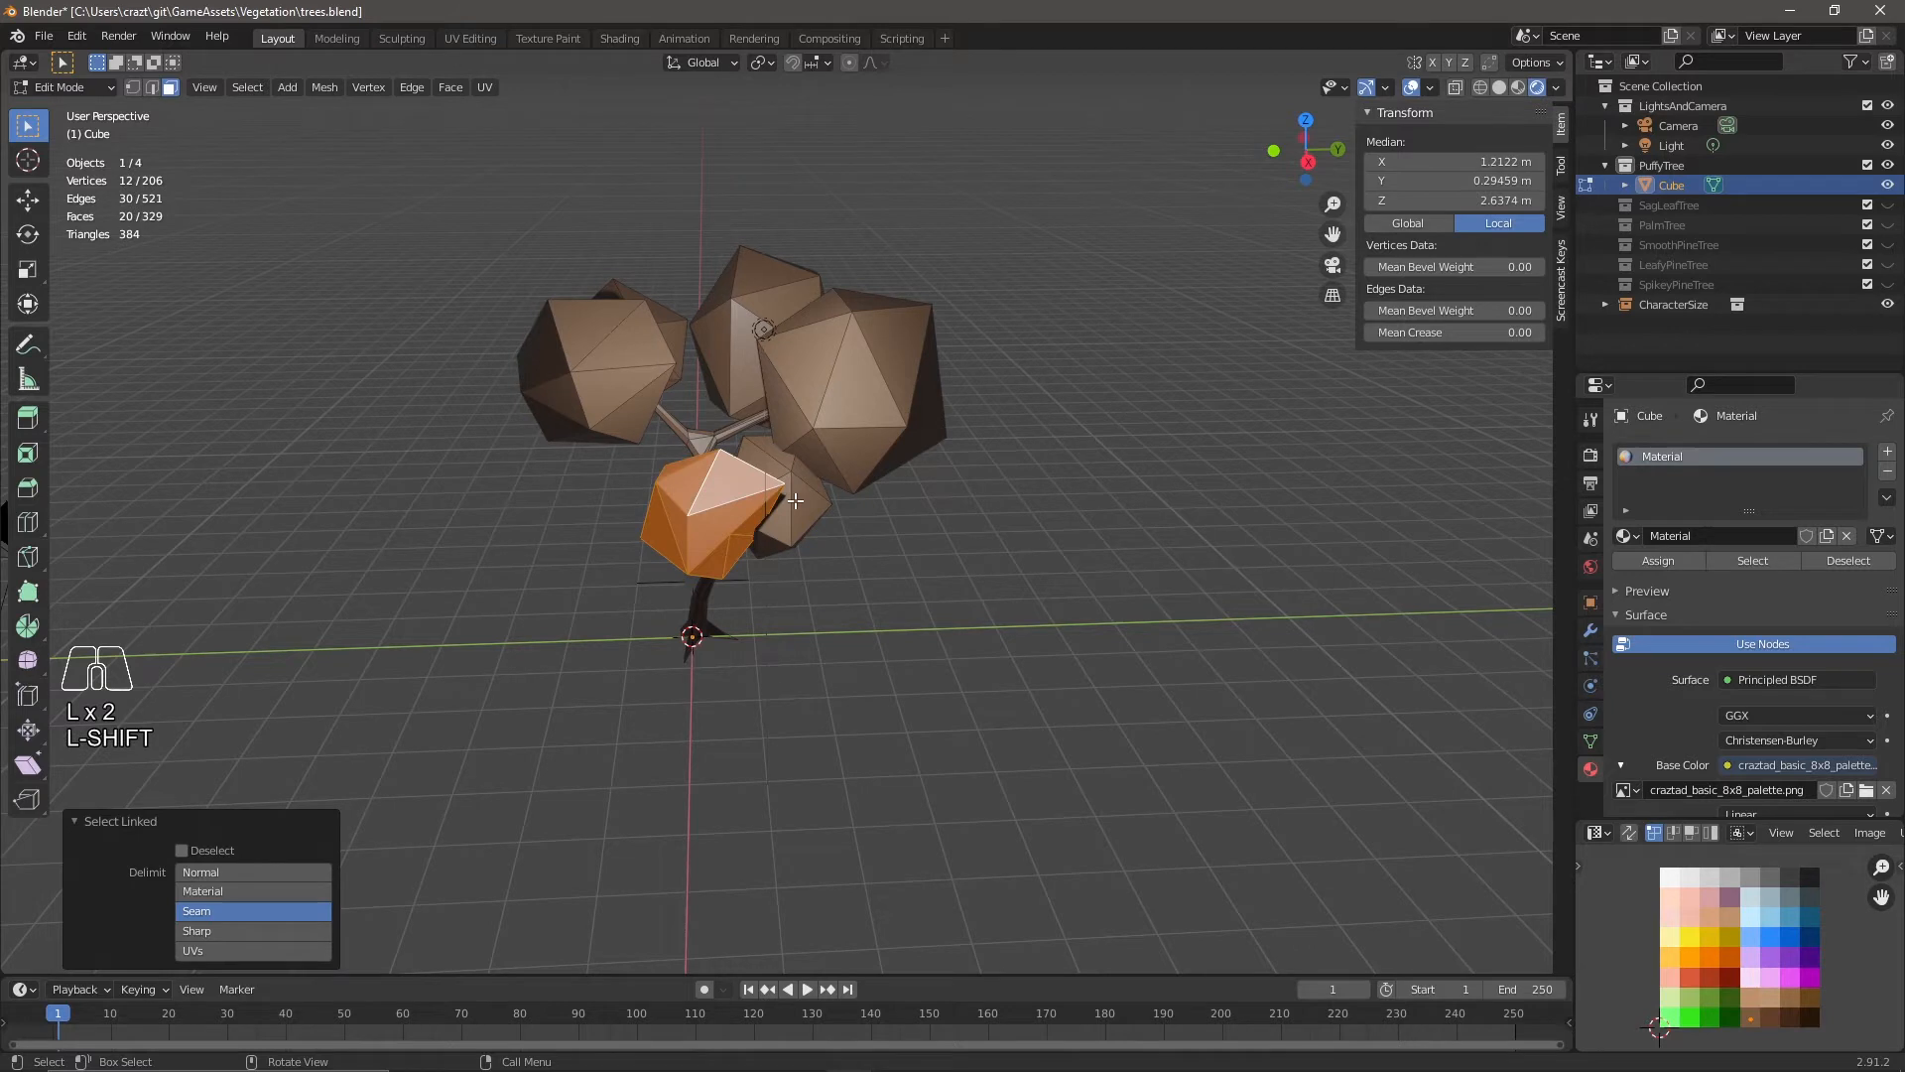
key(l)
key(l)
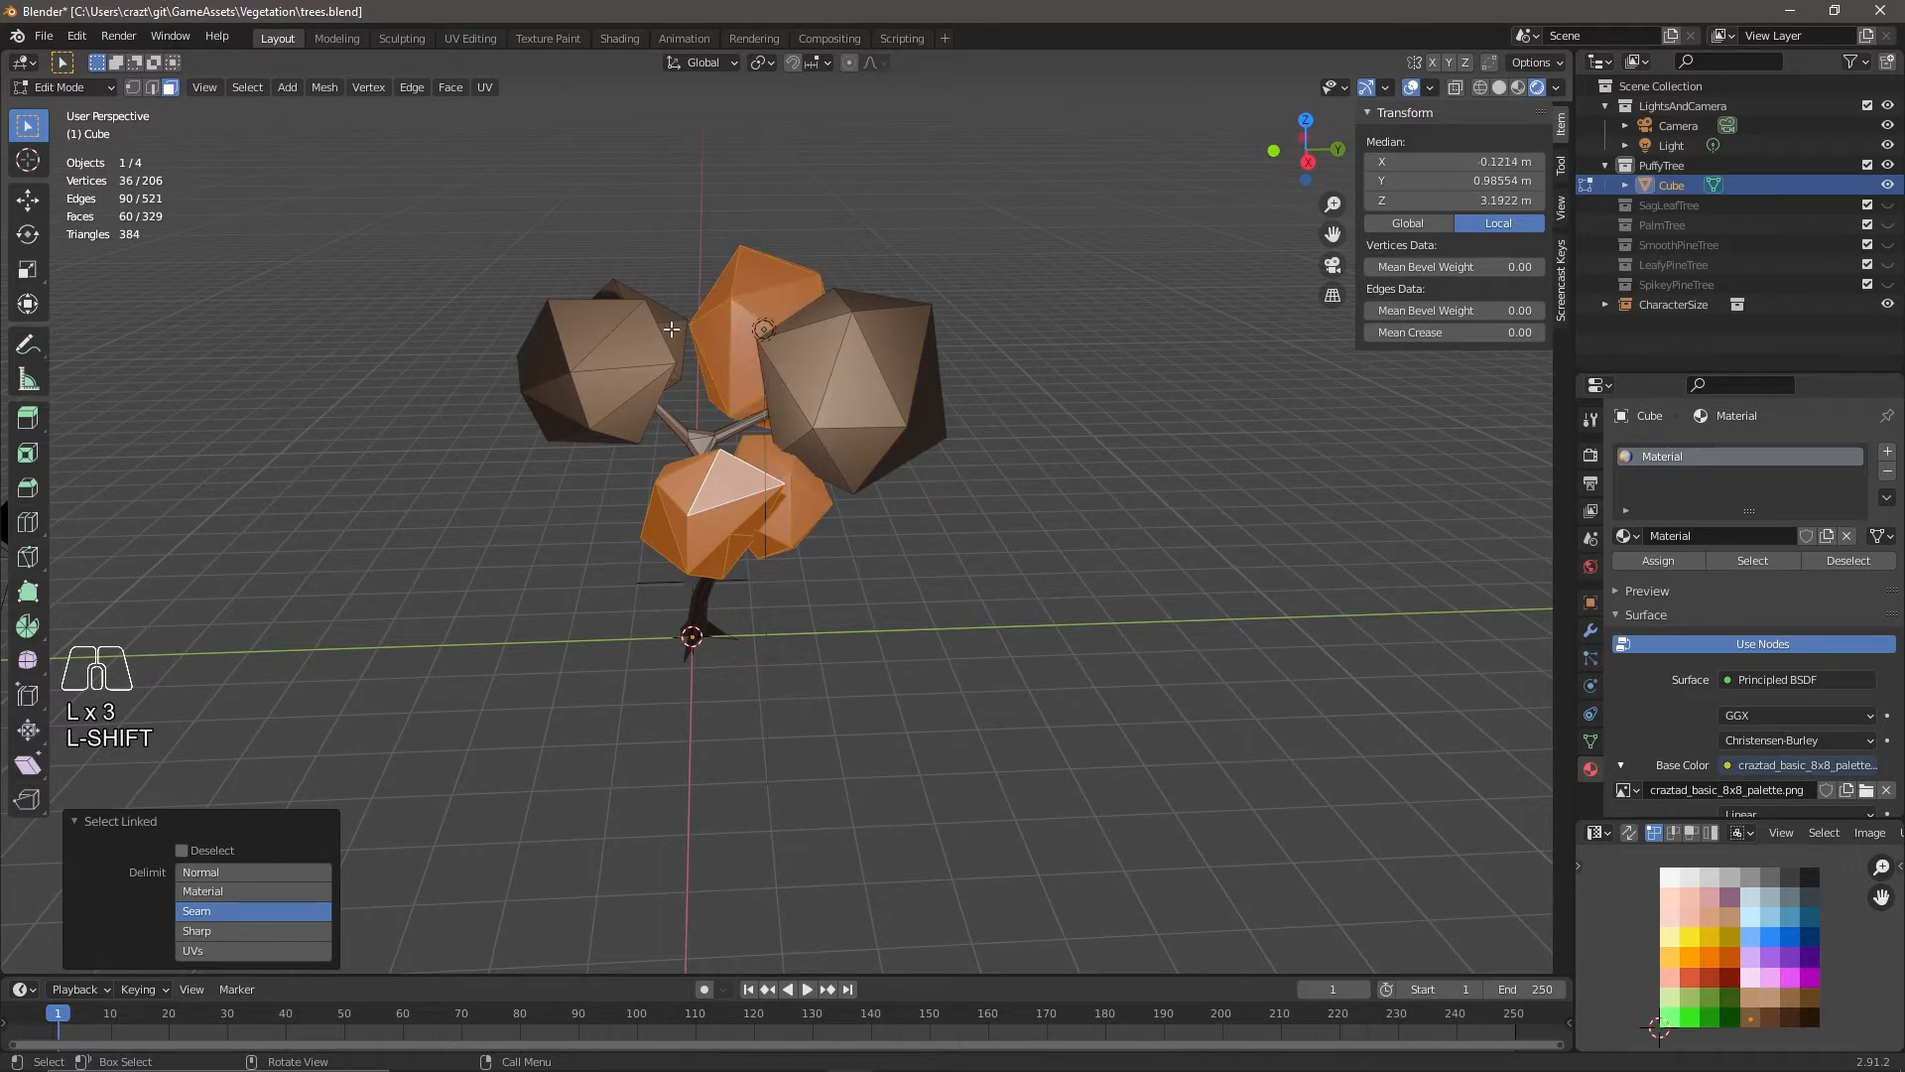
key(l)
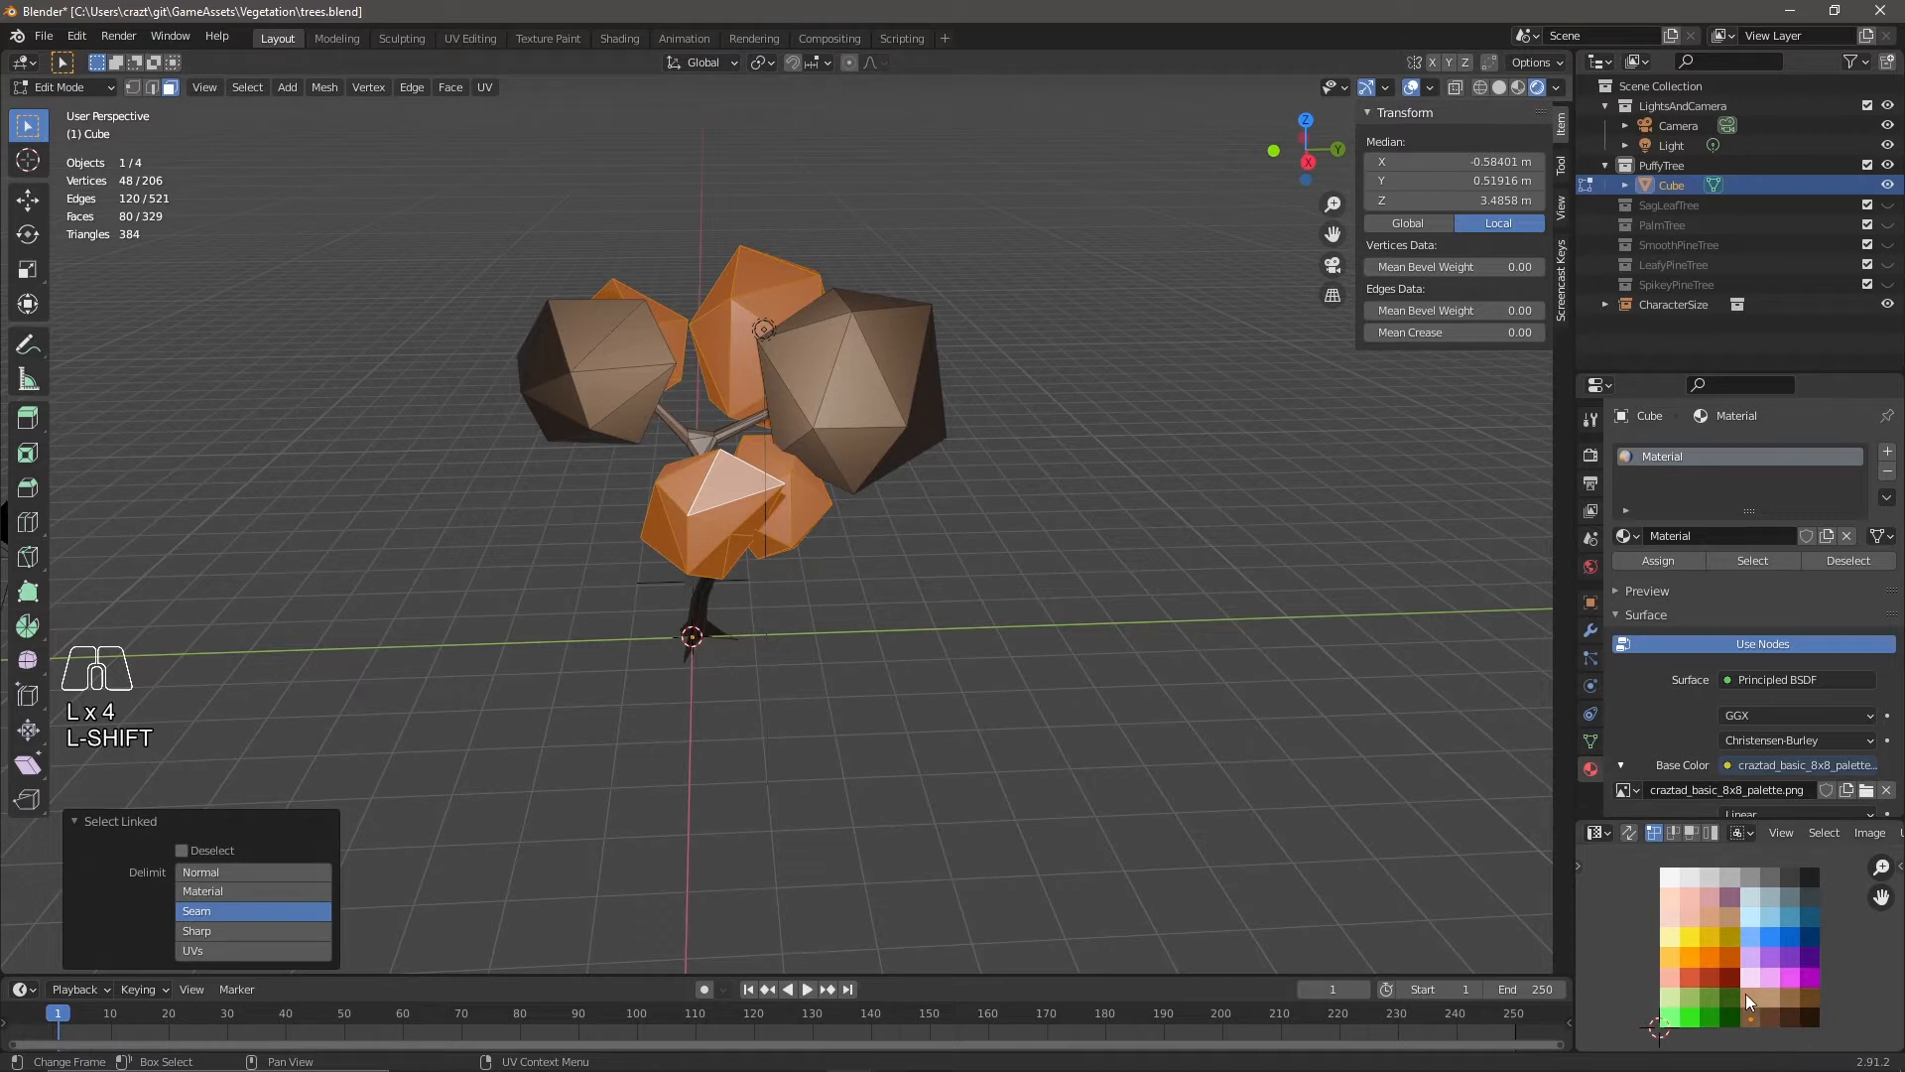
key(g)
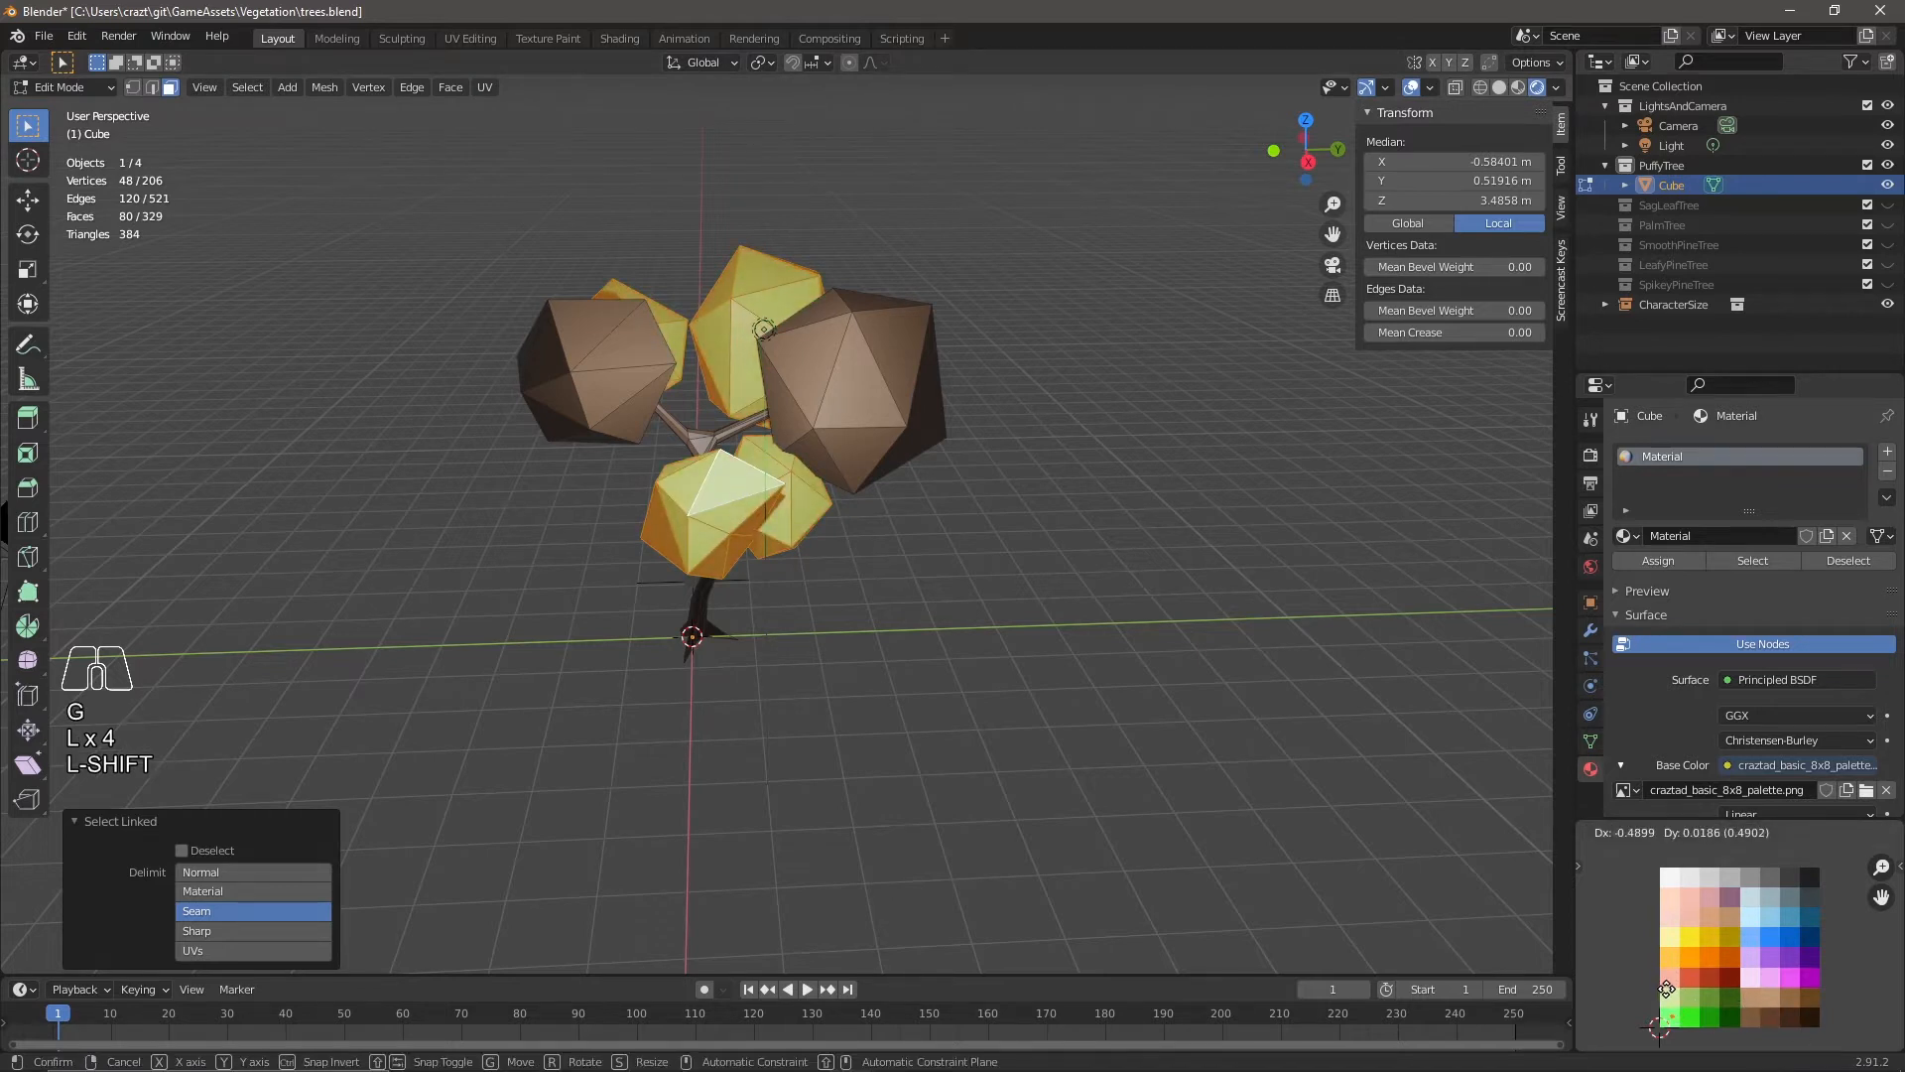
click(1668, 990)
Select the two large front spheres, move their UVs onto the dark gold palette swatch and leave mesh editing.
click(882, 419)
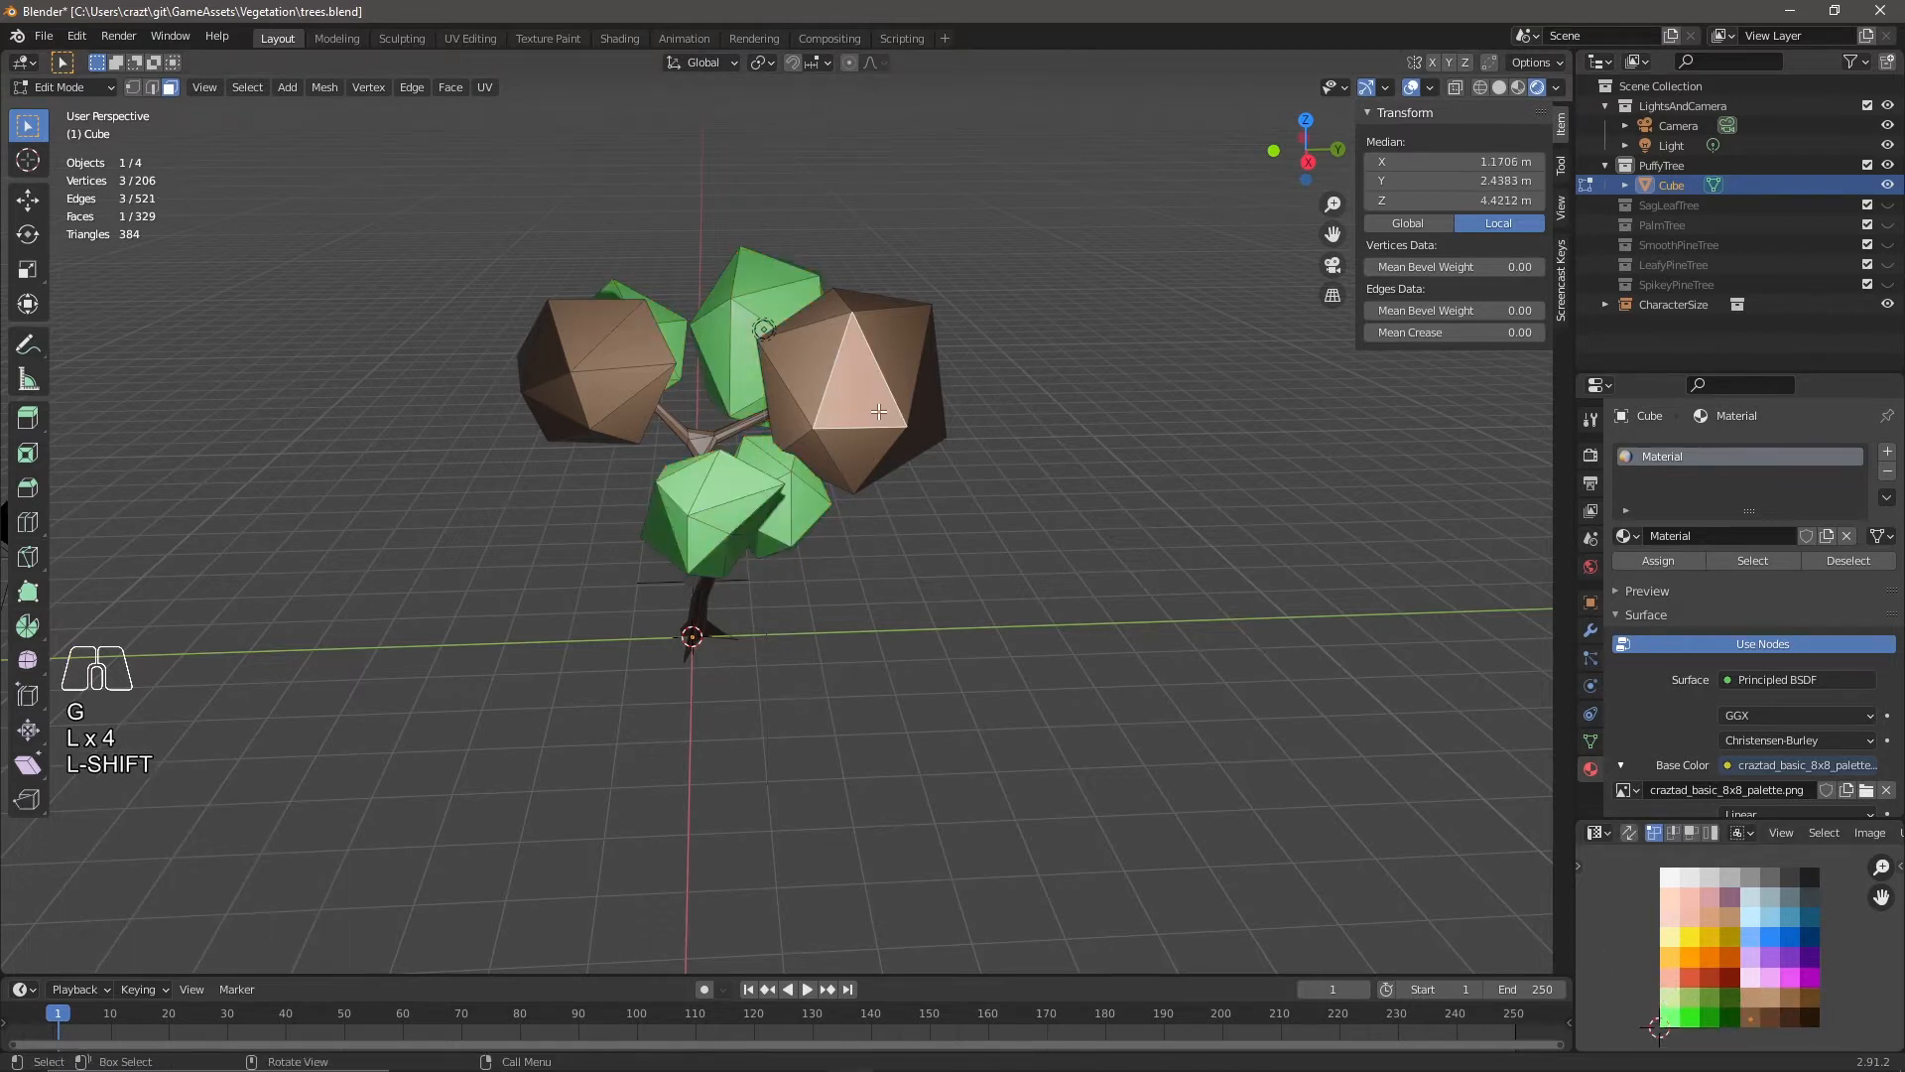
key(l)
key(l)
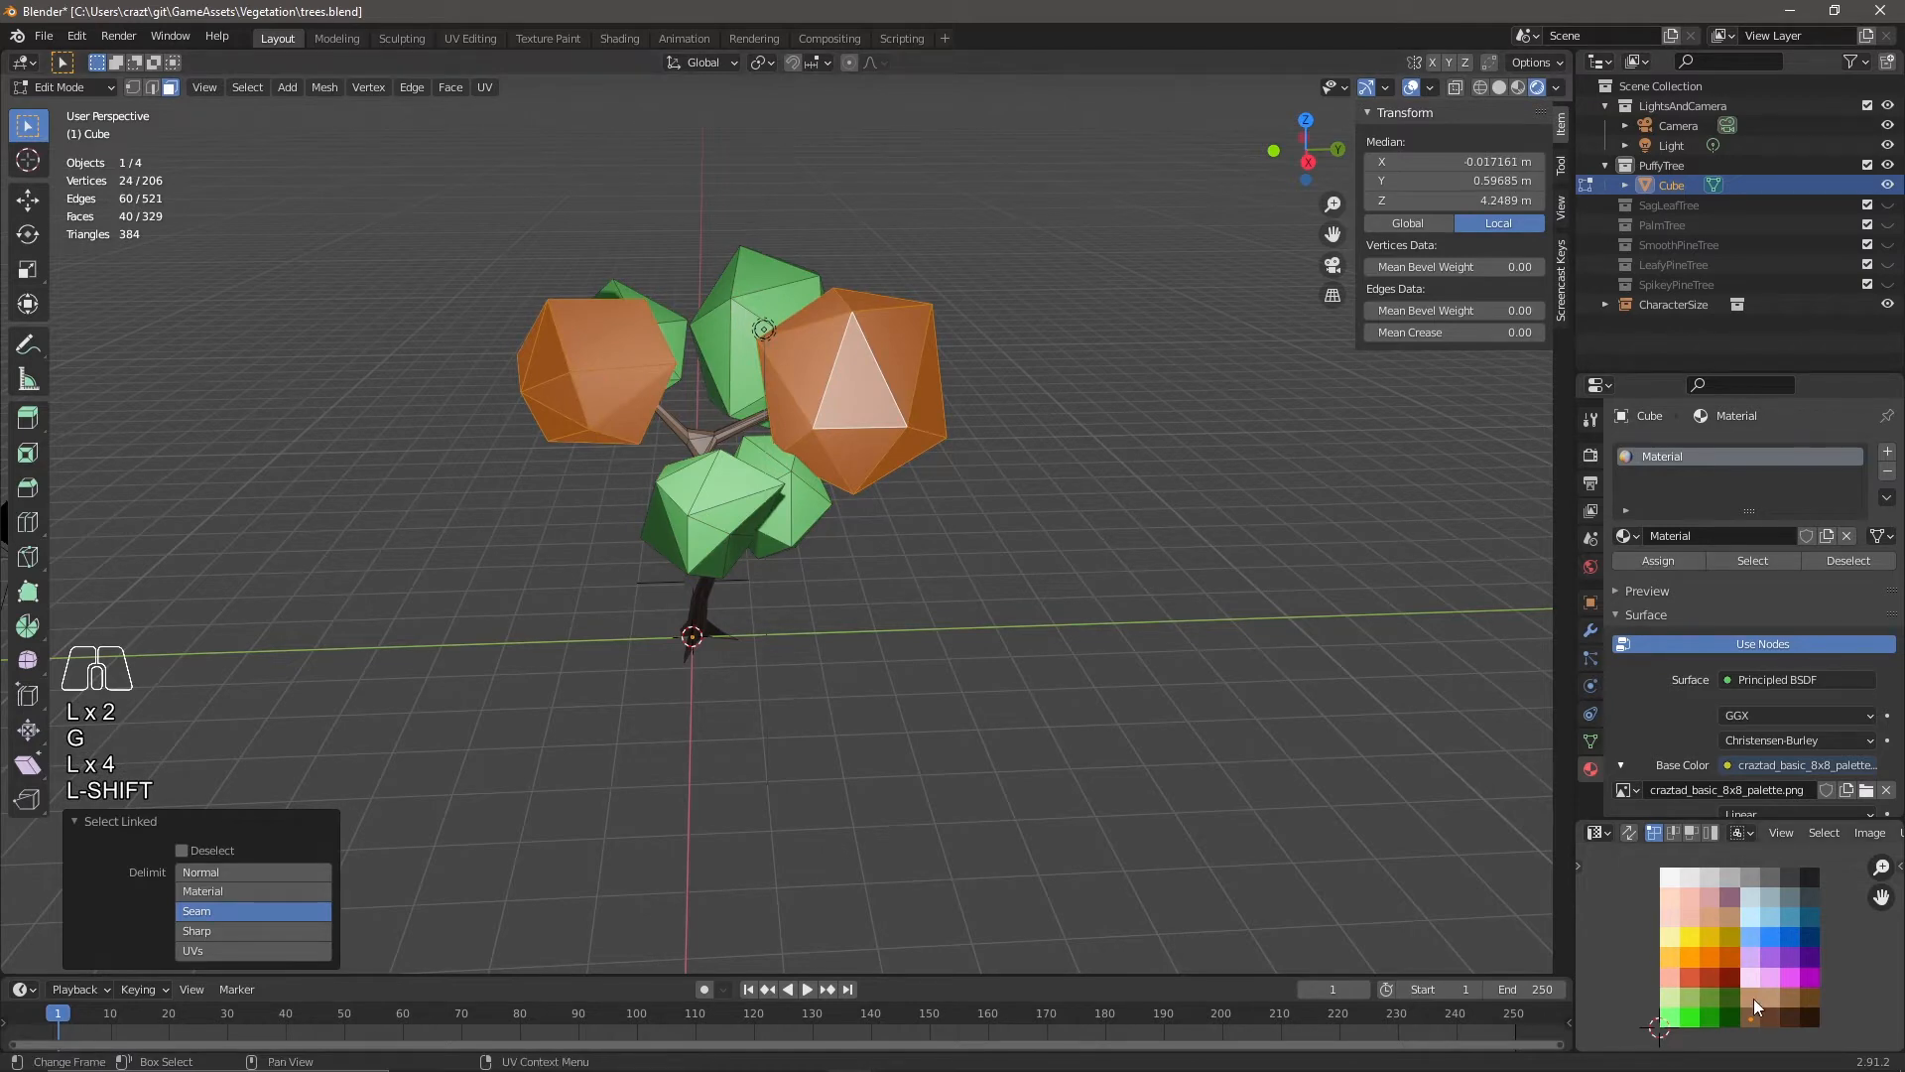
key(g)
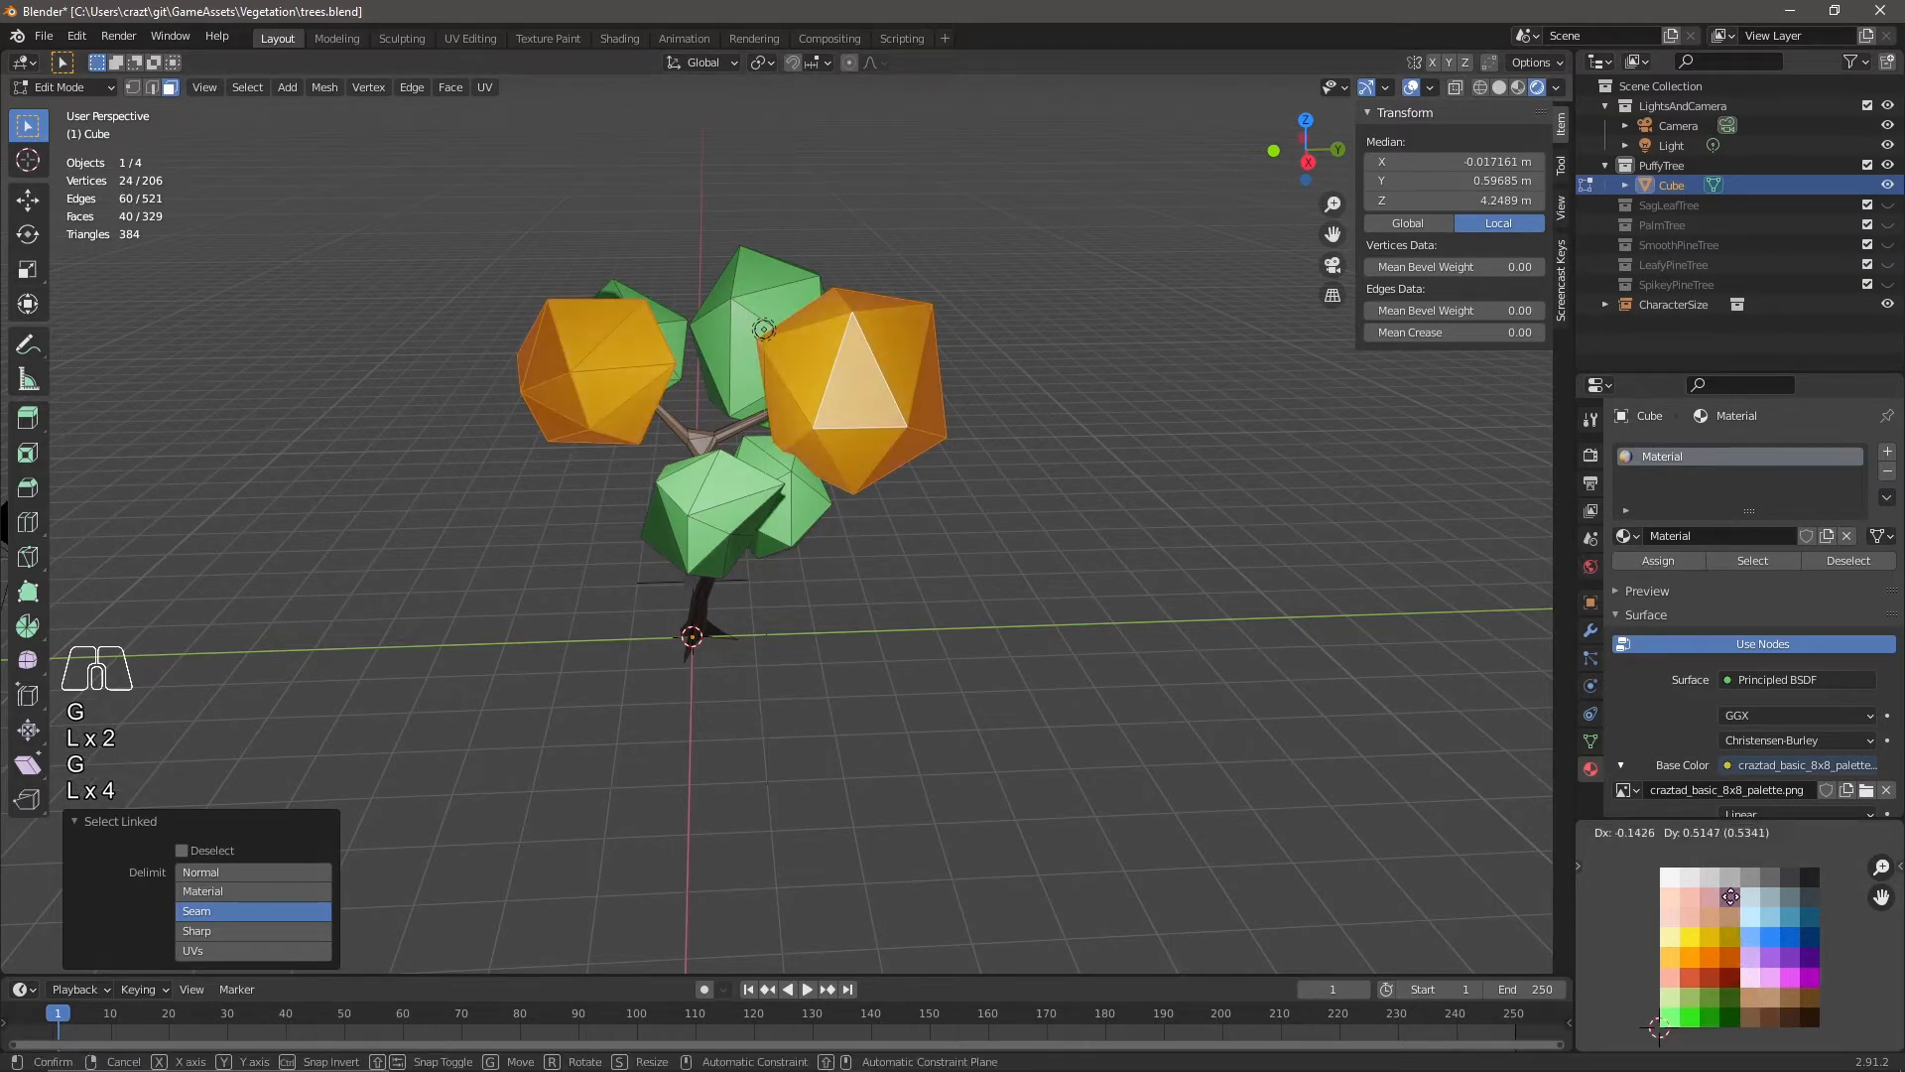
click(1731, 896)
key(Tab)
middle_drag(991, 676, 902, 699)
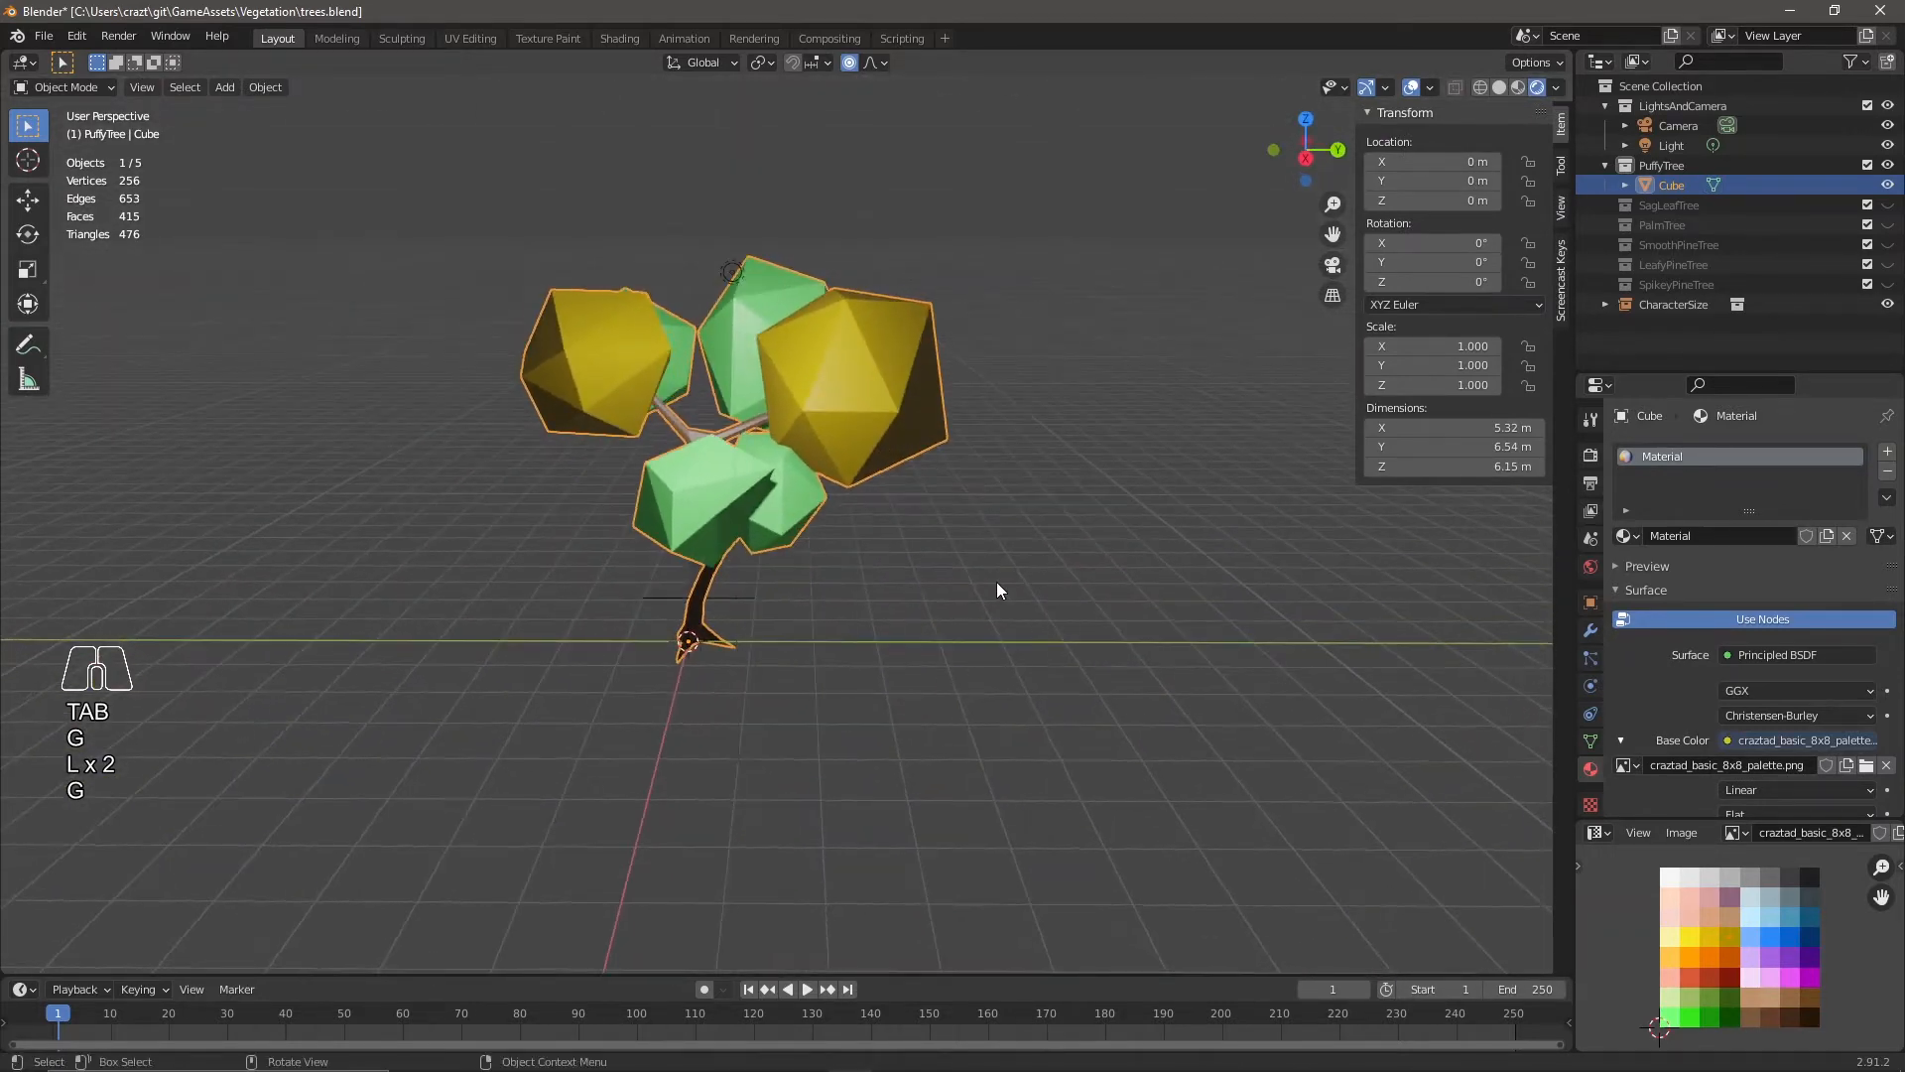
Rename the tree object as PuffyTree.
double_click(1670, 185)
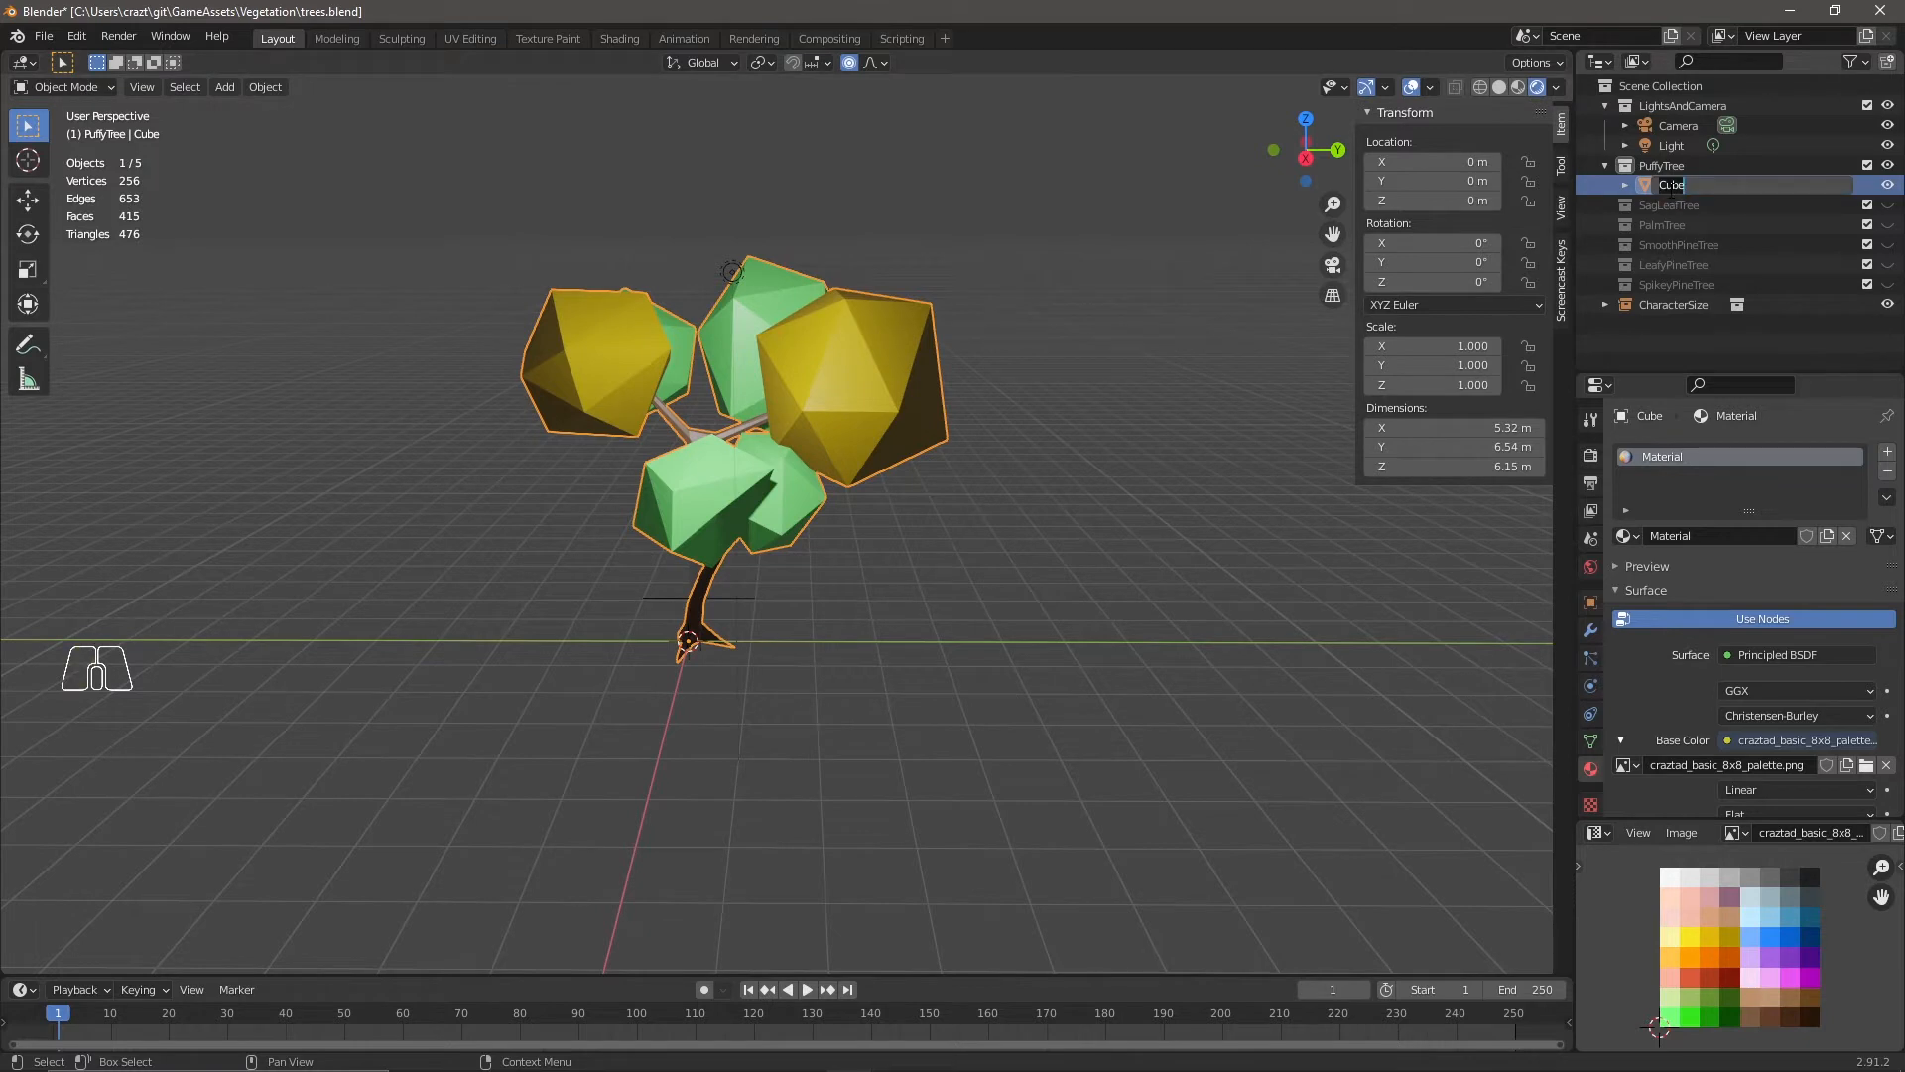
text(PuffyTree)
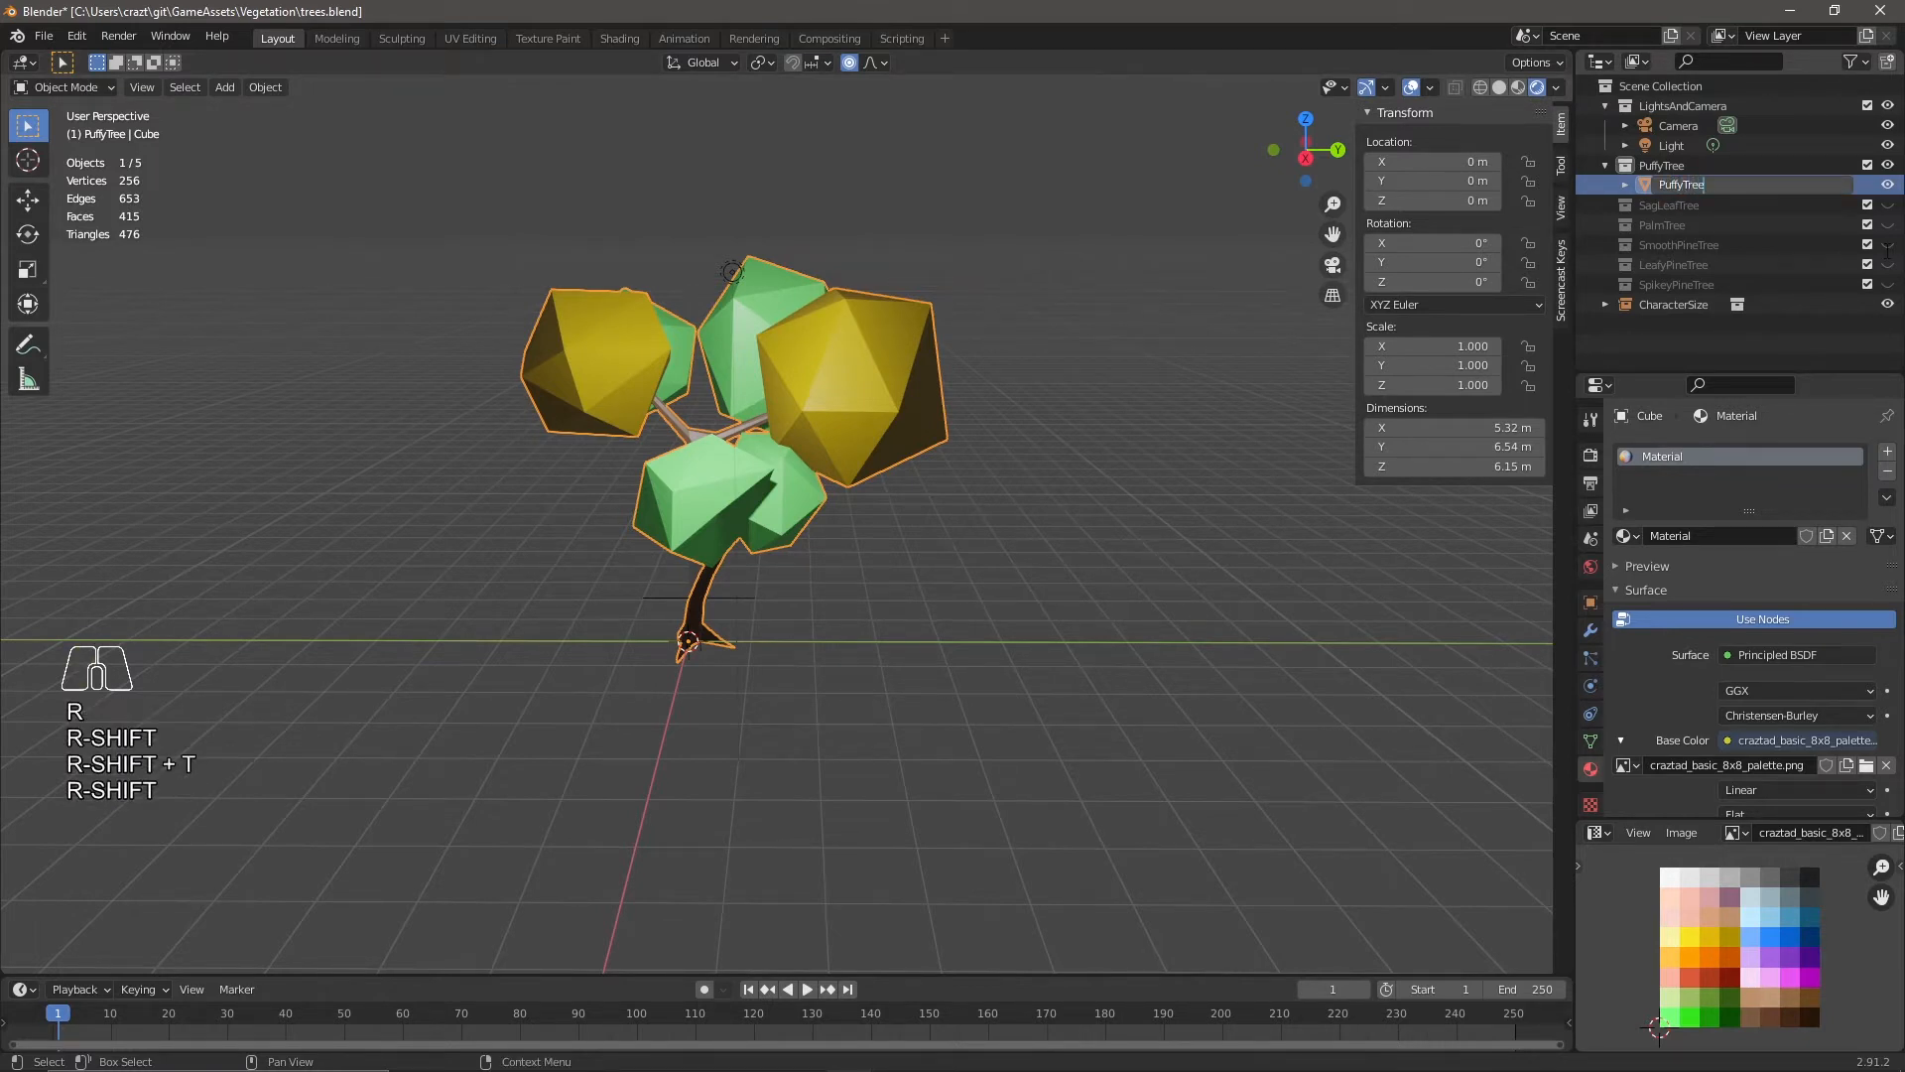
key(Return)
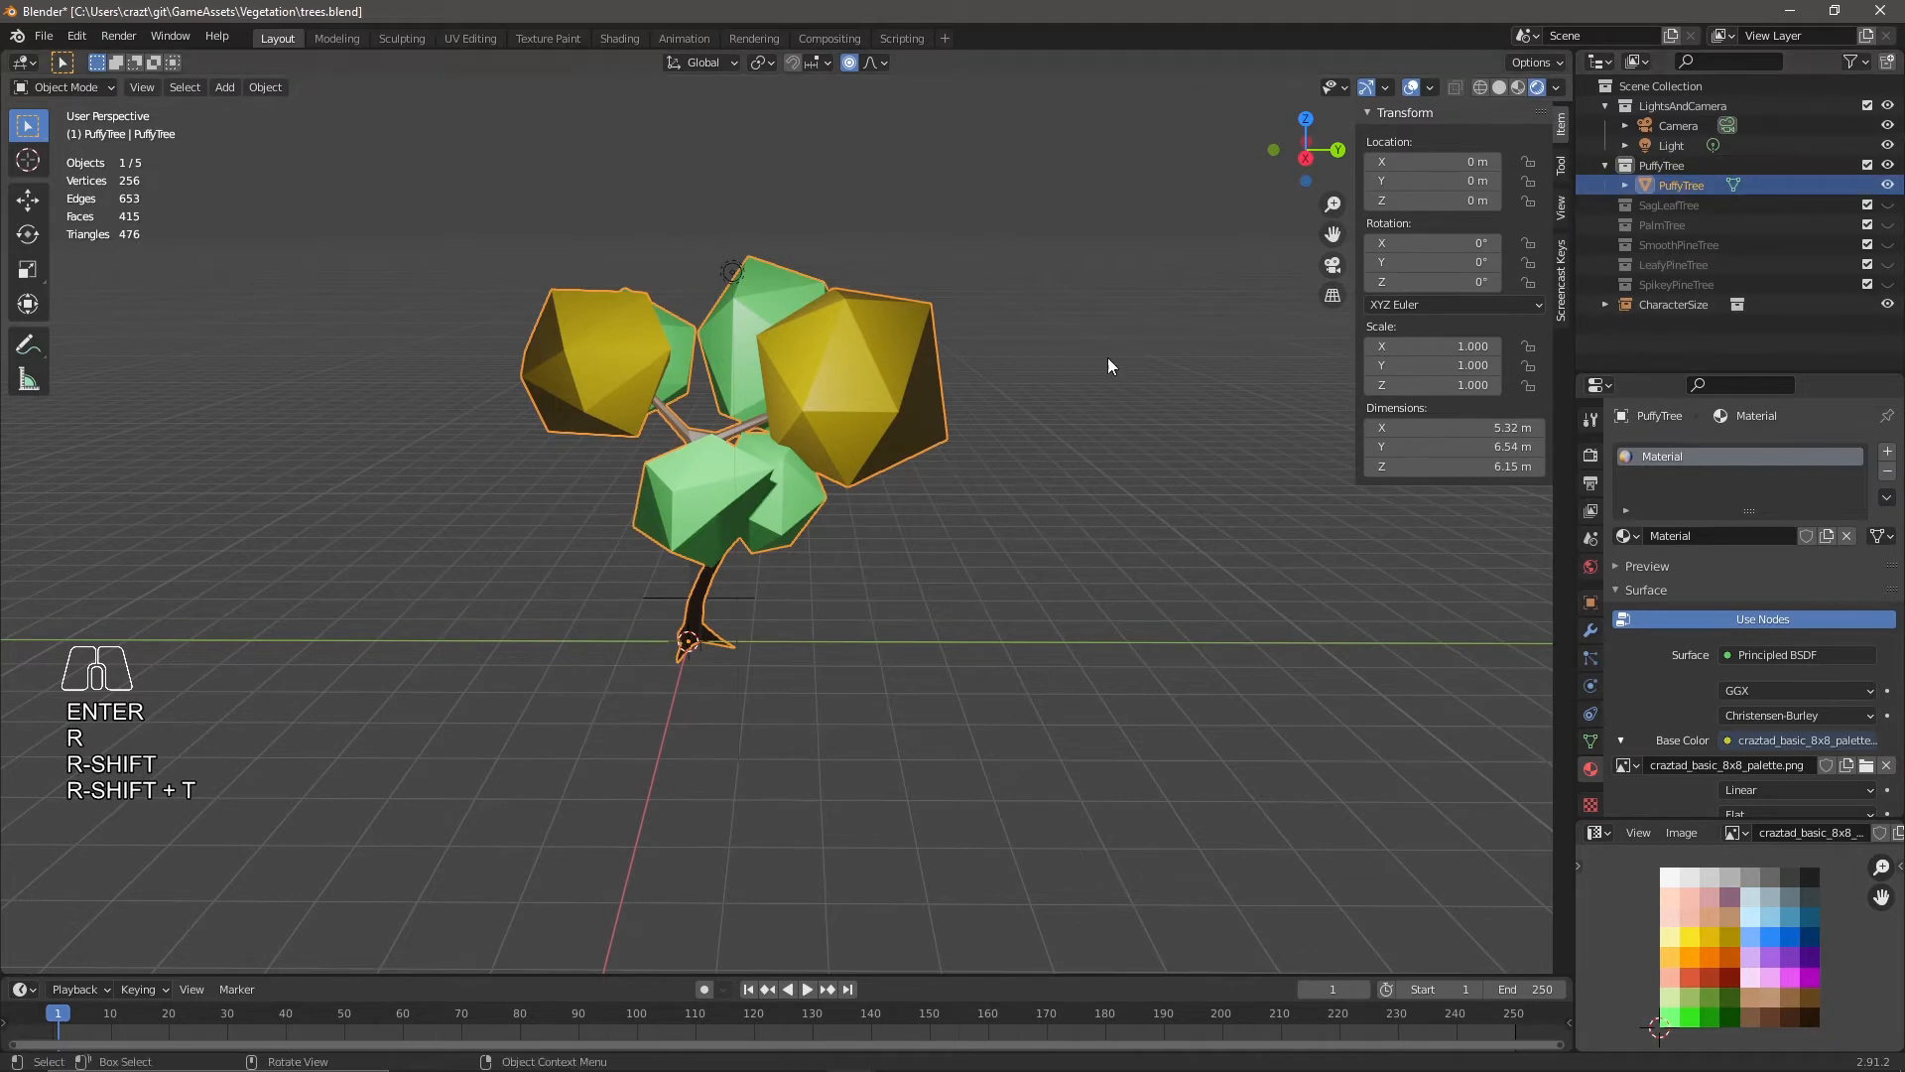
Select the linked trunk and branches, and move their UVs onto another brown swatch of the palette.
mouse_move(762, 647)
middle_down()
mouse_move(915, 645)
mouse_move(826, 641)
mouse_move(938, 617)
mouse_move(785, 623)
middle_up()
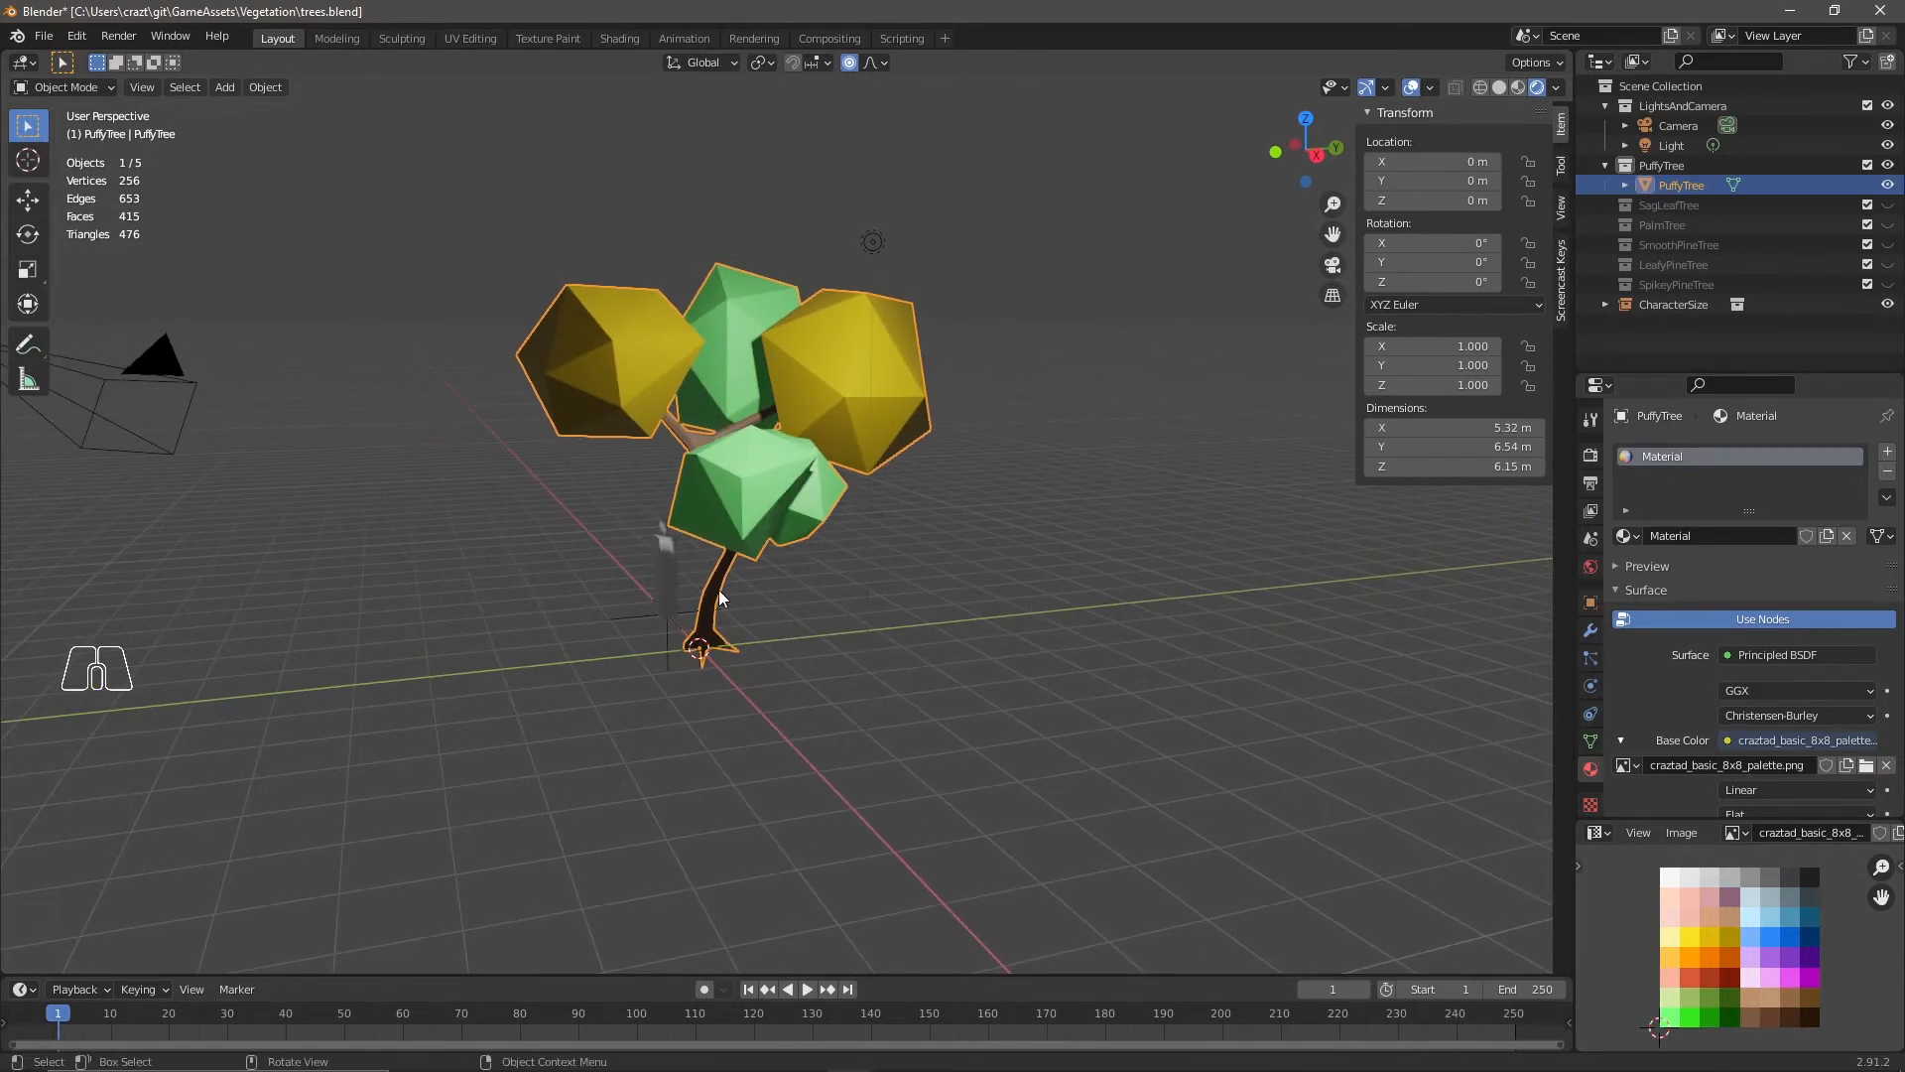
key(Tab)
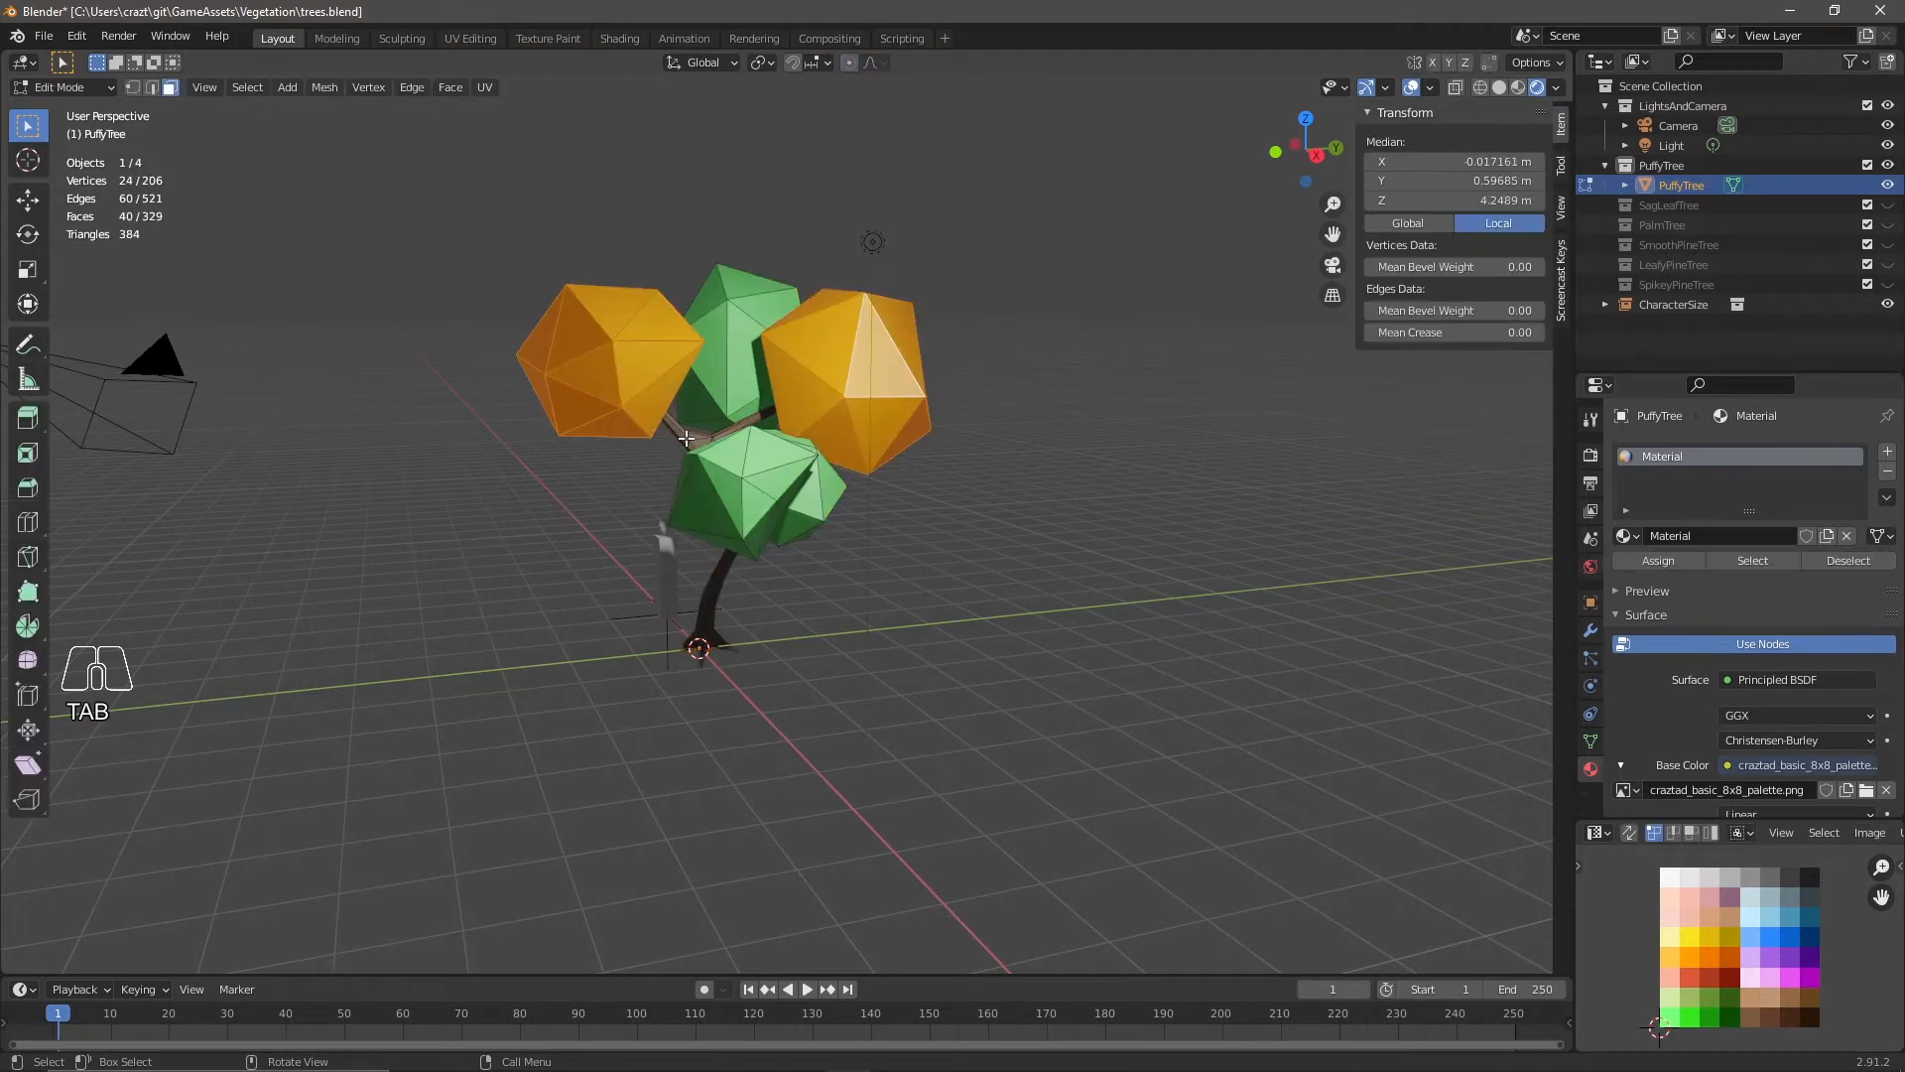
click(691, 438)
key(l)
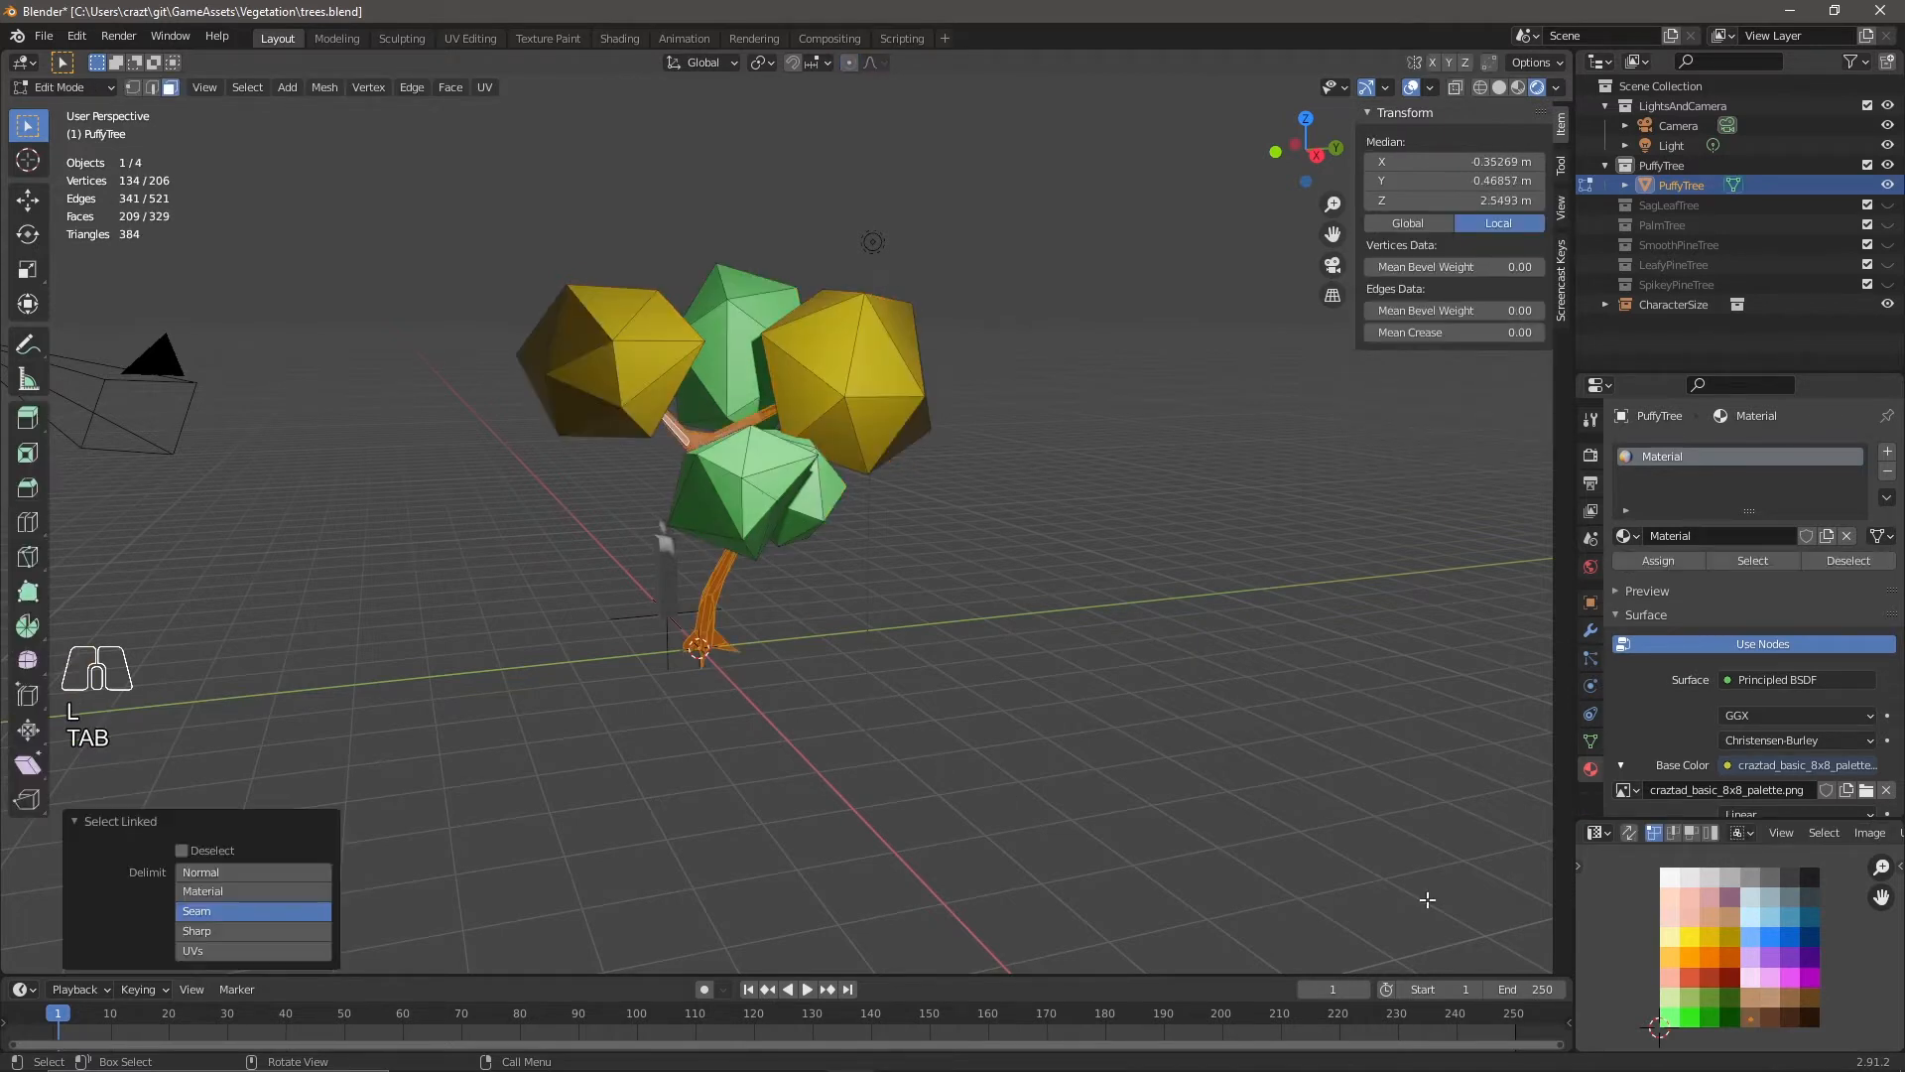
key(g)
click(1813, 983)
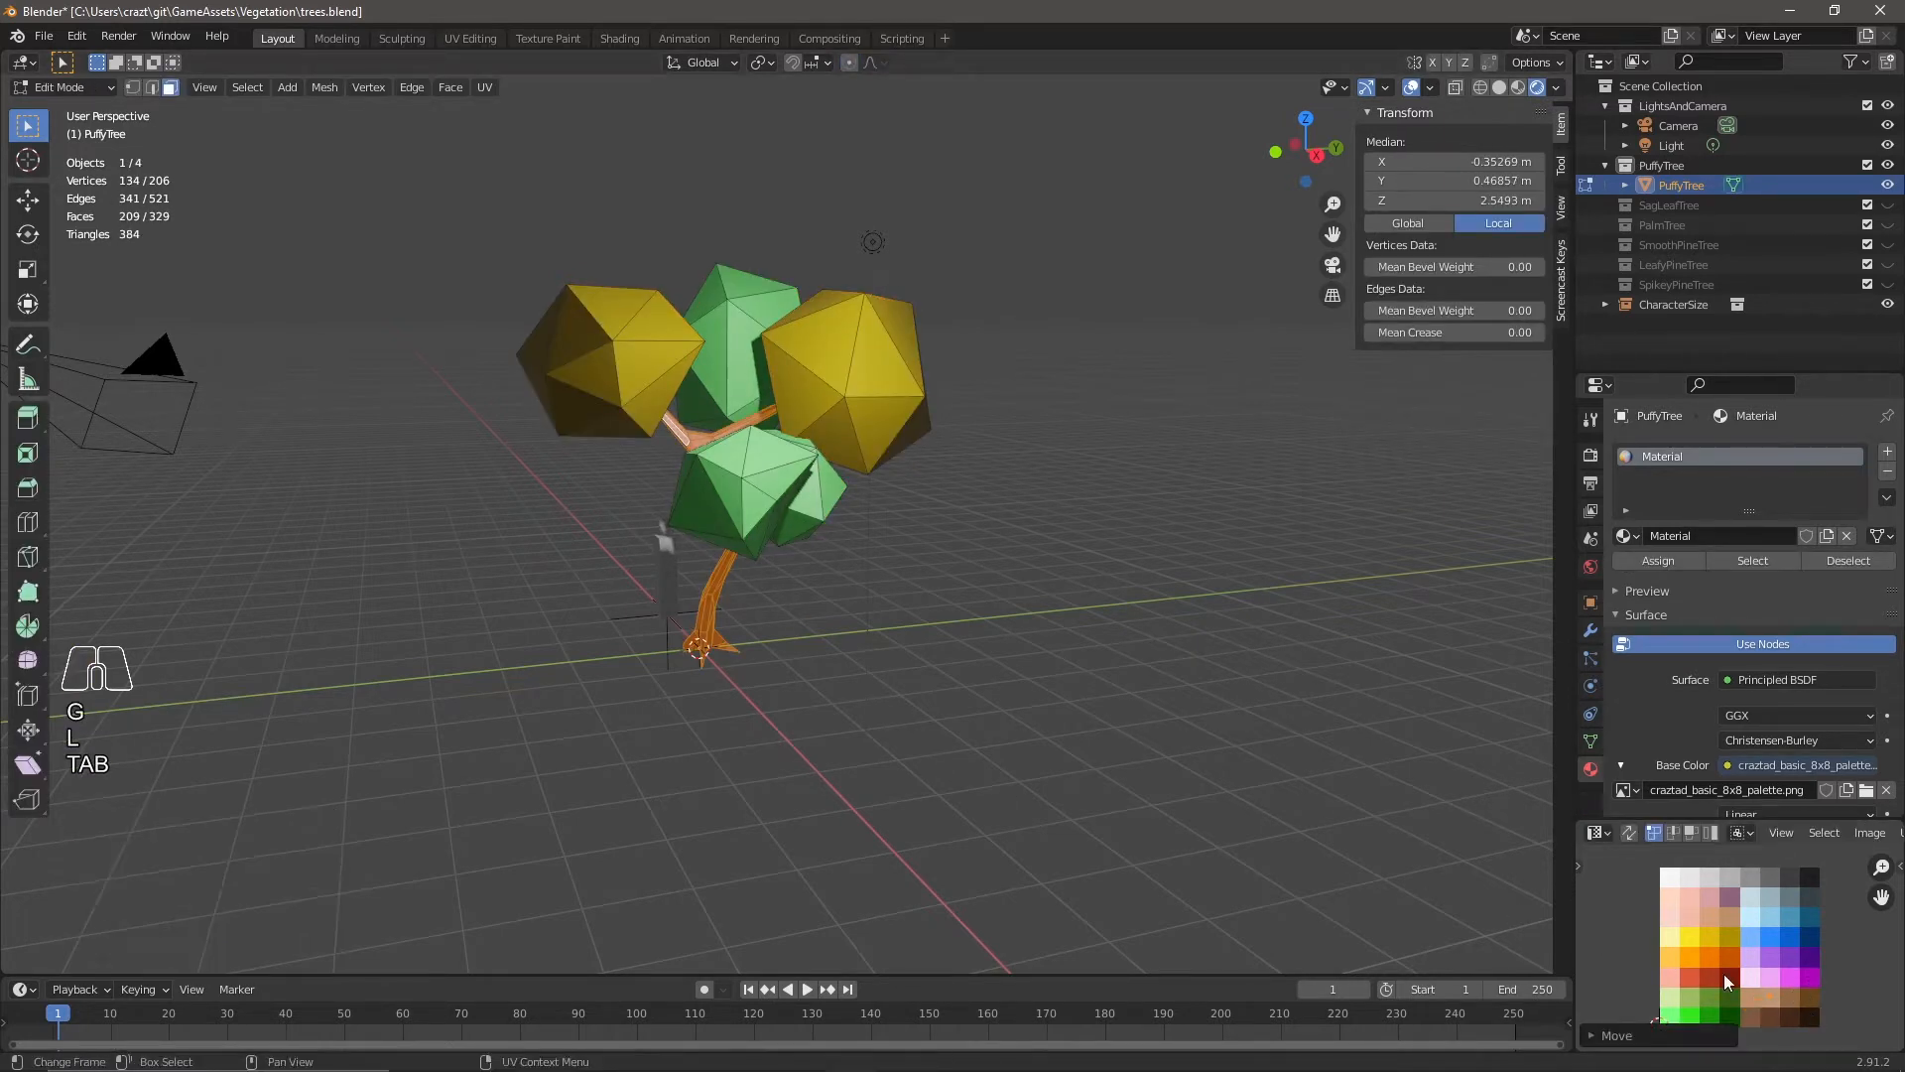
key(Tab)
Select the CharacterSize reference figure and compare its size with the colored tree.
middle_drag(806, 718, 895, 737)
click(629, 566)
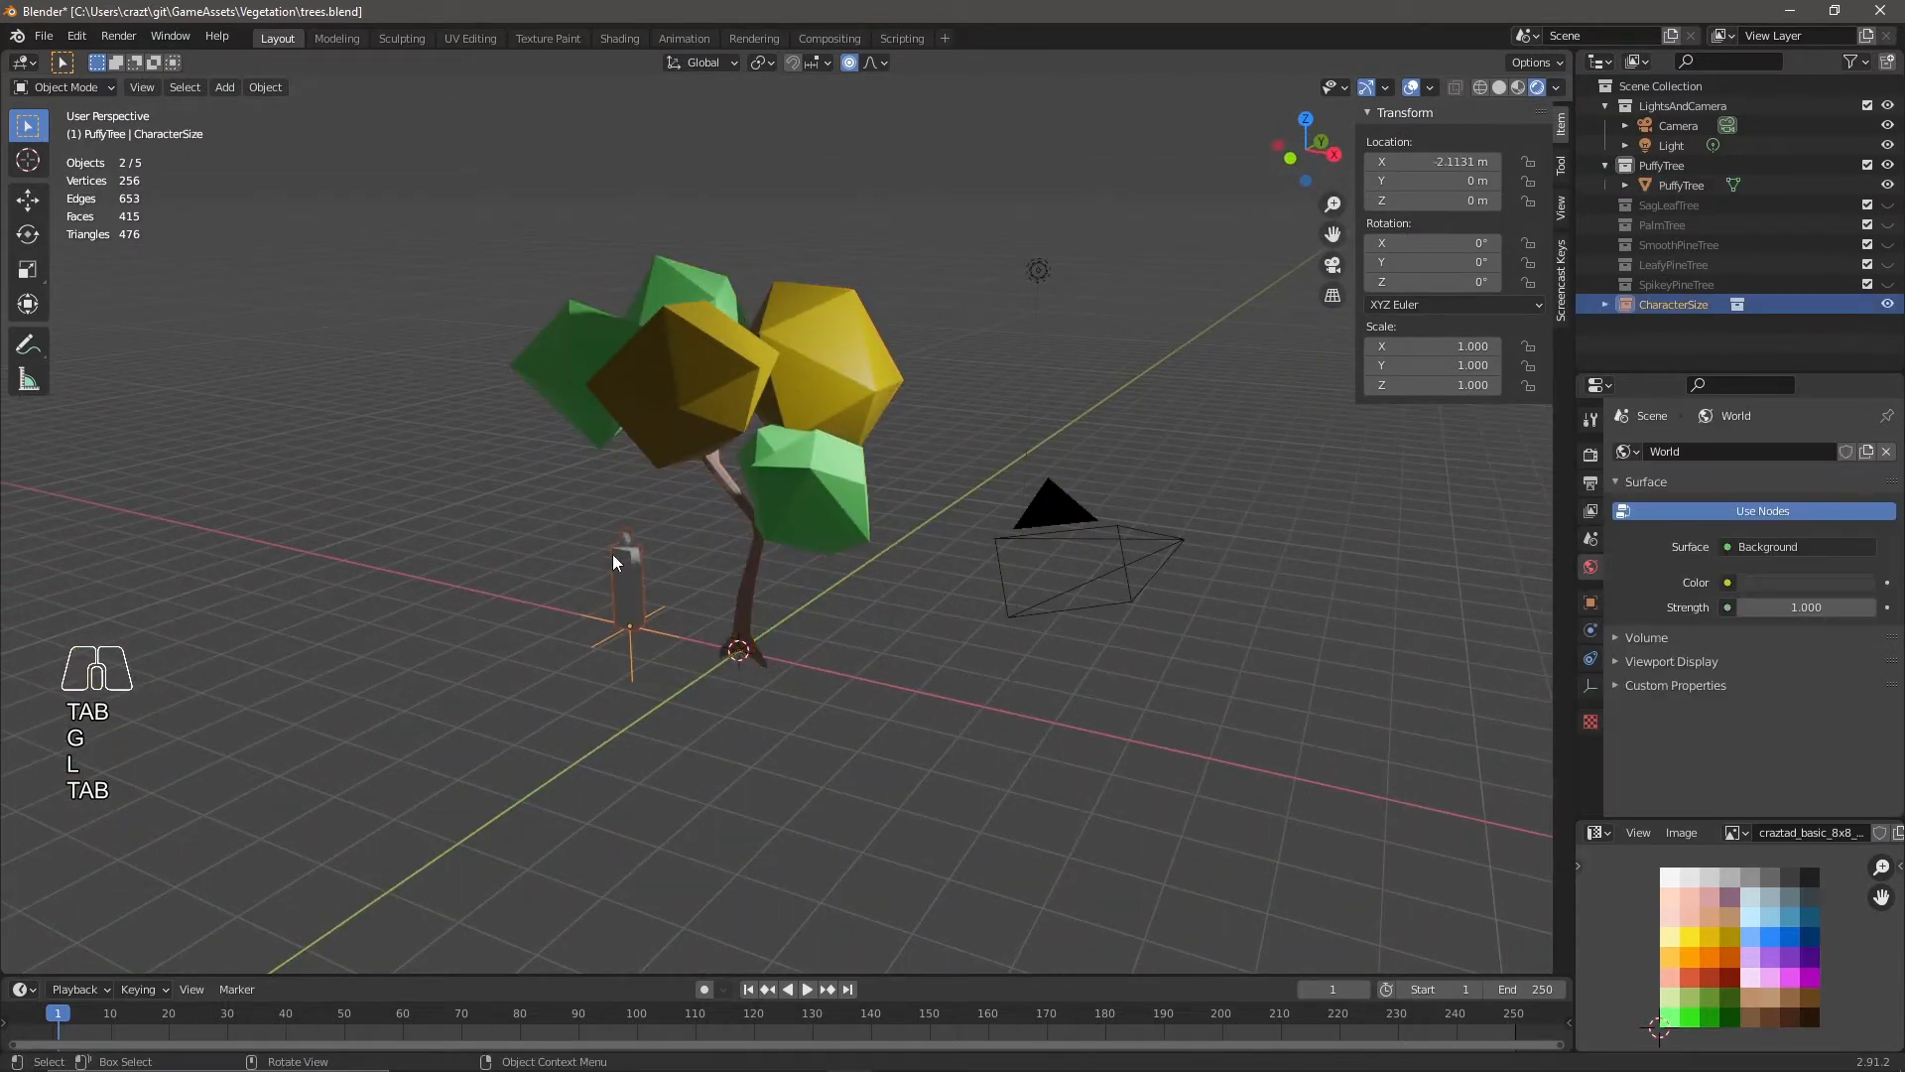
middle_drag(651, 675, 693, 633)
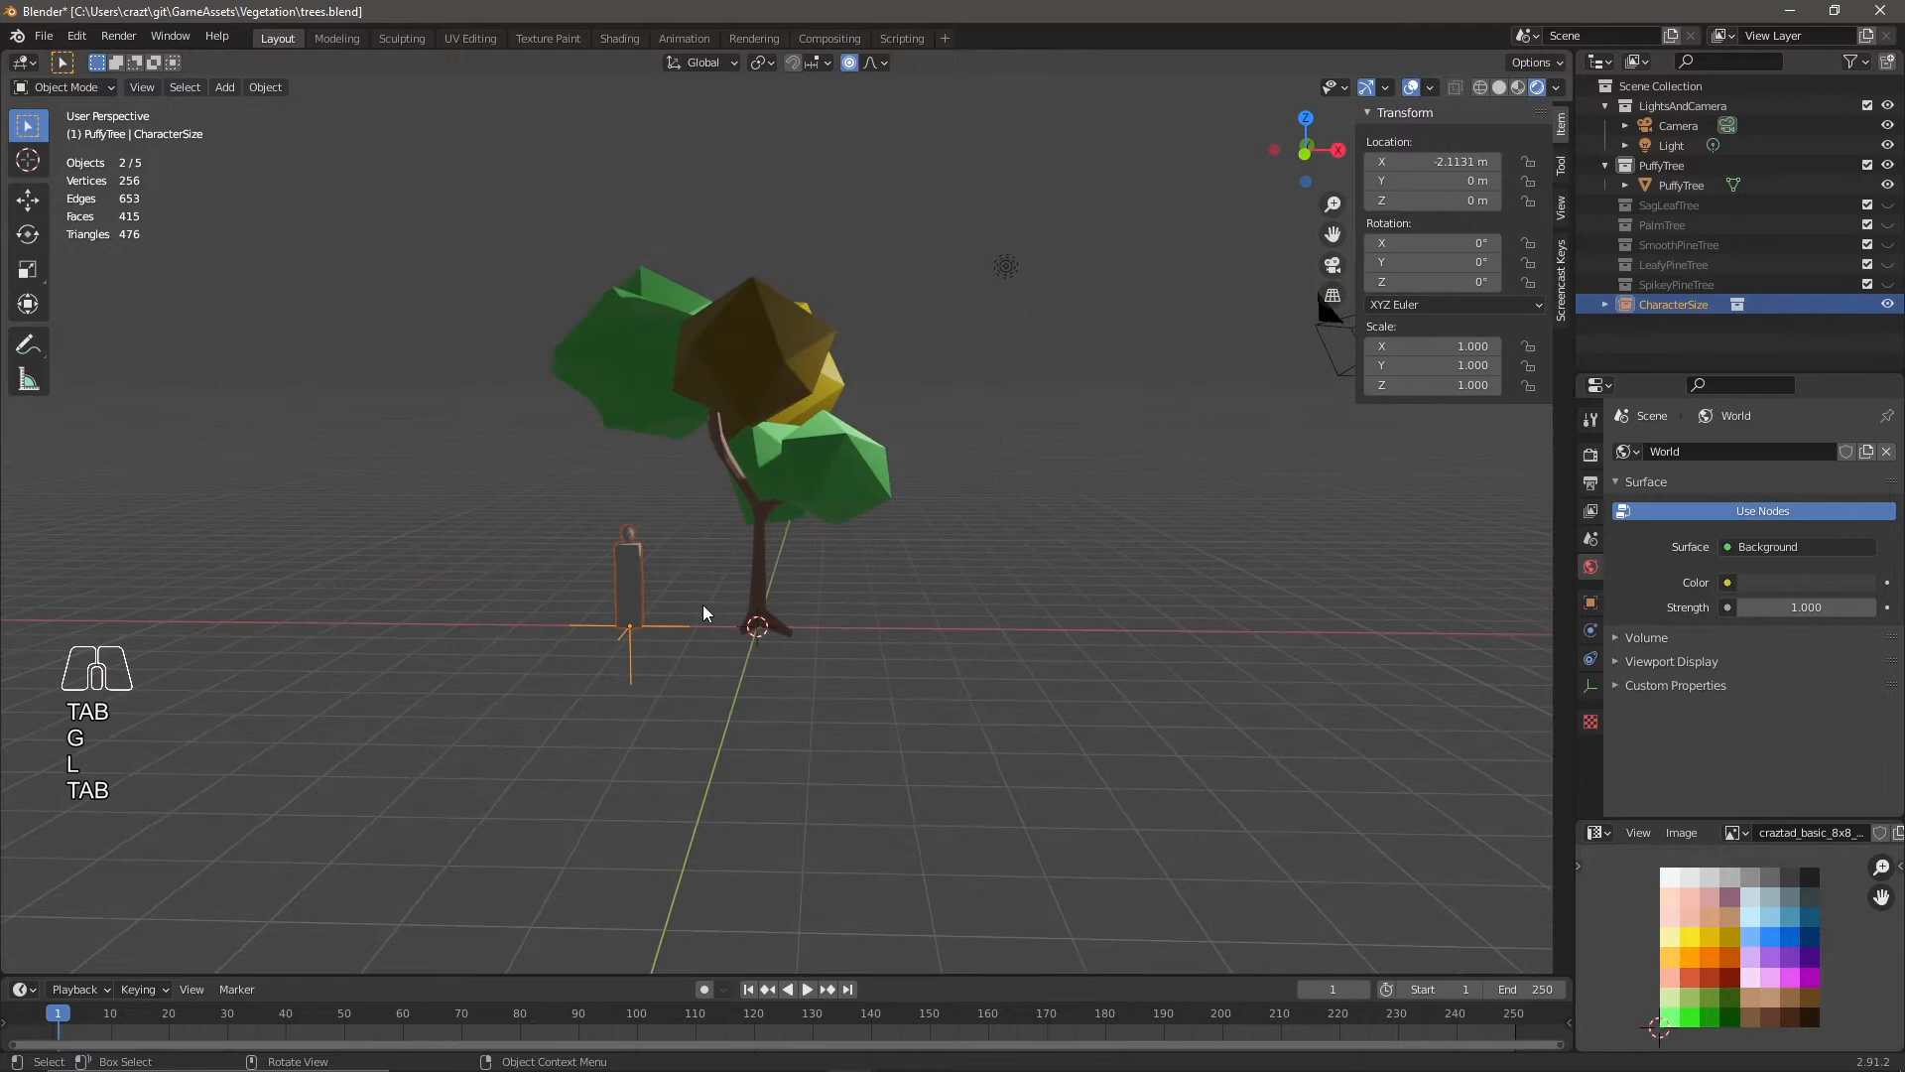
Save the trees.blend file with the finished puffy tree.
middle_drag(849, 592, 588, 504)
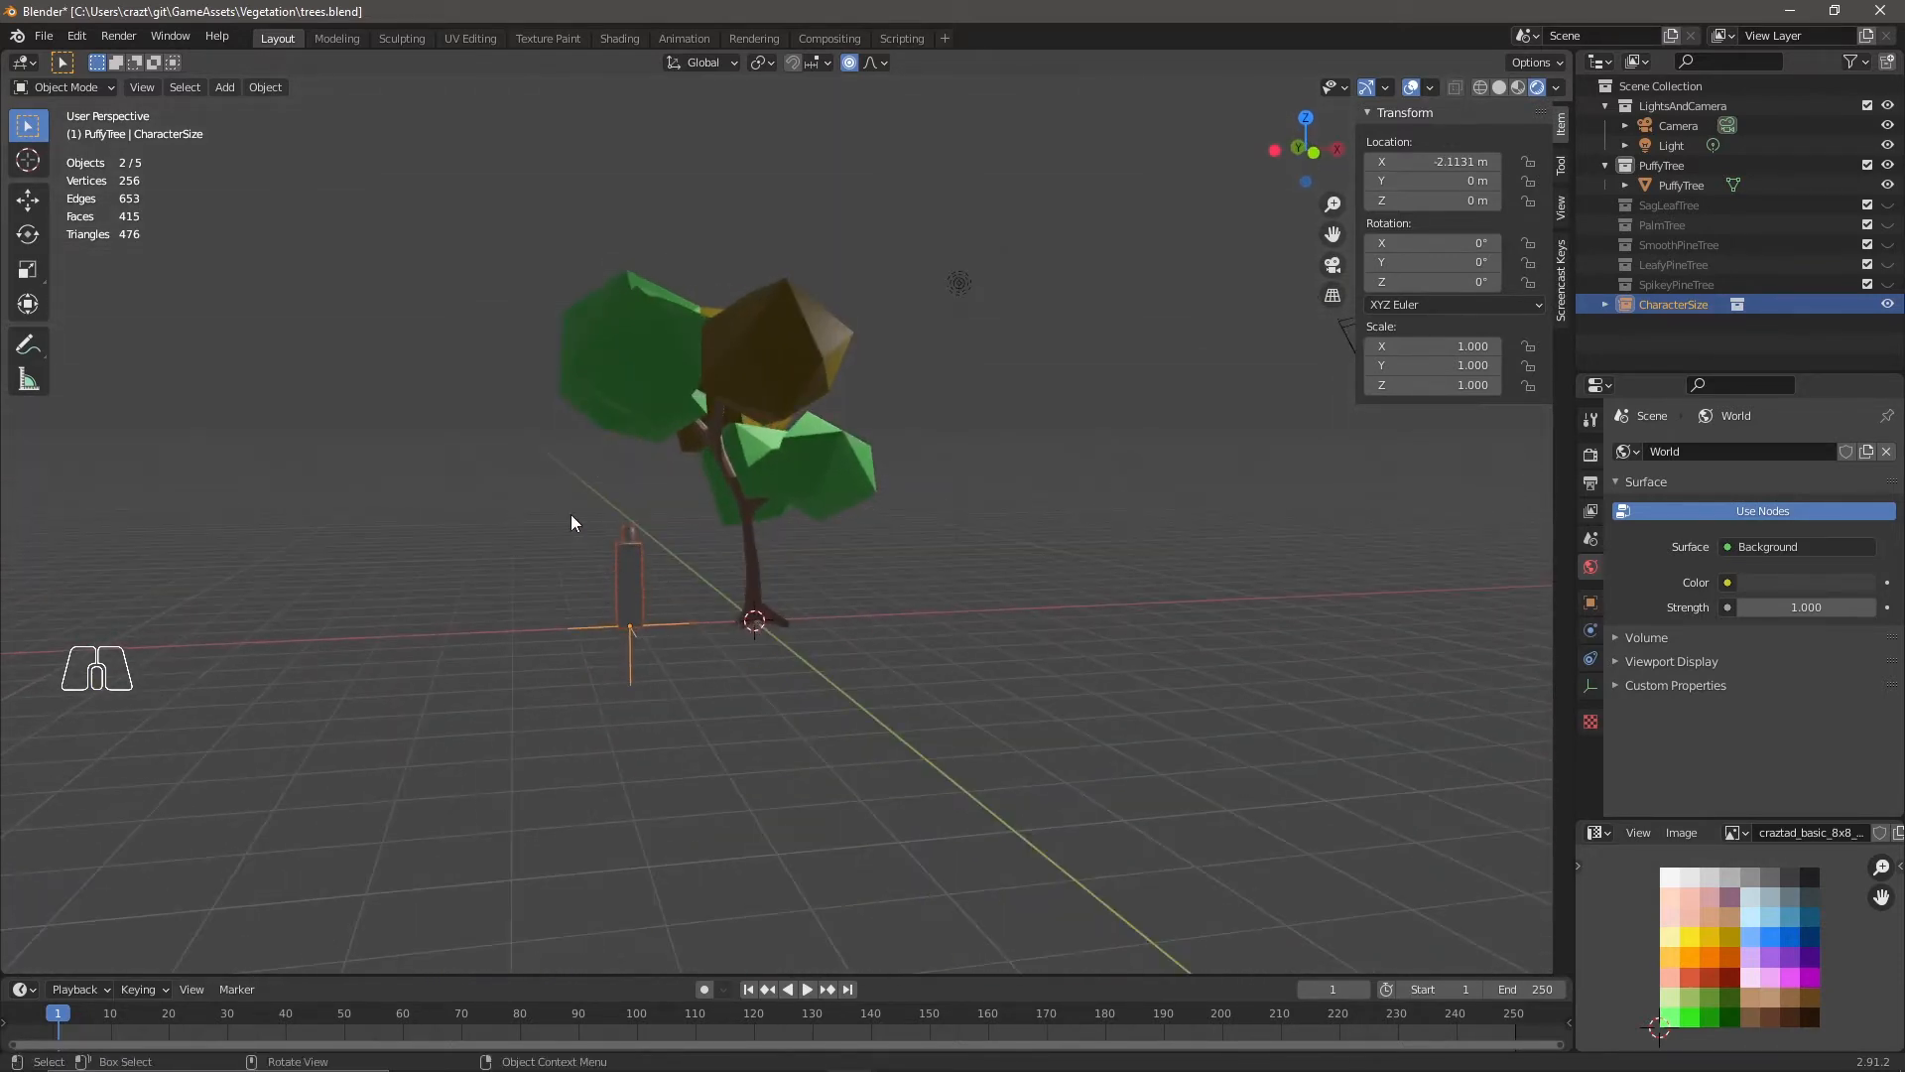
middle_drag(966, 622, 589, 563)
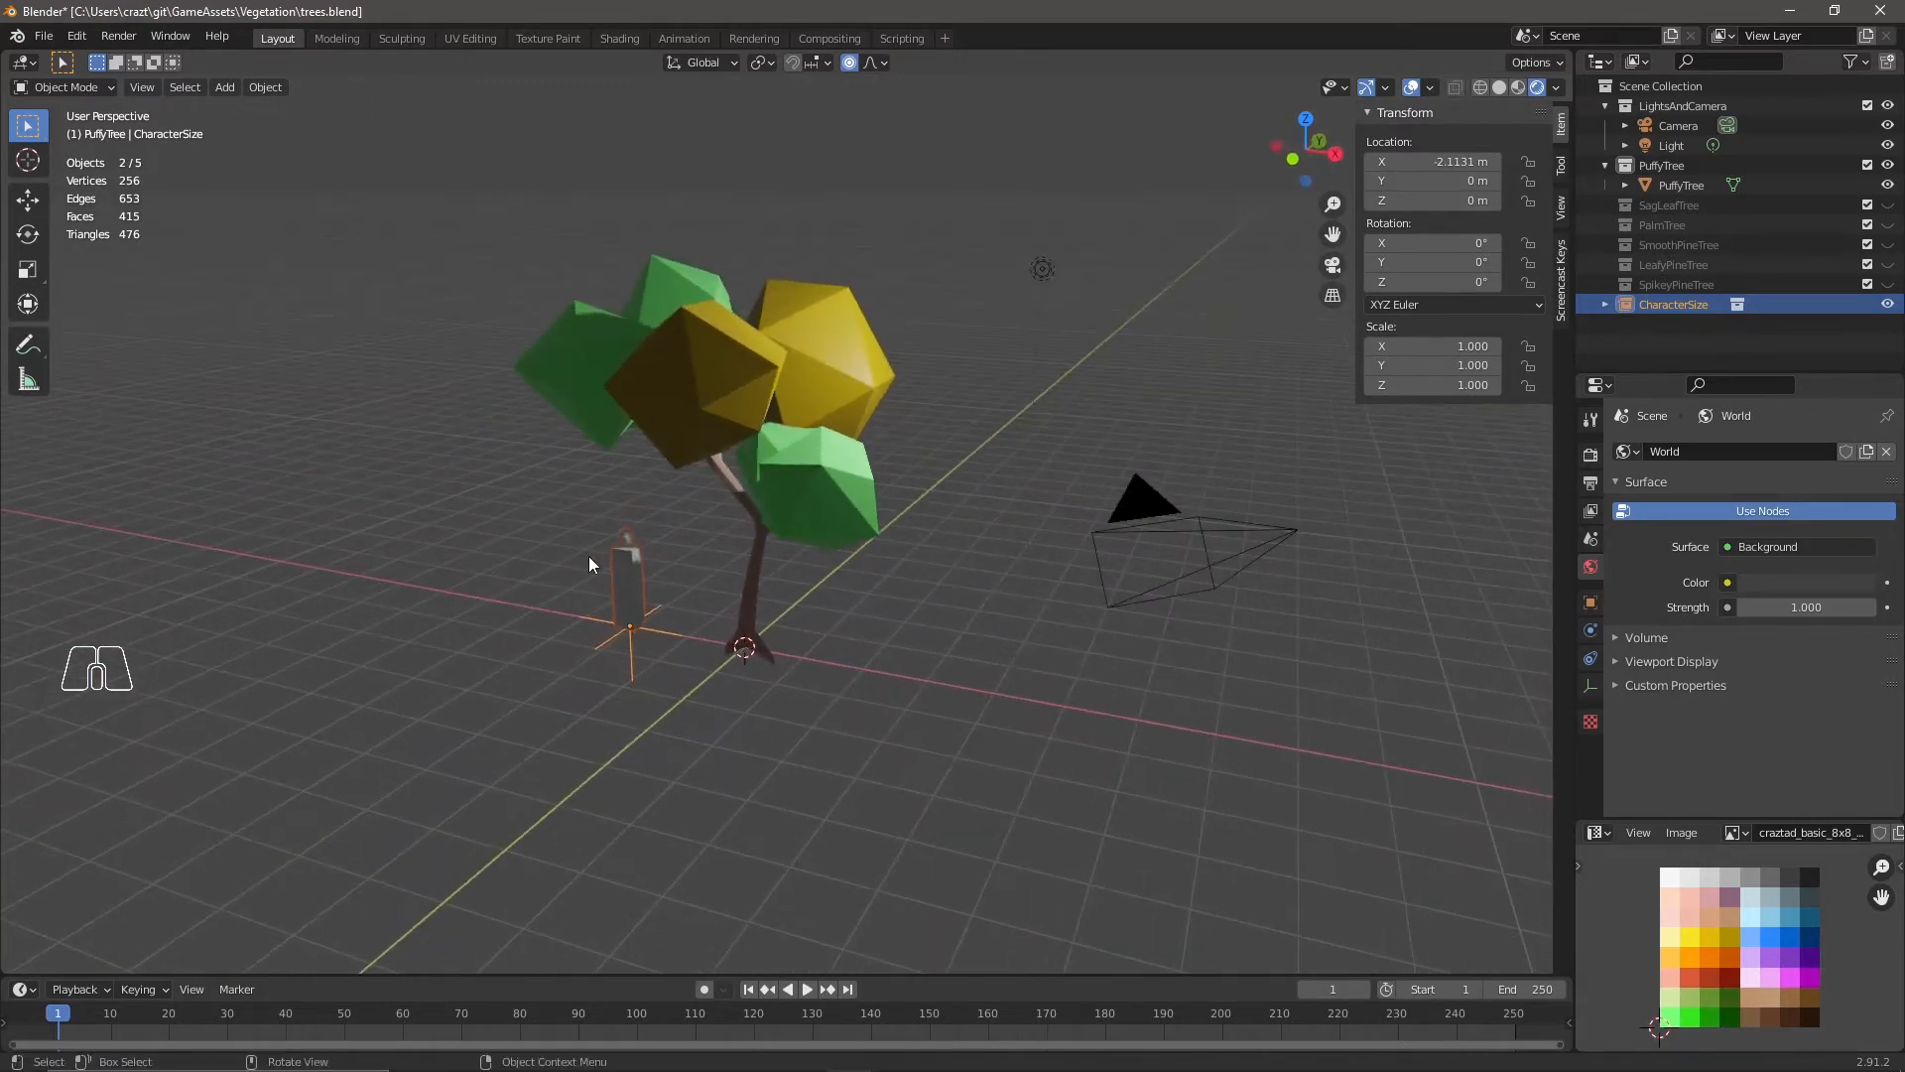
middle_drag(915, 607, 881, 643)
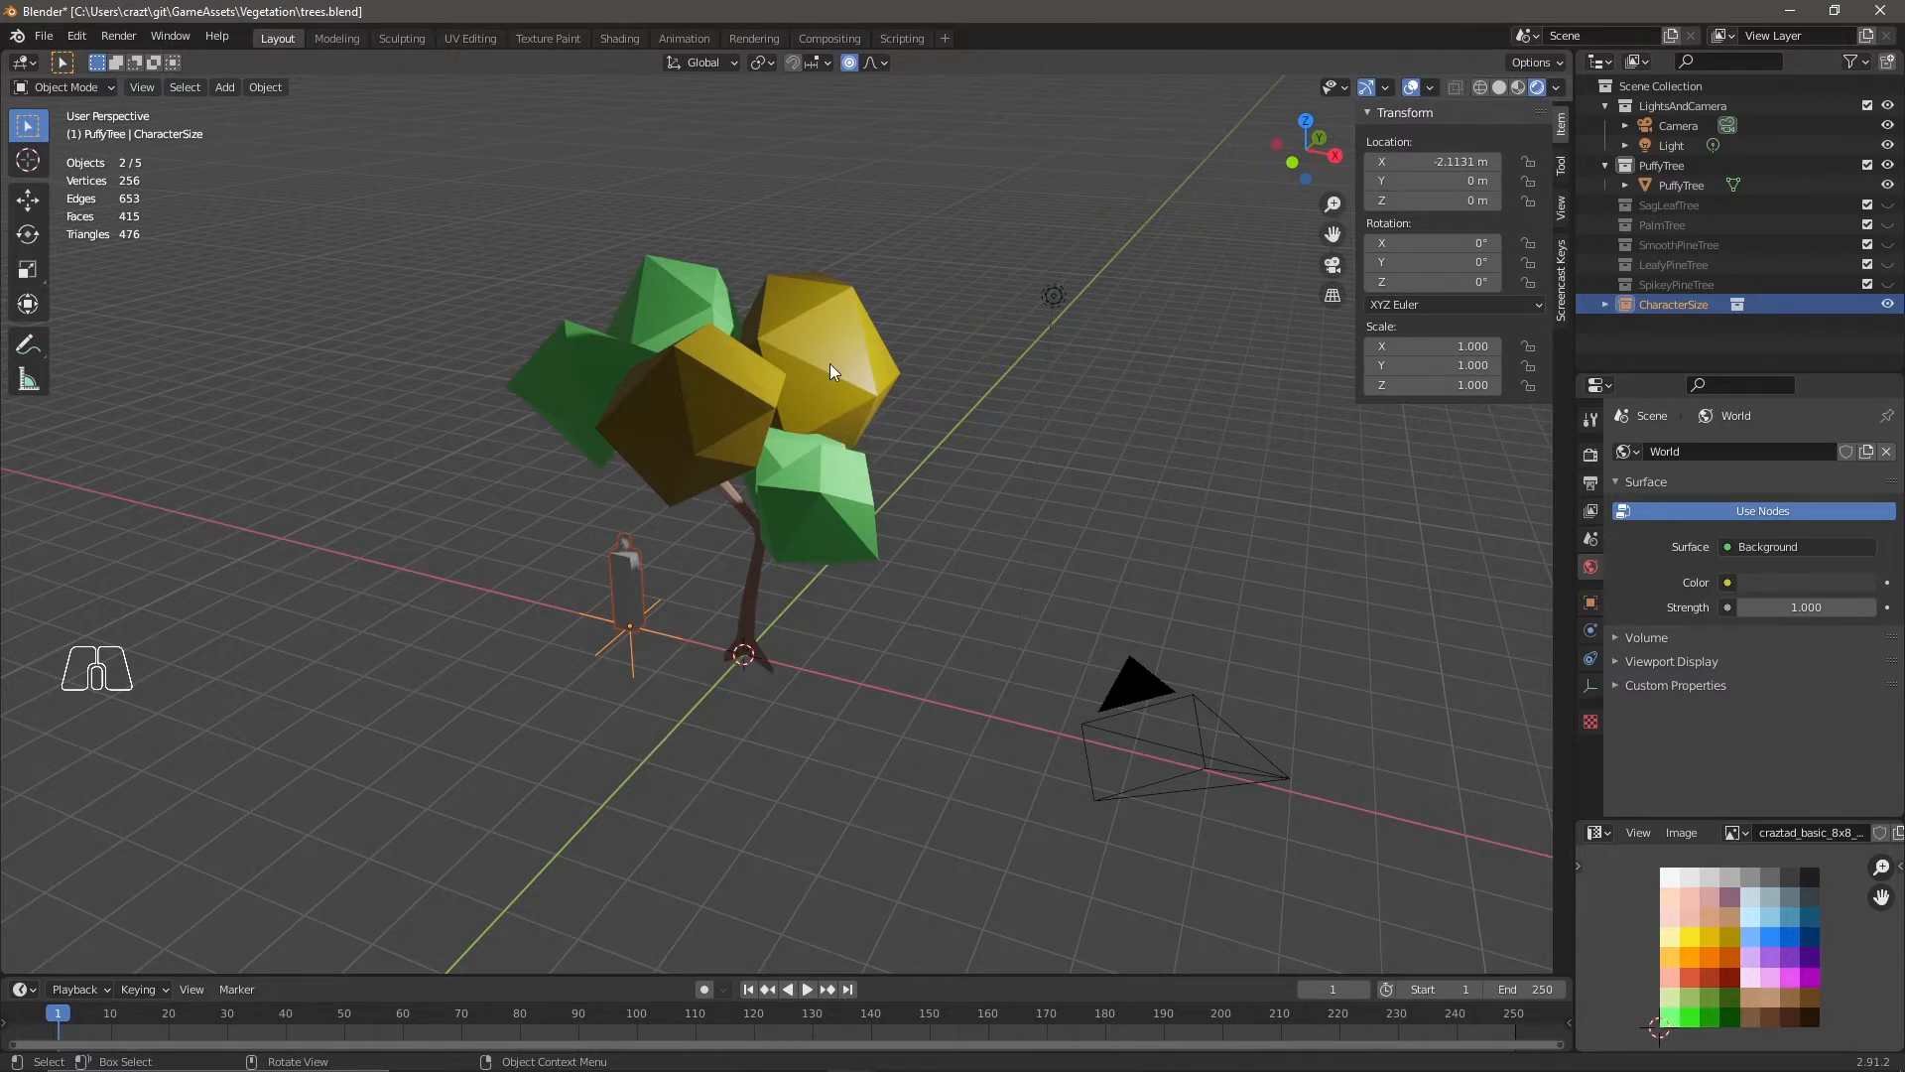
click(47, 39)
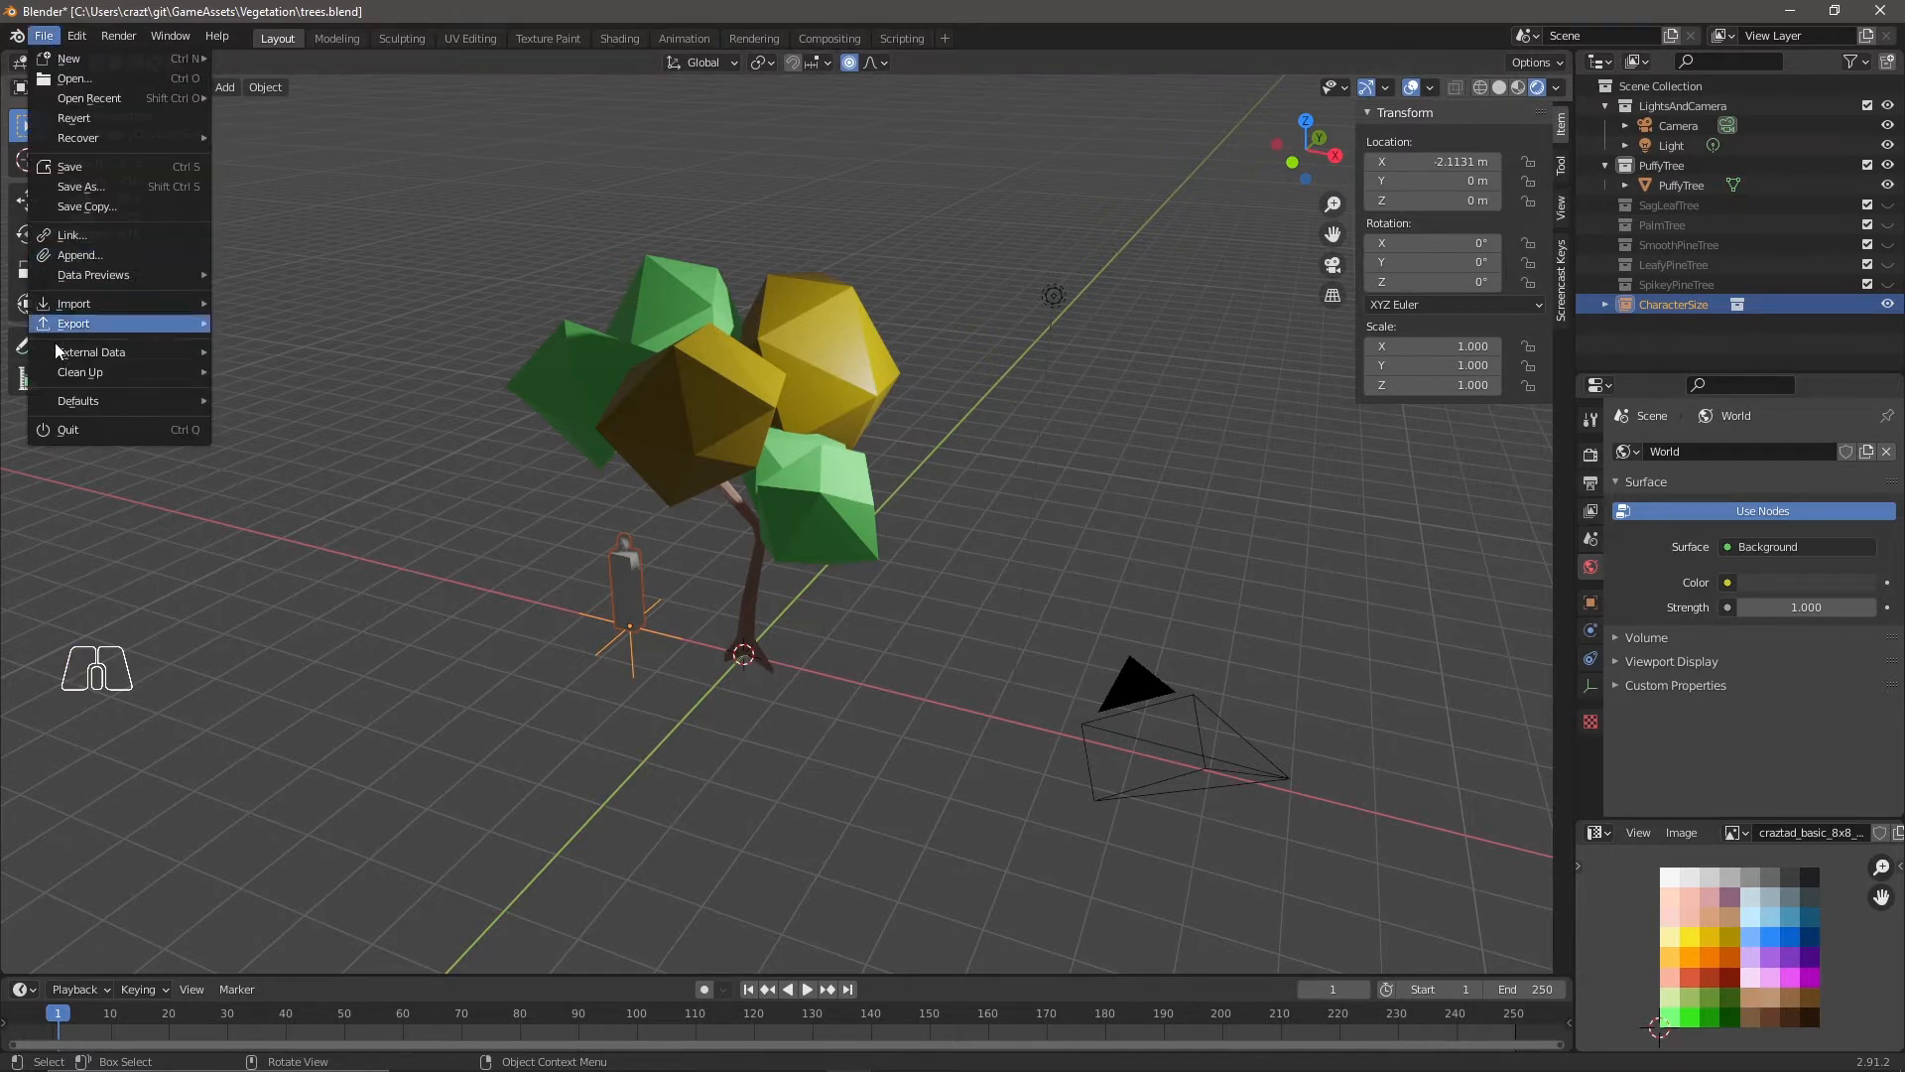
click(76, 166)
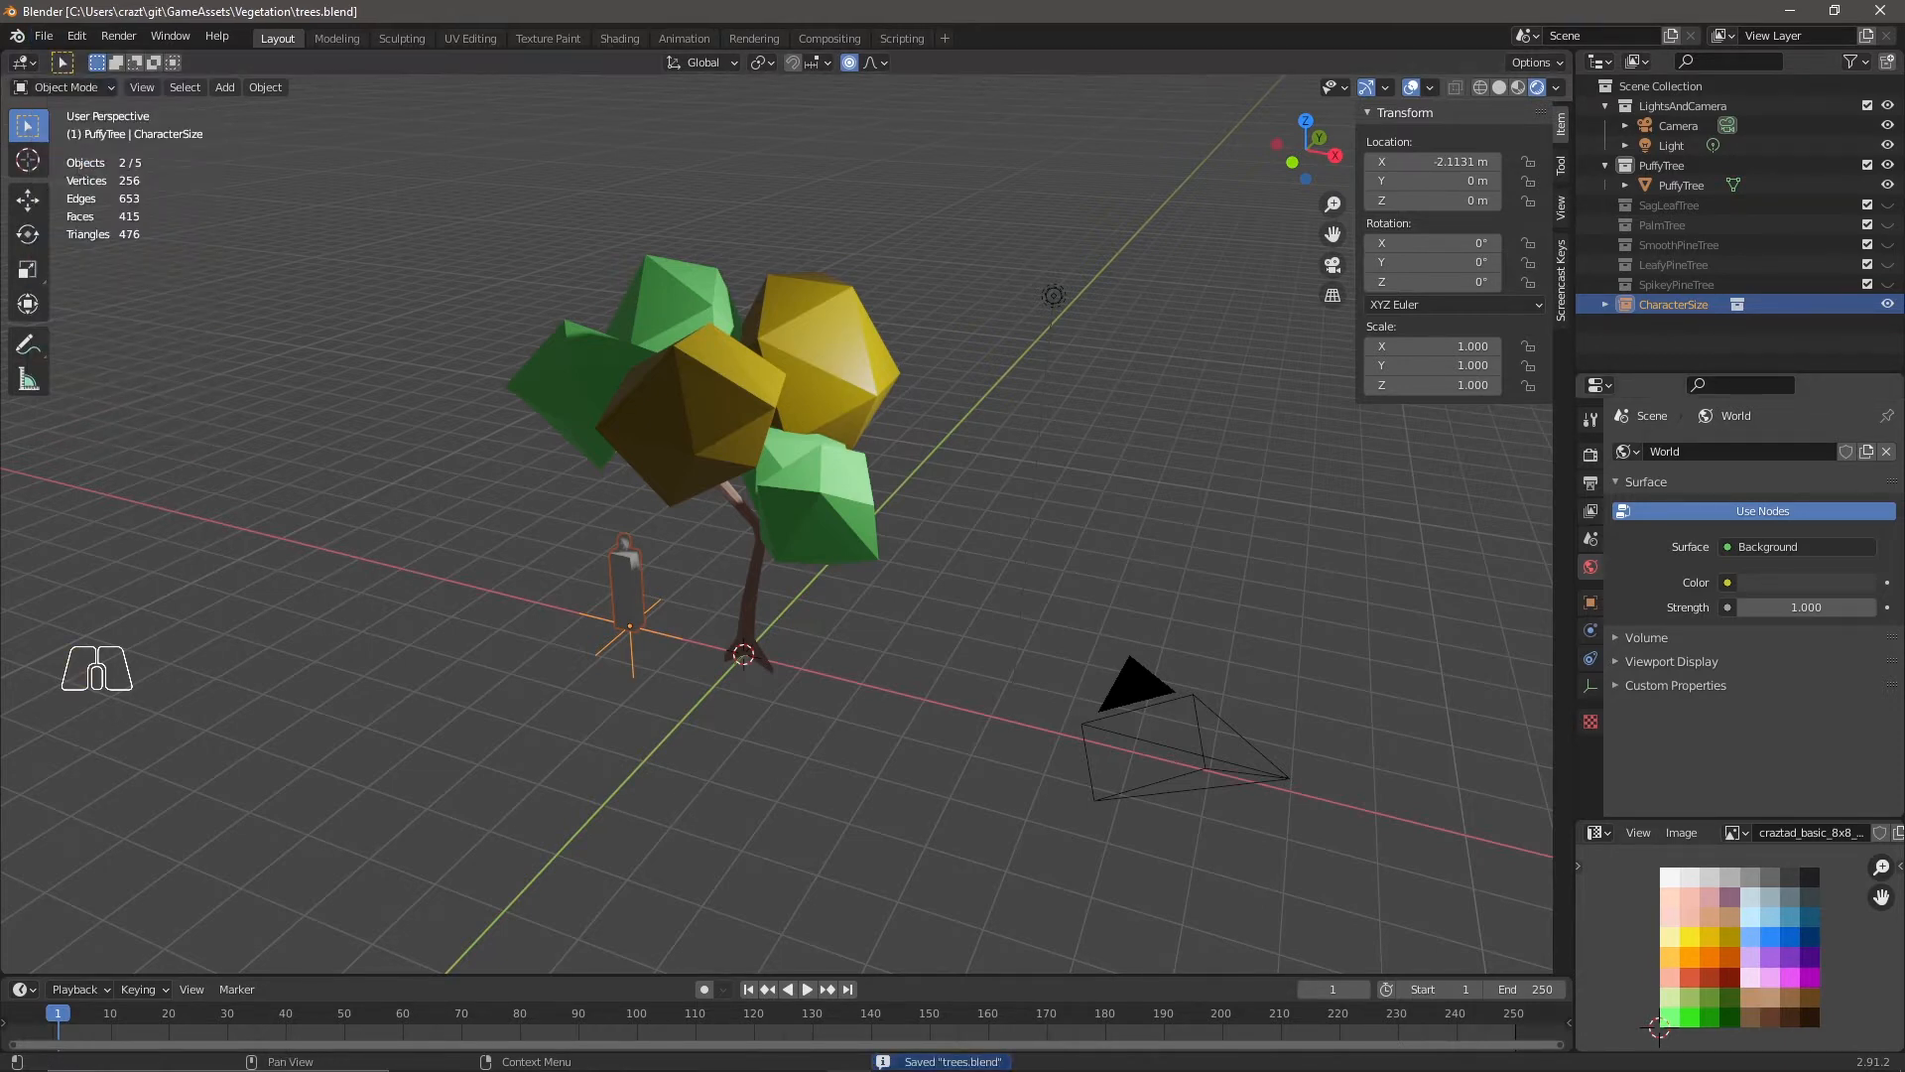
Hide the PuffyTree collection, show SagLeafTree, and add a cube placed in the SagLeafTree collection.
click(1836, 343)
click(1887, 166)
click(1887, 205)
key(shift+a)
click(862, 673)
drag(1647, 327, 1669, 205)
Enter mesh editing on the cube and merge all its vertices at center.
key(Tab)
scroll(795, 720, up, 2)
shift+middle_drag(938, 859, 998, 802)
key(1)
key(m)
click(993, 797)
middle_drag(839, 764, 873, 695)
Extrude the merged vertex about 1.9 m upward as the trunk, extrude further points above it, and position the last one.
key(e)
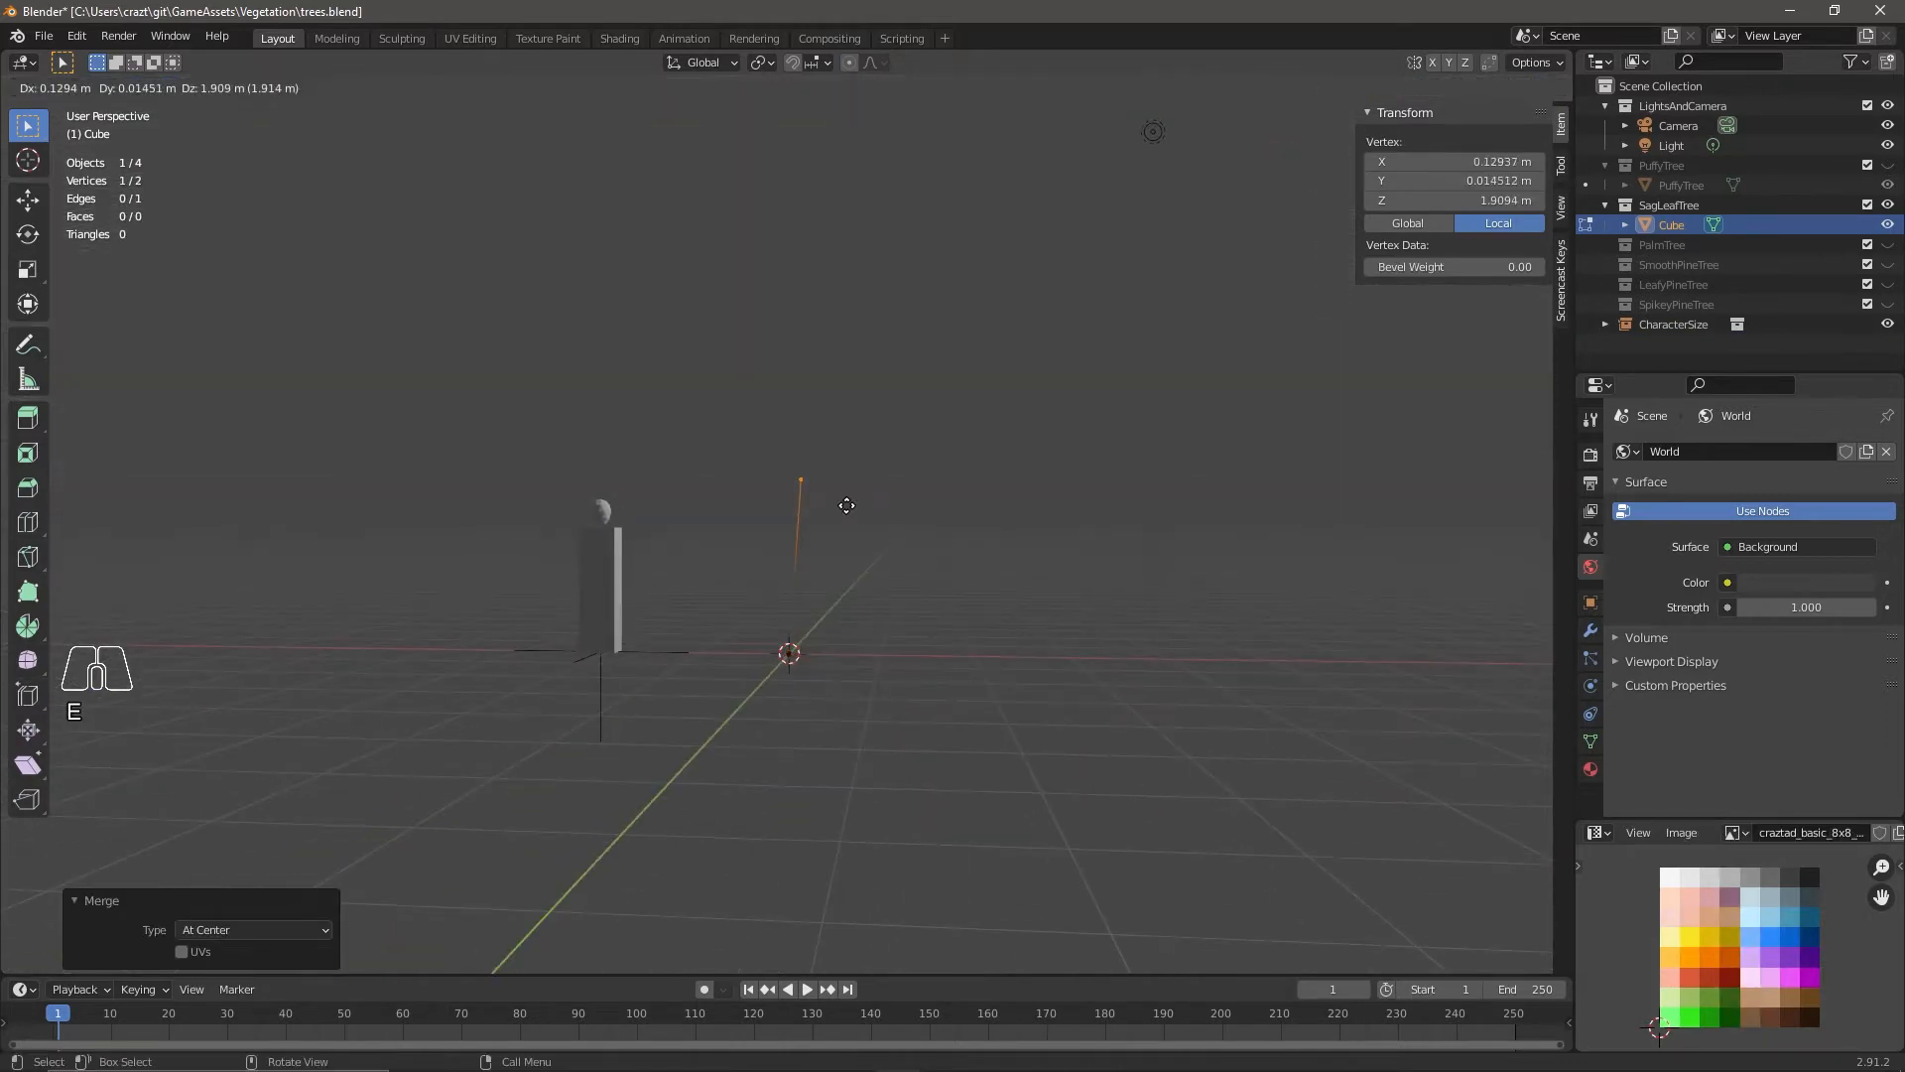
click(842, 504)
key(e)
click(879, 409)
middle_drag(879, 409, 1033, 480)
key(e)
key(g)
click(830, 366)
Extrude two more branch points at the top of the skeleton, and reposition a selected branch vertex.
key(e)
middle_drag(973, 387, 779, 347)
click(834, 352)
key(e)
click(778, 268)
drag(852, 210, 956, 323)
key(g)
click(975, 298)
middle_drag(976, 298, 1147, 354)
click(868, 382)
Extrude a lower side branch from the trunk with a further branch point, and position its end.
middle_drag(868, 382, 608, 447)
key(e)
click(904, 387)
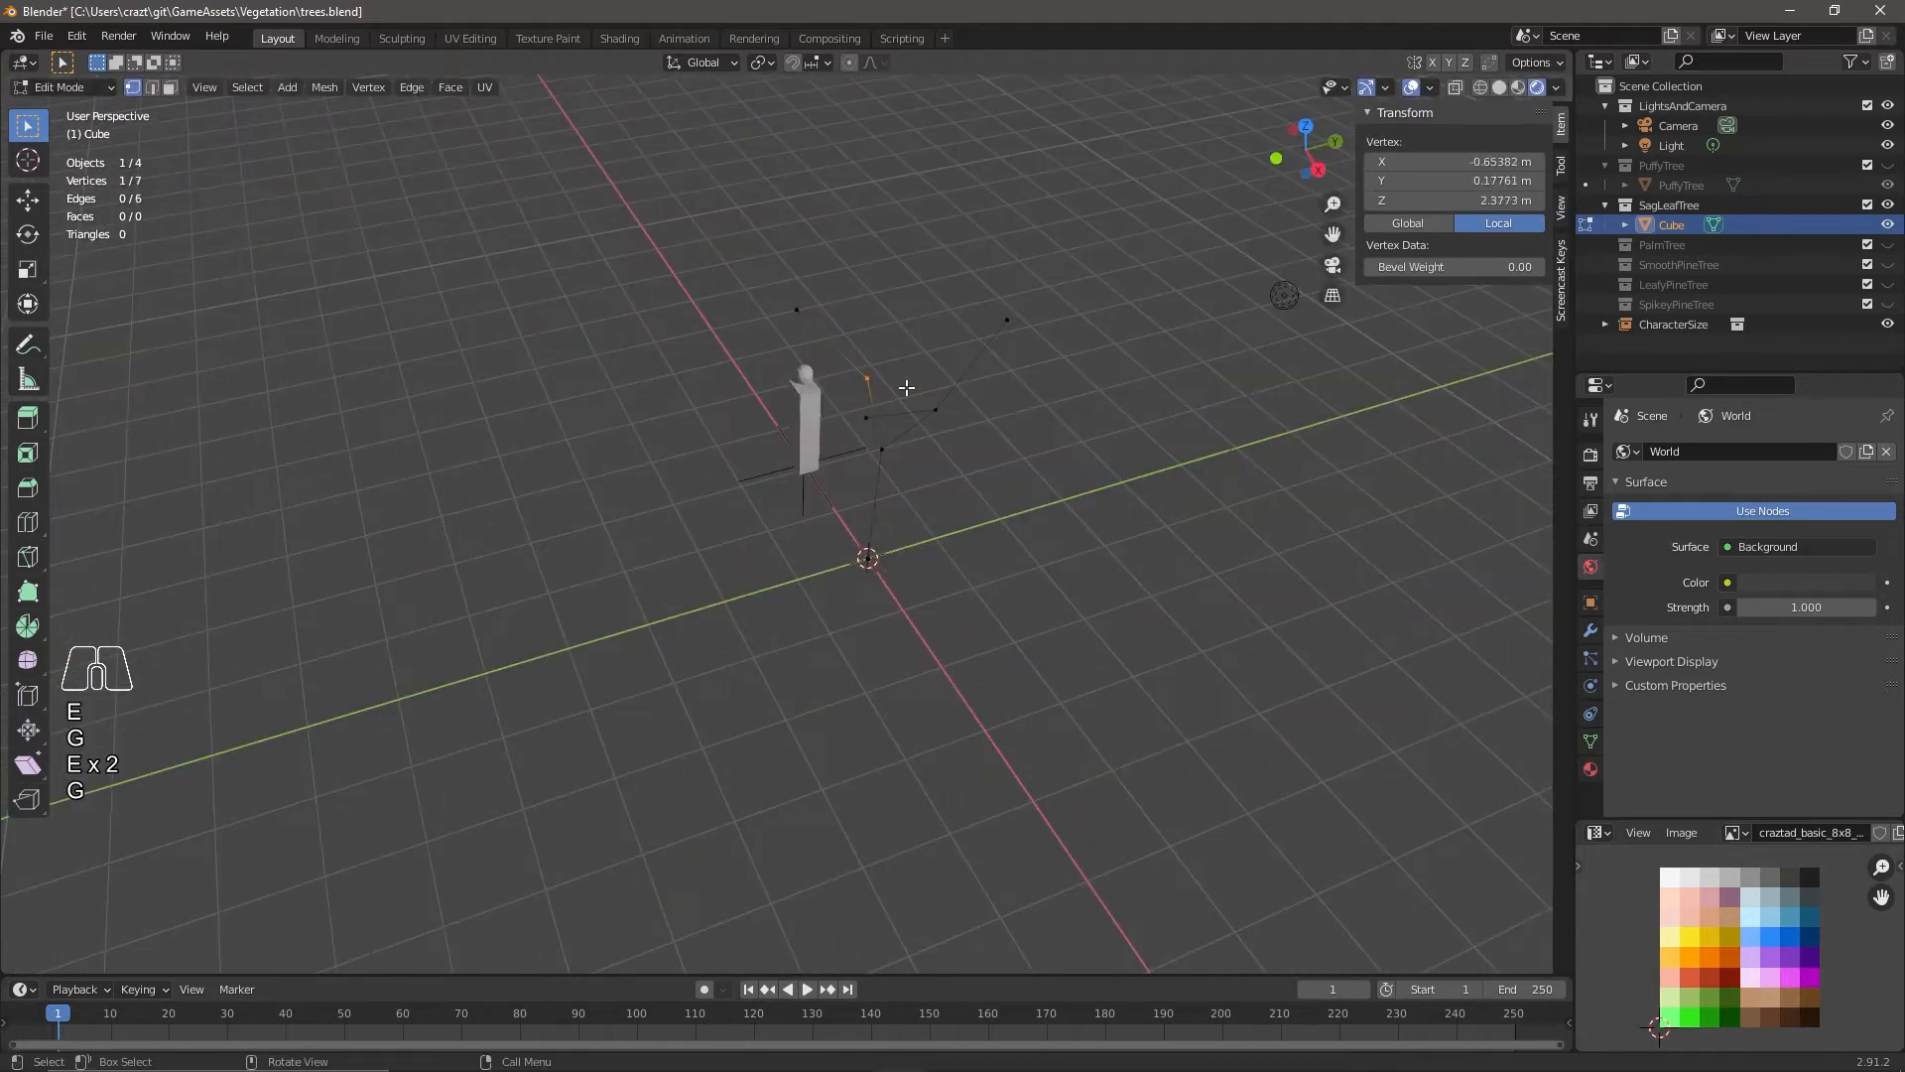
key(e)
middle_drag(863, 397, 1455, 515)
key(g)
click(1058, 389)
Reposition the side branch's vertices from several angles to spread them around the trunk.
drag(971, 393, 872, 298)
key(g)
click(1032, 378)
key(g)
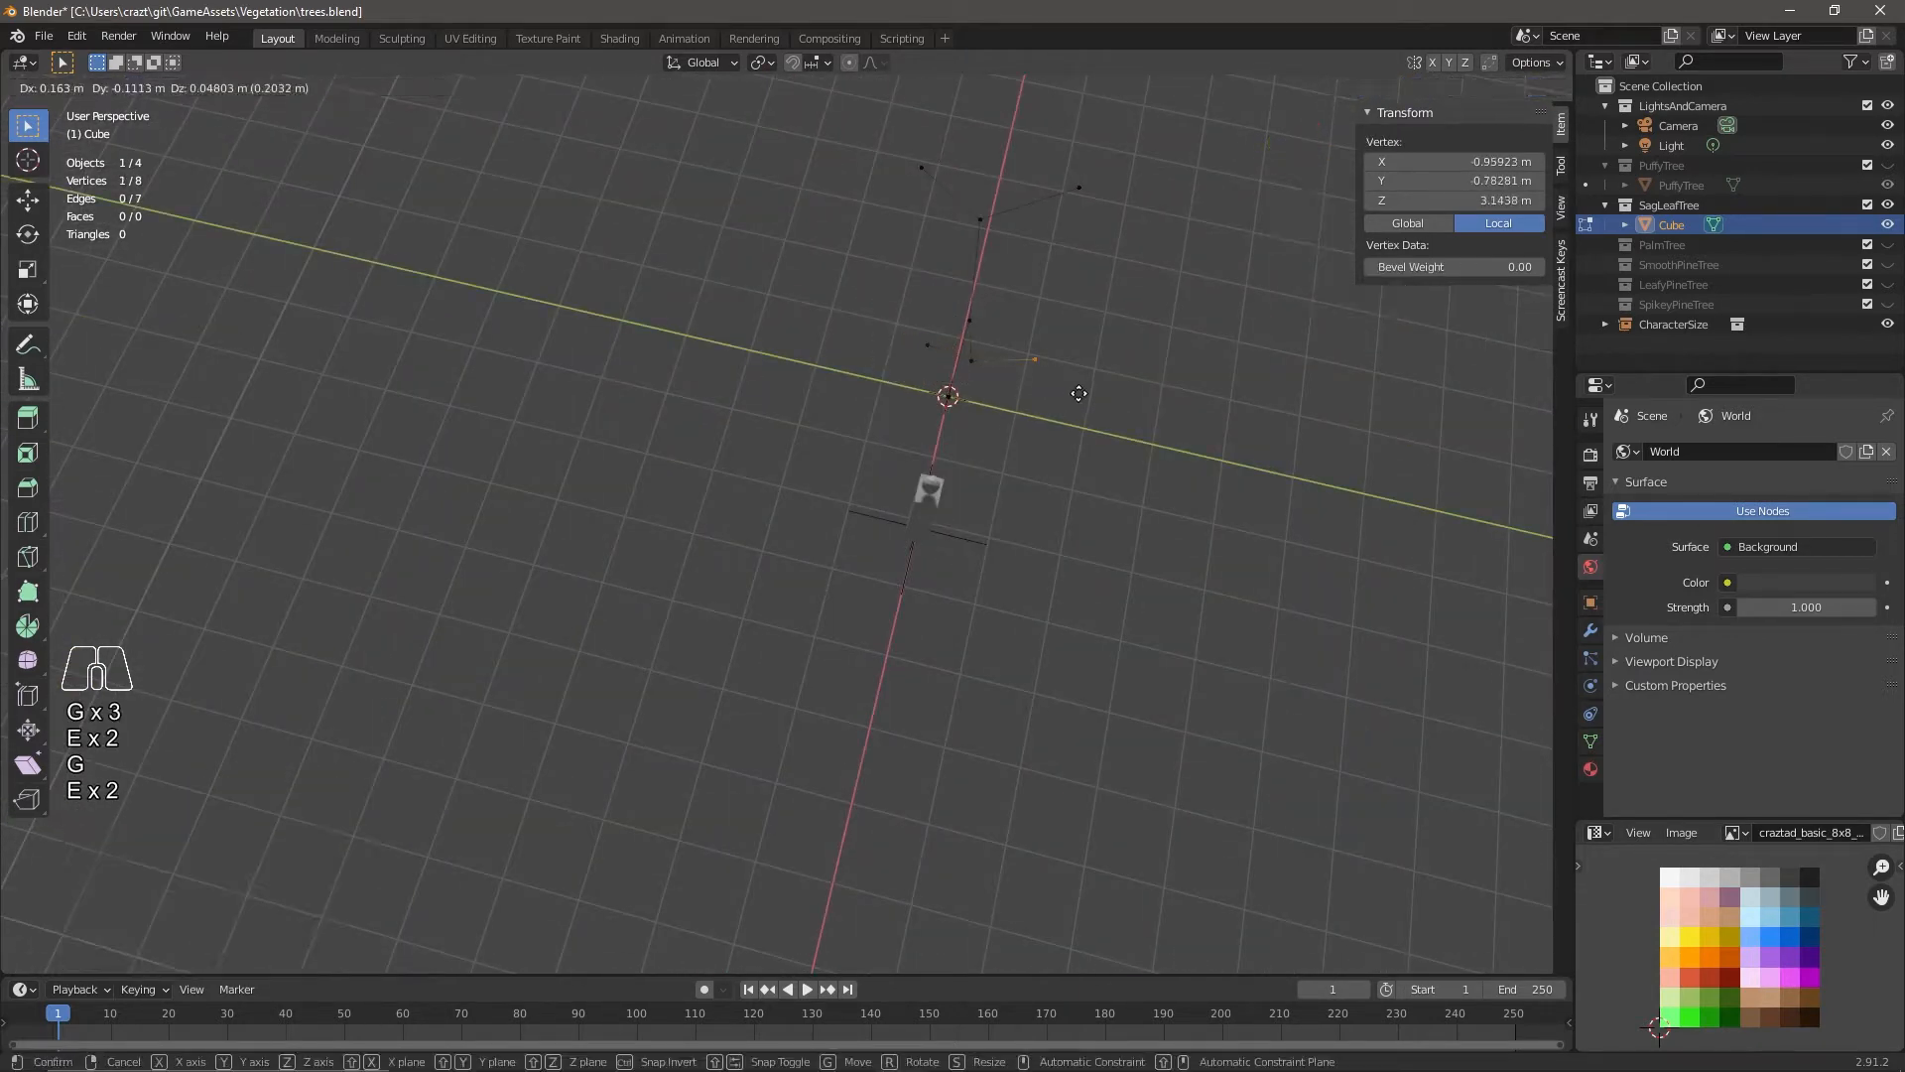
click(1079, 391)
key(g)
click(908, 358)
Extrude additional tips from the skeleton's branches so that they fork.
middle_drag(936, 170, 1083, 244)
click(1084, 246)
key(e)
click(1129, 207)
key(e)
click(1004, 217)
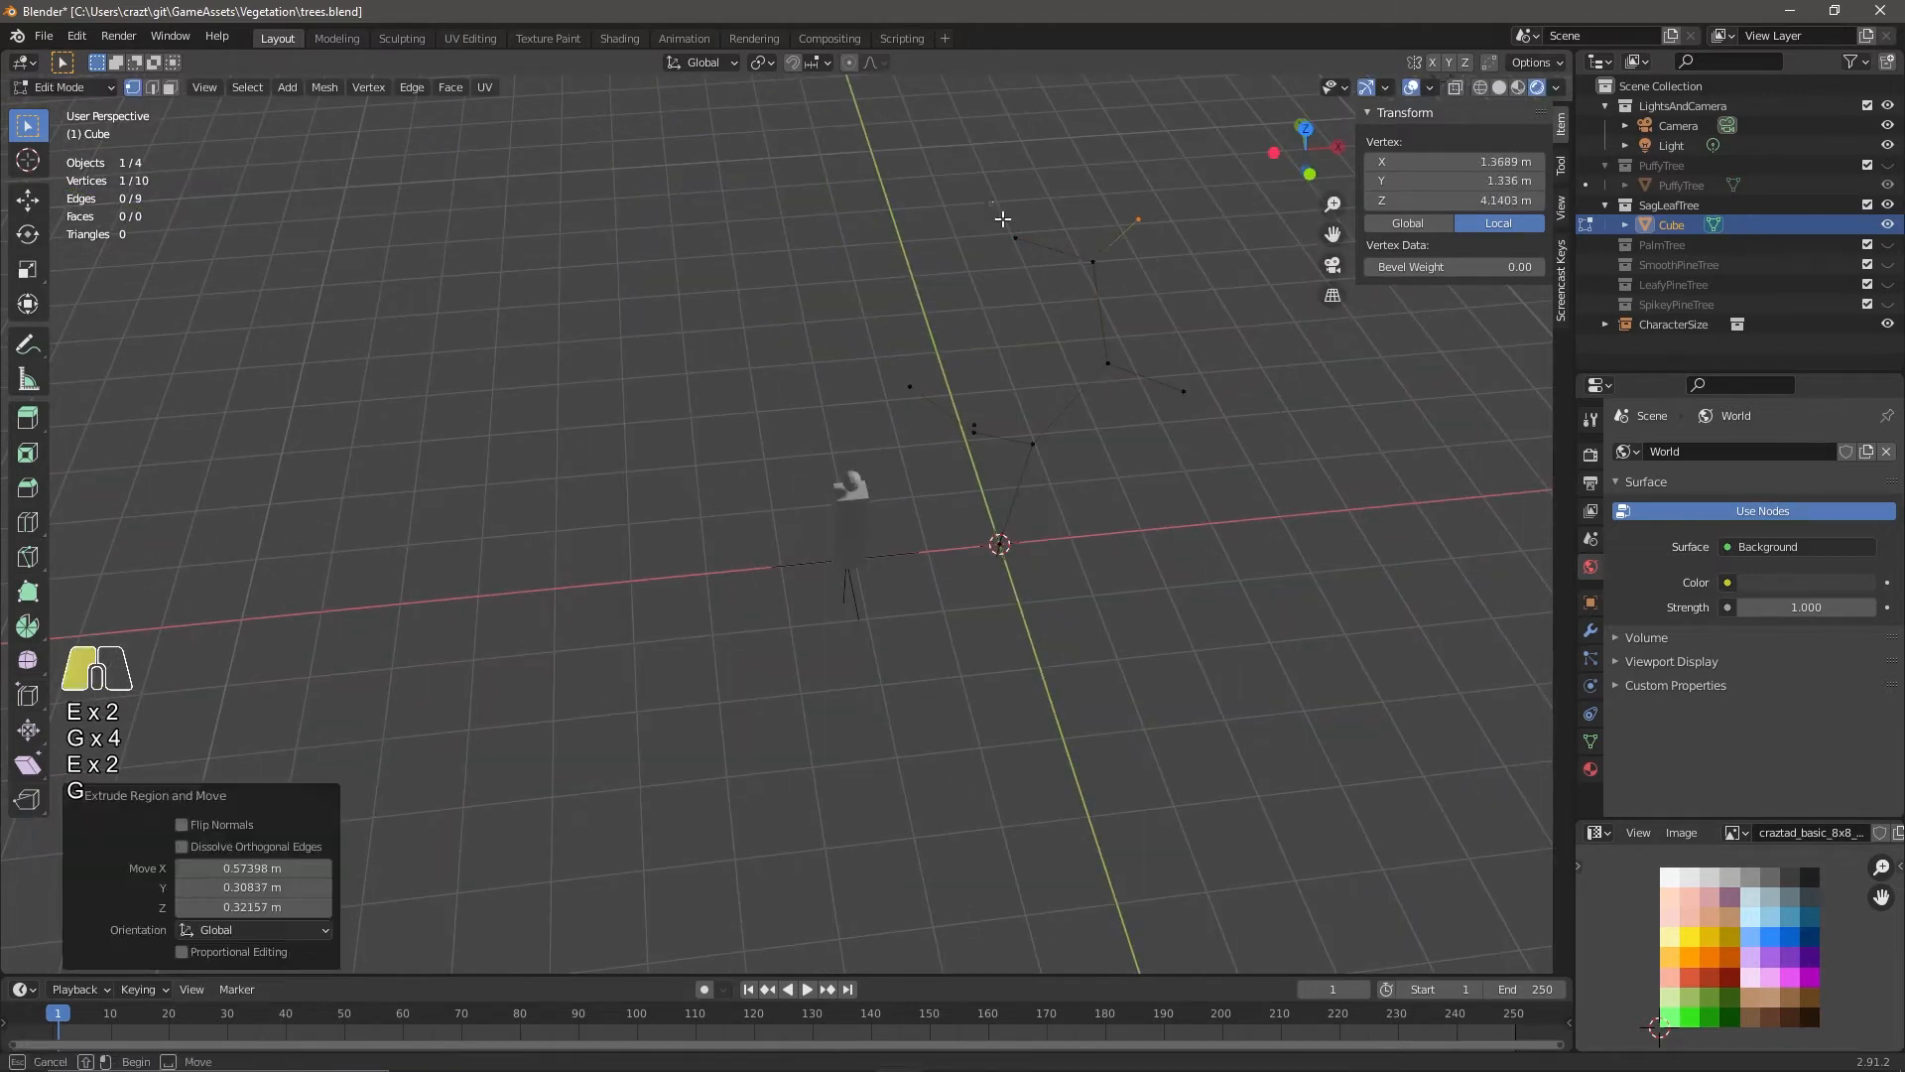
key(g)
click(1221, 413)
key(e)
click(1211, 480)
Adjust the positions of the branch vertices from different angles to balance the forks in depth.
middle_drag(1212, 480, 1121, 412)
key(g)
middle_drag(1280, 441, 1499, 482)
click(1037, 481)
key(g)
click(1070, 508)
click(948, 516)
middle_drag(1070, 508, 818, 487)
key(g)
click(958, 499)
Select the six branch tip vertices and add a Skin modifier to the skeleton.
middle_drag(1109, 737, 1030, 686)
shift+click(874, 515)
shift+click(956, 398)
shift+click(1066, 396)
shift+click(1122, 456)
shift+click(1030, 466)
click(1589, 633)
click(1687, 451)
click(1489, 780)
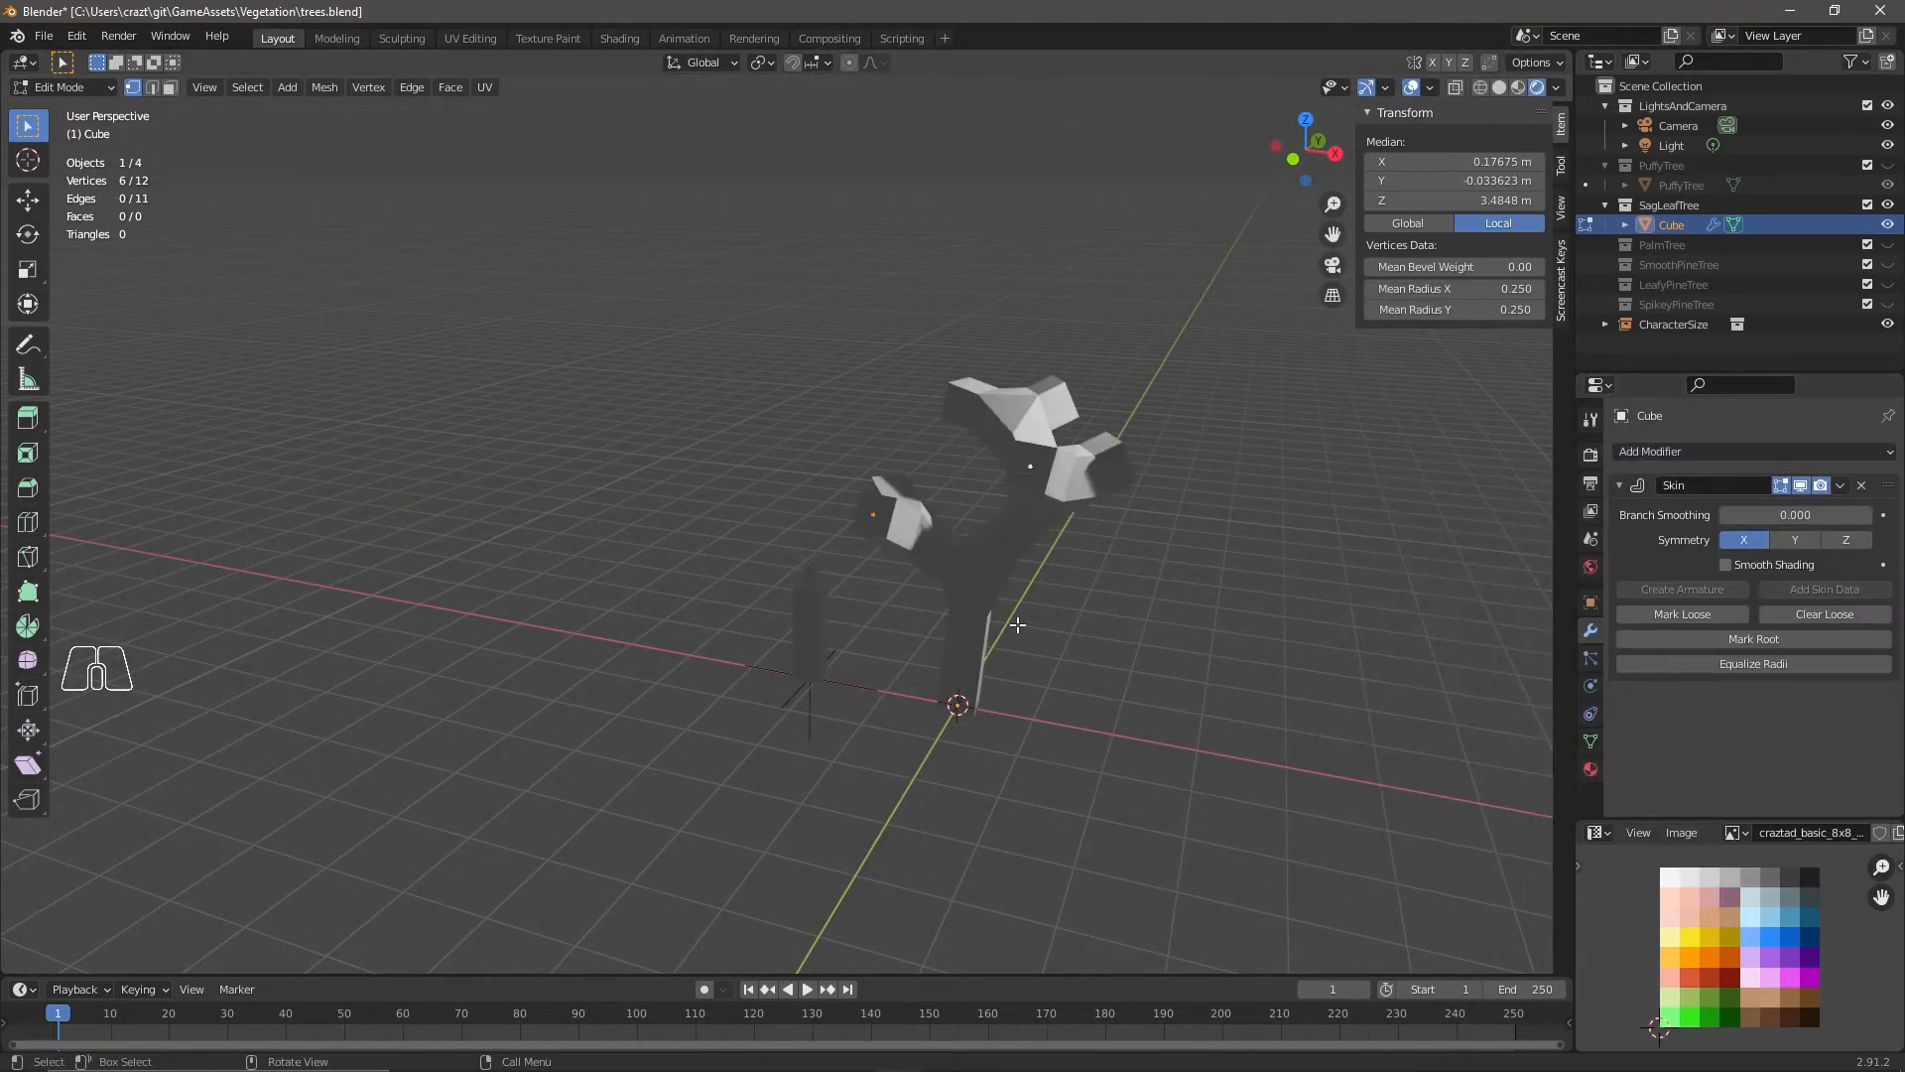
Switch to wireframe display and shrink the skin radius at the branch tips with smooth proportional falloff, tapering the branches.
key(z)
click(1092, 681)
key(ctrl+z)
middle_drag(1092, 681, 1174, 770)
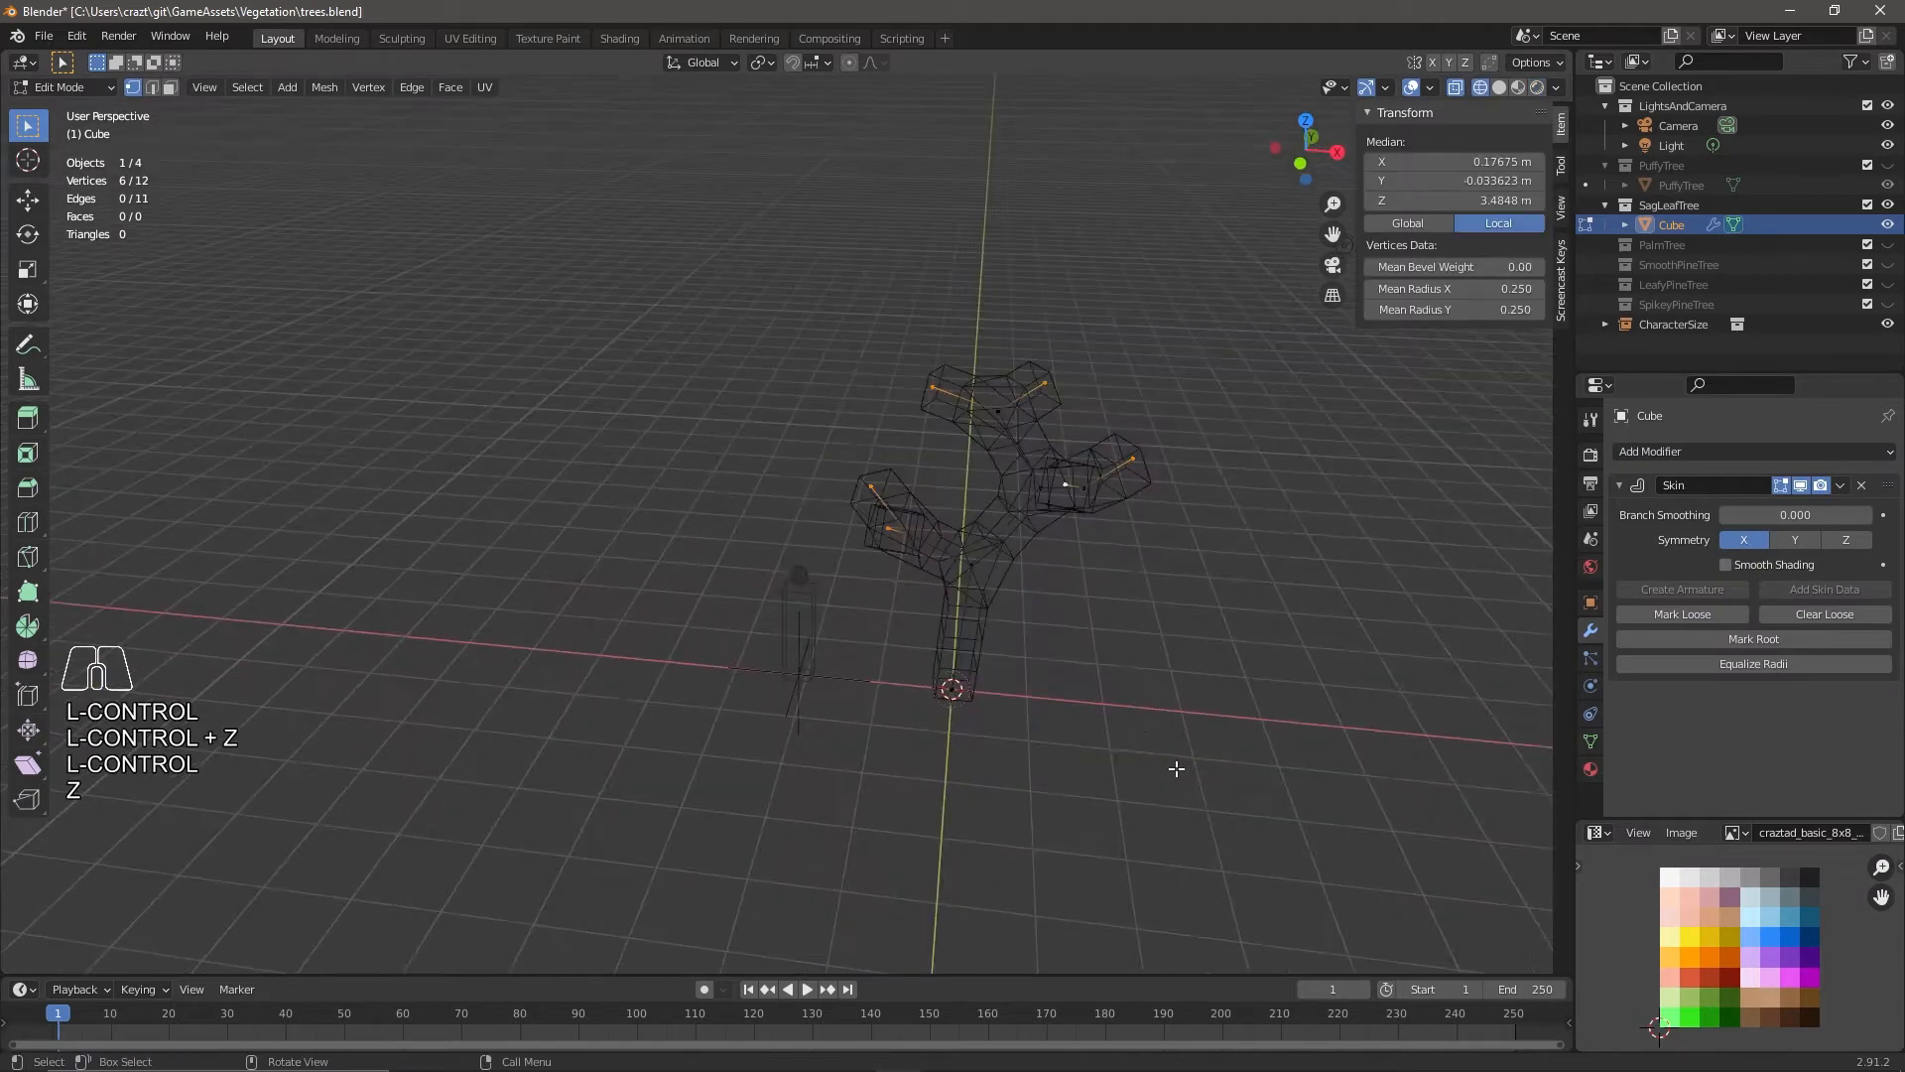
key(ctrl+a)
scroll(1057, 419, up, 1)
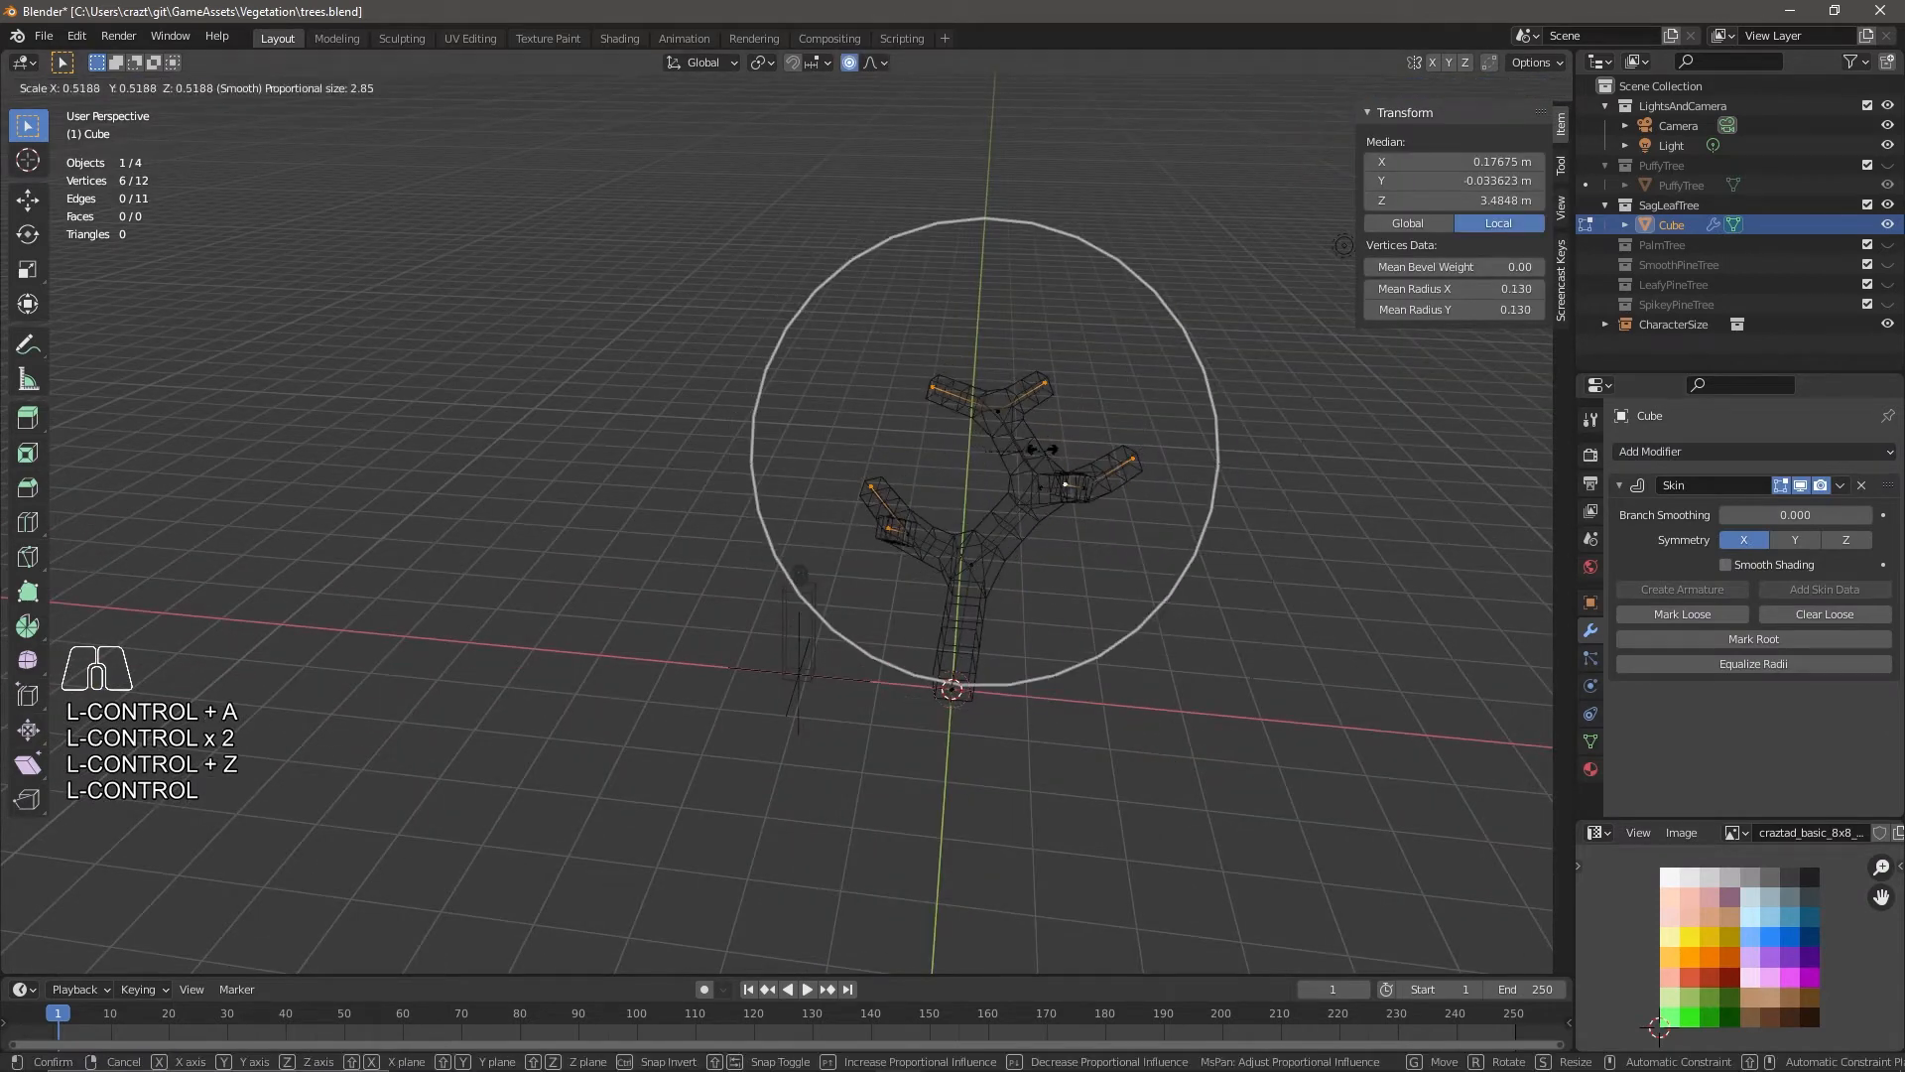
scroll(1002, 443, up, 3)
scroll(995, 446, down, 10)
click(987, 452)
Apply the Skin modifier in object mode and return to mesh editing.
scroll(1102, 730, up, 1)
shift+middle_drag(1100, 733, 1112, 726)
key(Tab)
click(1840, 486)
click(1818, 505)
scroll(1102, 555, up, 2)
key(Tab)
Try to collapse a lower branch's end vertices to a point by scaling them to 0.
scroll(1141, 511, up, 2)
middle_drag(995, 477, 991, 527)
scroll(1081, 518, up, 3)
shift+click(1320, 488)
shift+click(1331, 485)
shift+click(1333, 473)
shift+click(1319, 468)
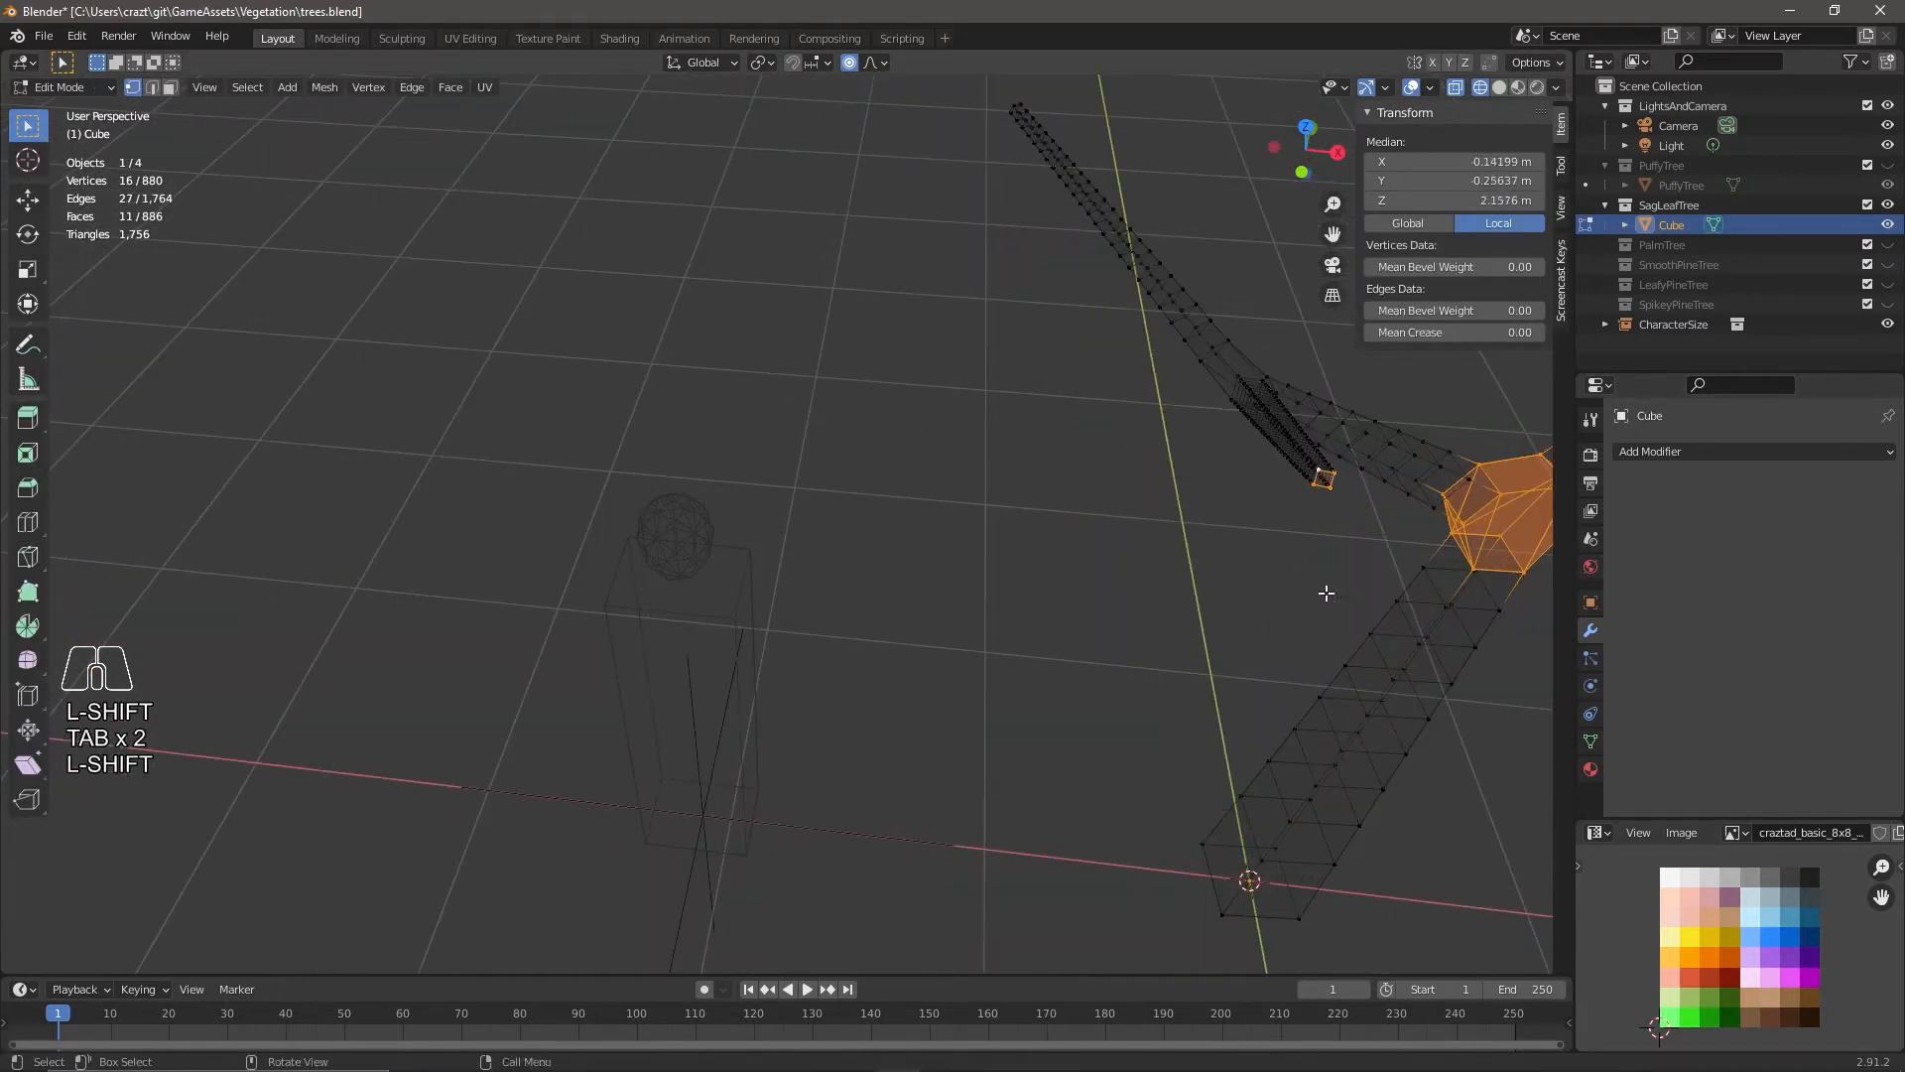
middle_drag(1339, 591, 1222, 669)
key(s)
key(KP_0)
key(ctrl+z)
key(Escape)
Disable proportional editing and scale the end vertices of one lower fork branch to 0, forming a pointed tip.
click(849, 65)
click(1086, 453)
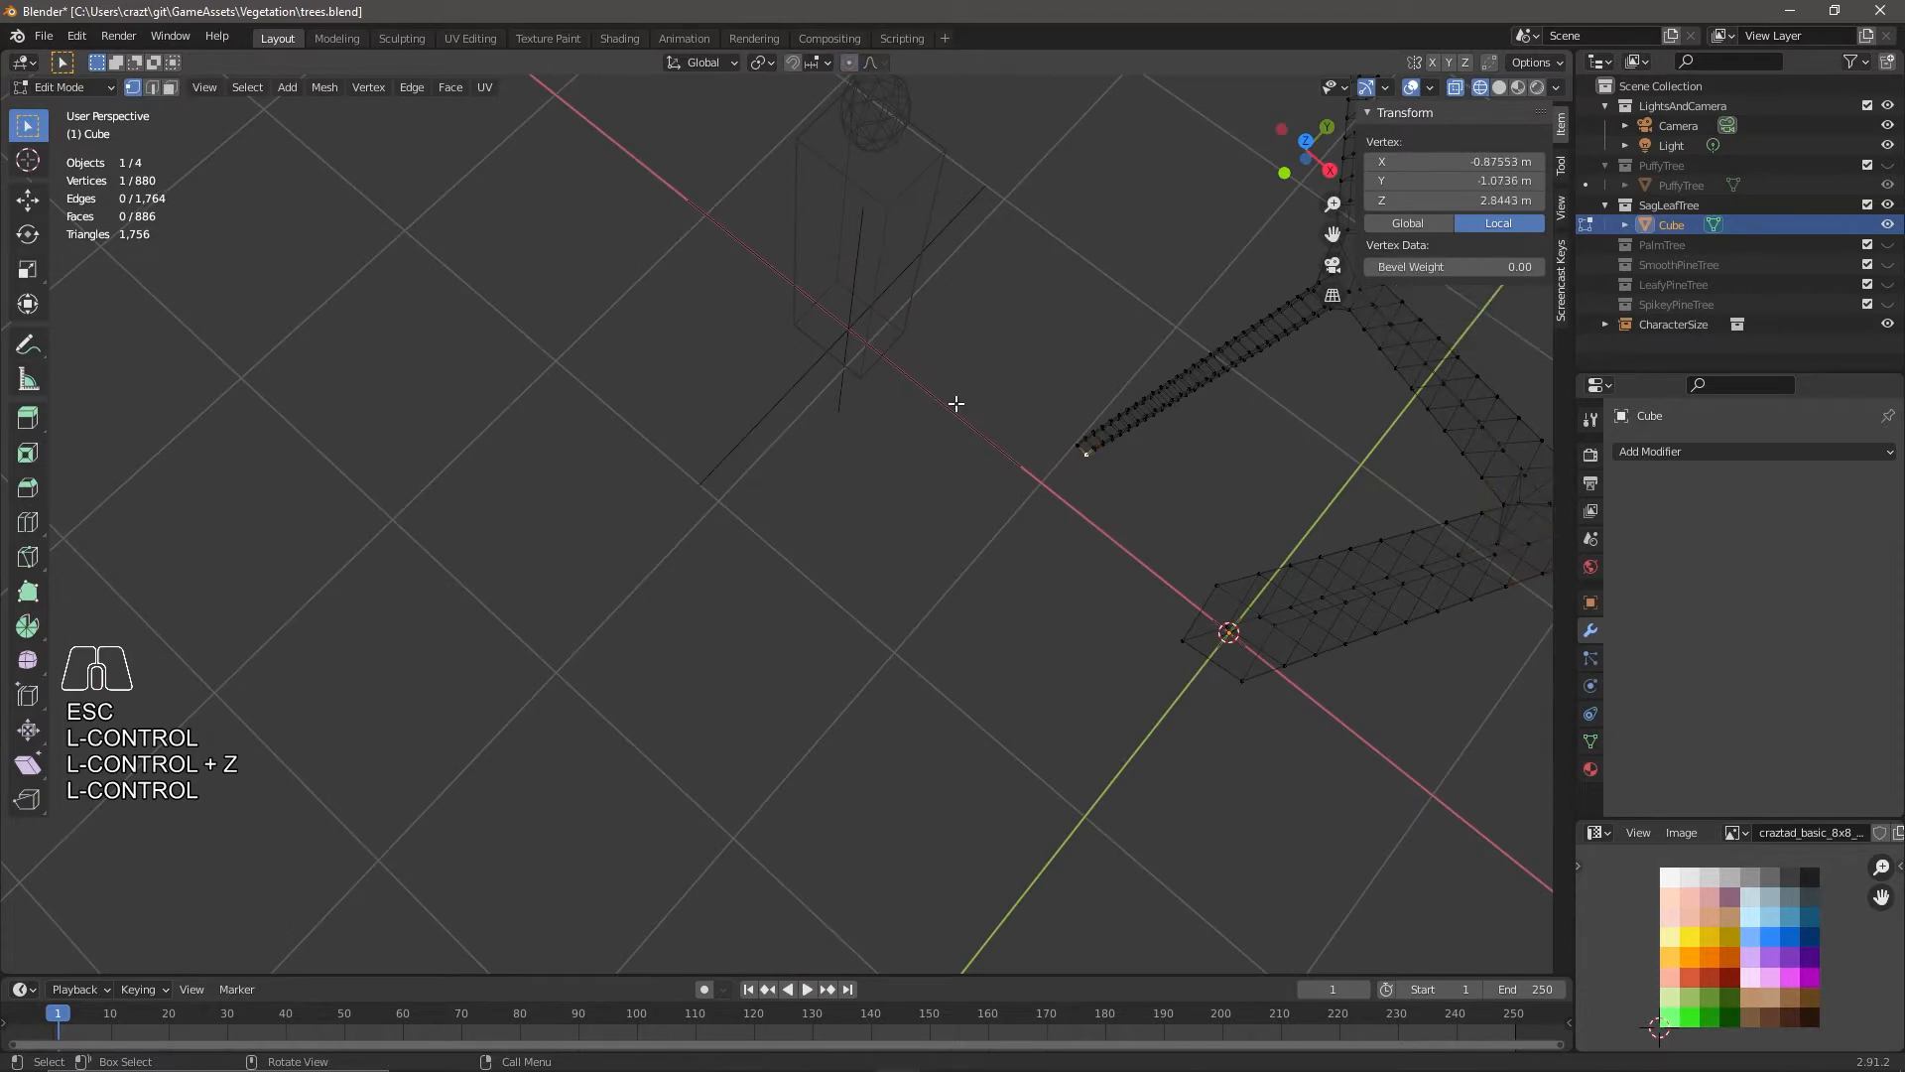
scroll(1151, 441, up, 2)
shift+click(1212, 417)
shift+click(1204, 409)
shift+click(1223, 419)
mouse_move(1247, 446)
middle_down()
mouse_move(1274, 497)
mouse_move(1259, 437)
middle_up()
drag(1198, 377, 1239, 416)
key(s)
key(KP_0)
key(Return)
Scale the end vertices of the other lower fork branch to 0, forming a pointed tip.
scroll(1164, 532, down, 4)
shift+middle_drag(1165, 532, 926, 645)
scroll(926, 645, up, 2)
shift+click(800, 609)
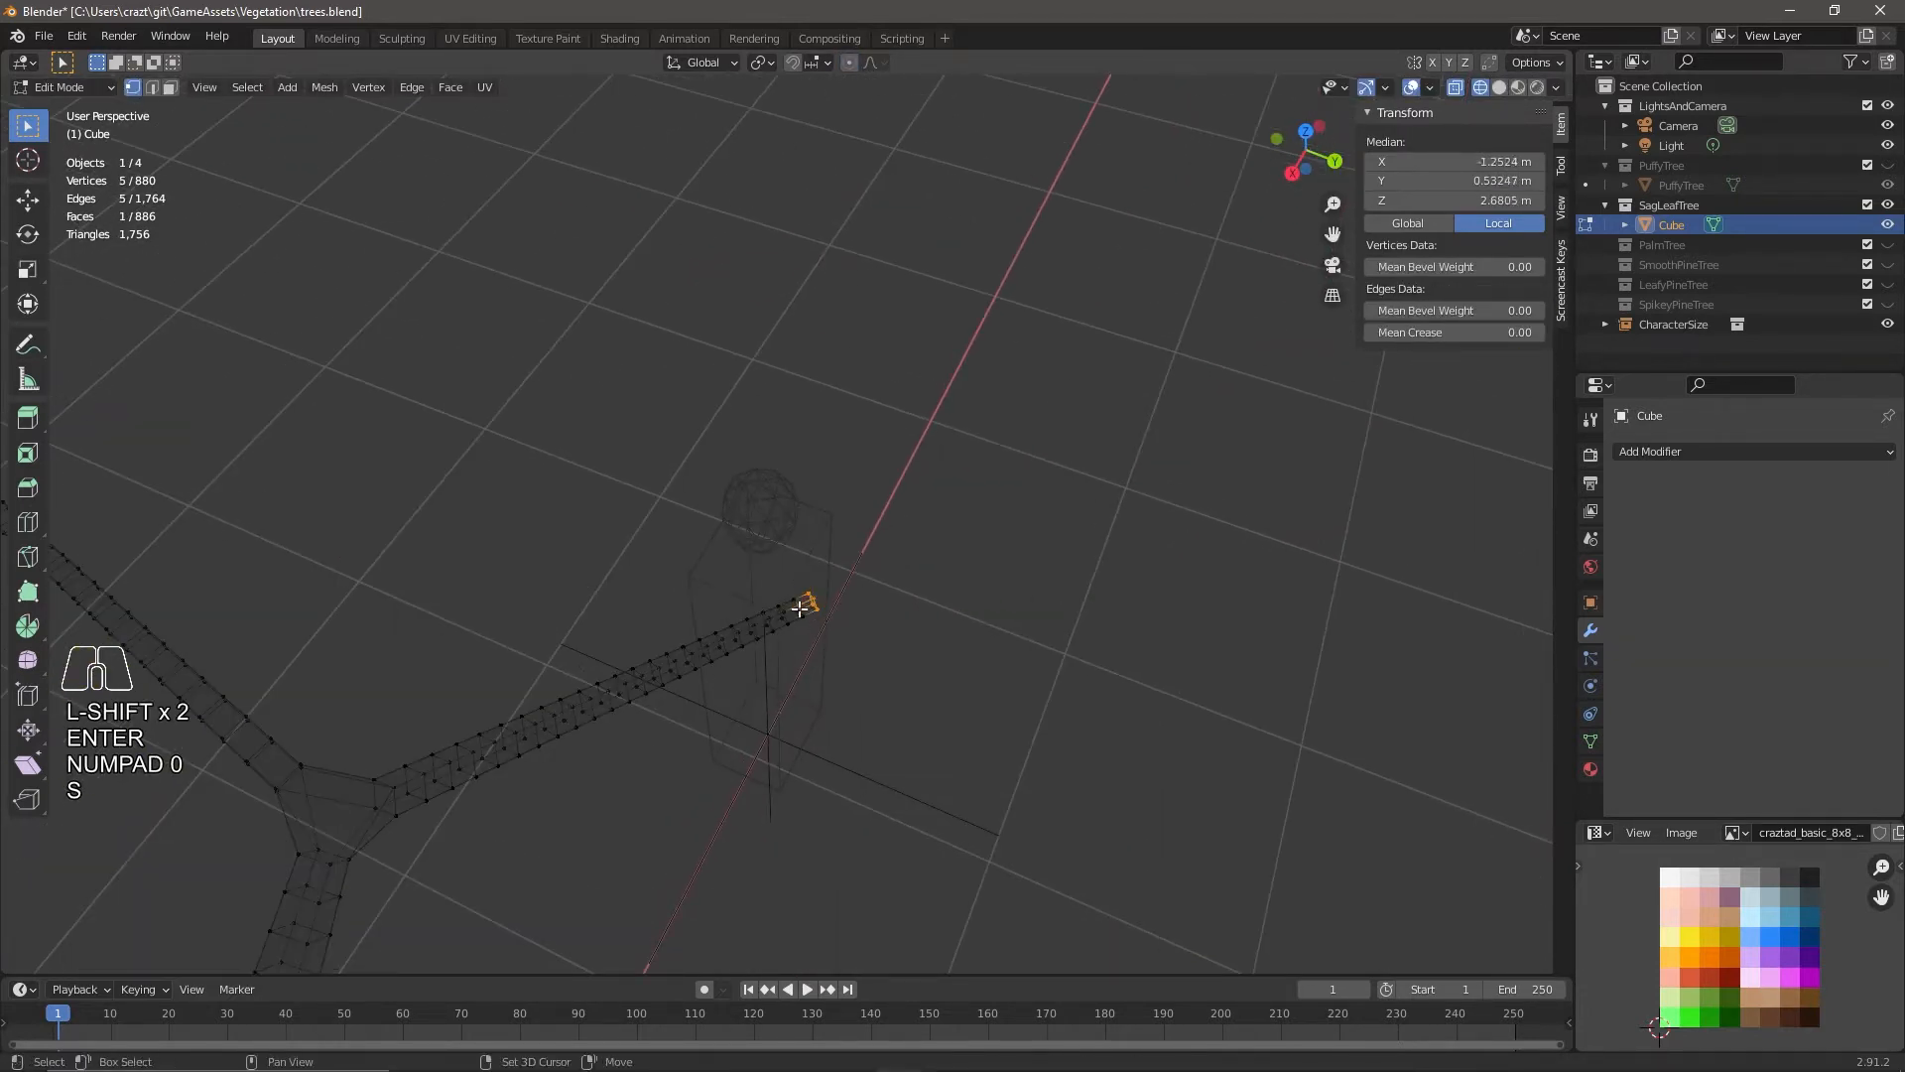
drag(806, 584, 836, 616)
key(s)
key(KP_0)
key(Return)
Scale the end vertices of one branch in the topmost fork to 0.
scroll(999, 714, down, 3)
scroll(977, 608, up, 2)
drag(1237, 743, 1290, 780)
key(s)
key(KP_0)
key(Return)
Scale the end vertices of the topmost fork's other branch to 0.
scroll(940, 824, down, 4)
scroll(1198, 705, up, 2)
shift+middle_drag(939, 825, 645, 615)
scroll(645, 616, up, 2)
click(669, 407)
shift+drag(731, 345, 730, 407)
key(s)
key(KP_0)
key(Return)
Scale the end vertices of the outer branch in the remaining fork to 0.
scroll(777, 413, down, 3)
mouse_move(778, 413)
shift+middle_down()
mouse_move(893, 681)
mouse_move(806, 432)
shift+middle_up()
shift+drag(869, 349, 907, 387)
key(s)
key(KP_0)
key(Return)
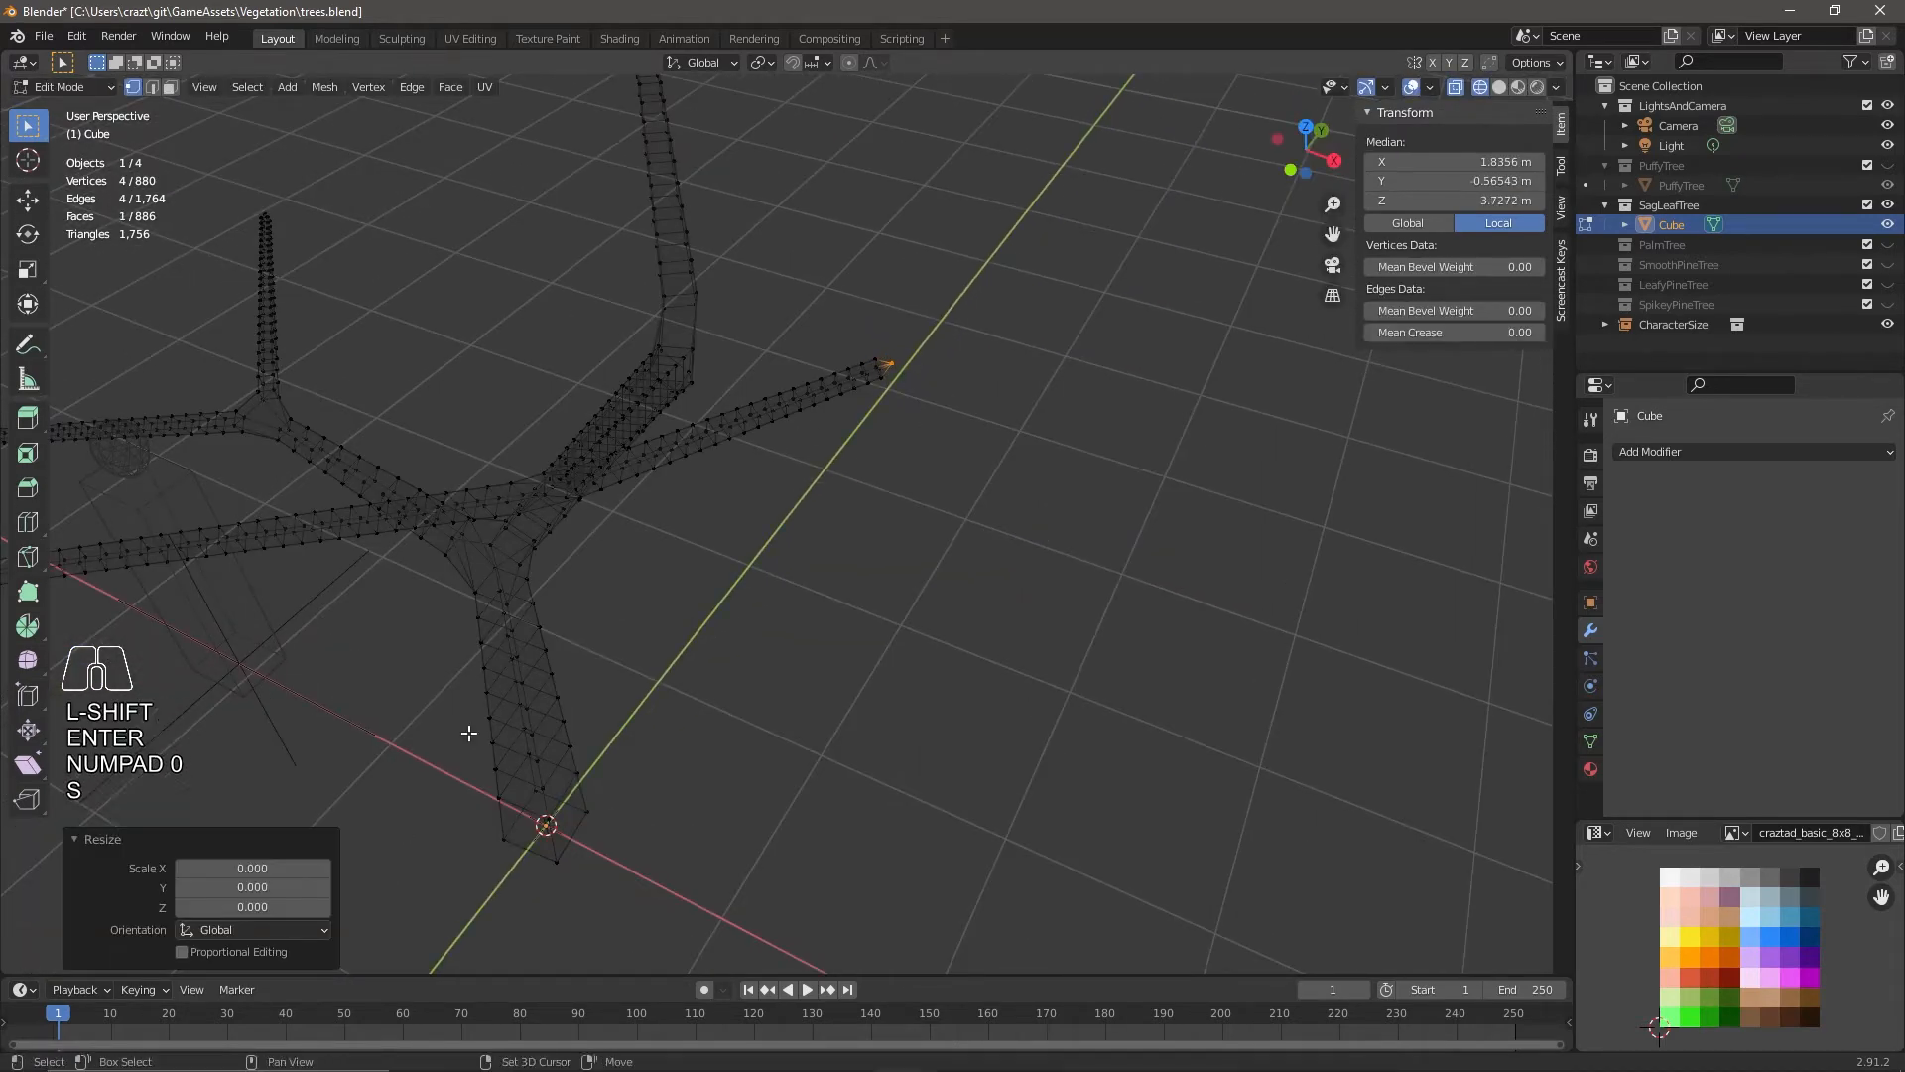
Collapse the end vertices of the last blunt branch to a point.
shift+middle_drag(476, 731, 667, 627)
drag(666, 626, 695, 657)
middle_drag(617, 702, 695, 645)
Add a Catmull-Clark Subdivision modifier with 1 viewport level to the branches and apply it in object mode.
click(1667, 452)
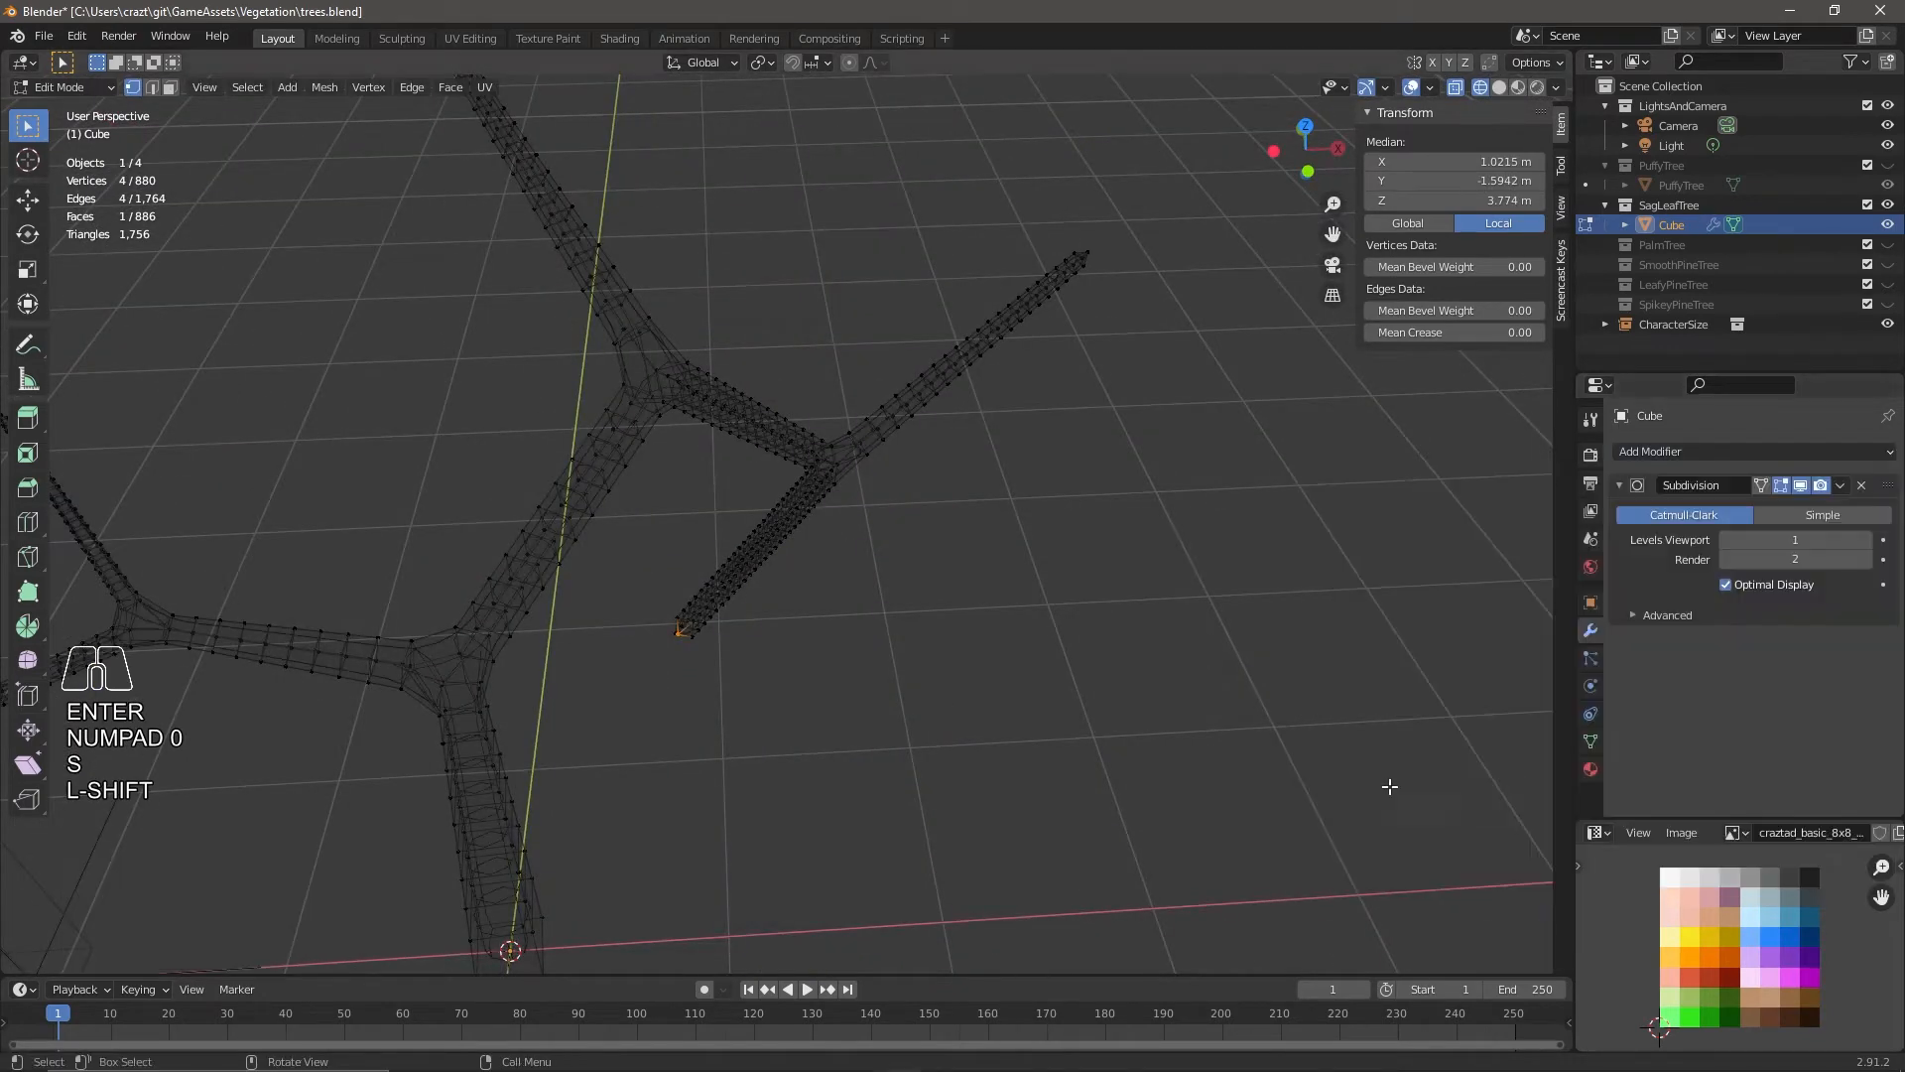
key(Tab)
click(1841, 486)
click(1834, 505)
scroll(713, 541, up, 3)
shift+middle_drag(526, 948, 797, 472)
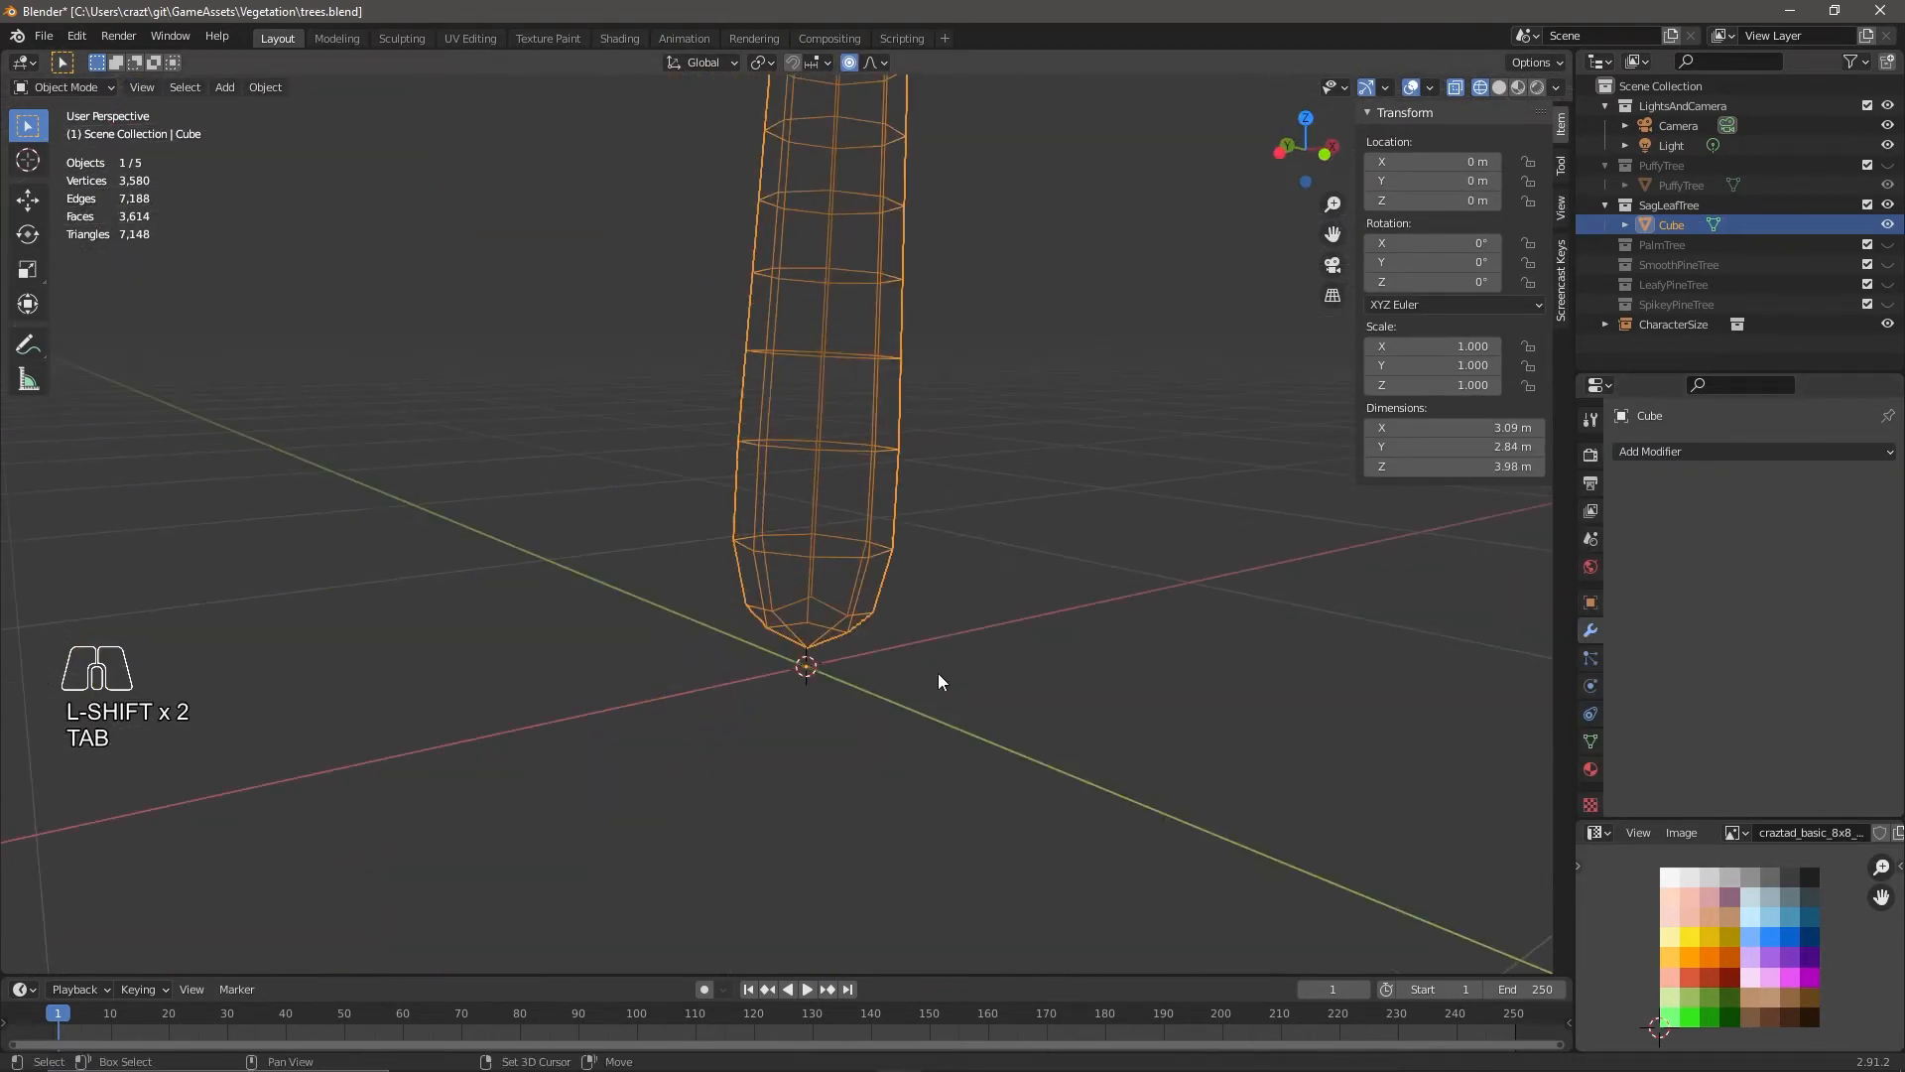
Move the entire tree mesh vertically so the trunk's bottom sits at the world origin.
shift+middle_drag(921, 705, 963, 618)
key(Tab)
scroll(802, 645, up, 4)
key(a)
key(g)
key(z)
click(902, 896)
Flare the lower trunk by scaling from its bottom vertex with smooth proportional editing.
scroll(902, 896, down, 10)
middle_drag(902, 896, 787, 761)
scroll(787, 761, up, 8)
key(Tab)
key(Tab)
click(777, 698)
key(o)
scroll(983, 661, down, 8)
key(s)
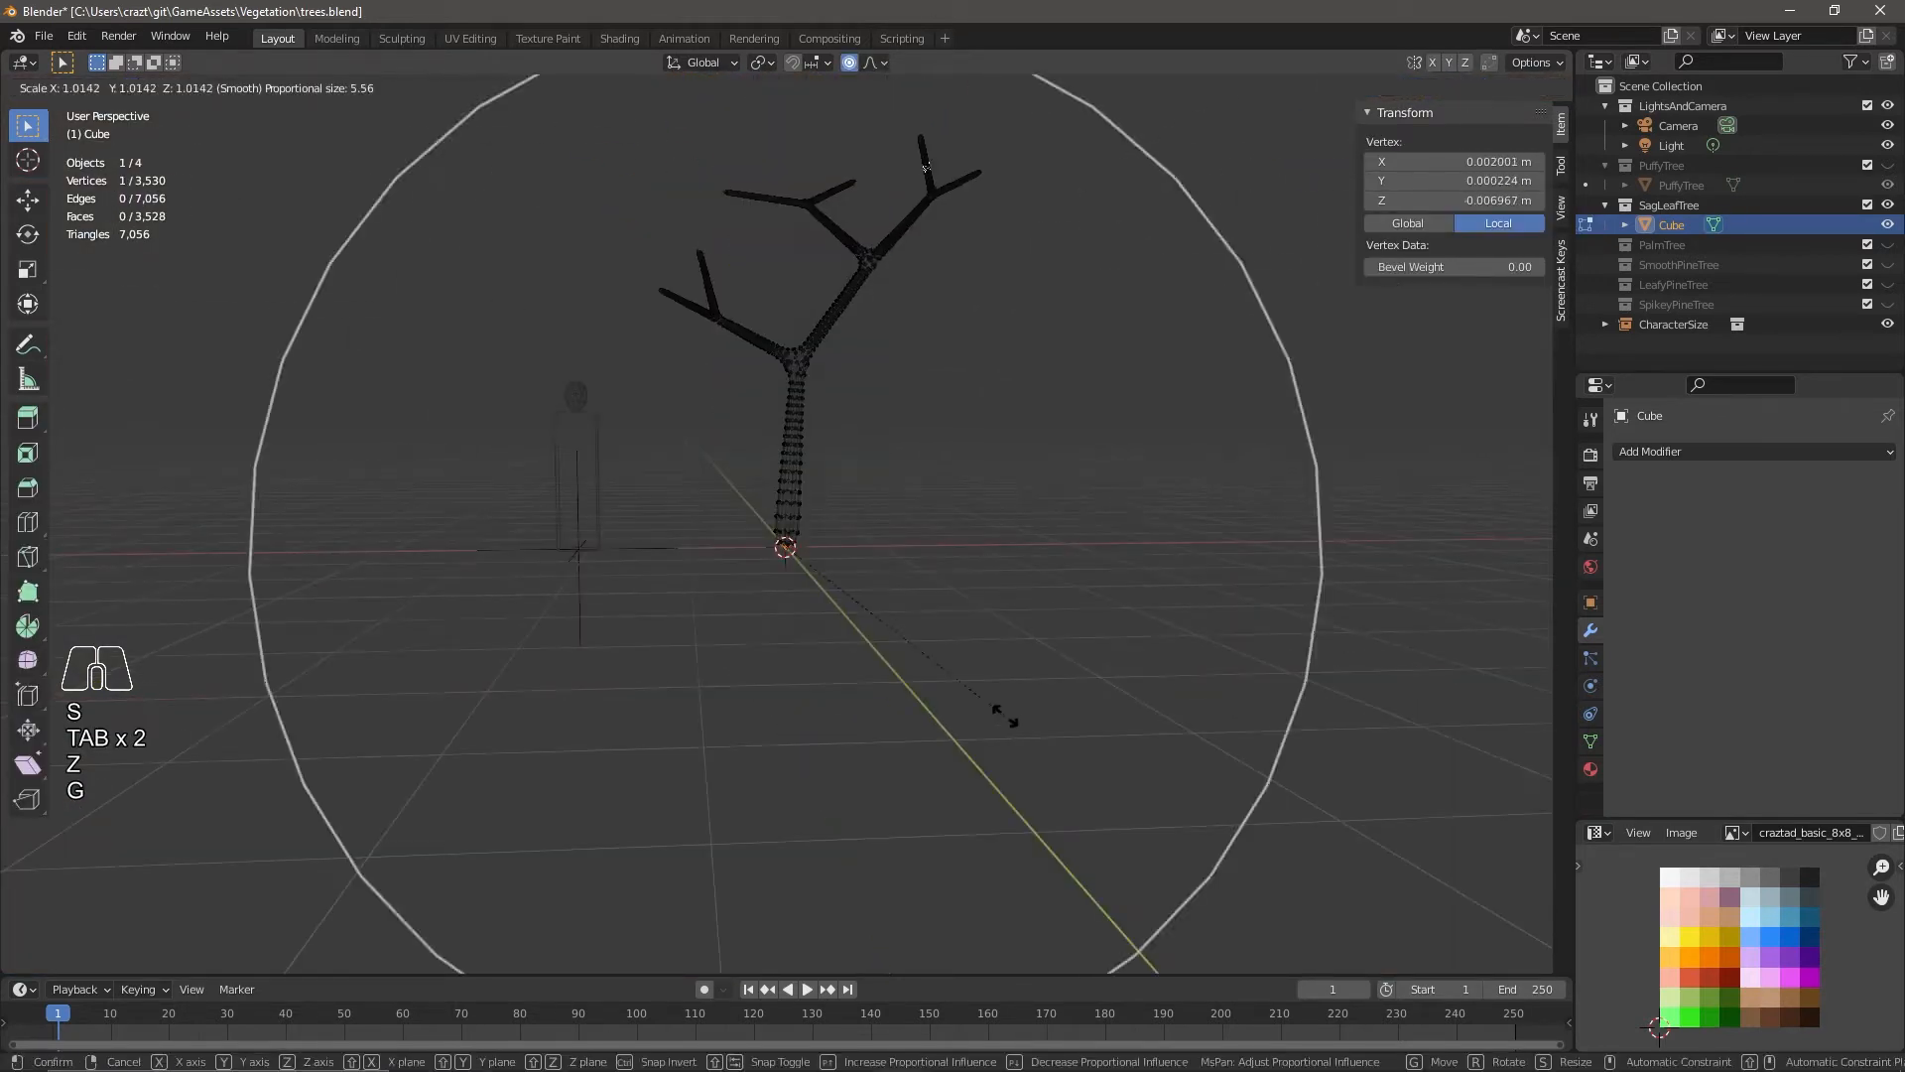
click(1257, 685)
Shift all the tree's vertices vertically to realign the flared trunk base with the ground.
scroll(992, 695, up, 8)
middle_drag(794, 707, 843, 715)
key(a)
key(g)
key(z)
click(884, 747)
Disable proportional editing and adjust the vertices under the trunk vertically to flatten its base.
click(783, 659)
key(g)
key(z)
key(Escape)
click(850, 62)
key(g)
key(z)
click(702, 624)
middle_drag(703, 625, 617, 634)
click(735, 607)
key(g)
key(z)
click(794, 668)
Extrude two adjacent side faces at the trunk's base in solid view, narrowing and lowering them as the first root's inner segment.
key(3)
key(z)
key(3)
click(772, 605)
shift+click(769, 516)
middle_drag(1052, 694, 928, 703)
key(e)
key(s)
key(g)
key(z)
Extrude the first root's outer segment toward the ground, scale its end to 0.480 and reposition it.
key(e)
key(g)
key(z)
click(734, 856)
key(s)
click(645, 829)
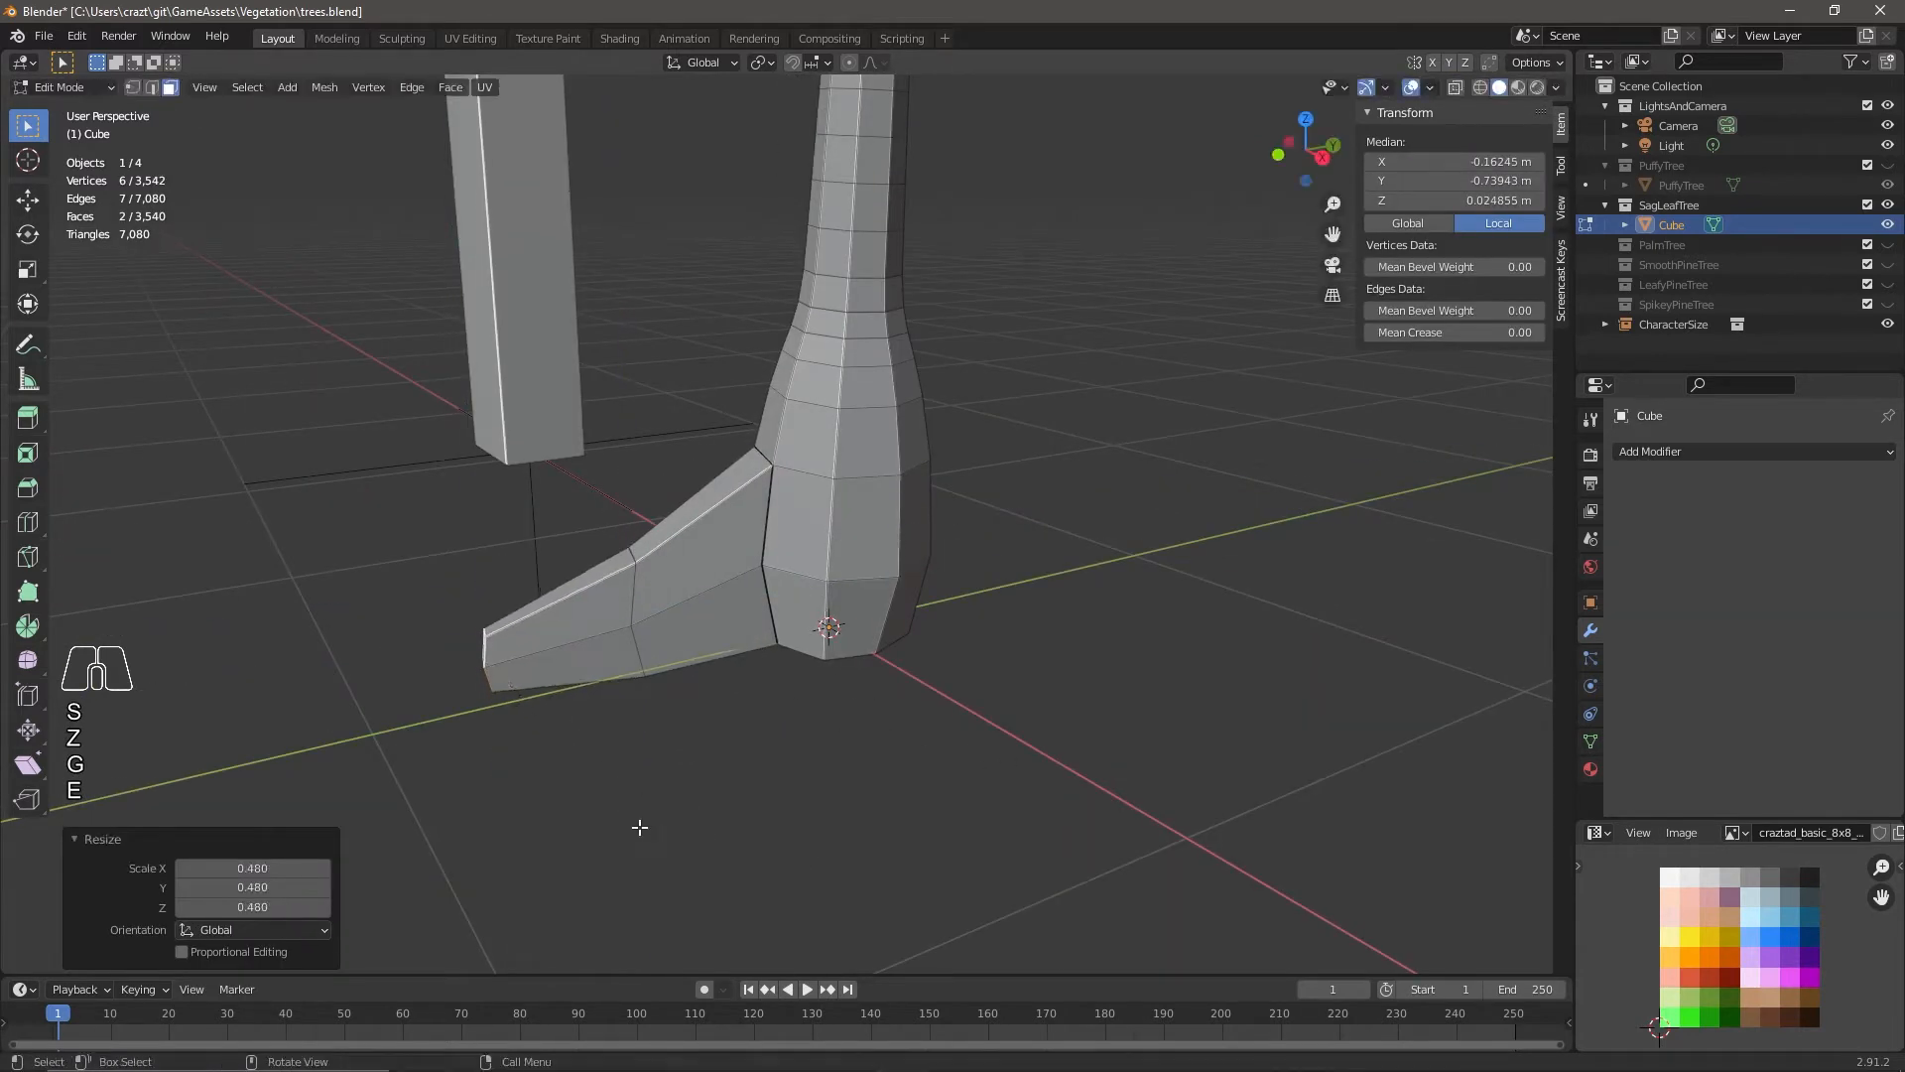
key(g)
click(659, 849)
Extrude two base faces on another side of the trunk into a narrowed inner segment for the second root.
middle_drag(659, 849, 802, 828)
middle_drag(975, 802, 734, 794)
click(407, 498)
shift+click(425, 544)
key(e)
key(s)
key(g)
click(555, 779)
middle_drag(555, 779, 461, 786)
key(g)
Extrude the second root's outer segment, taper its end and move it down toward the ground.
key(e)
key(s)
key(g)
key(z)
click(221, 804)
key(g)
key(g)
click(350, 756)
click(342, 754)
Extrude two more base faces of the trunk, narrowed and lowered, to start the third root.
middle_drag(343, 754, 556, 794)
click(486, 640)
shift+click(497, 713)
middle_drag(608, 859, 706, 878)
key(e)
key(s)
key(g)
key(z)
Extend the third root with one more extrusion, then shrink its end and lower it toward the ground.
key(e)
click(877, 837)
key(e)
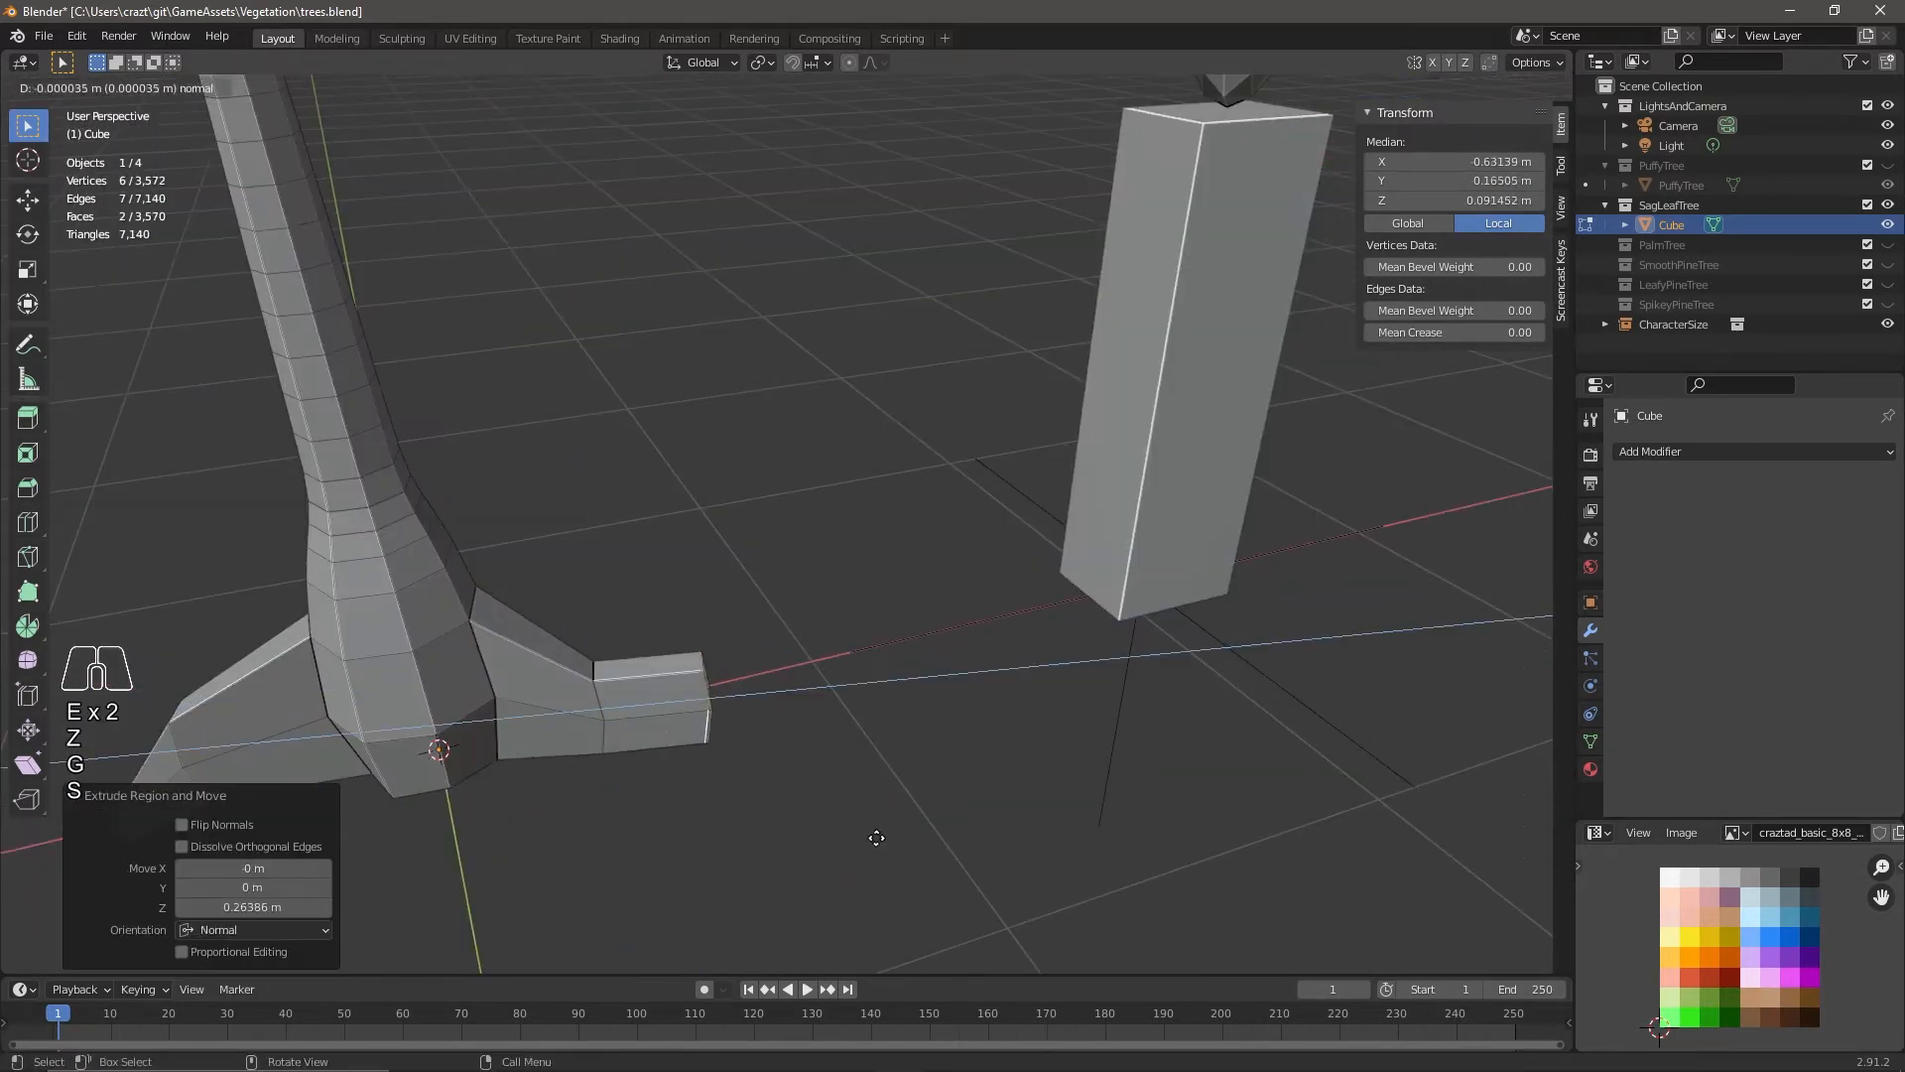
key(ctrl+z)
key(ctrl+z)
key(ctrl+shift+z)
key(s)
key(g)
key(z)
click(816, 897)
middle_drag(817, 897, 793, 828)
key(g)
click(619, 815)
Extrude two faces on the trunk's remaining side, narrowed and lowered, as the fourth root's inner segment.
click(372, 673)
shift+click(385, 709)
middle_drag(385, 709, 496, 769)
key(e)
key(s)
key(g)
key(z)
click(460, 756)
Extrude the fourth root's tapered outer segment, reposition its end in edge mode and scale it to 0.744.
key(e)
key(s)
middle_drag(600, 858, 369, 854)
key(2)
click(655, 763)
middle_drag(541, 816, 943, 749)
key(g)
click(643, 758)
click(645, 732)
scroll(645, 733, down, 5)
middle_drag(895, 953, 1310, 650)
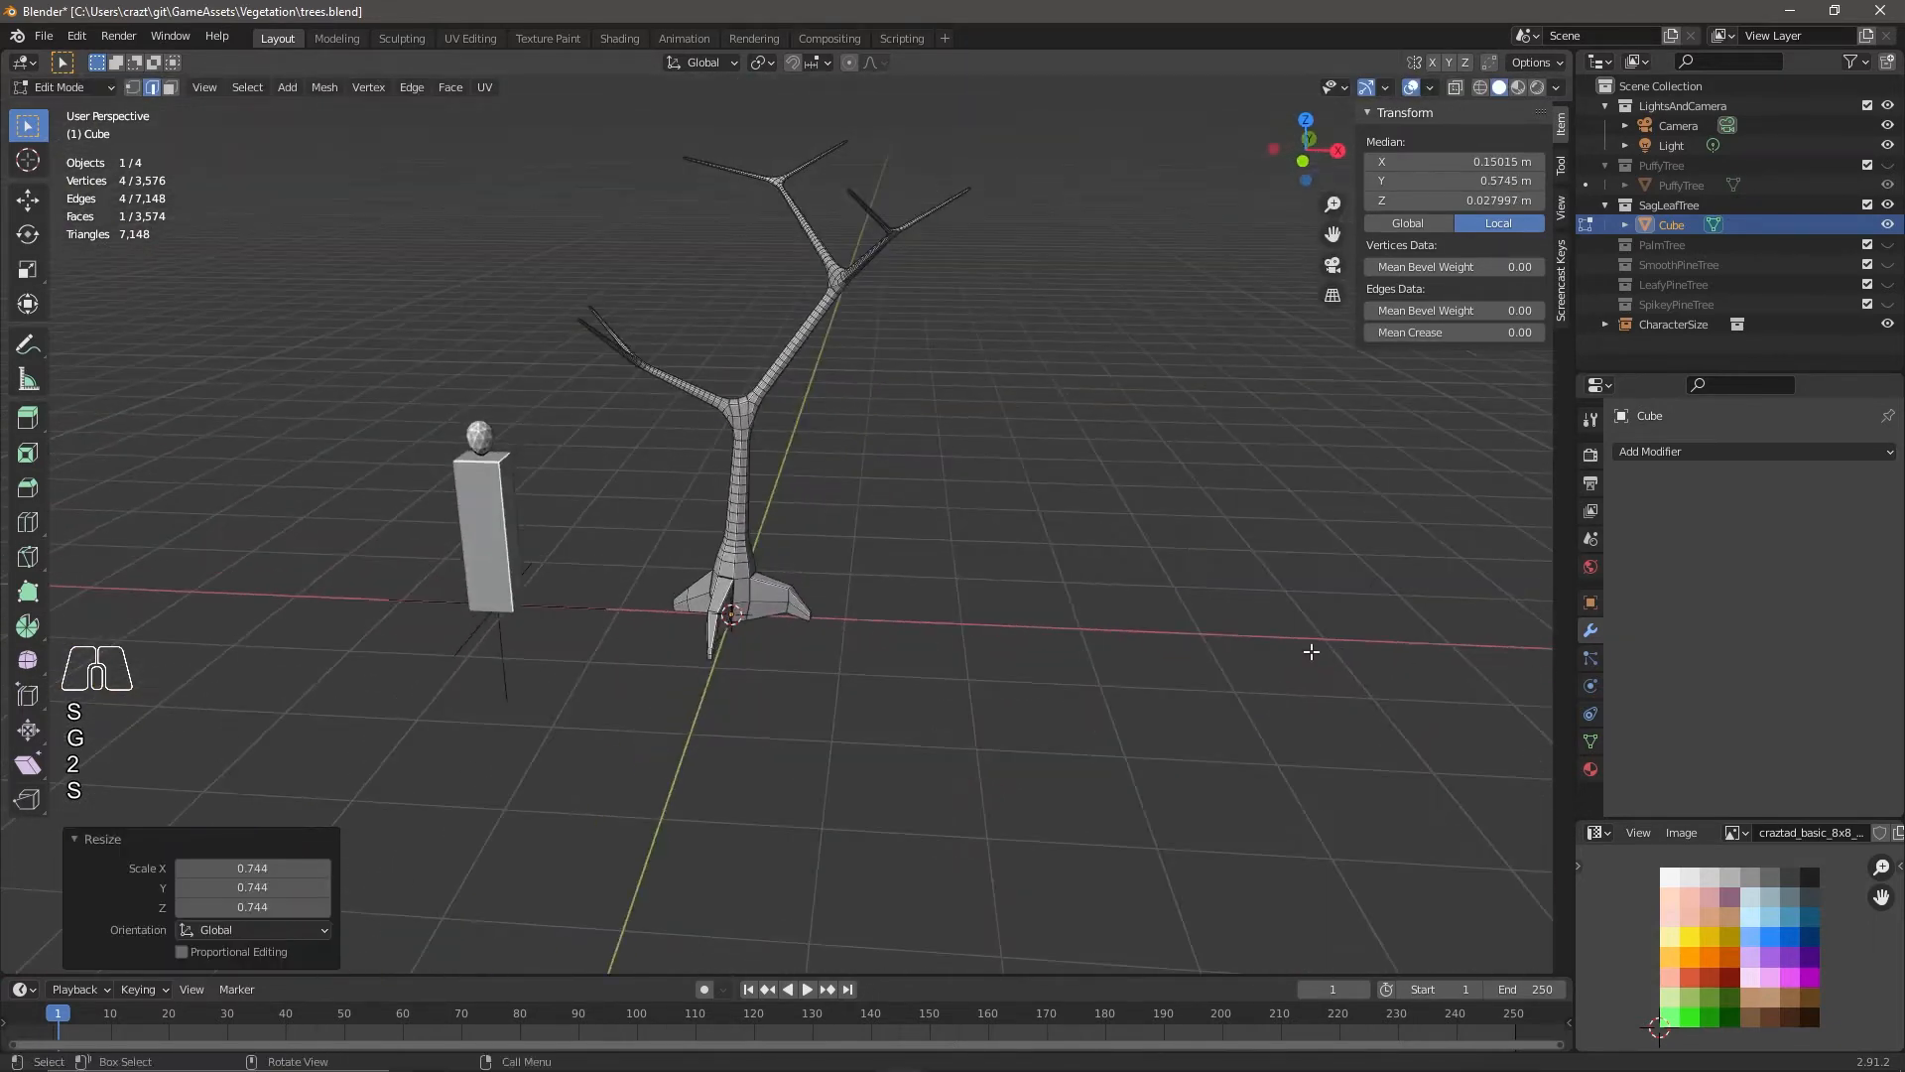
Add a Decimate modifier to the trunk in object mode, reduce its collapse ratio to below 0.05 and apply it.
key(Tab)
click(1667, 449)
click(1489, 576)
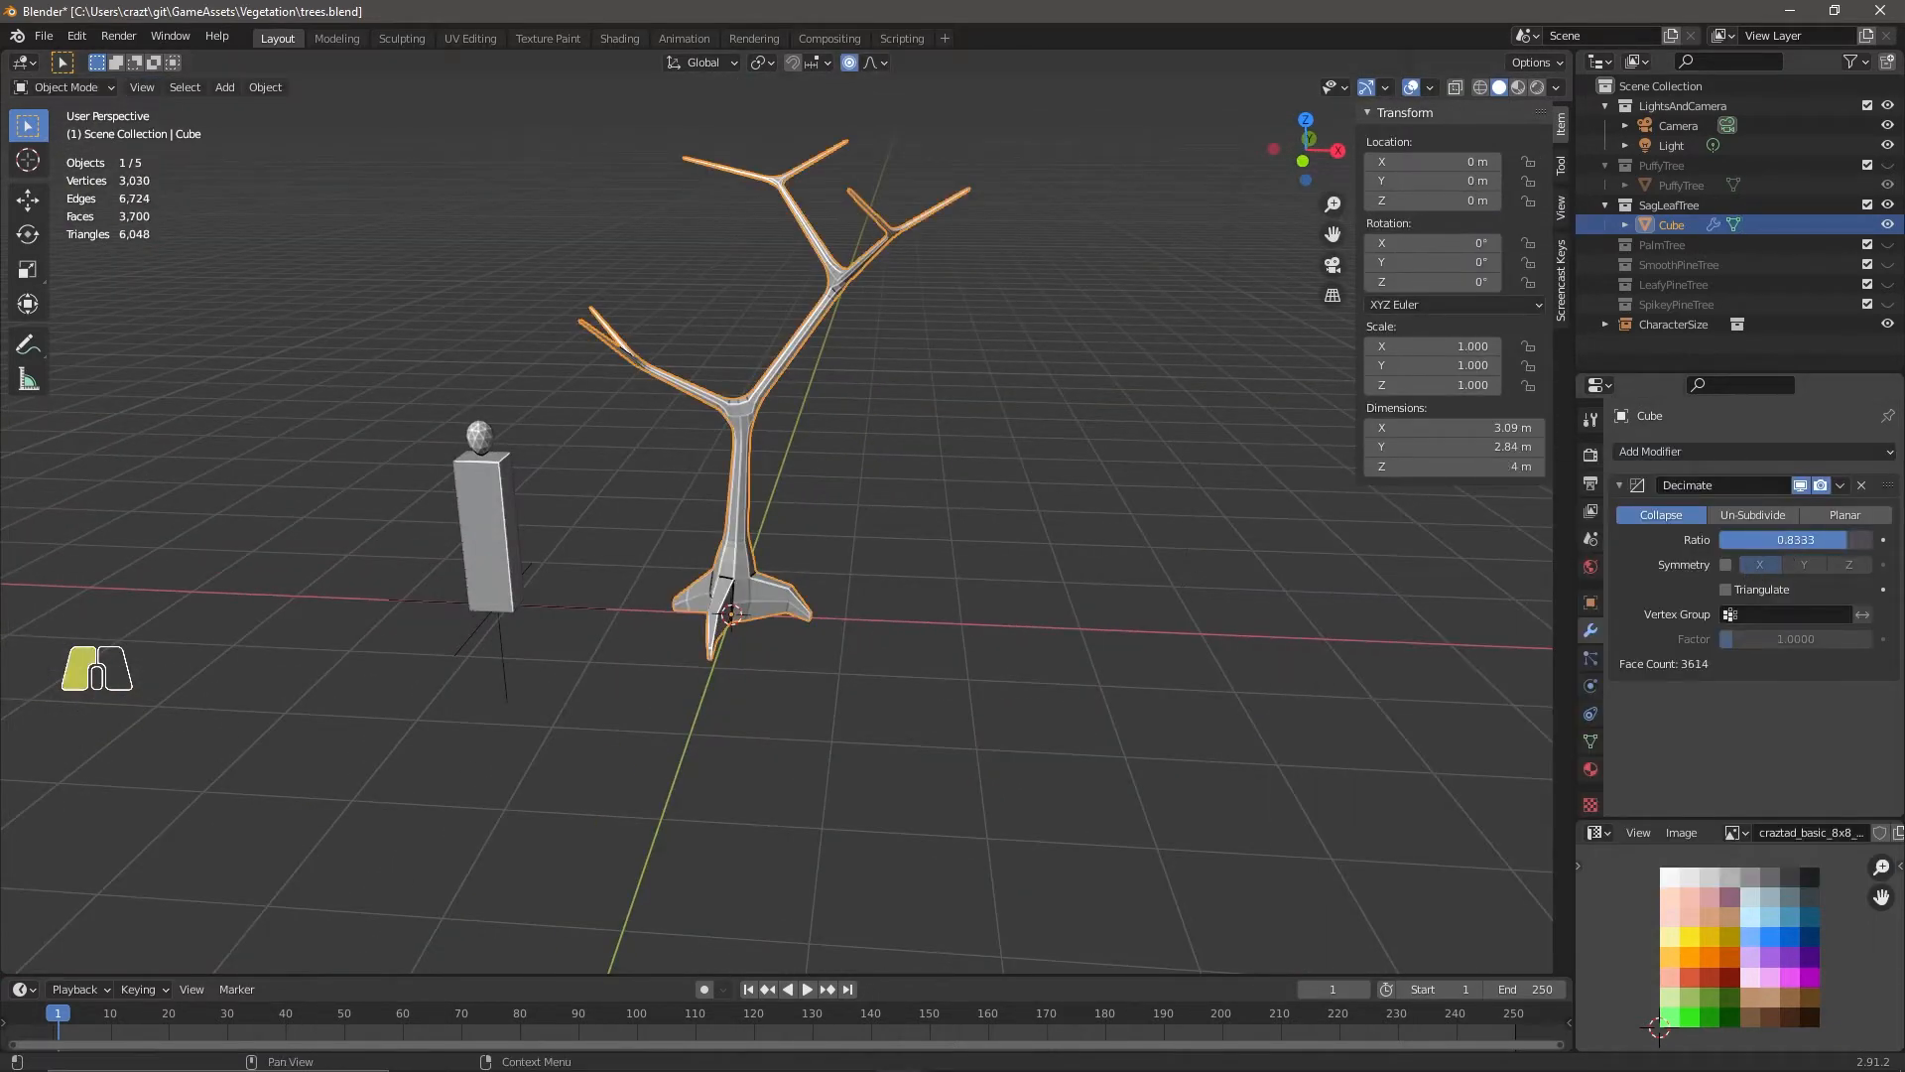
mouse_move(1776, 538)
shift+mouse_down()
mouse_move(1816, 539)
mouse_move(1756, 539)
shift+mouse_up()
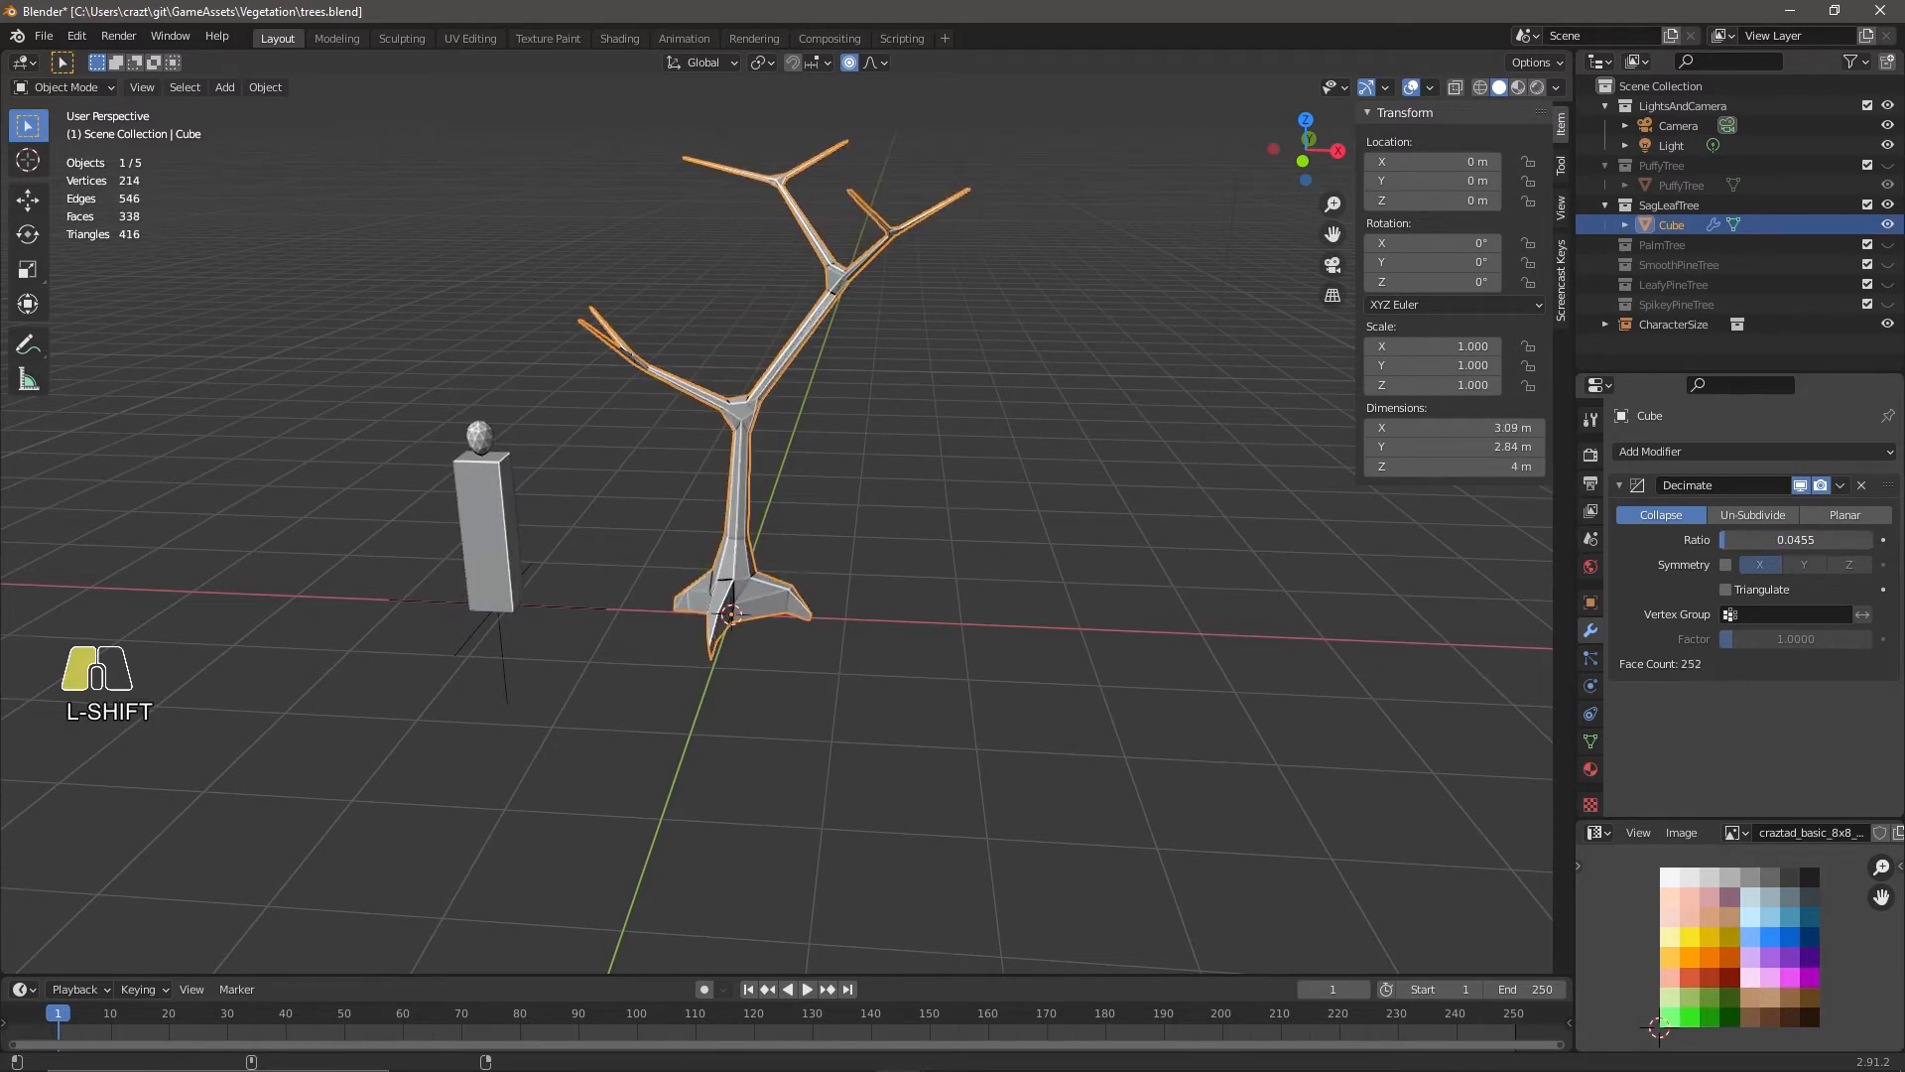
middle_drag(1111, 710, 1687, 704)
click(1840, 485)
click(1801, 507)
middle_drag(1382, 569, 860, 678)
key(Tab)
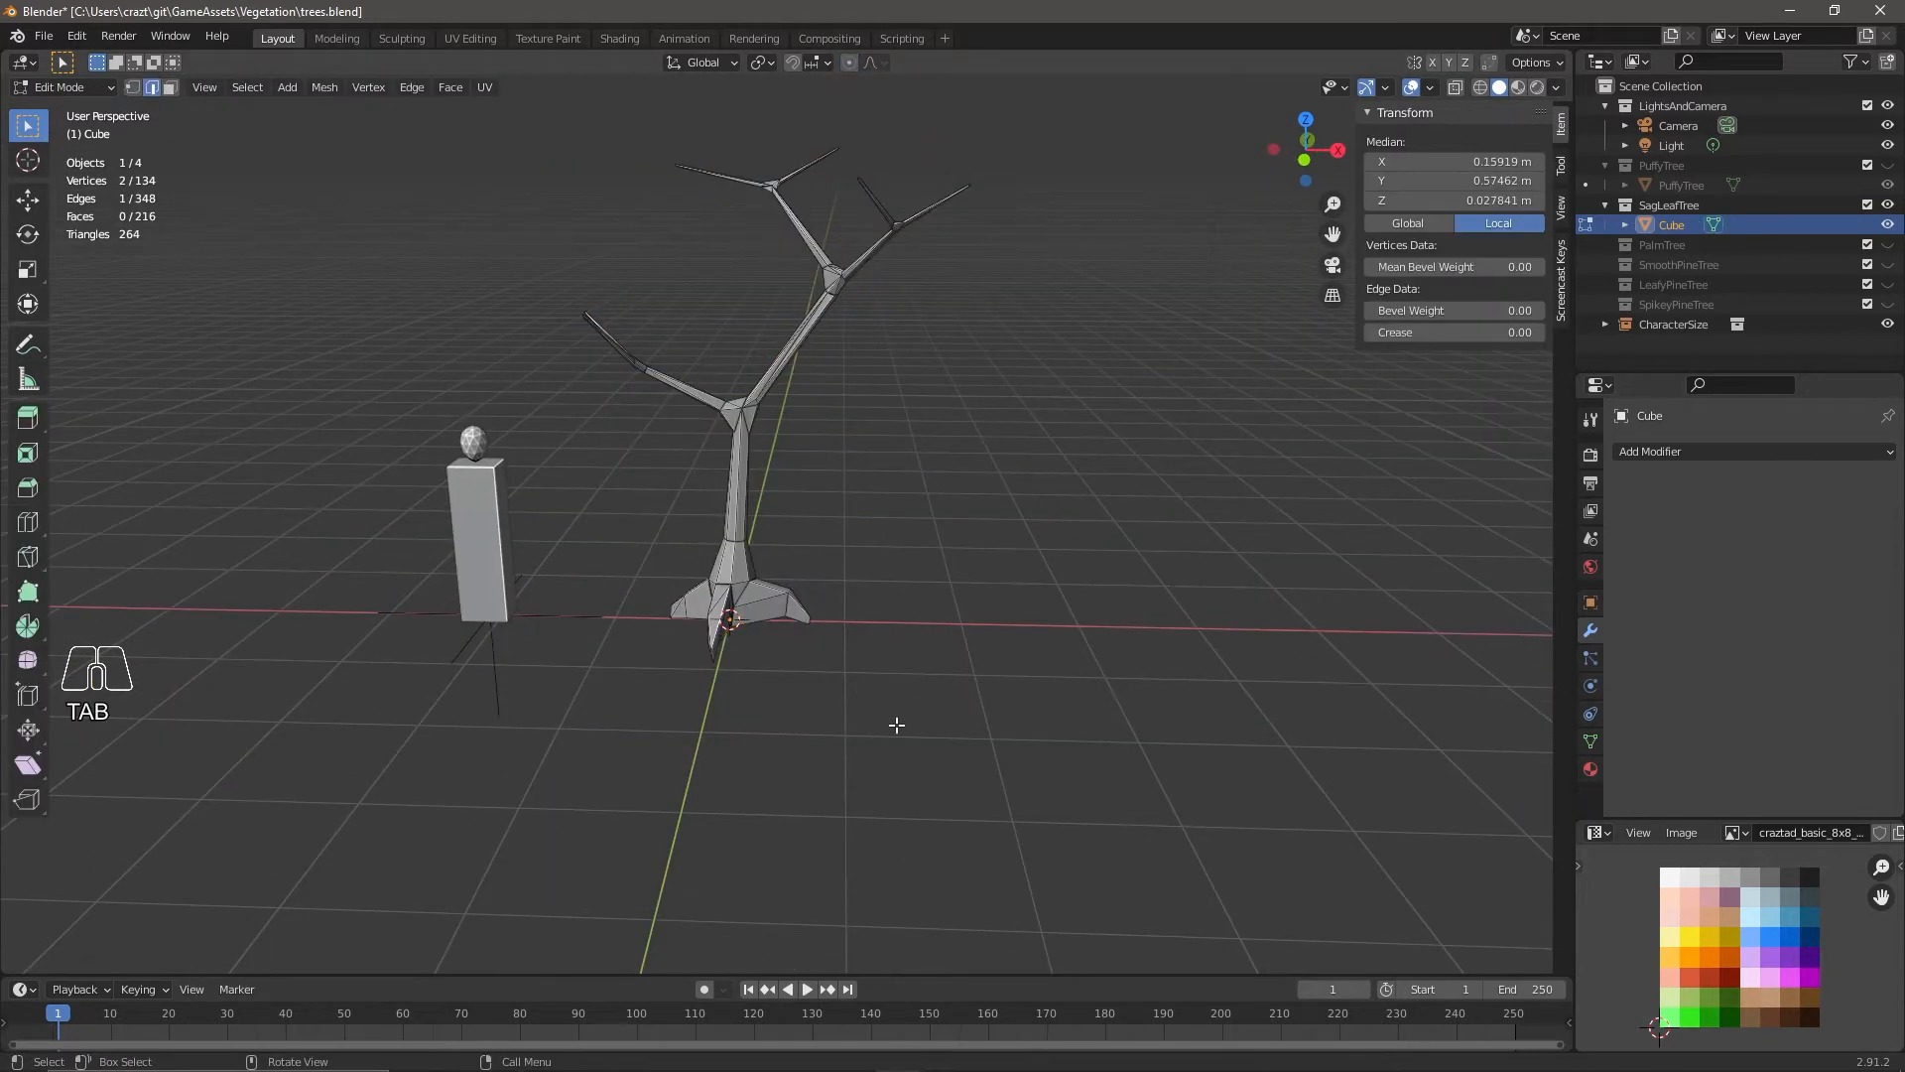
key(shift+a)
click(865, 767)
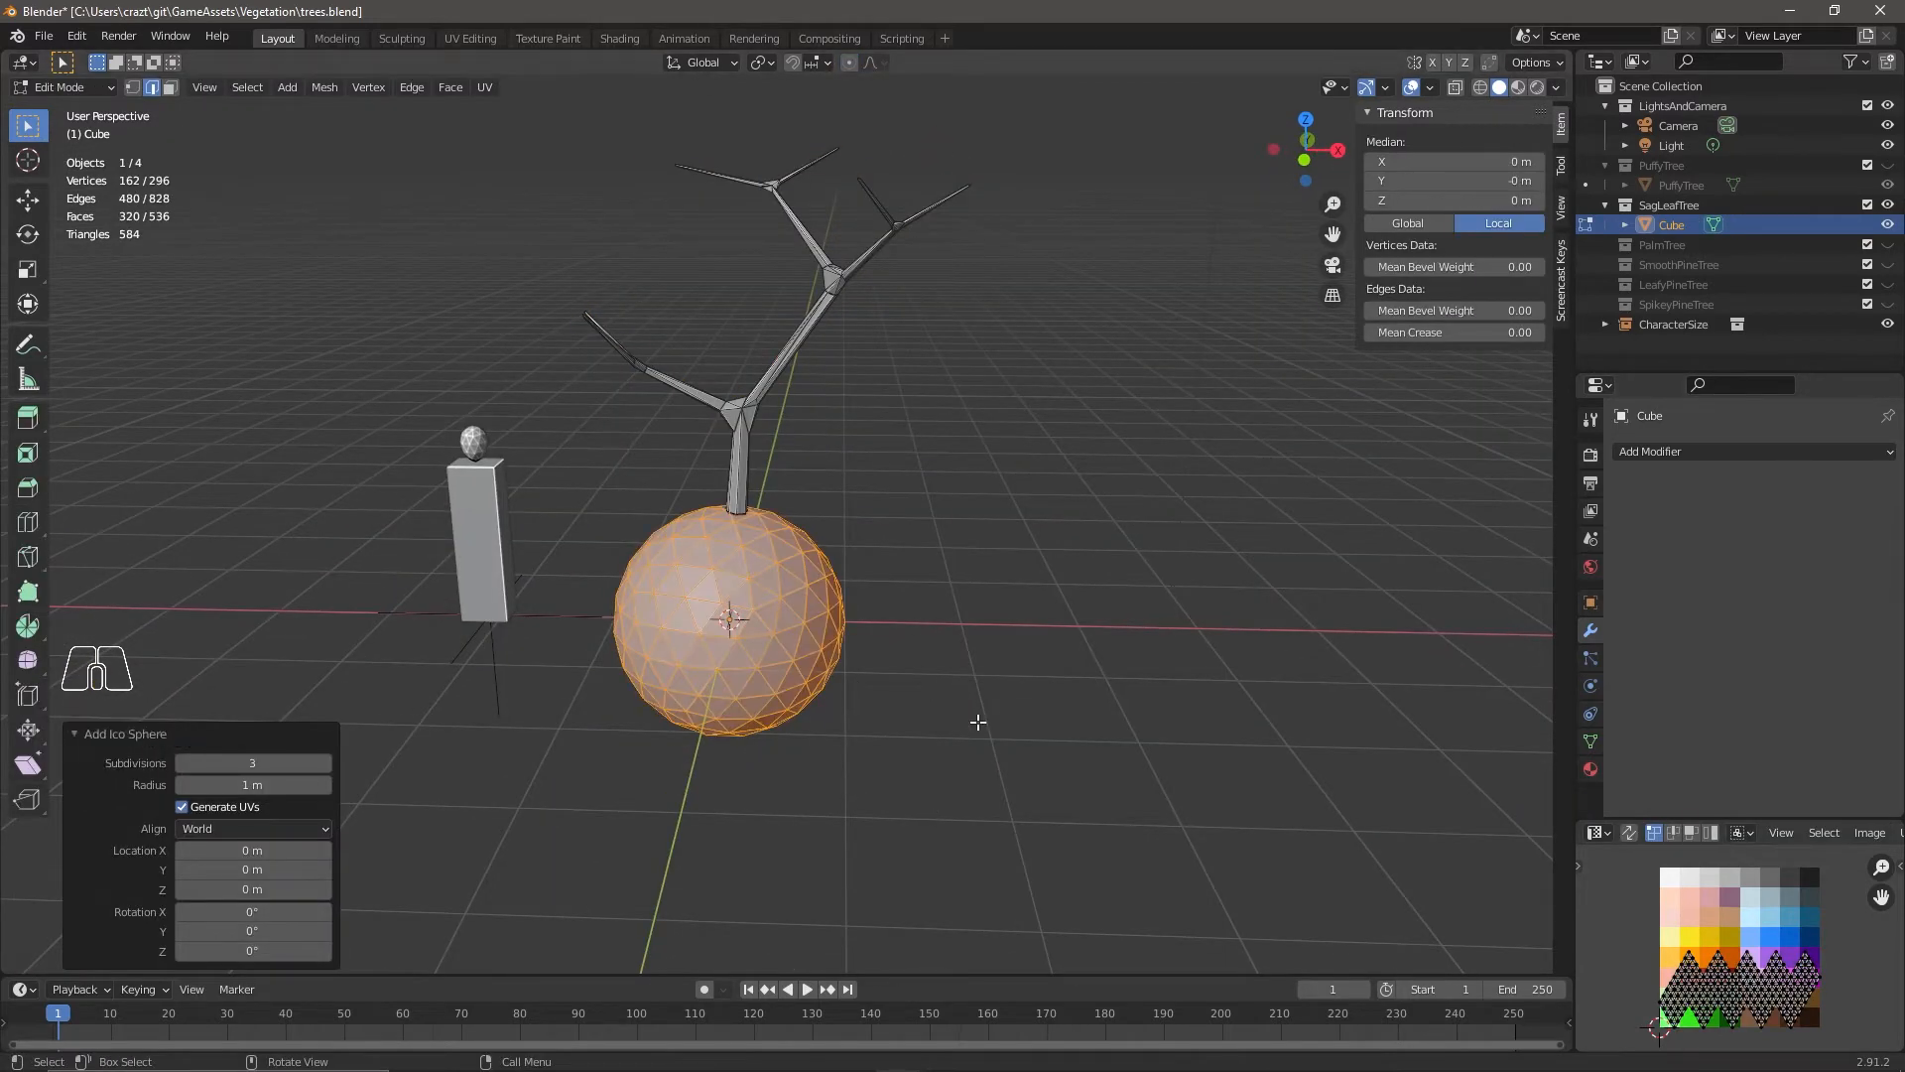
middle_drag(998, 720, 807, 723)
key(Tab)
key(ctrl+z)
key(ctrl+z)
key(ctrl+z)
key(ctrl+z)
Add an ico sphere with 3 subdivisions and a 1 m radius as a separate object in object mode.
key(Tab)
key(shift+a)
mouse_move(784, 665)
click(948, 746)
key(Tab)
key(Tab)
Rename the trunk SagLeafTreeTrunk and the ico sphere SagLeafTreeLeaves, placing the leaves in the SagLeafTree collection.
click(791, 327)
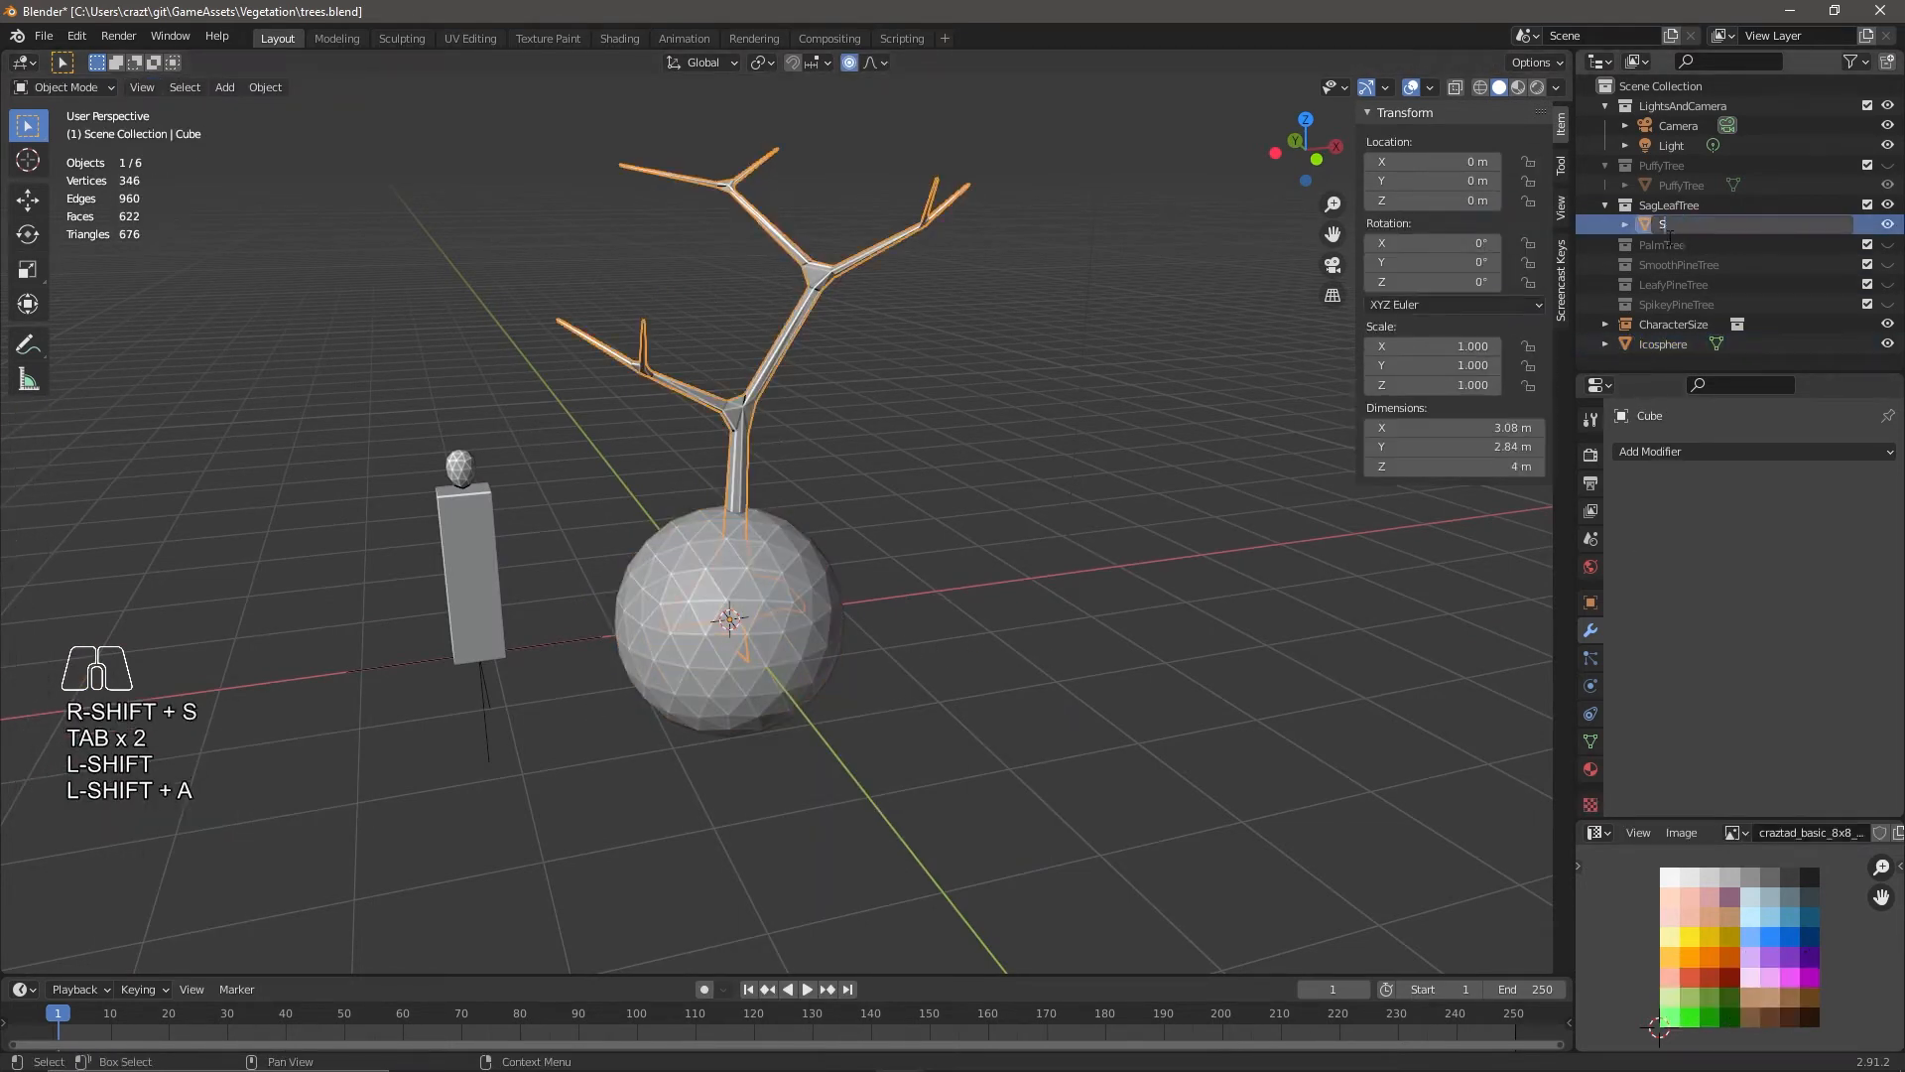
double_click(1667, 344)
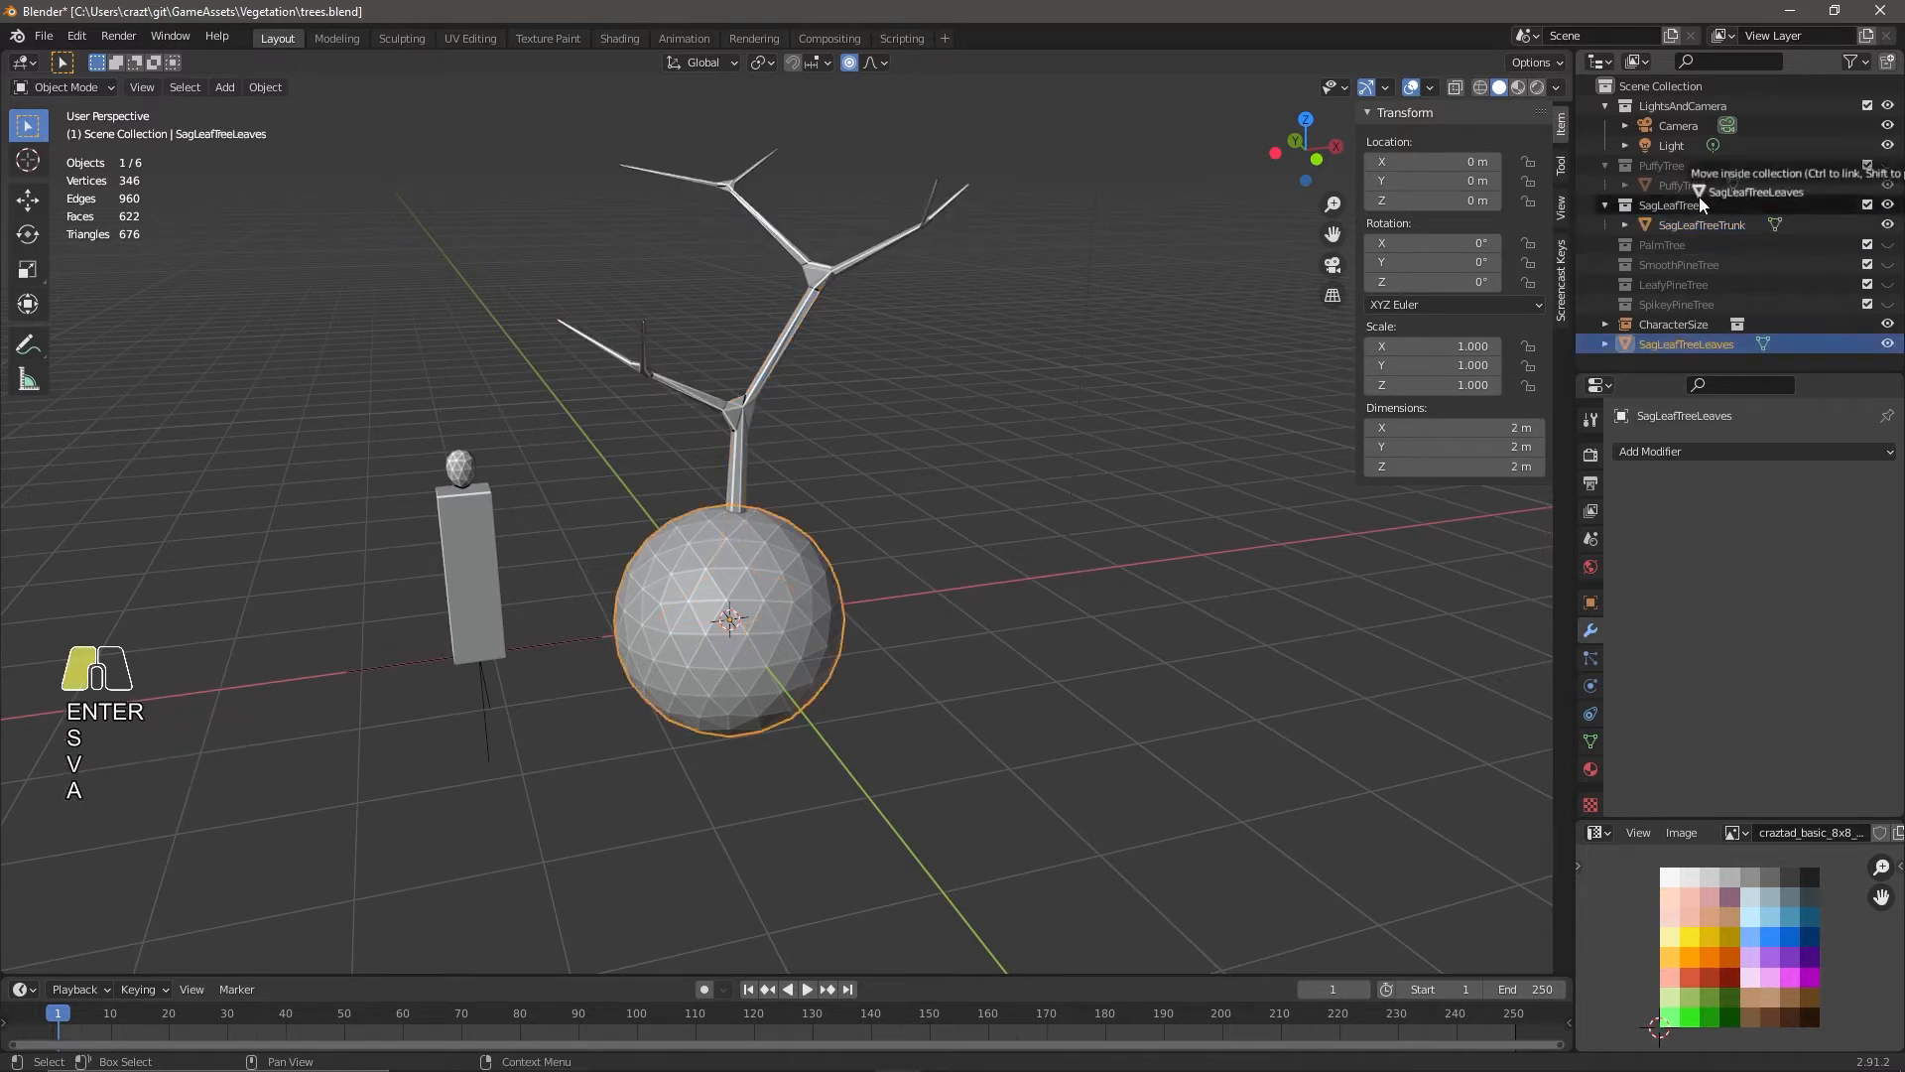
Hide SagLeafTreeTrunk and open SagLeafTreeLeaves for vertex editing.
click(1888, 245)
key(Tab)
middle_drag(888, 818, 903, 685)
key(1)
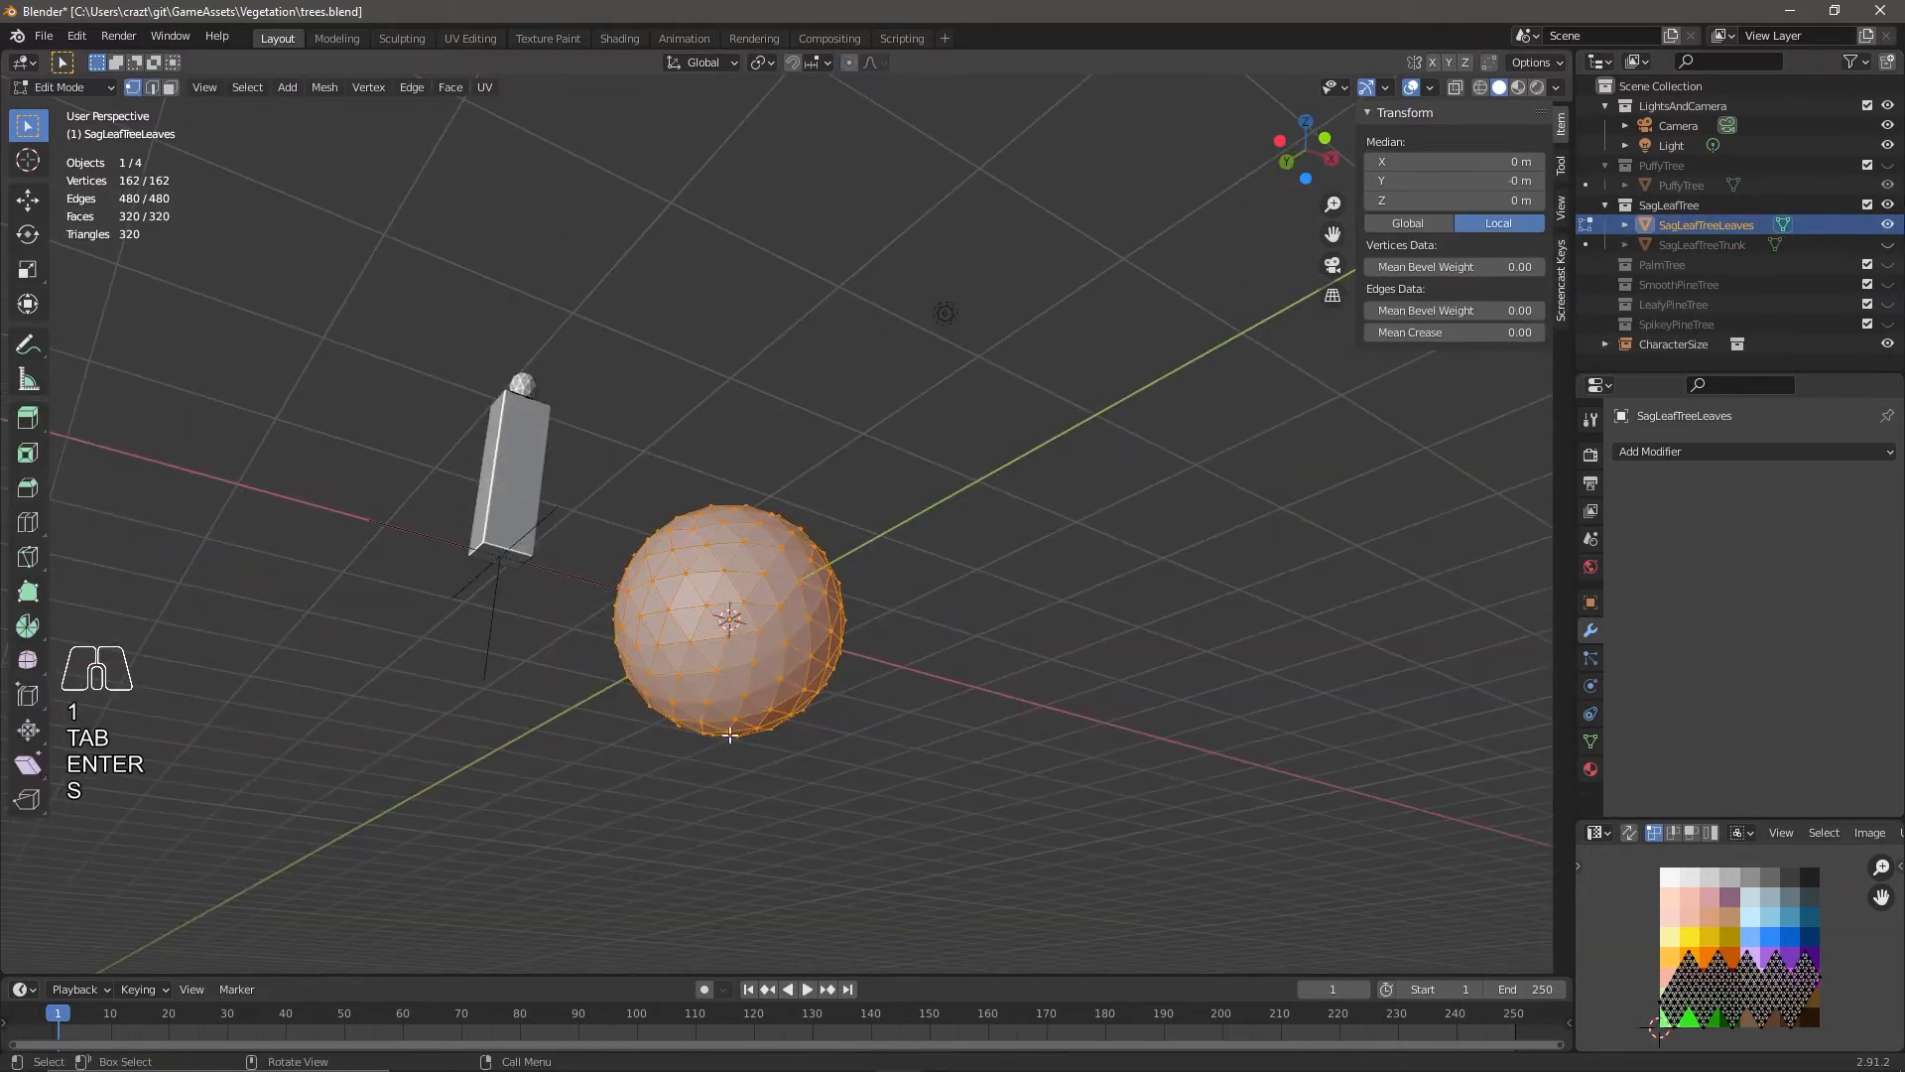
Select five scattered vertices on the underside of the sphere and enable proportional editing.
click(733, 724)
shift+click(746, 696)
shift+click(774, 705)
middle_drag(820, 789, 746, 710)
shift+click(770, 739)
shift+click(793, 722)
middle_drag(893, 766, 840, 70)
click(848, 63)
key(g)
key(Escape)
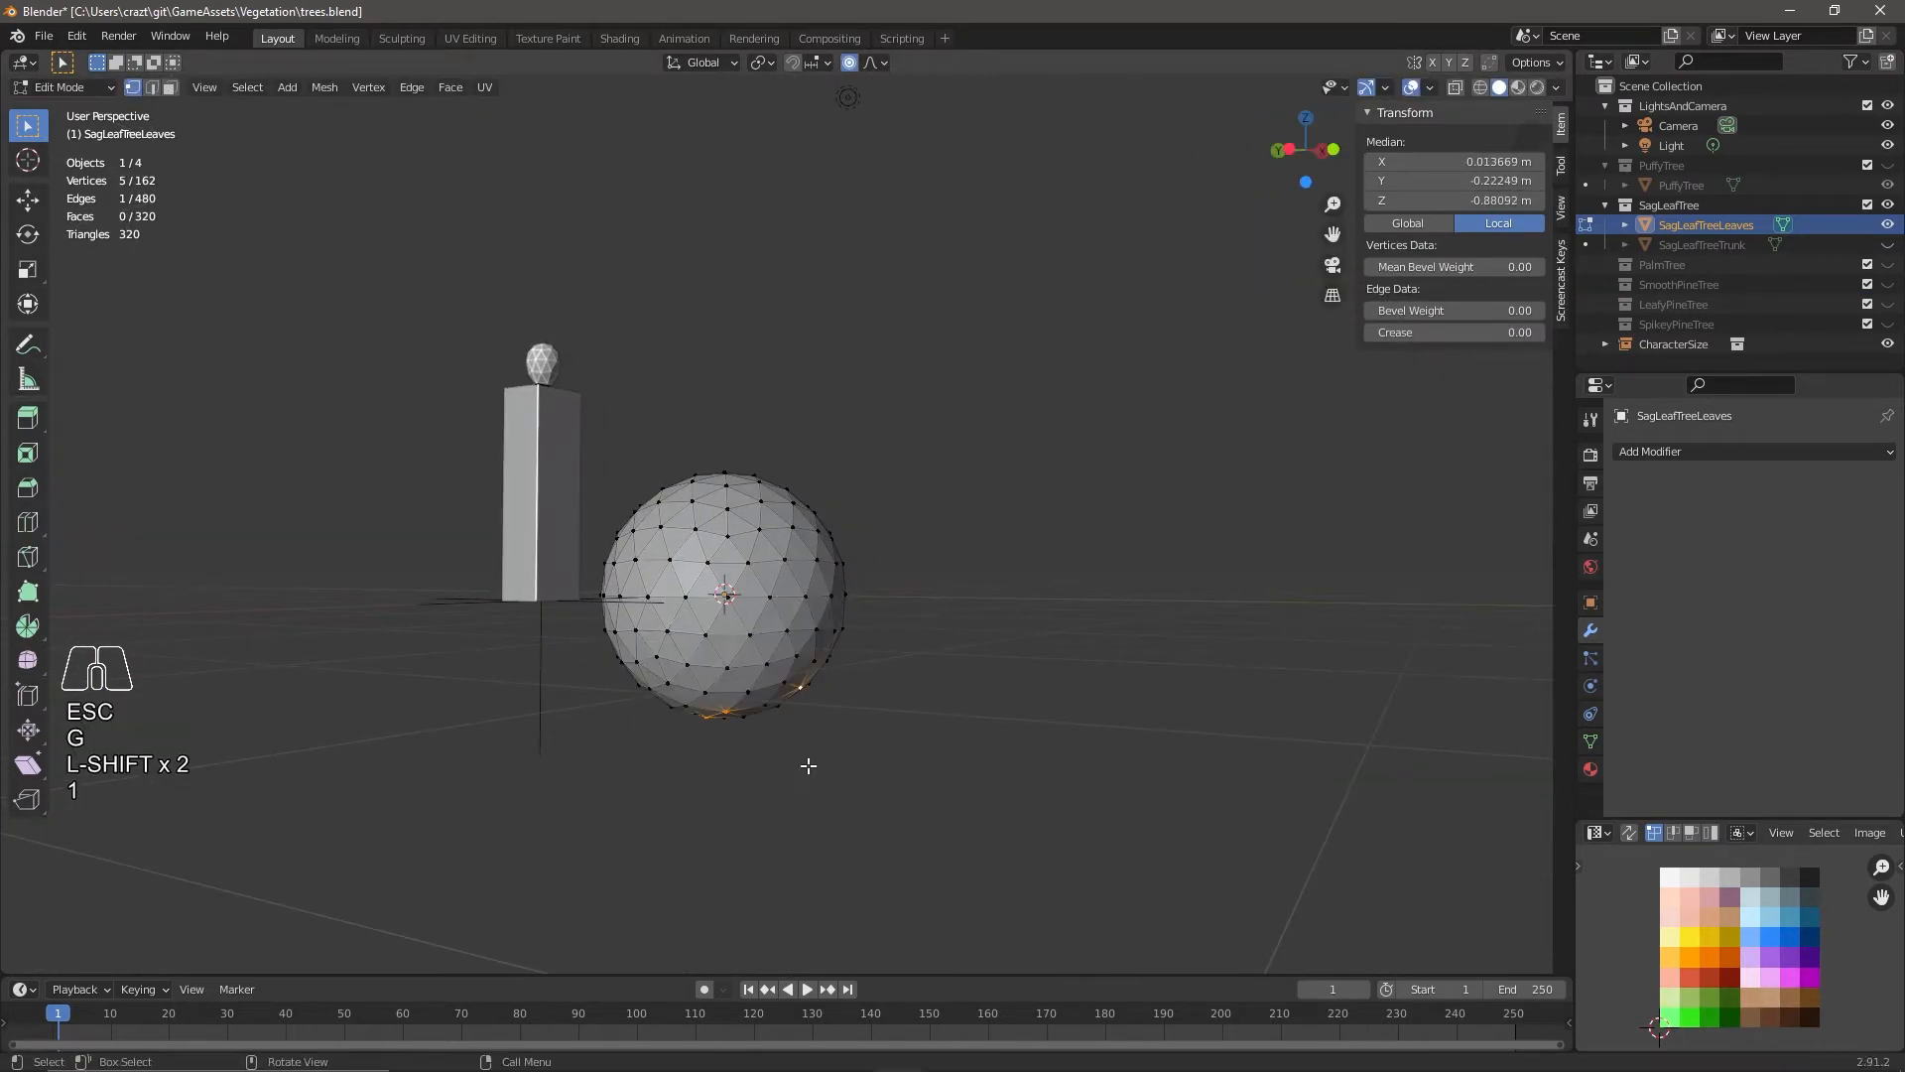
Add another underside vertex to the selection and try to move the vertices along Z with proportional editing.
middle_drag(808, 765, 766, 697)
shift+click(680, 718)
middle_drag(749, 771, 1261, 883)
key(g)
key(z)
click(924, 758)
Select the sphere's top vertex and grow the selection until it covers the upper half.
click(729, 474)
middle_drag(885, 532, 859, 655)
key(ctrl+KP_Add)
key(ctrl+KP_Add)
key(ctrl+KP_Add)
key(ctrl+KP_Add)
key(ctrl+KP_Add)
key(ctrl+KP_Add)
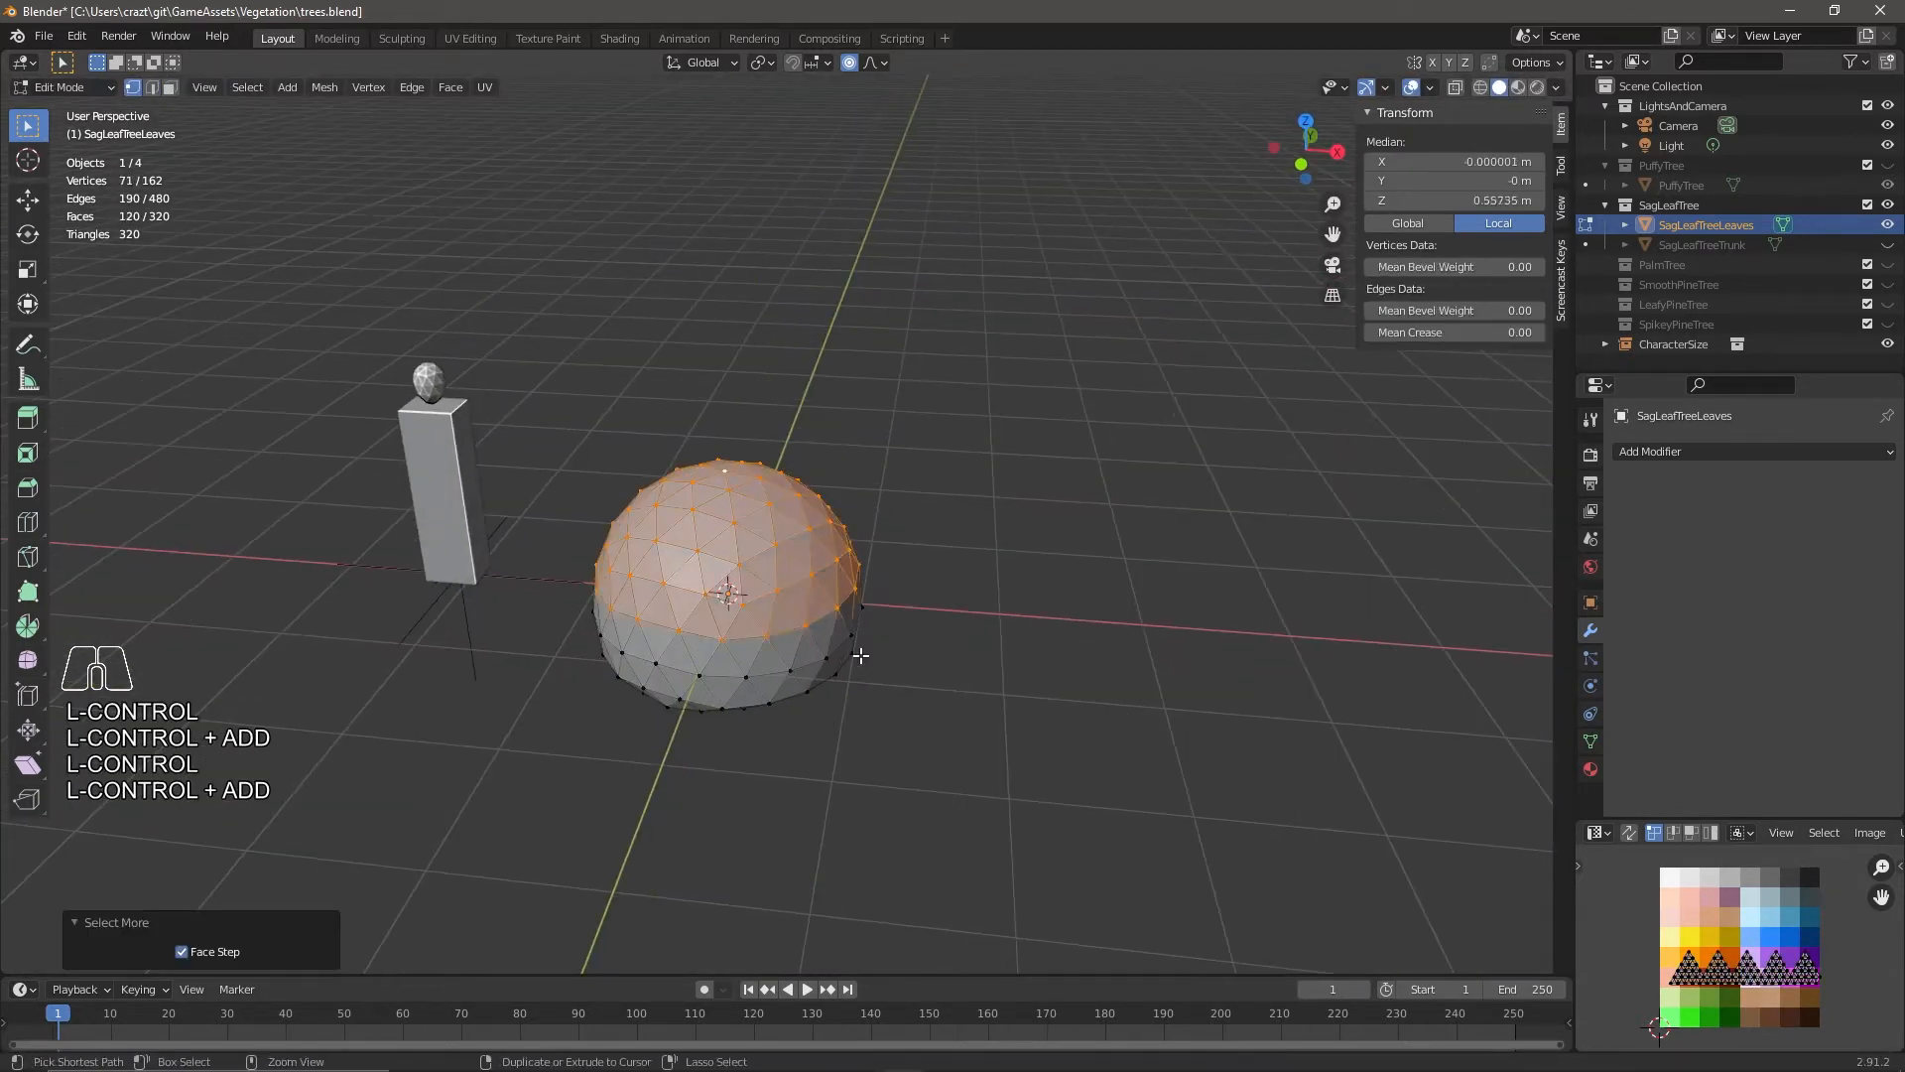
Extrude the upper half of the sphere, shrink the selection one ring and scale it to form the first leaf ledge.
key(e)
click(906, 668)
key(ctrl+KP_Subtract)
key(s)
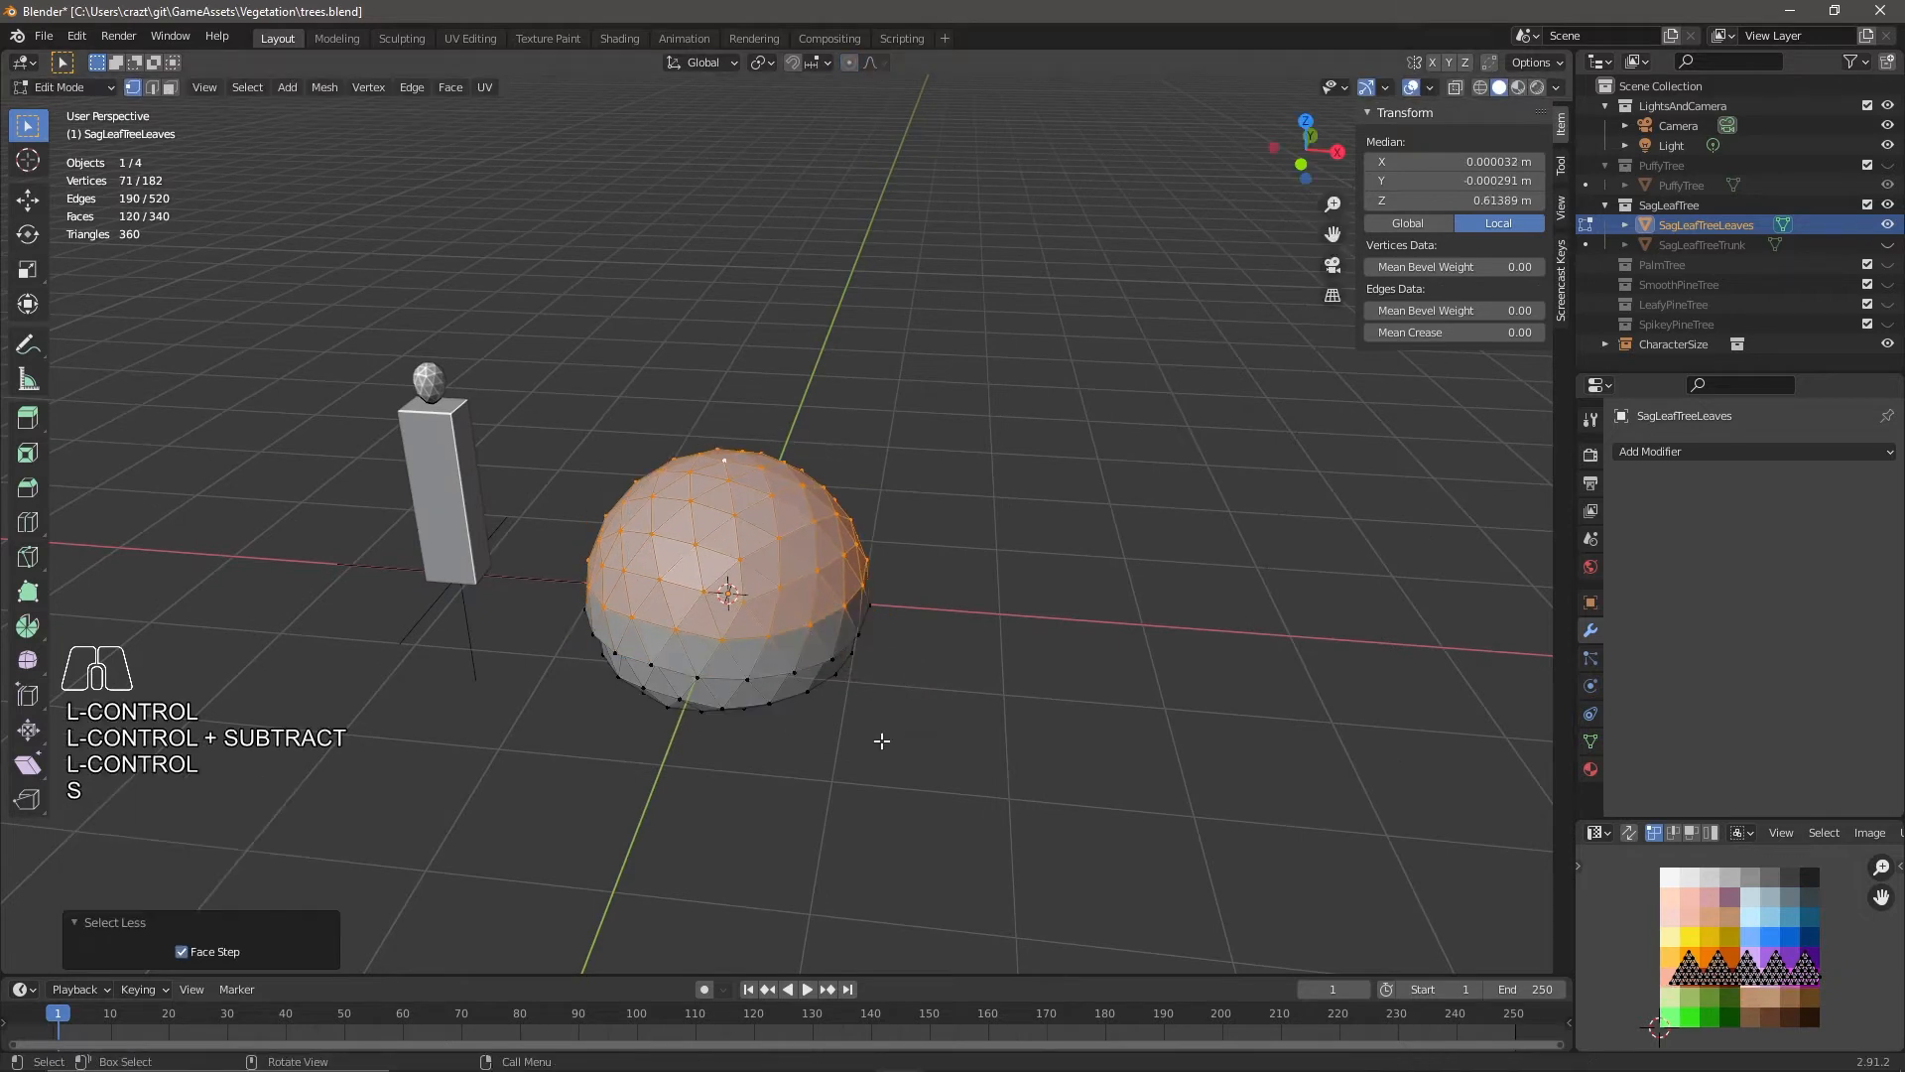
click(915, 728)
Shrink the selection by one more ring, extrude the smaller cap and scale it into the next overlapping ledge.
key(ctrl+KP_Subtract)
key(e)
click(929, 703)
key(e)
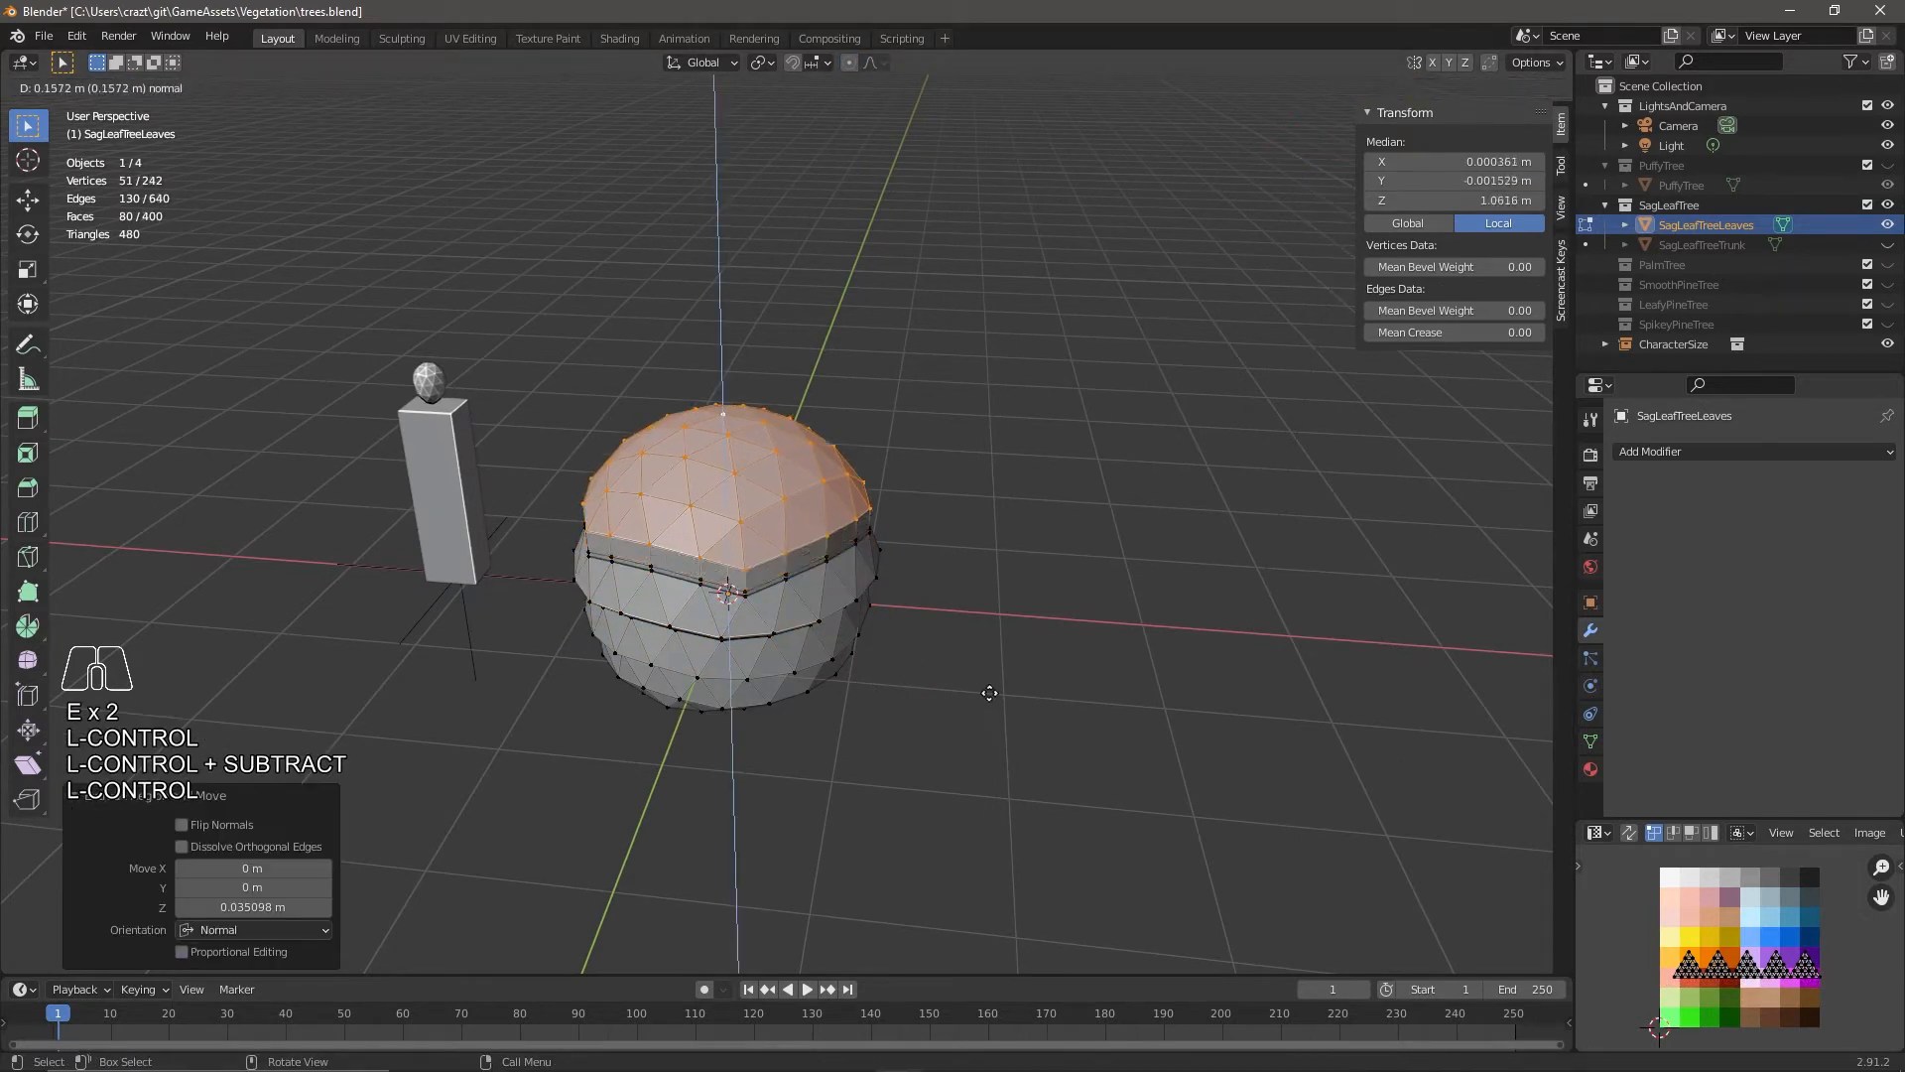
key(Escape)
key(ctrl+z)
key(ctrl+shift+z)
key(s)
click(910, 770)
Keep shrinking, extruding and scaling the remaining caps up to the sphere's top to complete the layered leaf clump.
key(ctrl+KP_Subtract)
key(e)
click(917, 723)
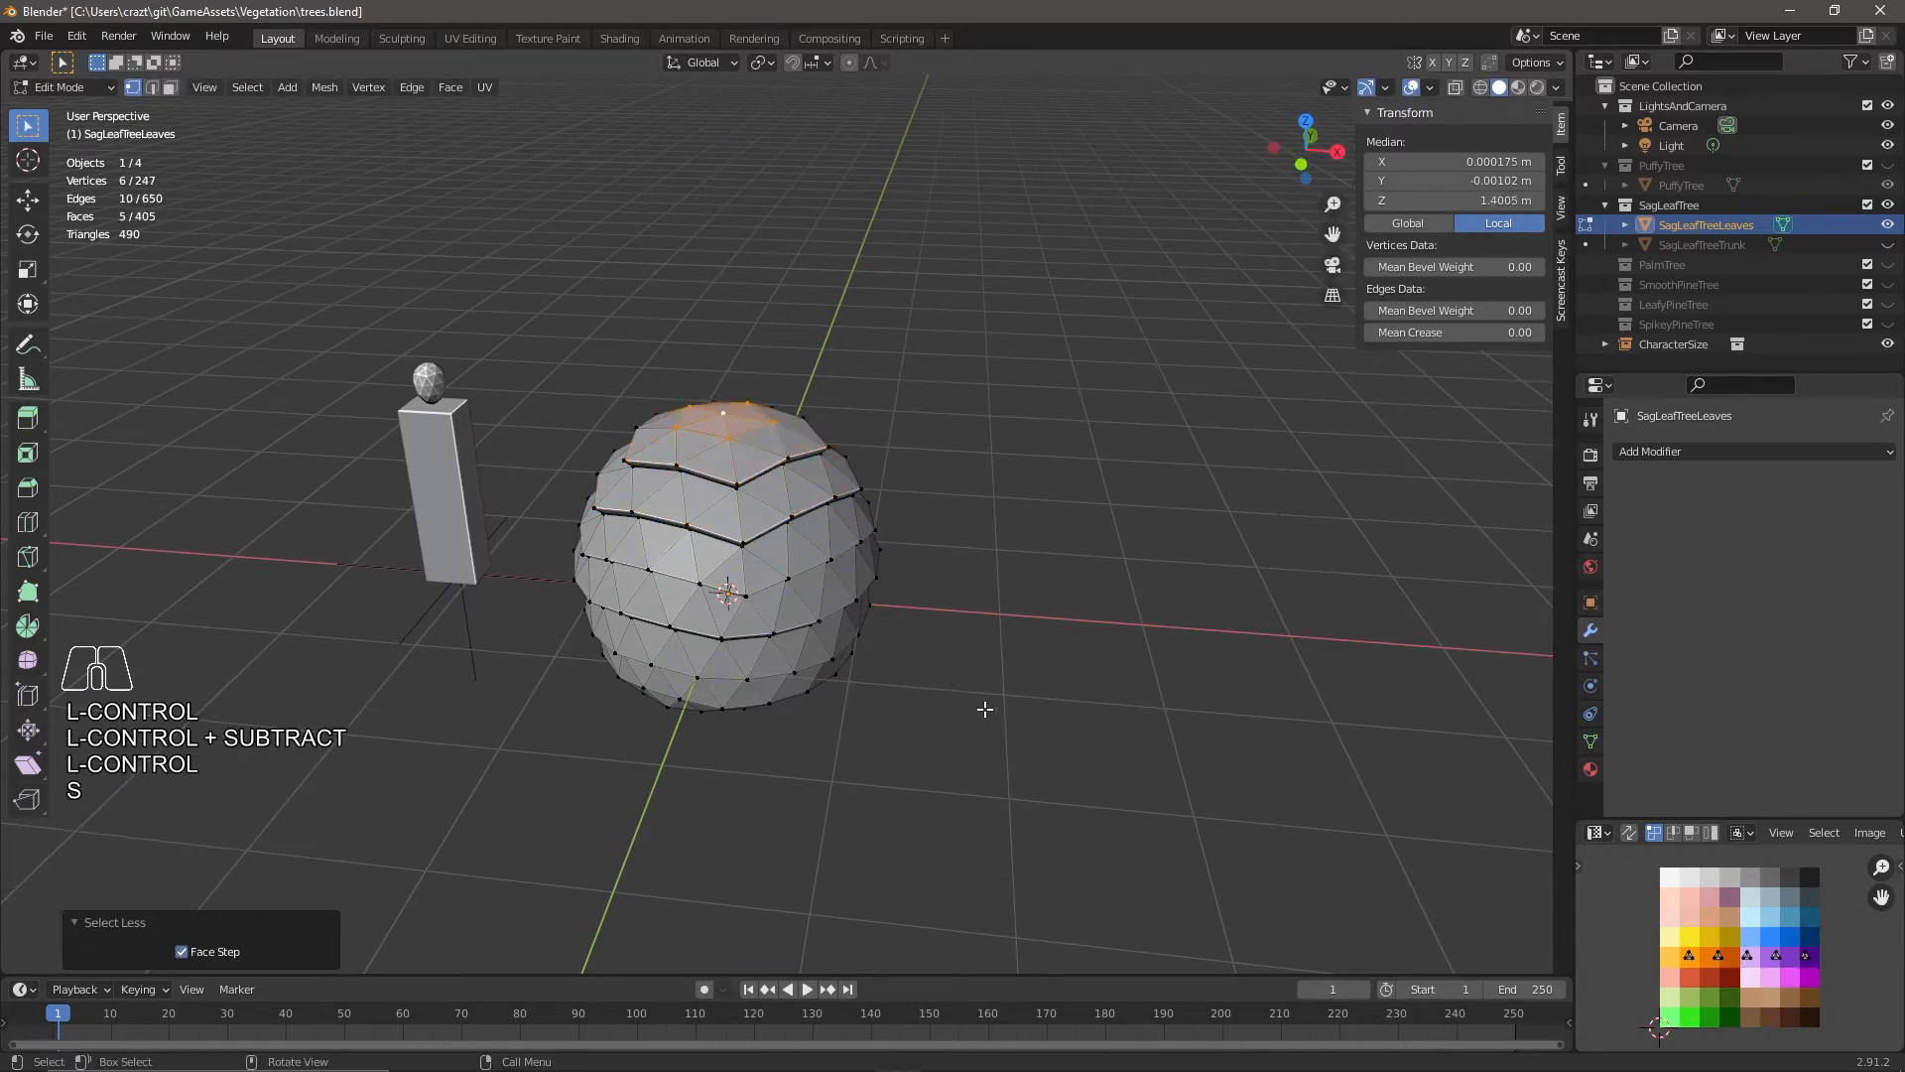
click(948, 631)
key(s)
click(1012, 710)
middle_drag(1076, 787, 1116, 782)
Unhide SagLeafTreeTrunk and move the entire leaf clump mesh up beside the trunk's lower branch.
key(Tab)
middle_drag(1087, 774, 896, 671)
click(1870, 264)
key(Tab)
key(a)
shift+middle_drag(952, 595, 1175, 778)
key(g)
click(999, 519)
middle_drag(1032, 526, 1042, 693)
key(g)
click(784, 563)
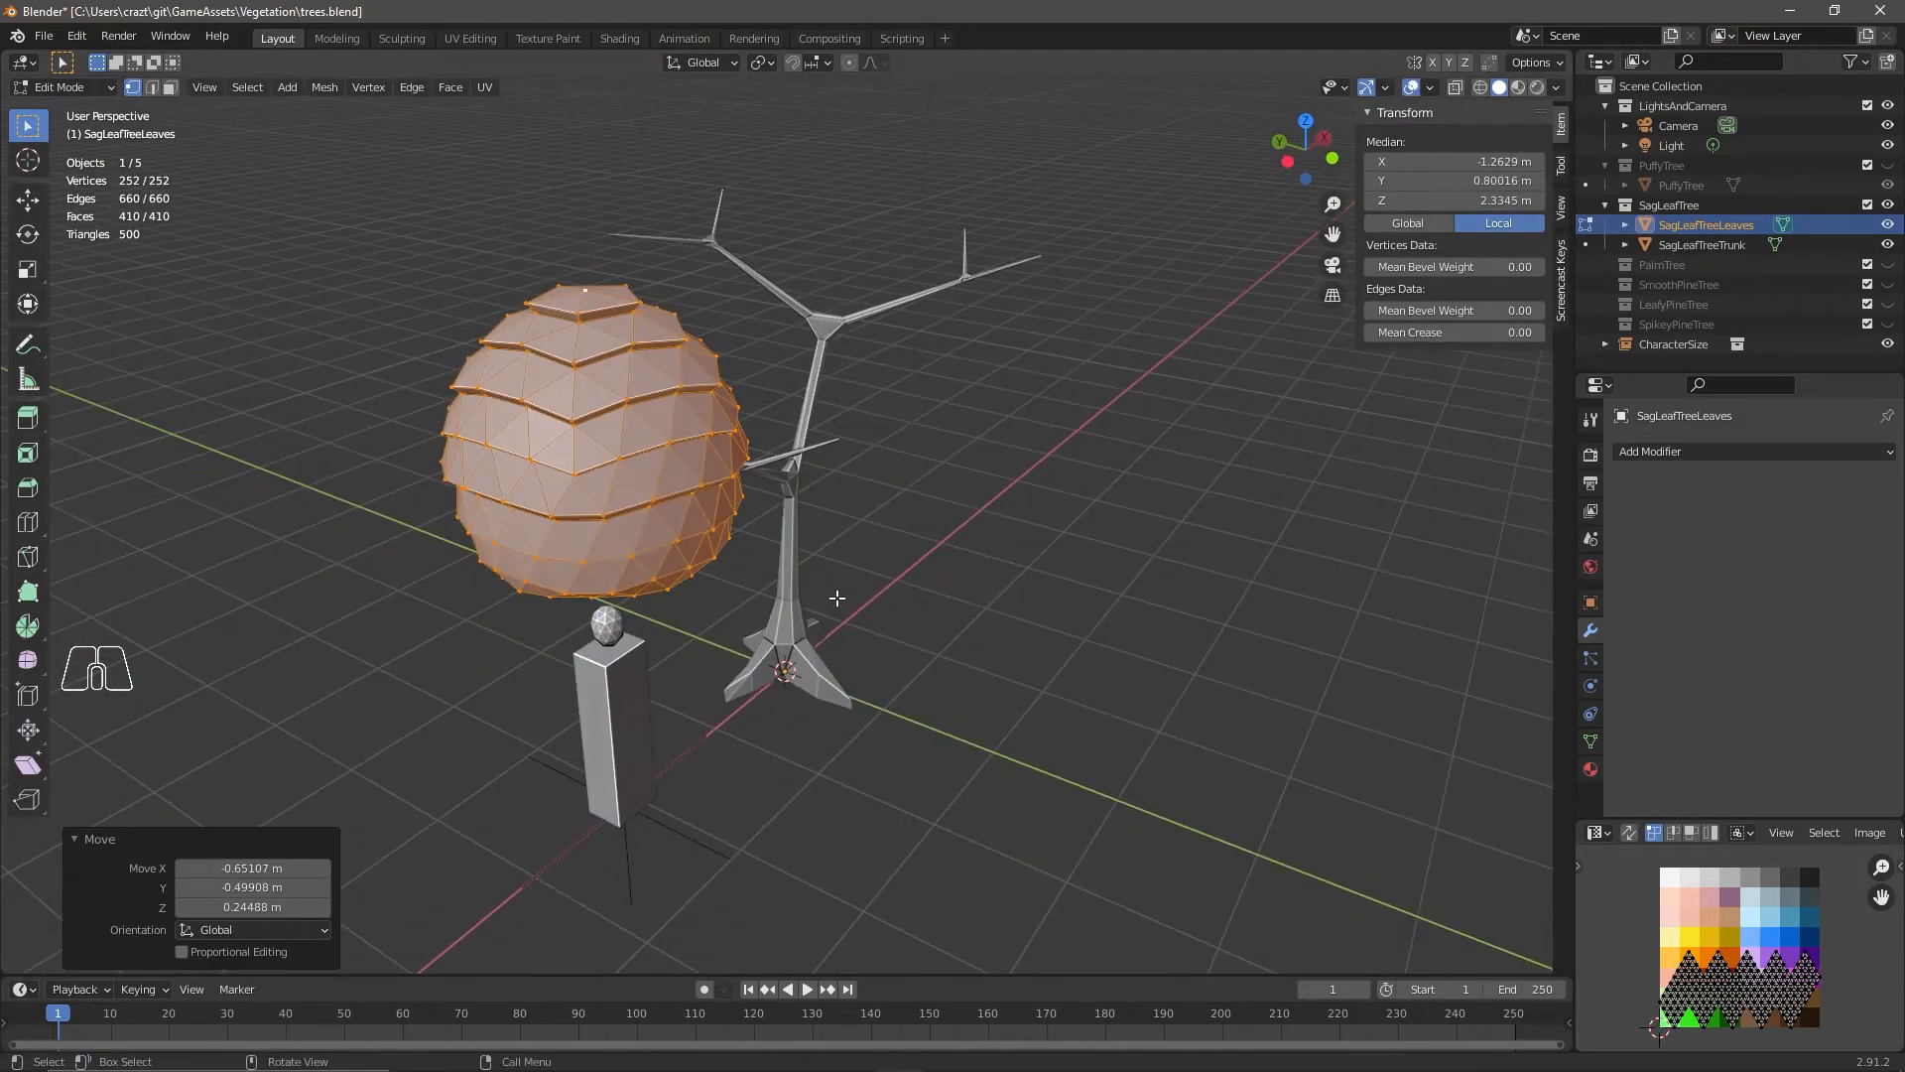
Duplicate the leaf clump within the mesh and scale the copy smaller.
key(shift+d)
click(1203, 558)
middle_drag(1202, 559, 1032, 615)
key(s)
click(1131, 655)
Position the smaller clump around the other tip of the lower branch, checking from several angles.
key(g)
middle_drag(1131, 655, 906, 846)
click(1163, 700)
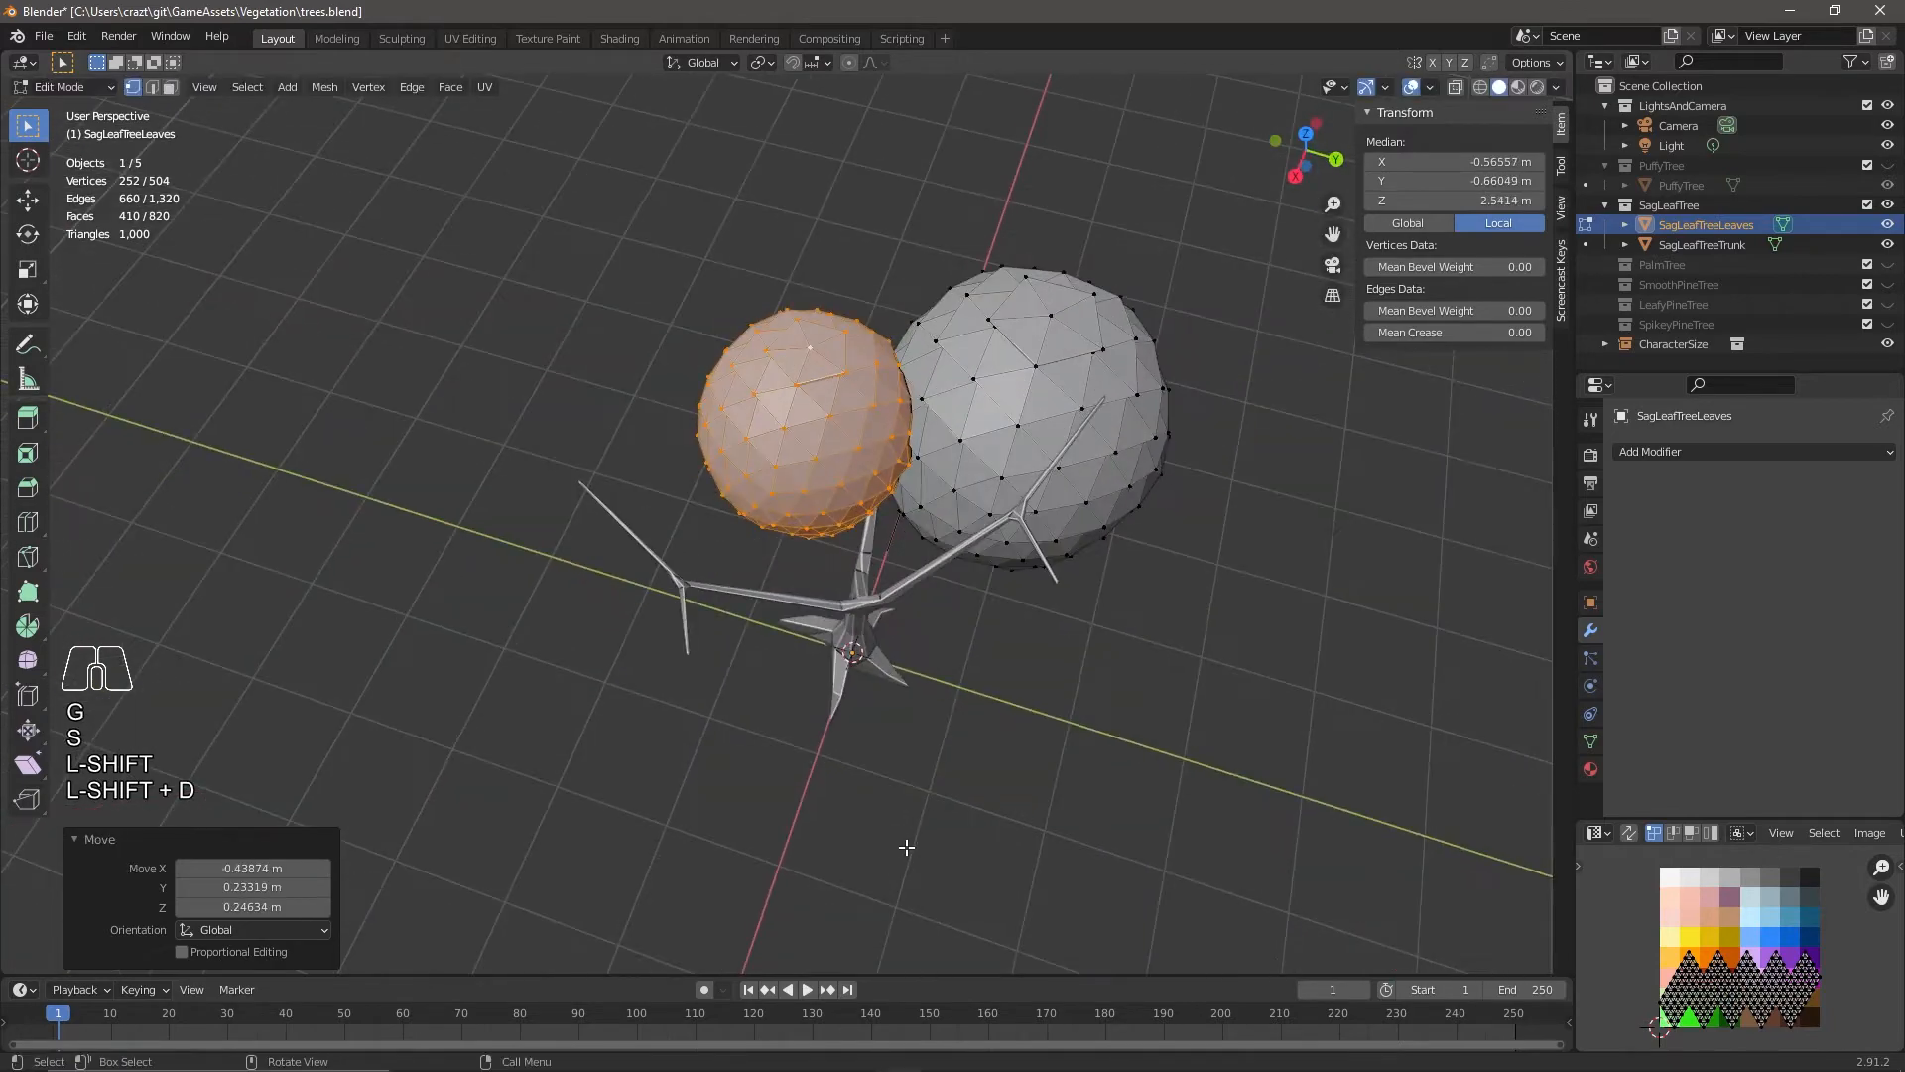
key(g)
middle_drag(1157, 707, 615, 794)
click(1094, 766)
key(g)
click(1046, 836)
Select the original leaf clump, reposition it near its lower branch tip and scale it down.
key(l)
click(635, 527)
key(l)
key(g)
middle_drag(634, 527, 635, 750)
click(586, 586)
key(g)
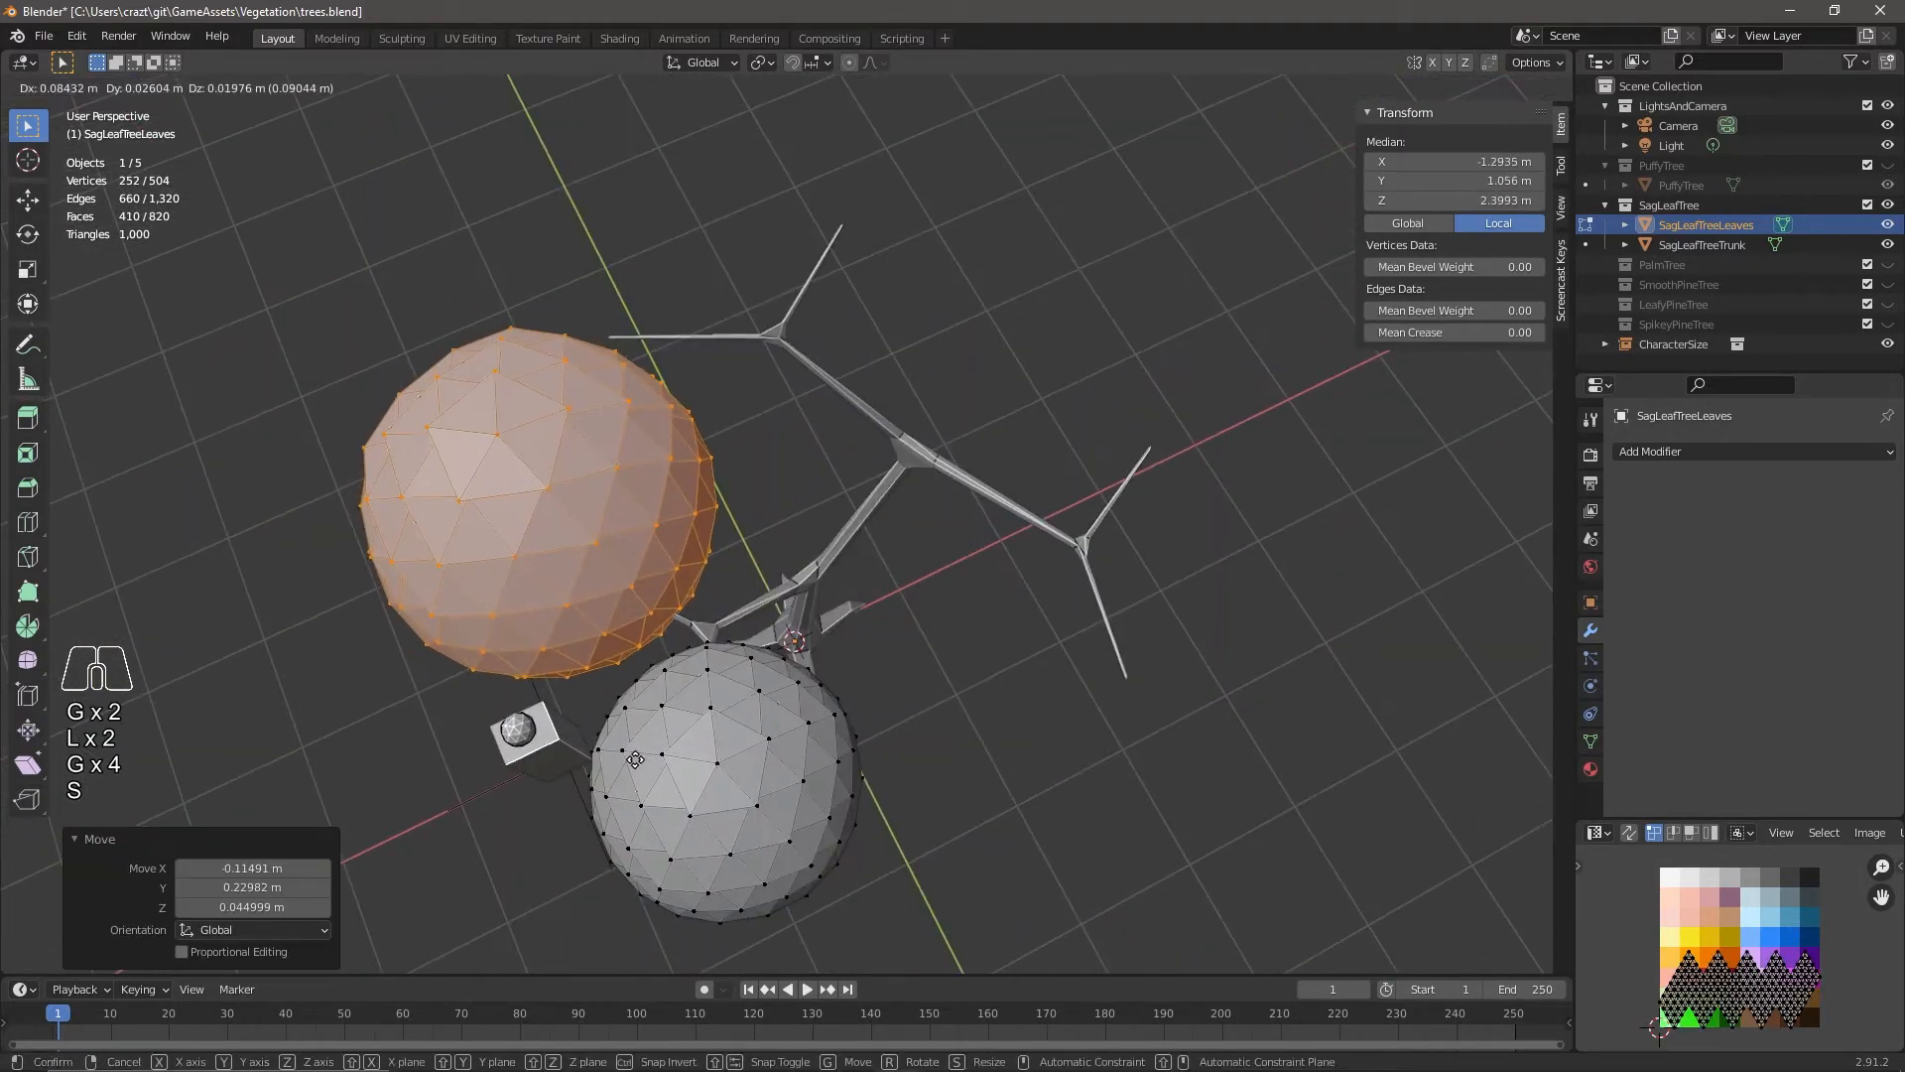
middle_drag(1076, 797, 1012, 769)
key(s)
click(953, 744)
Duplicate the clump, move the copy up to an upper branch tip and adjust its scale.
key(shift+d)
click(734, 585)
key(g)
click(422, 714)
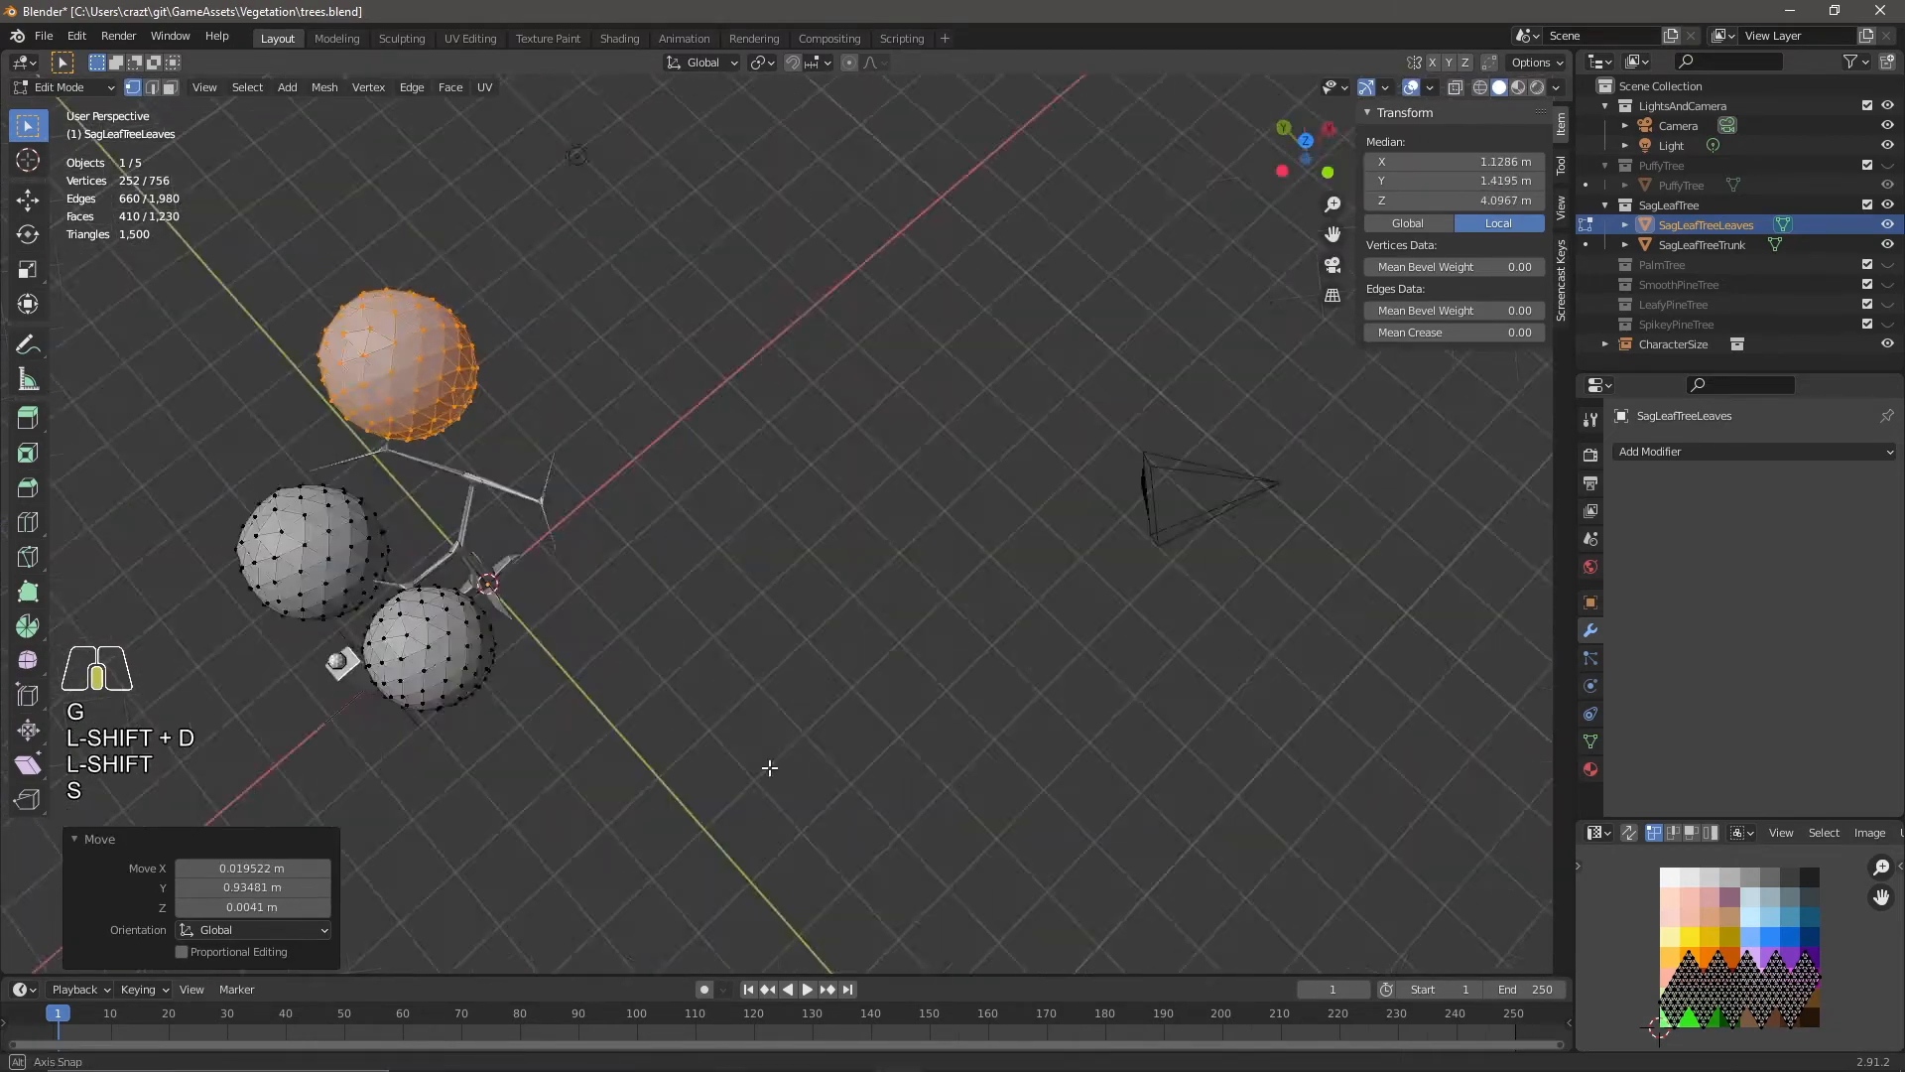
key(s)
click(739, 713)
middle_drag(739, 712, 516, 540)
Duplicate the upper clump onto the neighbouring upper branch tip and scale the copy larger.
key(shift+d)
click(347, 486)
key(s)
click(854, 621)
Duplicate an upper clump twice to cover the two branch tips of the opposite upper fork.
click(483, 390)
key(l)
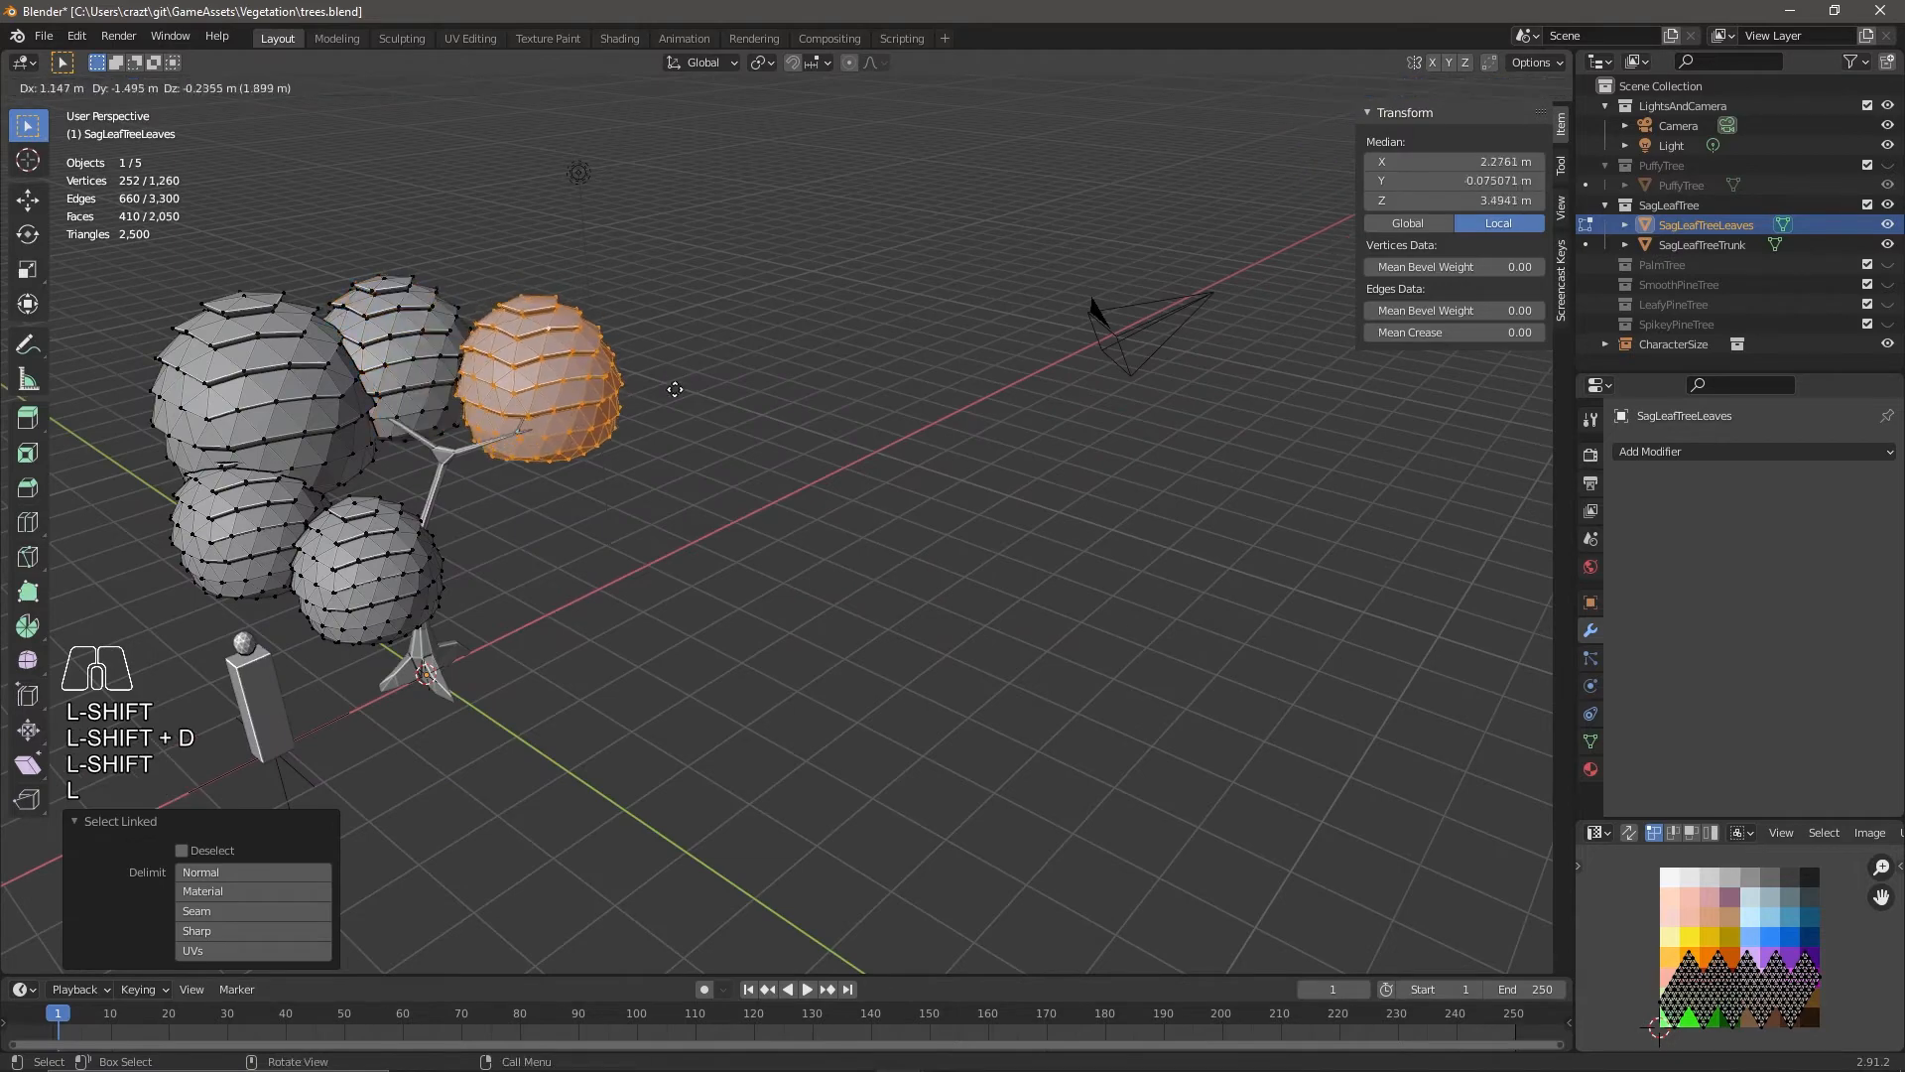
click(675, 389)
middle_drag(675, 389, 754, 477)
key(g)
click(801, 640)
middle_drag(801, 640, 1193, 542)
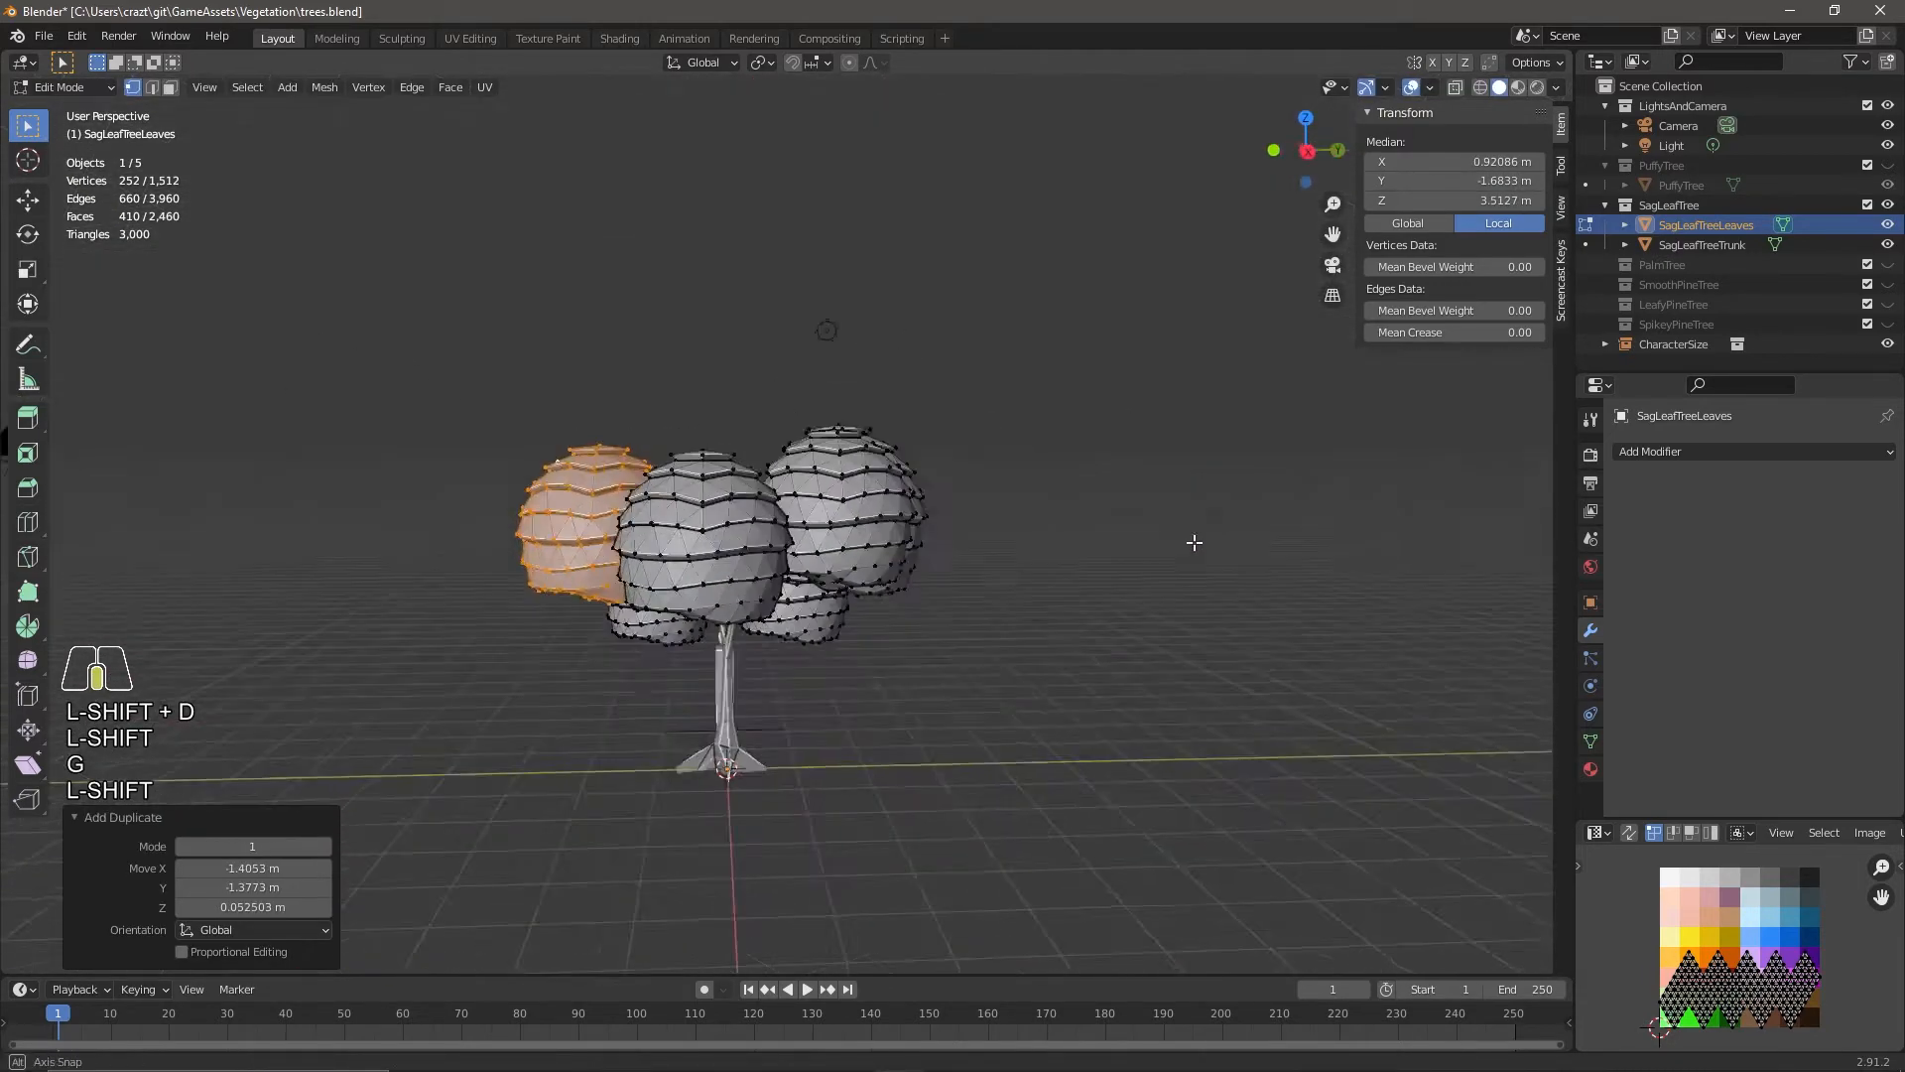
Rotate upper leaf clumps individually around Z to vary the direction of their ledges.
key(r)
key(z)
click(856, 565)
click(682, 439)
click(859, 293)
key(l)
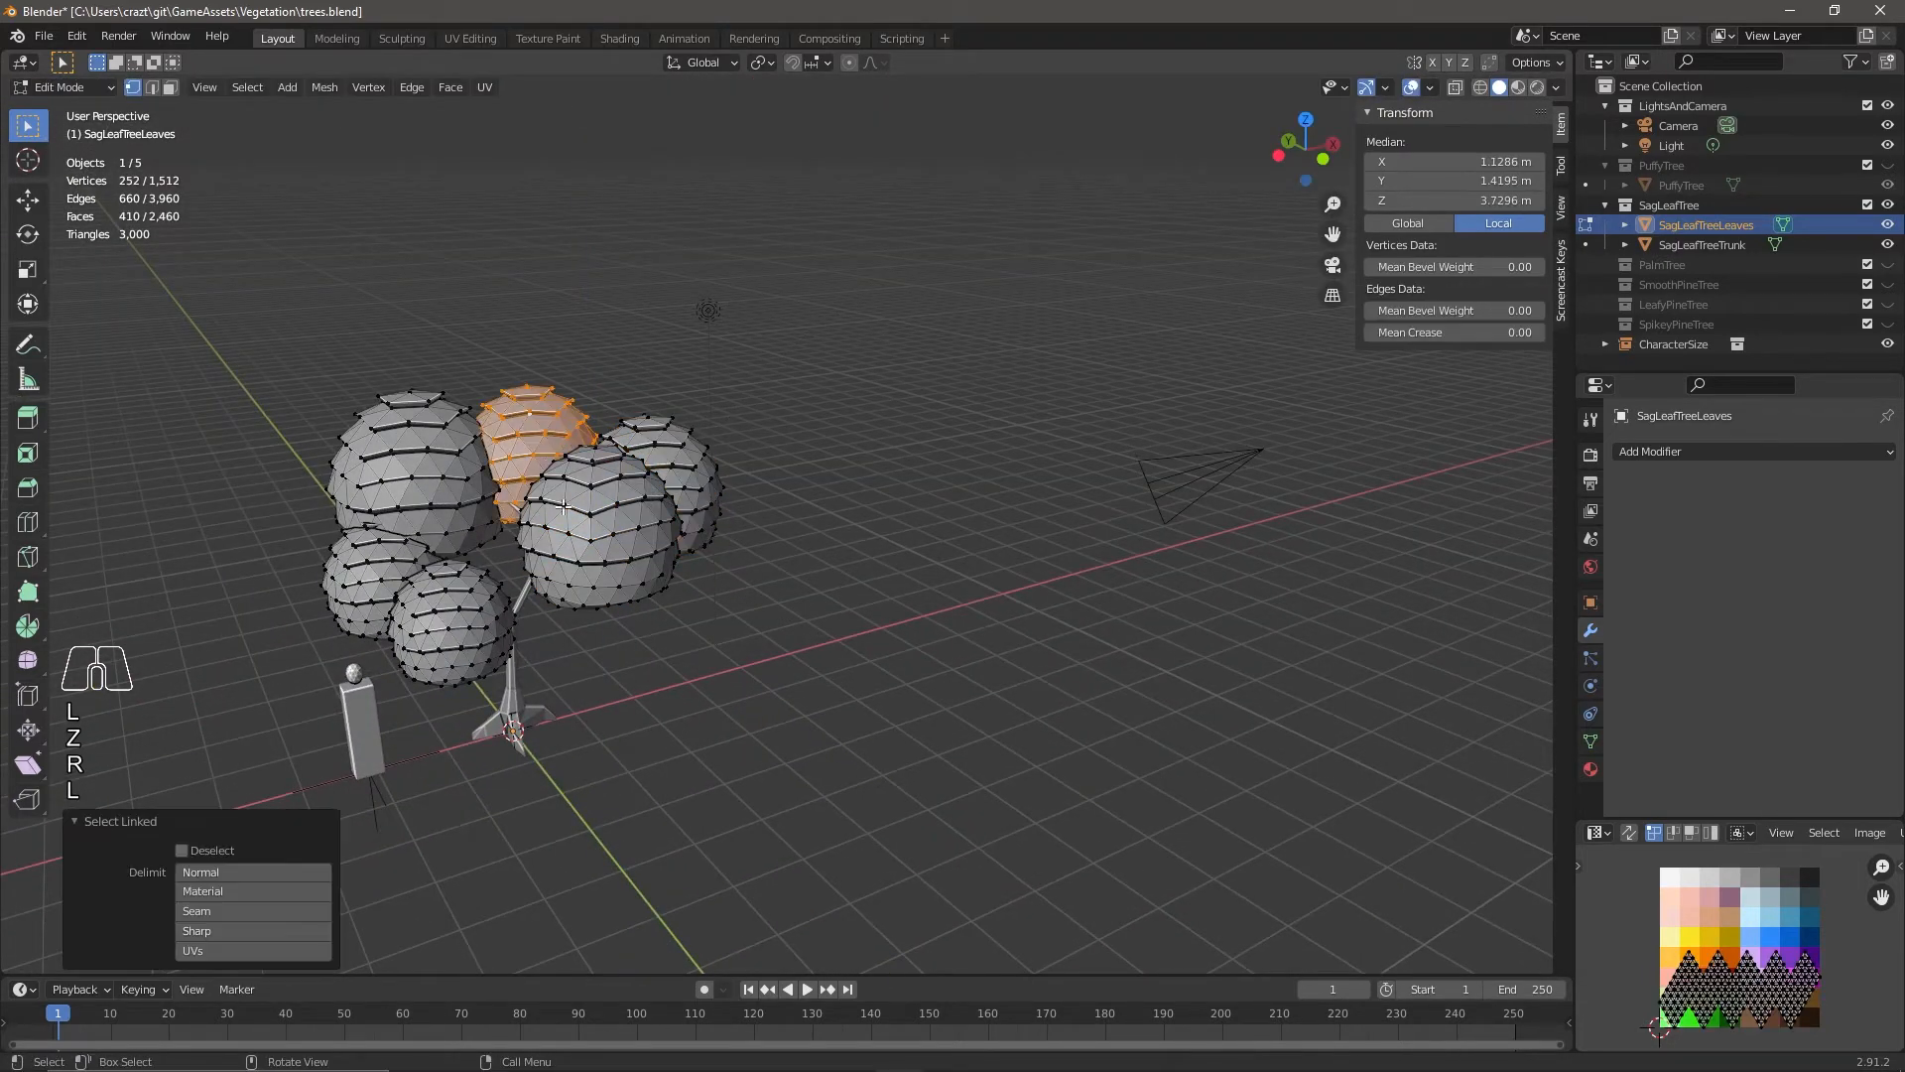
click(679, 514)
Select the lower clump beneath the largest one and rotate it about -38.9° around Z.
click(372, 561)
key(l)
key(r)
key(z)
click(544, 784)
middle_drag(548, 789, 675, 766)
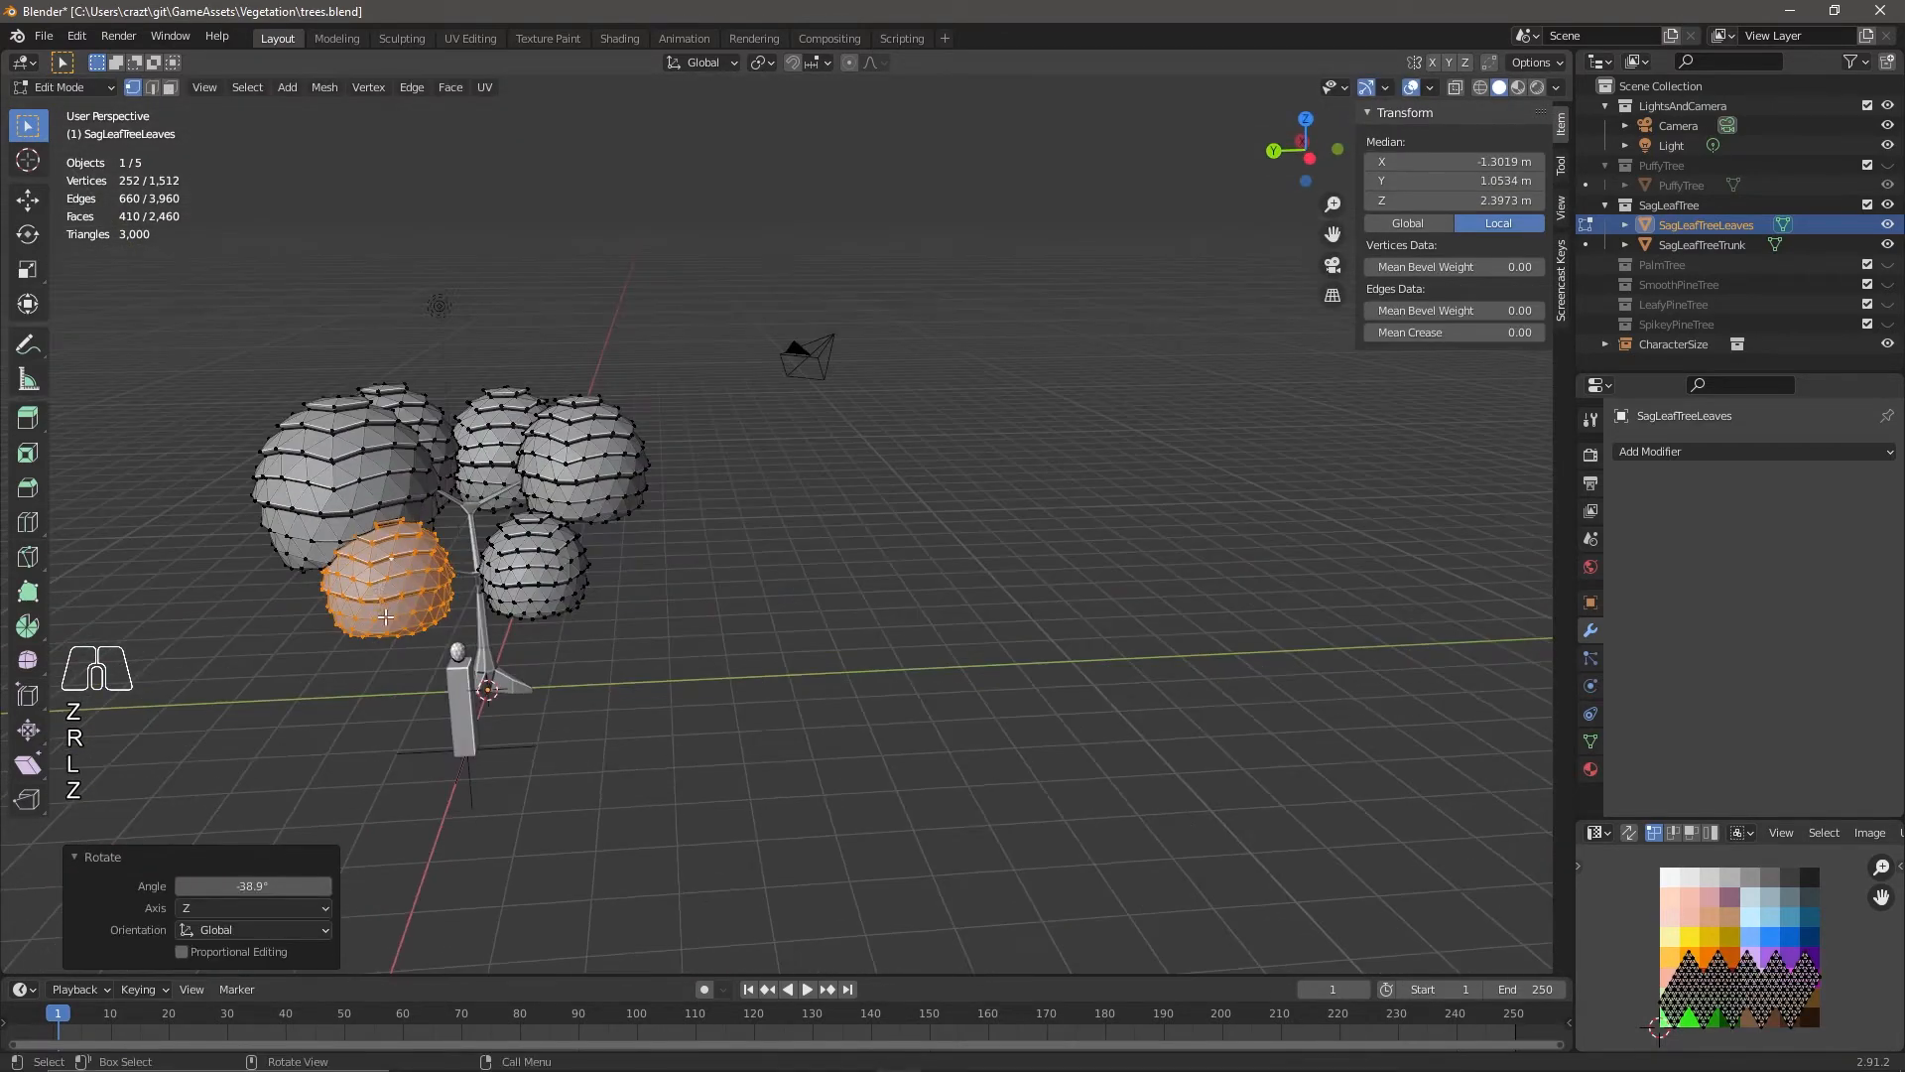
Switch the viewport to wireframe shading to expose the branches inside the leaf clumps.
click(409, 606)
mouse_move(794, 635)
middle_down()
mouse_move(631, 606)
mouse_move(645, 730)
middle_up()
mouse_move(918, 620)
middle_down()
mouse_move(1149, 503)
mouse_move(881, 633)
middle_up()
key(z)
click(762, 638)
Select one upper leaf clump and reposition it around its branch tip.
mouse_move(740, 626)
middle_down()
mouse_move(966, 548)
mouse_move(651, 583)
mouse_move(620, 620)
middle_up()
click(486, 451)
key(l)
key(g)
click(465, 444)
mouse_move(486, 525)
middle_down()
mouse_move(712, 592)
mouse_move(784, 516)
middle_up()
key(g)
click(625, 545)
Select another upper clump, move it over its branch tip and adjust its scale.
middle_drag(636, 555, 510, 612)
key(l)
key(g)
click(662, 509)
middle_drag(764, 630, 829, 603)
key(s)
click(909, 618)
mouse_move(908, 684)
middle_down()
mouse_move(923, 625)
mouse_move(938, 687)
middle_up()
Reselect only the front upper clump, scale it larger and rotate it around Z.
click(696, 581)
key(l)
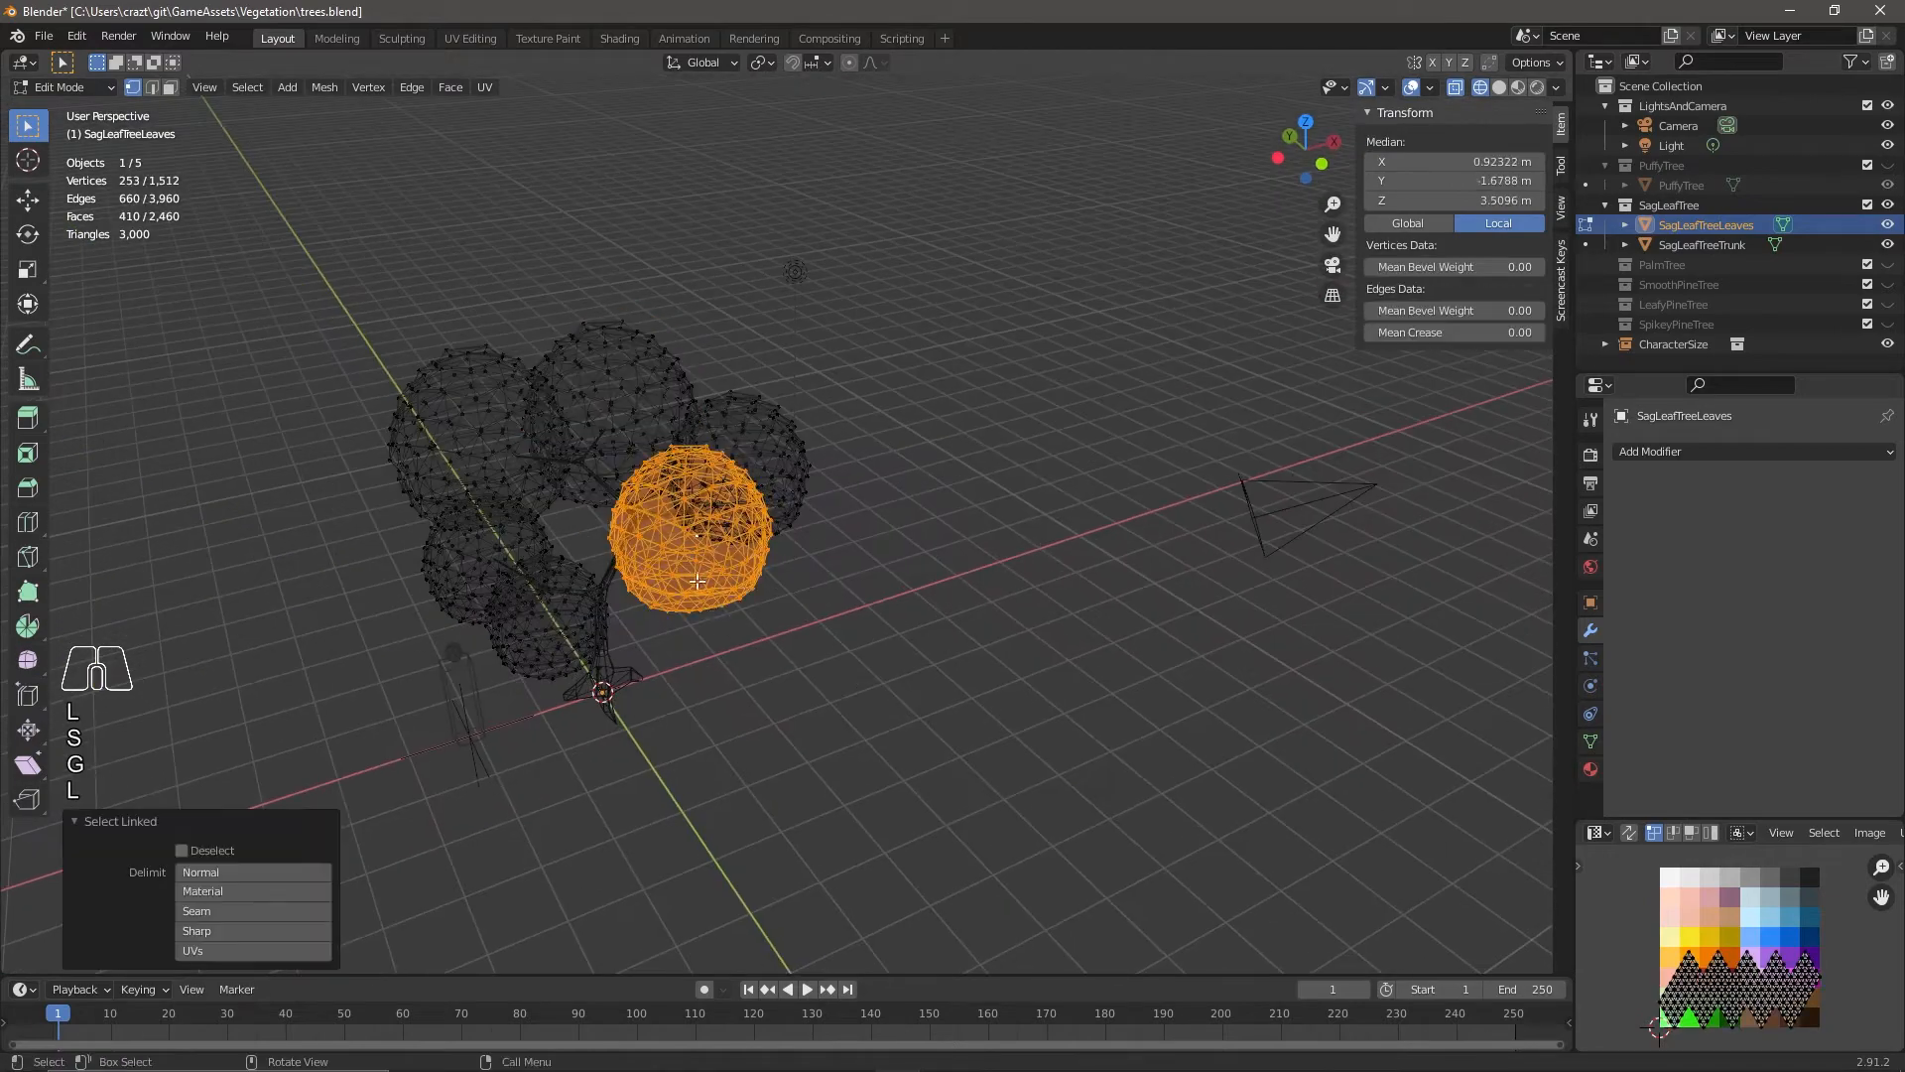
middle_drag(762, 640, 1101, 710)
key(ctrl+z)
key(ctrl+z)
click(723, 515)
key(l)
key(s)
click(920, 738)
key(r)
key(z)
click(650, 701)
Select a lower leaf clump near the trunk and rotate it around Z.
click(536, 640)
middle_drag(535, 660, 695, 782)
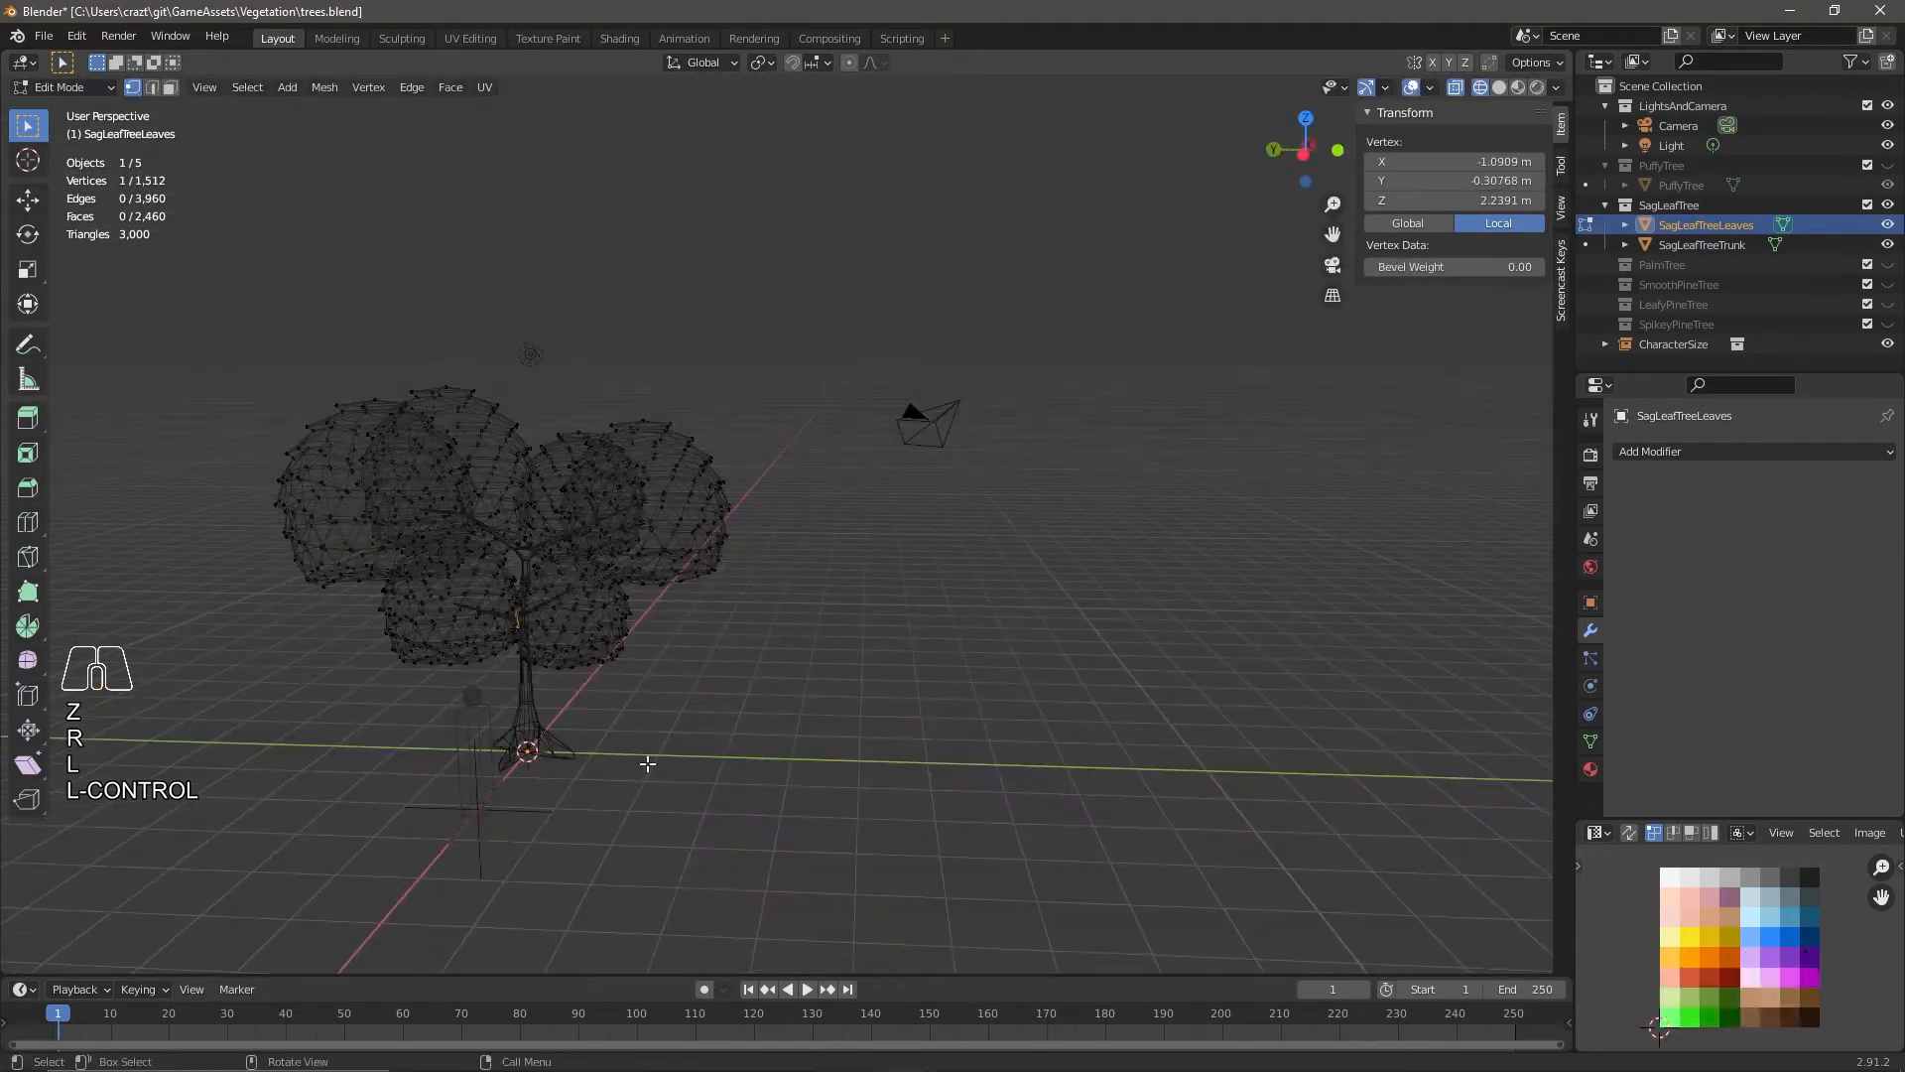
key(l)
key(r)
key(z)
click(417, 702)
Rotate the smaller front lower clump -58° around Z and return the viewport to solid shading.
click(568, 627)
key(l)
key(r)
key(z)
click(540, 709)
mouse_move(556, 712)
middle_down()
mouse_move(672, 664)
mouse_move(781, 688)
middle_up()
key(z)
click(889, 687)
mouse_move(876, 764)
middle_down()
mouse_move(846, 711)
mouse_move(821, 820)
mouse_move(749, 873)
middle_up()
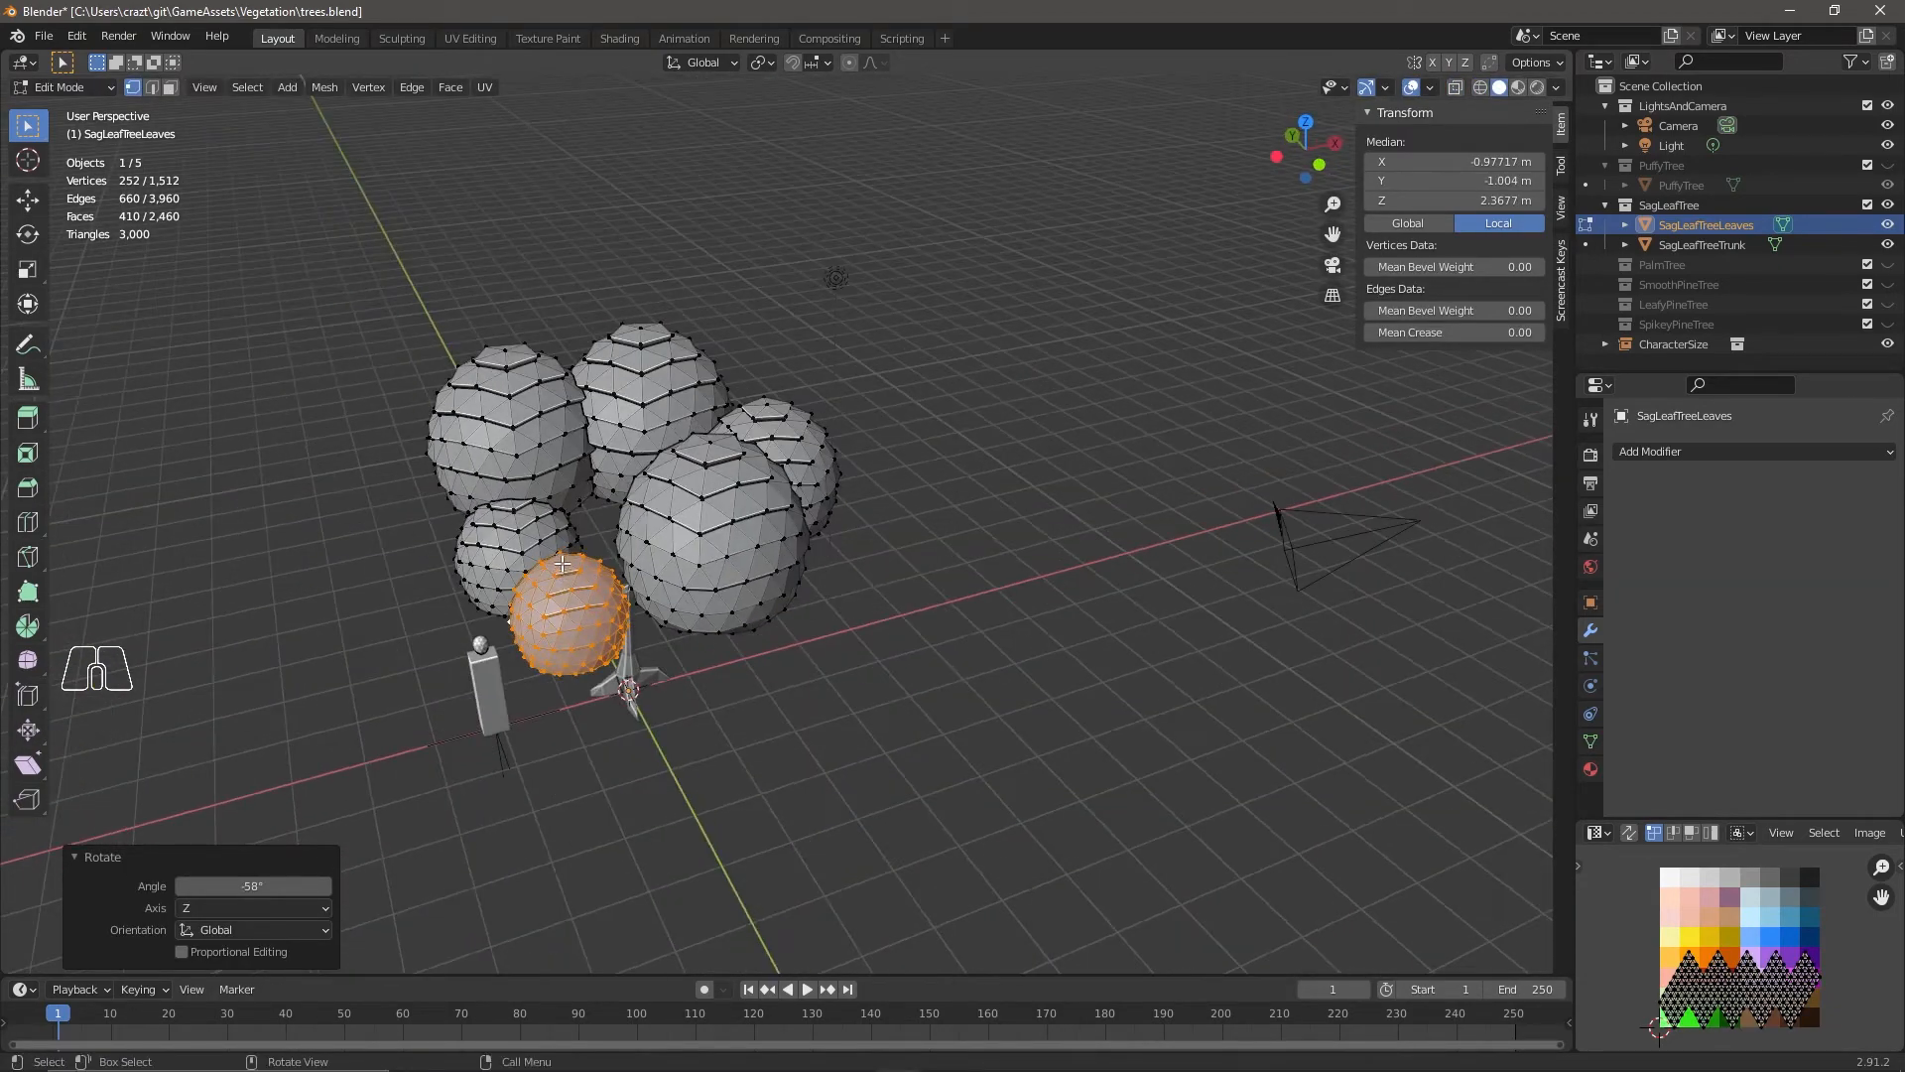
Select the top vertex of the smaller front clump and enable Smooth proportional editing limited to connected vertices.
click(564, 561)
click(849, 63)
click(875, 63)
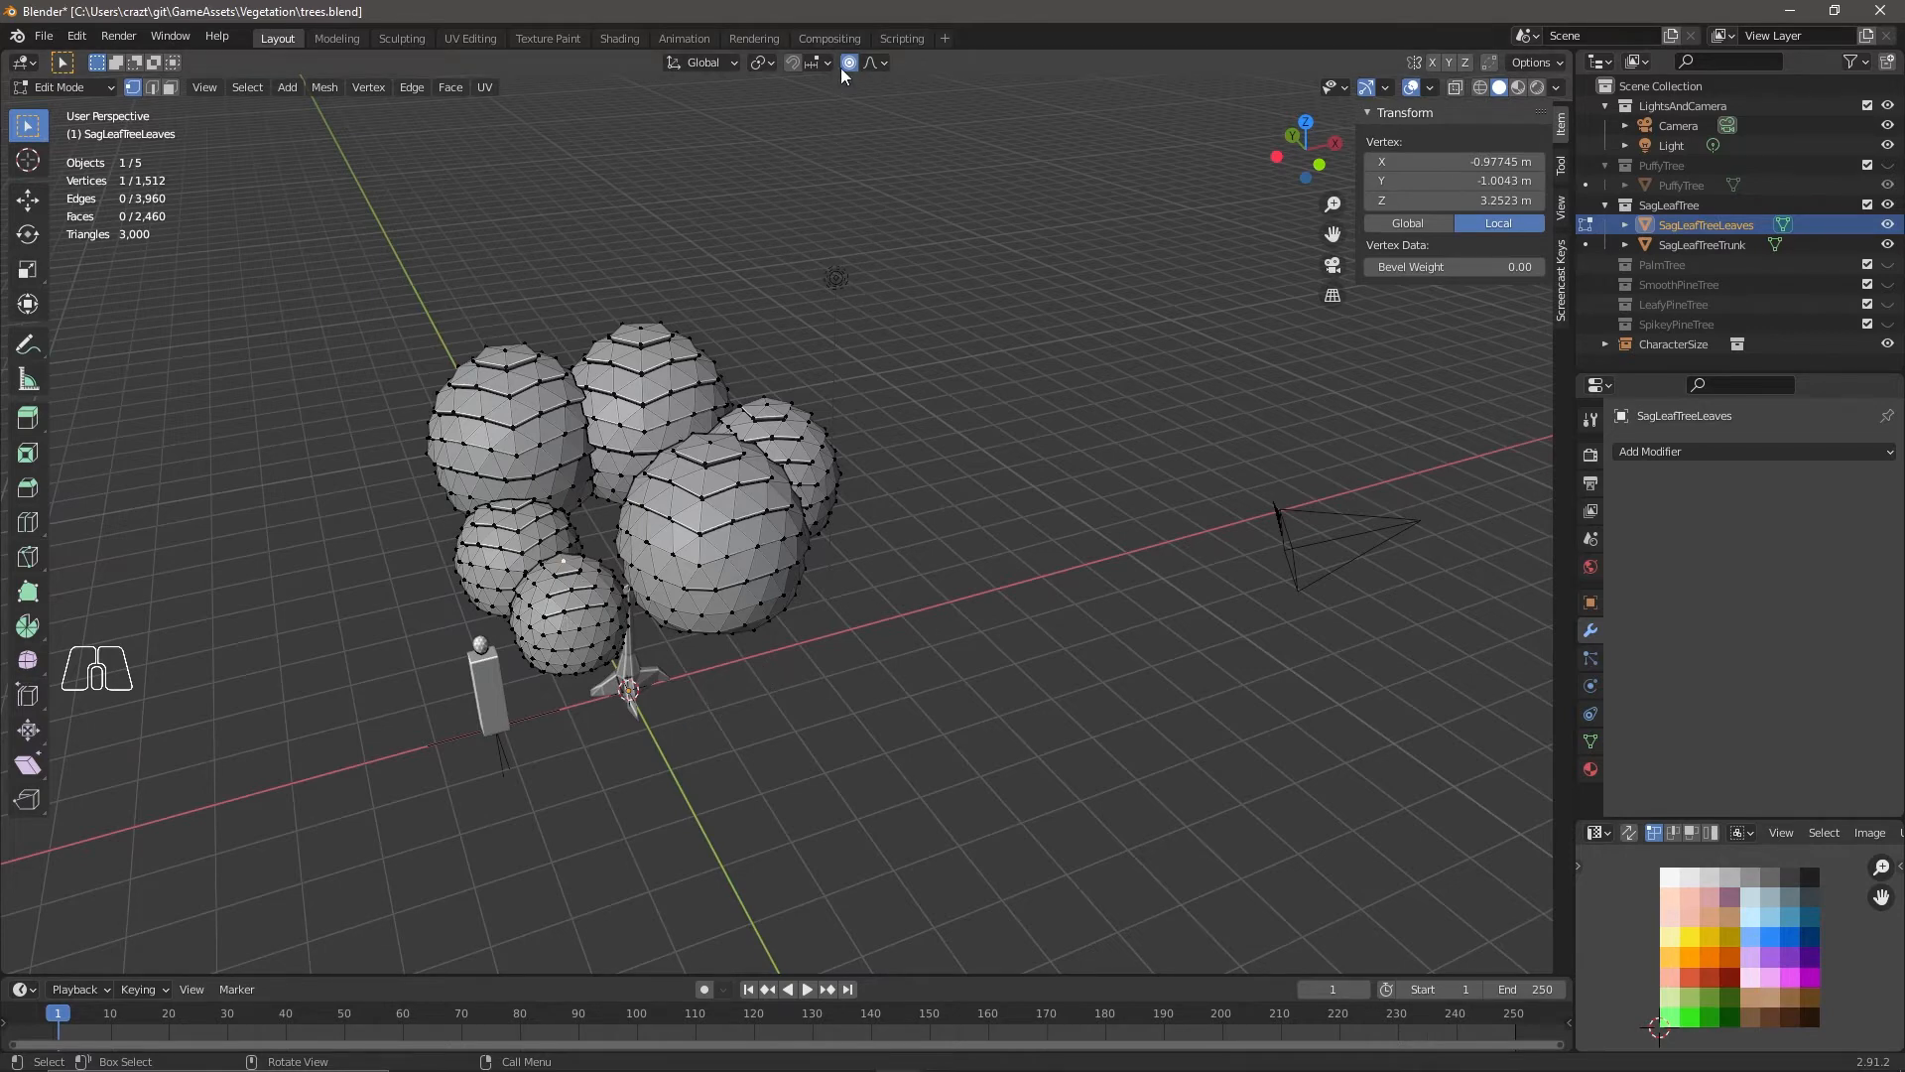
click(873, 63)
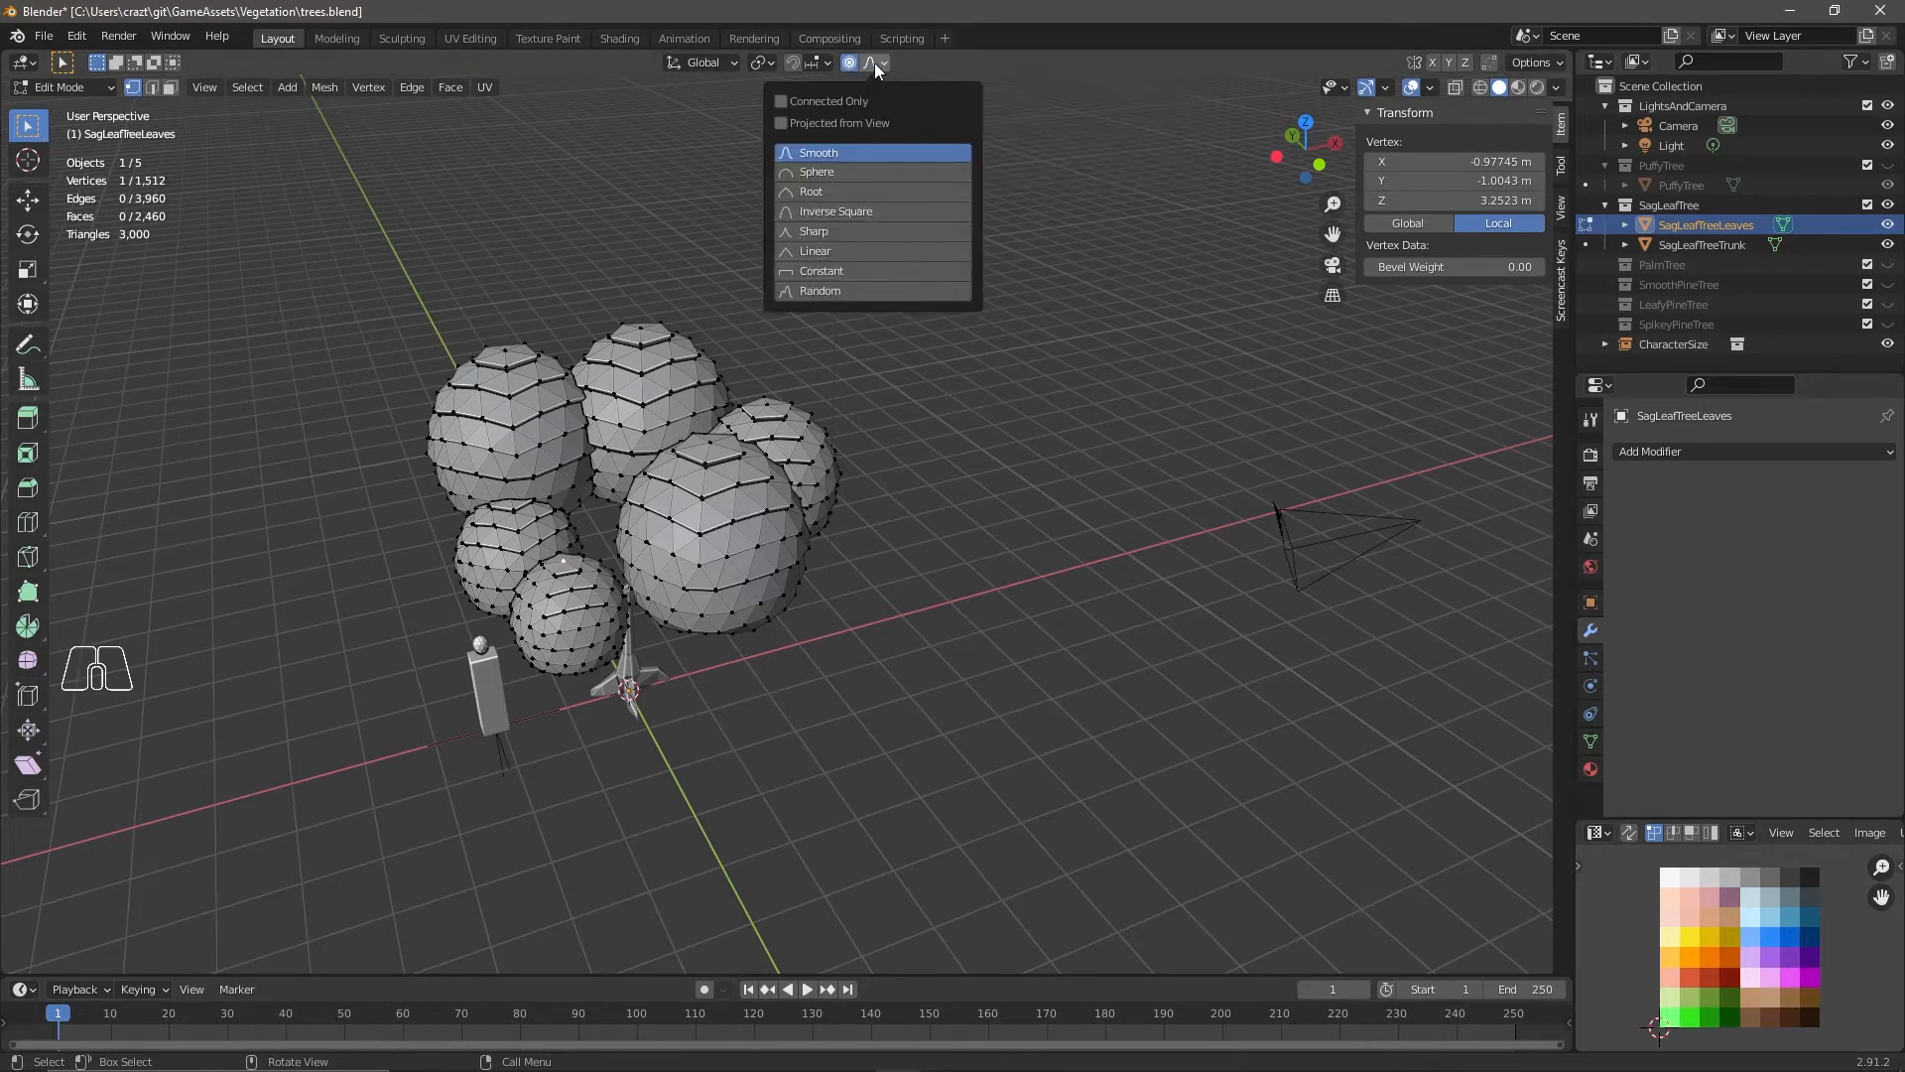
click(781, 103)
Twist the smaller front clump and the large front clump around Z from their top vertices with proportional falloff.
scroll(598, 699, up, 2)
shift+middle_drag(600, 700, 839, 650)
key(r)
key(z)
click(149, 254)
click(944, 347)
key(r)
key(z)
scroll(993, 199, down, 6)
Twist the back clump beside the large front one and the upper clump above the figure around Z from their top vertices.
click(987, 296)
key(r)
key(z)
click(744, 116)
click(647, 241)
key(r)
key(z)
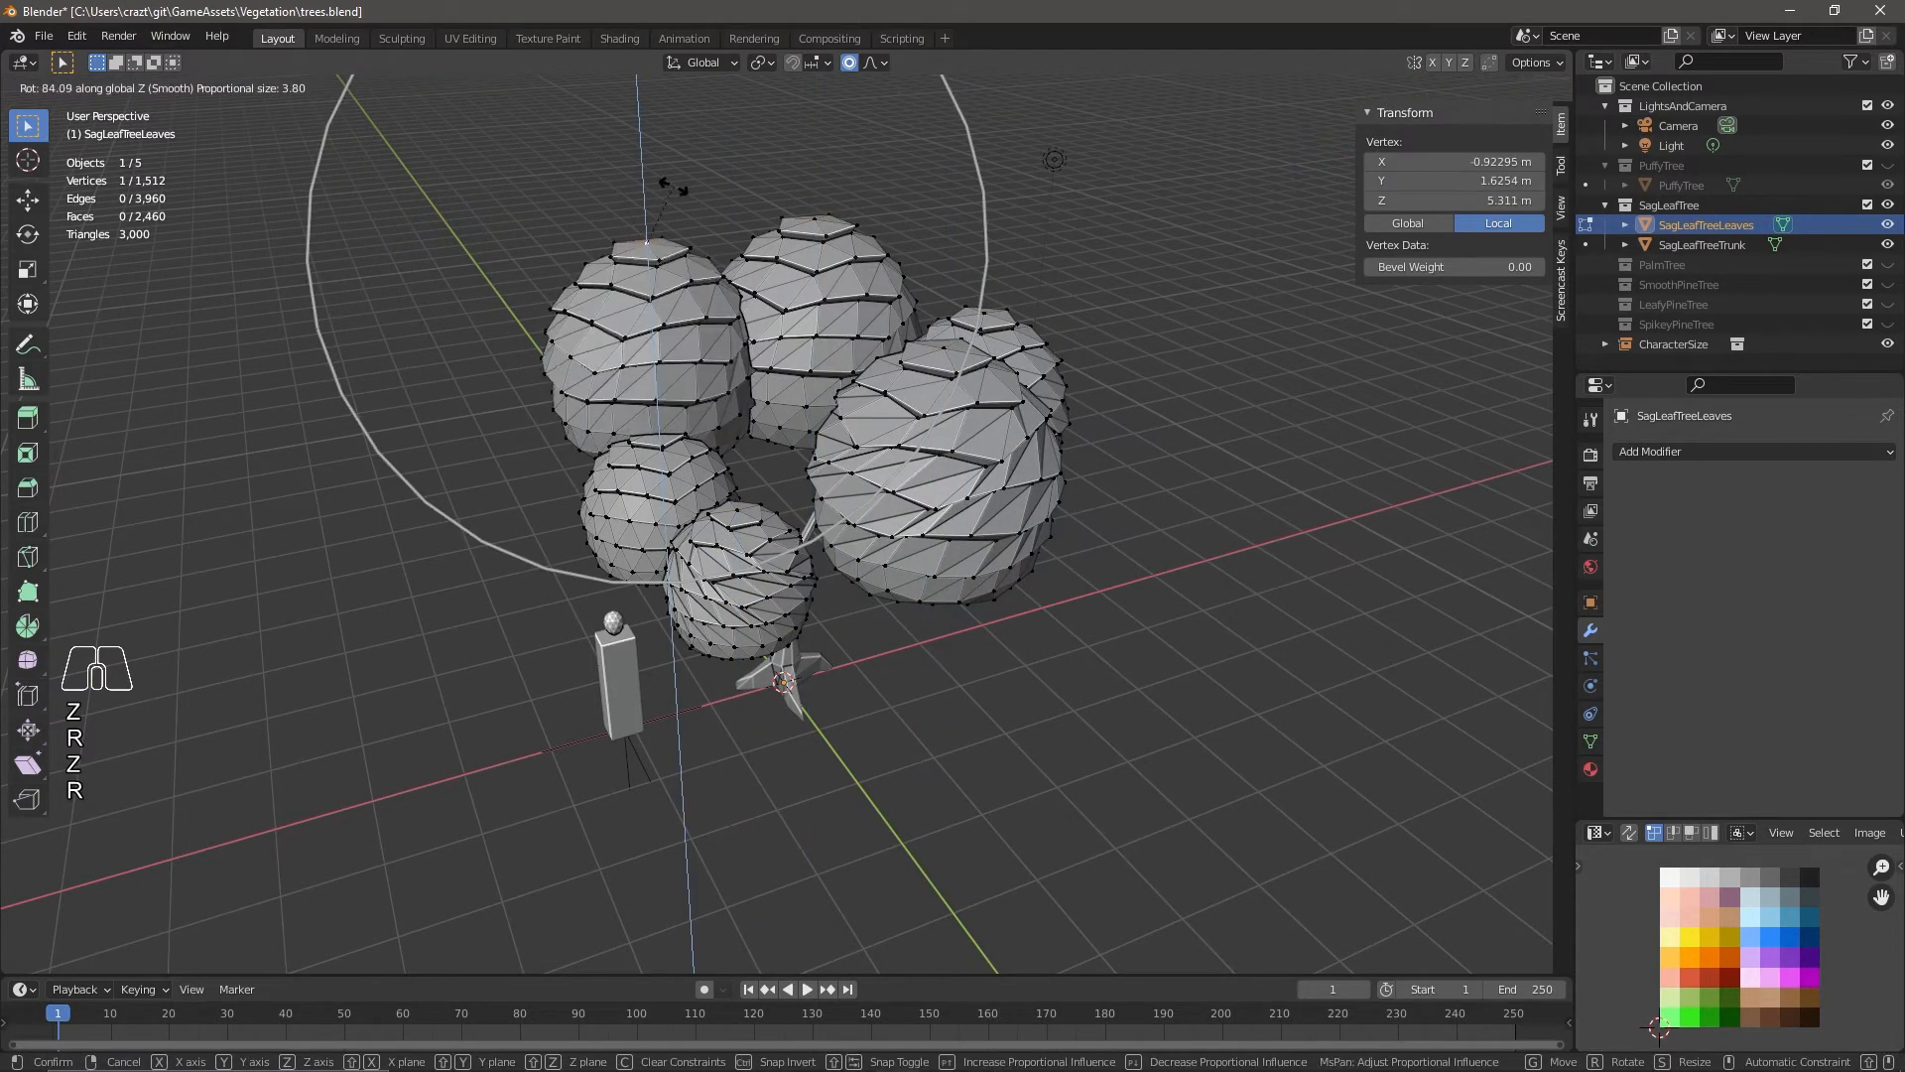
click(529, 354)
Pick a vertex of the remaining lower clump in wireframe, twist it around Z with proportional falloff and return to solid shading.
click(665, 444)
click(604, 437)
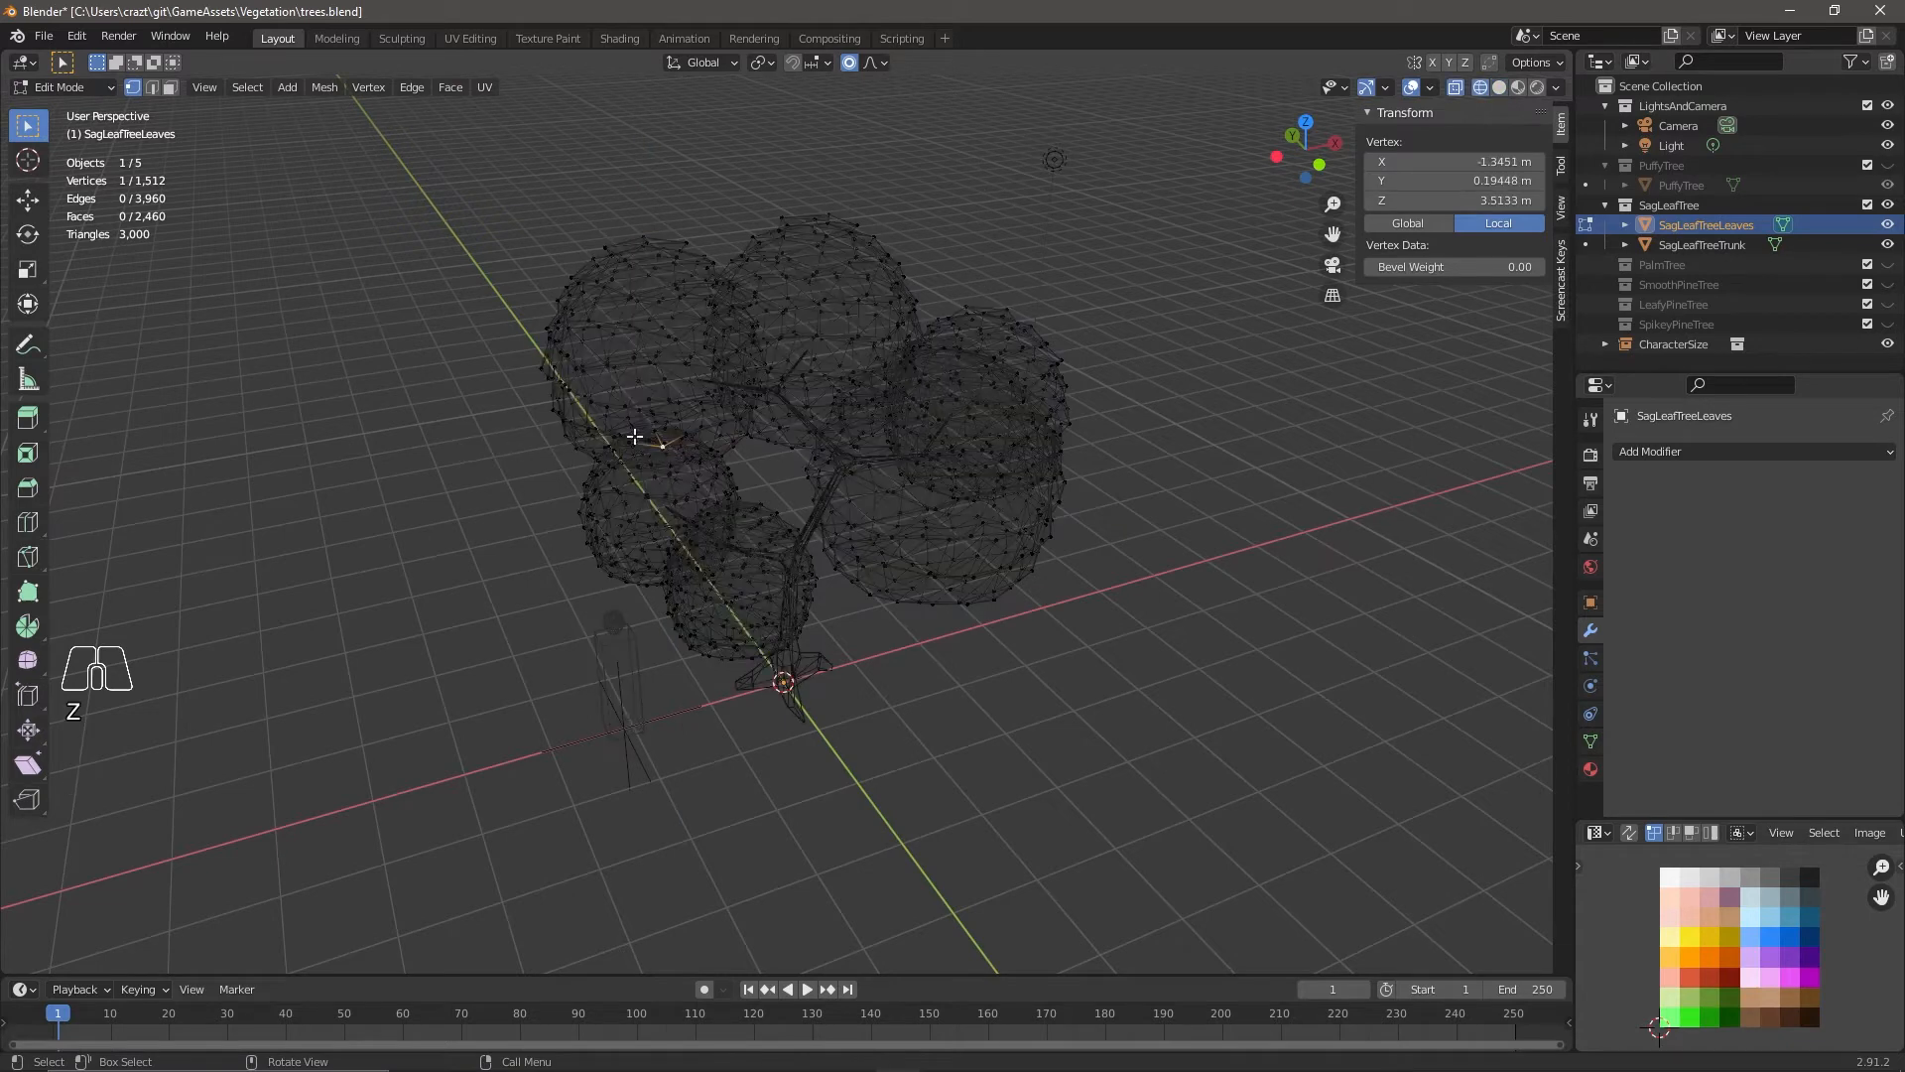
key(r)
key(z)
scroll(655, 525, down, 1)
click(657, 525)
key(z)
click(744, 526)
Select vertices on the undersides of all leaf clumps and pull them down about 0.57 m along Z with proportional editing.
middle_drag(794, 665, 759, 541)
shift+click(645, 462)
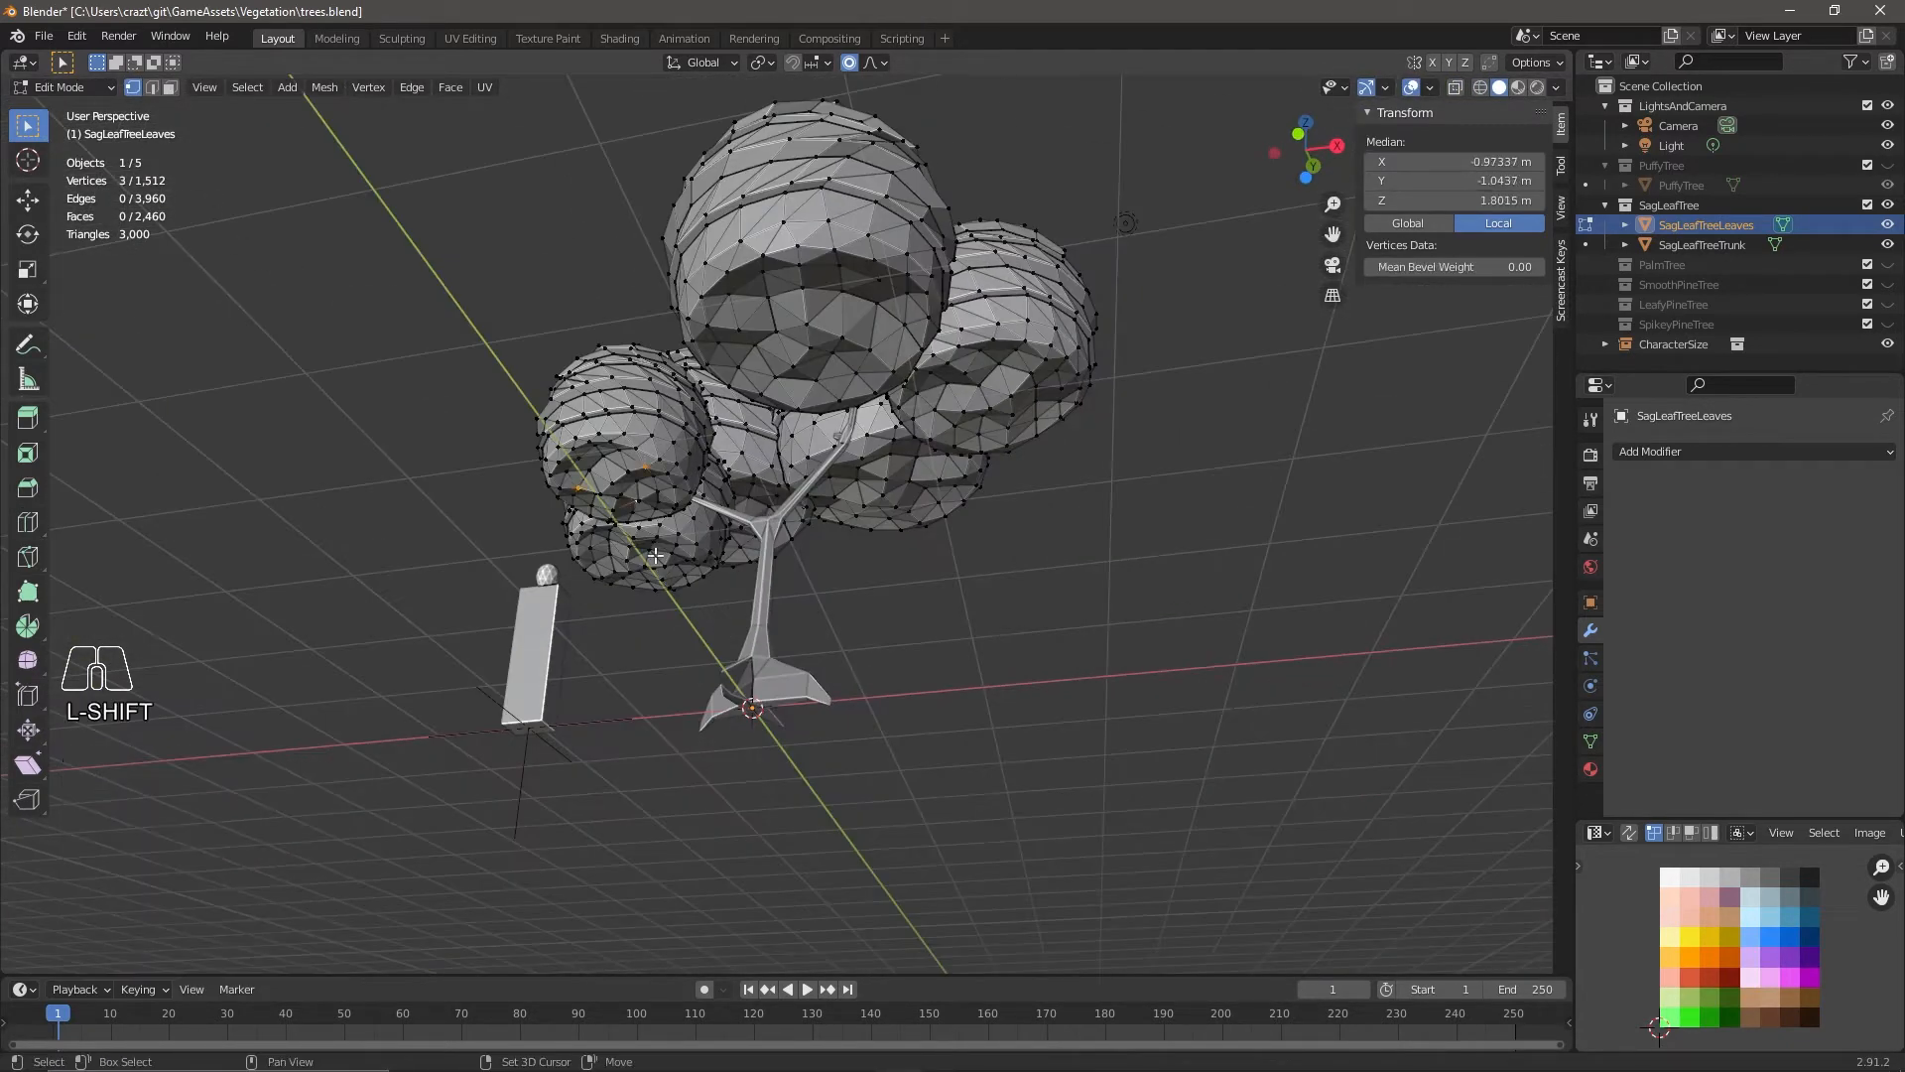
shift+click(631, 580)
middle_drag(632, 580, 667, 697)
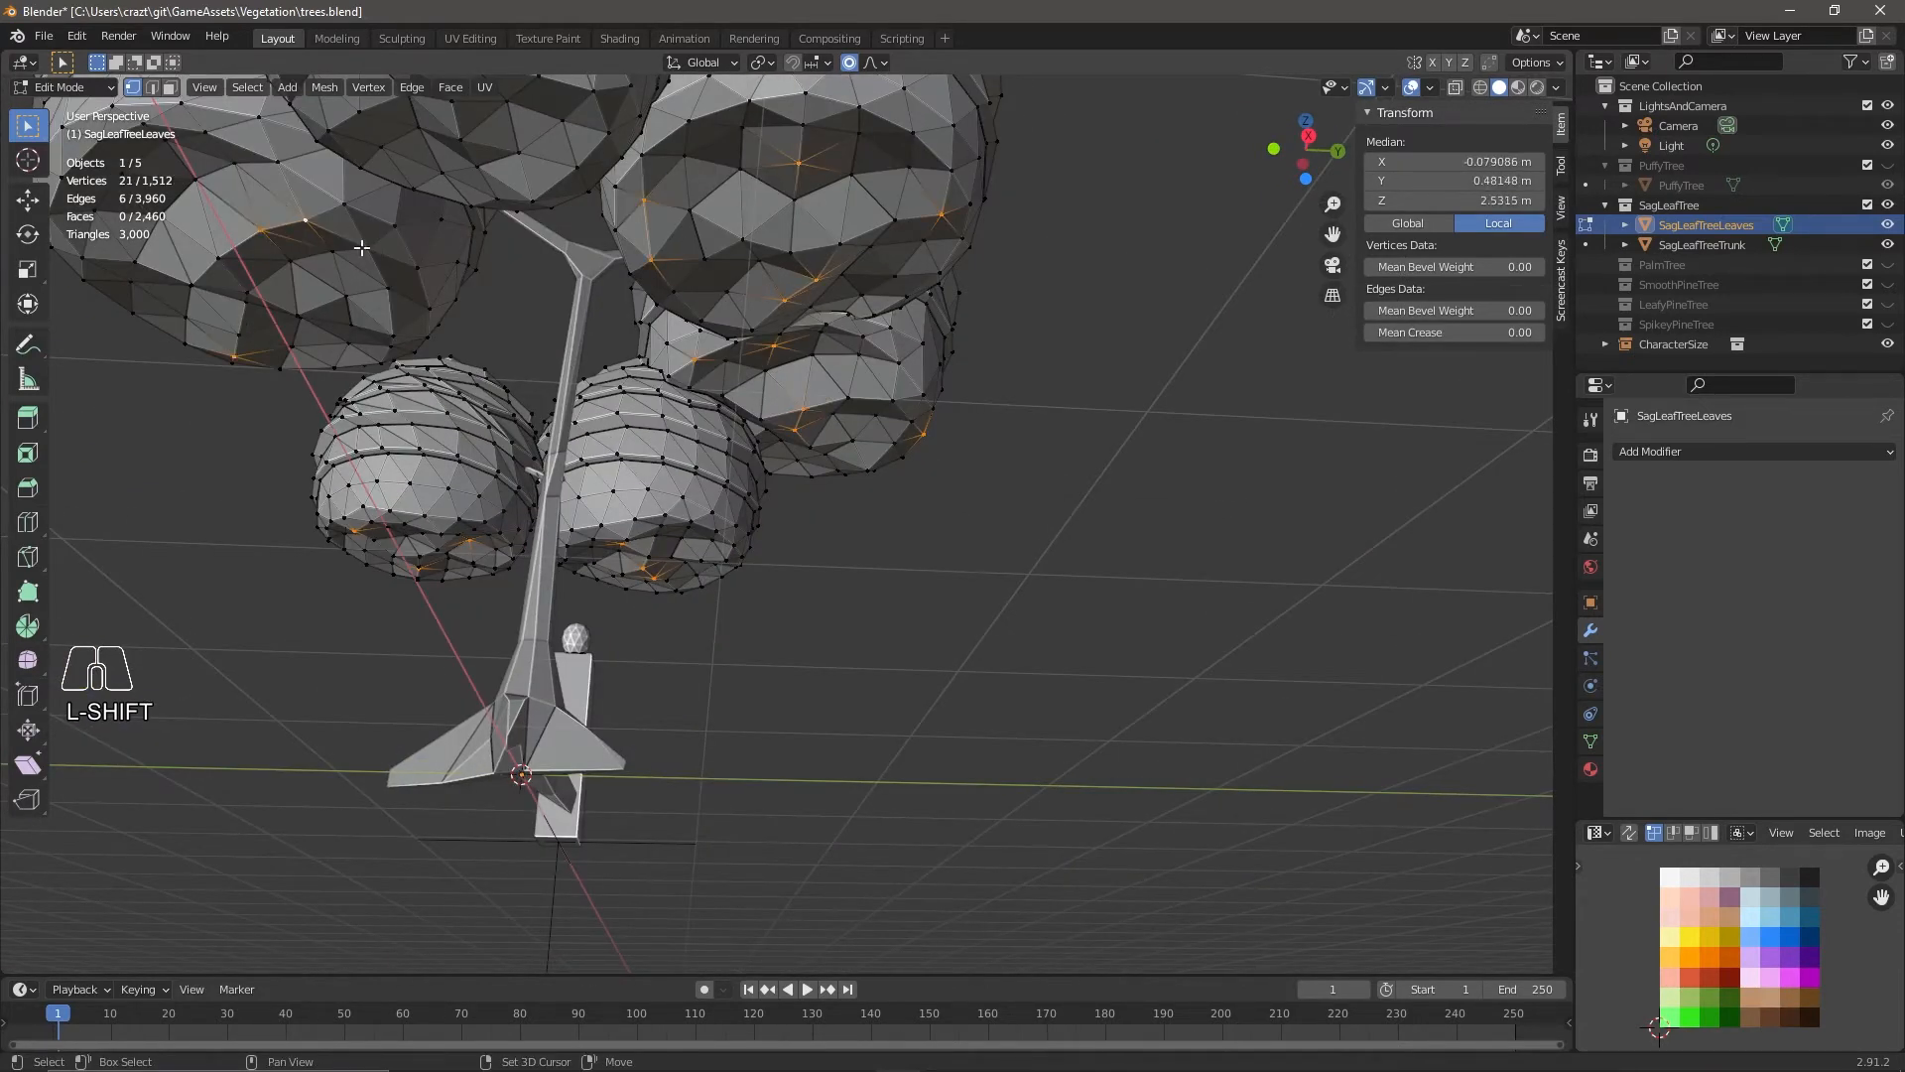
scroll(206, 254, down, 4)
shift+click(473, 346)
middle_drag(715, 489, 882, 520)
key(g)
key(z)
click(933, 681)
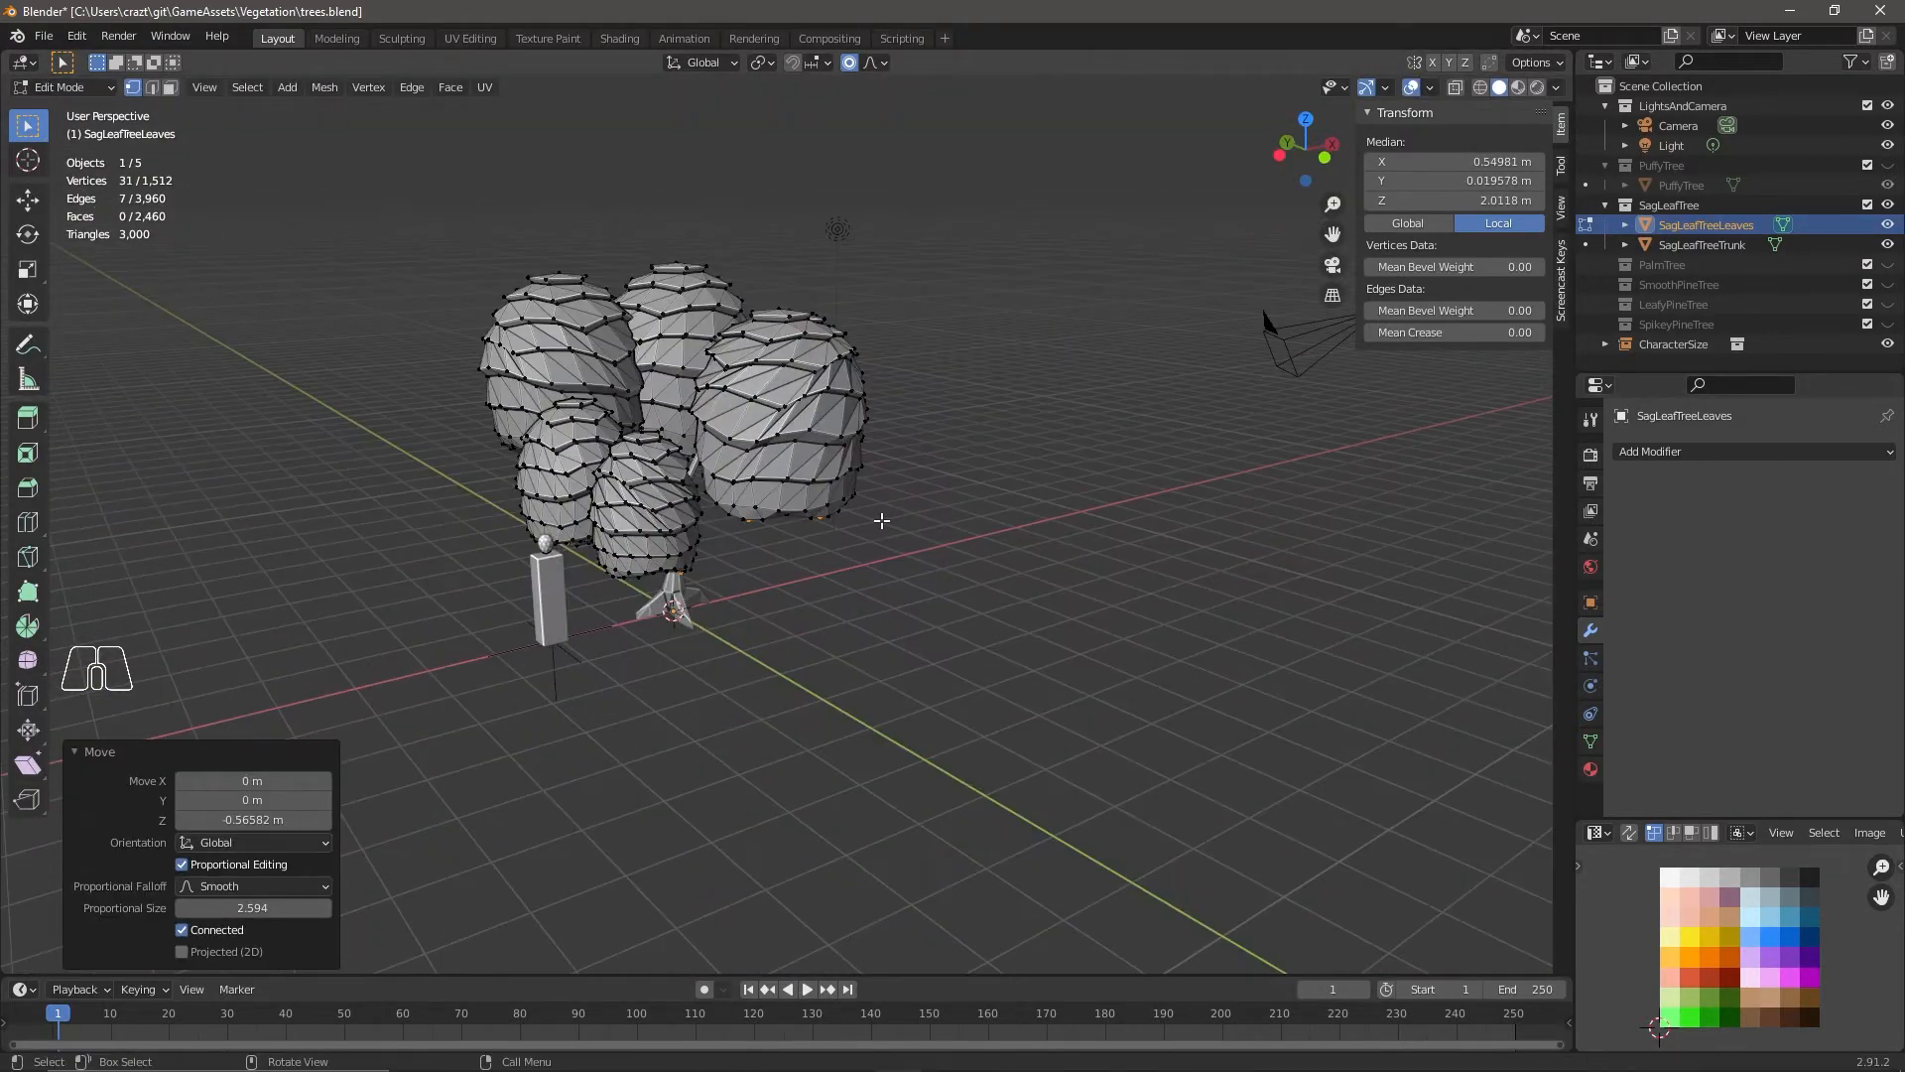
Add a Decimate modifier to SagLeafTreeLeaves and set its collapse ratio to 0.3974.
key(Tab)
click(1707, 451)
click(1488, 533)
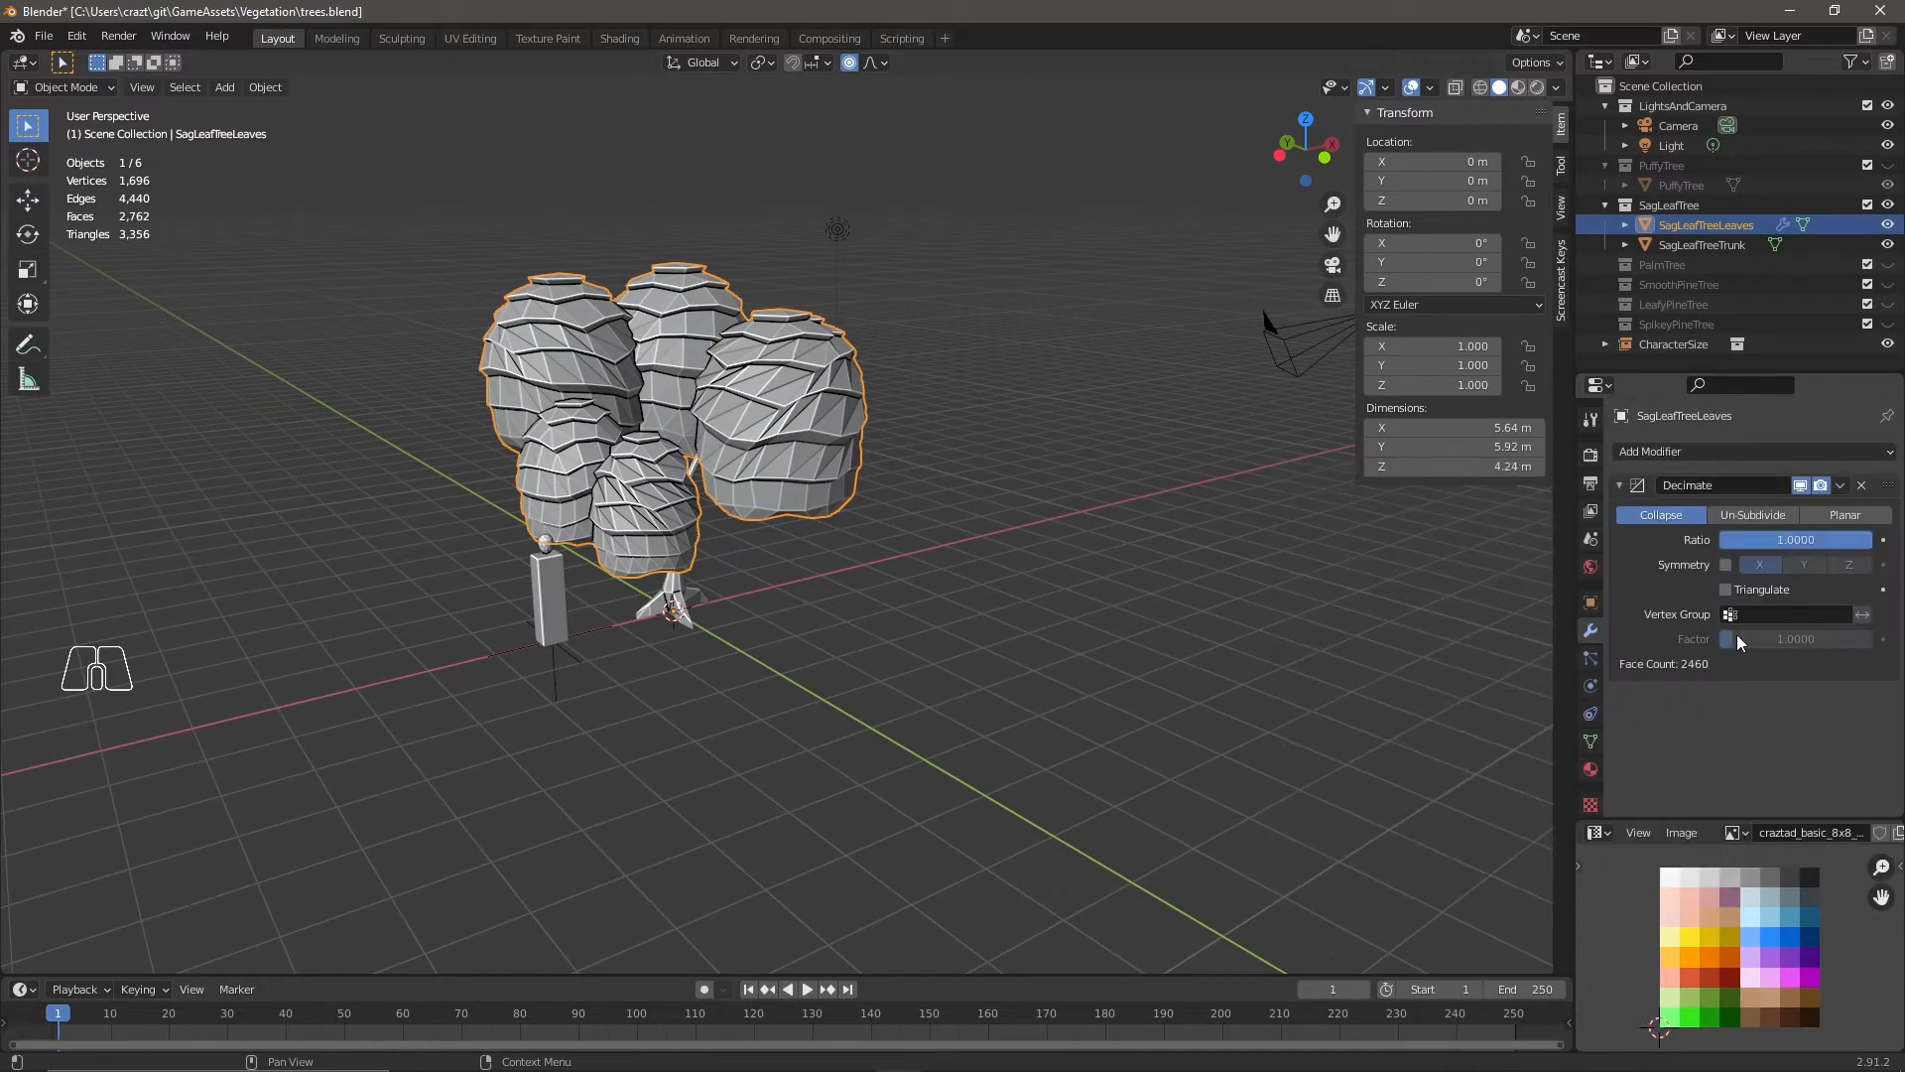
drag(1840, 539, 1747, 539)
Inspect the decimated leaves from several angles with a viewport overlay temporarily switched.
middle_drag(1032, 565, 930, 637)
click(1429, 87)
click(1308, 445)
middle_drag(949, 550, 1052, 555)
click(1430, 87)
click(1308, 445)
Scale all leaf UVs to zero and move them onto a green swatch of the color palette.
key(n)
key(Tab)
key(a)
key(a)
key(s)
key(KP_0)
key(Return)
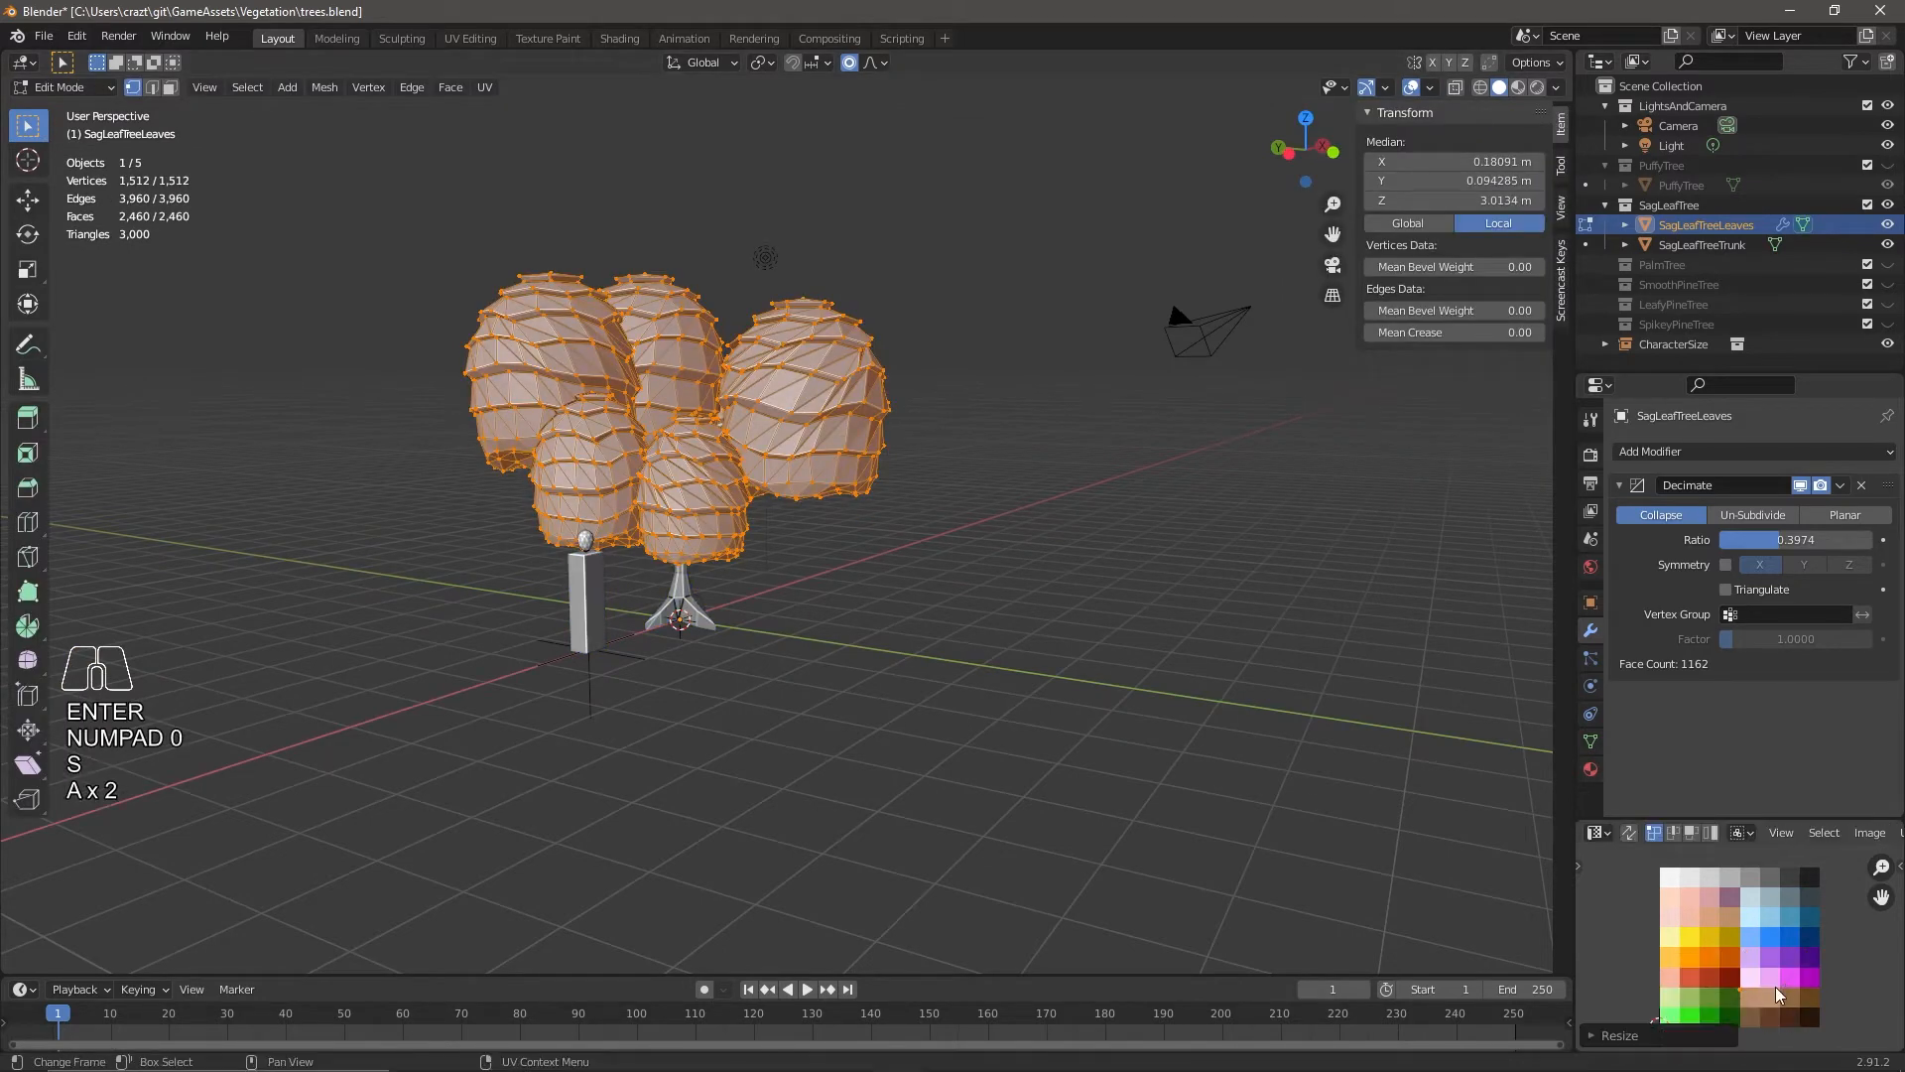
key(g)
Switch the viewport to rendered shading and assign the existing palette material to the leaves.
key(z)
key(Tab)
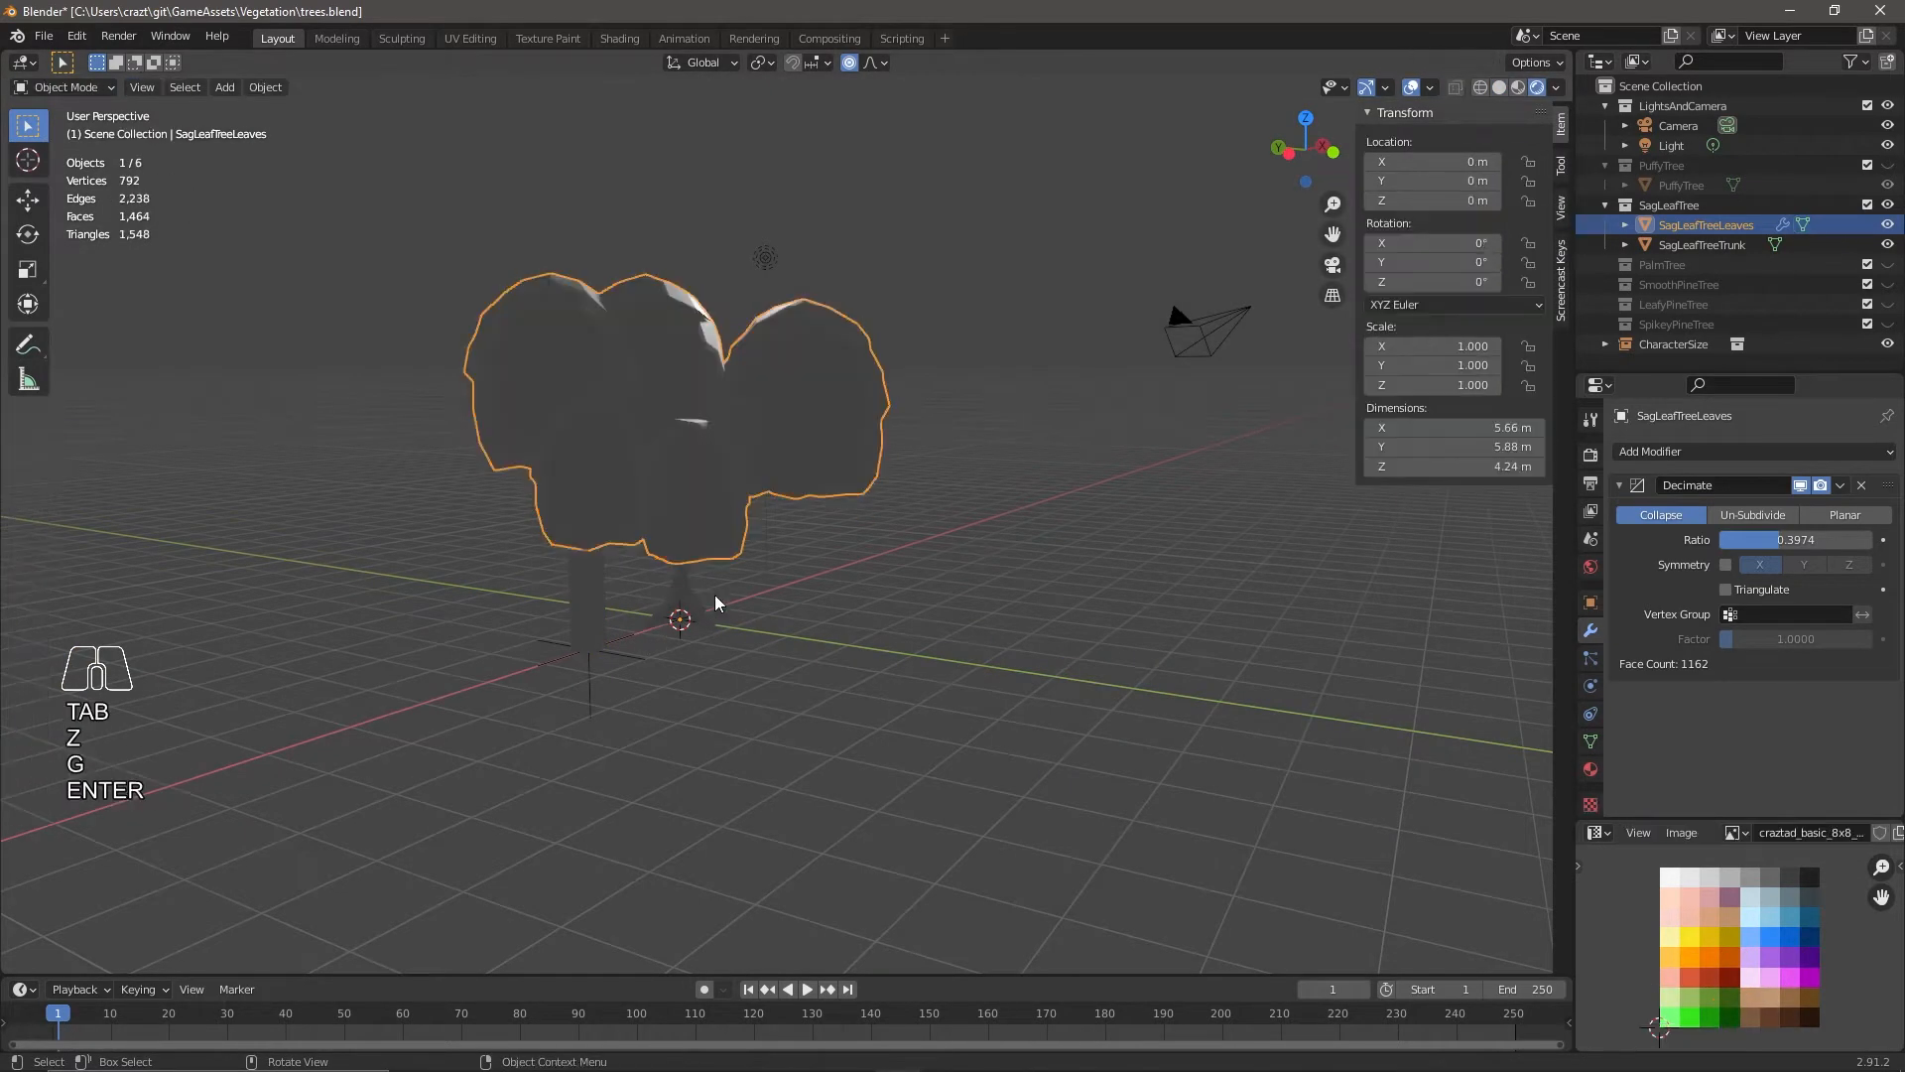
click(1076, 653)
click(1591, 769)
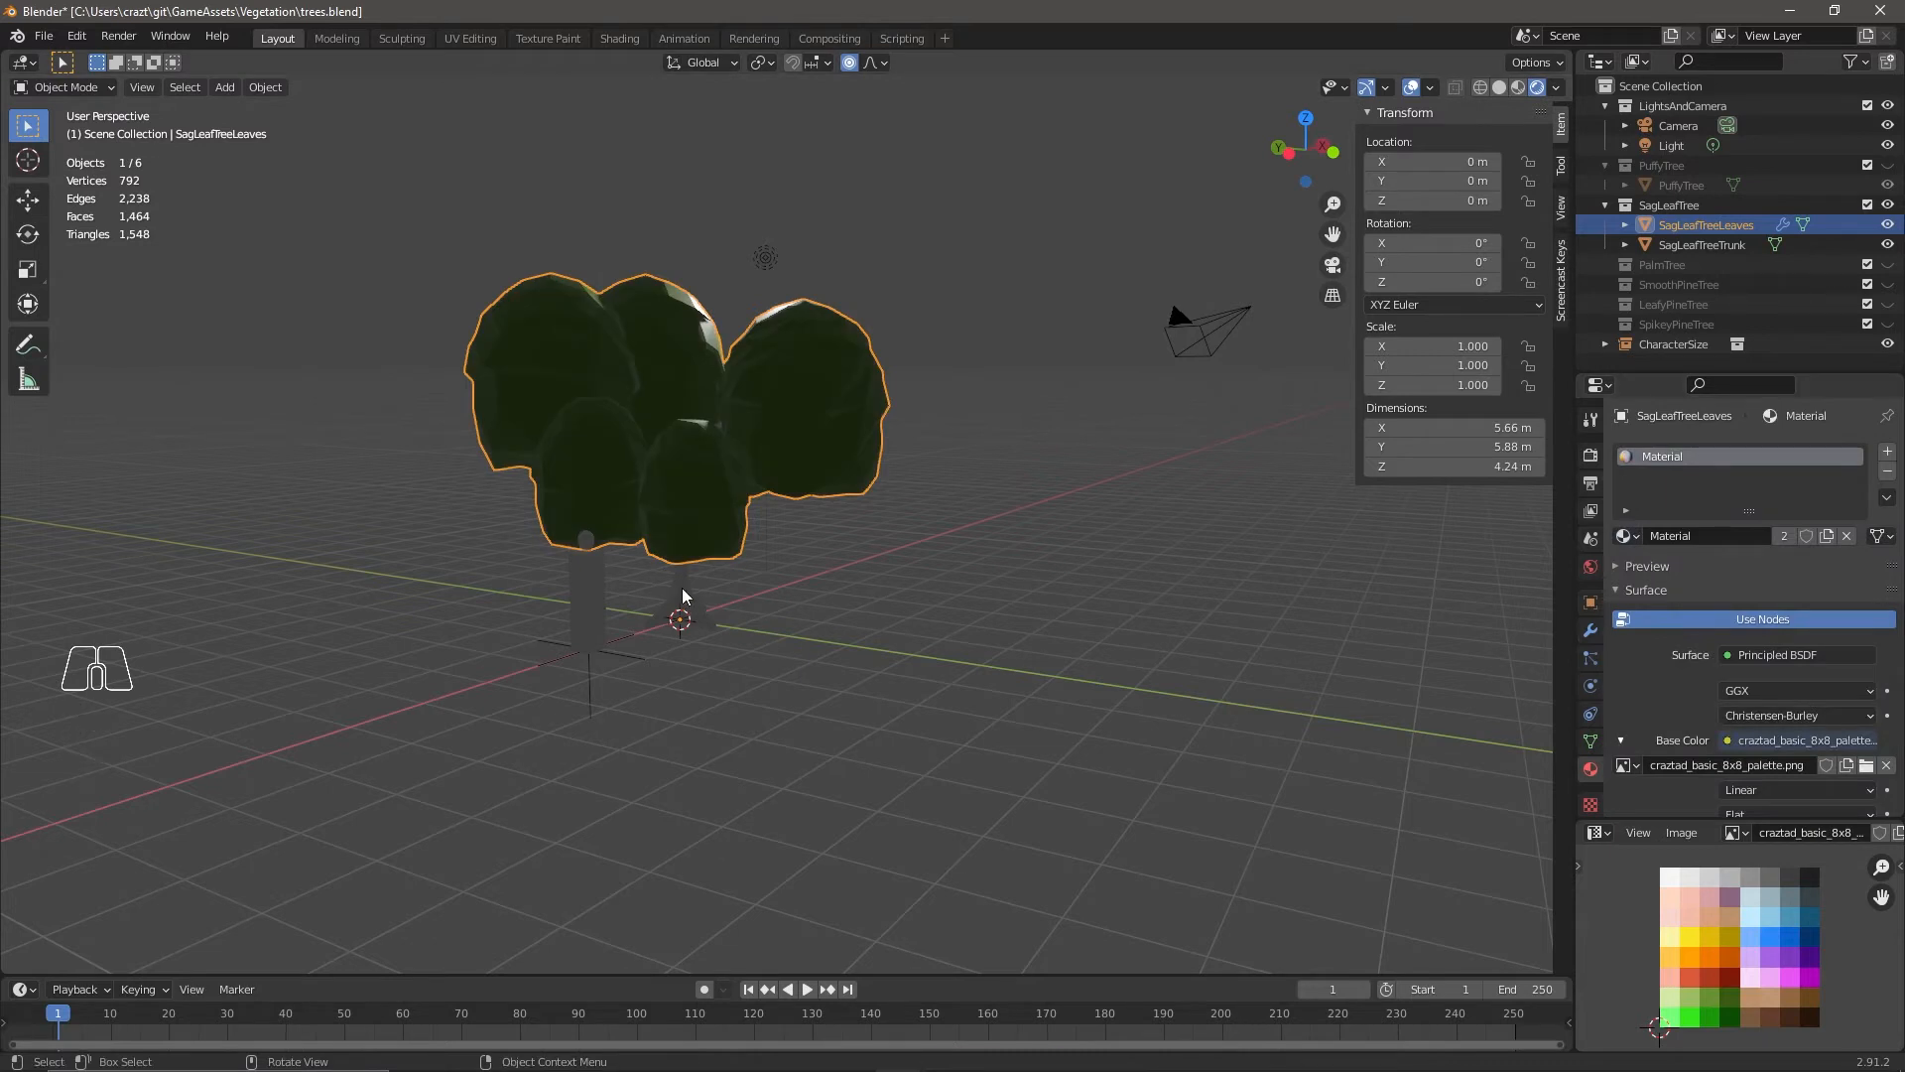
Scale all SagLeafTreeTrunk UVs to zero, place them on a dark brown swatch and give the trunk the palette material.
click(1701, 244)
key(Tab)
key(a)
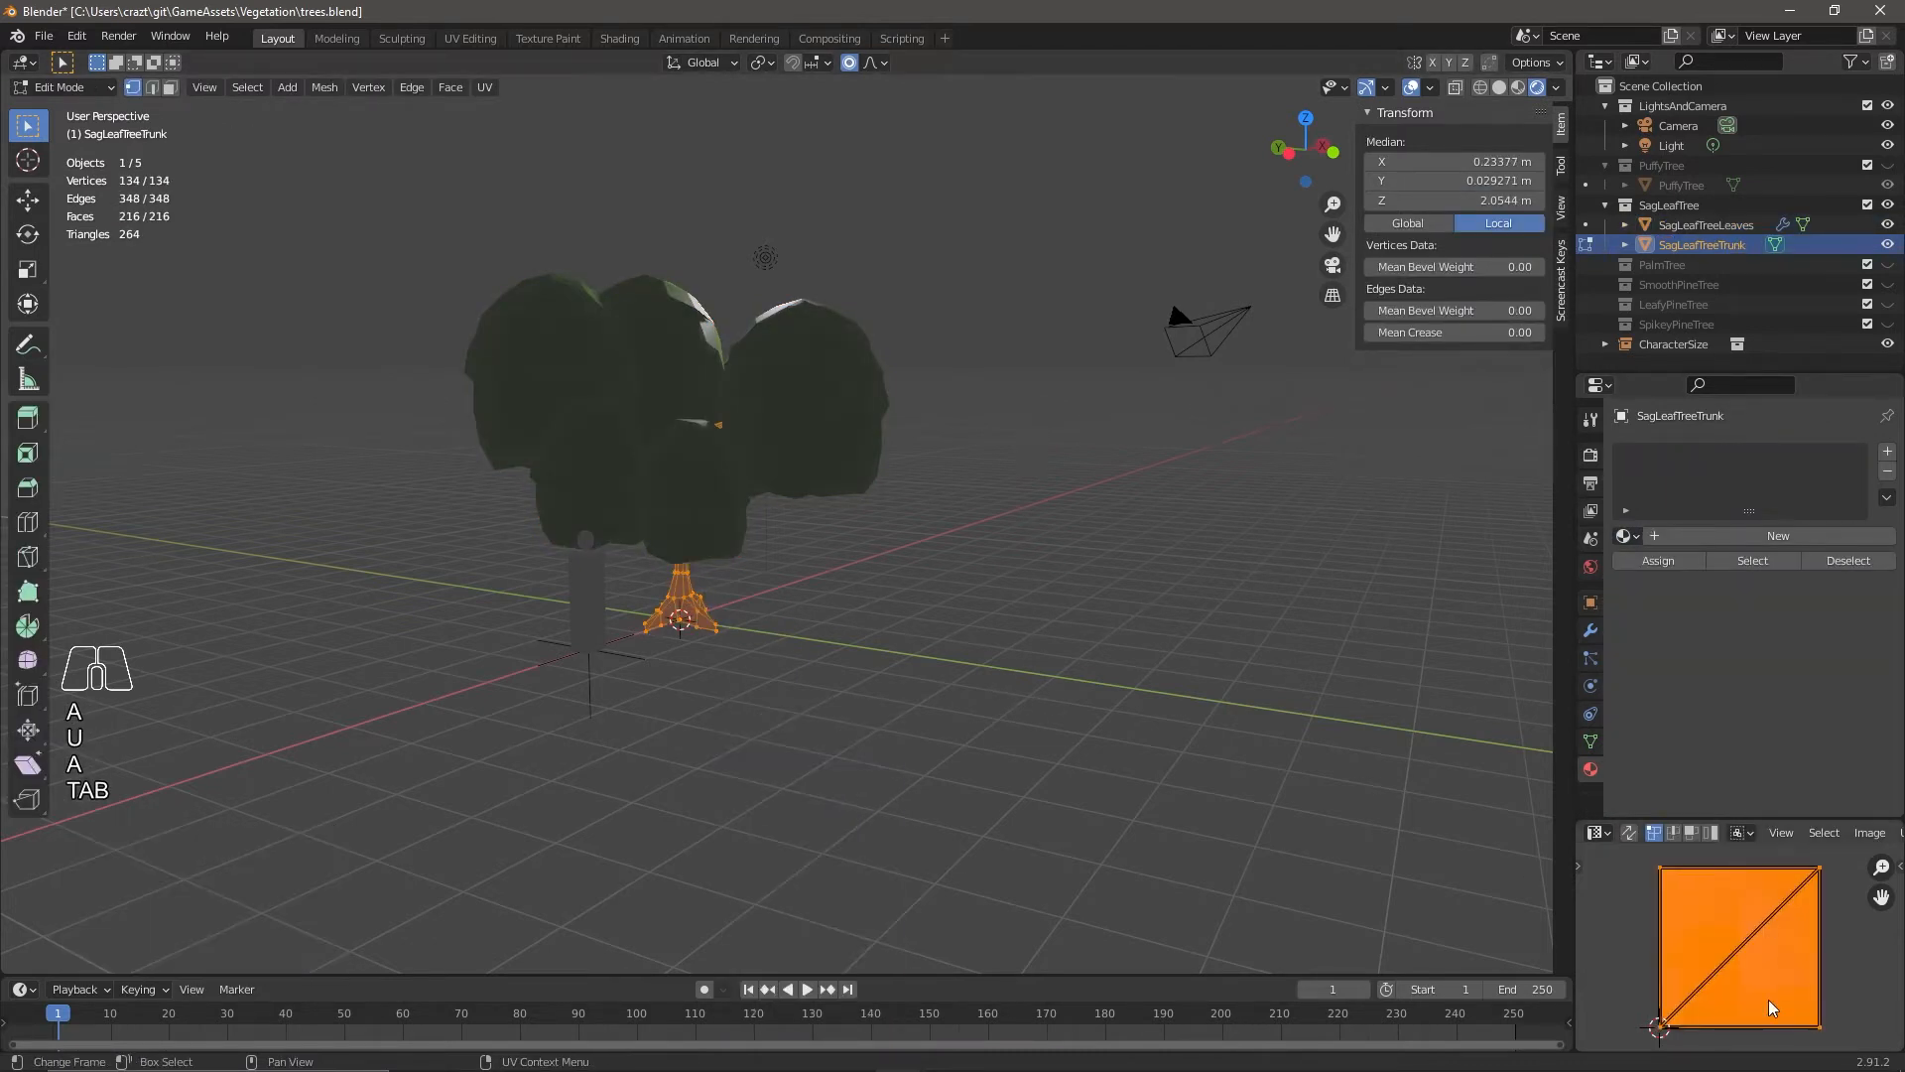
key(s)
key(KP_0)
key(Return)
click(1804, 1037)
middle_drag(923, 667, 902, 510)
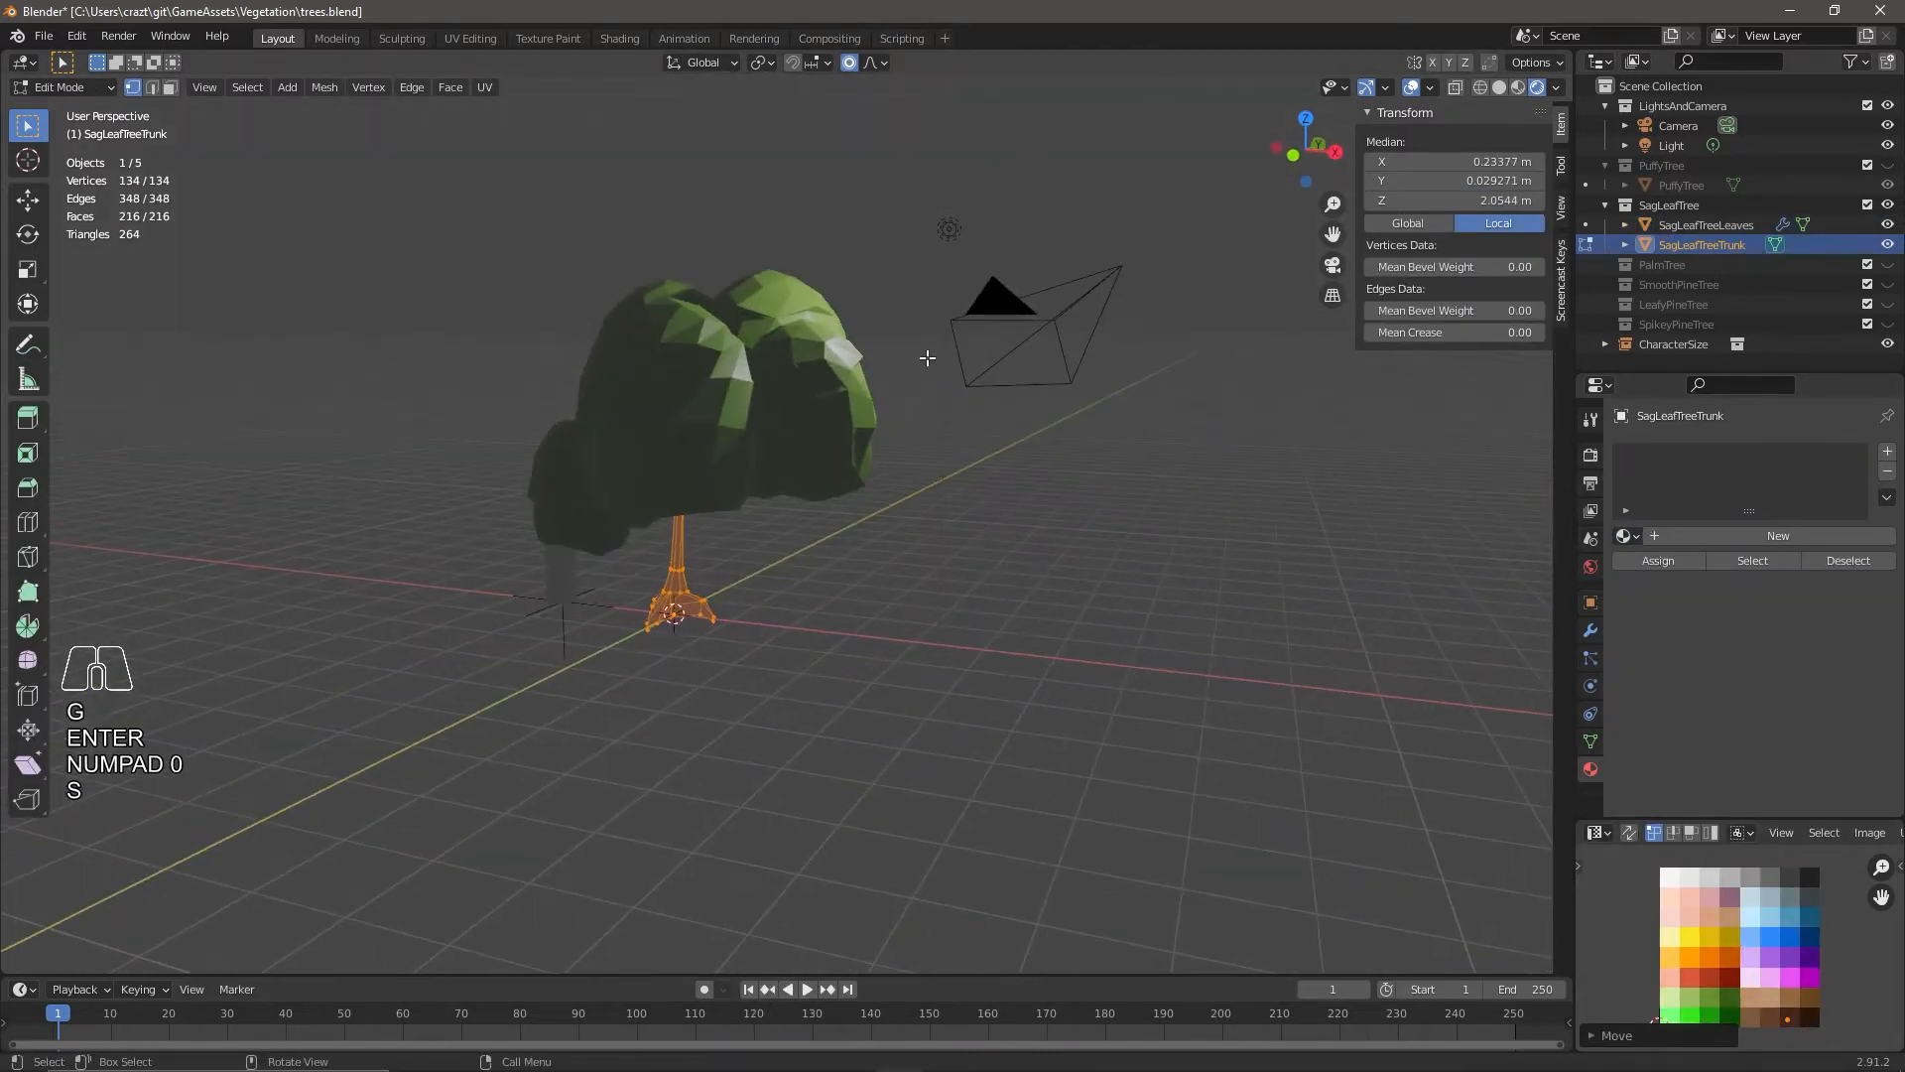
key(Tab)
Reposition the scene light lower and farther out beside the tree to illuminate it better.
key(g)
key(z)
right_click(1489, 600)
click(946, 333)
middle_drag(969, 774, 980, 651)
key(g)
click(931, 583)
Reposition the leaves' UVs on the palette's green swatches to adjust the leaf color.
click(807, 484)
key(Tab)
key(g)
key(Tab)
middle_drag(806, 483, 1341, 834)
key(Tab)
key(g)
key(Tab)
key(Tab)
key(g)
key(Tab)
Check the leaves' Decimate modifier and underlying mesh, and save trees.blend.
middle_drag(911, 652, 853, 705)
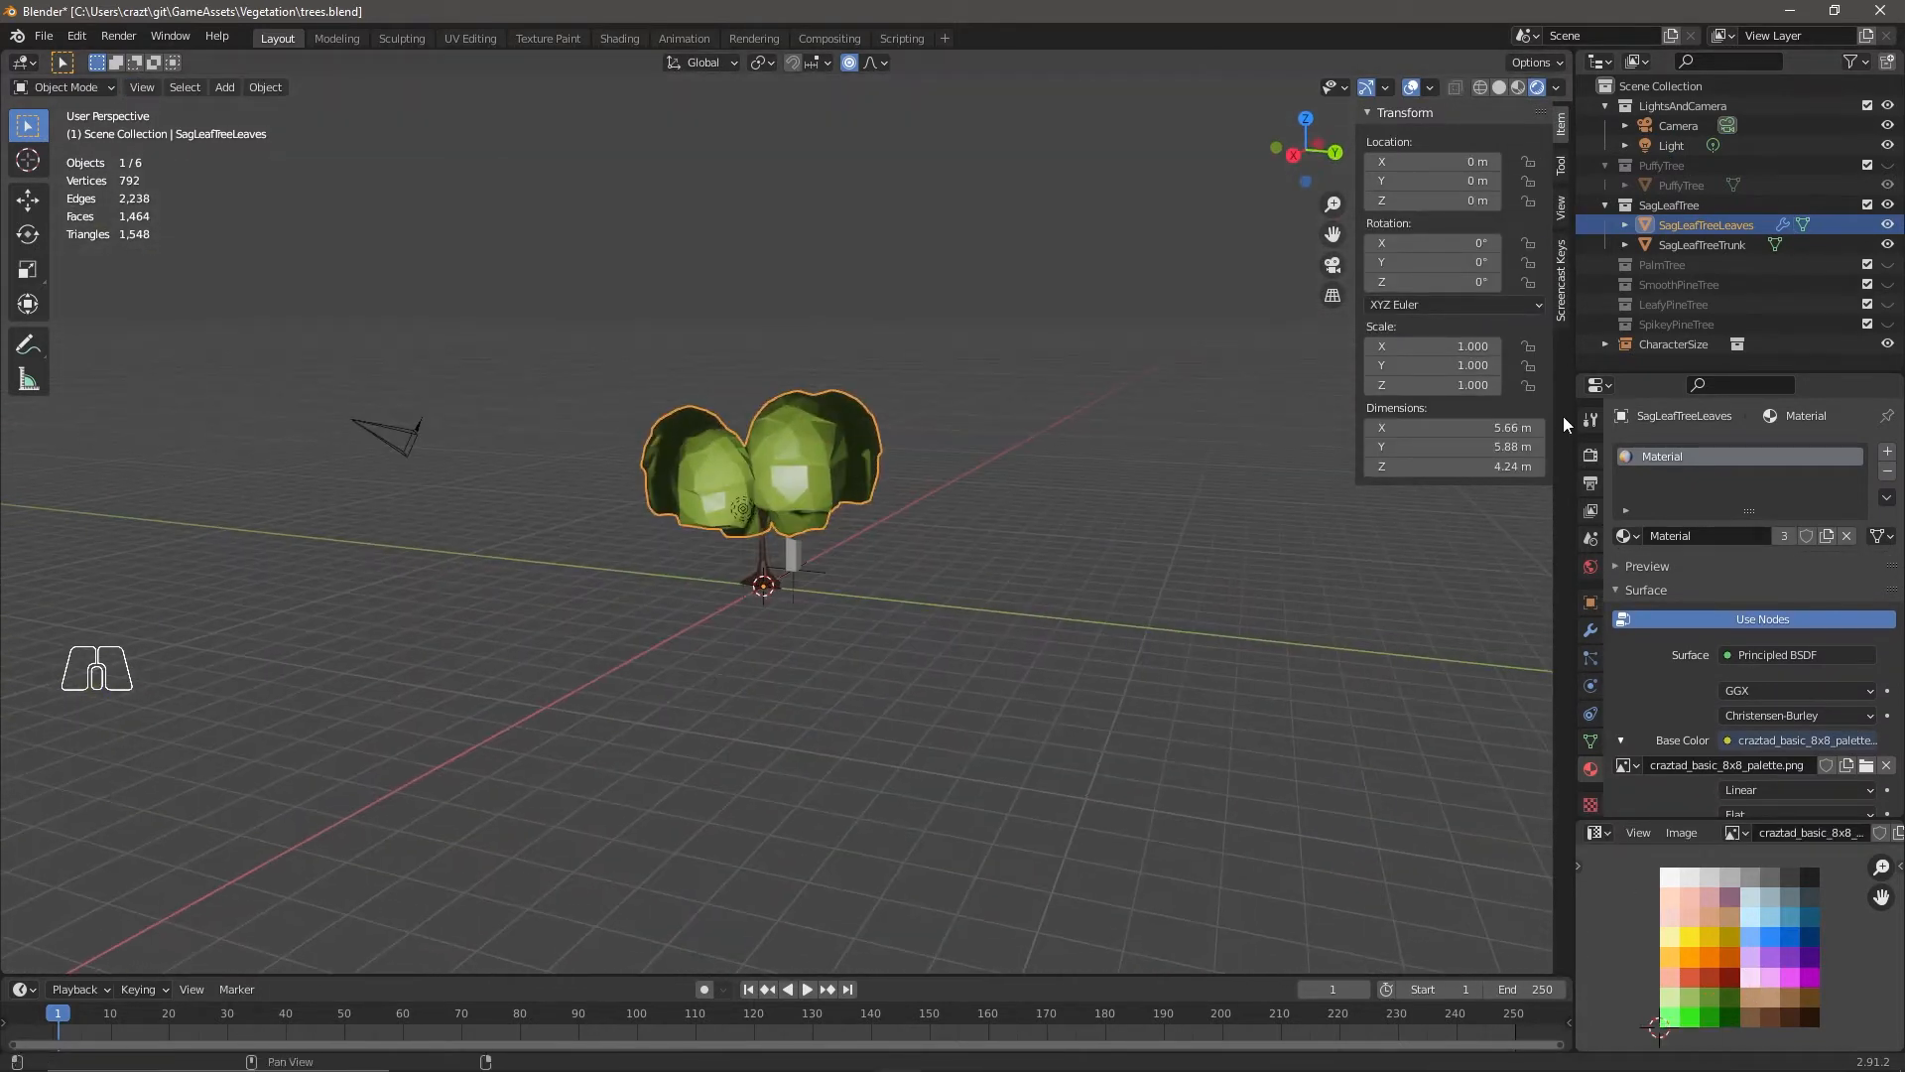
click(1591, 630)
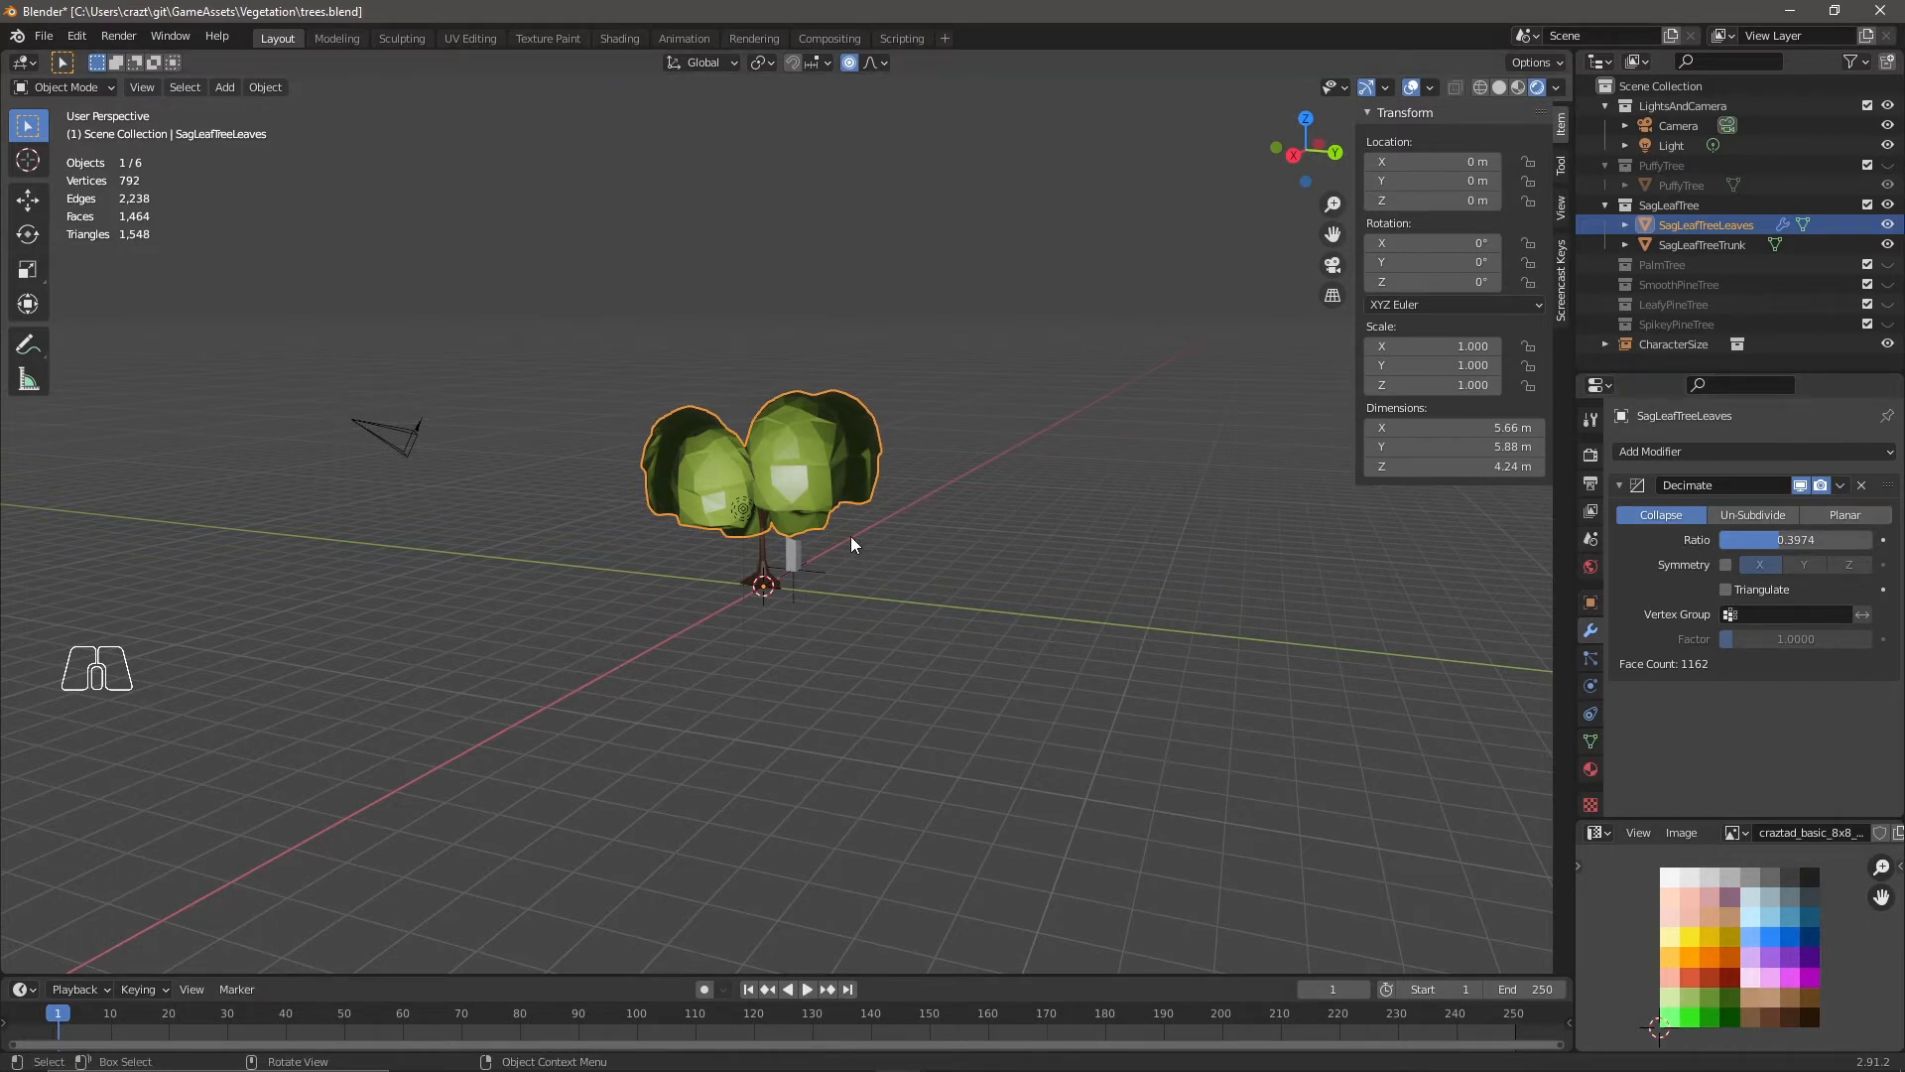
key(Tab)
middle_drag(837, 649, 834, 697)
key(Tab)
key(ctrl+s)
Switch to the Git Bash terminal and run git status in the GameAssets repository.
click(680, 1054)
text(git status)
key(Return)
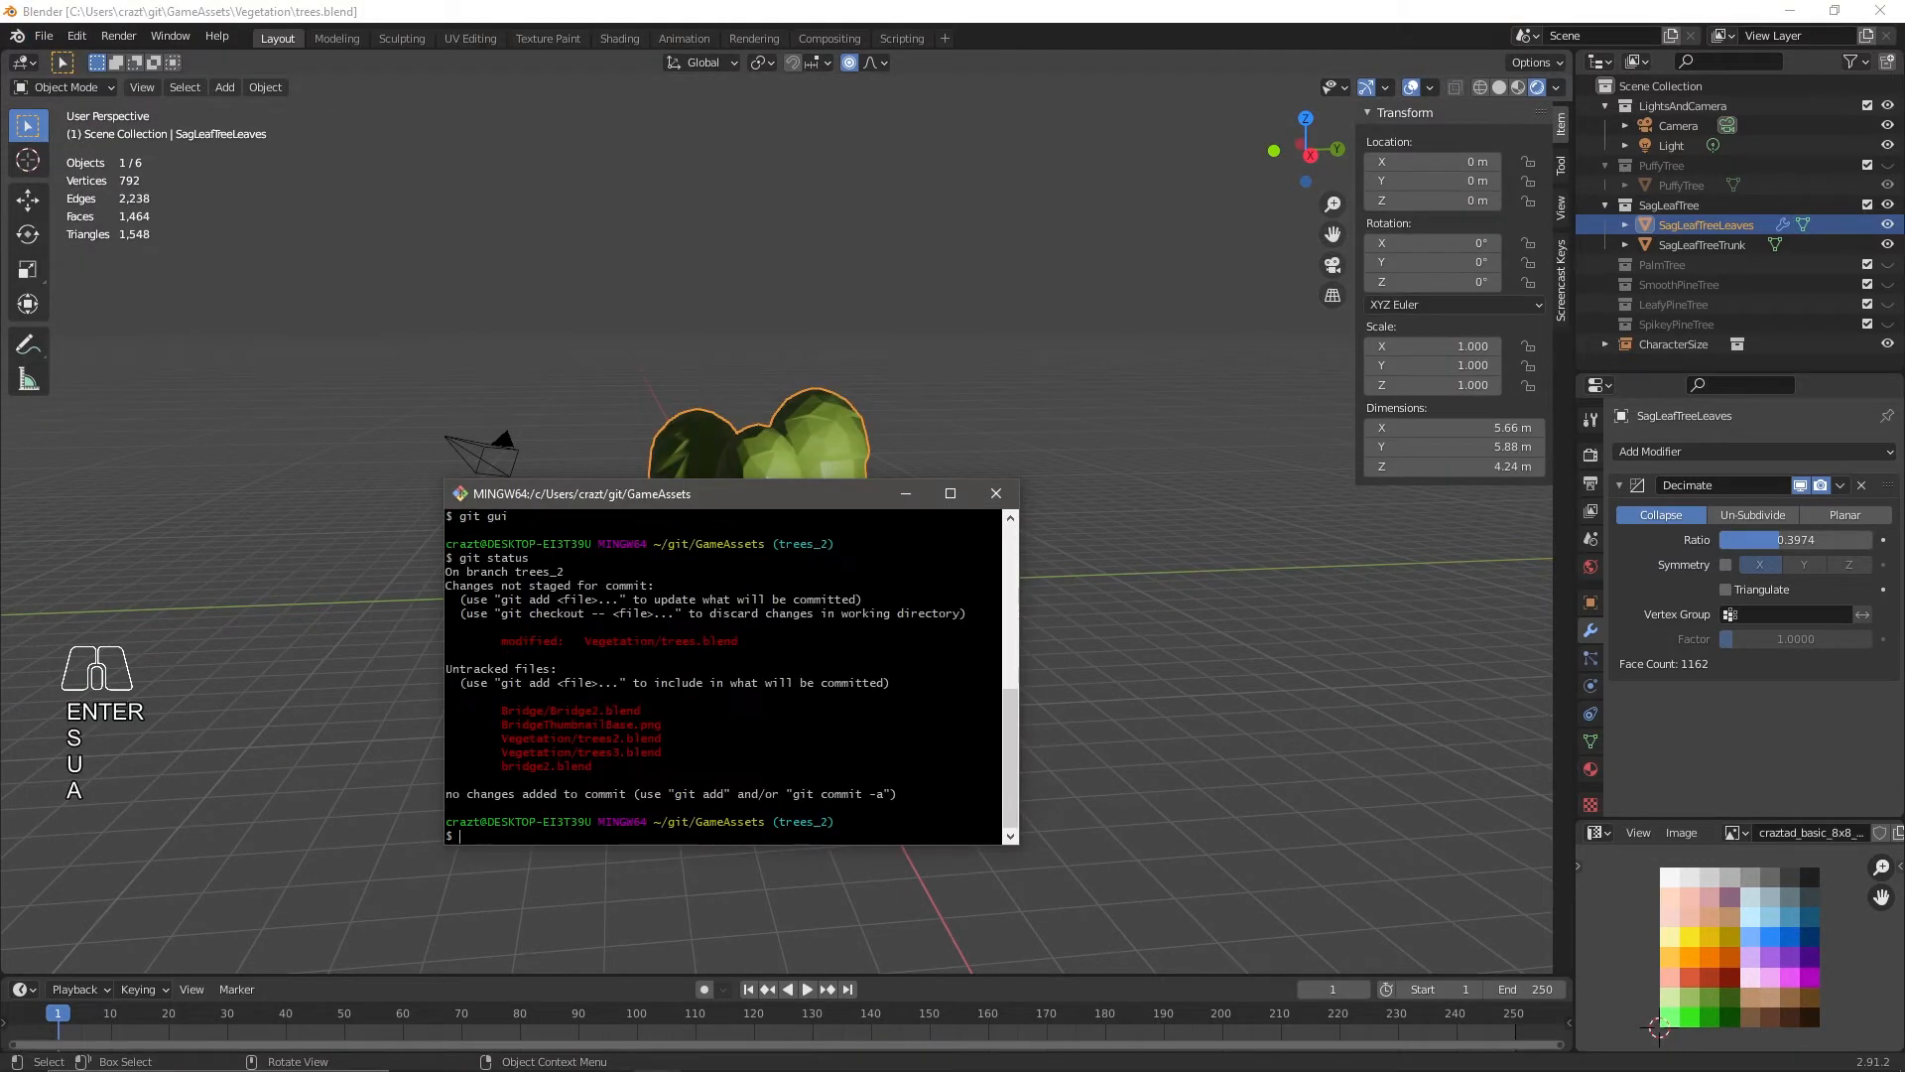
Stage Vegetation/trees.blend and commit it with a message beginning "finish the sag".
key(Return)
text(git commit -m "finish the sag)
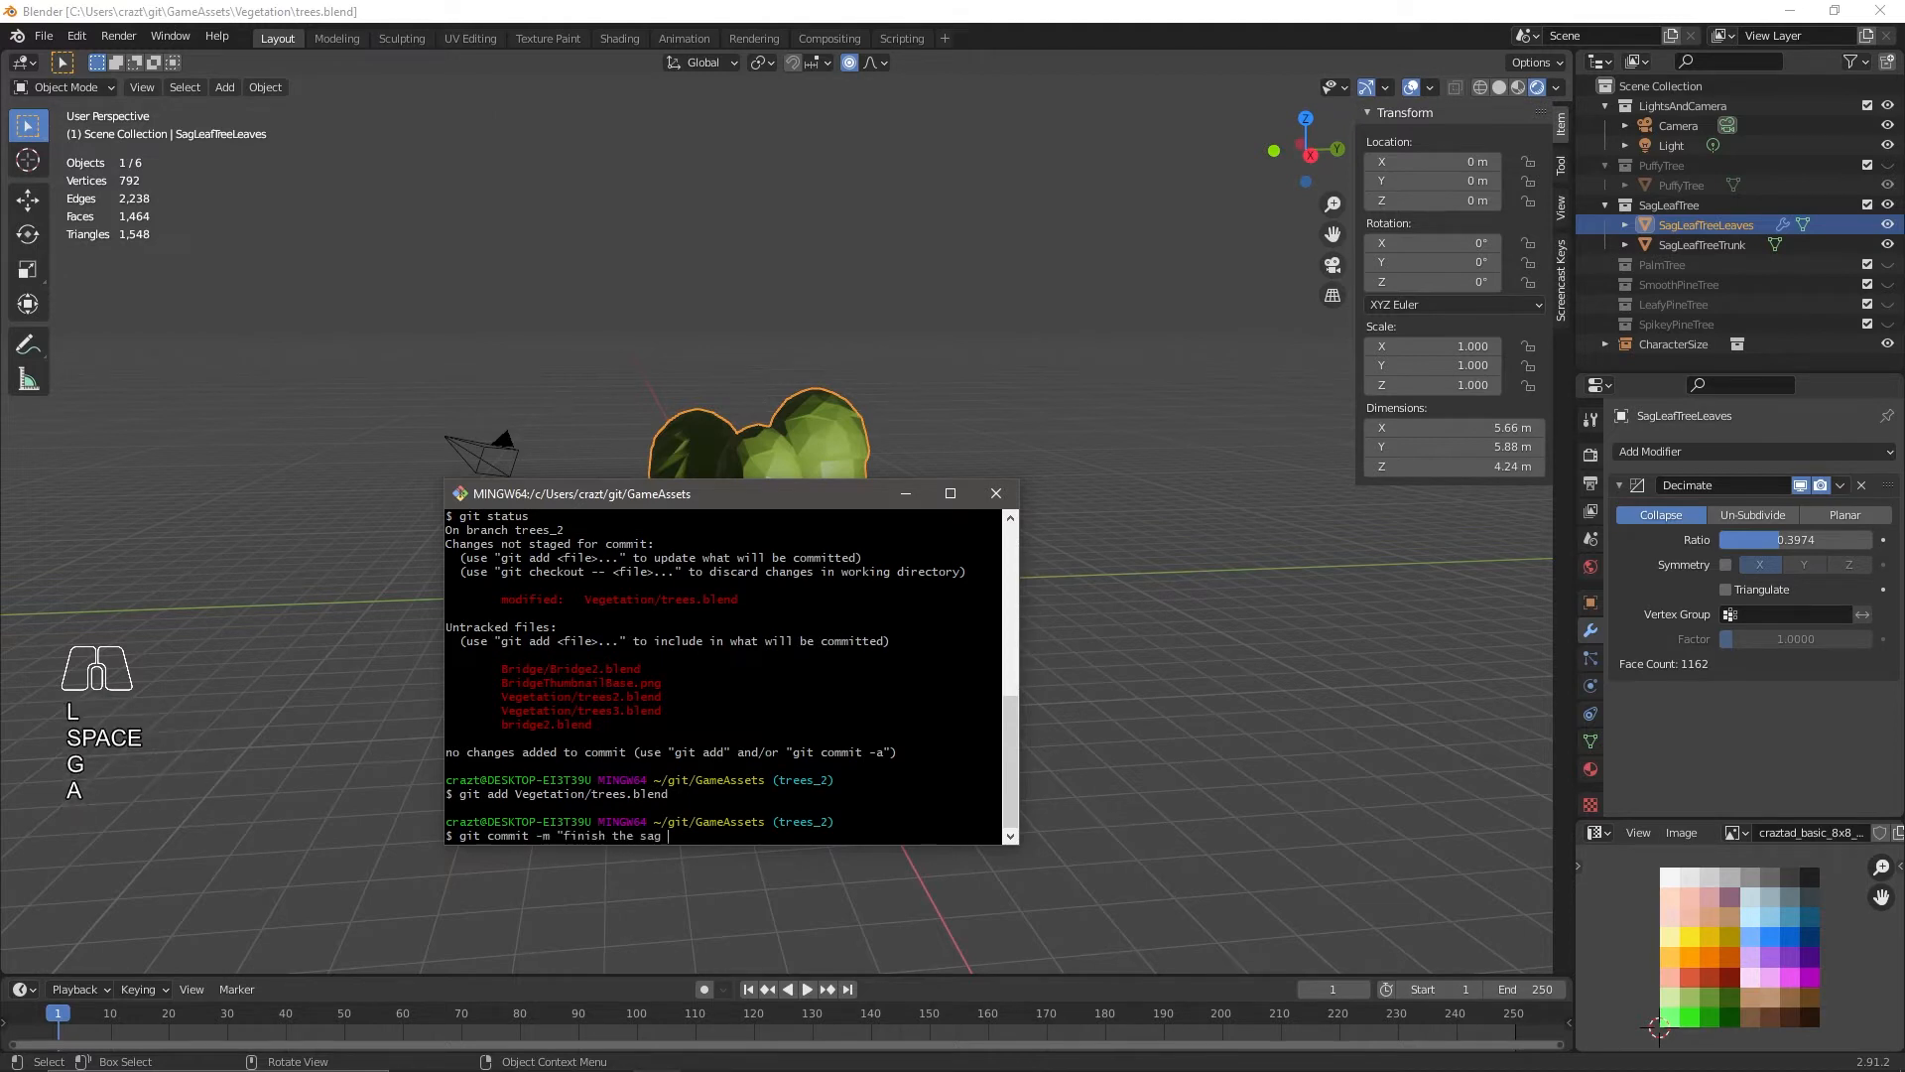
text(")
key(Return)
Return to Blender, hide the SagLeafTree collection and add a cube to the PalmTree collection.
click(660, 247)
click(830, 481)
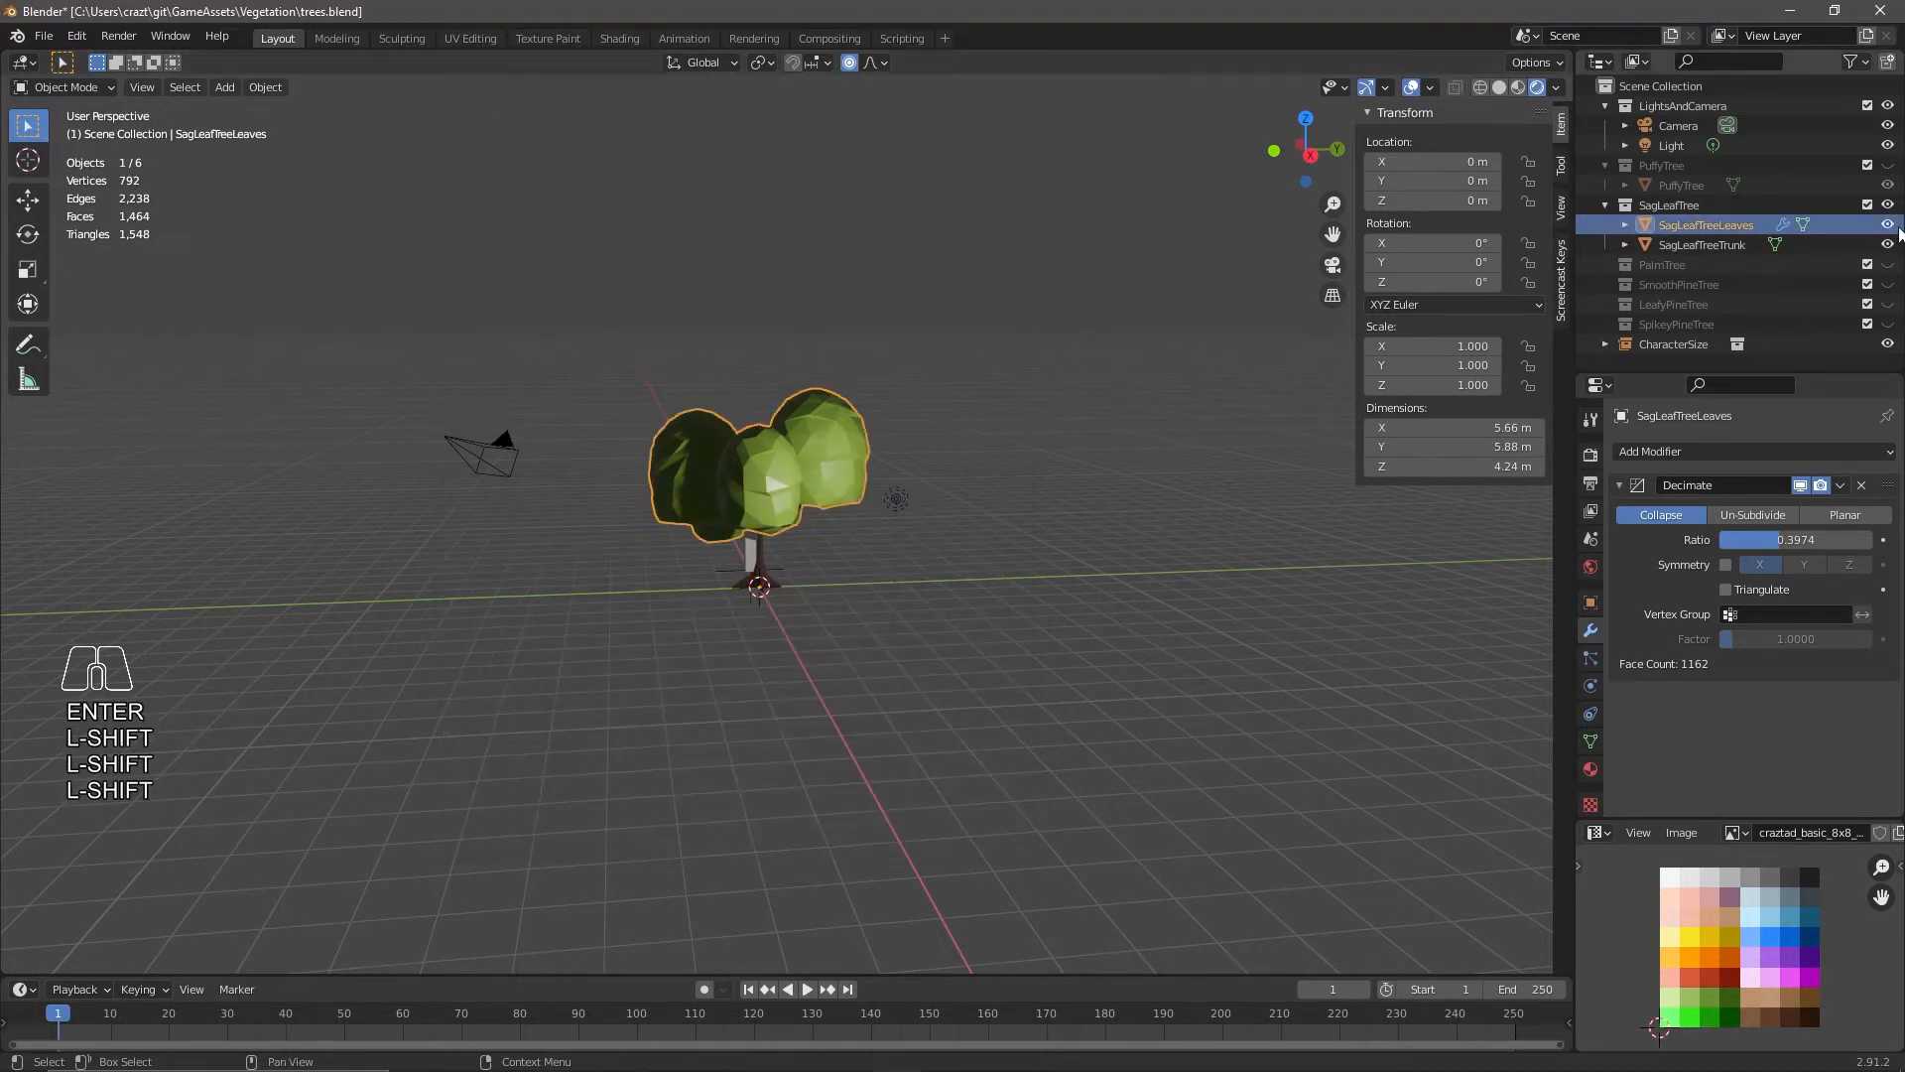
click(1888, 206)
key(shift+a)
mouse_move(820, 611)
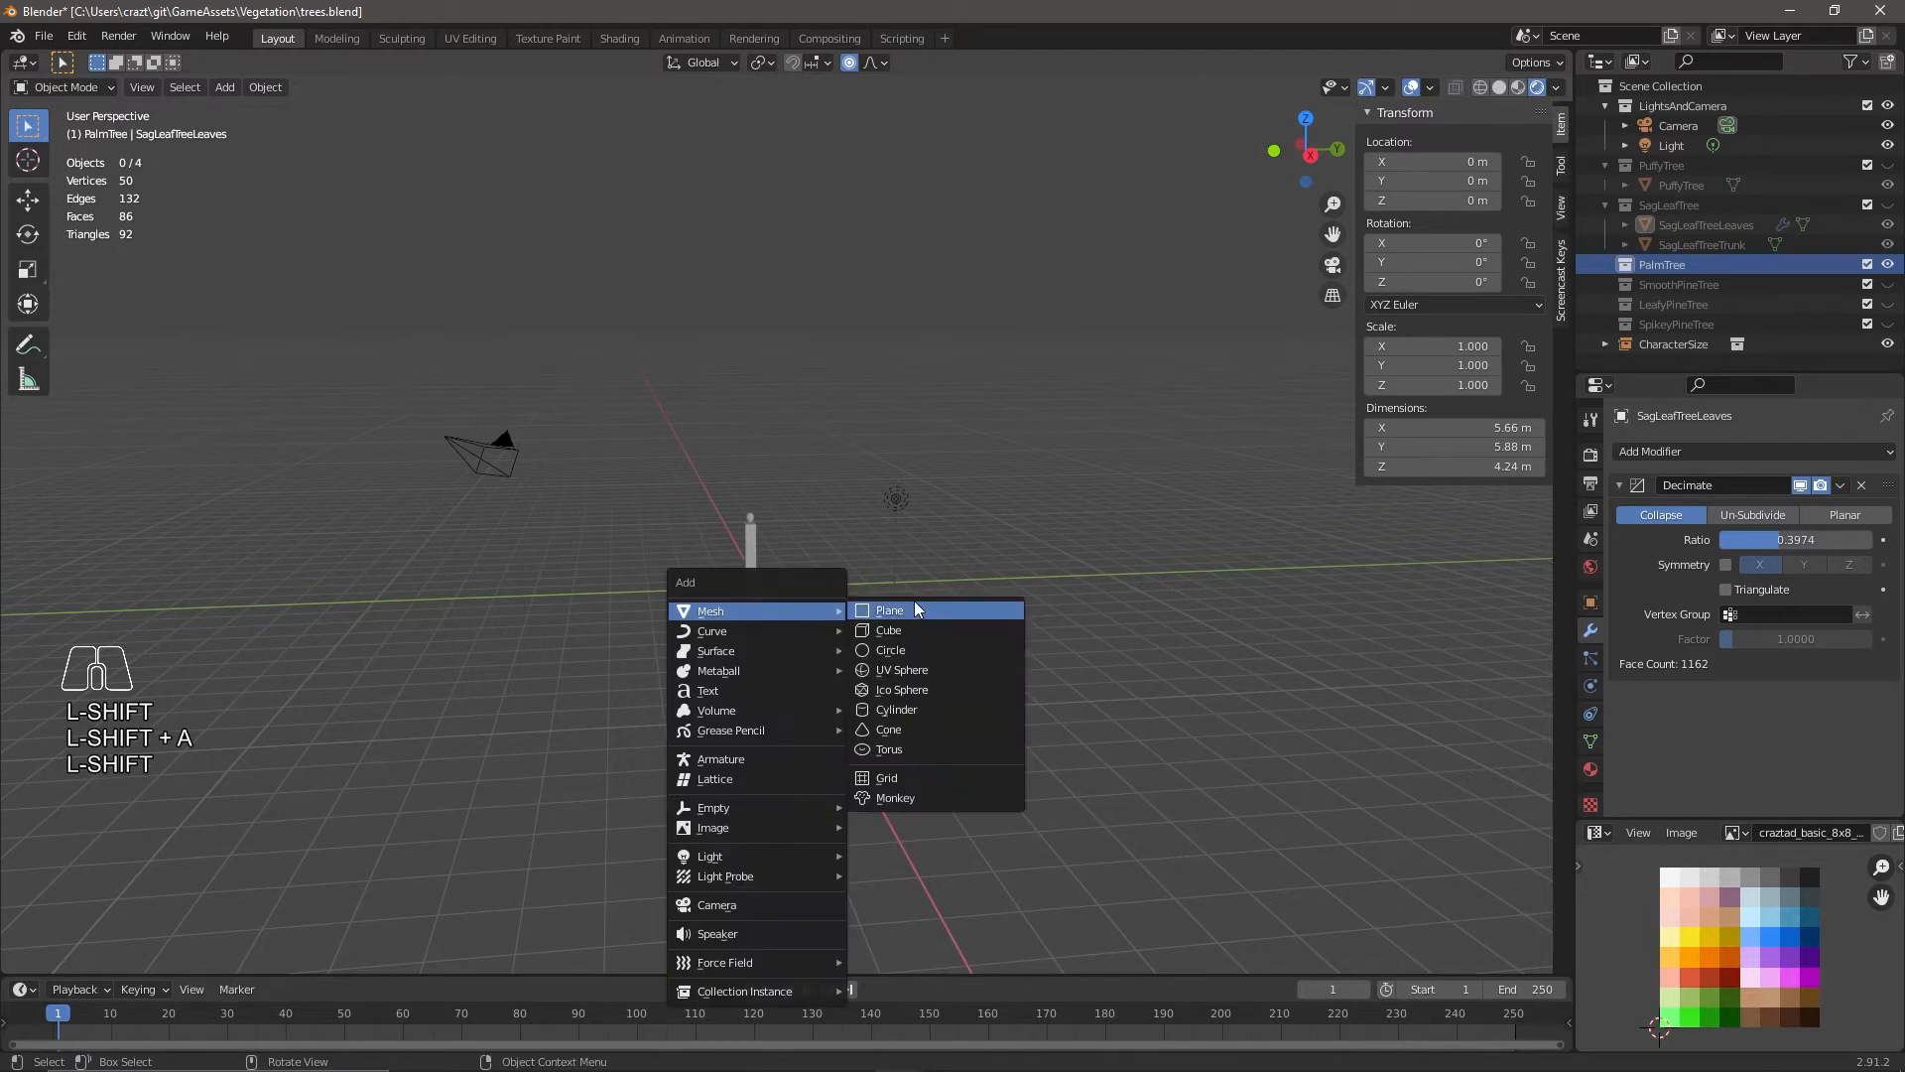
click(905, 630)
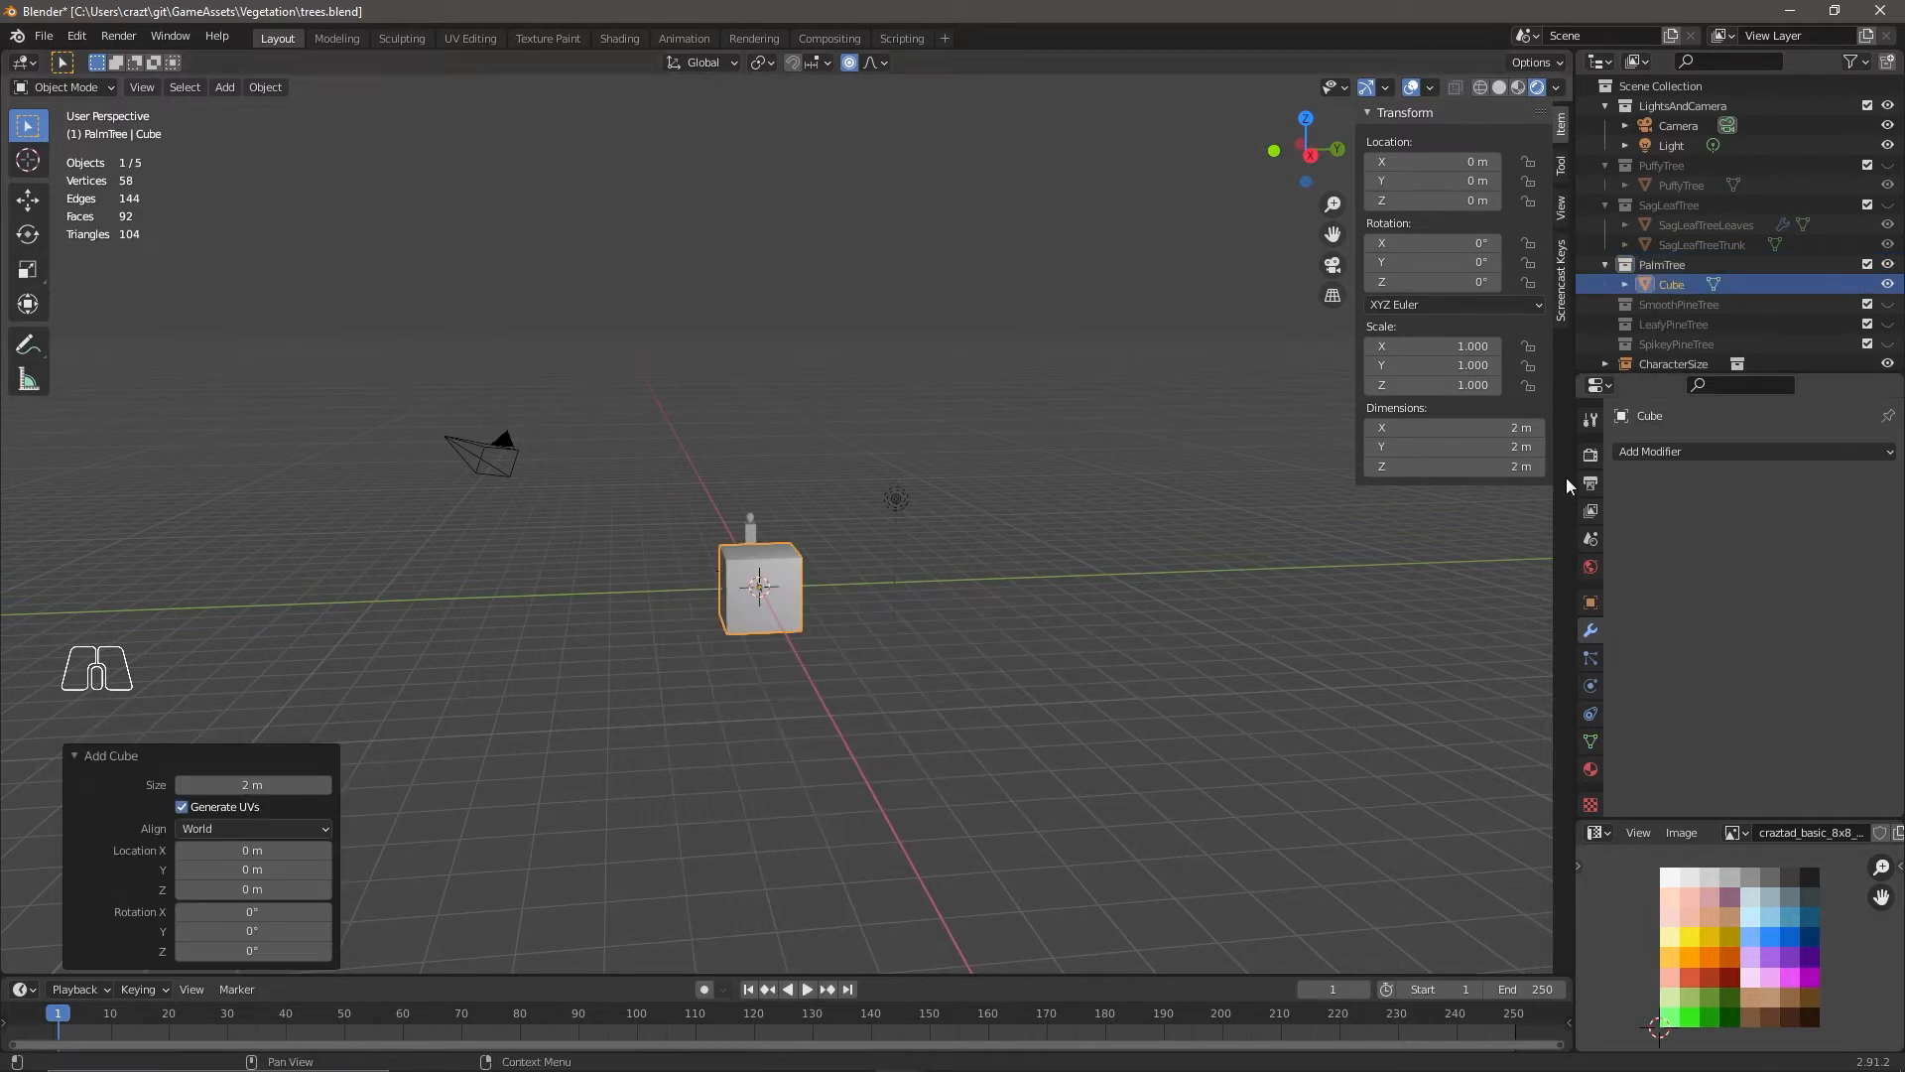
Merge all of the cube's vertices at center into a single vertex.
key(Tab)
key(m)
click(1036, 805)
In back orthographic view, extrude the vertex upward three times into a bent trunk line about 4.8 m tall.
middle_drag(736, 792, 794, 804)
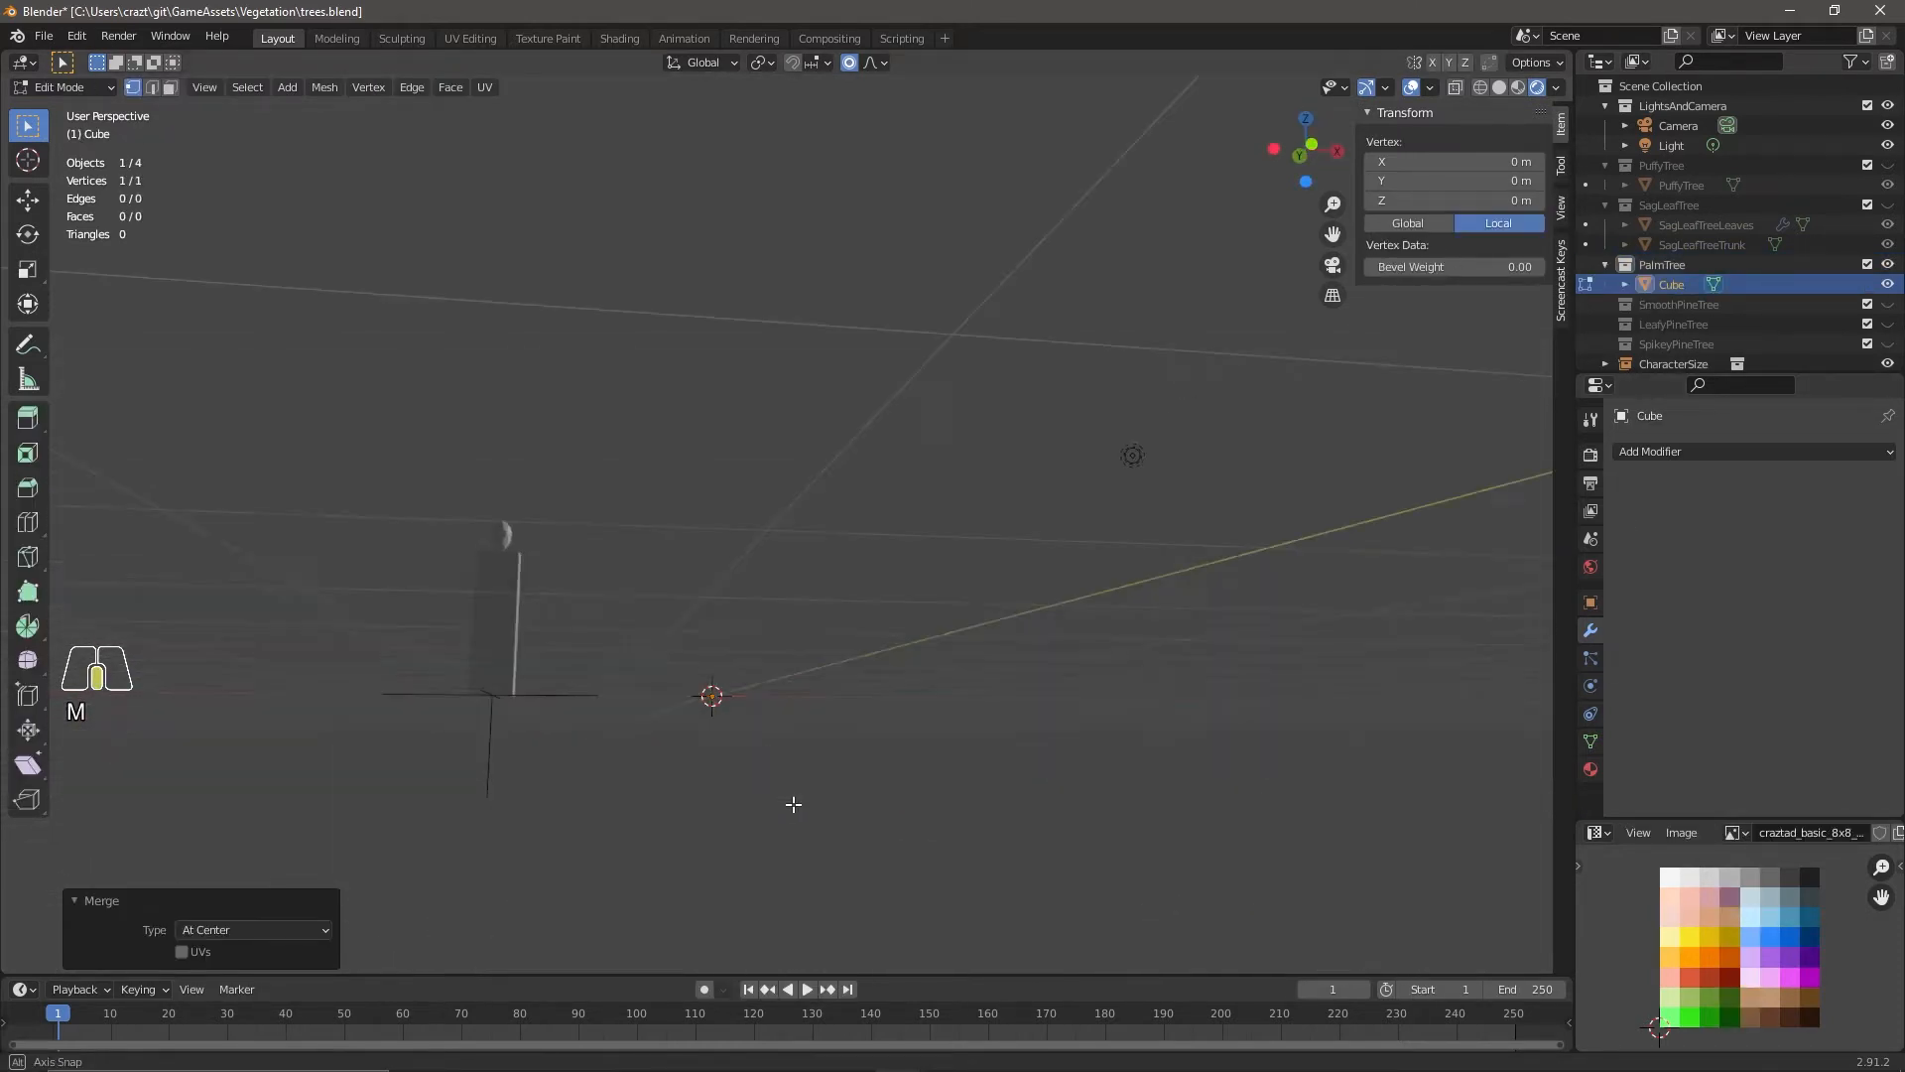
click(1310, 156)
key(e)
click(765, 453)
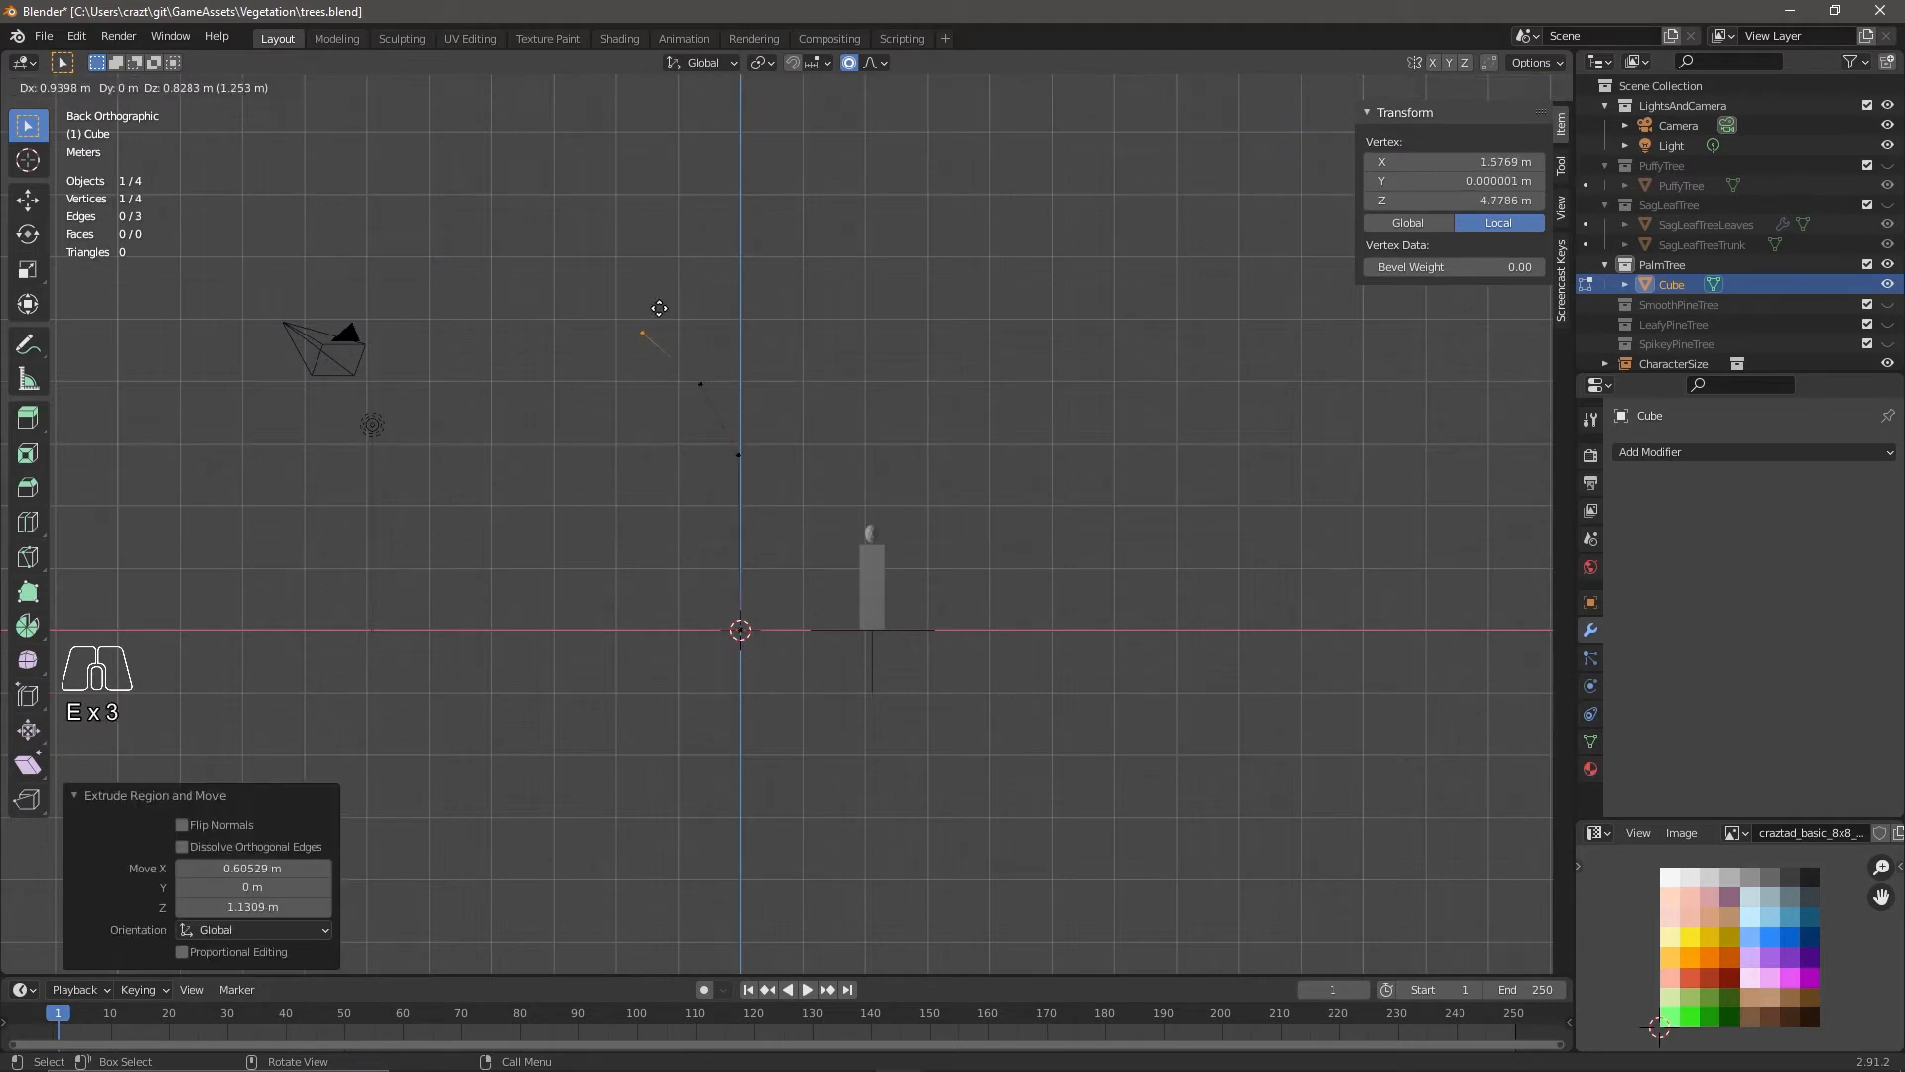
Select the whole trunk line and add a Skin modifier to it.
key(a)
click(1754, 451)
click(1498, 756)
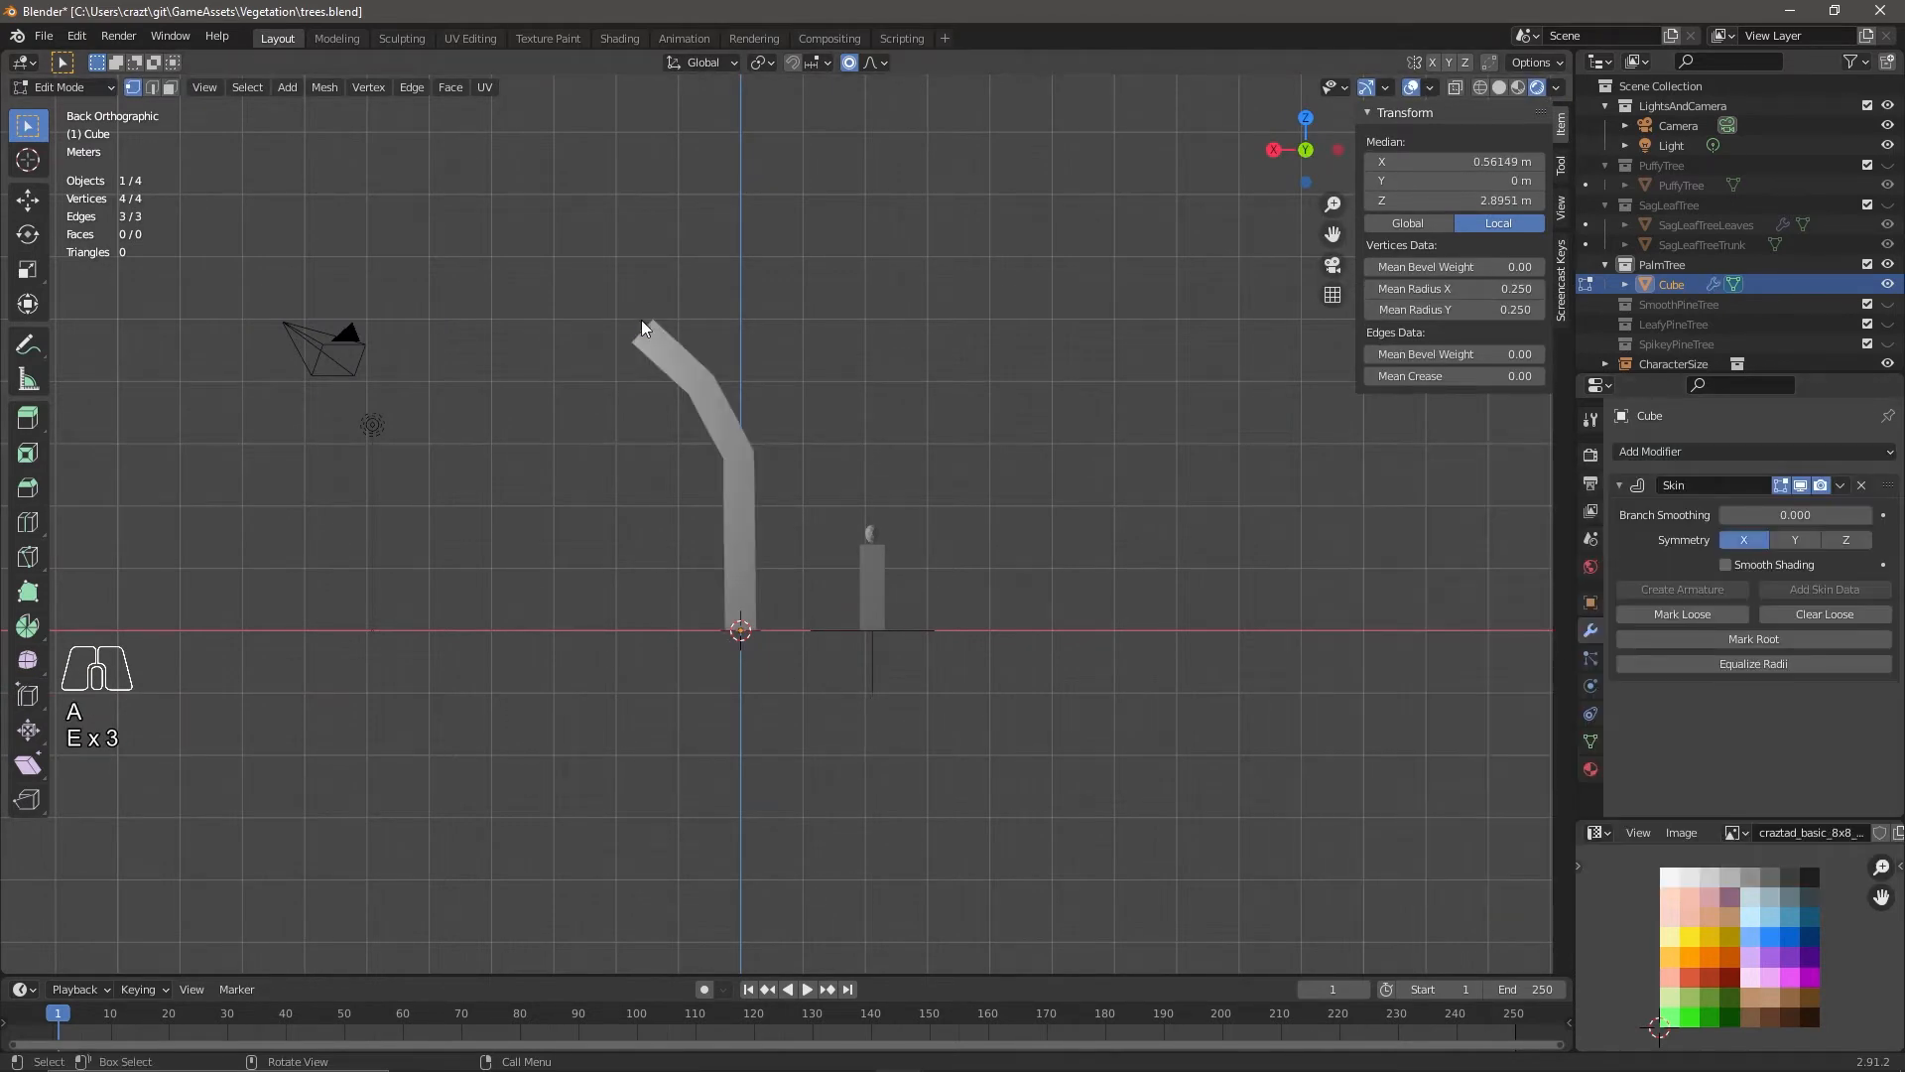
Reduce the skin radius at the trunk's top vertex so the trunk tapers toward its tip.
key(ctrl+a)
key(Escape)
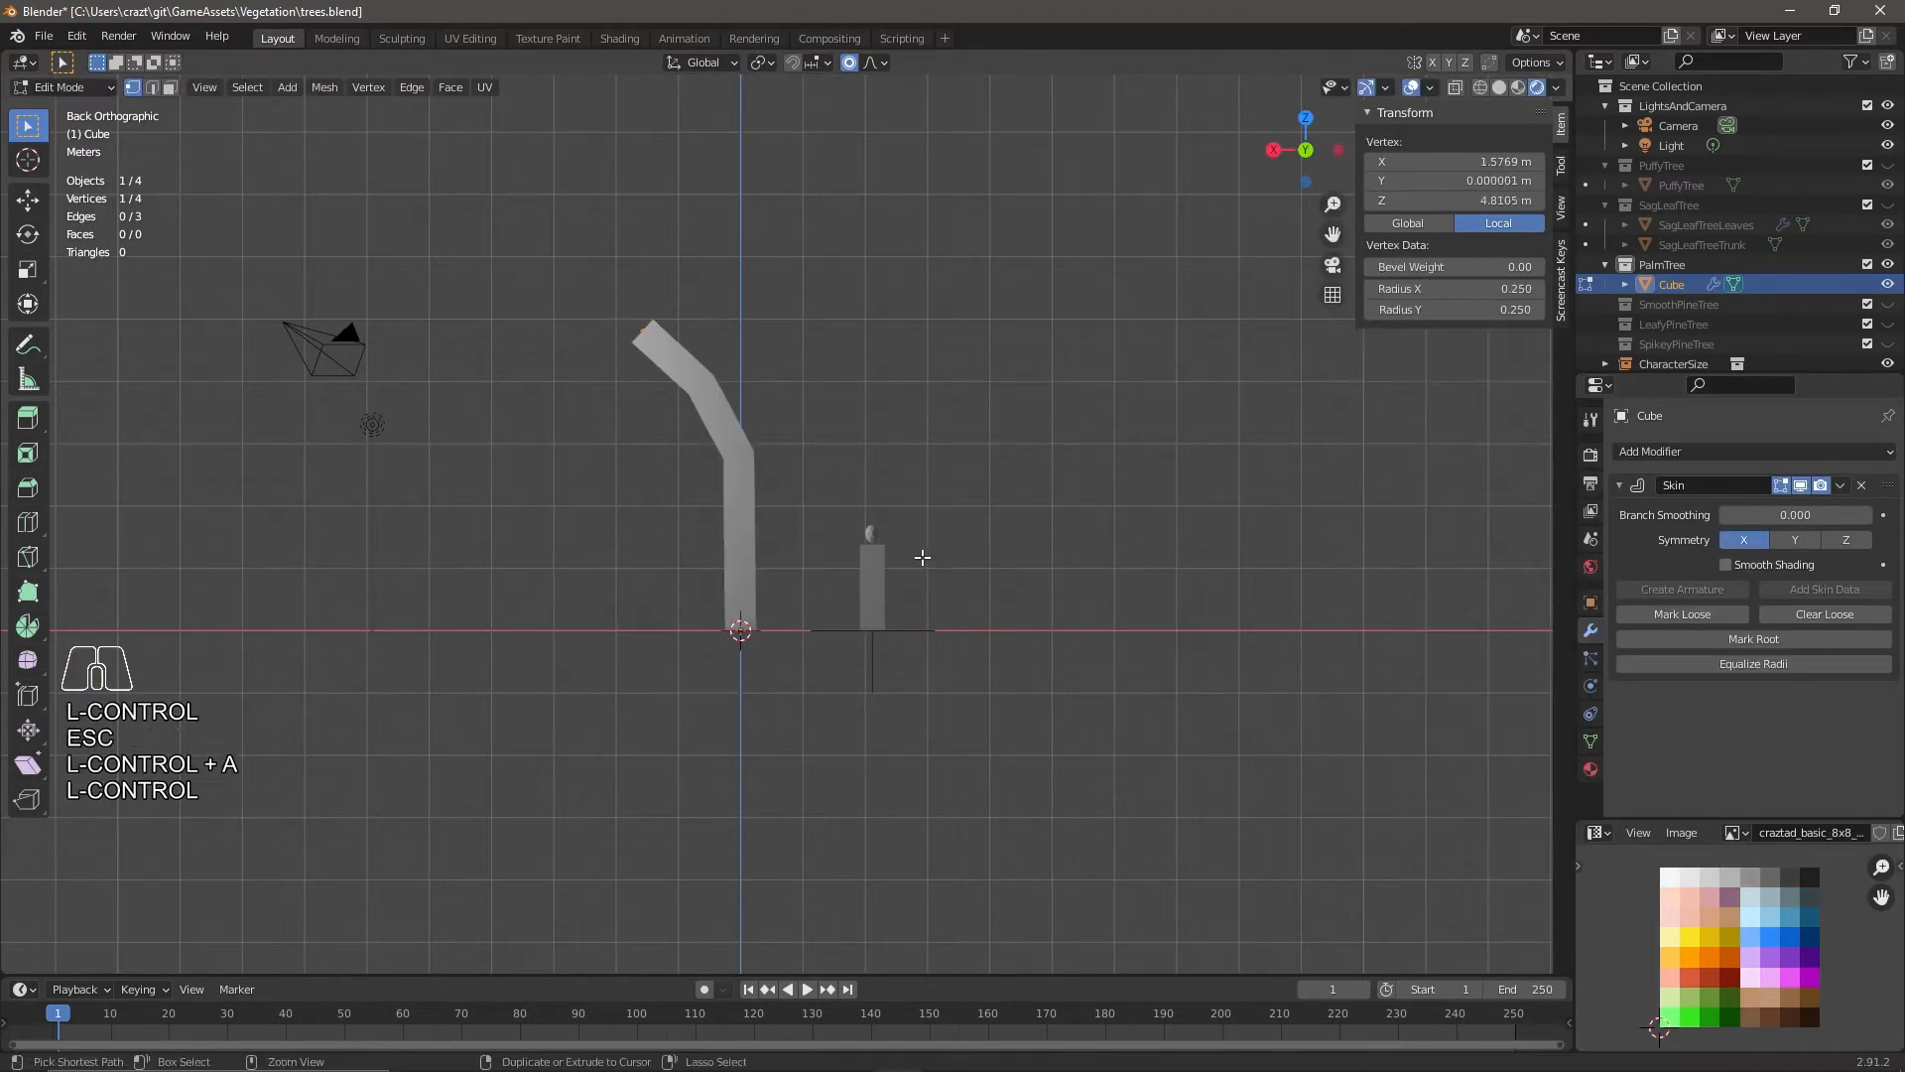
key(ctrl+a)
click(625, 380)
Apply the Skin modifier in Object Mode and add a Subdivision Surface modifier to the trunk.
middle_drag(770, 726, 794, 774)
click(1840, 485)
key(Tab)
click(1840, 486)
click(1808, 506)
click(1699, 453)
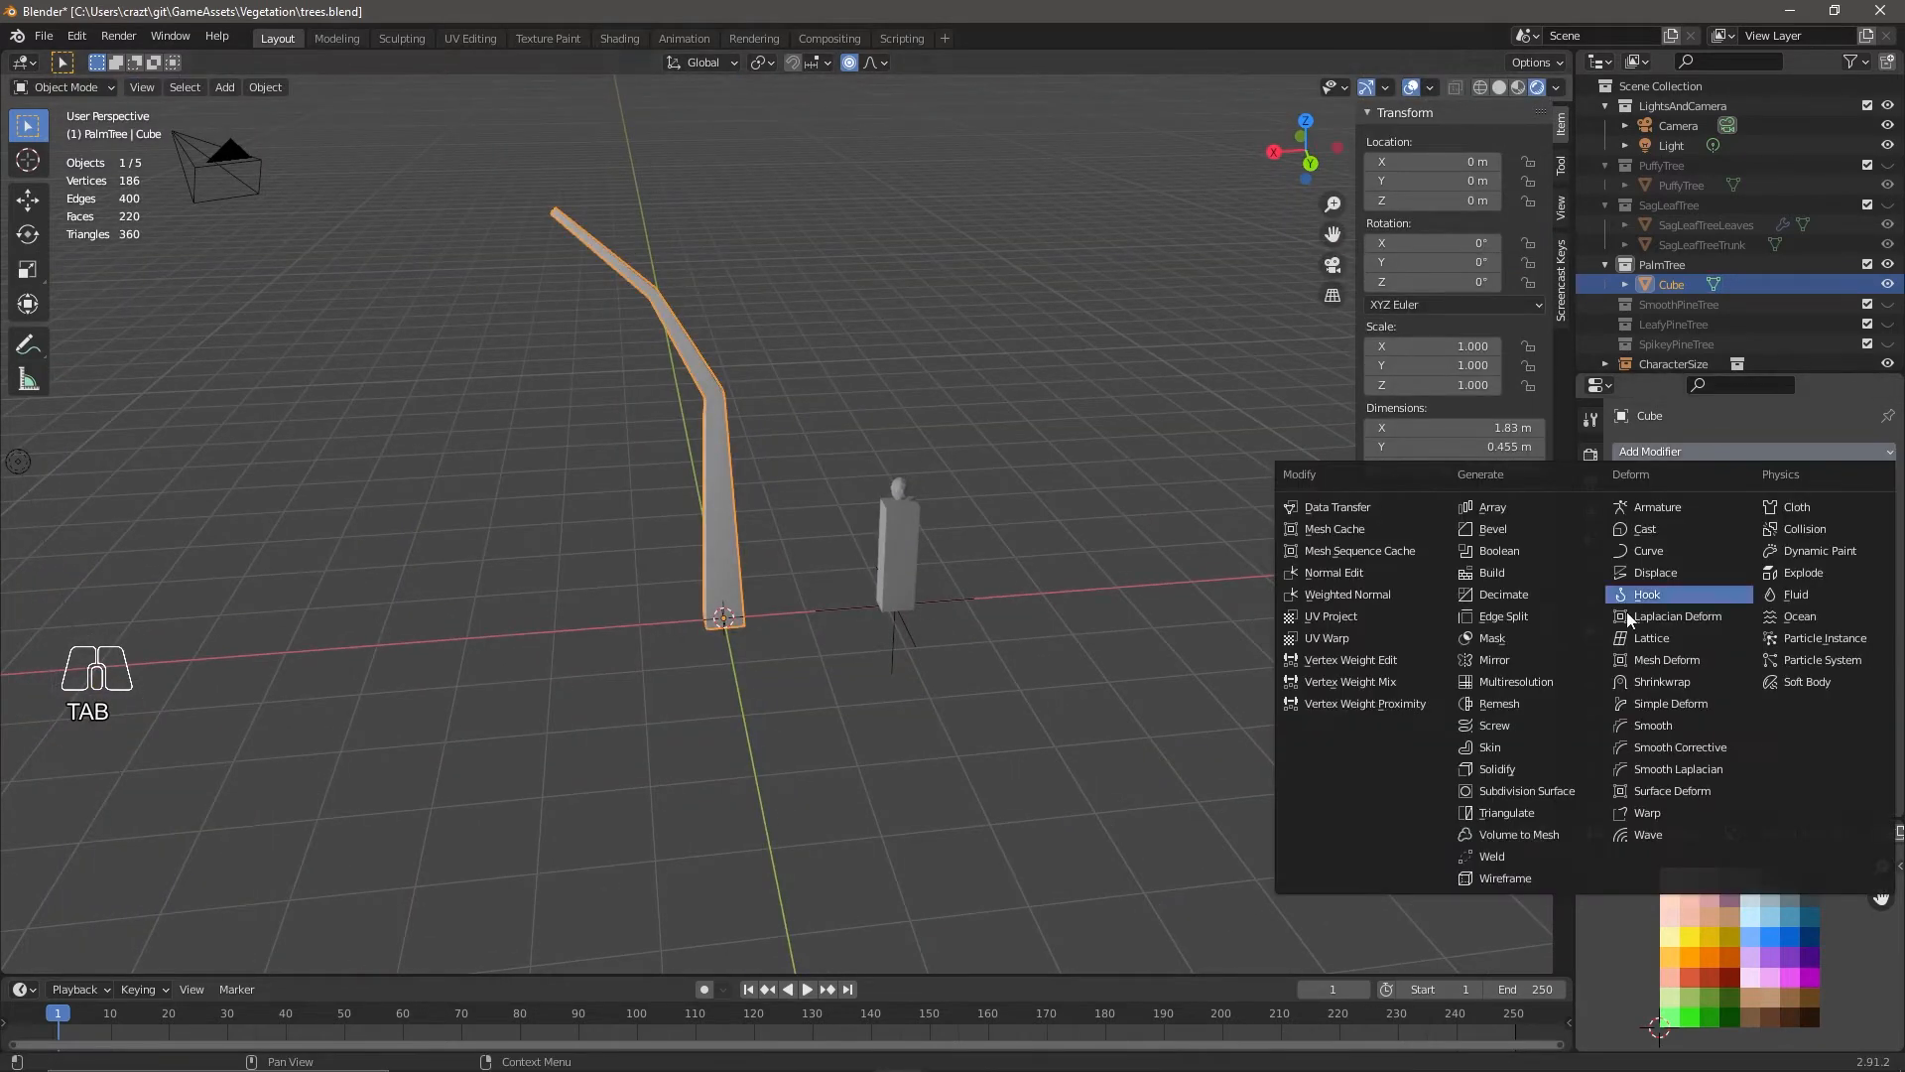
click(1517, 797)
Select the entire trunk mesh in Edit Mode and move it about 0.076 m down along Z.
key(g)
key(z)
key(Escape)
key(Tab)
key(a)
key(g)
key(z)
click(777, 694)
In back orthographic view, shift the trunk mesh along Z to align its base with the ground line.
click(1306, 173)
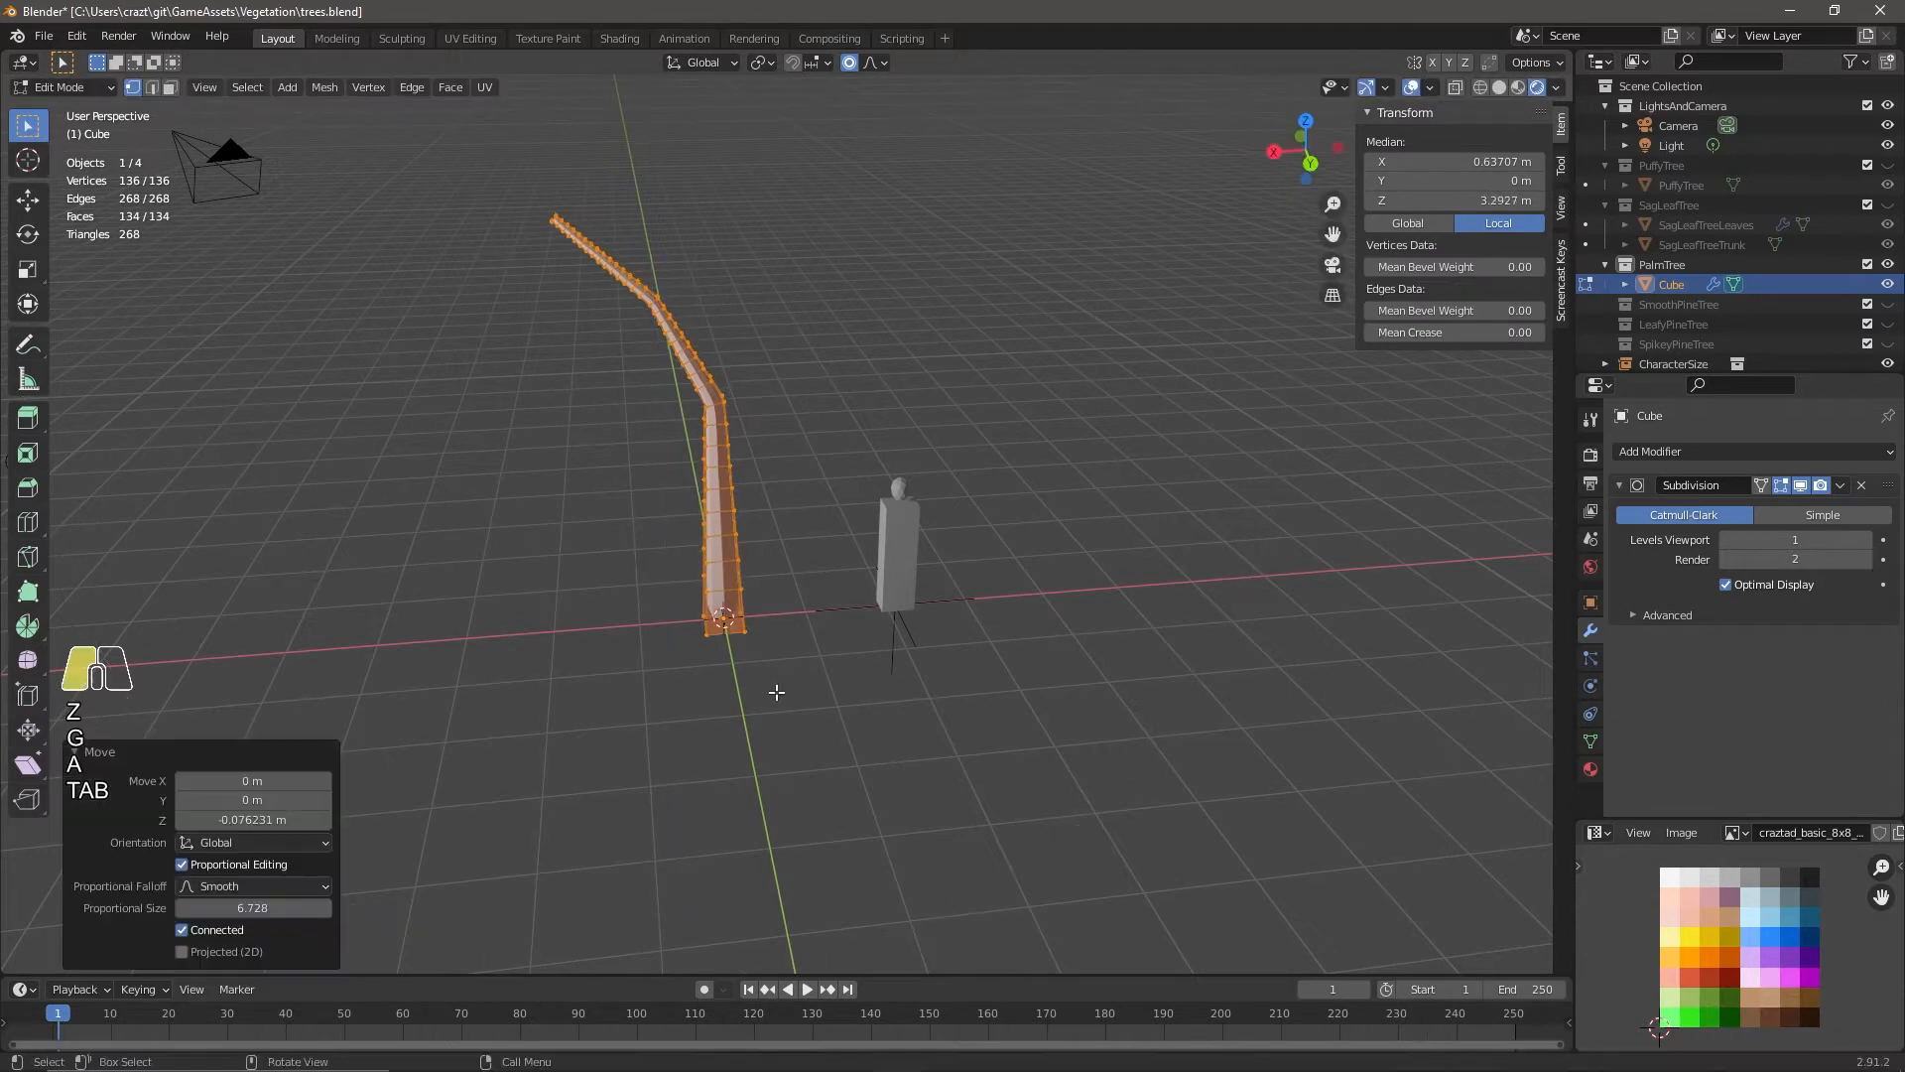
click(1306, 174)
scroll(695, 794, up, 4)
shift+middle_drag(615, 833, 727, 791)
key(g)
key(z)
right_click(846, 861)
key(g)
key(z)
click(1167, 911)
Leave Edit Mode and apply the Subdivision modifier to the trunk.
key(Tab)
key(Tab)
key(Tab)
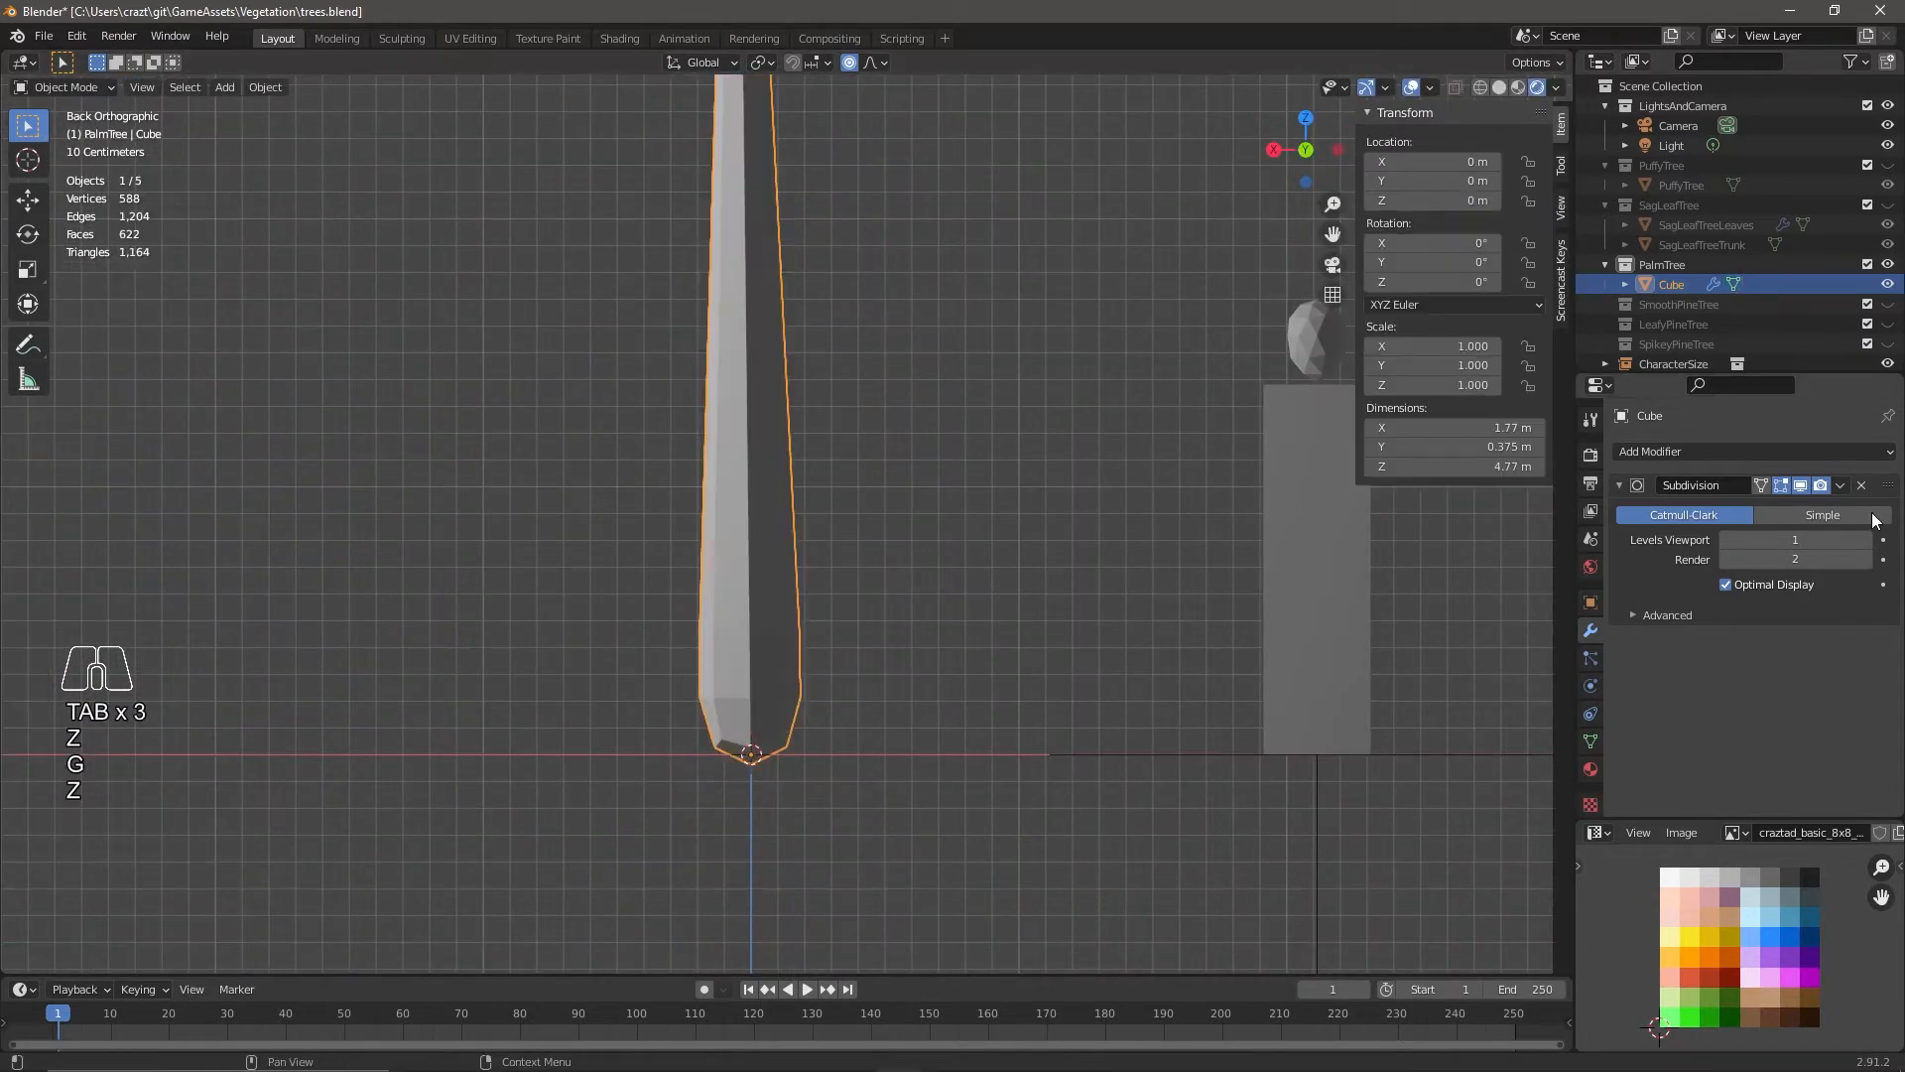
click(1752, 508)
Enter Edit Mode and move the vertices at the very bottom of the trunk along Z to flatten its base.
key(Tab)
key(g)
key(Escape)
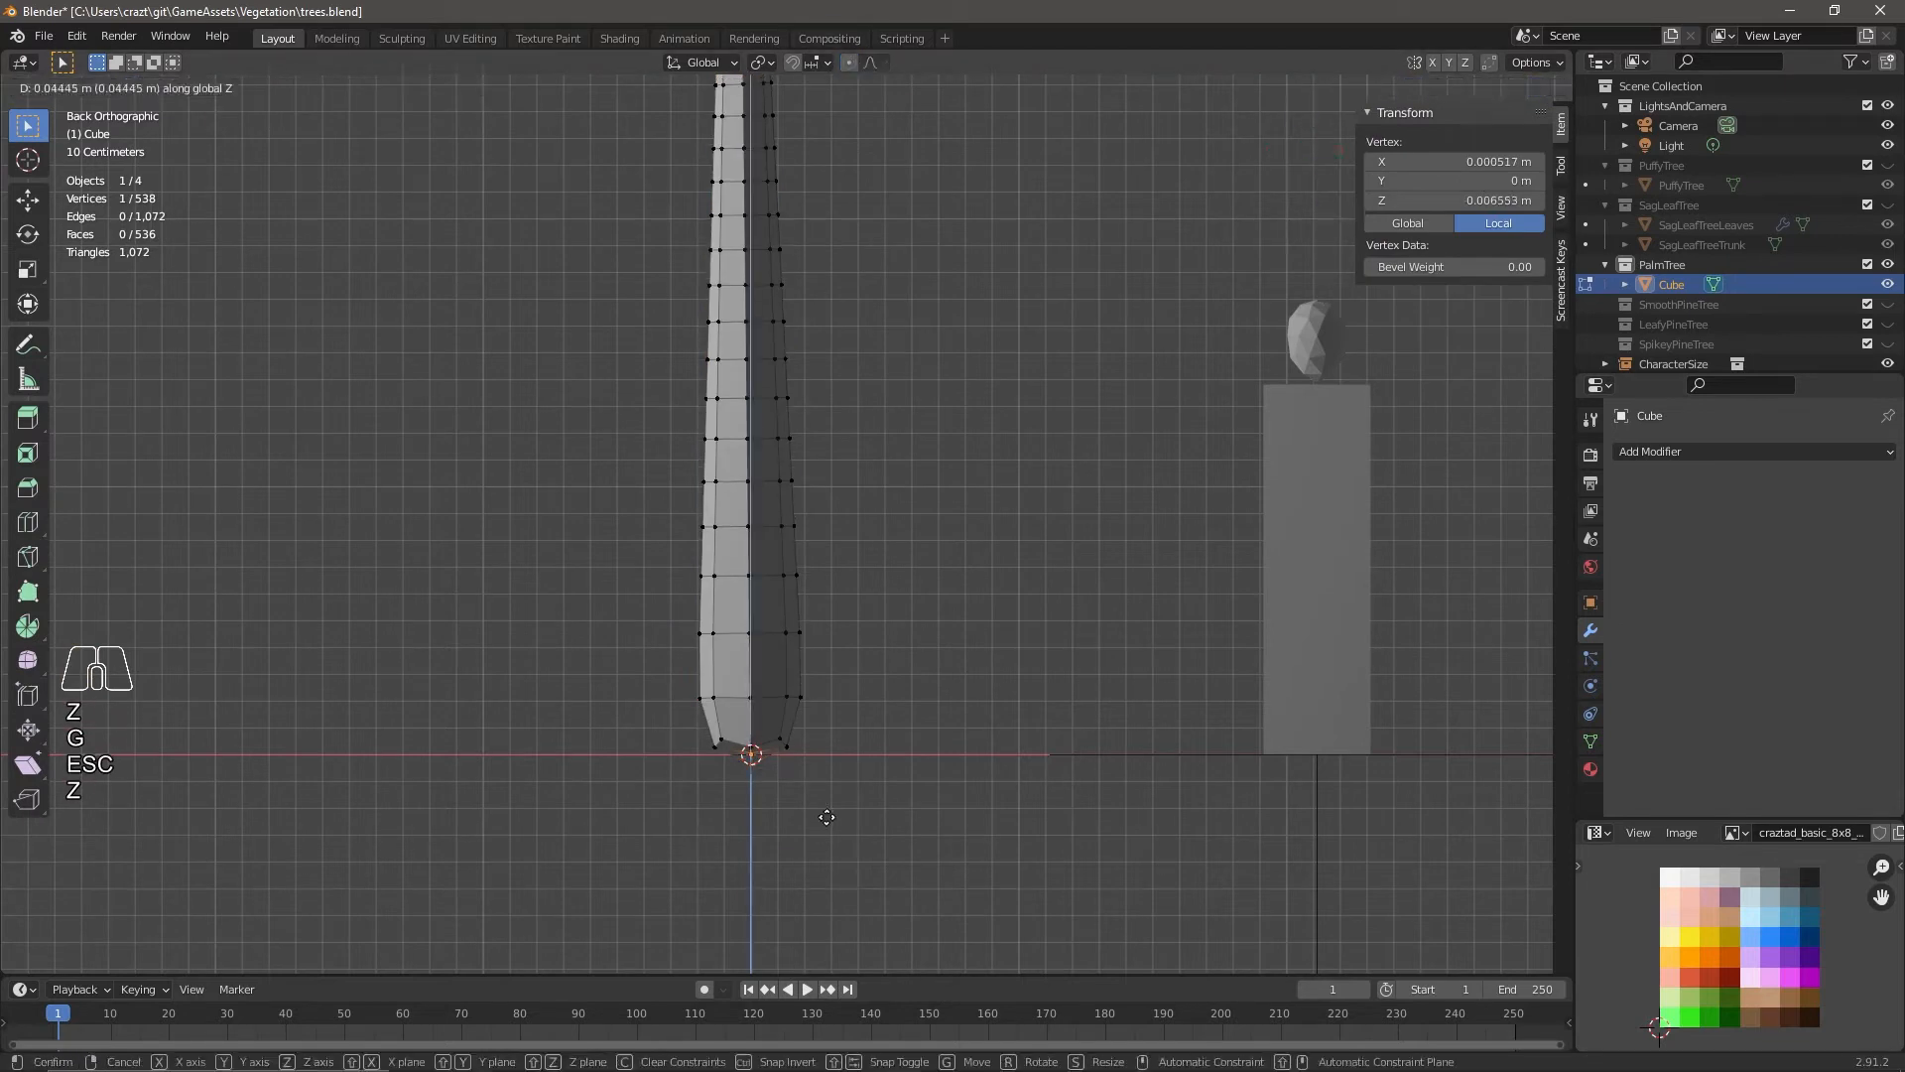
shift+click(722, 741)
middle_drag(721, 740, 658, 624)
scroll(612, 812, down, 3)
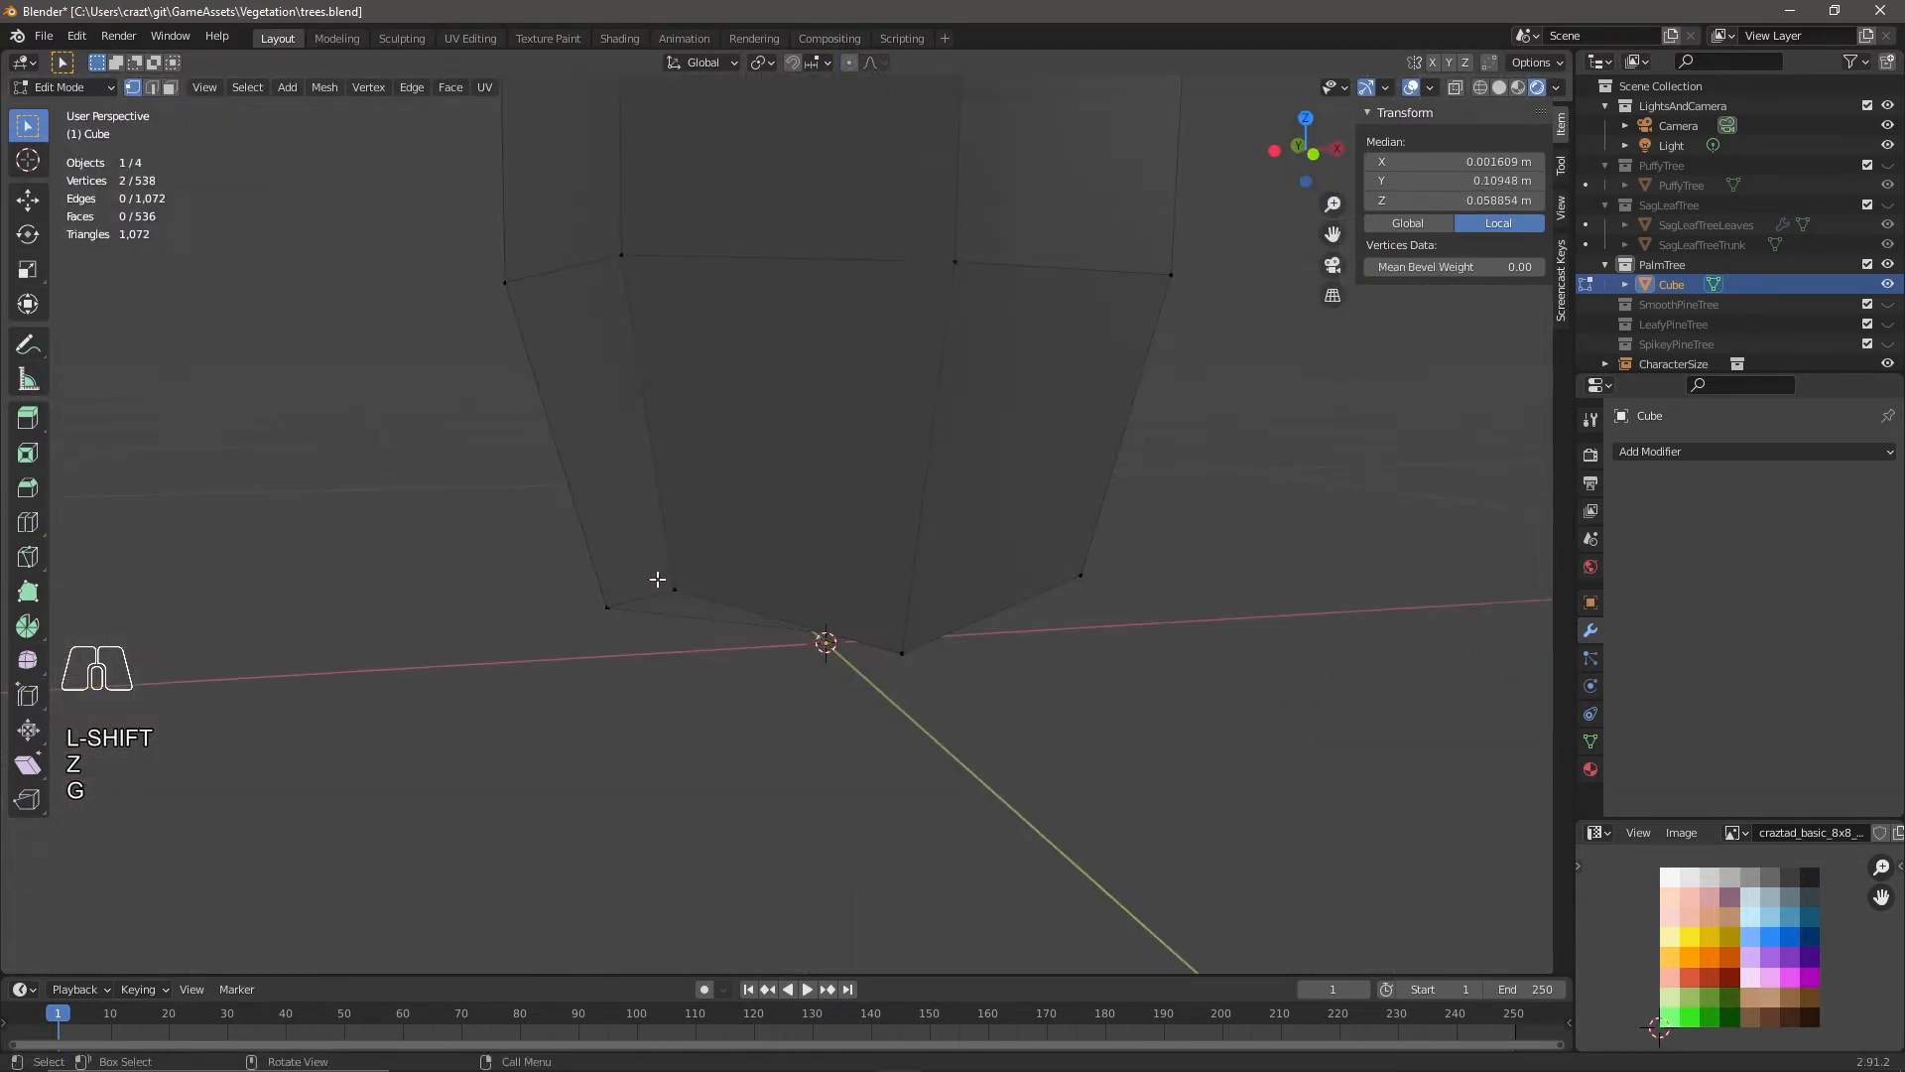
key(g)
key(z)
click(1096, 653)
Select the edges around the trunk's bottom rim and shift them along Z to level the base.
middle_drag(1091, 665, 813, 729)
key(2)
alt+click(686, 601)
middle_drag(1082, 678, 695, 722)
alt+shift+click(677, 610)
alt+shift+click(709, 606)
middle_drag(1072, 765, 992, 784)
key(g)
key(z)
click(957, 831)
Select a single vertex at the trunk's base and move it along Z in line with the rim.
click(595, 631)
key(1)
click(615, 652)
key(g)
key(z)
click(717, 715)
Turn on proportional editing and scale up the area around the selected base vertex to flare the trunk's bottom.
scroll(557, 710, down, 12)
middle_drag(717, 715, 897, 642)
click(848, 64)
key(s)
click(839, 651)
Select the four faces capping the trunk's upper tip and scale them to 0 without proportional editing, collapsing the end to a point.
shift+middle_drag(854, 426, 906, 557)
scroll(906, 556, up, 3)
middle_drag(1116, 685, 1055, 719)
click(784, 556)
scroll(792, 611, up, 1)
scroll(791, 611, up, 10)
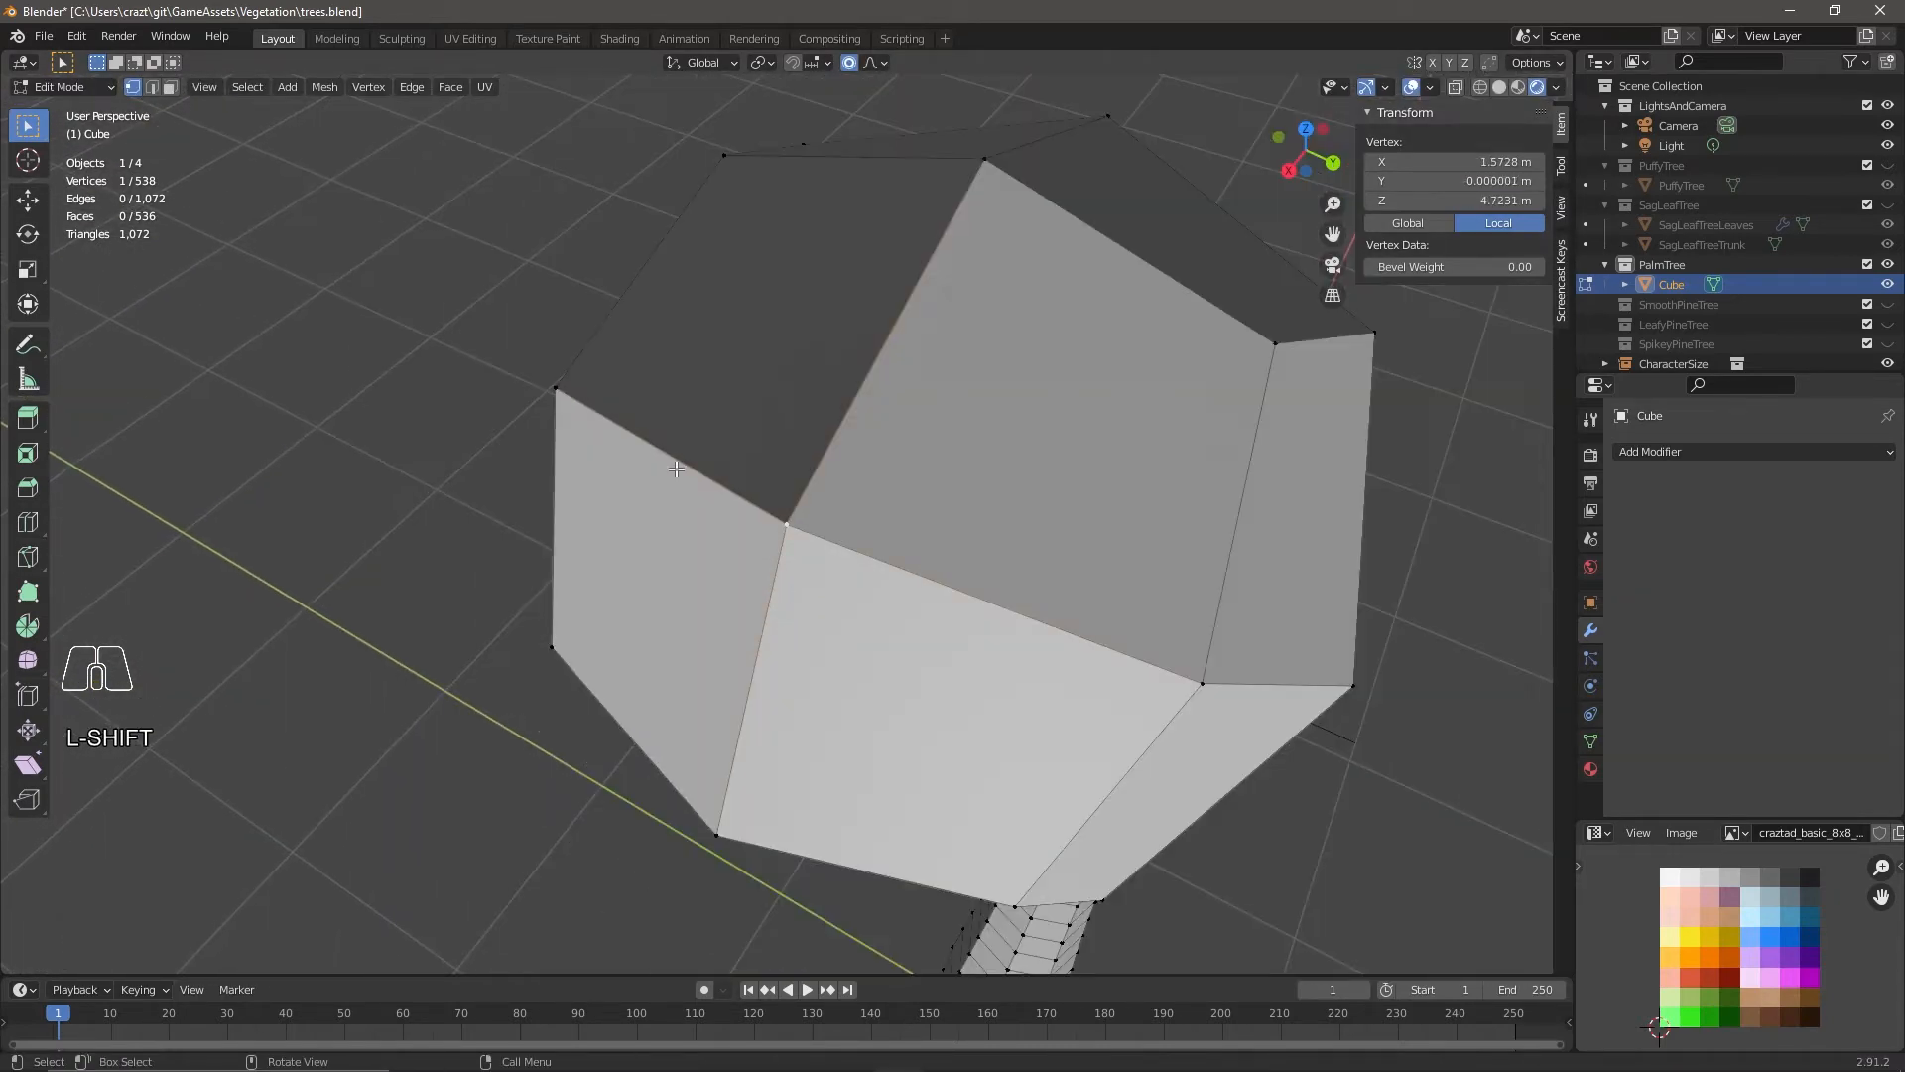
shift+drag(1015, 174, 1022, 183)
shift+drag(1255, 322, 1298, 368)
shift+drag(1183, 660, 1227, 707)
shift+drag(856, 878, 905, 893)
key(3)
shift+click(694, 685)
shift+click(877, 696)
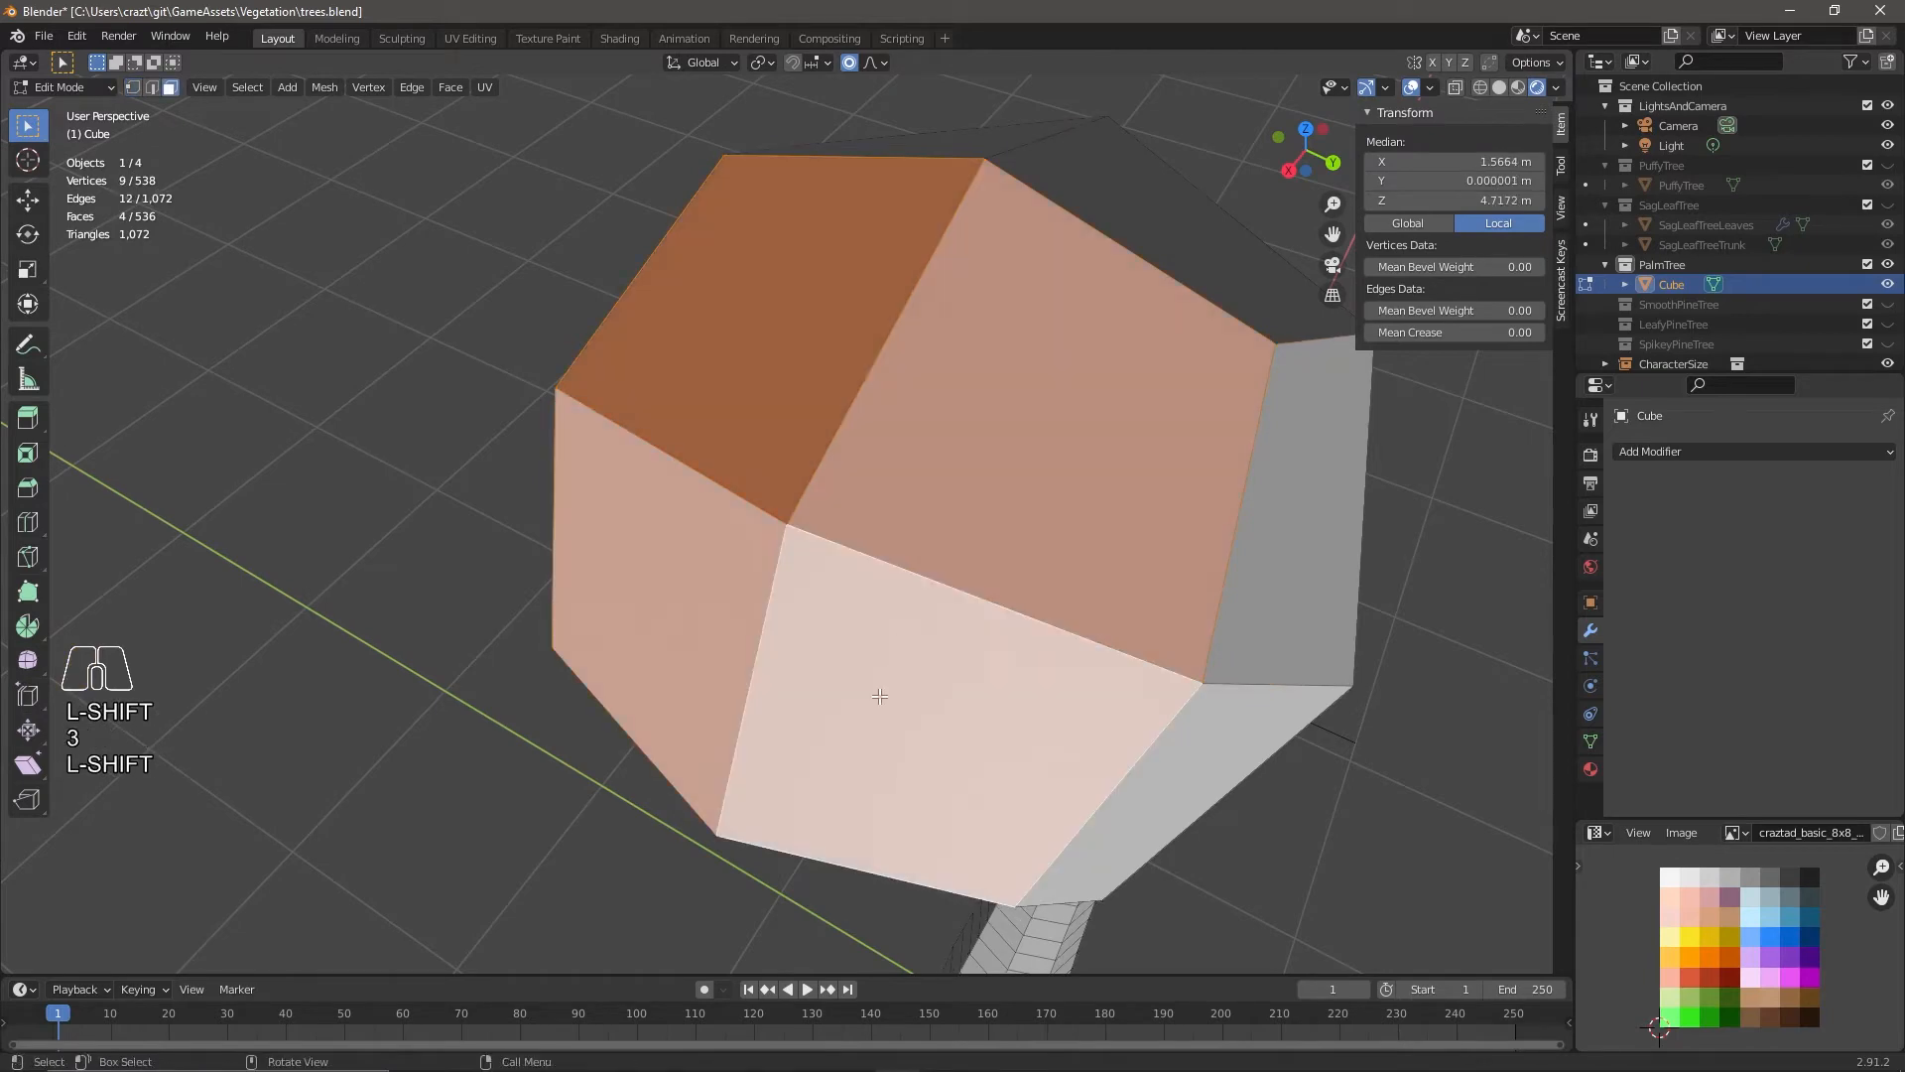
key(1)
scroll(928, 694, down, 3)
key(s)
key(KP_0)
key(Escape)
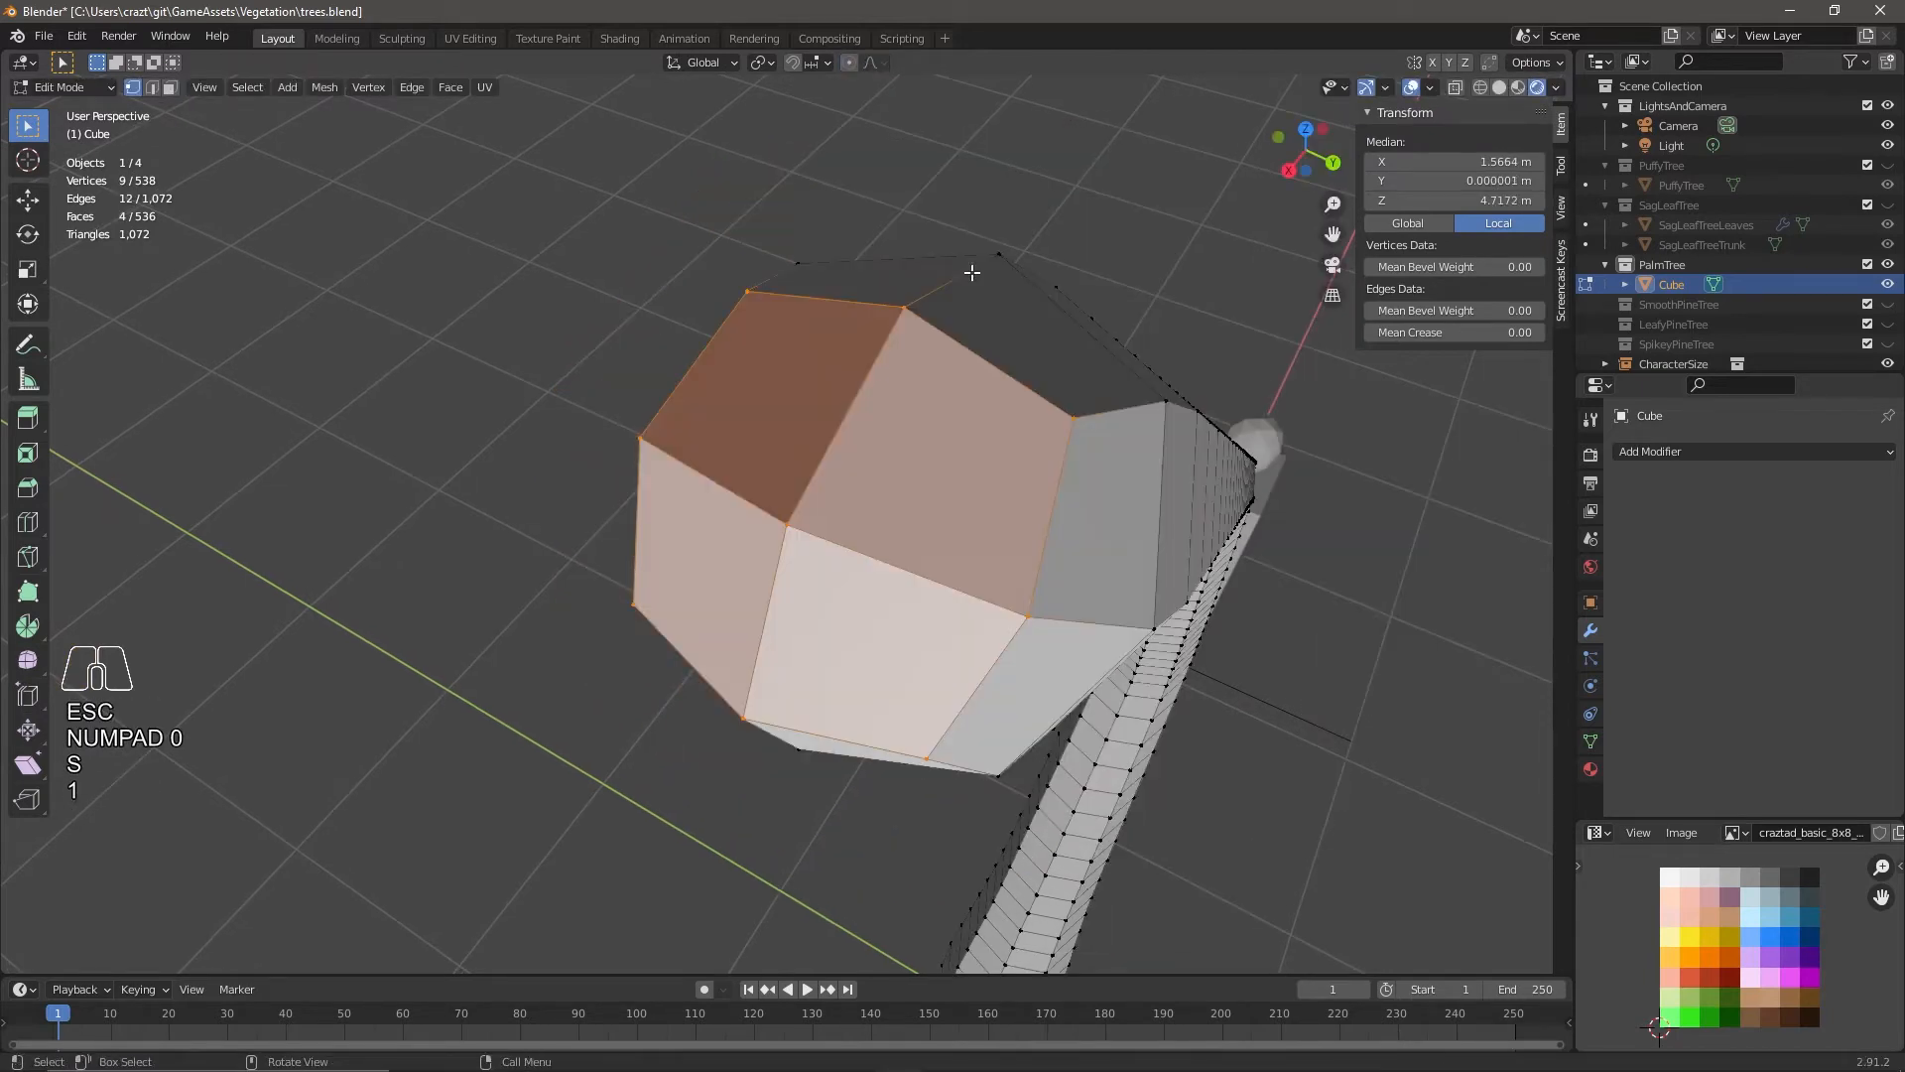
key(s)
key(KP_0)
key(Return)
Reduce the trunk's geometry with a Decimate modifier at a ratio of 0.0676 and apply it in Object Mode.
middle_drag(1055, 412, 937, 583)
scroll(936, 583, down, 8)
click(1706, 455)
click(1518, 598)
scroll(1023, 785, down, 2)
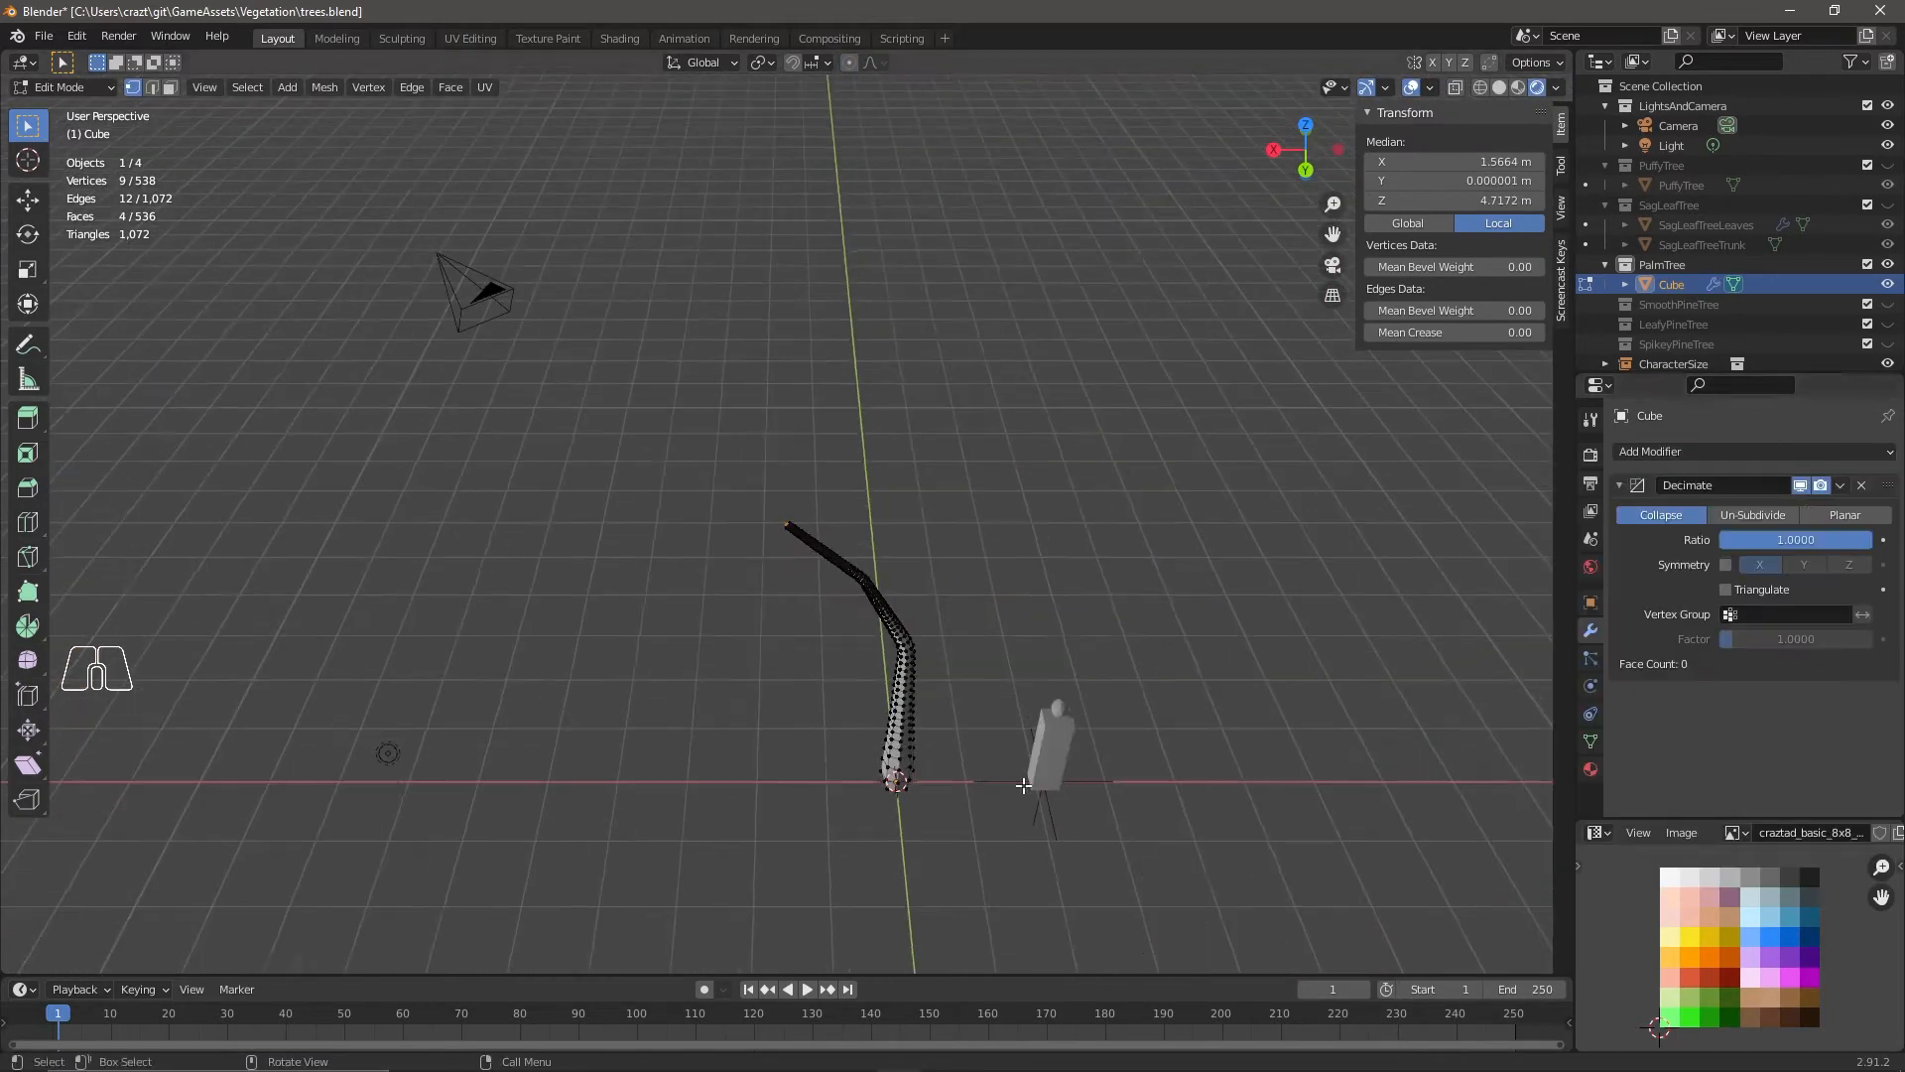
shift+drag(1852, 539, 1769, 540)
key(Tab)
scroll(921, 675, up, 2)
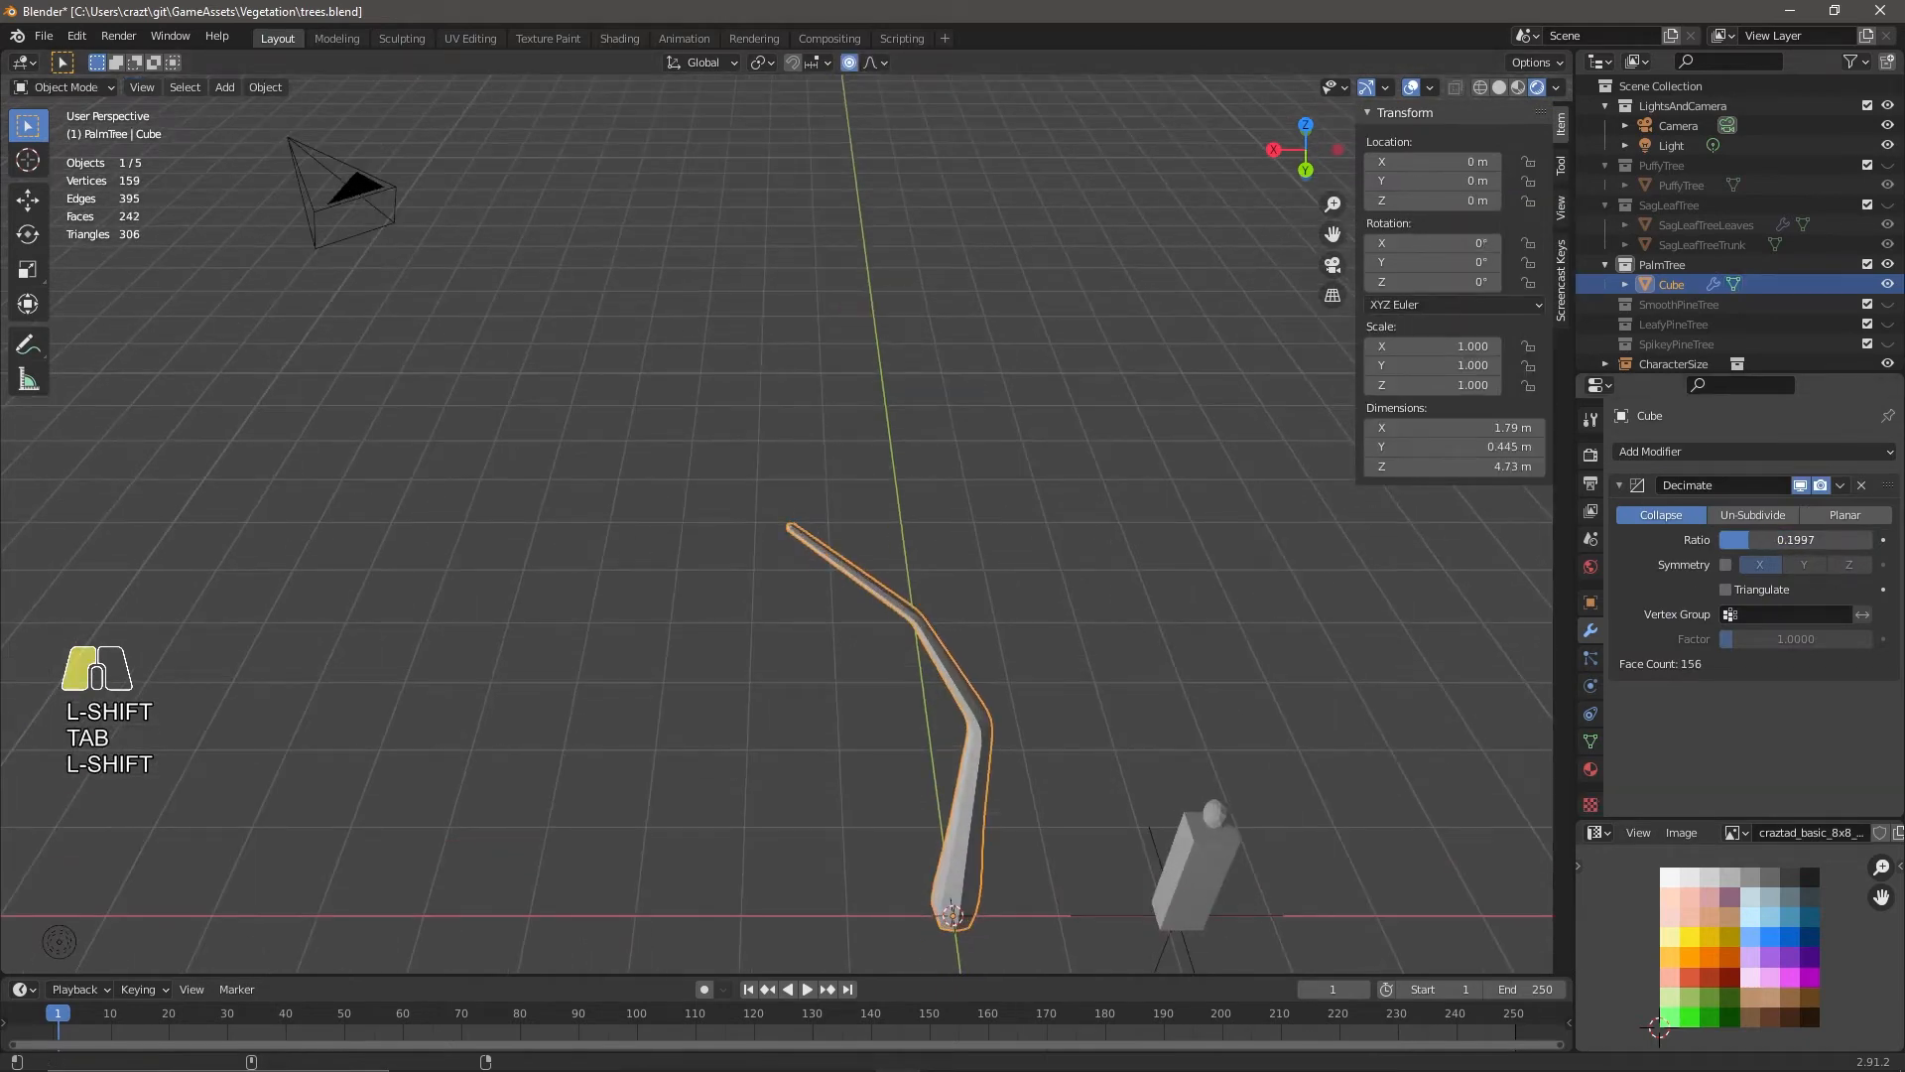
middle_drag(992, 854, 941, 847)
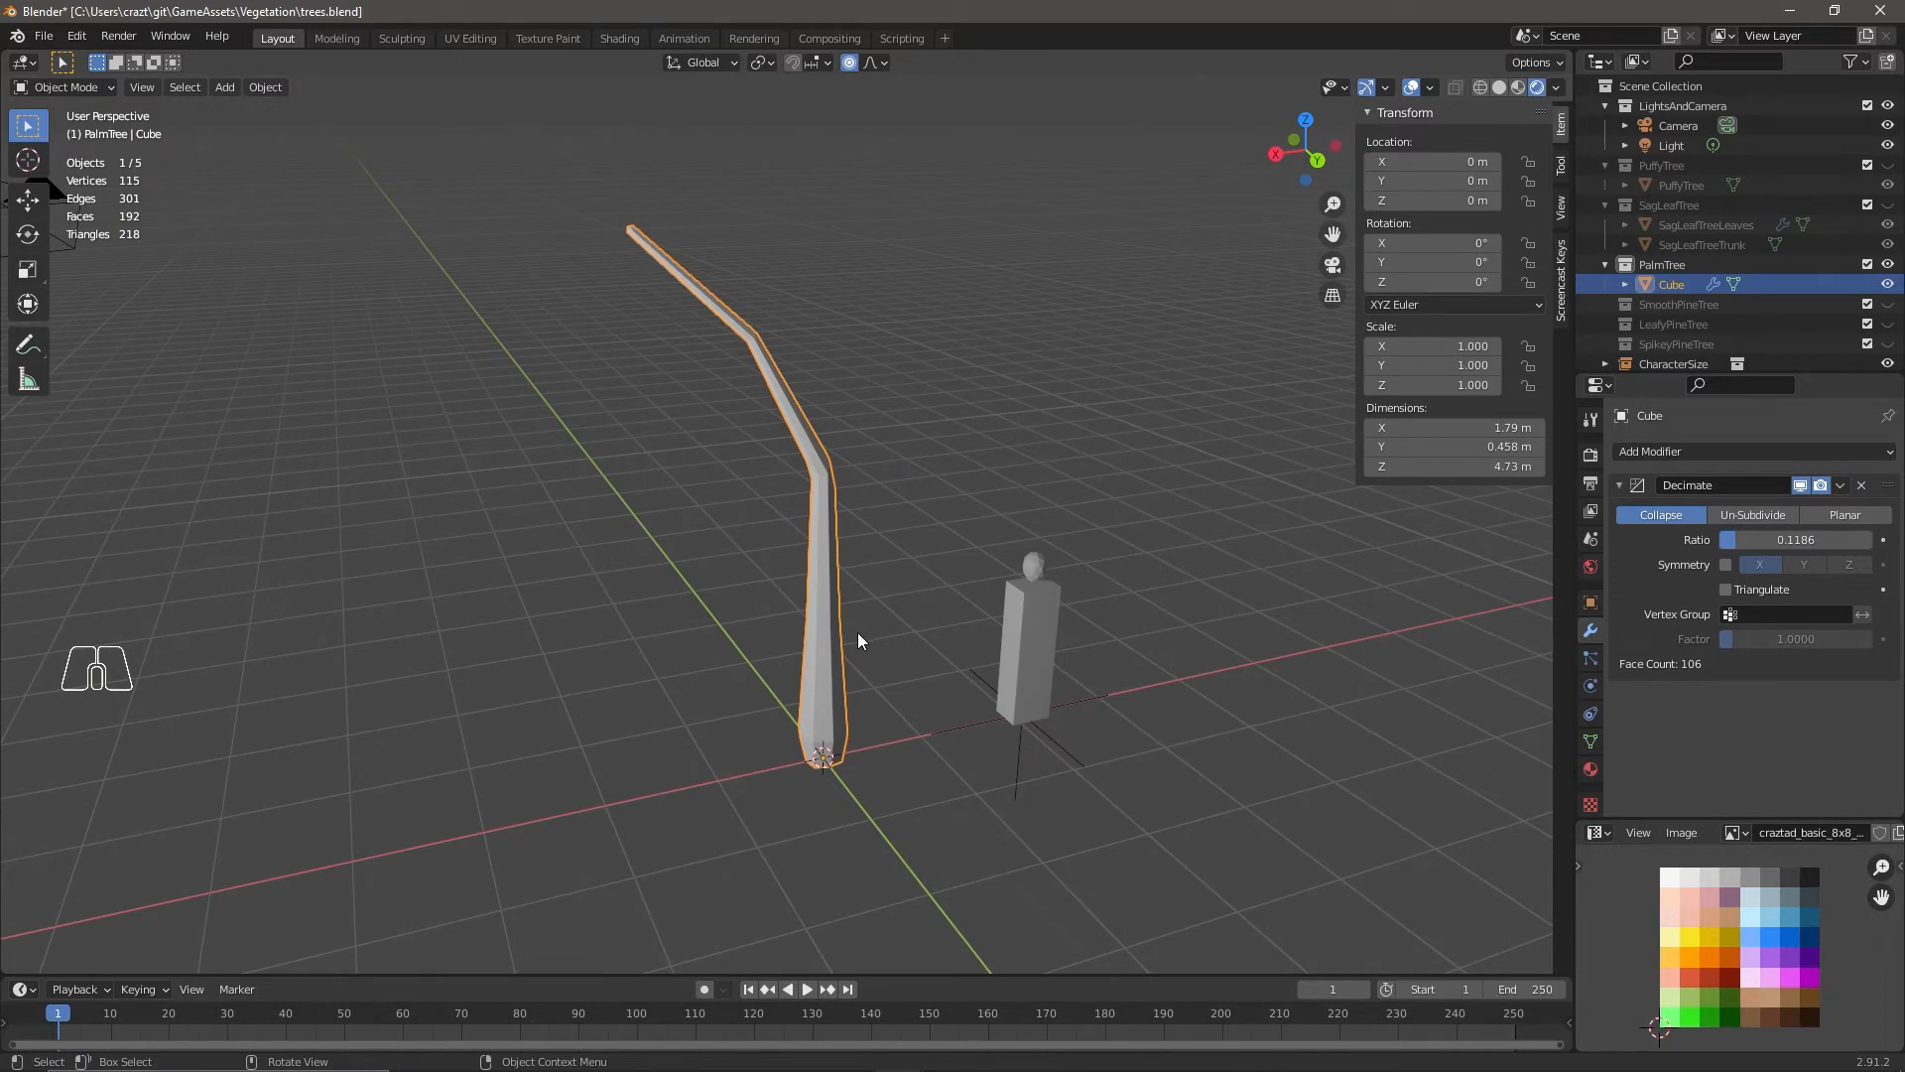
middle_drag(1042, 774, 992, 742)
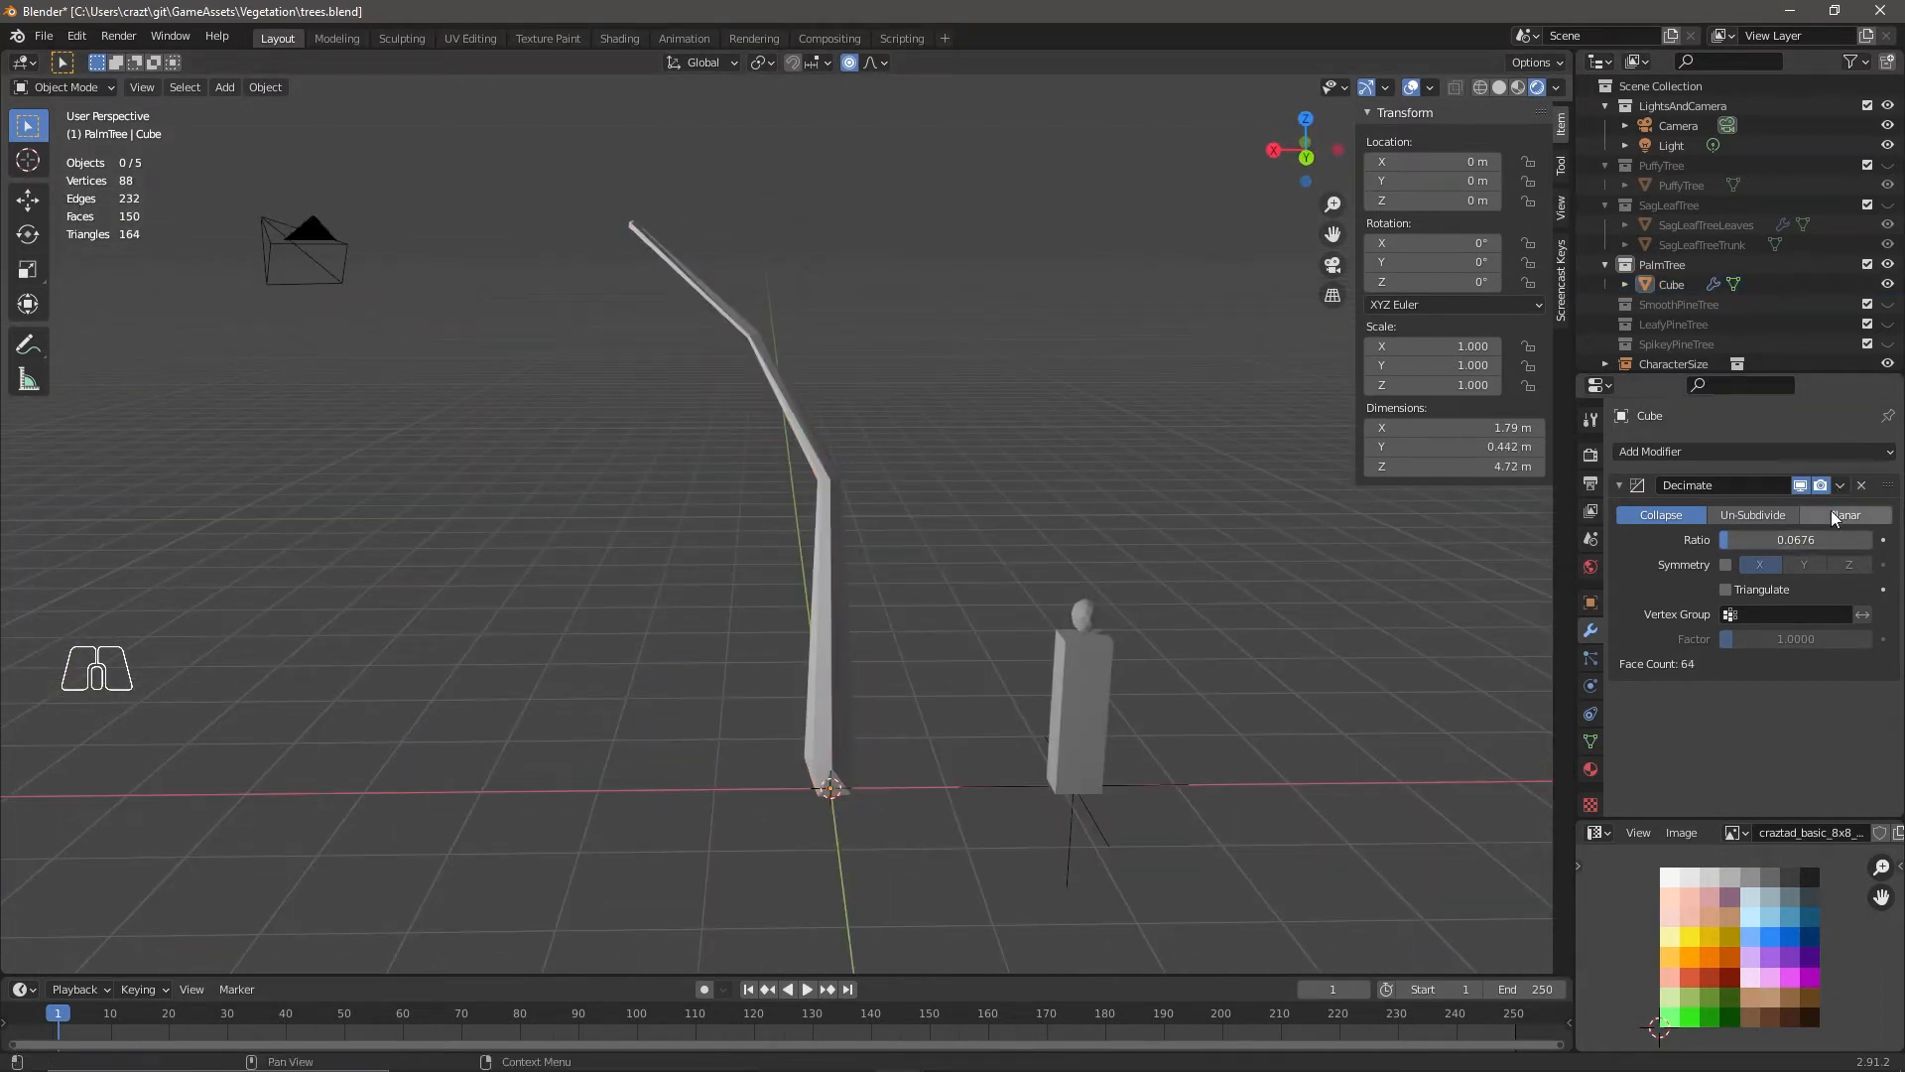
key(ctrl+a)
Add a 2 m plane at the world origin for the leaf and hide the trunk.
key(shift+a)
click(983, 668)
click(1888, 285)
In top view, enter Edit Mode on the plane, scale it 2.315 along X and then 0.520 uniformly.
click(1305, 119)
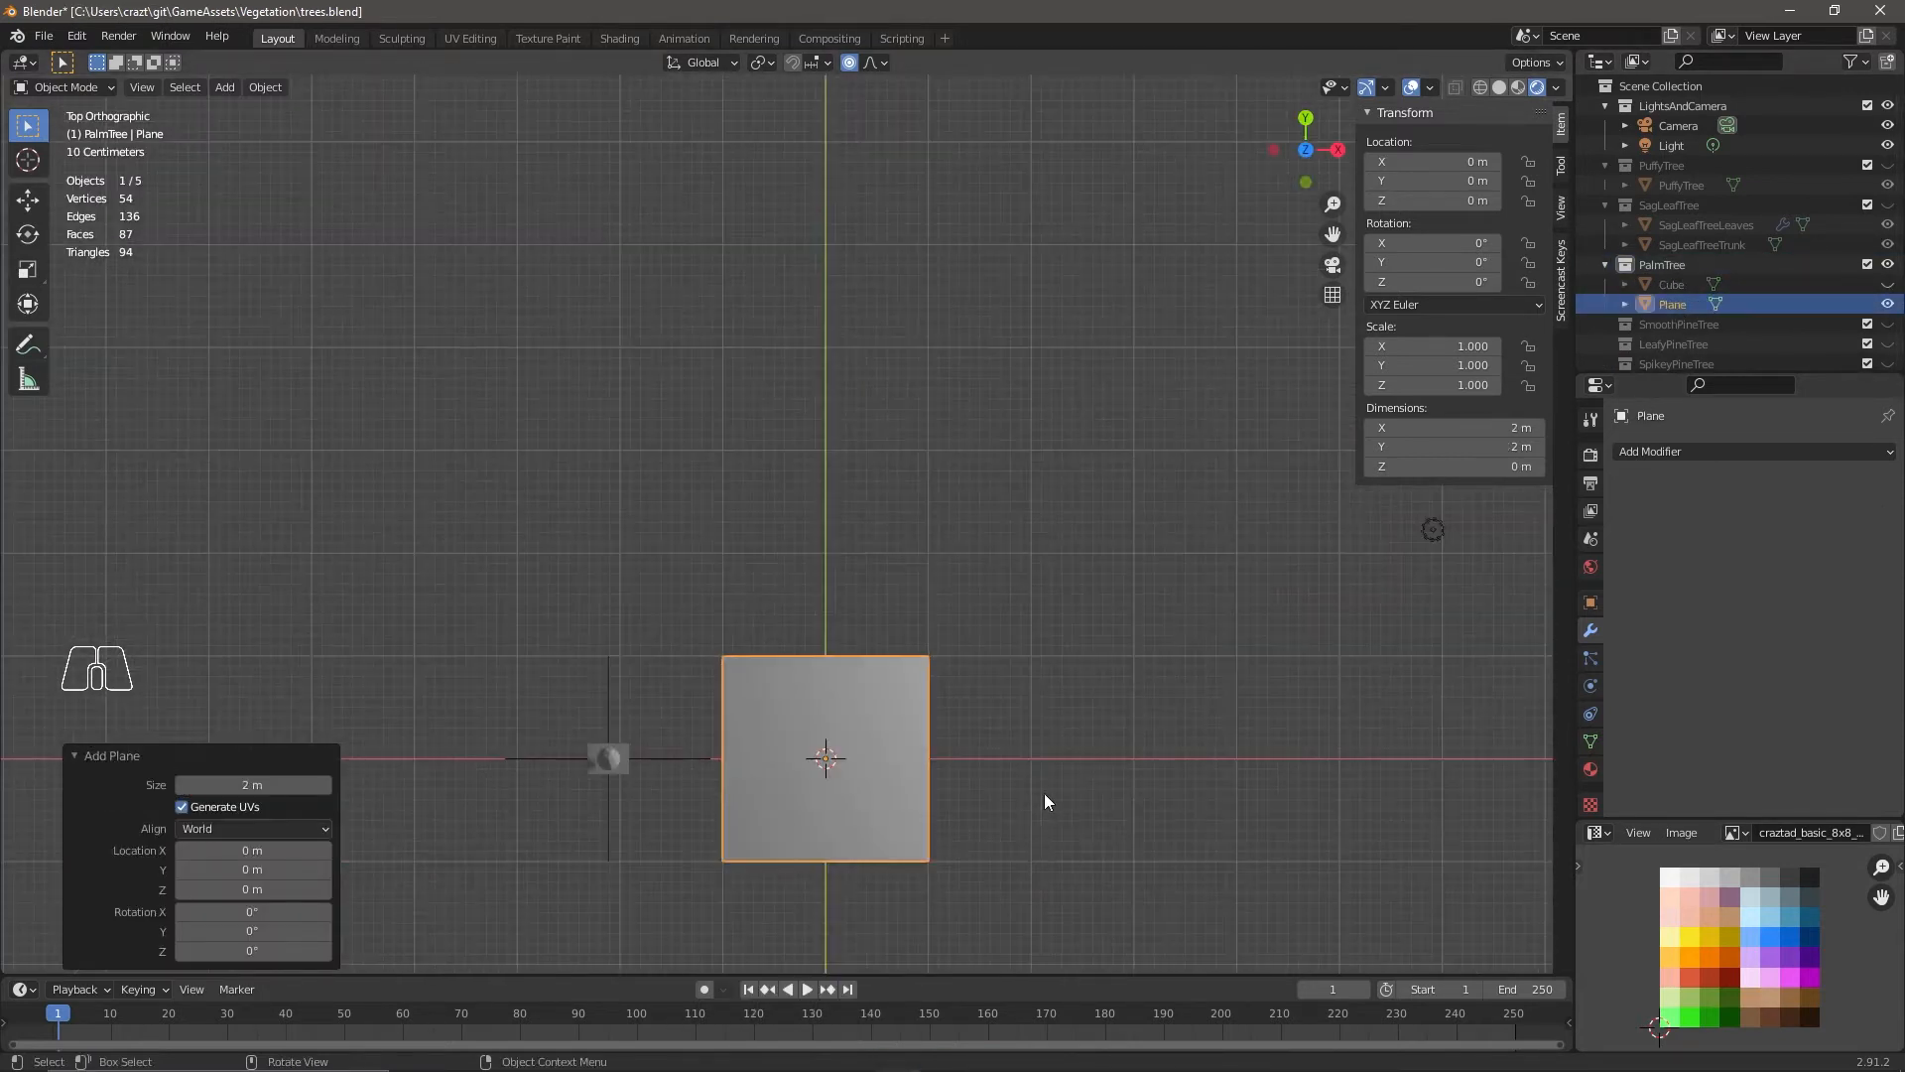
shift+middle_drag(970, 839, 1008, 643)
key(Tab)
key(s)
click(426, 658)
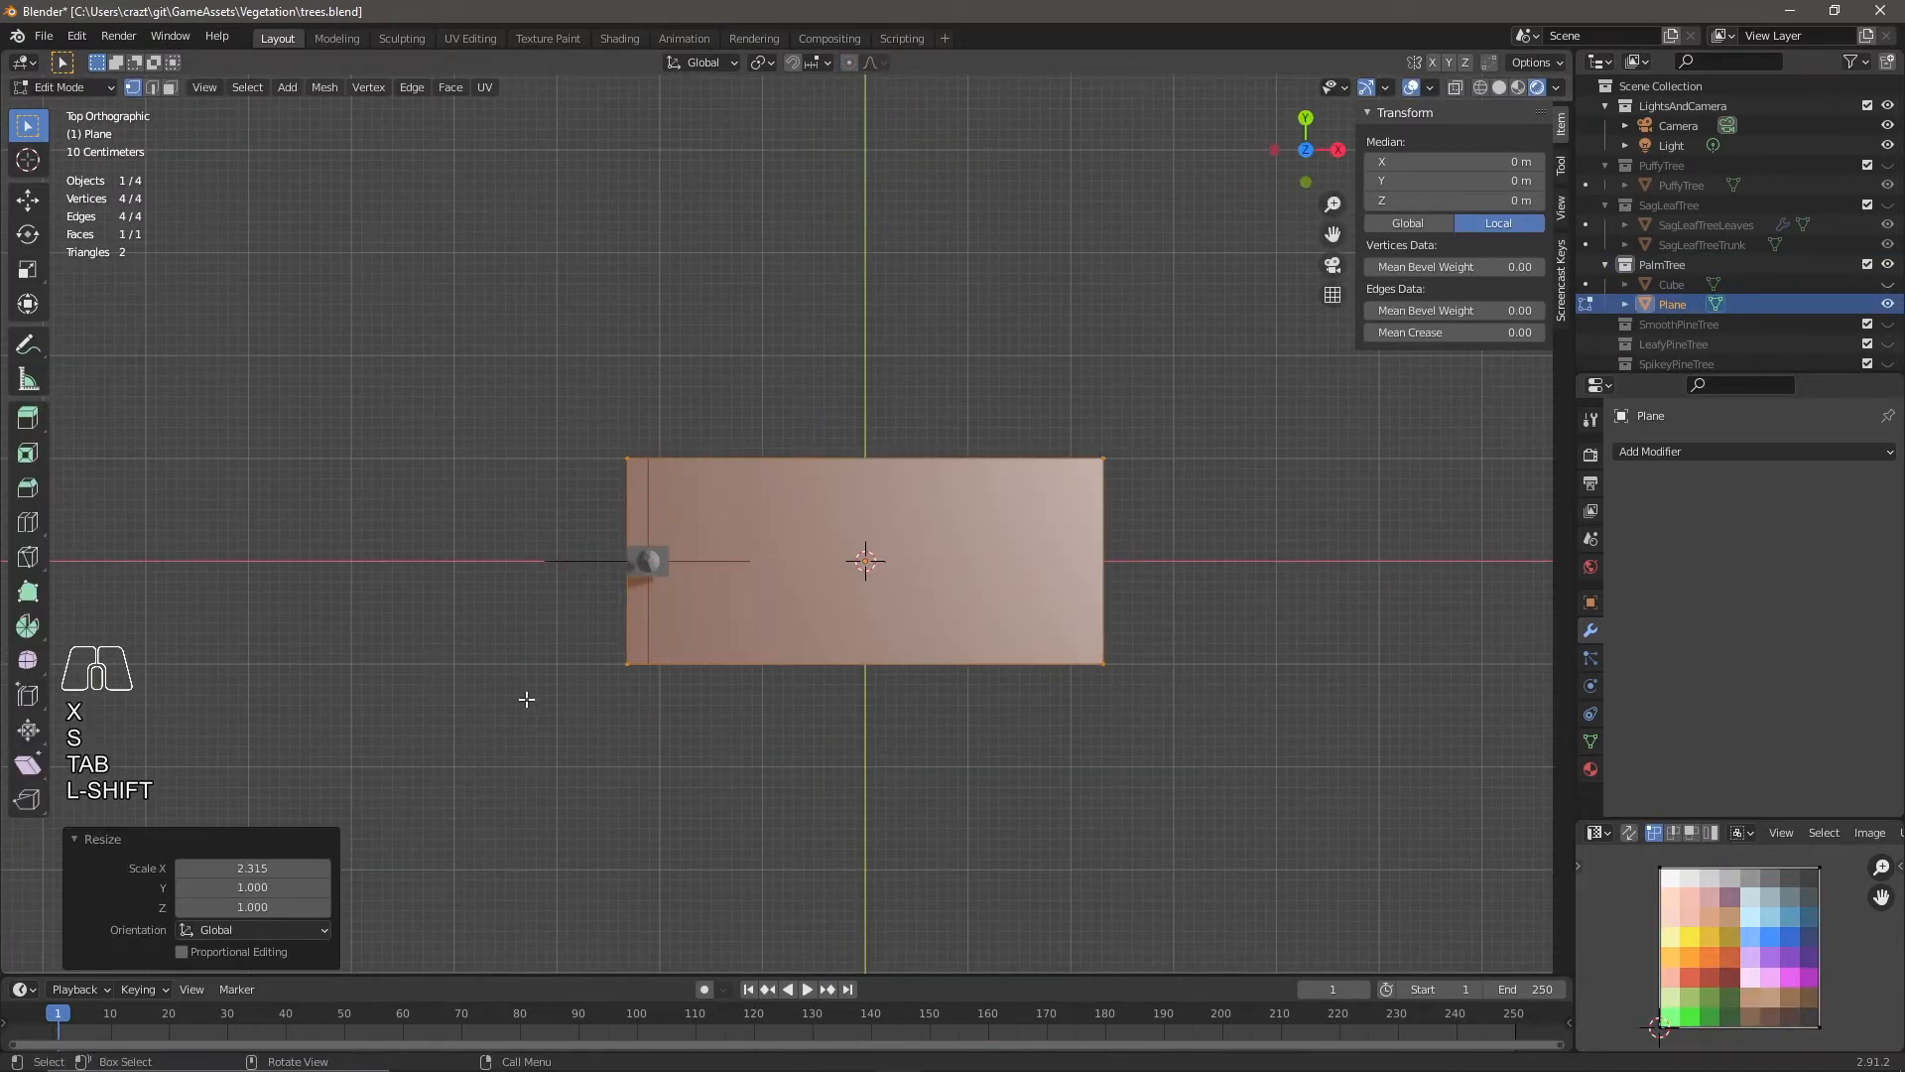
key(s)
click(966, 480)
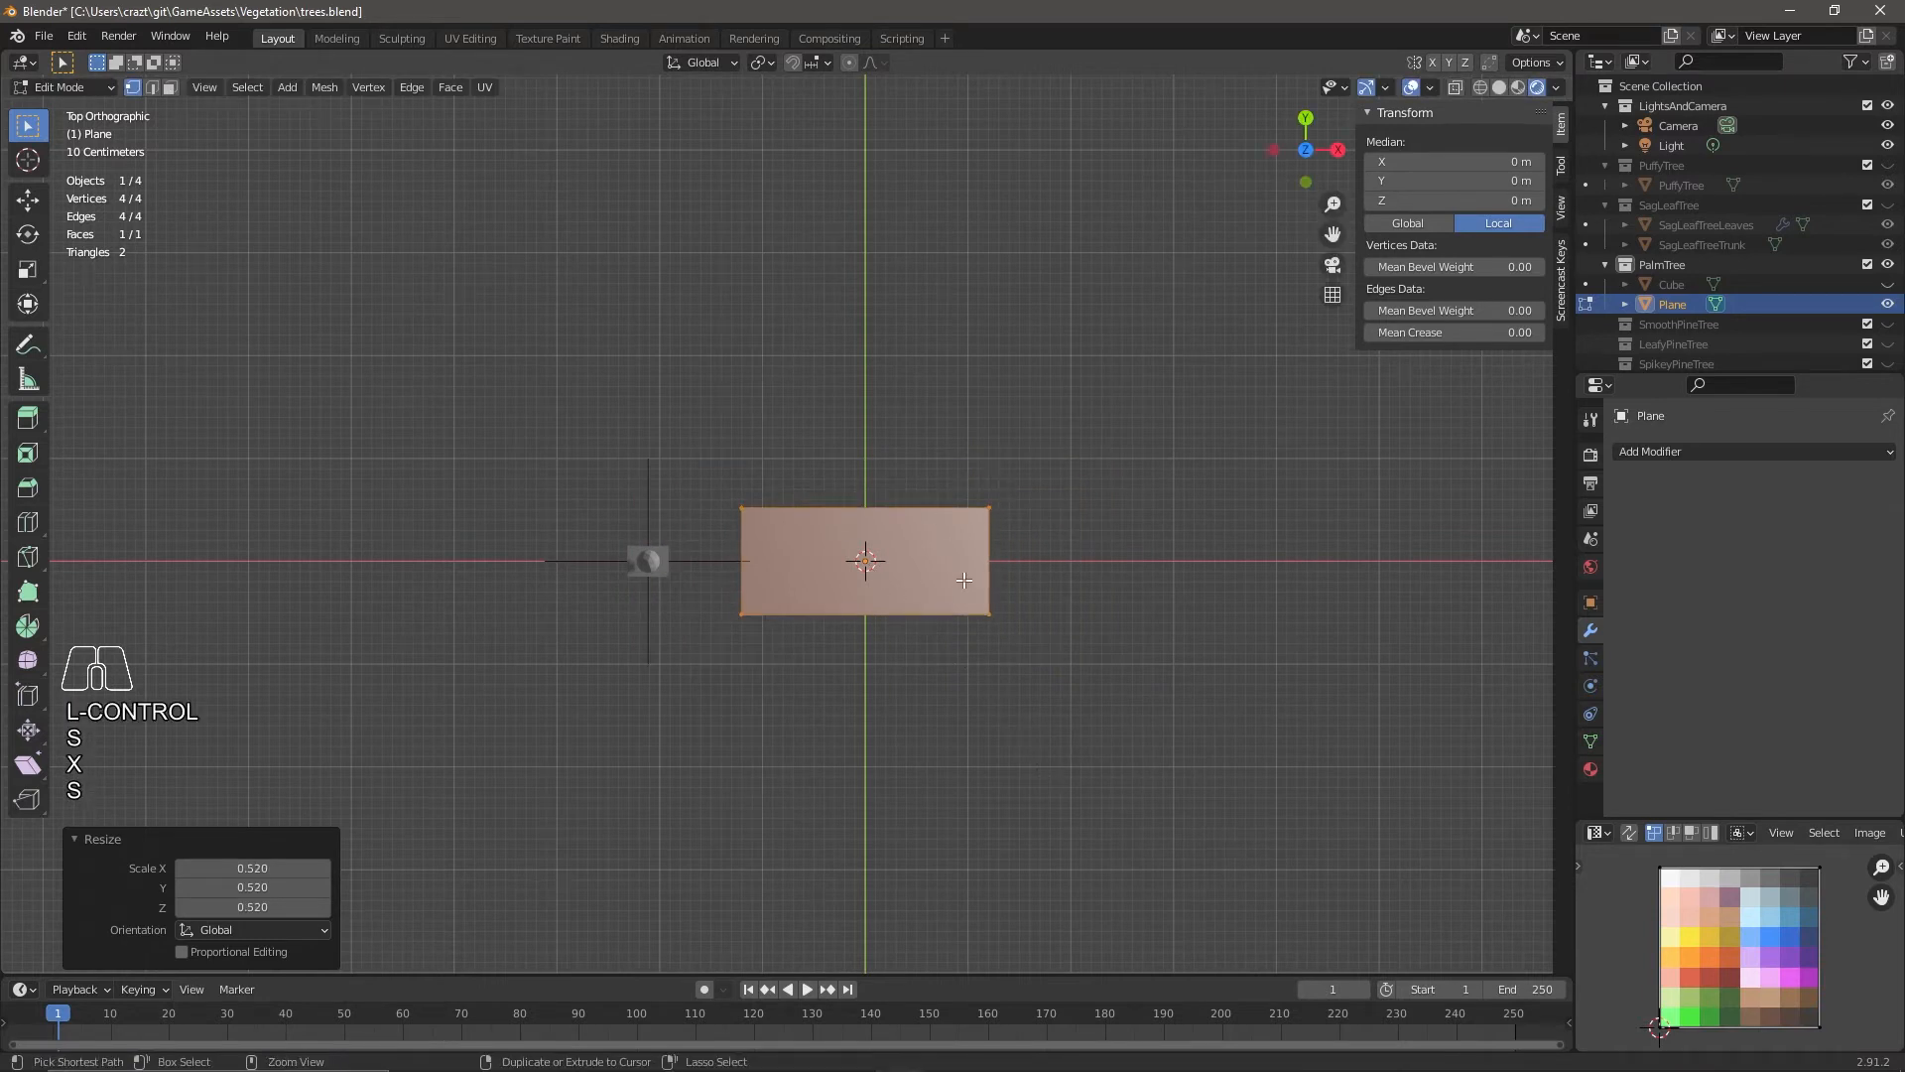
Divide the plane into four segments with three loop cuts and scale down its outer cross edges.
click(889, 541)
key(Escape)
middle_drag(957, 584, 932, 496)
drag(945, 493, 995, 687)
key(s)
click(990, 592)
drag(772, 610, 774, 614)
key(s)
click(768, 581)
Narrow the inner cross edges and scale the leaf's tip edge to 0 so it ends in a point.
drag(778, 469, 835, 614)
key(s)
click(827, 593)
drag(886, 498, 935, 638)
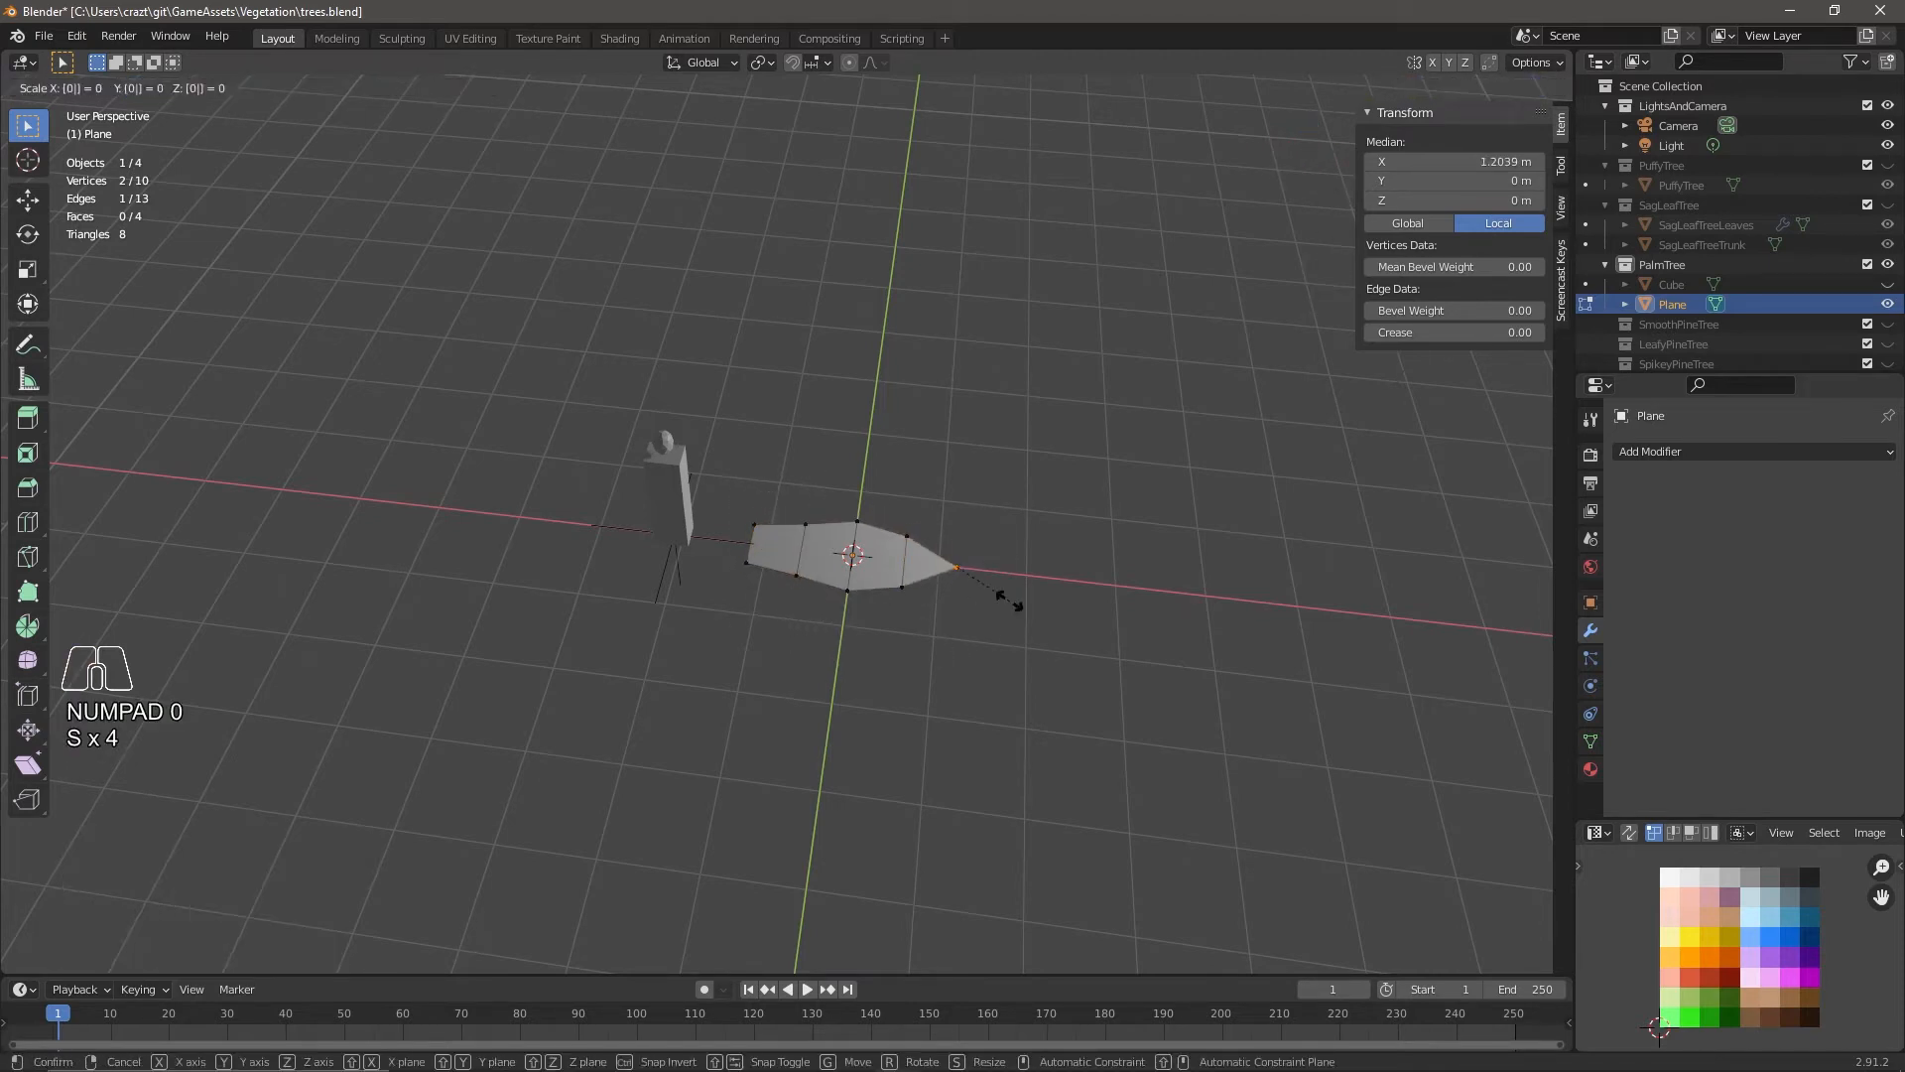
key(Return)
In edge select mode, rescale the leaf's inner cross edges and scale its blunt base edge to 0.691.
key(2)
click(801, 551)
key(s)
click(938, 723)
click(852, 558)
key(s)
click(889, 635)
click(802, 555)
click(755, 541)
key(s)
click(949, 705)
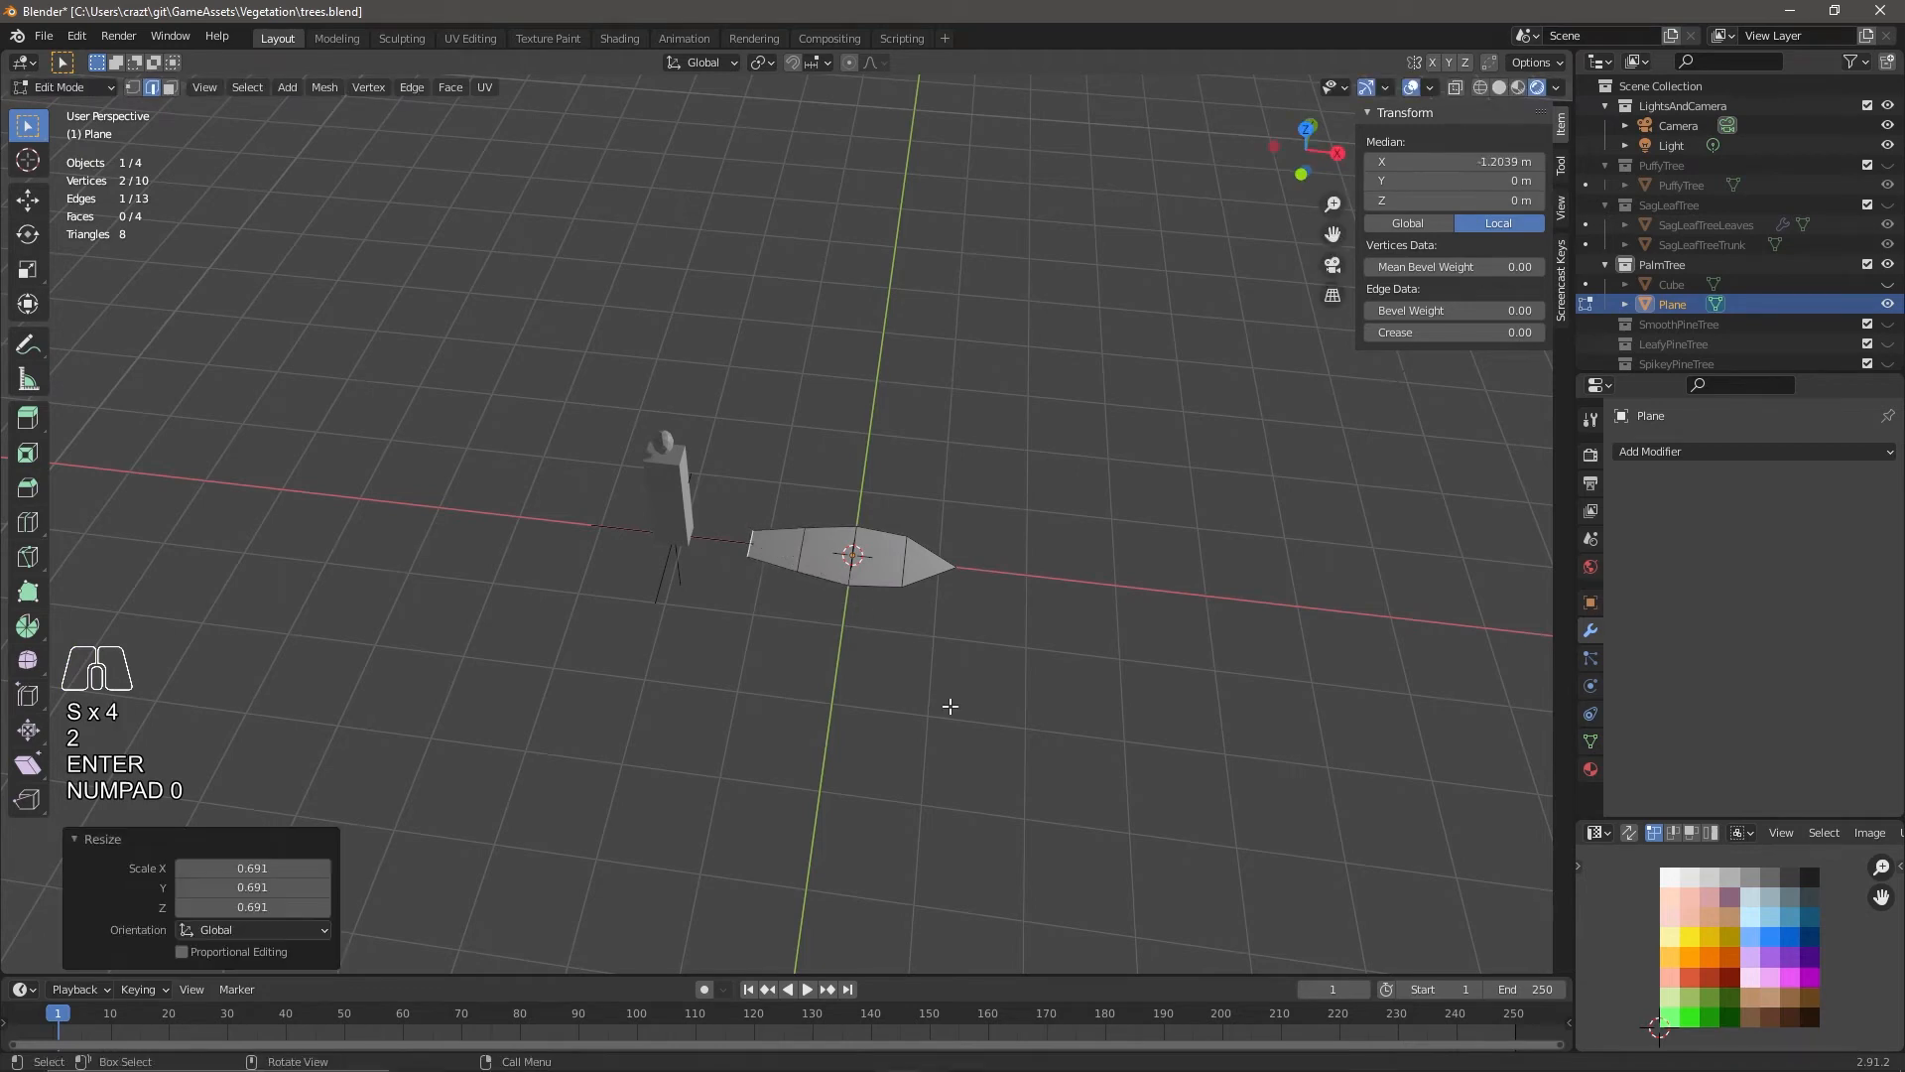
drag(742, 508, 840, 630)
key(s)
click(908, 680)
middle_drag(910, 683, 947, 808)
key(ctrl+z)
Rescale the cross edge nearest the leaf's base, and scale the whole leaf to 0.782 along Y.
click(802, 546)
key(s)
click(880, 654)
key(a)
key(s)
key(y)
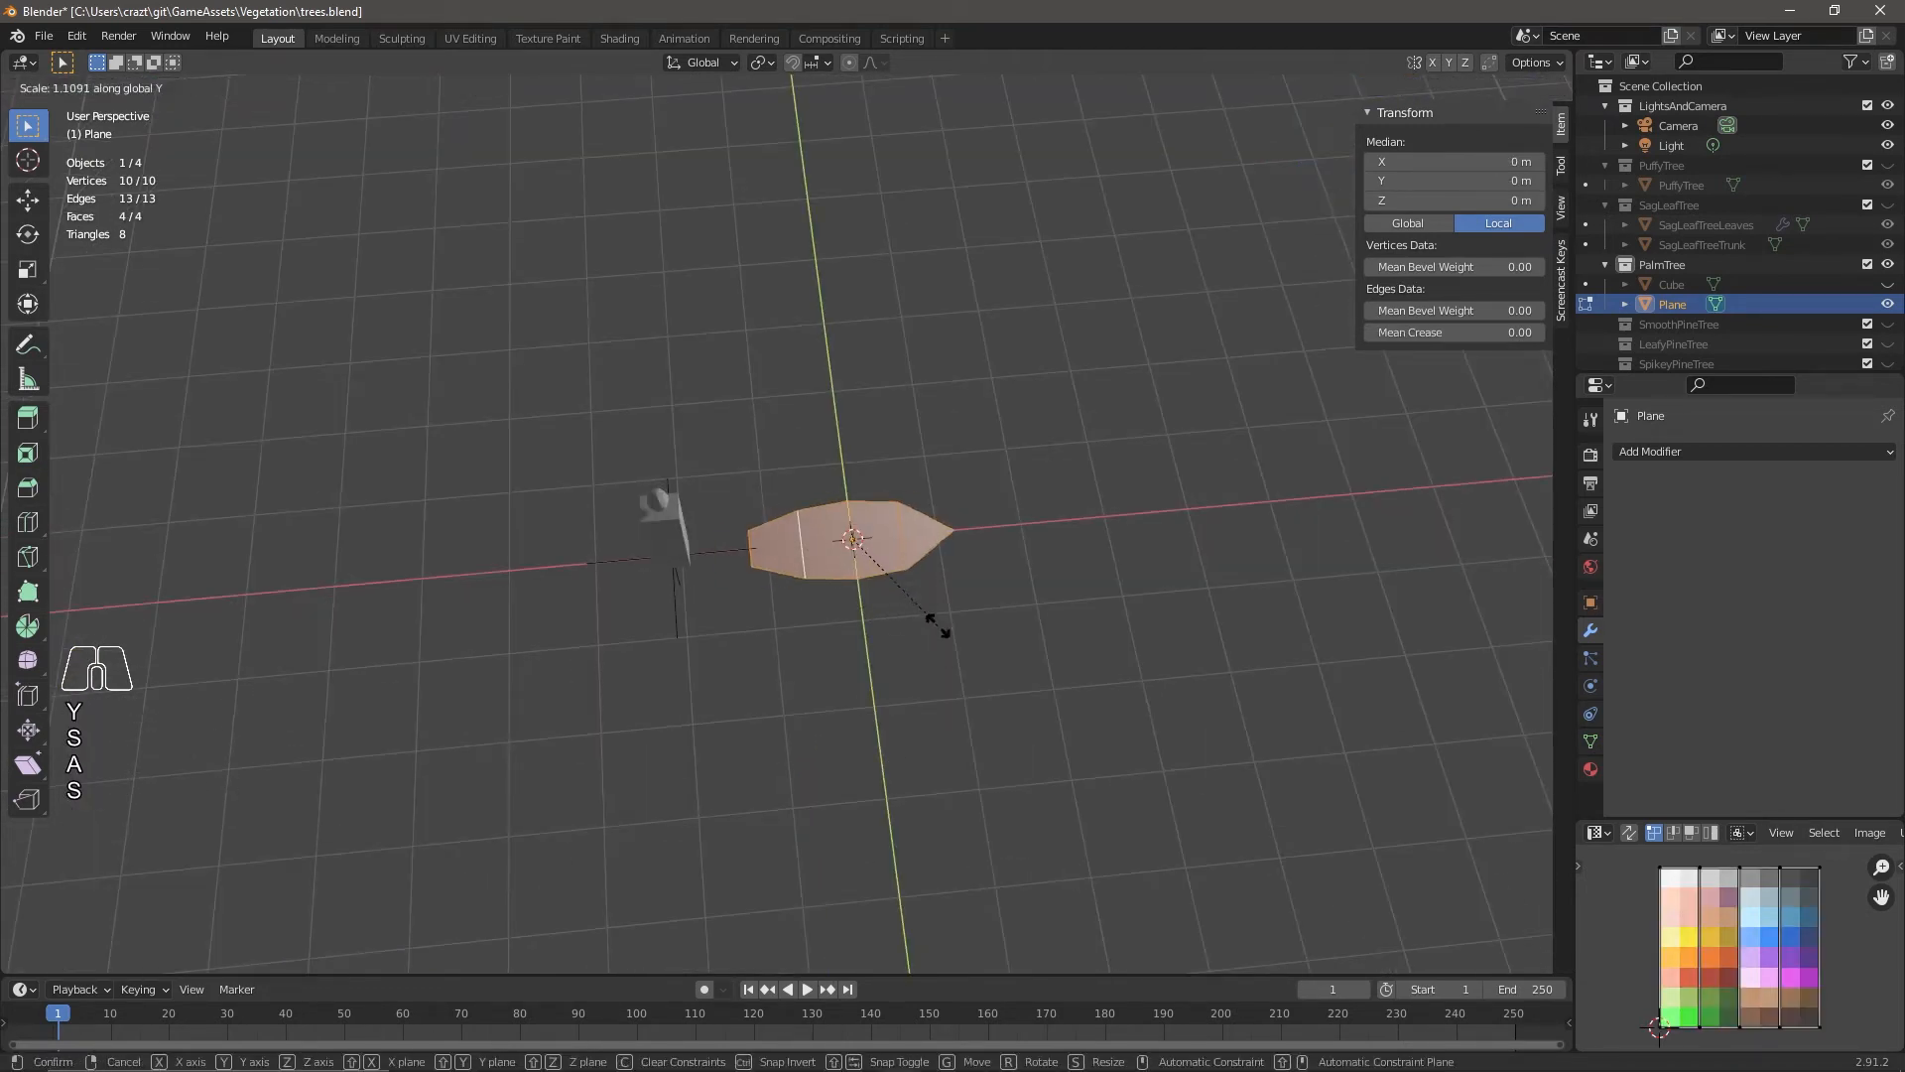
click(933, 569)
In back view, arch the leaf by moving its middle edge about -0.106 m in X and 0.473 m in Z with proportional editing.
middle_drag(932, 570, 888, 548)
click(1336, 152)
middle_drag(1206, 219, 1032, 288)
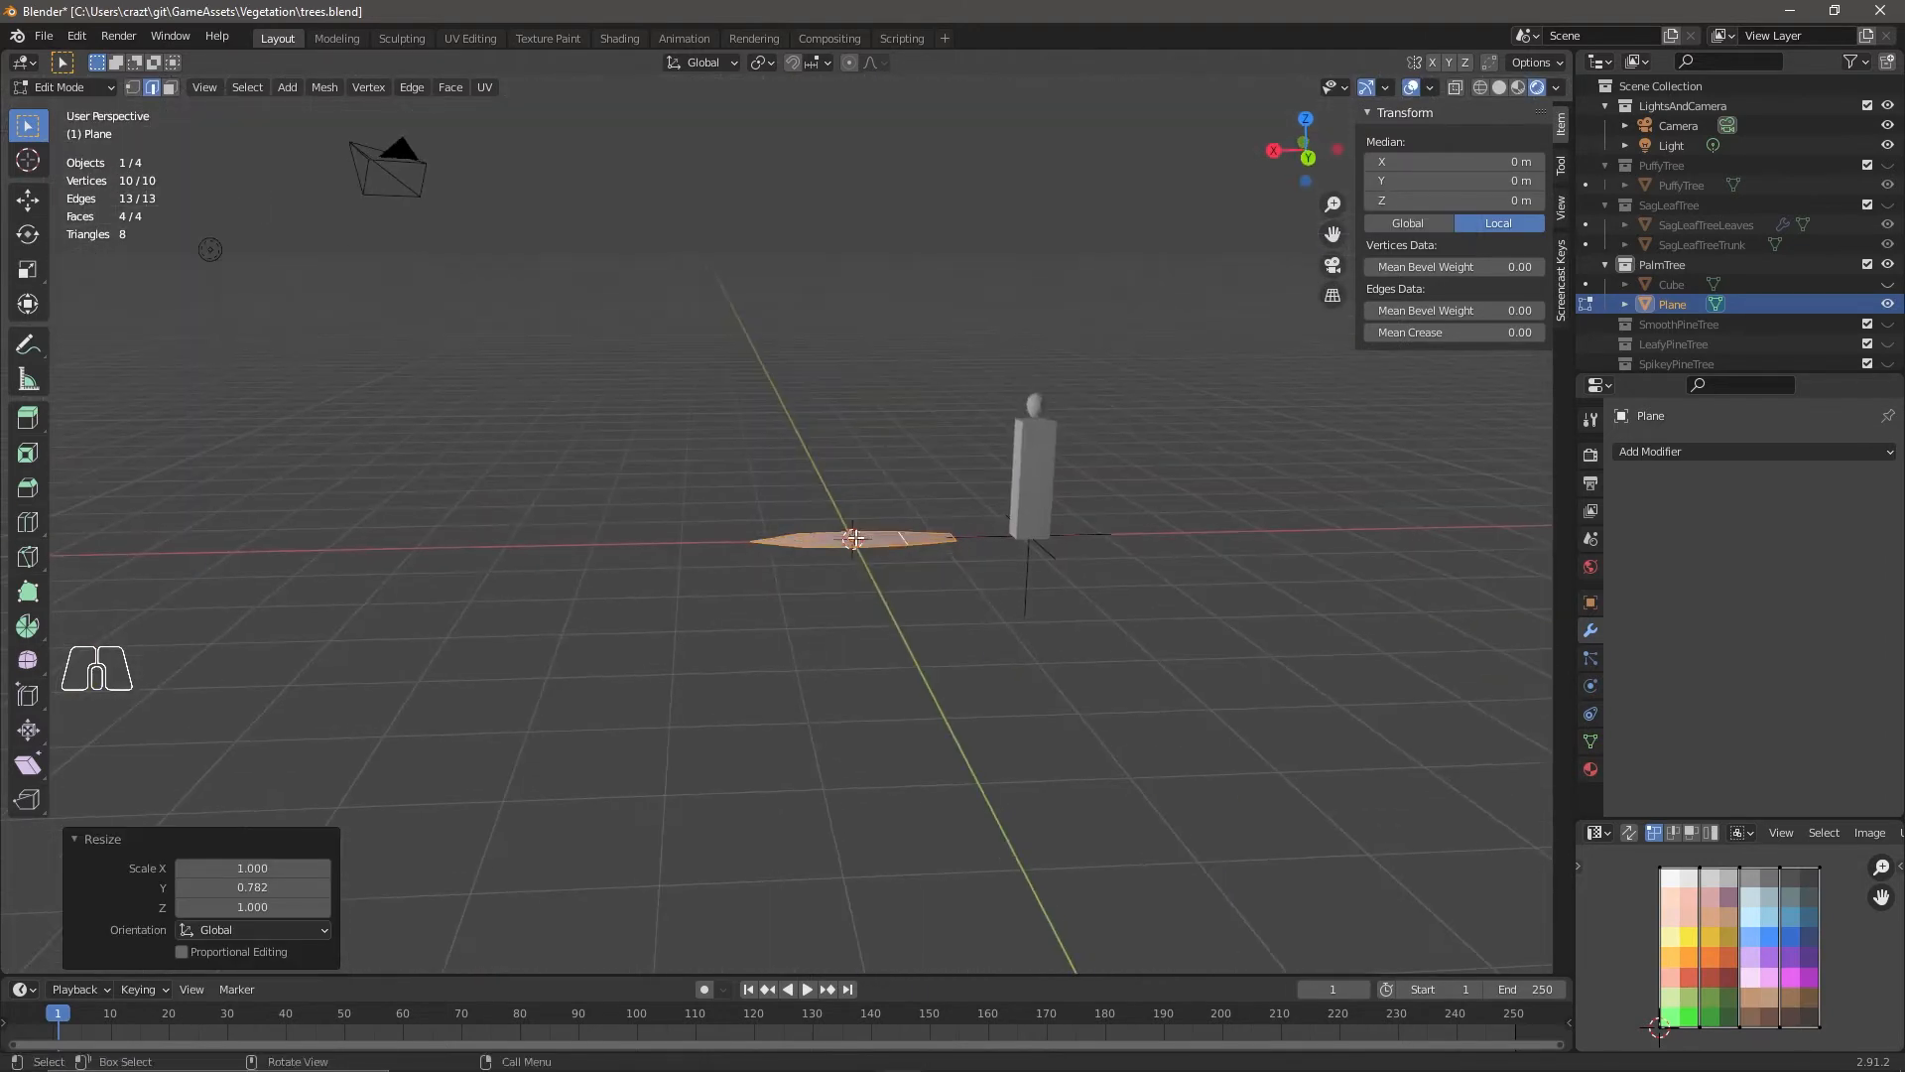
click(867, 542)
click(1309, 171)
key(o)
key(g)
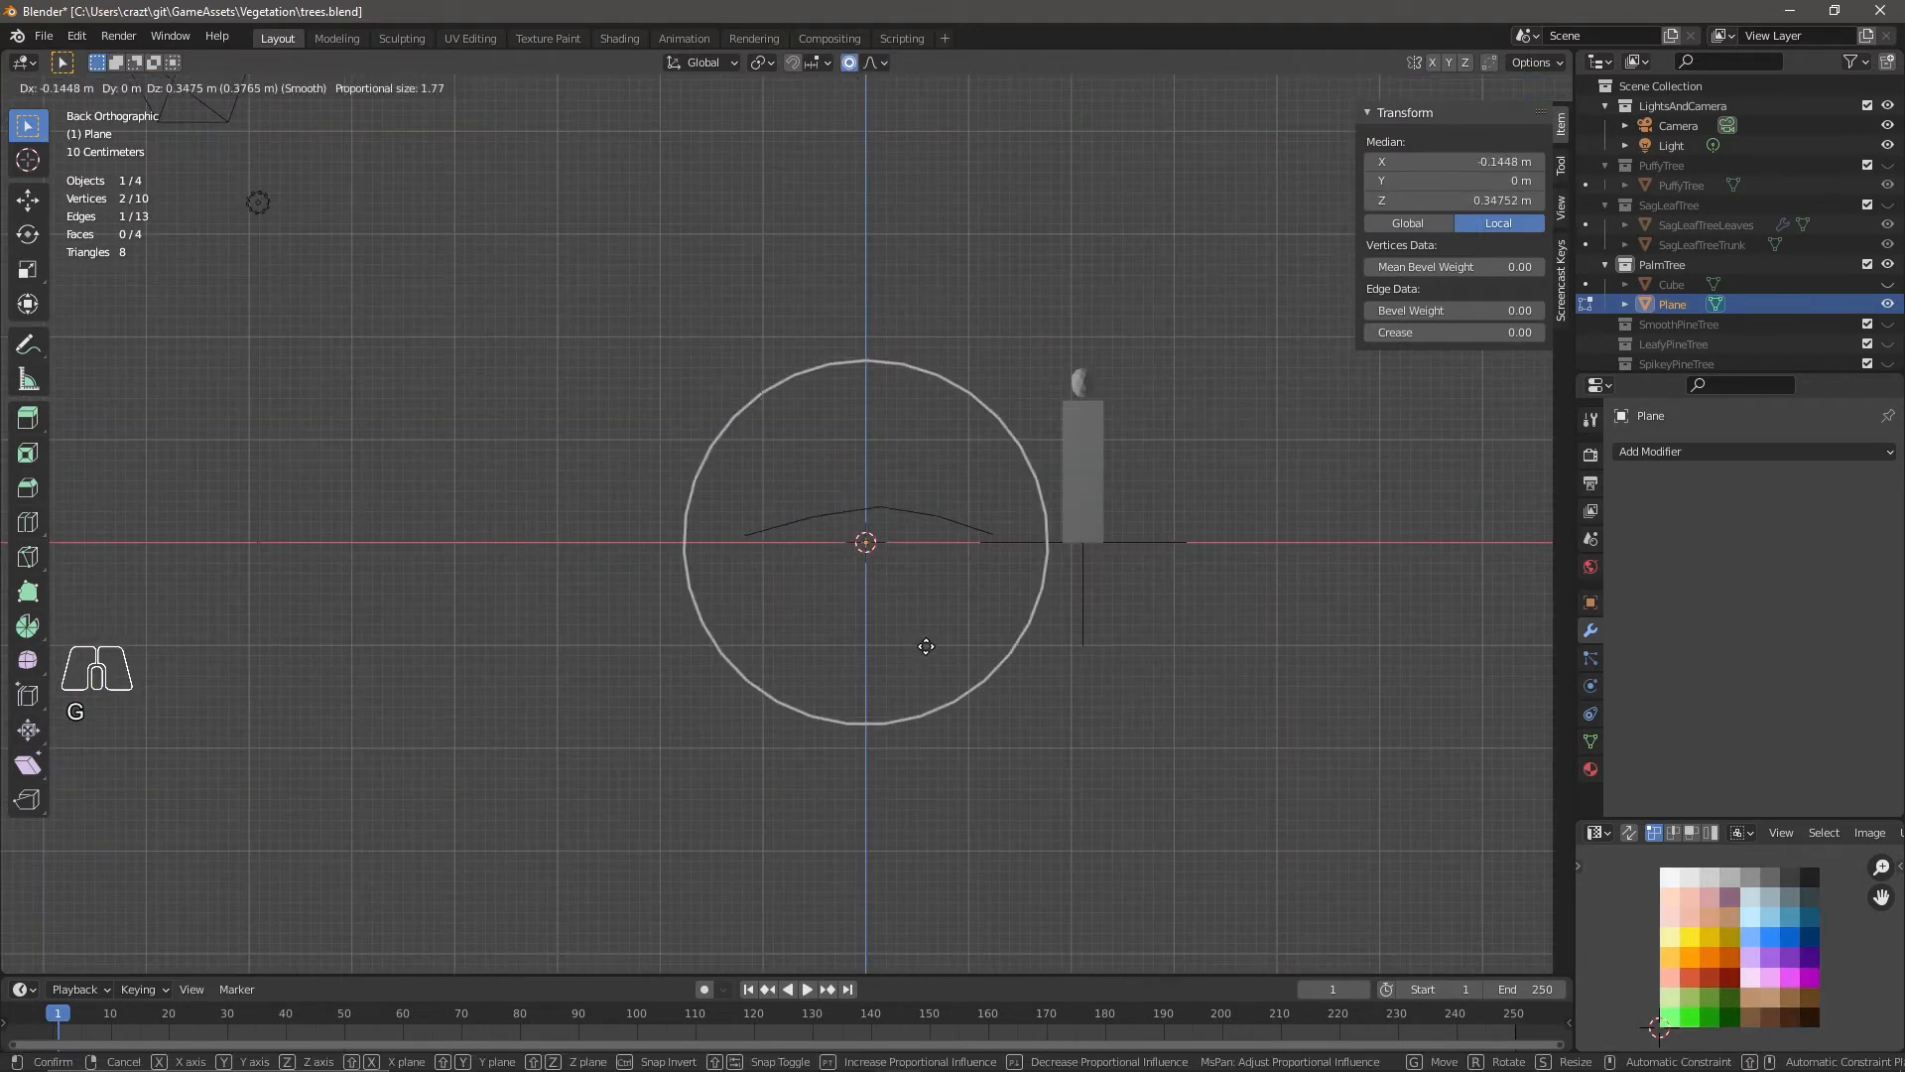
click(922, 632)
middle_drag(922, 632, 826, 757)
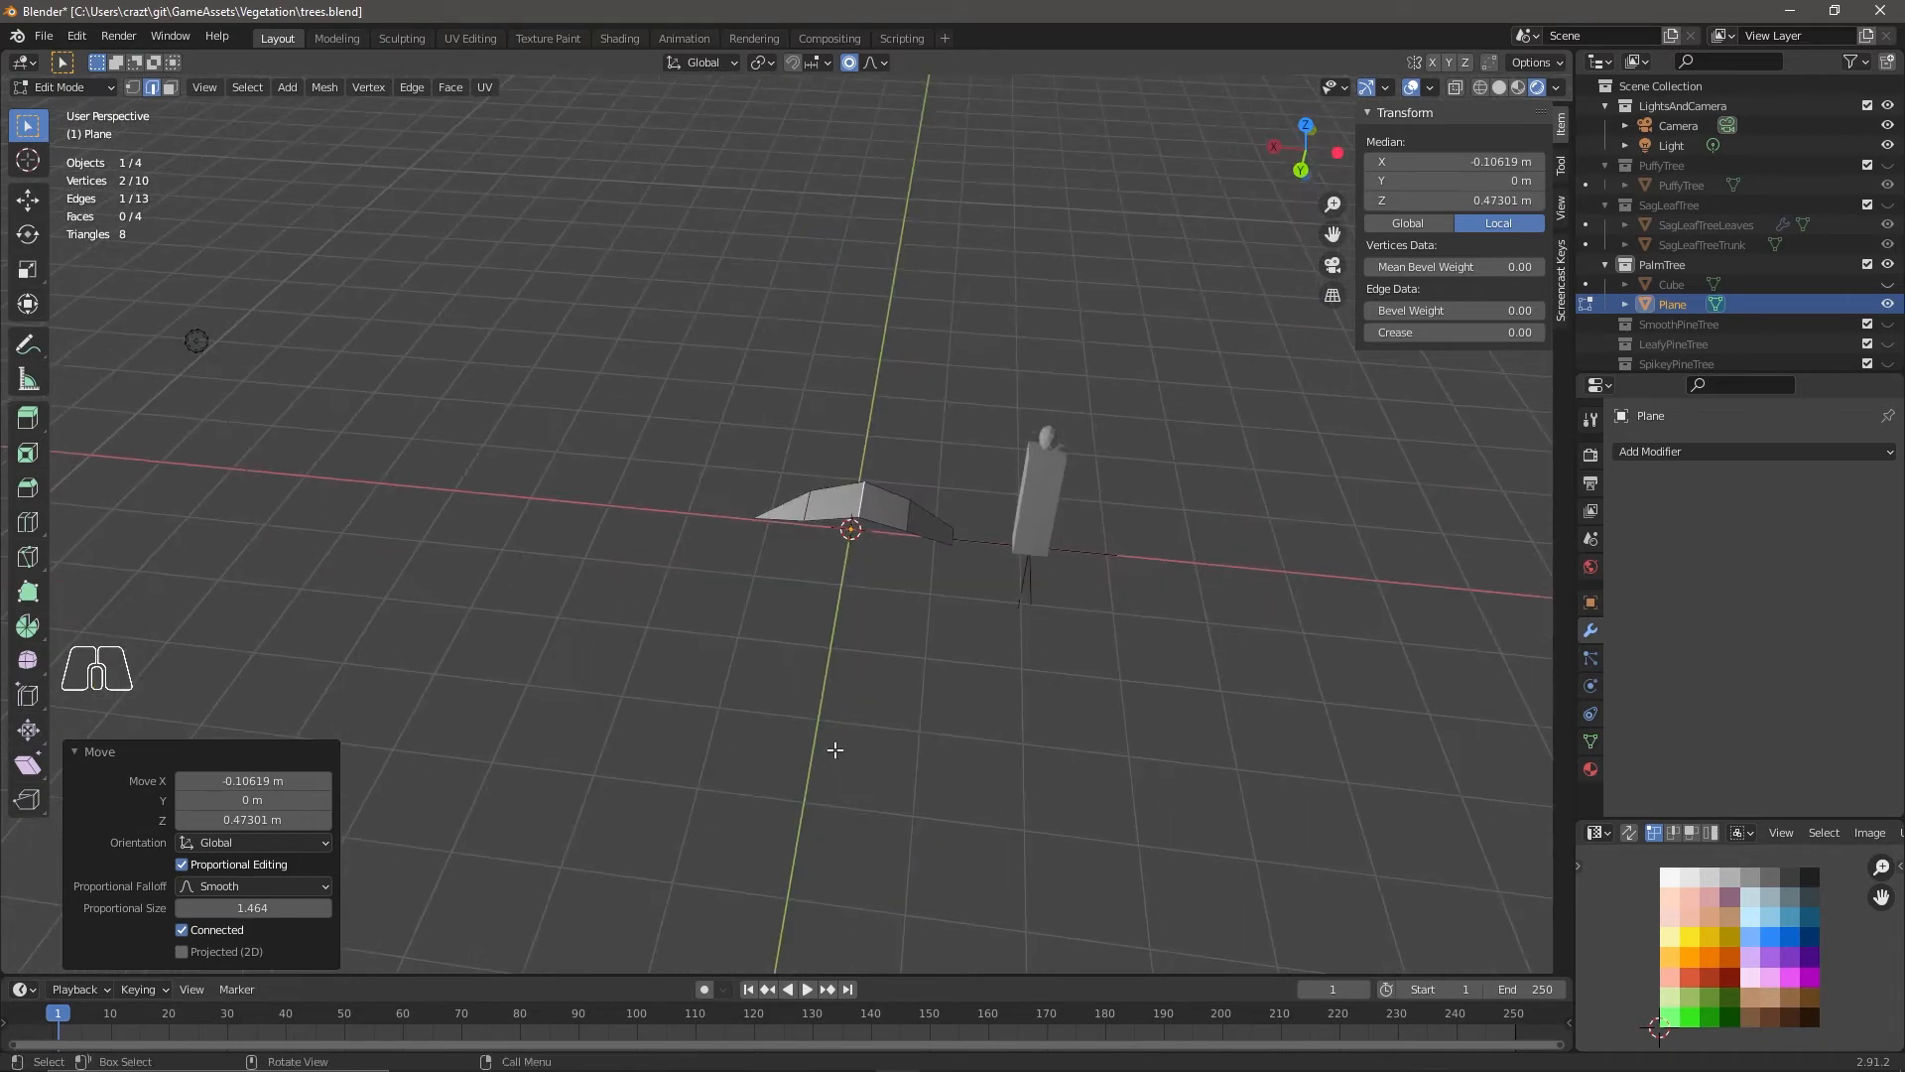
key(s)
key(Escape)
Leave Edit Mode and show the hidden trunk briefly to compare its size with the leaf.
click(1022, 557)
middle_drag(859, 621, 914, 570)
key(Tab)
click(1887, 285)
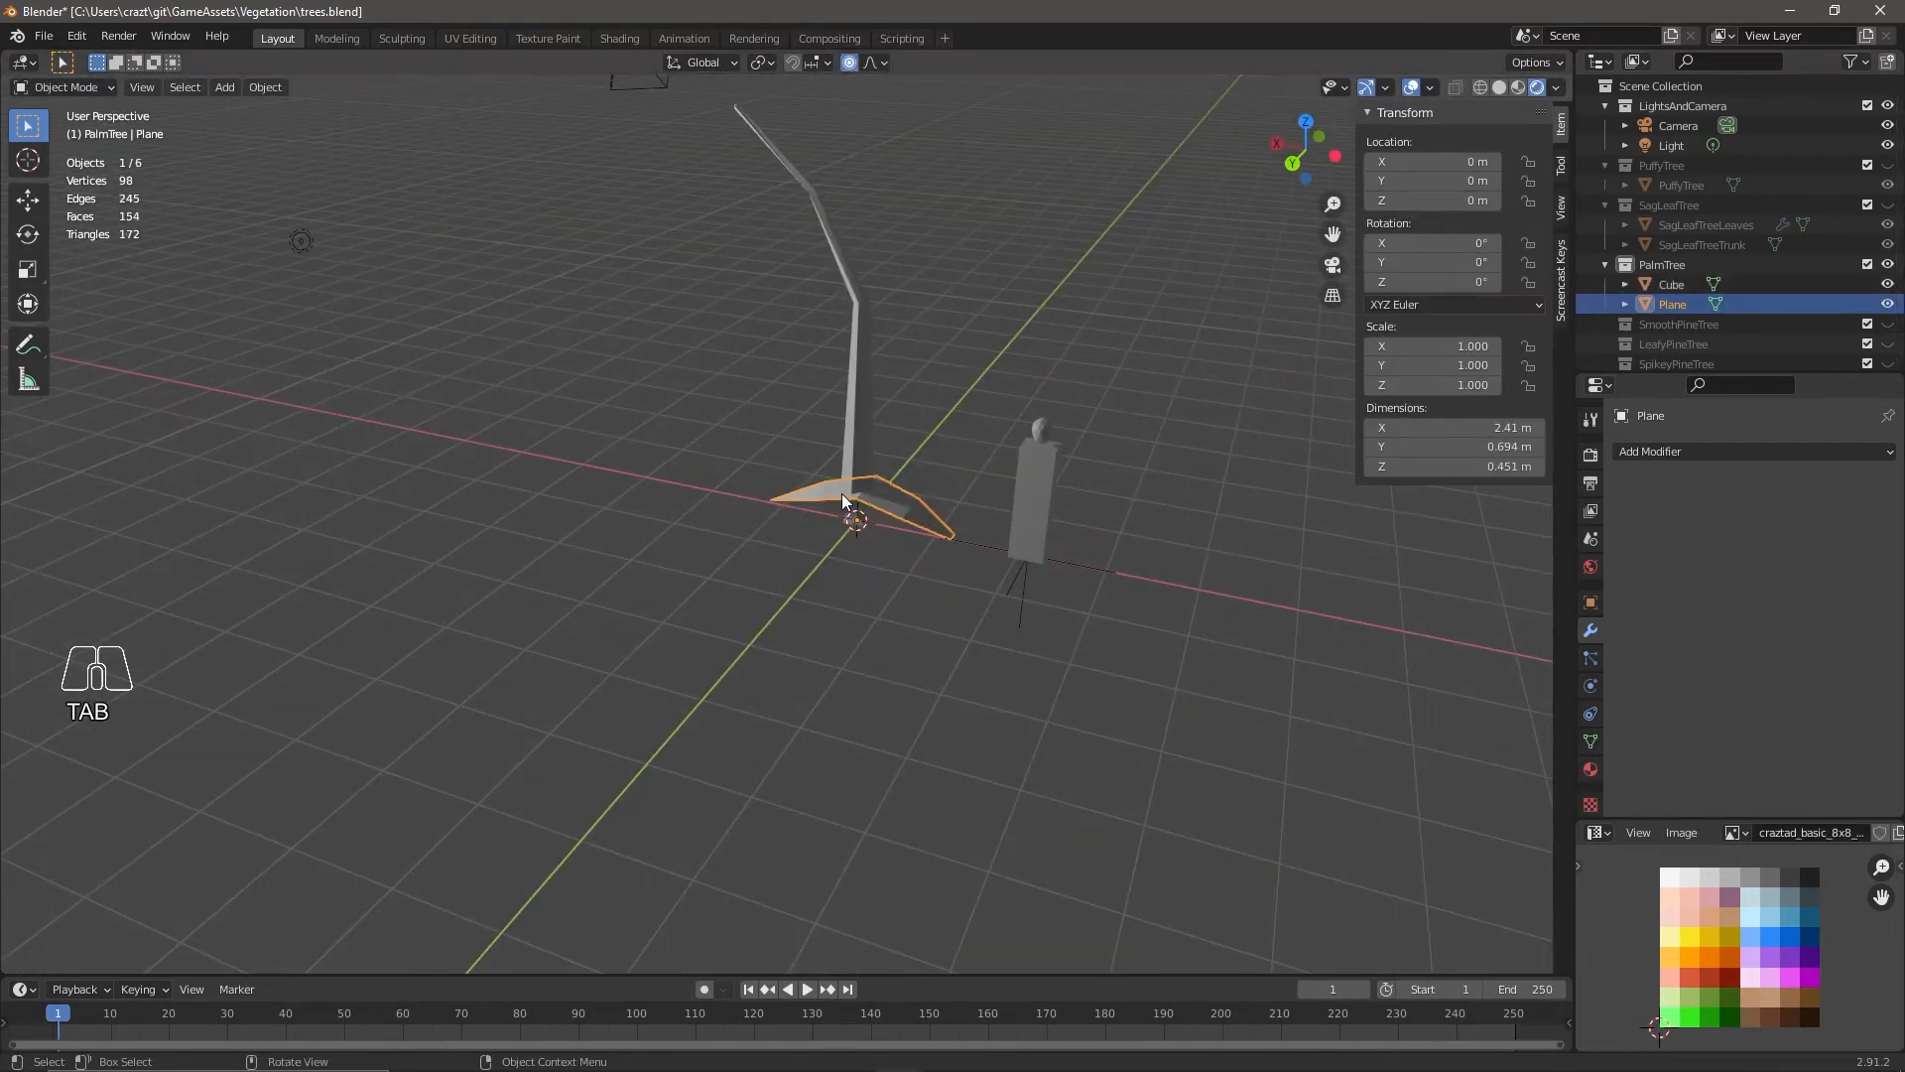
click(1888, 285)
In top view, turn off proportional editing and move the leaf along X to 1.2179 m, placing its base at the origin.
click(1306, 121)
key(g)
key(x)
key(Escape)
click(850, 63)
key(g)
key(x)
click(1089, 462)
scroll(1081, 506, up, 5)
shift+middle_drag(1057, 580, 944, 619)
key(g)
key(x)
click(1187, 554)
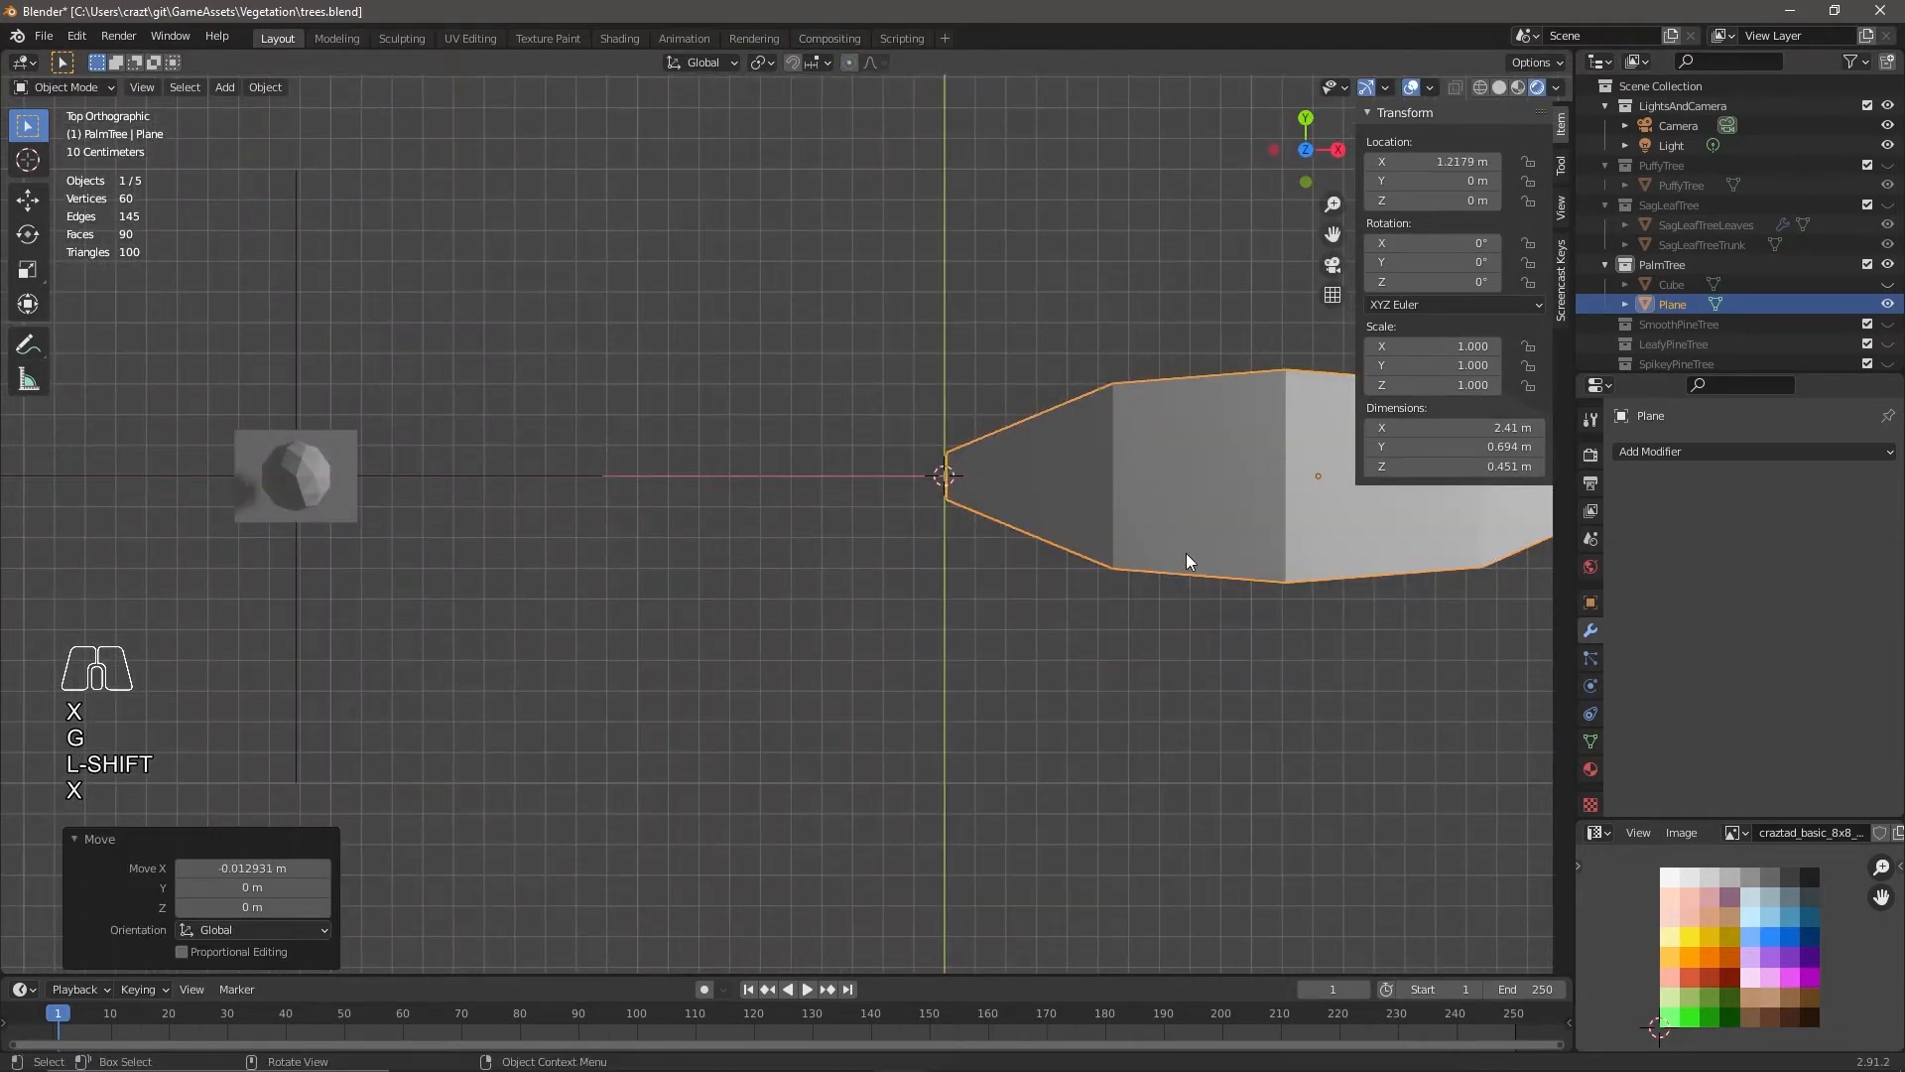
Open the Windows Calculator, compute 360 divided by 5 for the leaf spacing angle, and close it.
key(super)
text(cal)
click(431, 536)
text(360/5)
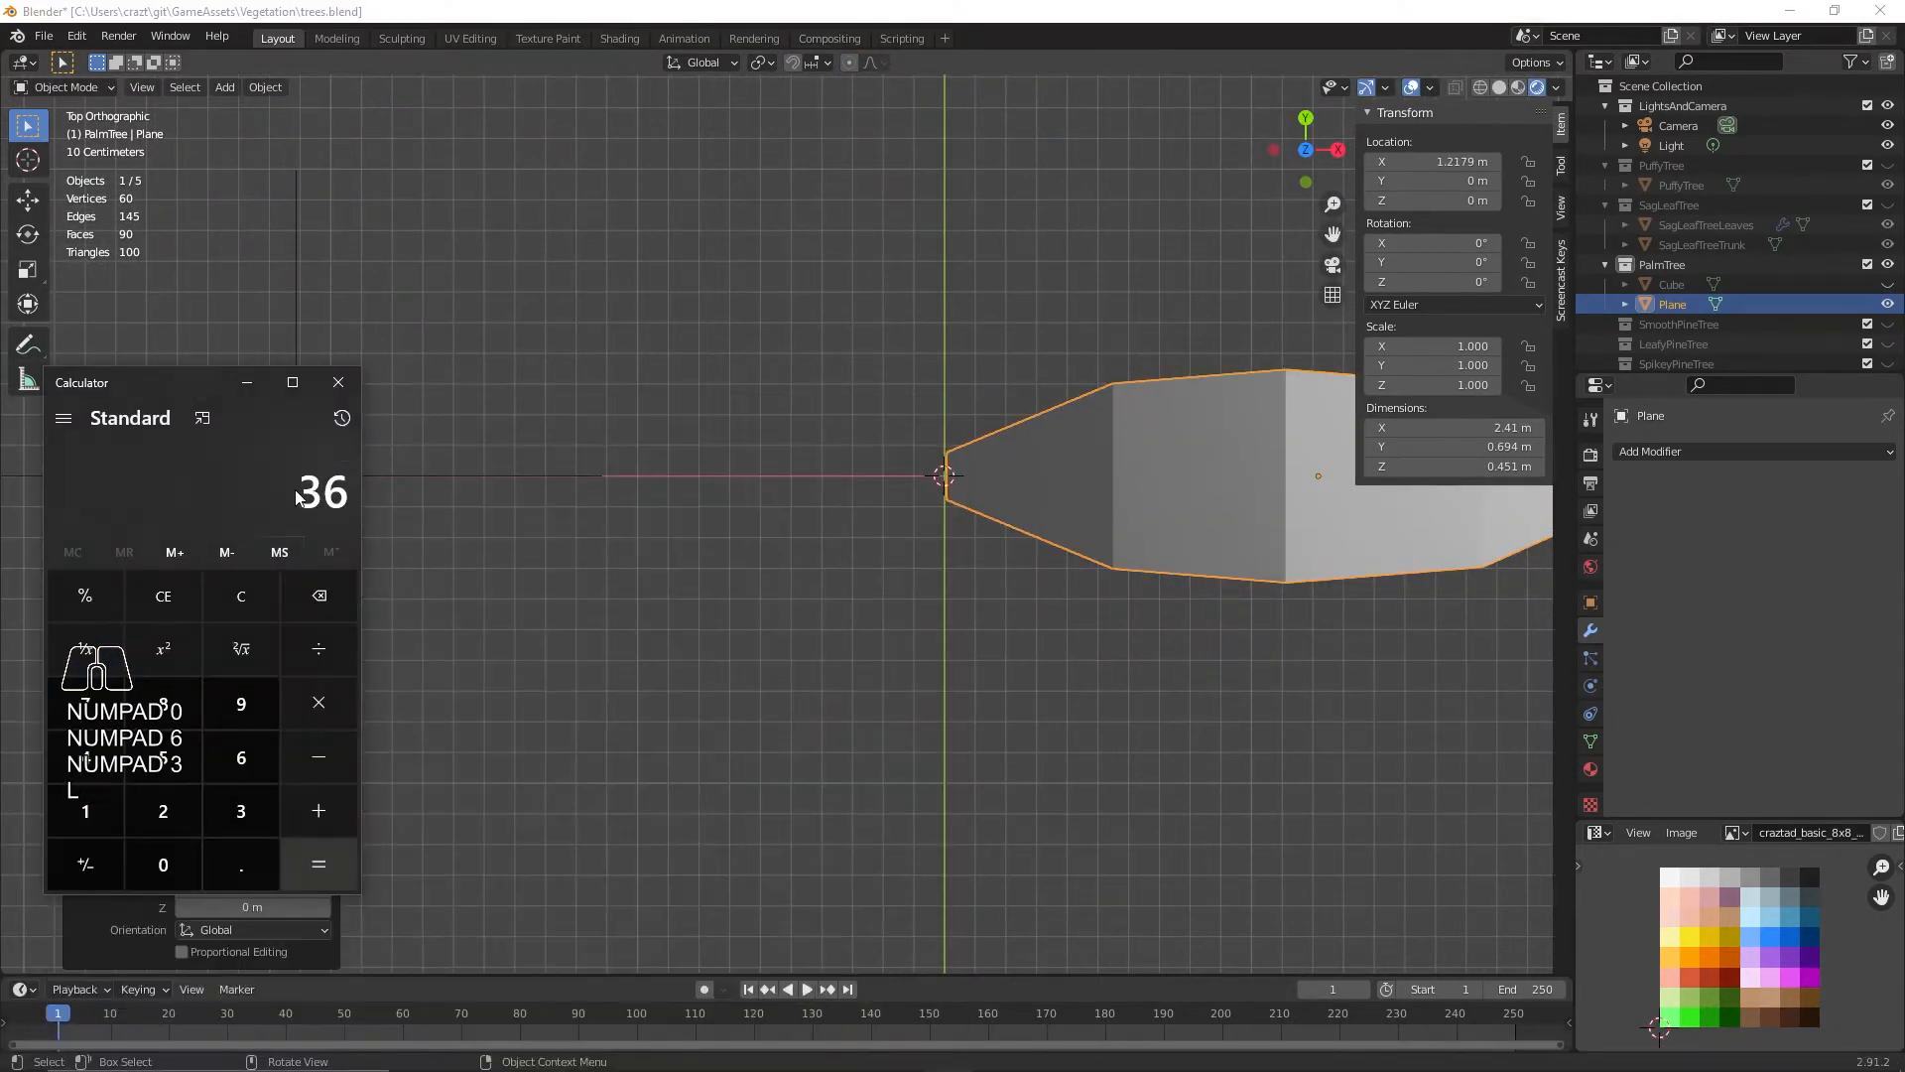
key(Return)
click(338, 382)
scroll(1050, 567, down, 4)
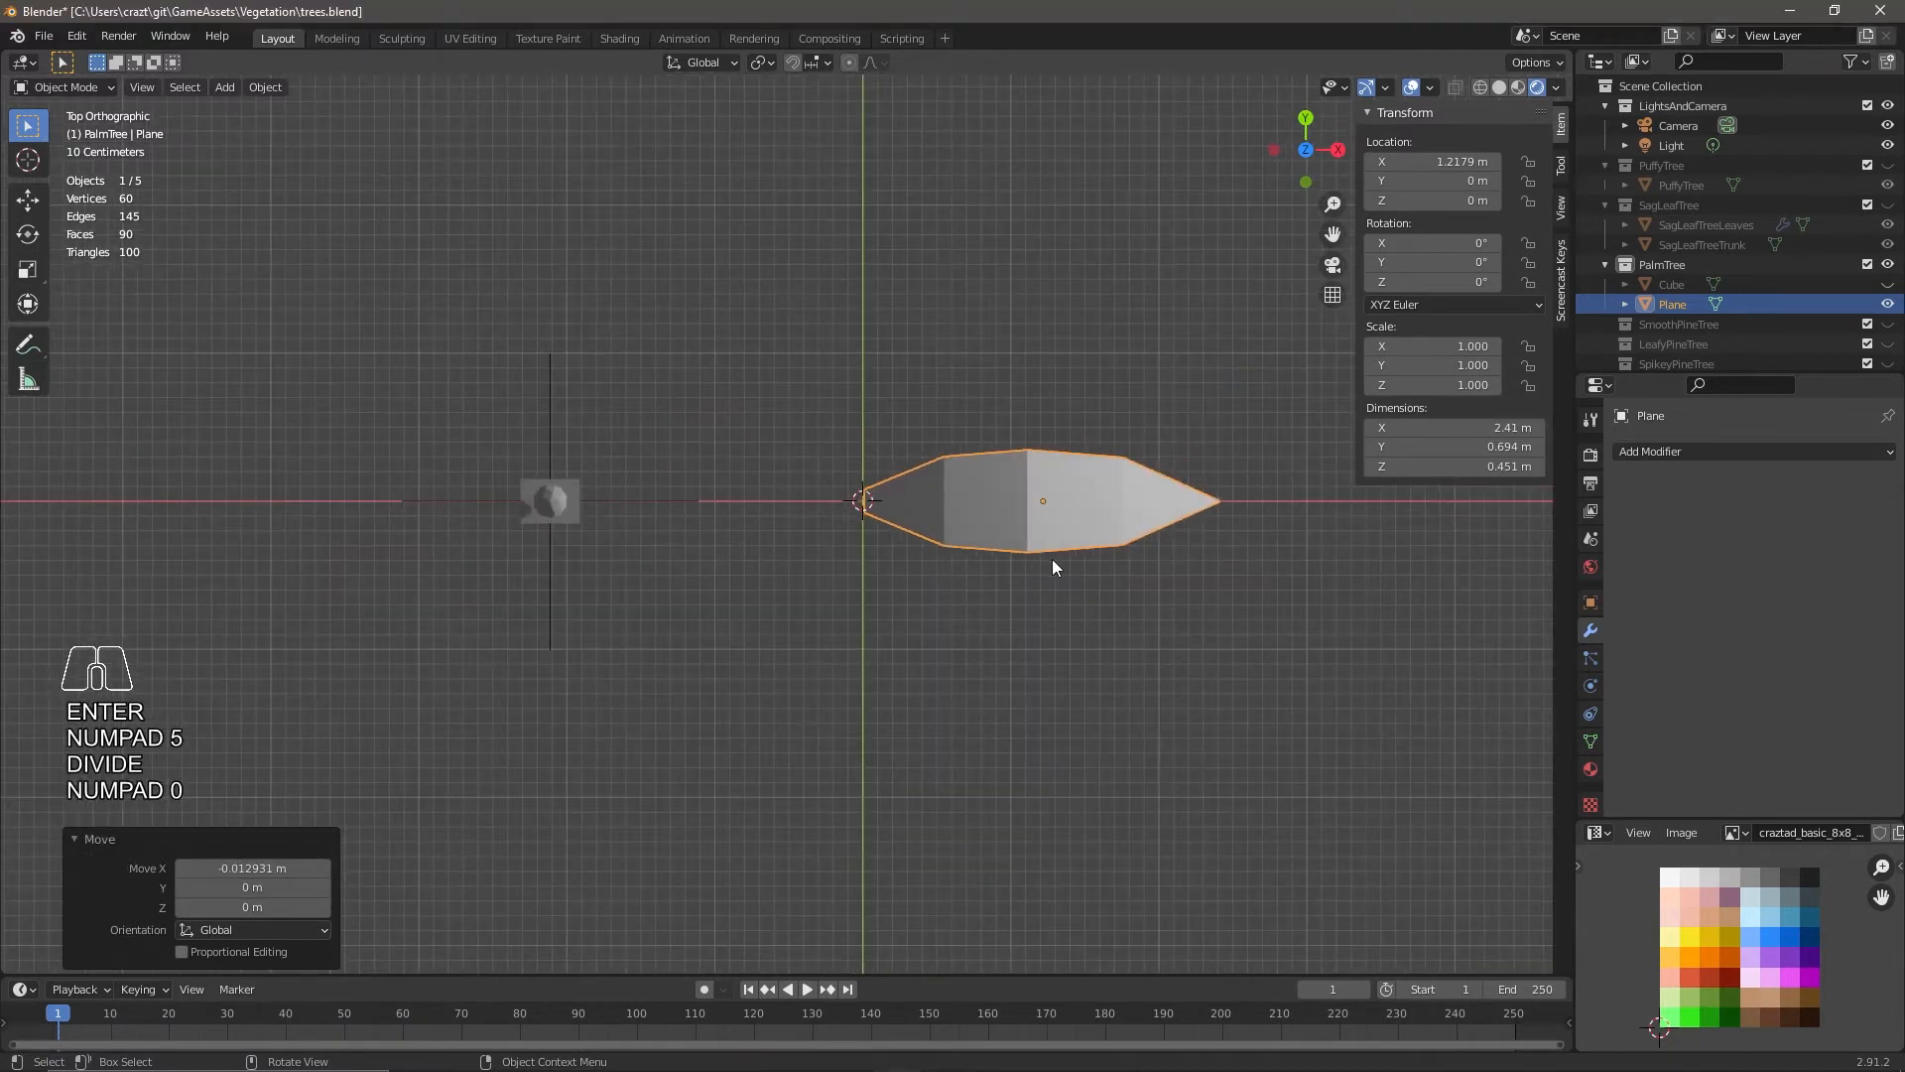
key(alt+d)
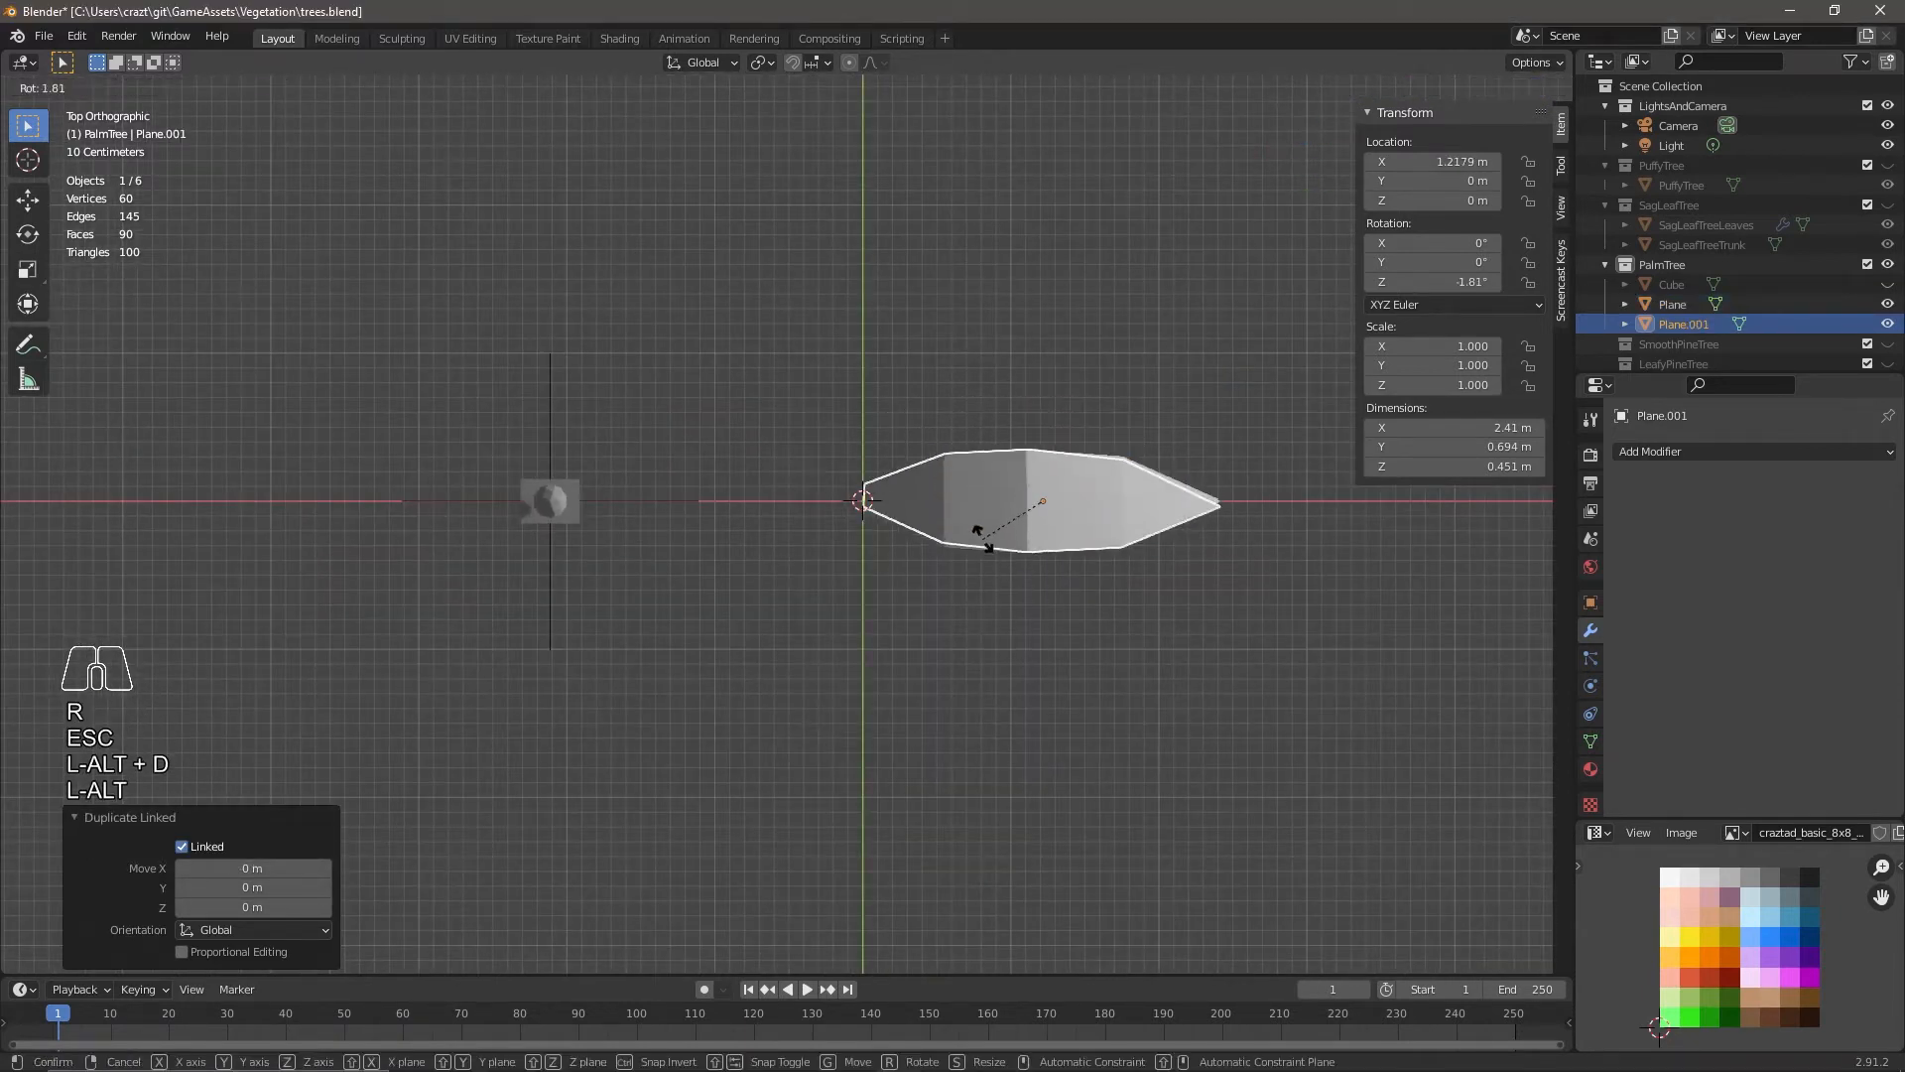
key(Escape)
key(ctrl+z)
Set the leaf's origin to the 3D cursor at its base.
click(265, 86)
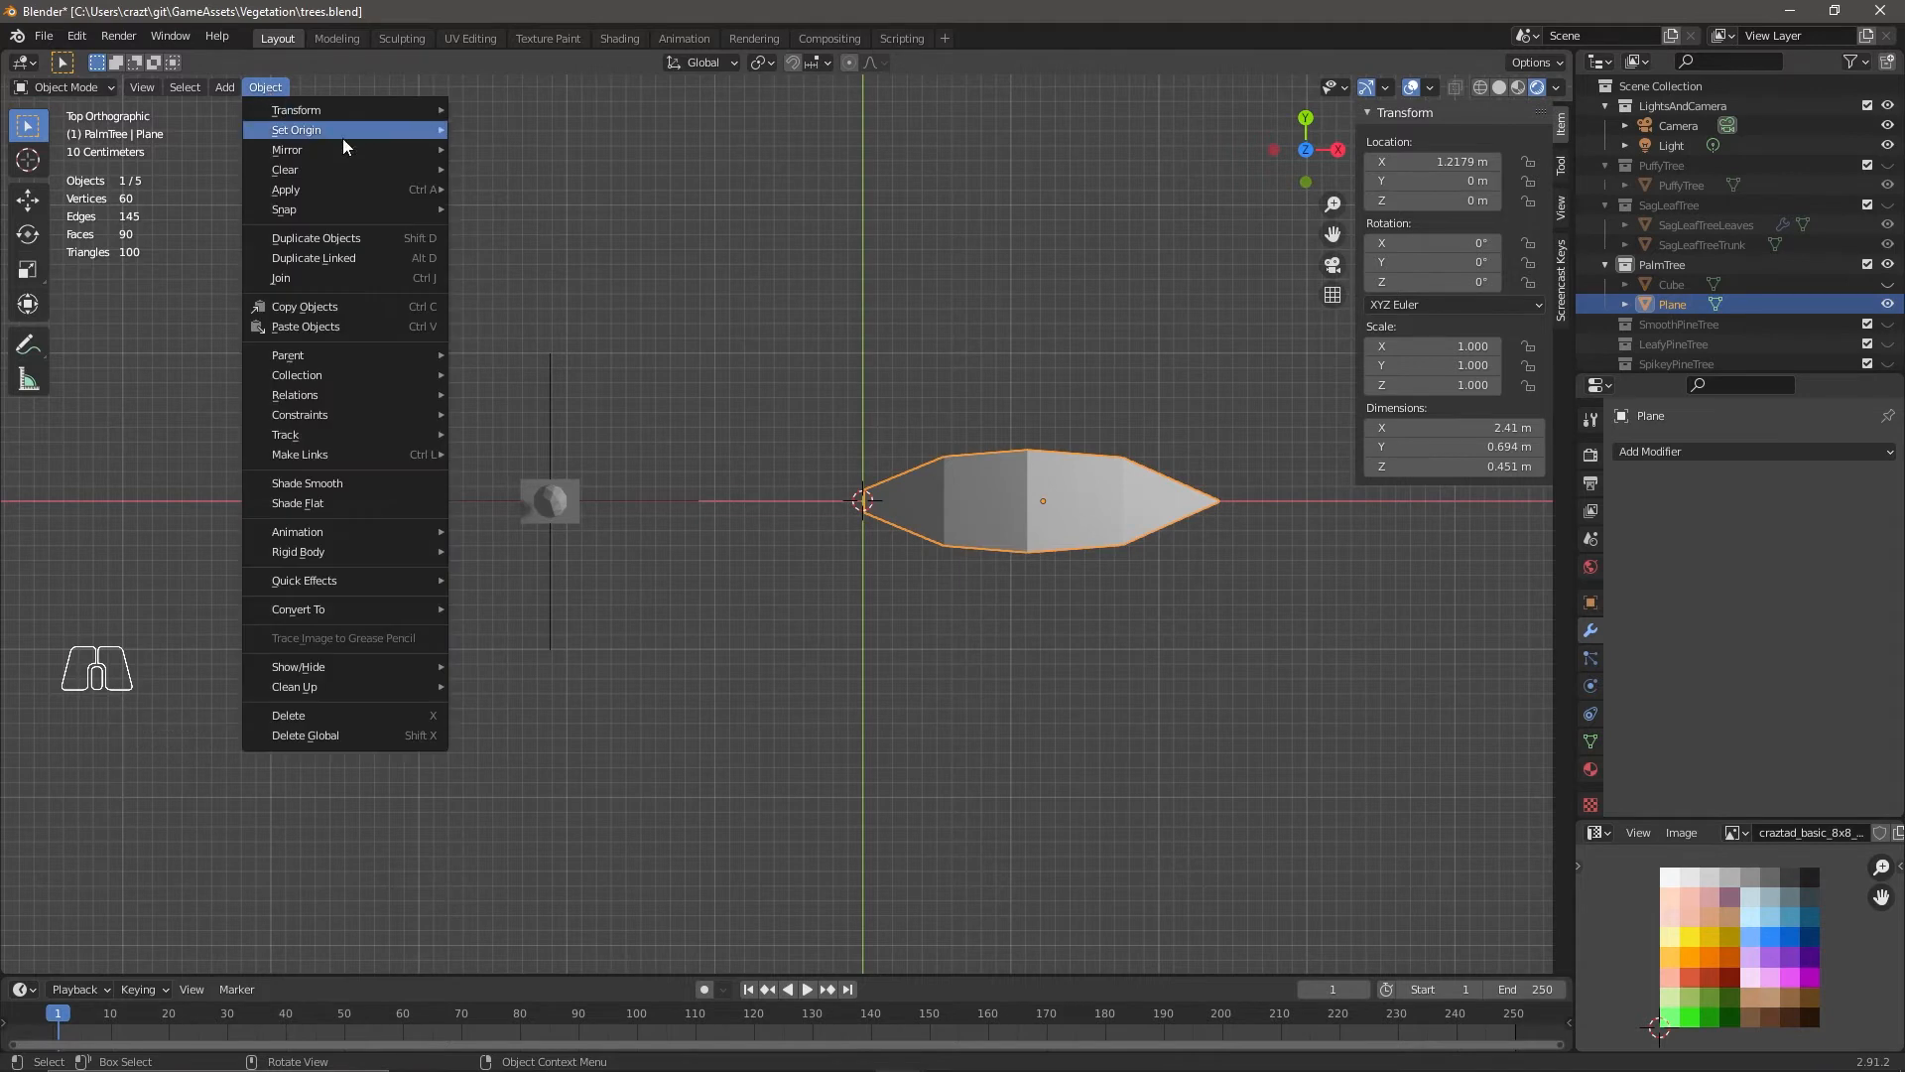
mouse_move(342, 139)
click(548, 174)
Create two linked duplicates of the leaf in succession, rotating each one a further 72° about Z around the origin.
key(alt+d)
key(Escape)
key(r)
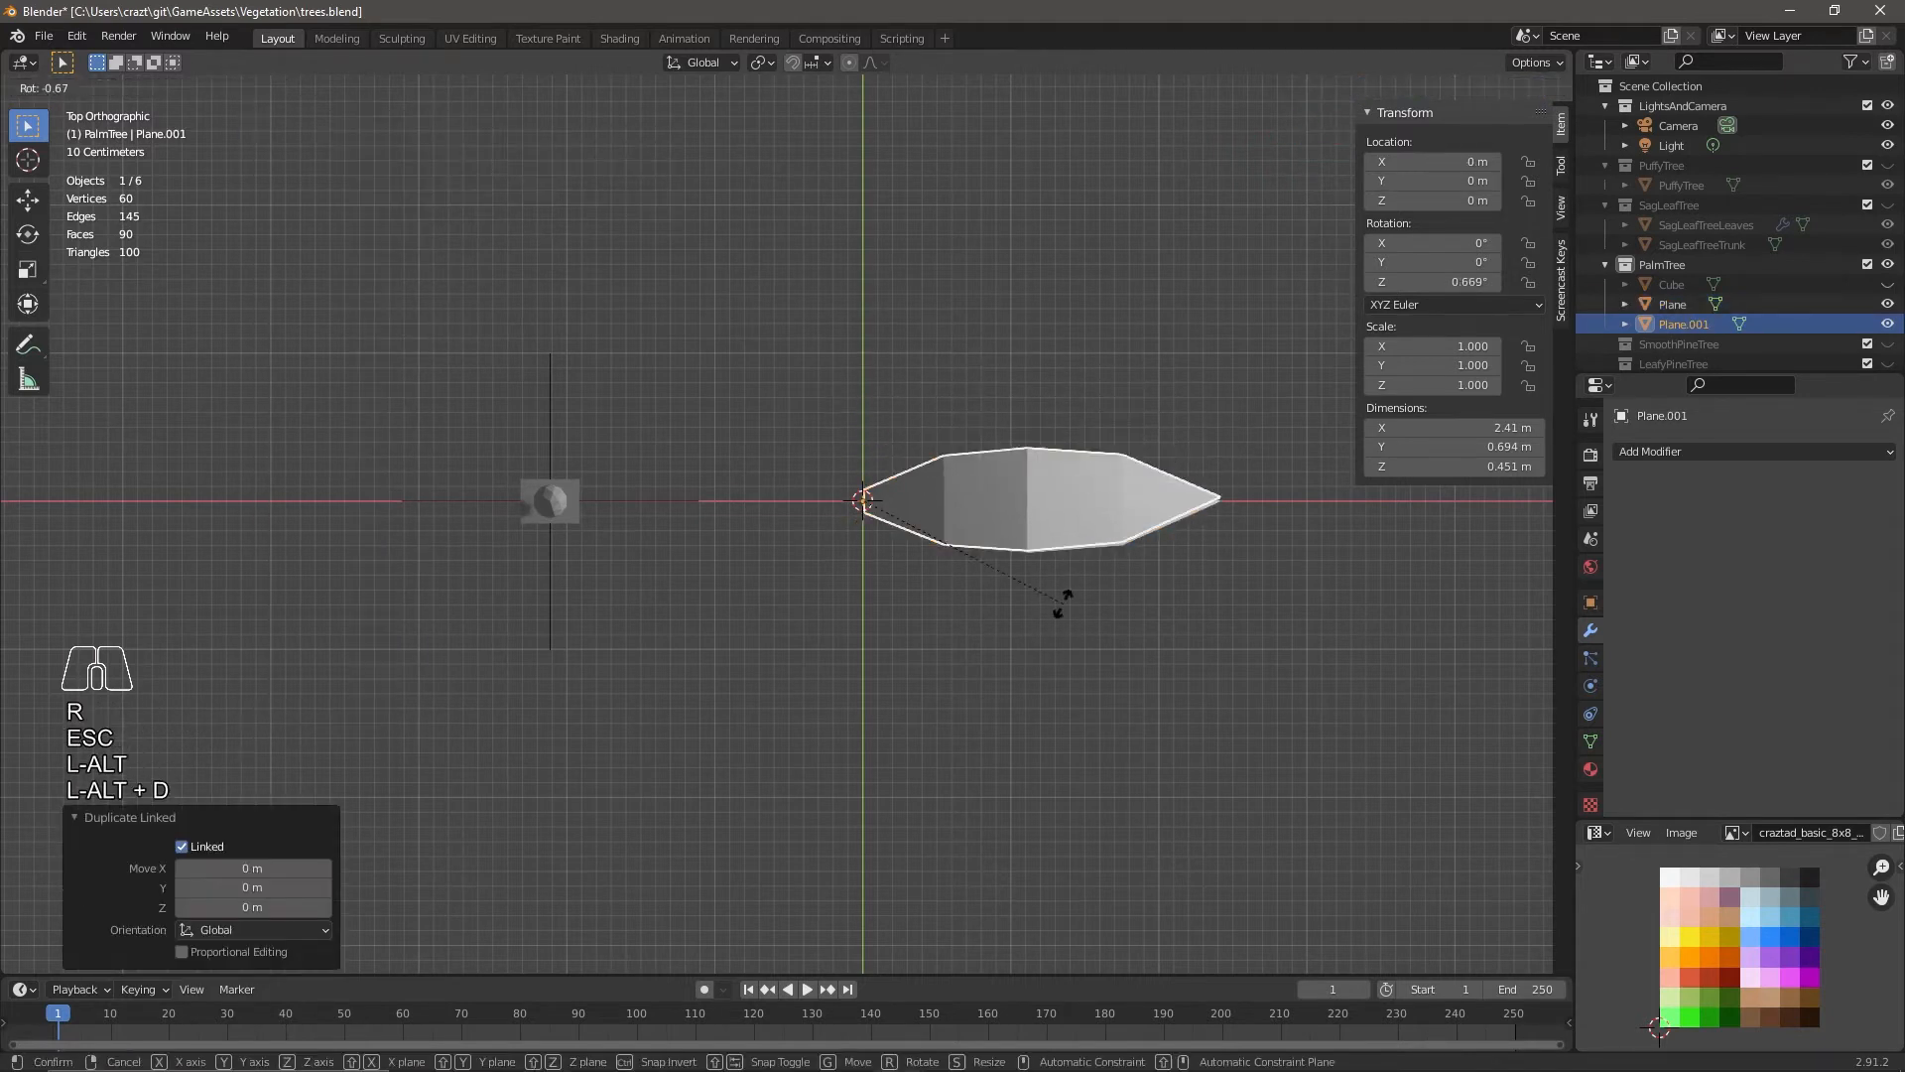
key(z)
key(KP_7)
key(KP_2)
key(Return)
key(alt+d)
key(Escape)
key(r)
key(z)
key(KP_7)
key(KP_2)
key(Return)
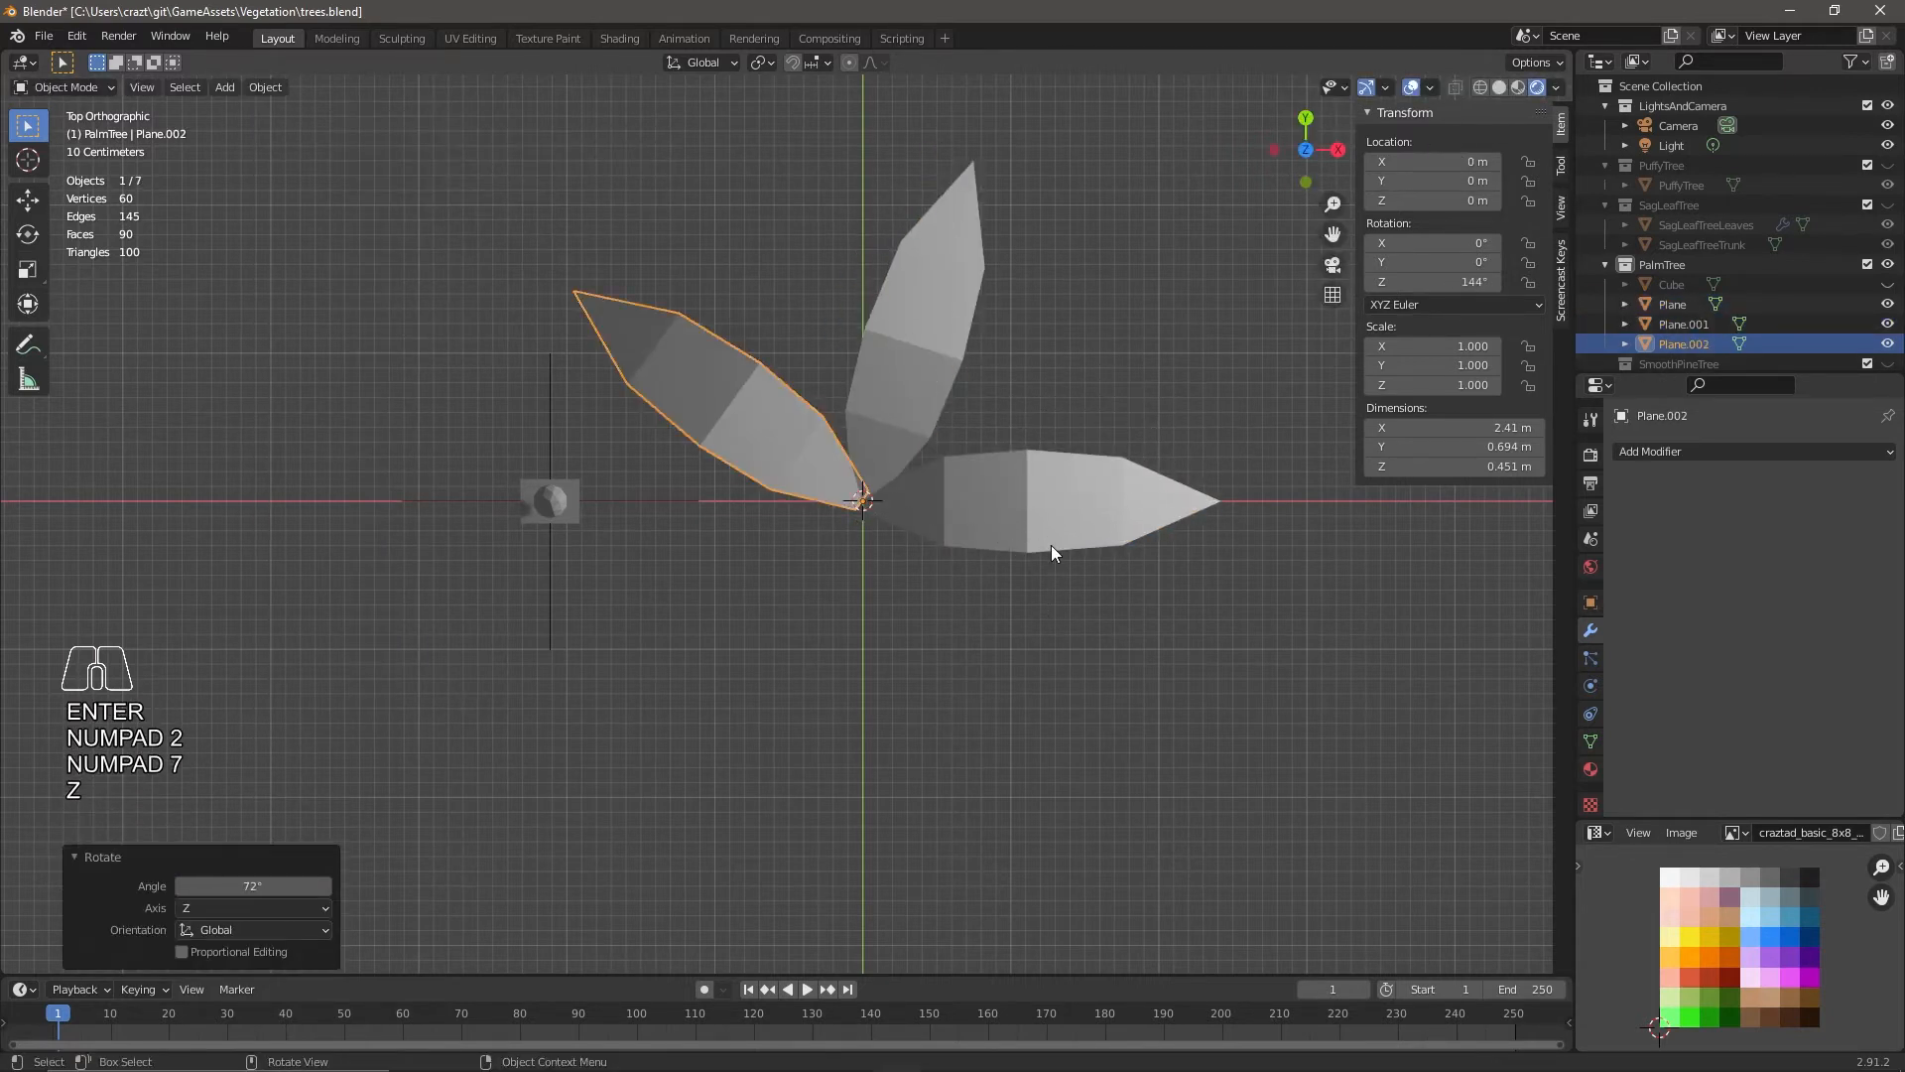
Add two more linked leaf duplicates, each rotated another 72° about Z, to complete the five-leaf ring.
key(alt+d)
key(Escape)
key(KP_7)
key(KP_2)
key(Return)
key(alt+d)
key(Escape)
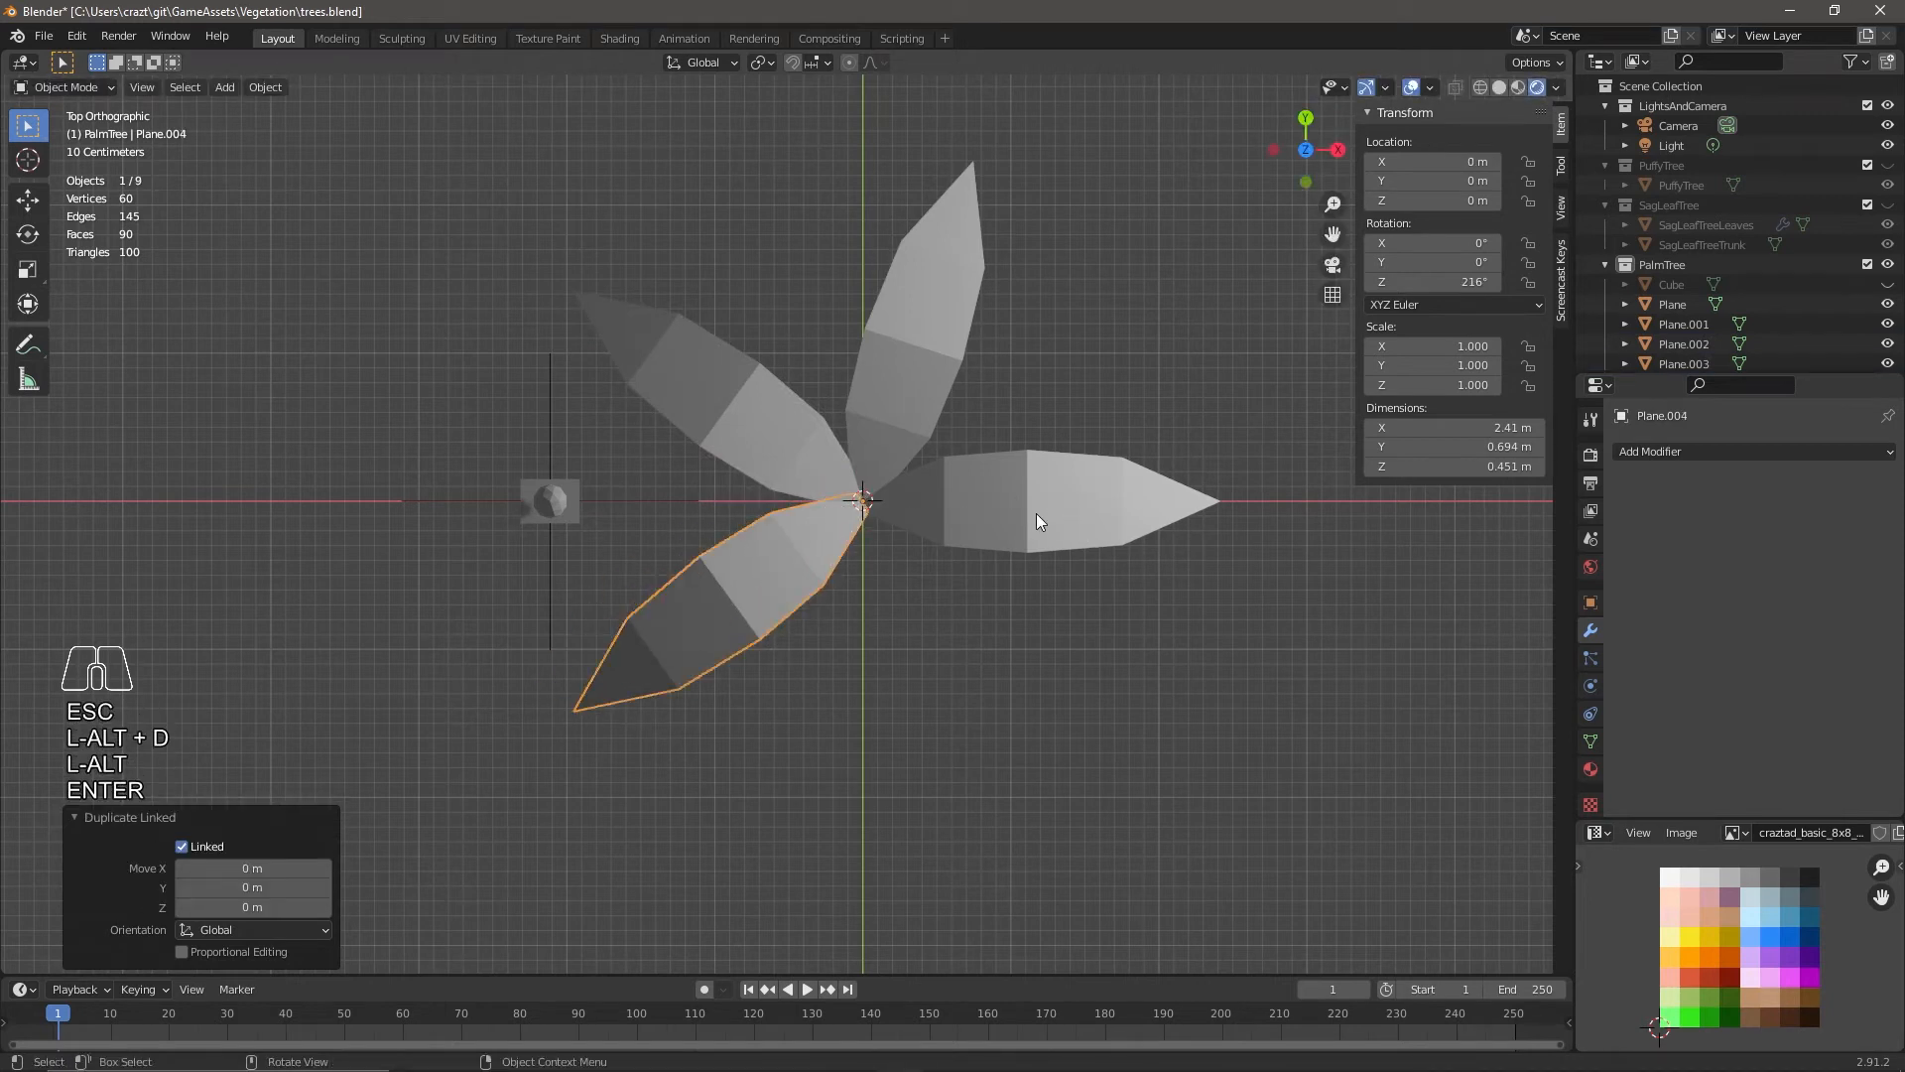
key(r)
key(z)
key(KP_7)
key(KP_2)
key(Return)
Enter Edit Mode on the original leaf and select all of its geometry.
middle_drag(1096, 700, 1099, 610)
click(1032, 541)
key(Tab)
key(a)
key(r)
key(z)
key(Escape)
key(r)
key(x)
key(Escape)
key(r)
key(y)
click(1024, 824)
middle_drag(1024, 824, 921, 774)
key(y)
key(Escape)
key(Escape)
key(Escape)
Rotate the leaf mesh so its tip droops more, and lower it along Z to bring the base back to the origin.
key(r)
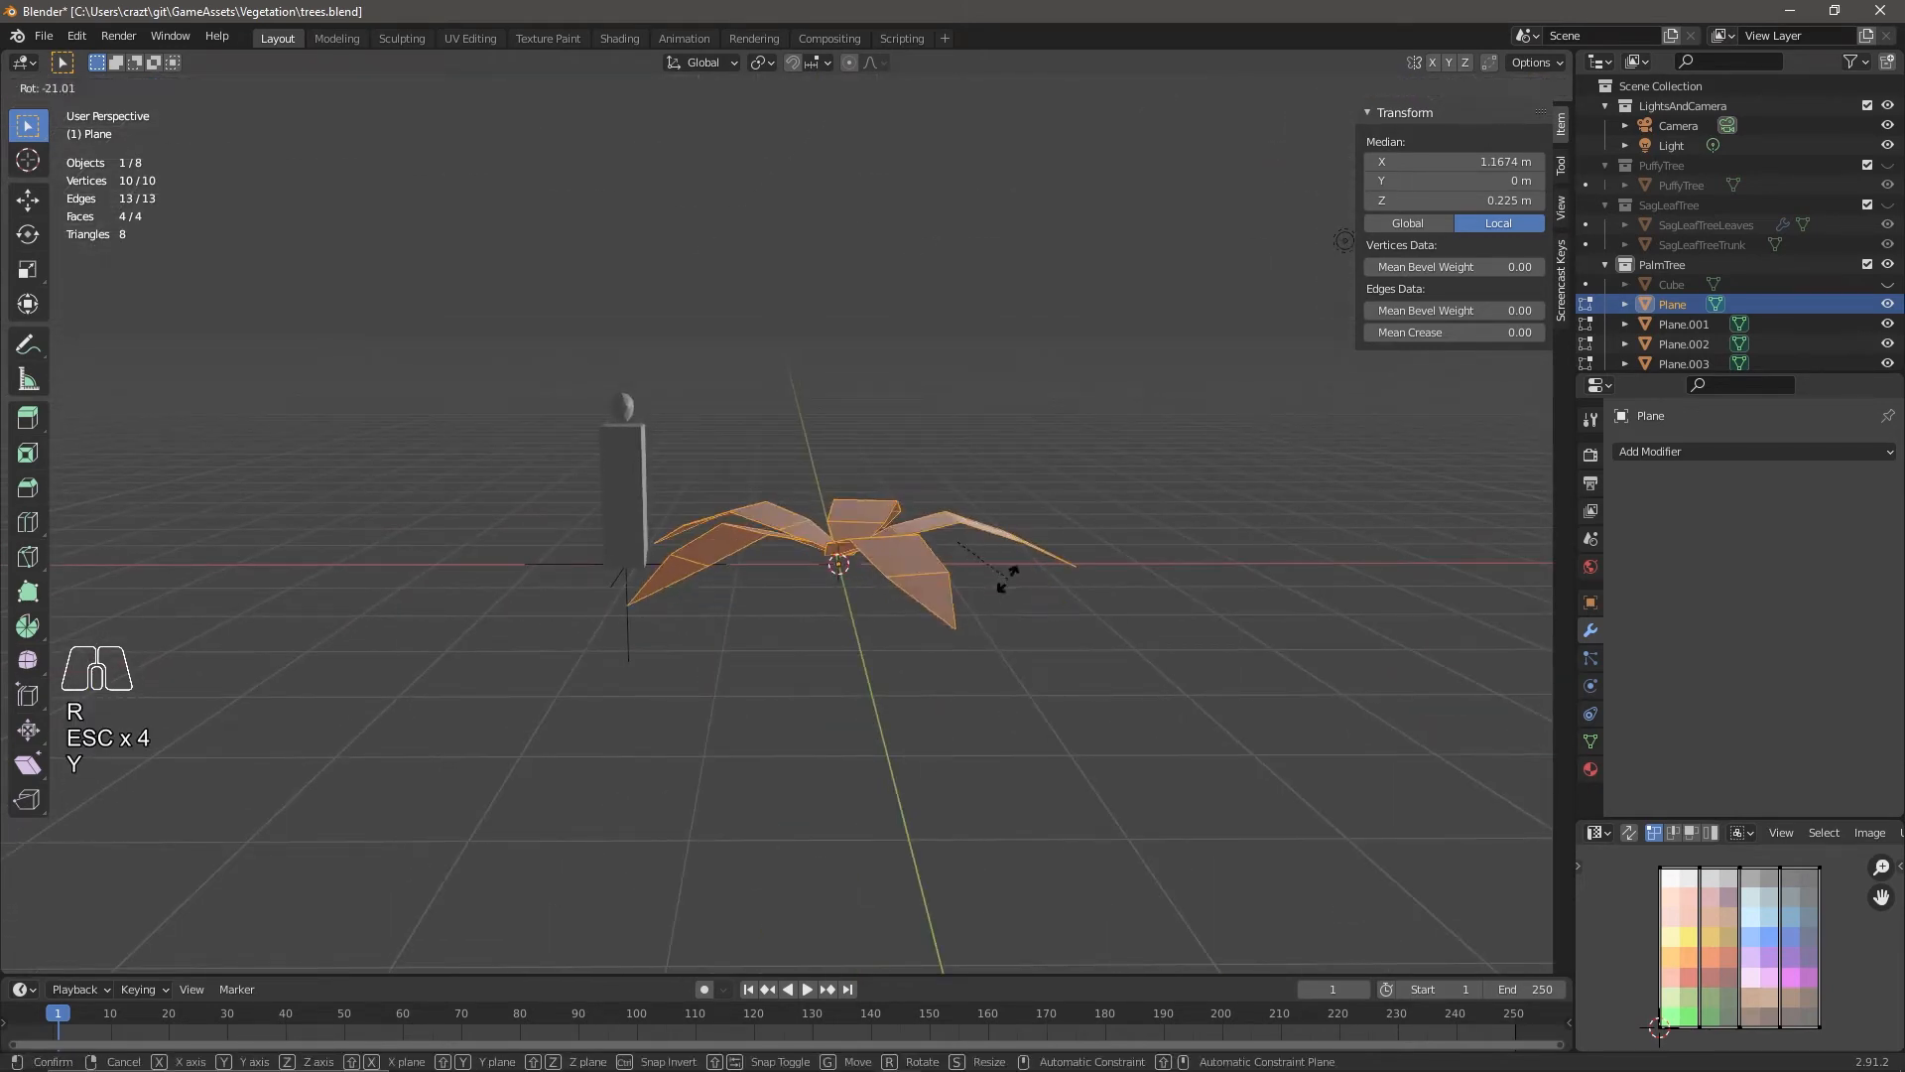
click(1106, 605)
middle_drag(1109, 604, 974, 688)
key(g)
key(z)
click(1122, 683)
Leave Edit Mode, make in-place linked duplicates of the five leaves and scale them to 0.685.
key(alt+d)
key(Escape)
key(Tab)
key(ctrl+z)
key(ctrl+shift+z)
key(alt+d)
key(Escape)
key(s)
click(1087, 686)
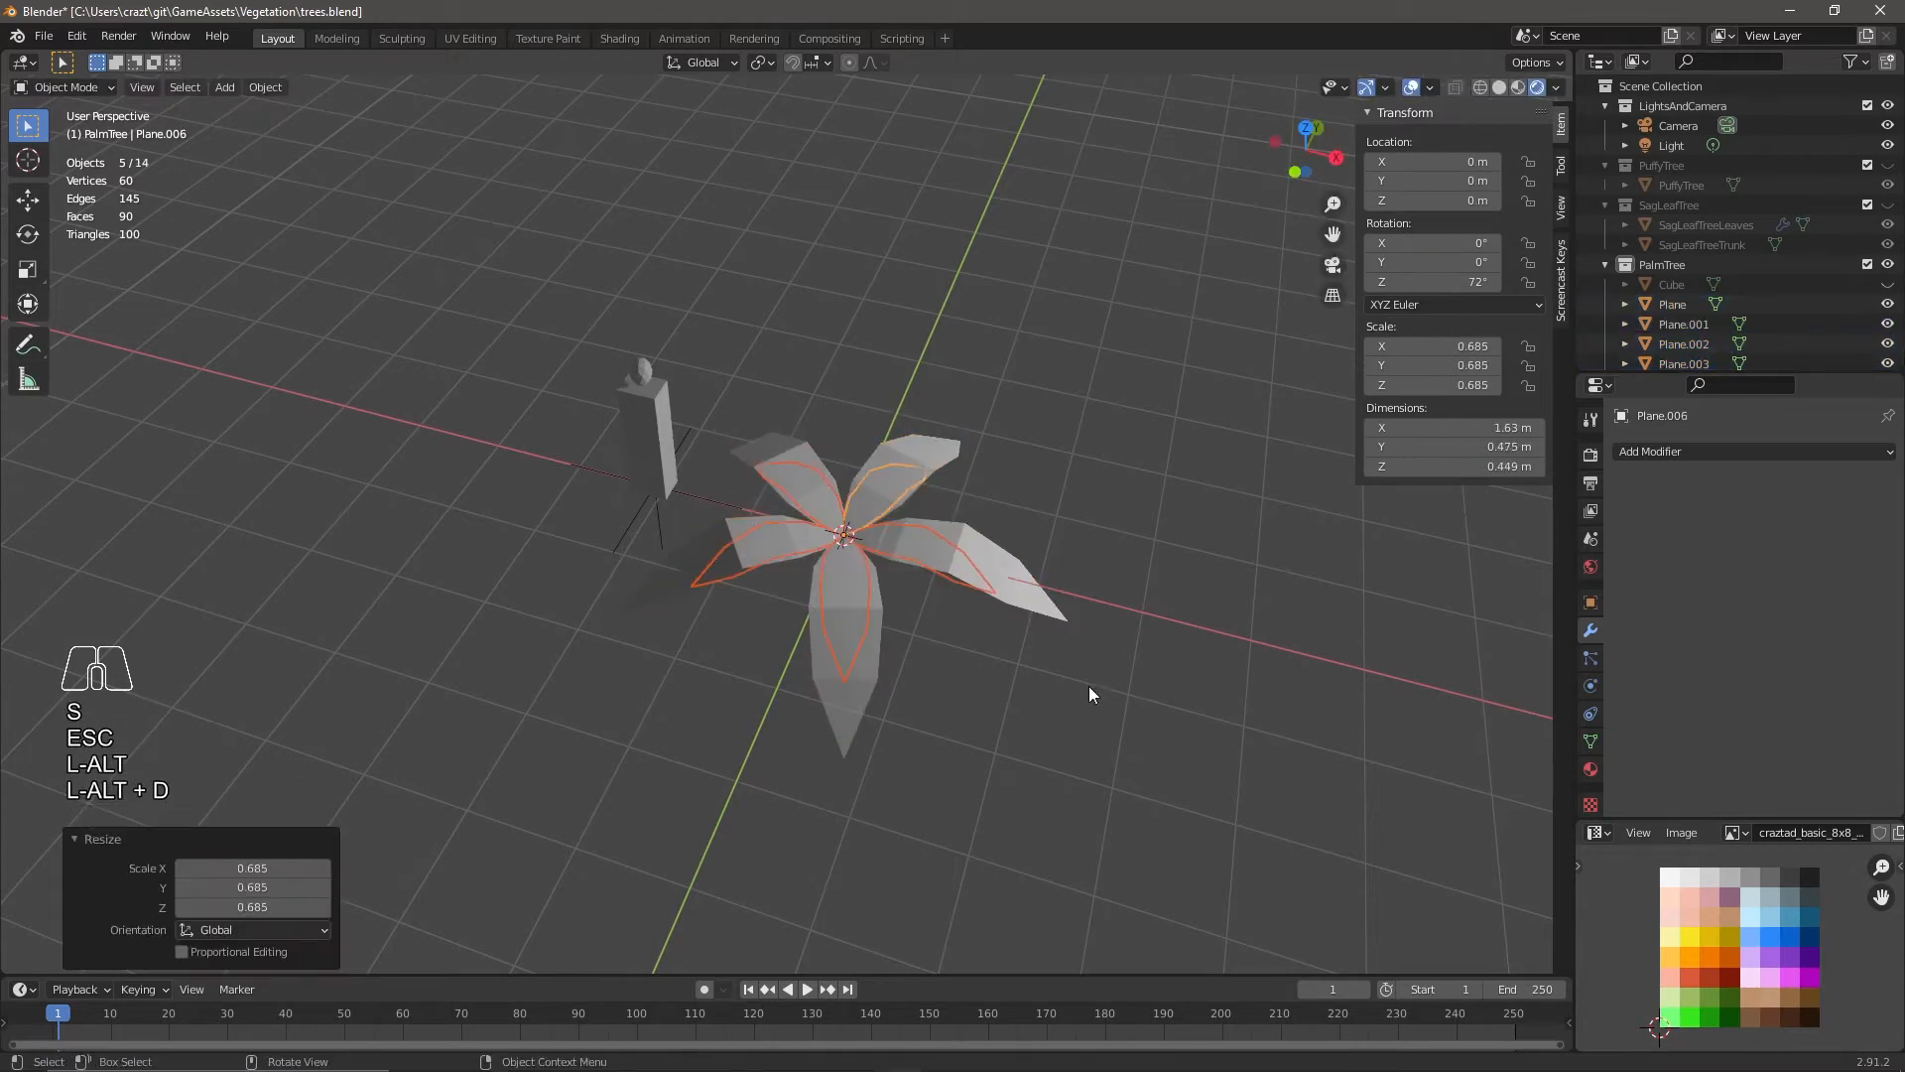
Rotate the smaller leaf ring 36° about Z and adjust its height along Z relative to the large ring.
middle_drag(1088, 686, 1002, 726)
text(rz36)
key(Return)
middle_drag(804, 843, 784, 794)
key(g)
key(z)
click(982, 844)
middle_drag(982, 843, 1024, 580)
key(g)
key(z)
click(1028, 786)
Merge the leaf mesh's overlapping vertices by distance and return to Object Mode.
click(1024, 580)
key(Tab)
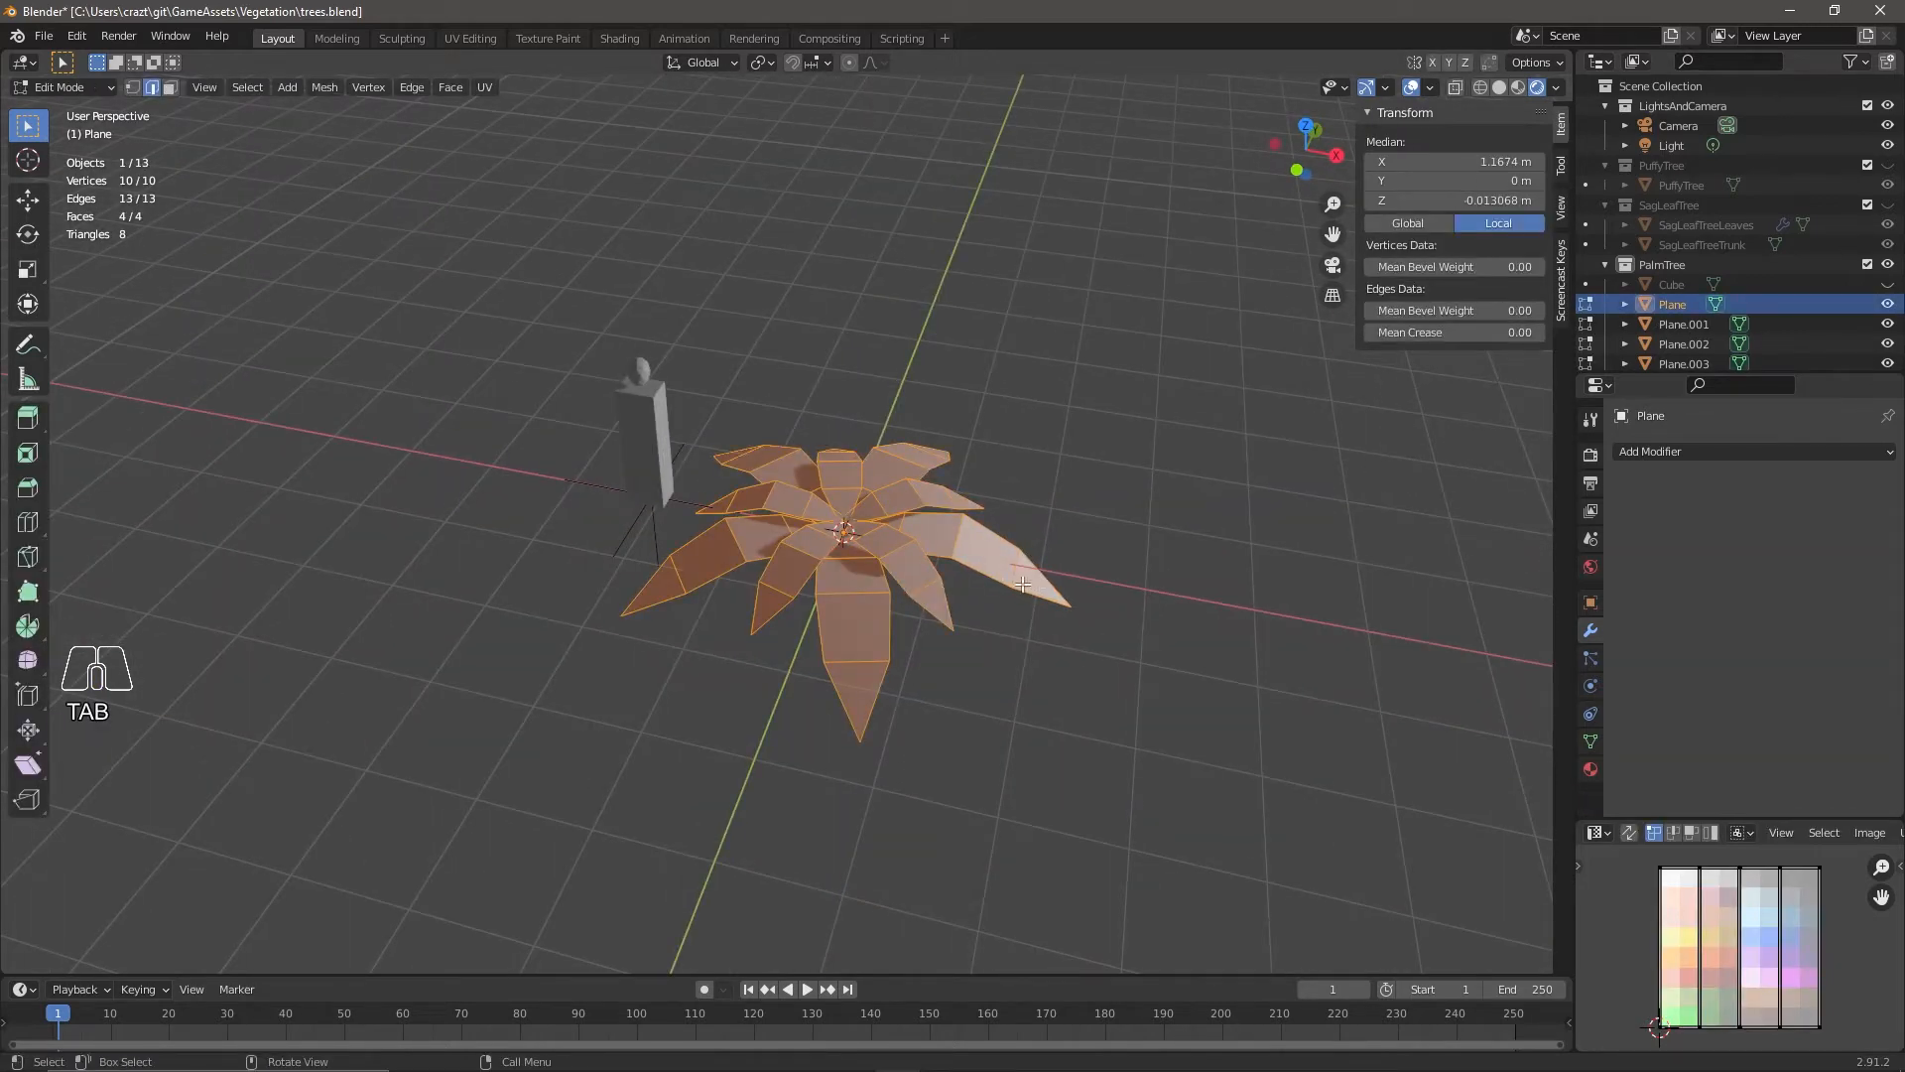
key(m)
click(1076, 808)
key(Tab)
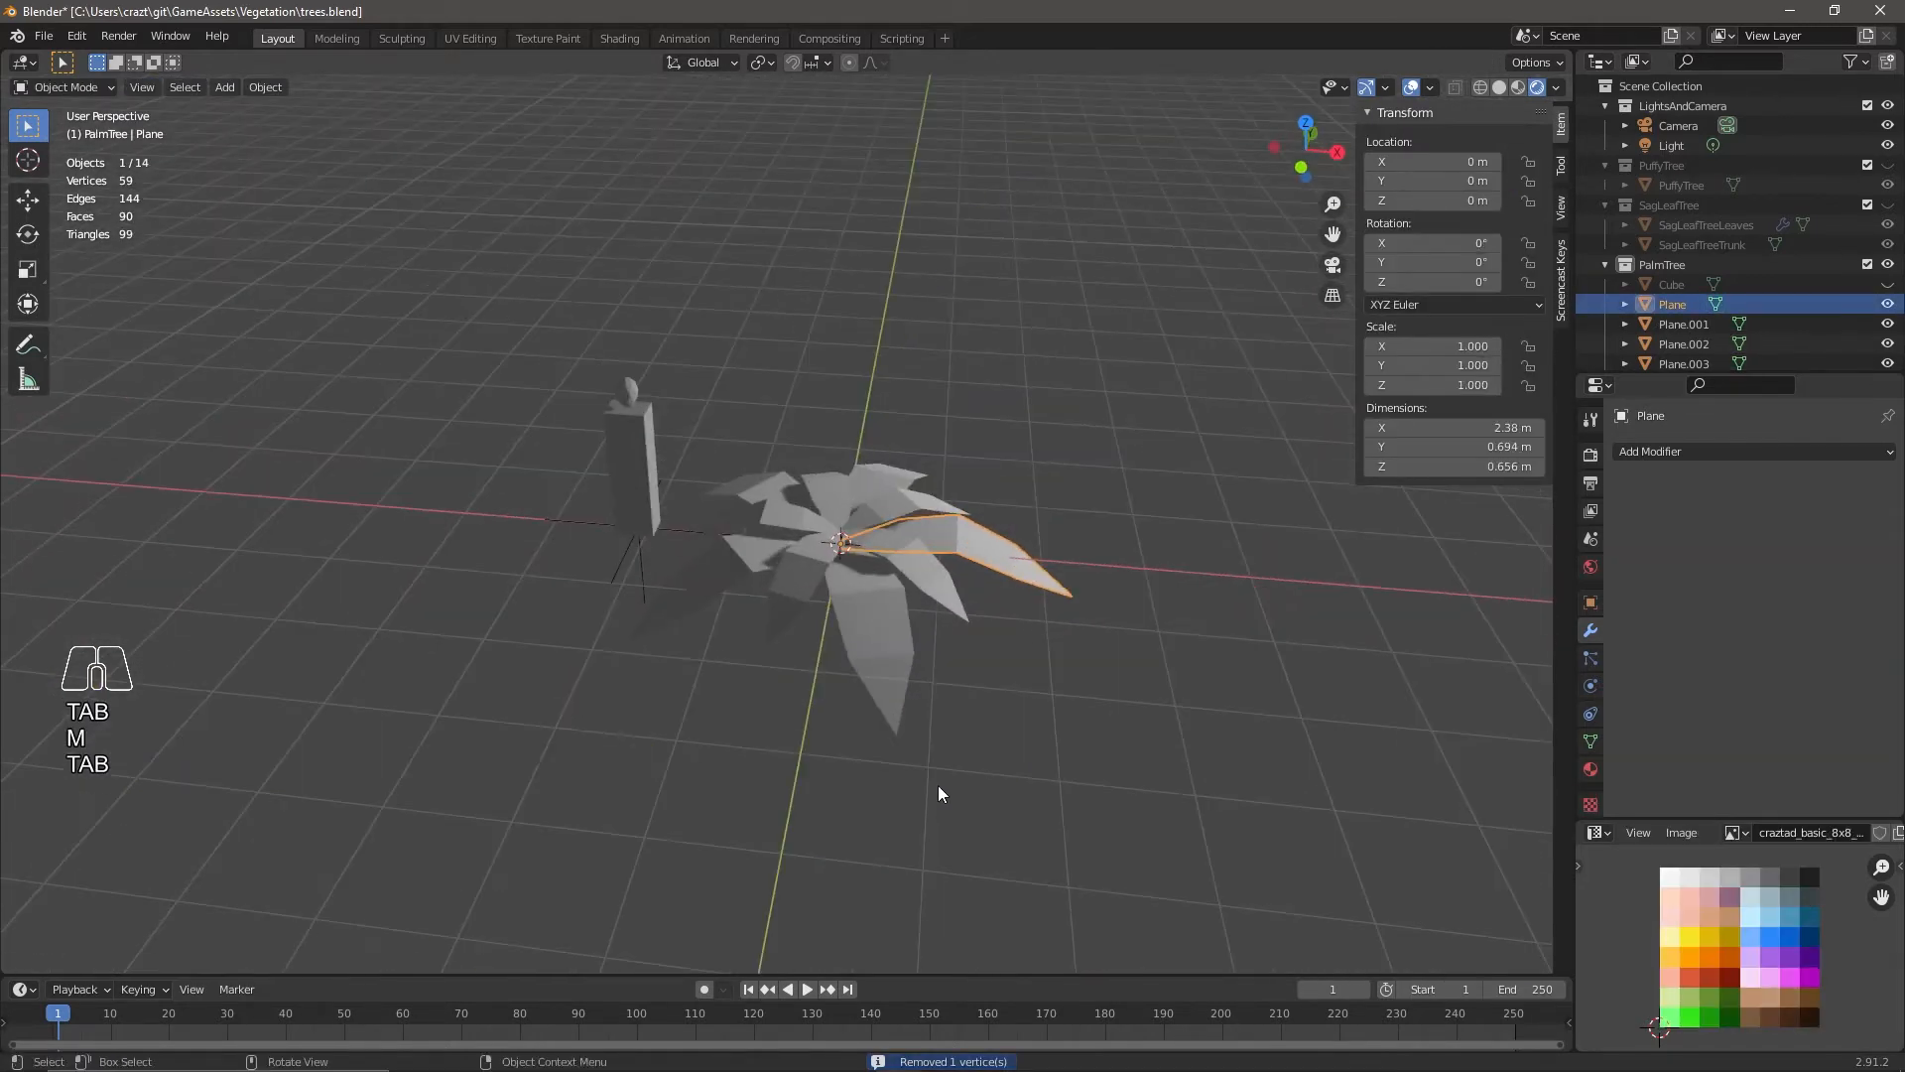
Assign the existing palette material named Material to the leaf.
click(1012, 560)
click(1591, 769)
click(1628, 536)
click(1673, 568)
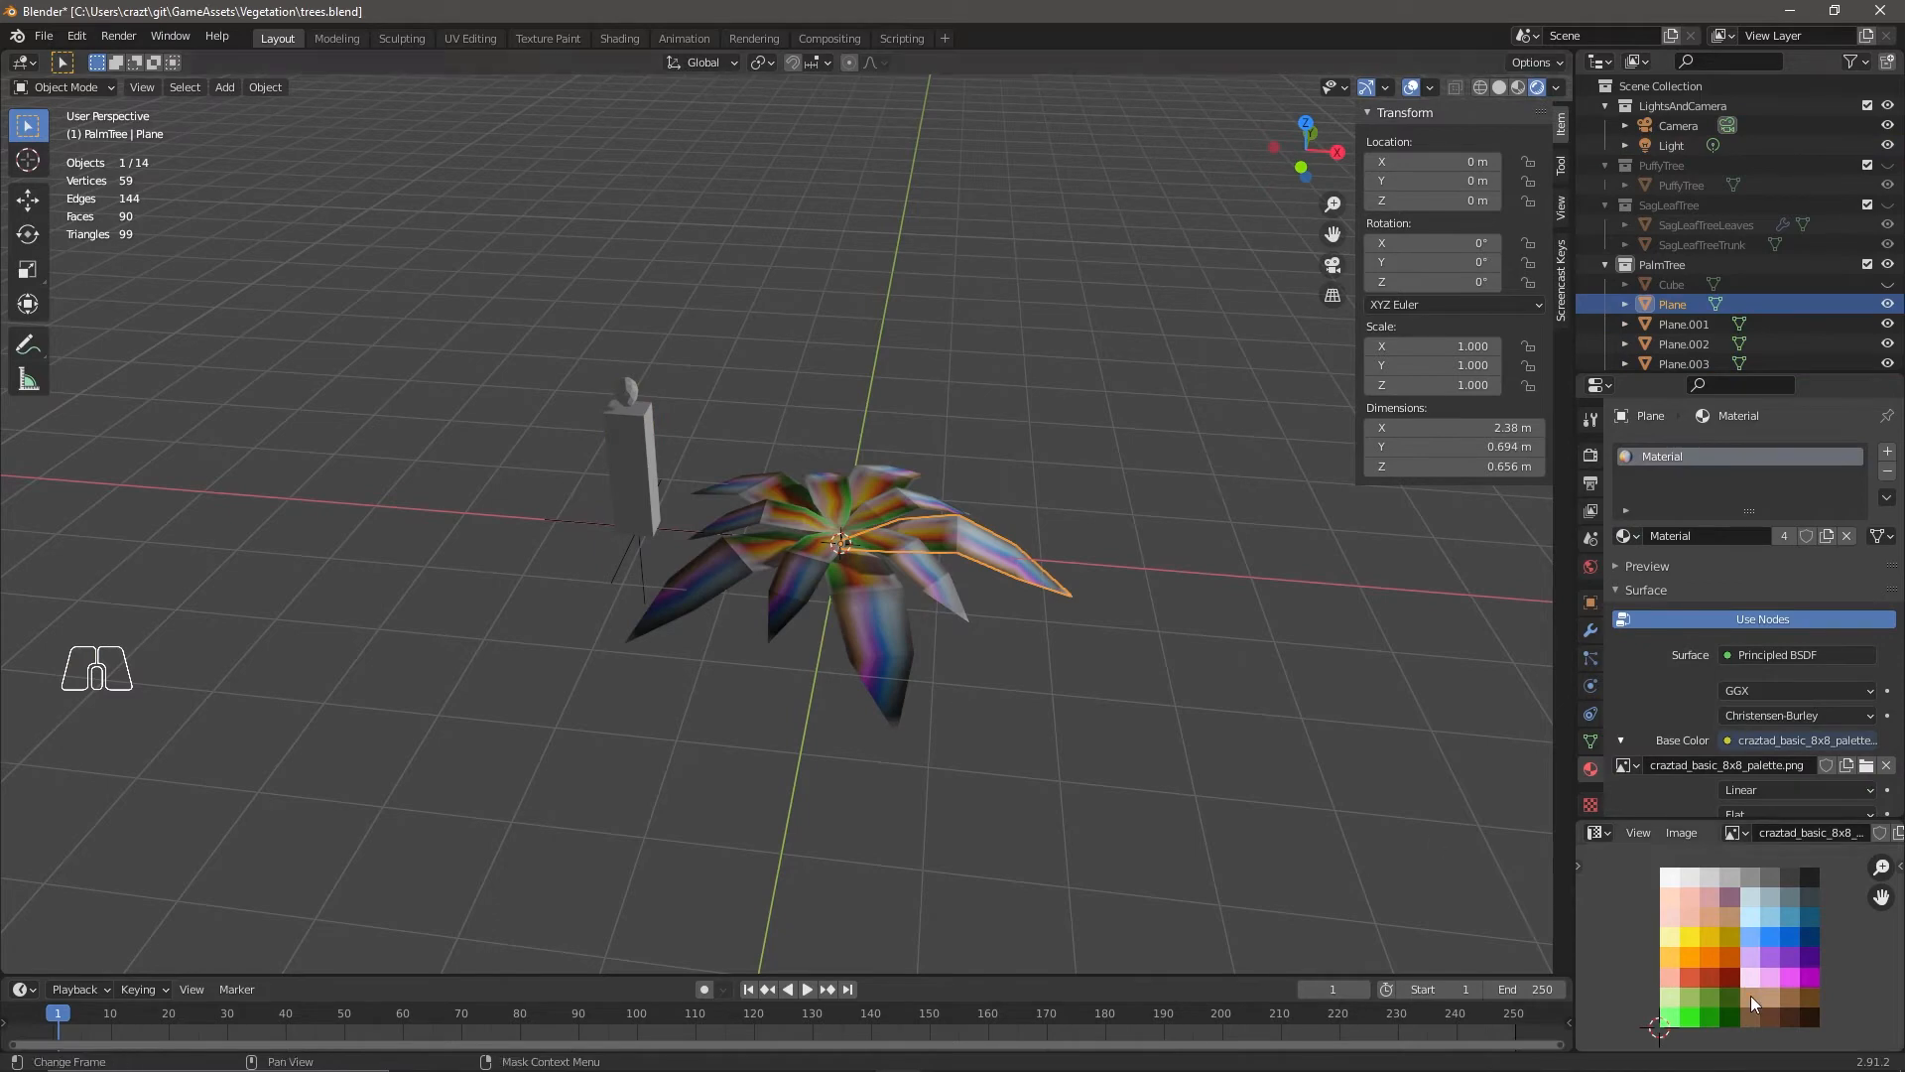
Scale all of the leaf's UVs to 0 and move them onto a dark green swatch of the palette.
key(Tab)
key(a)
key(s)
key(KP_0)
key(Return)
key(g)
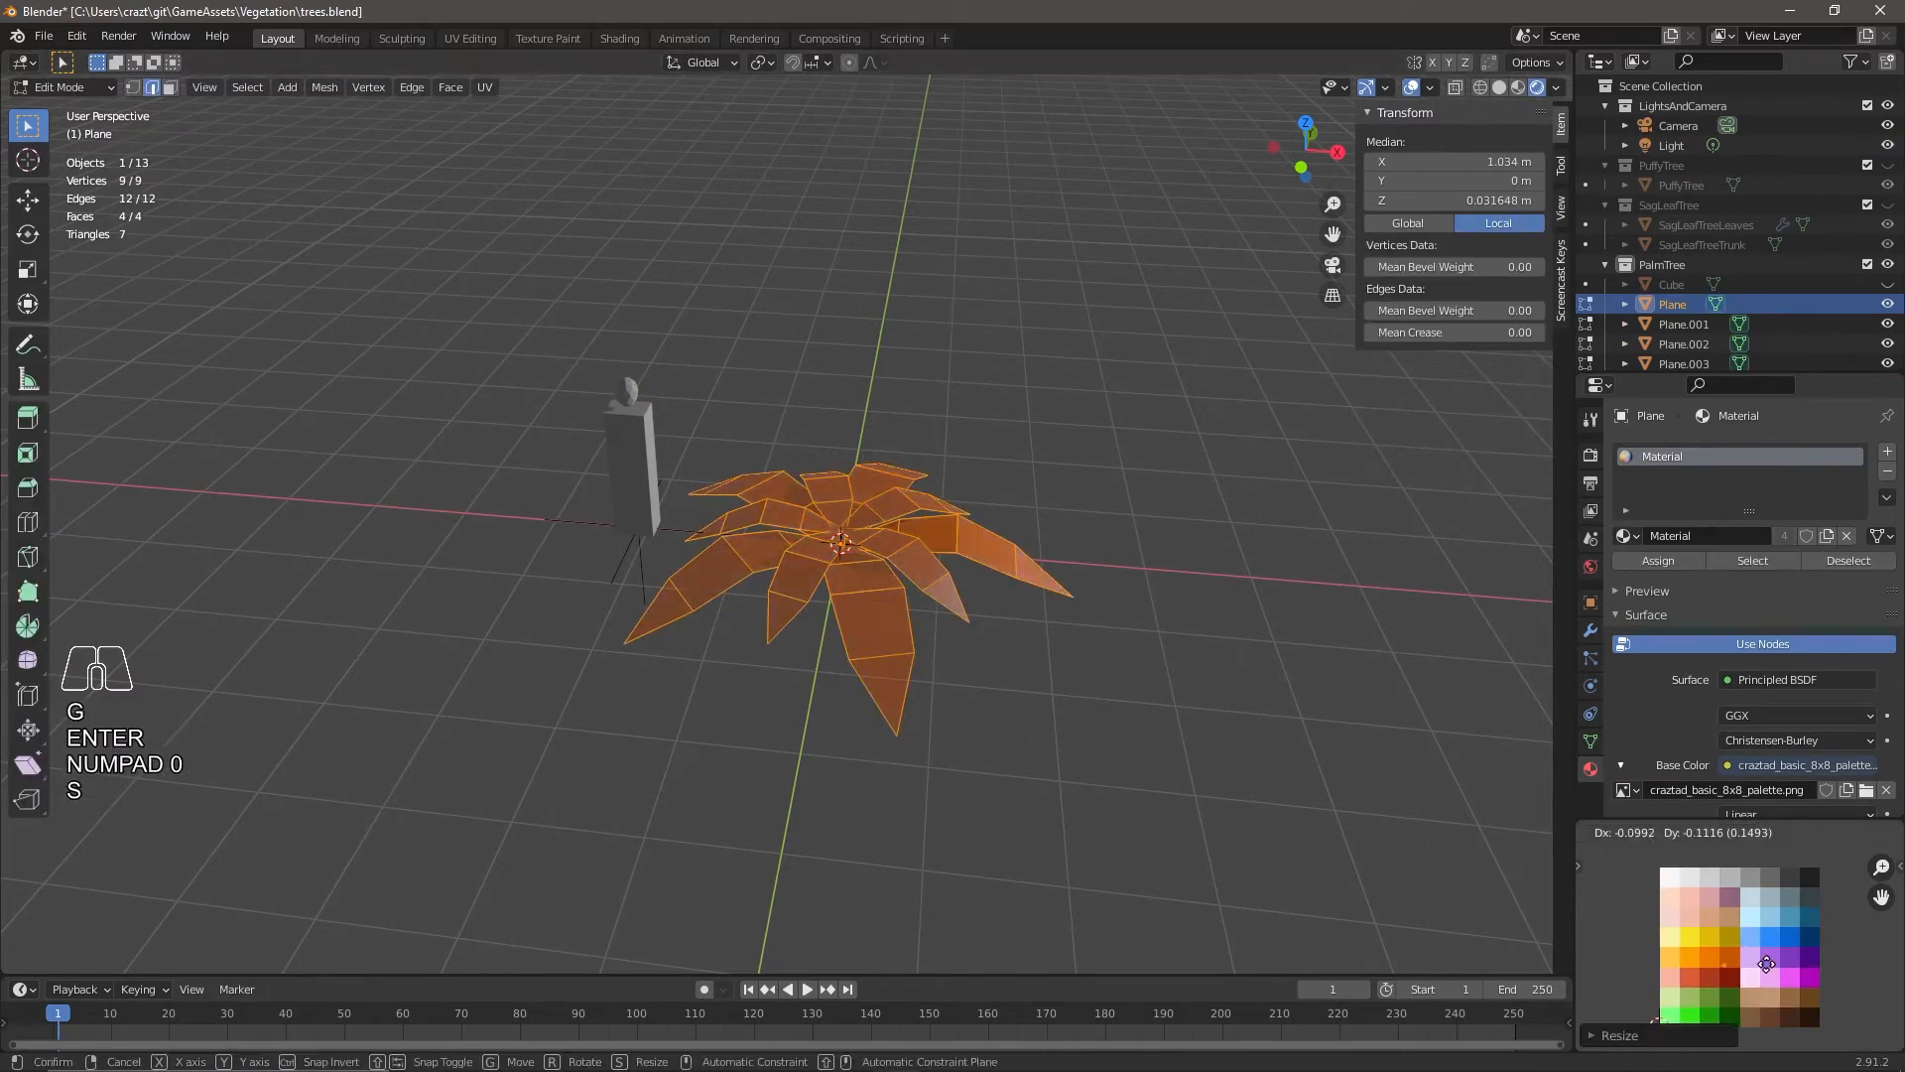
click(1741, 1014)
key(Tab)
Unhide the trunk, scale its UVs to 0 and place them on a dark brown swatch of the palette.
middle_drag(1122, 678, 1290, 654)
key(z)
click(1887, 284)
click(1672, 285)
key(Tab)
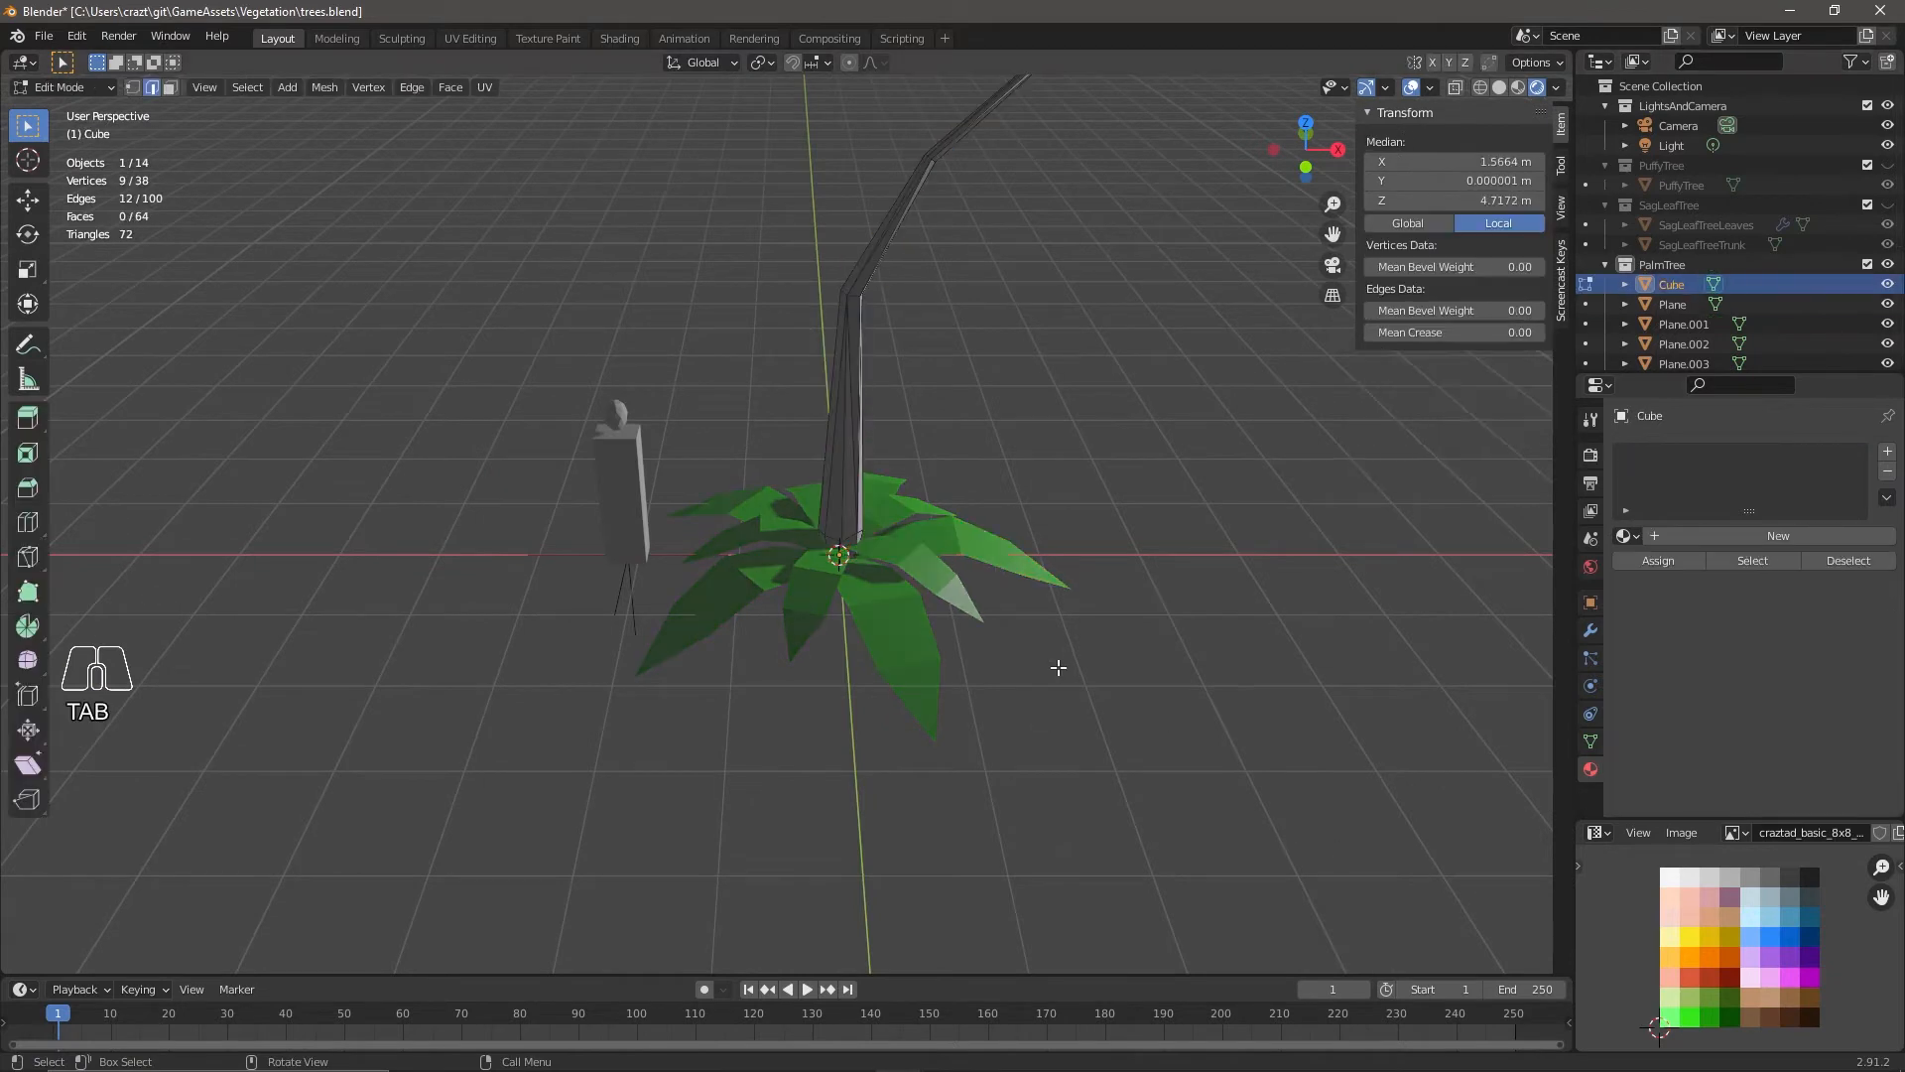
key(s)
key(KP_0)
key(Return)
key(g)
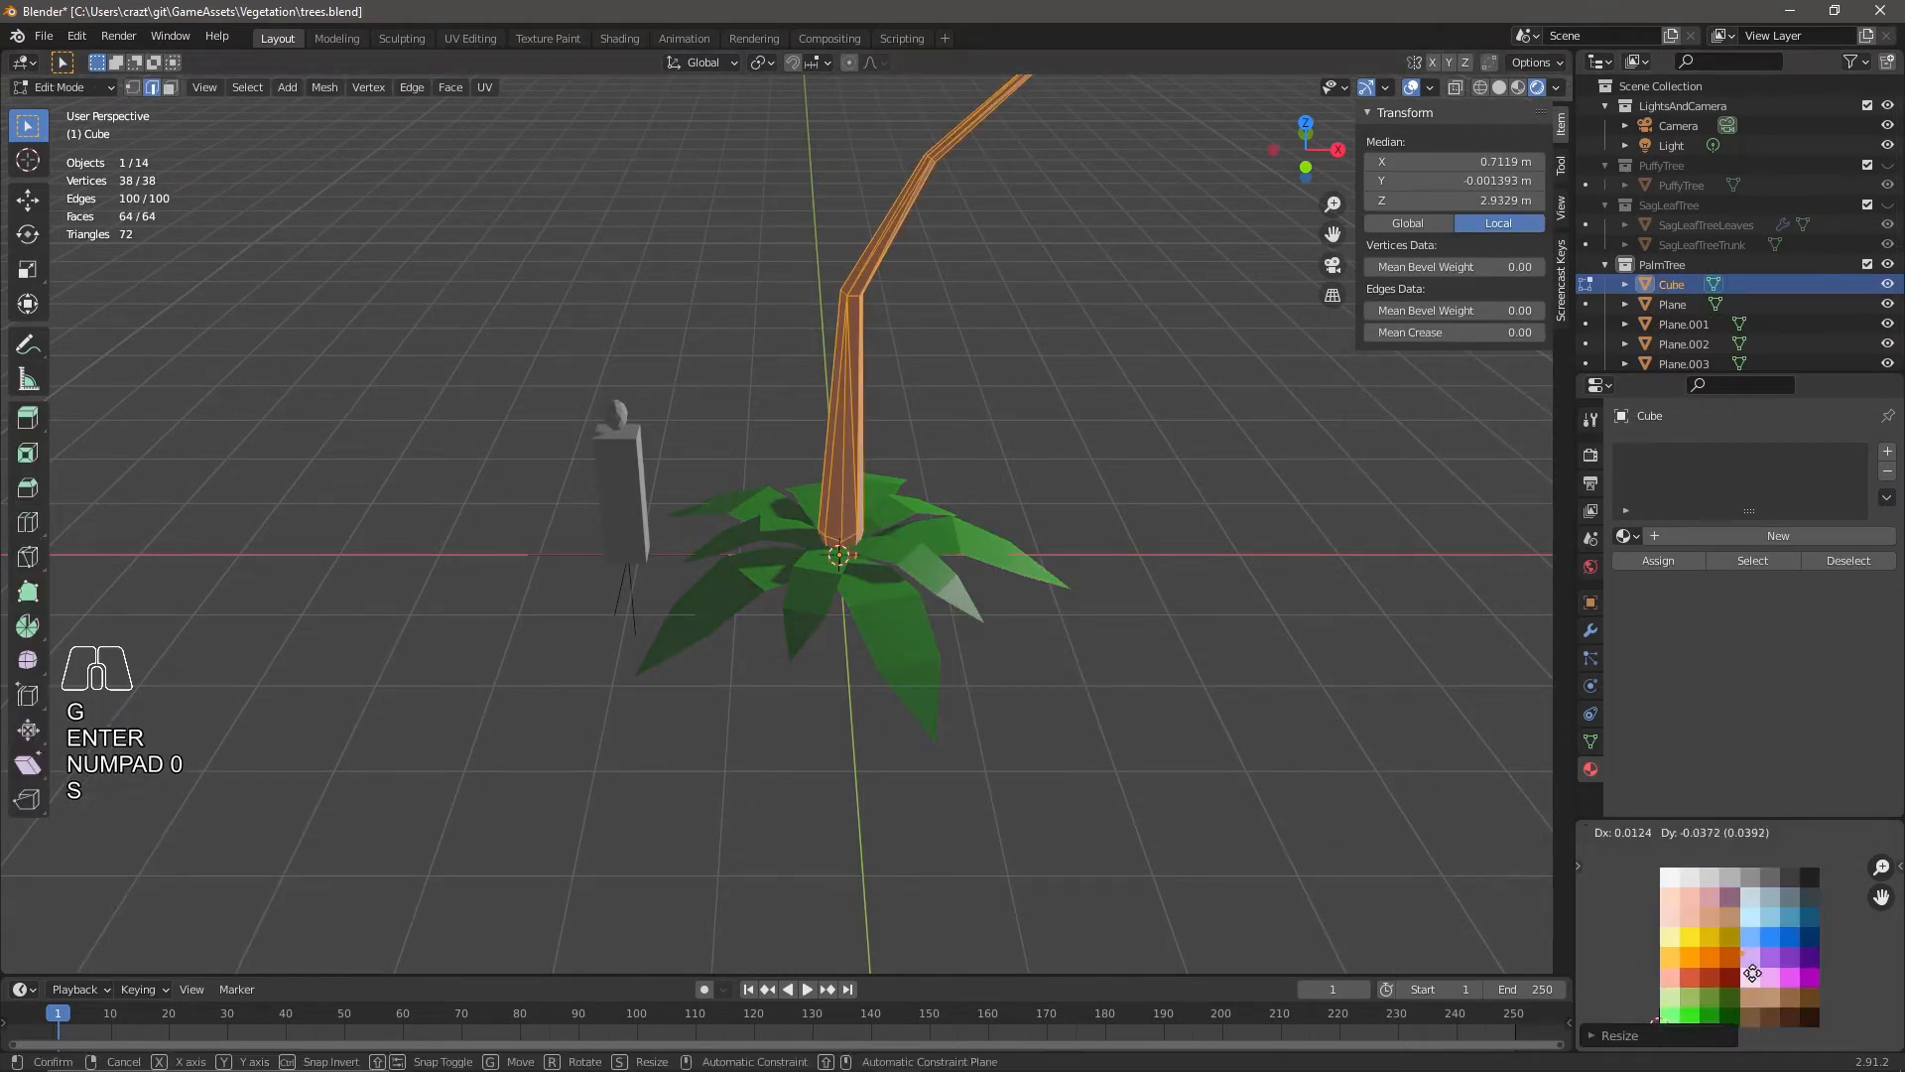
click(1779, 1017)
key(Tab)
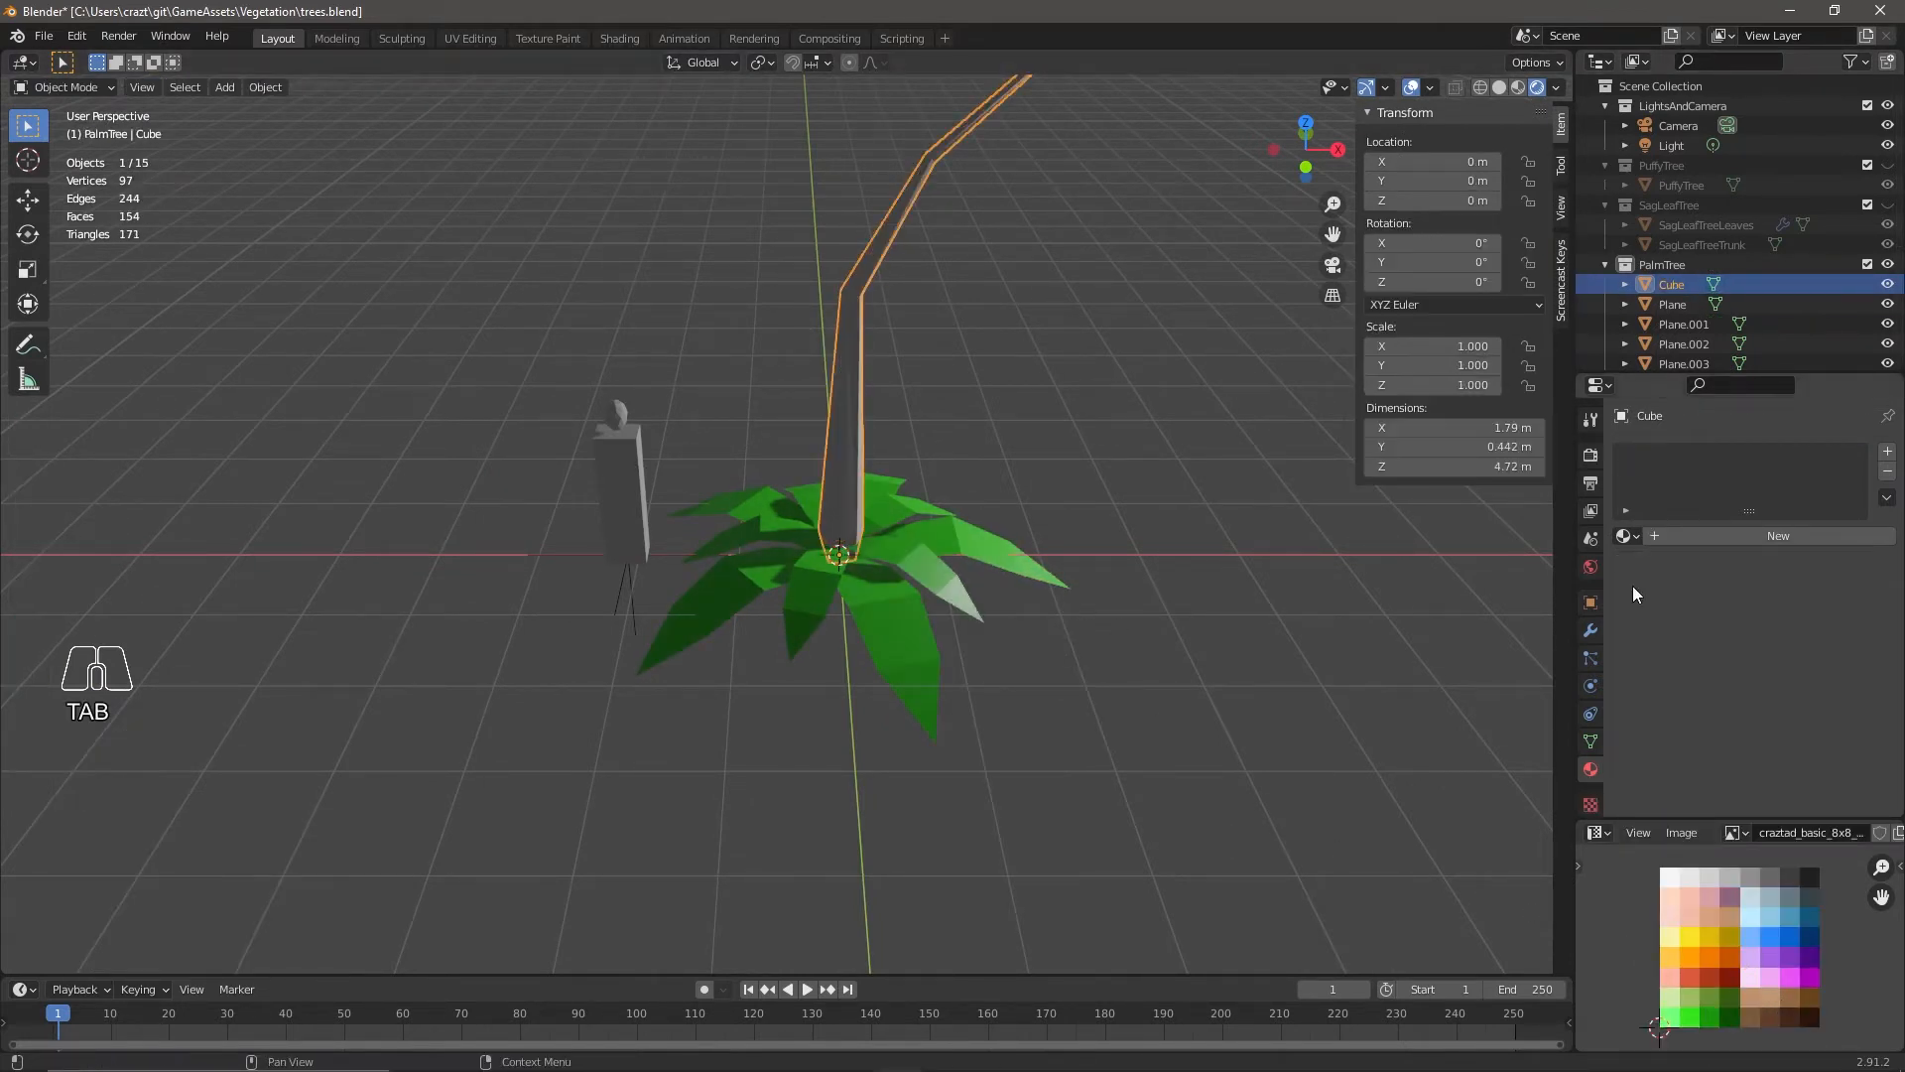
Select all ten leaves, Plane to Plane.009, and move them up to the top of the trunk.
click(891, 546)
scroll(1687, 248, down, 4)
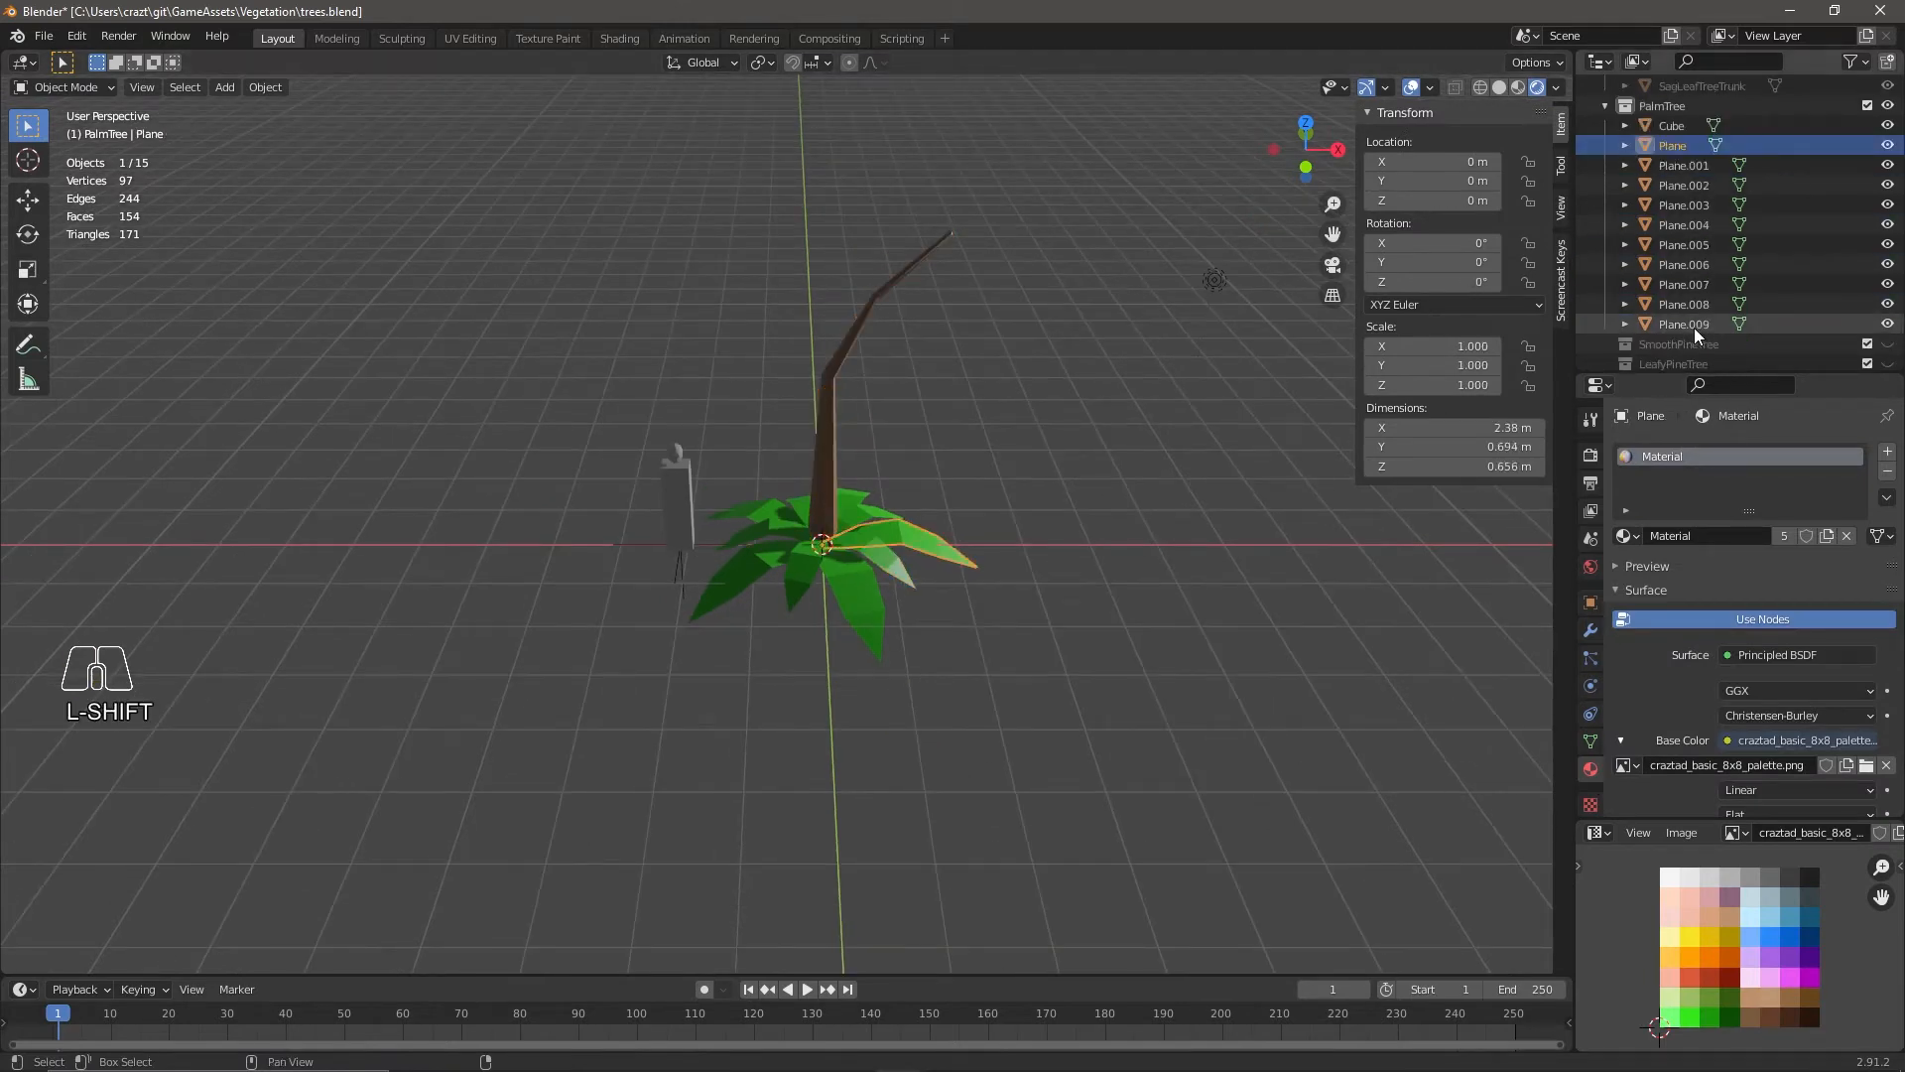
shift+click(1672, 145)
key(g)
click(1017, 243)
middle_drag(1017, 243, 847, 863)
key(g)
key(z)
click(882, 752)
In top view, centre the leaf crown on the trunk's tip and raise it about 0.17 m along Z.
click(1305, 123)
key(g)
click(806, 551)
middle_drag(806, 552, 948, 642)
key(g)
key(z)
click(949, 590)
Select individual leaves in the crown and adjust their height along Z.
middle_drag(798, 798, 884, 778)
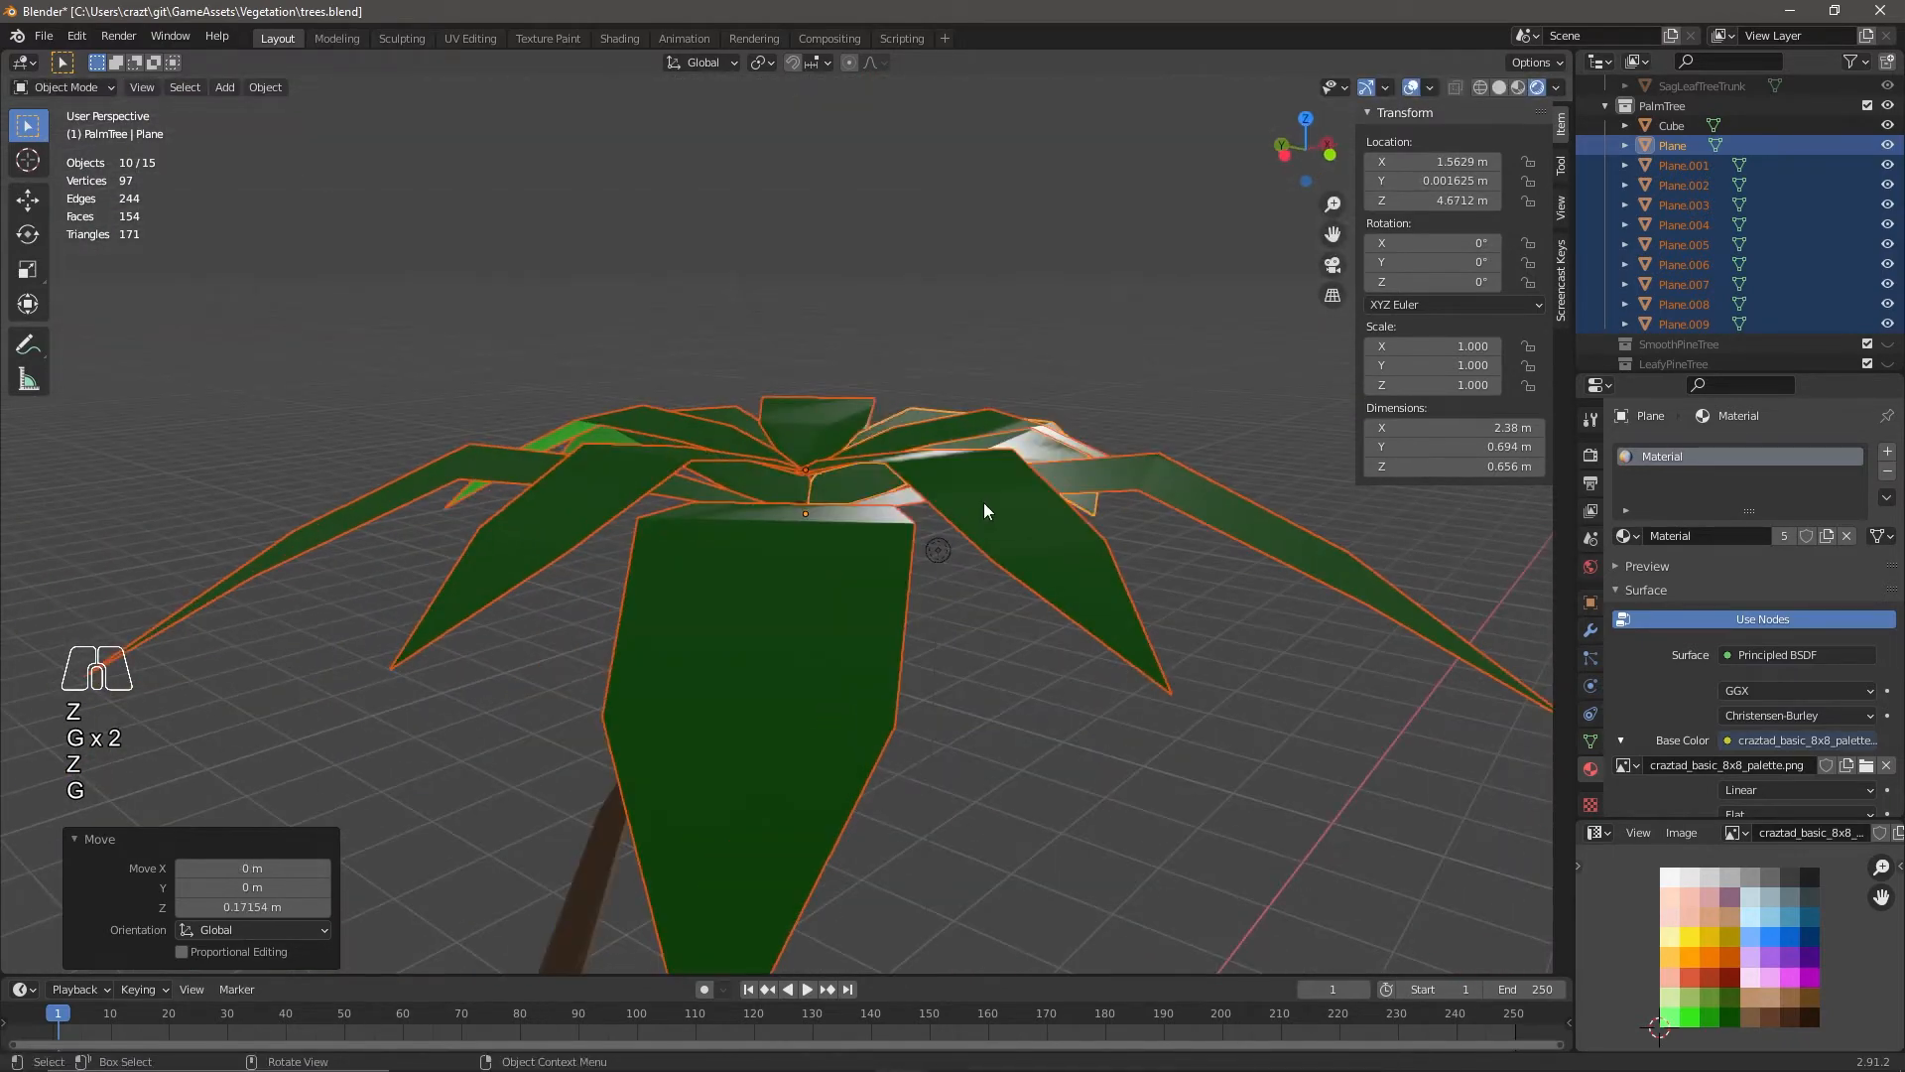
click(988, 502)
shift+click(636, 478)
key(g)
key(z)
click(1085, 572)
Select all ten leaves and, in front view, tilt the crown by -25.8° to follow the trunk's lean.
middle_drag(1084, 576, 1241, 640)
shift+click(1671, 148)
key(r)
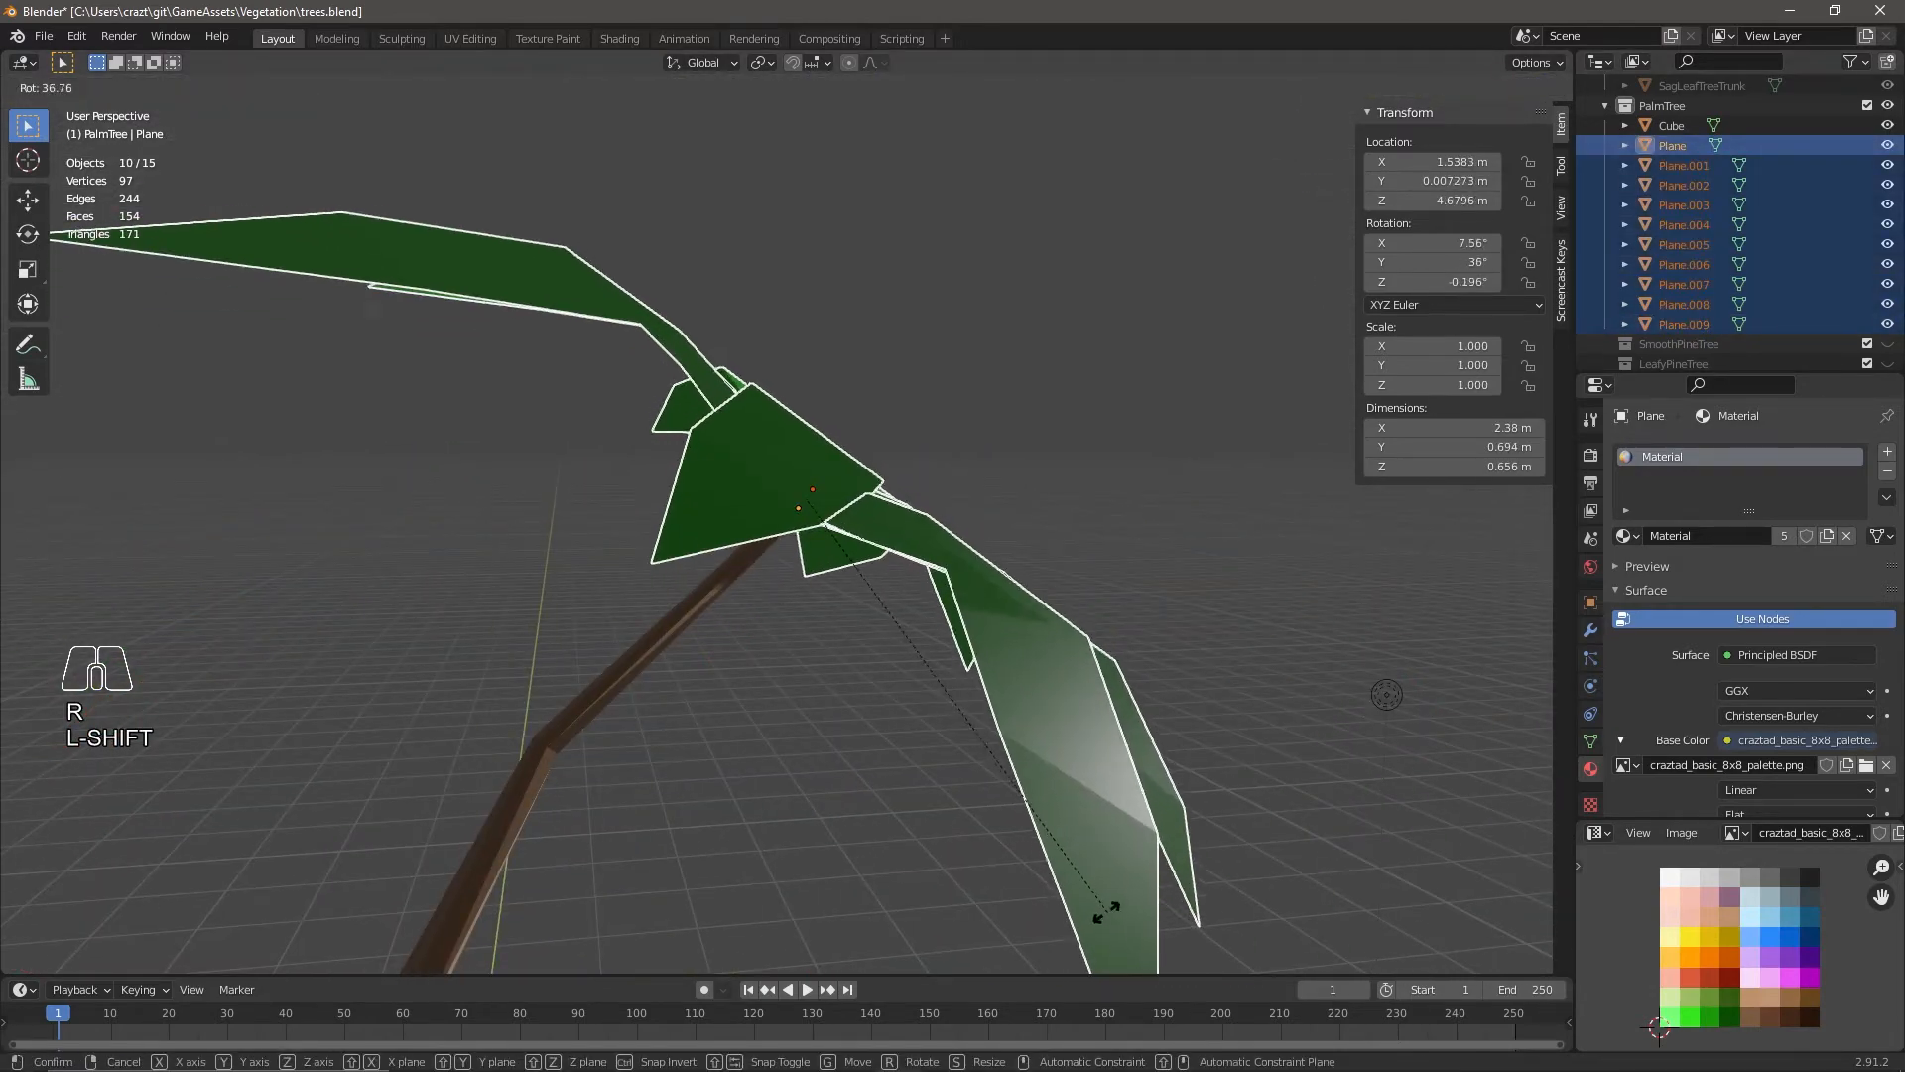
key(Escape)
click(1306, 149)
key(r)
click(876, 527)
Fine-tune the crown's position and tilt, mainly in front view, until it sits on the trunk's tip.
middle_drag(876, 527, 913, 695)
click(1307, 153)
key(g)
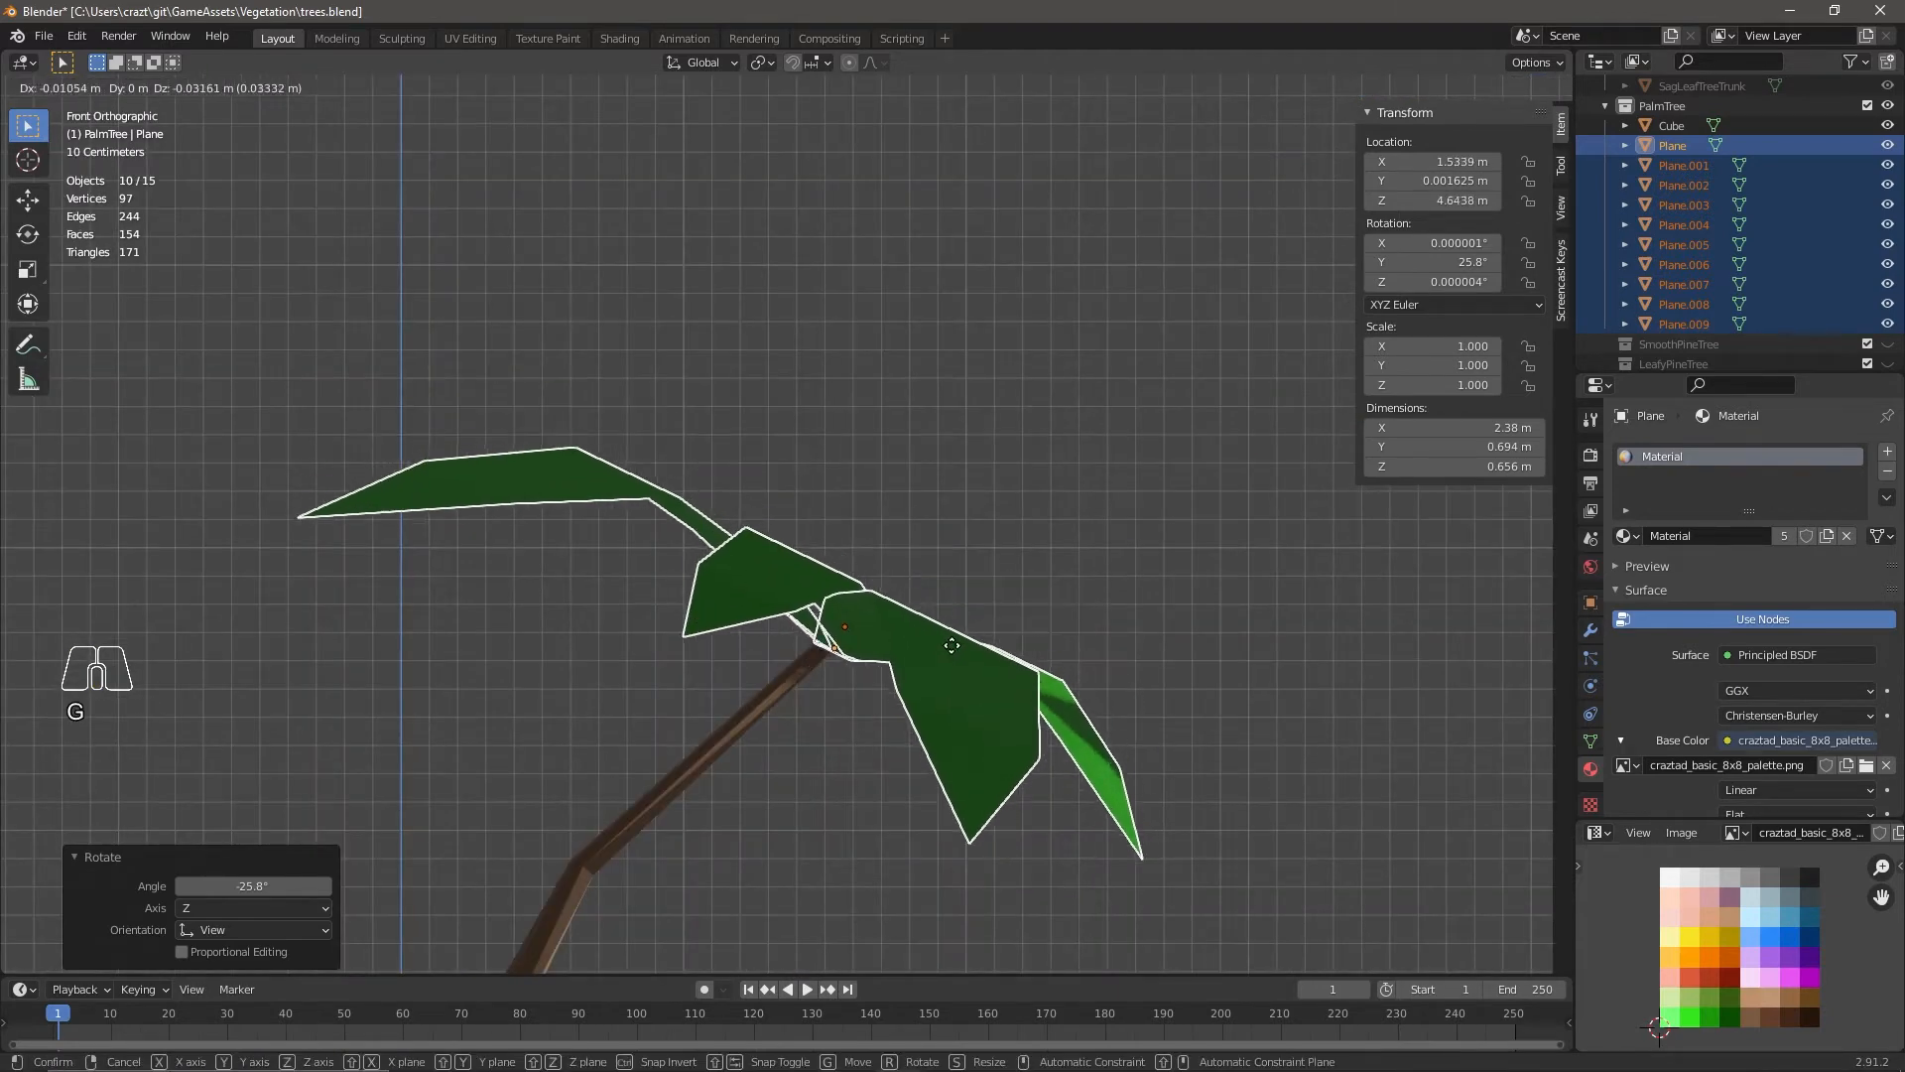
click(960, 649)
key(r)
click(1199, 754)
key(g)
click(1199, 756)
key(r)
click(1178, 789)
key(g)
click(1196, 774)
middle_drag(1200, 766, 832, 676)
key(g)
click(892, 526)
scroll(866, 627, down, 5)
Narrow the linked leaf mesh in Edit Mode by scaling it to 0.655 along Y.
click(832, 676)
key(Tab)
key(s)
key(y)
click(945, 753)
middle_drag(946, 753, 1002, 694)
Turn on the Face Orientation overlay and inspect which way the palm leaves' faces point.
click(1430, 89)
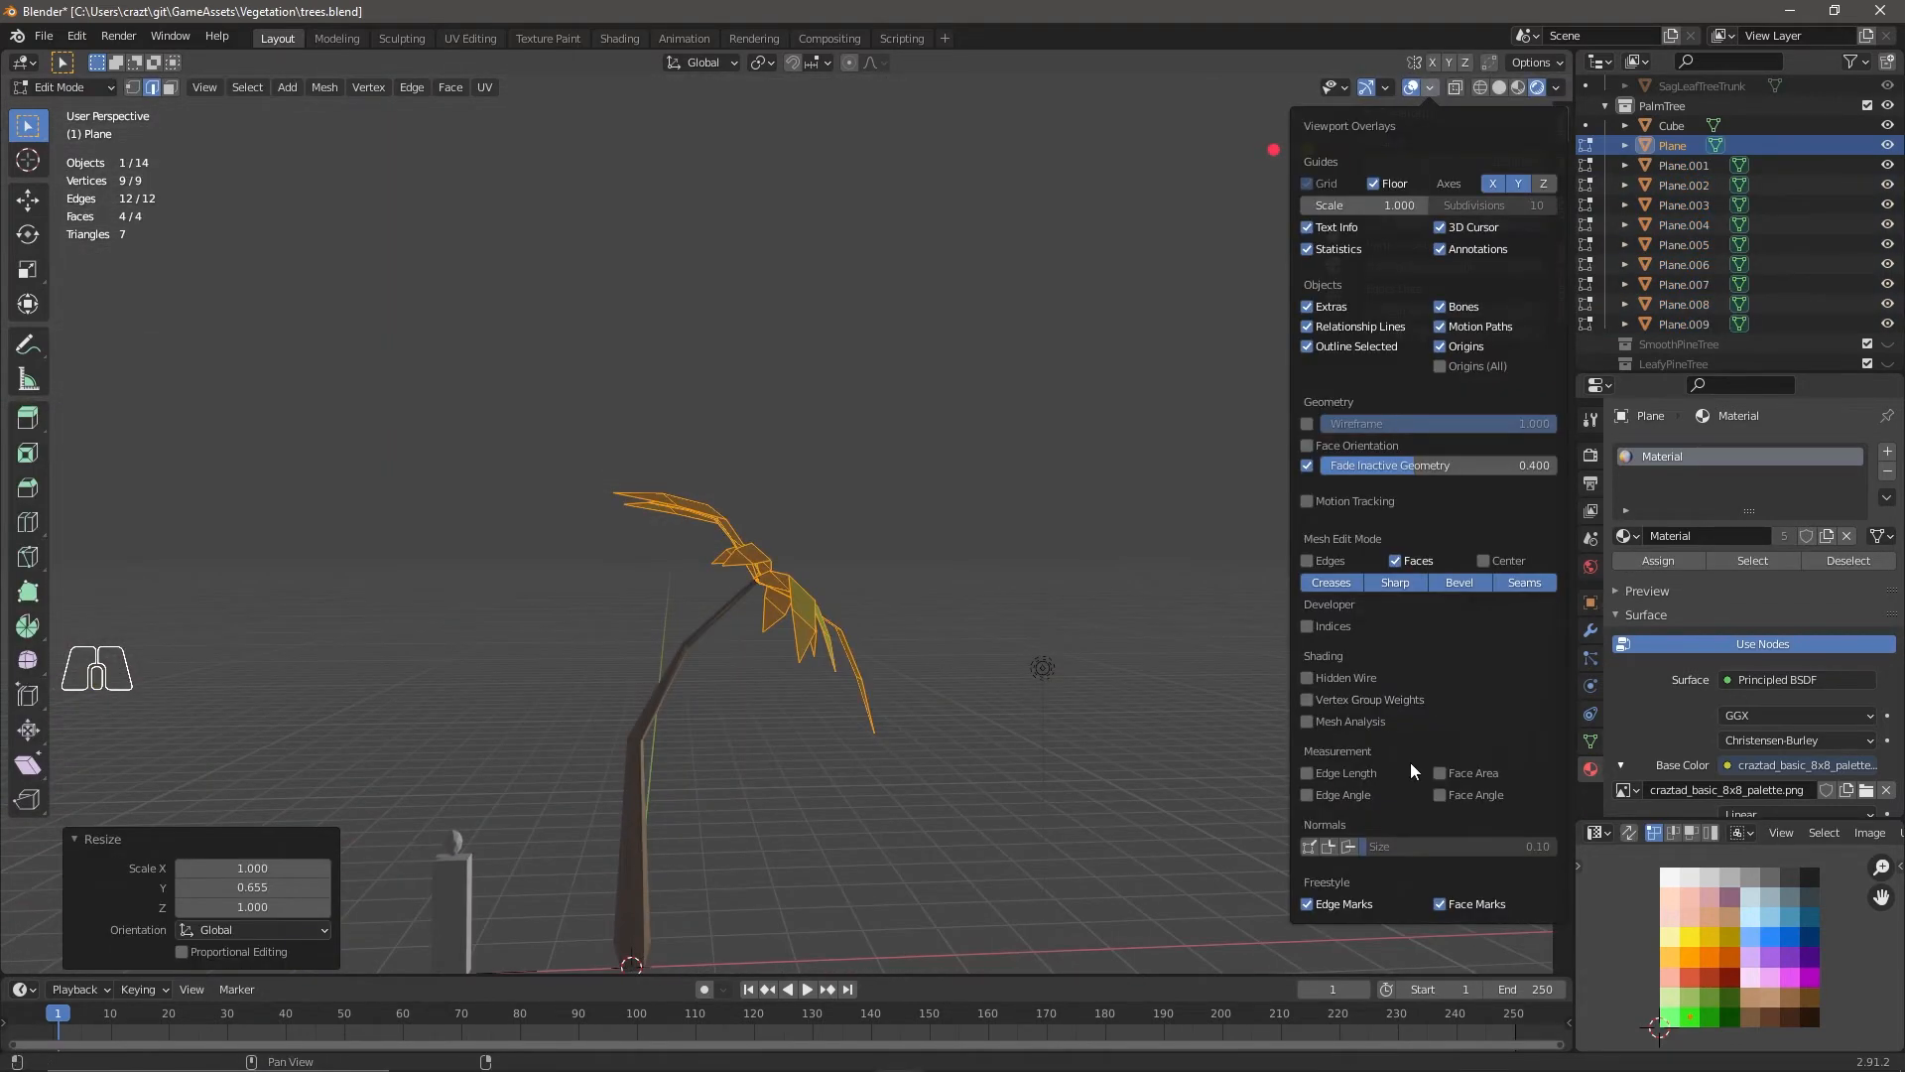
key(Tab)
click(1430, 88)
click(1307, 446)
key(Tab)
key(alt+a)
middle_drag(1027, 698, 851, 796)
key(a)
shift+click(966, 729)
key(Tab)
Rename the first leaf object Plane to Leaf and name the following planes Leaf.001 and Leaf.002.
shift+click(1684, 324)
double_click(1673, 146)
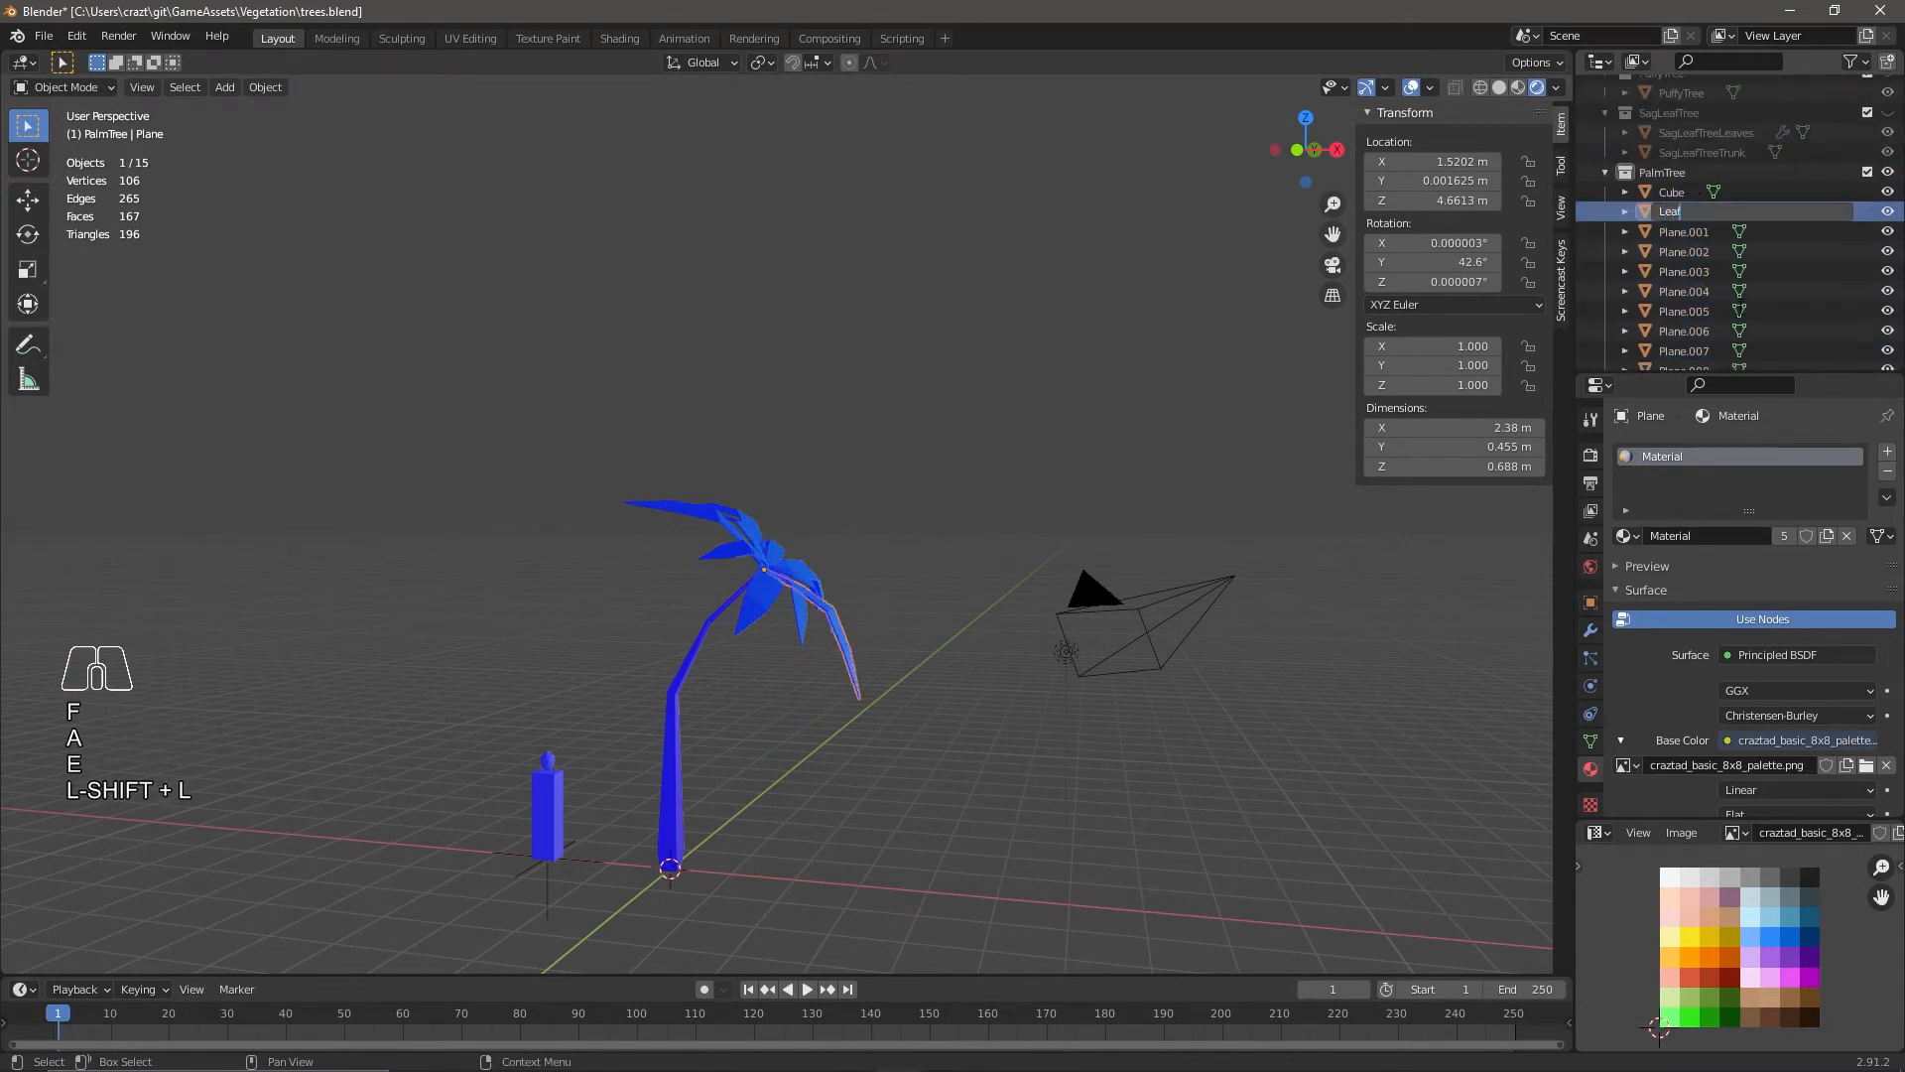
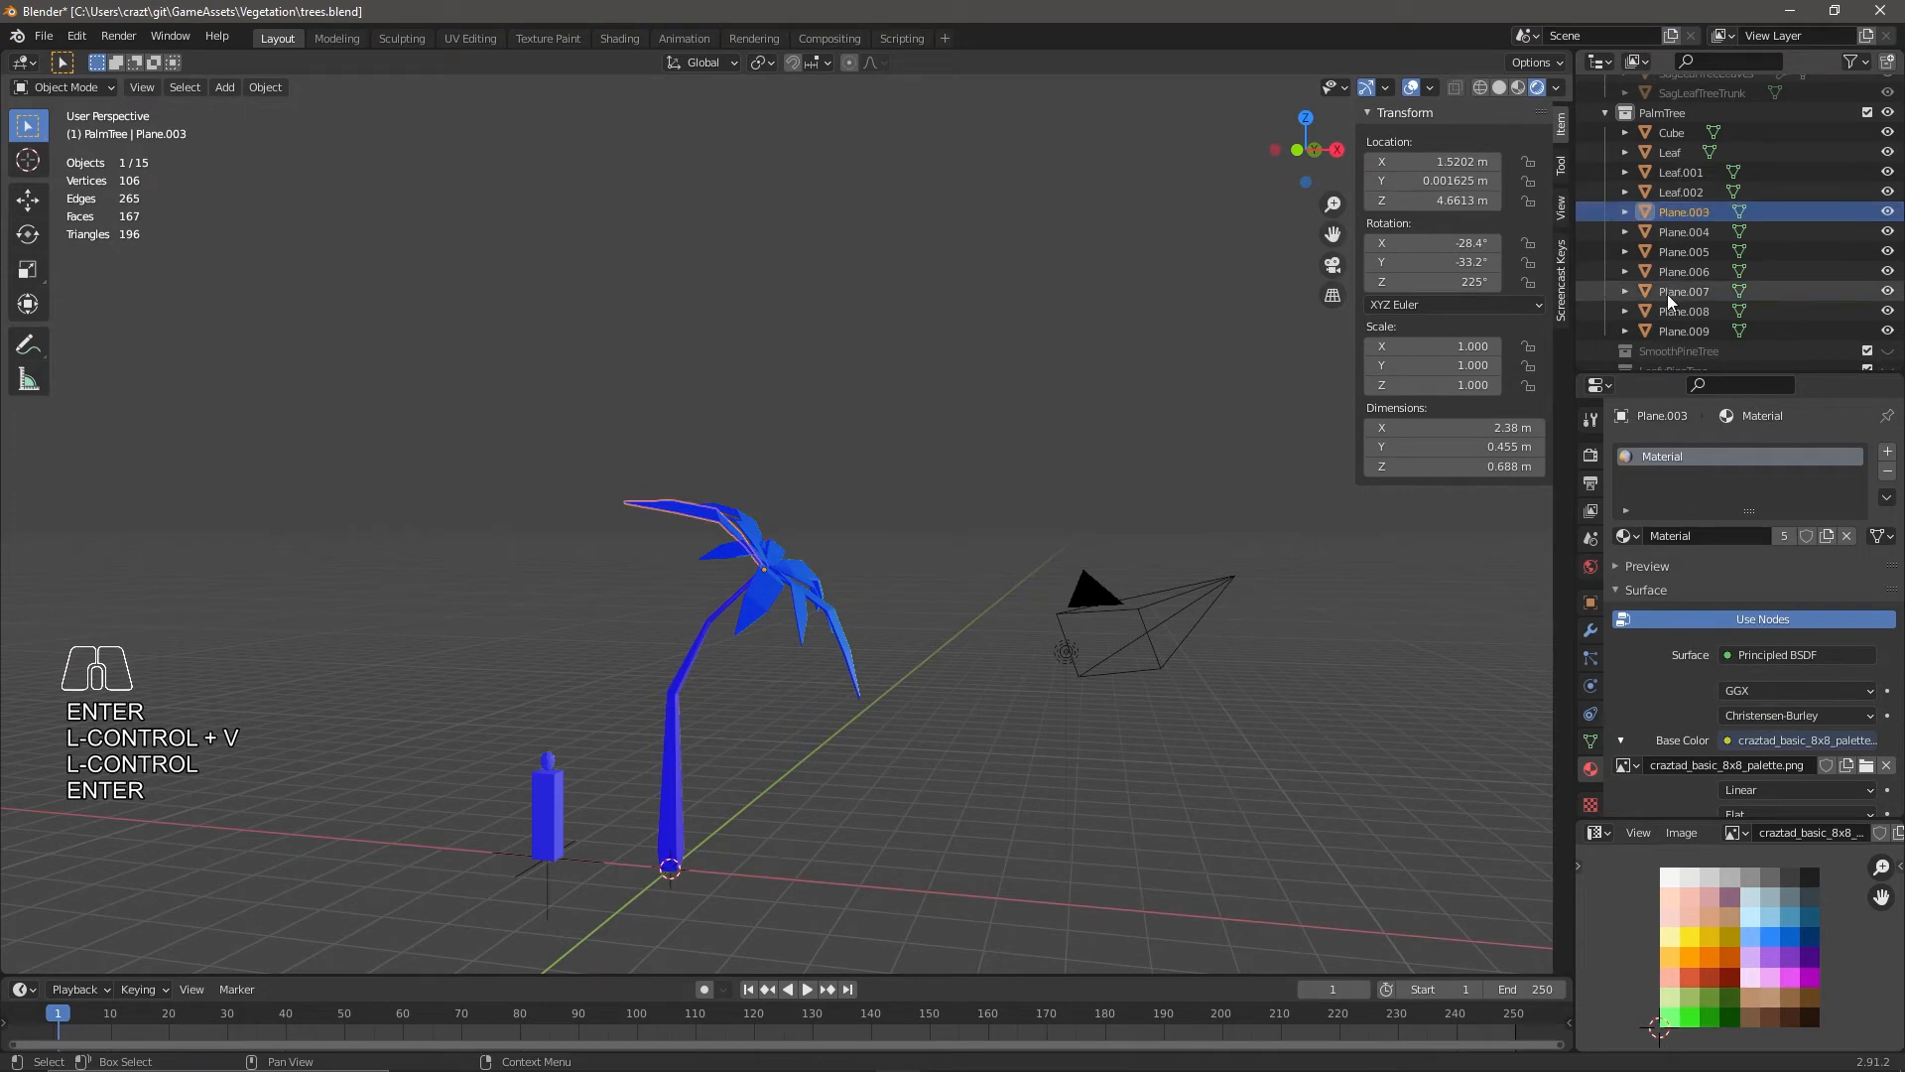
click(1684, 331)
shift+click(1677, 171)
shift+click(1673, 154)
click(1691, 212)
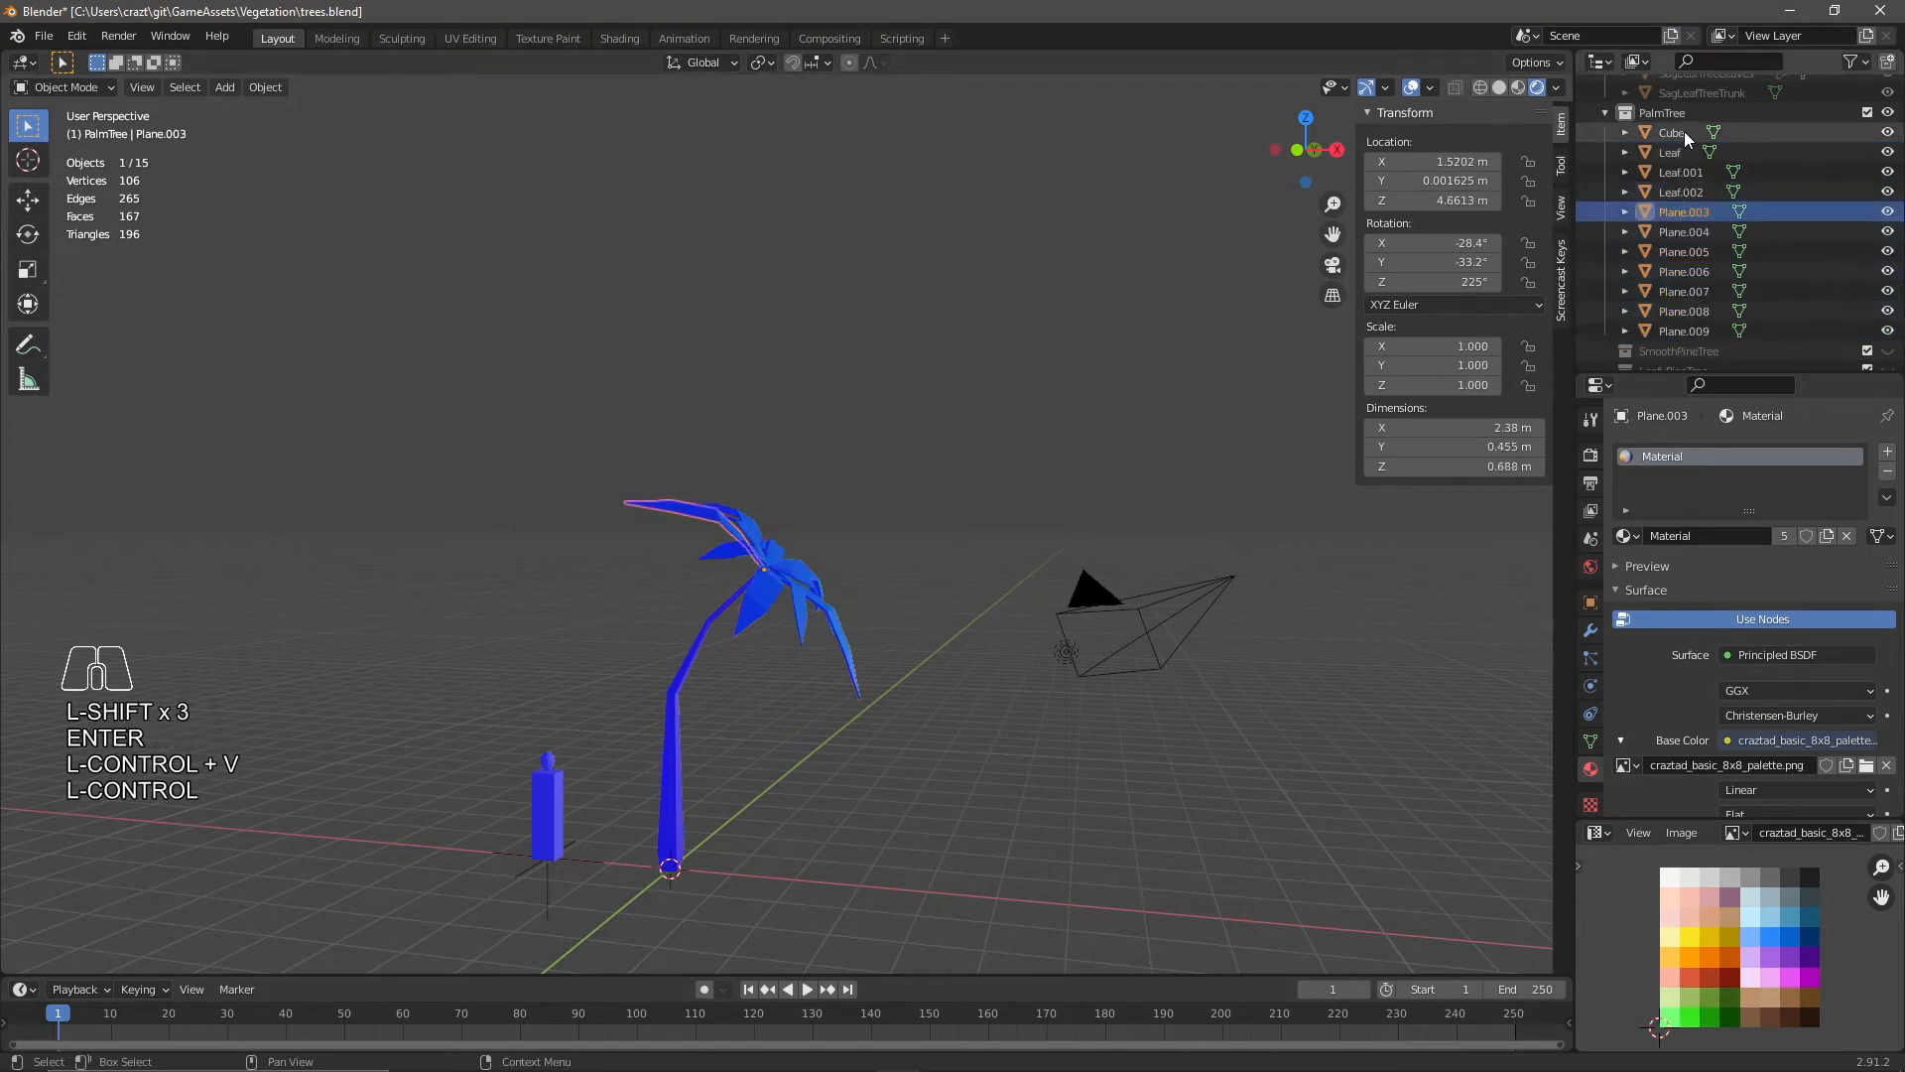
Select all leaf objects from Leaf through Plane.009 and join them into one object.
click(1681, 152)
shift+click(1685, 331)
key(ctrl+j)
middle_drag(855, 791, 1111, 695)
Join the leaf crown into the trunk object Cube and rename the combined object PalmTree.
click(1672, 132)
scroll(1747, 206, up, 3)
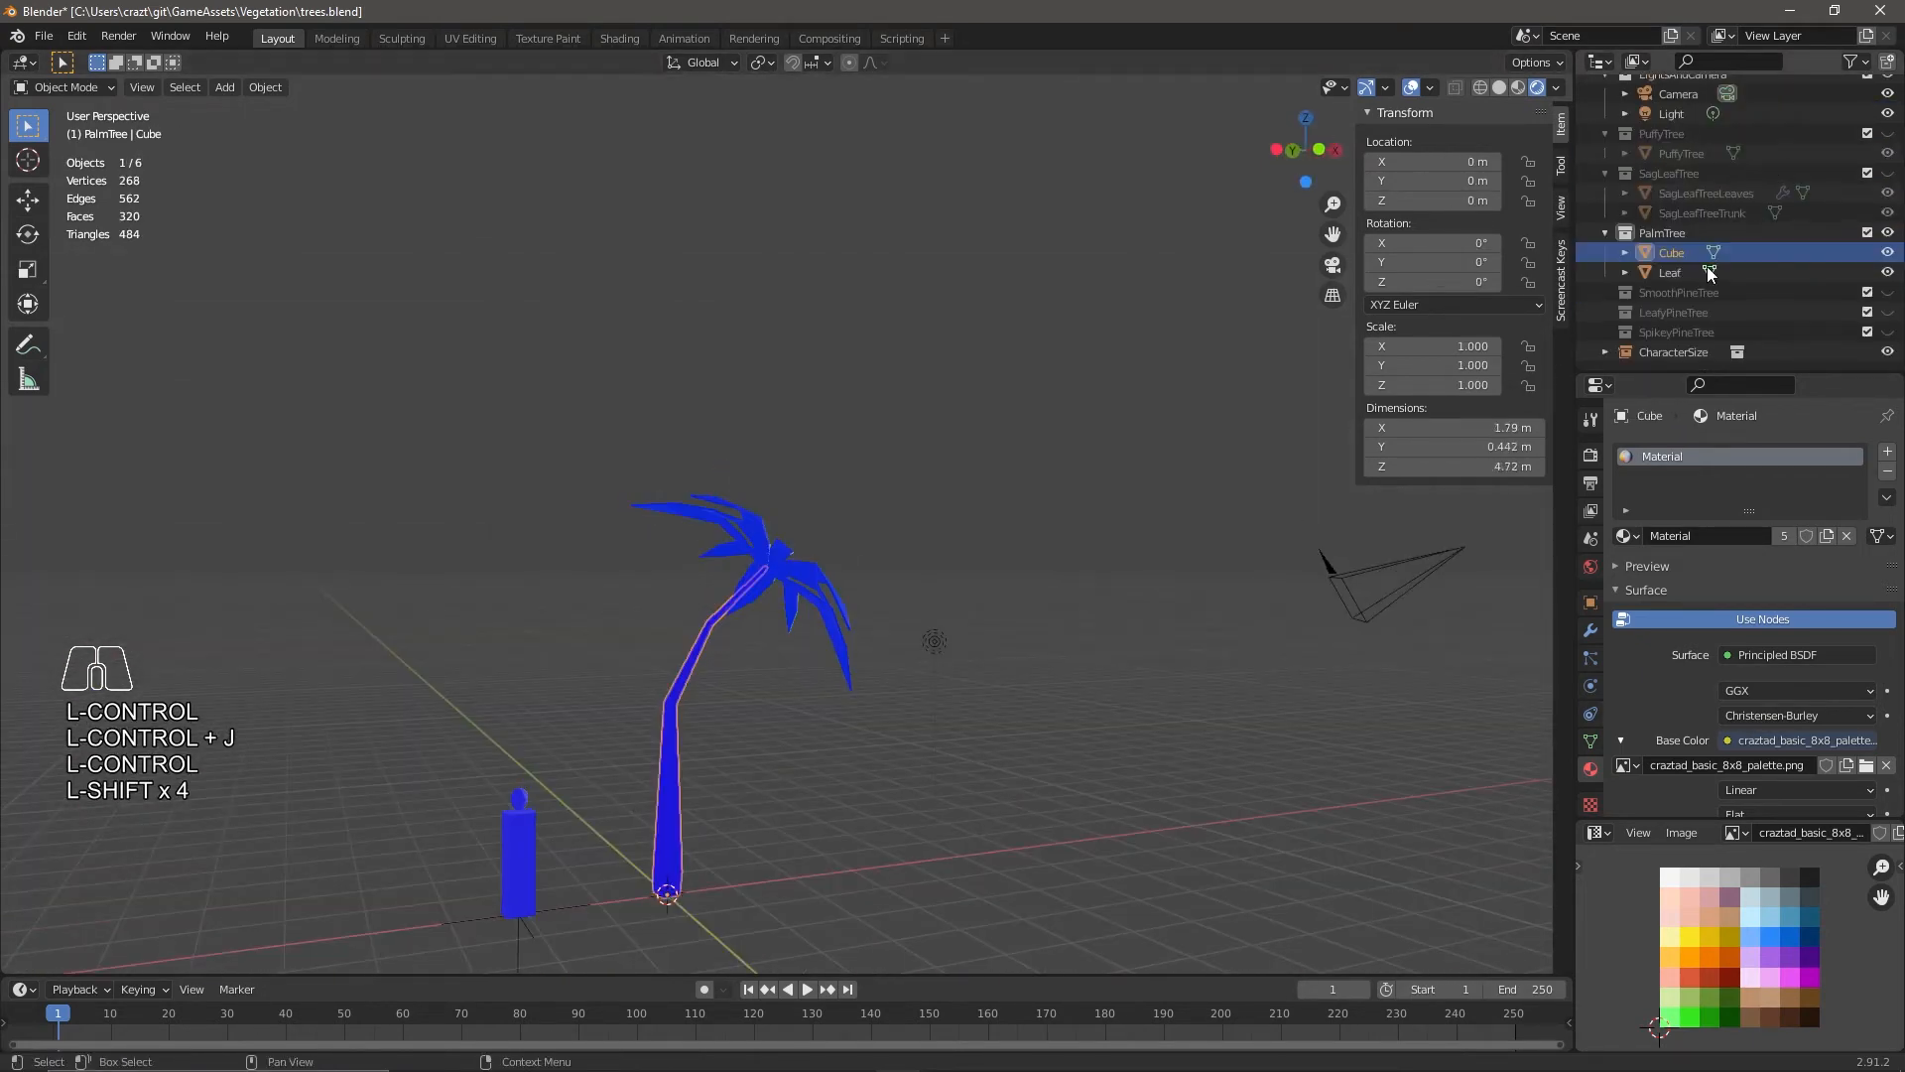
key(ctrl+j)
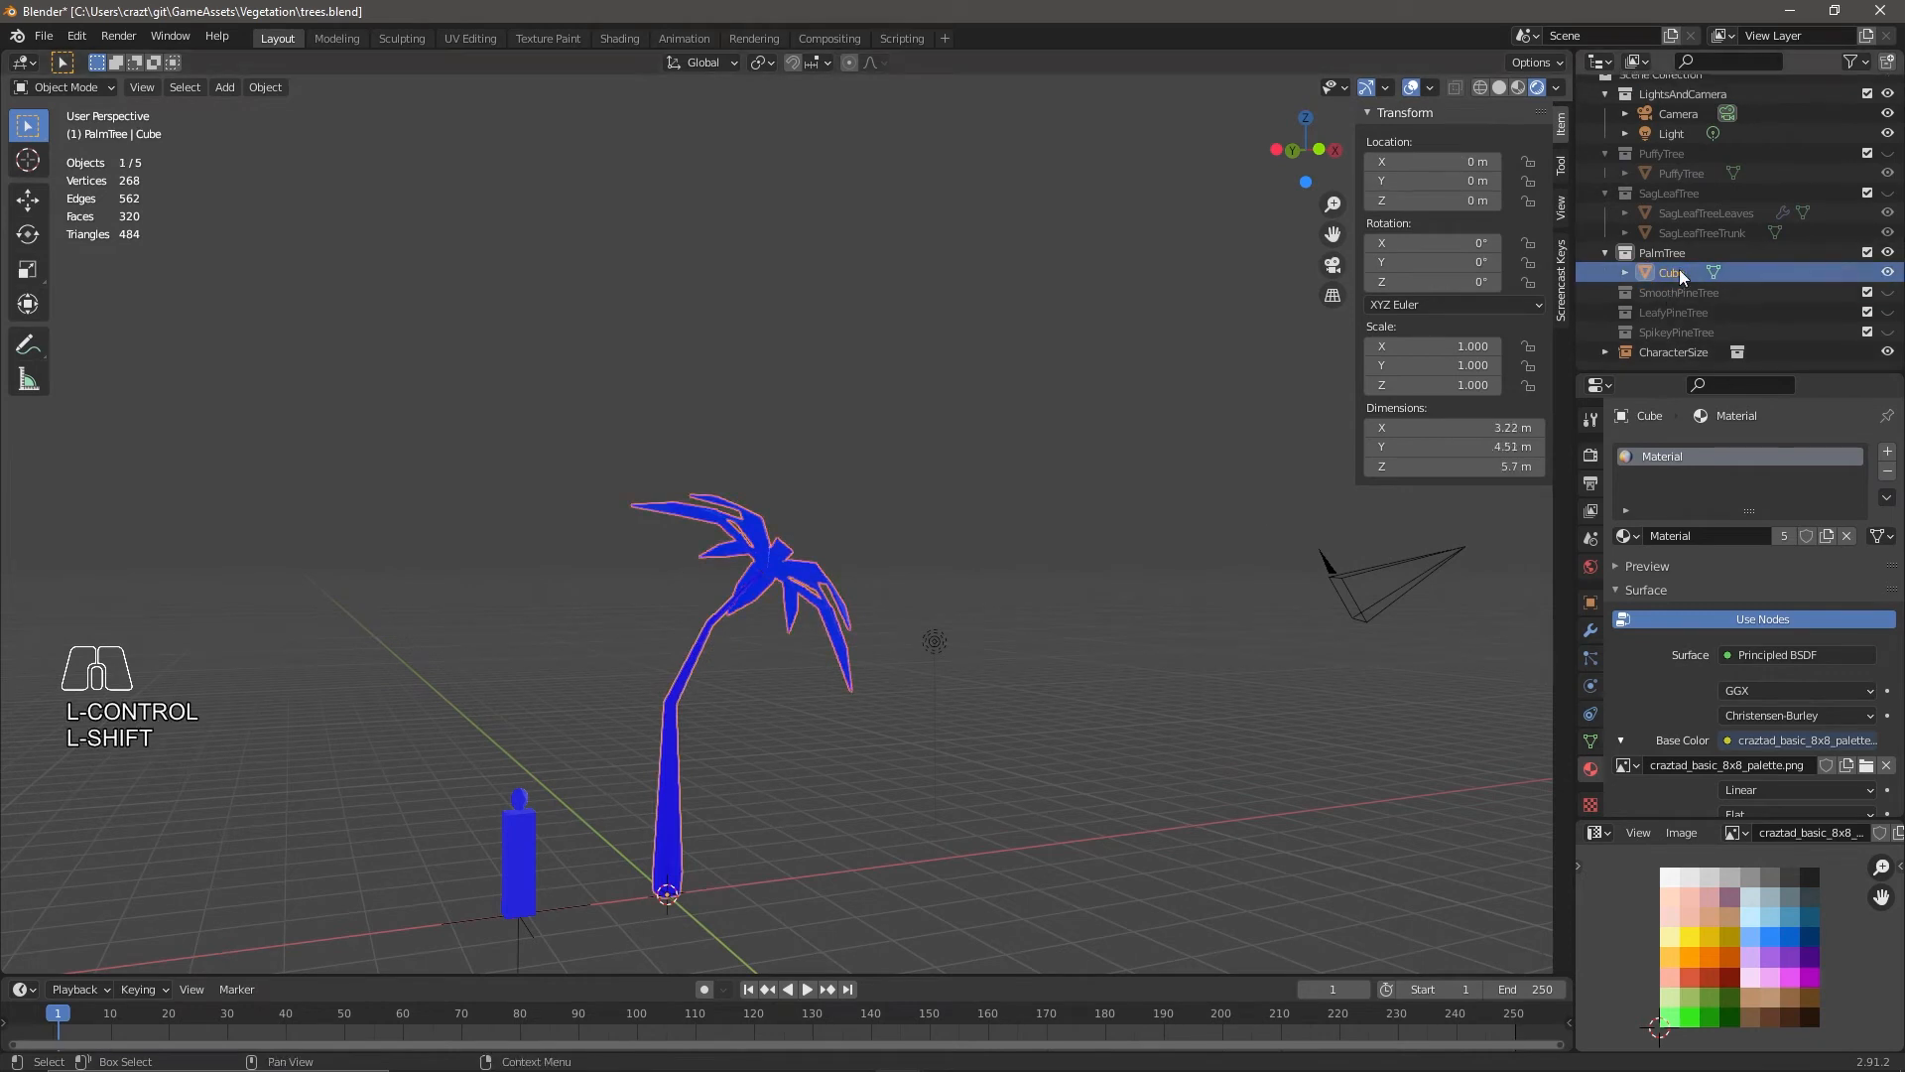
text(ree)
key(Return)
Check the joined palm tree and turn off the Face Orientation overlay.
middle_drag(1370, 596, 865, 770)
key(Tab)
key(Tab)
click(1887, 253)
click(1430, 87)
click(1315, 445)
click(1888, 253)
mouse_move(1014, 660)
middle_down()
mouse_move(903, 617)
mouse_move(1028, 651)
middle_up()
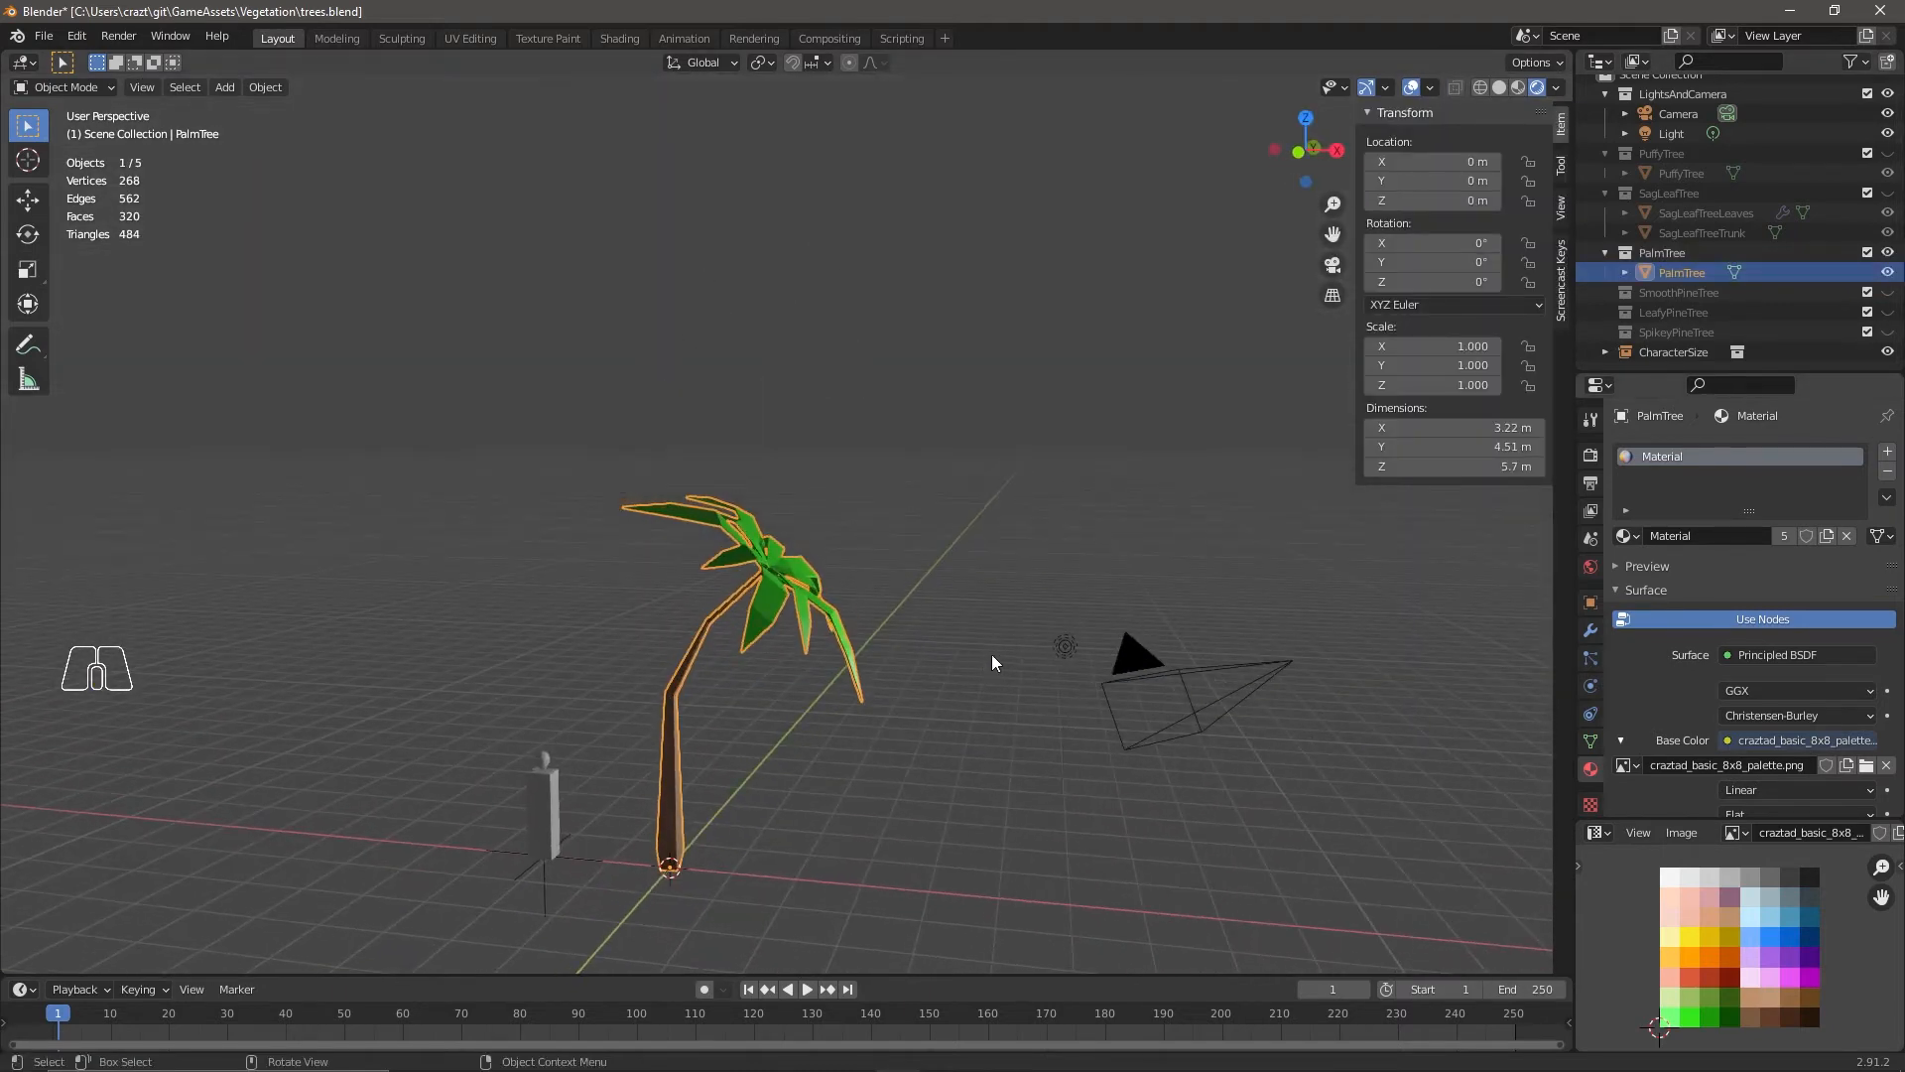
Hide the PalmTree collection, make SmoothPineTree the visible active collection, and save the file.
click(1888, 253)
click(1813, 293)
click(1888, 293)
shift+middle_drag(648, 745, 744, 648)
click(44, 37)
click(61, 170)
Switch to the Git terminal, commit the changes through Git Gui with the message "Add palm tree", and check the repository status.
click(657, 1058)
text(git gui)
key(Return)
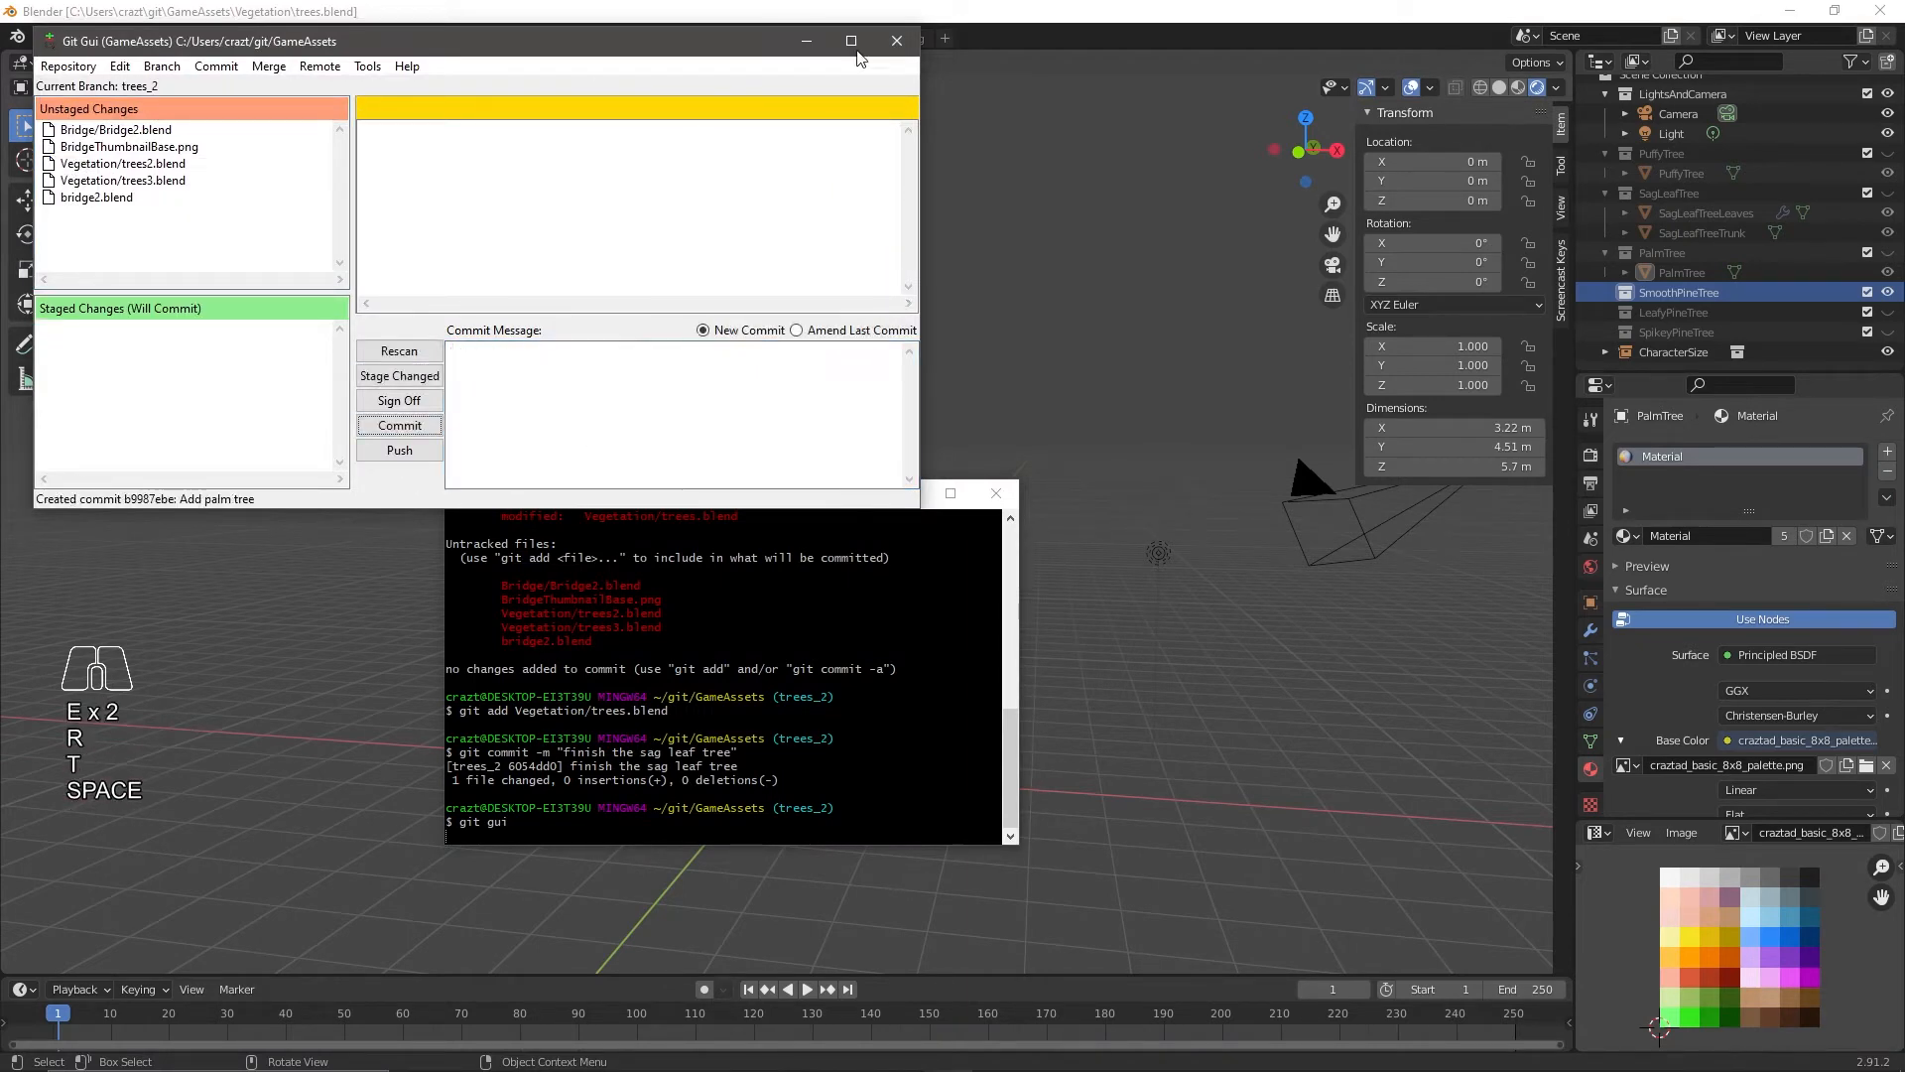
click(897, 41)
text(gs)
key(Return)
click(894, 400)
Add an 8-vertex cylinder to the SmoothPineTree collection at the origin as the pine trunk.
key(shift+a)
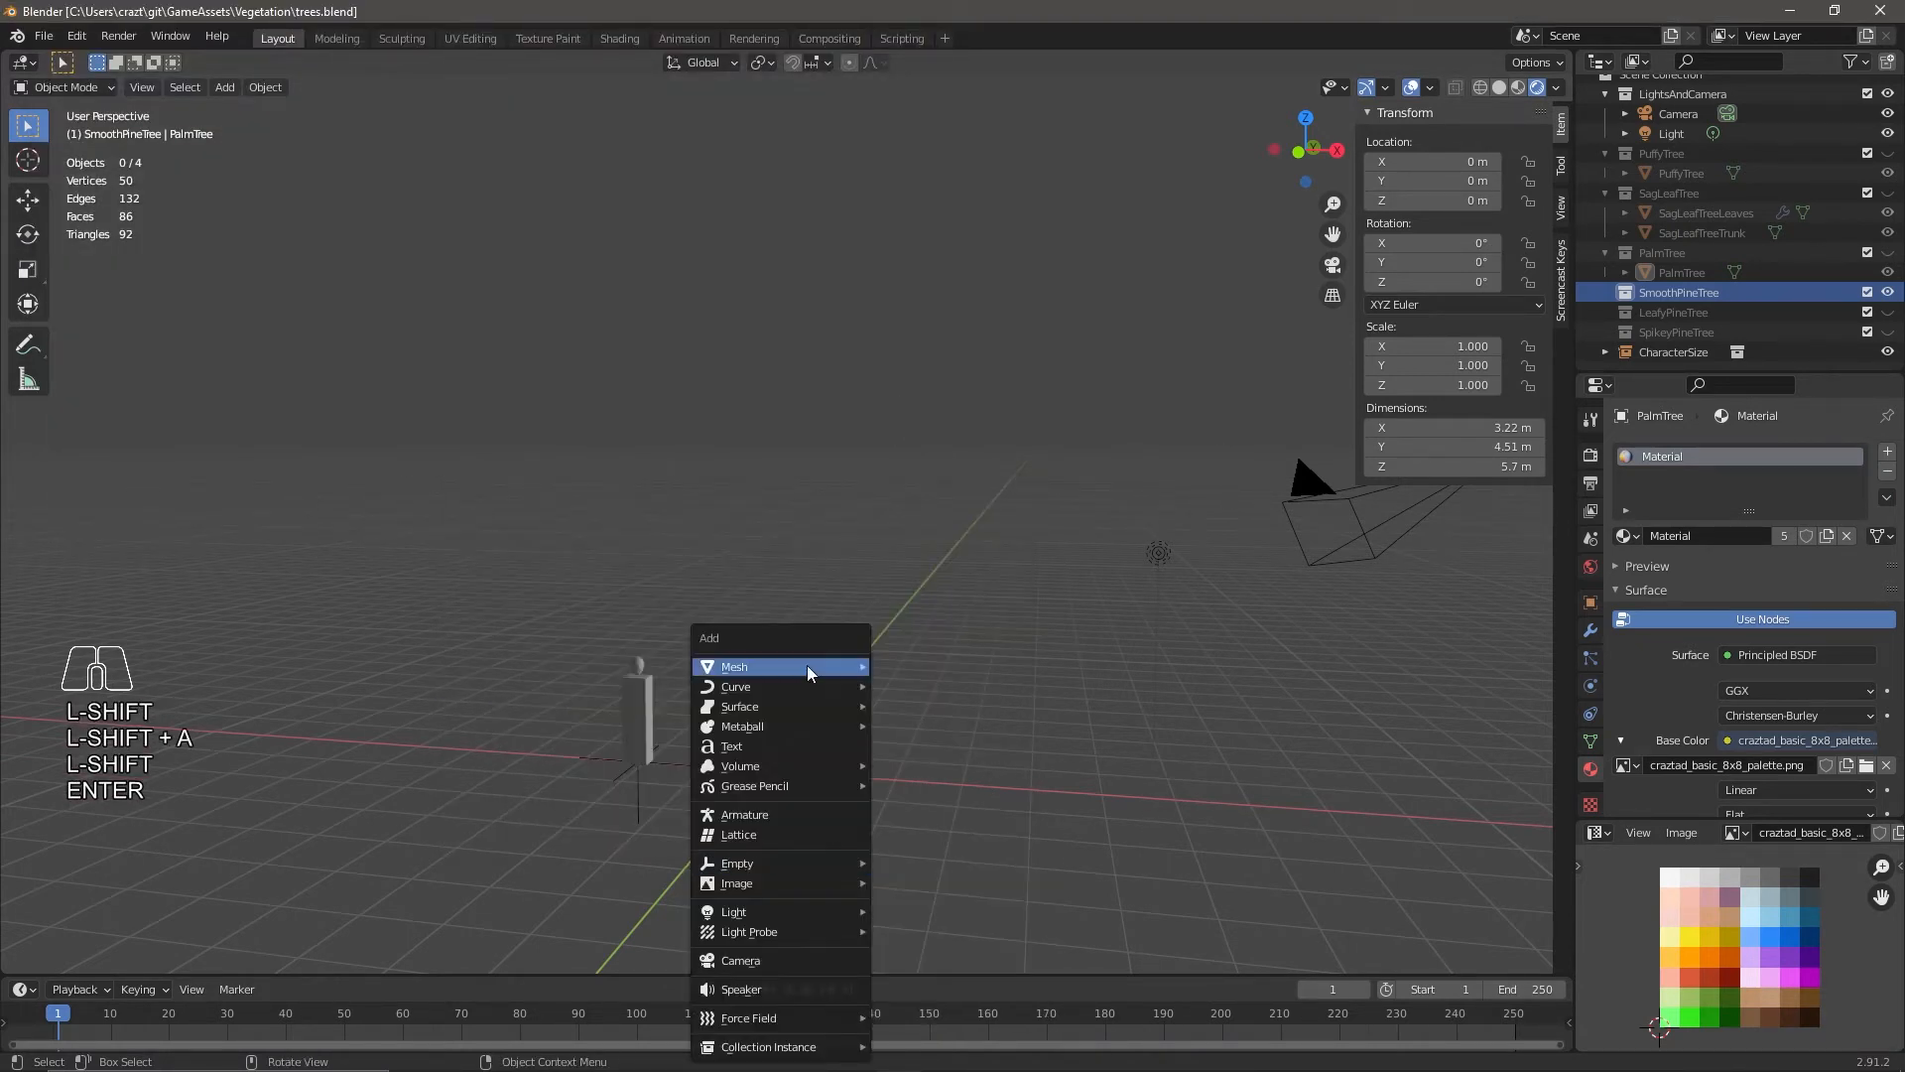
click(951, 764)
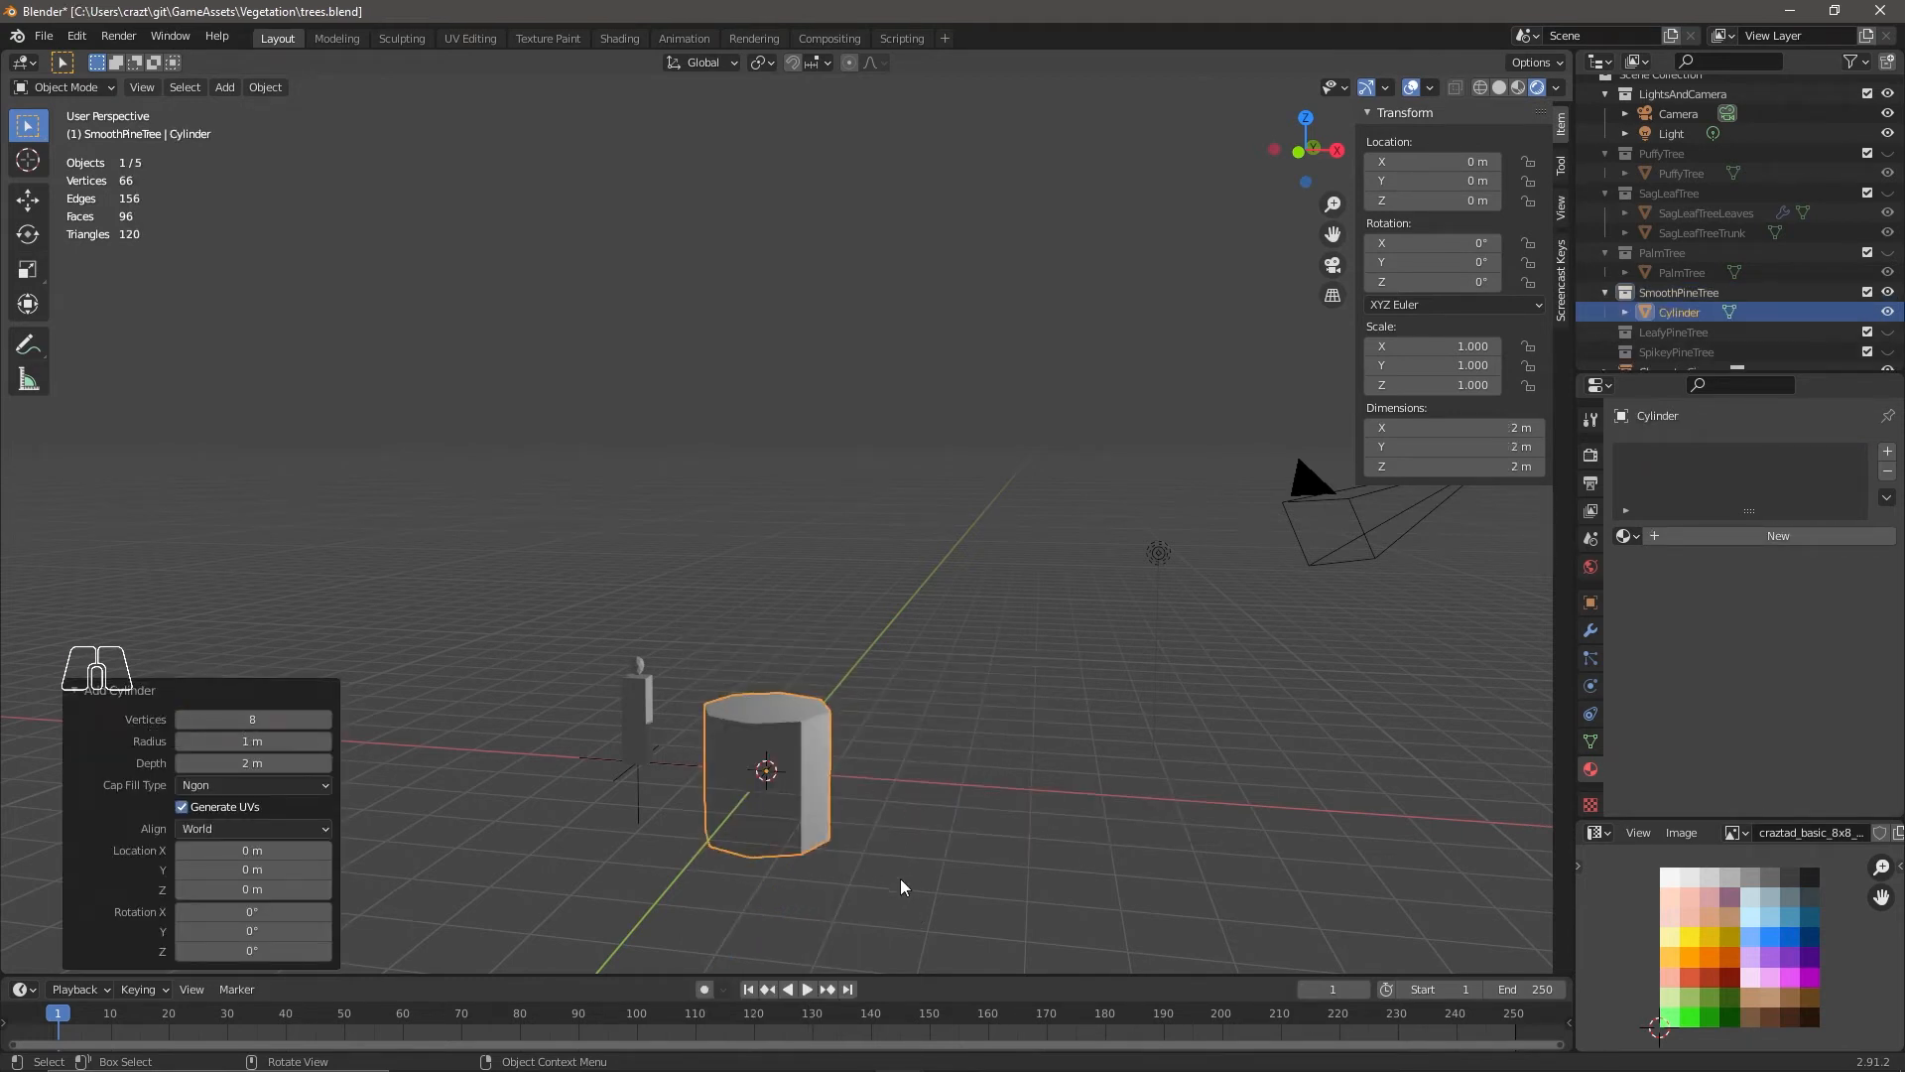
scroll(1069, 849, up, 3)
shift+middle_drag(1069, 849, 1116, 657)
In Edit Mode, shrink the cylinder and move it along Z so its base rests on the ground.
key(Tab)
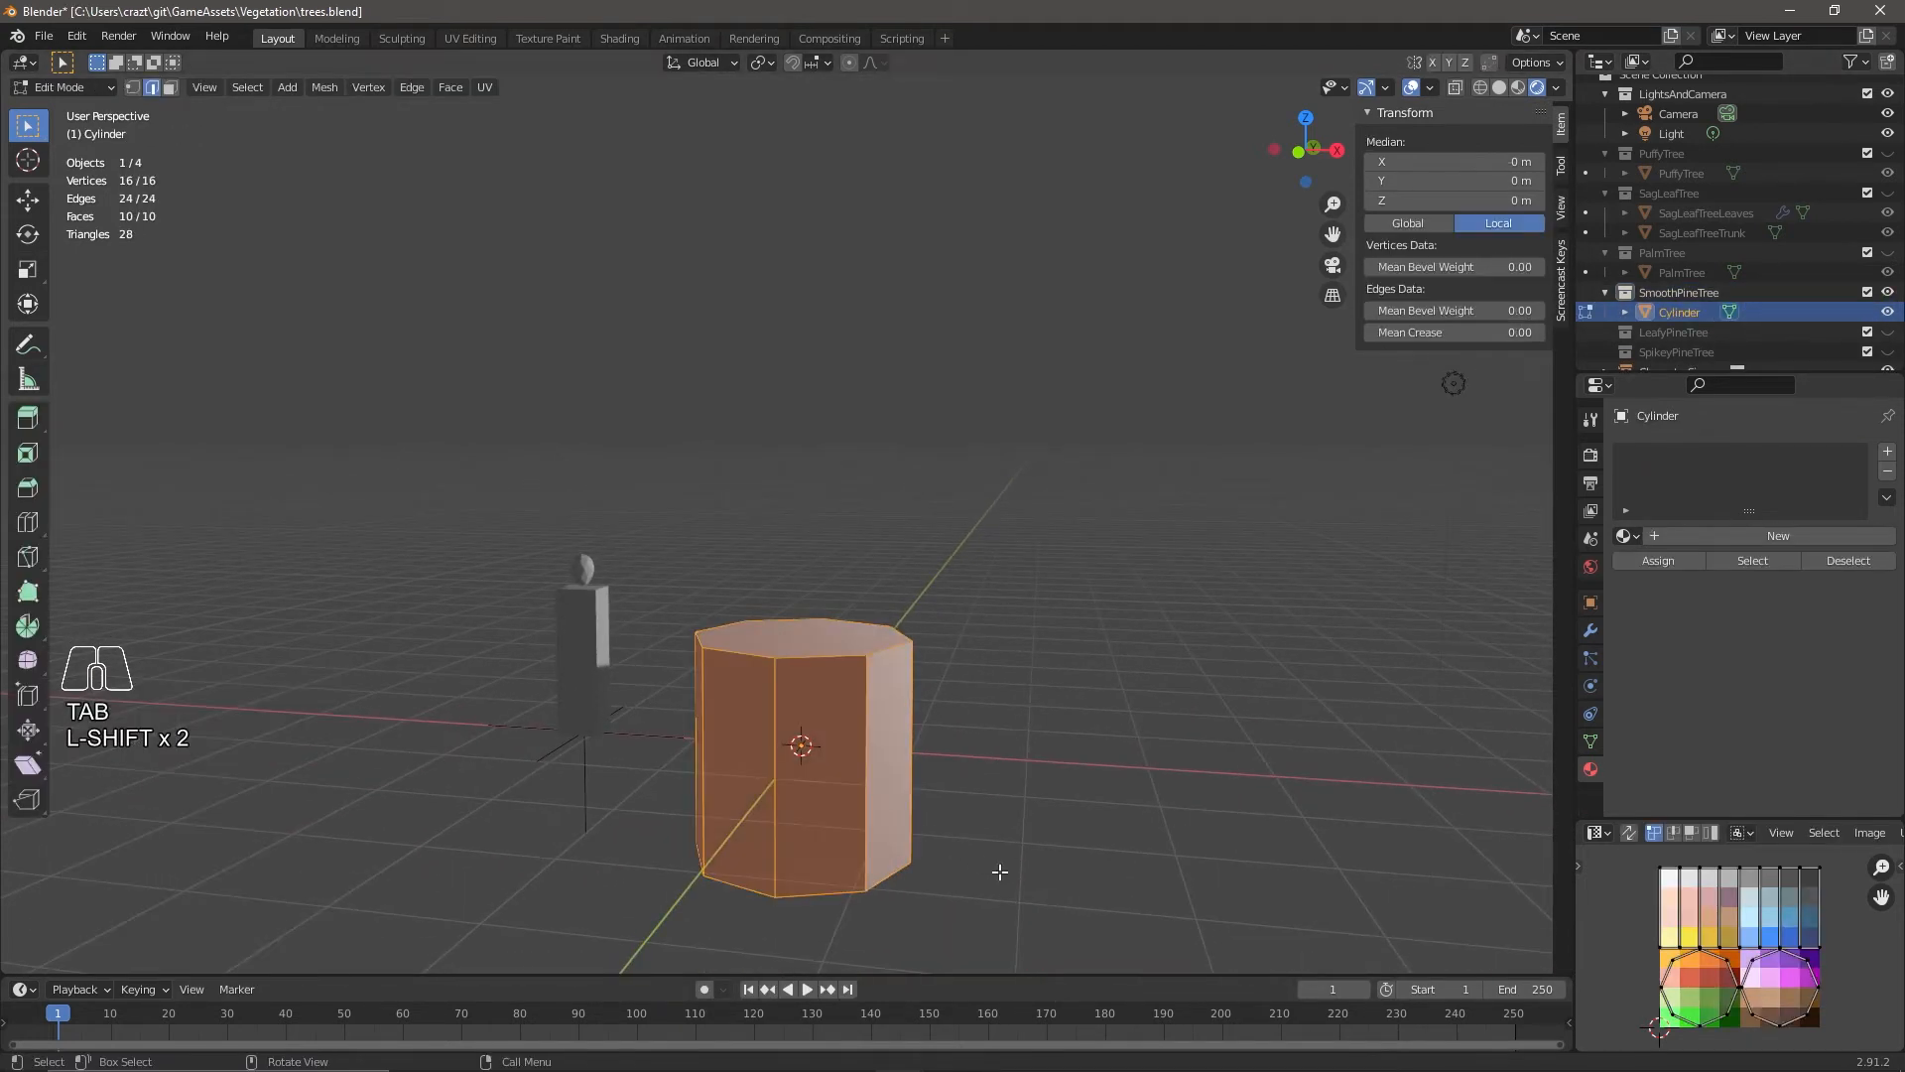
key(g)
key(z)
click(949, 565)
key(s)
click(883, 762)
key(g)
key(z)
click(853, 873)
scroll(851, 884, up, 4)
shift+middle_drag(853, 883, 913, 606)
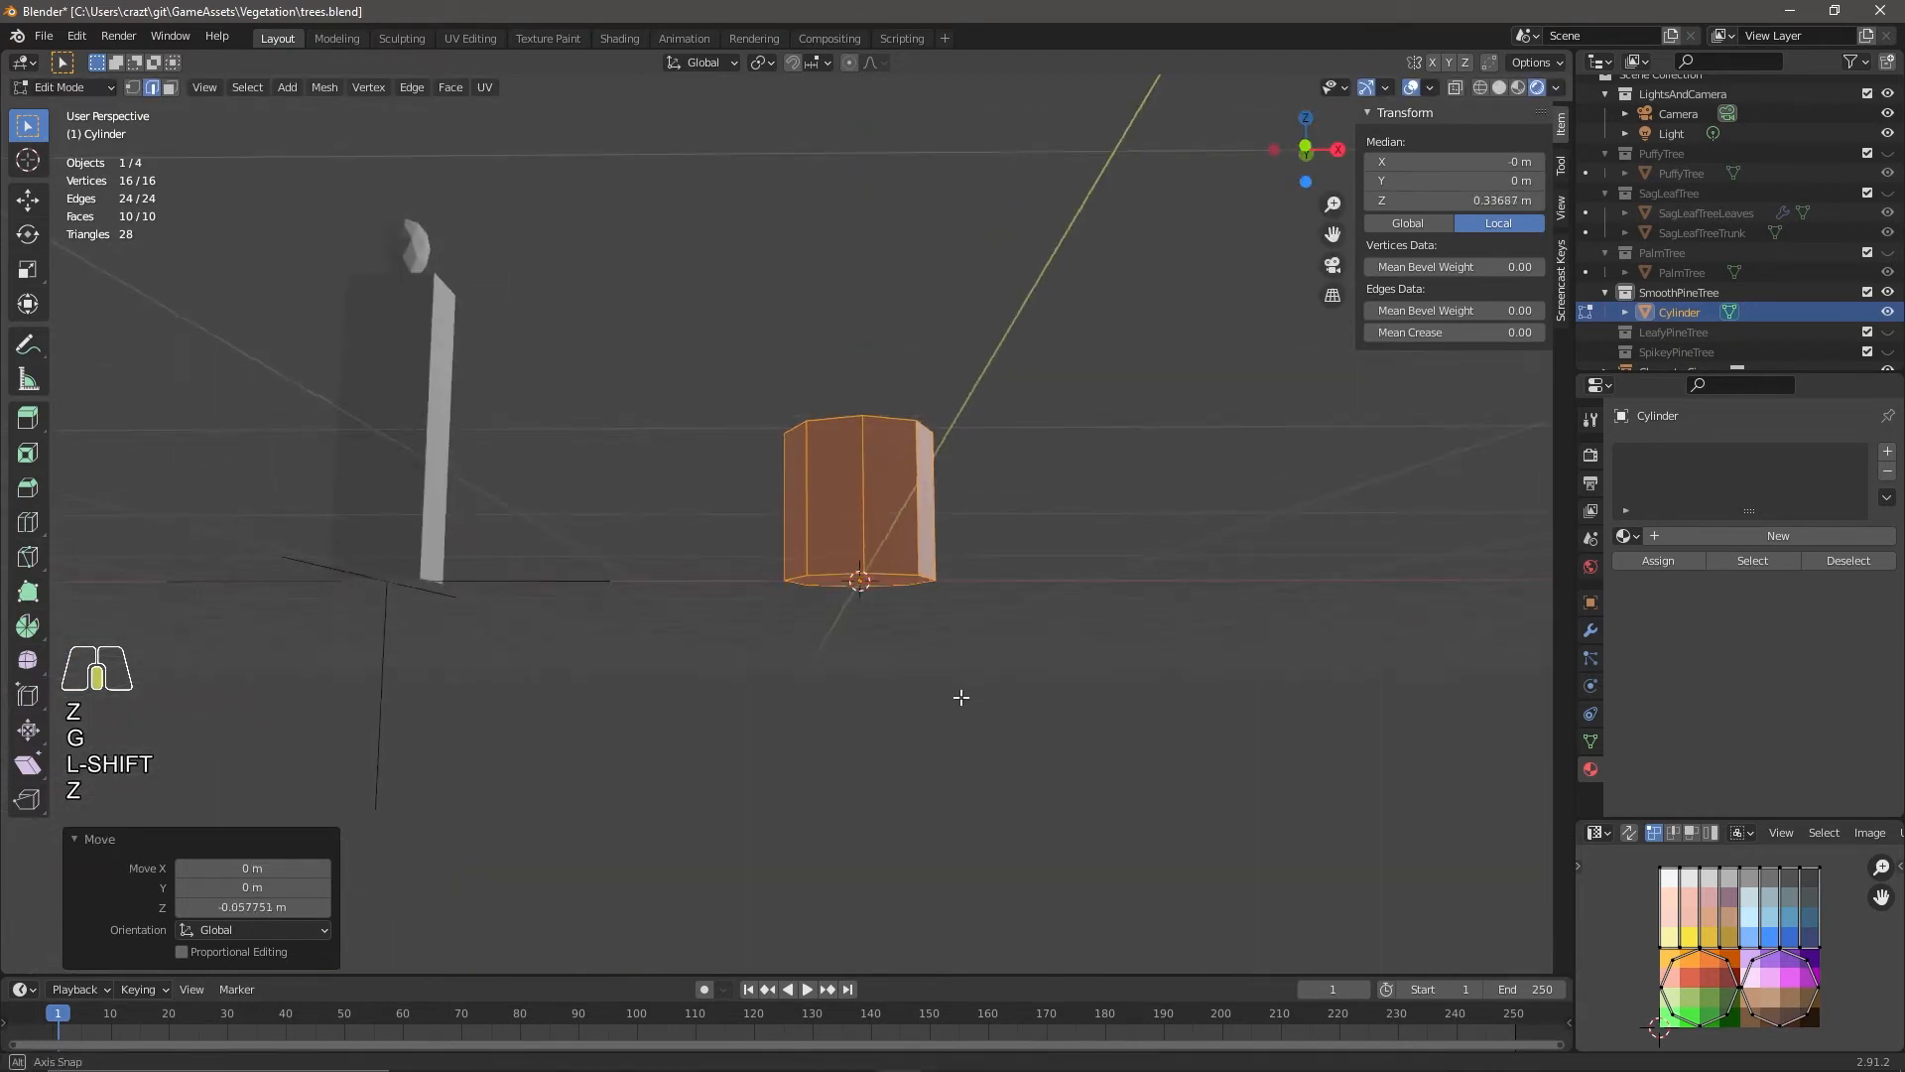
Raise the trunk's top face by about 5.28 m along Z and scale it to about 0.28.
middle_drag(961, 698, 878, 794)
key(3)
click(875, 444)
scroll(863, 546, down, 7)
middle_drag(833, 605, 858, 541)
key(g)
key(z)
click(862, 338)
key(s)
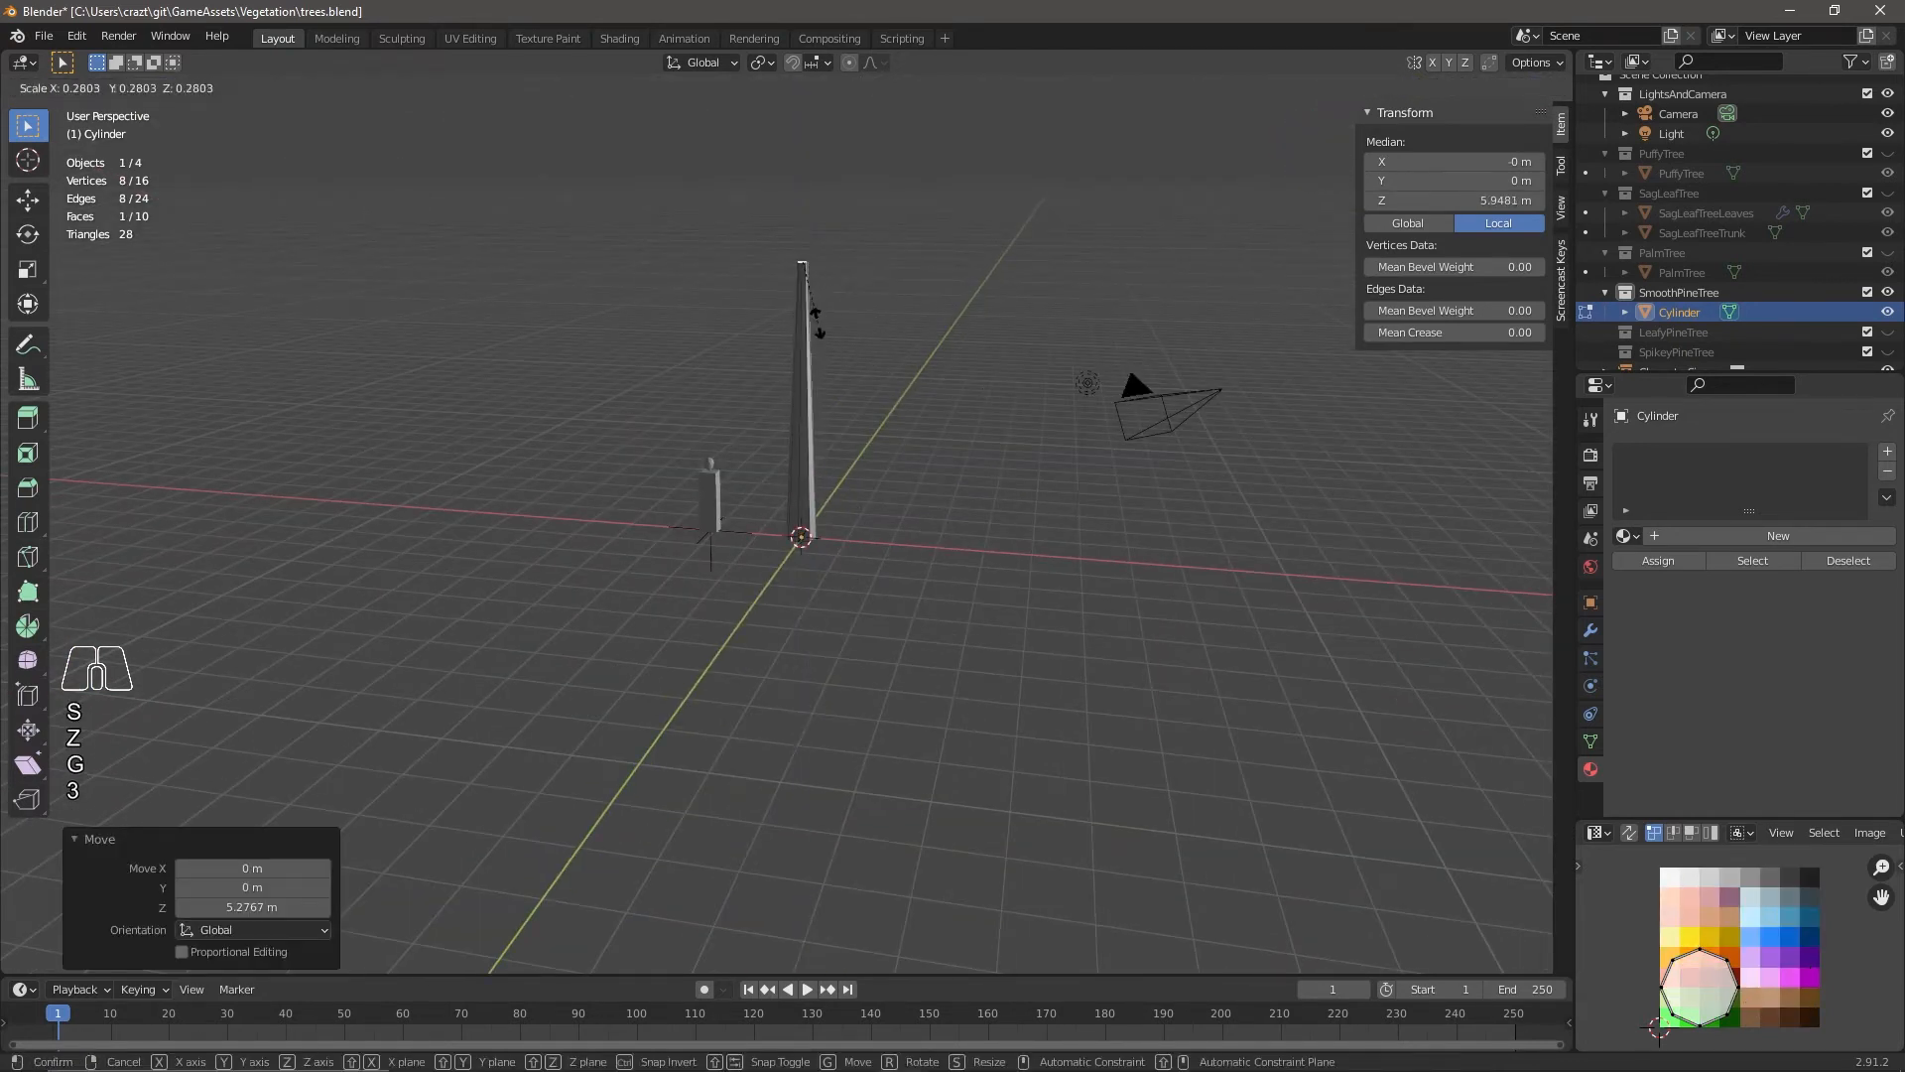
click(816, 306)
Select the trunk's bottom face and scale it to 0.793.
scroll(821, 685, up, 6)
middle_drag(820, 693, 813, 540)
click(886, 266)
middle_drag(888, 282, 915, 466)
key(s)
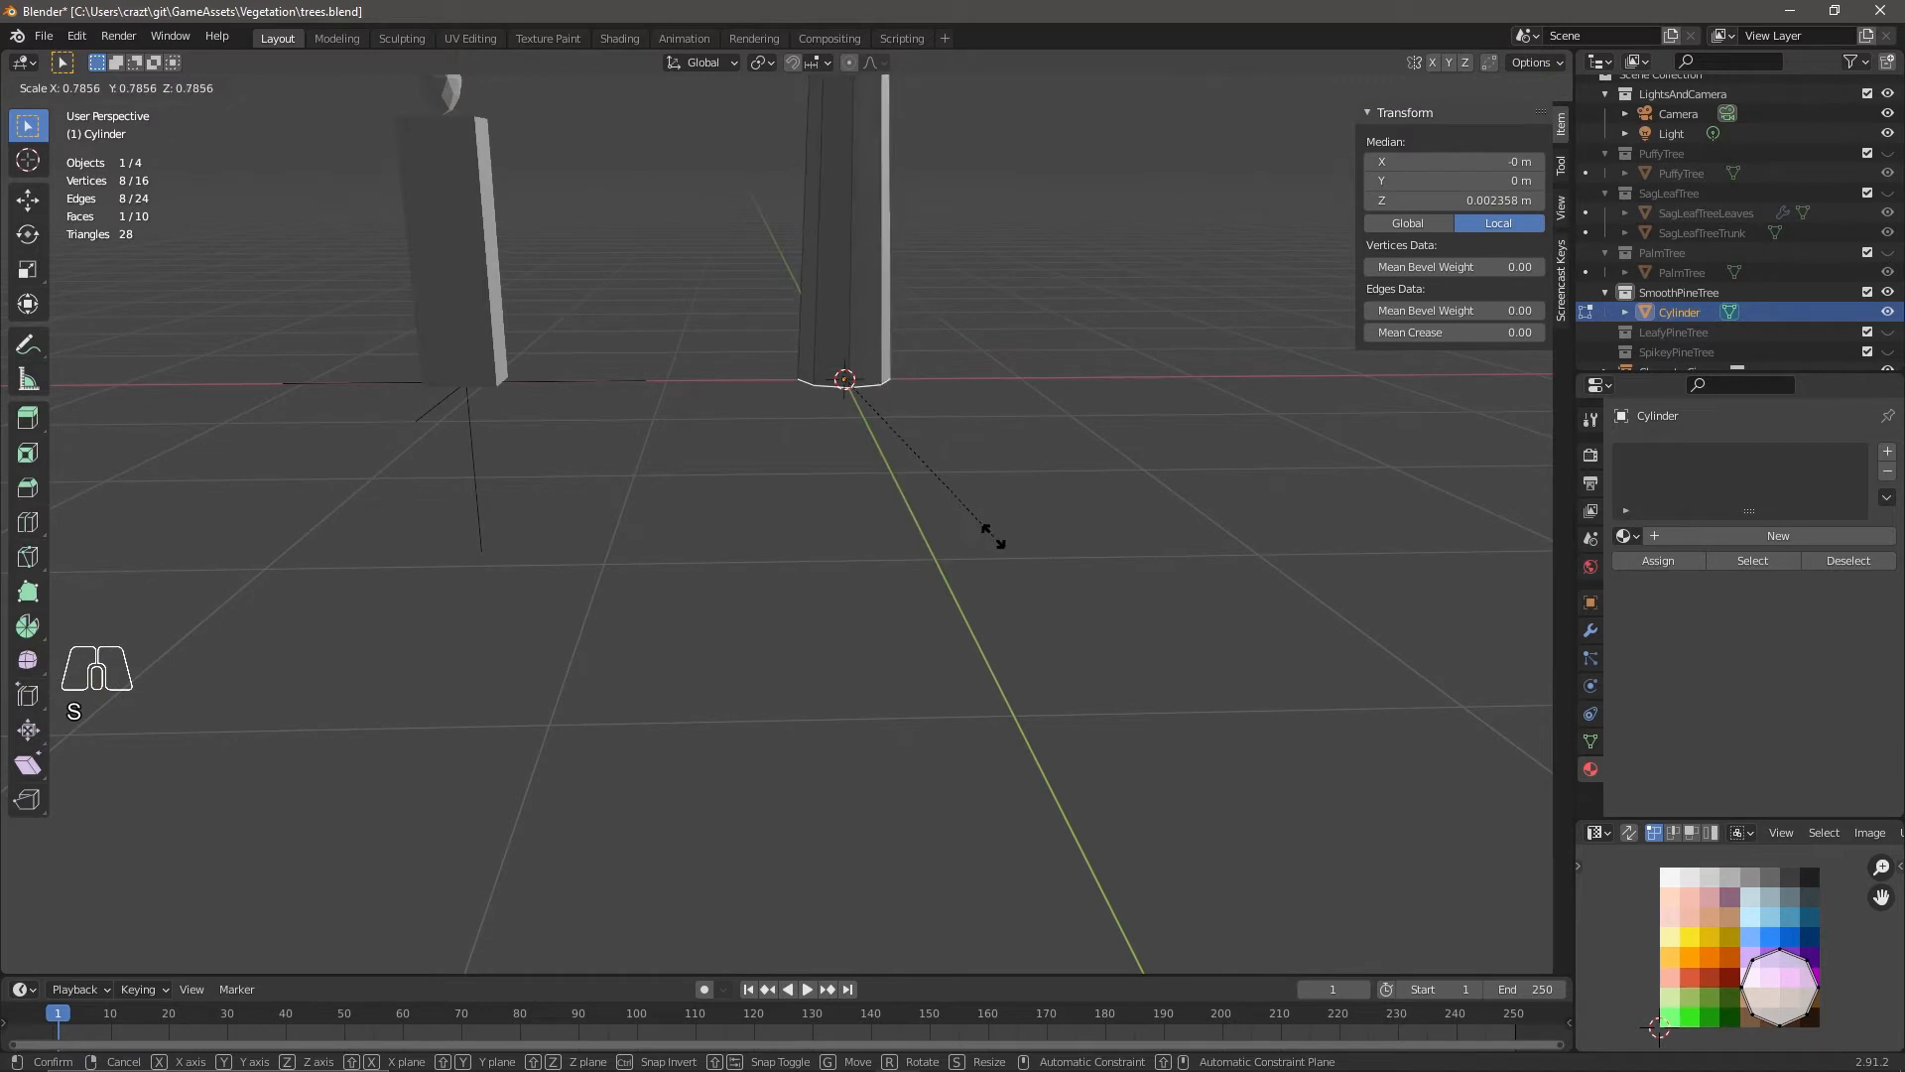
click(989, 534)
middle_drag(989, 534, 926, 684)
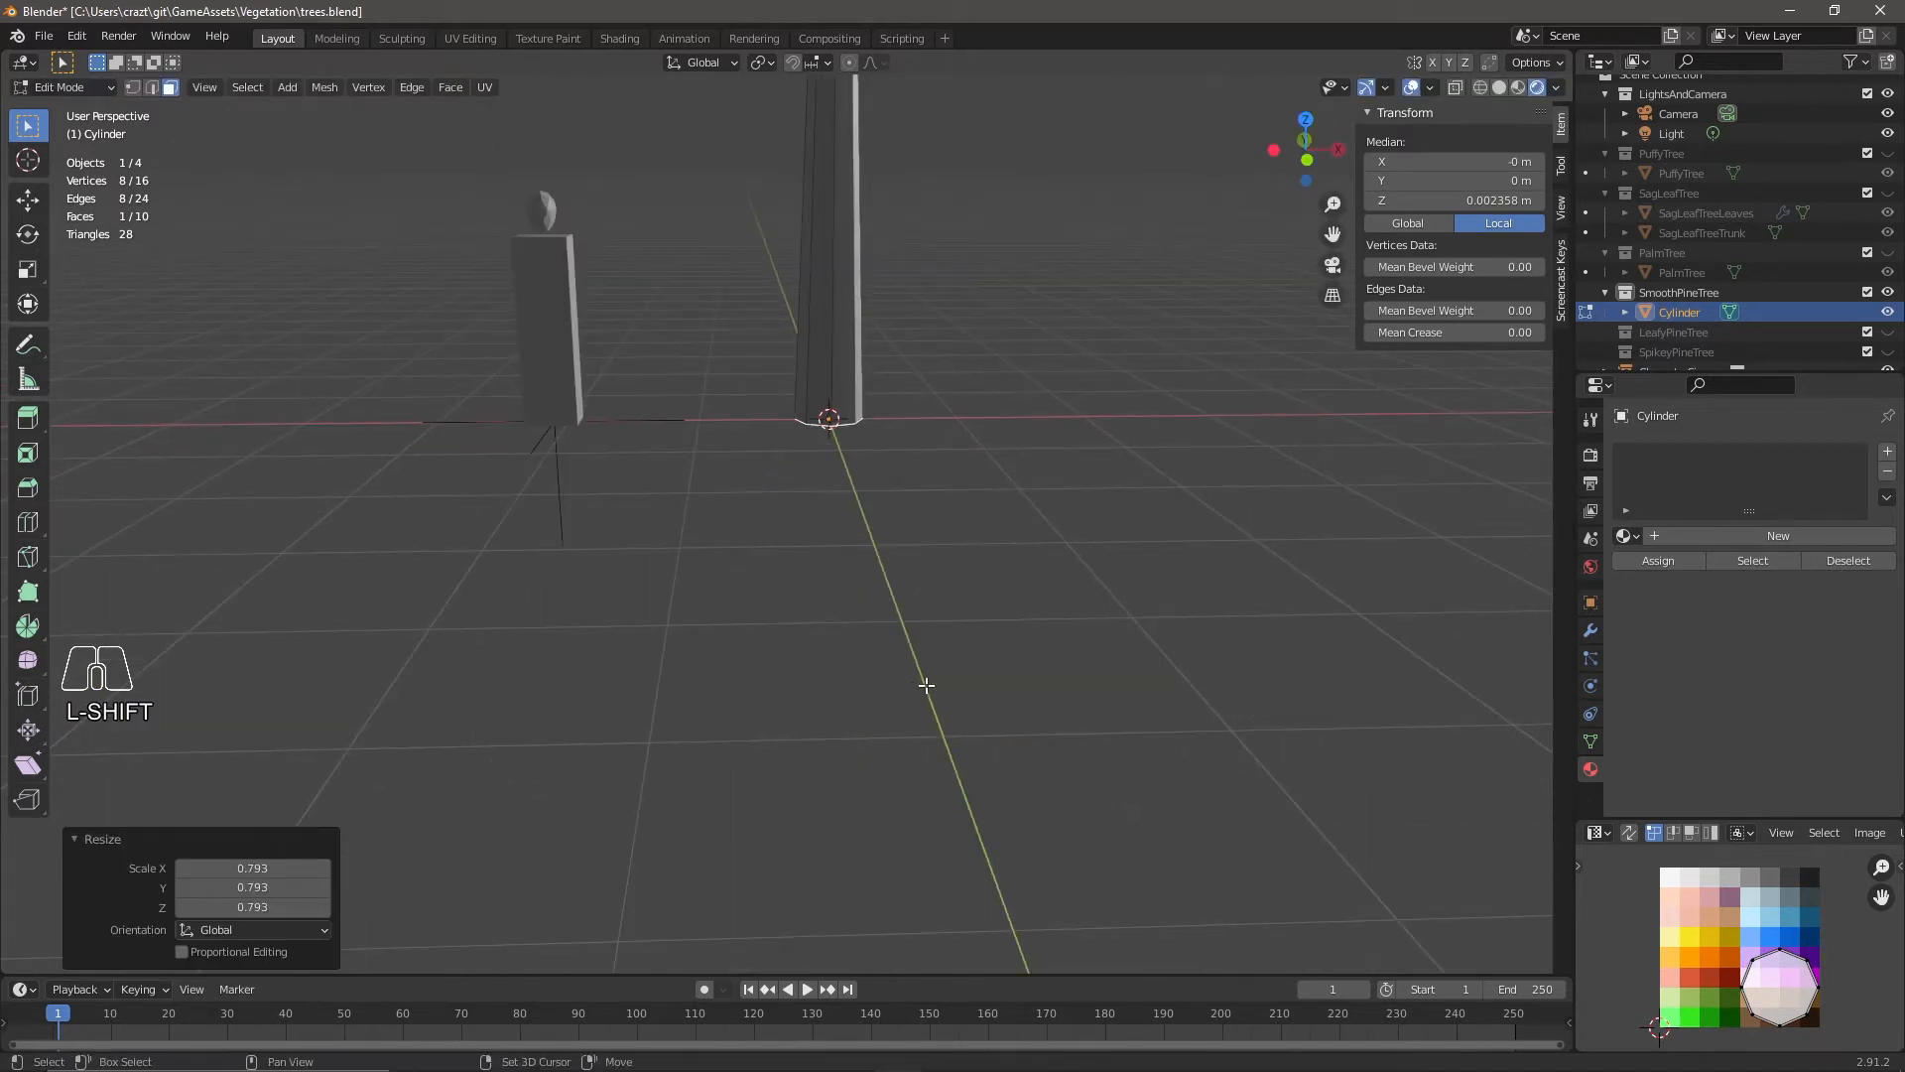
Add a second 8-sided cylinder to the mesh, scale it to 0.443, and raise it along Z around the lower trunk.
key(shift+a)
click(832, 706)
key(s)
key(g)
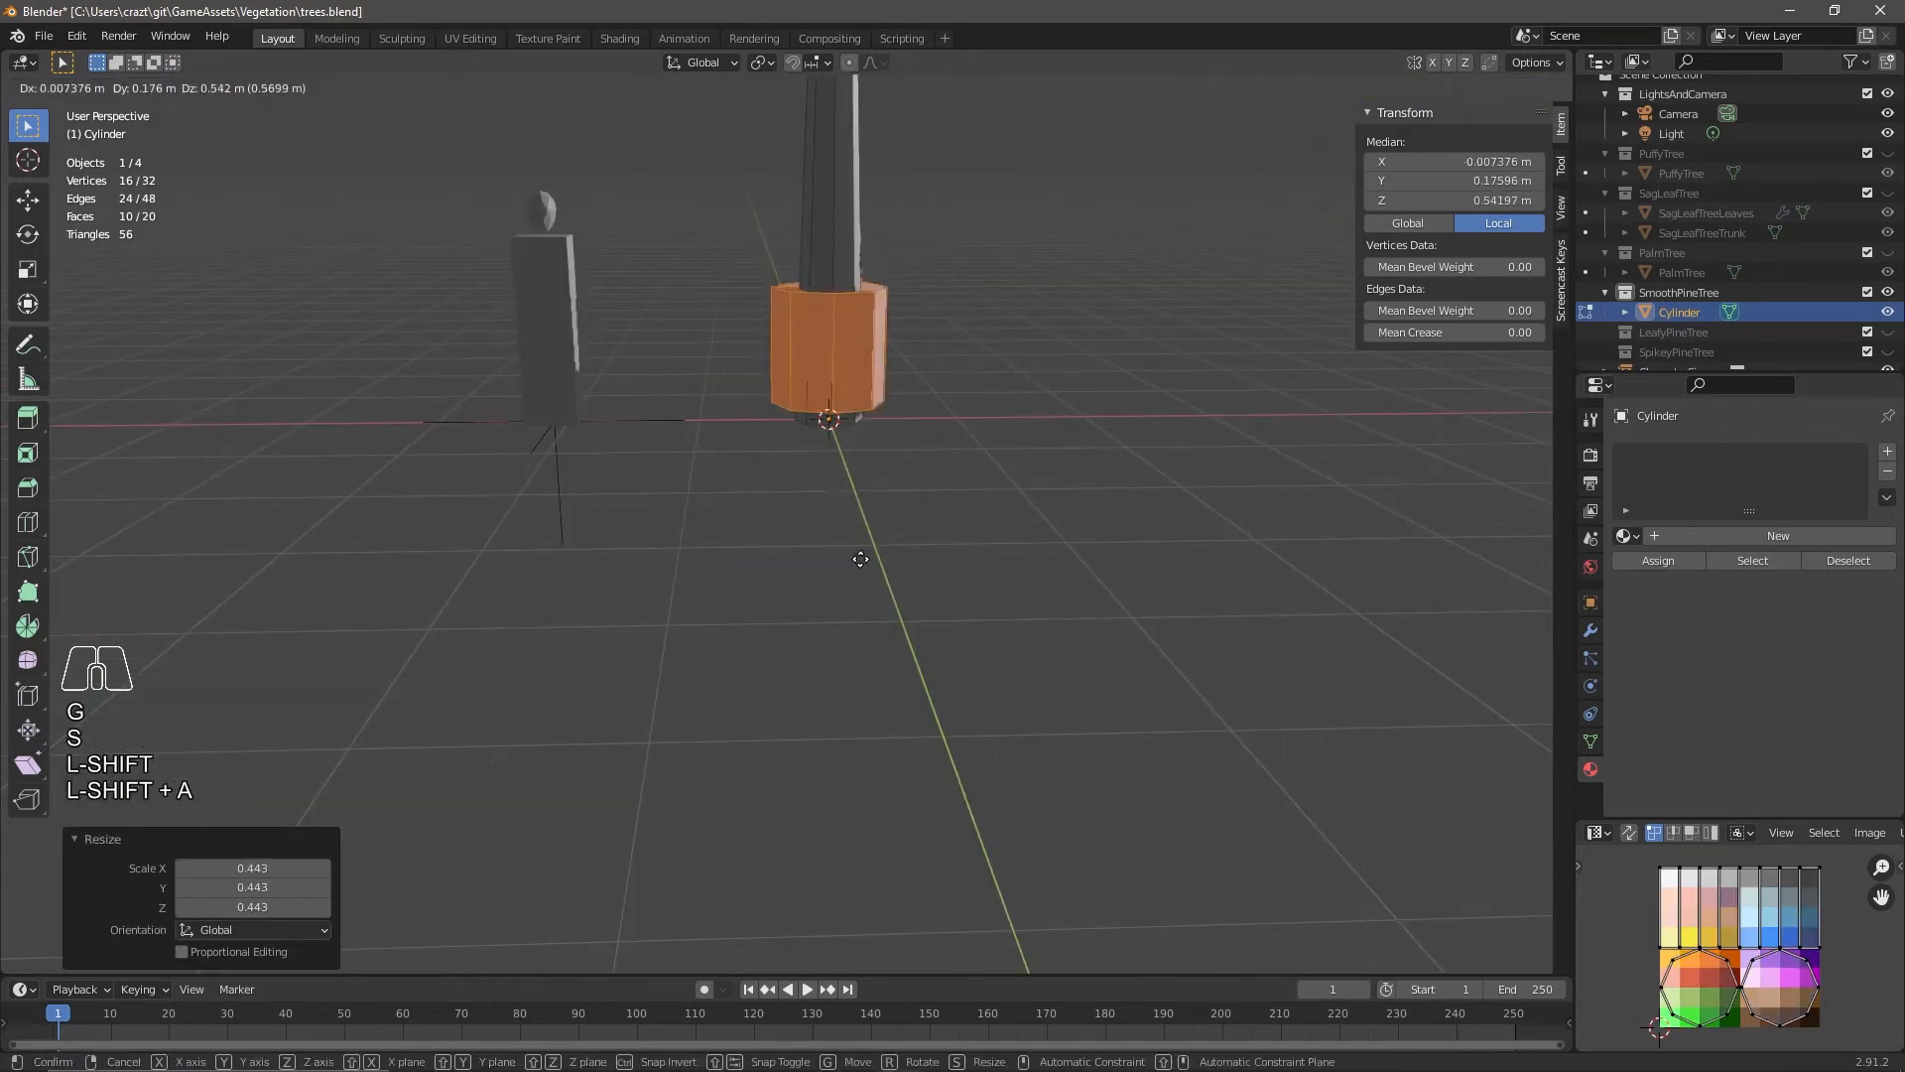
key(z)
click(880, 493)
Flare the new cylinder into a skirt by scaling its bottom face to 1.668.
click(873, 332)
key(s)
click(1080, 533)
Delete the top and bottom cap faces of the flared foliage skirt.
middle_drag(1080, 533, 868, 438)
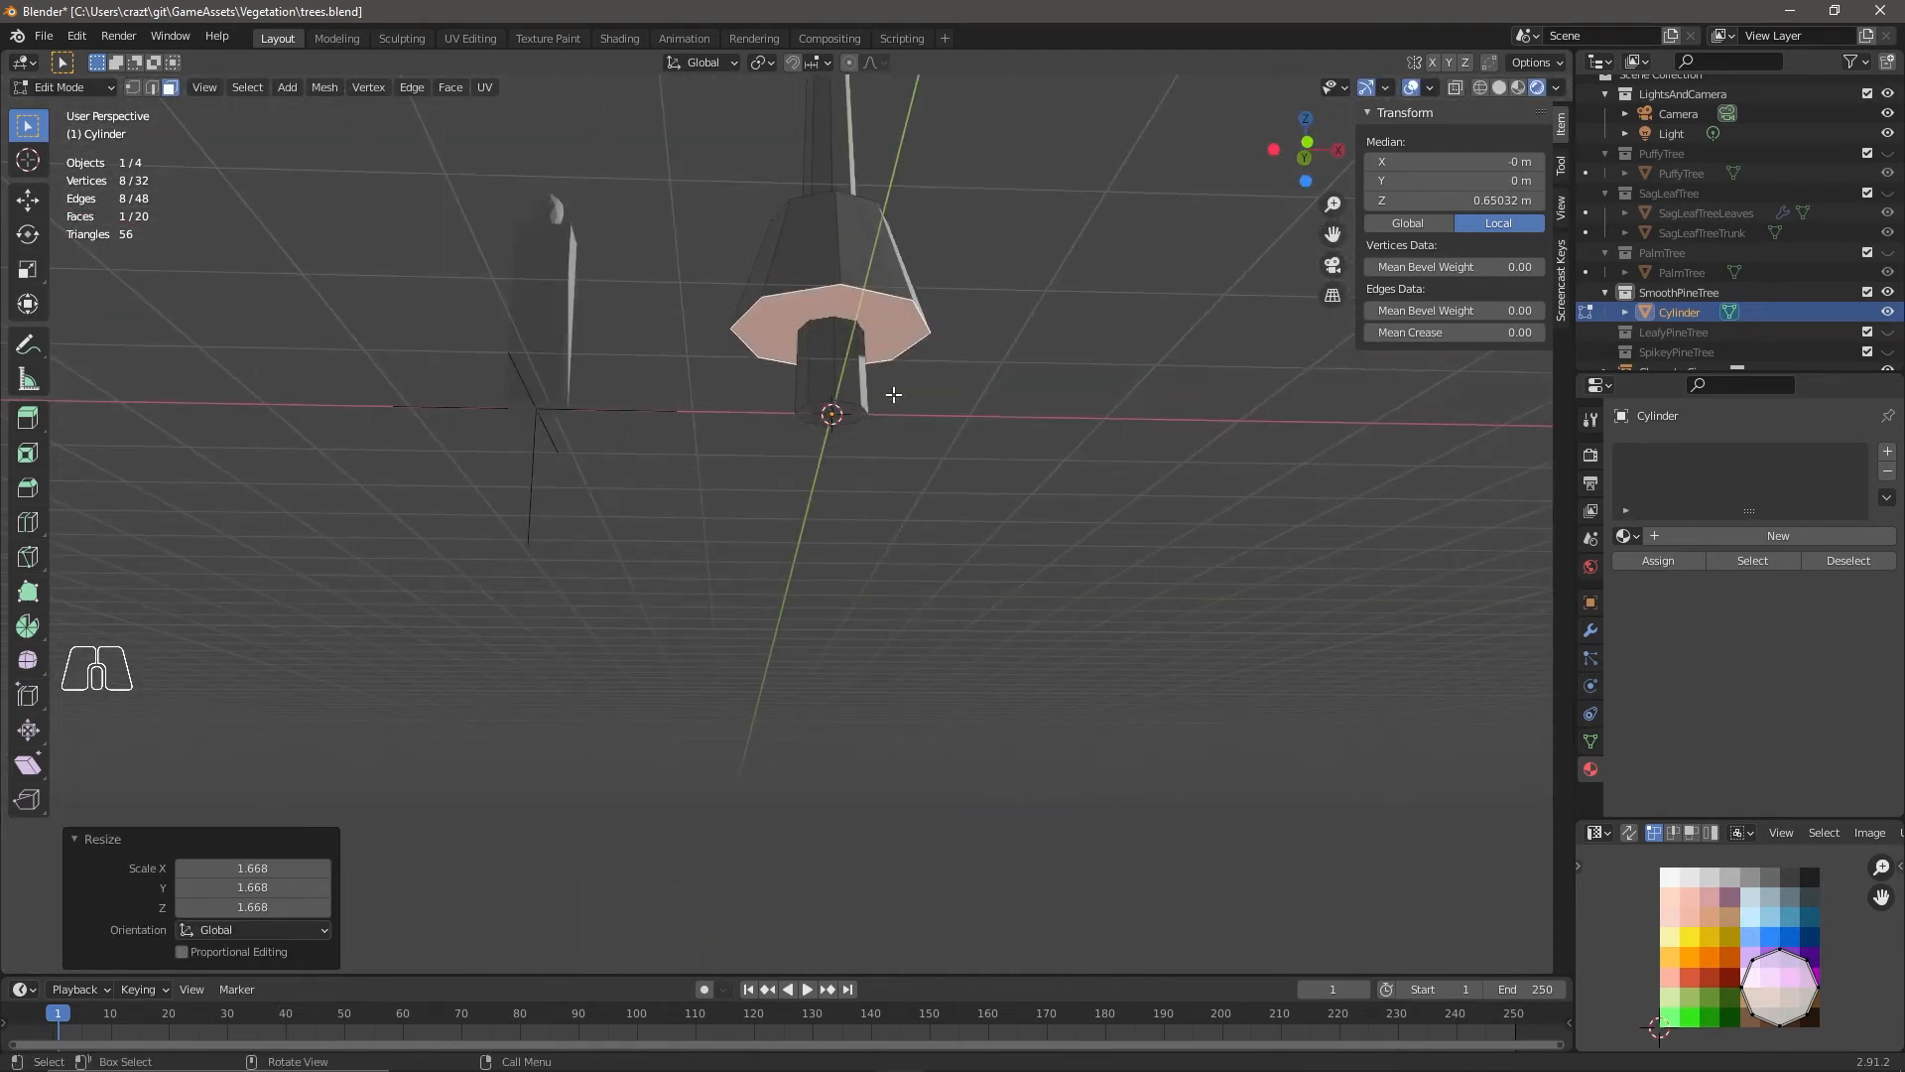
click(870, 368)
middle_drag(867, 372, 861, 541)
click(840, 282)
key(x)
Extrude the skirt's side faces in place, scale them to 1.146, and flatten them to about 0.906 along Z.
middle_drag(839, 352, 938, 451)
key(l)
key(e)
key(Escape)
key(s)
click(934, 472)
key(g)
key(z)
key(Escape)
key(s)
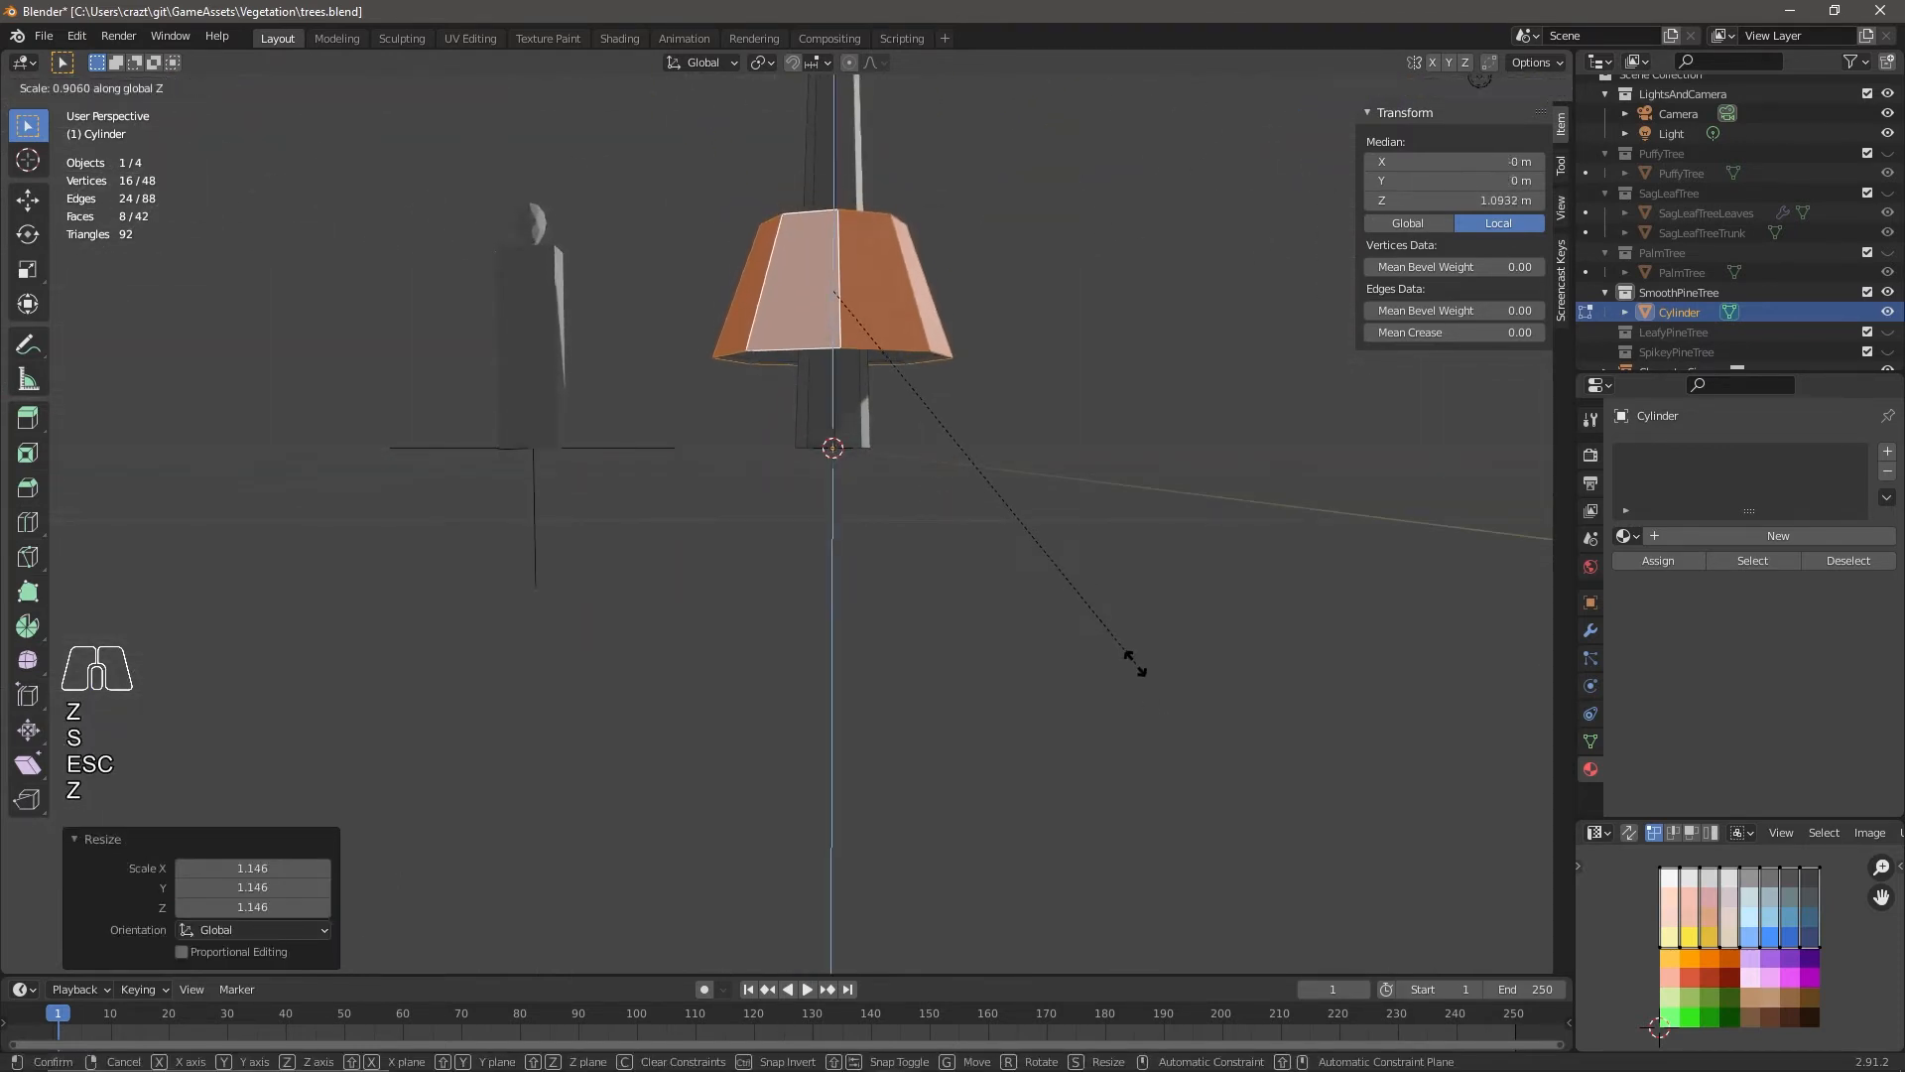
click(1137, 663)
Select the ring of rim faces at the top of the foliage skirt and resize it.
middle_drag(834, 198, 826, 265)
key(2)
alt+shift+click(901, 245)
alt+shift+click(887, 261)
middle_drag(1029, 519, 1009, 613)
key(2)
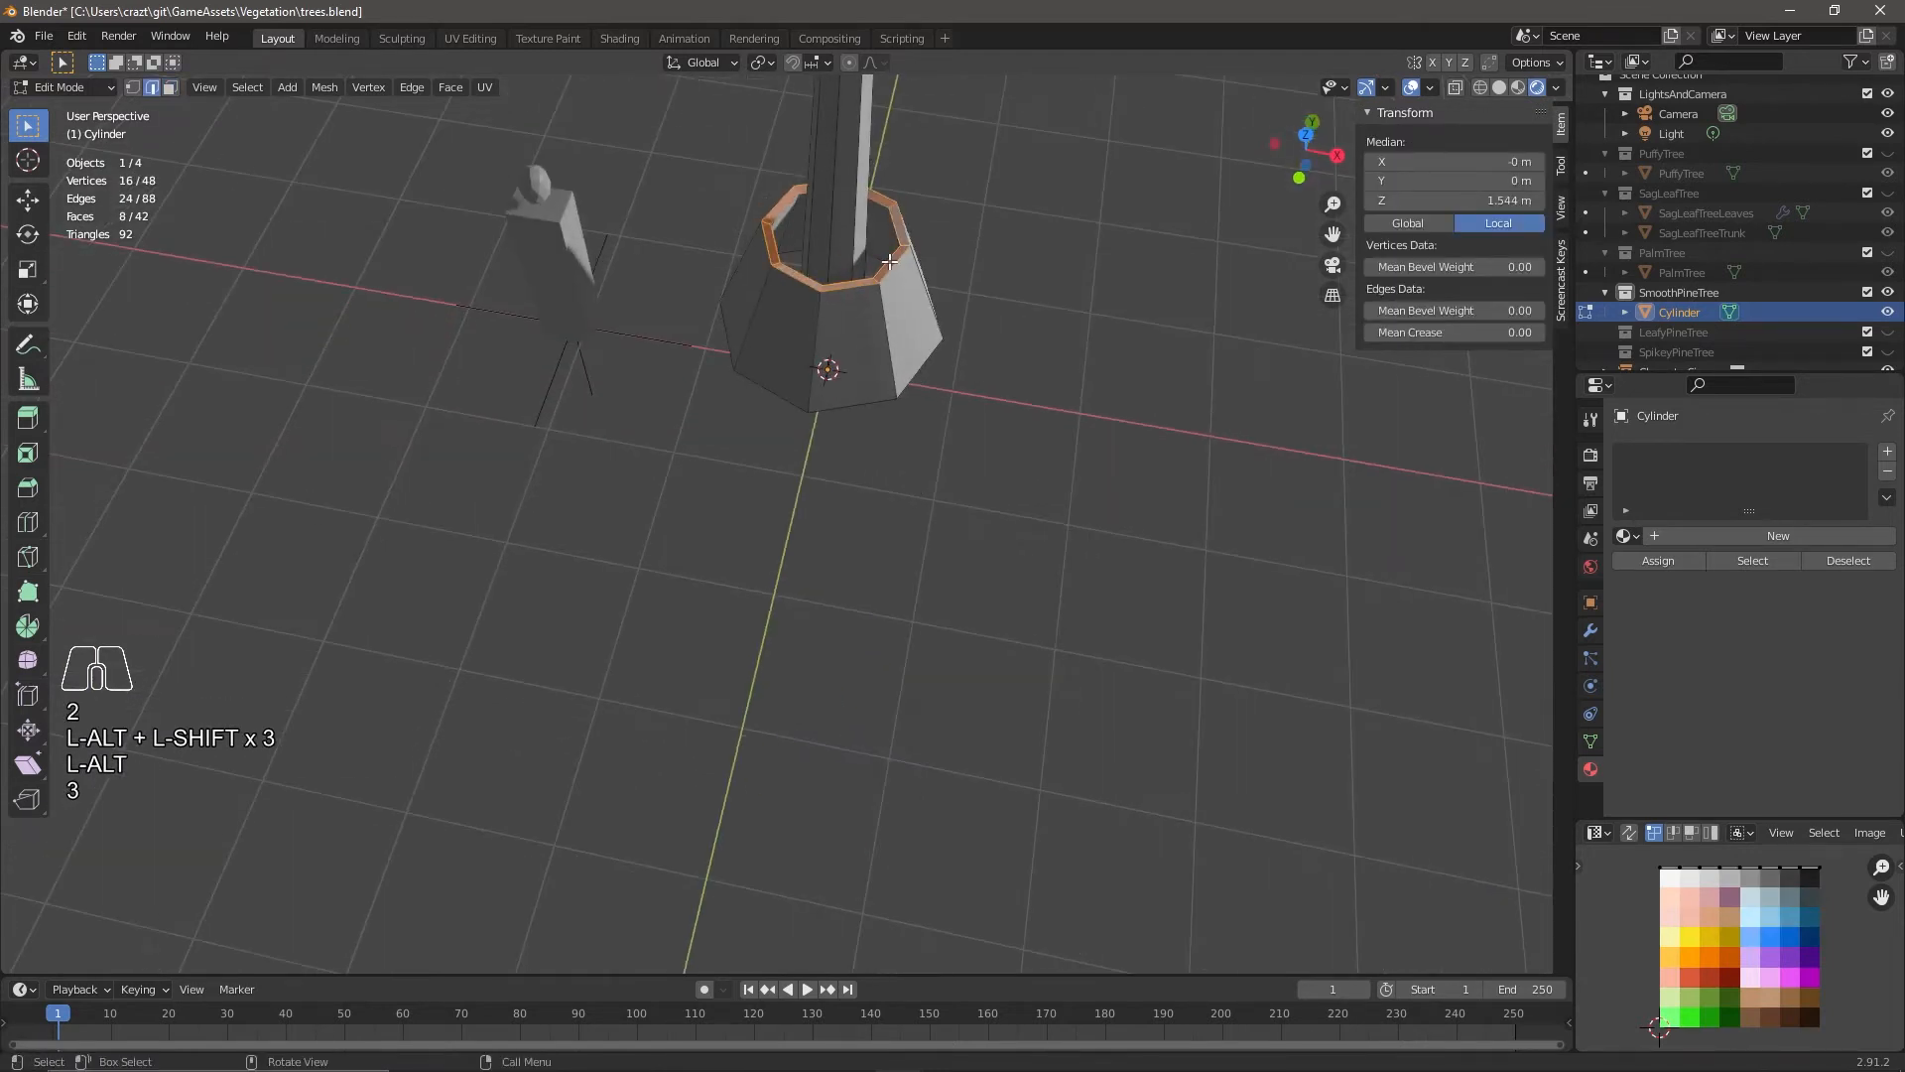
key(s)
click(1090, 386)
Select the rim around the bottom of the foliage skirt and widen it.
middle_drag(1032, 466, 1021, 288)
alt+click(882, 326)
key(s)
click(1090, 470)
key(3)
alt+click(754, 369)
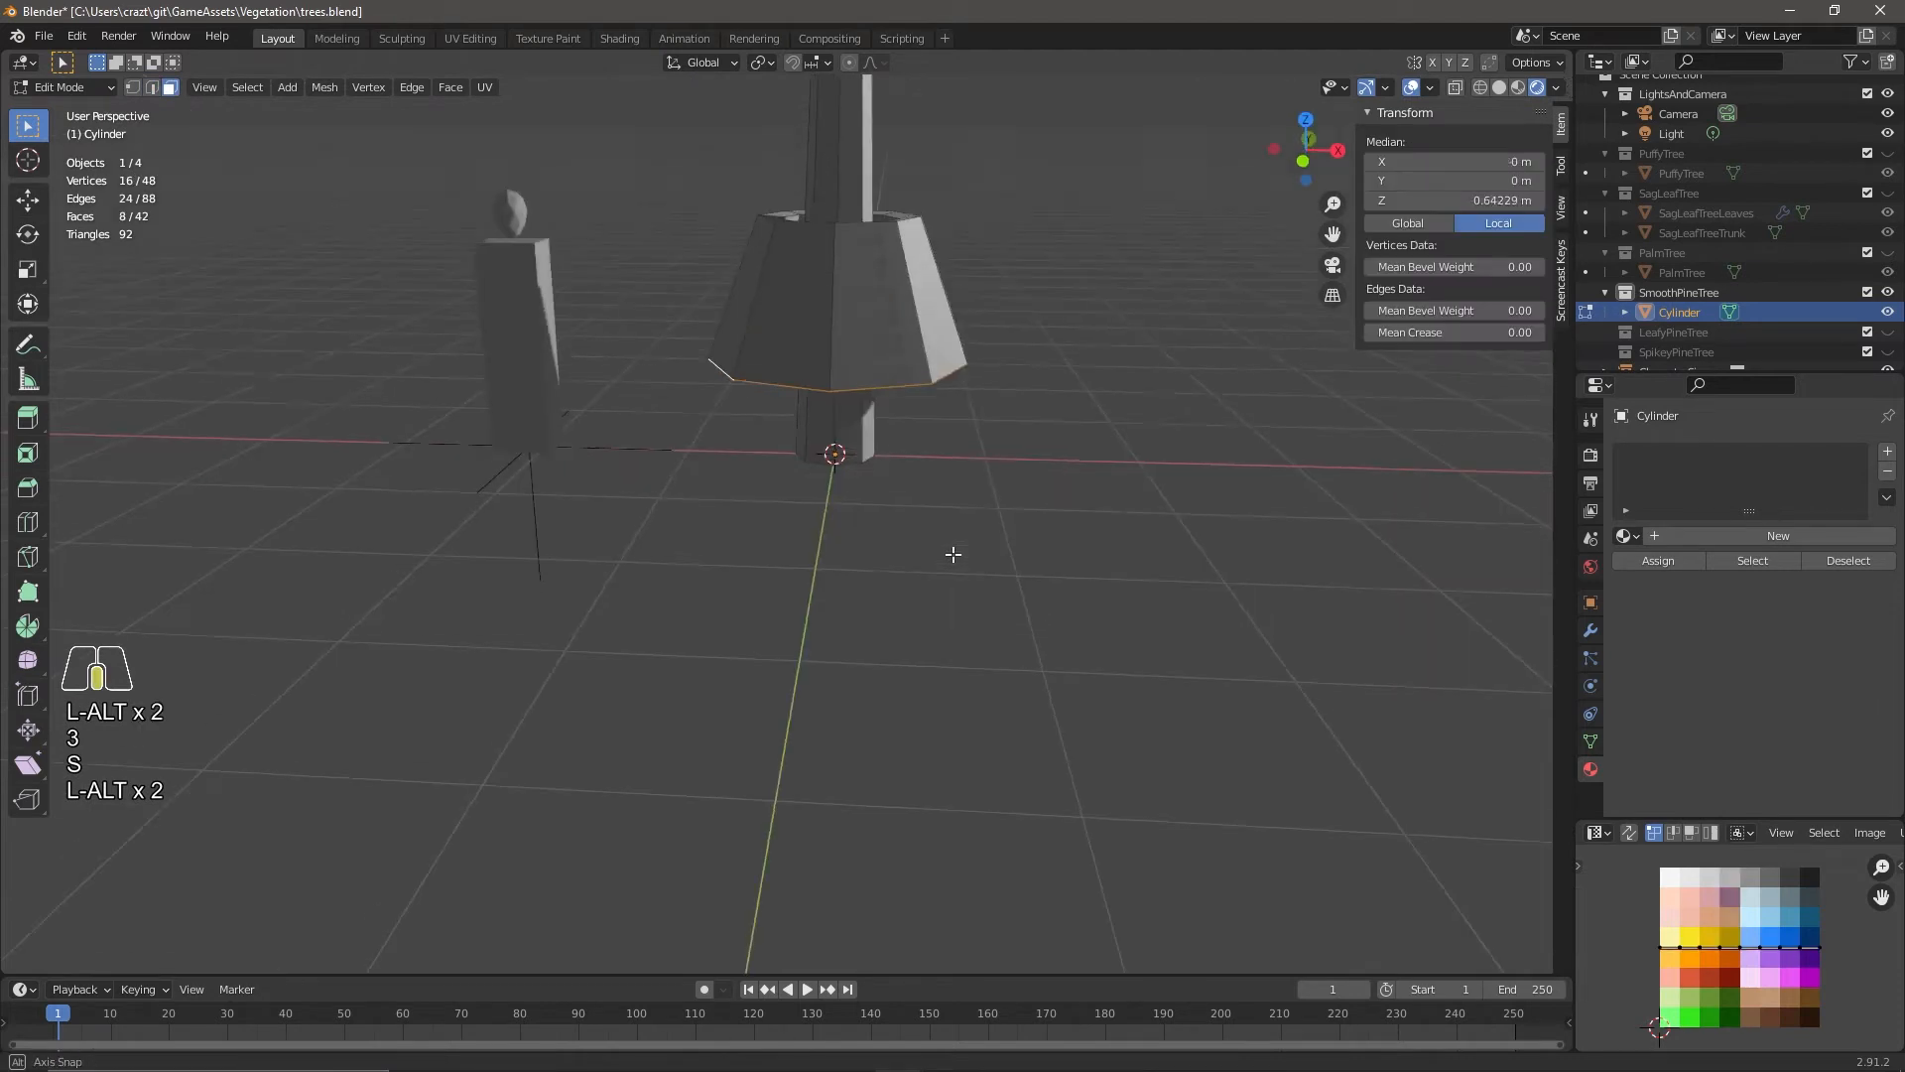
middle_drag(952, 555, 945, 534)
key(s)
click(1139, 588)
Select the whole linked foliage skirt and adjust its height on the trunk along Z.
middle_drag(1025, 480, 1100, 597)
key(a)
click(1101, 600)
key(l)
middle_drag(898, 468, 918, 396)
key(g)
key(z)
click(914, 442)
key(ctrl+r)
click(855, 421)
key(Escape)
key(ctrl+z)
Duplicate the foliage skirt upward along Z and scale the copy down as a second layer.
key(shift+d)
key(z)
click(993, 347)
key(s)
click(1136, 412)
middle_drag(1032, 417, 995, 472)
middle_drag(1082, 585, 1123, 490)
Add a loop cut down one panel of the lower foliage layer and select its rim edge.
click(873, 331)
key(ctrl+r)
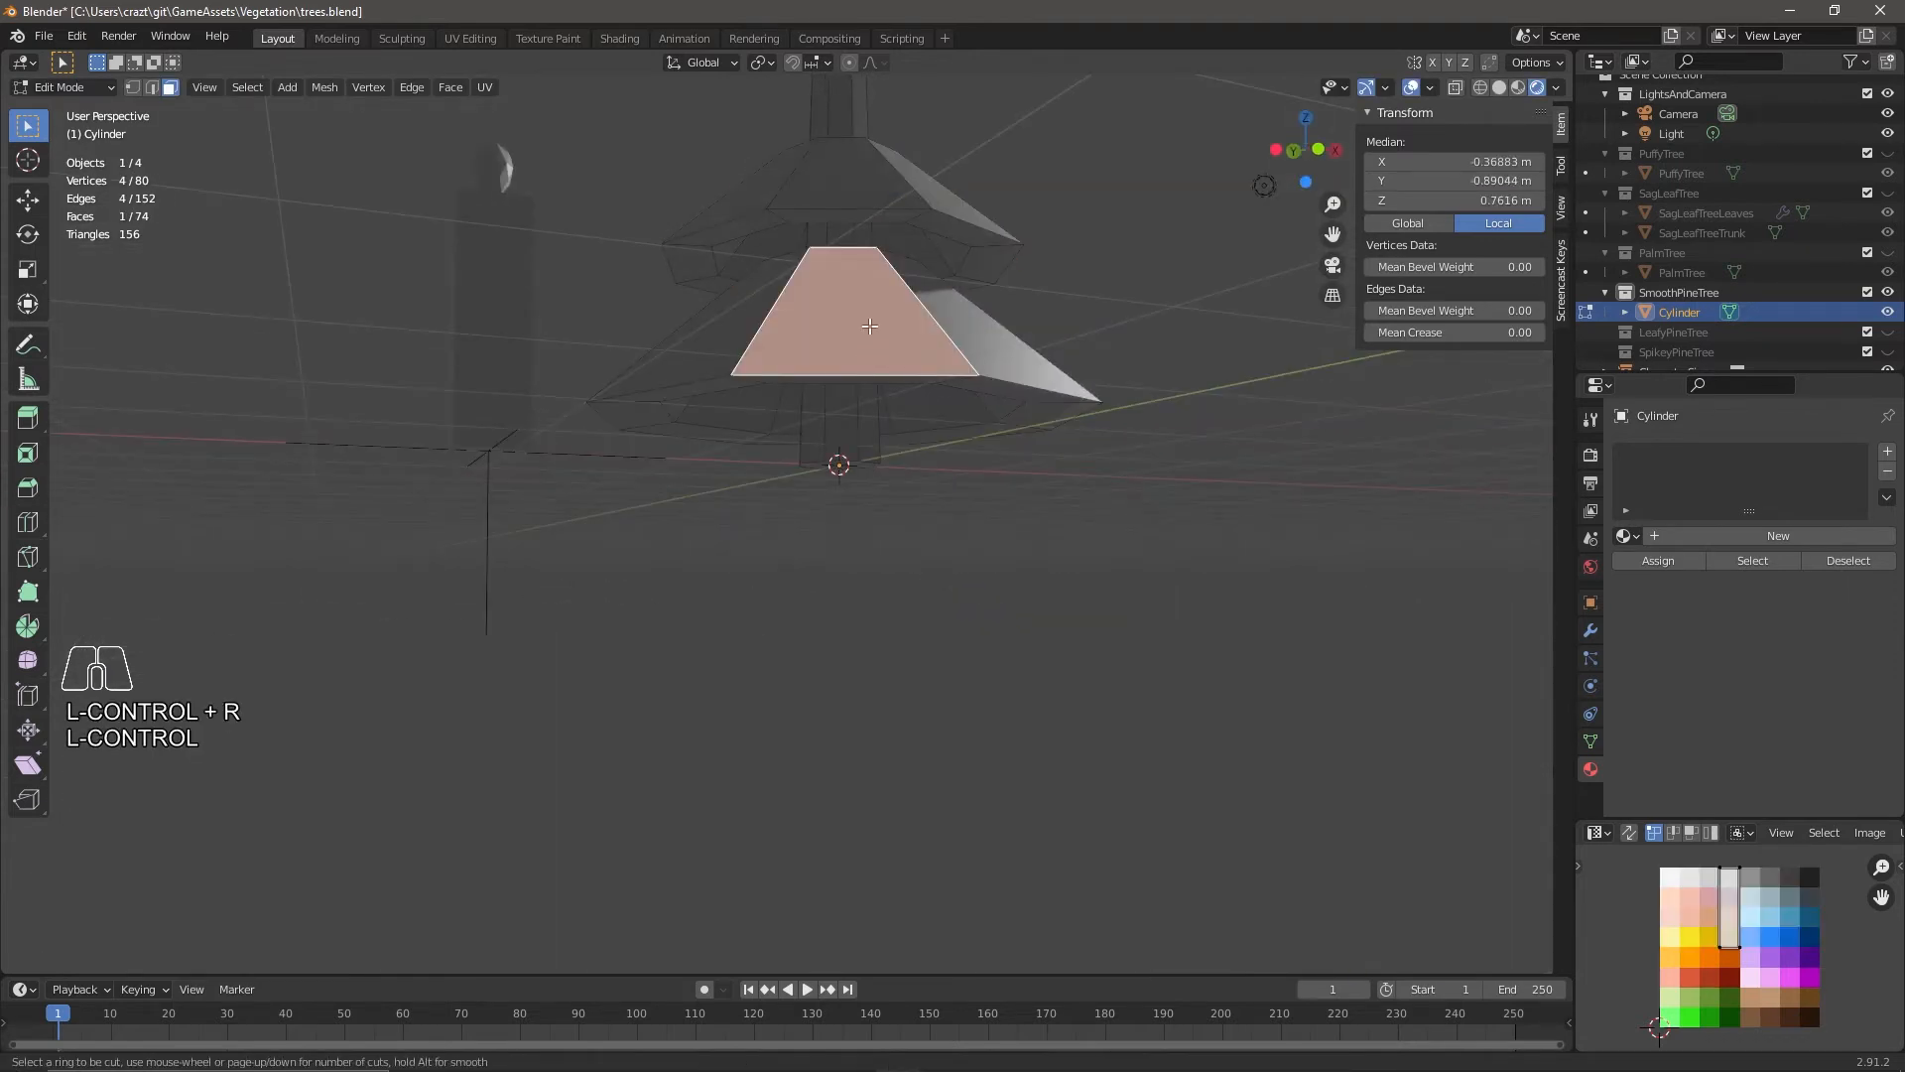
click(823, 276)
key(2)
click(814, 385)
key(g)
key(z)
key(Escape)
middle_drag(838, 399, 719, 511)
key(1)
key(g)
key(g)
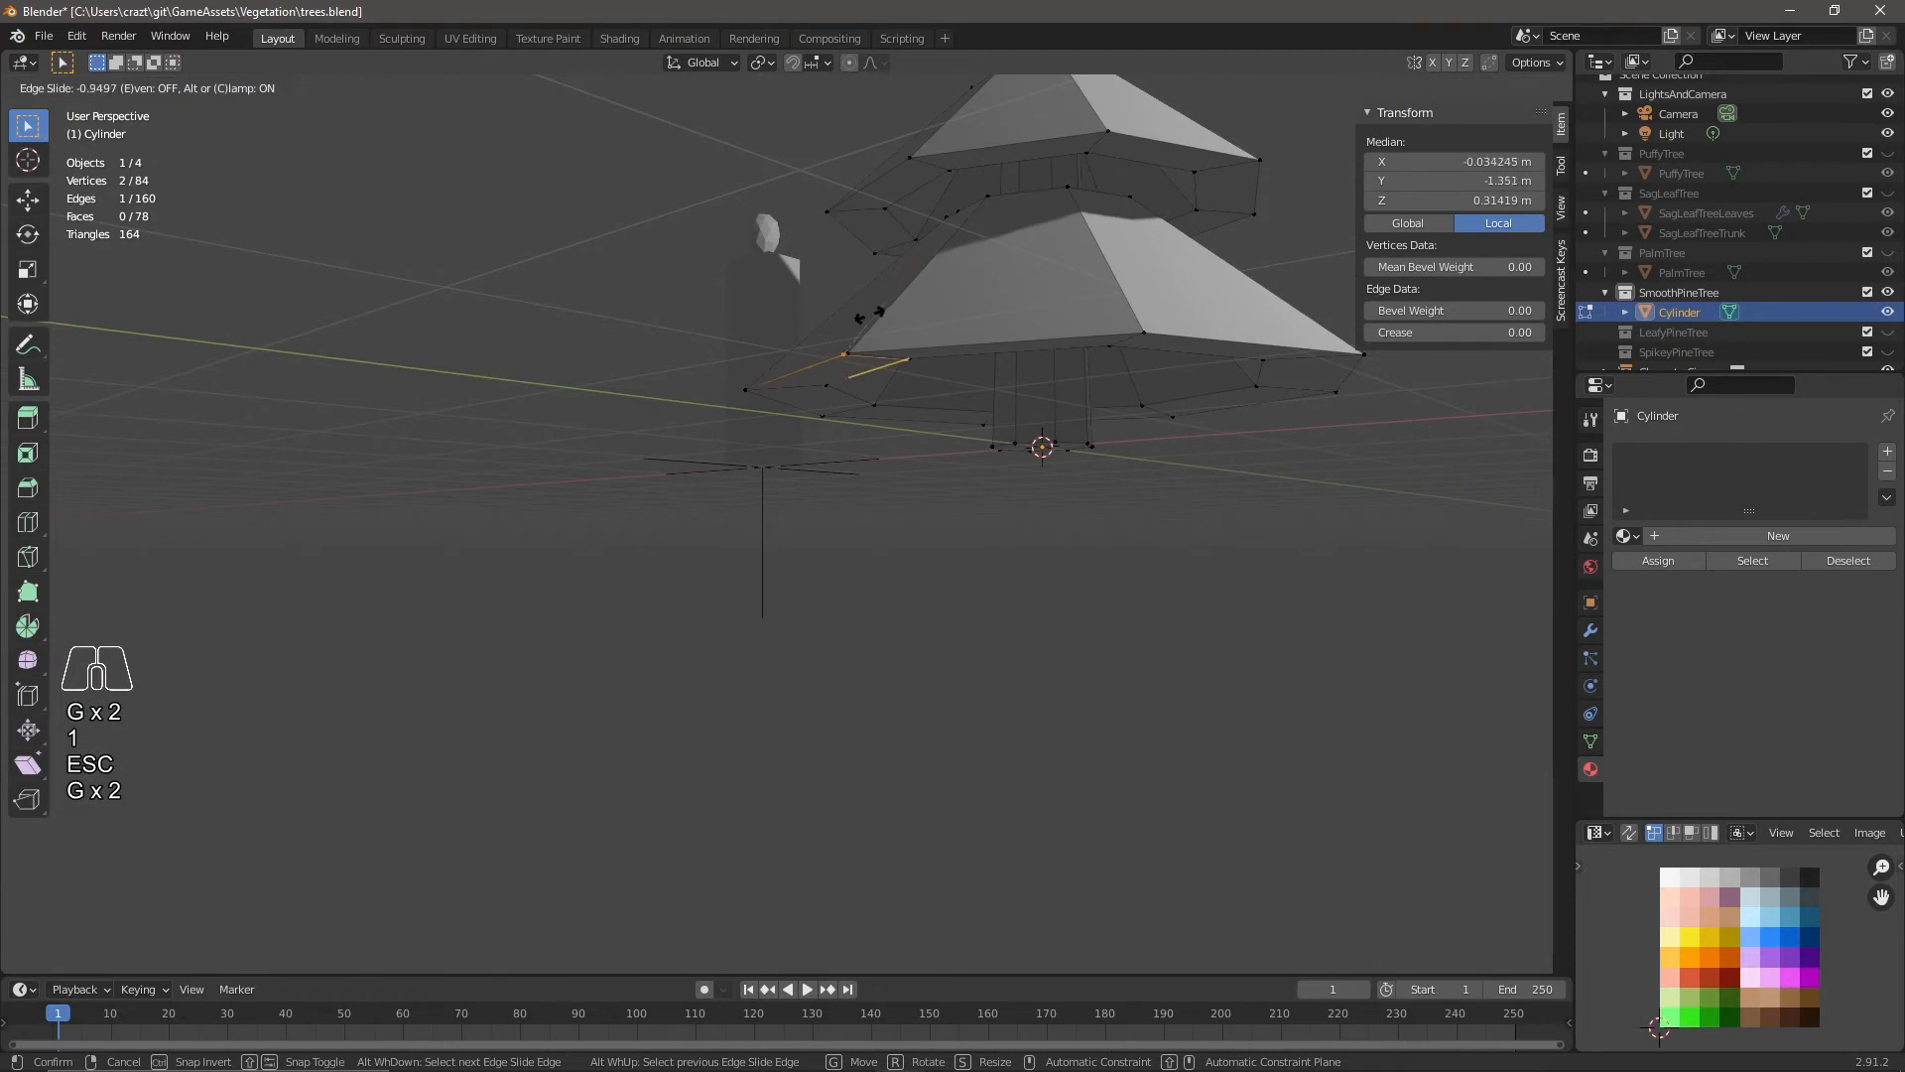
middle_drag(849, 331, 886, 405)
key(g)
key(g)
key(Escape)
Move the selected rim edge of the lower foliage layer to make its outline uneven.
middle_drag(834, 516, 783, 442)
key(2)
key(g)
click(850, 370)
Add an off-centre loop cut to another panel of the lower foliage layer and shift the edges beside it.
middle_drag(850, 371, 689, 357)
key(ctrl+r)
double_click(633, 421)
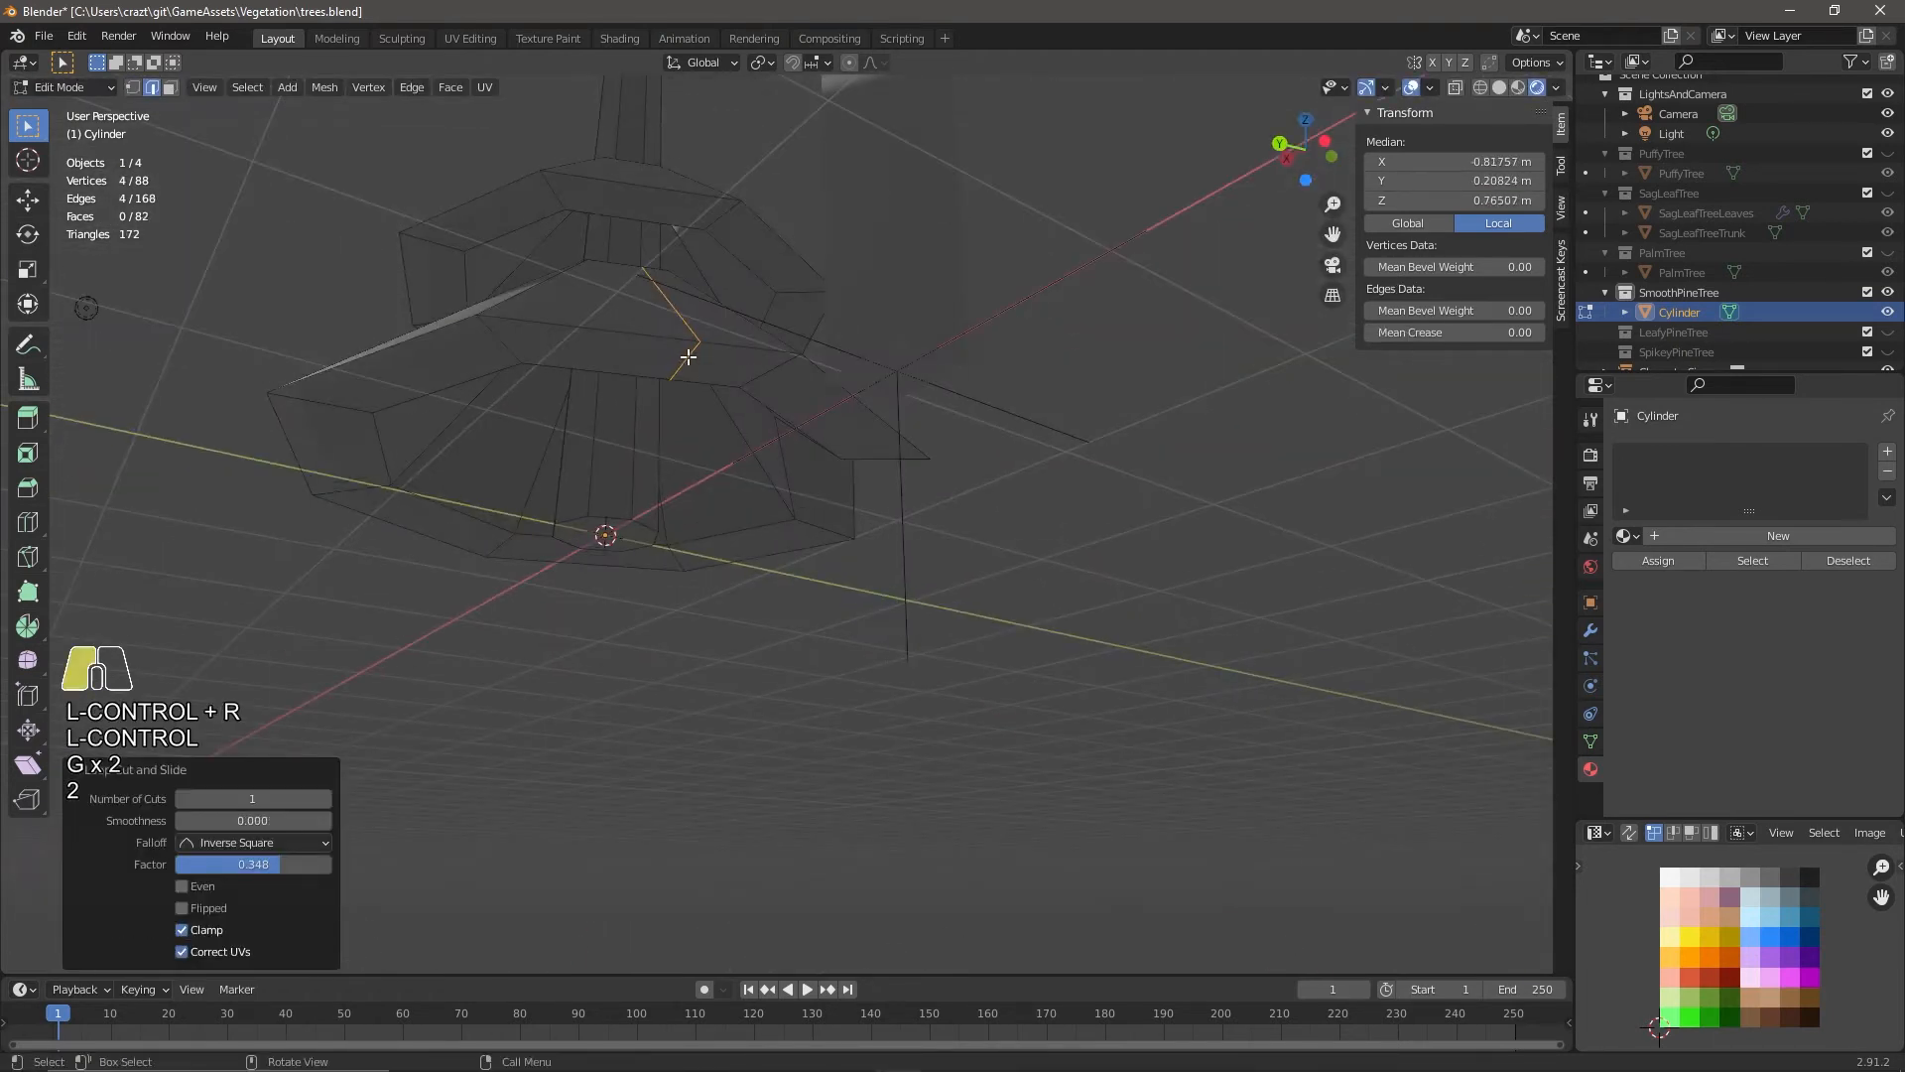
key(g)
click(770, 545)
key(g)
middle_drag(770, 545, 925, 229)
Select a further rim edge on the lower foliage layer and move it to a new position.
click(464, 527)
alt+click(935, 234)
key(g)
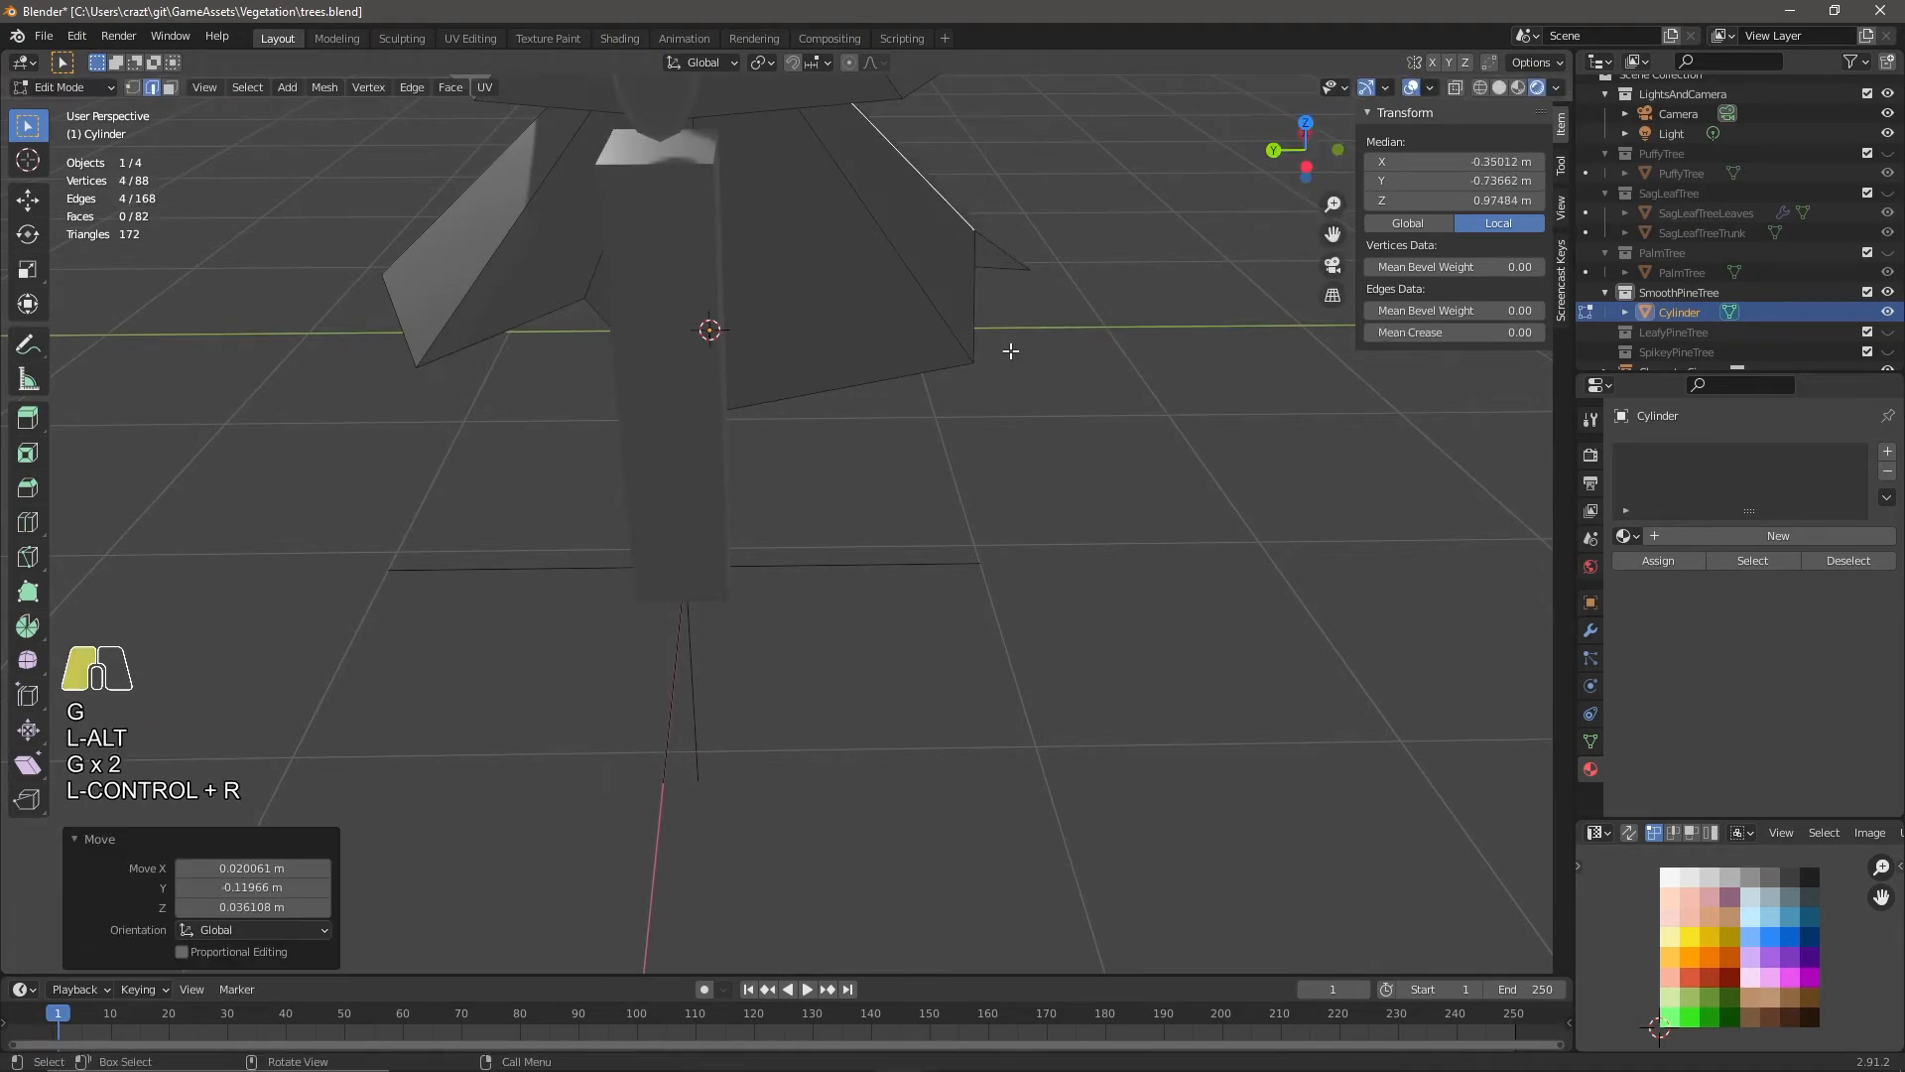
key(g)
click(1009, 355)
middle_drag(1008, 355, 783, 298)
scroll(893, 357, down, 3)
middle_drag(978, 373, 1141, 437)
Split another foliage panel with a loop cut and move its rim edges to form an irregular flap.
key(ctrl+r)
click(950, 419)
click(946, 426)
key(g)
click(1067, 545)
key(g)
click(1148, 428)
click(1187, 354)
middle_drag(1187, 354, 1273, 467)
Reposition the rim edge of the neighbouring foliage panel.
click(1267, 408)
click(1269, 427)
key(g)
click(1141, 426)
middle_drag(926, 391, 815, 499)
Pick individual foliage rim edges around the tree and move each one to vary the silhouette.
scroll(730, 353, up, 4)
click(722, 364)
click(721, 365)
middle_drag(721, 369, 635, 399)
click(700, 328)
key(g)
click(617, 342)
click(710, 317)
key(g)
click(774, 332)
middle_drag(774, 333, 707, 385)
key(g)
click(679, 395)
Continue around the foliage, moving rim edges on the next side of the tree to make the hem jagged.
click(902, 298)
middle_drag(900, 437, 1094, 360)
key(g)
click(1046, 389)
key(g)
click(1042, 402)
click(1047, 397)
key(g)
middle_drag(1057, 296, 1133, 334)
click(1062, 385)
key(g)
key(g)
click(1086, 393)
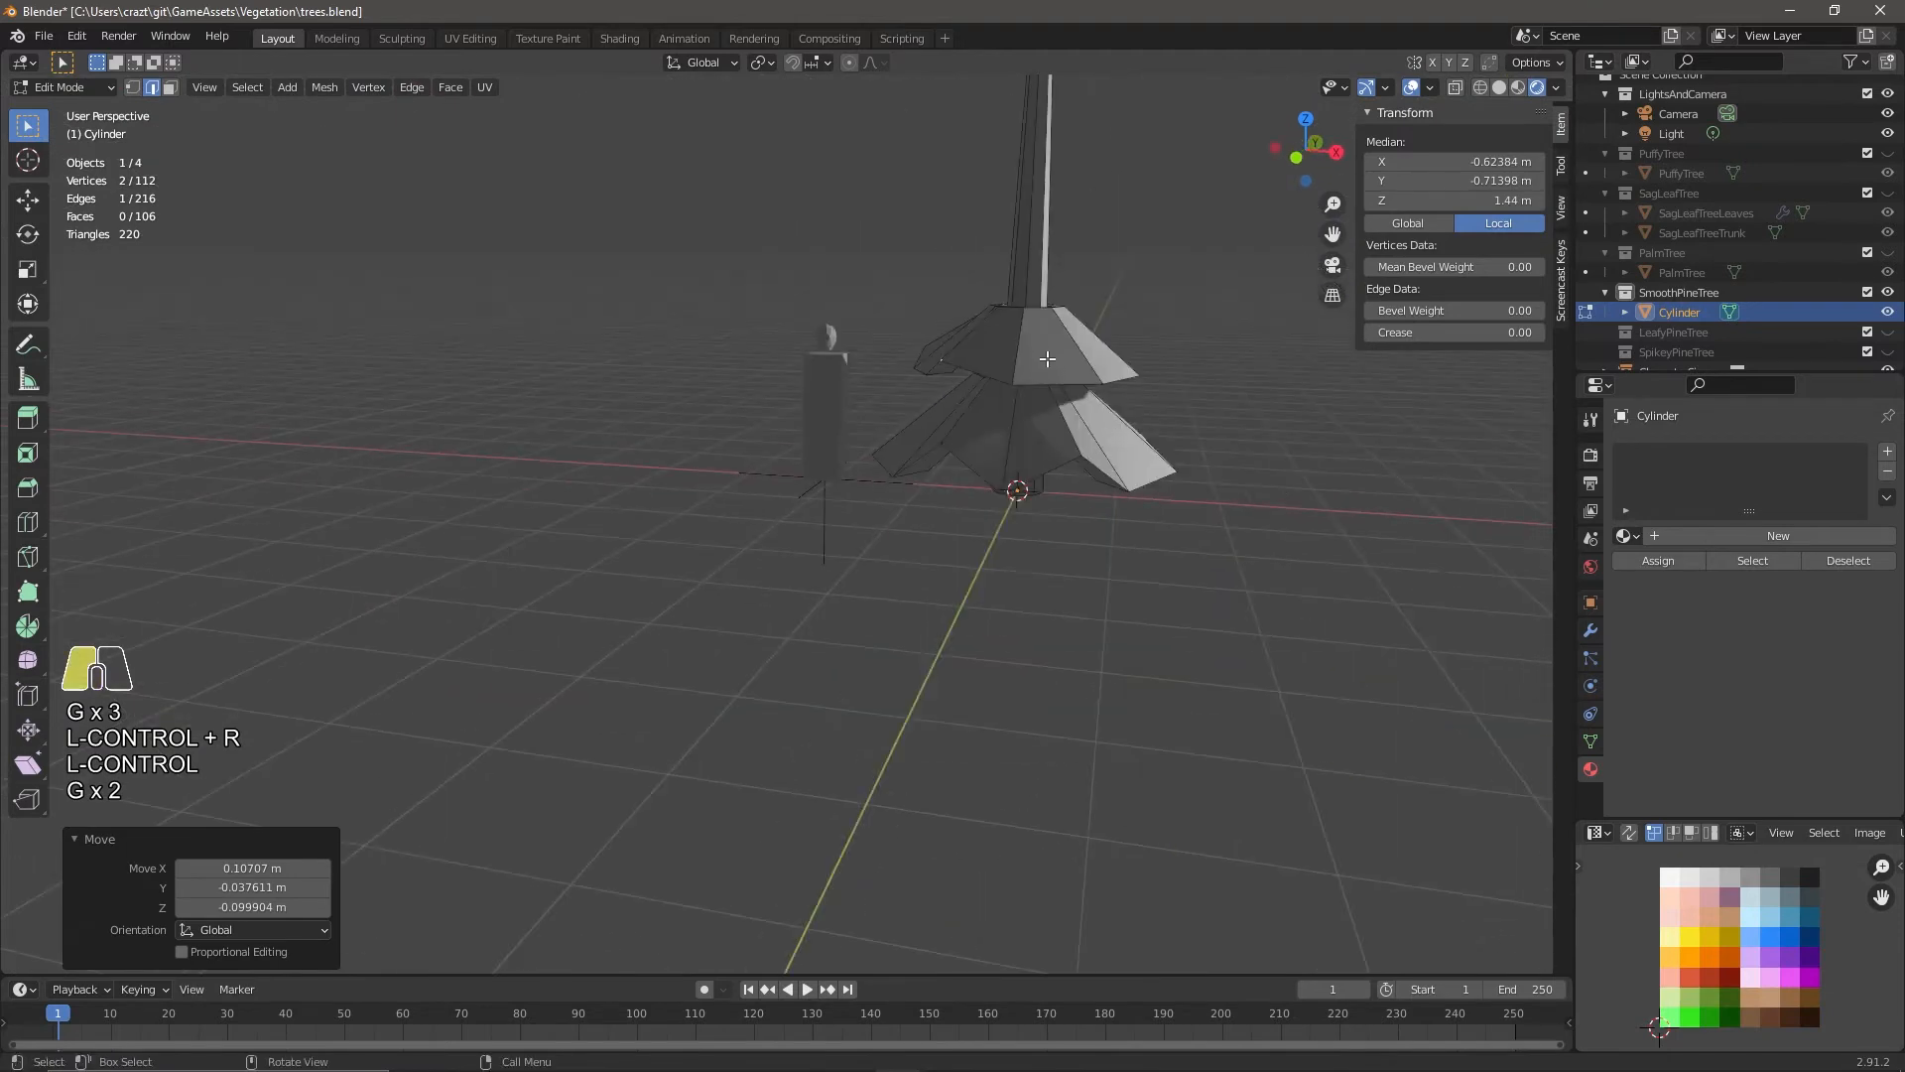
Add a loop cut to a panel of the upper foliage layer and move its rim edge.
middle_drag(1121, 485, 997, 332)
key(ctrl+r)
click(959, 414)
click(1022, 427)
middle_drag(1022, 427, 1086, 369)
click(1092, 413)
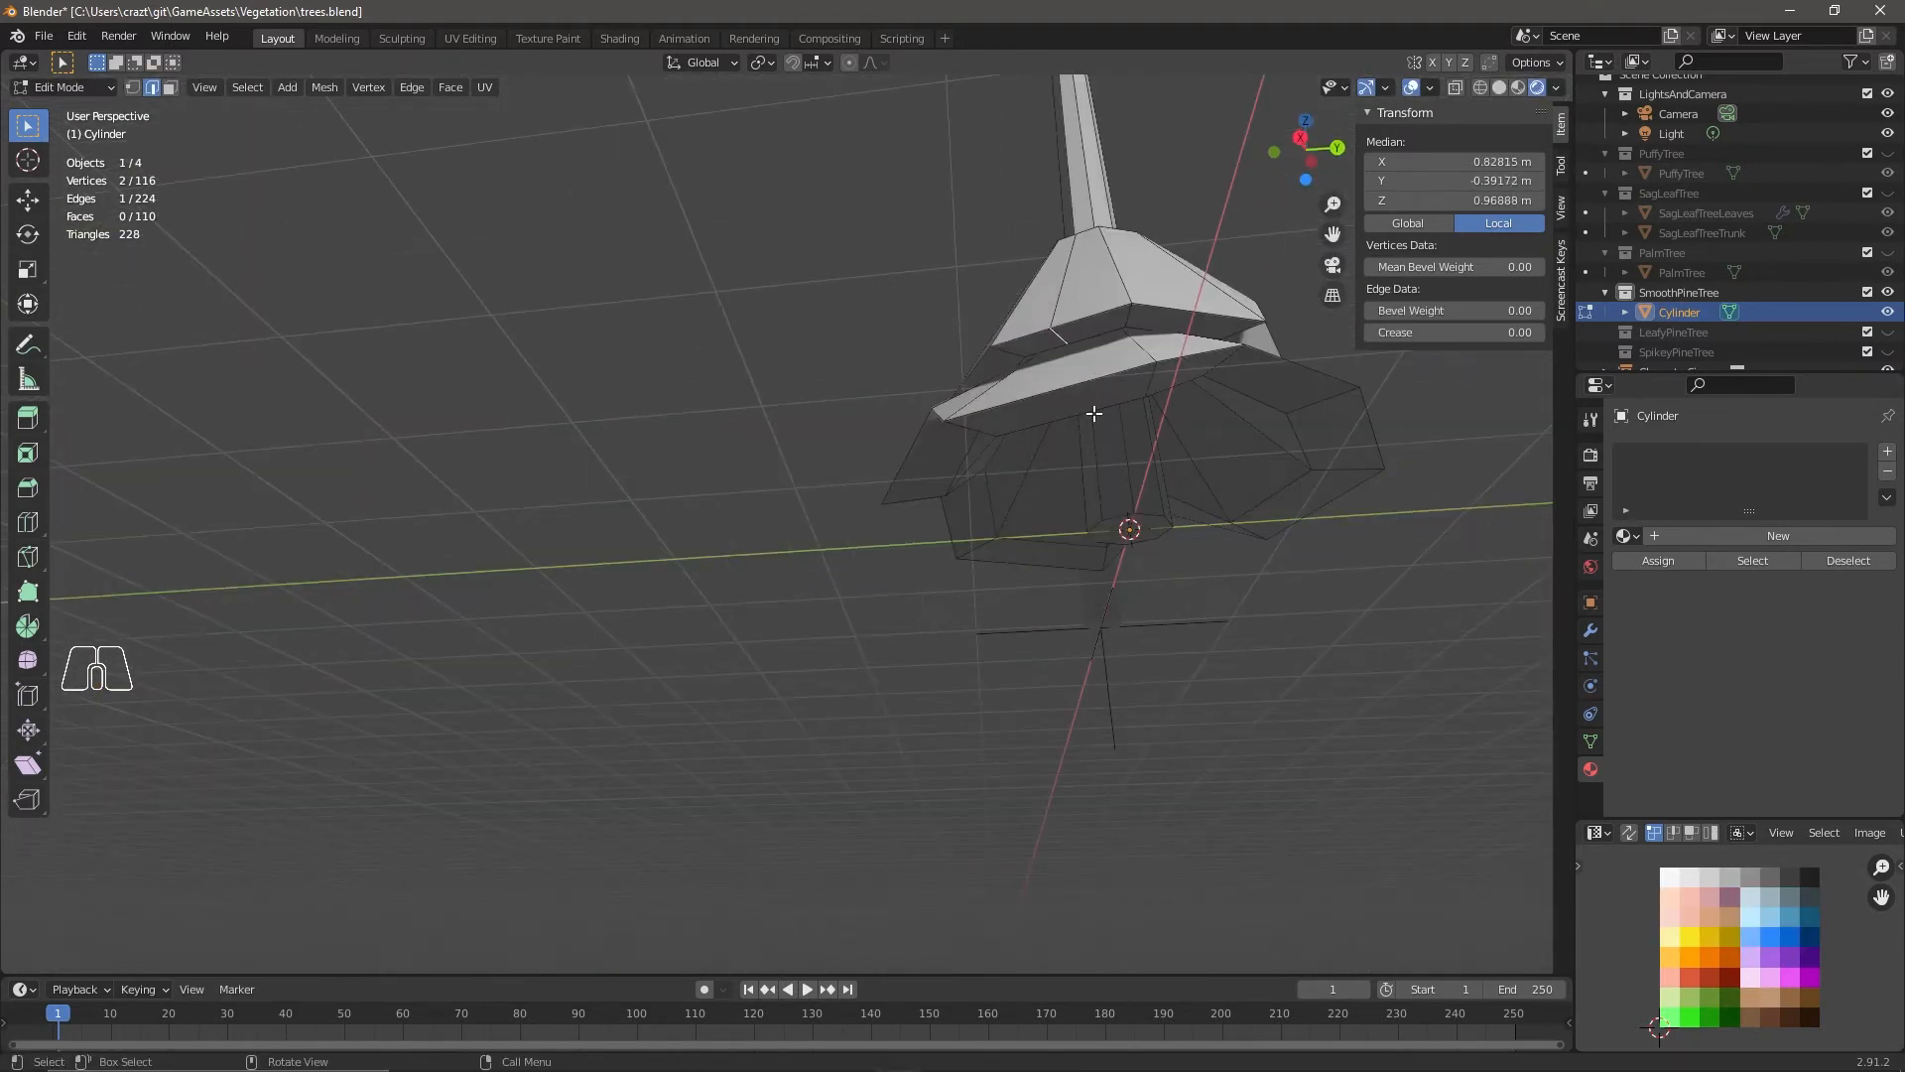
key(g)
click(1186, 481)
Select the whole linked upper foliage layer, resize it and adjust its height along Z.
middle_drag(1185, 481, 1057, 497)
scroll(1159, 532, up, 6)
scroll(1159, 532, down, 6)
click(705, 463)
key(l)
middle_drag(709, 476, 875, 576)
key(s)
click(819, 512)
key(g)
key(z)
click(822, 487)
Select both foliage layers, duplicate them upward along Z, scale the copy to 0.685 and fit its height on the trunk.
key(l)
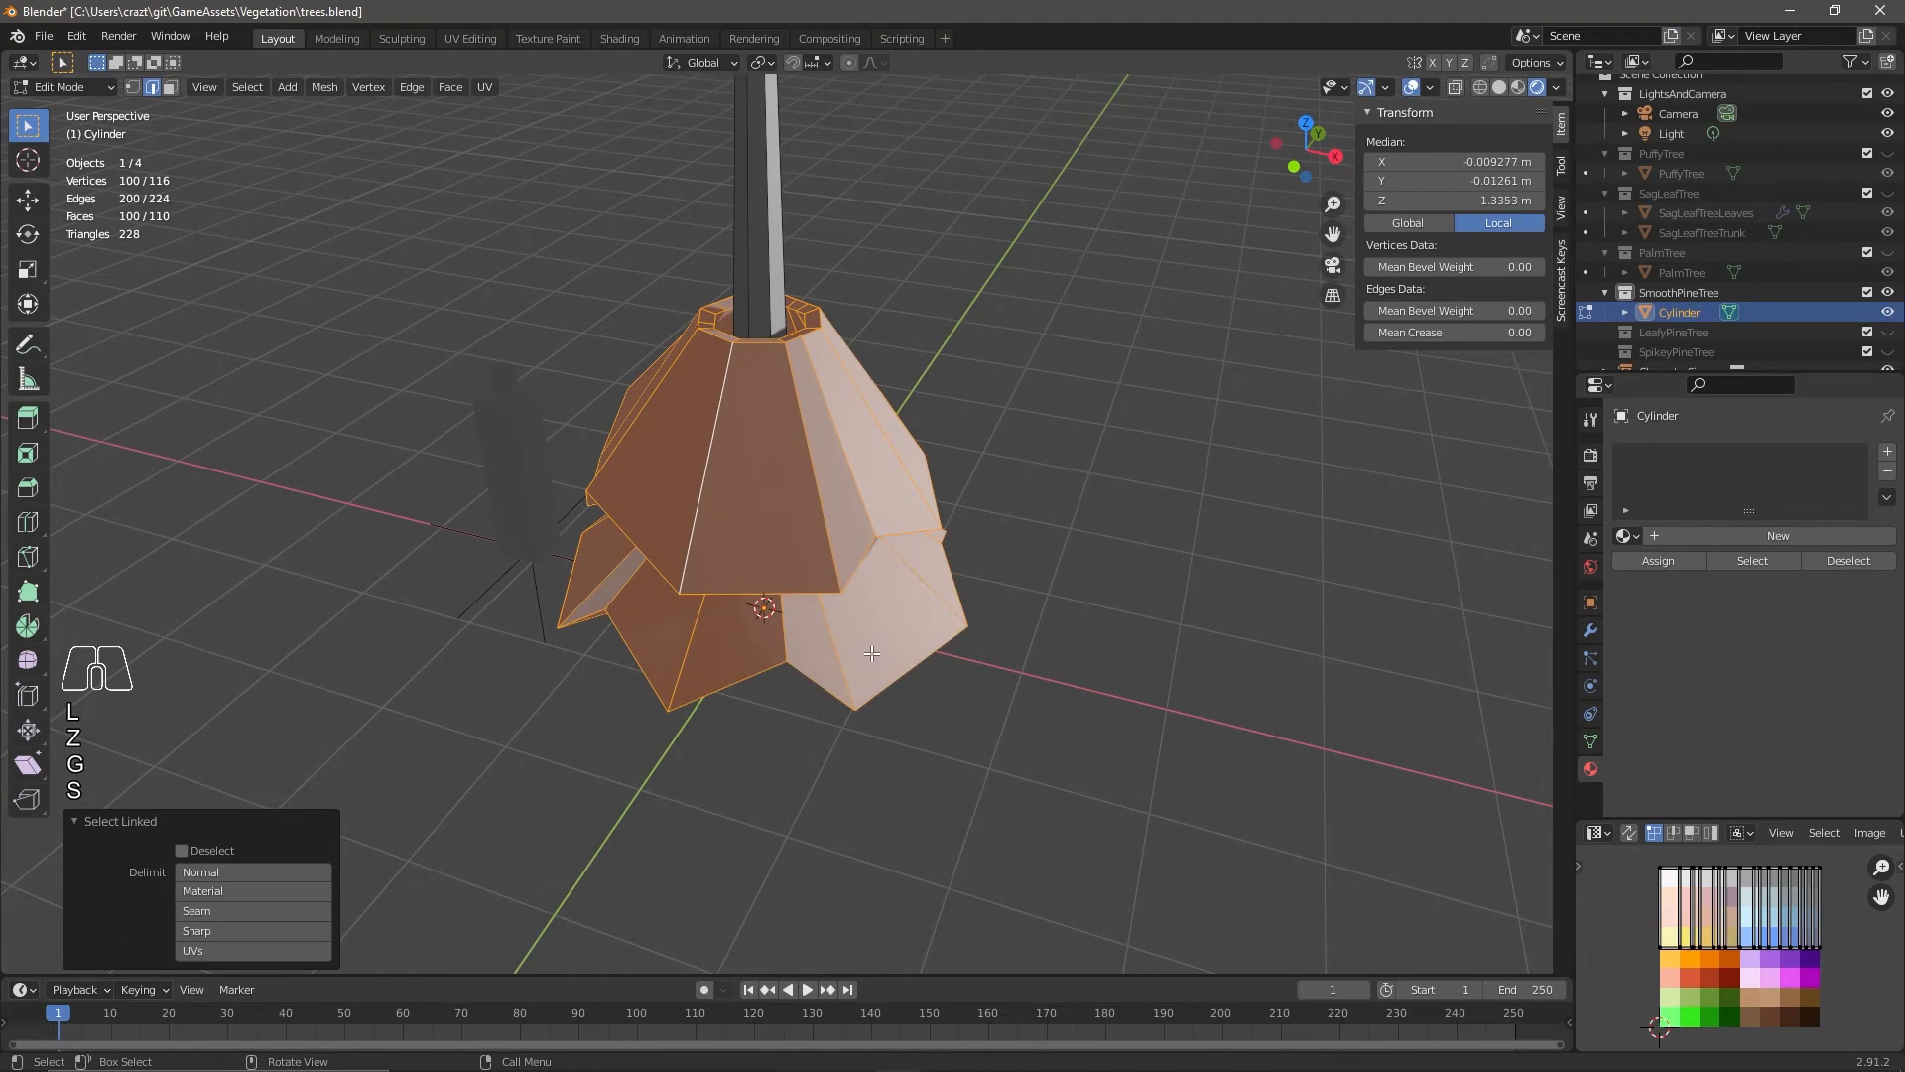
key(shift+d)
key(z)
click(844, 439)
scroll(947, 481, down, 3)
key(s)
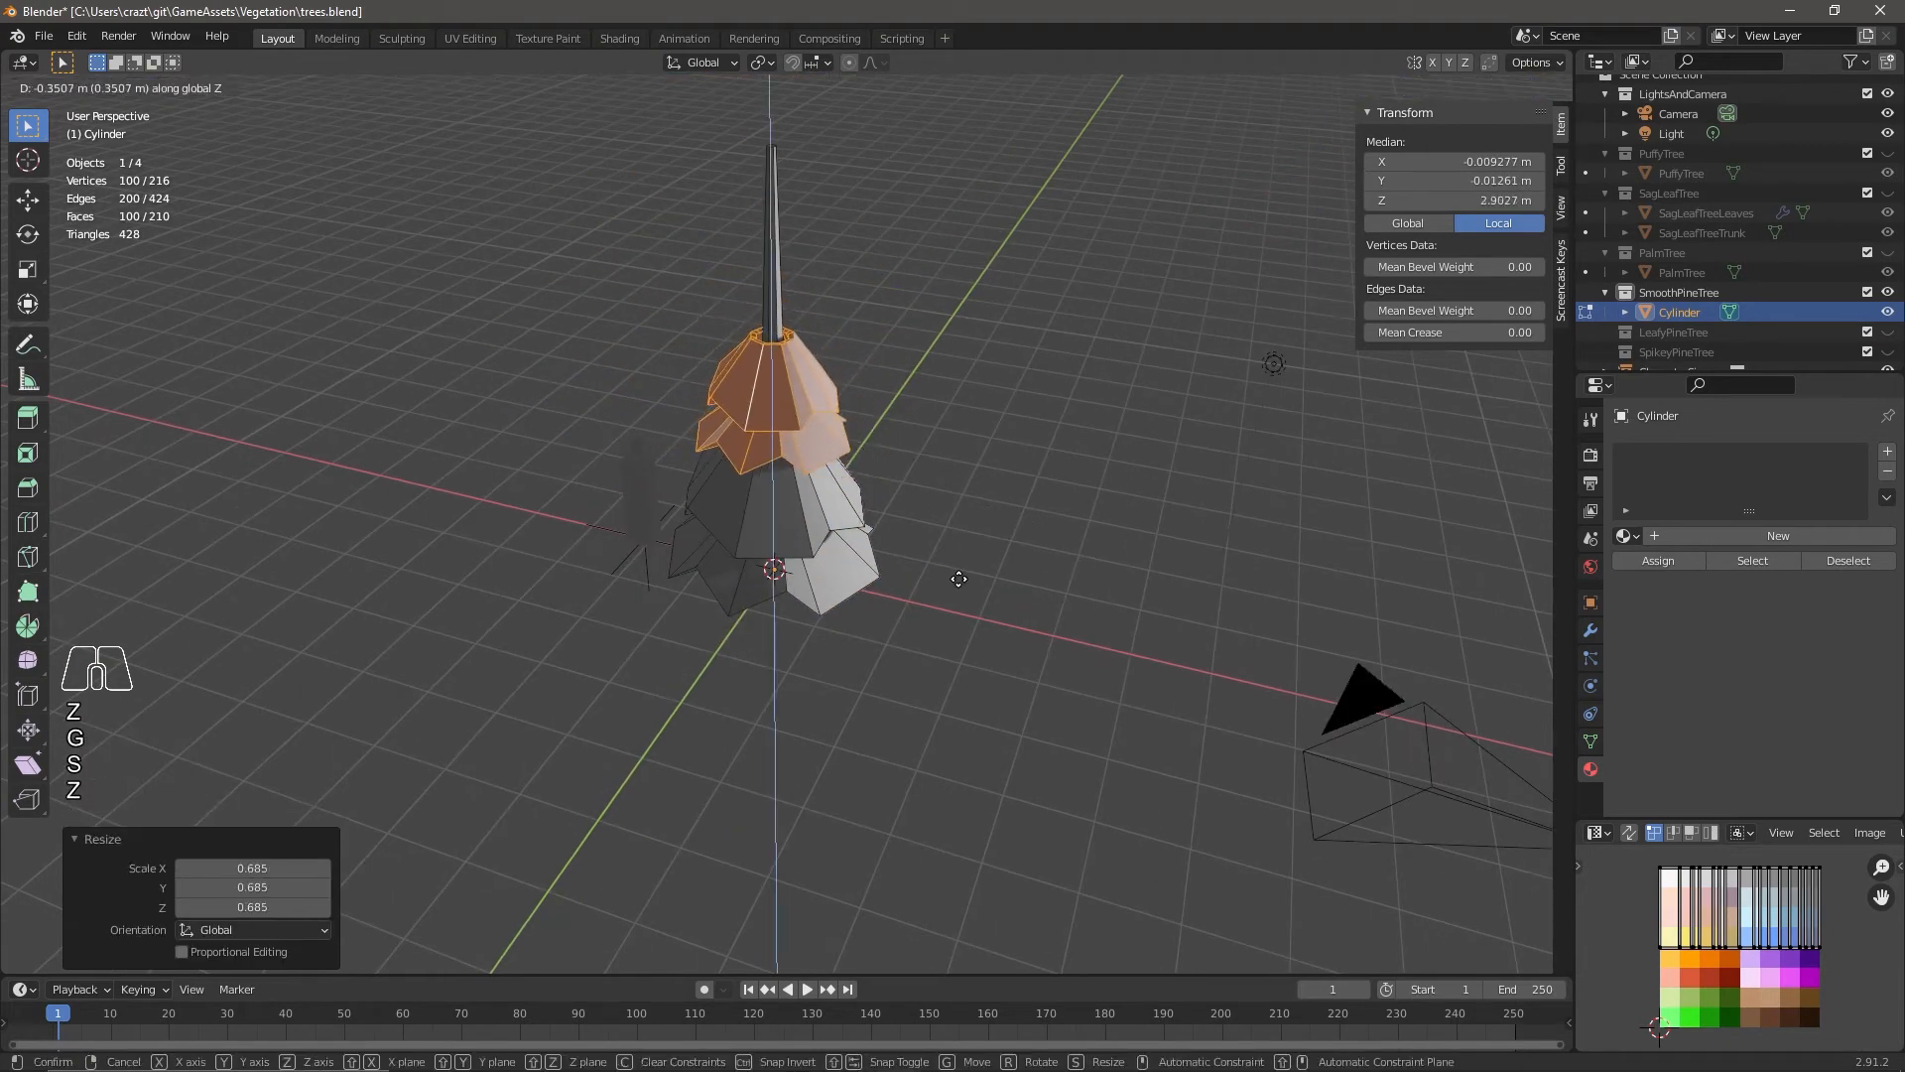
click(959, 579)
Rotate the duplicated pair of foliage layers around Z so it does not line up with the pair below.
middle_drag(958, 579, 1036, 528)
key(r)
key(z)
click(877, 612)
Duplicate the foliage pair 1.2168 m up along Z, scale the new copy down, and adjust its height and Z rotation.
click(904, 511)
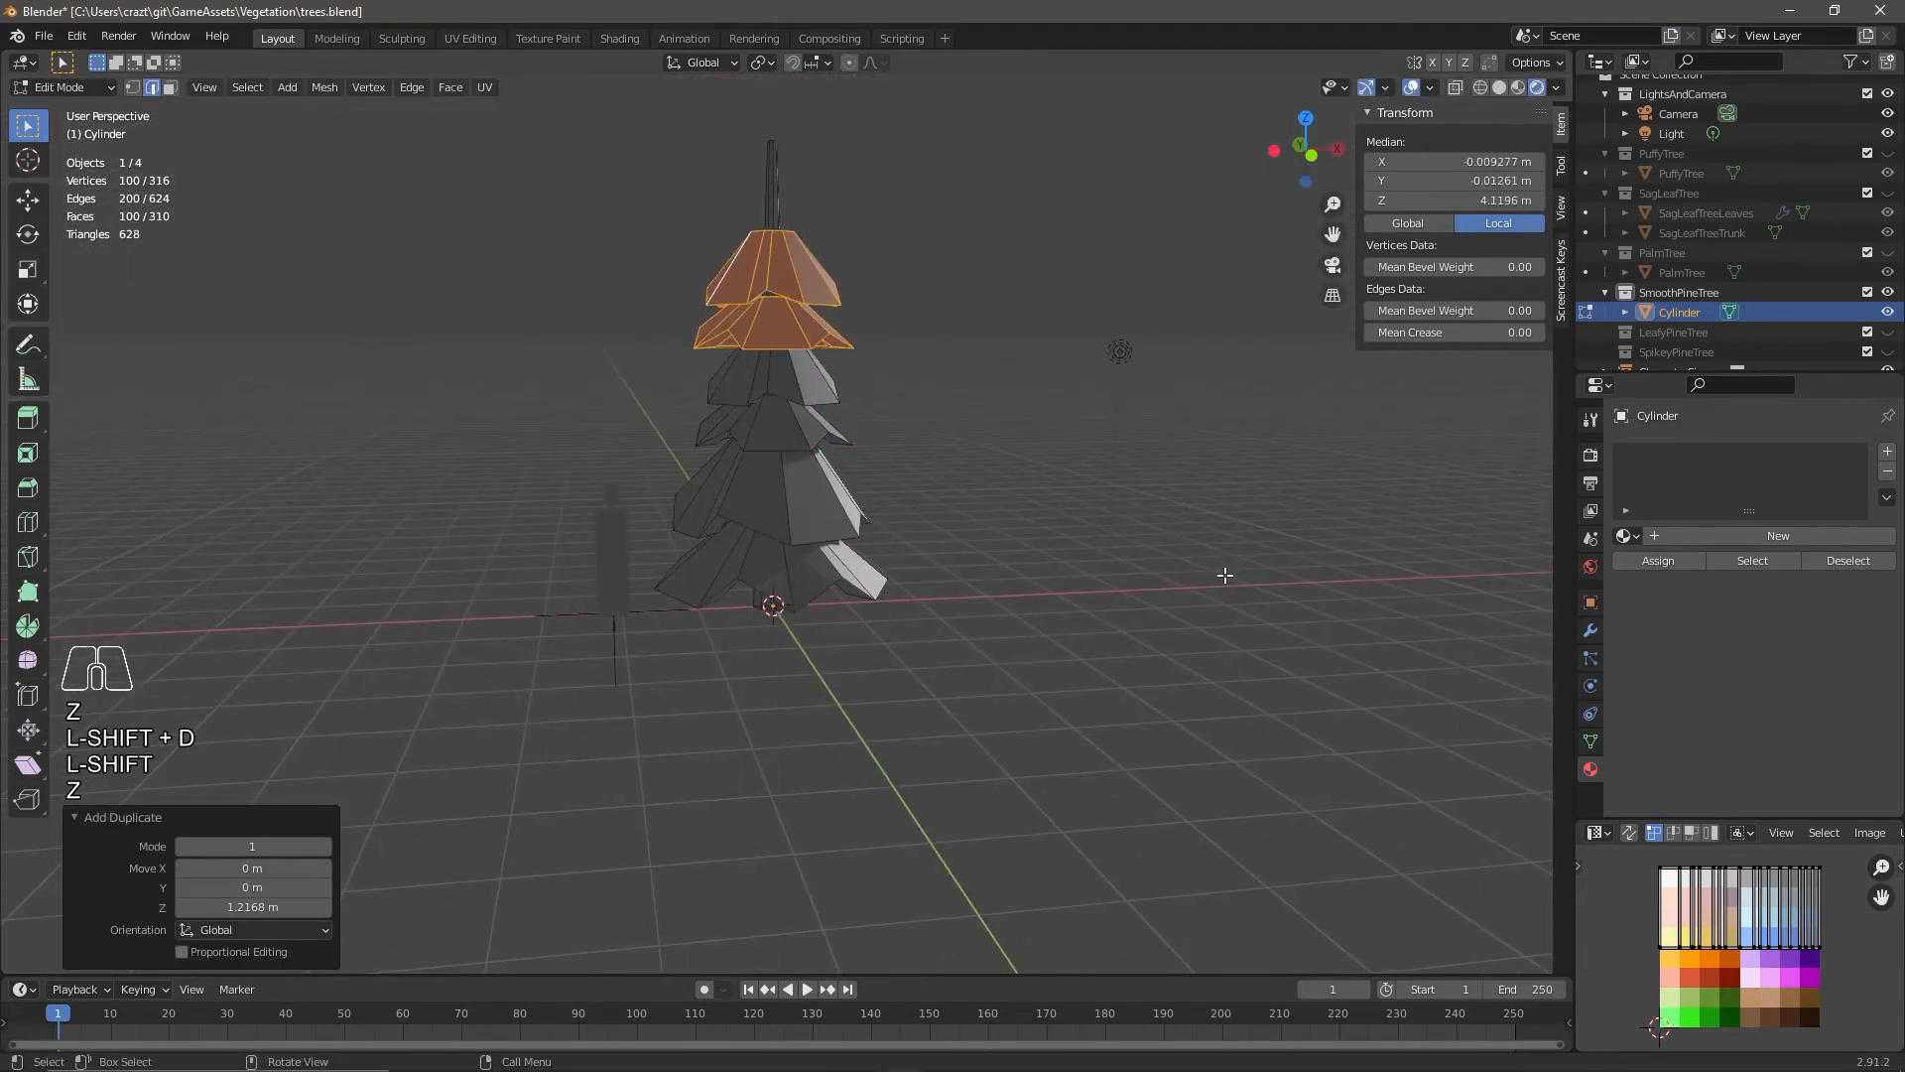
key(s)
click(895, 528)
key(g)
key(z)
click(732, 264)
middle_drag(732, 264, 585, 352)
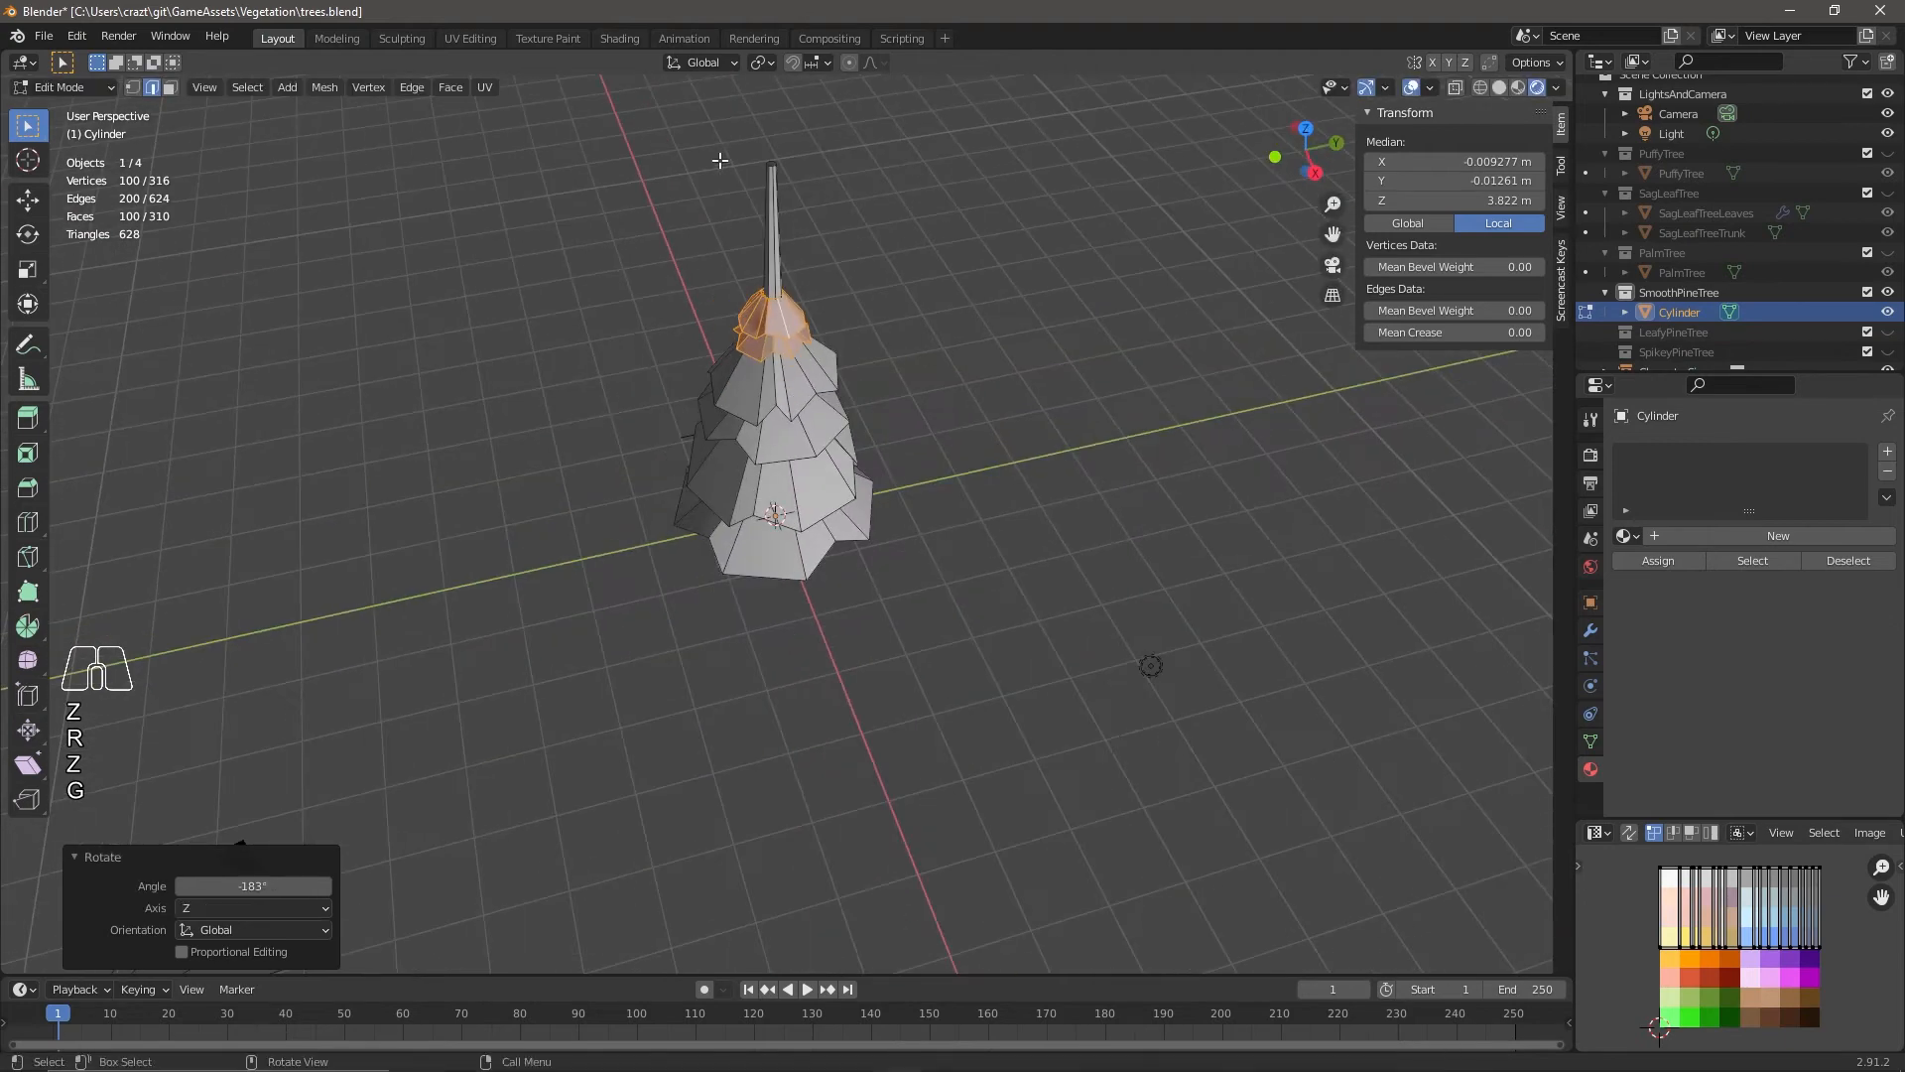
Select the trunk's tip and lower it along Z into the topmost foliage layer.
click(771, 166)
key(g)
key(z)
click(1006, 518)
Select the ring of faces at the top of the uppermost foliage layer and scale it to 0.
middle_drag(863, 687, 948, 674)
scroll(810, 387, up, 5)
key(3)
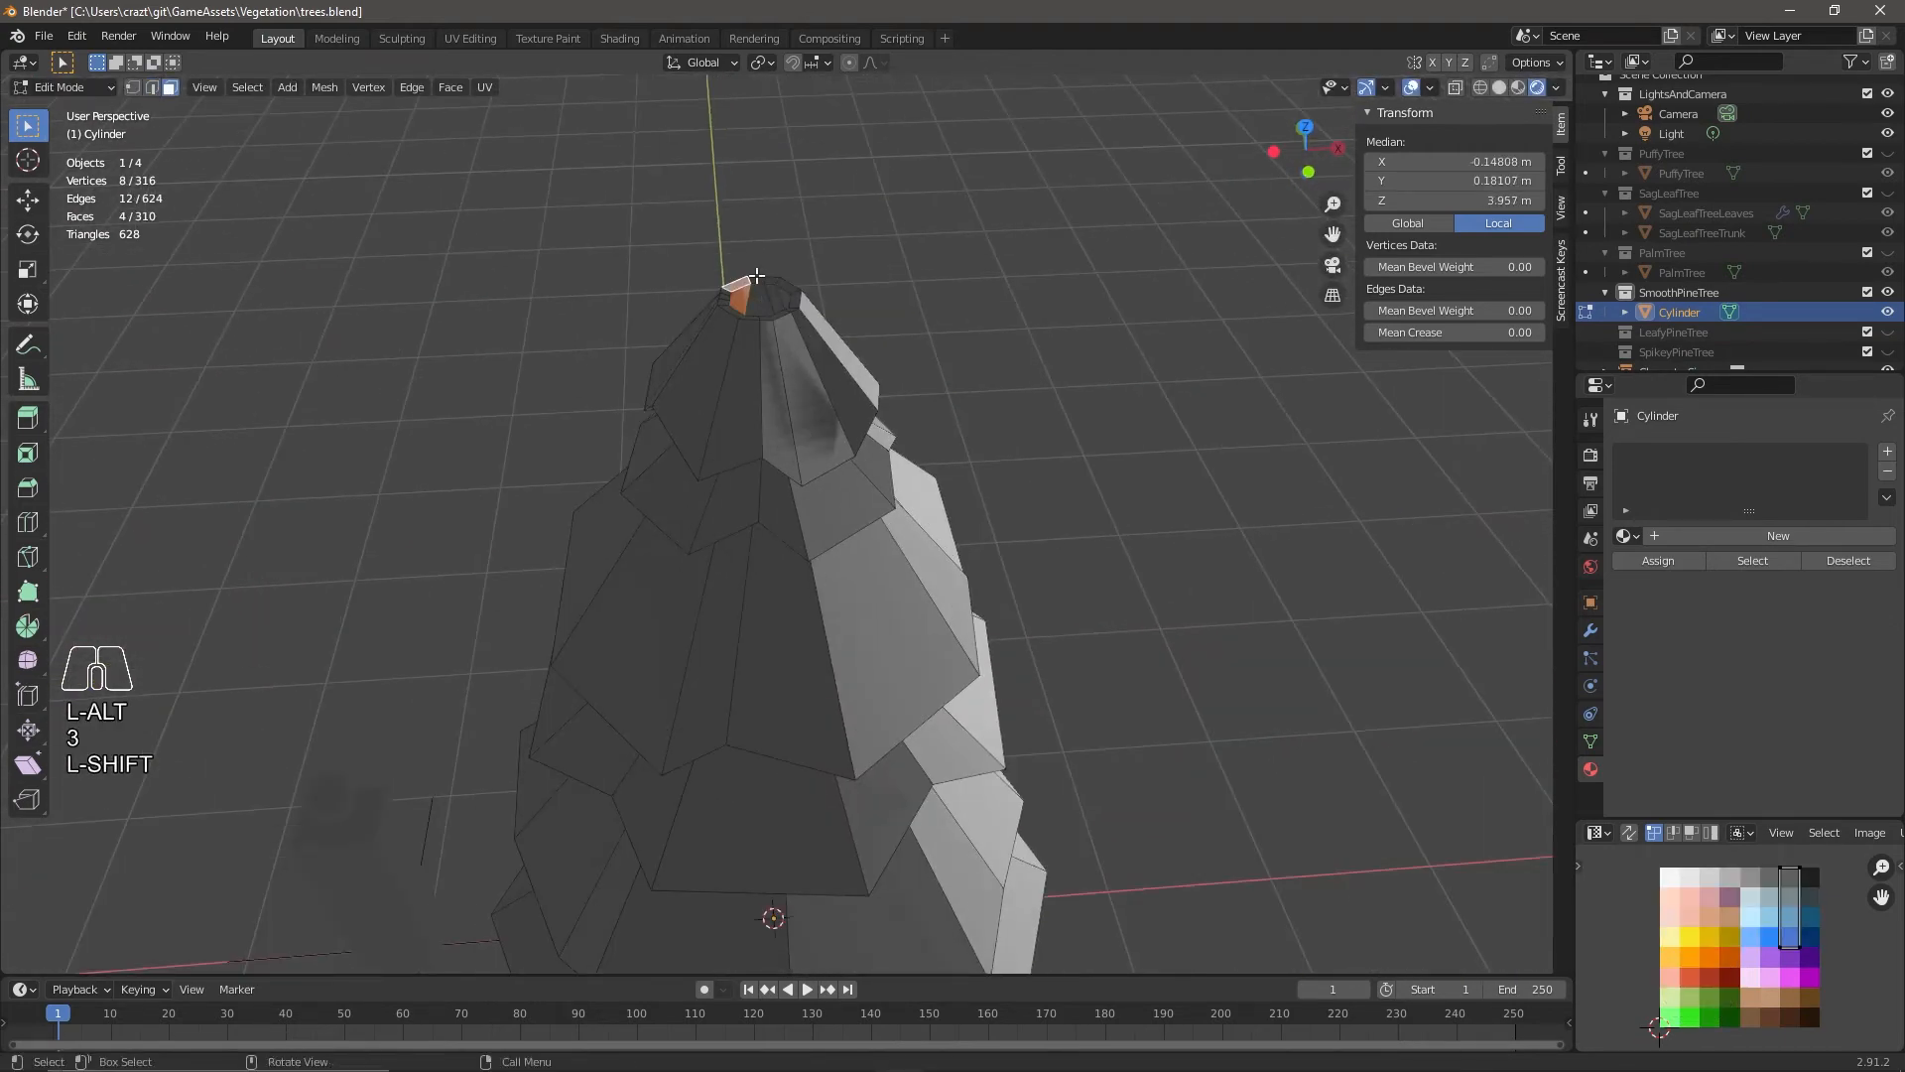
middle_drag(923, 467, 1131, 543)
key(s)
key(0)
key(Return)
Select the entire tree mesh and merge its overlapping vertices.
middle_drag(774, 586, 928, 477)
key(a)
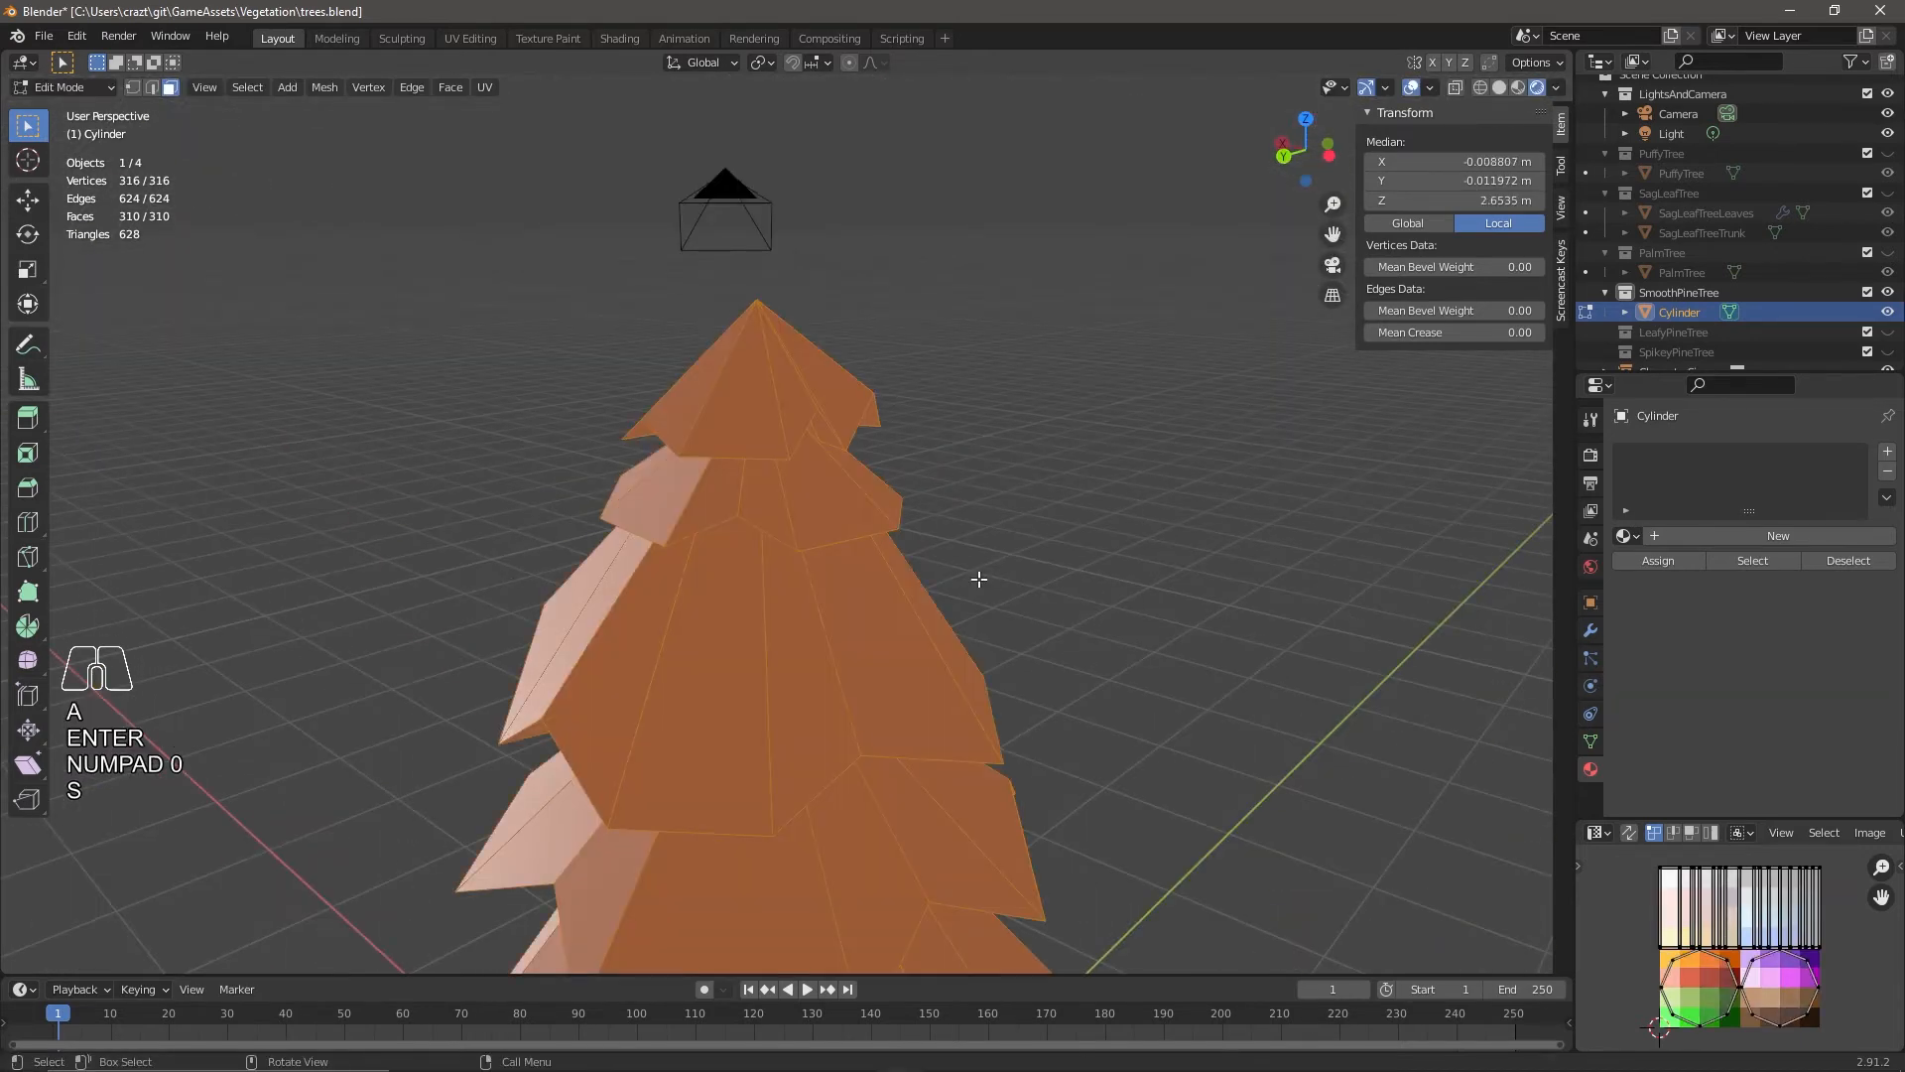
click(881, 584)
Select the vertex at the tree's tip and raise it 0.0906 m along Z.
drag(725, 298, 781, 308)
key(g)
key(z)
key(Escape)
key(1)
key(g)
key(z)
click(784, 278)
middle_drag(782, 282, 926, 694)
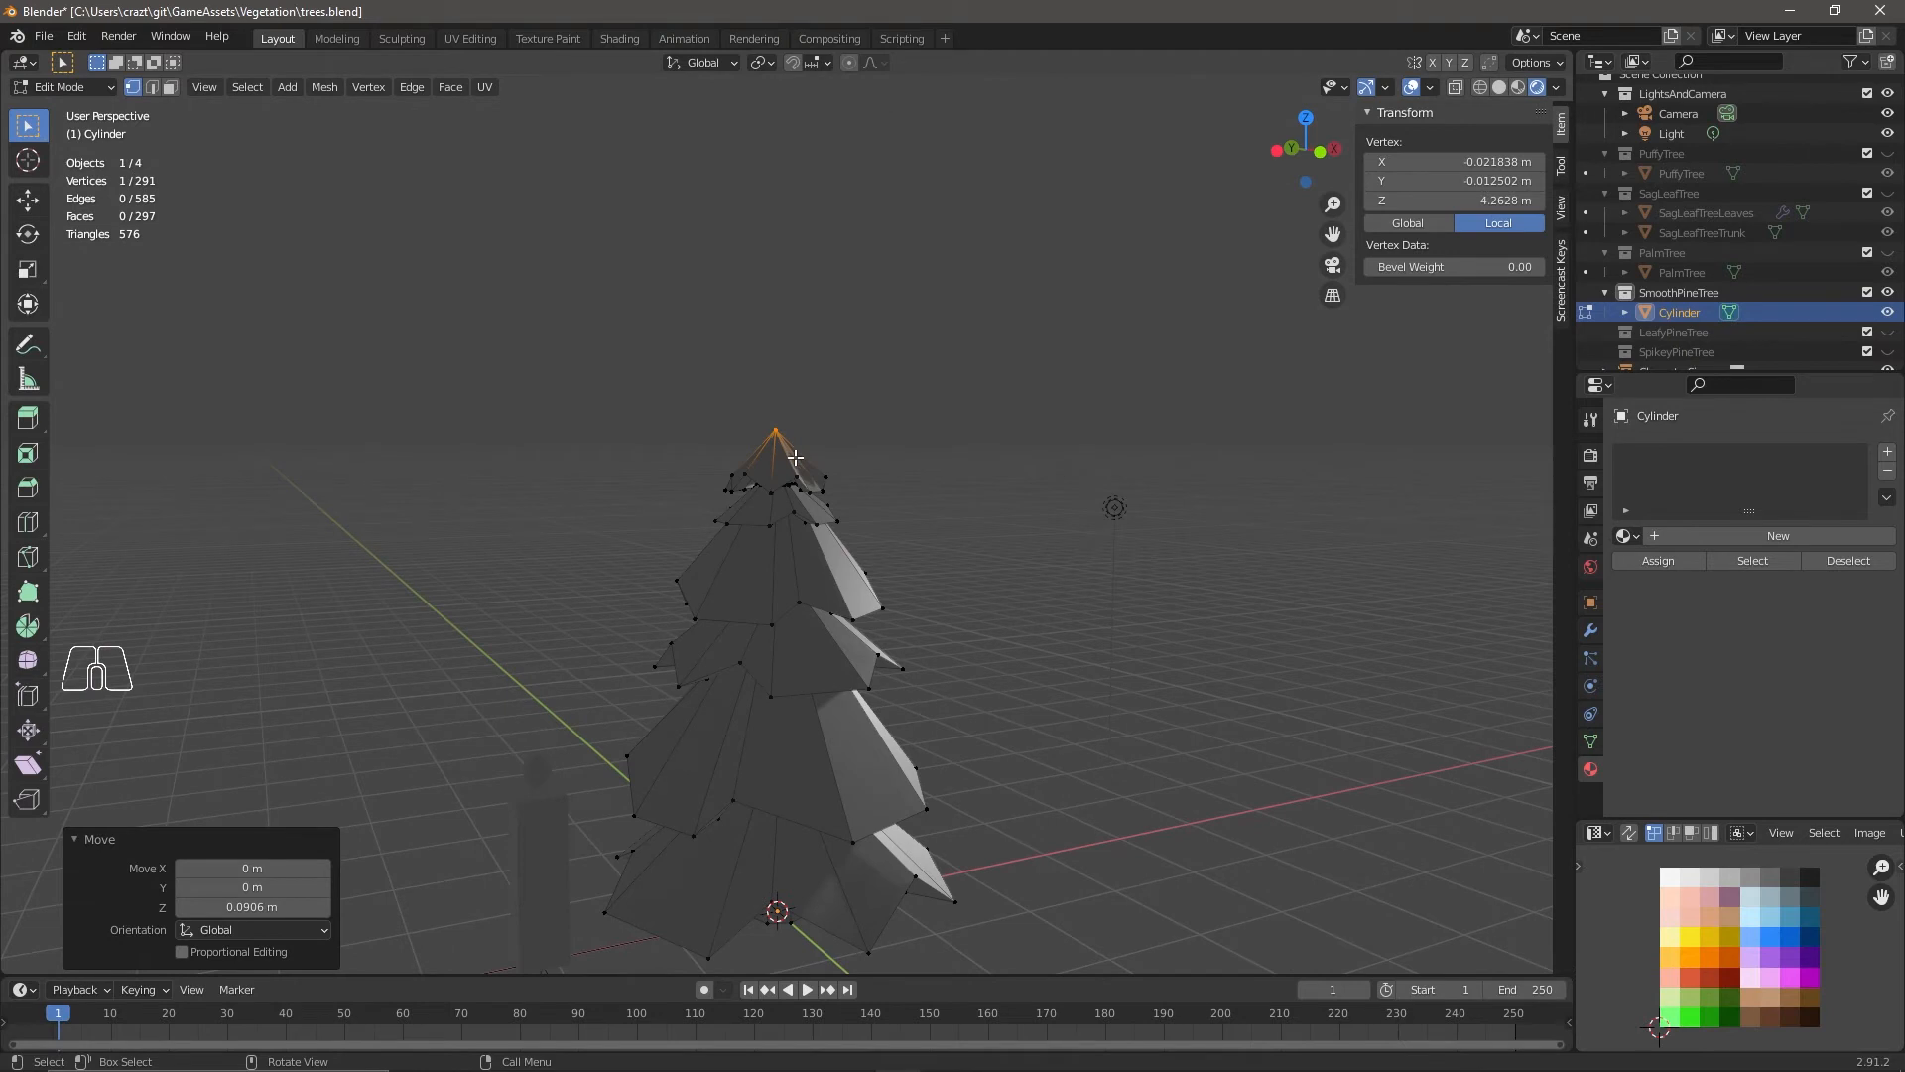
Select the linked geometry of every foliage layer, leaving the trunk unselected.
key(l)
key(l)
key(l)
key(l)
key(l)
key(l)
key(l)
click(829, 774)
click(744, 854)
key(l)
key(l)
key(l)
key(l)
key(l)
key(l)
middle_drag(772, 478, 747, 418)
Scale the foliage's UVs to 0, place them on the palette's dark green swatch, and assign the existing material named Material.
key(a)
key(s)
key(KP_0)
key(Return)
key(g)
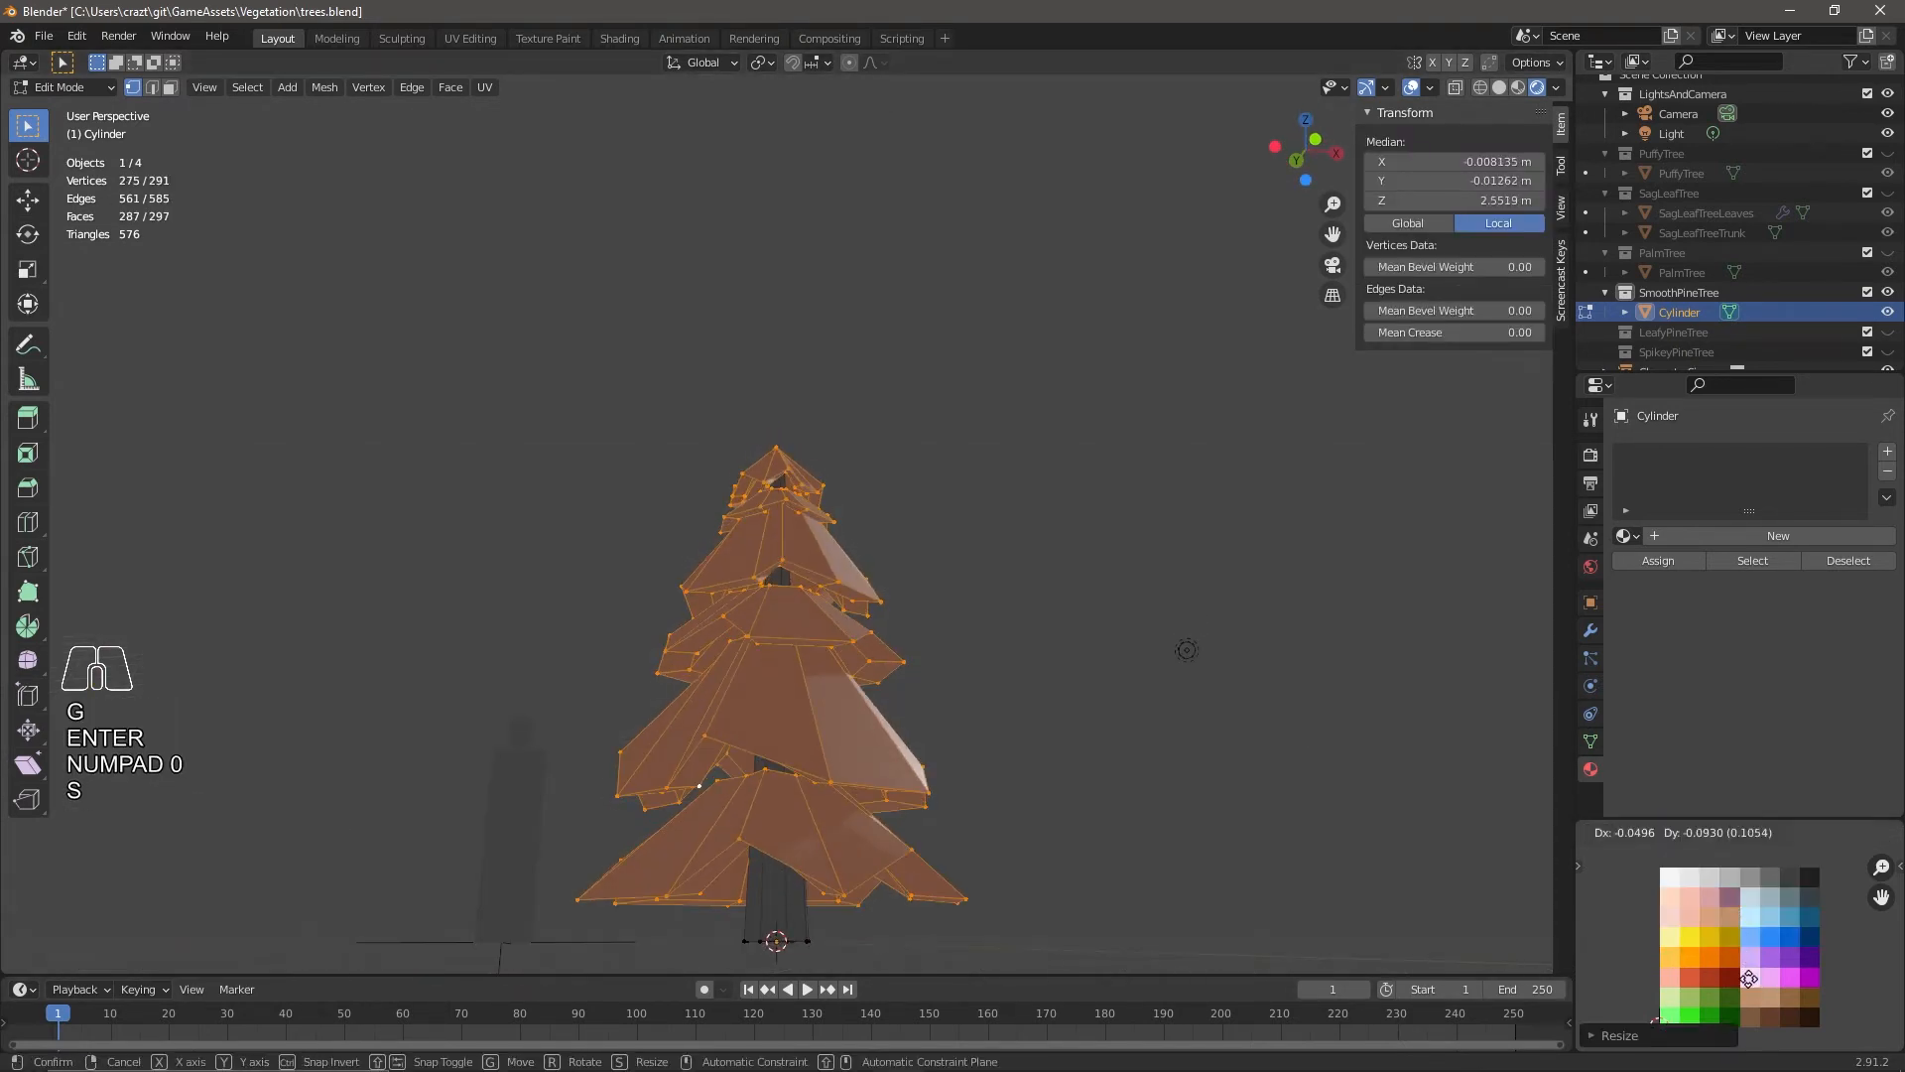
click(1746, 844)
key(z)
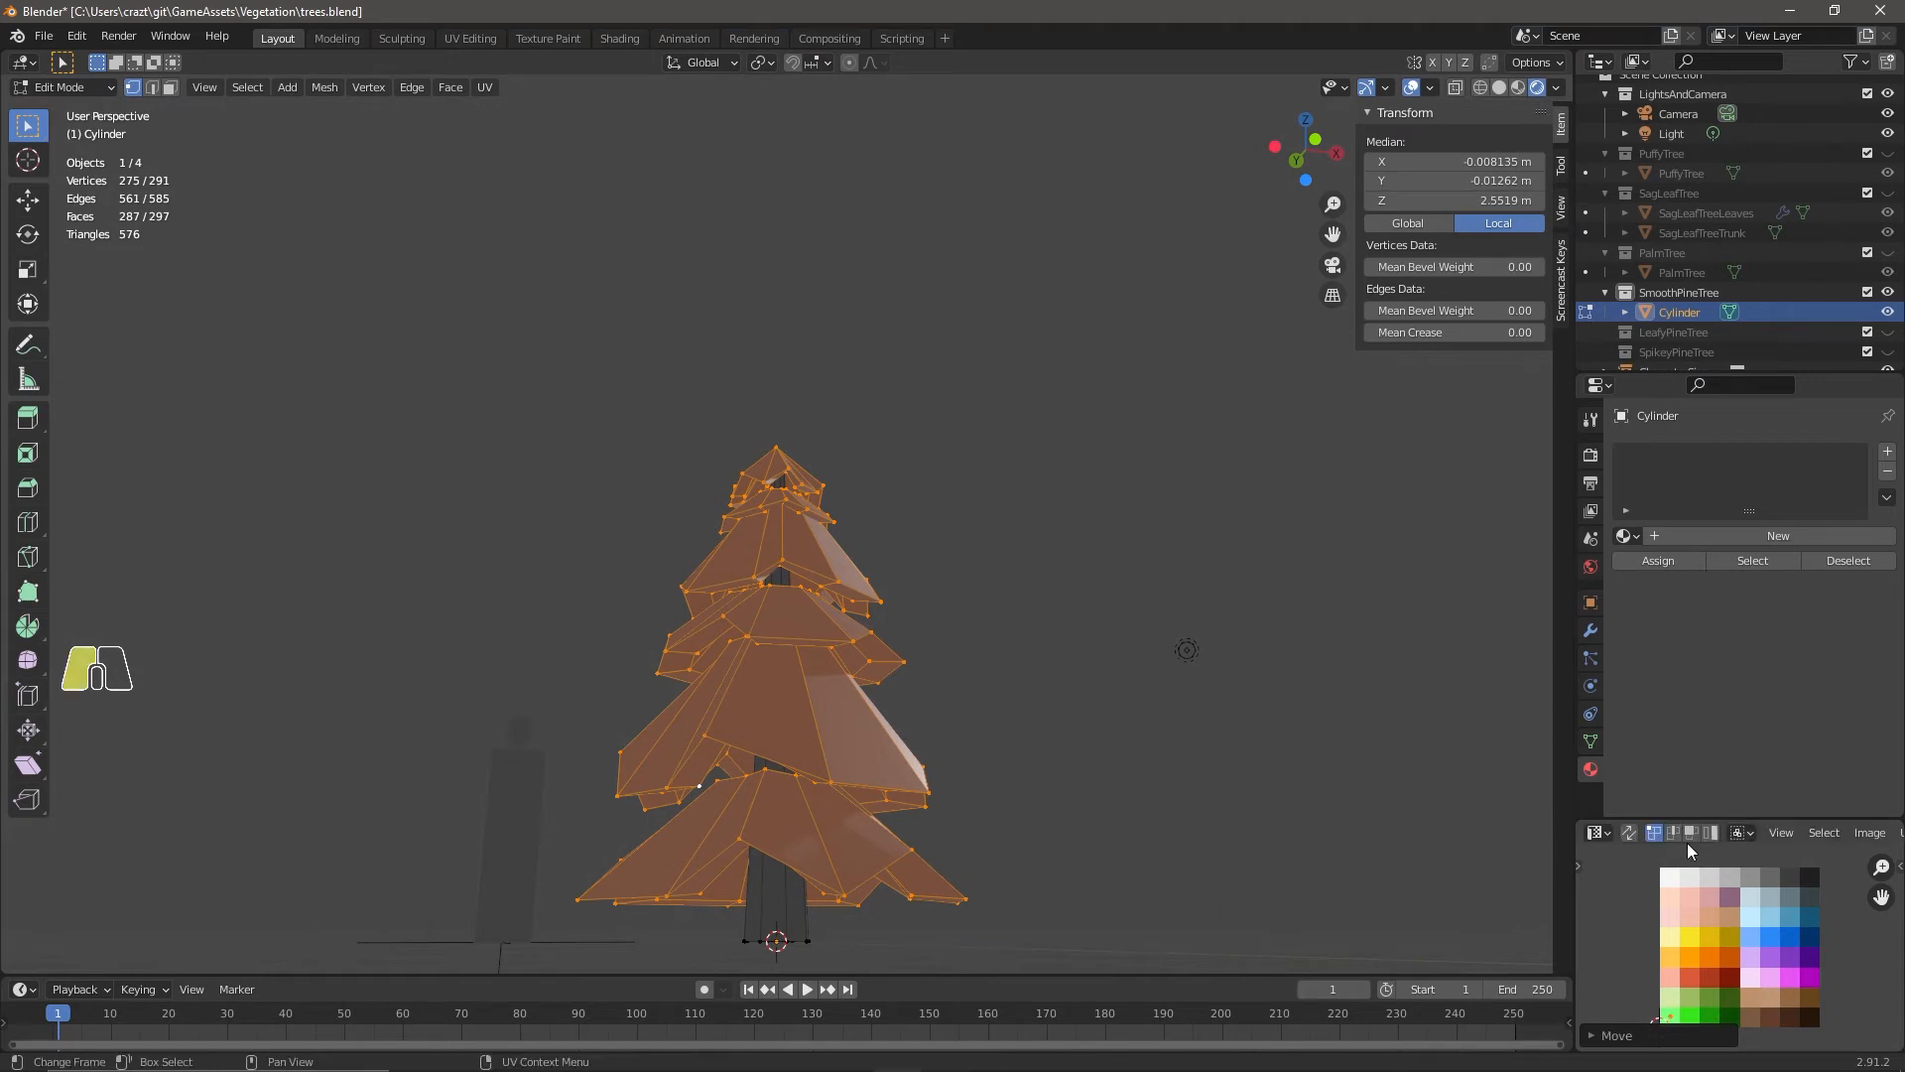
click(1631, 541)
click(1667, 578)
Select the linked trunk geometry, scale its UVs to 0, and move them onto a brown swatch of the palette.
click(781, 923)
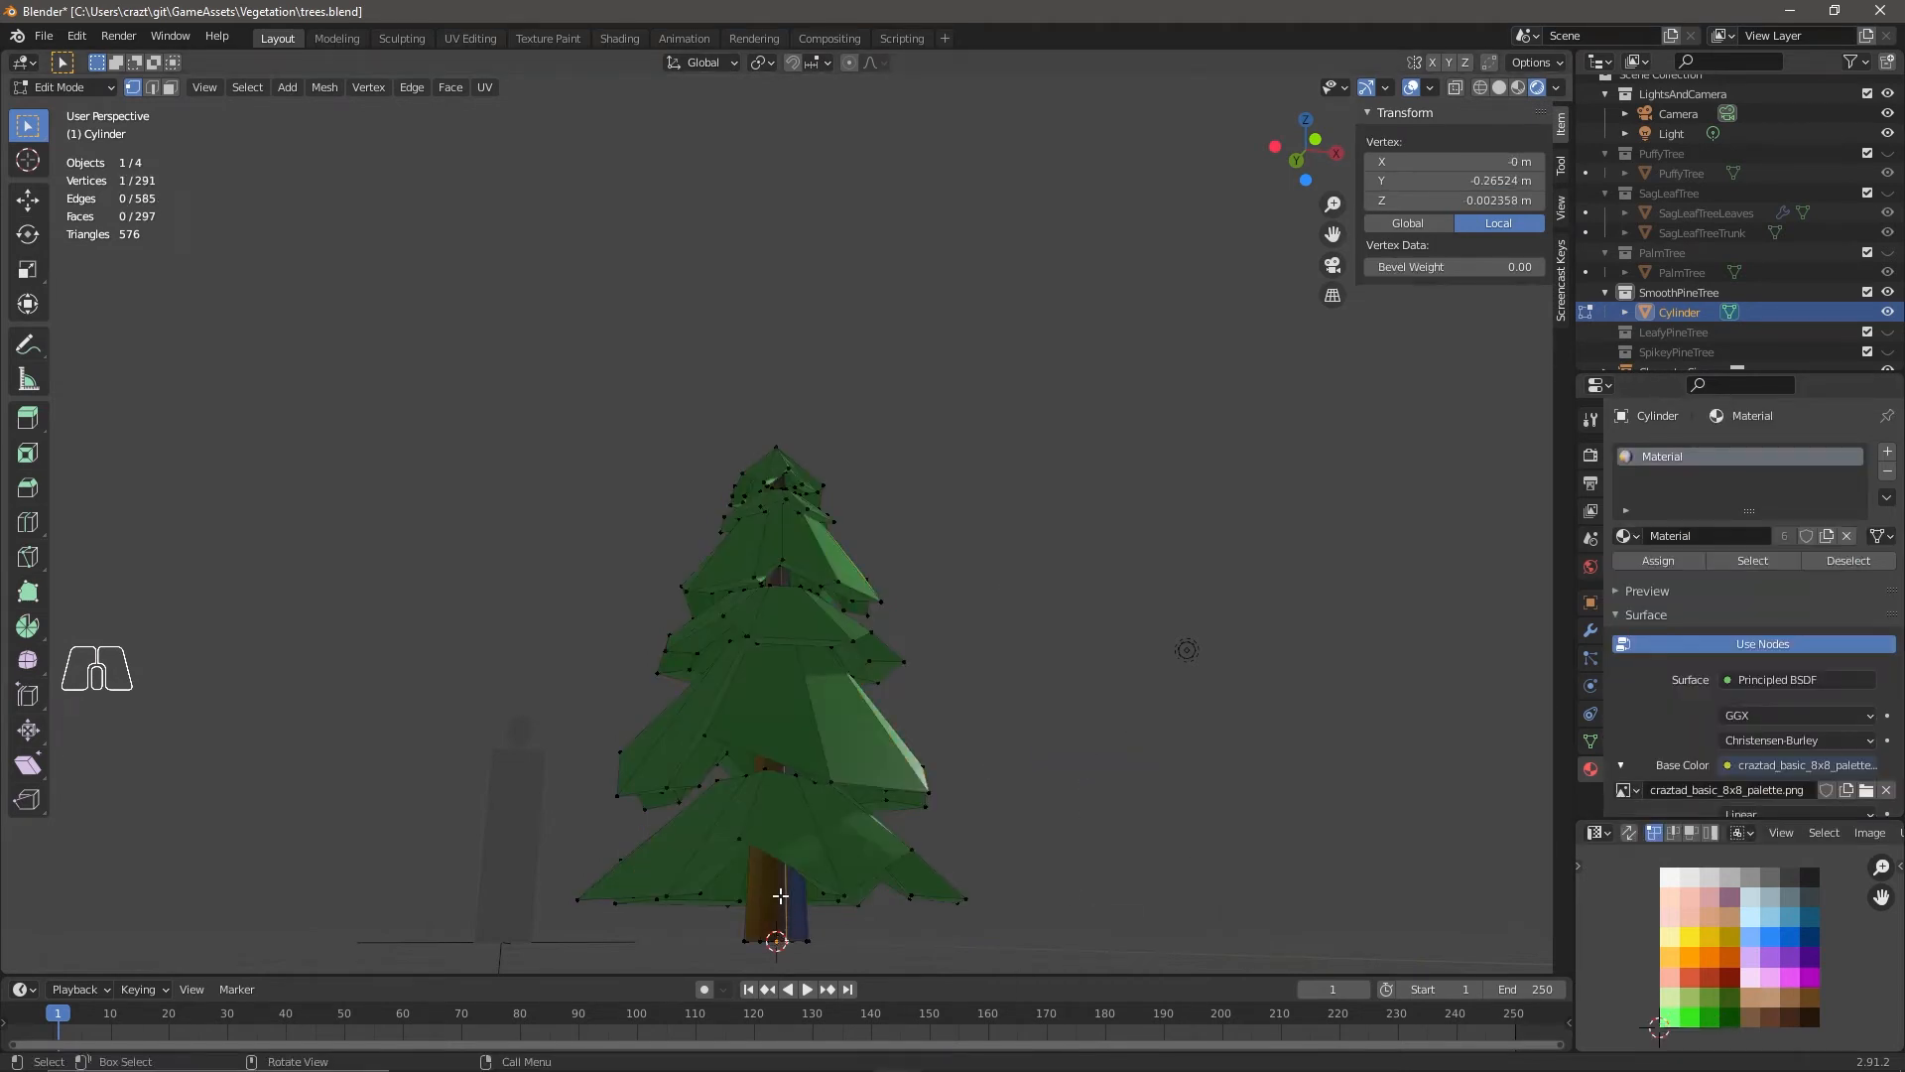
key(l)
key(a)
key(s)
key(KP_0)
key(Return)
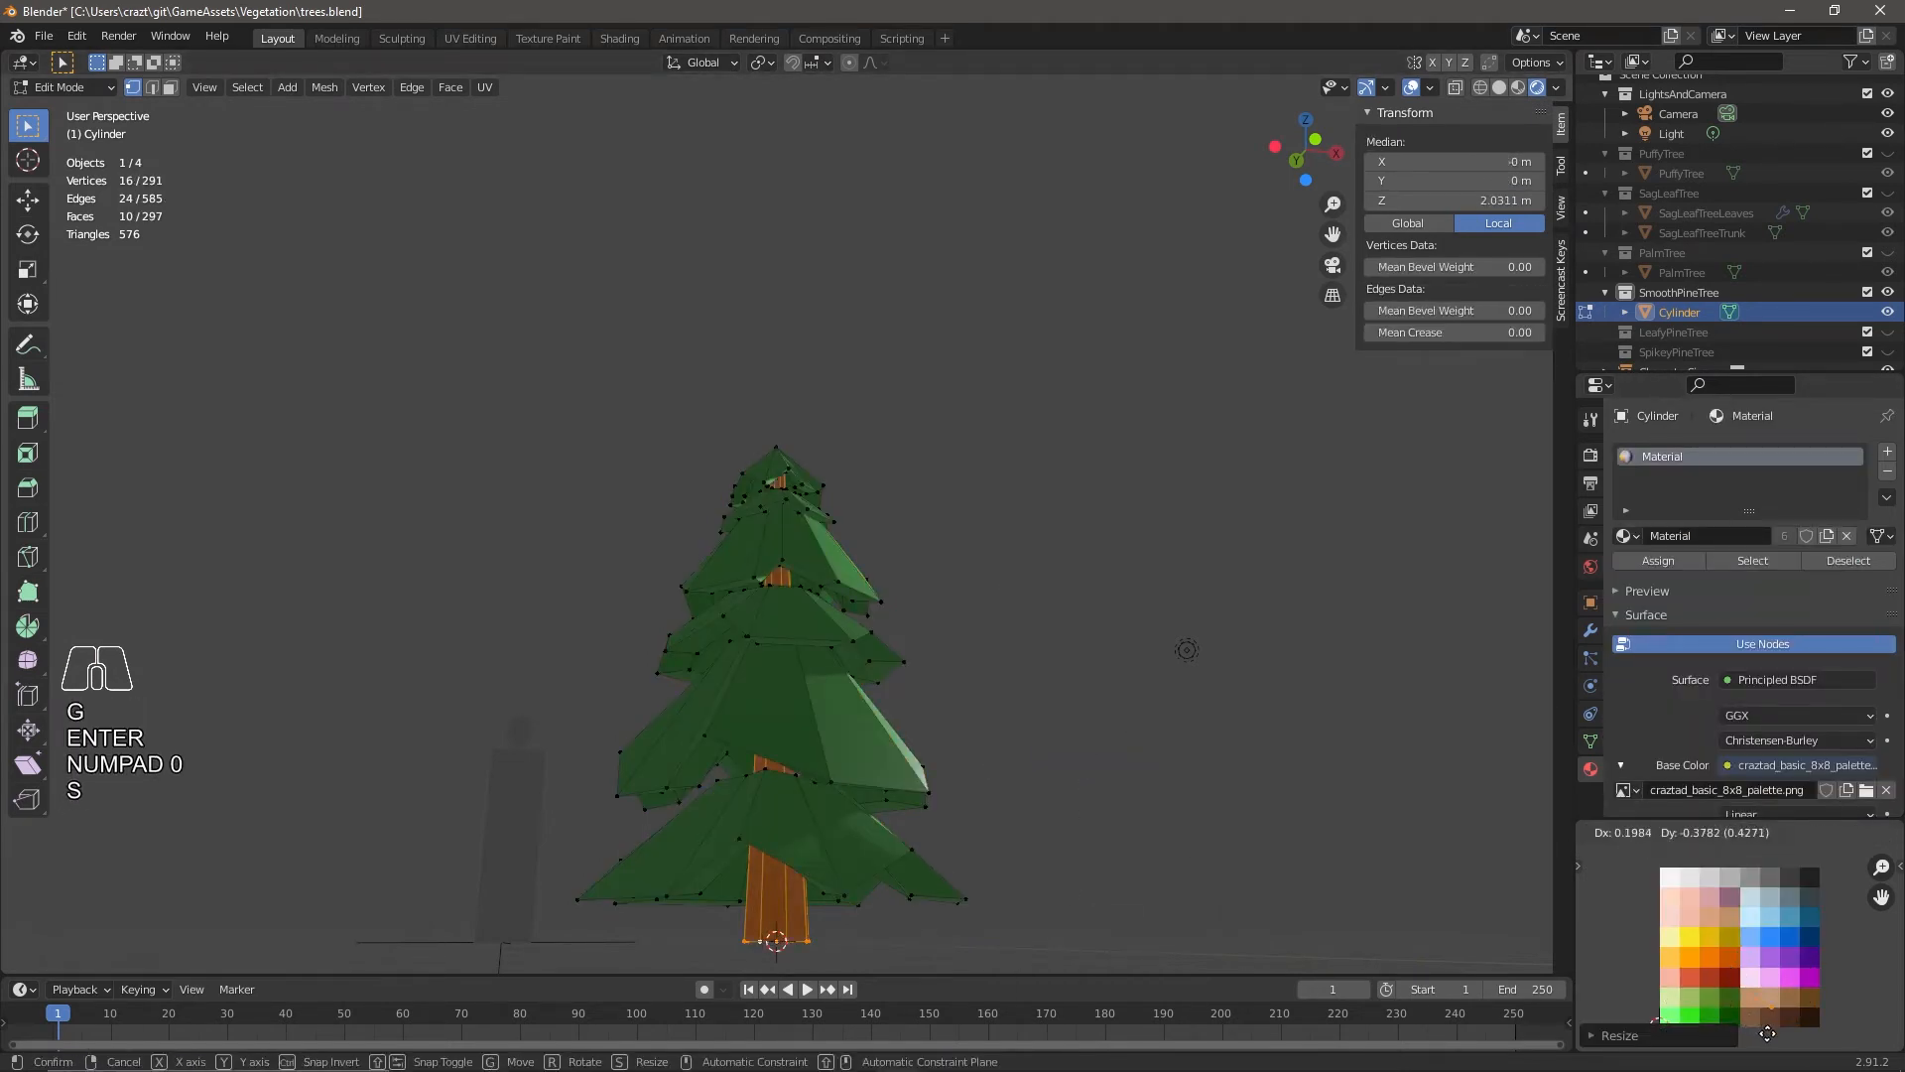
key(Tab)
key(Tab)
key(g)
key(Tab)
middle_drag(980, 853, 939, 935)
Separate the selected trunk geometry from the foliage into its own object.
key(Tab)
right_click(797, 907)
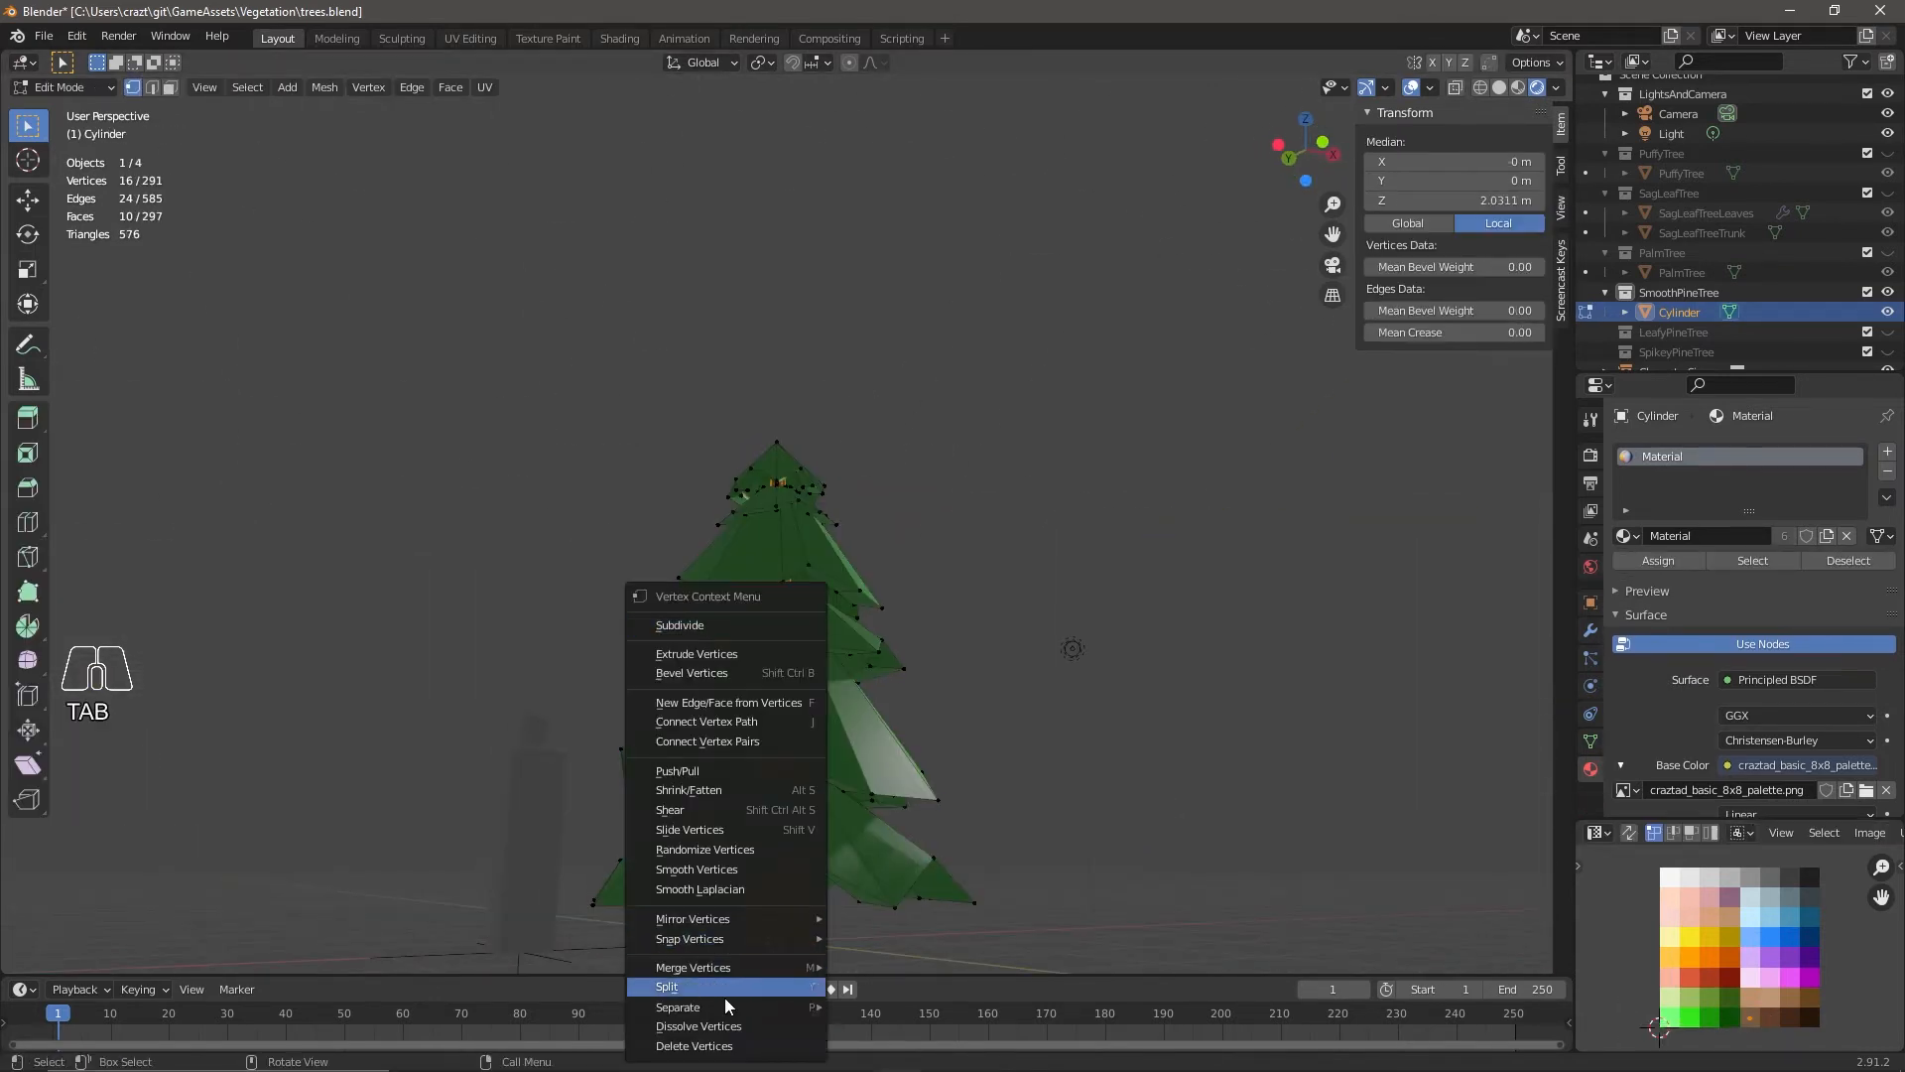
mouse_move(730, 1004)
click(883, 967)
Add a Decimate modifier to the foliage object and set its collapse ratio to 0.4423.
key(Tab)
key(Tab)
key(a)
click(1590, 630)
click(1754, 451)
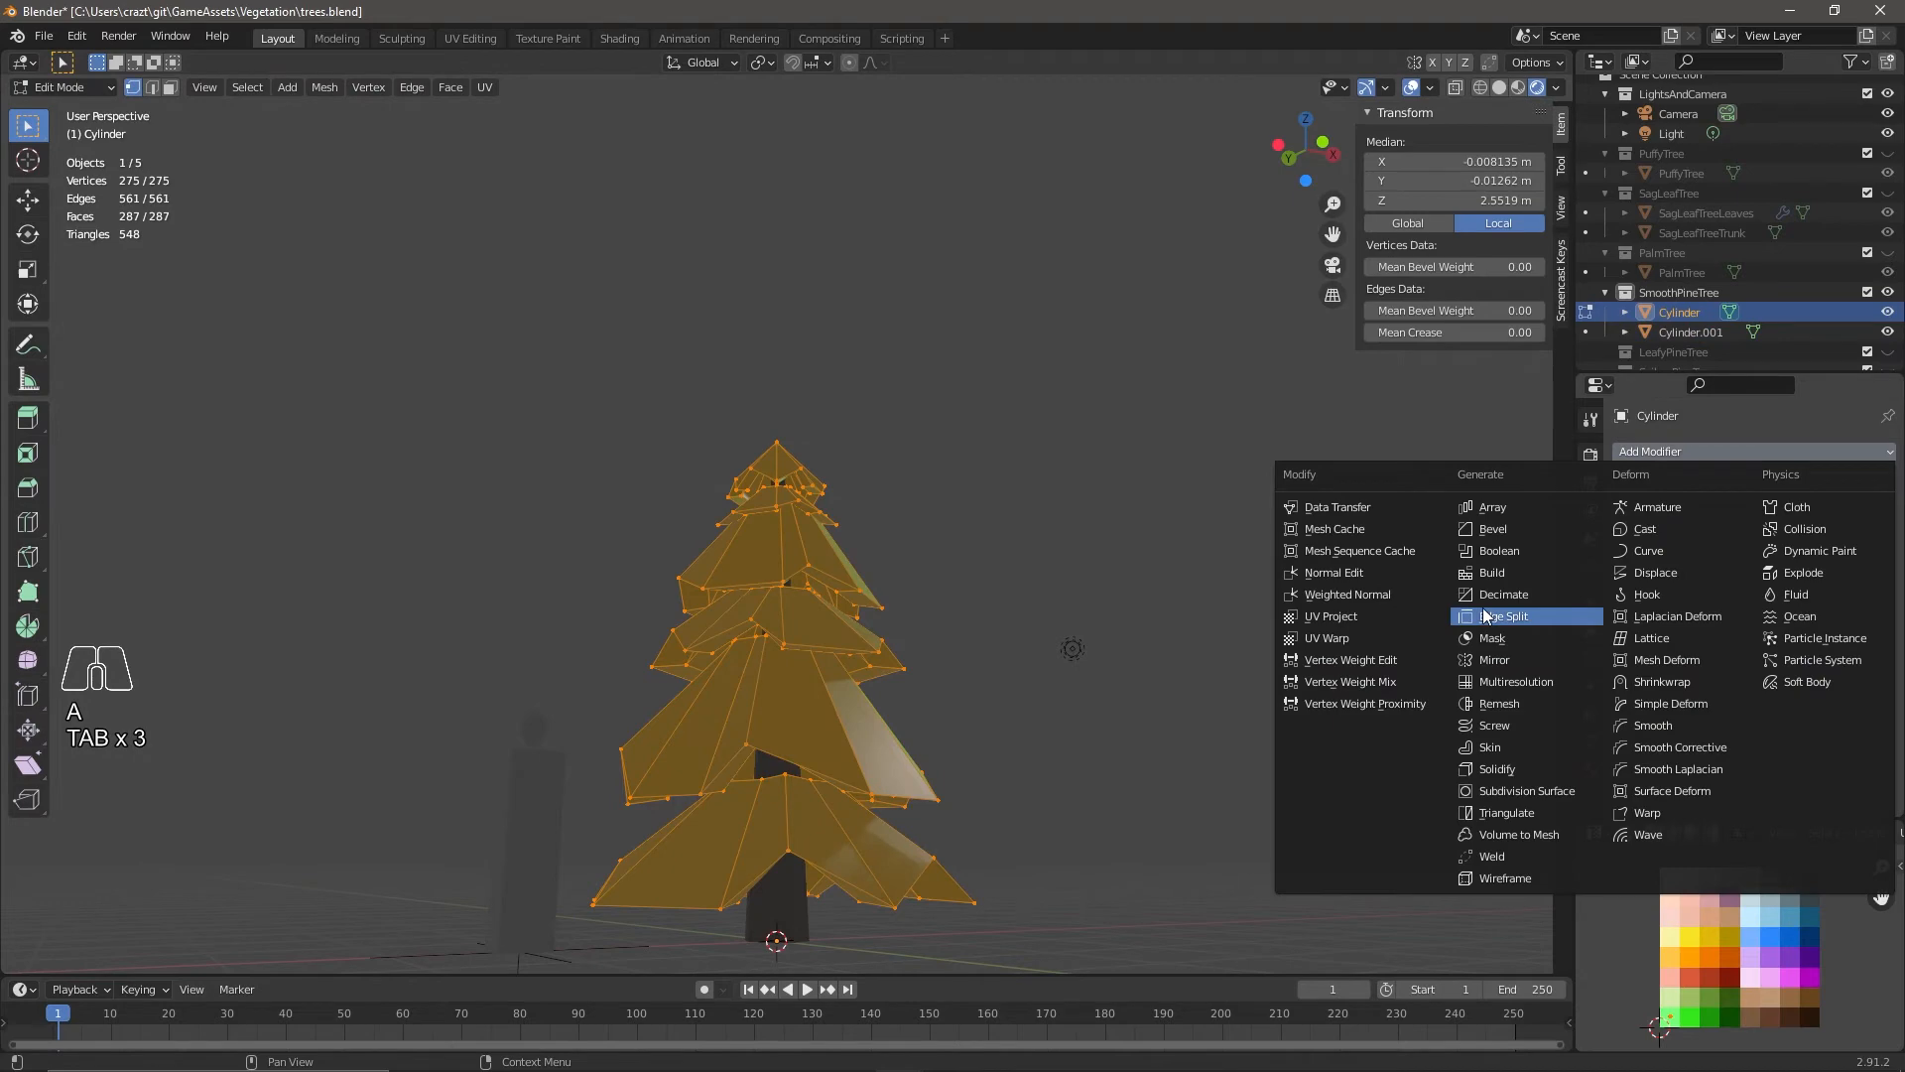
click(1509, 617)
key(Tab)
drag(1788, 540, 1786, 539)
middle_drag(1108, 759, 1086, 834)
Select the topmost foliage layer and lower it slightly along Z.
key(Tab)
click(778, 435)
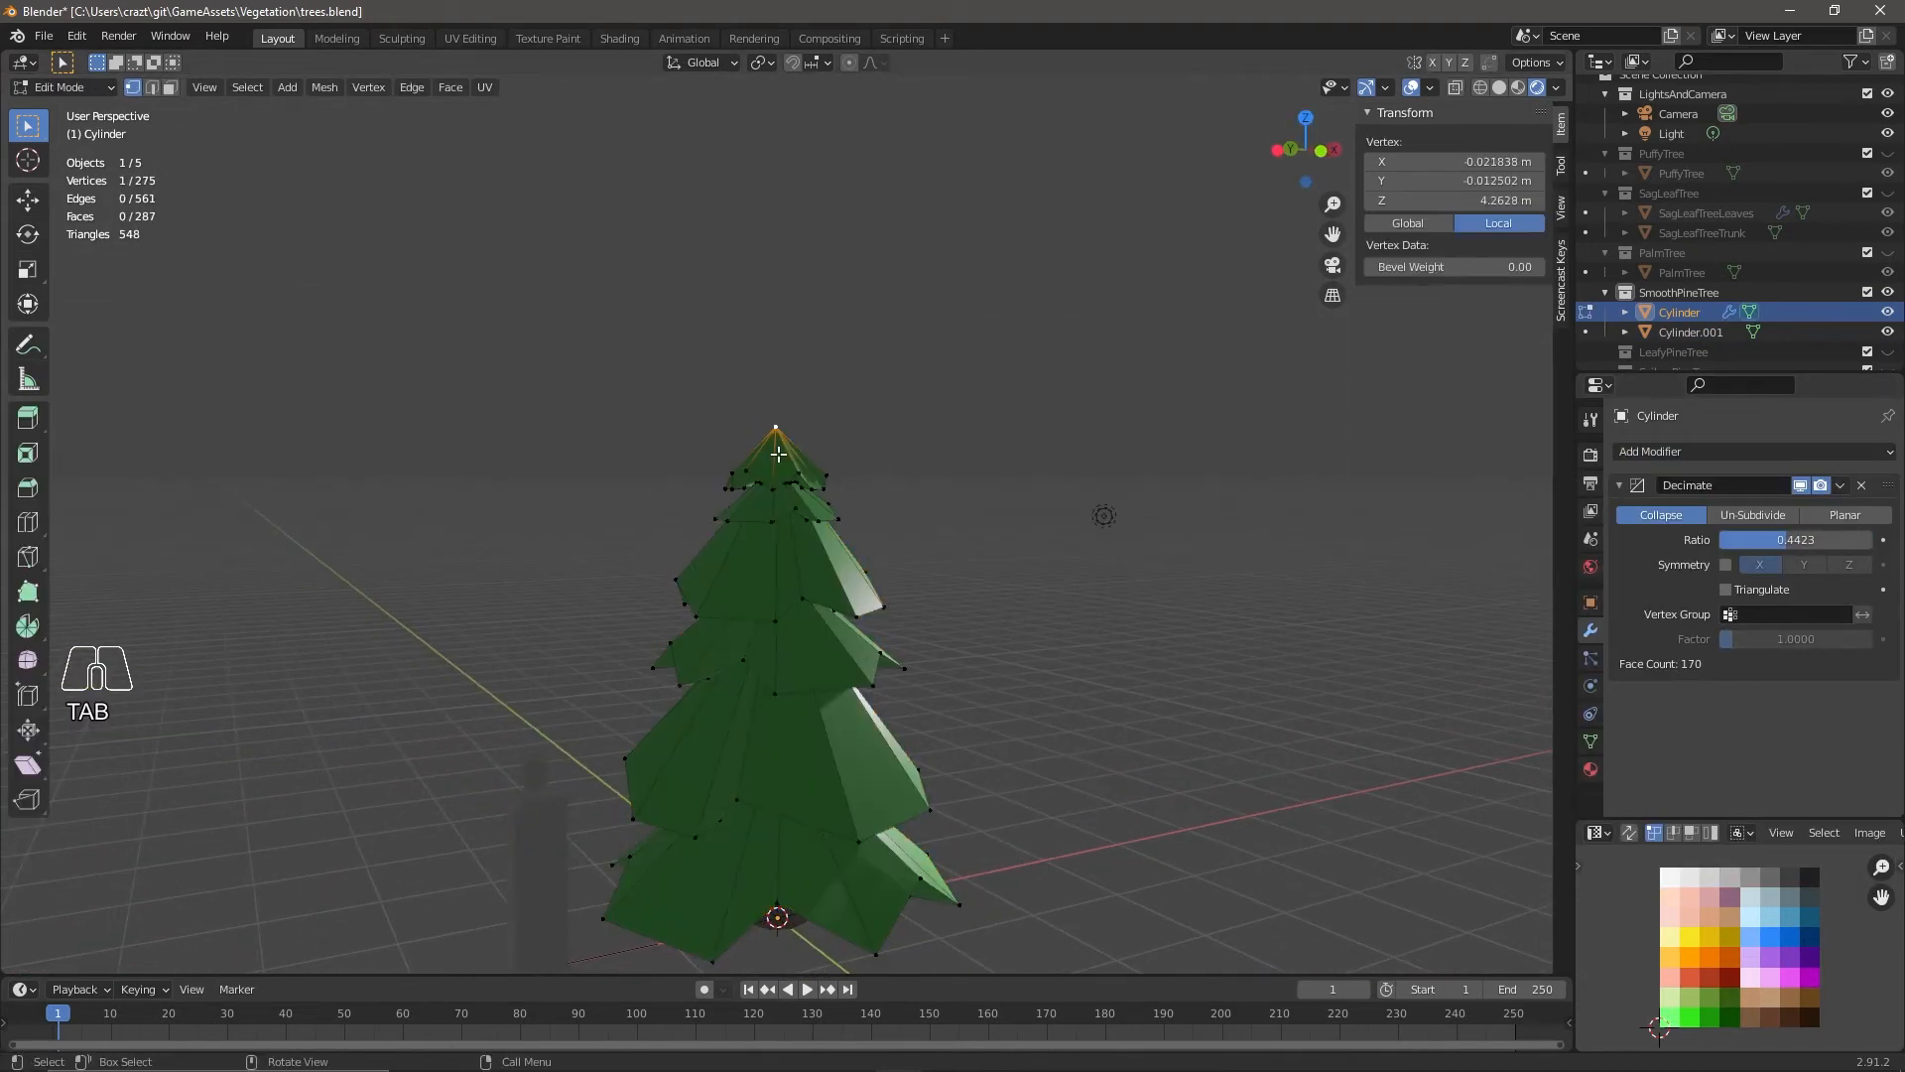
key(l)
key(g)
key(z)
click(782, 448)
key(Tab)
middle_drag(1020, 701, 899, 752)
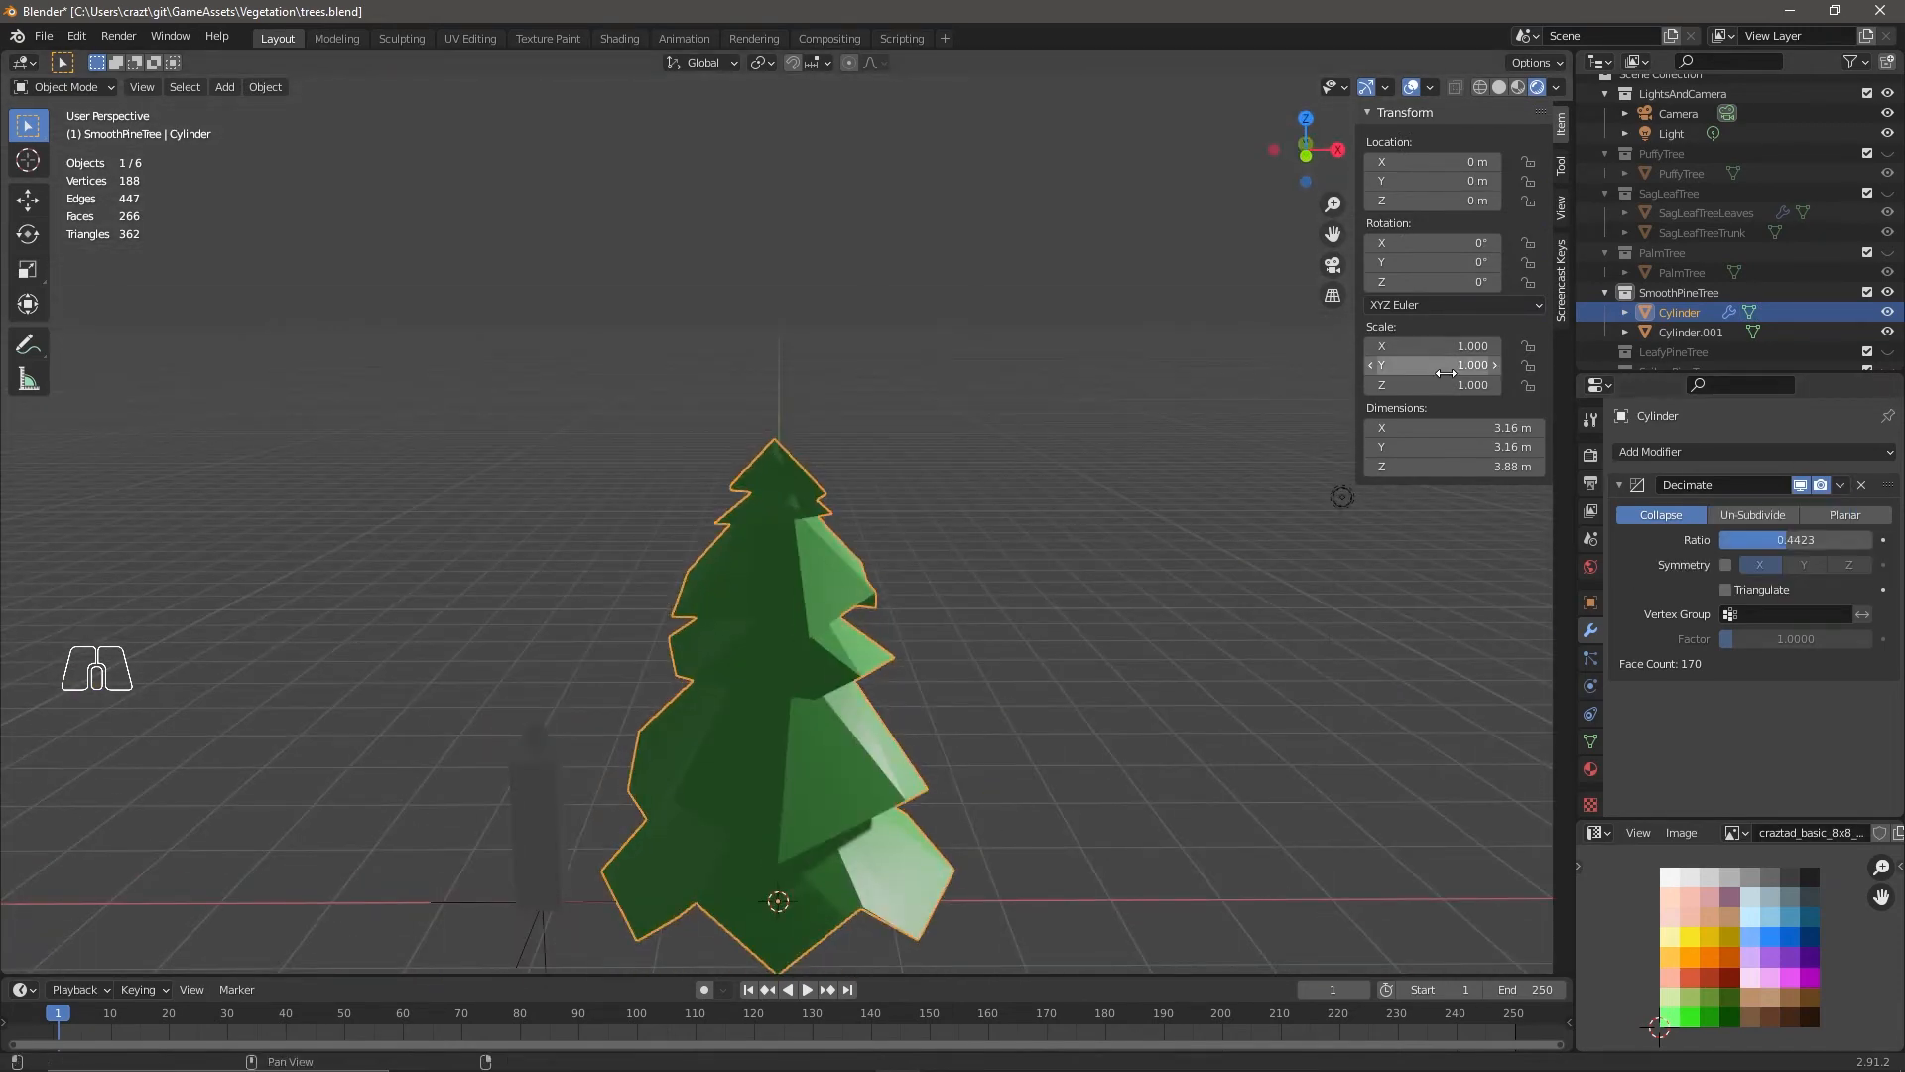
Join the decimated foliage and the trunk into one object and name it SmoothPineTree.
ctrl+click(1677, 332)
key(ctrl+j)
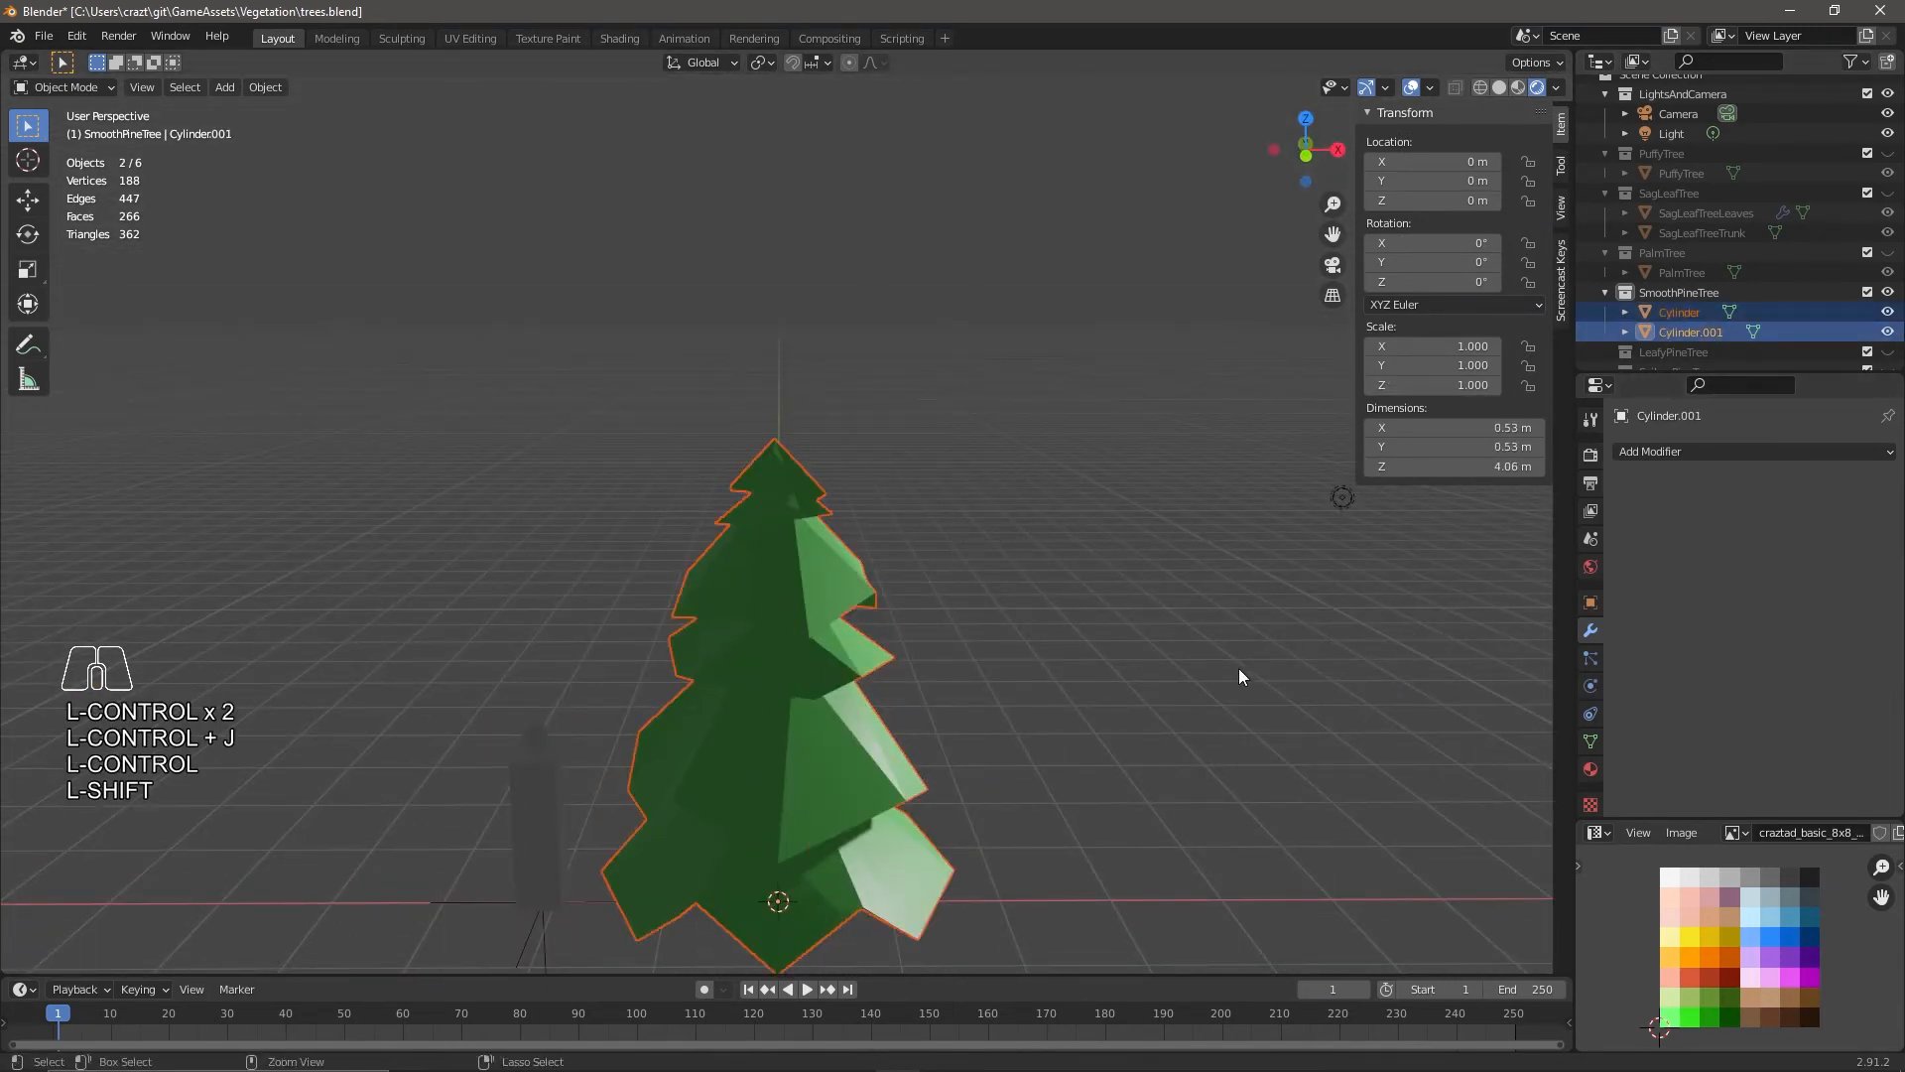
double_click(1687, 314)
text(SmoothPineTree)
key(Return)
Stretch the SmoothPineTree object along Z to a scale of about 1.278.
scroll(1110, 807, down, 6)
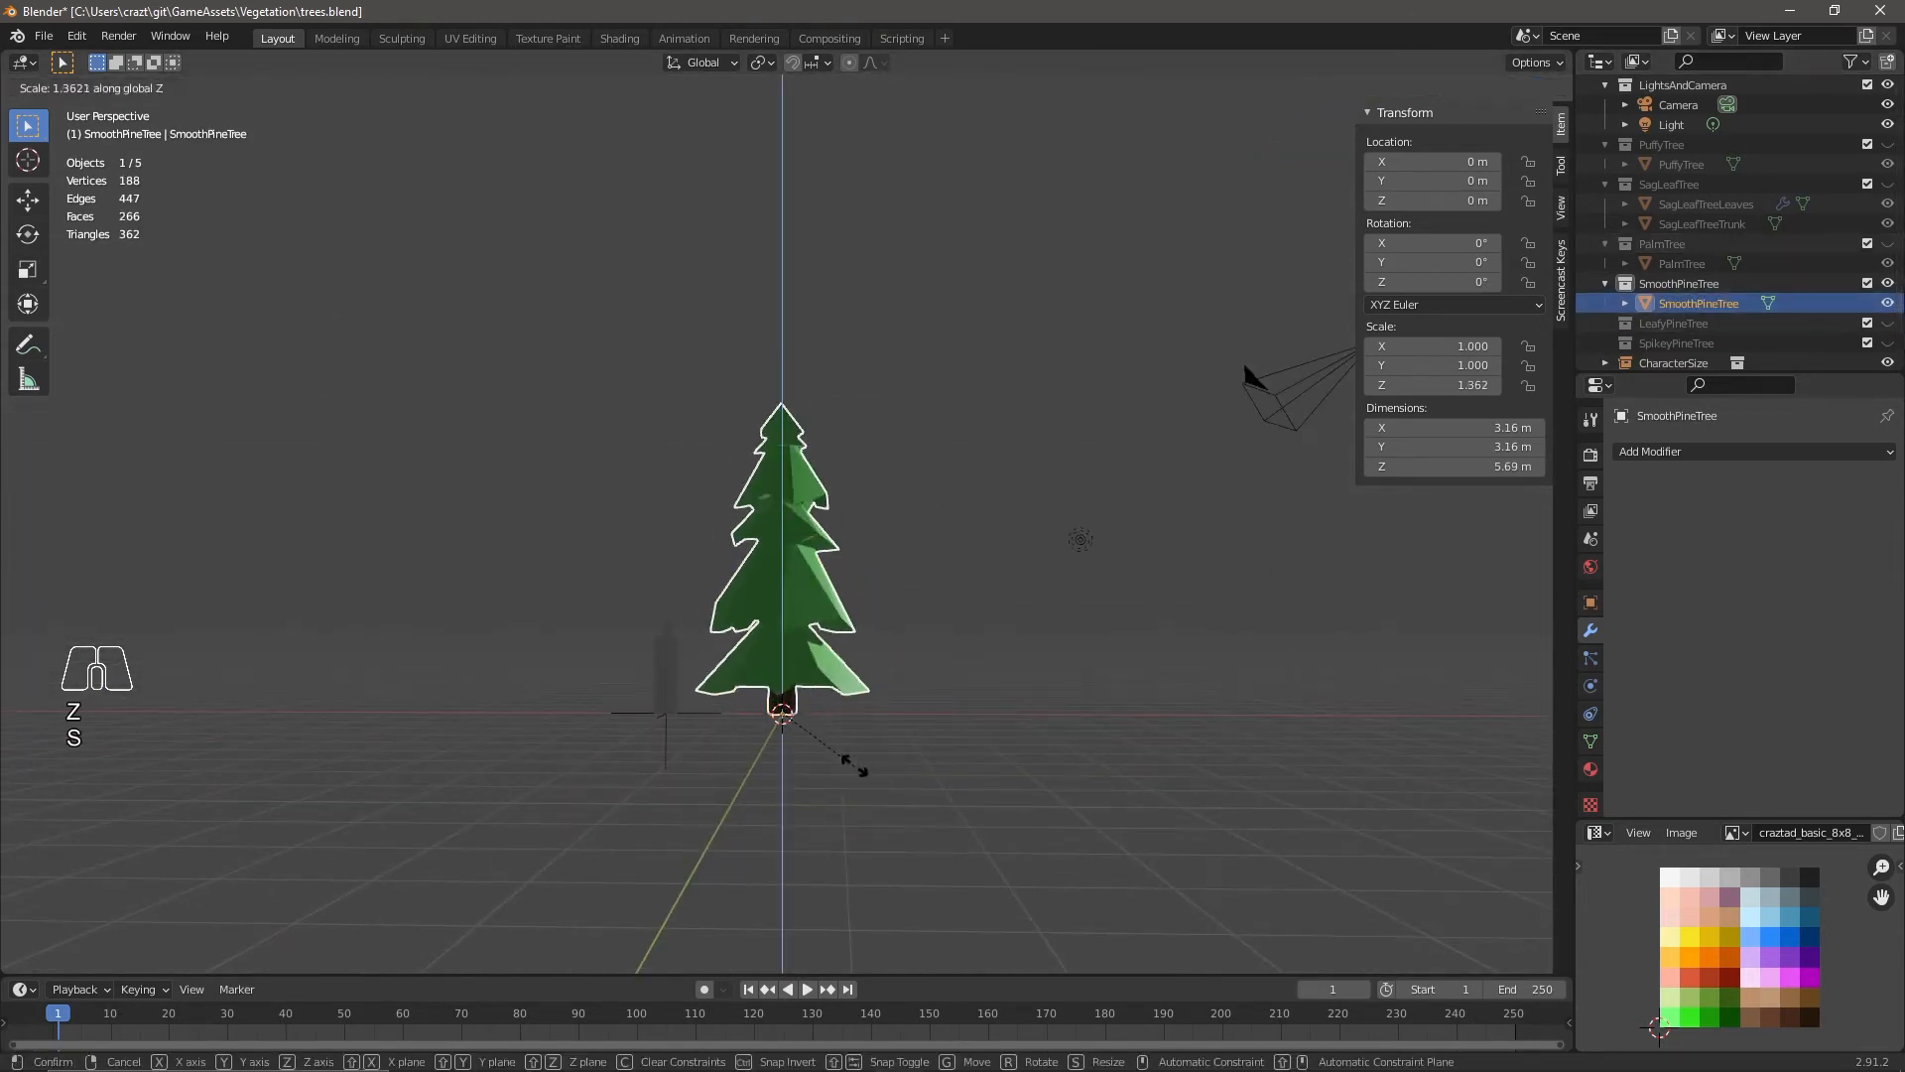
click(850, 762)
middle_drag(851, 762, 893, 745)
Select the linked geometry of all foliage layers in the joined SmoothPineTree mesh.
key(Tab)
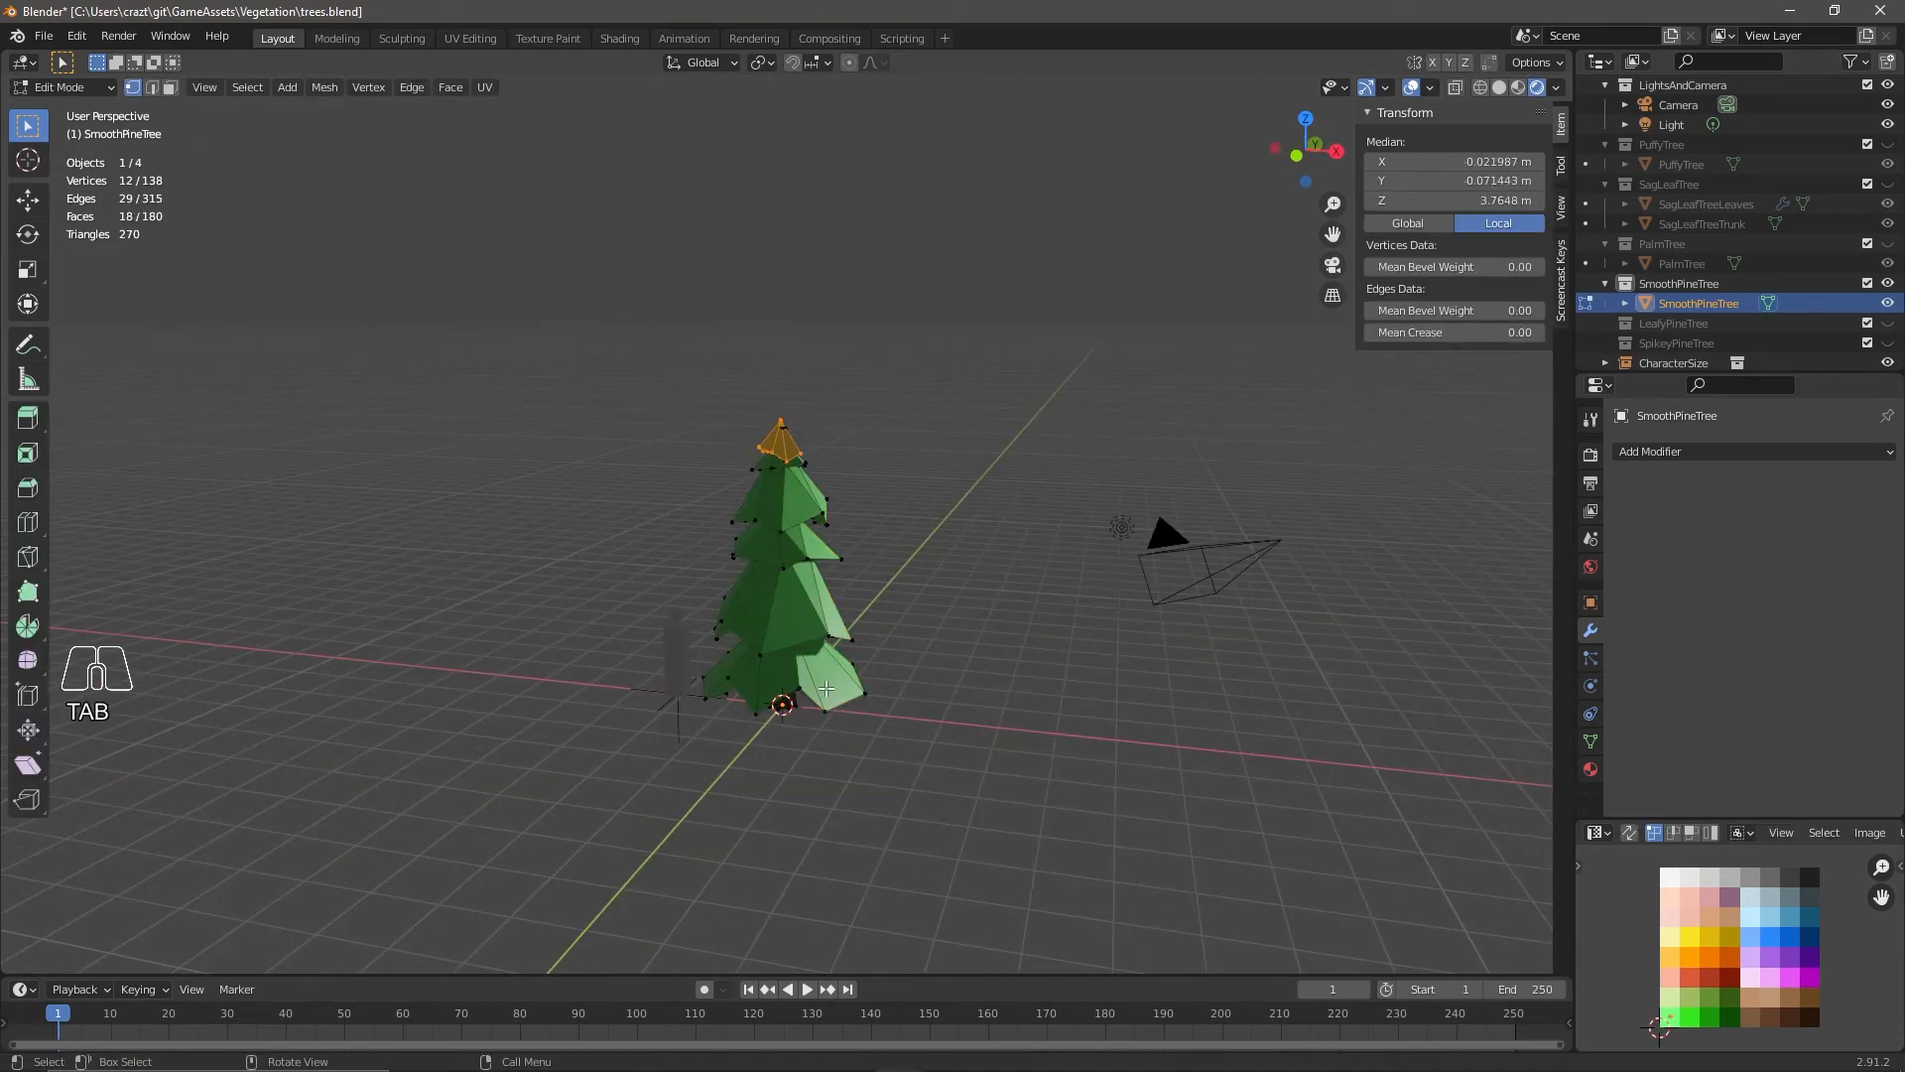
key(l)
key(l)
key(l)
key(l)
middle_drag(943, 660, 948, 618)
Move the foliage's collapsed UVs across the palette onto a lighter green swatch.
key(g)
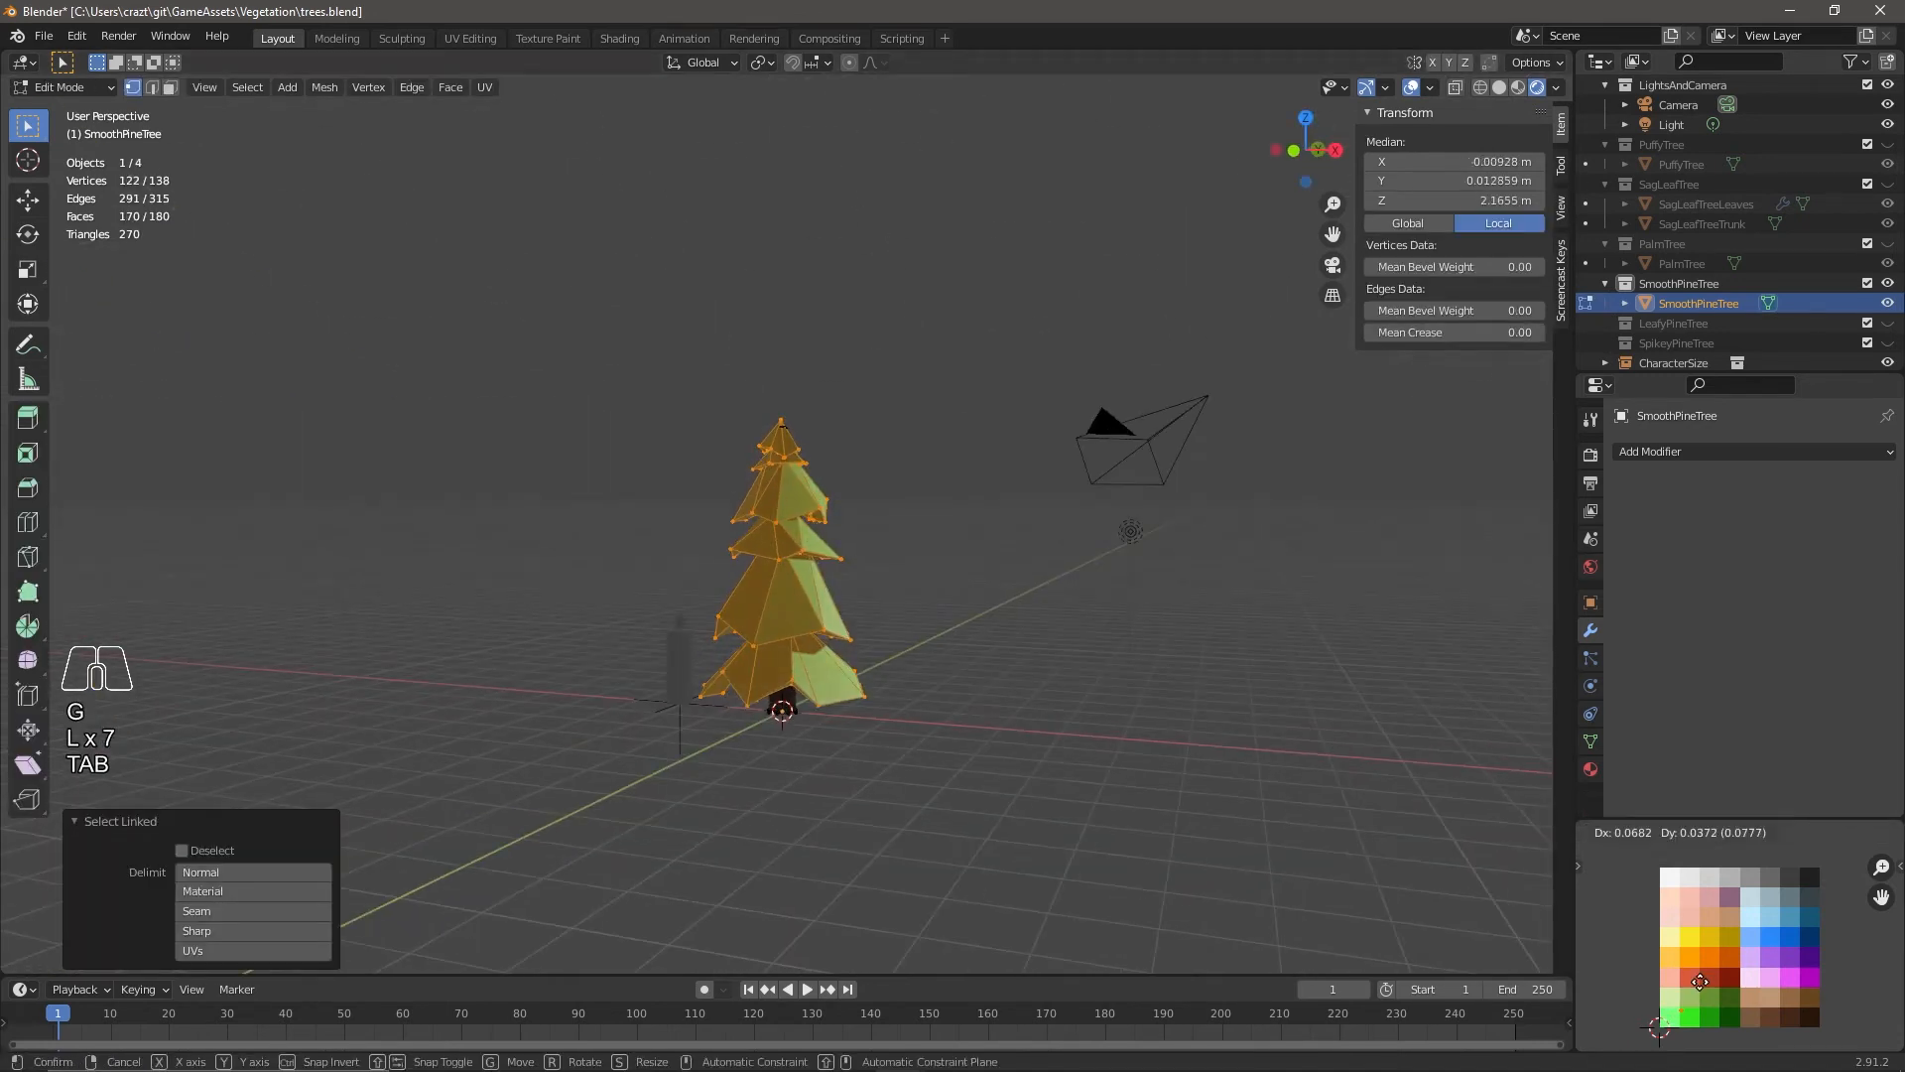
click(1702, 957)
key(Tab)
middle_drag(1067, 769, 960, 806)
key(Tab)
key(g)
key(Tab)
key(Tab)
key(g)
click(1648, 1009)
key(Tab)
middle_drag(1032, 694, 933, 700)
Save the file, switch to Git Bash, and commit trees.blend through Git Gui with a message about finishing the smooth pine tree.
click(44, 36)
click(105, 166)
click(703, 1060)
text(git gui)
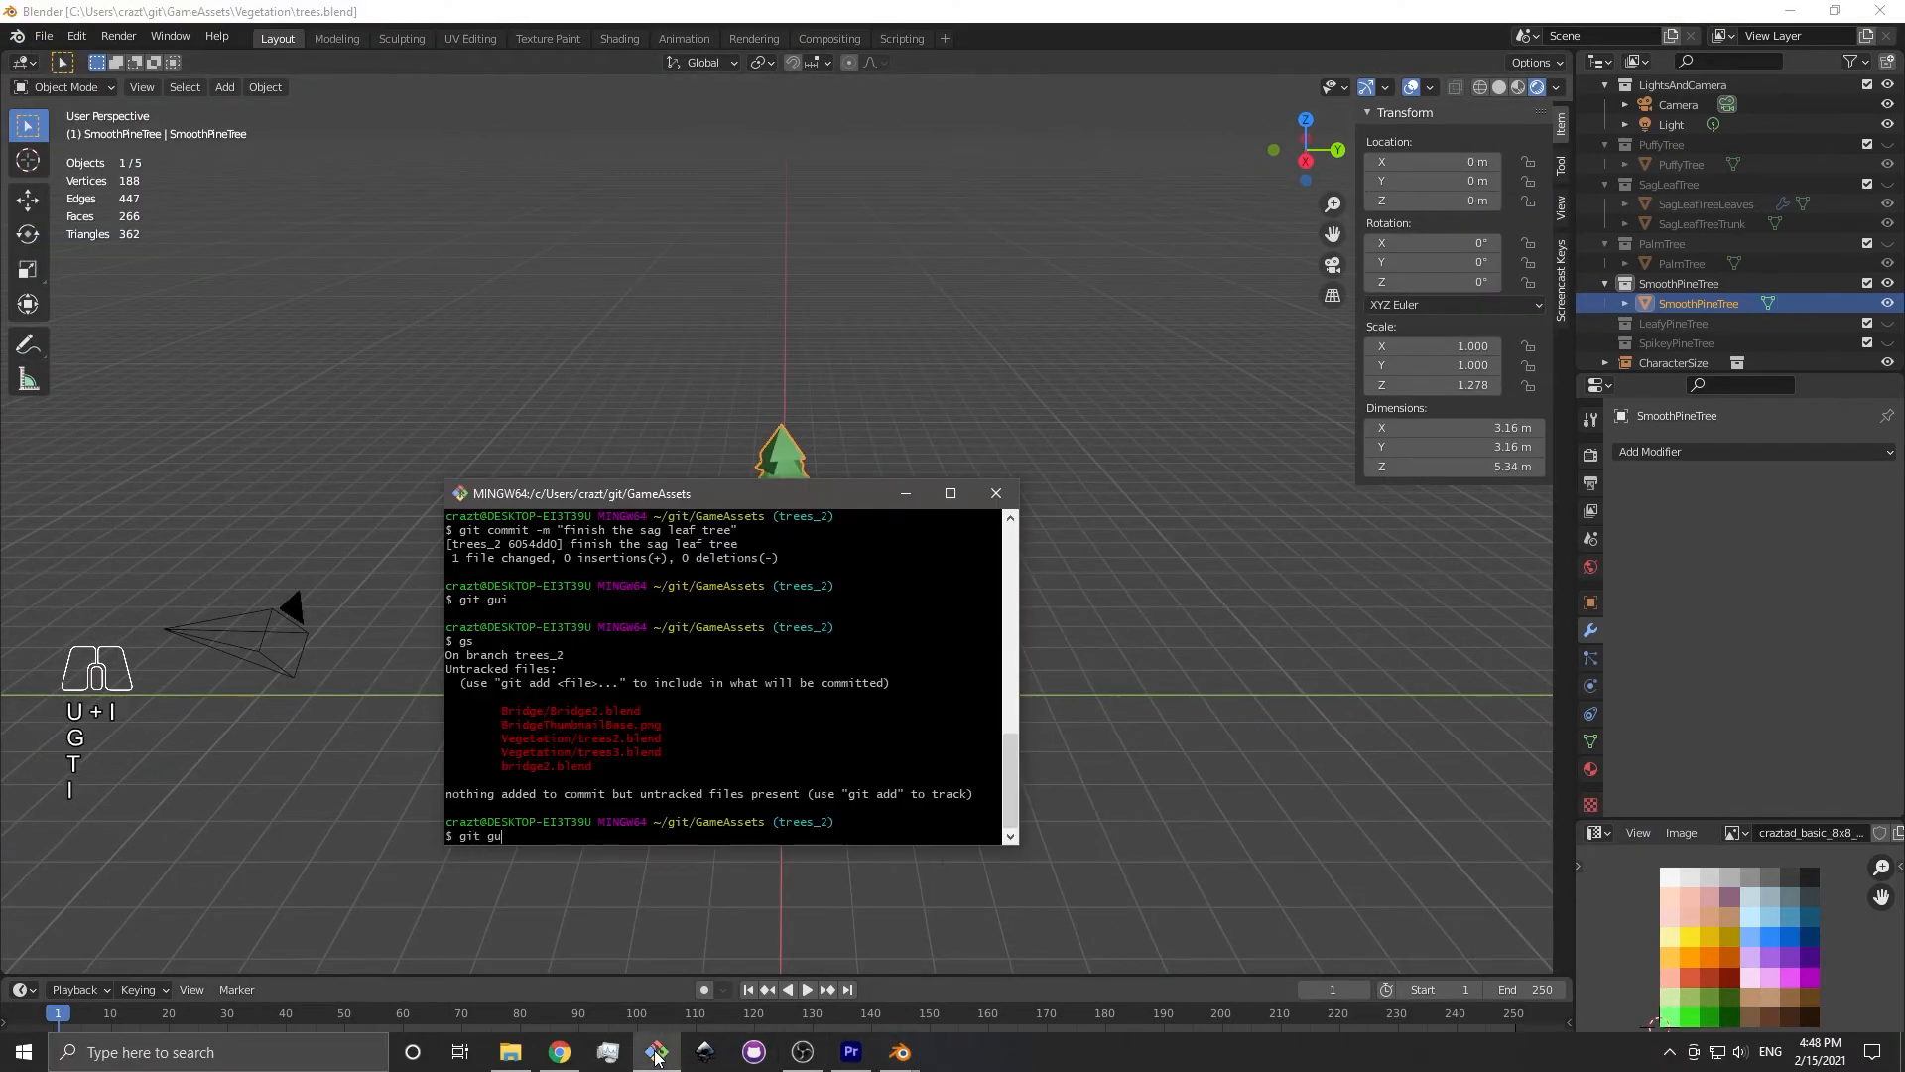
key(Return)
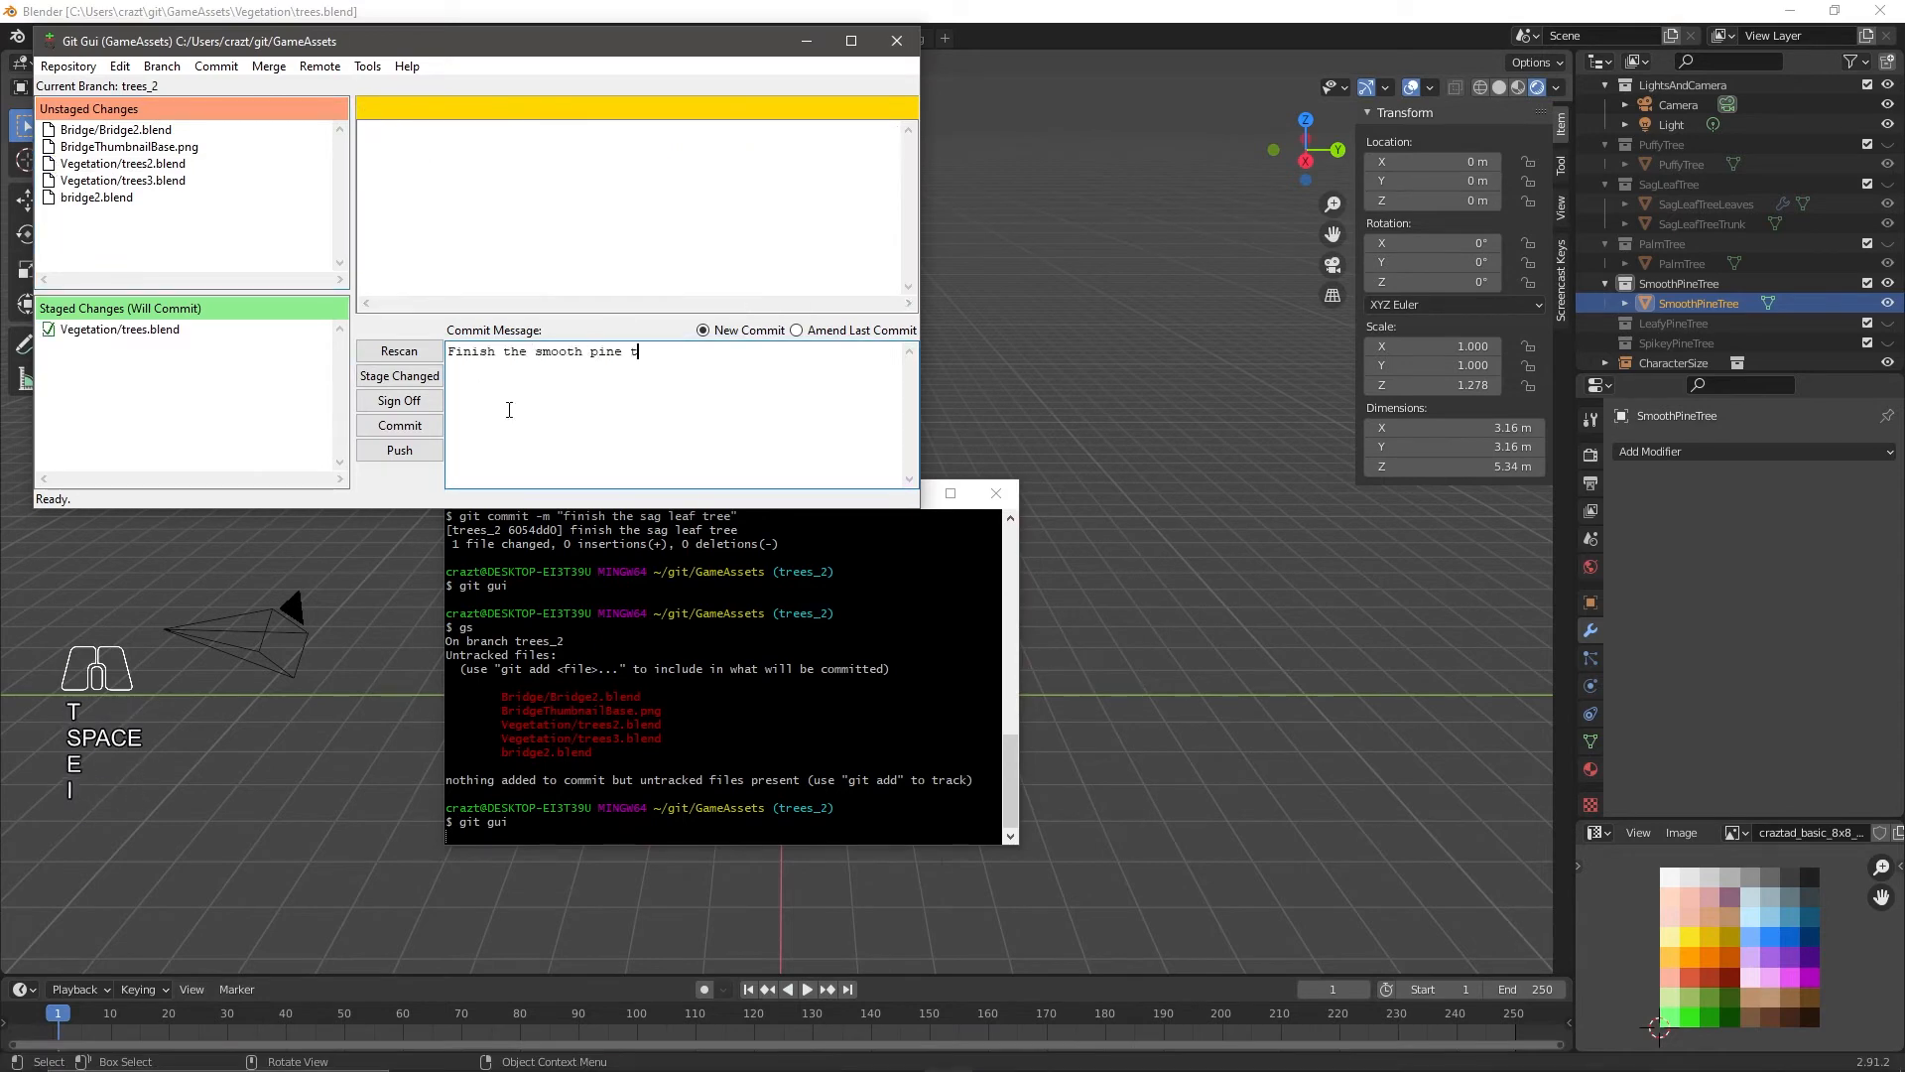
click(896, 40)
click(905, 493)
Duplicate the SmoothPineTree's trunk in place and separate the copy into its own object.
middle_drag(952, 693, 889, 625)
key(Tab)
click(767, 709)
key(l)
key(shift+d)
key(Escape)
right_click(769, 709)
mouse_move(776, 716)
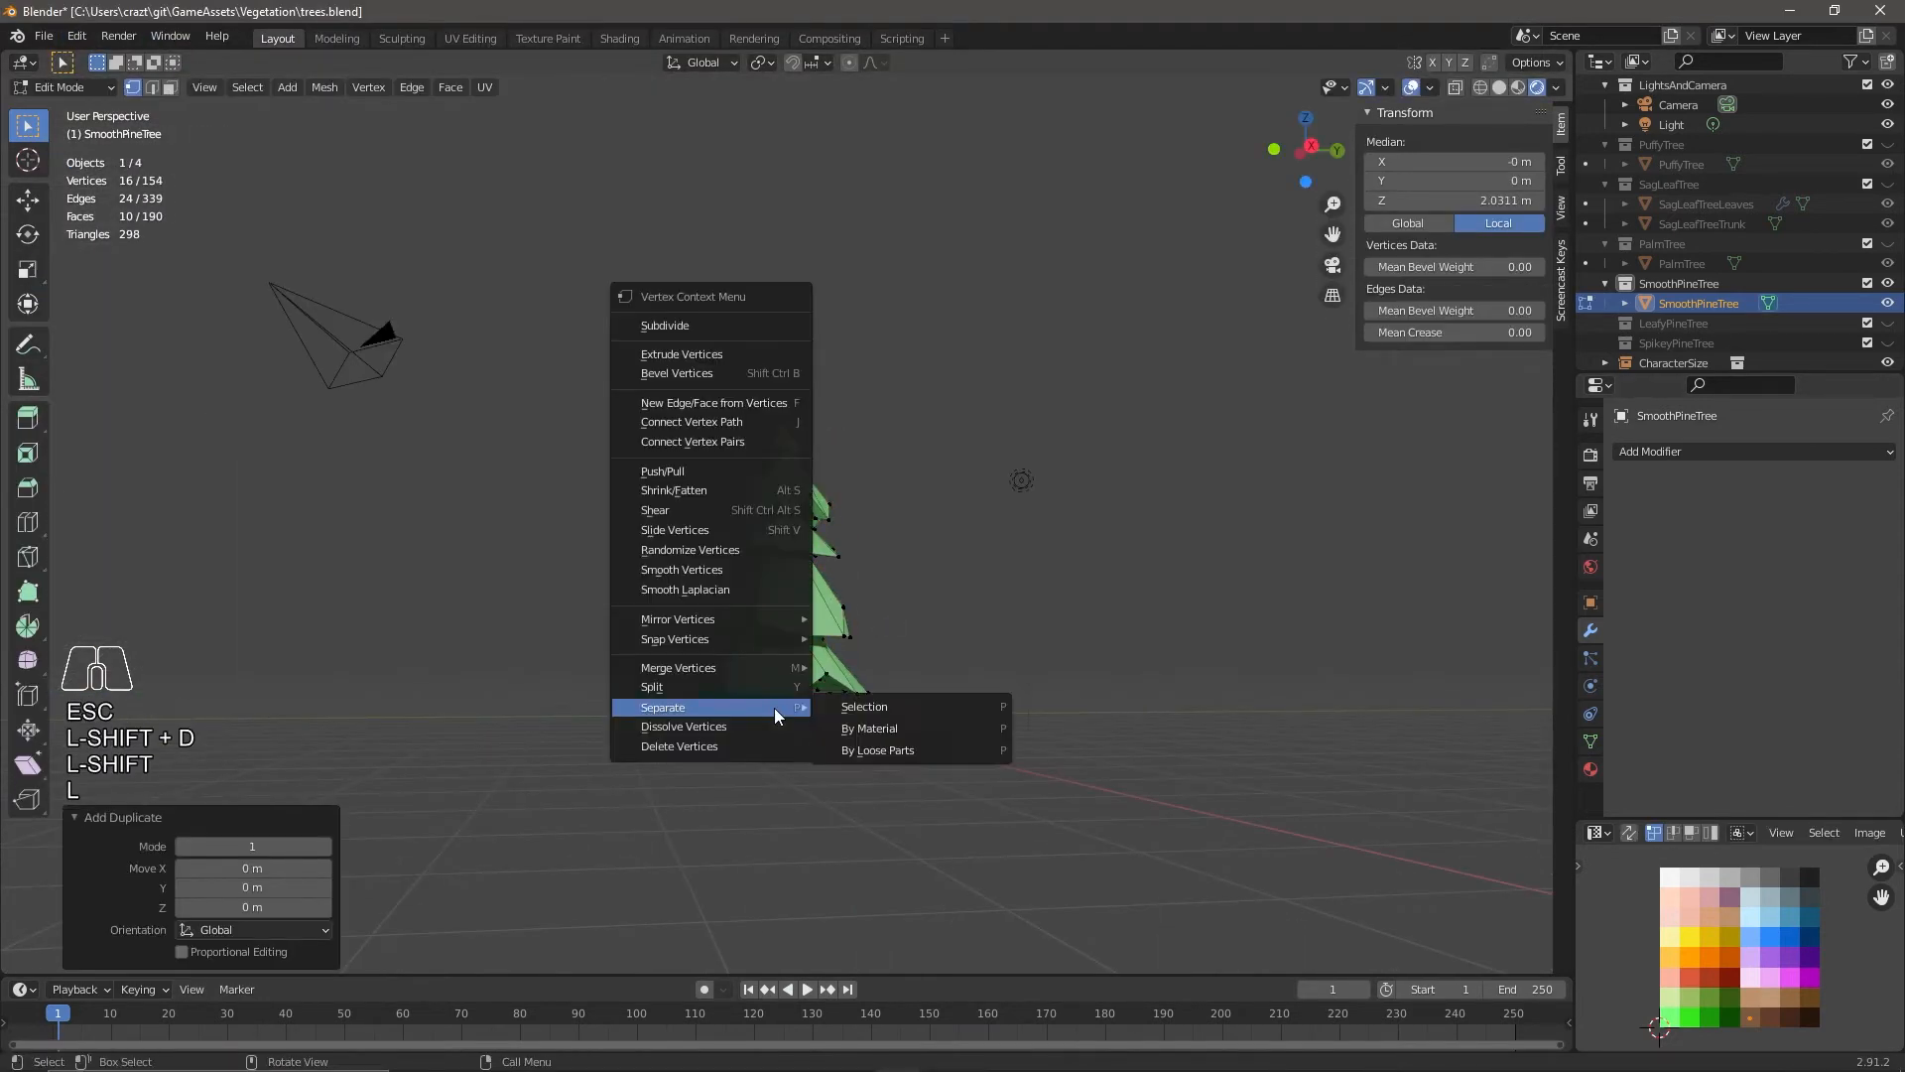
click(861, 708)
key(Tab)
Rename the trunk copy LeafyPineTree, put it in the LeafyPineTree collection, and hide the SmoothPineTree collection.
double_click(1703, 323)
scroll(1712, 343, down, 1)
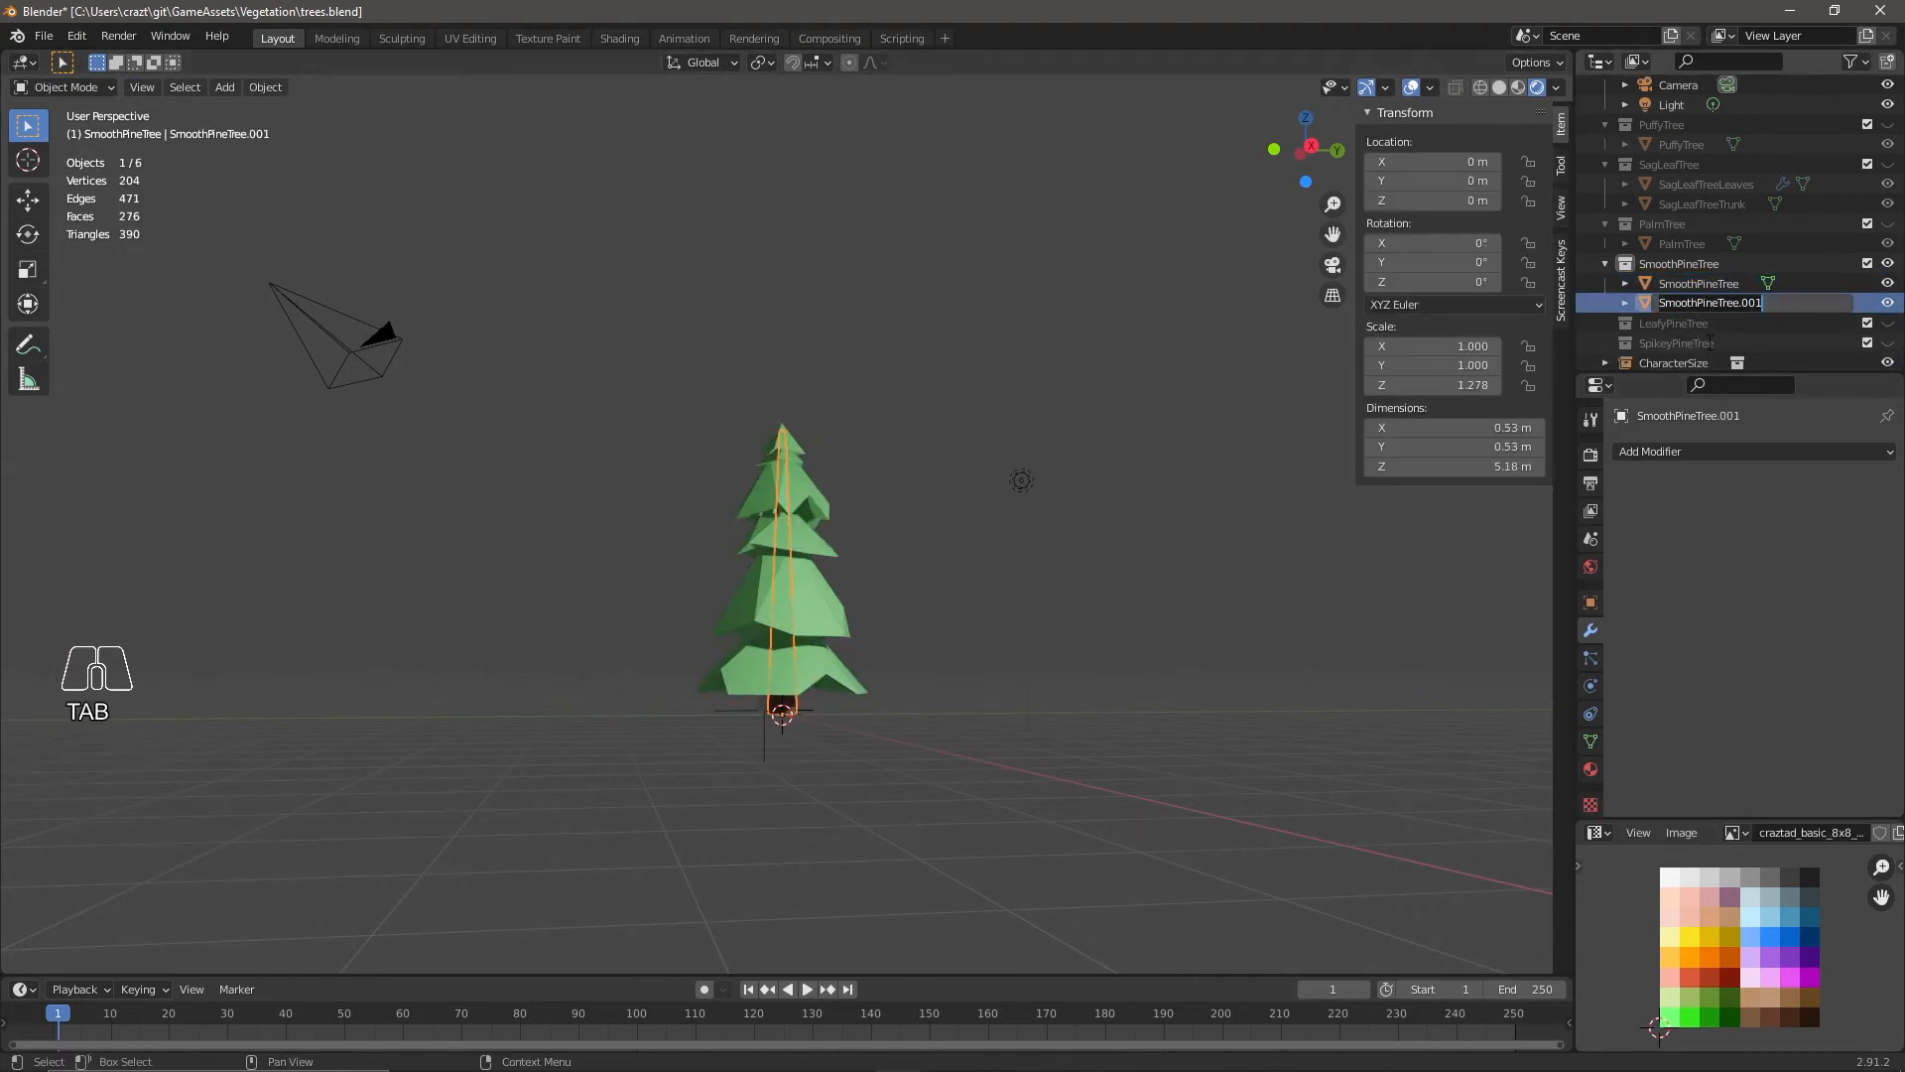
click(1887, 264)
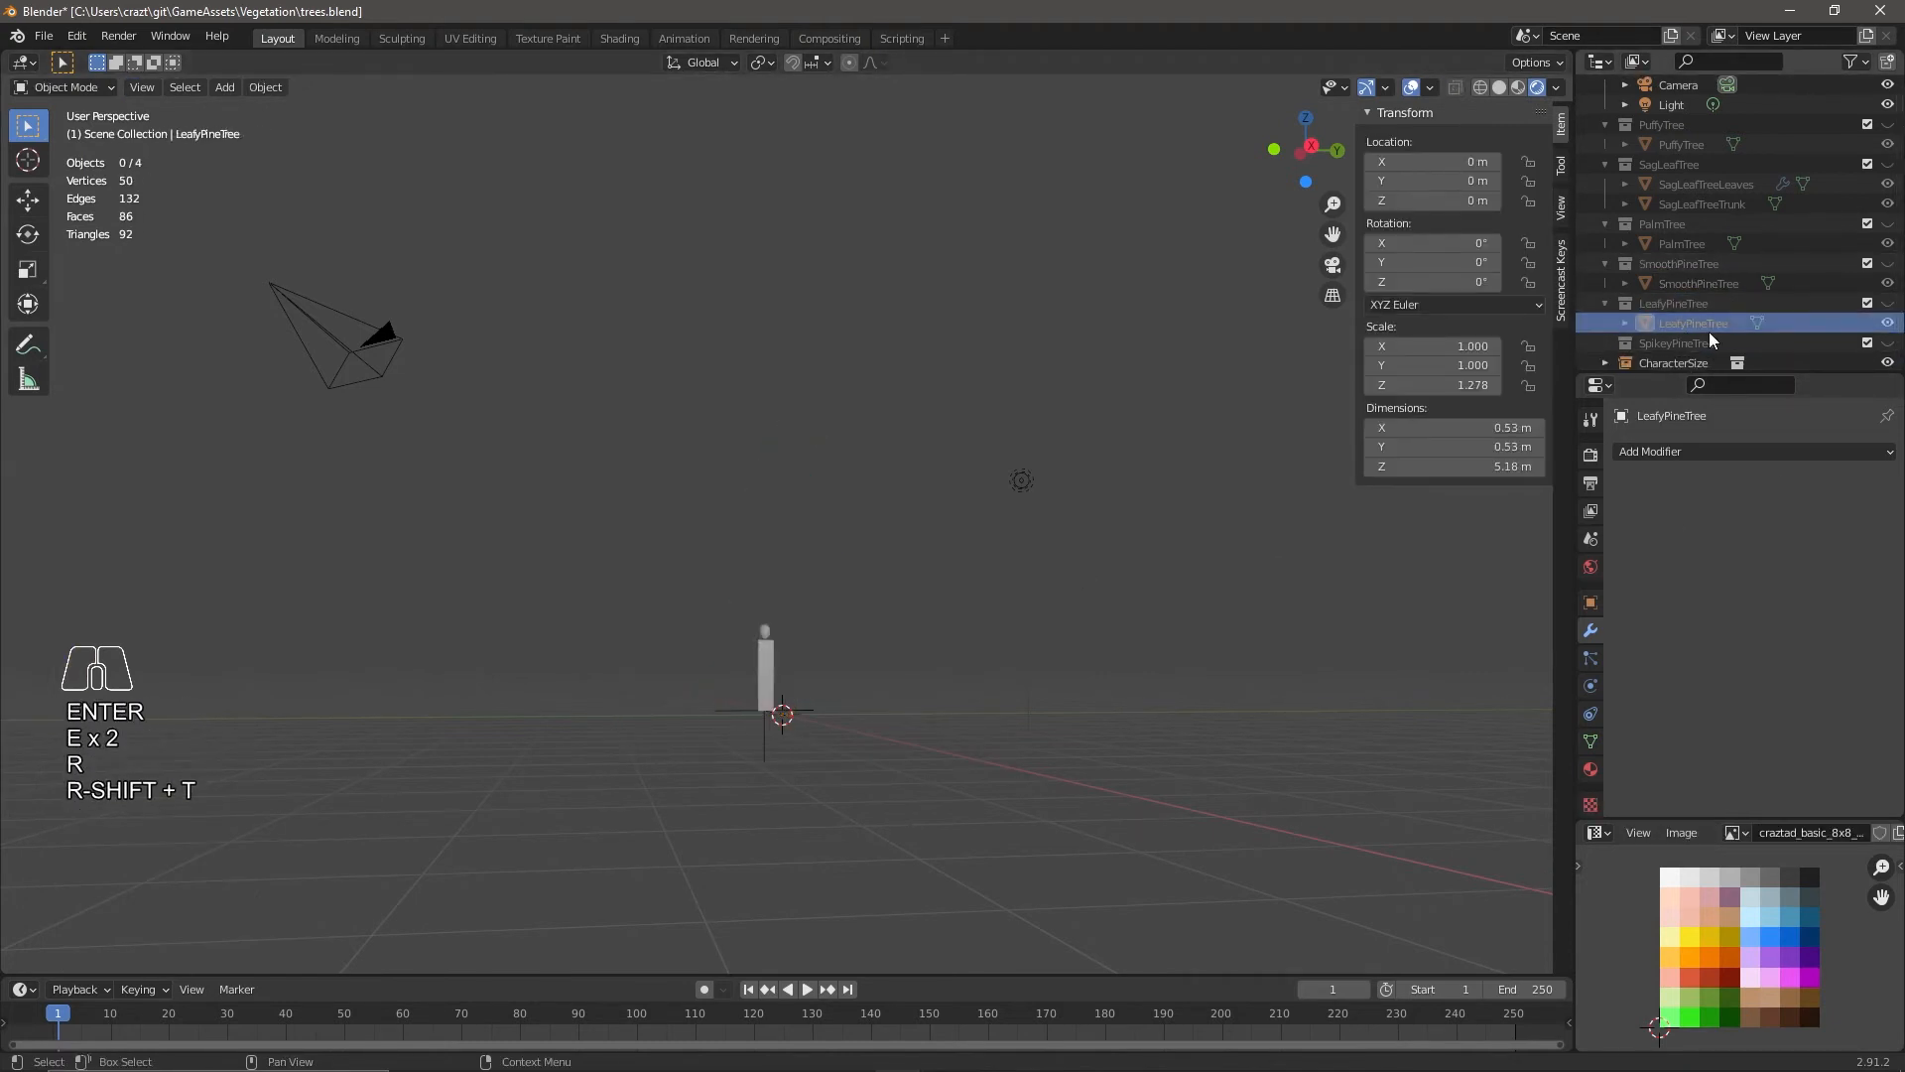
Add a plane at the trunk's base and stretch its mesh along X by 1.964.
scroll(885, 779, up, 2)
key(shift+a)
click(958, 622)
click(1304, 117)
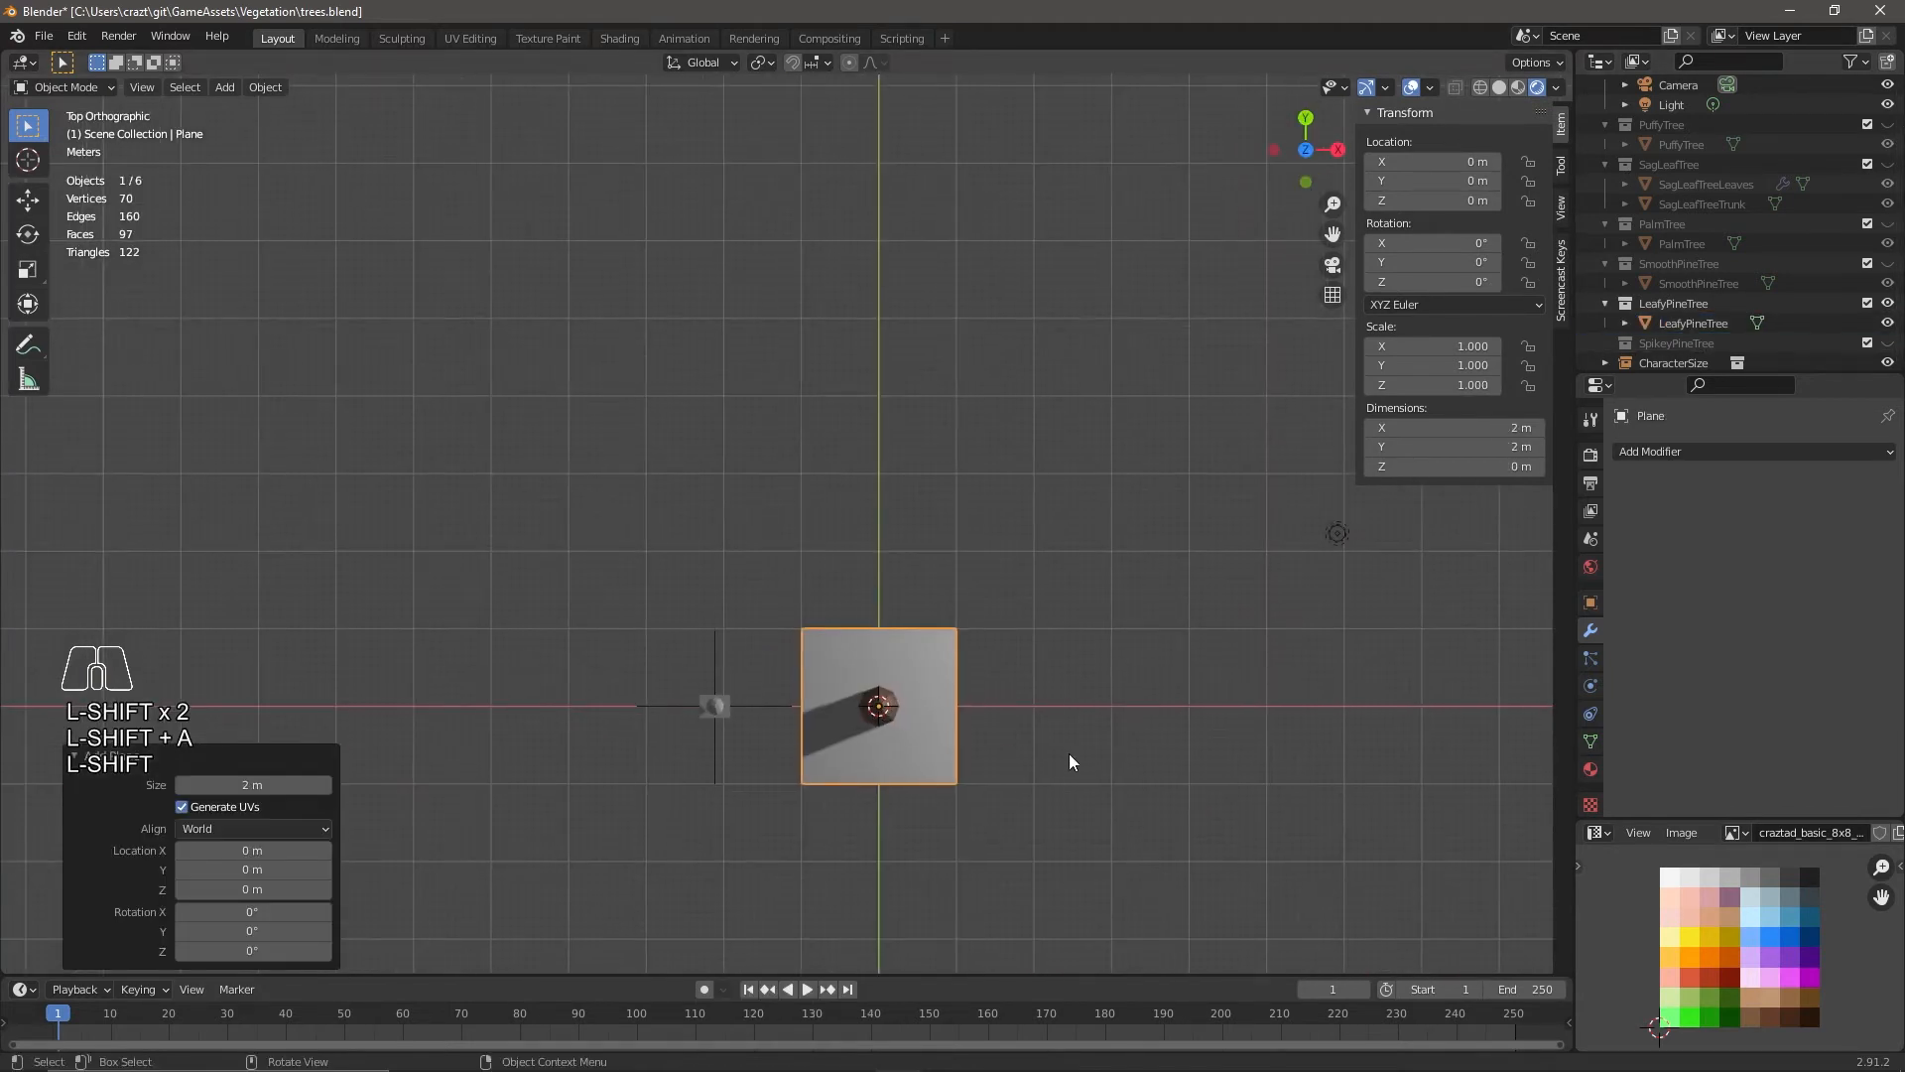
key(Tab)
key(s)
click(1176, 804)
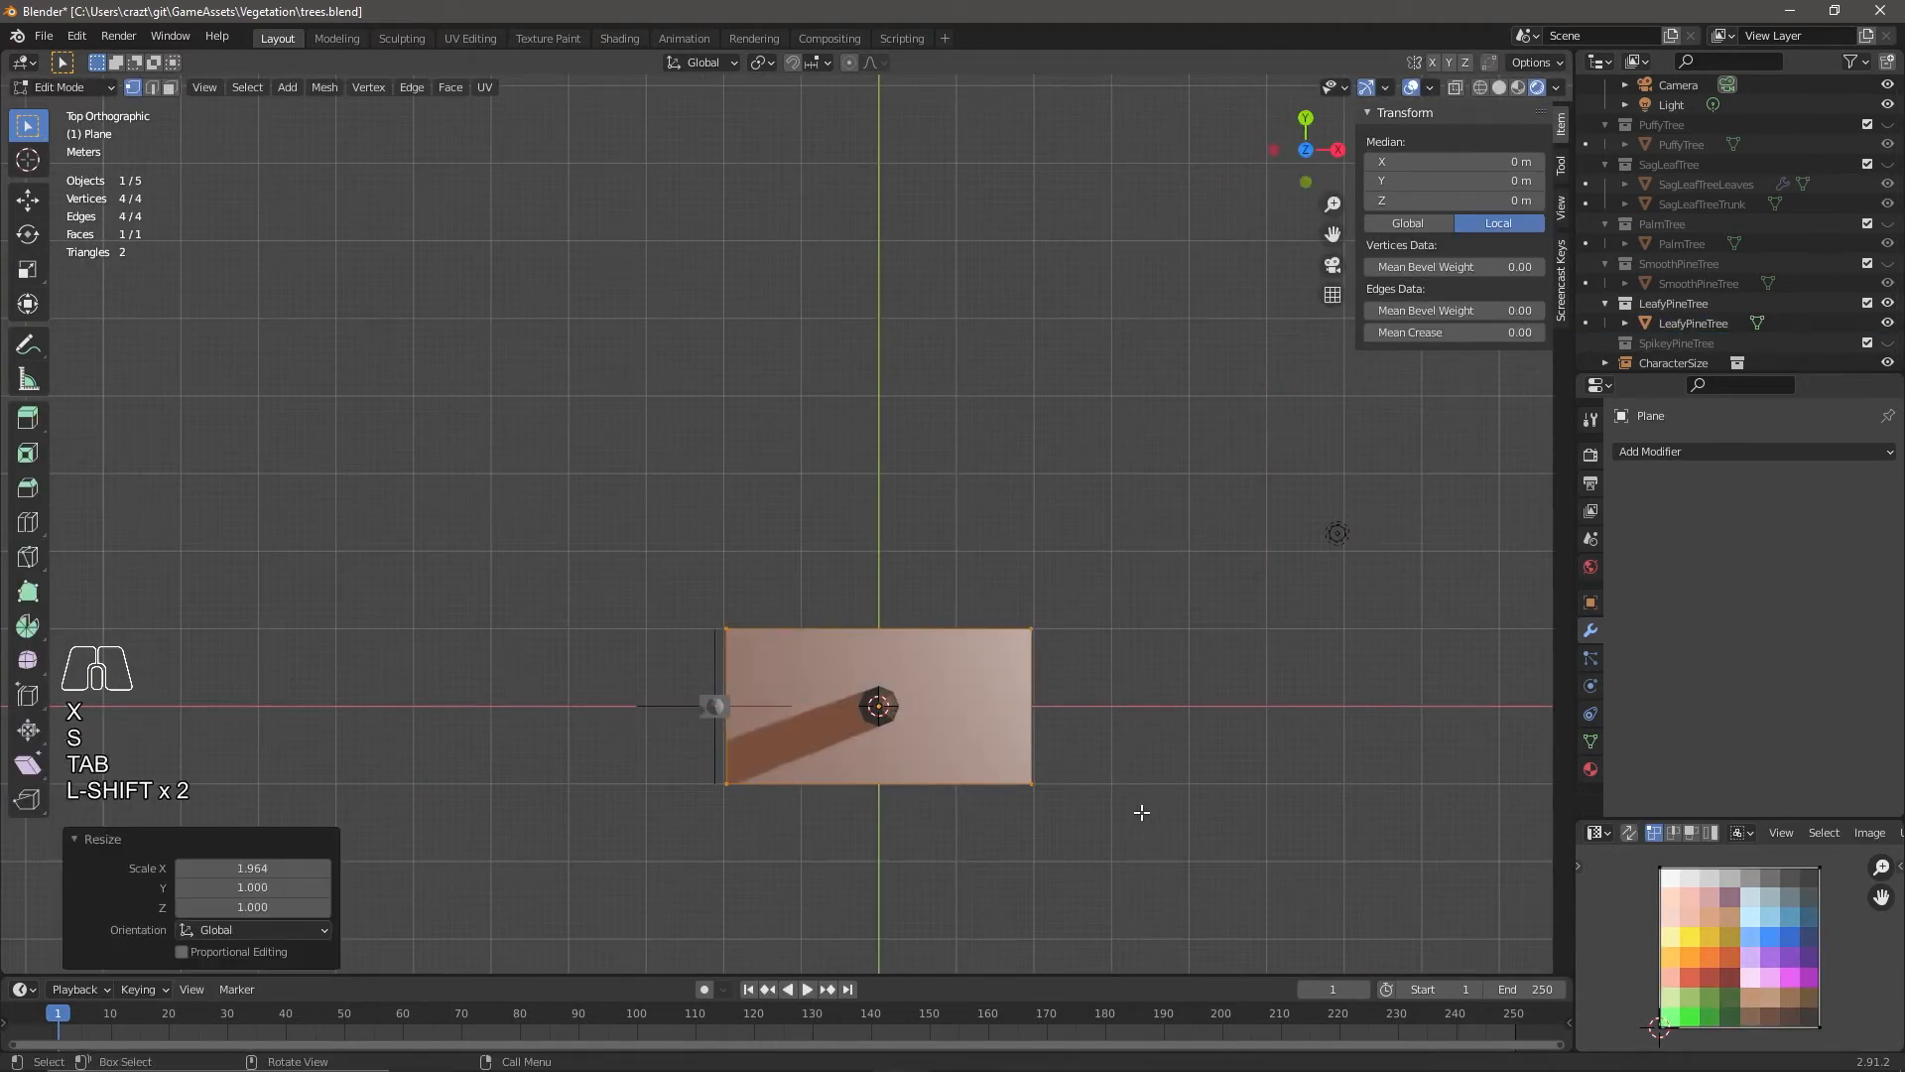
Divide the plane with two evenly spaced crosswise loop cuts and one centred lengthwise loop cut.
scroll(822, 642, up, 1)
click(836, 642)
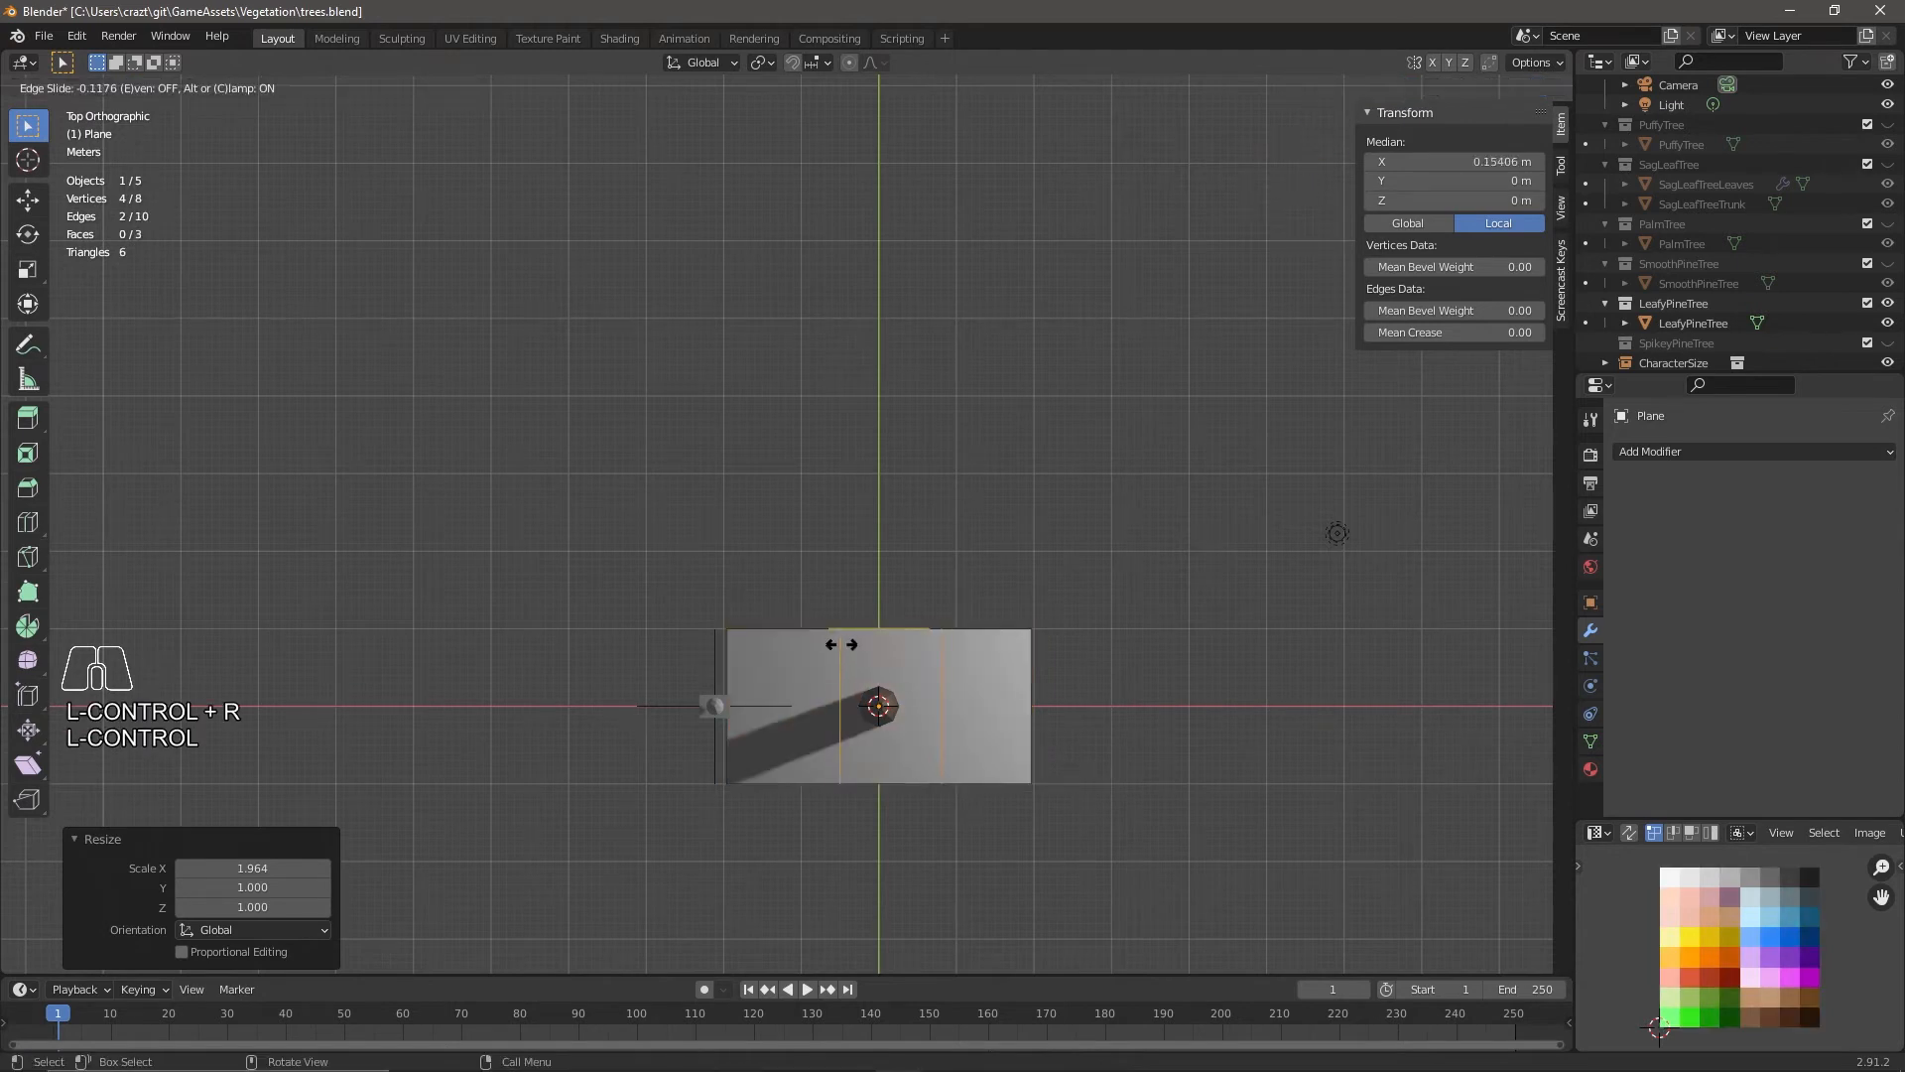
key(Escape)
key(ctrl+r)
click(854, 697)
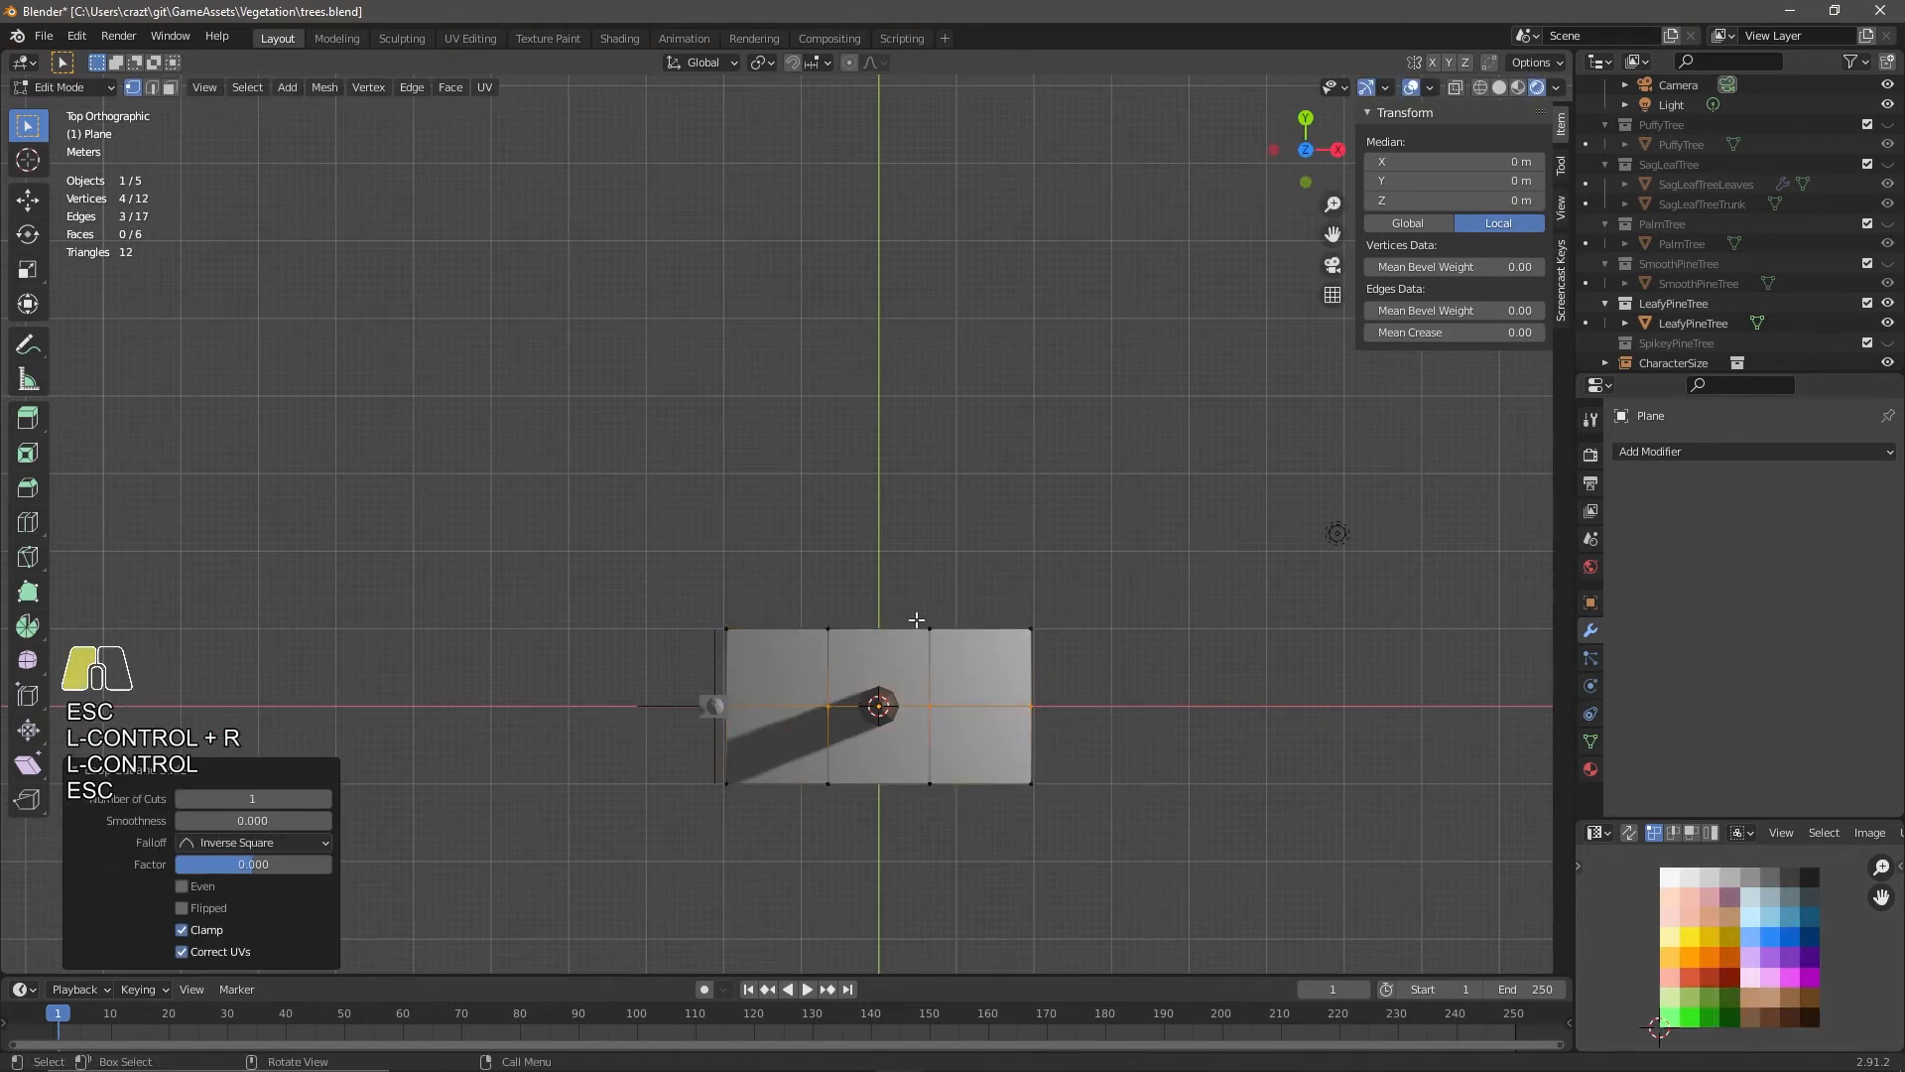
Shape the plane into a leaf outline by widening the loop nearer the outer end and narrowing both end edges.
key(2)
click(987, 837)
alt+click(1032, 770)
key(s)
click(1044, 809)
alt+click(726, 639)
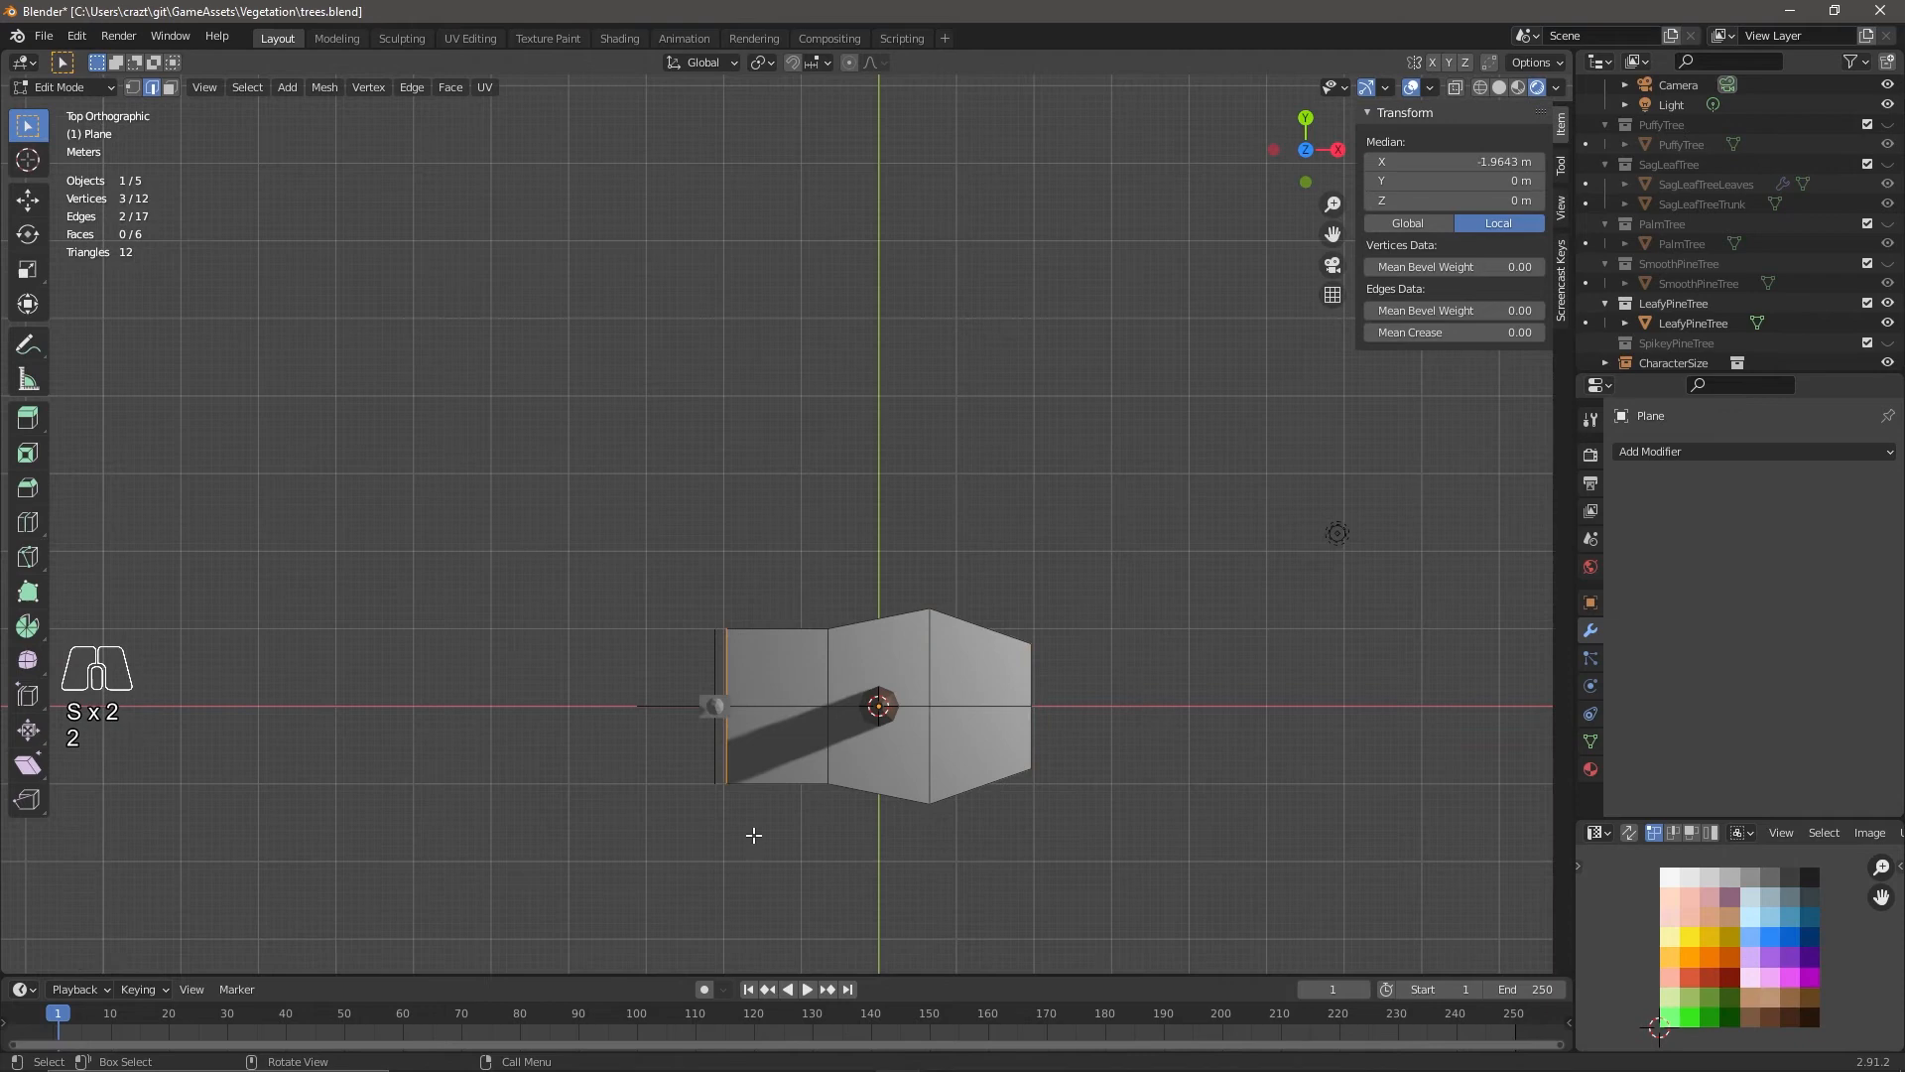
key(s)
click(732, 767)
Raise the centre vertex of the leaf's widest loop along Z using proportional editing with a size of about 3.8 m.
key(1)
click(928, 707)
middle_drag(930, 708, 933, 627)
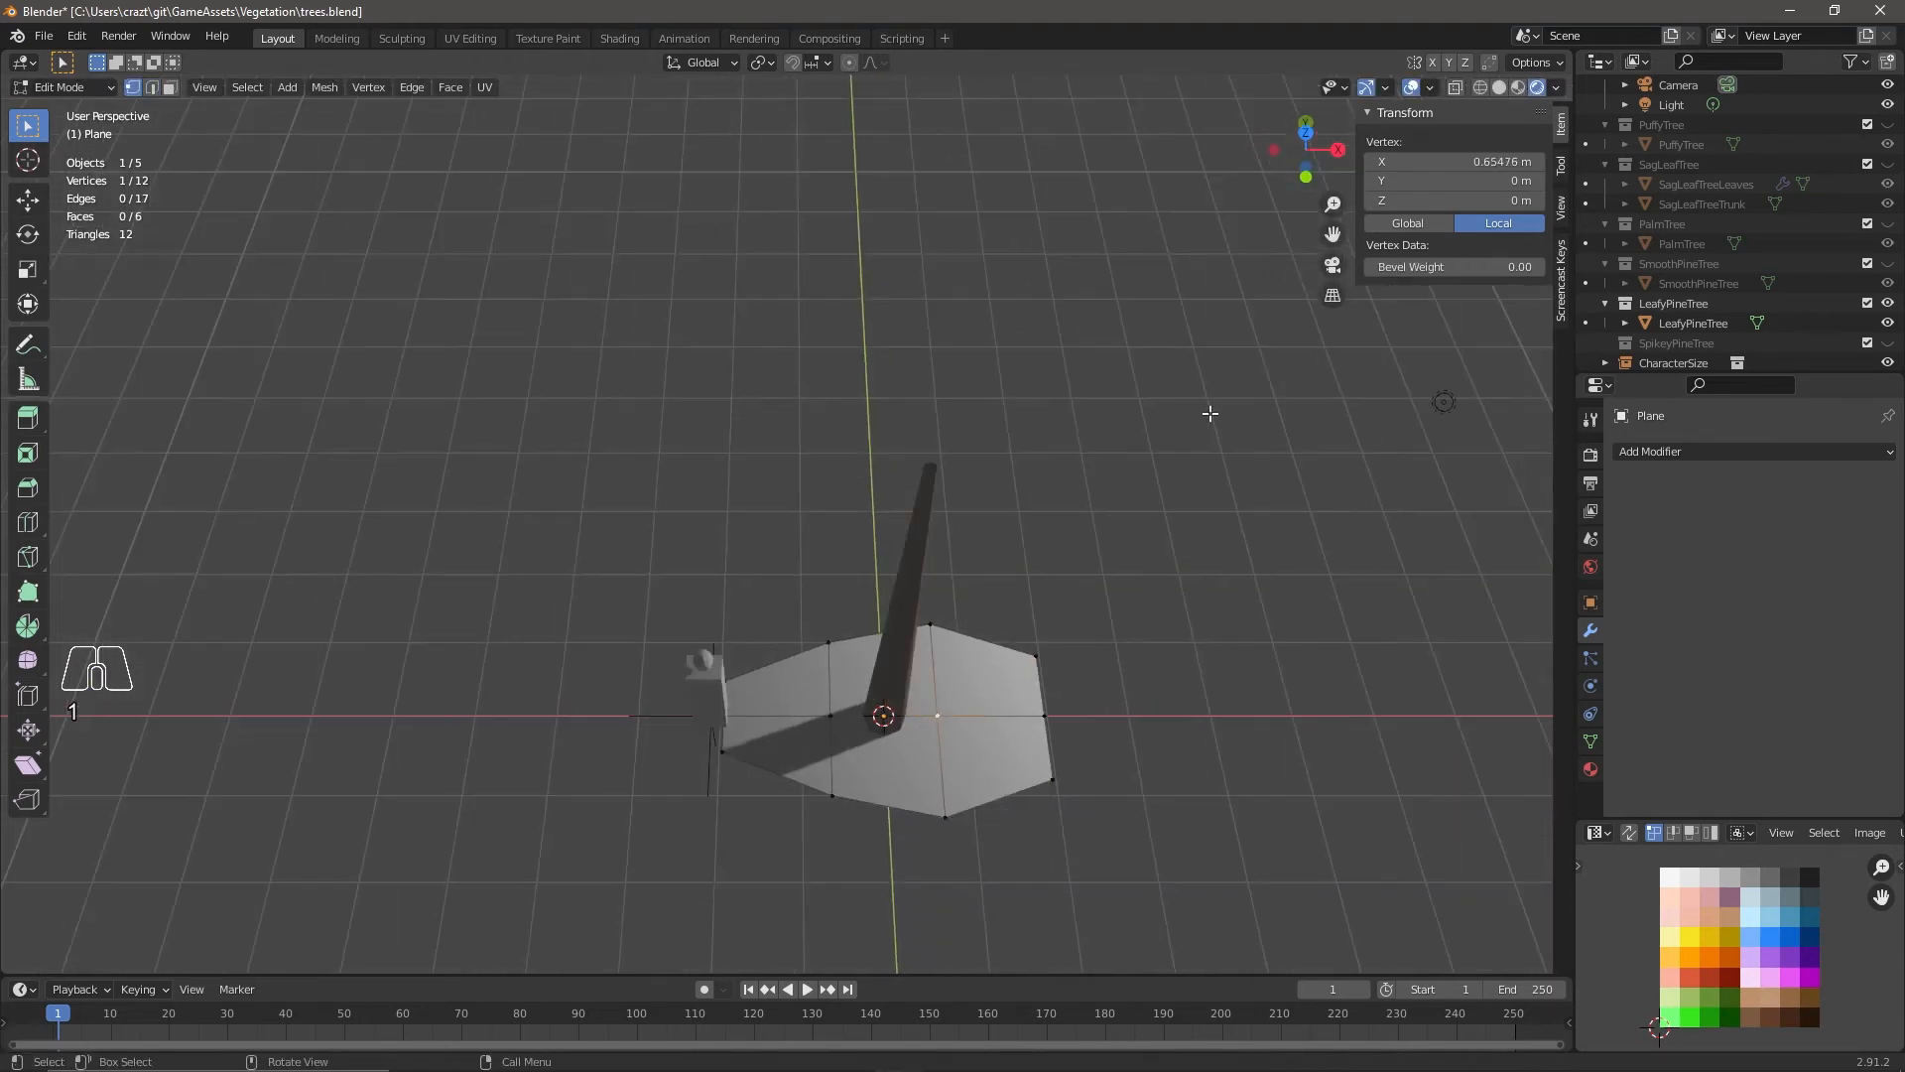
click(1306, 177)
click(850, 62)
key(g)
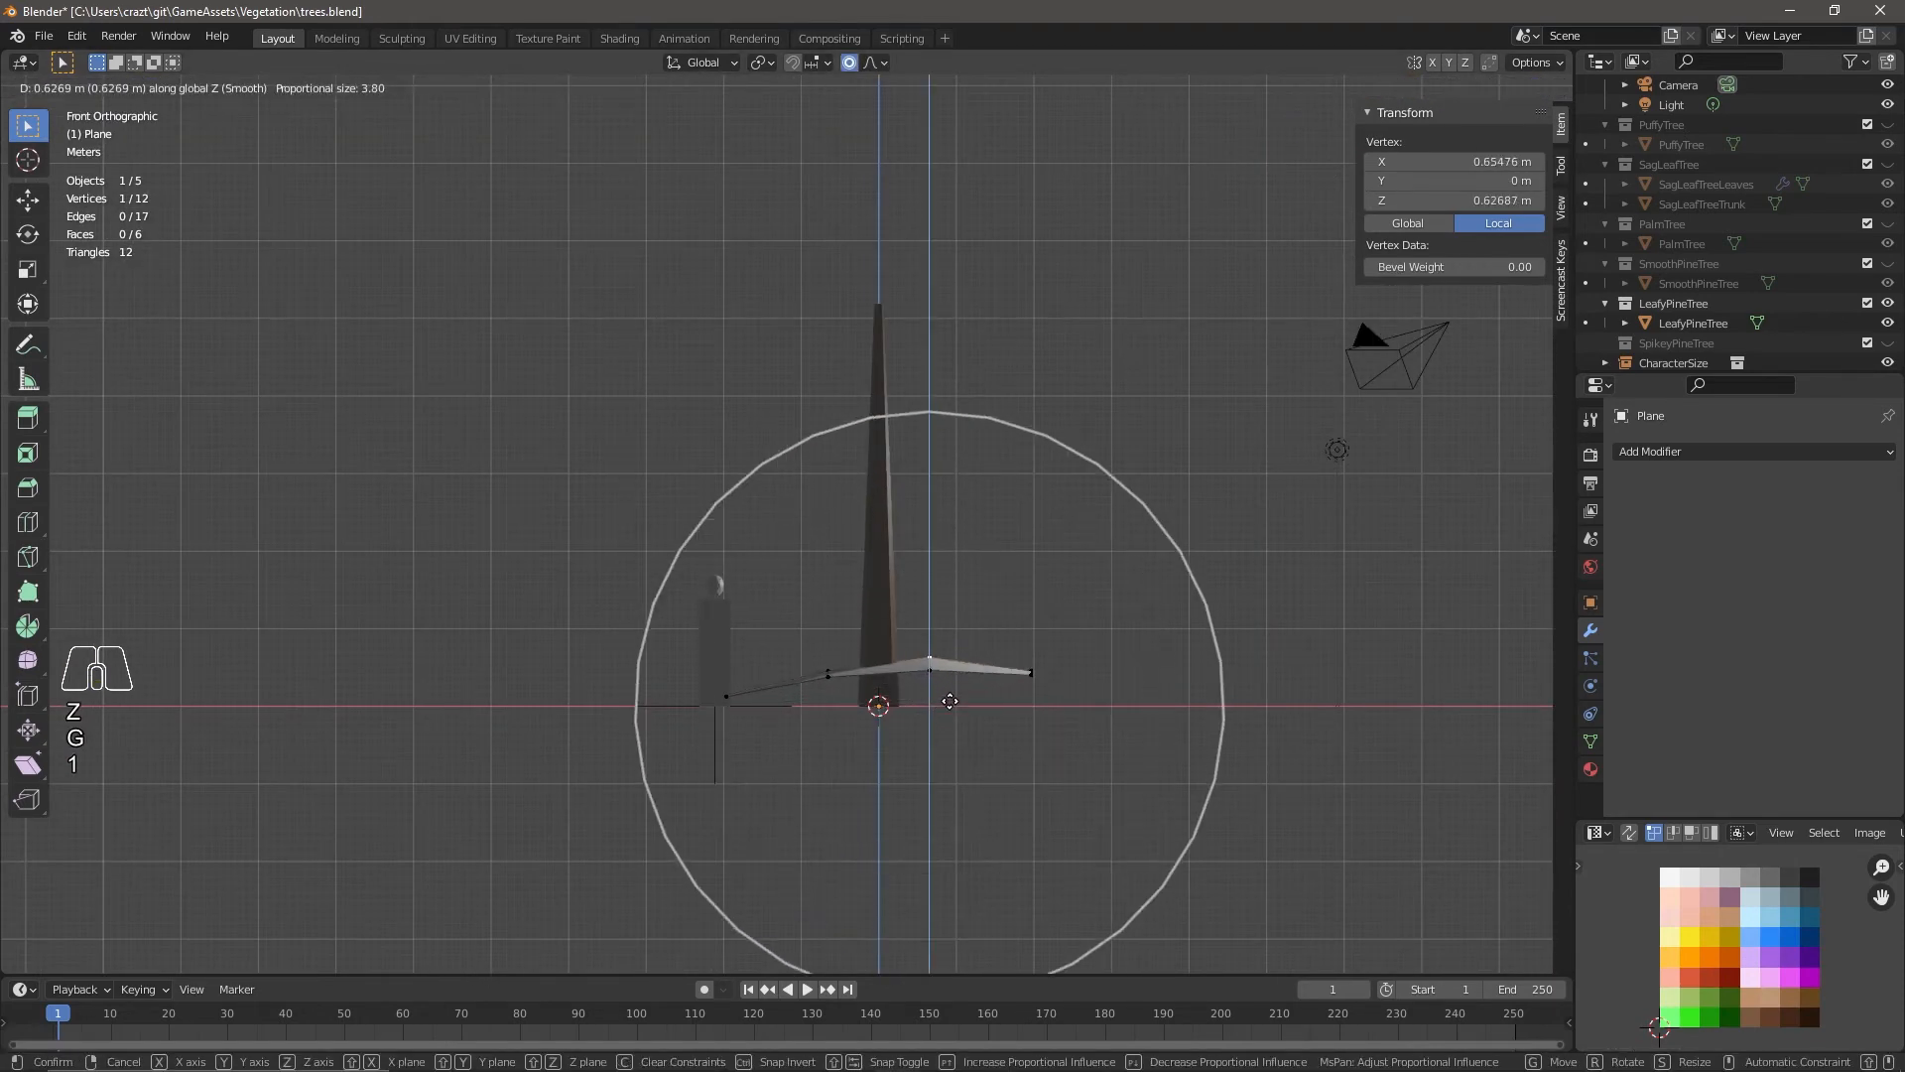
click(955, 657)
middle_drag(956, 658, 997, 710)
Select the whole leaf mesh and move it 2.0341 m along X so its narrow end starts at the trunk.
click(1307, 124)
key(a)
key(g)
key(x)
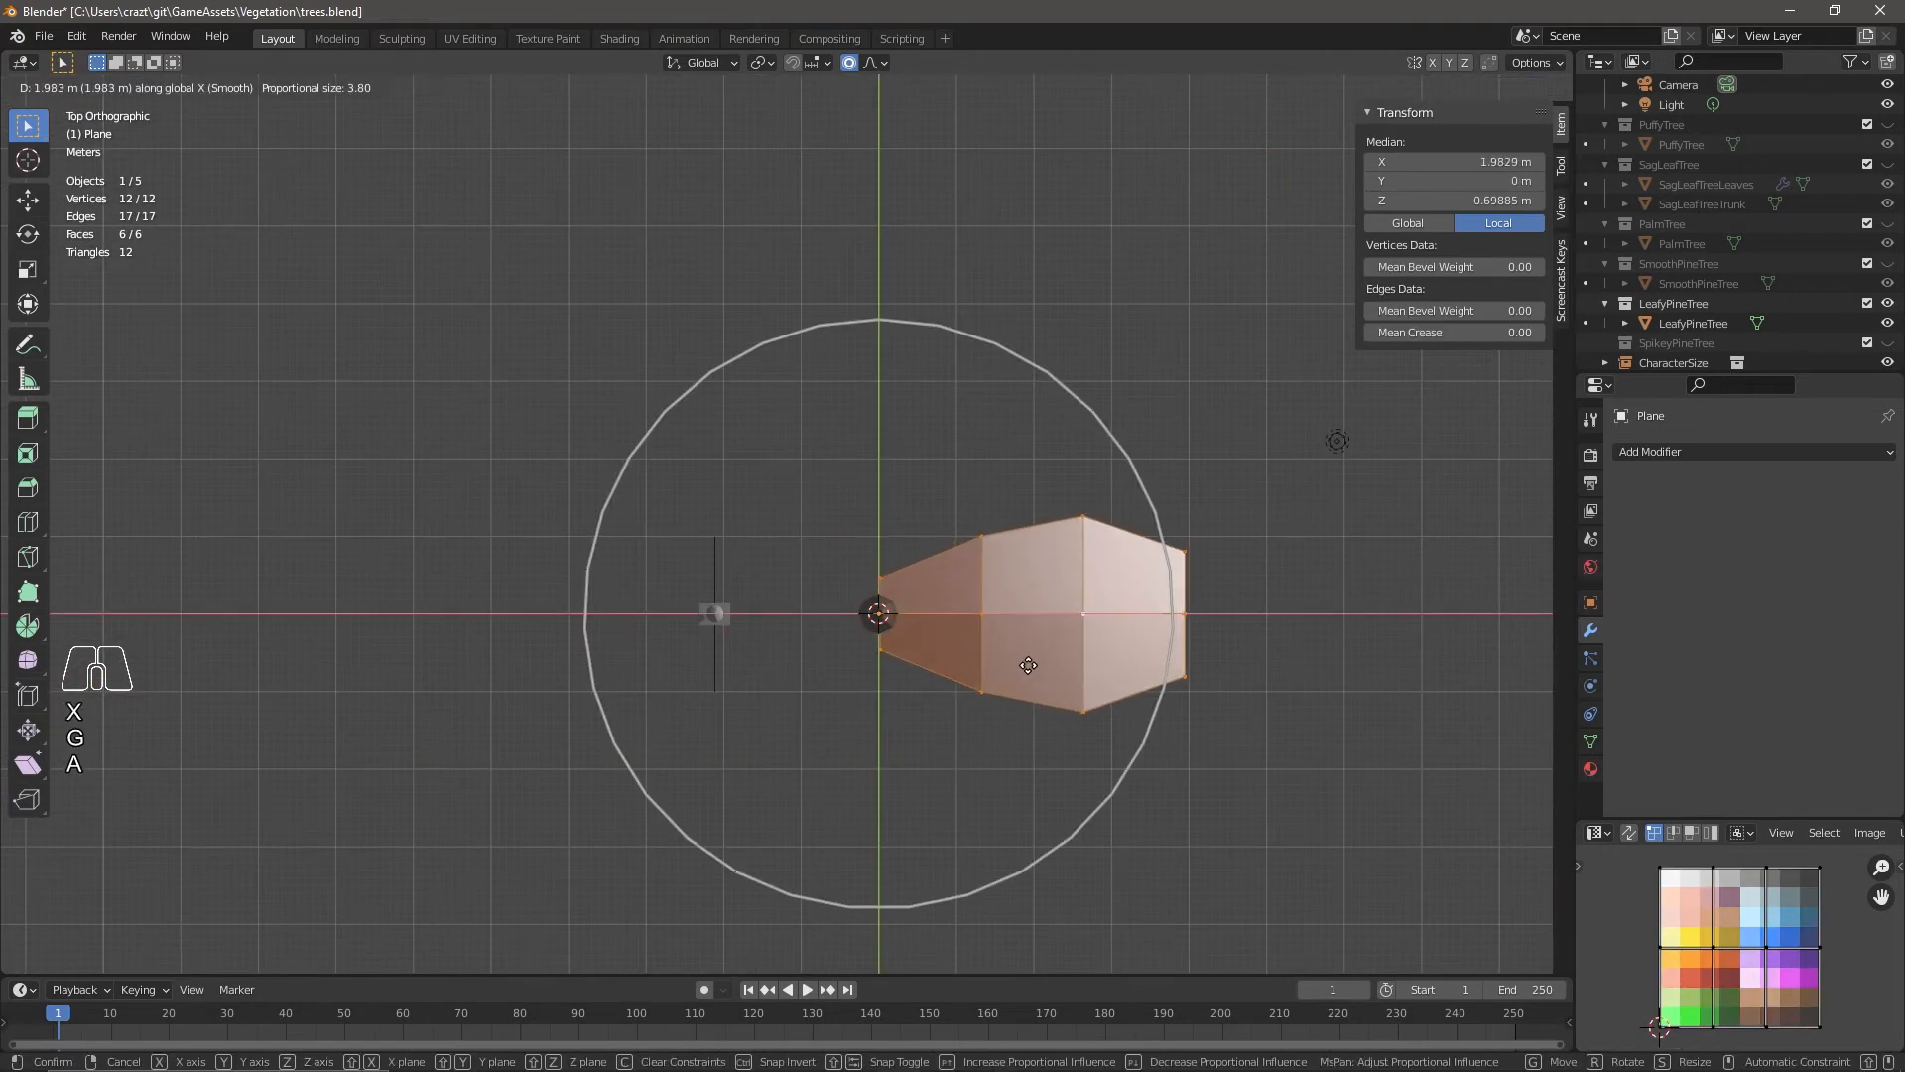
click(1032, 664)
middle_drag(991, 727, 1035, 618)
Rotate the whole leaf 28° about the Y axis so its outer end droops.
key(r)
key(y)
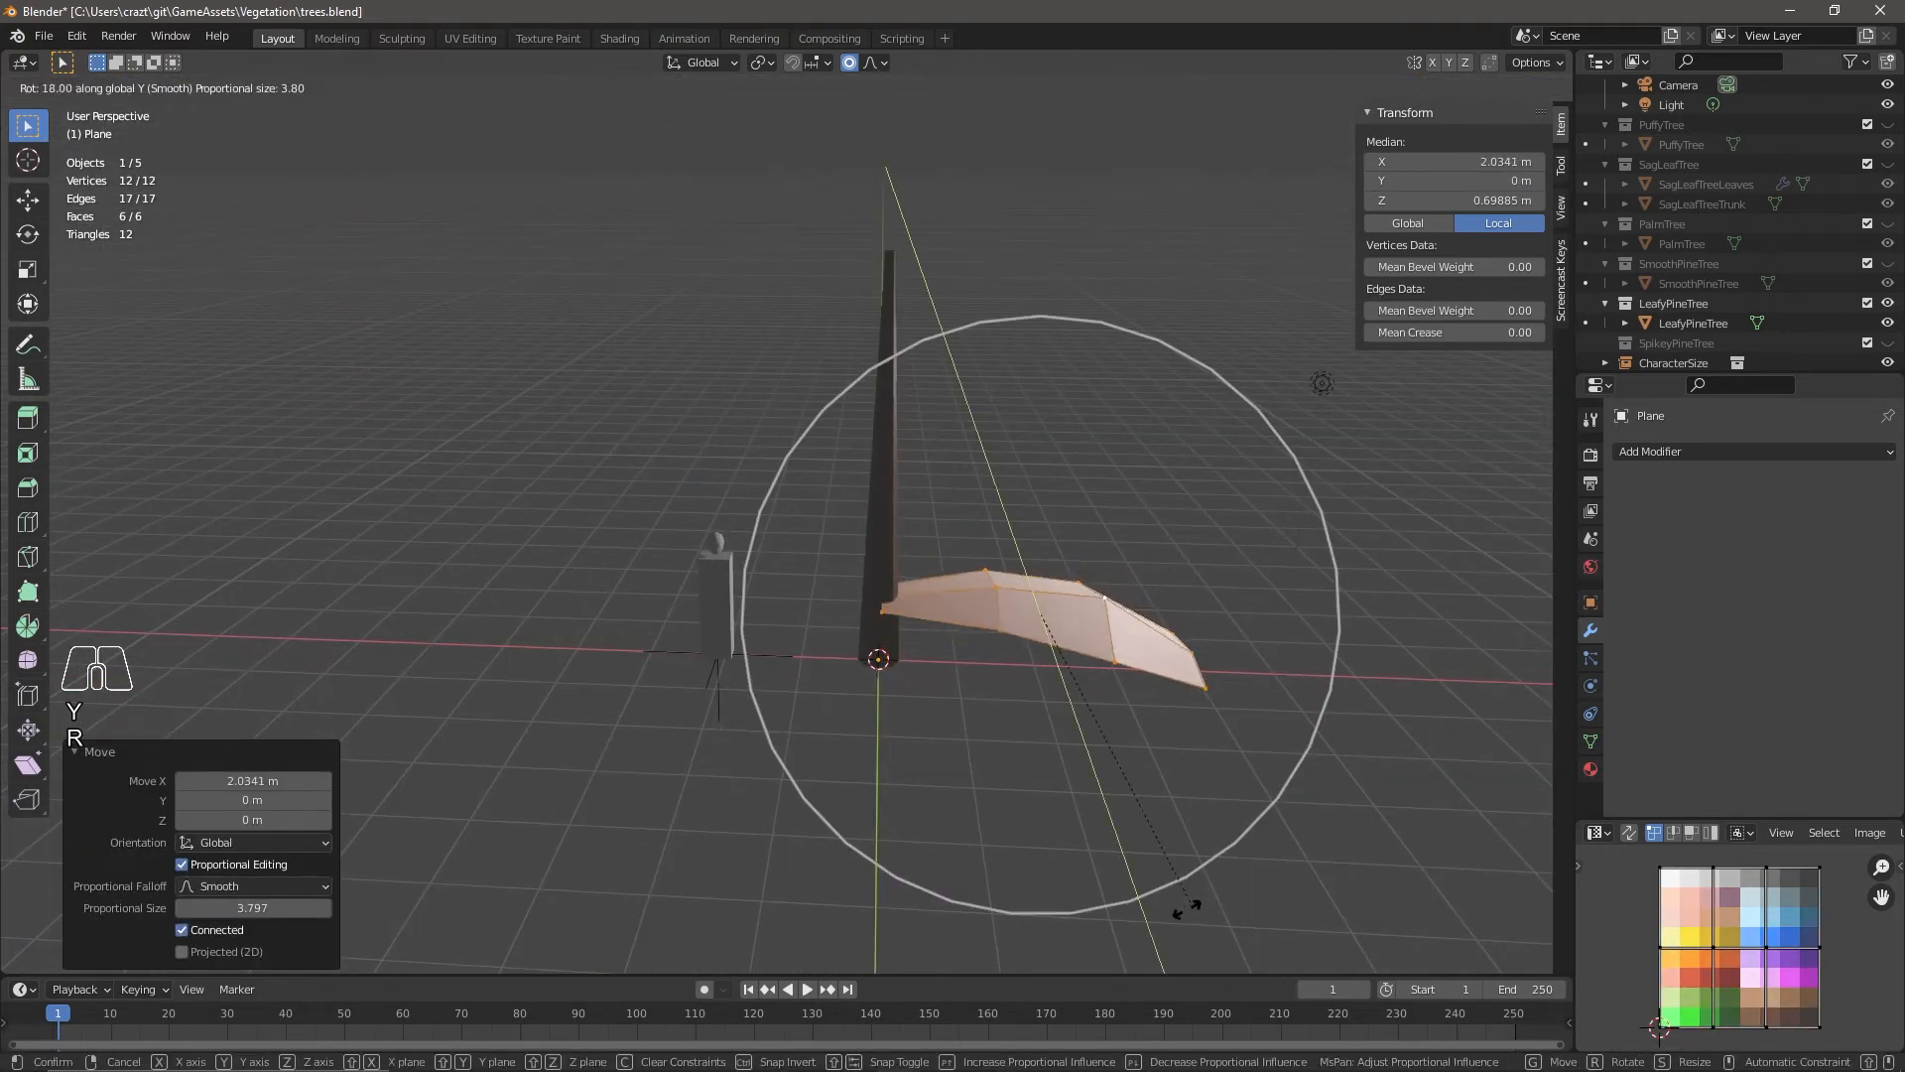
click(1042, 778)
key(Escape)
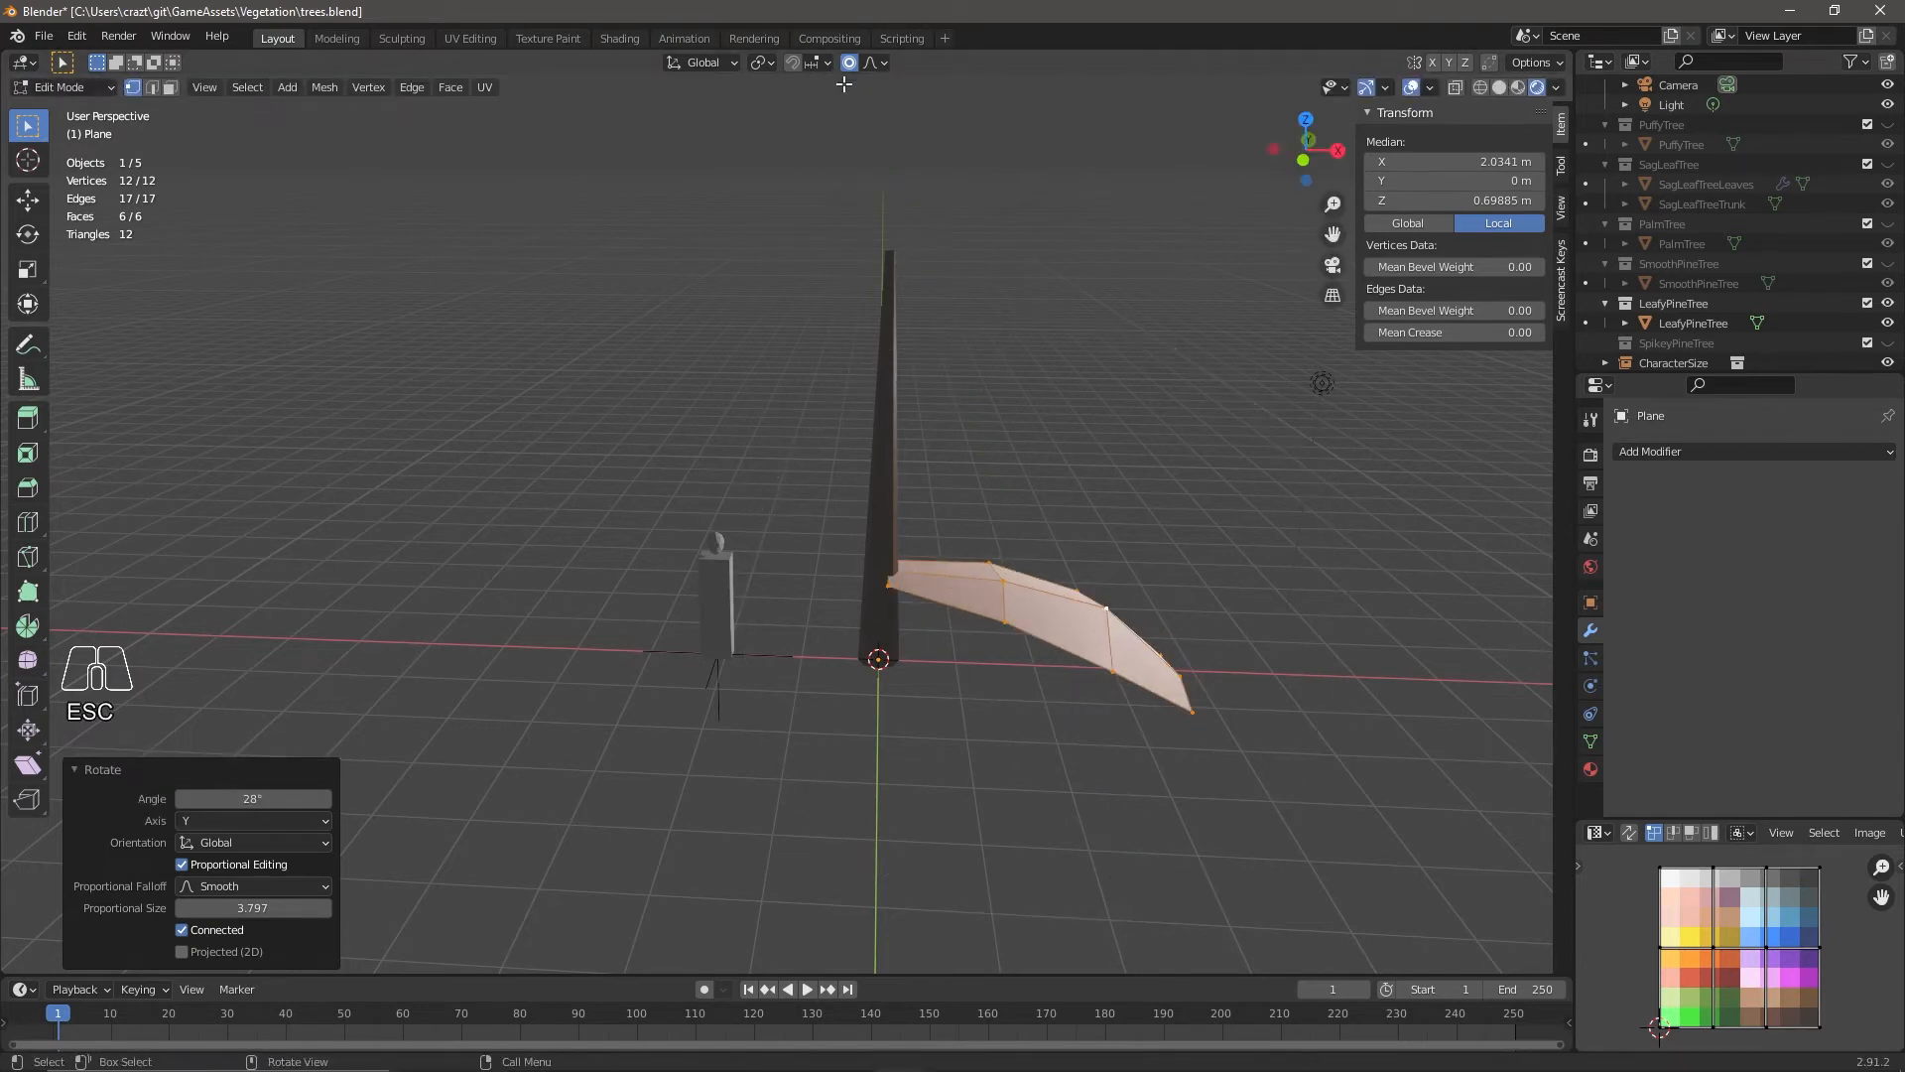
Turn off proportional editing and move the leaf -1.1506 m along Z to the trunk's base.
key(g)
key(z)
click(997, 715)
scroll(1032, 744, up, 3)
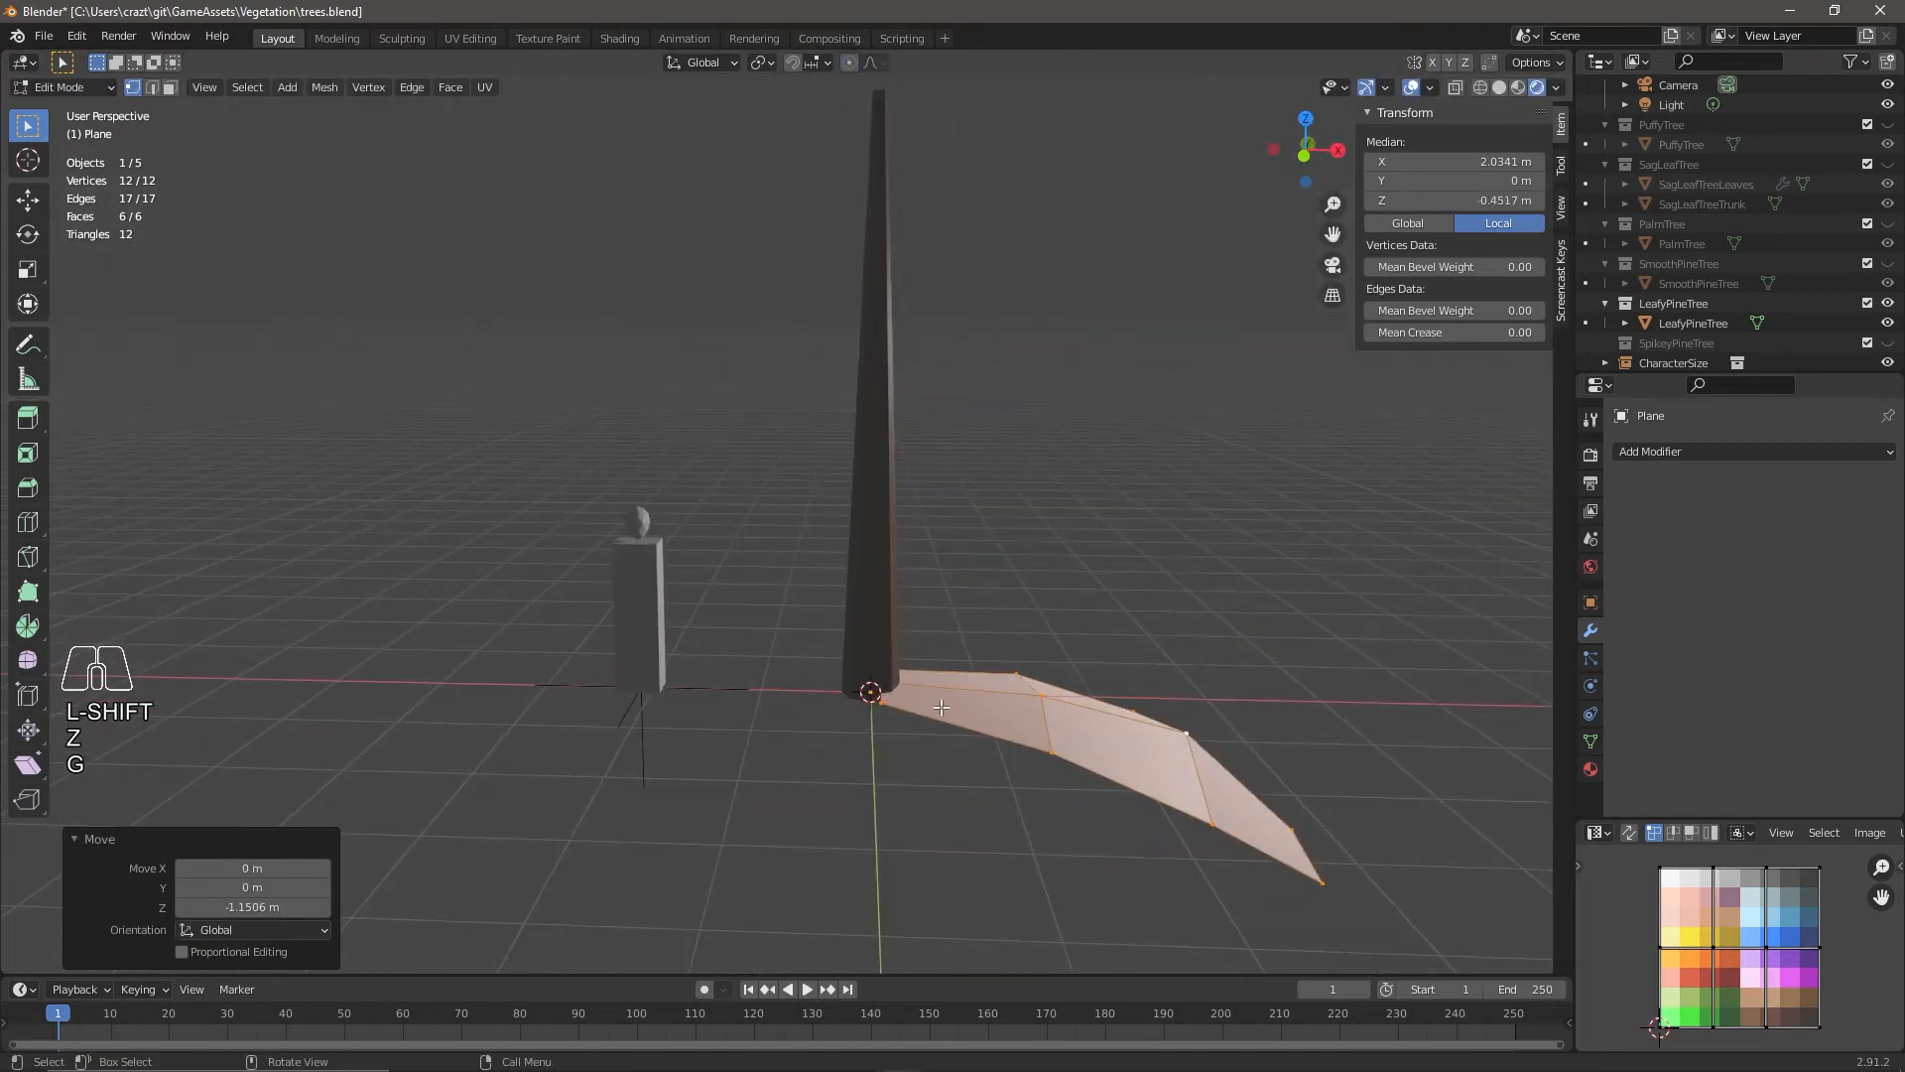
Scale the leaf down by 0.690 and again by 0.839, repositioning its narrow end against the trunk's base.
key(s)
click(992, 694)
key(g)
key(Escape)
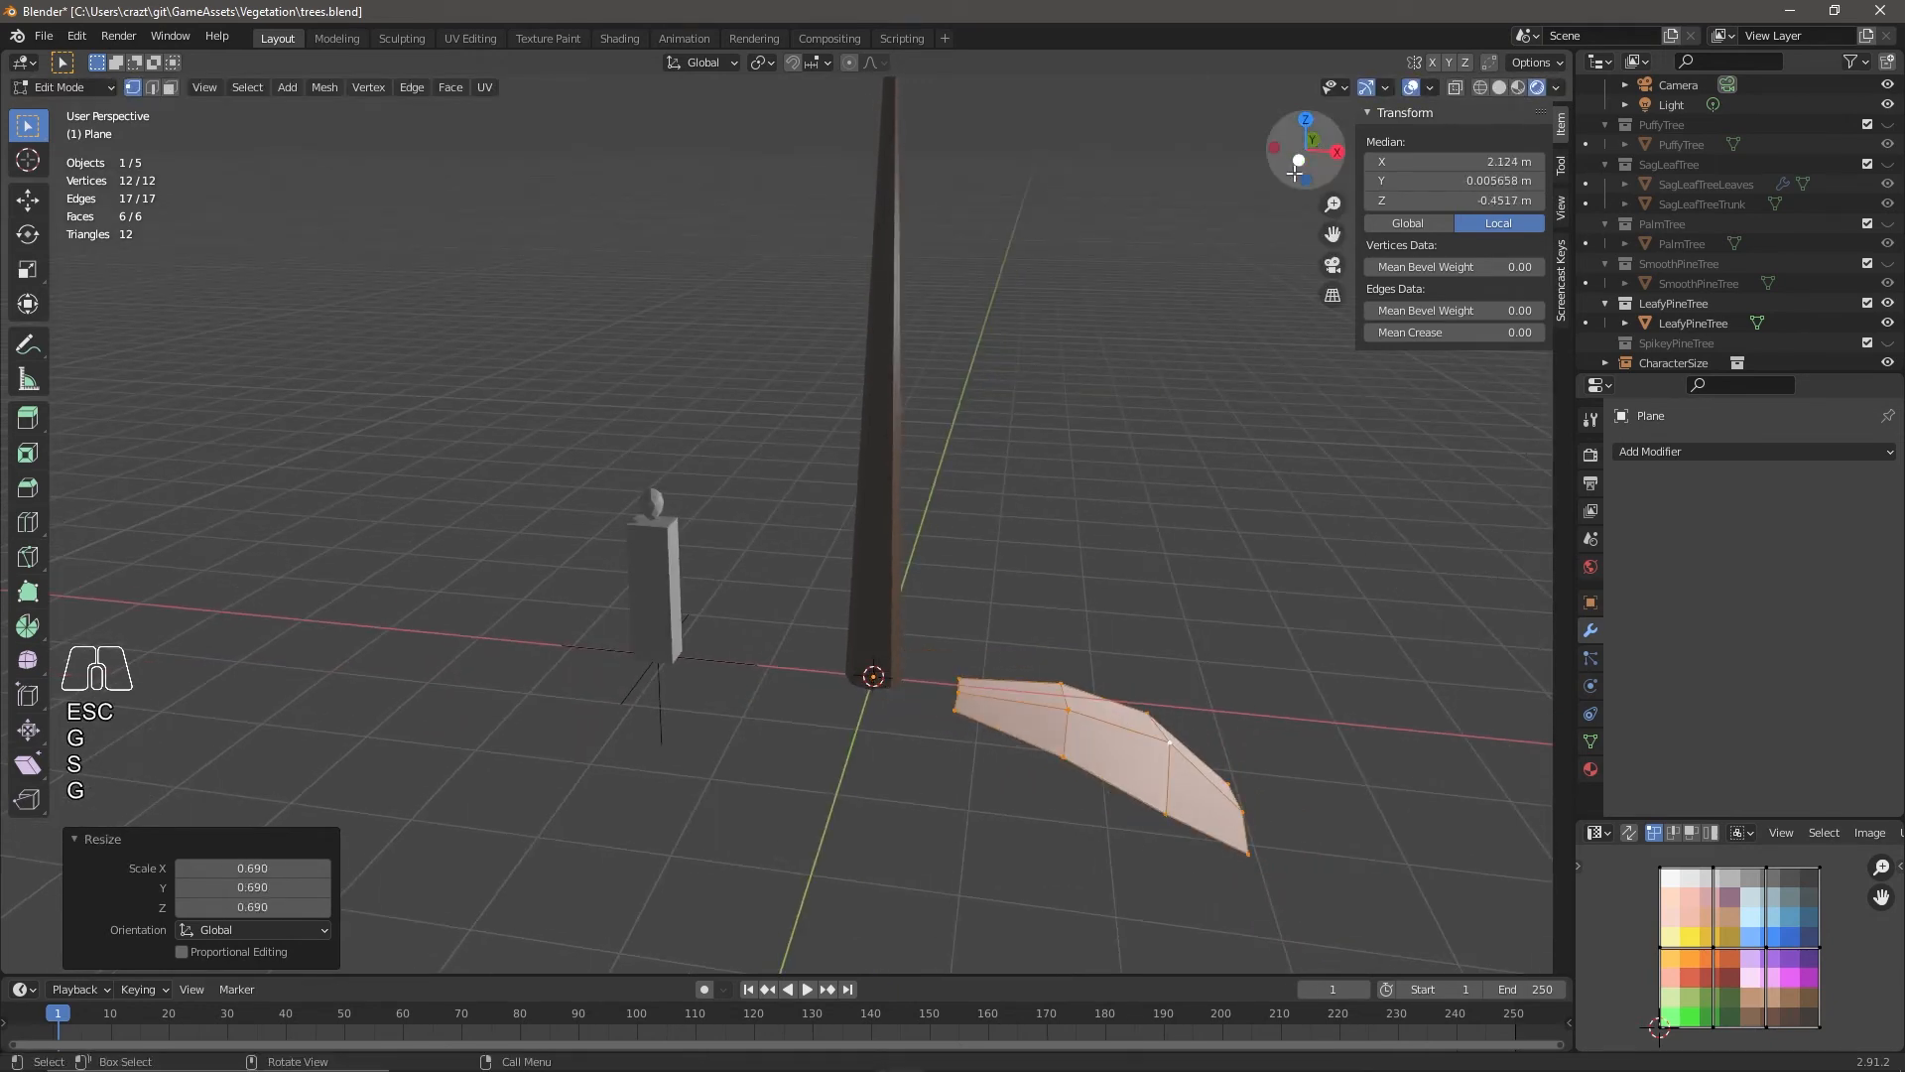
key(KP_1)
key(g)
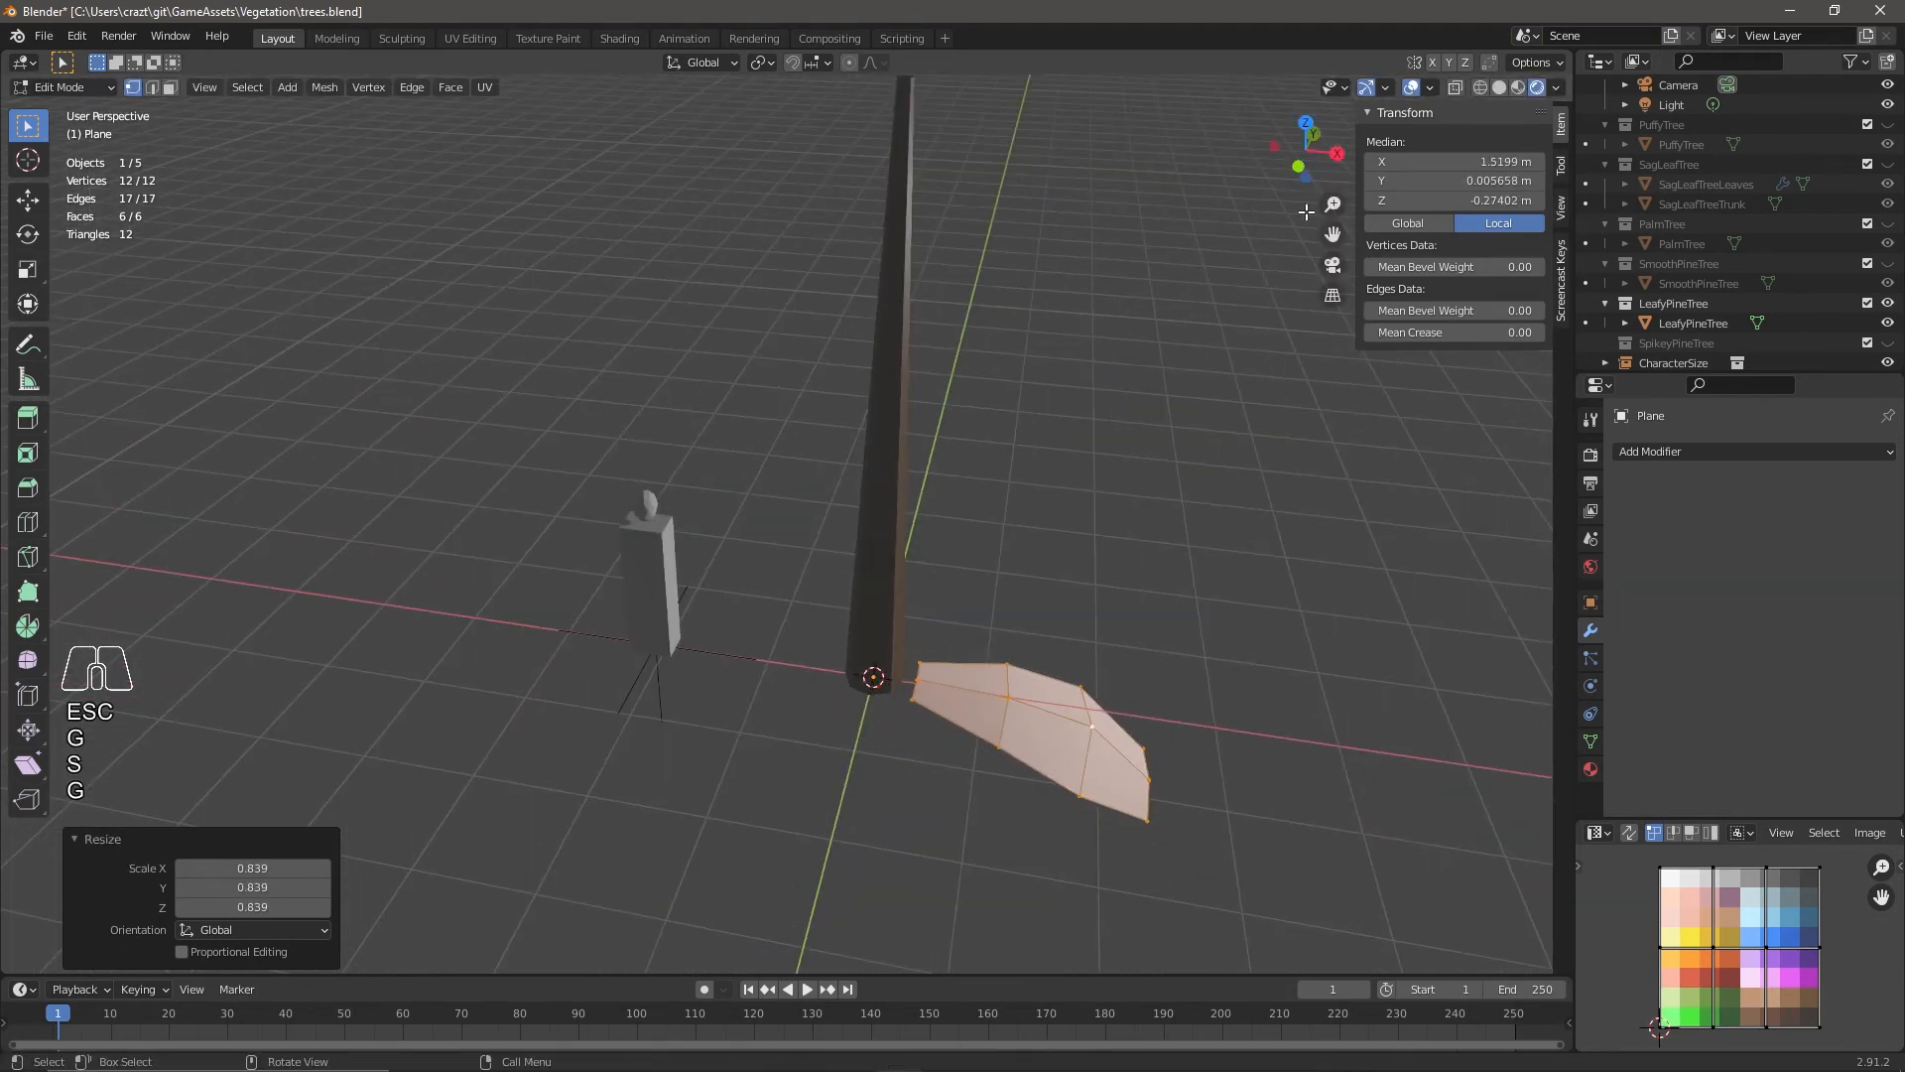
key(KP_1)
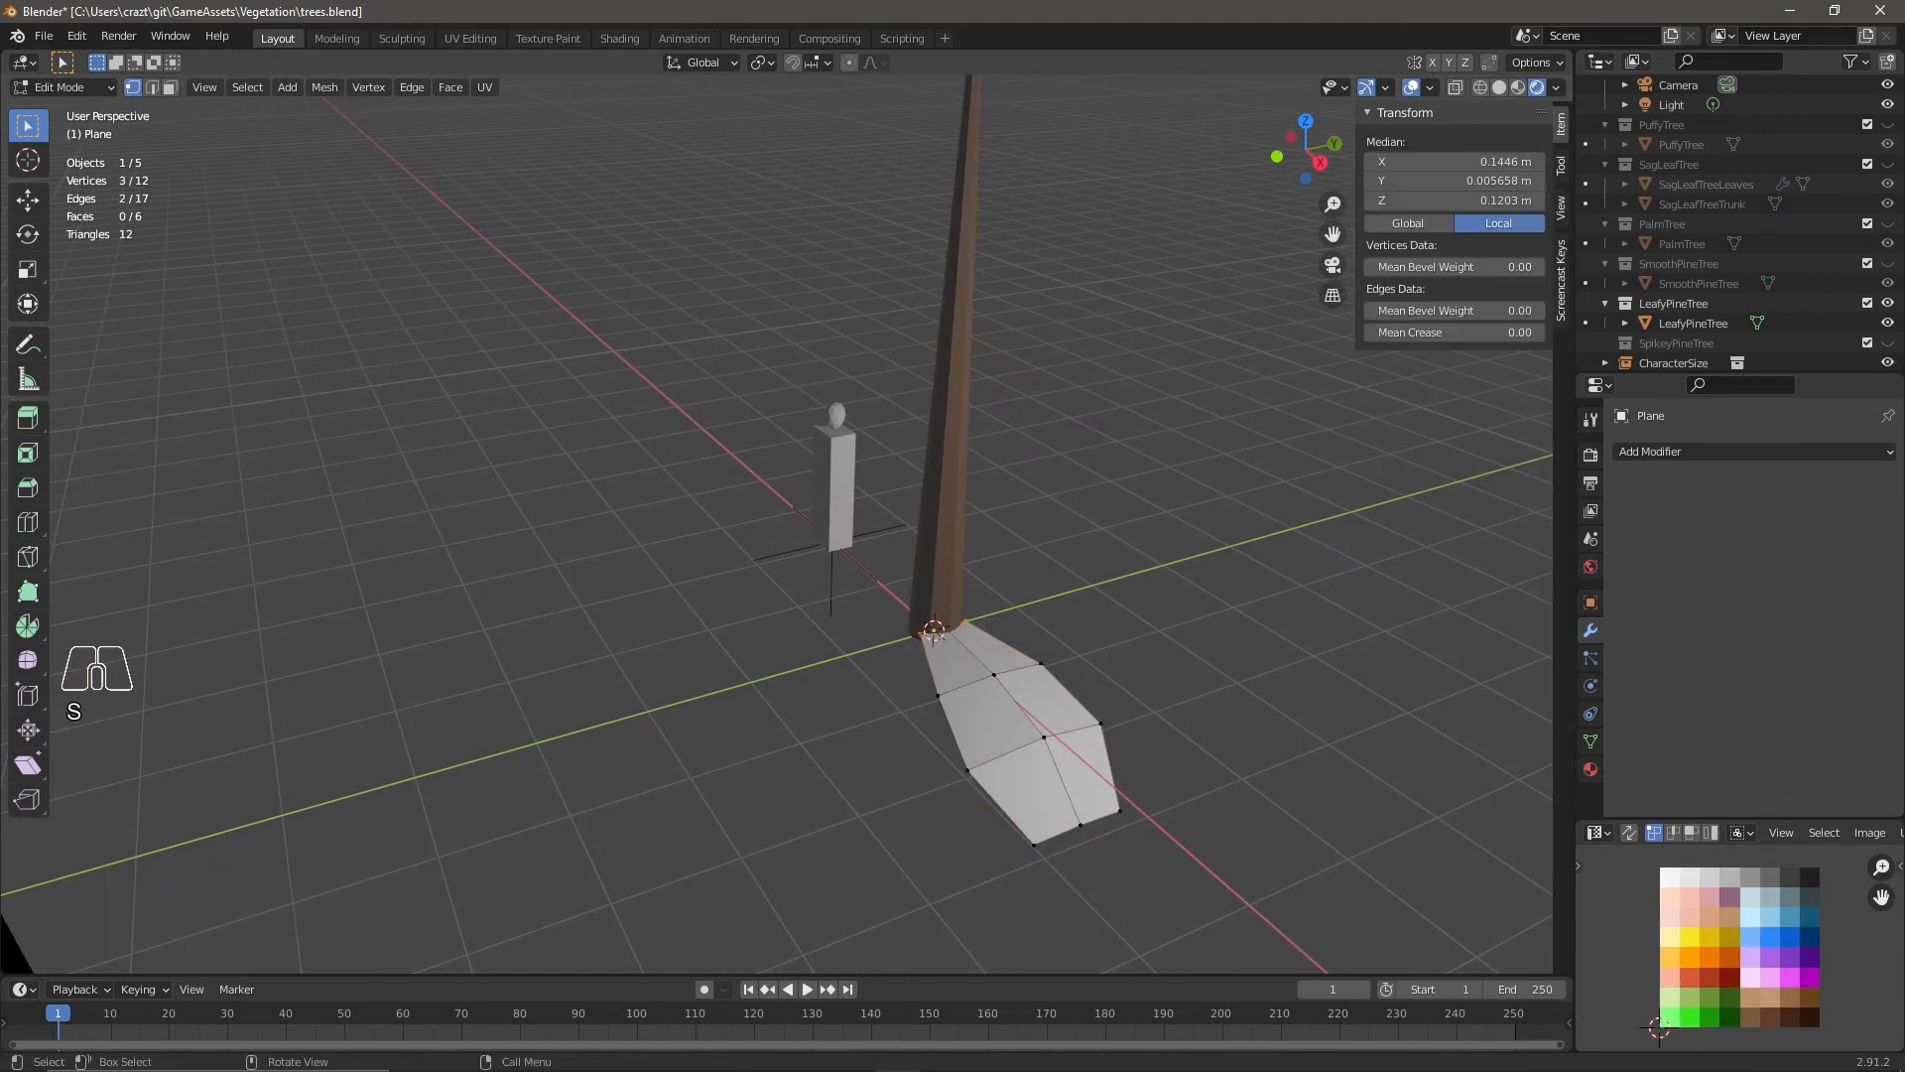
Leave mesh editing and rename the Plane object as LeafyPineLeaf.
middle_drag(982, 730, 850, 770)
key(Tab)
scroll(1737, 298, down, 1)
double_click(1652, 351)
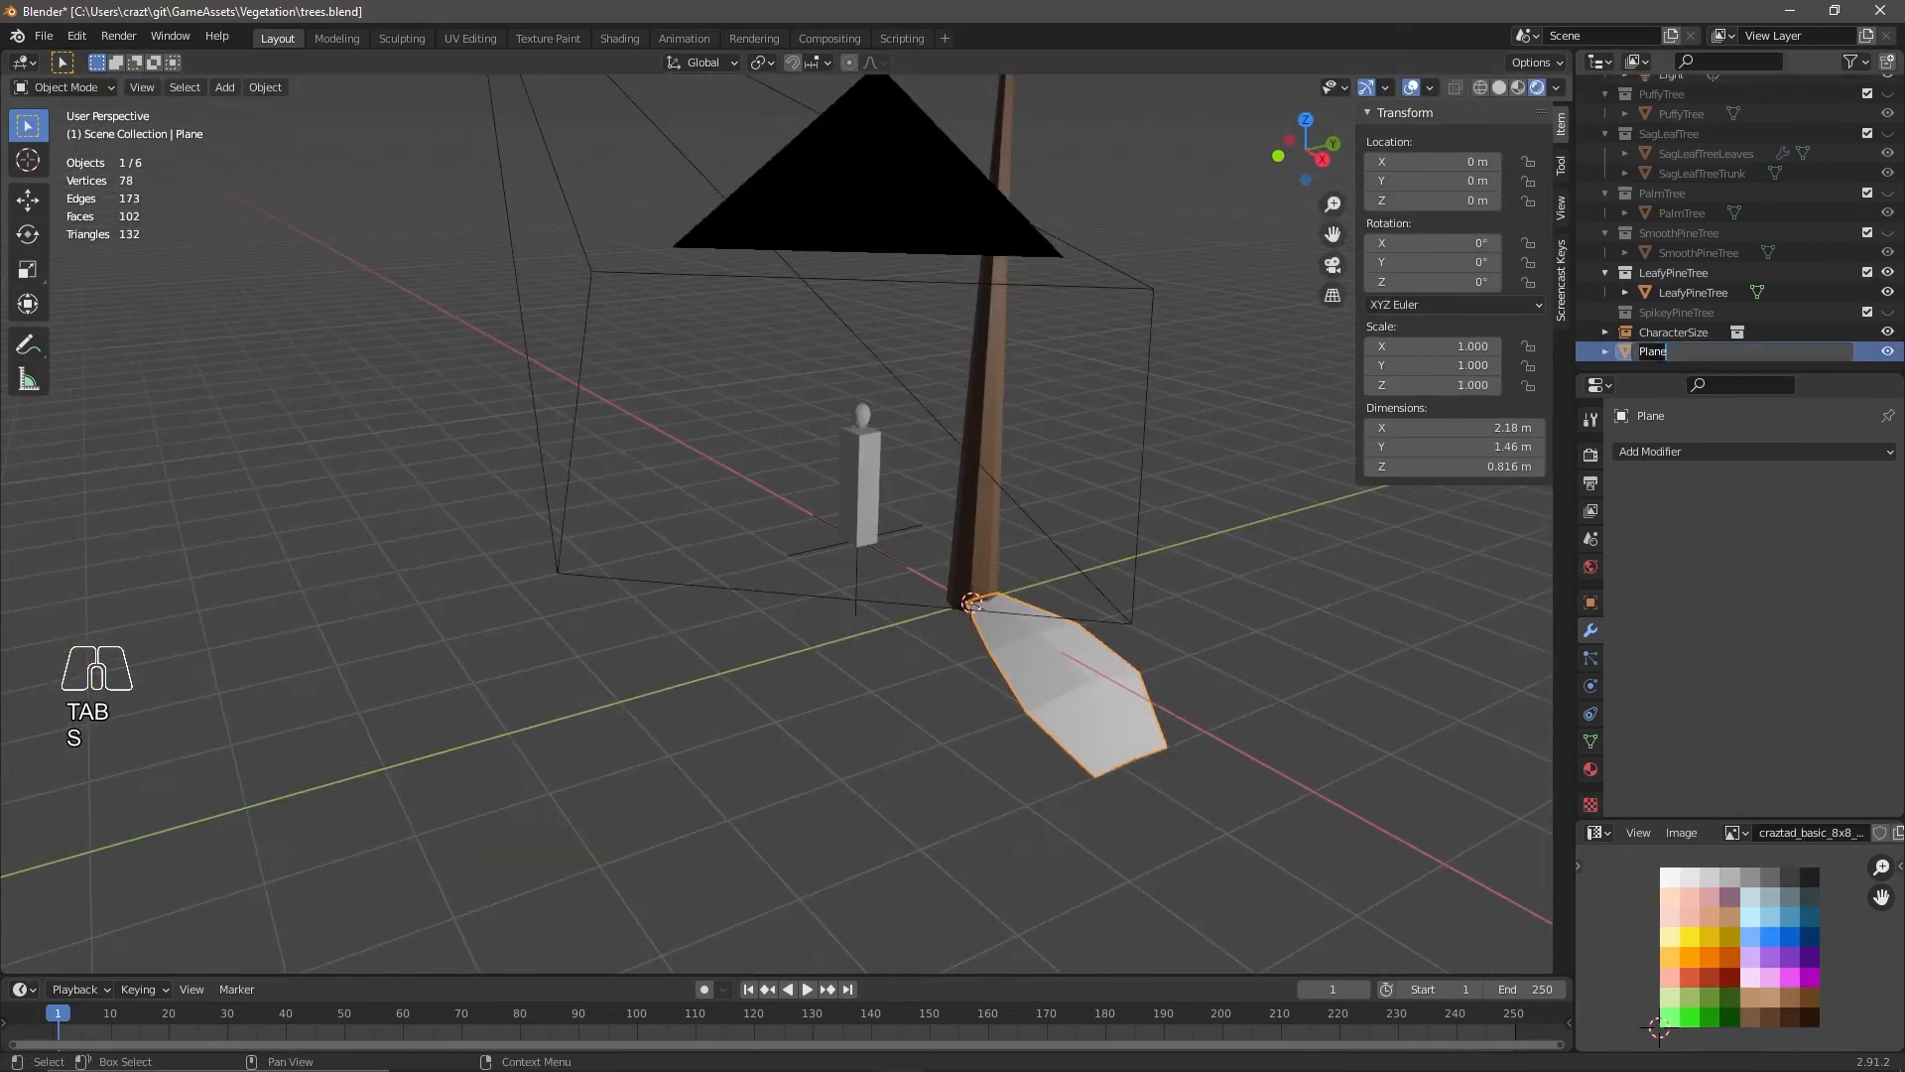
key(Return)
Raise the leaf along Z to about 0.858 m on the trunk.
middle_drag(1052, 774, 1062, 700)
key(g)
key(z)
click(1004, 684)
key(shift+d)
key(Escape)
key(ctrl+z)
key(ctrl+z)
key(ctrl+shift+z)
Make a linked duplicate of the leaf, rotate it 91.8° about Z and raise it 0.22706 m.
key(alt+d)
key(Escape)
key(r)
key(z)
click(1131, 447)
middle_drag(1151, 526, 1092, 528)
key(g)
key(z)
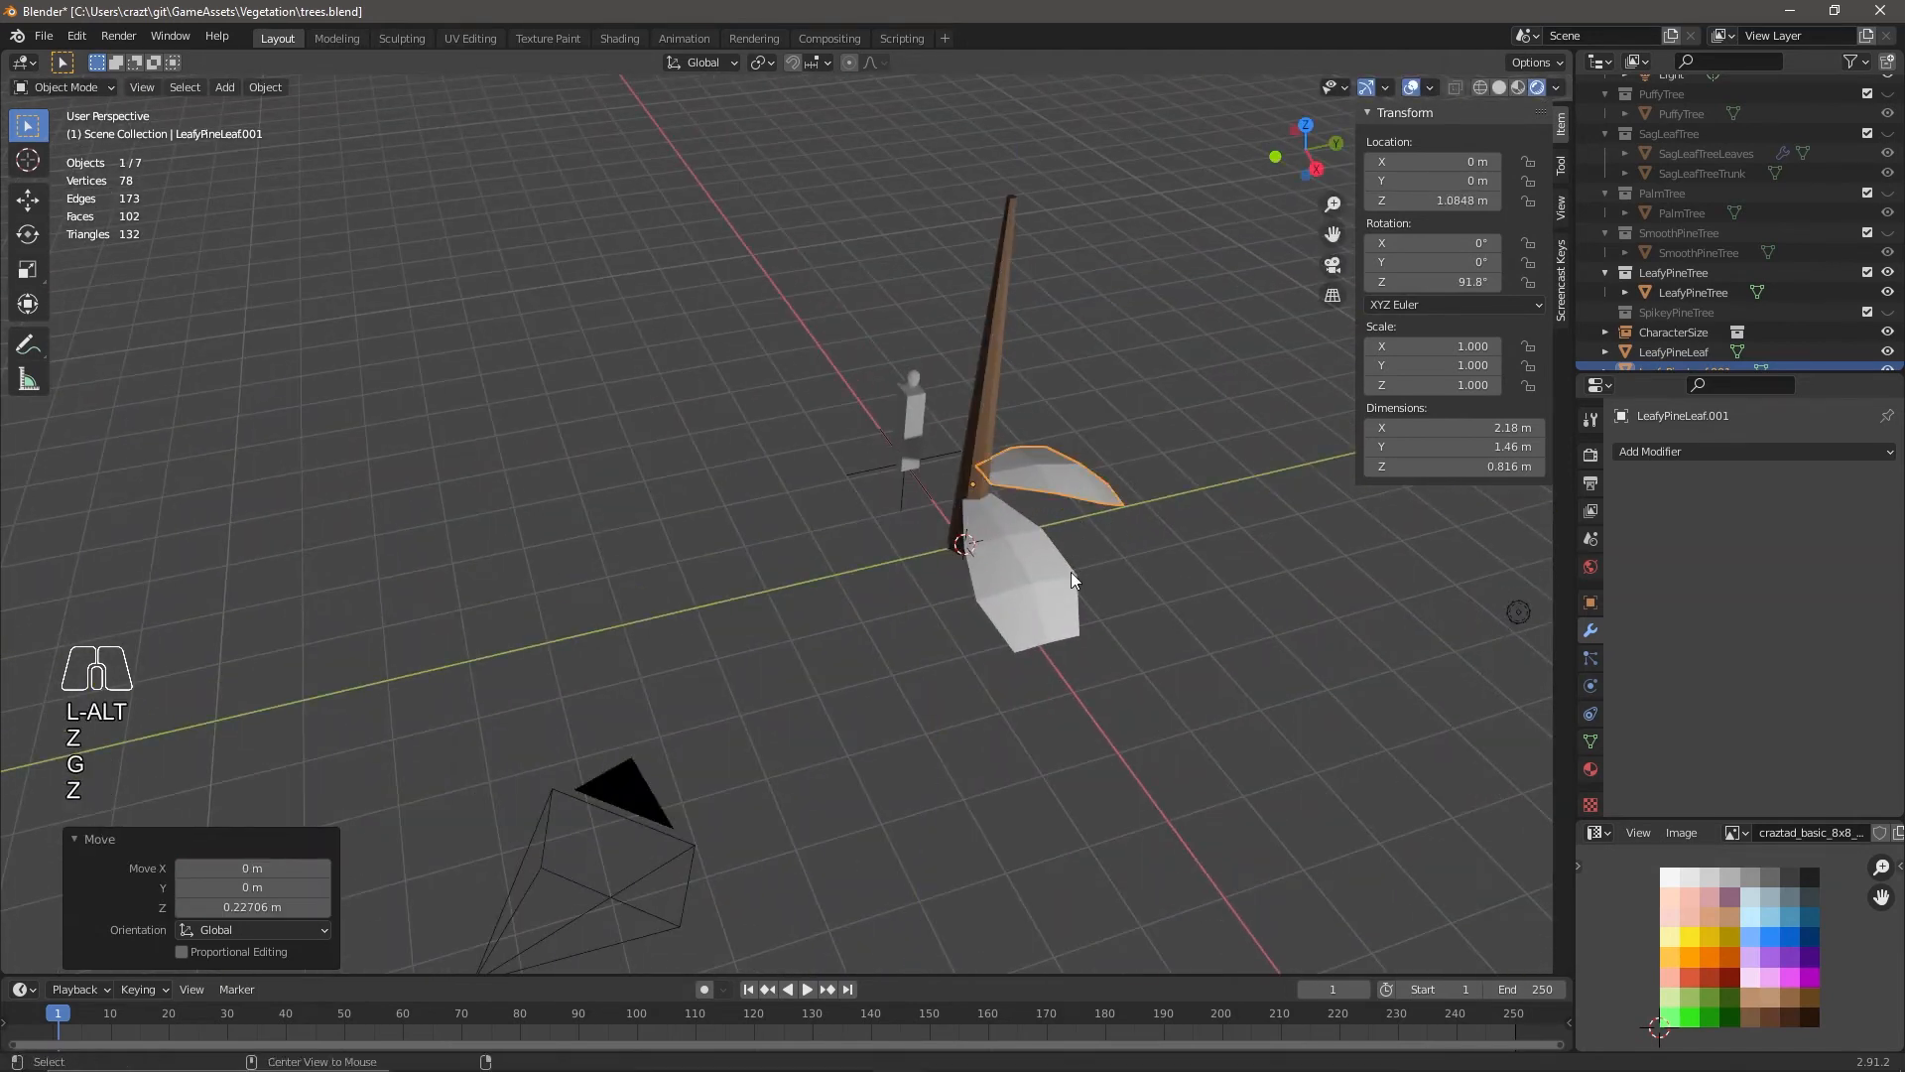
Add more linked leaf copies around the trunk, turning one to 169° at 0.69453 m height and scaling another to 0.785.
click(1048, 466)
middle_drag(1048, 465, 1032, 611)
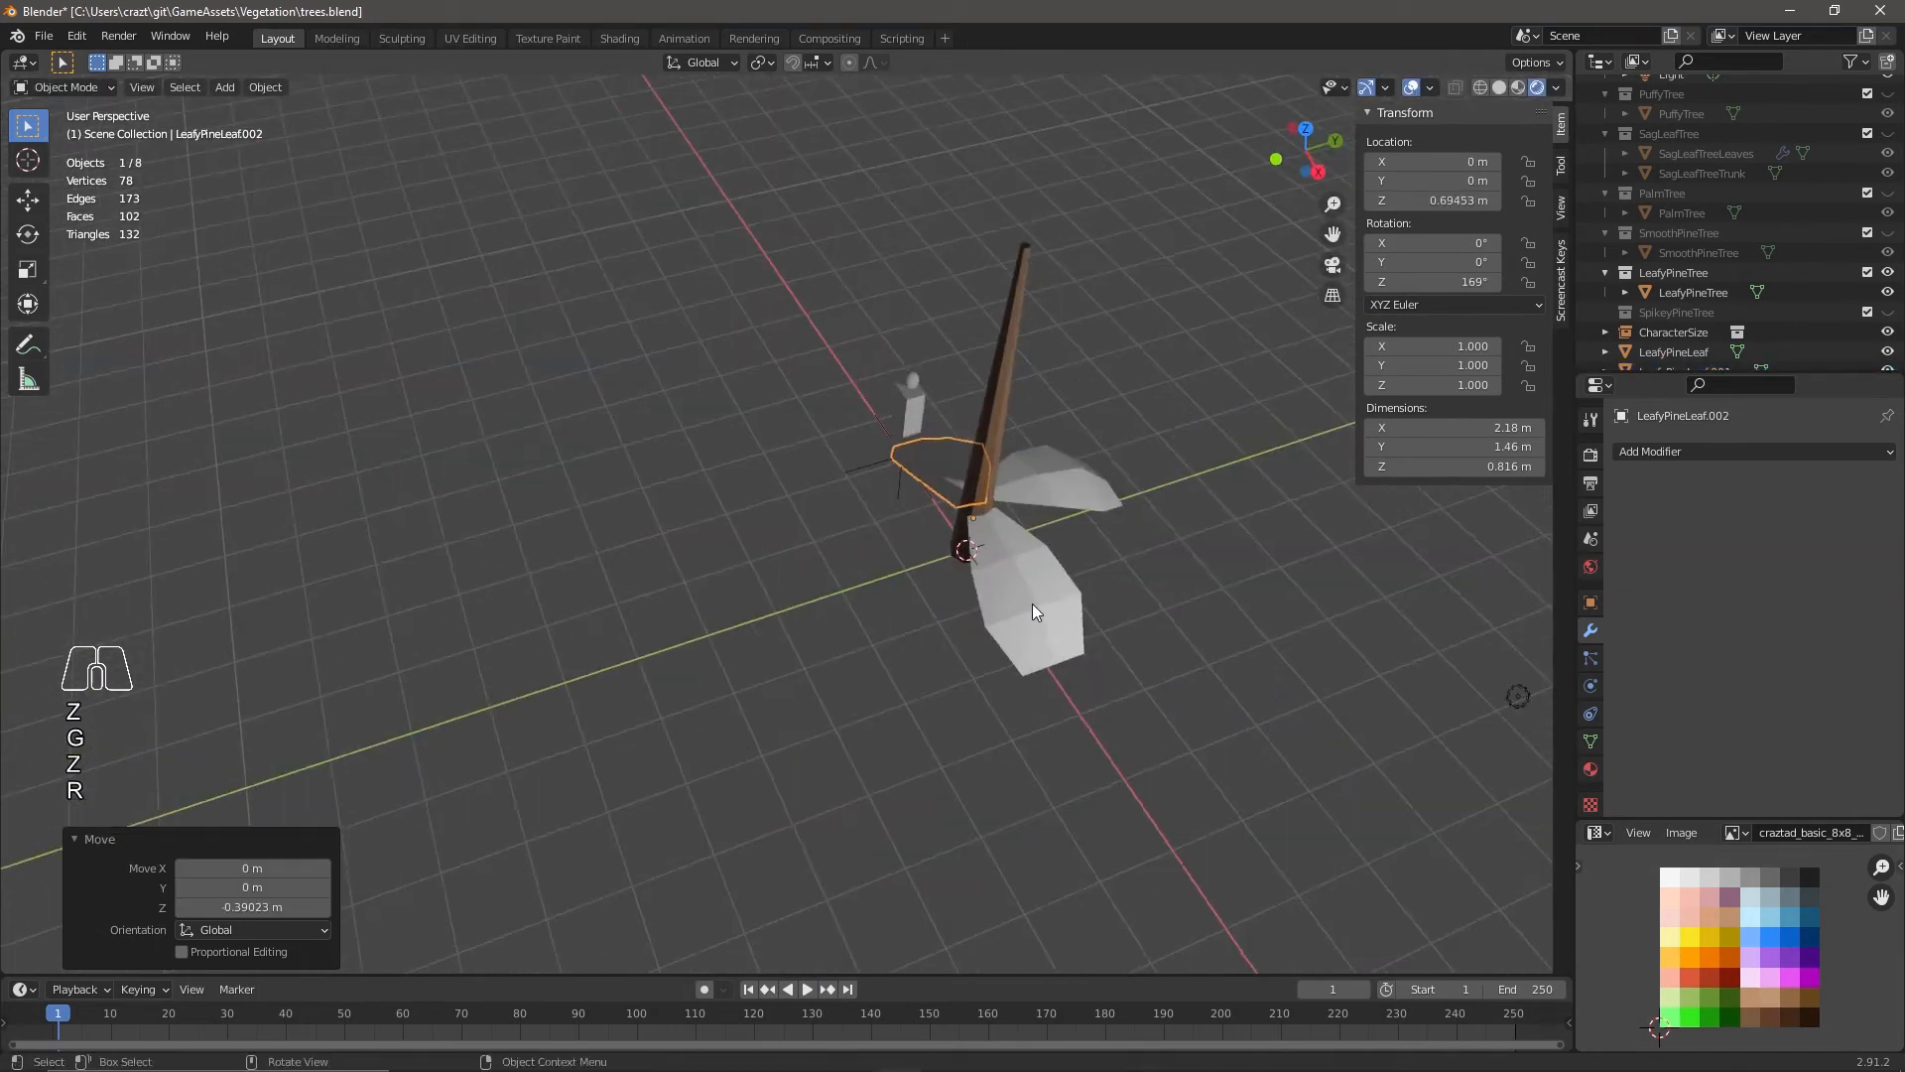
key(g)
key(z)
middle_drag(1161, 585, 1005, 583)
click(1062, 501)
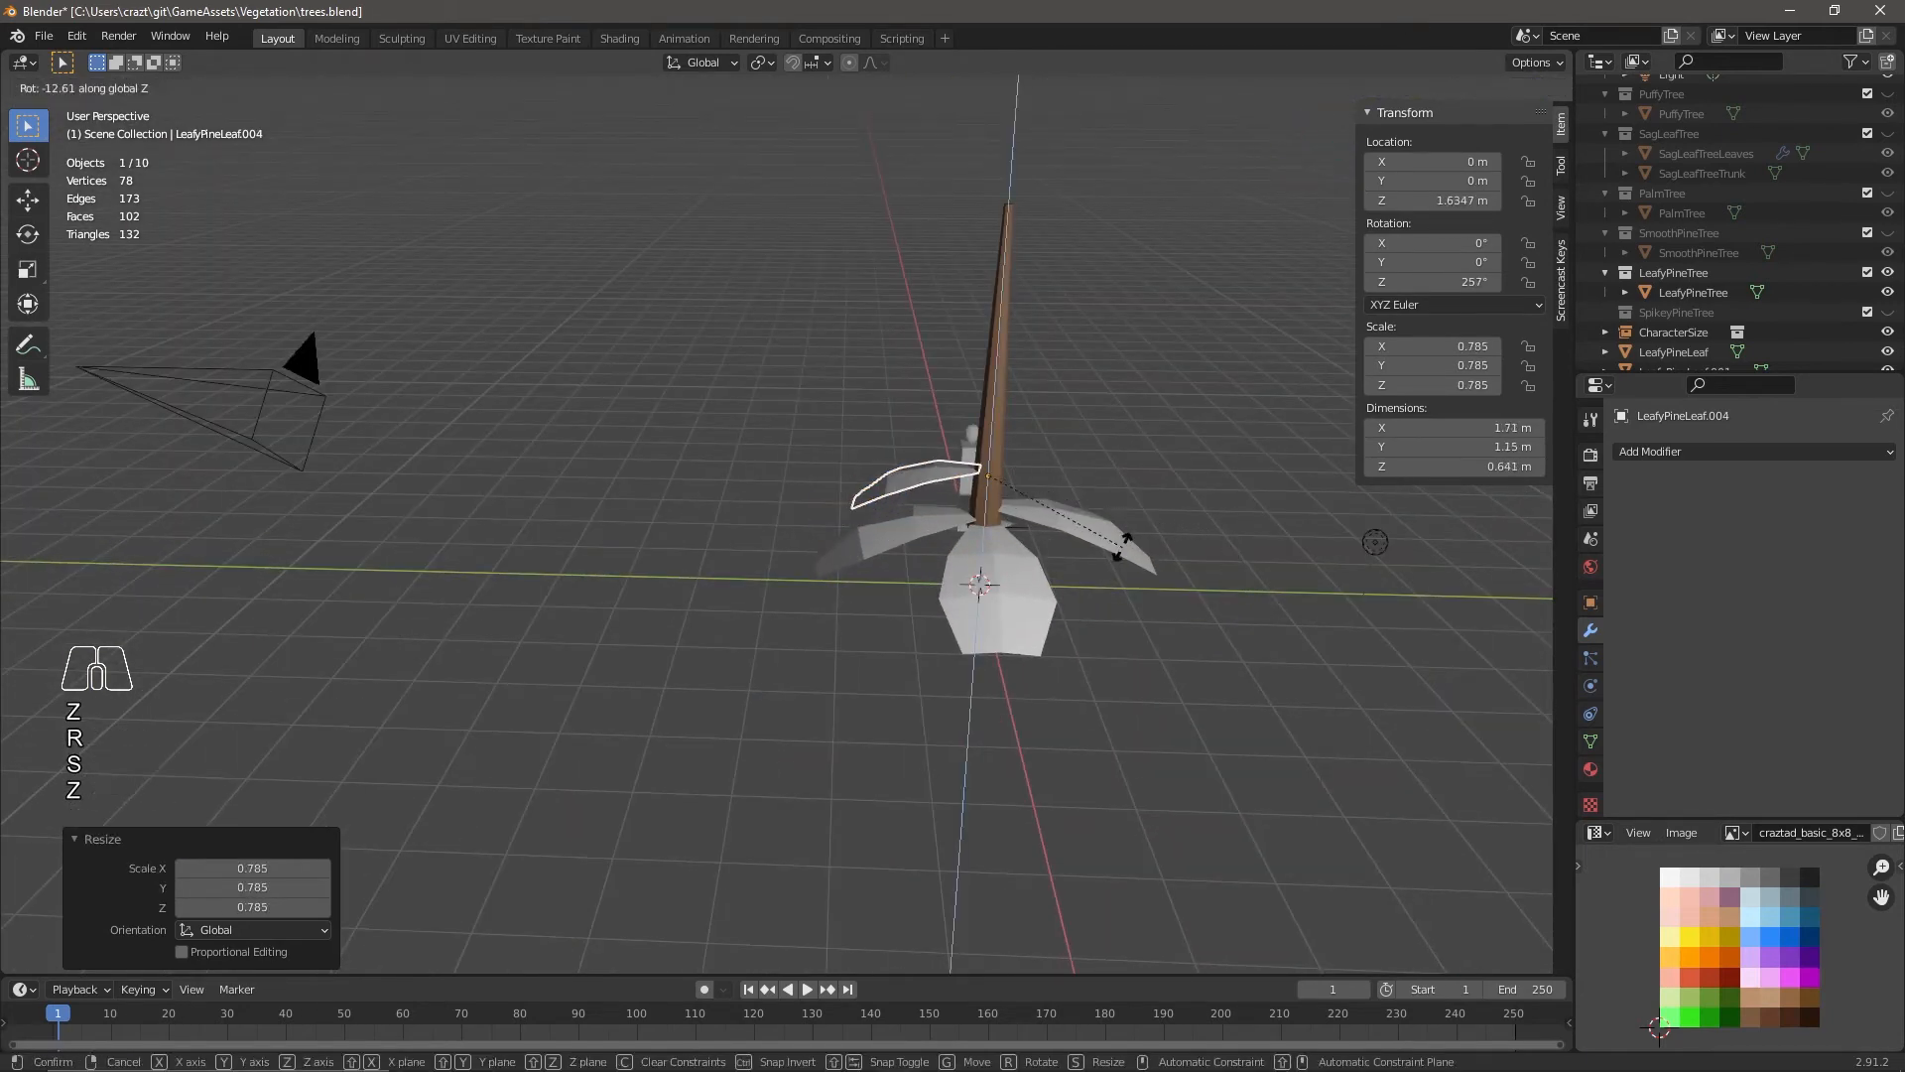
Place the next linked leaf copies around the trunk, adjusting their heights and rotating a full-size one 86.1° about Z.
click(1086, 397)
middle_drag(1097, 546, 1150, 672)
key(g)
key(z)
click(1111, 625)
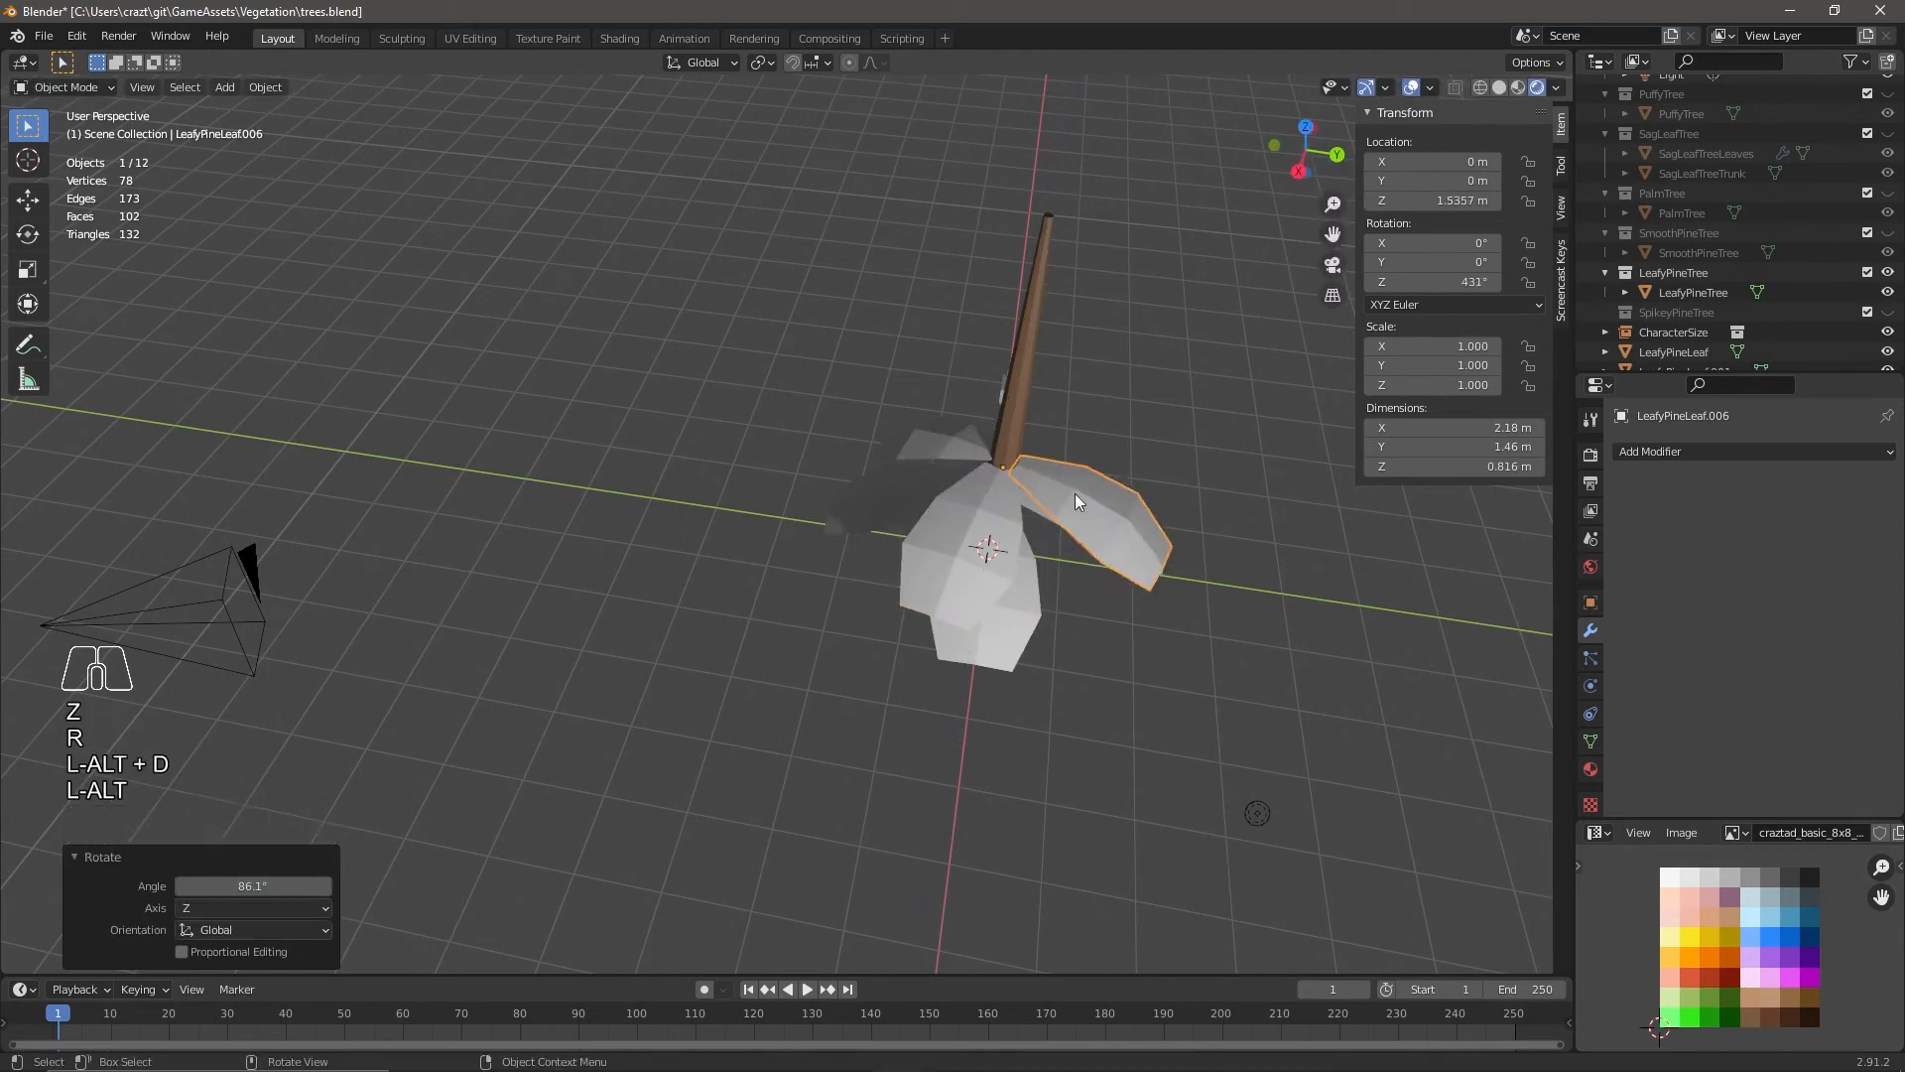
Move the leaf copy along Z, rotate it about Z and rescale it to fill a gap around the trunk.
middle_drag(1076, 497, 923, 426)
key(g)
key(z)
click(1142, 575)
key(r)
key(z)
click(1175, 717)
key(s)
click(1201, 704)
middle_drag(1202, 705, 1169, 663)
Add another linked leaf copy in place, then scale it, rotate it about Z and adjust its height.
key(alt+d)
key(Escape)
click(1230, 492)
middle_drag(1230, 506, 1310, 635)
key(s)
click(1381, 637)
key(r)
key(z)
click(1492, 692)
mouse_move(1369, 759)
middle_down()
mouse_move(990, 671)
mouse_move(1157, 798)
mouse_move(1389, 774)
middle_up()
key(g)
key(z)
click(970, 707)
Adjust the heights of two individual leaves along Z to even out the lower tiers.
click(1223, 526)
key(g)
key(z)
click(1228, 542)
middle_drag(1239, 546, 1153, 604)
click(1302, 544)
key(g)
key(z)
click(1314, 573)
Select nine leaves and create linked duplicates of them 1.6782 m higher along Z.
middle_drag(1335, 588, 1471, 626)
shift+drag(1337, 563, 1419, 665)
middle_drag(1439, 675, 1330, 665)
shift+click(1404, 705)
middle_drag(1447, 726, 1313, 657)
key(alt+d)
key(z)
click(1327, 540)
Scale down the duplicated leaf tier and rotate it about Z so its leaves are offset from the tier below.
middle_drag(1326, 540, 1389, 645)
key(s)
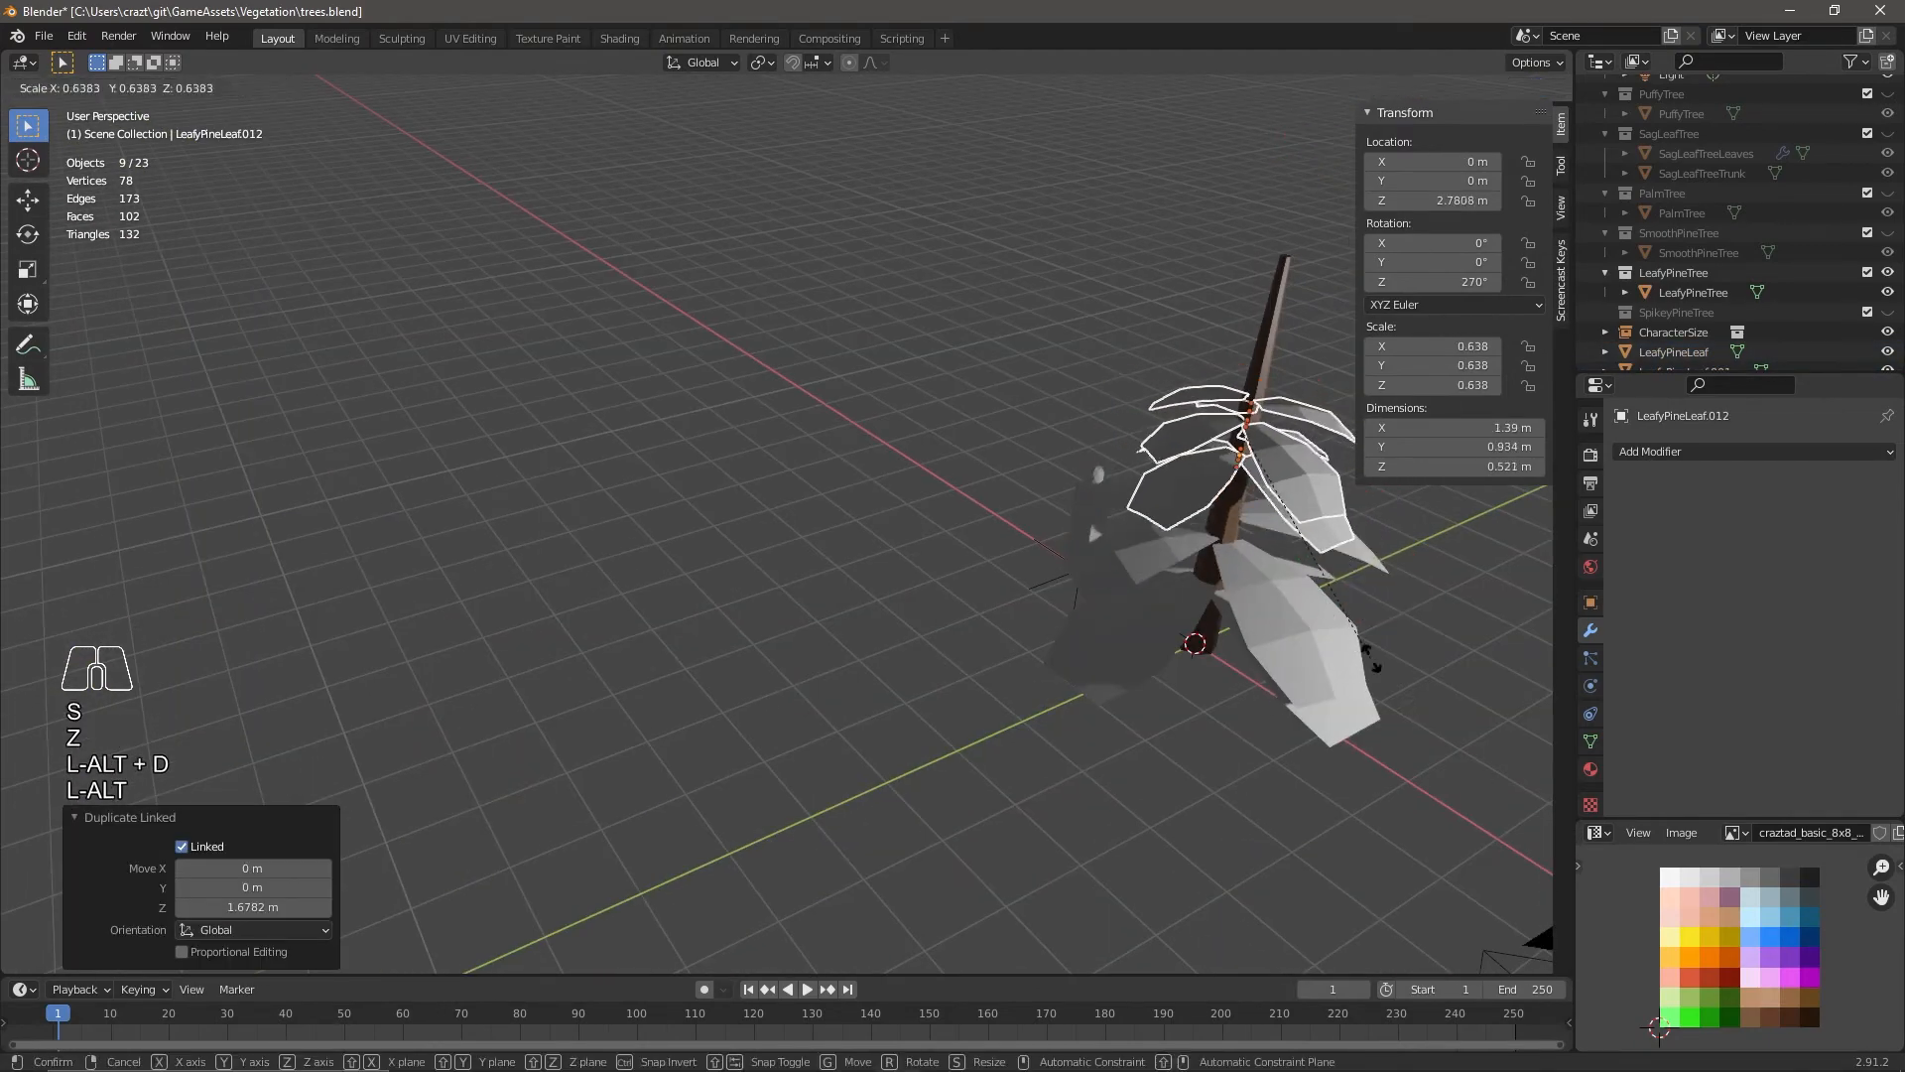
click(1339, 576)
middle_drag(1340, 576, 1330, 720)
key(r)
key(z)
click(1197, 757)
middle_drag(1187, 759, 1461, 645)
key(r)
key(z)
click(1339, 706)
Create linked duplicates of the selected leaf tier further up the trunk and scale them down.
mouse_move(1340, 707)
middle_down()
mouse_move(1557, 807)
mouse_move(1336, 685)
middle_up()
key(alt+d)
key(z)
click(1338, 598)
middle_drag(1337, 598, 1335, 802)
key(s)
click(1247, 671)
middle_drag(1231, 721, 1324, 735)
Rotate the uppermost leaf tier about Z to stagger its leaves around the trunk.
key(r)
key(r)
key(z)
click(1018, 308)
middle_drag(1181, 566, 1334, 556)
middle_drag(1175, 679, 1236, 764)
click(1179, 476)
key(r)
key(z)
click(1112, 535)
Select the trunk and move its top vertices along Z to fit the uppermost leaves.
middle_drag(1121, 596, 1366, 568)
click(1191, 598)
middle_drag(1255, 594, 1377, 527)
shift+click(1157, 298)
click(1093, 312)
click(1131, 502)
key(Tab)
key(g)
key(z)
click(1361, 470)
key(Tab)
Turn on the face orientation overlay and extrude the whole LeafyPineLeaf mesh to give the leaves thickness.
click(1280, 655)
key(Tab)
key(a)
click(1429, 87)
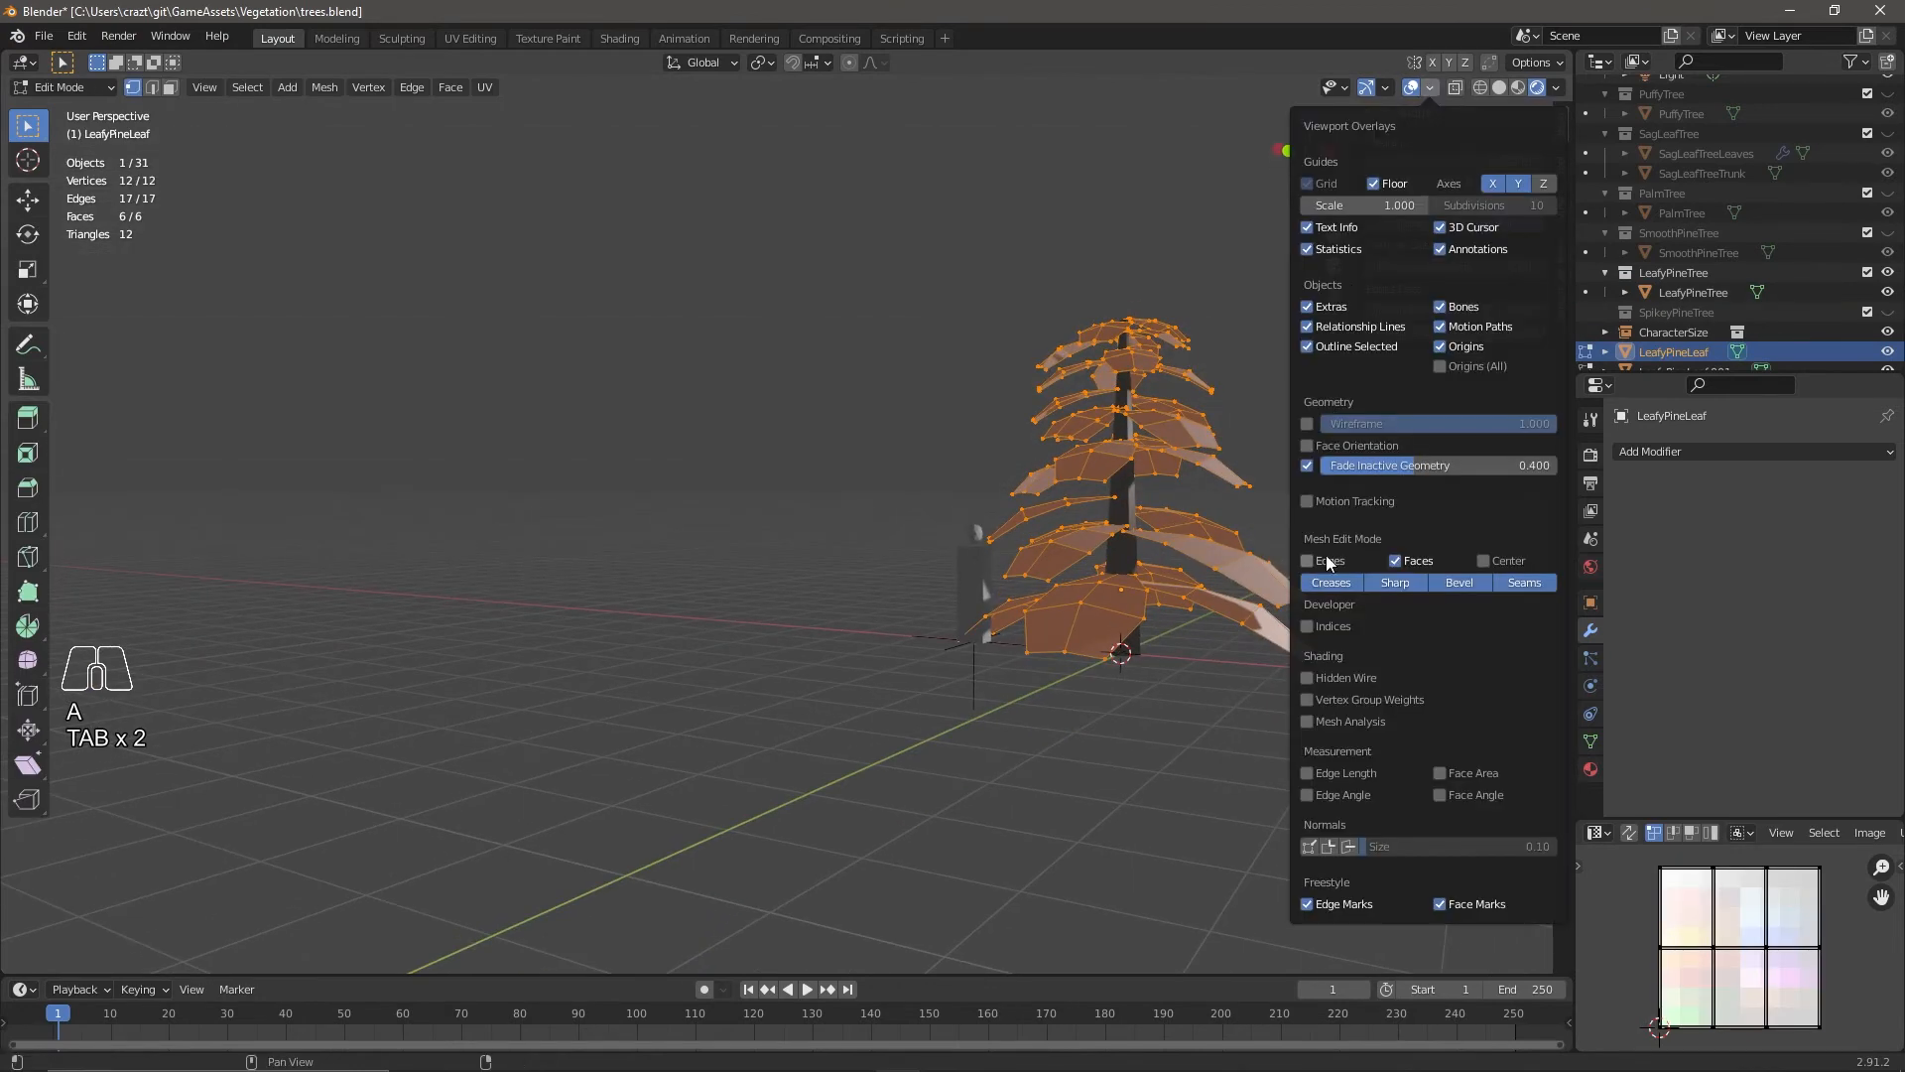
click(1307, 446)
key(e)
click(1239, 762)
mouse_move(1239, 762)
middle_down()
mouse_move(1328, 794)
mouse_move(1273, 751)
middle_up()
Turn off the face orientation overlay and assign the existing palette material named Material to LeafyPineLeaf.
key(Tab)
click(1429, 88)
click(1307, 446)
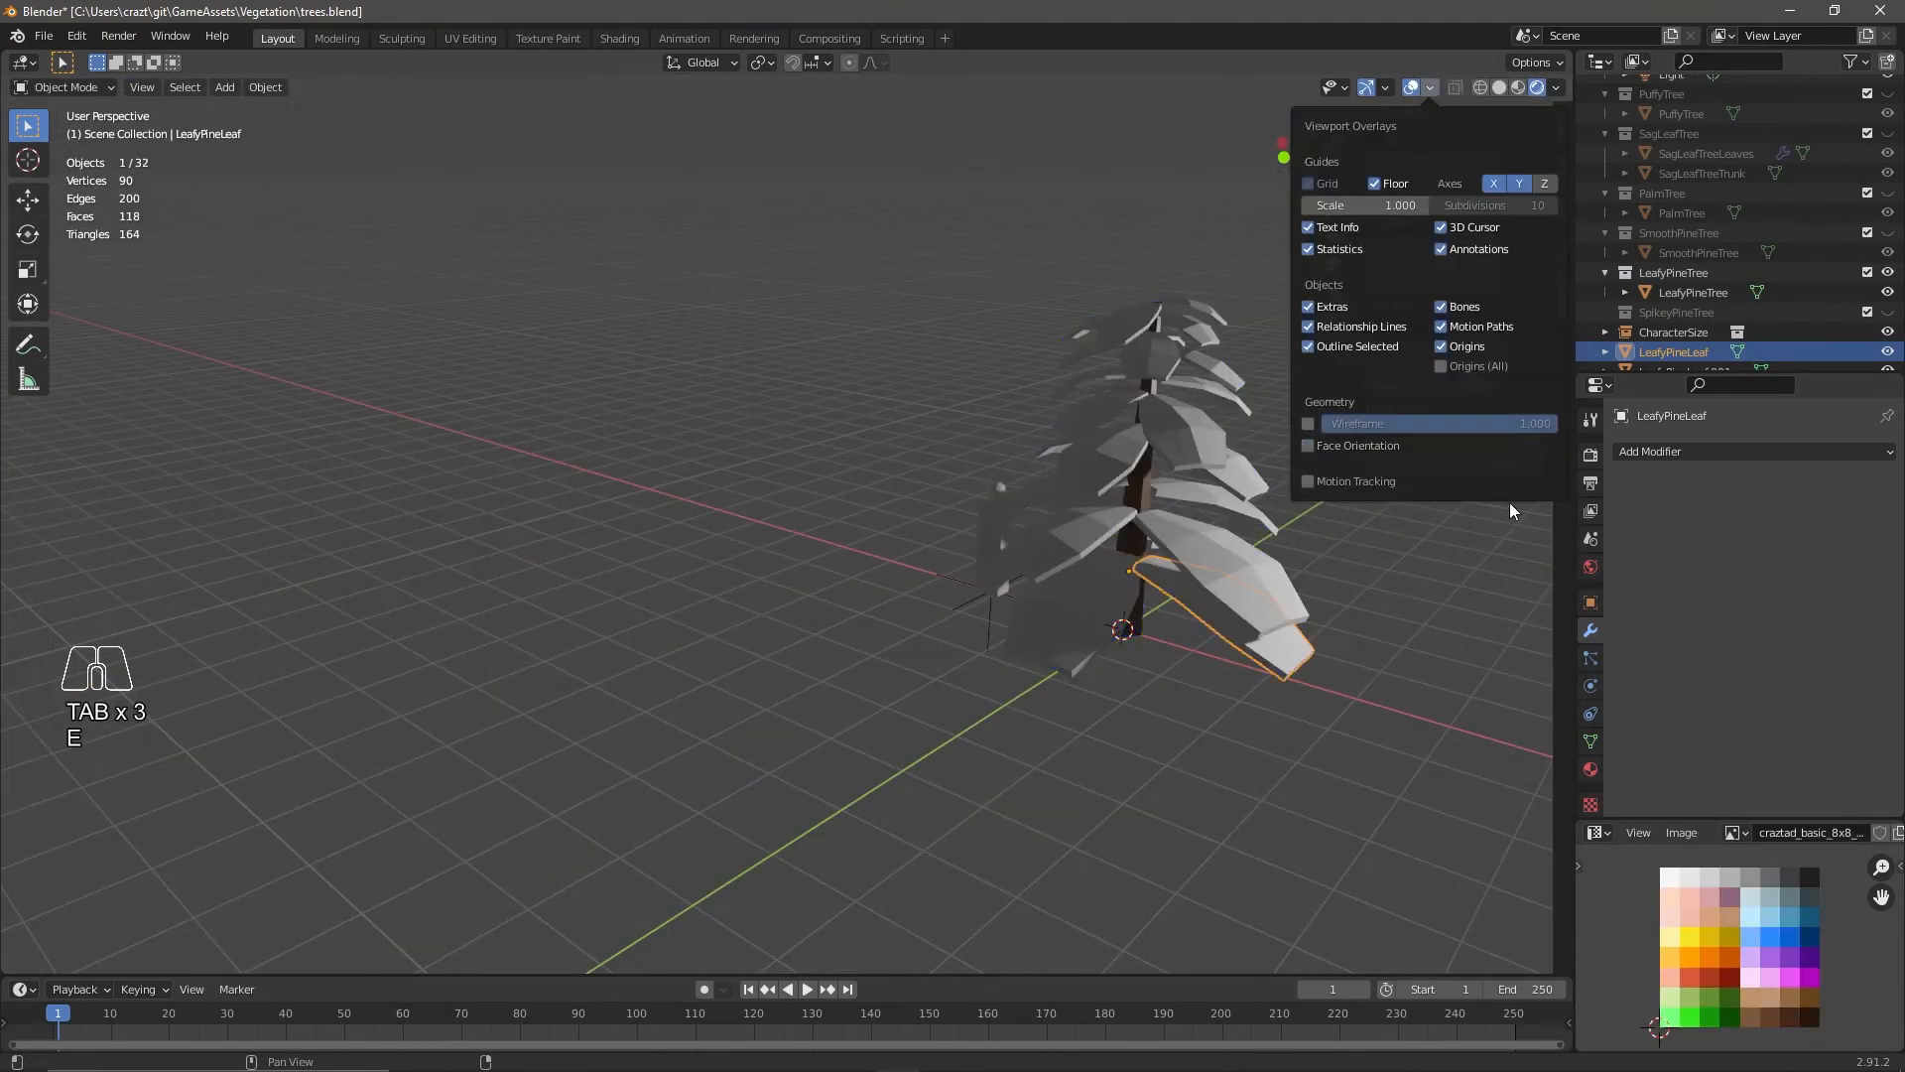
click(1590, 769)
click(1630, 537)
click(1668, 566)
Scale all of the leaf's UVs to 0 and move them onto a green swatch of the palette.
key(Tab)
key(a)
key(a)
key(s)
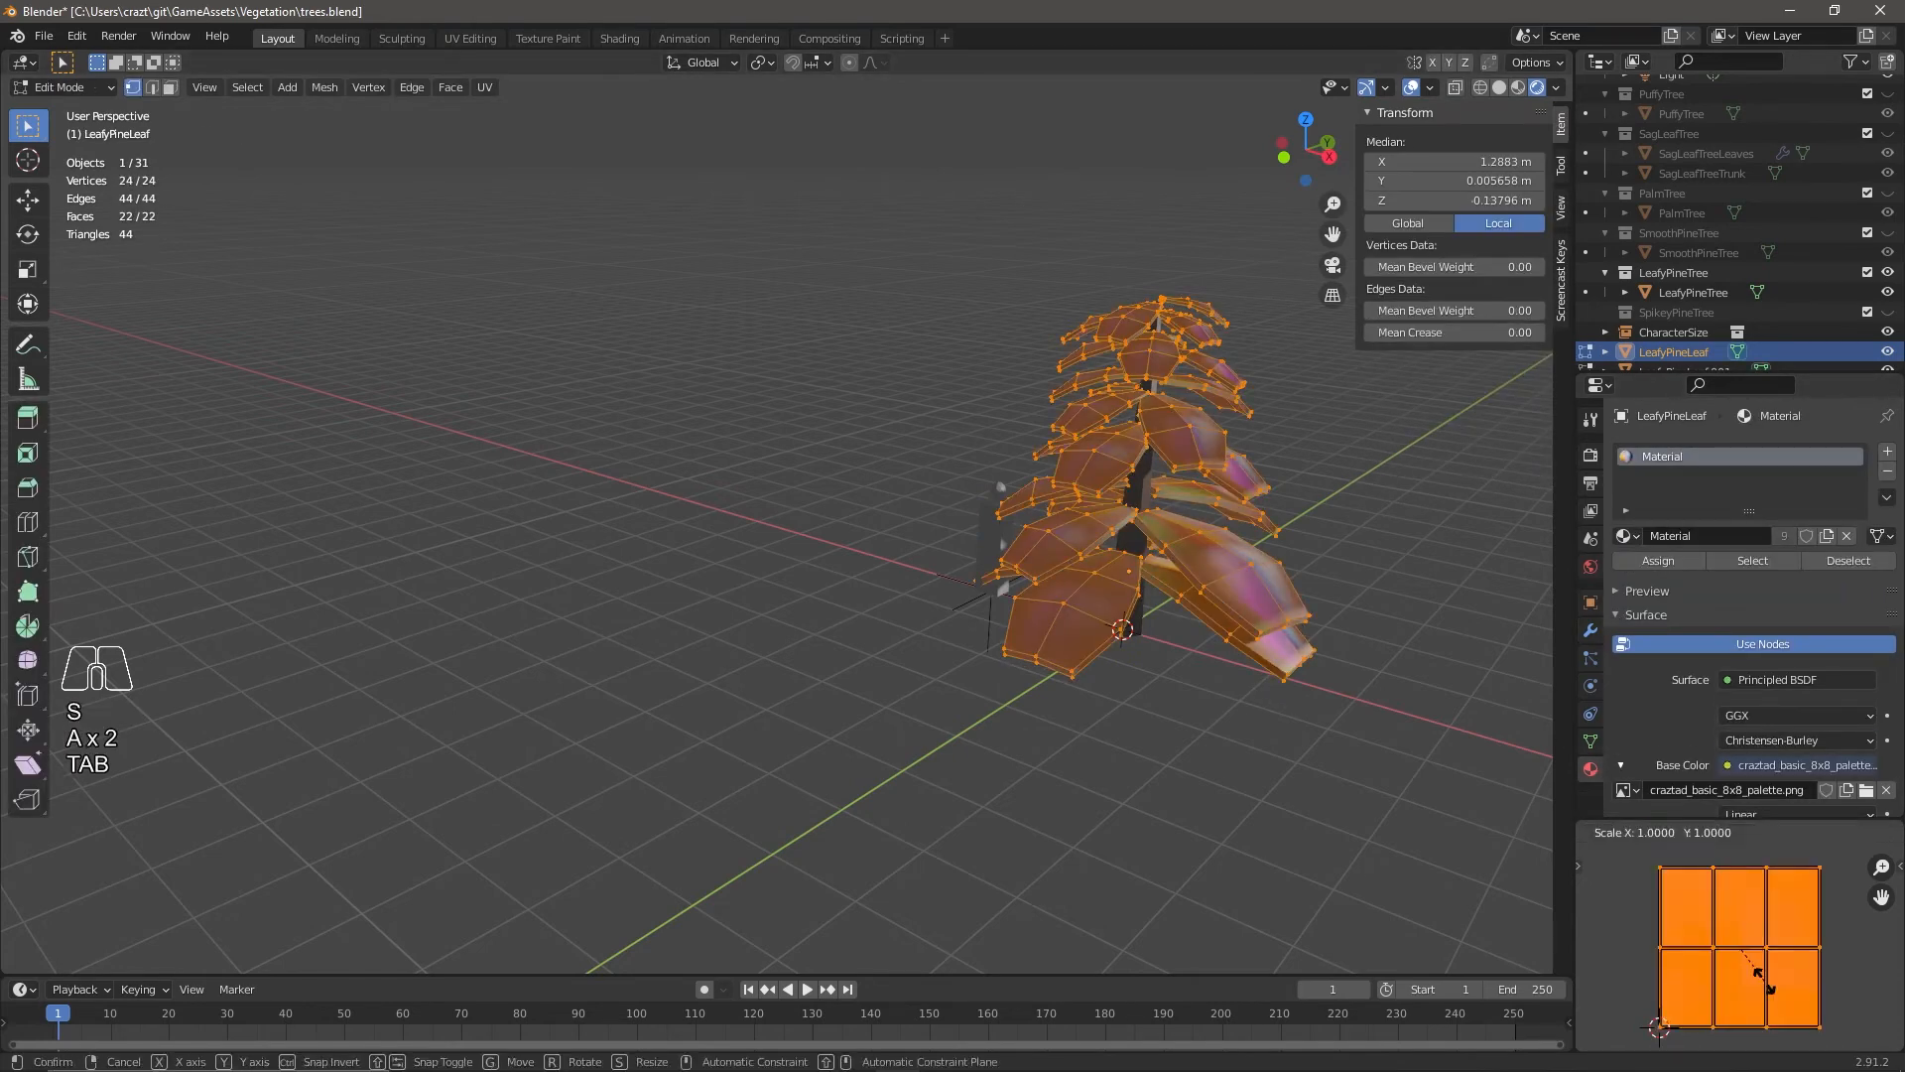
key(KP_0)
key(Return)
key(g)
key(Tab)
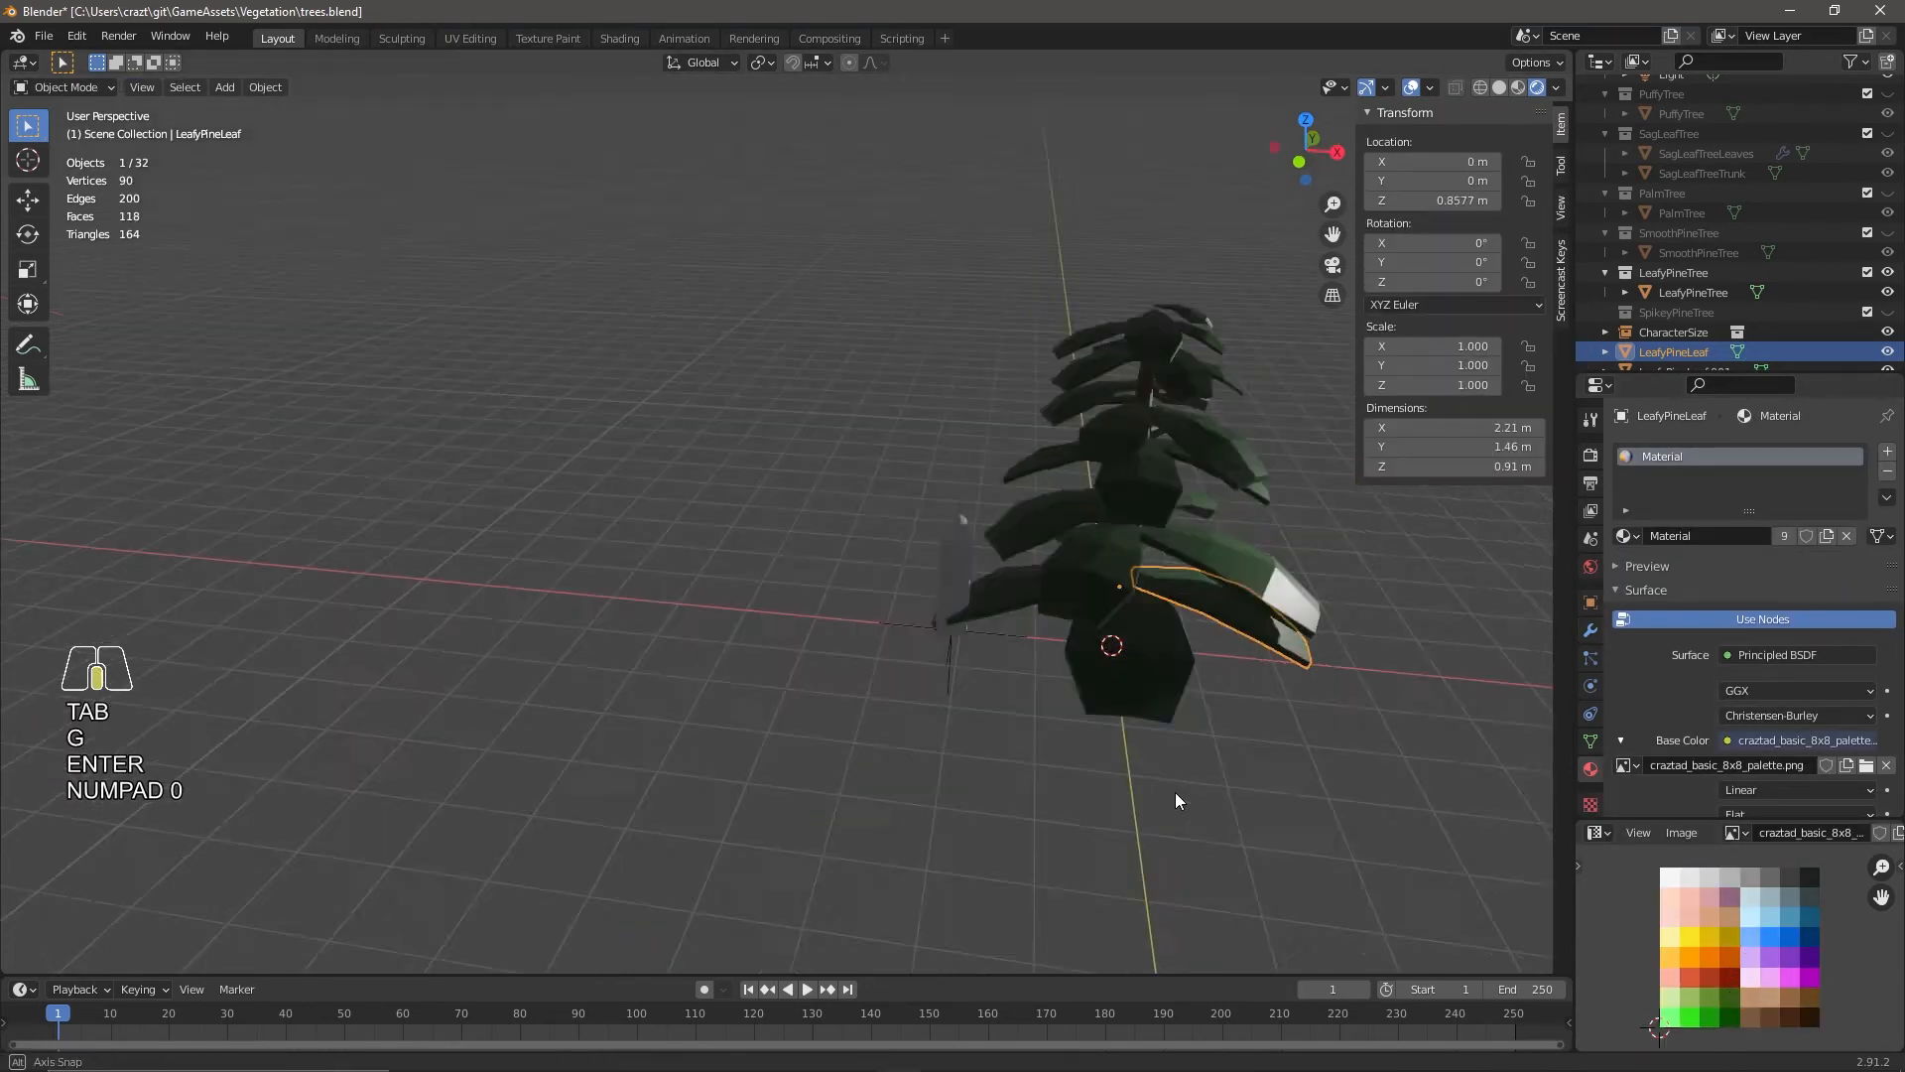
Select faces on the LeafyPineLeaf mesh and scale them to broaden the leaf to 1.91 m in Y.
middle_drag(1175, 792, 1196, 758)
middle_drag(1069, 842, 1010, 769)
key(Tab)
key(3)
click(1240, 640)
middle_drag(1246, 628, 1301, 774)
shift+click(1202, 645)
key(s)
click(1064, 797)
middle_drag(1064, 796, 1048, 749)
key(s)
click(1286, 745)
middle_drag(1286, 745, 1370, 615)
key(Tab)
Join all LeafyPineLeaf objects, from LeafyPineLeaf through LeafyPineLeaf.026, into one object and place it in the LeafyPineTree collection.
scroll(1683, 344, down, 3)
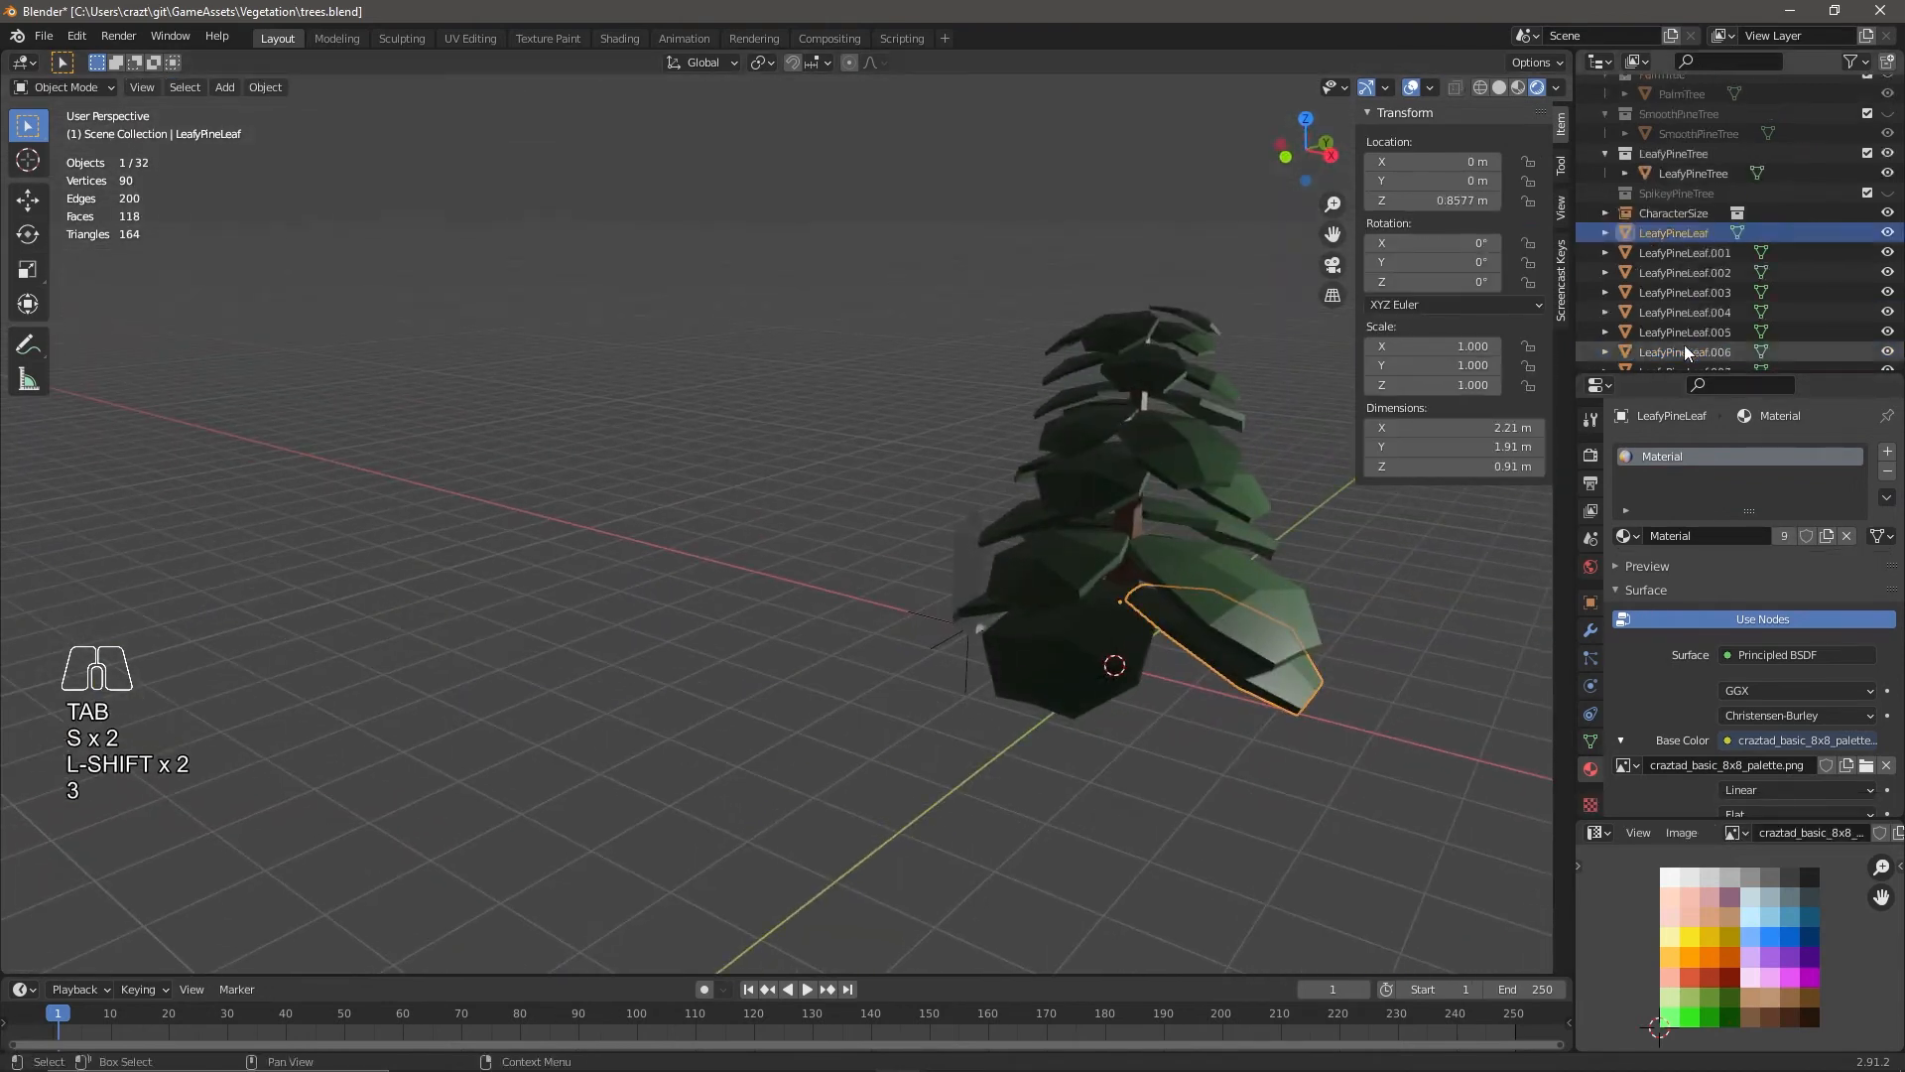
scroll(1691, 297, down, 7)
shift+click(1687, 336)
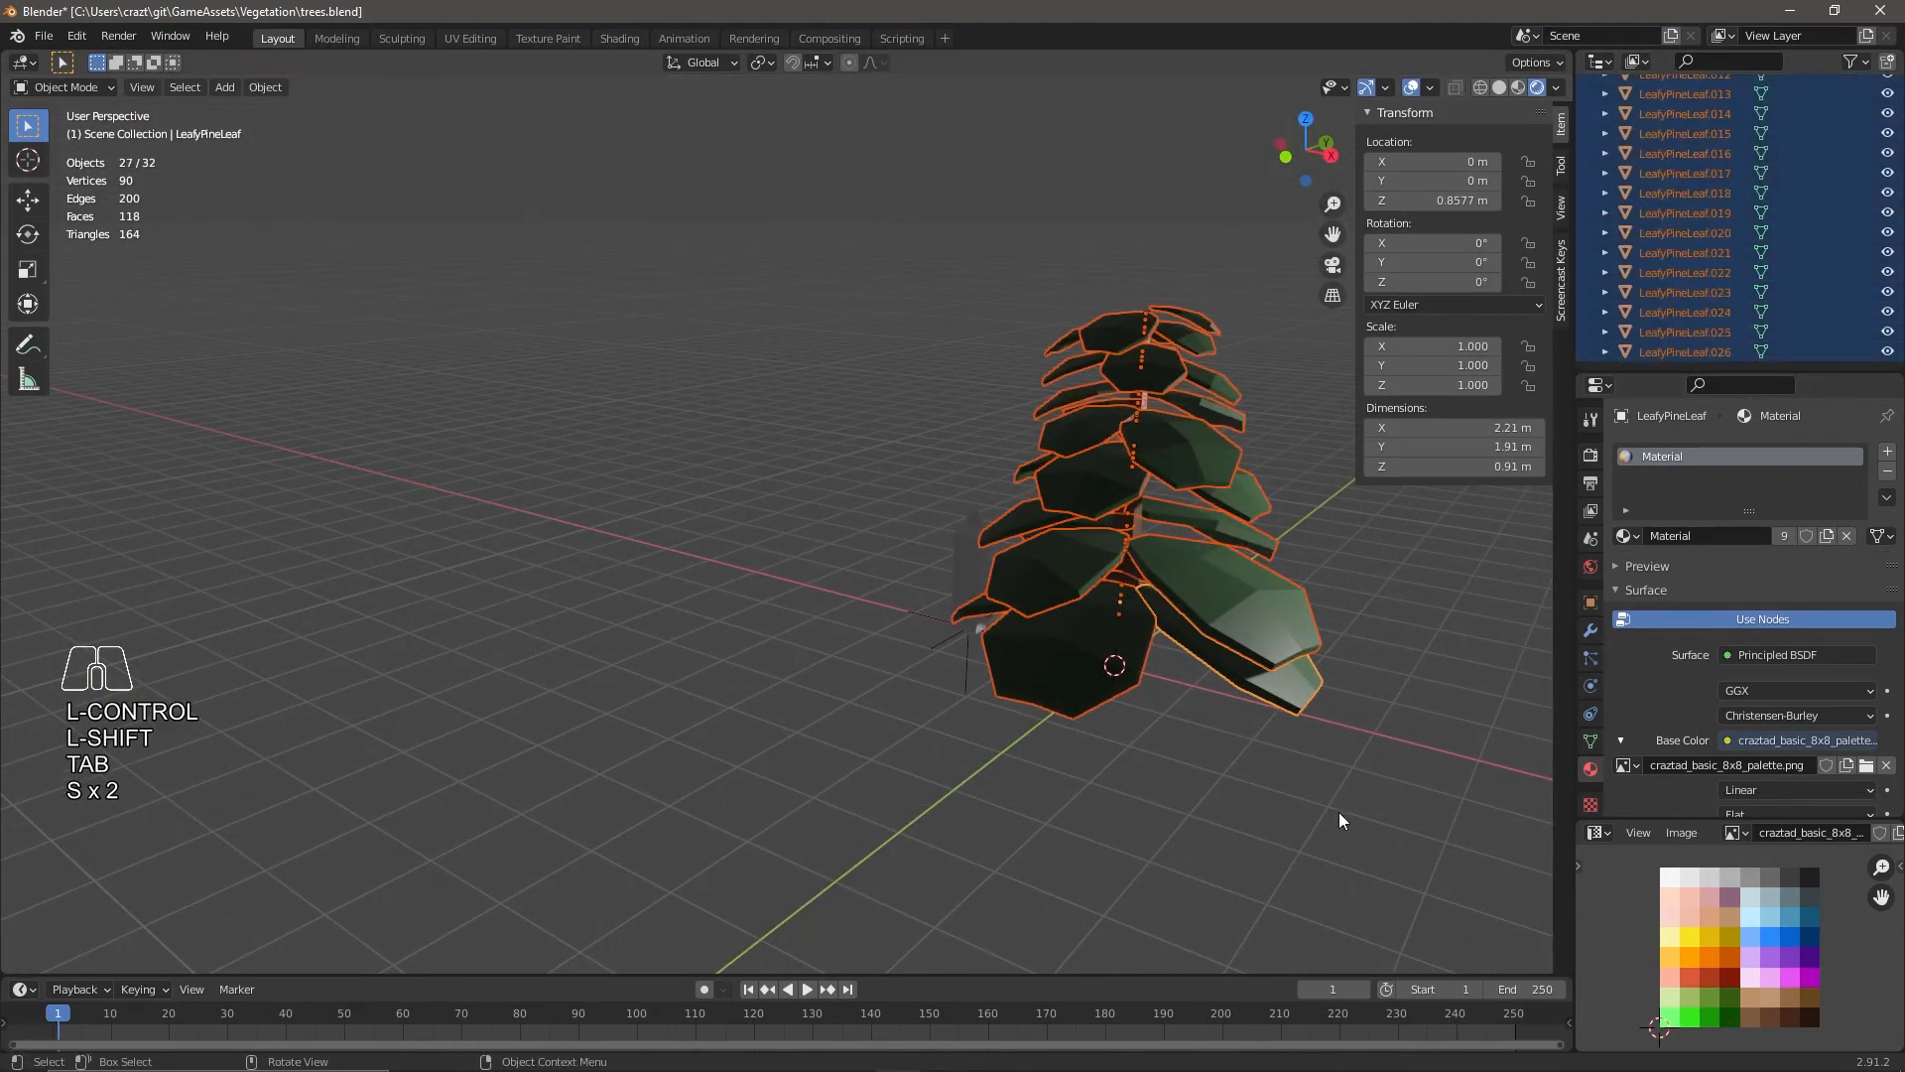
key(ctrl+j)
drag(1648, 352, 1673, 272)
Raise the top face of the LeafyPineTree trunk along Z and scale that face.
middle_drag(1046, 760, 1071, 655)
scroll(1099, 727, up, 3)
scroll(1099, 727, down, 3)
shift+middle_drag(1071, 655, 901, 764)
scroll(901, 764, up, 2)
middle_drag(987, 508, 1006, 576)
click(1021, 489)
key(Tab)
key(g)
key(z)
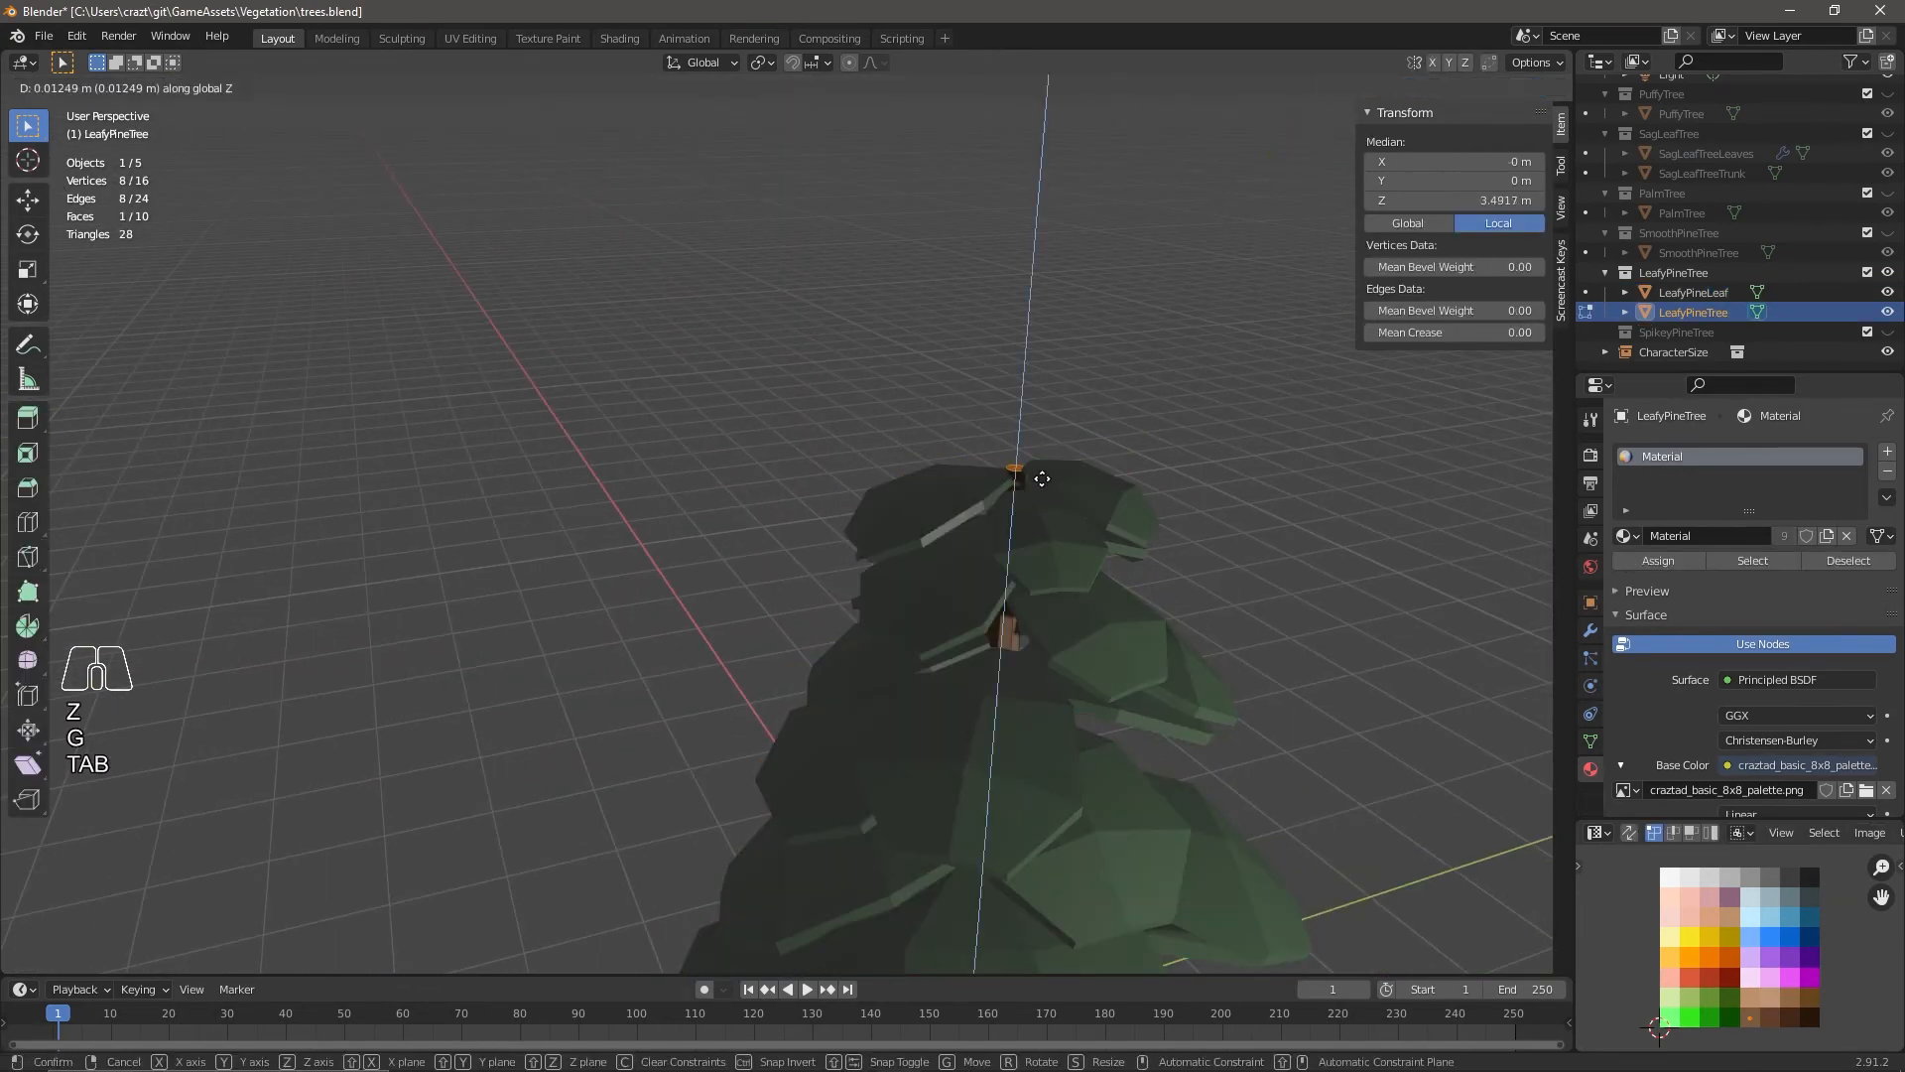
click(1045, 470)
key(s)
click(1231, 616)
middle_drag(1230, 615, 1276, 614)
key(Tab)
scroll(1276, 614, down, 4)
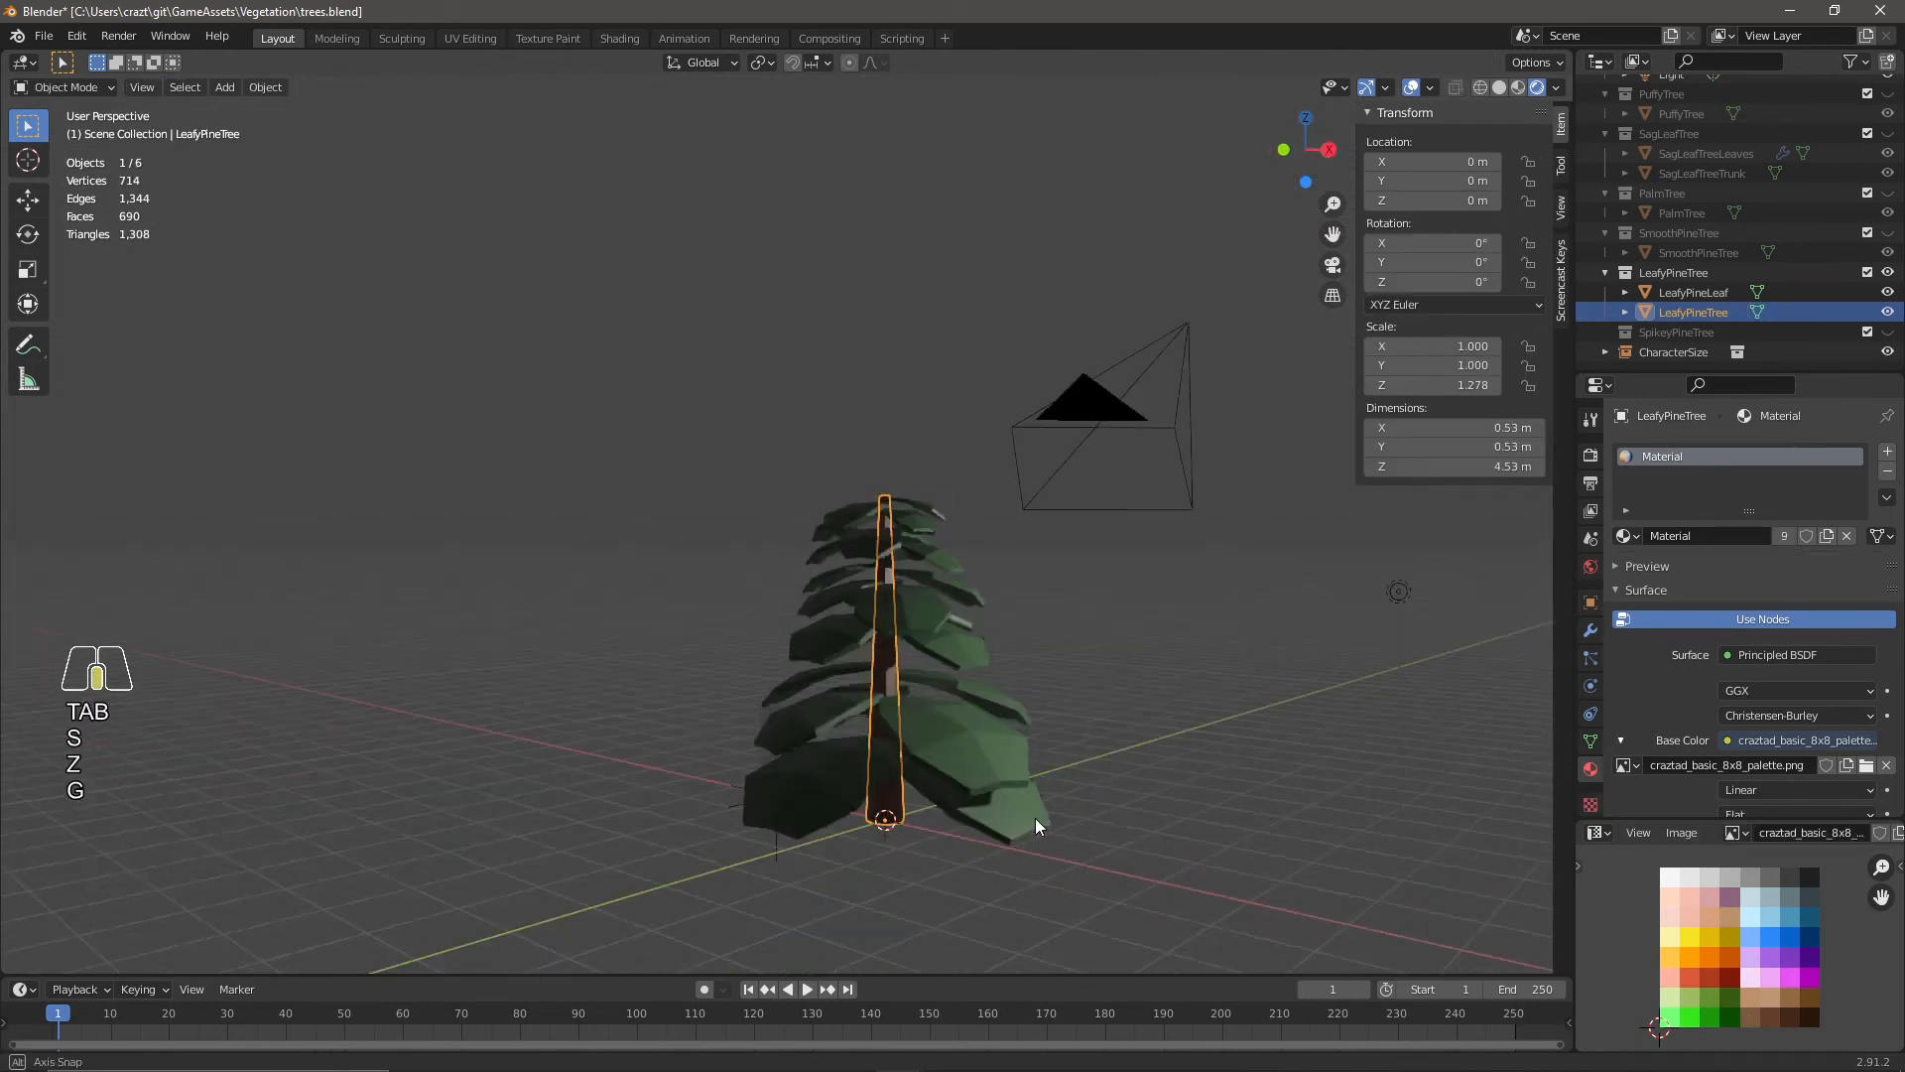
Move all of the LeafyPineTree trunk's UVs onto a dark brown swatch of the palette.
key(Tab)
key(a)
key(g)
click(1789, 1016)
key(Tab)
Duplicate the trunk in place as SpikeyPineTrunk in the SpikeyPineTree collection, naming the original LeafyPineTrunk.
middle_drag(873, 846, 928, 854)
key(shift+d)
key(Escape)
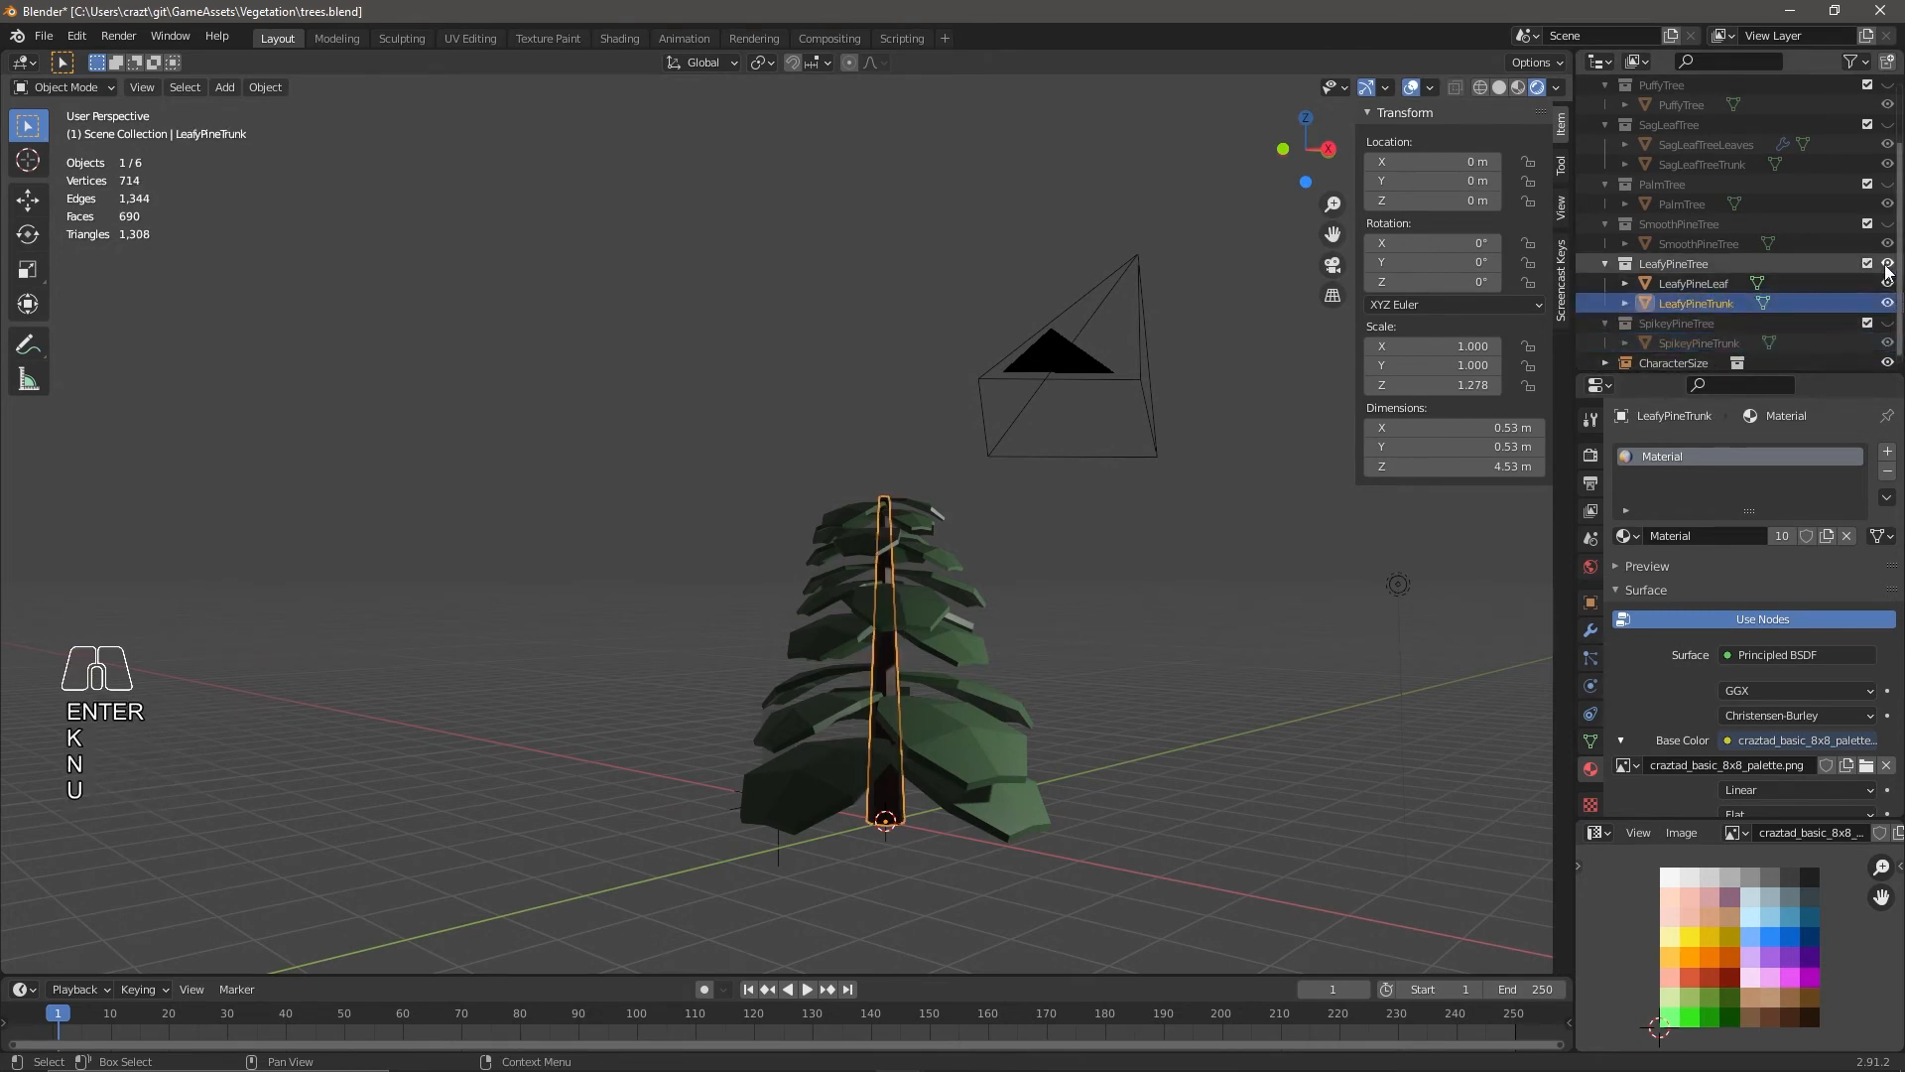
Save trees.blend and commit it through git gui, launched from the Git terminal, with a message beginning "Added leafy".
click(44, 35)
click(59, 171)
click(686, 1051)
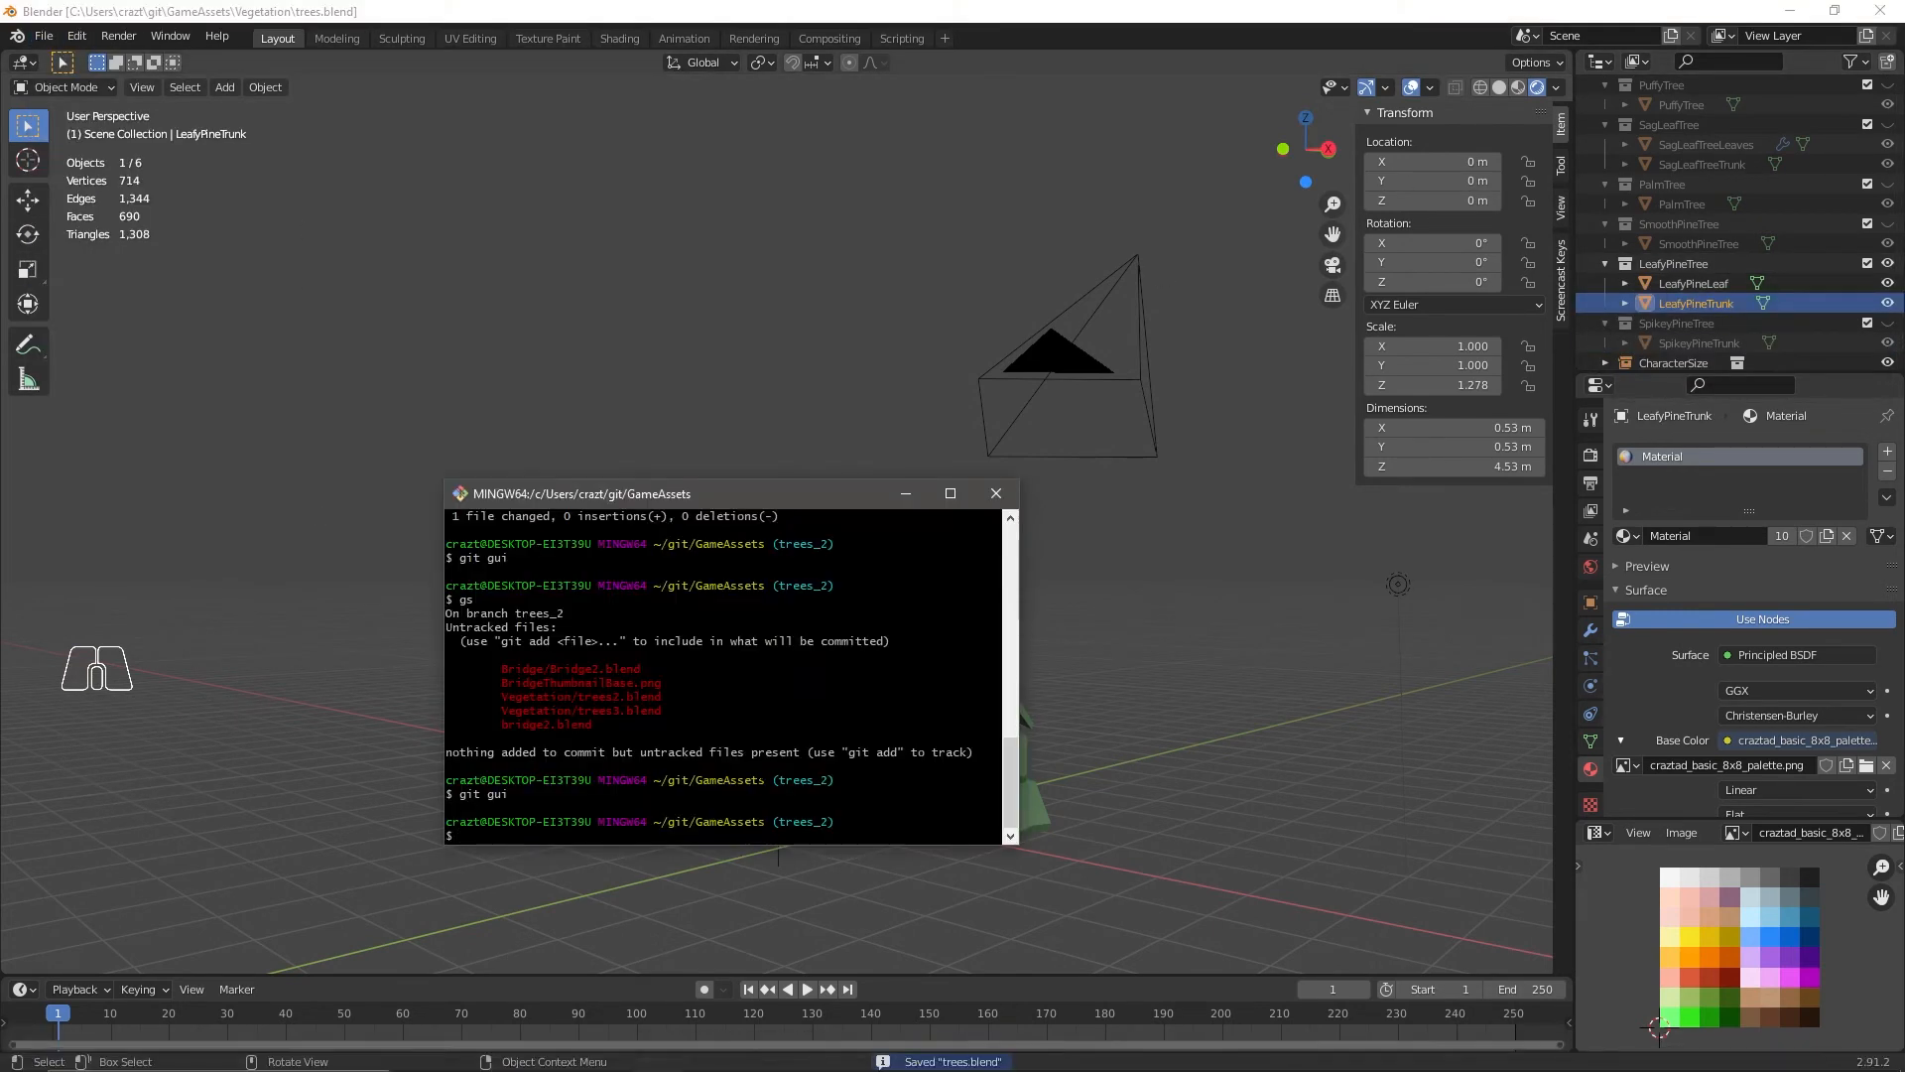
text(git gui)
key(Return)
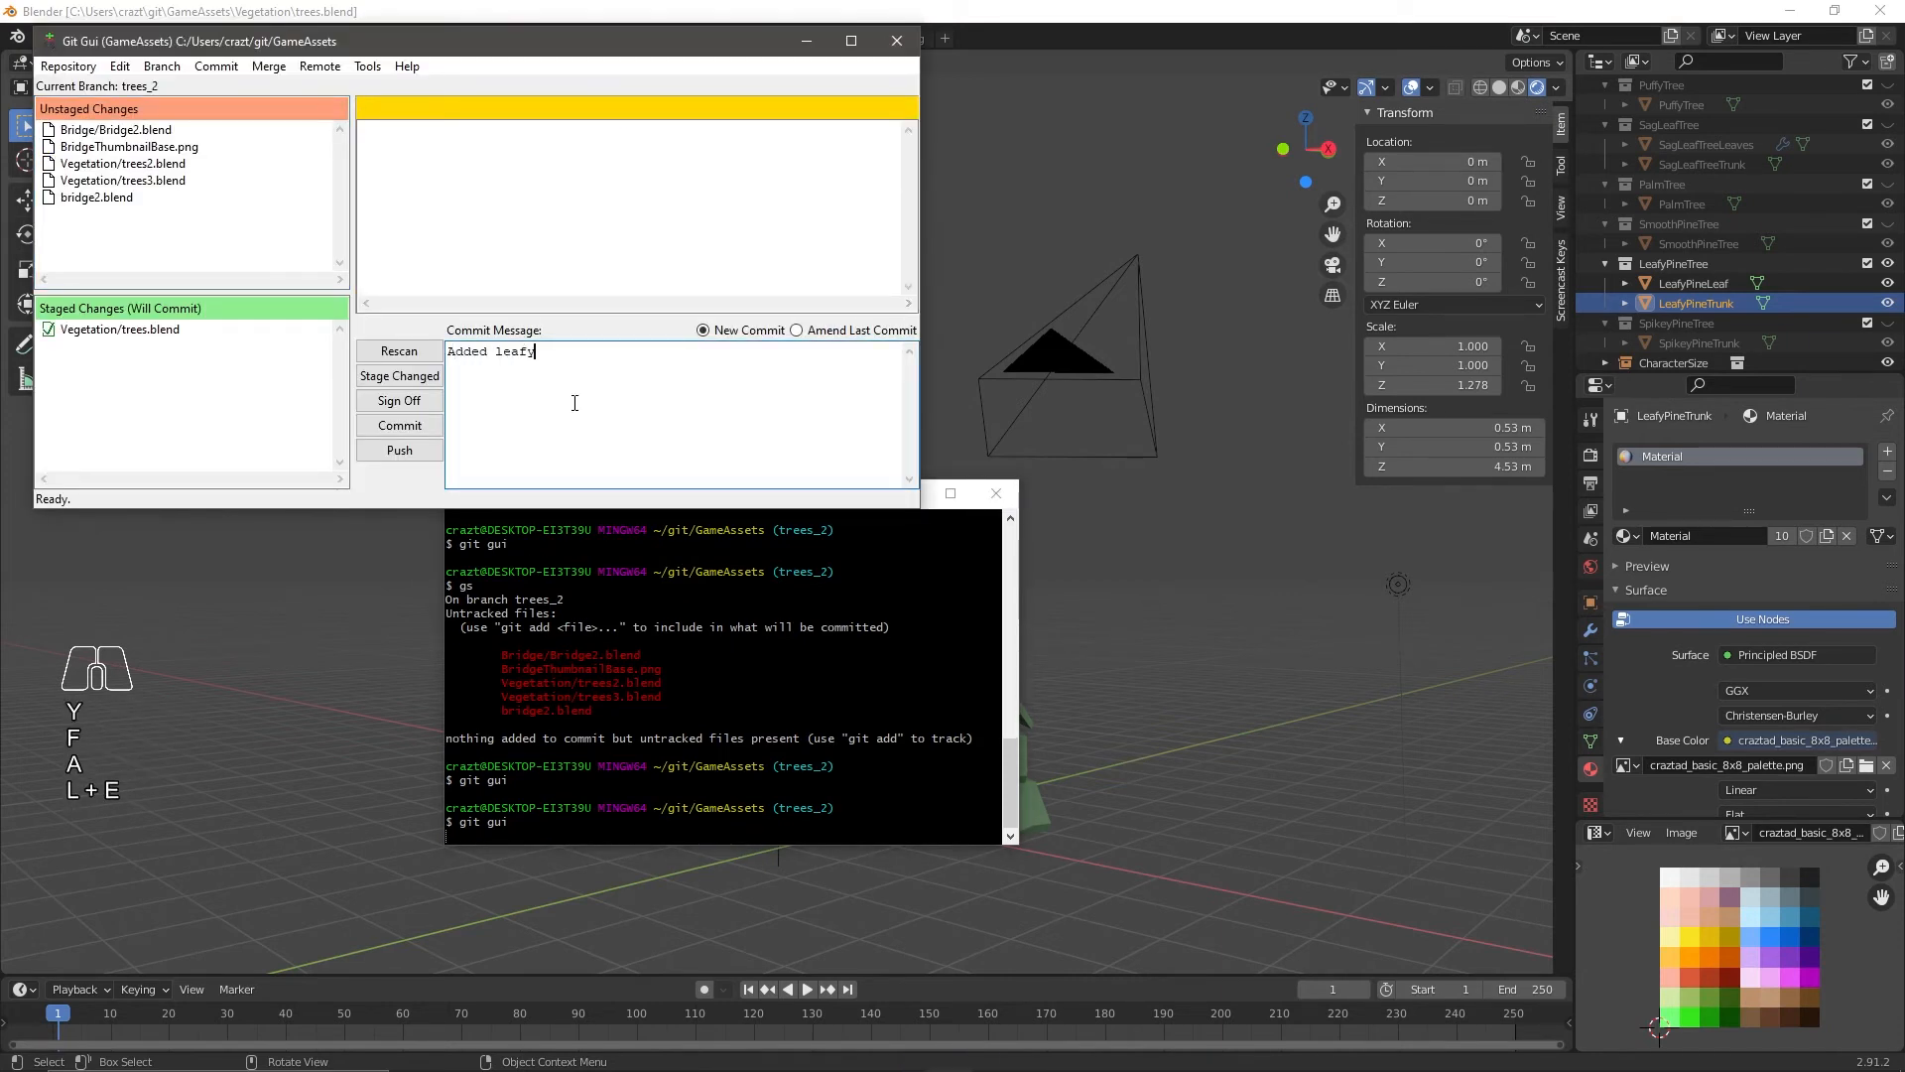
click(399, 425)
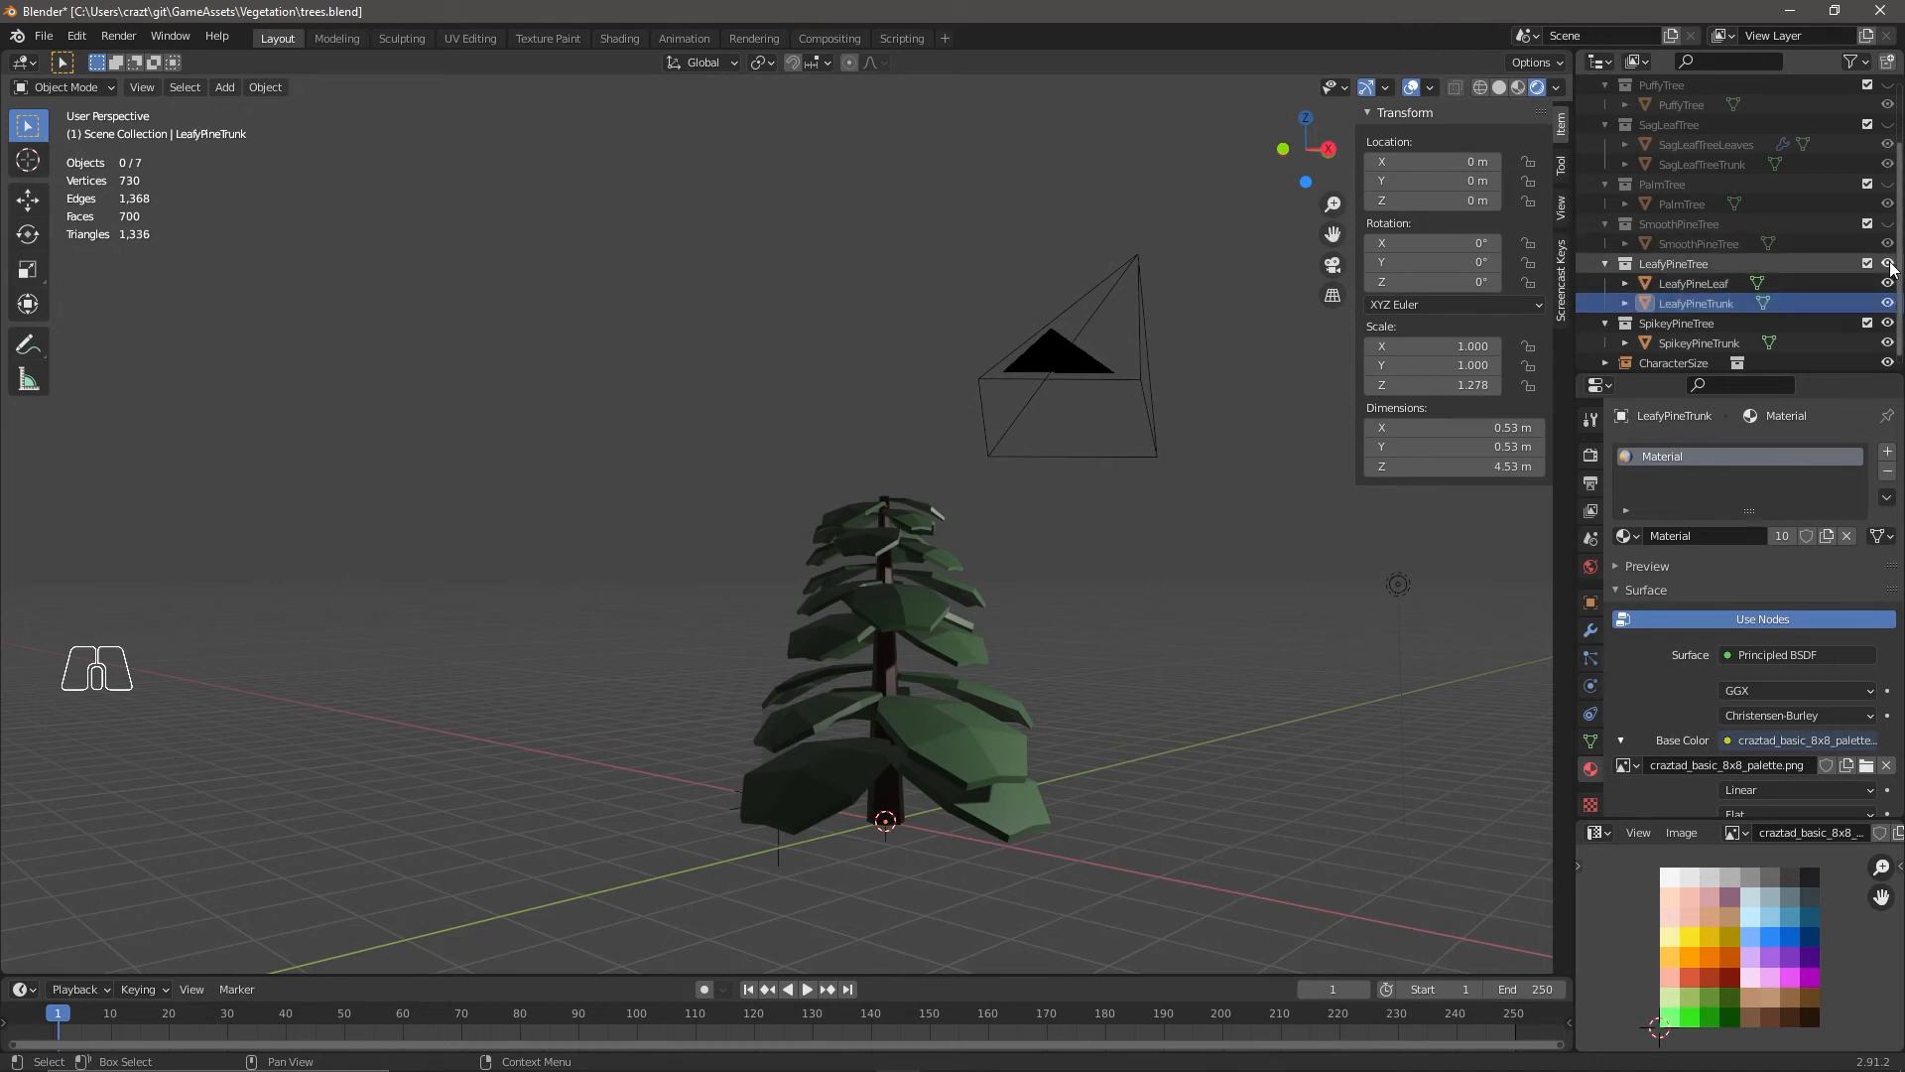
Hide the LeafyPineTree collection and move the SpikeyPineTrunk UVs onto a reddish-brown palette swatch.
click(1888, 263)
click(1699, 342)
key(Tab)
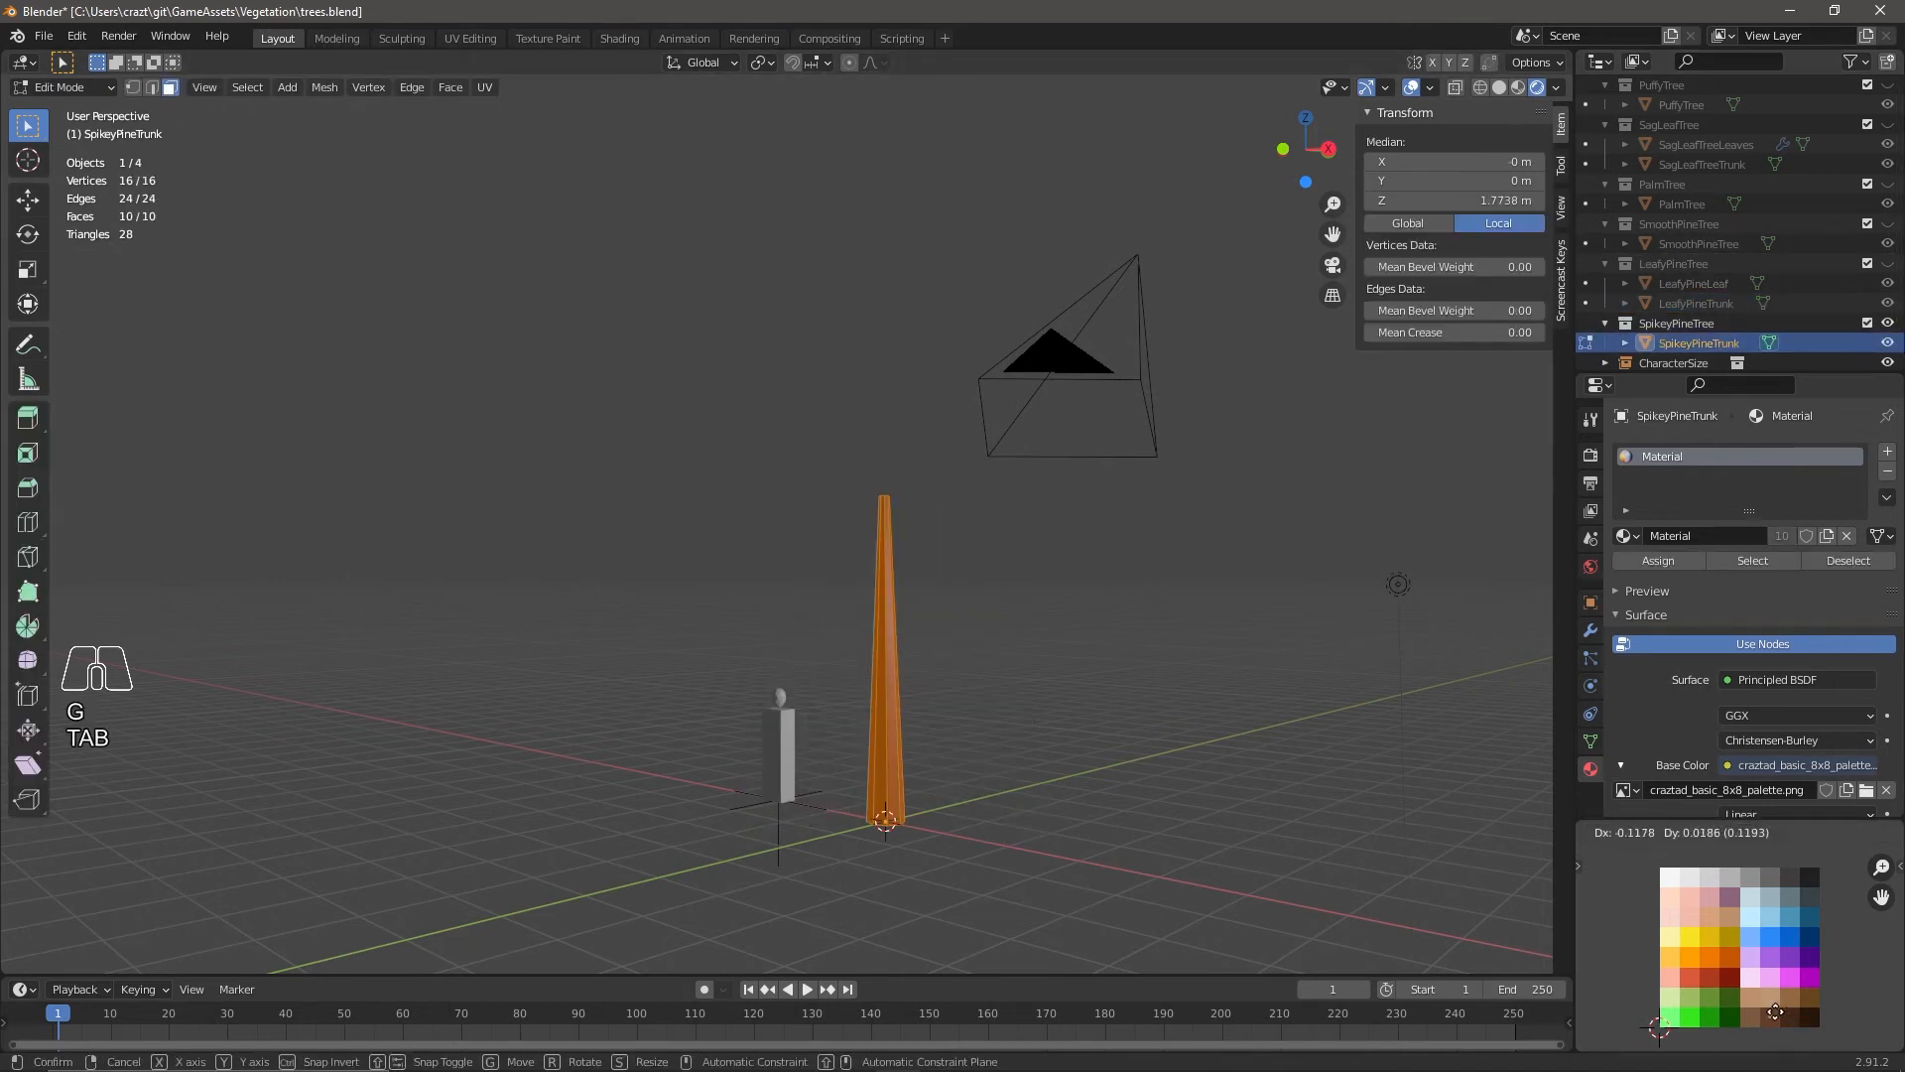
click(1820, 977)
key(Tab)
Add a mesh plane at the origin and scale its geometry by about 2.356 along X in top view.
middle_drag(1127, 807, 1086, 826)
key(Tab)
key(Tab)
click(985, 812)
key(shift+a)
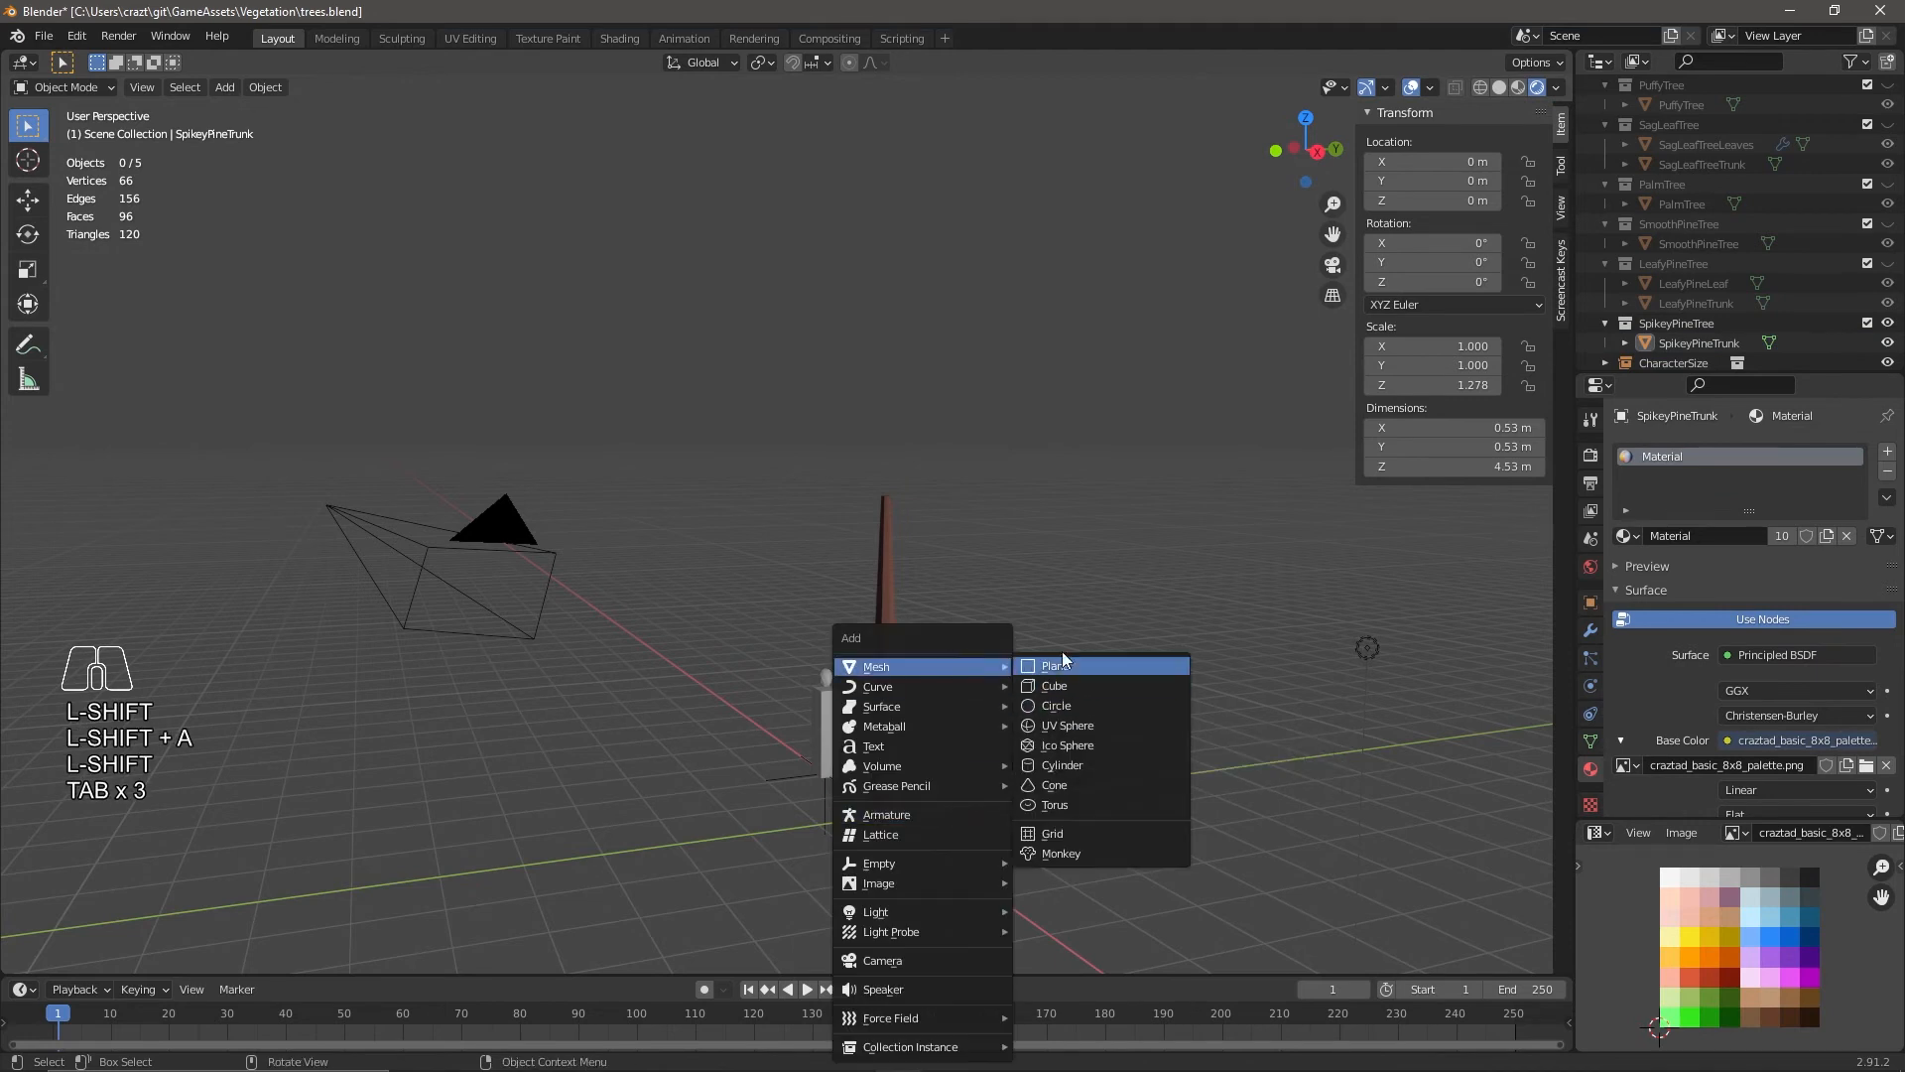
click(1063, 660)
click(1306, 118)
shift+middle_drag(1079, 841, 1057, 464)
key(Tab)
key(s)
key(x)
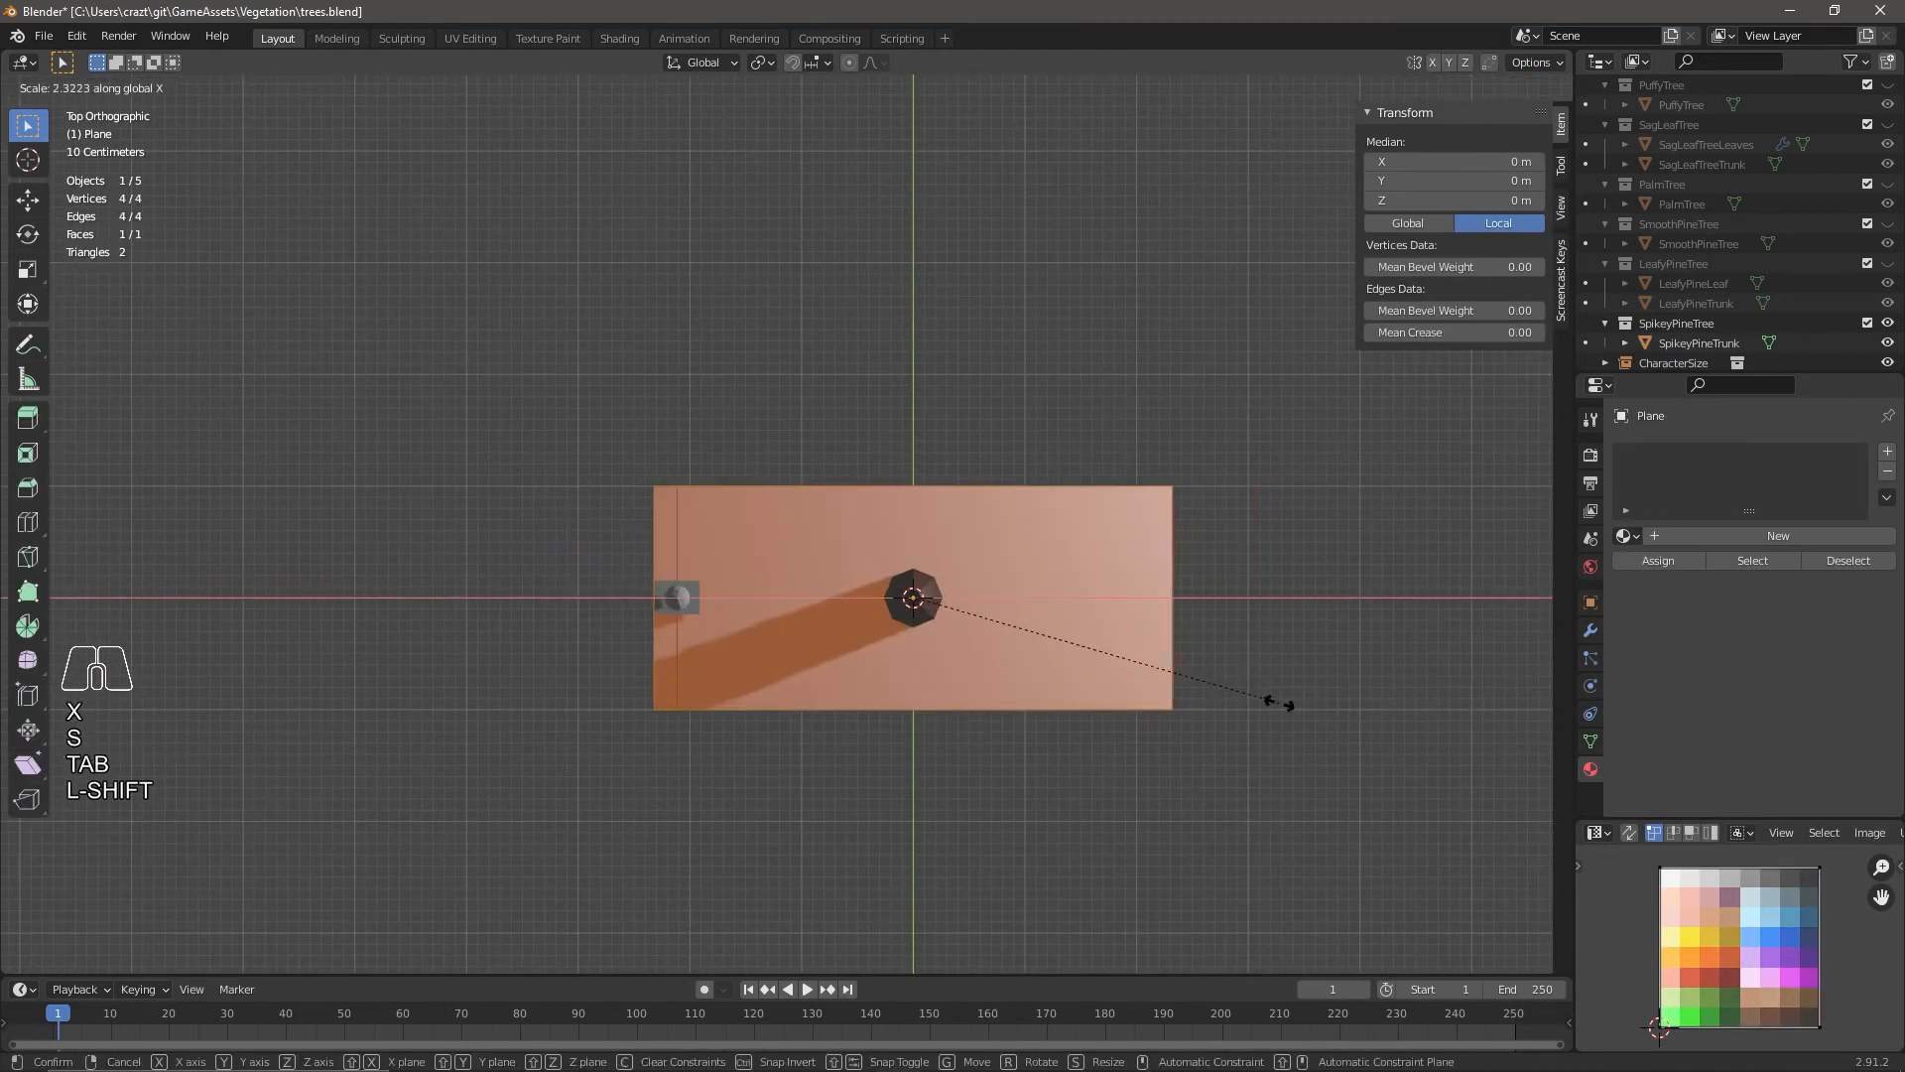
click(1285, 705)
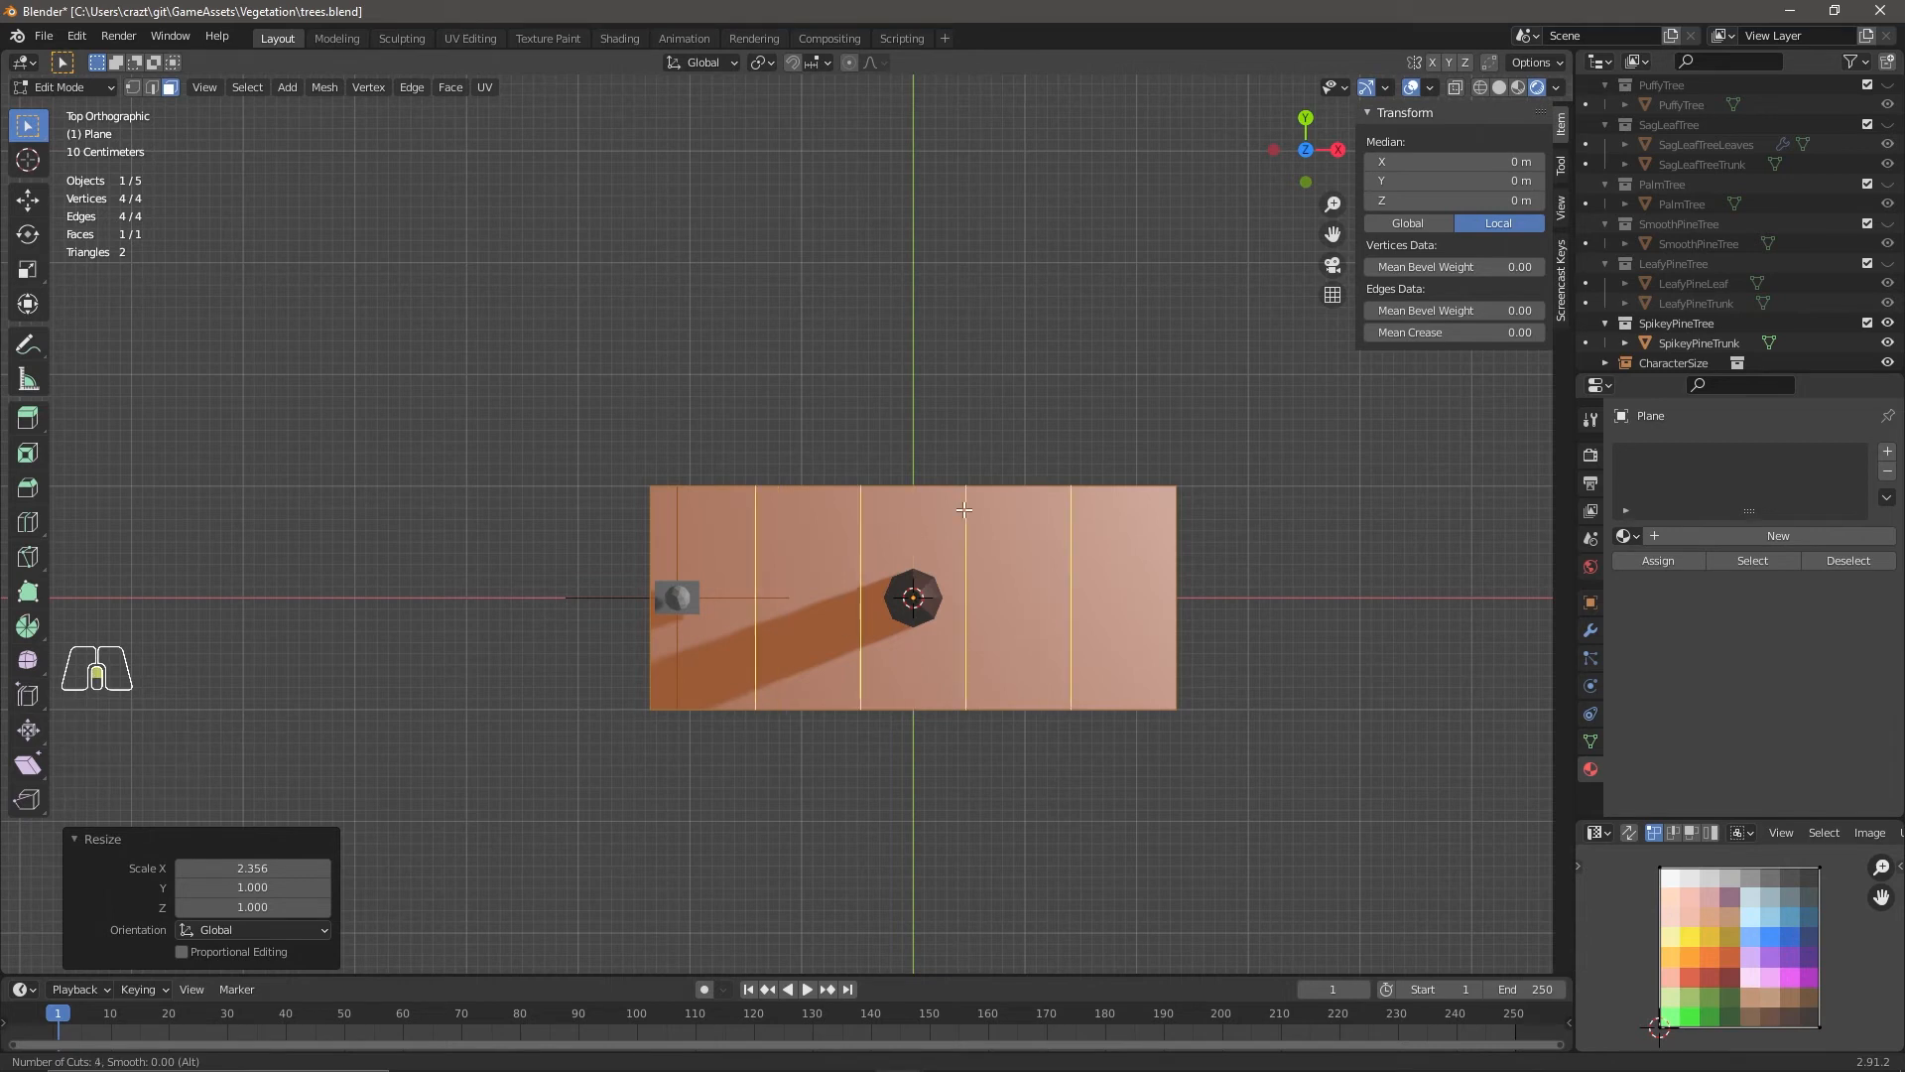
Divide the plane along its length with five loop cuts and pull in the lower-edge vertices at its negative X end.
click(961, 509)
key(Escape)
key(1)
click(760, 706)
key(g)
click(764, 680)
click(641, 703)
key(g)
click(614, 569)
Slide the third lower-edge vertex from the negative X end up into a notch and shape the jagged point beside it.
click(829, 710)
key(g)
key(g)
click(828, 628)
key(g)
click(800, 613)
click(751, 681)
key(g)
click(722, 667)
Form a second notch in the plane's positive X half, slide the next lower vertex partway up, and shift the notch toward the center.
click(997, 698)
key(g)
key(g)
click(999, 595)
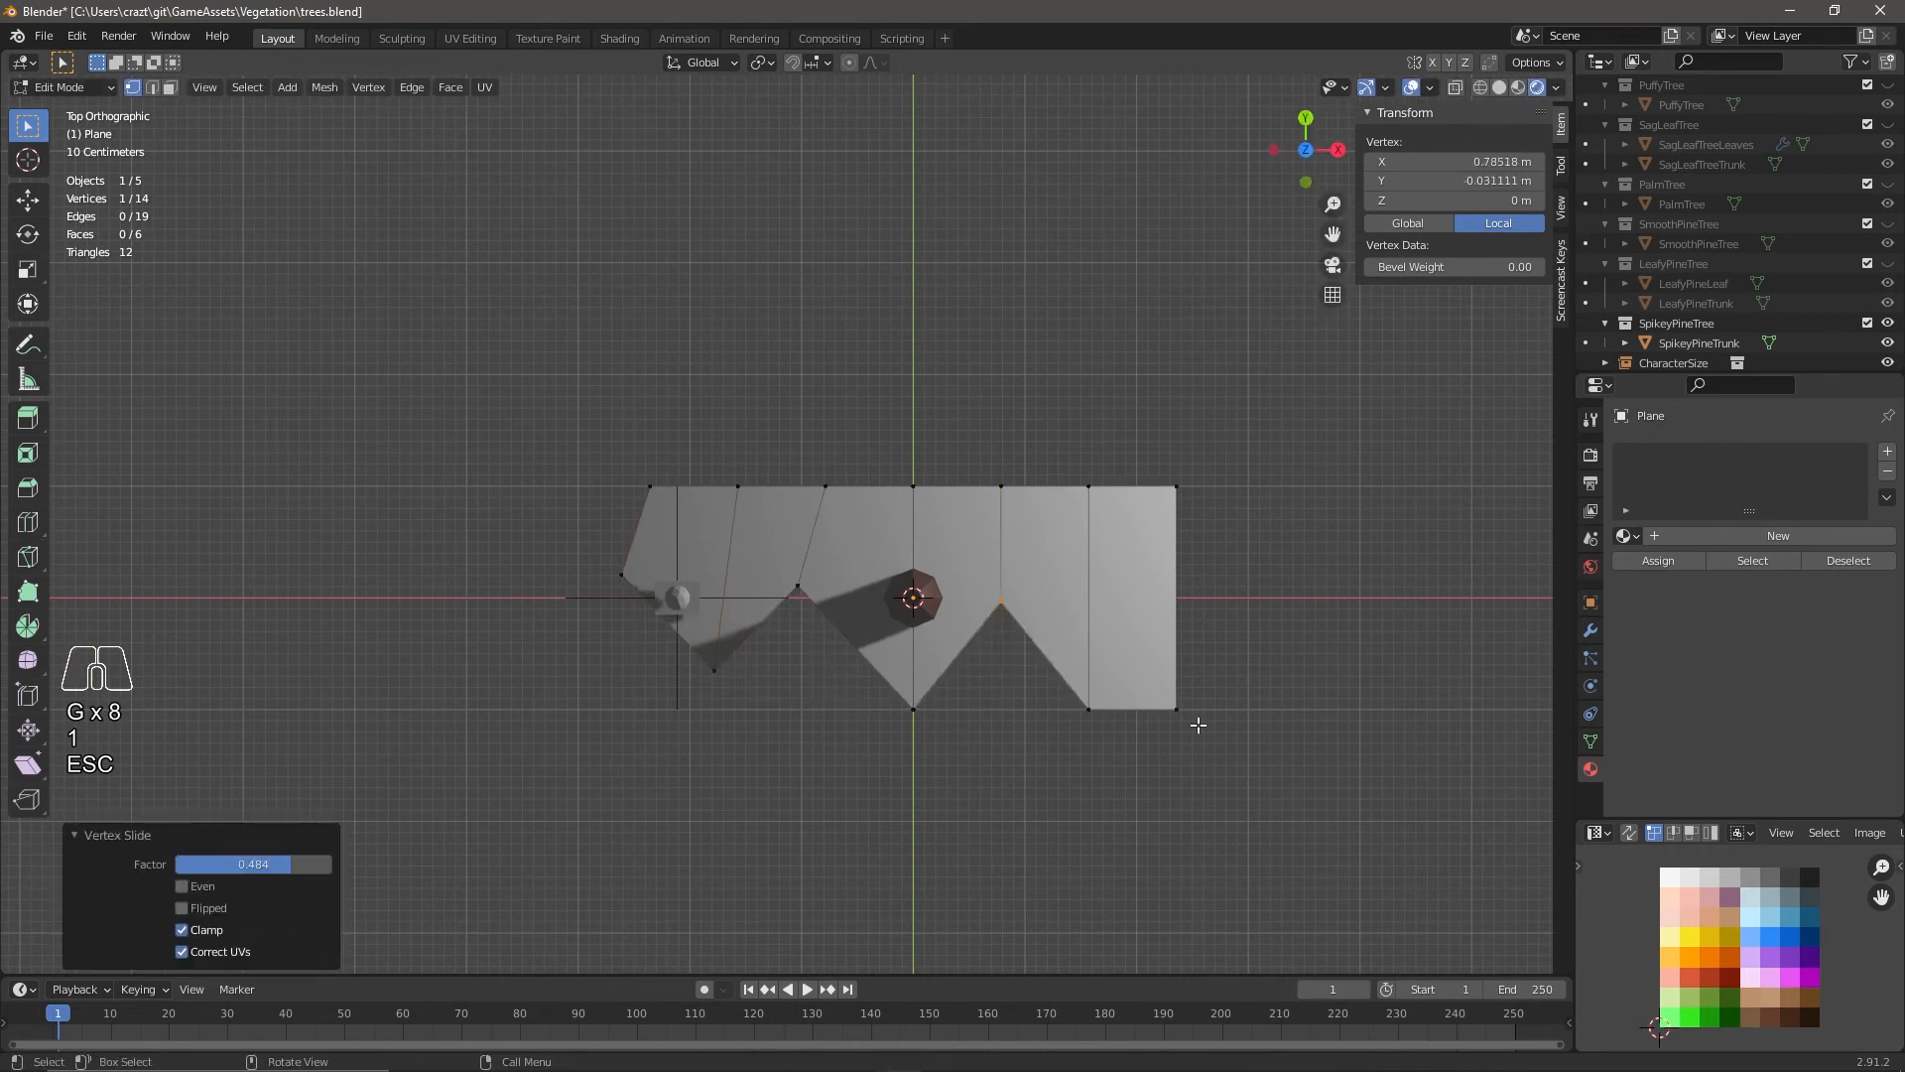
click(1068, 690)
key(g)
key(g)
click(1102, 676)
click(995, 578)
key(g)
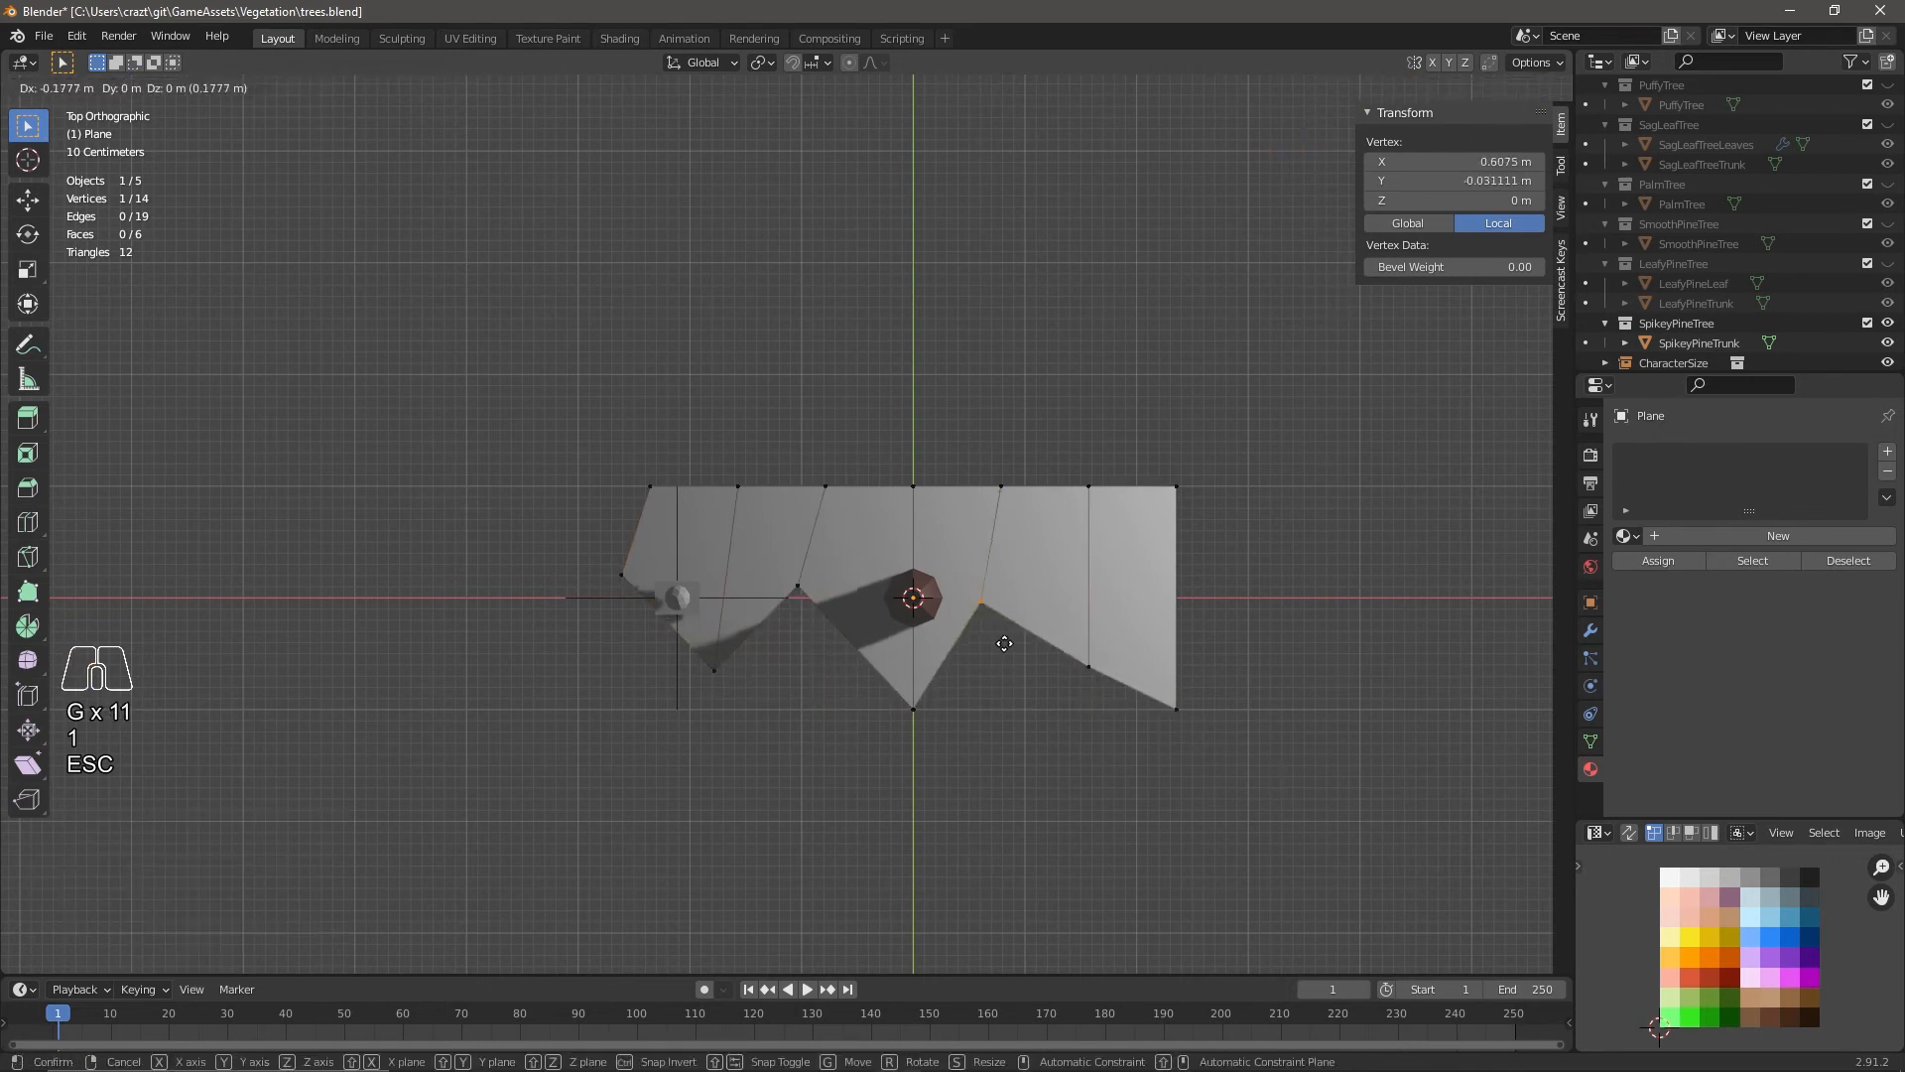
click(1002, 642)
Move the second-to-last lower-edge vertex down and inward, and slide the positive X corner vertex up.
click(1099, 693)
key(g)
click(1055, 717)
click(1185, 725)
key(g)
key(g)
click(1194, 648)
Rotate the whole jagged sheet 90° about X and center it on the trunk in right view.
middle_drag(1215, 844, 1051, 634)
text(a)
text(rx90)
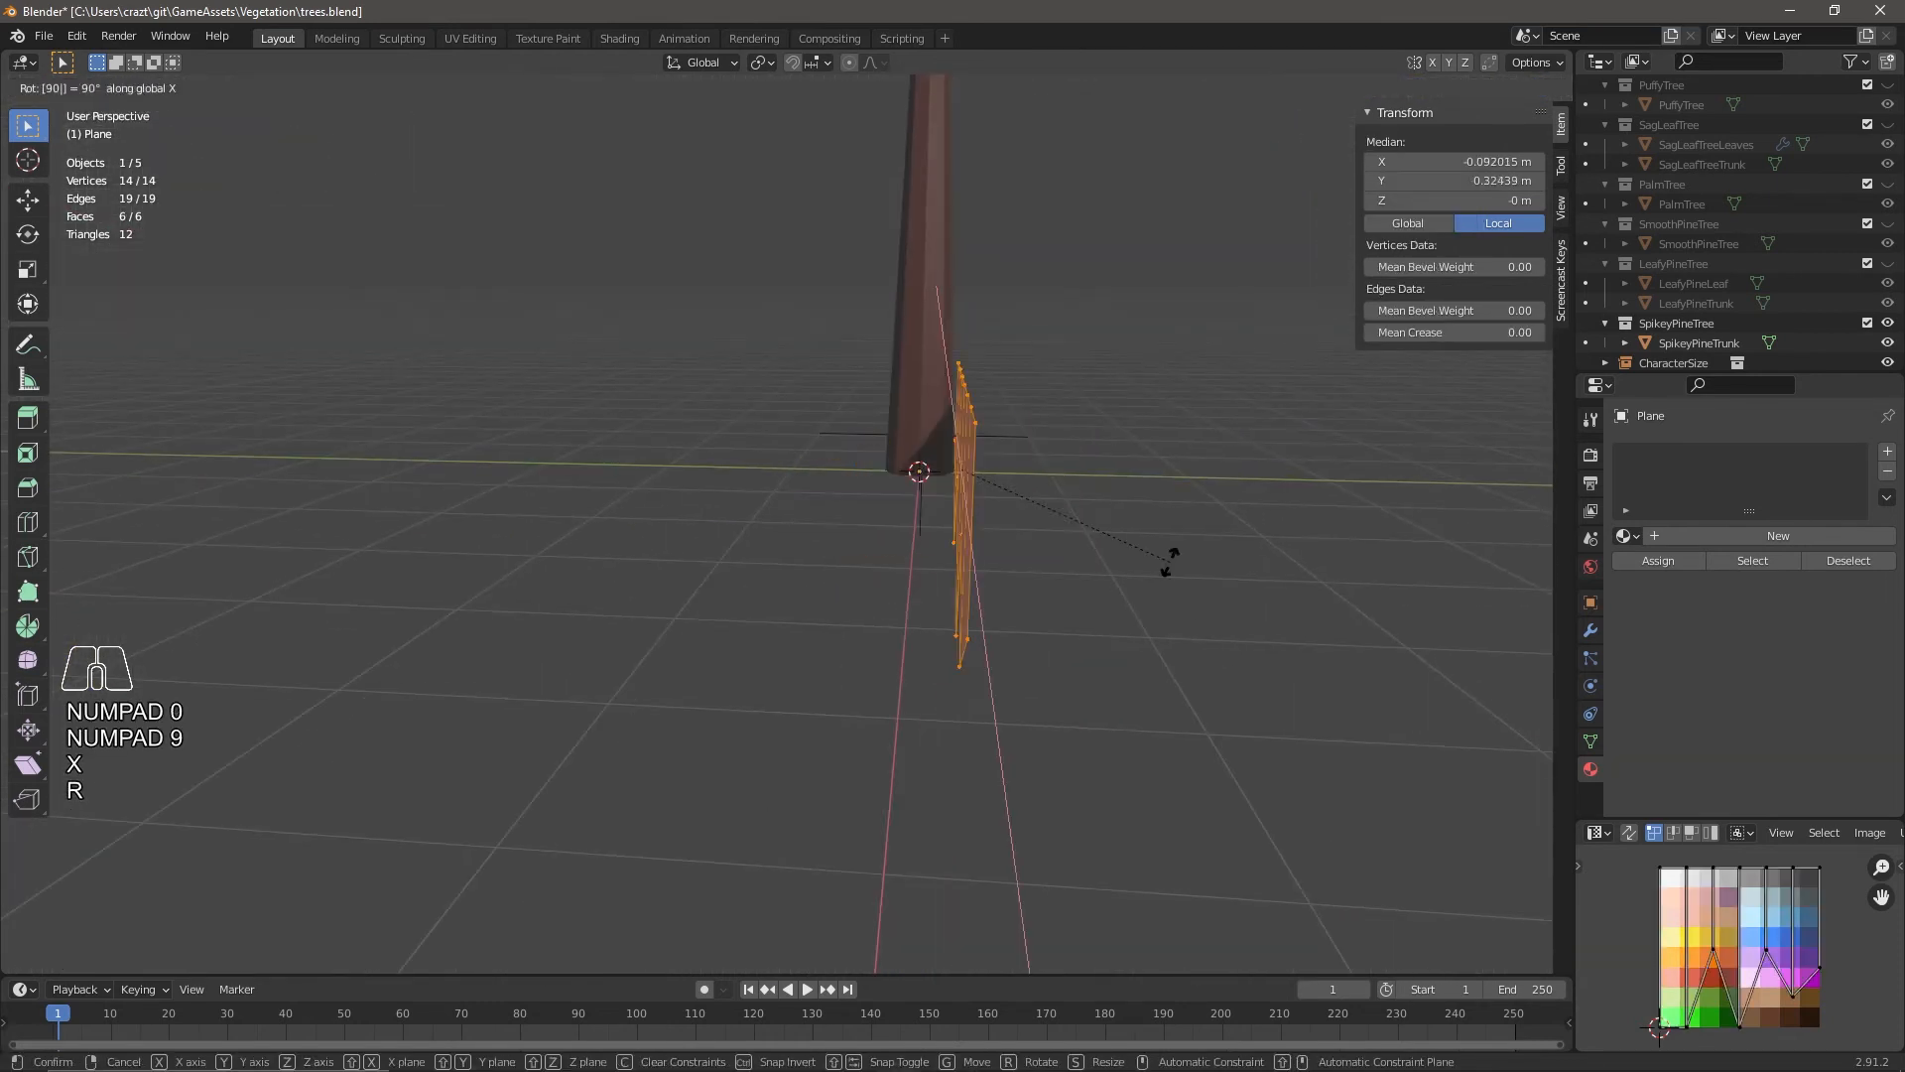
key(Return)
key(g)
key(Escape)
click(1300, 156)
key(g)
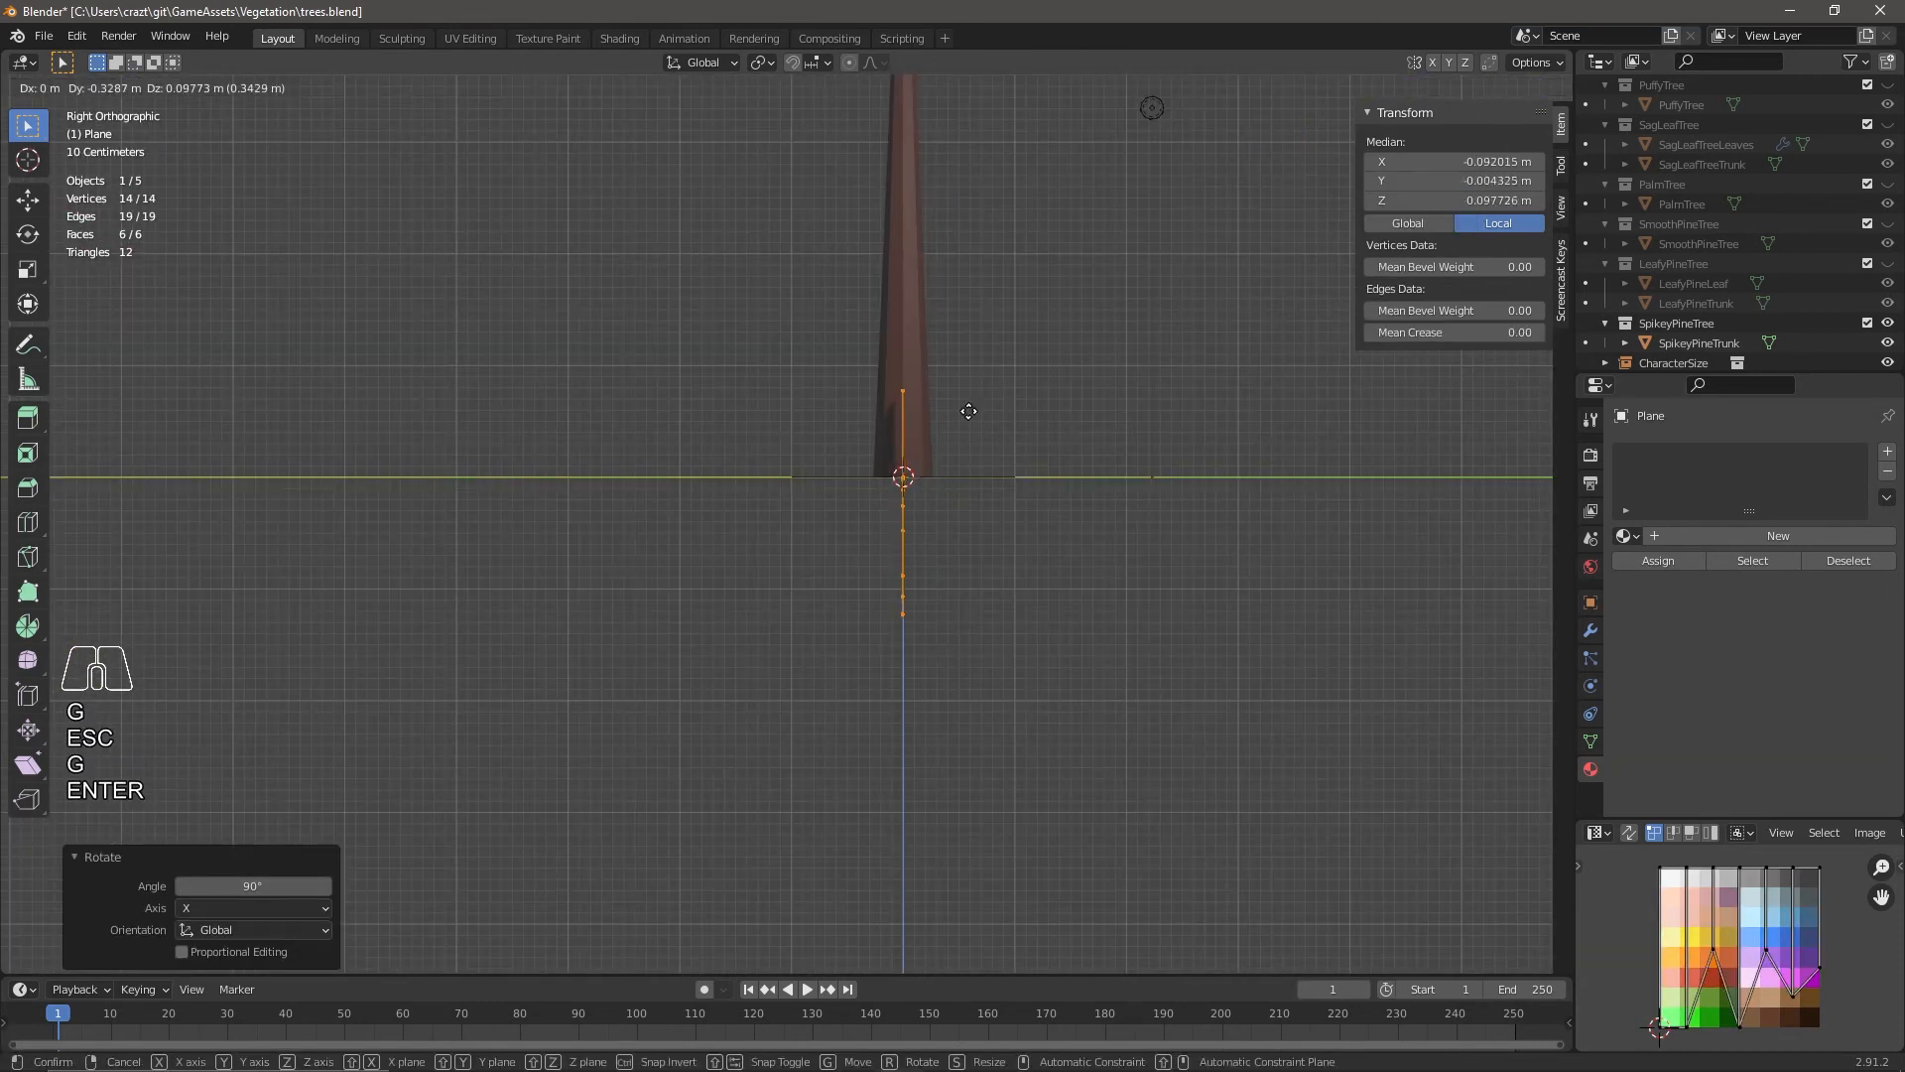
click(969, 413)
Duplicate the sheet in place, tilt the copy about 5.53° about X, and shift it so its top meets the original.
key(shift+d)
key(Escape)
key(r)
key(x)
click(1063, 664)
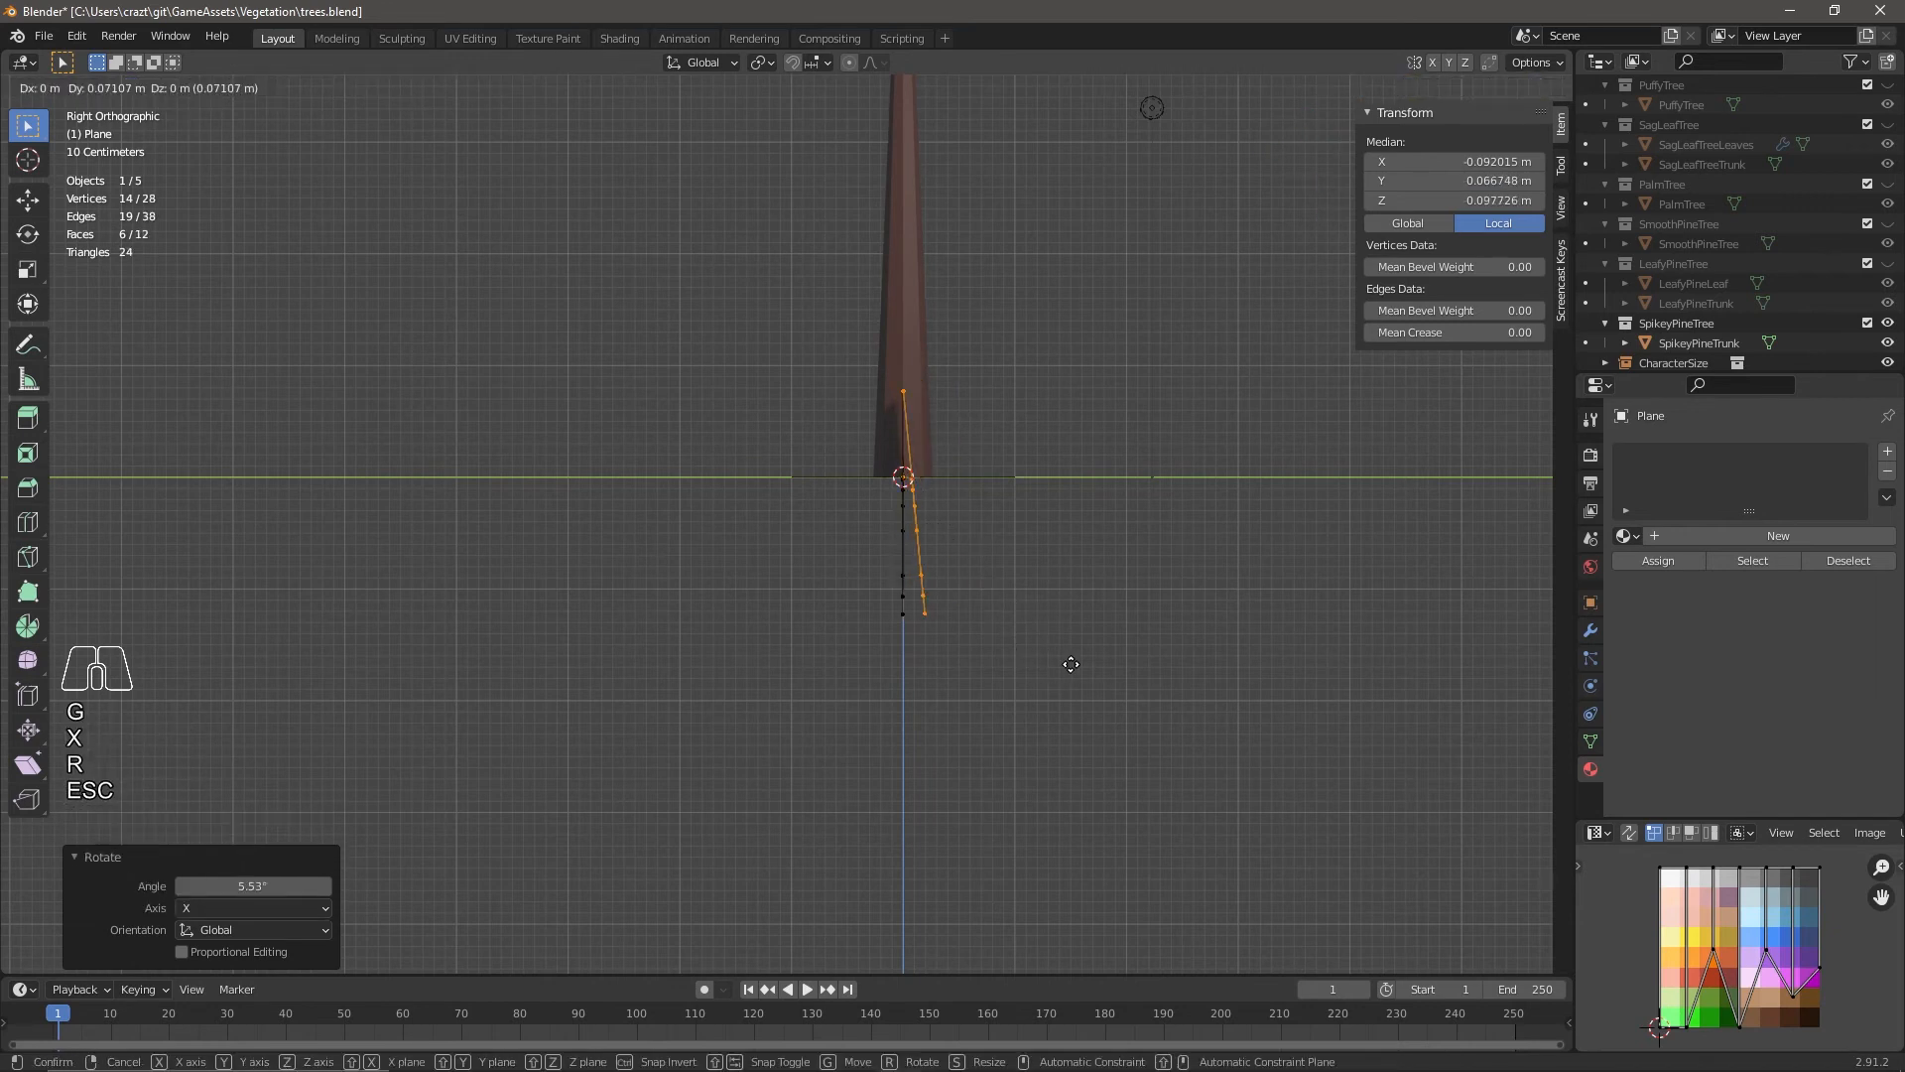
click(1070, 664)
Tilt the original sheet the opposite way about X and snap its top edge to the copy's along Y with vertex snapping.
click(903, 577)
key(l)
click(905, 655)
shift+click(911, 395)
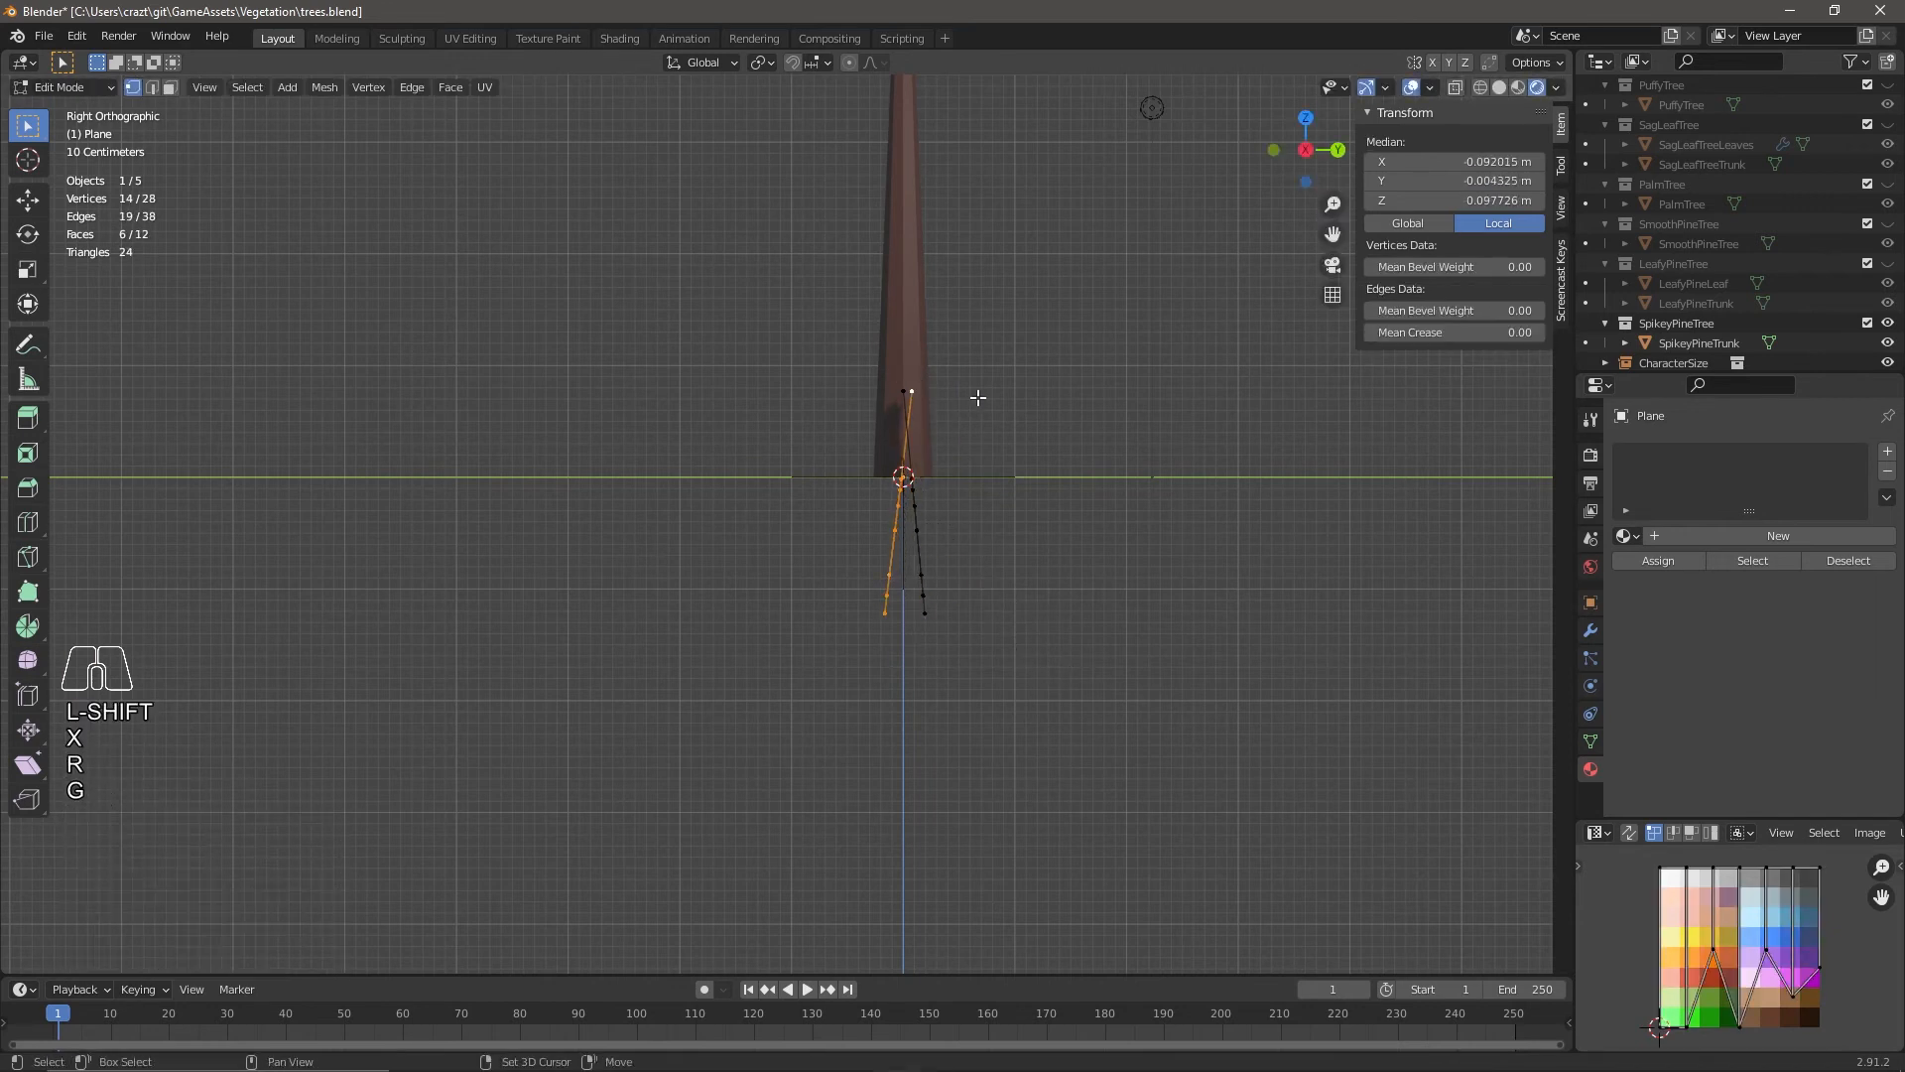
click(828, 64)
click(832, 133)
key(g)
key(y)
click(1013, 486)
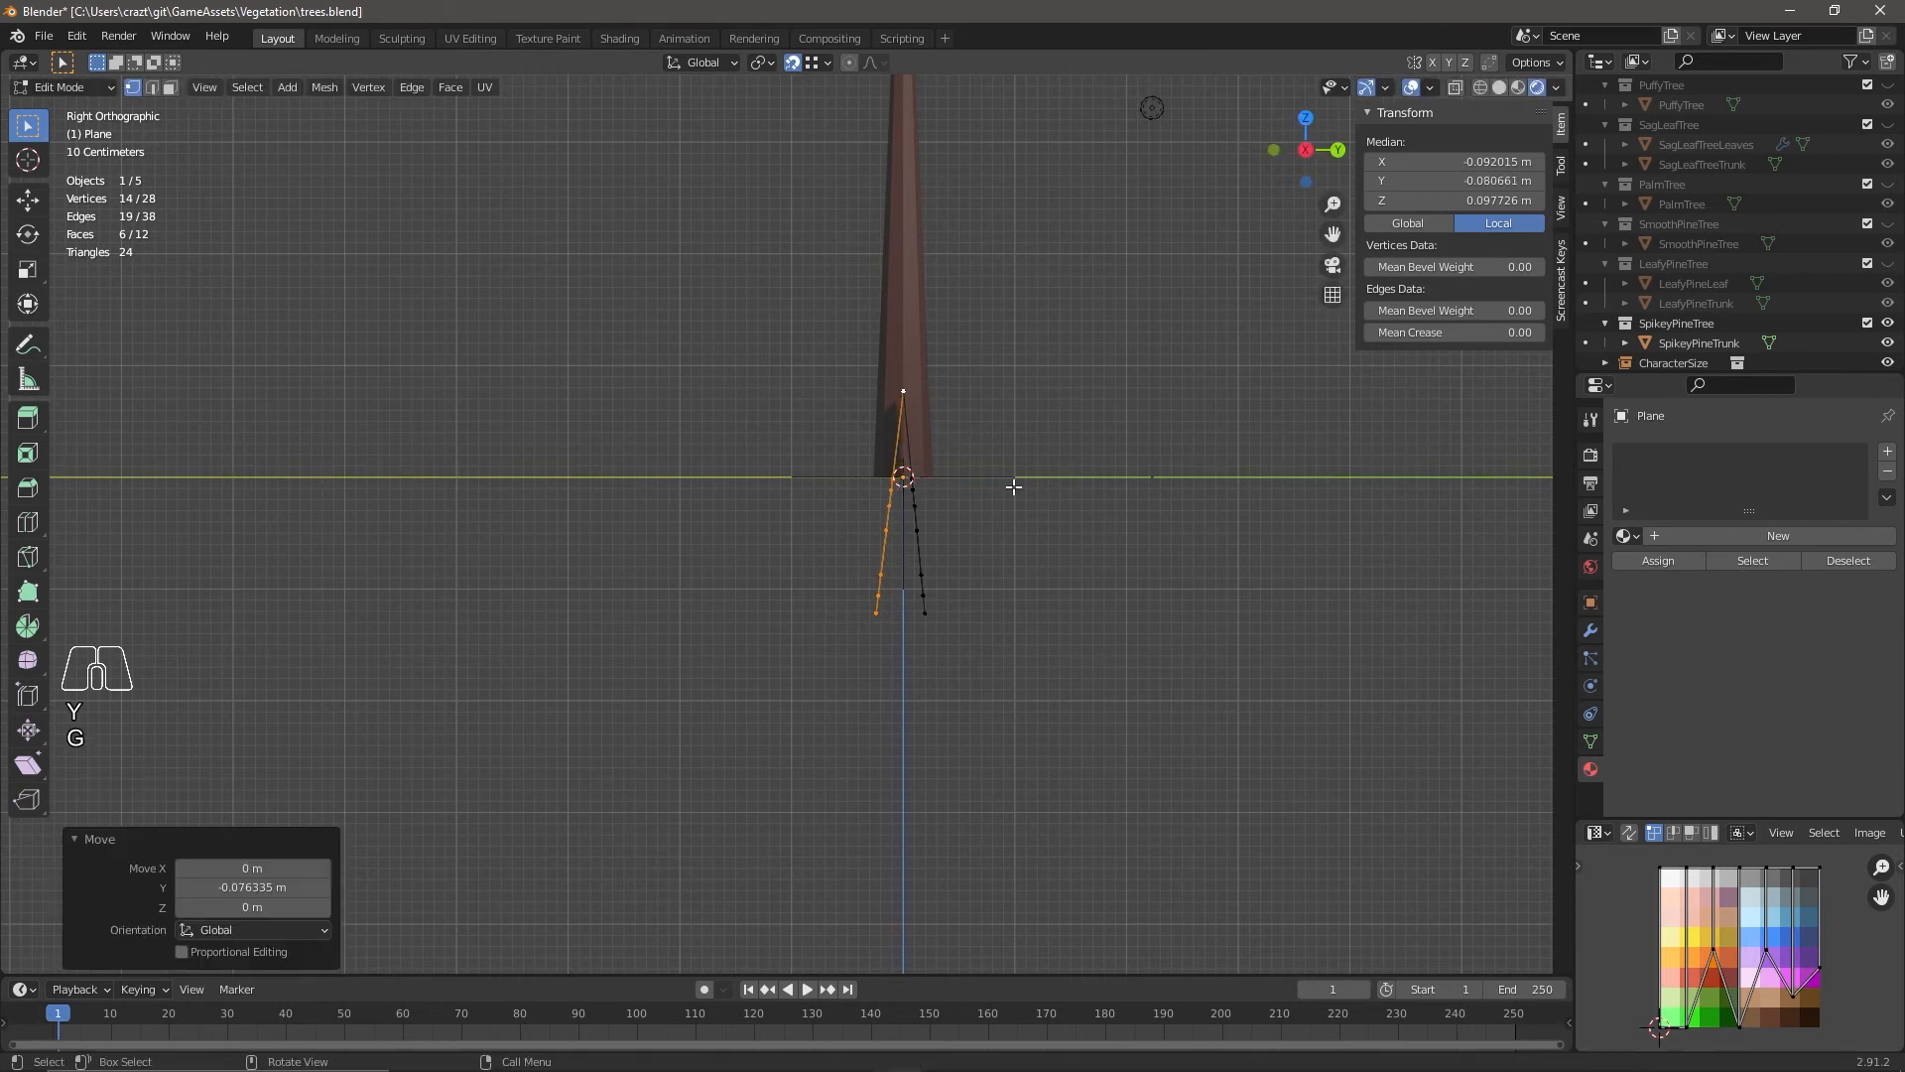
Merge all vertices of both sheets by distance at 0.0001 m to weld their shared top edge.
click(883, 391)
middle_drag(883, 391, 1141, 621)
key(a)
key(m)
click(1107, 542)
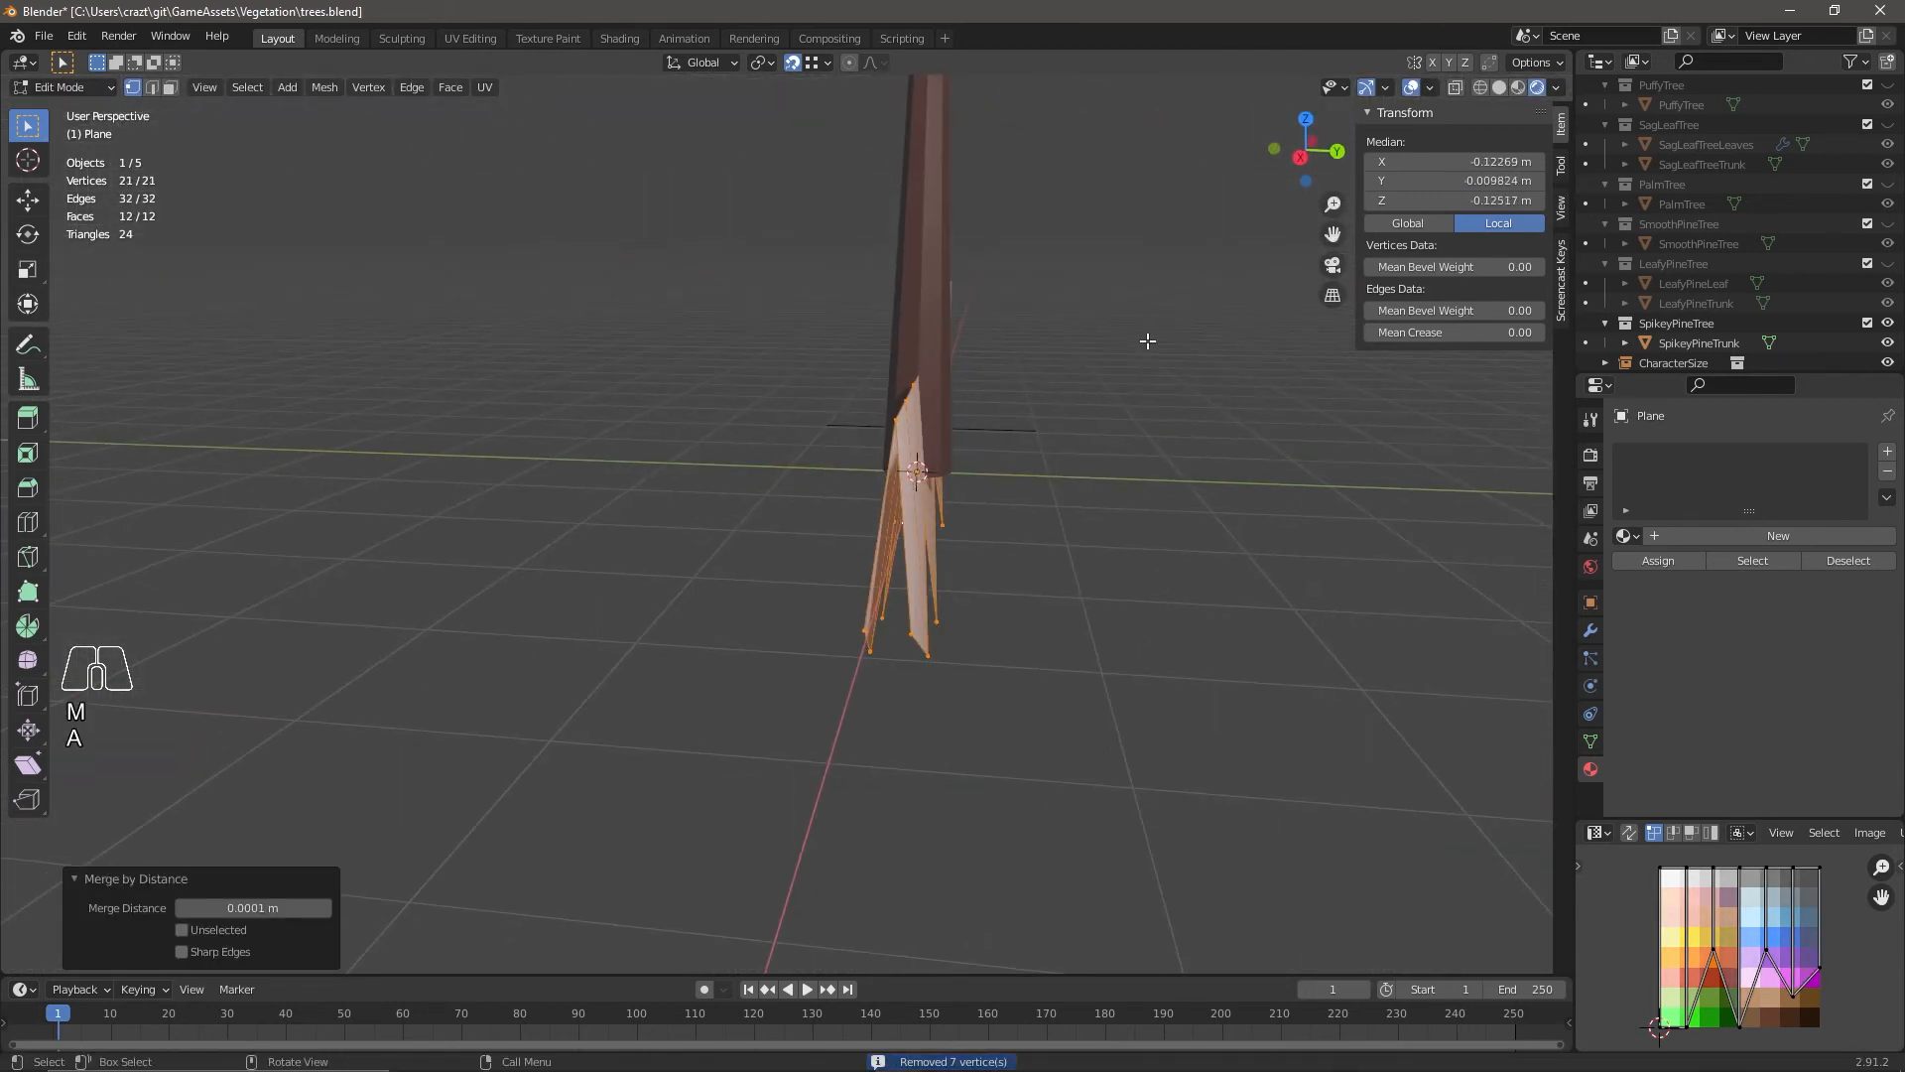
Turn on the face orientation overlay to check the sheets' normals.
key(Tab)
click(1429, 87)
click(1309, 441)
Select the six faces of the sheet with reversed normals and flip them.
key(Tab)
middle_drag(1016, 592, 873, 600)
key(3)
click(754, 504)
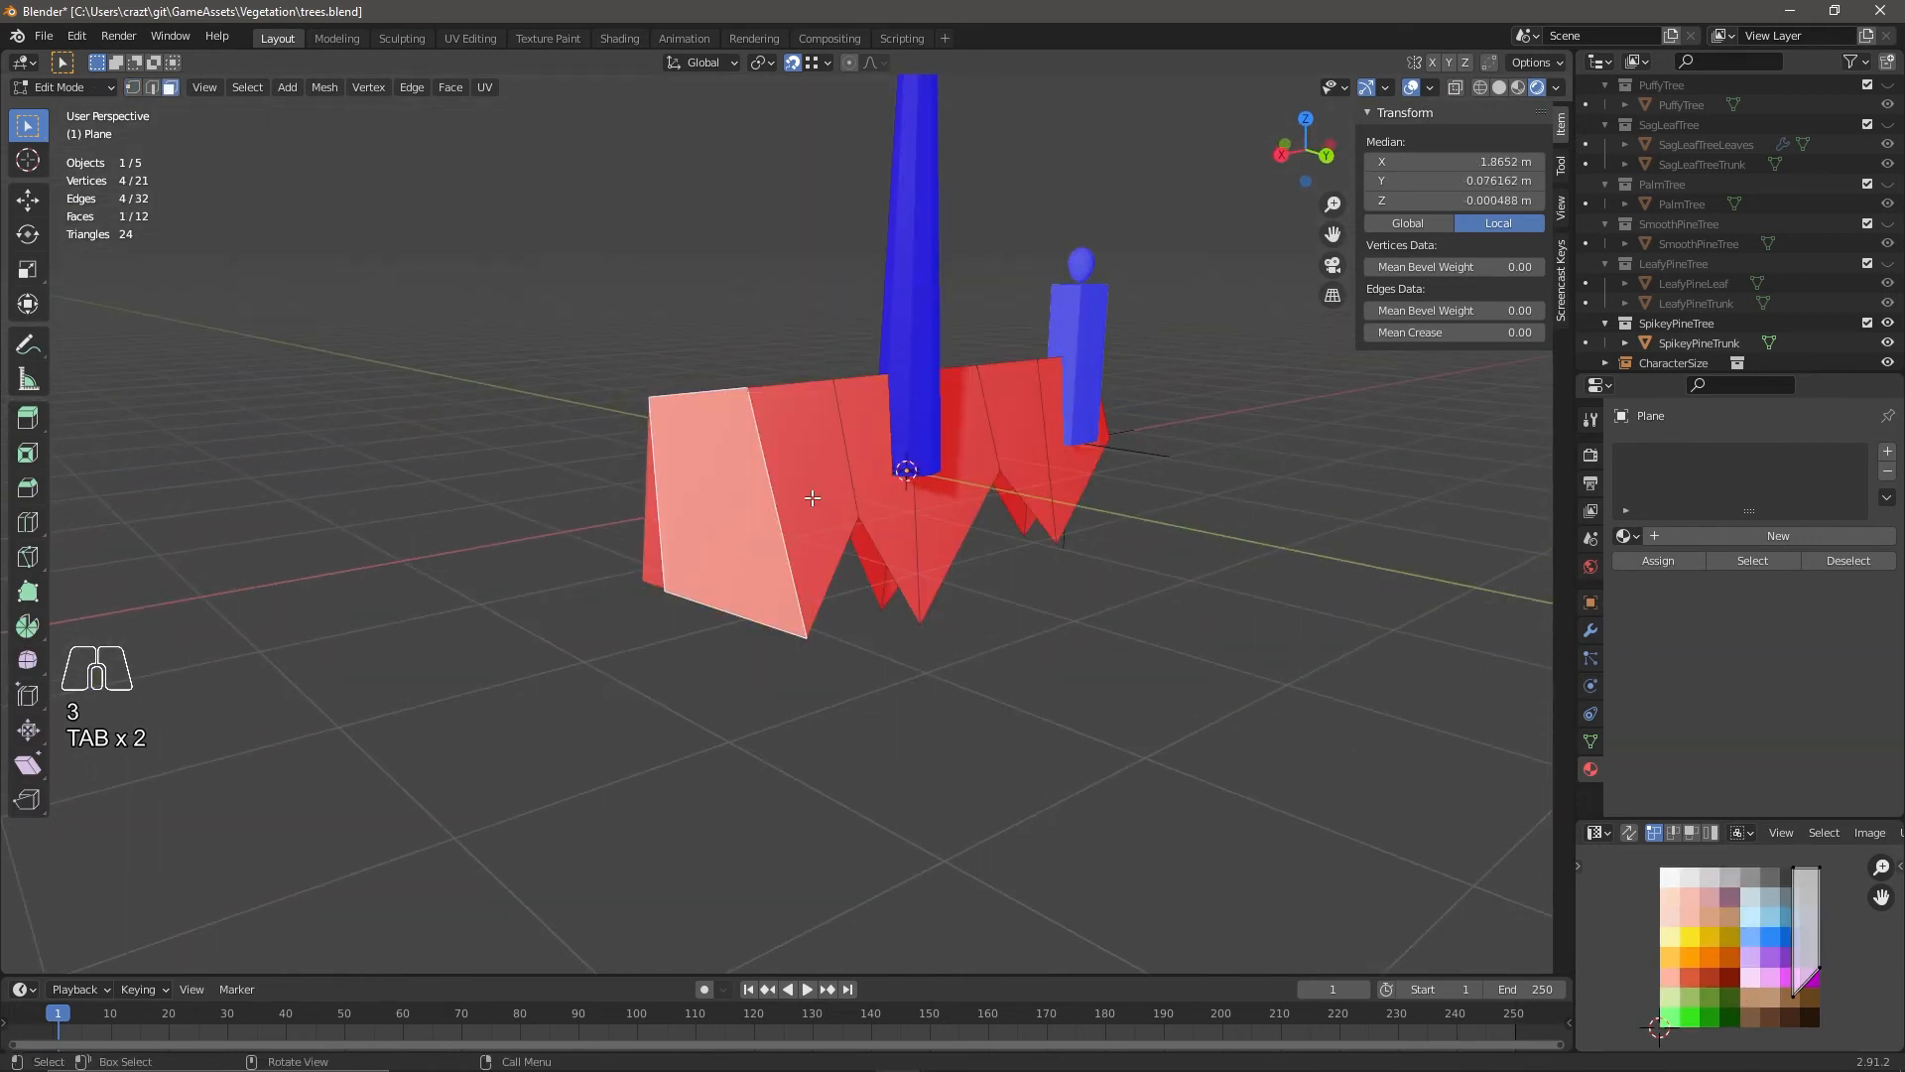
shift+click(813, 498)
shift+click(877, 490)
shift+click(950, 477)
shift+click(1014, 454)
shift+click(1066, 470)
middle_drag(1114, 716, 1127, 723)
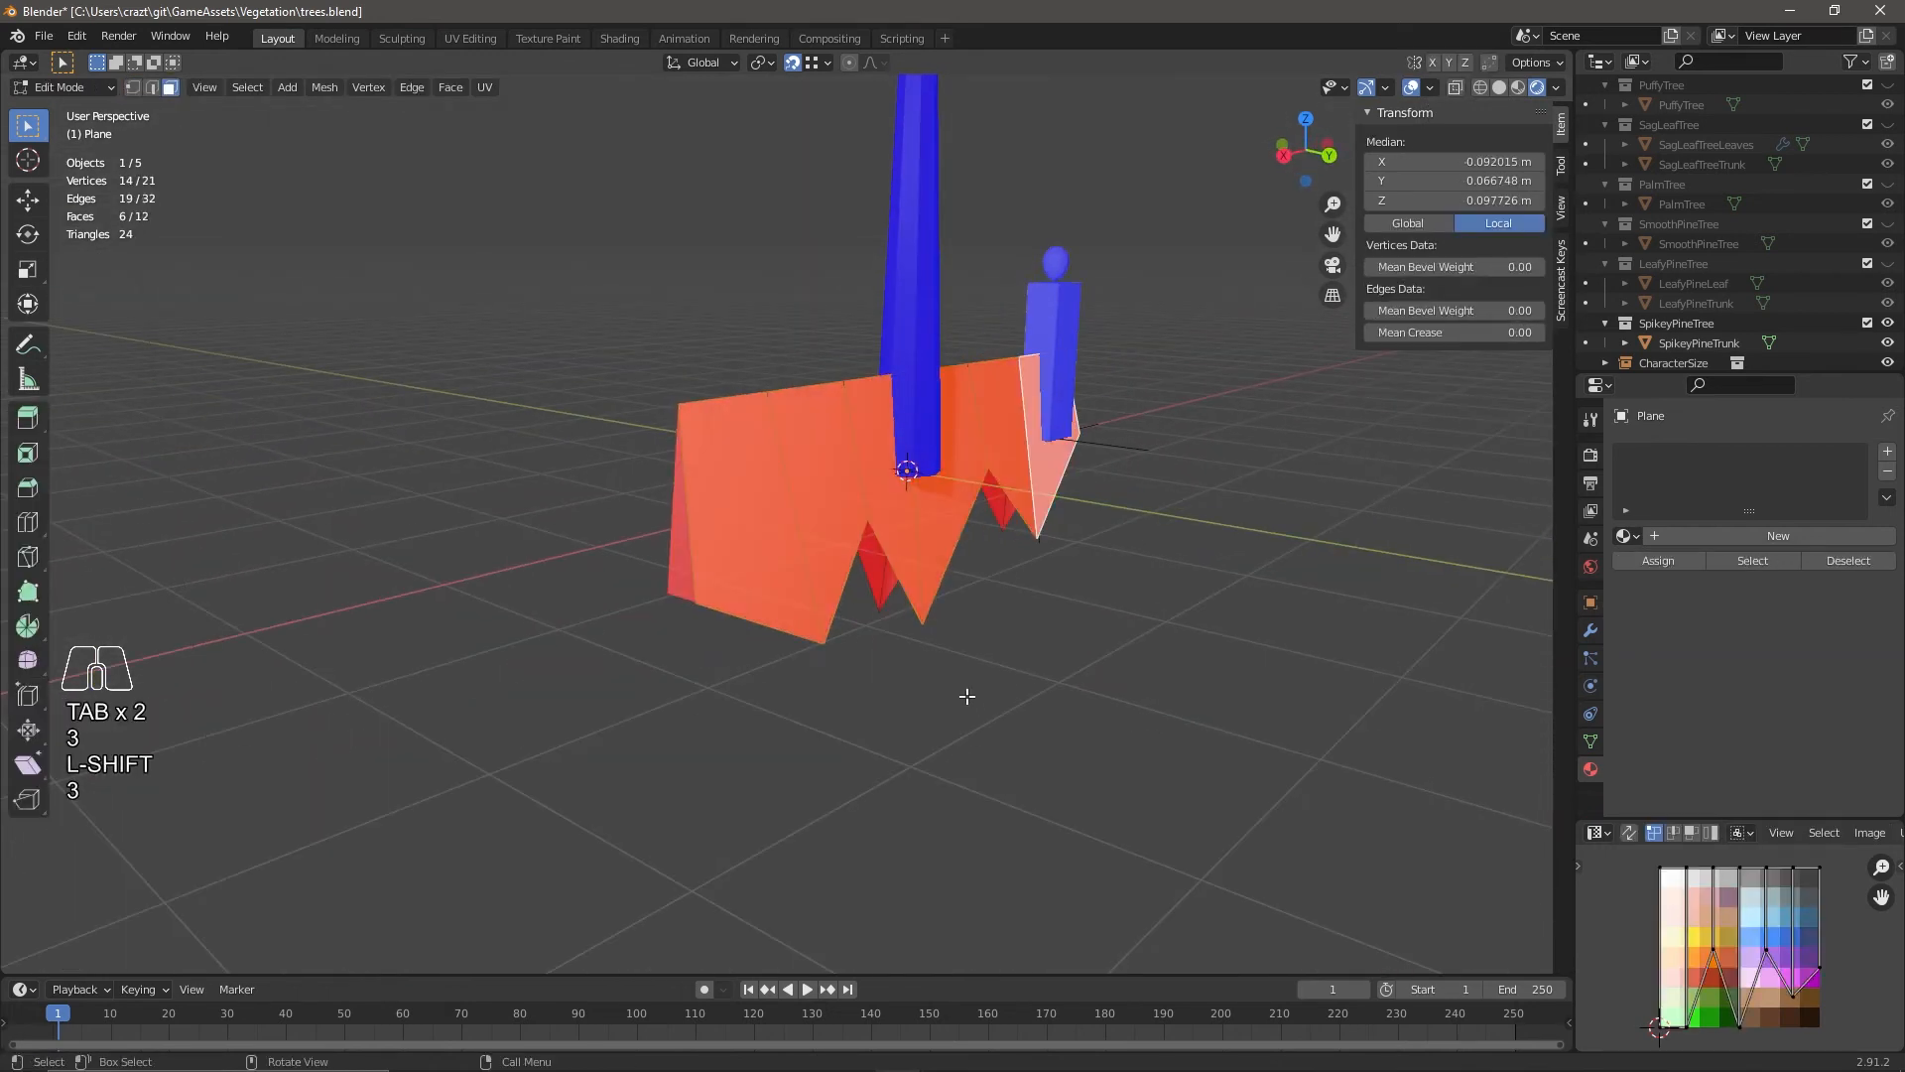
key(F3)
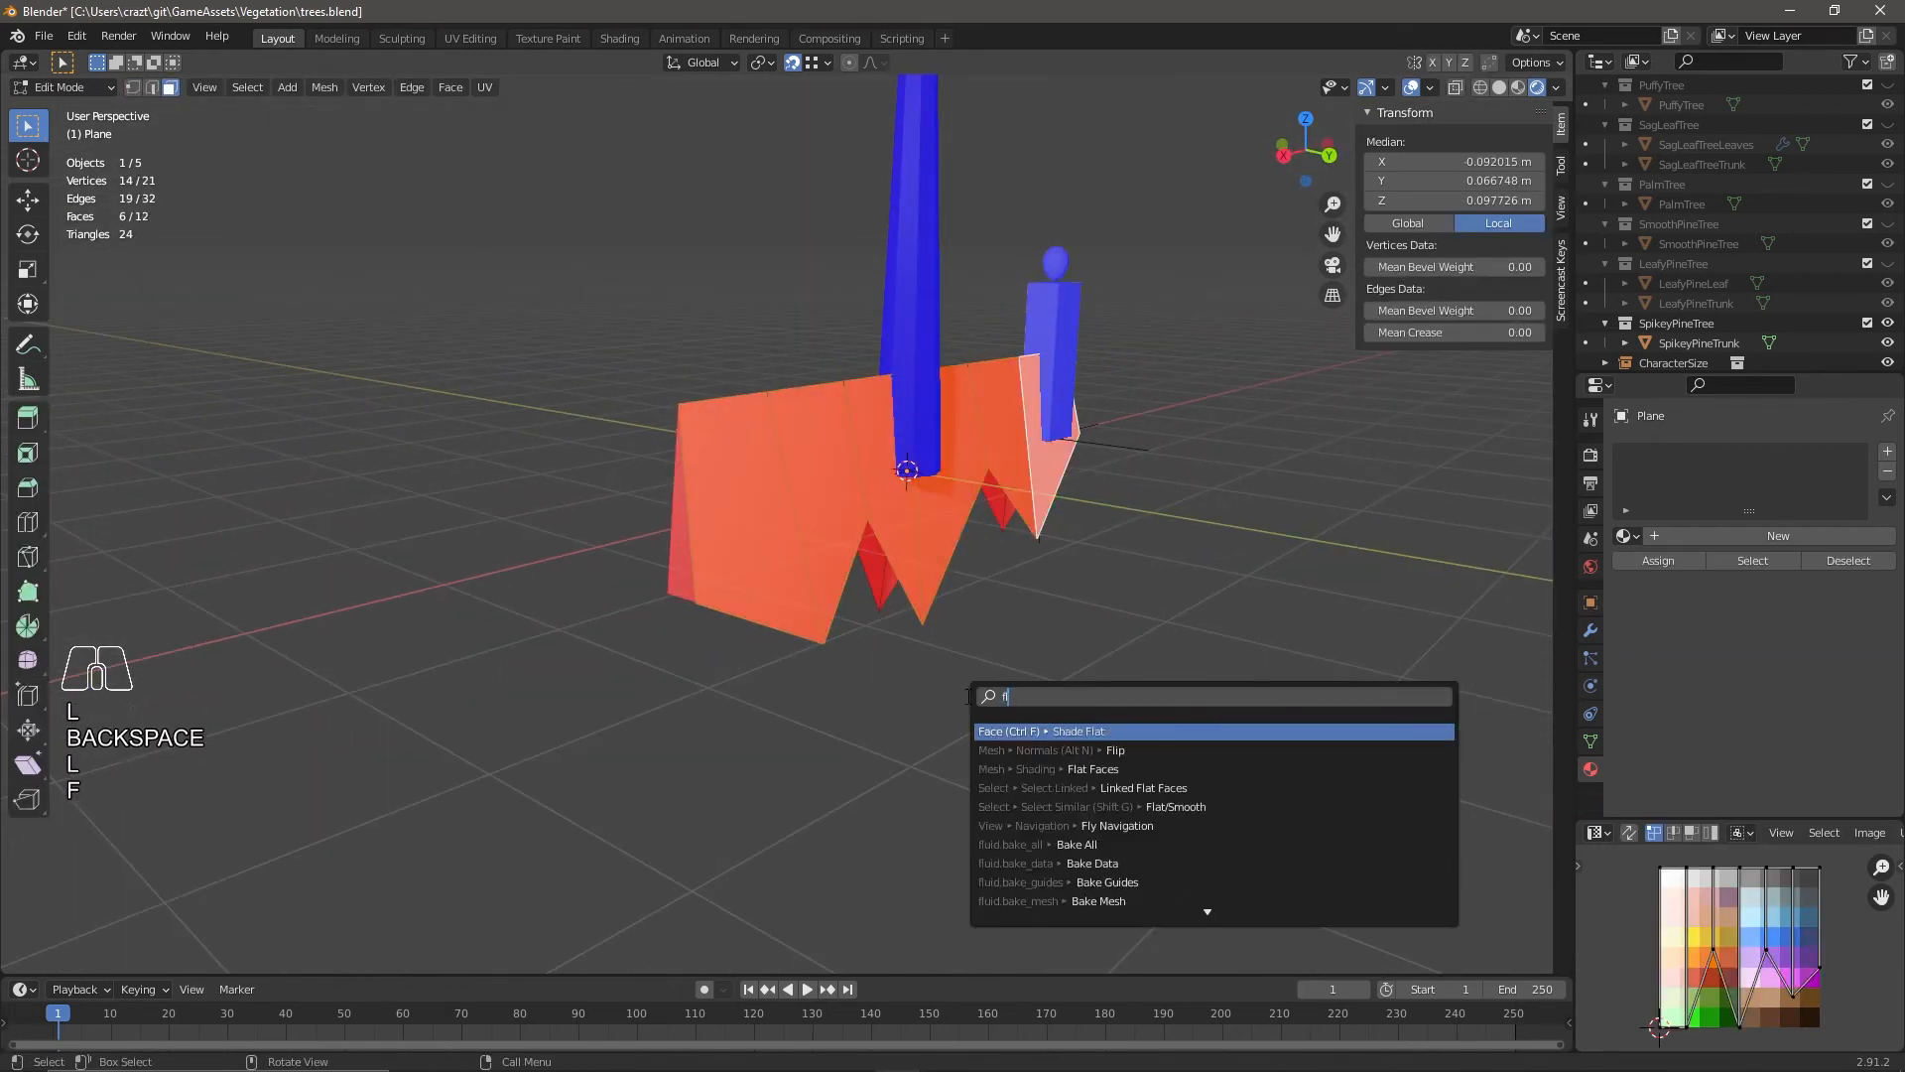
click(1050, 731)
Extrude all faces of the folded sheet to give both branch sides a thin thickness.
middle_drag(914, 770, 949, 735)
key(a)
key(e)
click(1159, 731)
key(s)
click(1032, 708)
key(Tab)
key(Tab)
Shift the first short spike-tip edges on the positive-Y side to make the jagged outline less regular.
middle_drag(765, 604, 570, 748)
key(g)
key(Escape)
middle_drag(838, 664, 705, 635)
click(715, 621)
middle_drag(719, 734, 807, 804)
scroll(808, 803, up, 3)
shift+click(719, 634)
key(2)
click(725, 633)
key(g)
middle_drag(739, 724, 383, 735)
click(696, 740)
key(g)
click(609, 757)
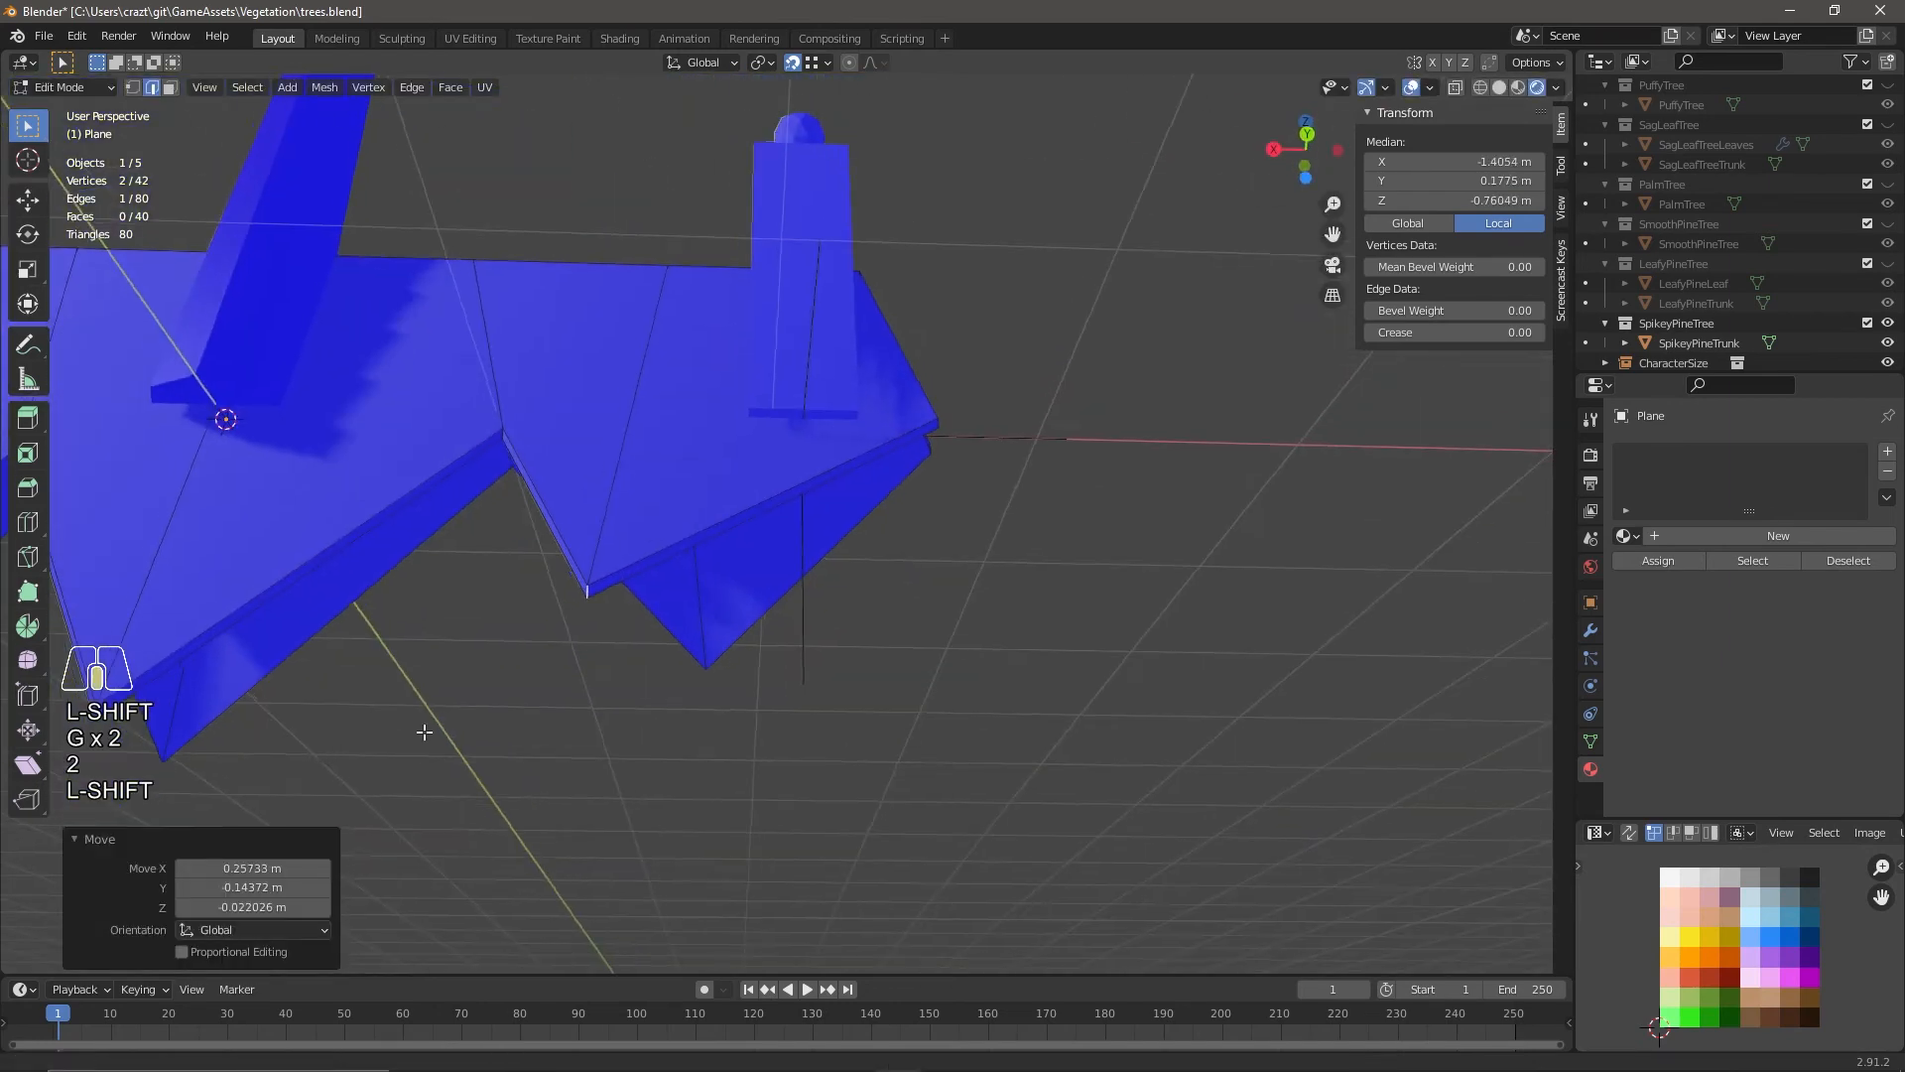
Offset the remaining spike-tip edges on the positive-Y side, moving the middle spike's tip about 0.12 m along Y.
click(443, 654)
key(g)
click(509, 651)
middle_drag(509, 651, 437, 675)
key(g)
click(617, 732)
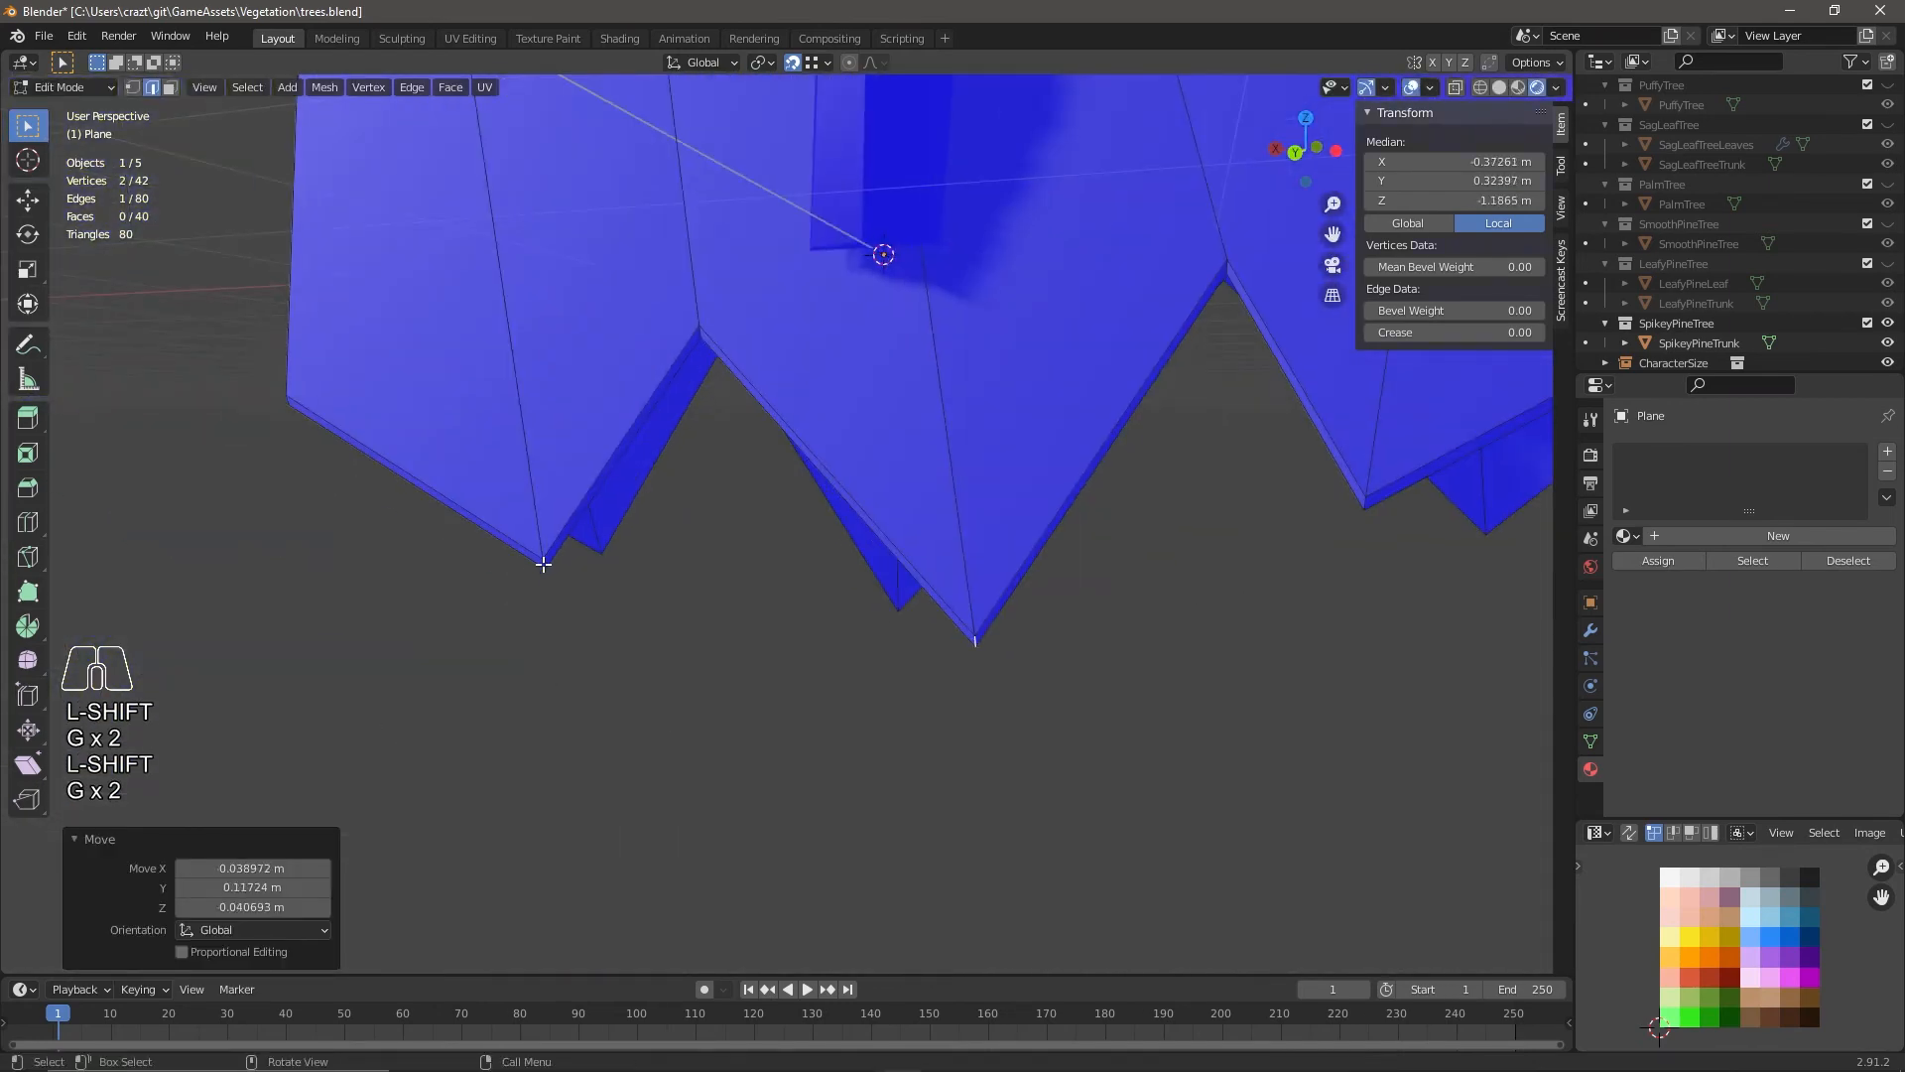
click(545, 562)
middle_drag(496, 586, 567, 607)
key(g)
click(449, 567)
middle_drag(448, 567, 571, 577)
click(504, 577)
Shift the spike-tip edges on the negative-Y side so its spikes differ from those opposite.
key(g)
shift+middle_drag(519, 667, 972, 689)
click(776, 667)
key(g)
click(1083, 662)
middle_drag(1083, 662, 636, 719)
click(438, 634)
middle_drag(437, 634, 663, 587)
key(g)
click(782, 583)
key(g)
click(710, 603)
click(331, 471)
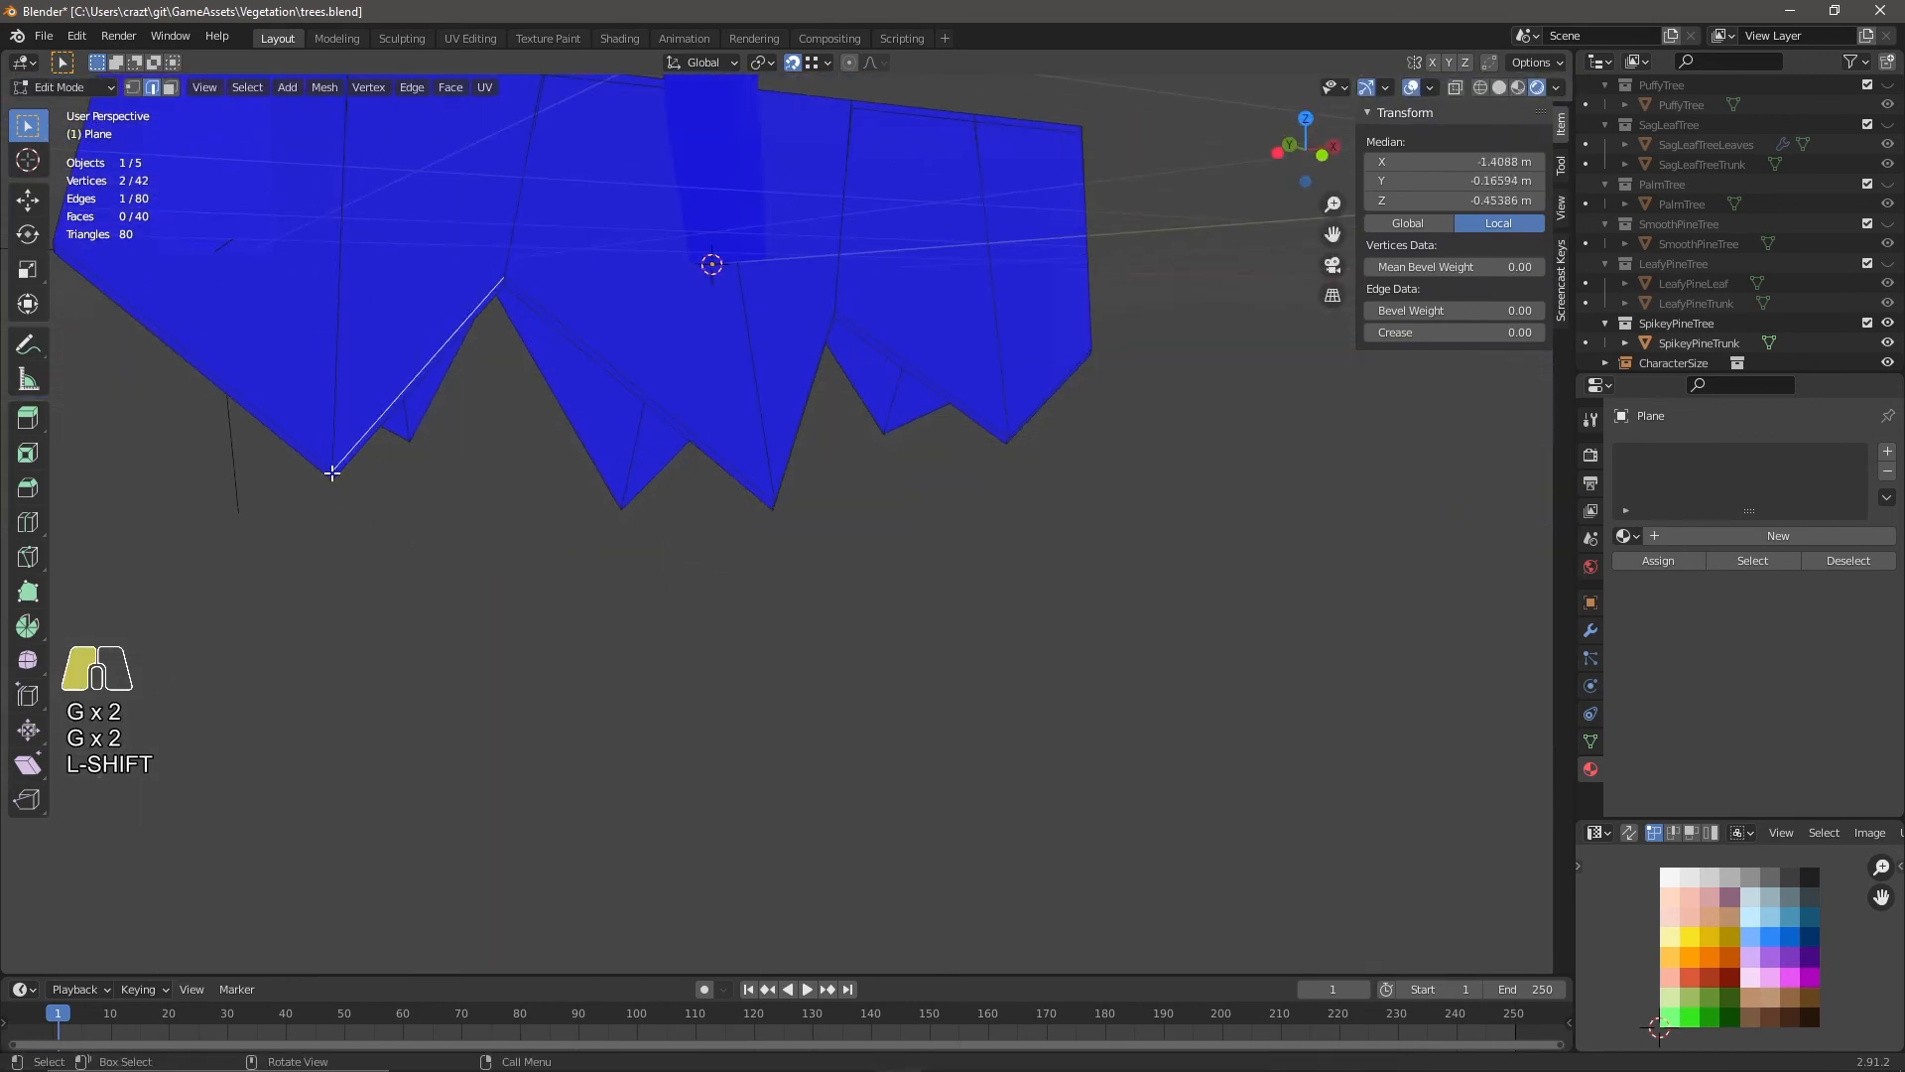
key(g)
click(353, 445)
mouse_move(495, 517)
middle_down()
mouse_move(532, 523)
mouse_move(528, 498)
middle_up()
key(g)
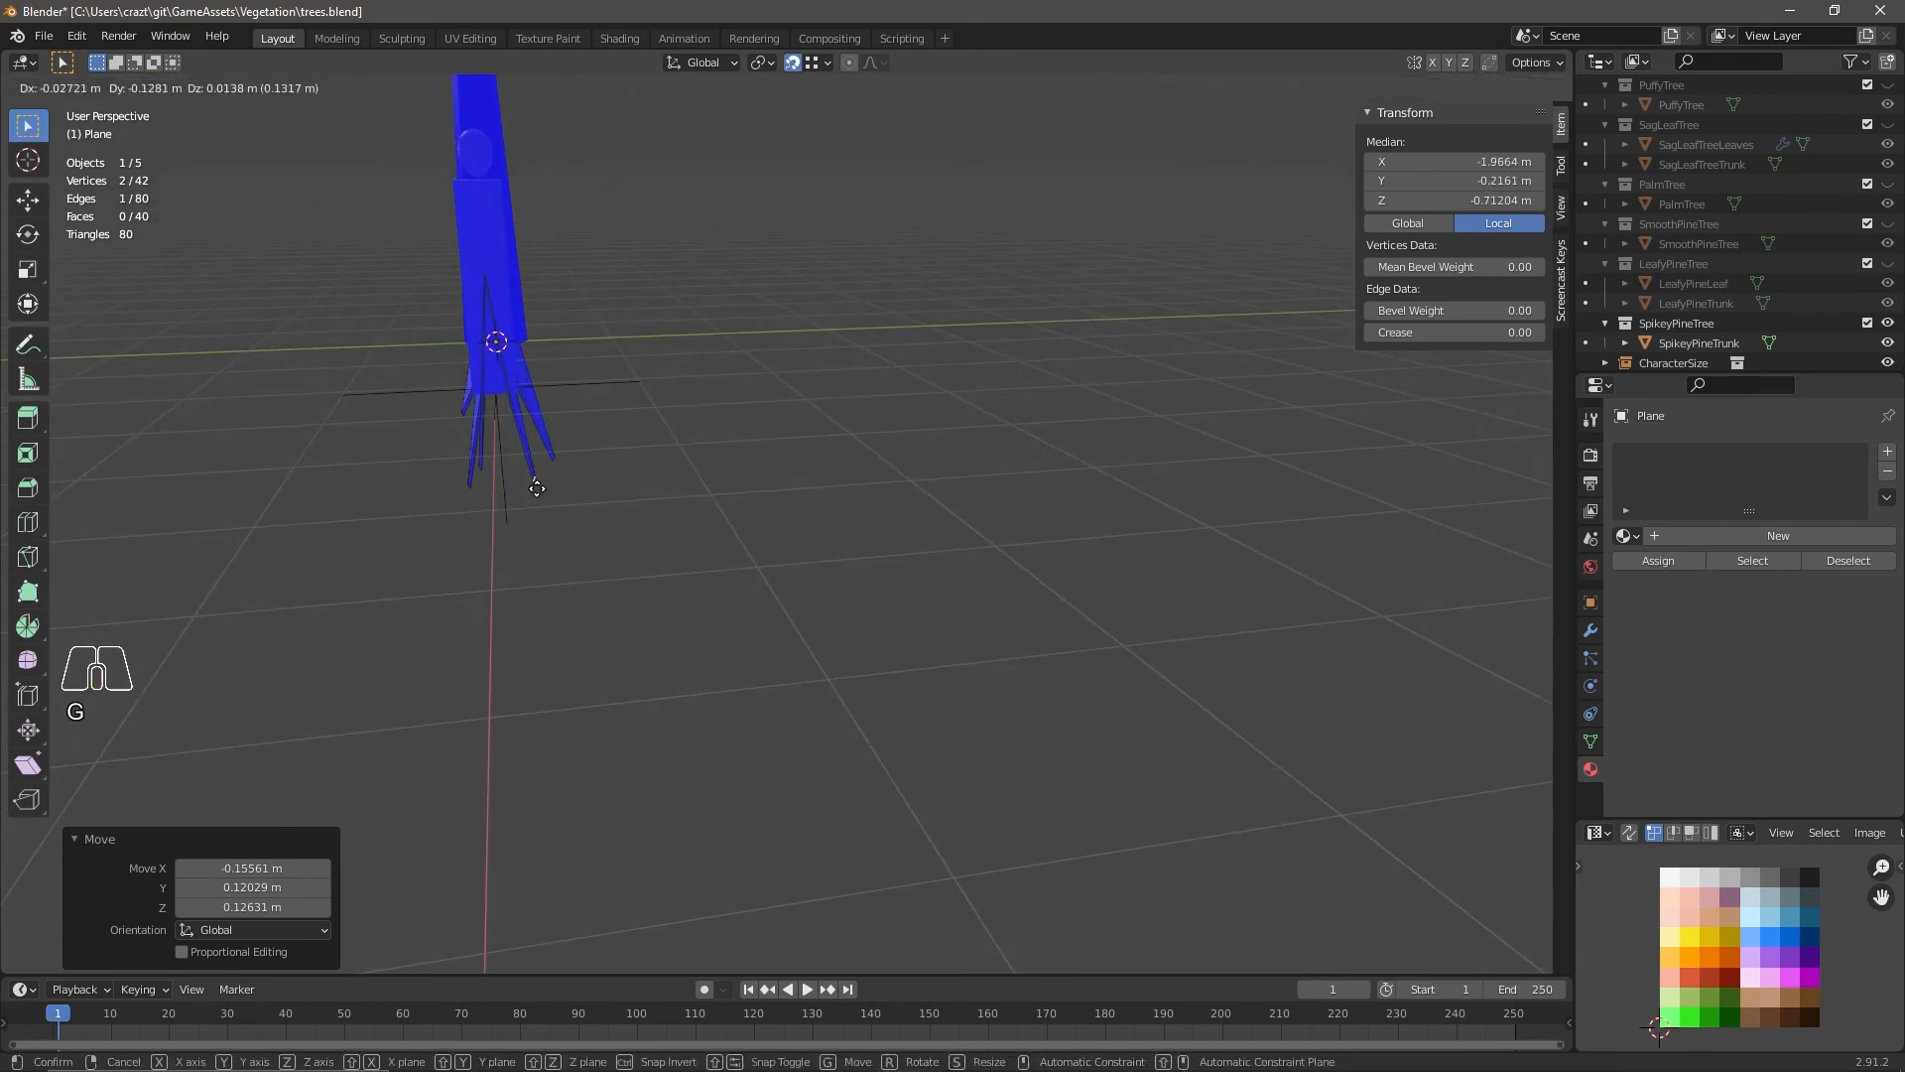
middle_drag(635, 453, 298, 501)
Return to object mode and turn off the face orientation overlay.
key(Tab)
click(1429, 88)
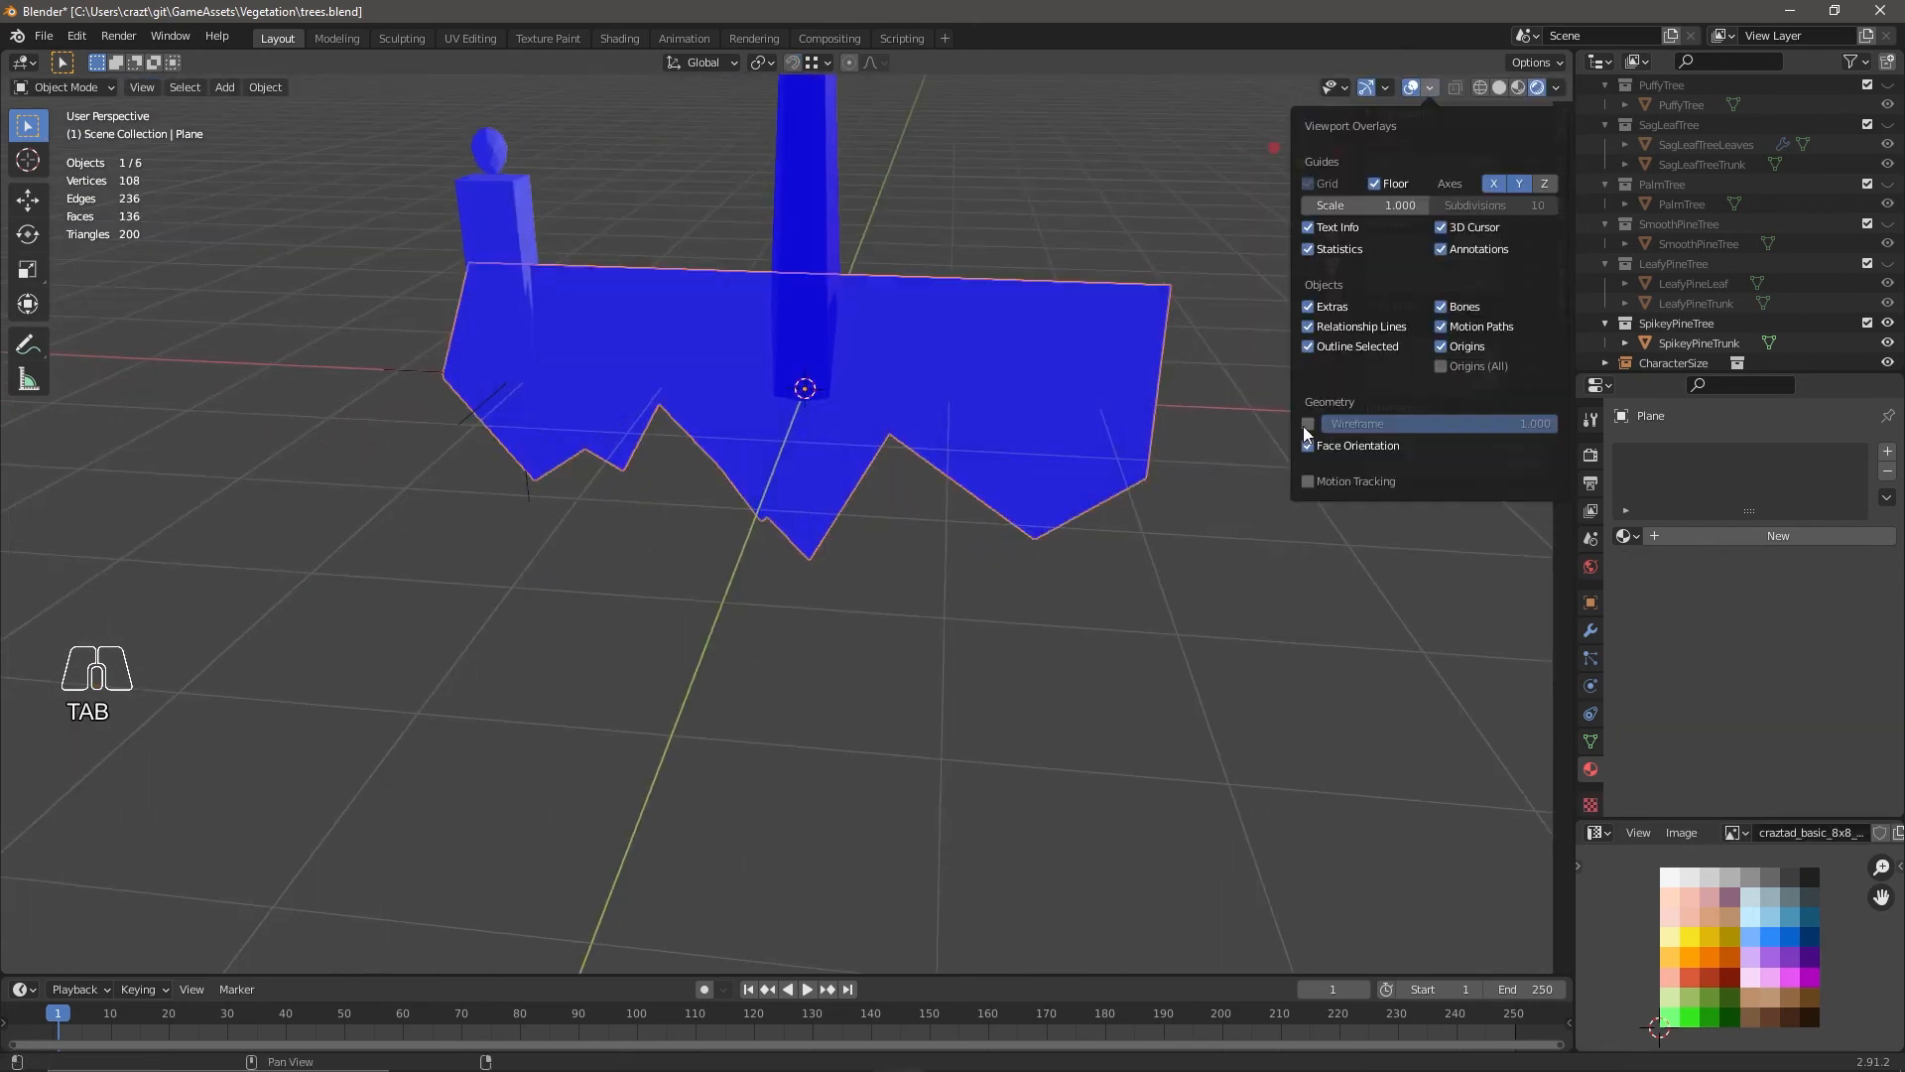
click(1309, 443)
Place the branch mesh's UVs on the palette's green swatch and assign it the existing palette material named Material.
key(Tab)
key(a)
click(1606, 829)
key(z)
middle_drag(919, 626, 723, 596)
key(Tab)
click(1628, 537)
click(1667, 579)
middle_drag(893, 595, 1111, 417)
In front view, move the whole branch mesh along negative X beside the trunk and lower it along Z to the origin's level.
key(Tab)
click(1287, 167)
key(g)
key(x)
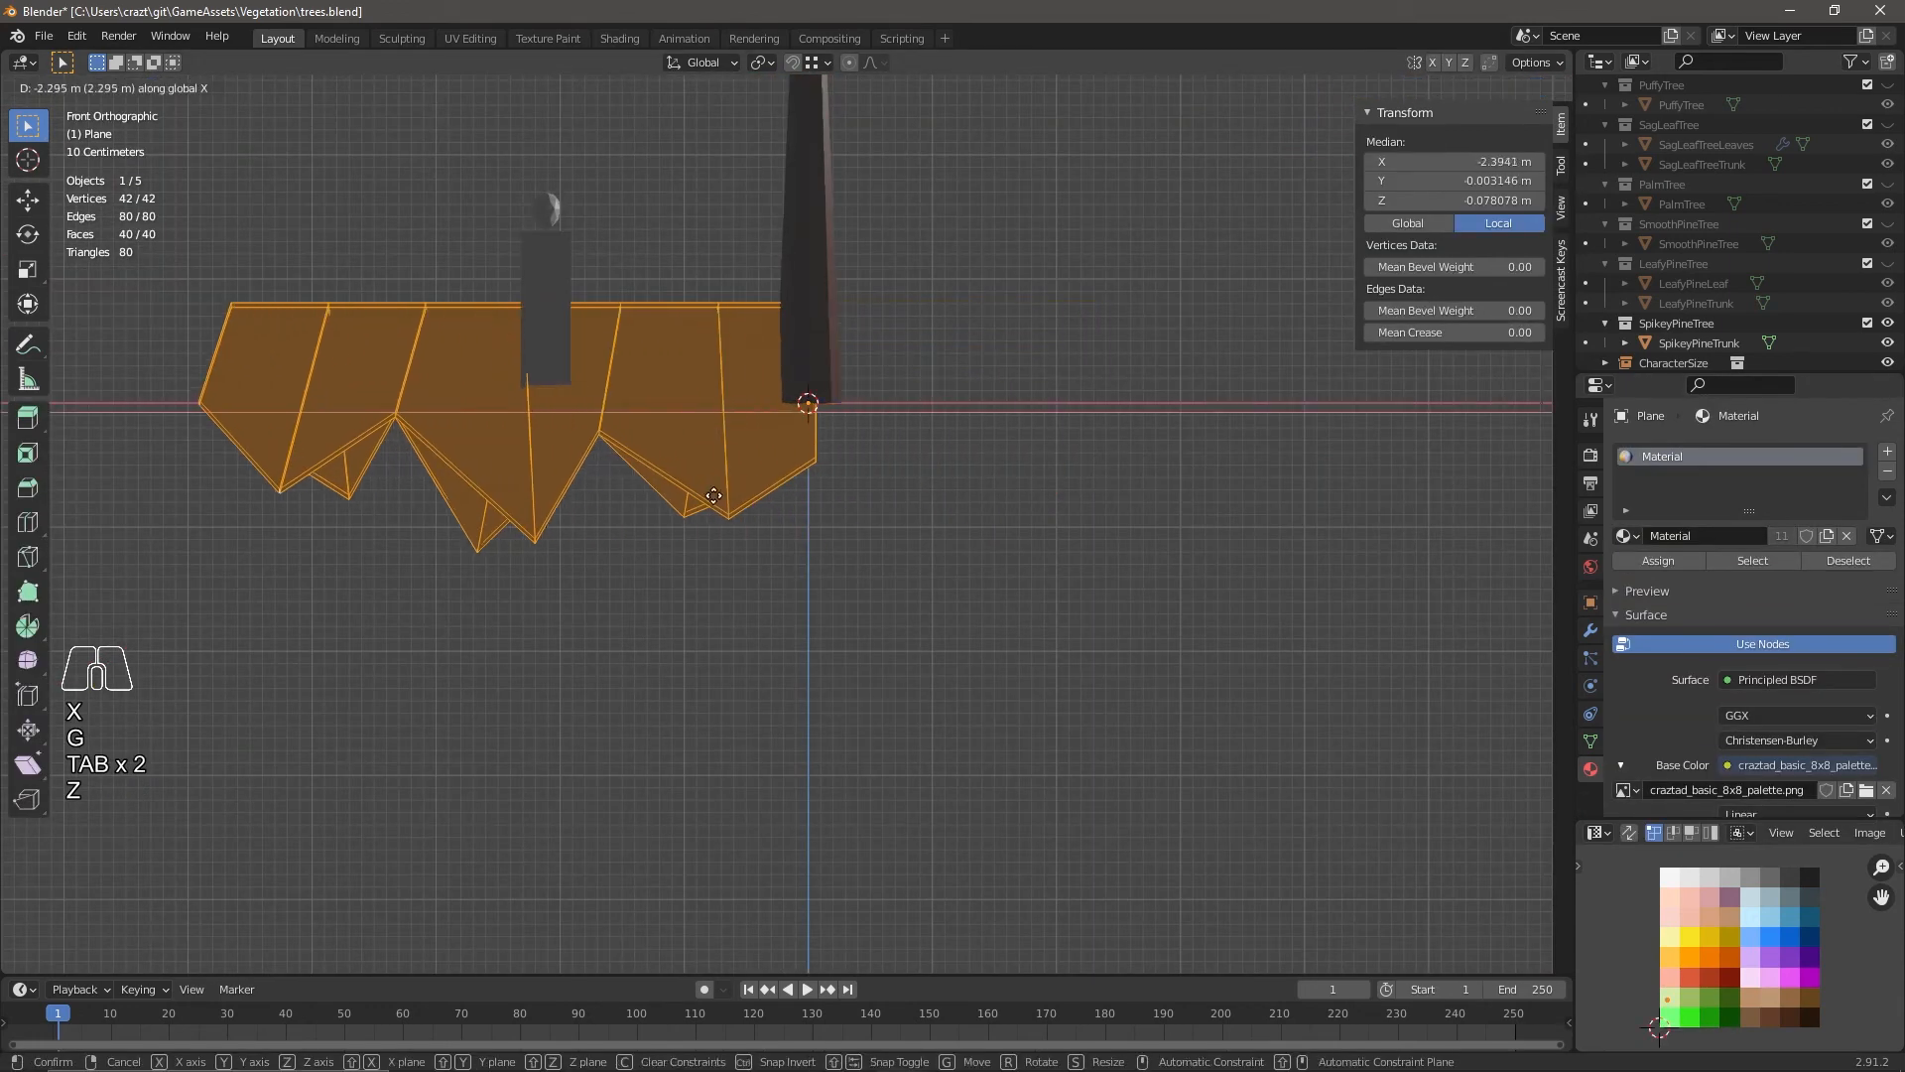
click(810, 533)
key(g)
key(z)
click(813, 623)
key(g)
click(796, 629)
mouse_move(796, 629)
middle_down()
mouse_move(735, 689)
mouse_move(864, 646)
mouse_move(1141, 663)
middle_up()
Show the scene in wireframe, select the six top edges along one side of the branch mesh, and enable snapping.
key(Tab)
key(z)
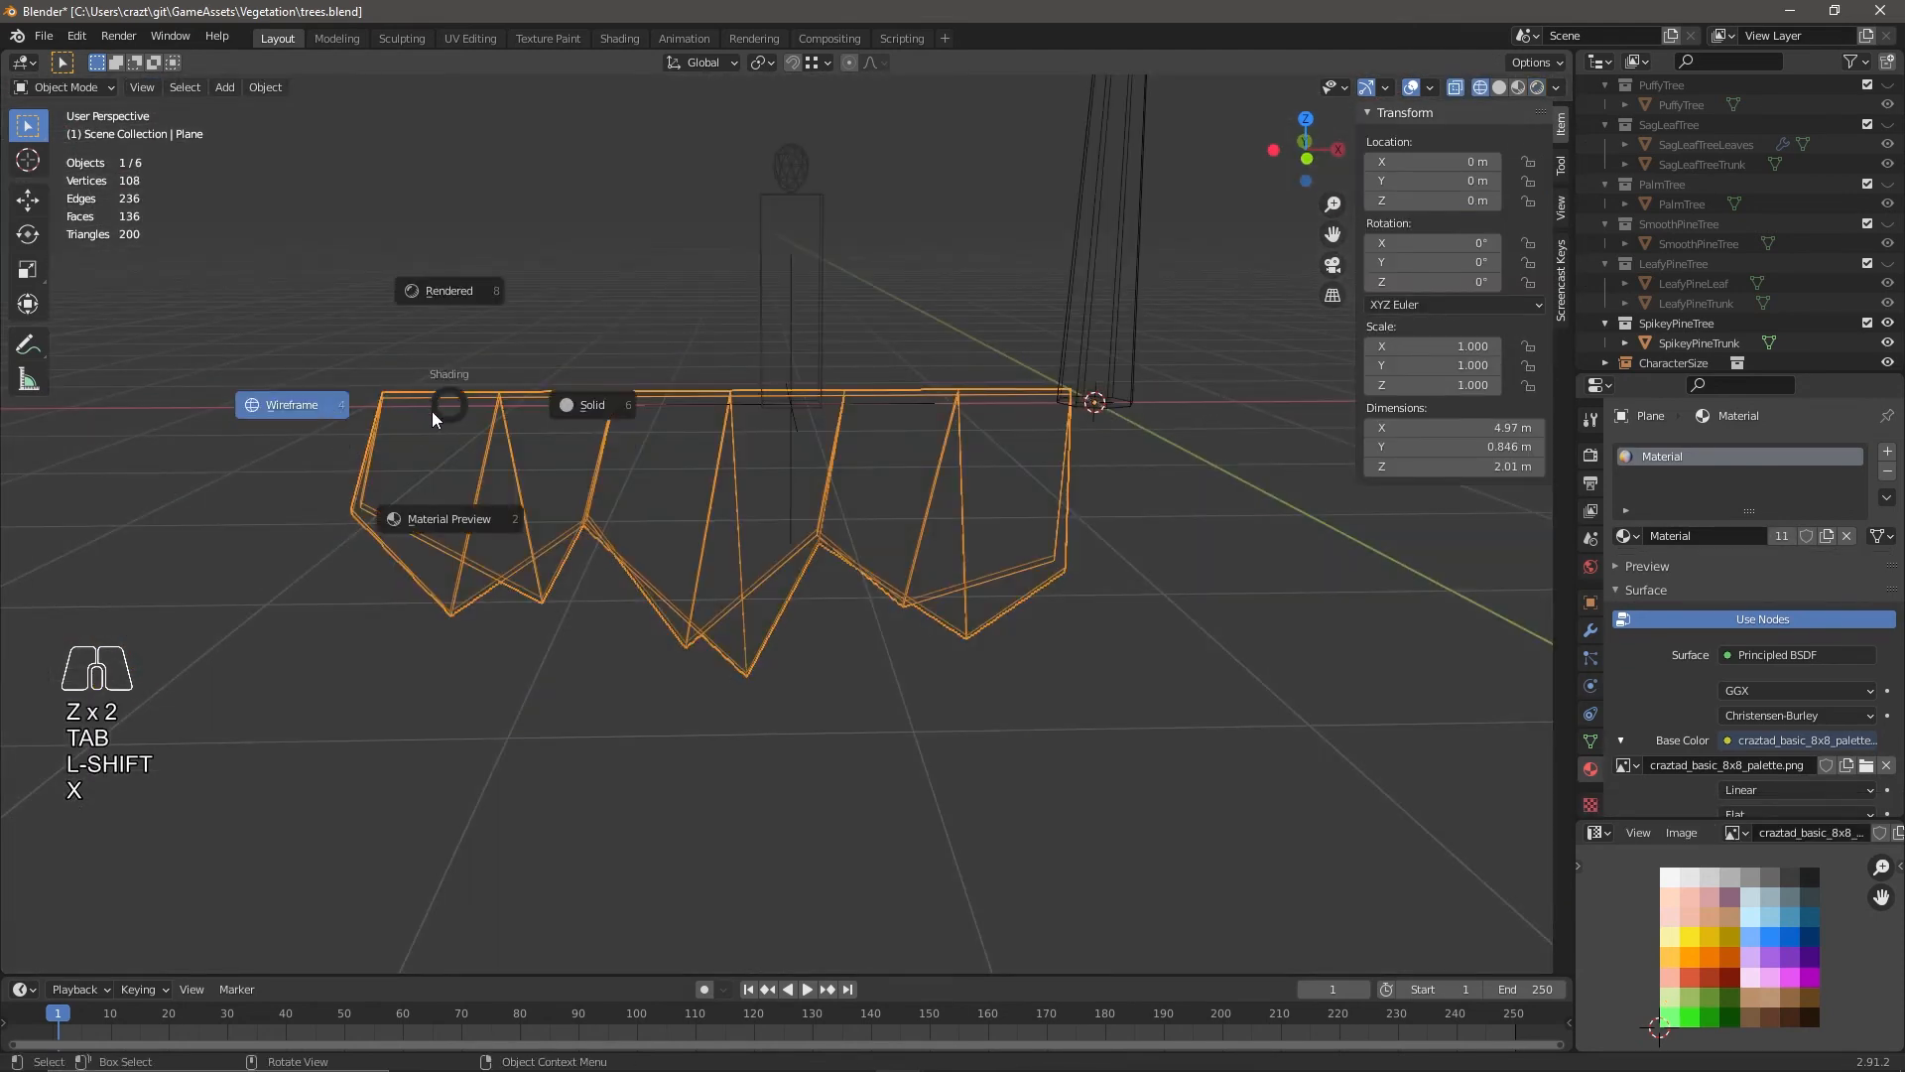
key(z)
key(Tab)
click(450, 406)
shift+click(576, 397)
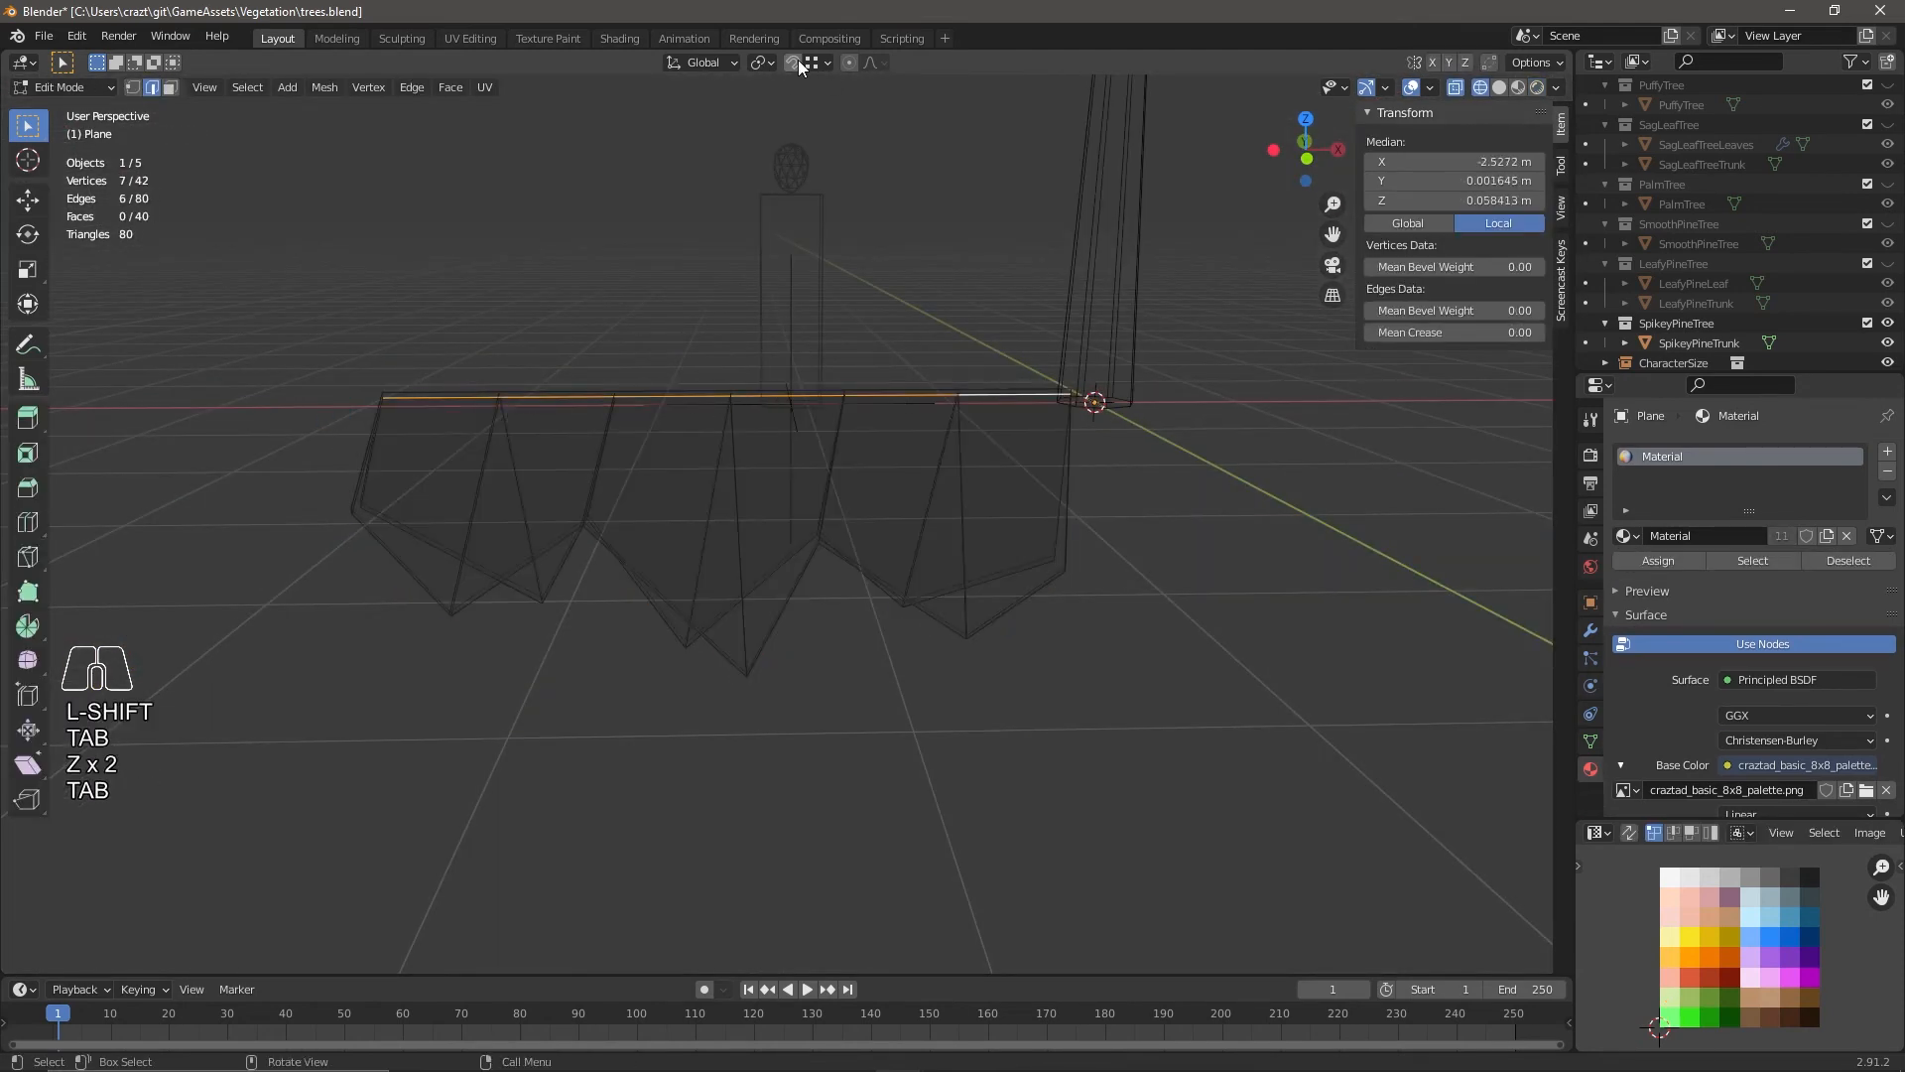
click(1068, 389)
middle_drag(1068, 389, 1135, 552)
key(a)
middle_drag(985, 557, 964, 459)
scroll(965, 545, up, 5)
key(g)
key(x)
key(Escape)
click(933, 365)
middle_drag(913, 397, 1113, 507)
key(ctrl+z)
key(ctrl+z)
key(ctrl+z)
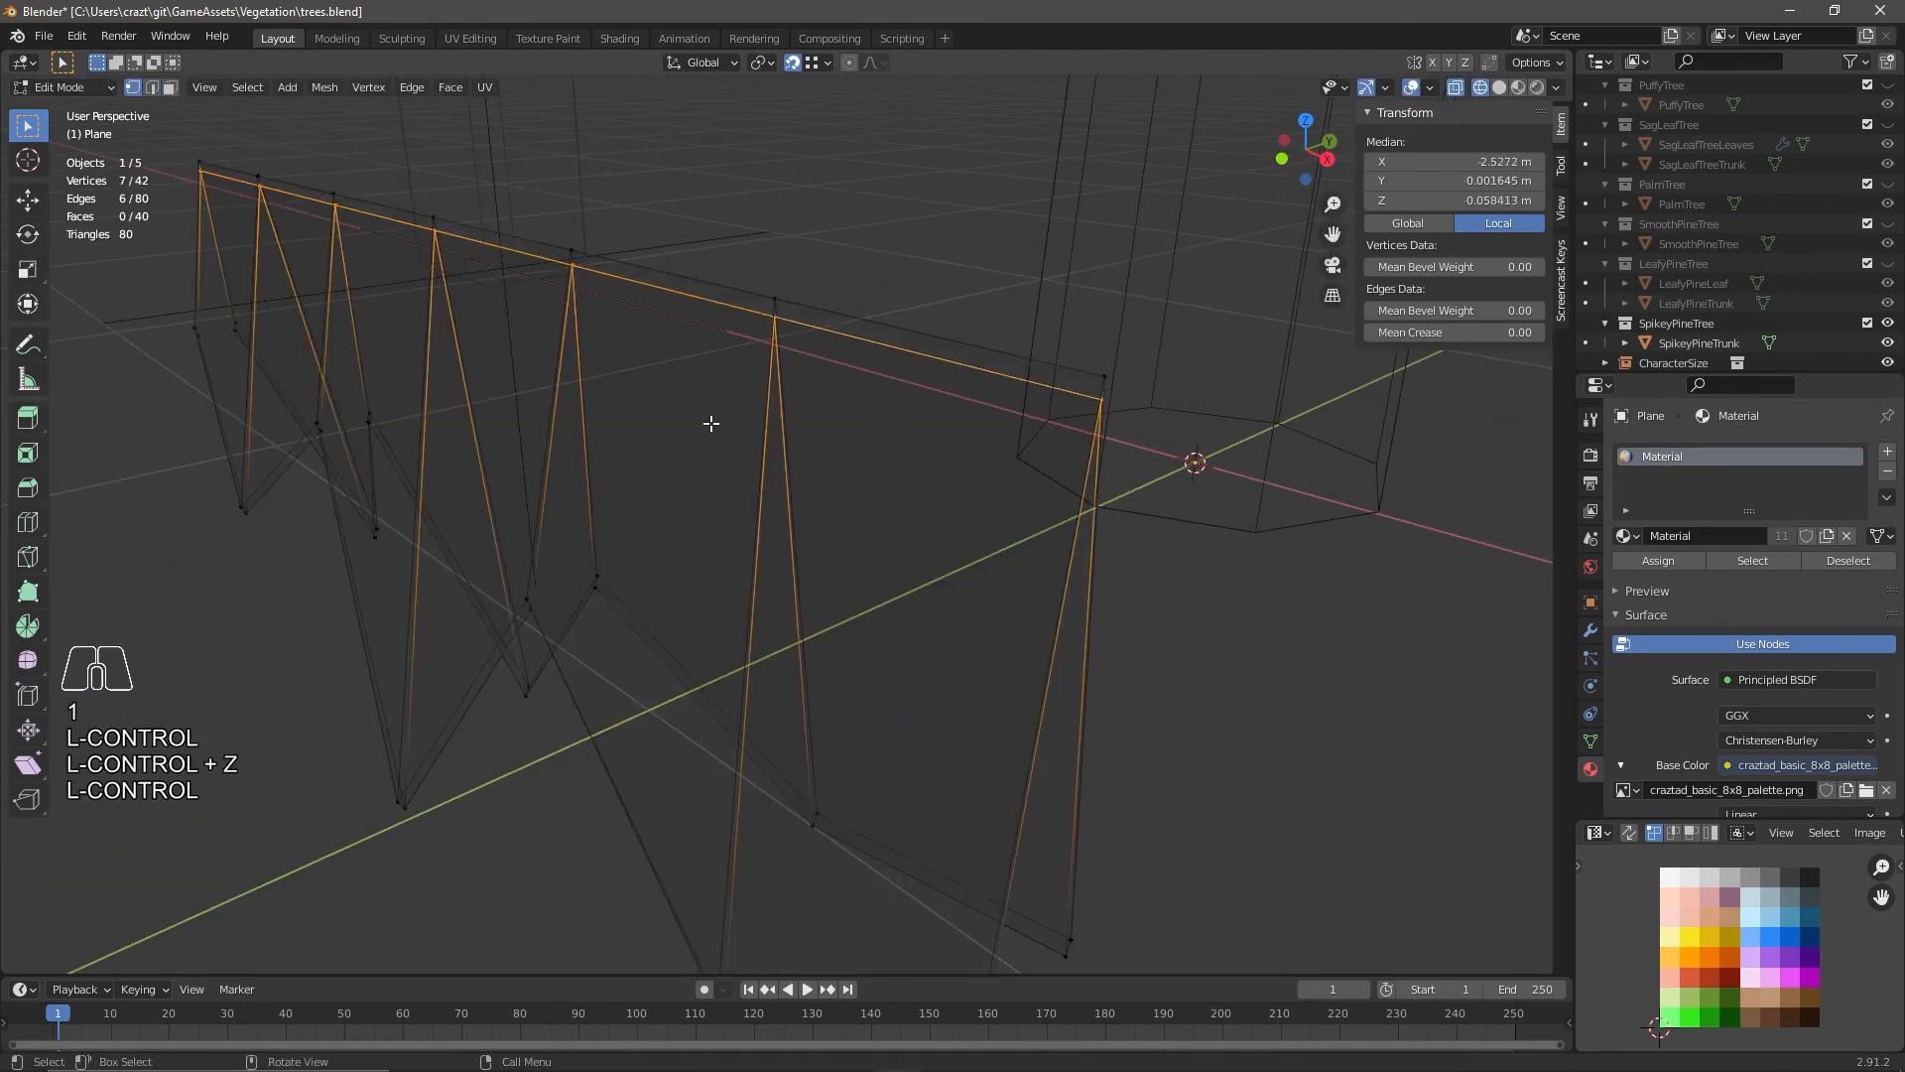
Snap the selected top edges onto the parallel top edges and merge all vertices by distance to close the seam.
shift+middle_drag(1042, 412, 850, 404)
scroll(833, 426, down, 4)
shift+middle_drag(784, 464, 844, 436)
key(g)
click(1000, 375)
middle_drag(1012, 385, 935, 482)
key(a)
key(m)
click(943, 472)
key(Tab)
key(a)
key(Tab)
click(1055, 765)
click(749, 398)
key(a)
key(Tab)
click(696, 407)
click(694, 404)
key(Tab)
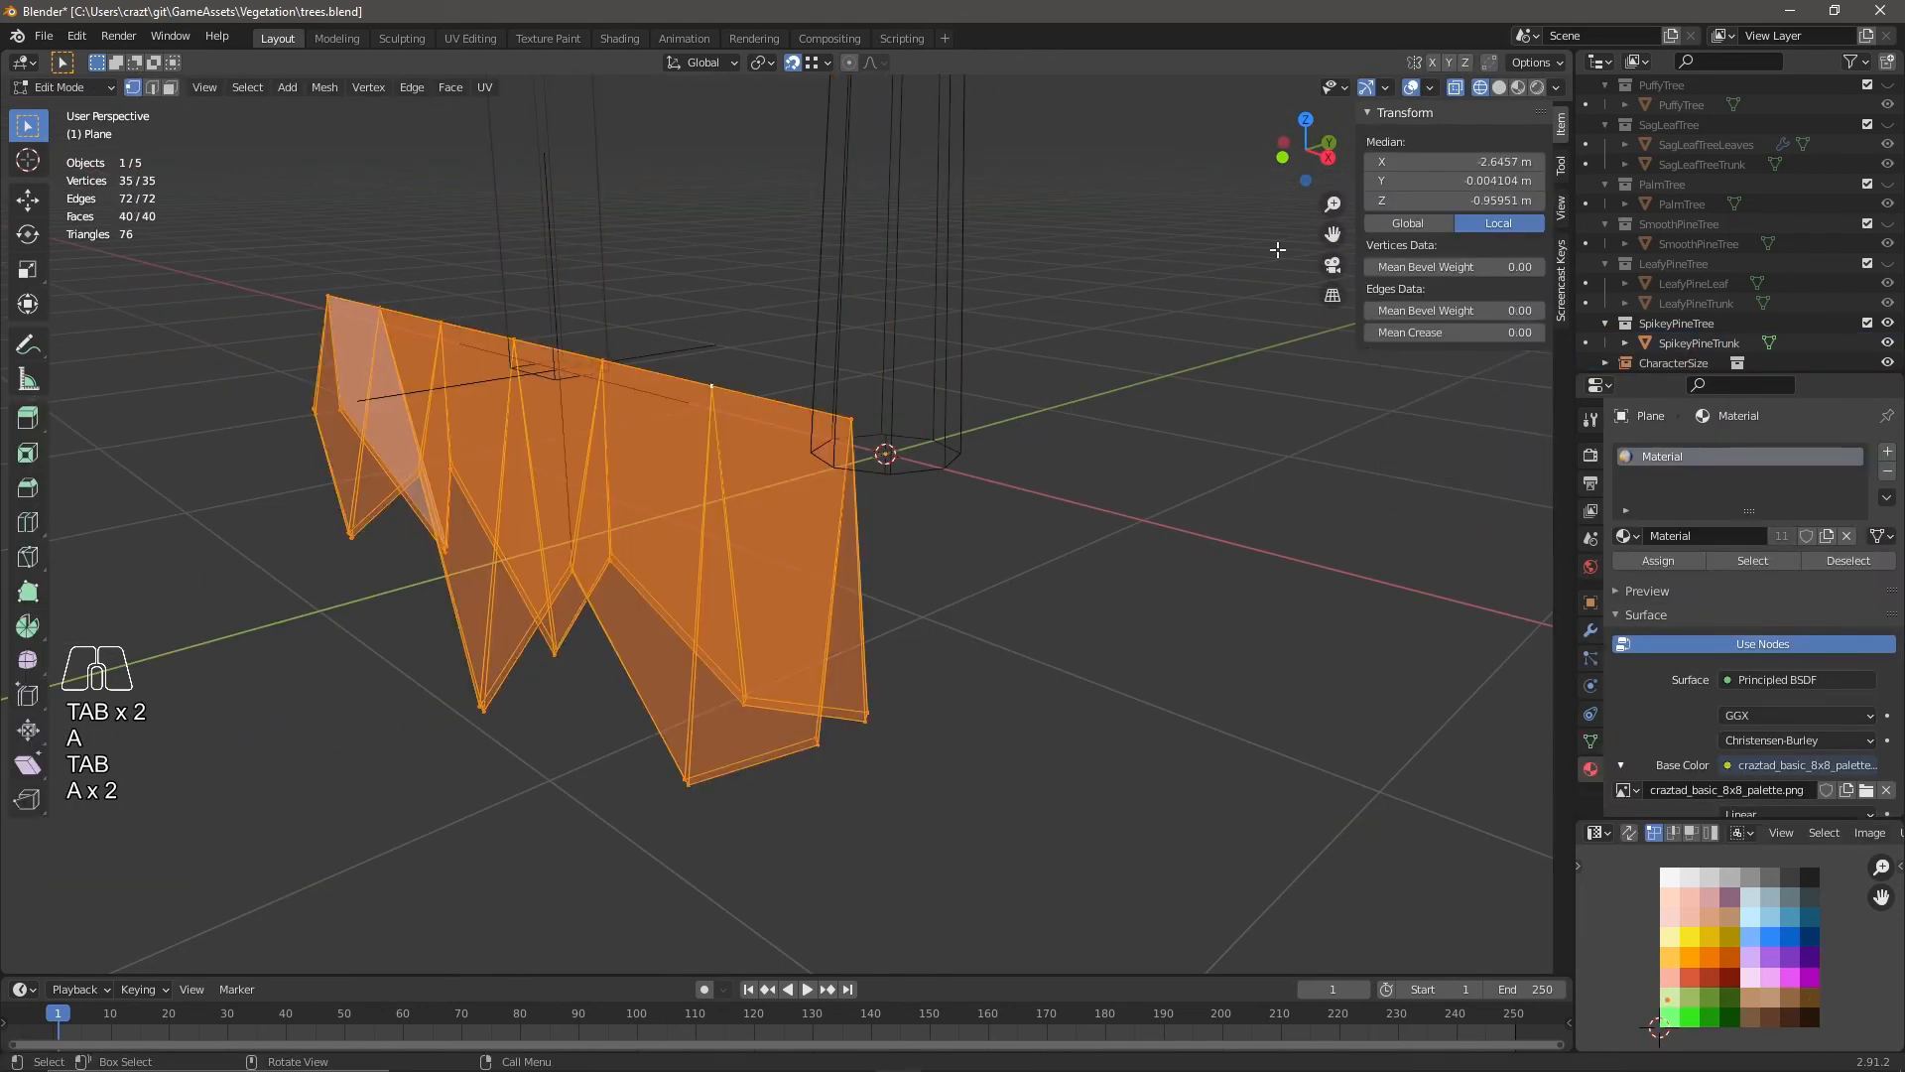
Move the whole branch mesh in front view so its top inner corner sits at the object origin.
key(KP_1)
drag(895, 508, 974, 605)
key(g)
click(928, 584)
key(Tab)
Scale the branch object to 0.412, place it against the lower trunk at about X -0.035 m, Z 0.69 m, and show rendered shading.
click(1311, 146)
click(1308, 147)
scroll(972, 563, down, 5)
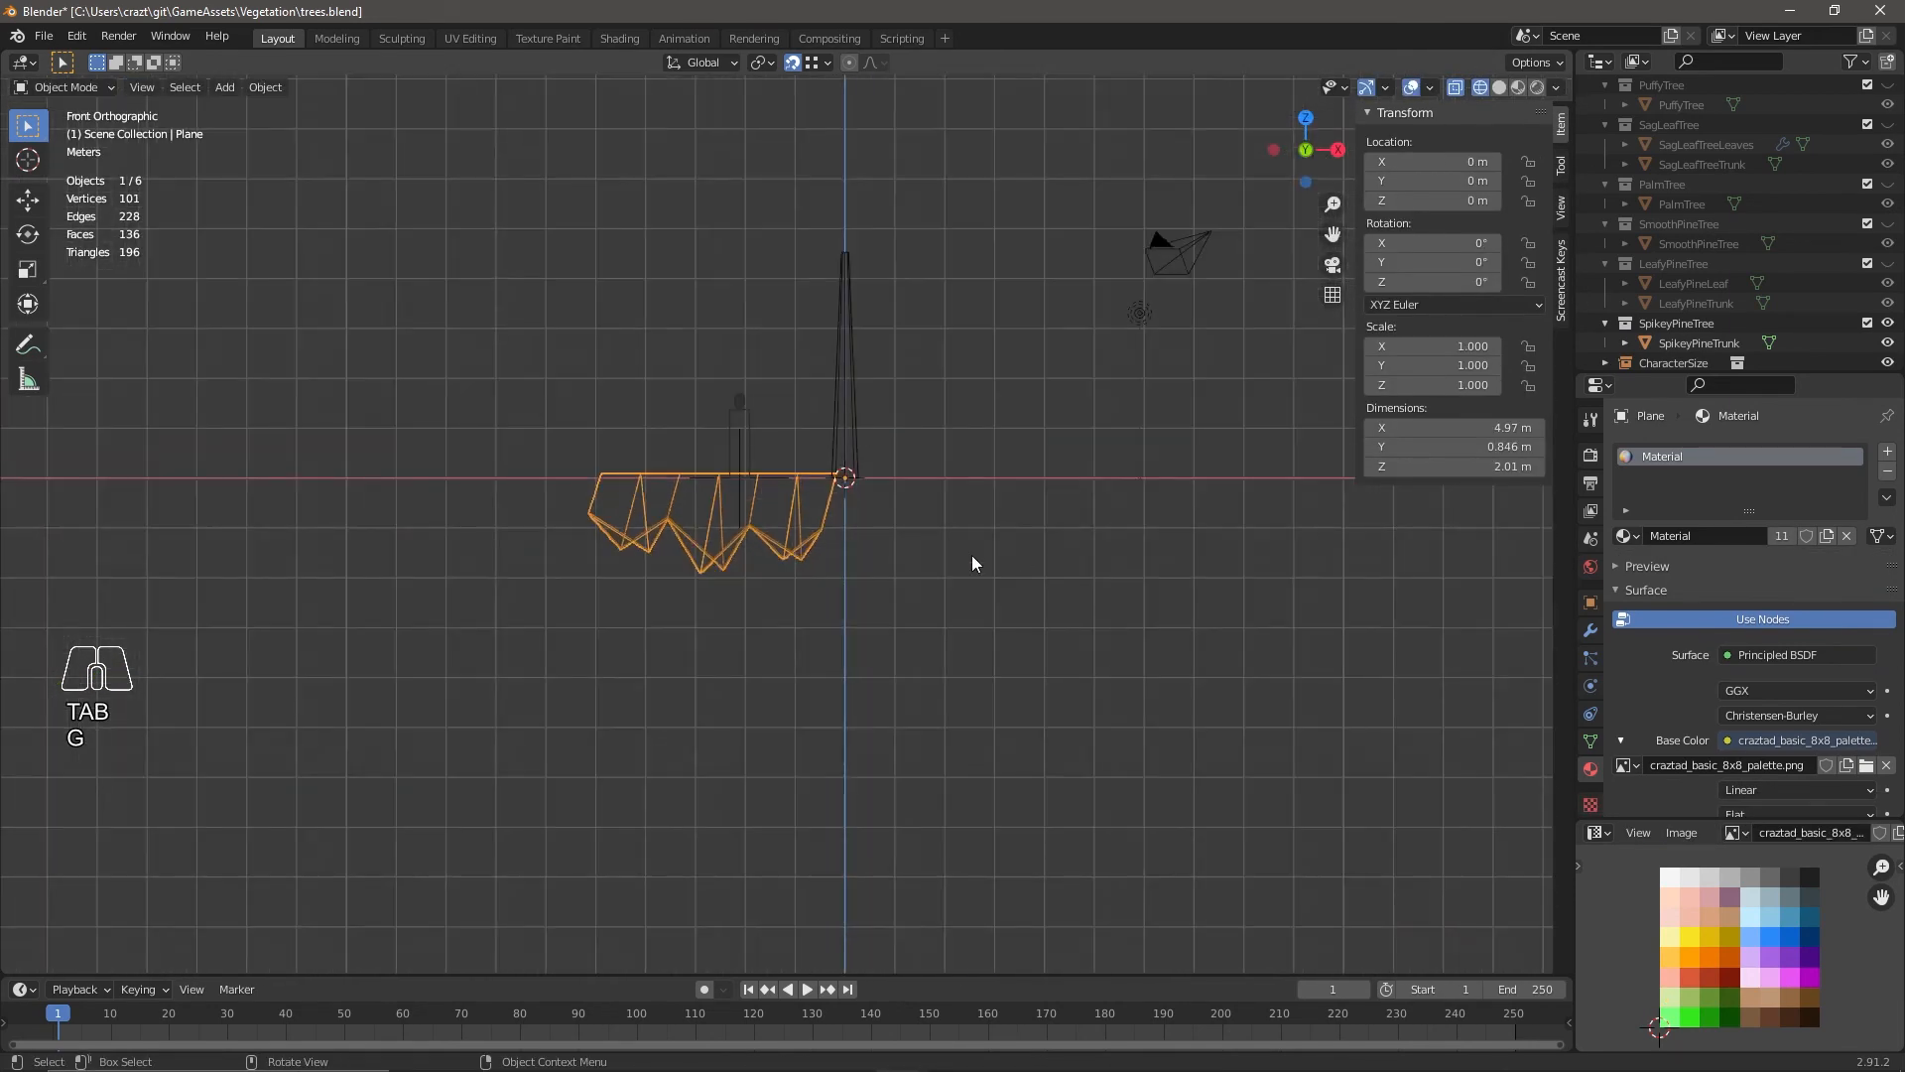
click(948, 572)
scroll(869, 529, up, 3)
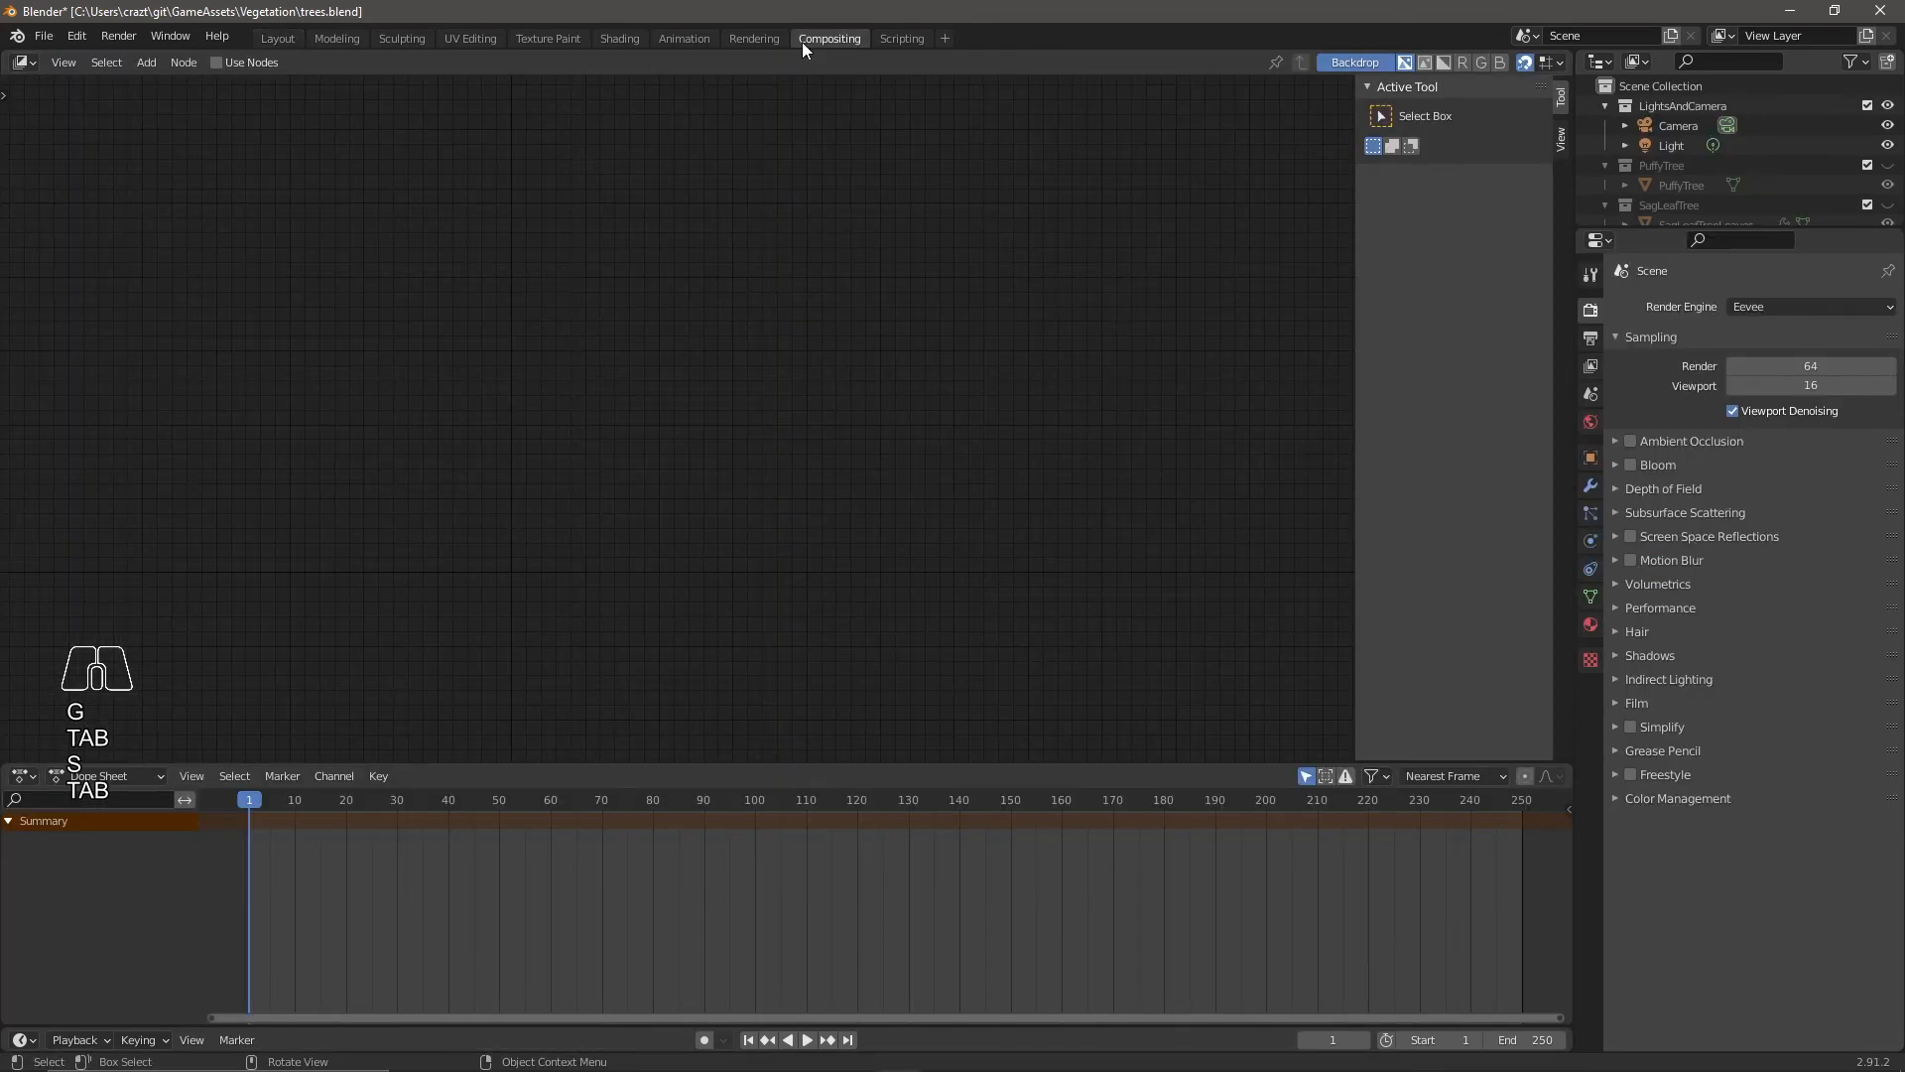
click(859, 402)
key(g)
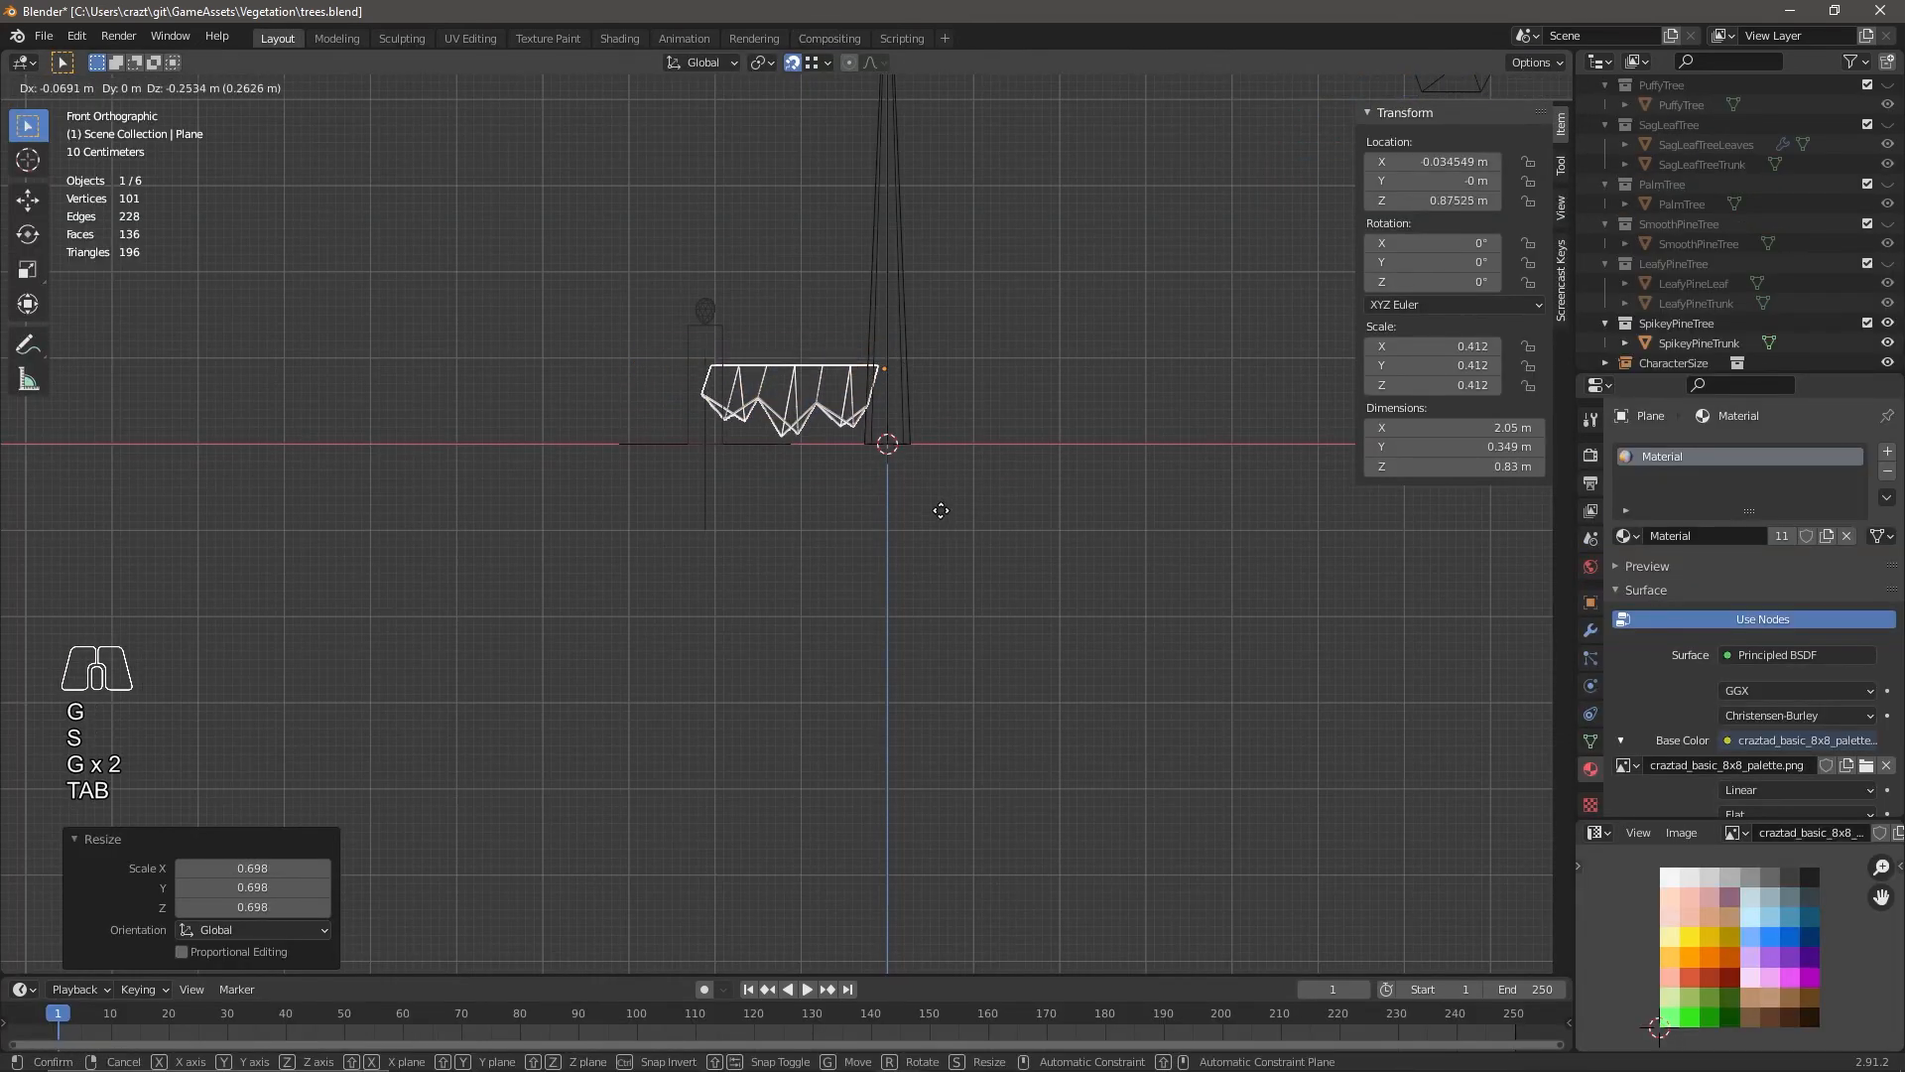
key(z)
mouse_move(883, 480)
middle_down()
mouse_move(991, 533)
mouse_move(857, 553)
middle_up()
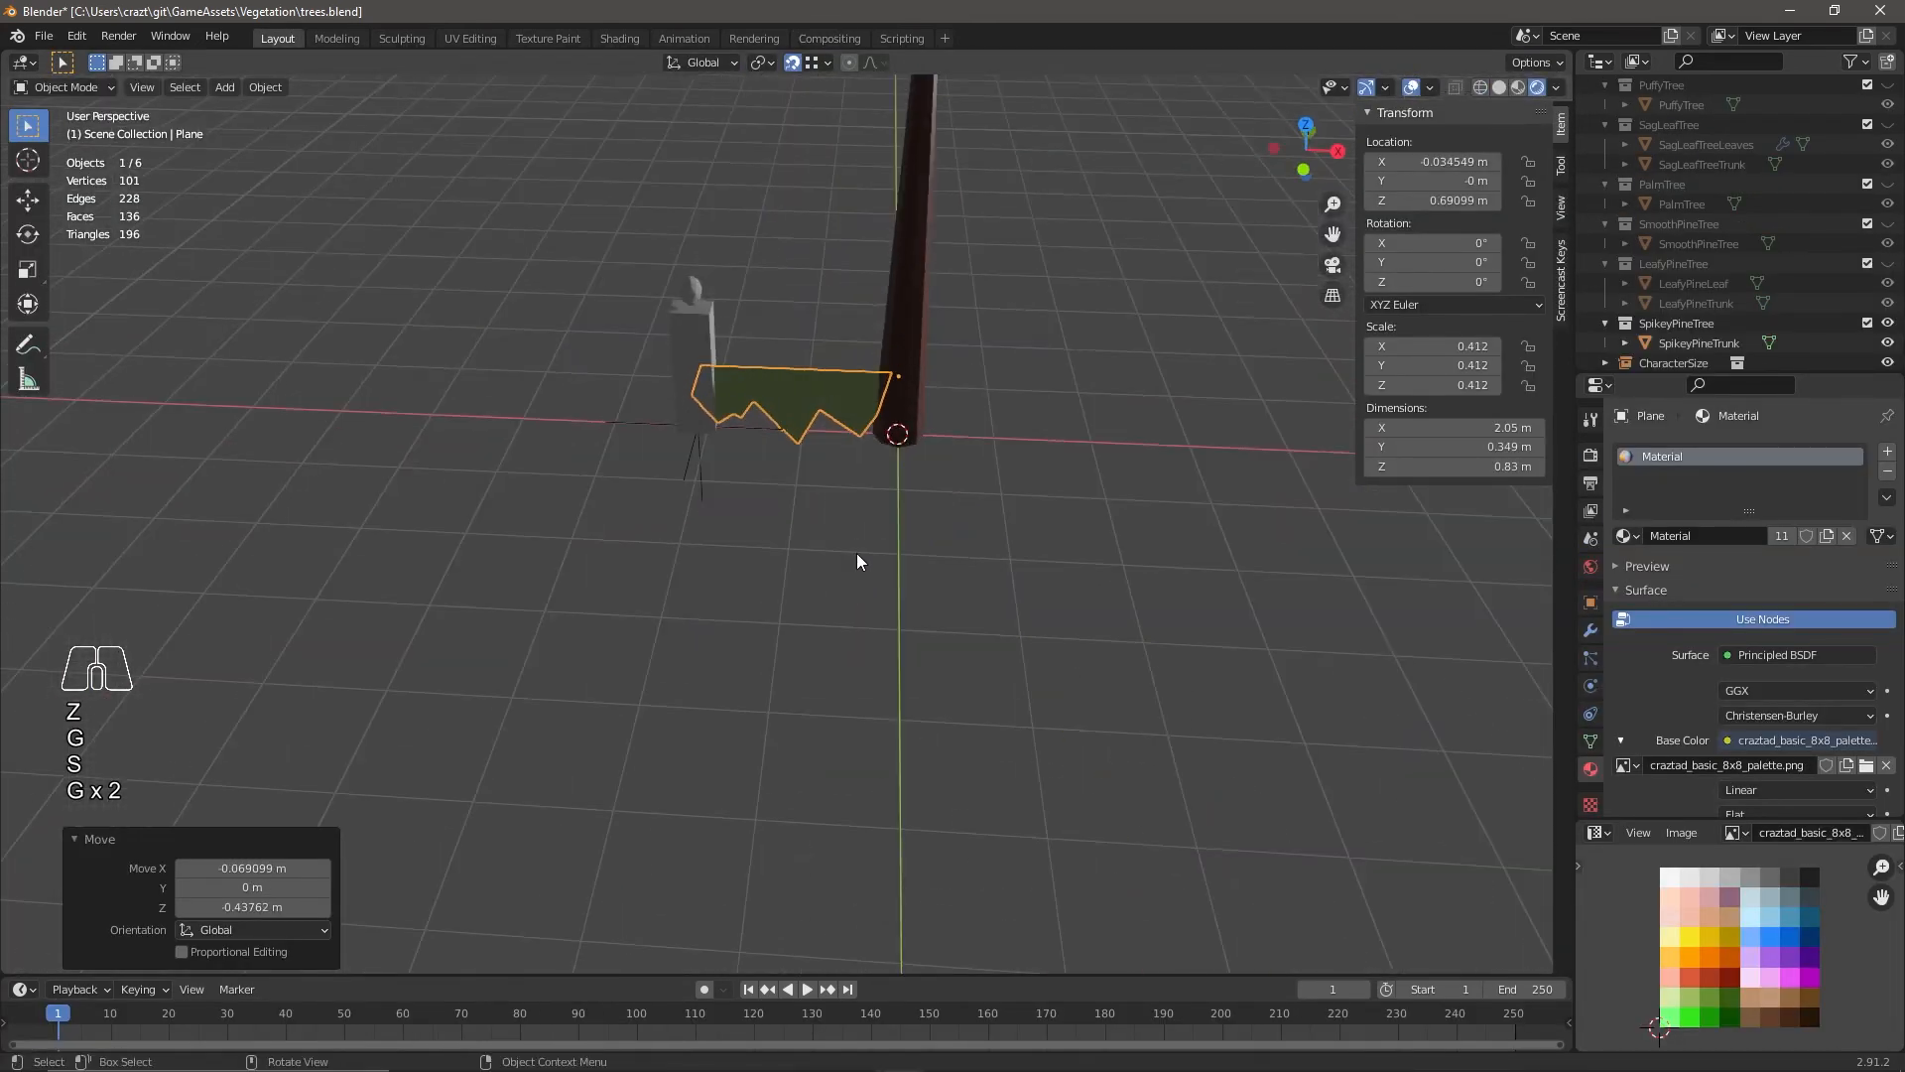
Make a linked copy of the branch, rotated 67.6° about Z and raised about 0.125 m.
click(1132, 288)
key(g)
key(z)
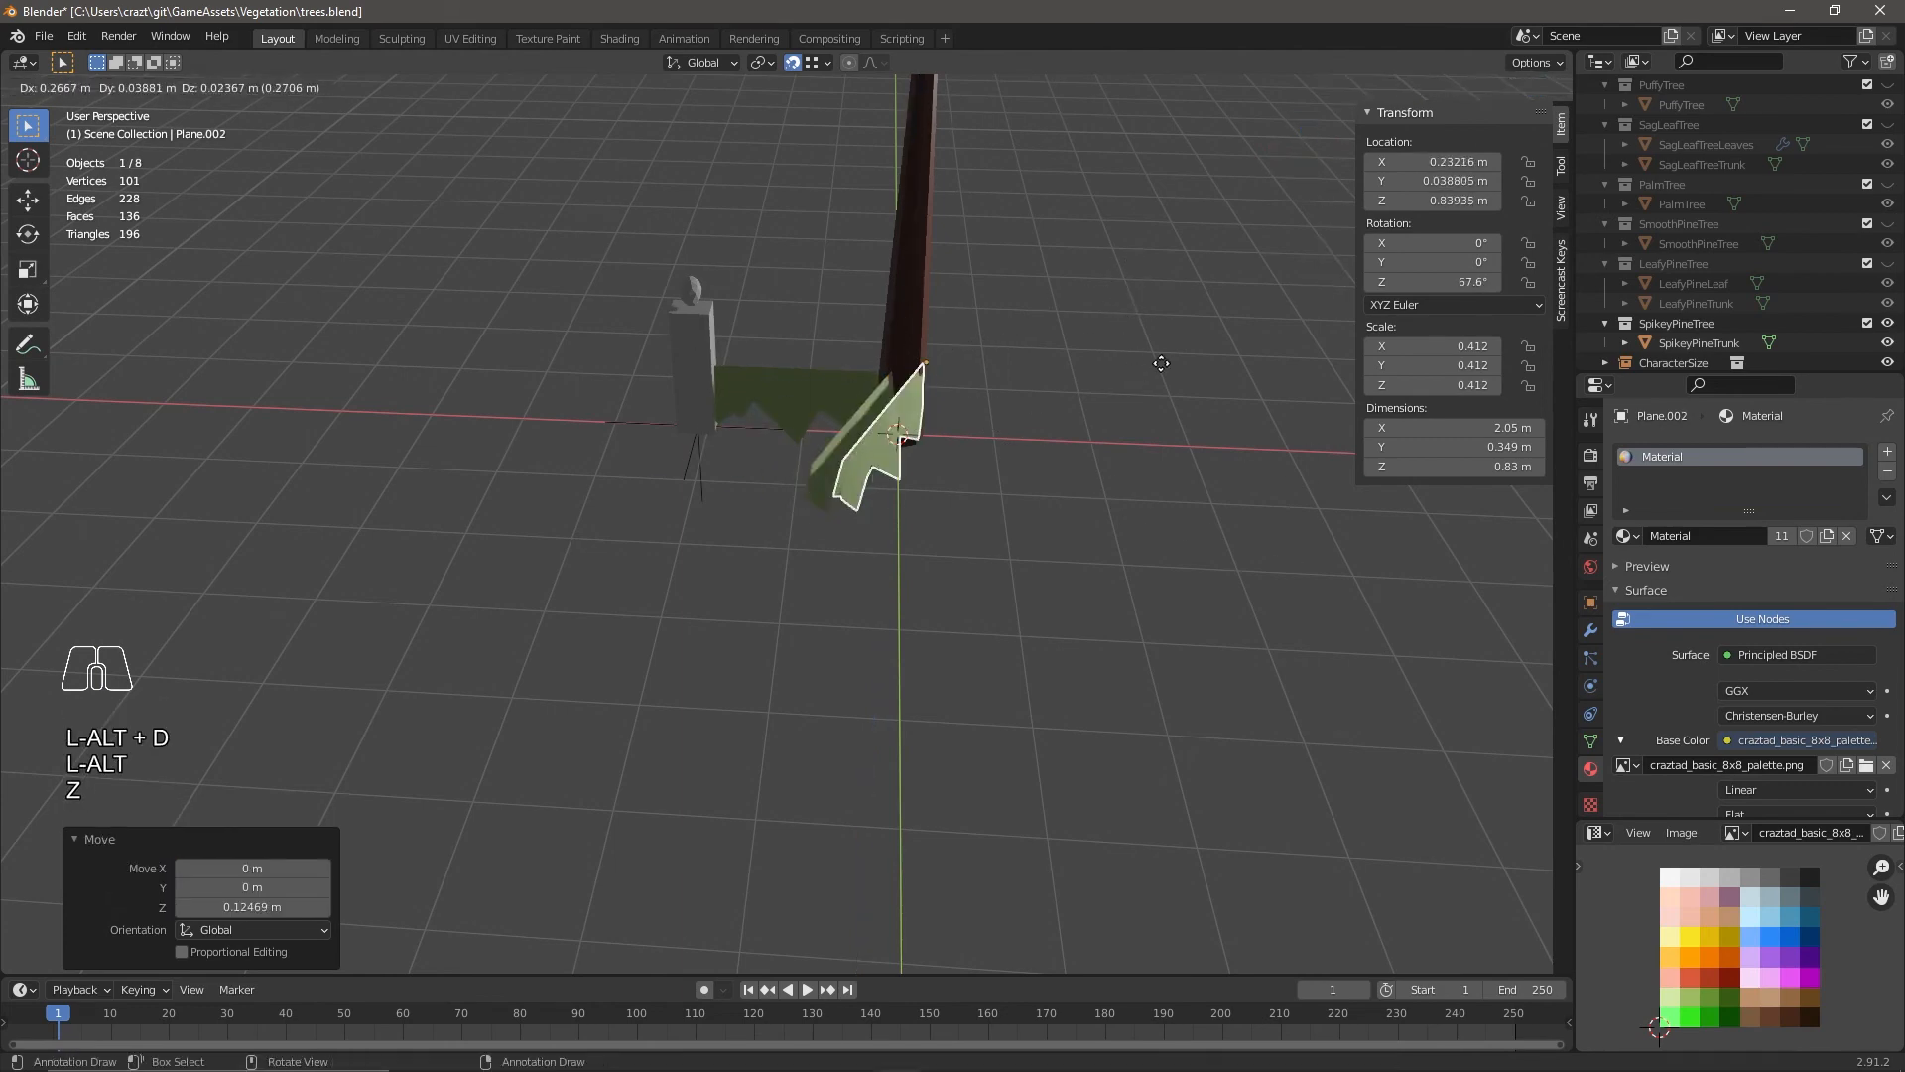
Make a second linked branch copy, rotated to 161° about Z and raised further up the trunk.
click(1002, 213)
middle_drag(1002, 213, 1043, 467)
key(g)
key(z)
click(1027, 402)
Add linked branch copies rotated to 213° and 300° about Z, adjust their heights, and raise the 213° one about 0.085 m.
click(1036, 386)
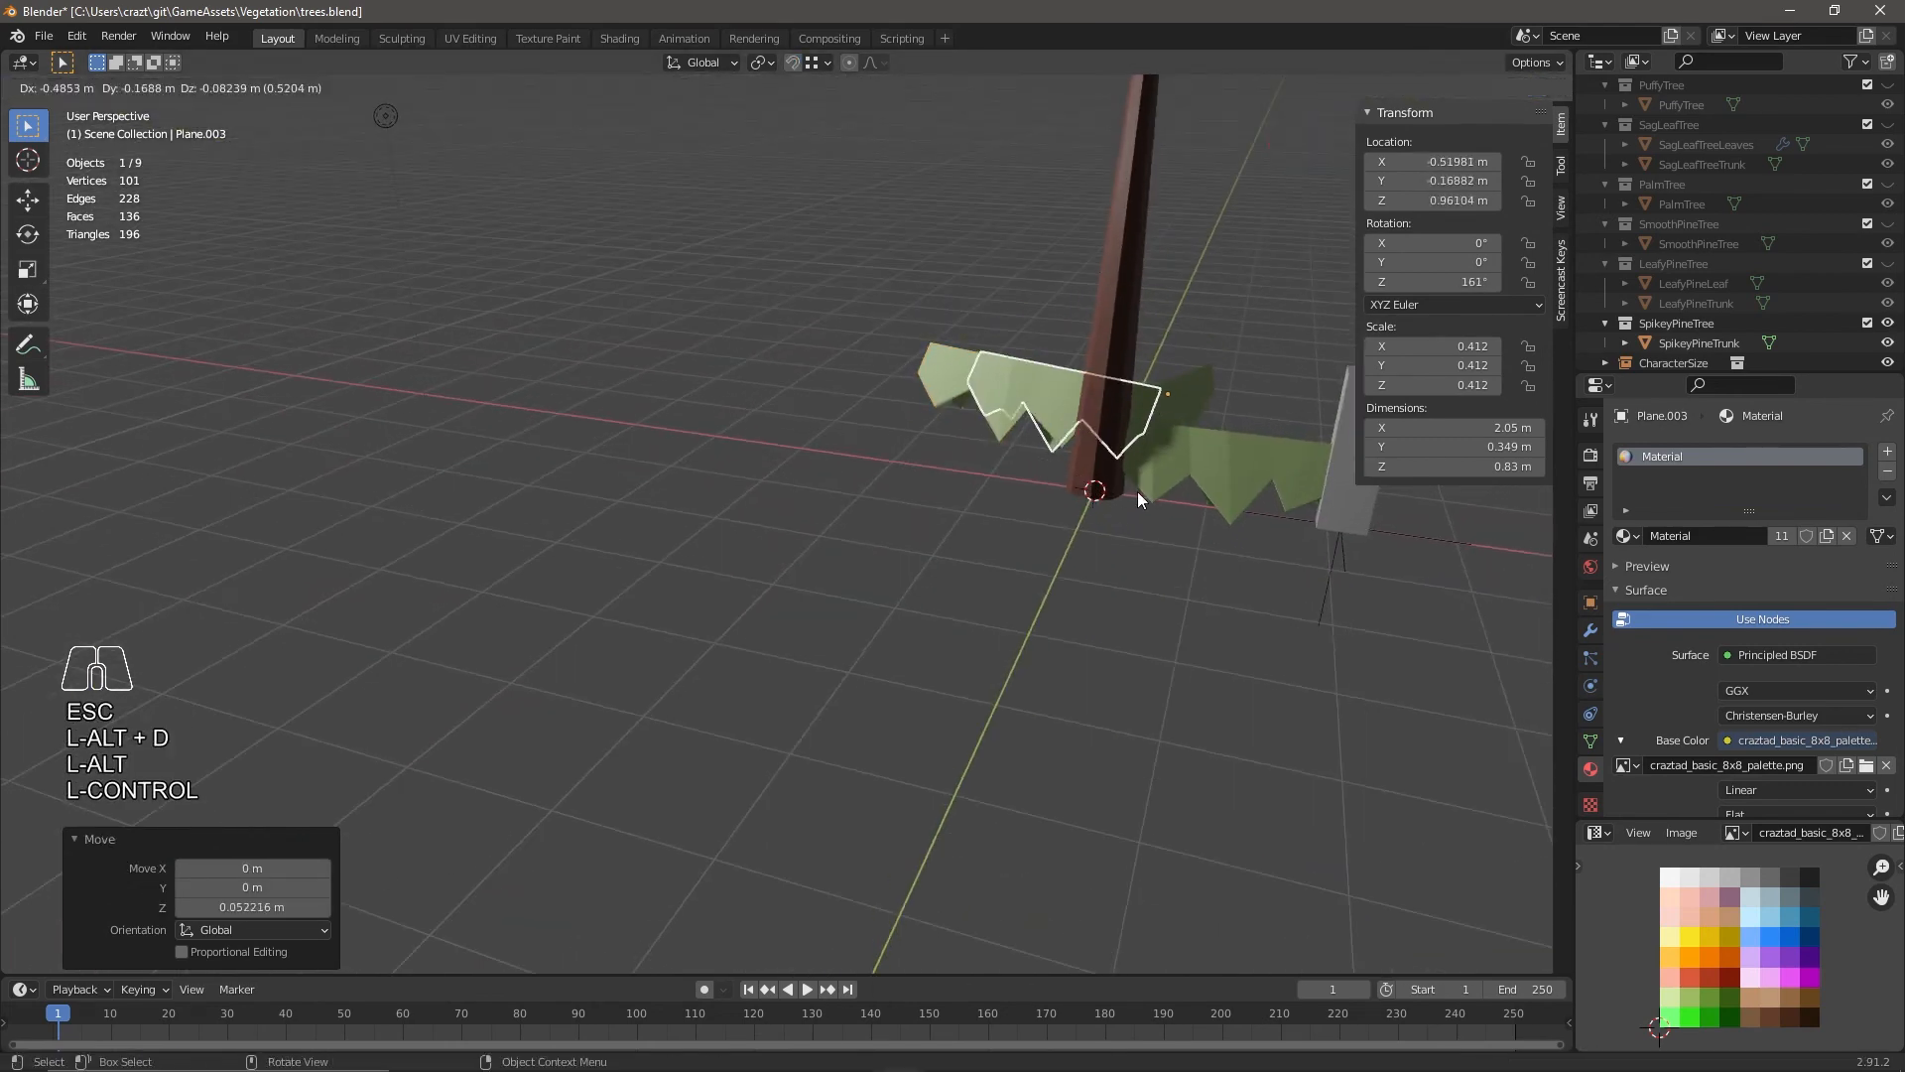
click(1142, 397)
middle_drag(1142, 397, 905, 602)
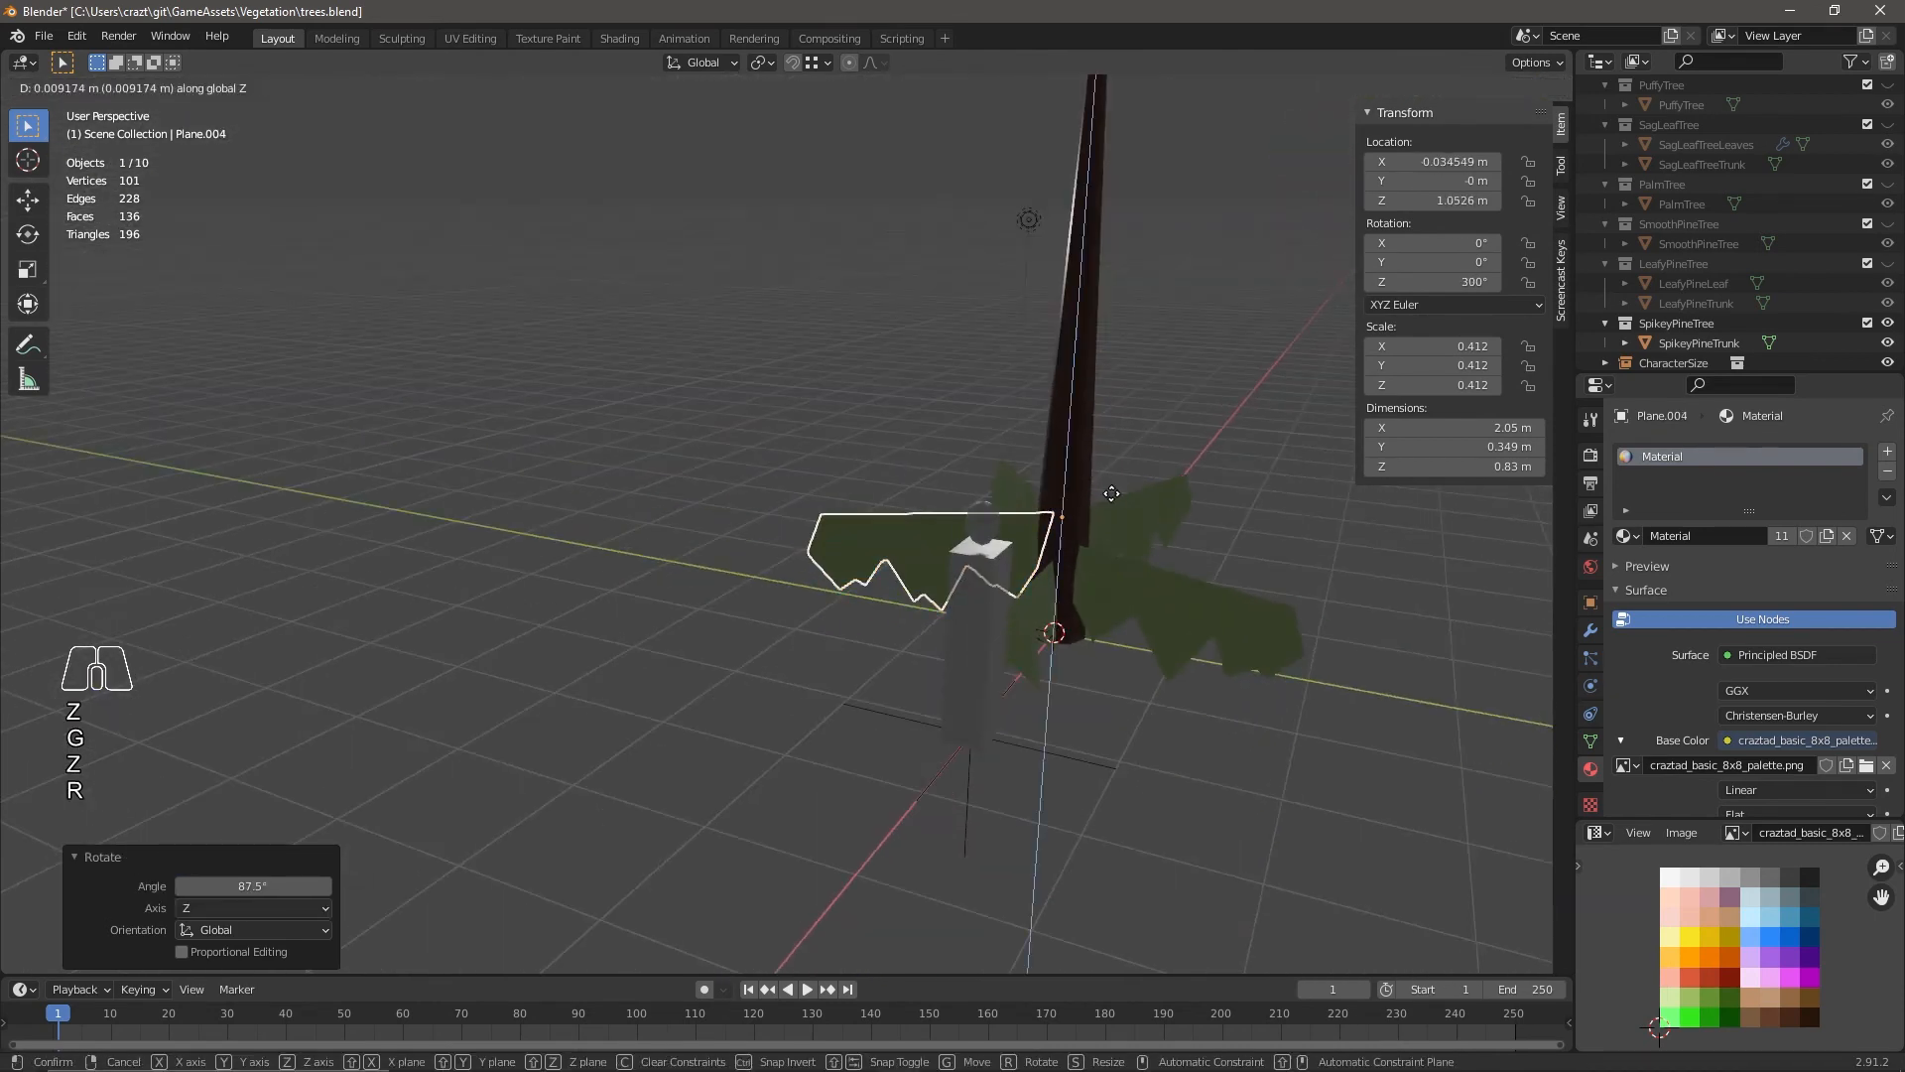
key(g)
key(z)
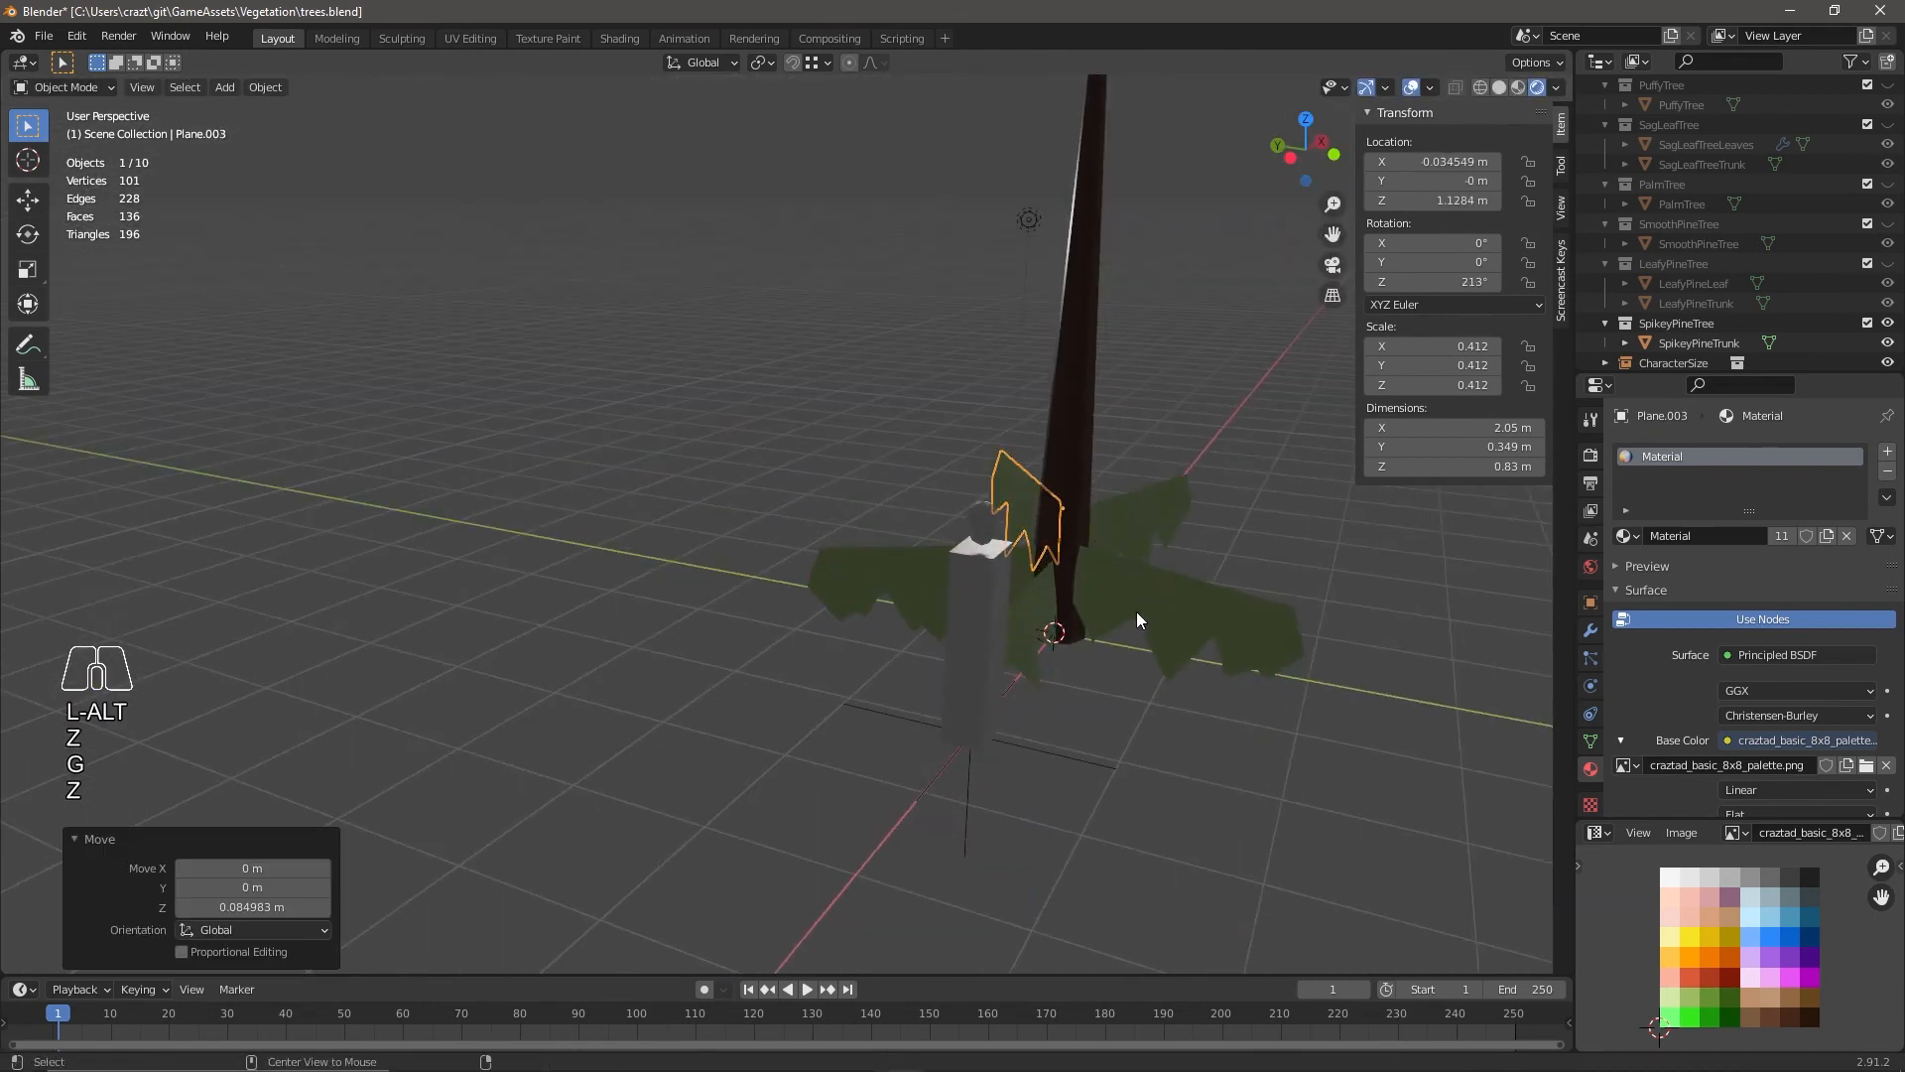
Add more linked branch copies at scale 0.333 around the trunk, turning the last to 389° about Z at about Z 1.65 m.
key(s)
middle_drag(1123, 562, 1042, 516)
click(1321, 512)
key(z)
click(1154, 607)
key(alt+d)
key(Escape)
click(1075, 331)
middle_drag(1075, 331, 964, 532)
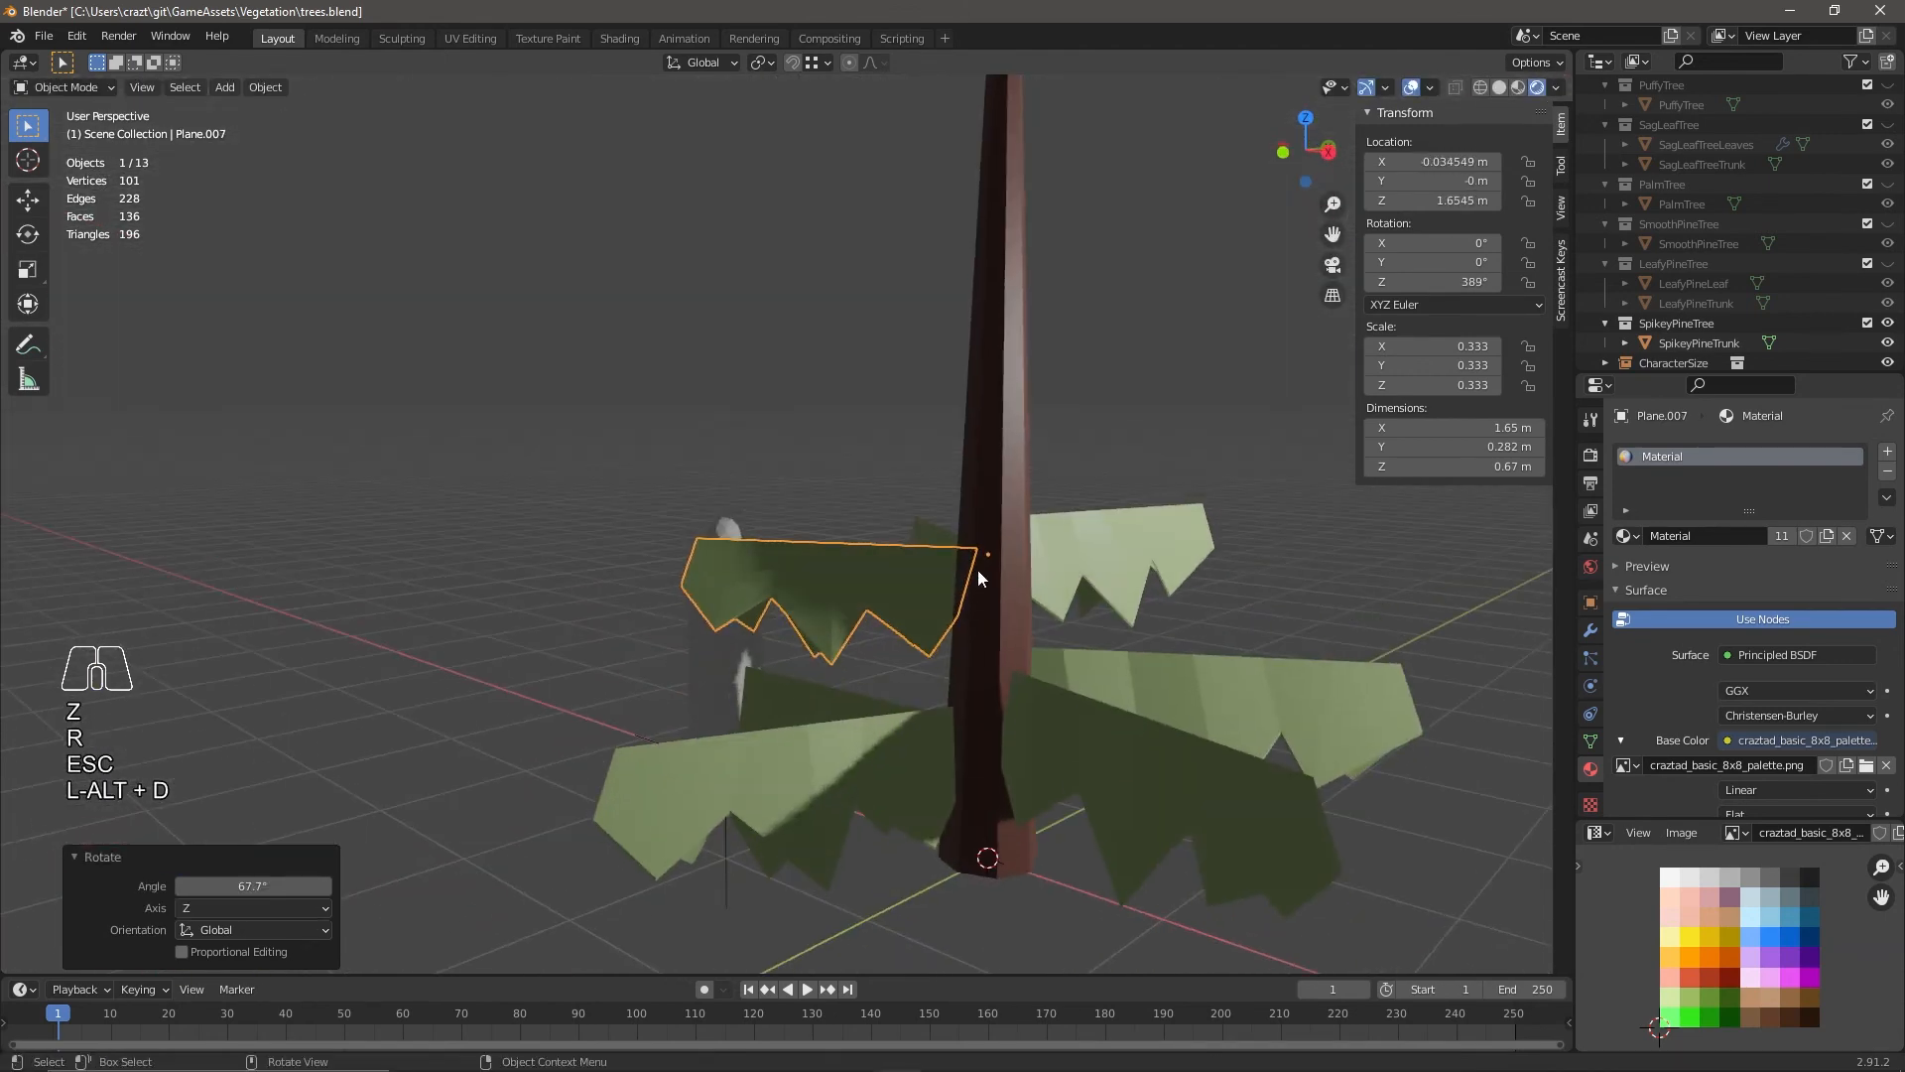
Scale the newest branch to 0.310 and place a linked copy of it elsewhere around the trunk.
middle_drag(1064, 621, 1084, 758)
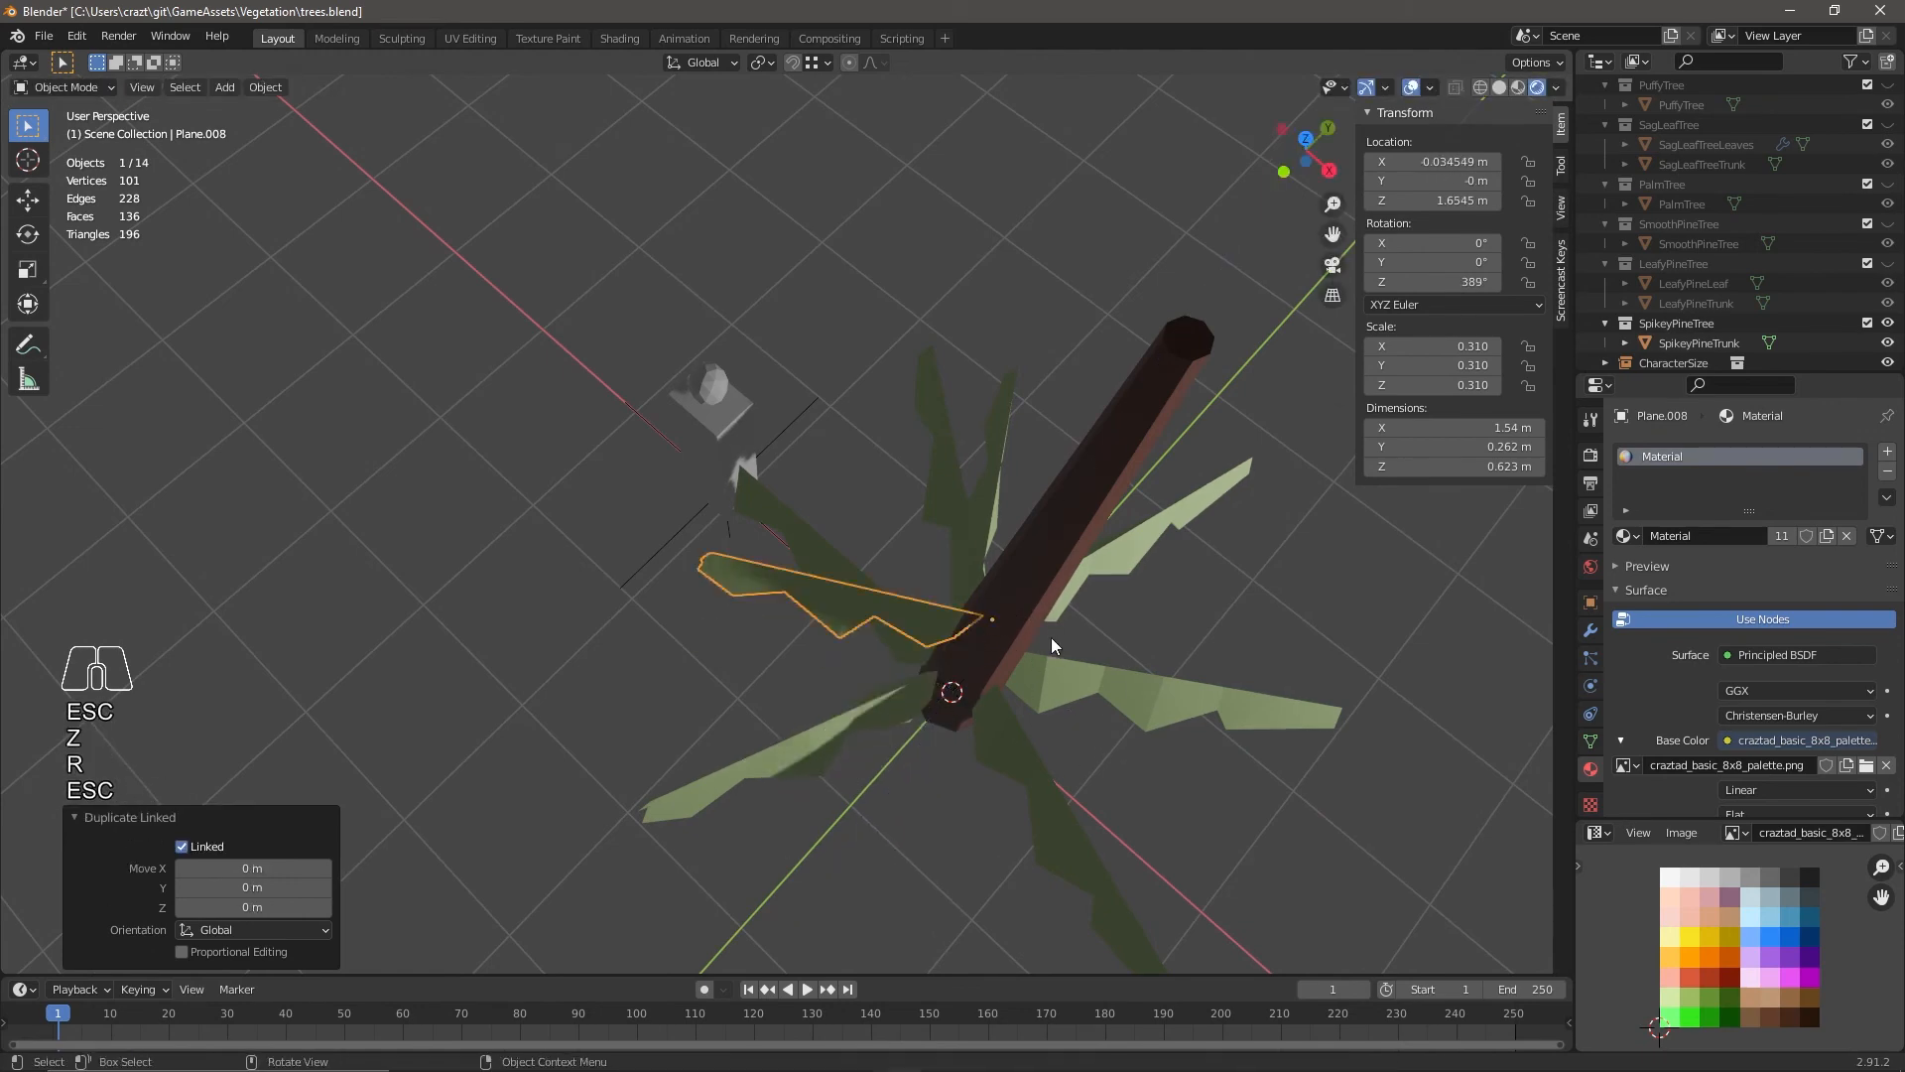
middle_drag(1052, 637, 1067, 755)
key(g)
key(Escape)
click(1022, 536)
Adjust the heights of two of the upper branches along the trunk.
middle_drag(1022, 541, 1171, 486)
key(g)
key(z)
click(975, 575)
click(839, 640)
key(g)
key(z)
click(865, 675)
Add another linked branch copy, turning it about Z into a gap around the trunk and adjusting its height.
key(alt+d)
key(Escape)
key(r)
key(z)
click(1187, 595)
middle_drag(1186, 596, 1121, 784)
key(r)
key(z)
click(1241, 853)
middle_drag(1241, 853, 1374, 749)
key(g)
key(z)
click(1385, 818)
Make linked copies of all ten branches, Plane to Plane.009, and raise them about 1.58 m up the trunk.
scroll(1190, 819, down, 6)
mouse_move(1052, 873)
middle_down()
mouse_move(998, 814)
mouse_move(1072, 858)
middle_up()
scroll(1650, 287, down, 4)
shift+click(1661, 230)
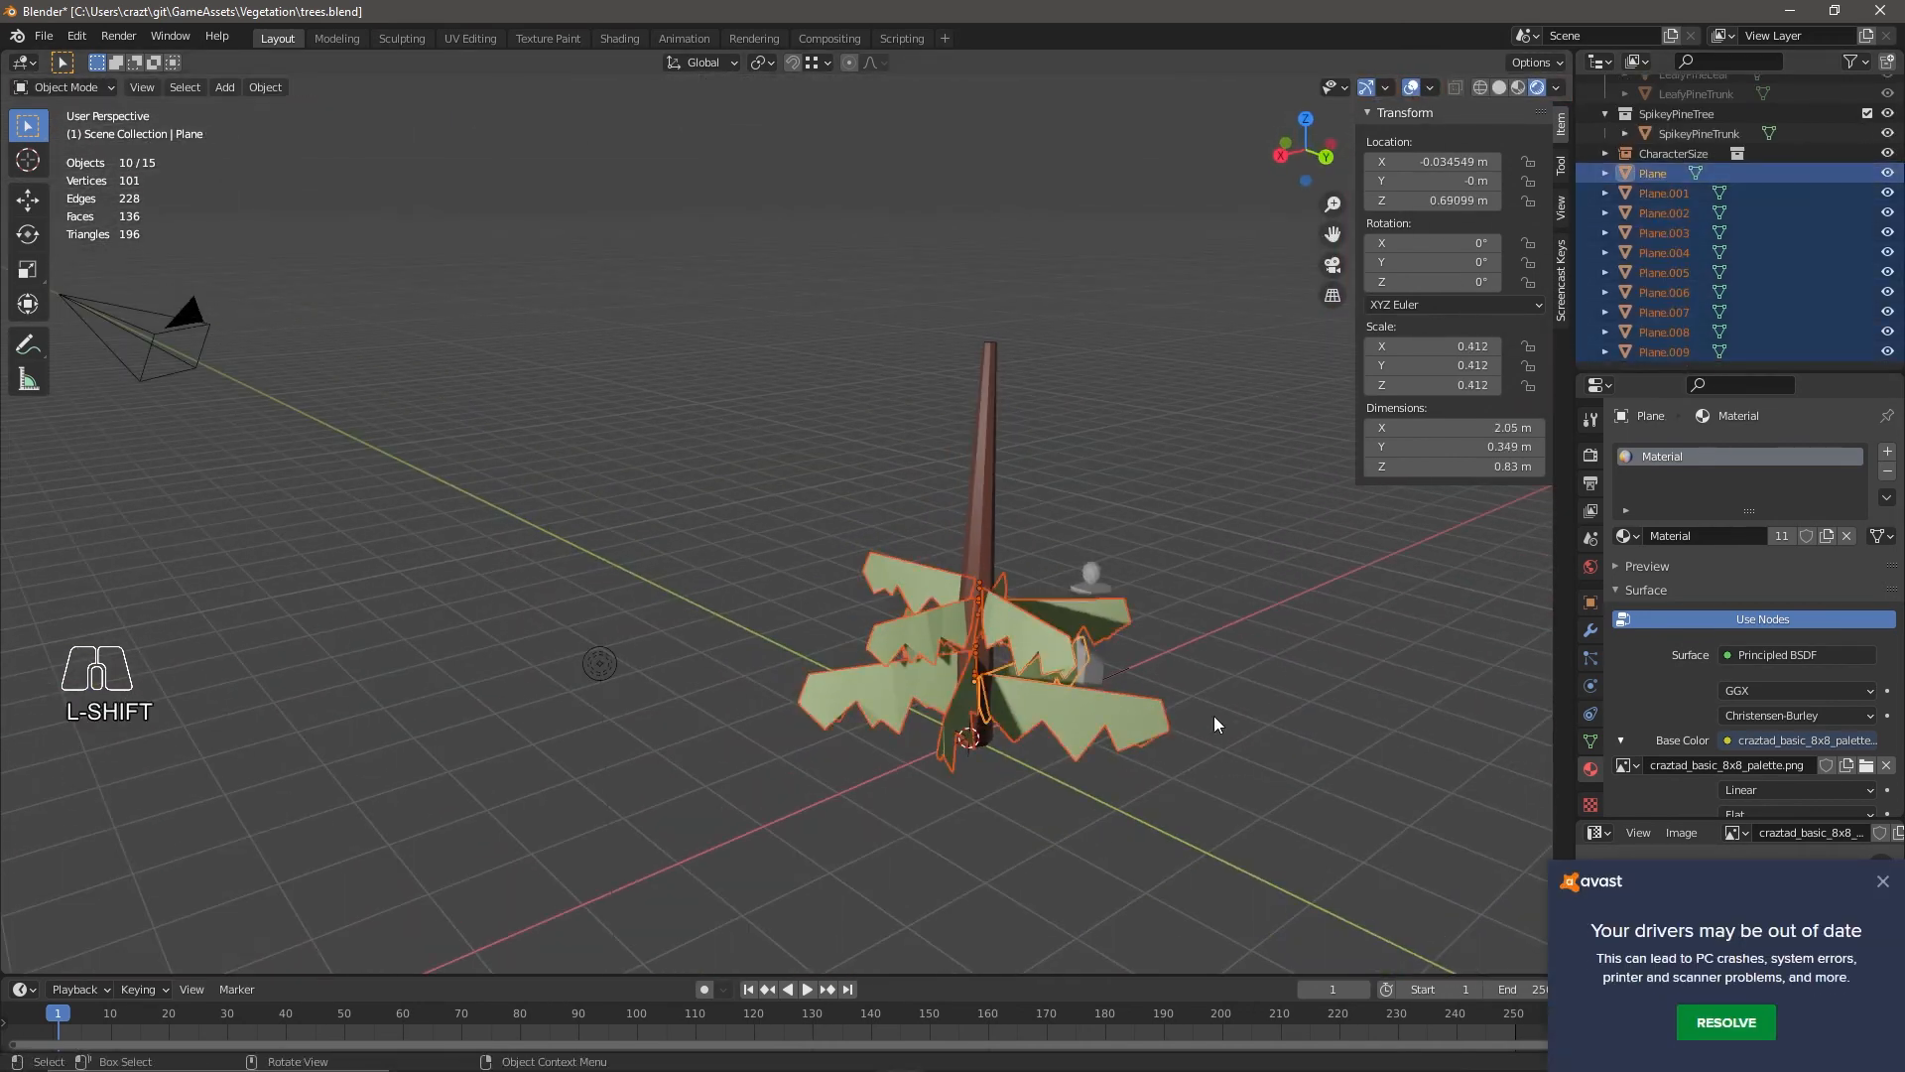
key(alt+d)
key(Escape)
key(g)
key(z)
click(1362, 655)
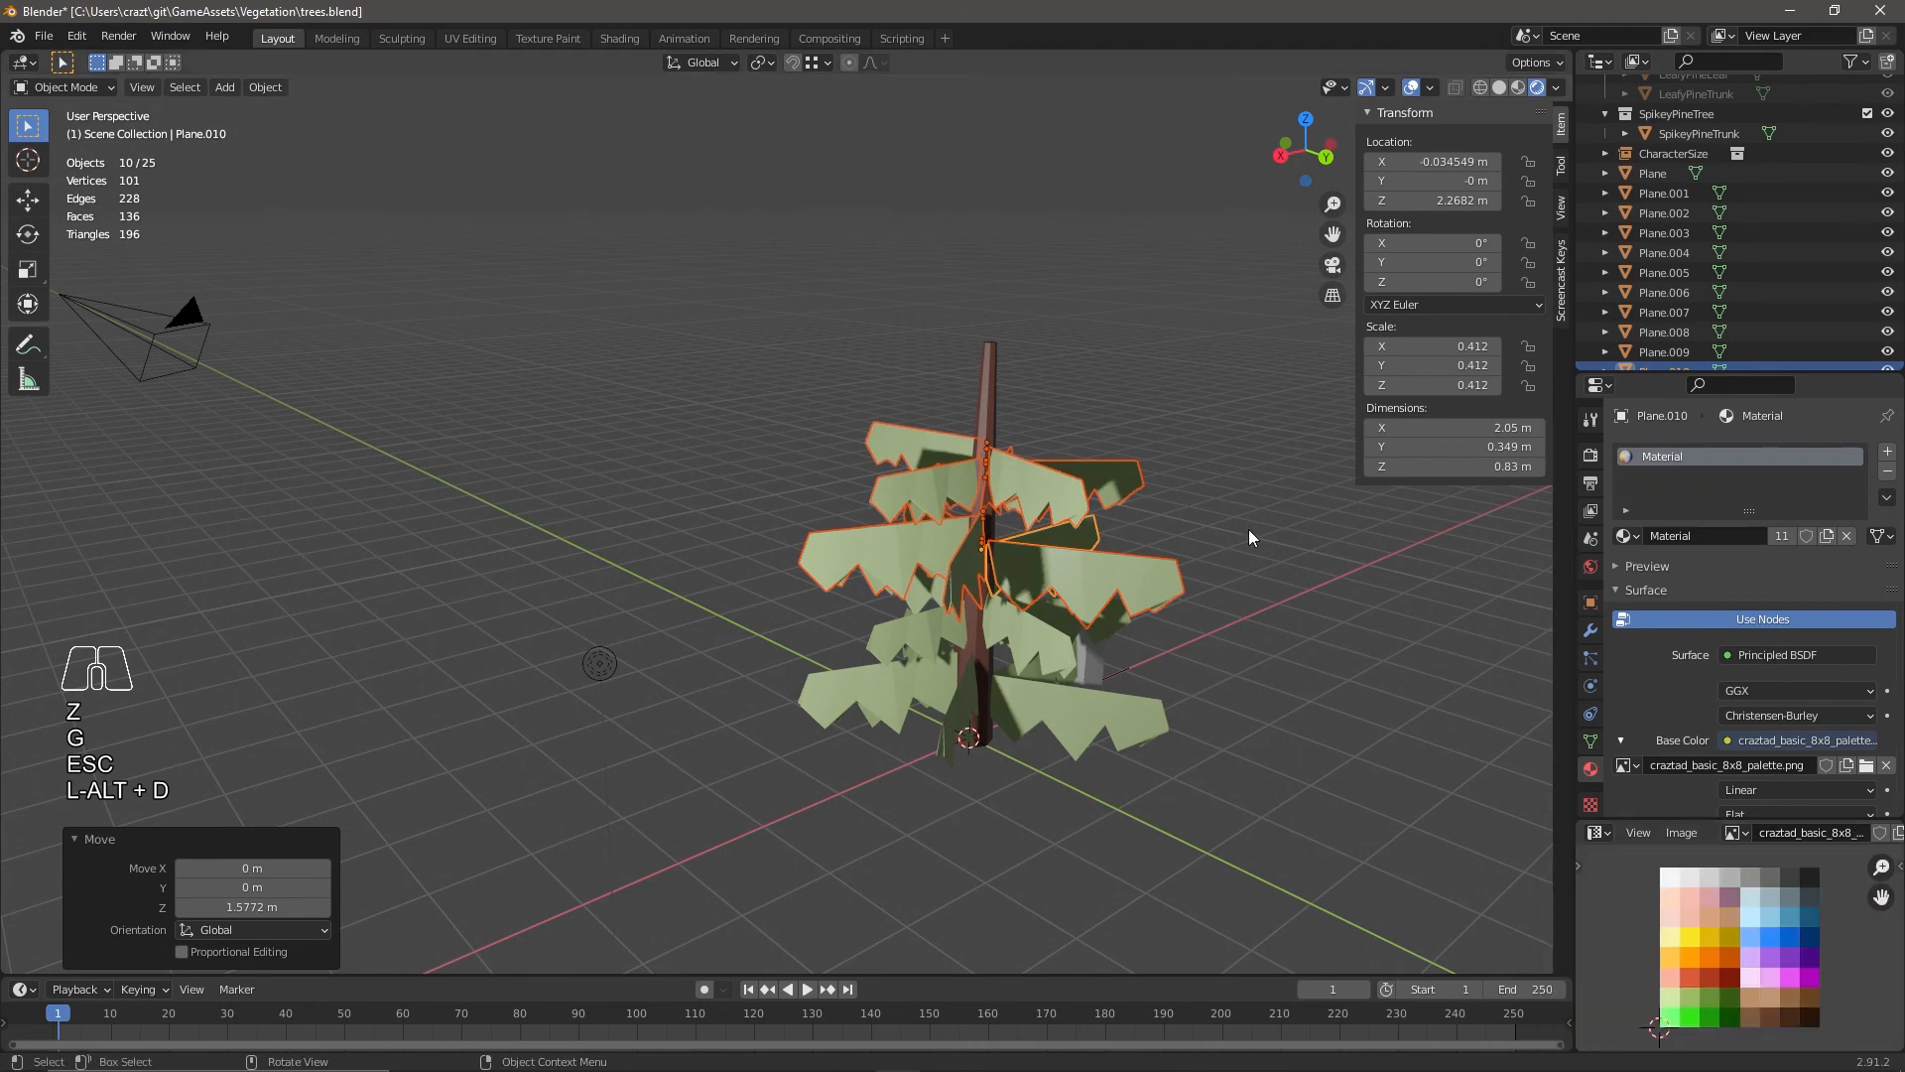
Scale the copied branch tier down to 0.262 and set it on the trunk at about Z 2.12 m.
click(1032, 502)
key(s)
click(1138, 670)
scroll(1137, 673, up, 5)
middle_drag(1141, 719, 1032, 699)
key(s)
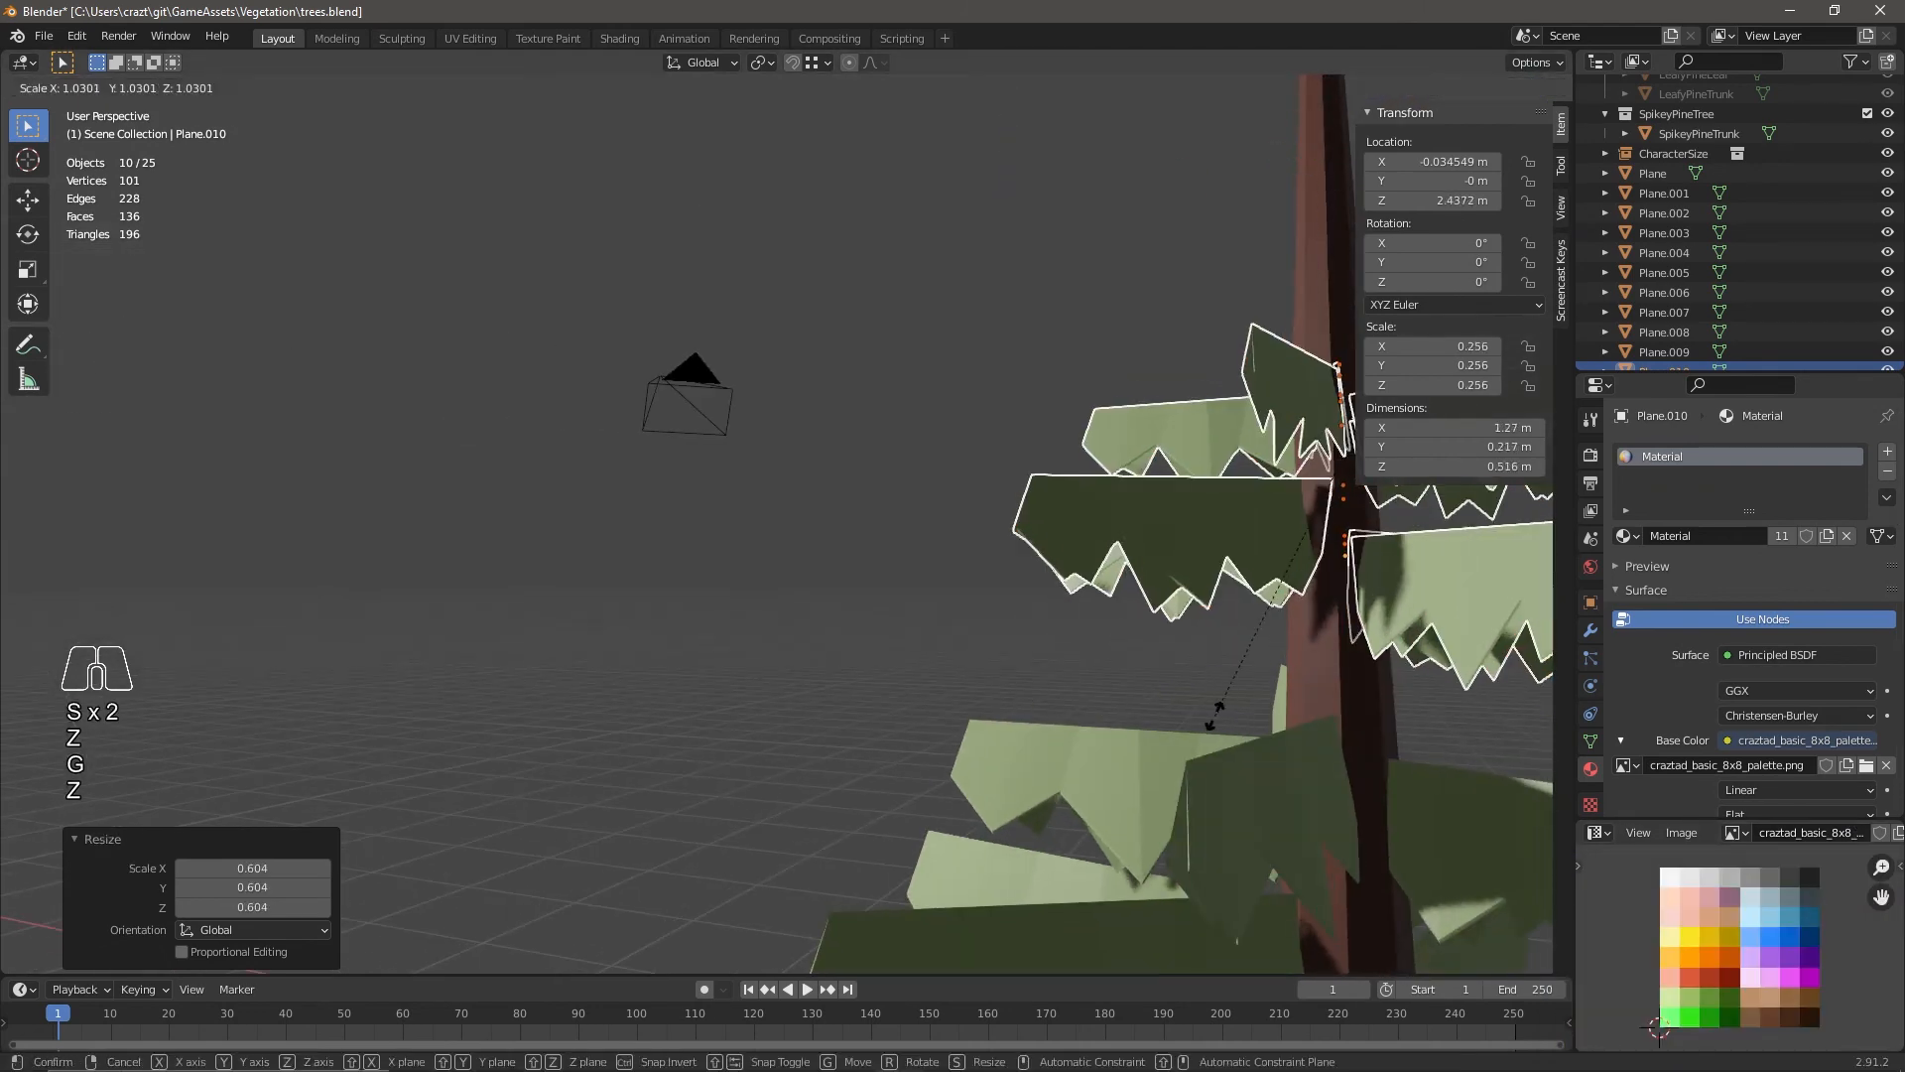
click(1217, 717)
middle_drag(1212, 721, 1052, 756)
scroll(1052, 757, down, 5)
key(g)
key(z)
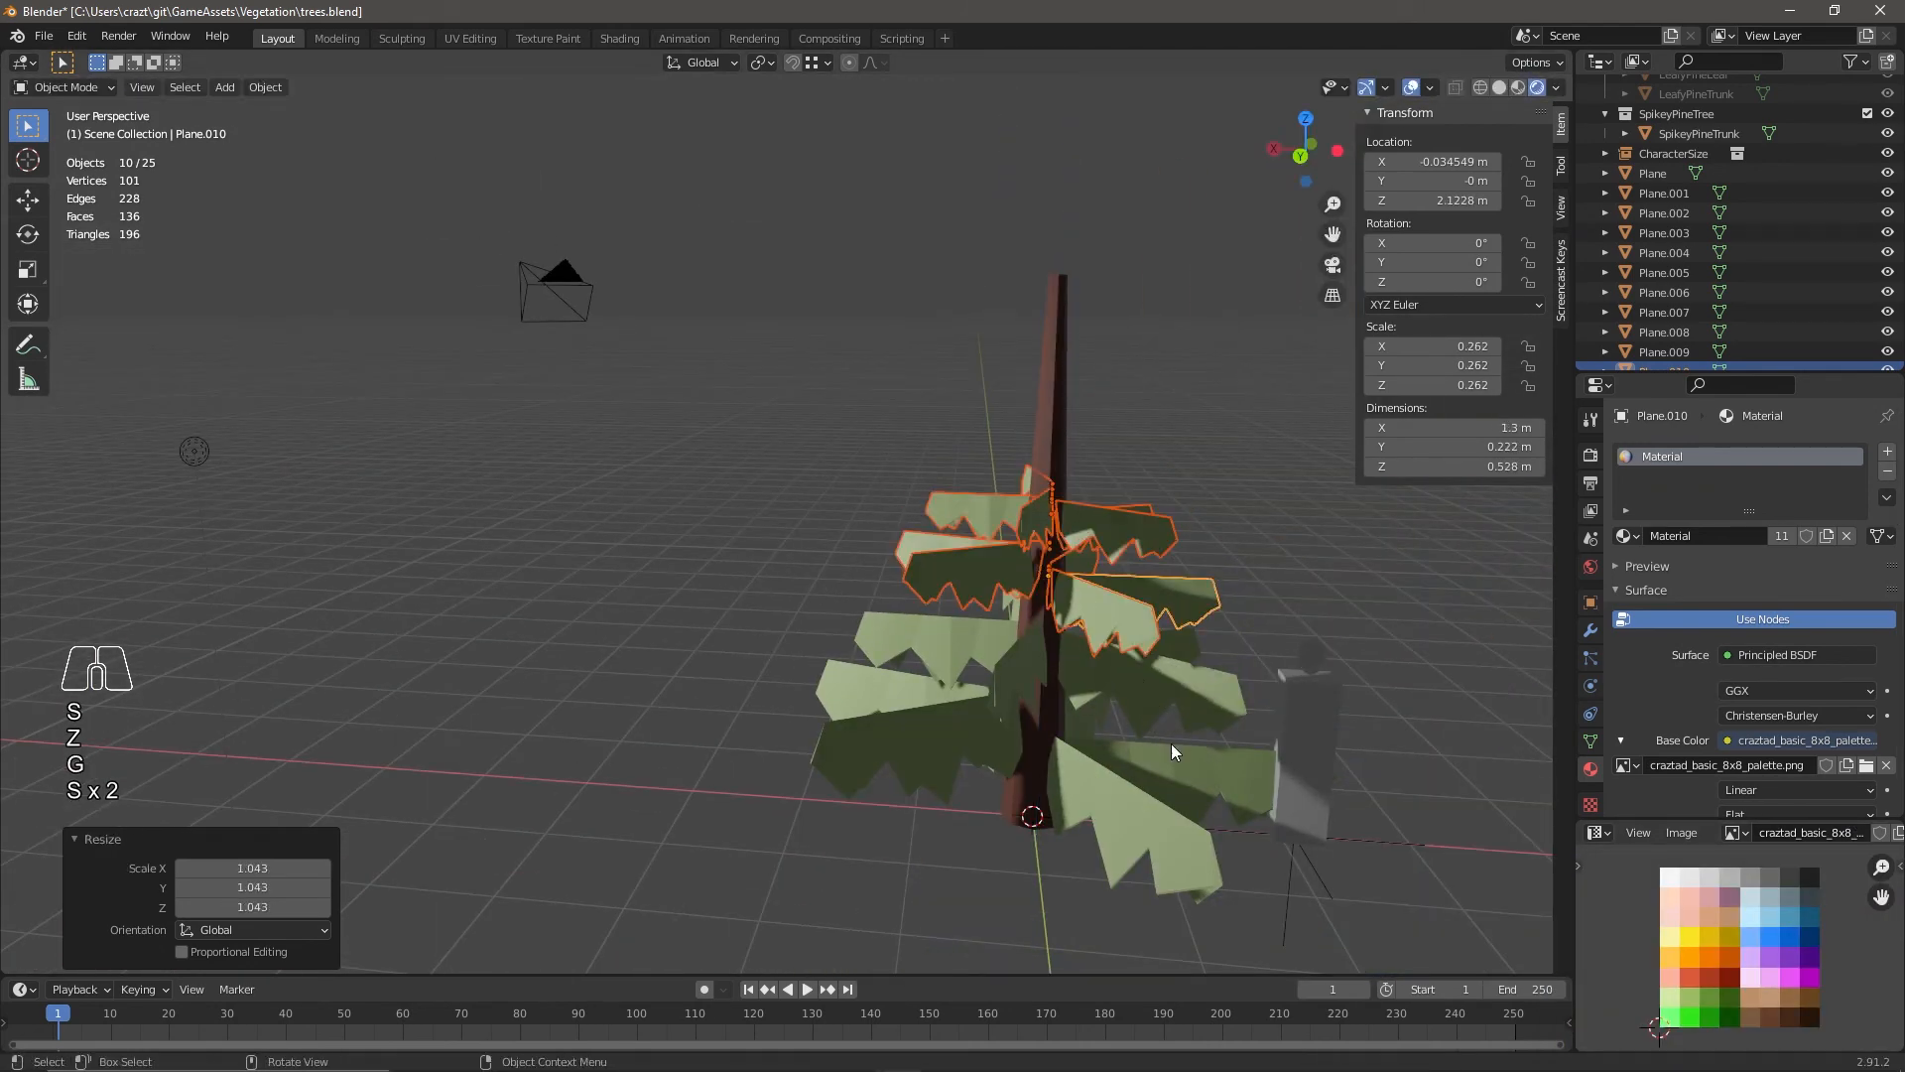
key(alt+d)
key(Escape)
key(ctrl+z)
key(ctrl+shift+z)
Rotate the second branch tier 34.5° about Z so its branches sit between those below.
middle_drag(1224, 734, 996, 901)
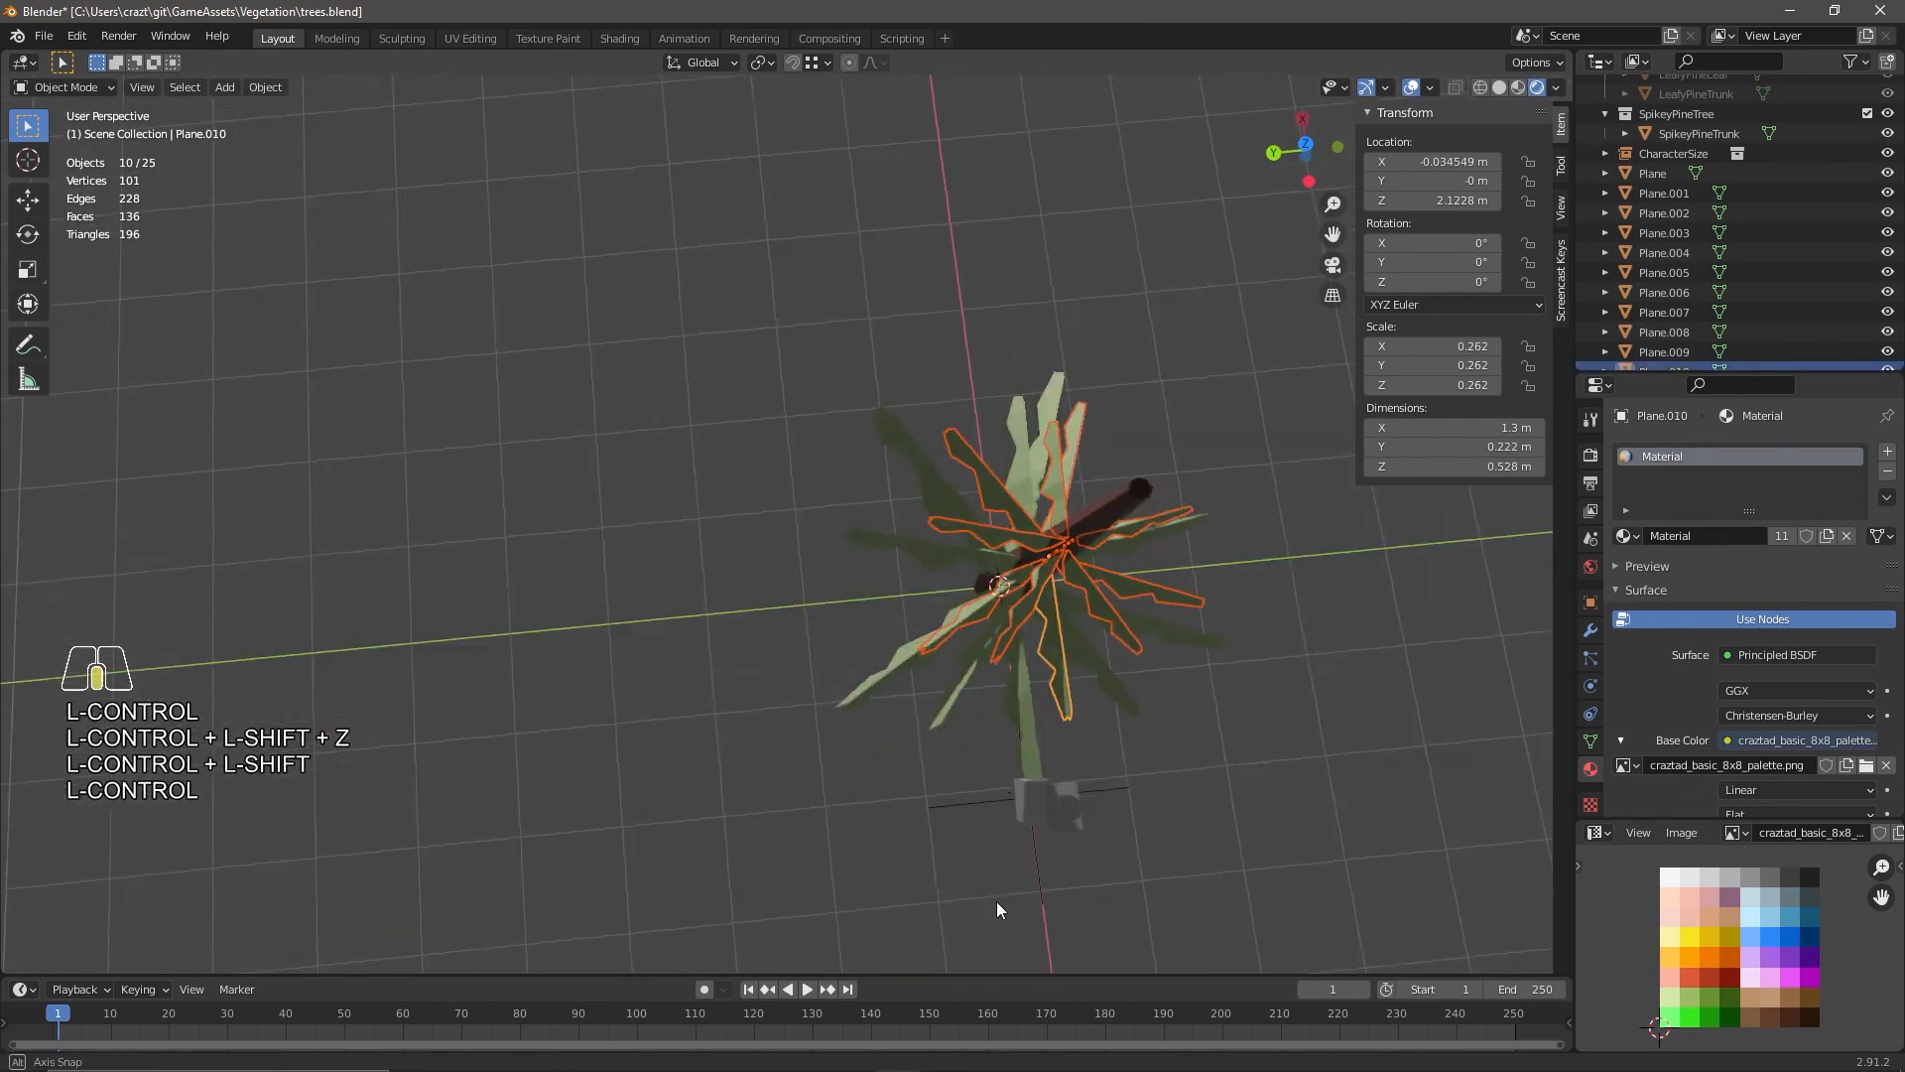
key(r)
key(z)
click(1182, 625)
middle_drag(1181, 625, 1092, 489)
Make a linked copy of the second tier raised about 1.11 m and rotate it about Z.
key(alt+d)
key(z)
click(1112, 353)
key(r)
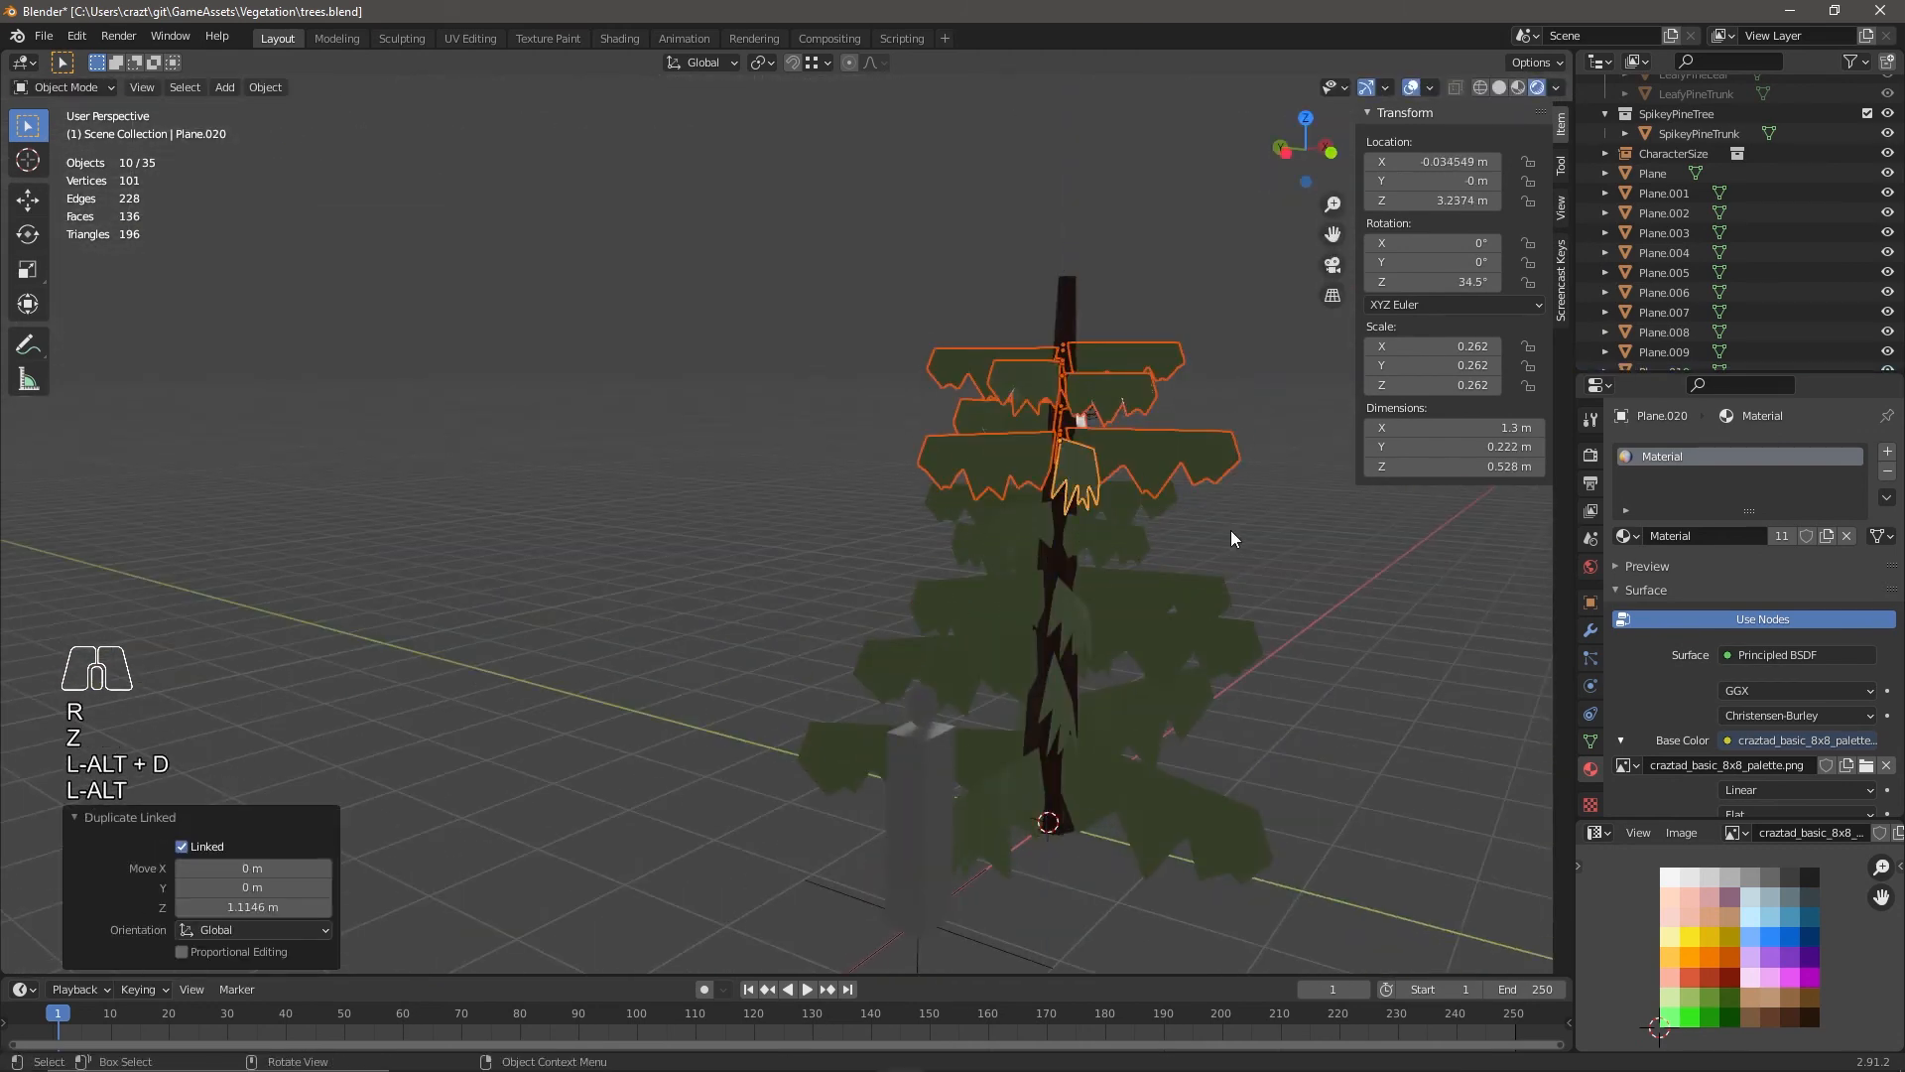
key(z)
click(1219, 542)
Scale the third branch tier down and adjust its height on the trunk.
key(s)
click(1135, 541)
key(g)
key(z)
click(1135, 558)
middle_drag(1136, 558, 1012, 600)
Add a smaller linked copy of the tier at the top of the trunk and rotate it about Z.
key(alt+d)
key(z)
click(1245, 443)
key(s)
click(1211, 416)
mouse_move(1211, 417)
middle_down()
mouse_move(1156, 466)
mouse_move(1164, 404)
mouse_move(1179, 436)
middle_up()
key(r)
key(z)
click(1165, 496)
Move the trunk's tip along Z to meet the topmost branches and resize it.
click(1078, 285)
key(Tab)
key(g)
key(z)
click(1193, 371)
key(s)
click(1131, 382)
key(Tab)
Join all the branch planes into one object named SpikeyPineLeaf and move it into the SpikeyPineTree collection.
click(1654, 174)
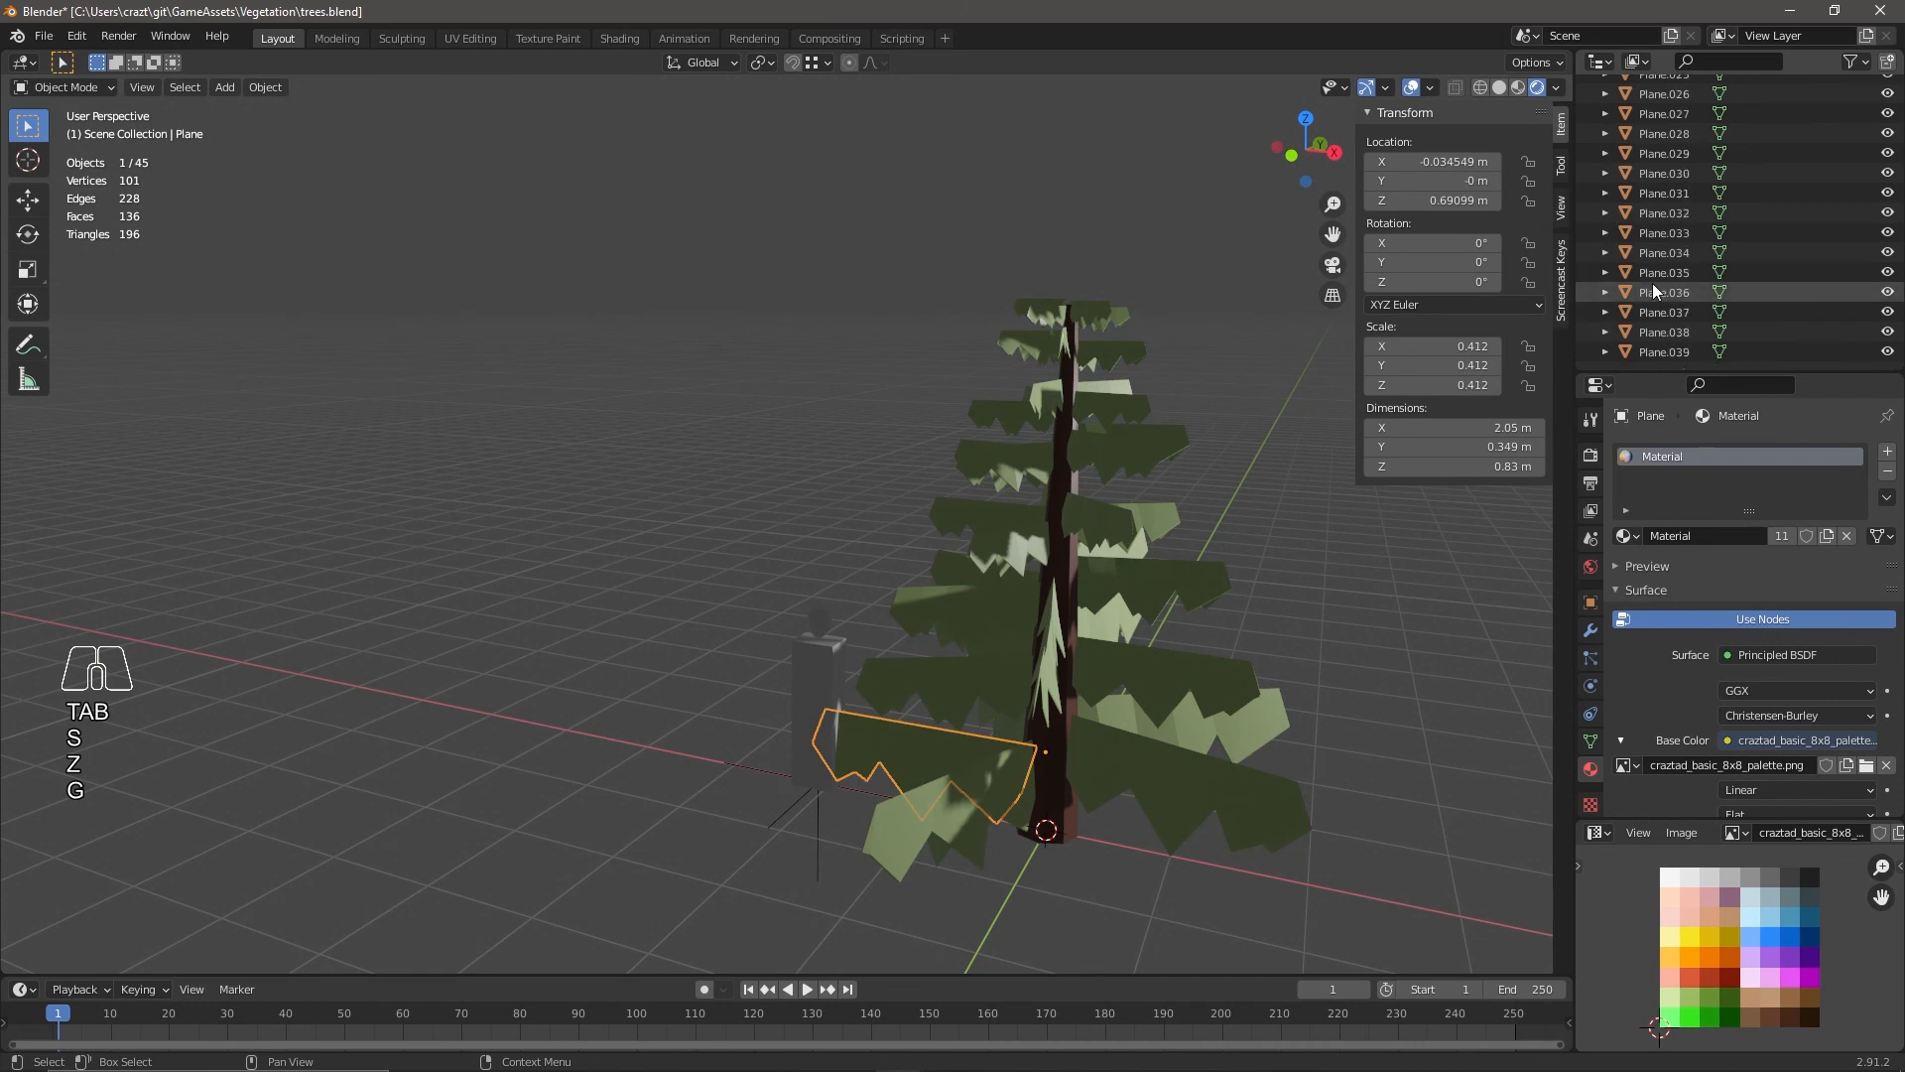
shift+click(1757, 351)
key(ctrl+j)
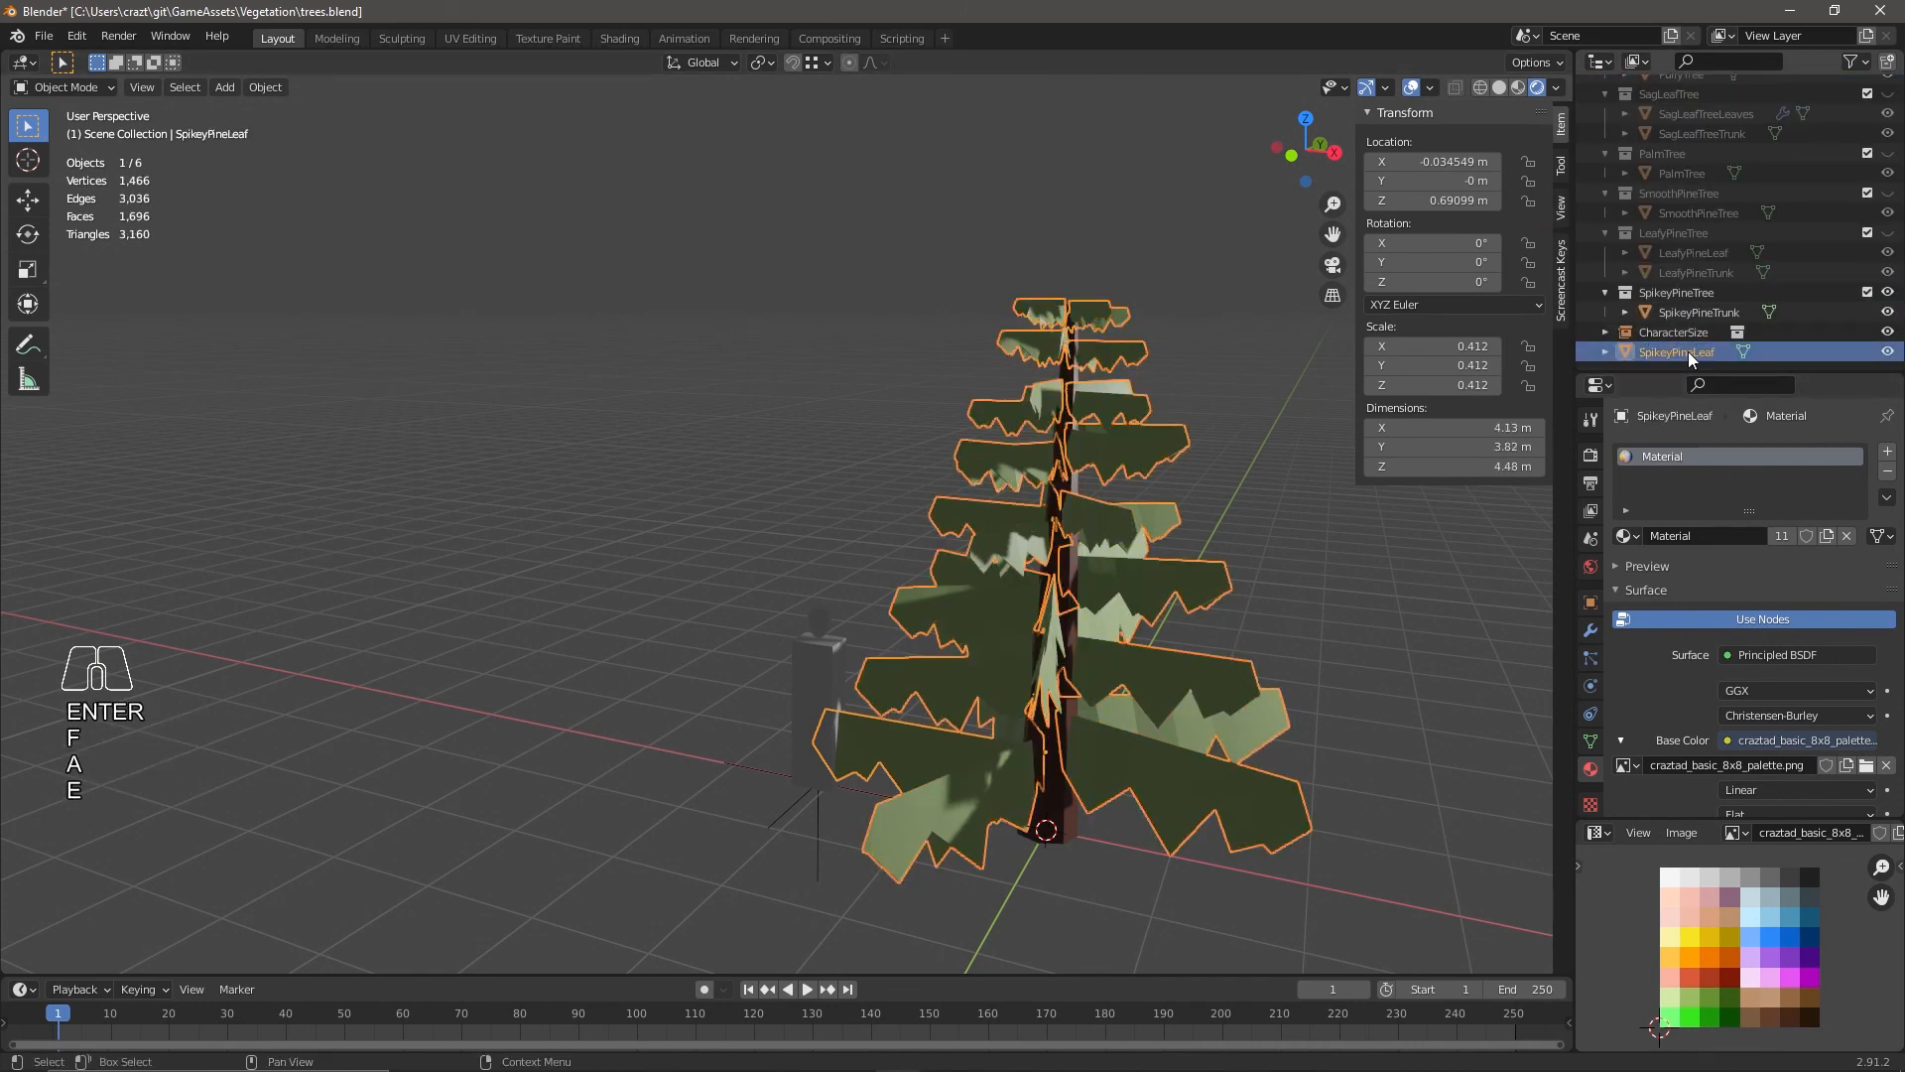
drag(1689, 354, 1679, 293)
scroll(1026, 789, down, 3)
key(Tab)
key(Tab)
middle_drag(1025, 791, 1052, 724)
middle_drag(1413, 617, 1427, 631)
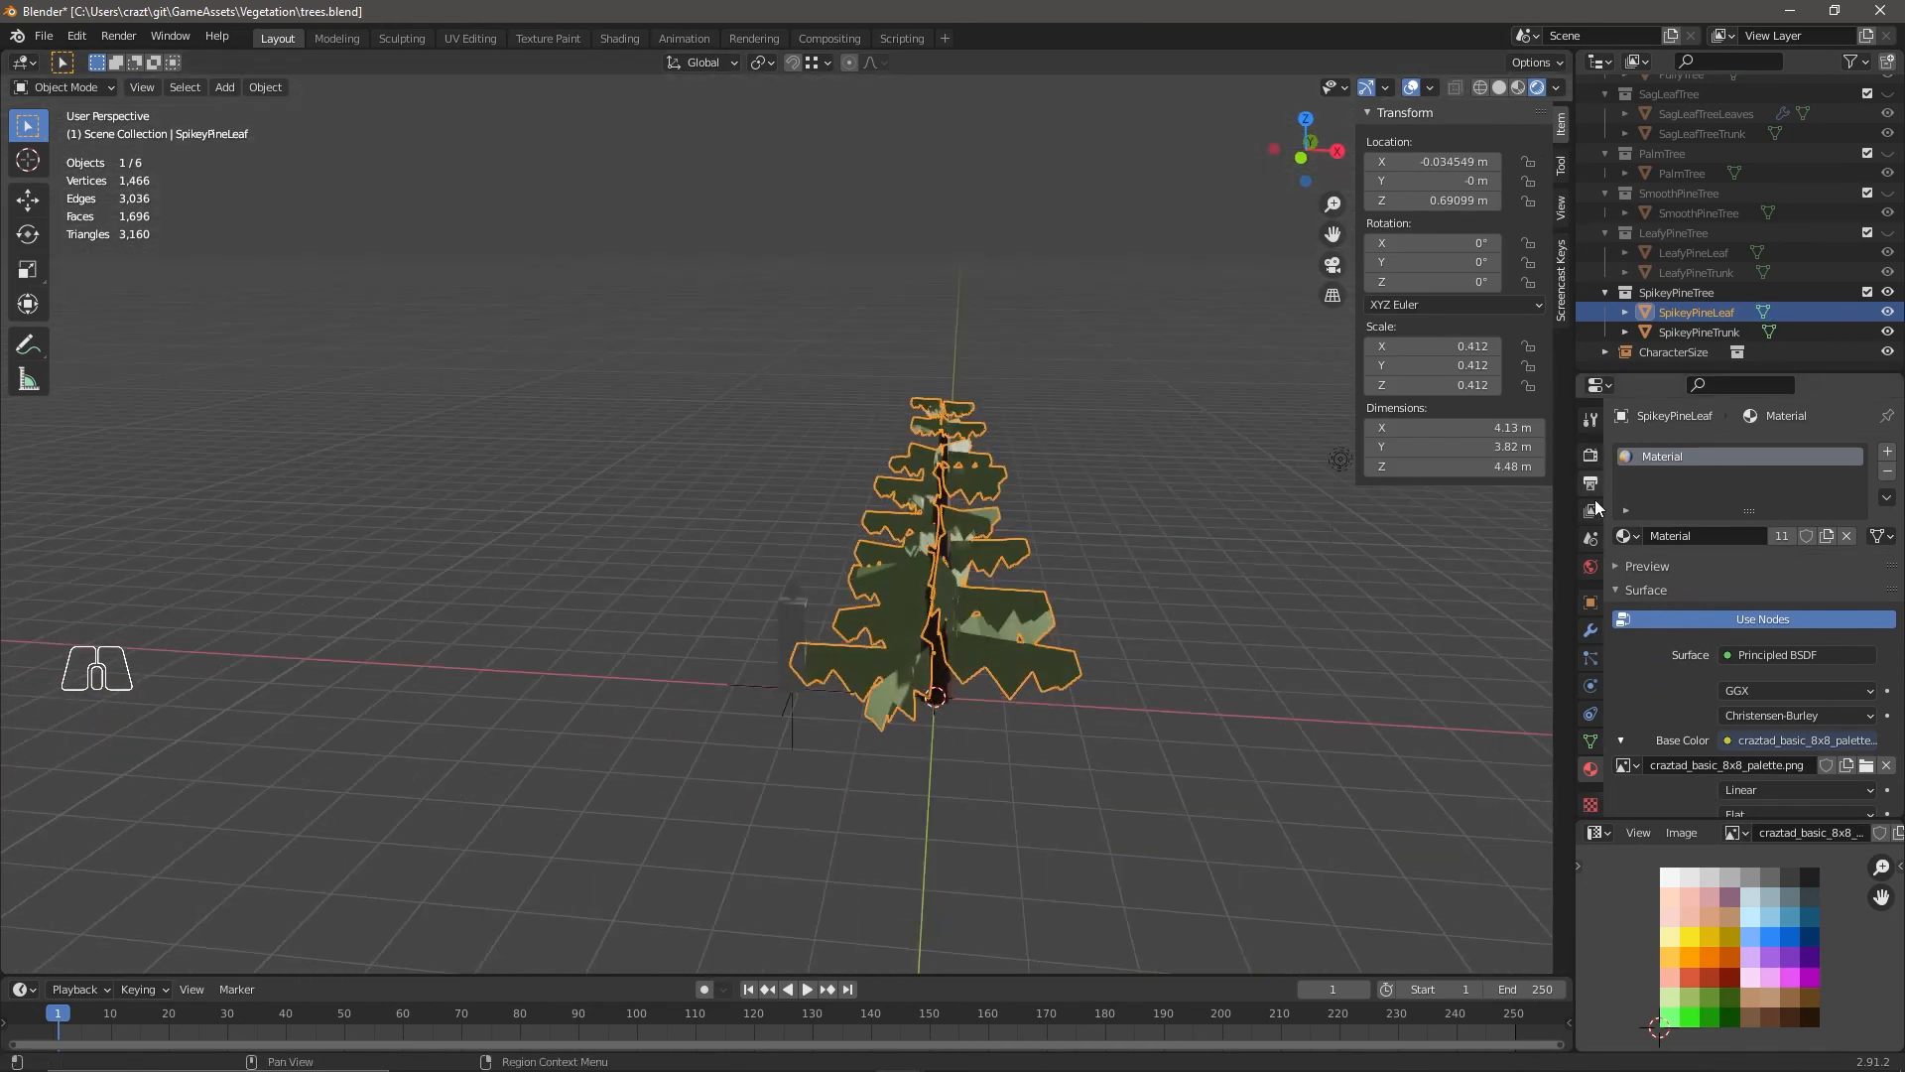
Try a Decimate modifier on SpikeyPineLeaf with collapse ratios of 0.0449, 0.1731 and 0.
click(1591, 630)
click(1651, 452)
click(1575, 595)
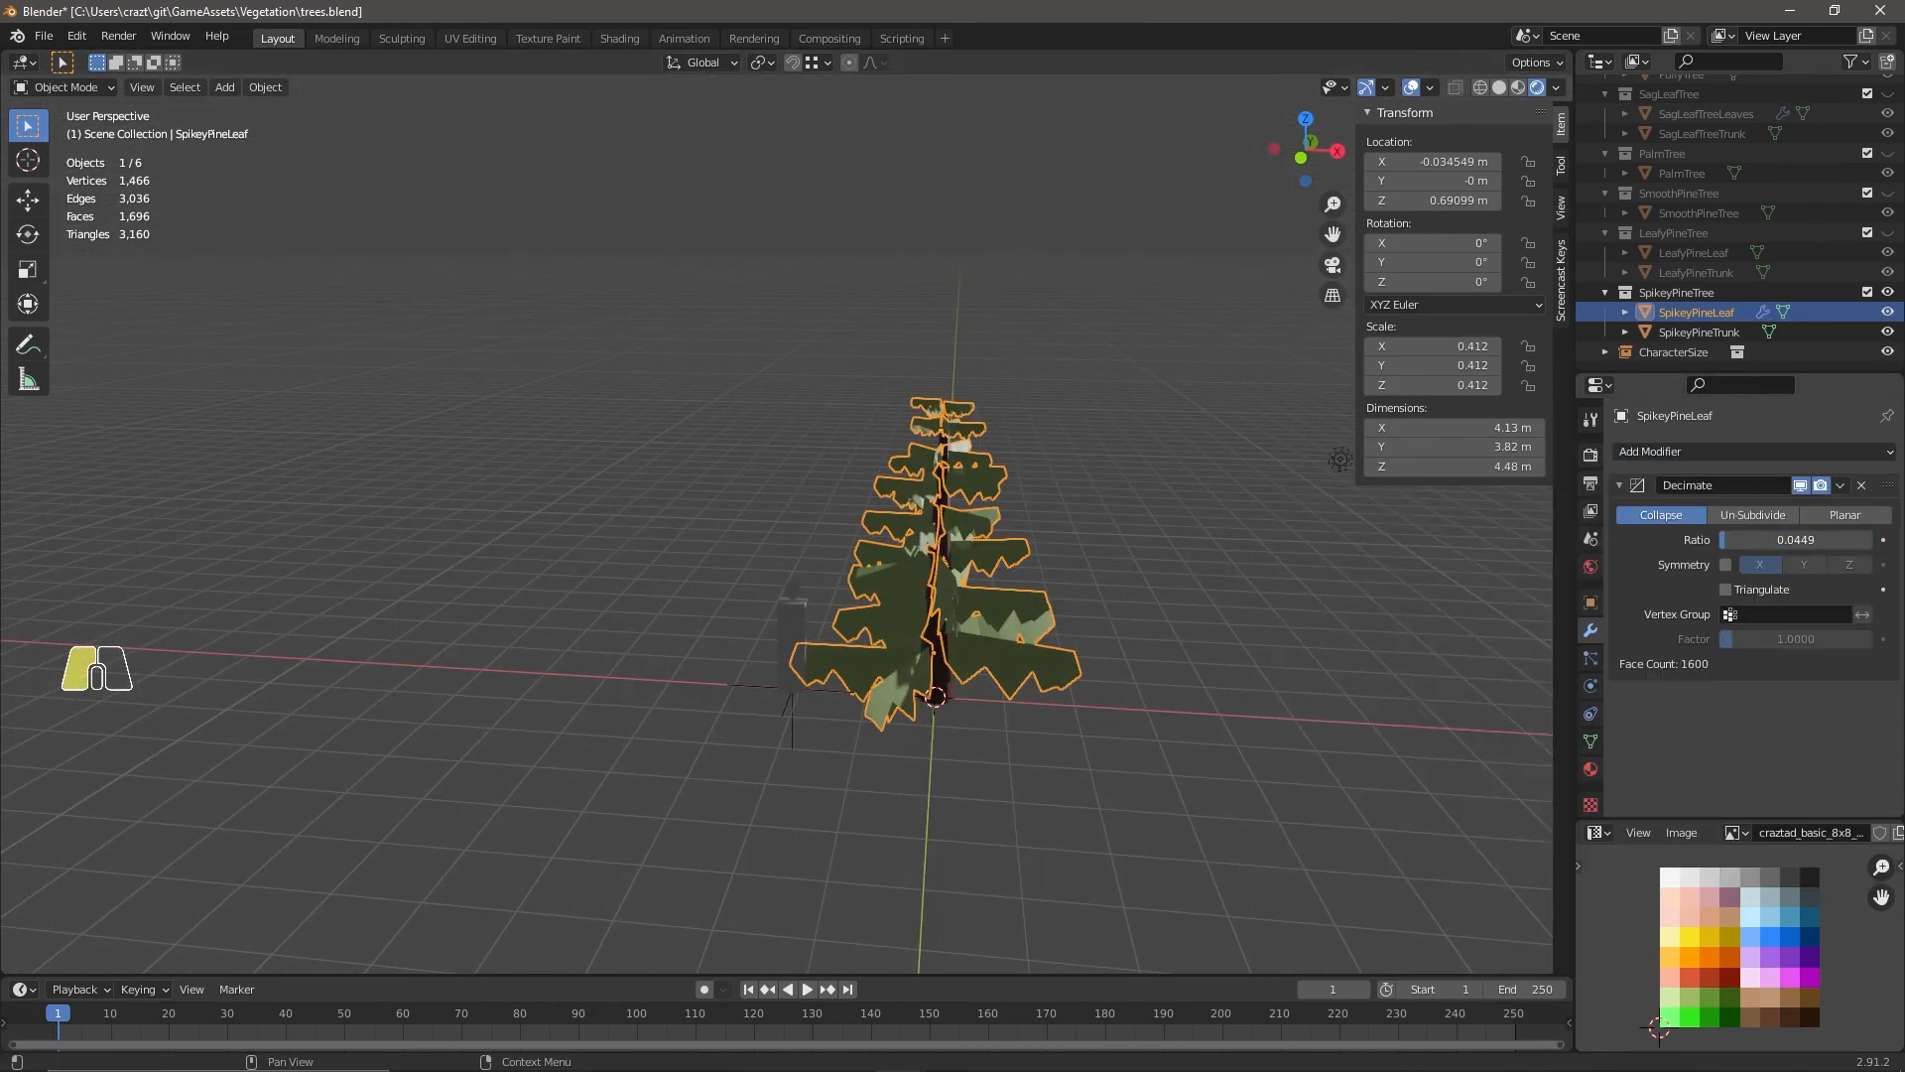
drag(1735, 540, 1746, 540)
scroll(1298, 728, up, 3)
middle_drag(1298, 728, 1124, 695)
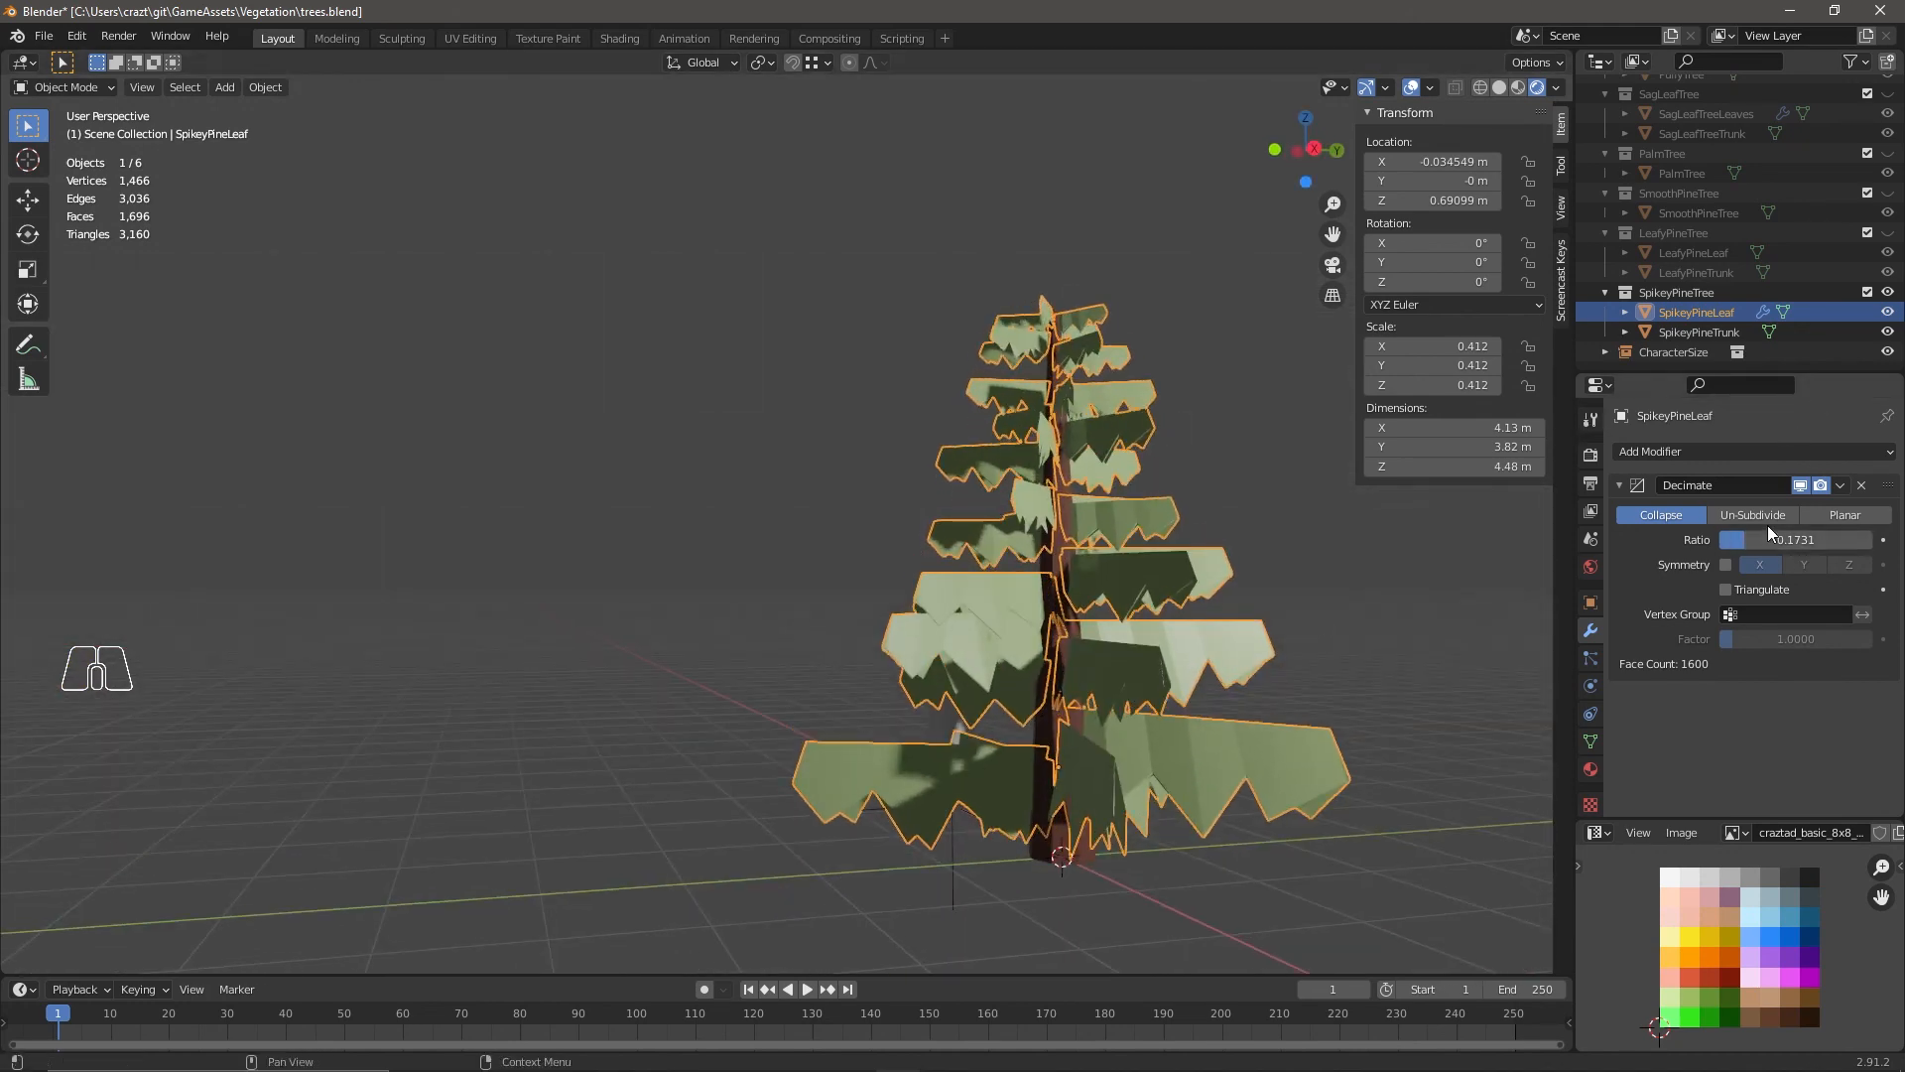
drag(1768, 539, 1722, 539)
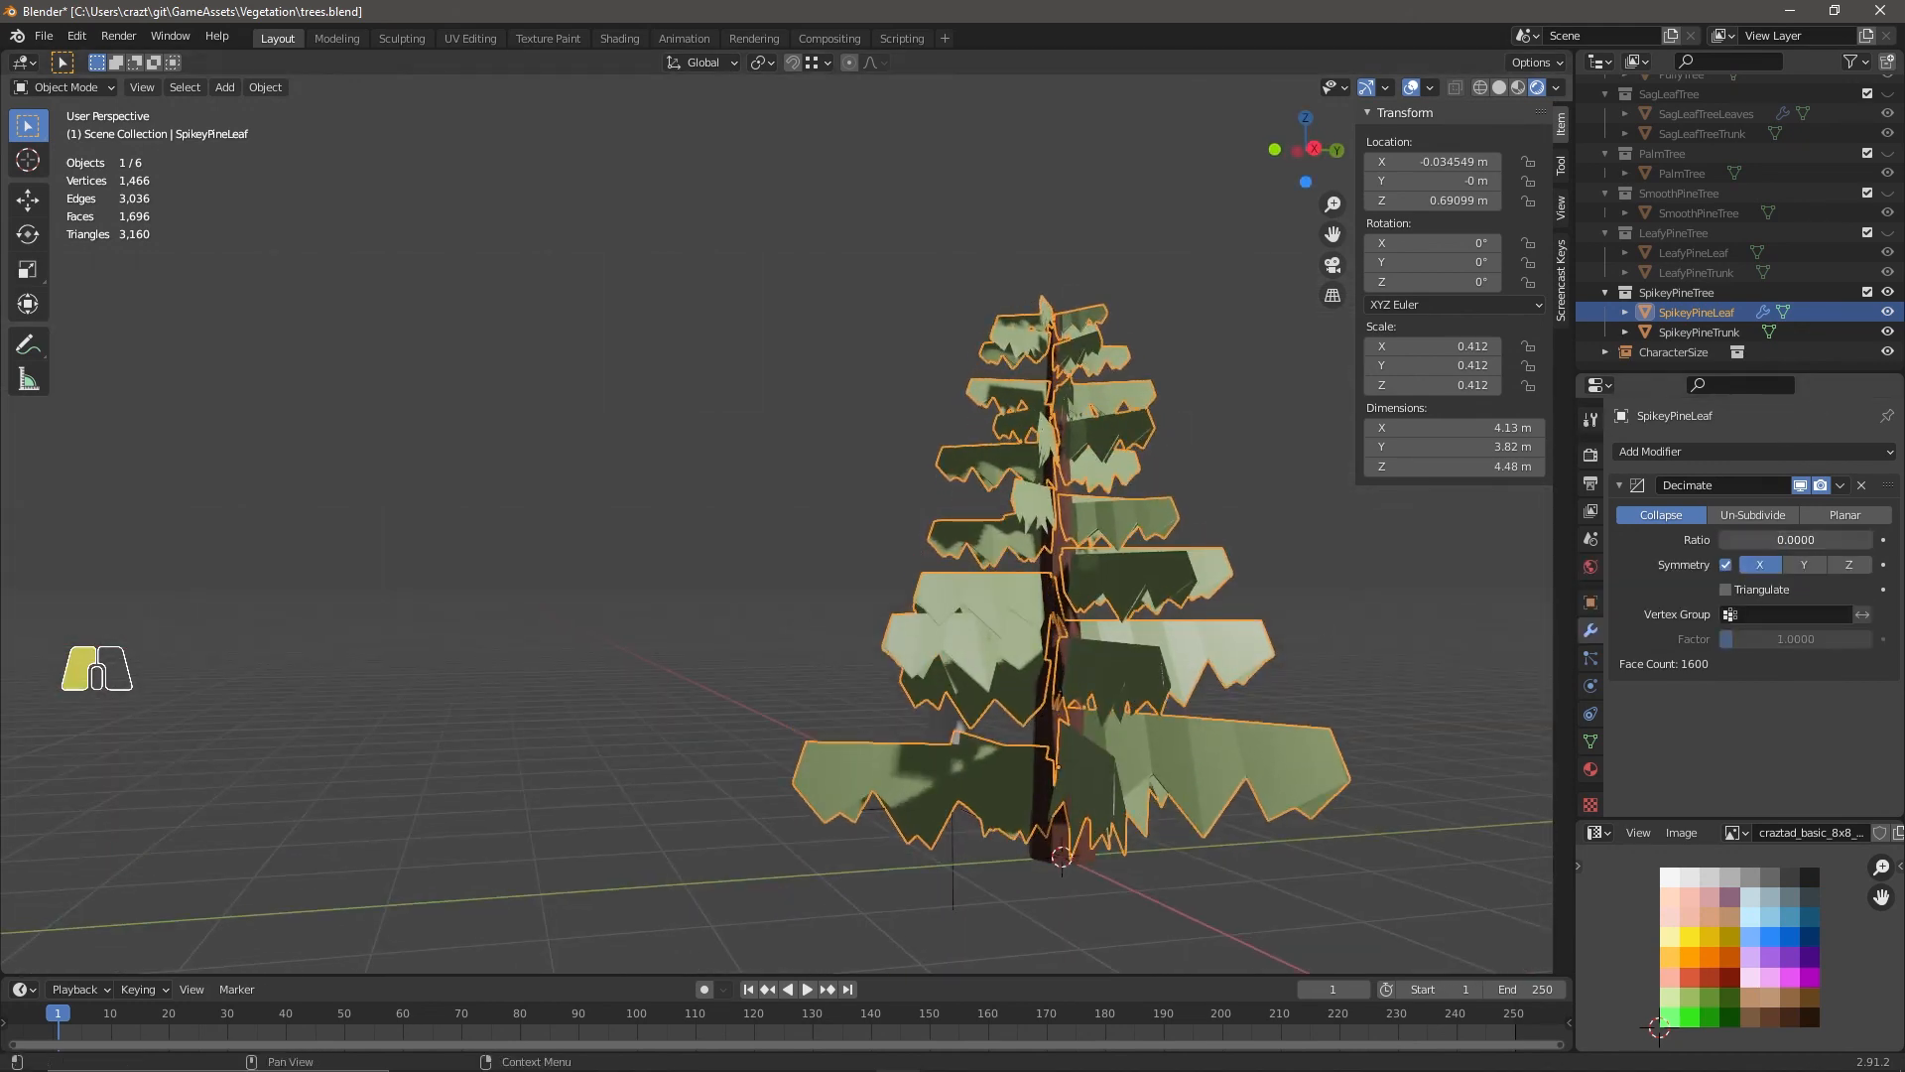
Try the Decimate modifier's Un-Subdivide and Planar modes, and remove the modifier from SpikeyPineLeaf.
click(1768, 518)
click(1830, 521)
click(1683, 517)
key(x)
middle_drag(1191, 645, 820, 709)
key(Tab)
key(Tab)
Hide the SpikeyPineTree collection and view the LeafyPineTree and SmoothPineTree collections one at a time.
click(1887, 293)
click(1888, 234)
click(1887, 233)
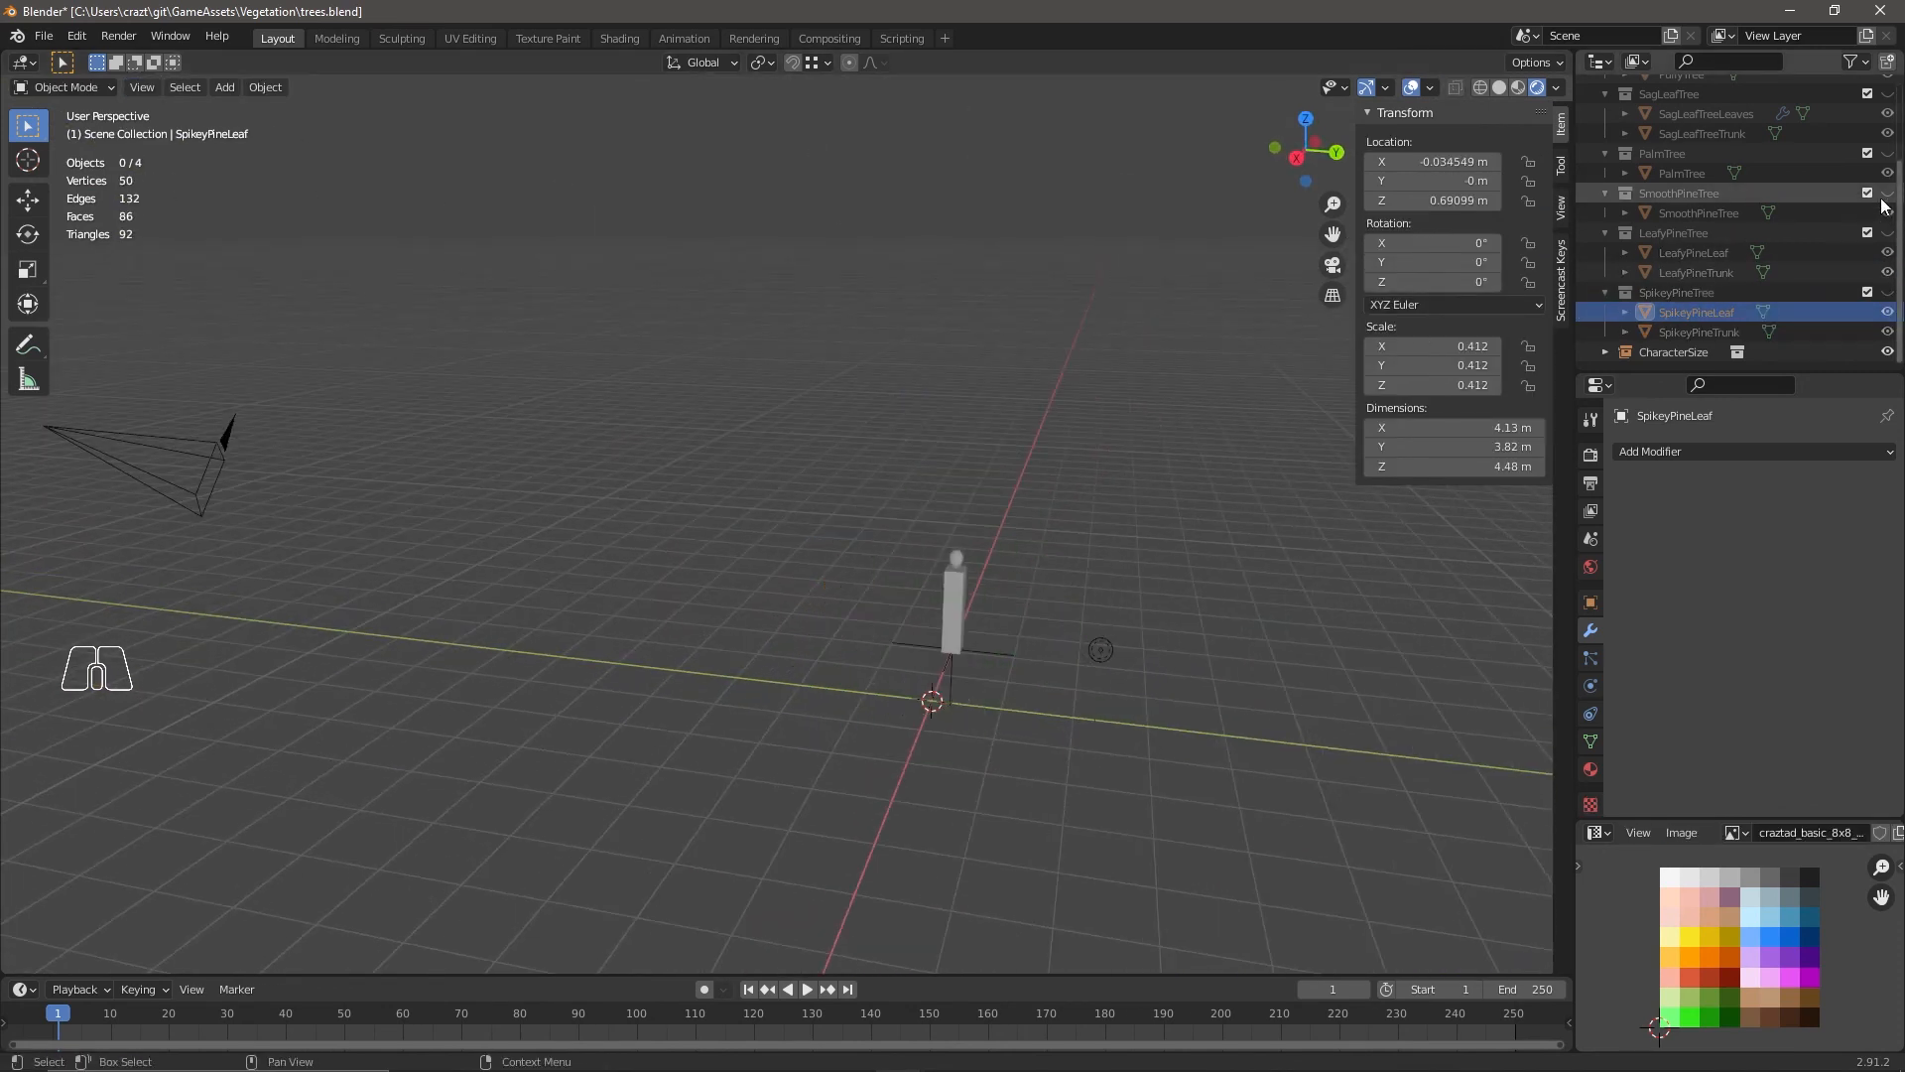
click(1887, 194)
click(1886, 195)
Show the PalmTree, PuffyTree, SagLeafTree, SmoothPineTree and LeafyPineTree collections together.
click(1887, 155)
scroll(1888, 156, up, 2)
click(1887, 135)
click(1887, 174)
scroll(1855, 189, down, 2)
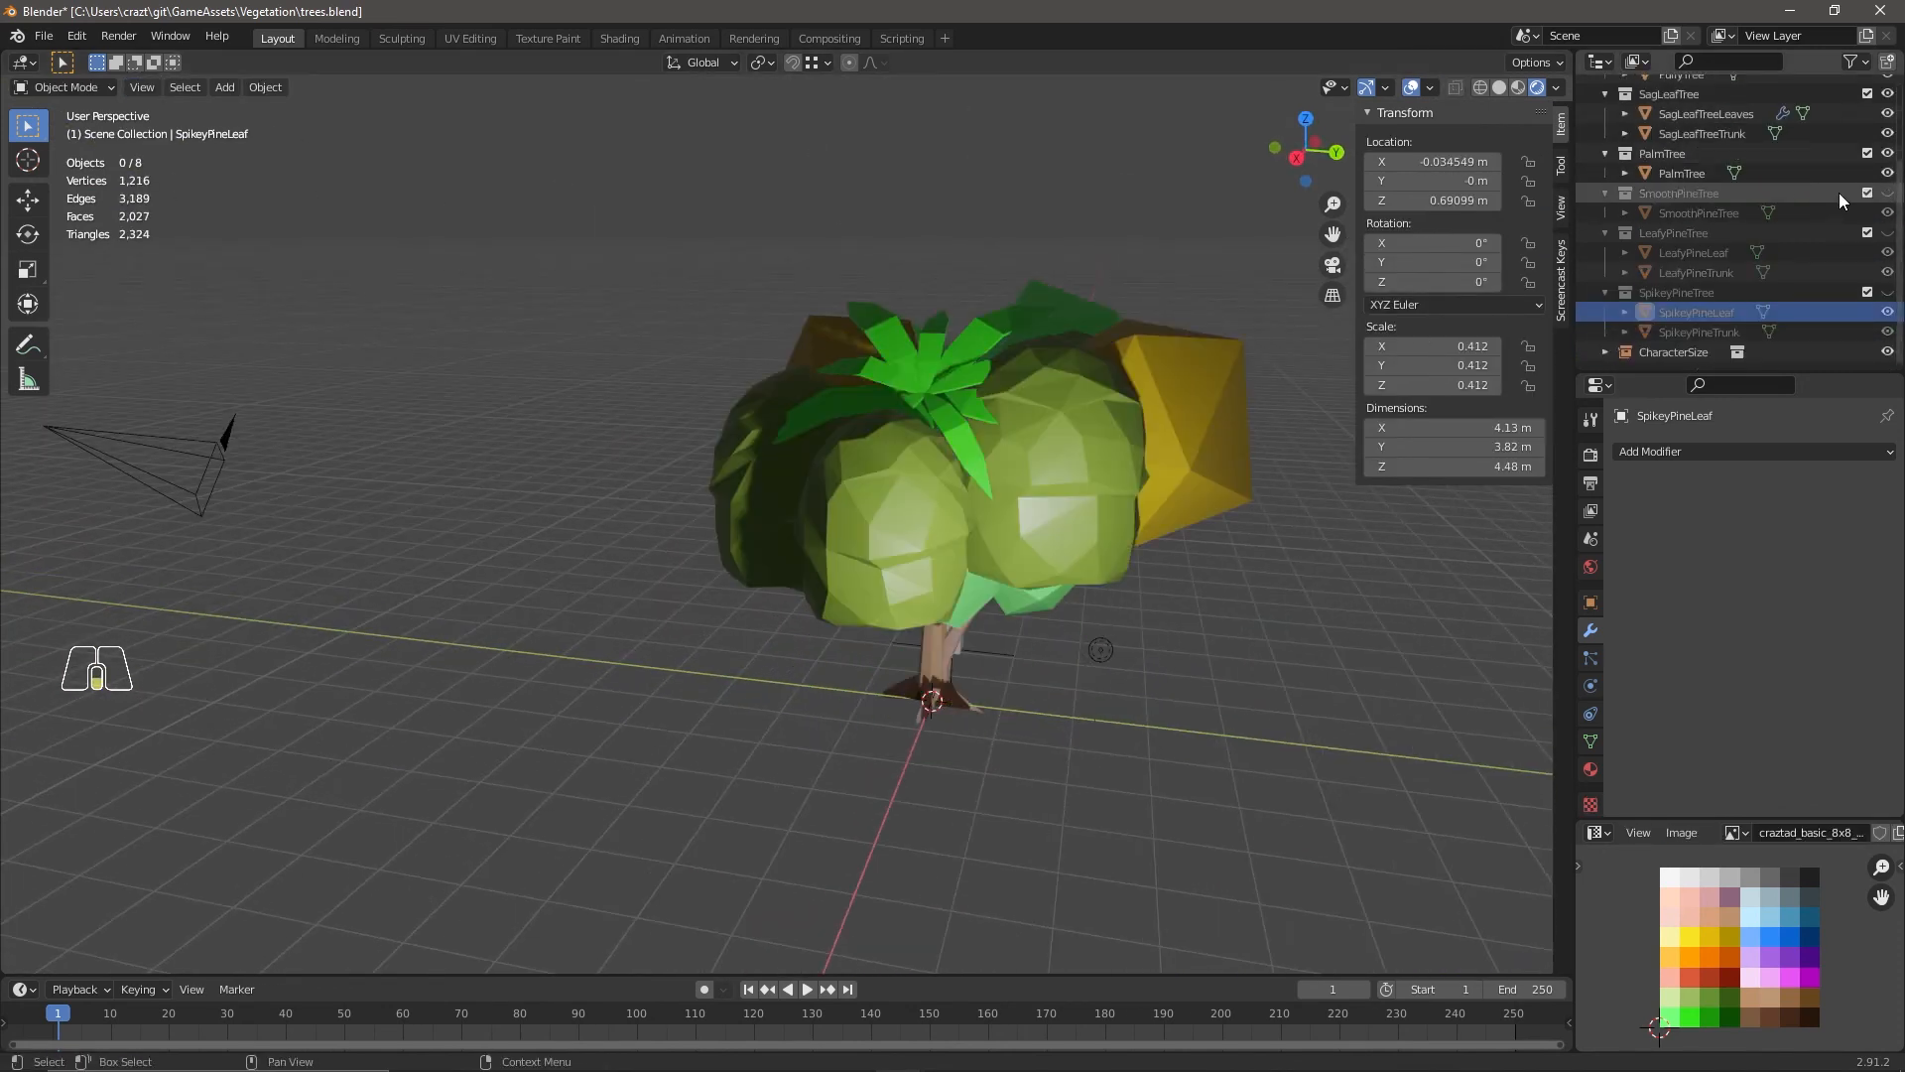
click(1887, 194)
click(1888, 233)
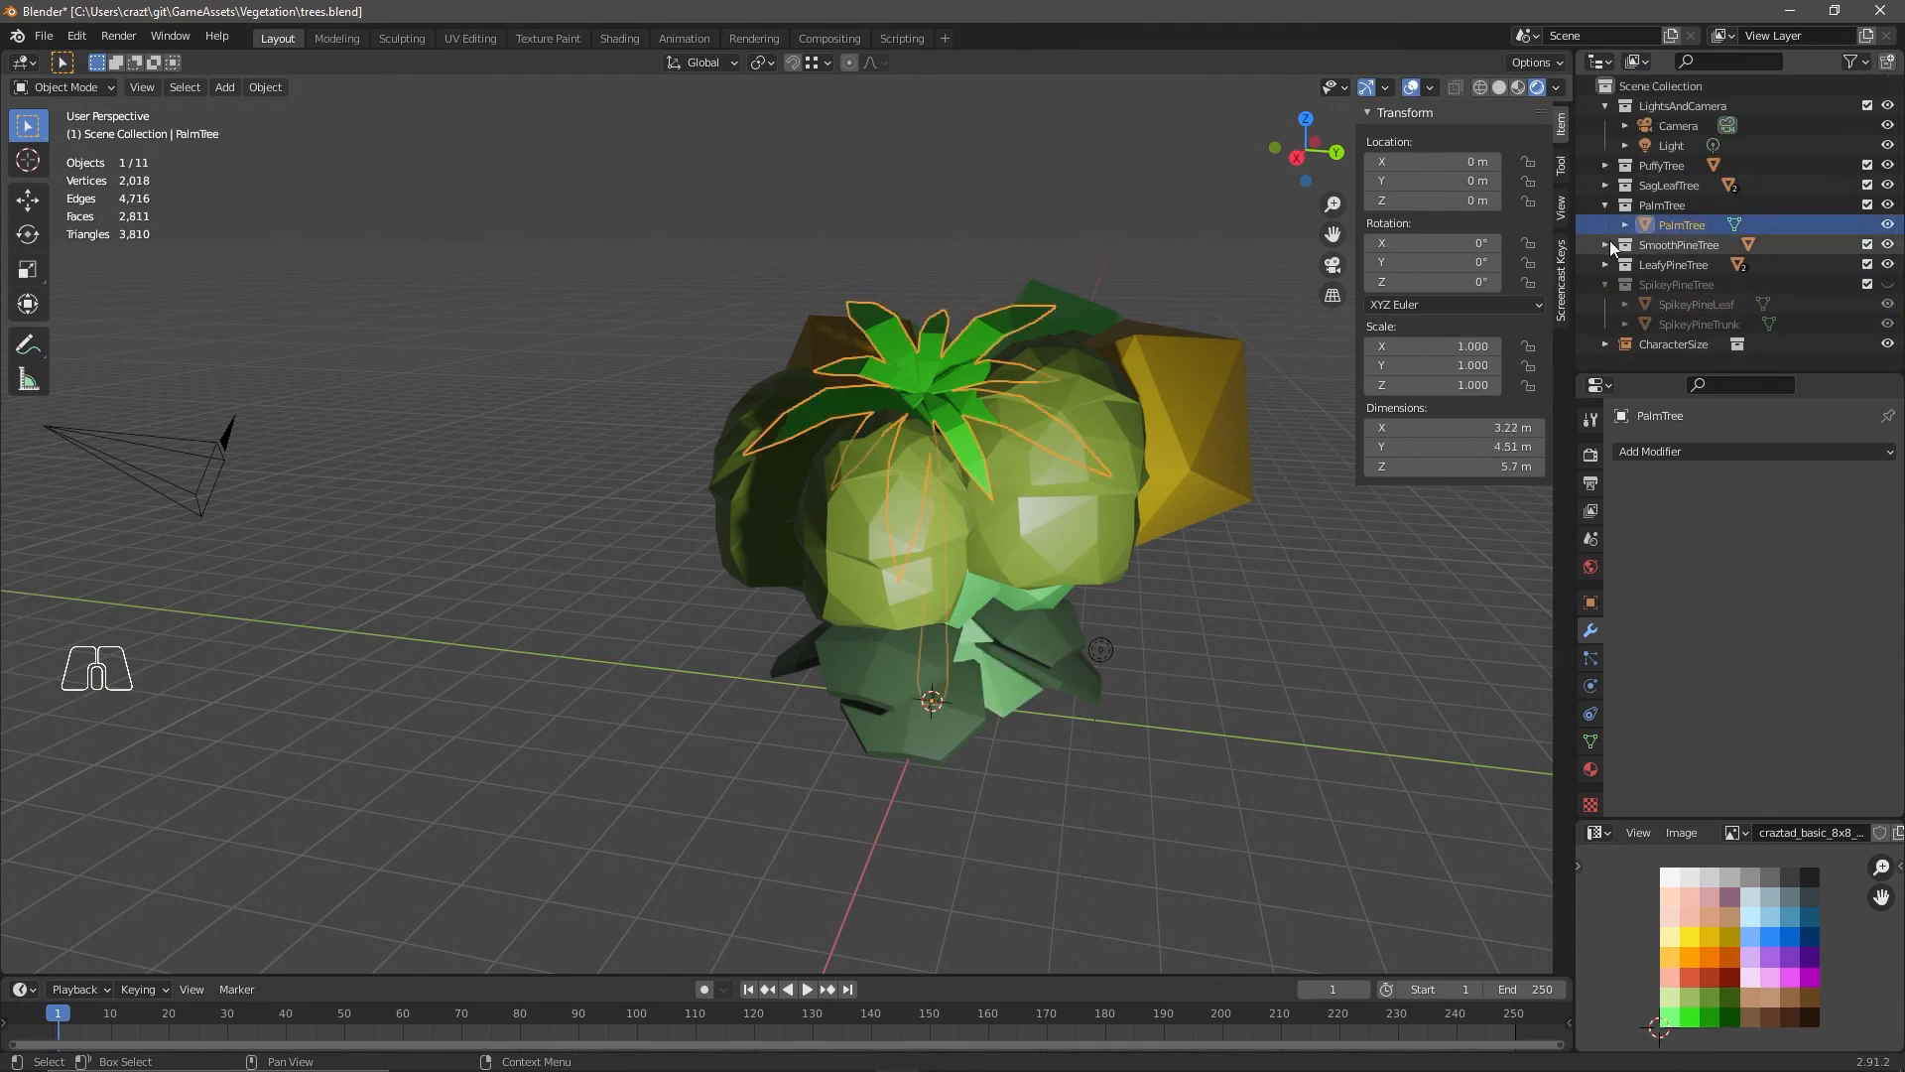
Collapse the tree collections in the outliner, with SpikeyPineTree shown as well, and save trees.blend.
click(1605, 206)
middle_drag(1082, 707, 1127, 718)
click(45, 37)
click(77, 166)
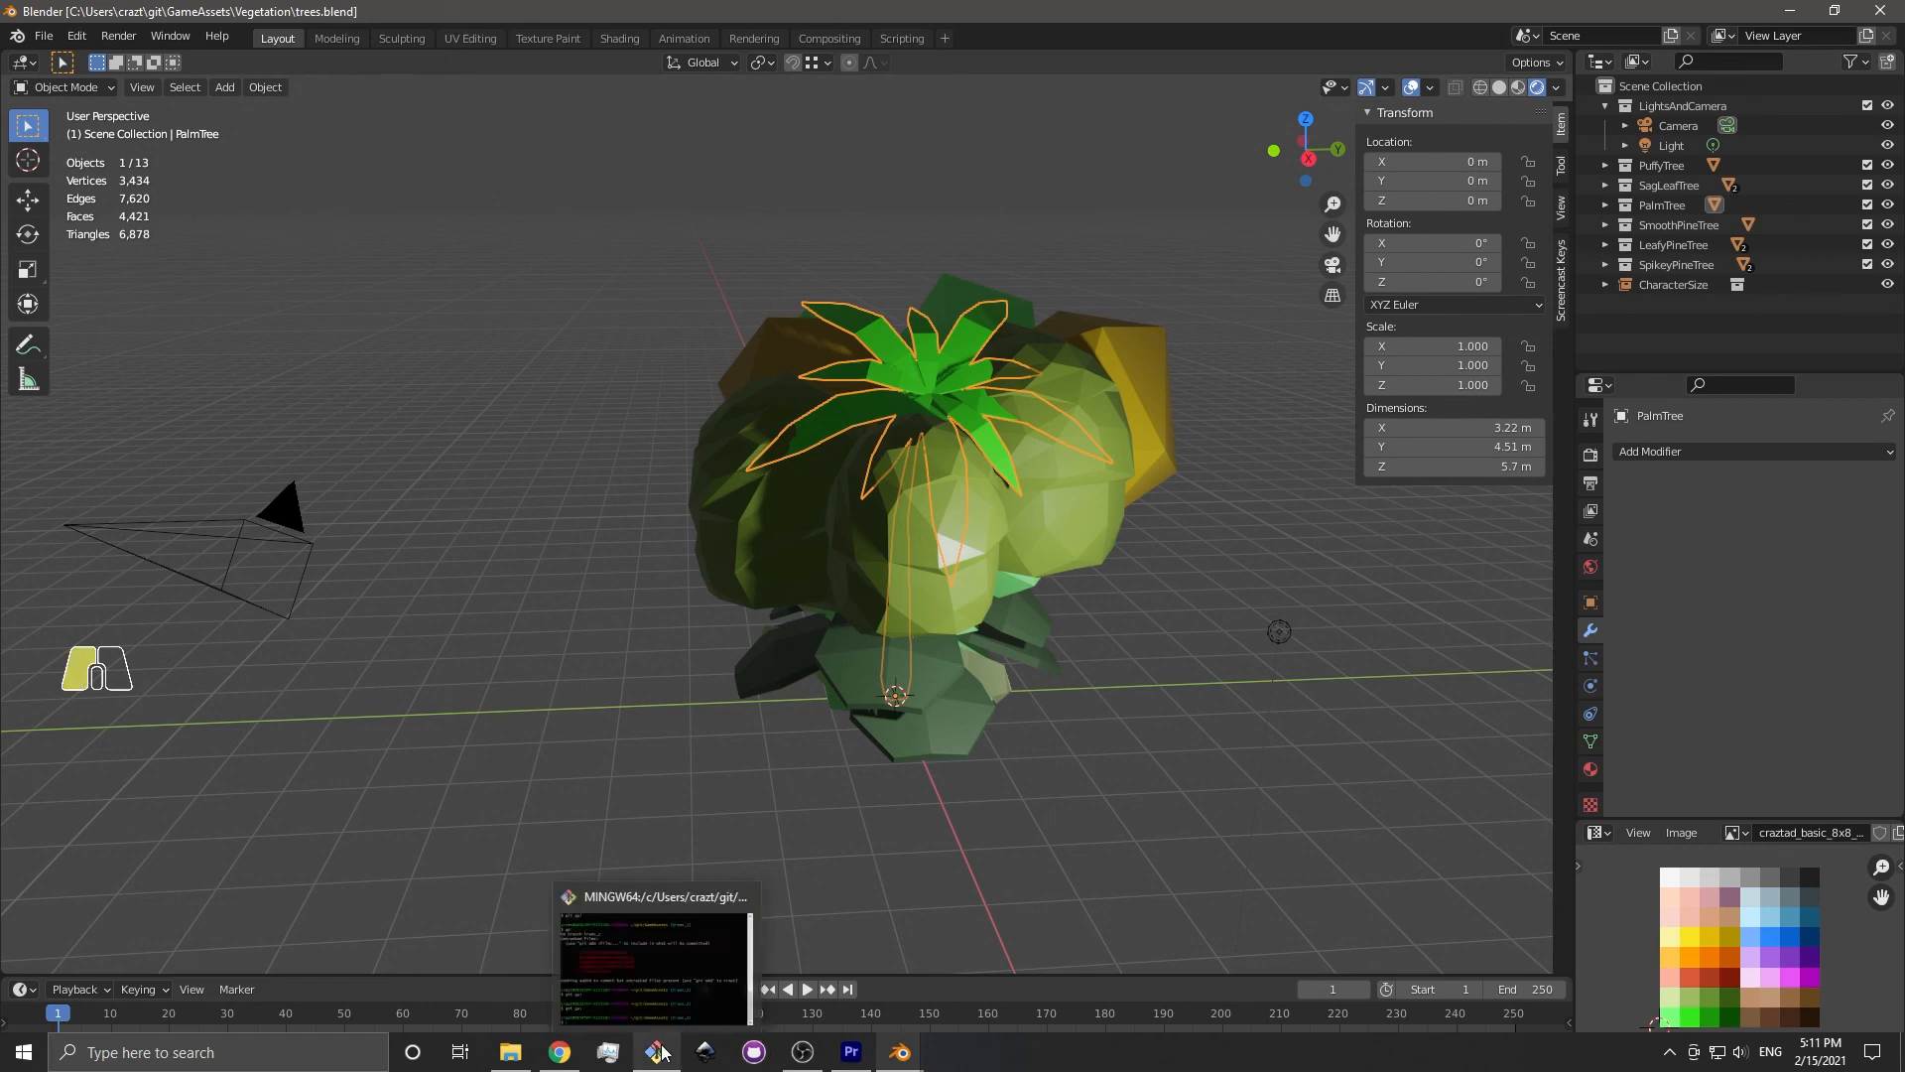
Switch to the Git Bash terminal, launch git gui, and stage Vegetation/trees.blend for commit.
click(656, 1052)
text(git gui)
key(Return)
click(1097, 627)
key(ctrl+t)
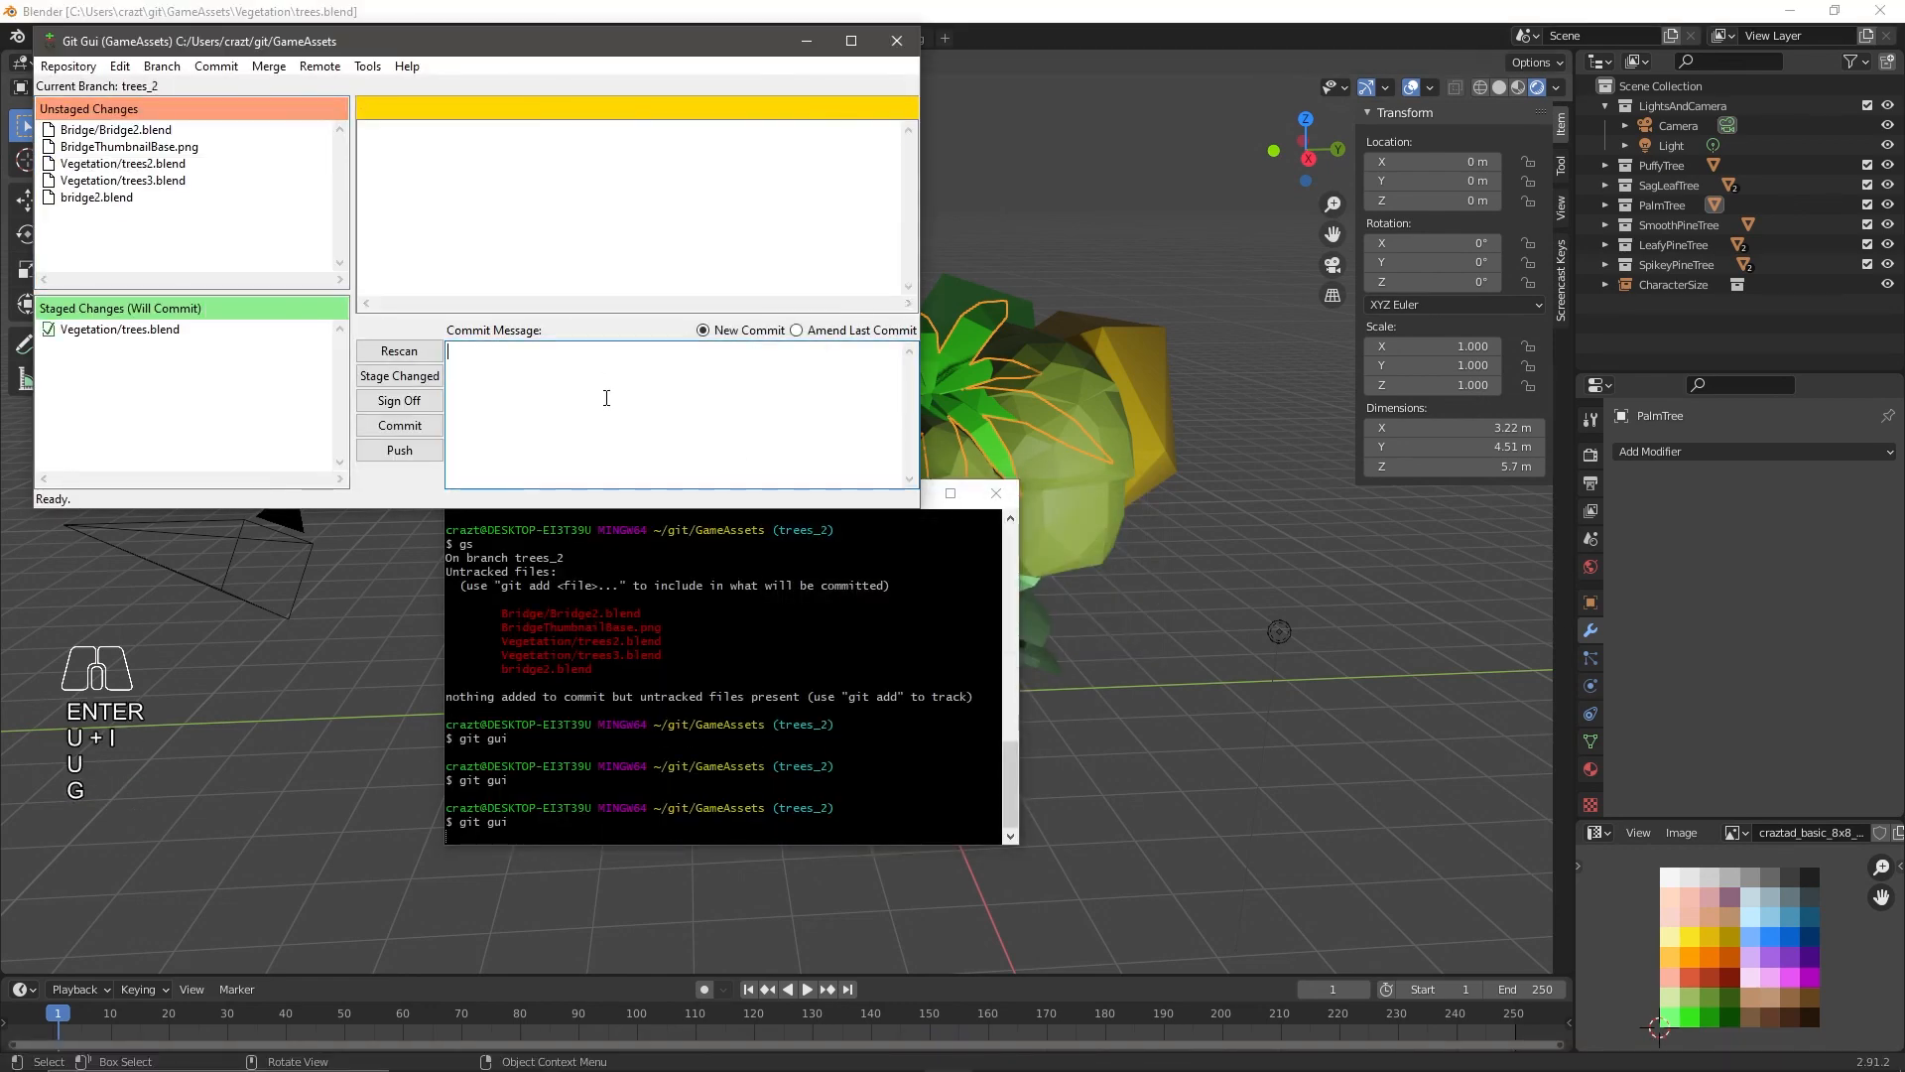